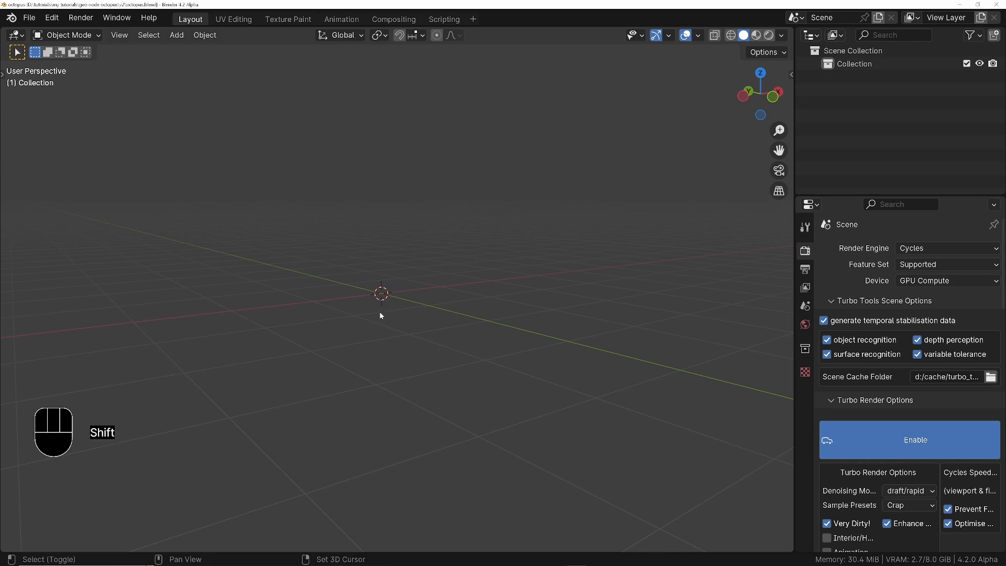
Step: Add a UV sphere at the world origin
key(shift+a)
mouse_move(380, 313)
click(439, 351)
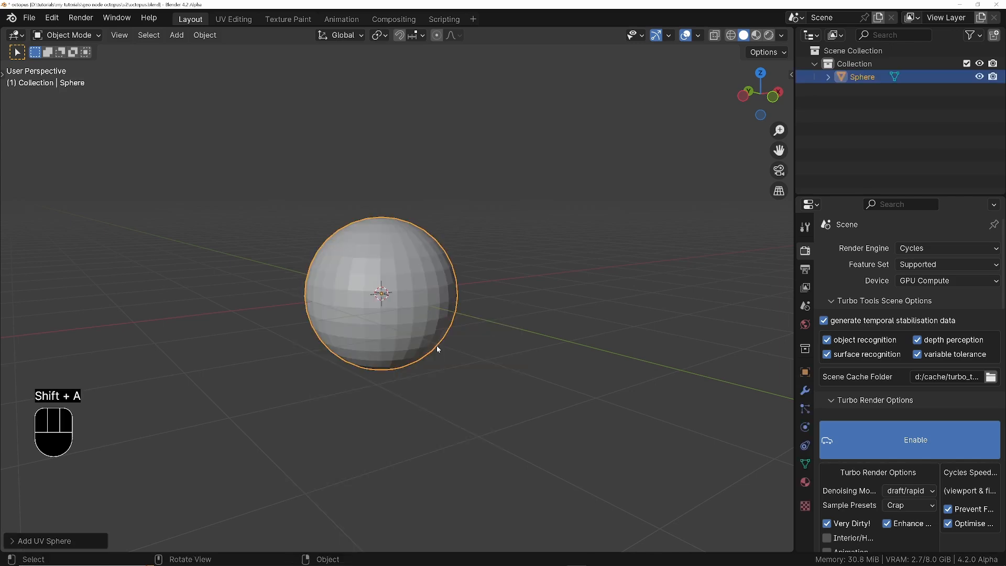
shift+middle_drag(436, 344, 330, 288)
ctrl+middle_drag(330, 288, 330, 227)
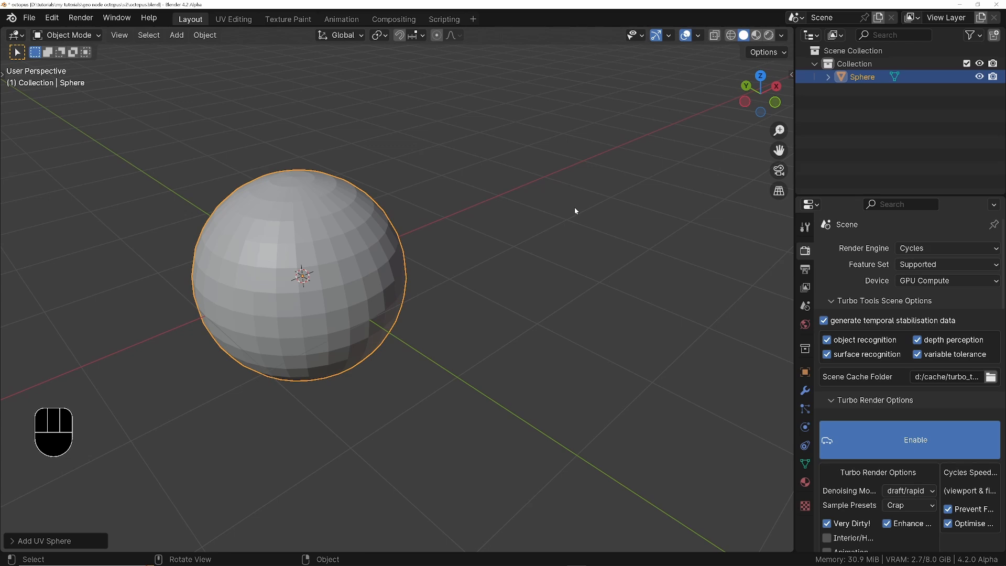
Step: Set the new sphere to 24 segments and 12 rings, and save the file incrementally as octopus1
key(F9)
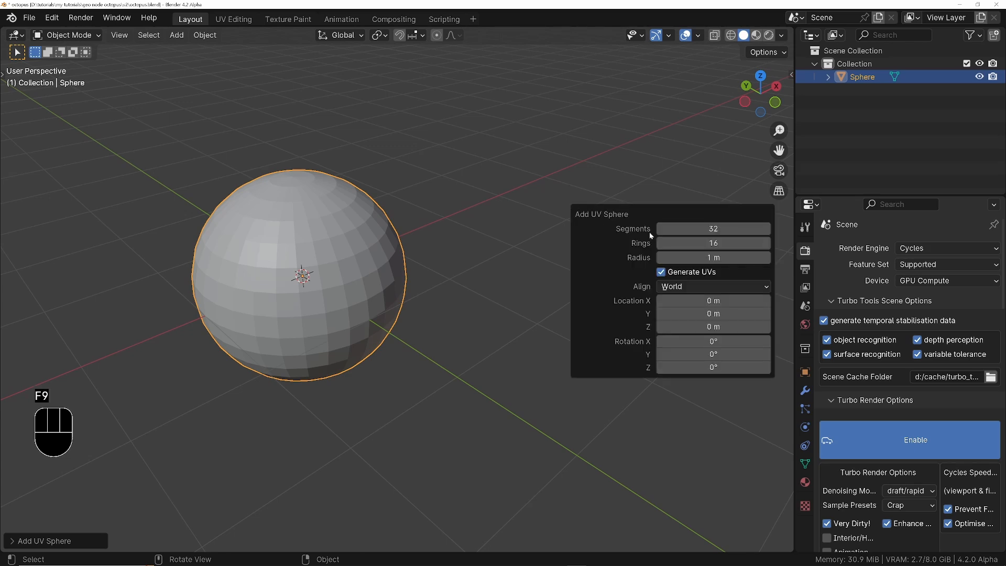
click(692, 231)
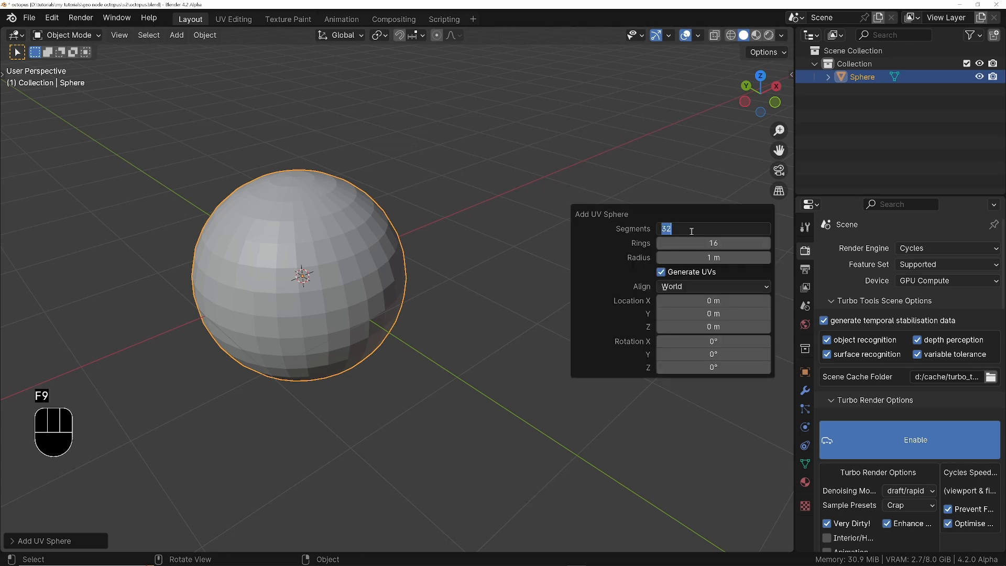
text(24)
key(Tab)
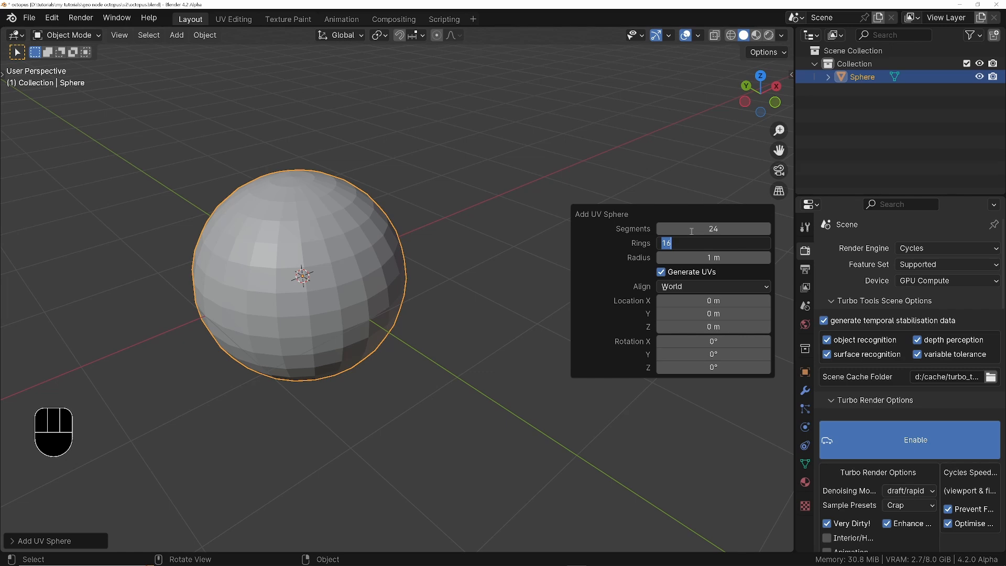
text(12)
key(Return)
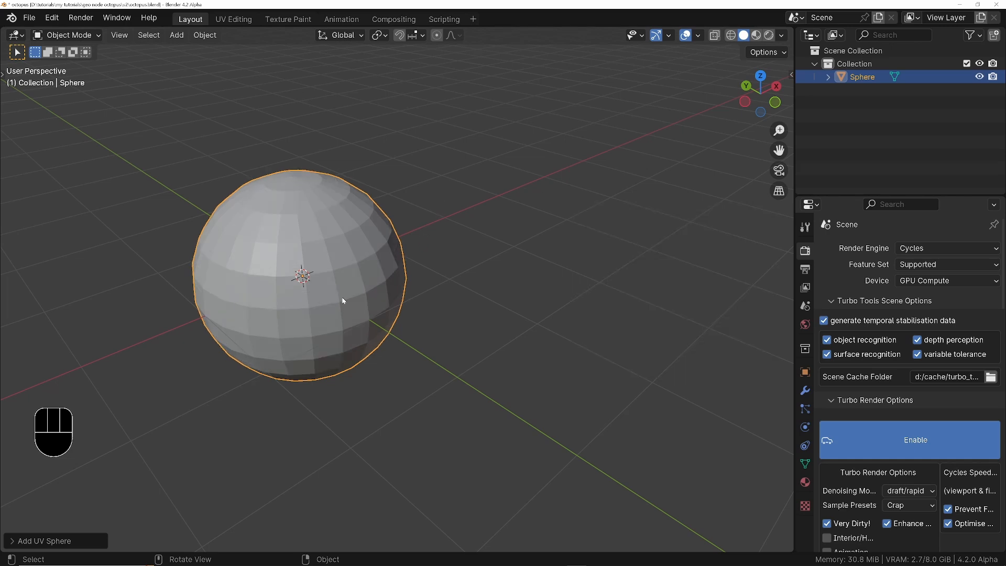
middle_drag(342, 297, 349, 270)
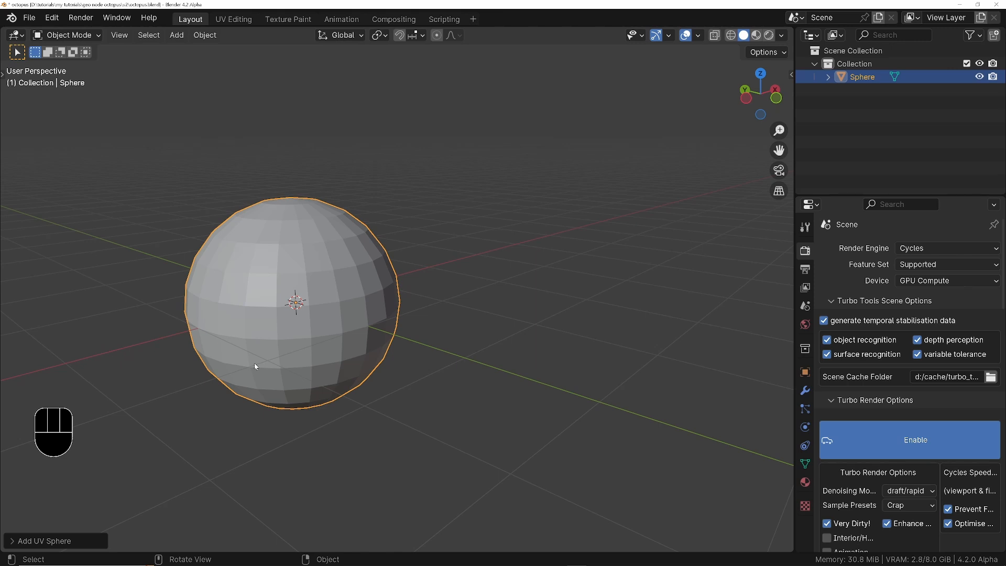
key(ctrl+alt+s)
Step: Add a Geometry Nodes modifier to the sphere
click(804, 391)
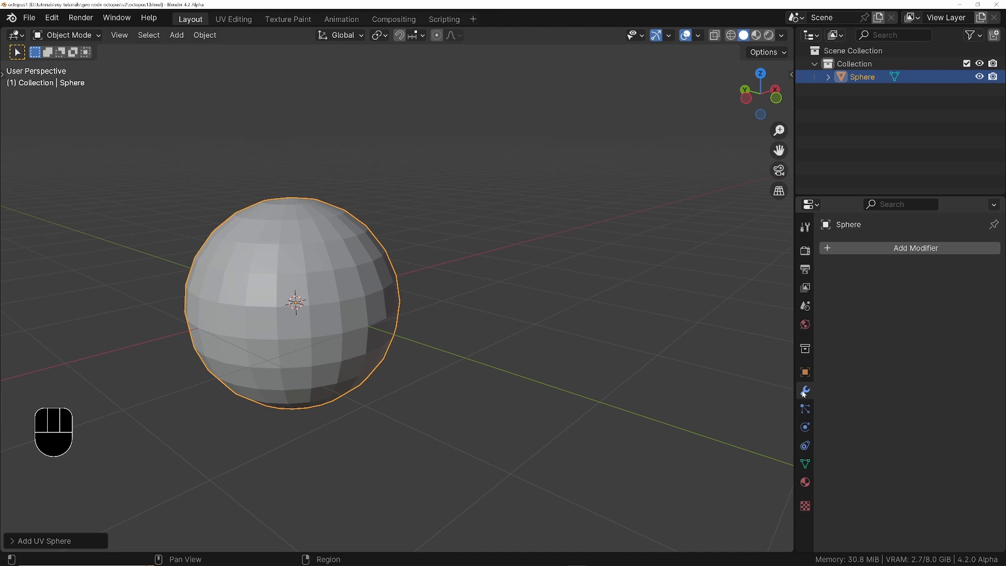
click(922, 248)
click(880, 247)
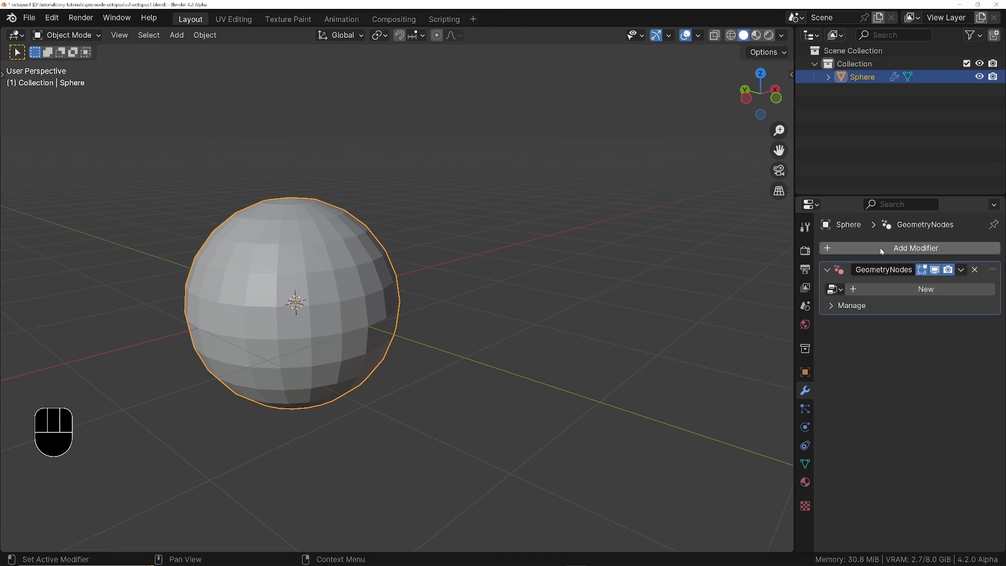
Step: Split the 3D viewport horizontally, turn the lower area into a Geometry Node Editor and enlarge it
drag(786, 551, 748, 372)
click(16, 382)
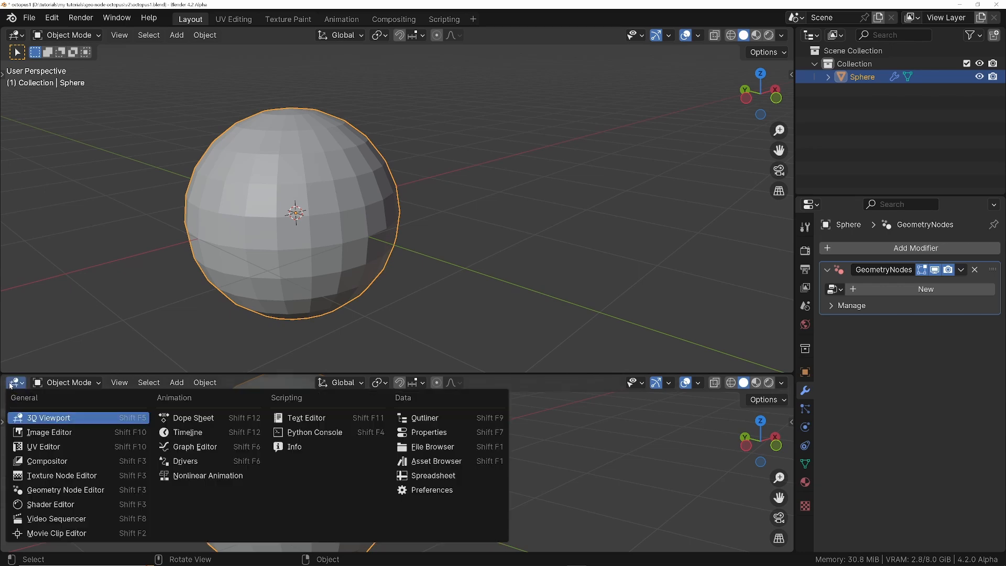
click(84, 491)
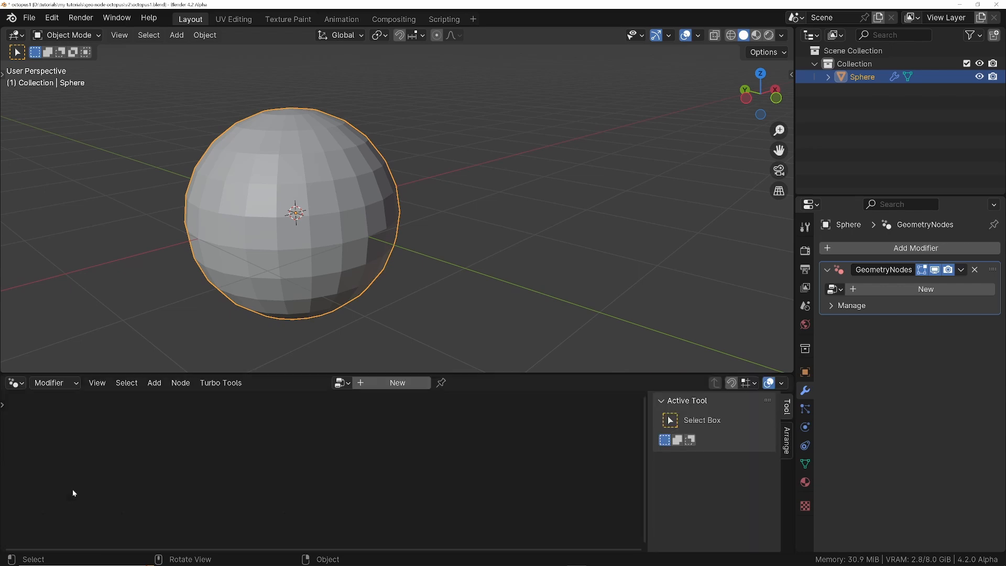
drag(480, 372, 477, 328)
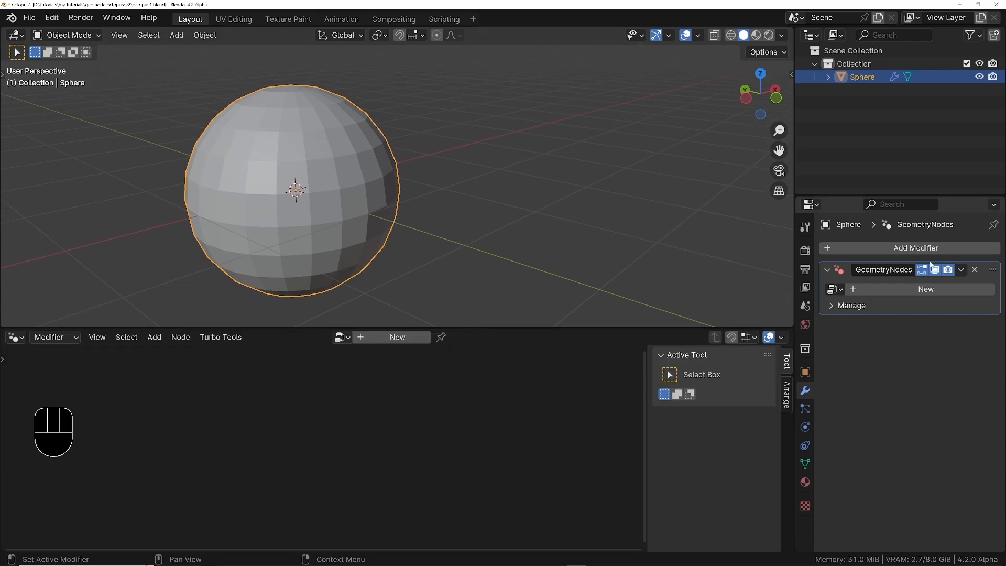
Step: Create a new node tree for the sphere's Geometry Nodes modifier and hide the node editor's sidebar
click(934, 289)
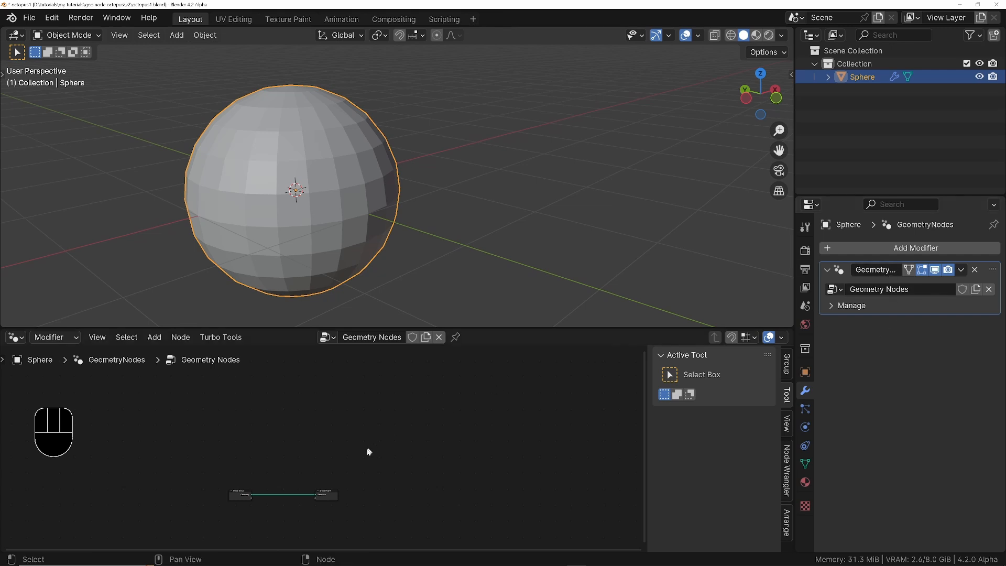
scroll(336, 478, up, 2)
middle_drag(331, 481, 353, 455)
key(n)
scroll(357, 485, up, 3)
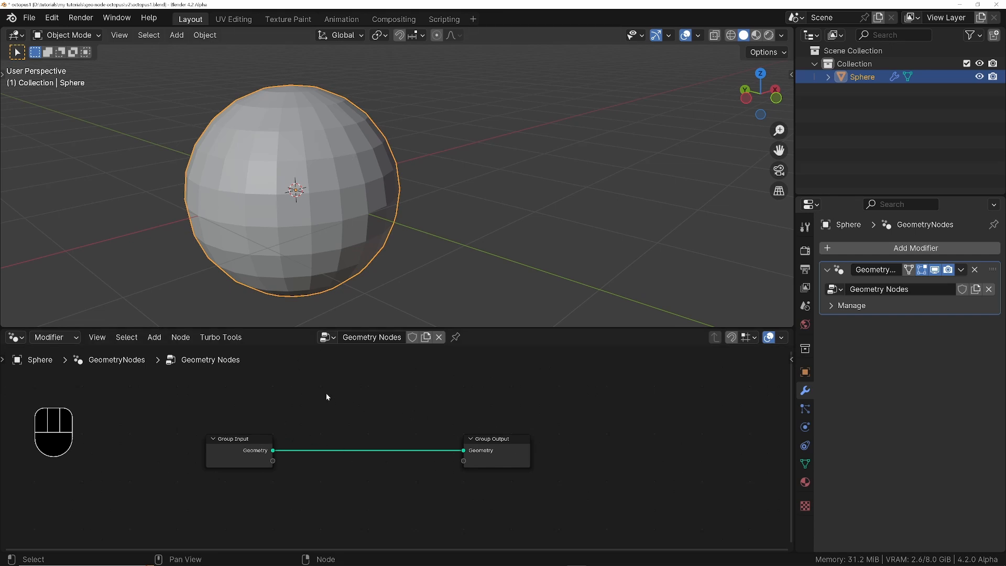
scroll(385, 456, up, 2)
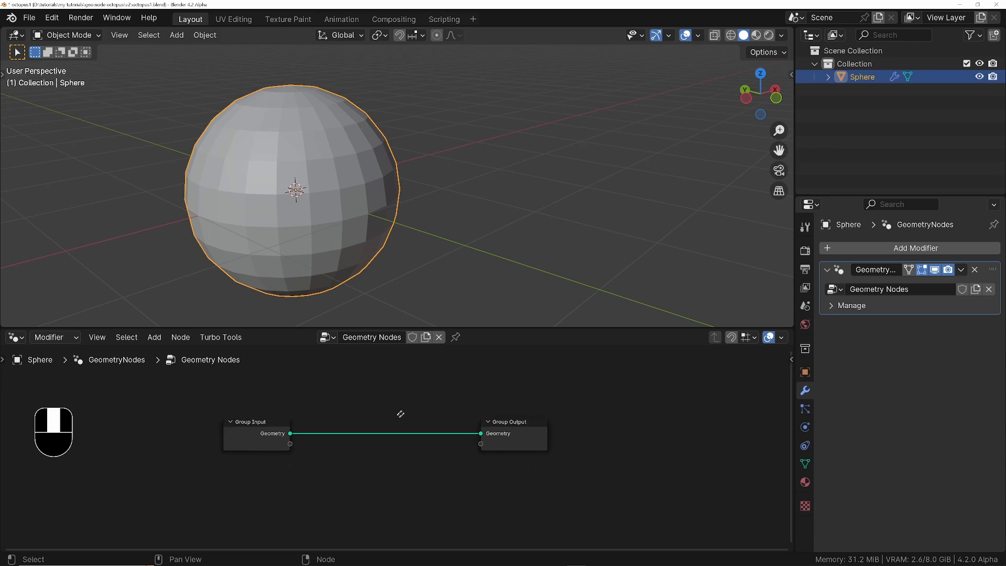
Step: Add an Extrude Mesh node on the link between Group Input and Group Output
click(396, 479)
key(shift+a)
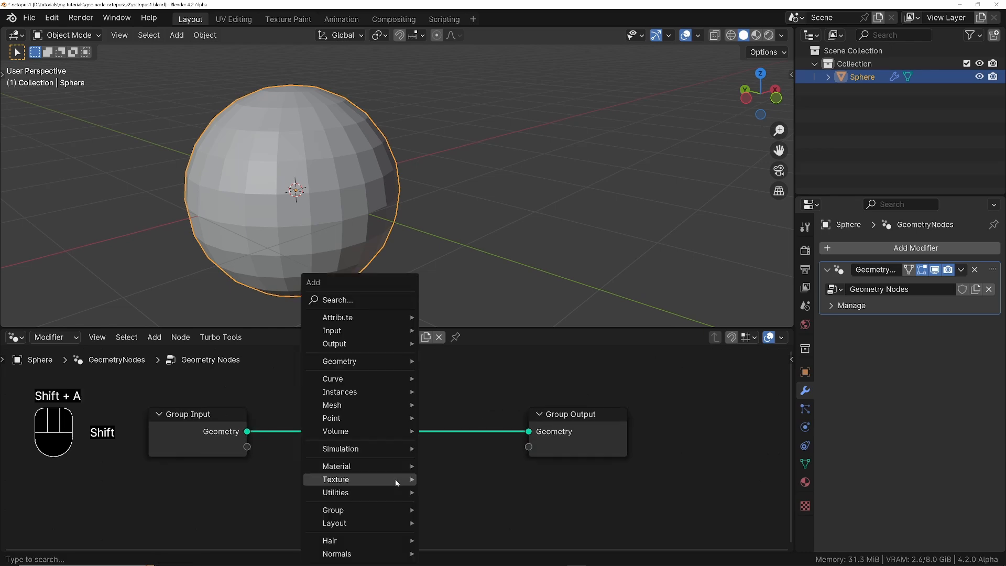
mouse_move(395, 479)
text(esram)
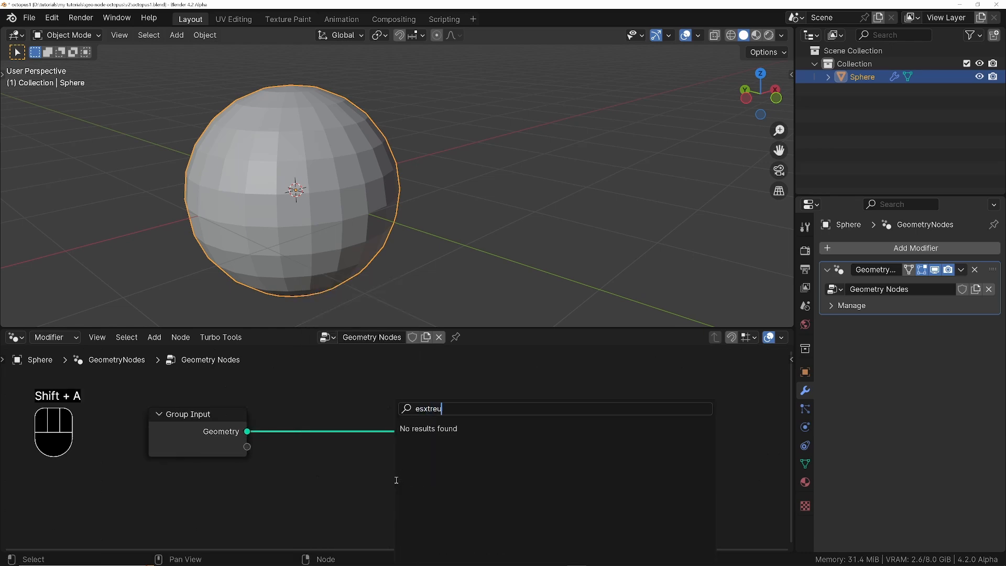
key(BackSpace)
key(BackSpace)
key(BackSpace)
key(BackSpace)
text(xtr)
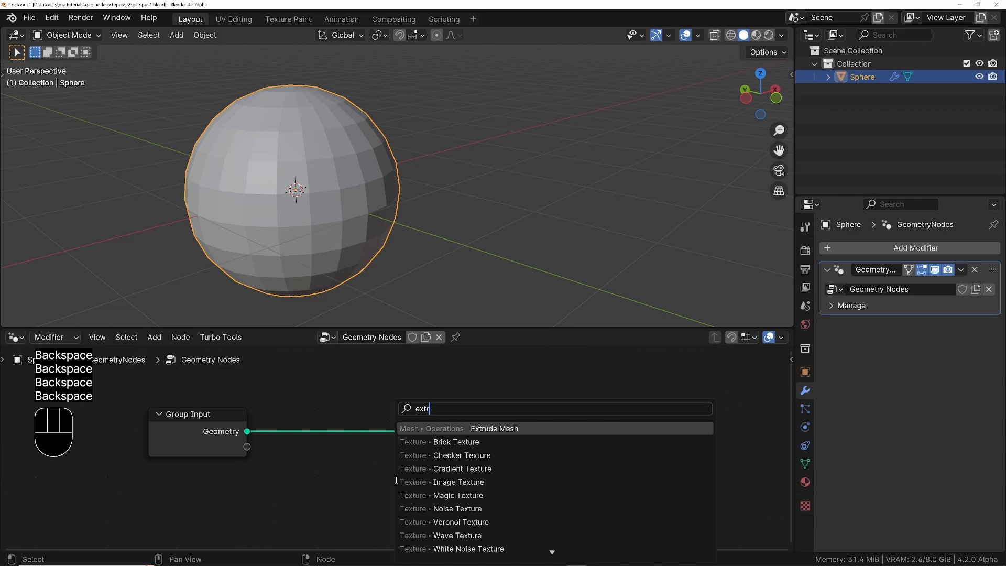
key(Return)
click(358, 376)
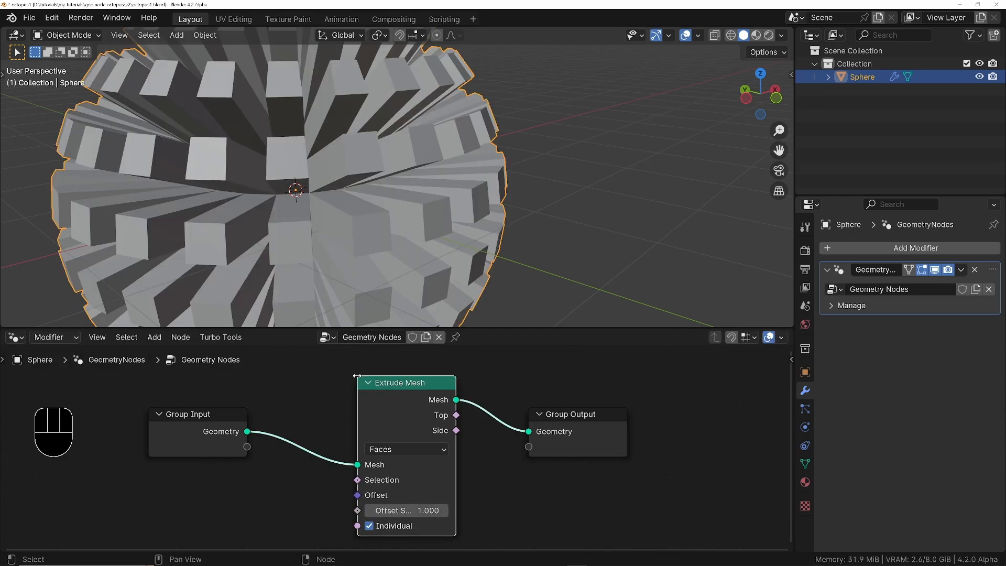
Step: Save the file and turn off the Geometry Nodes modifier's display in the viewport
middle_drag(326, 175, 289, 122)
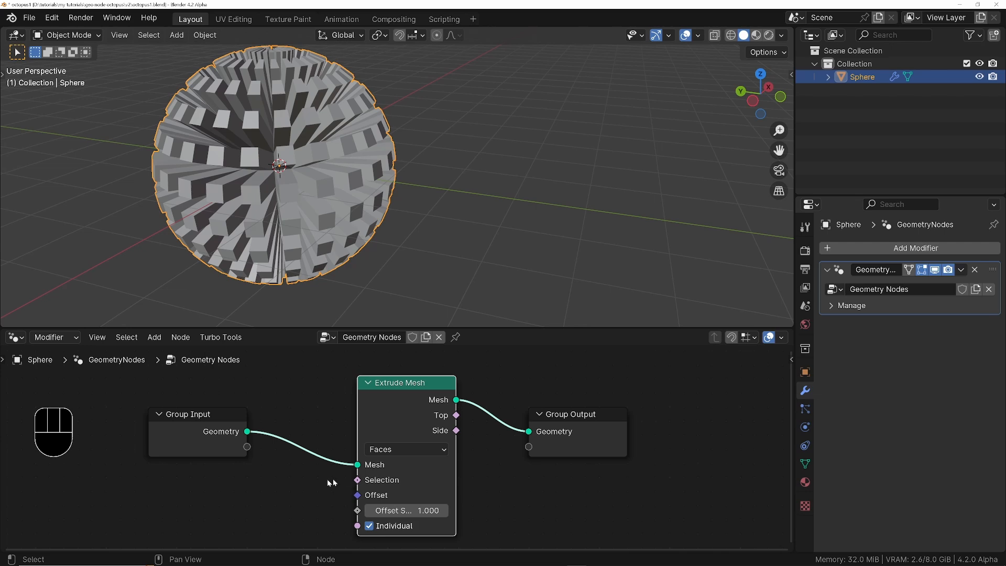
key(ctrl+s)
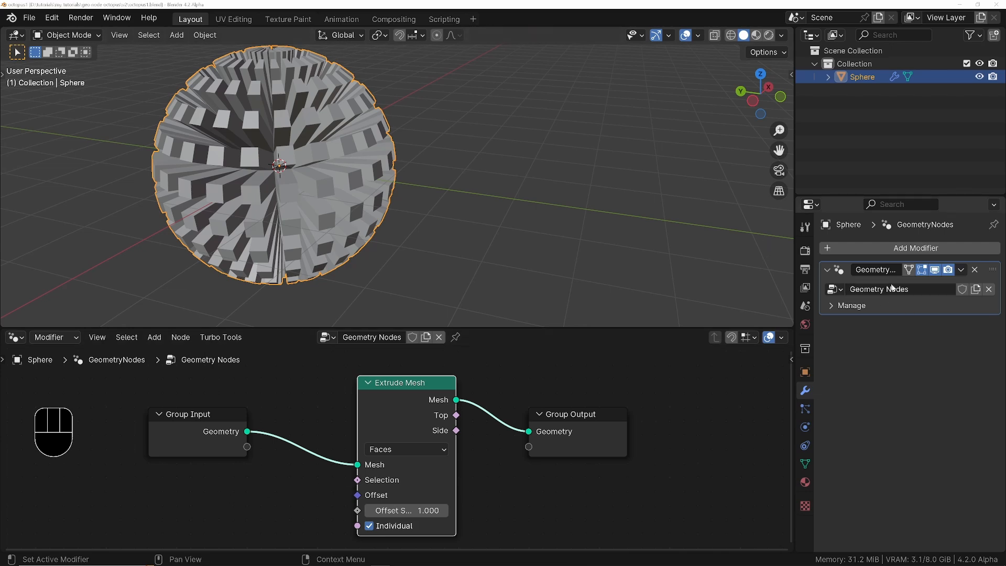
click(934, 269)
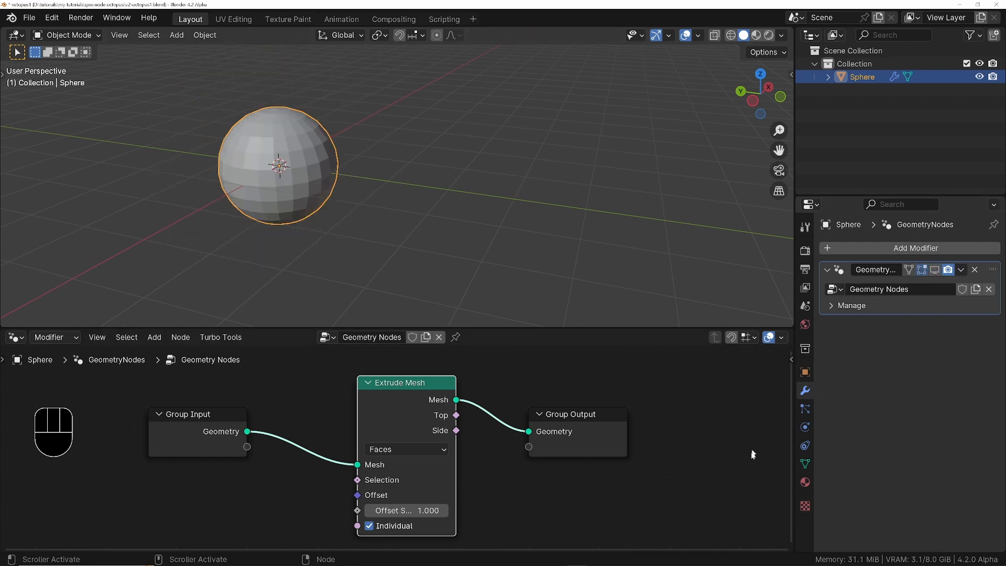
Step: Show the sphere's mesh data properties, then split the 3D viewport vertically and turn the new area into a Spreadsheet
click(805, 465)
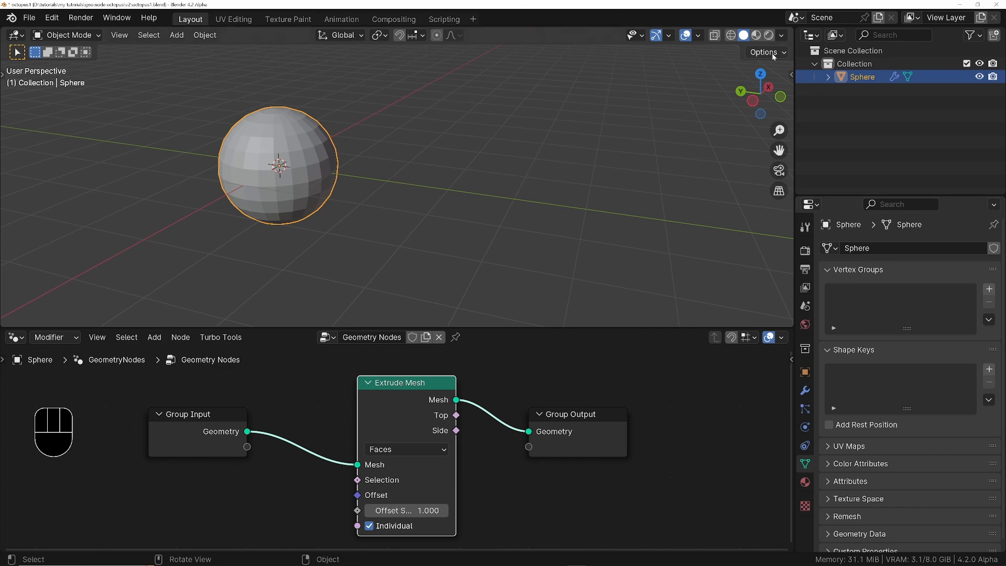
click(784, 34)
drag(788, 31, 373, 32)
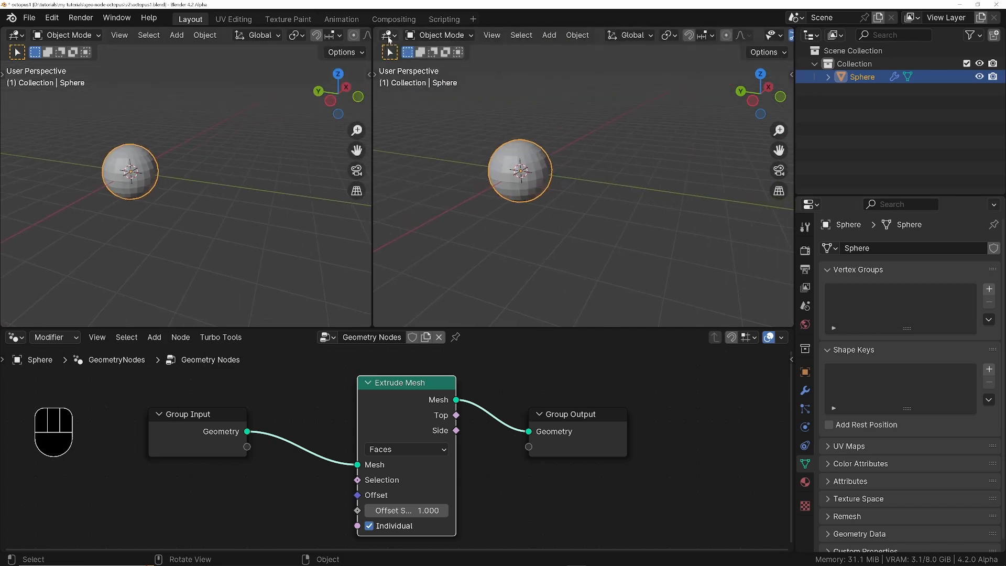
click(388, 35)
click(816, 127)
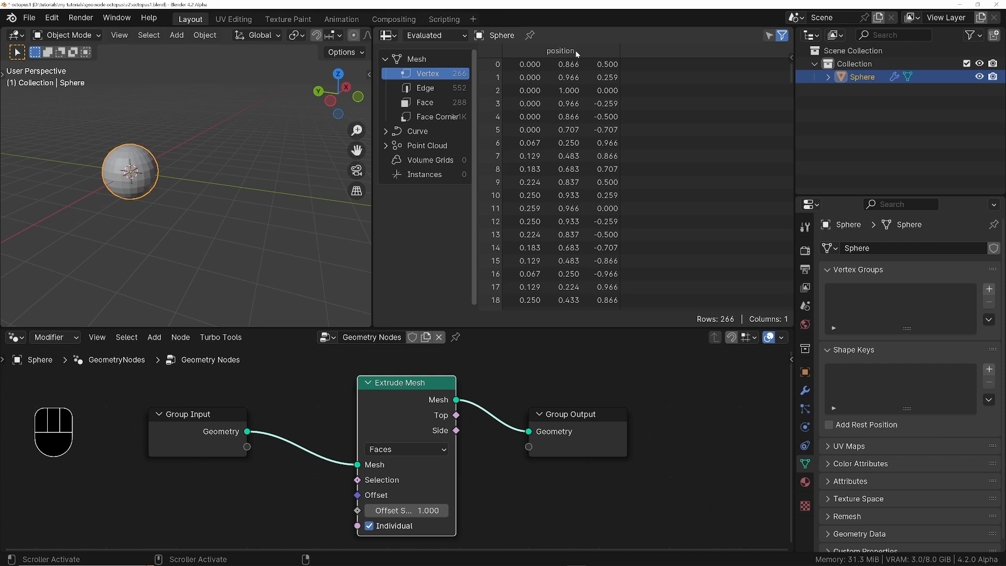
Step: Add a vertex group to the sphere and rename it to a person's first name
click(990, 289)
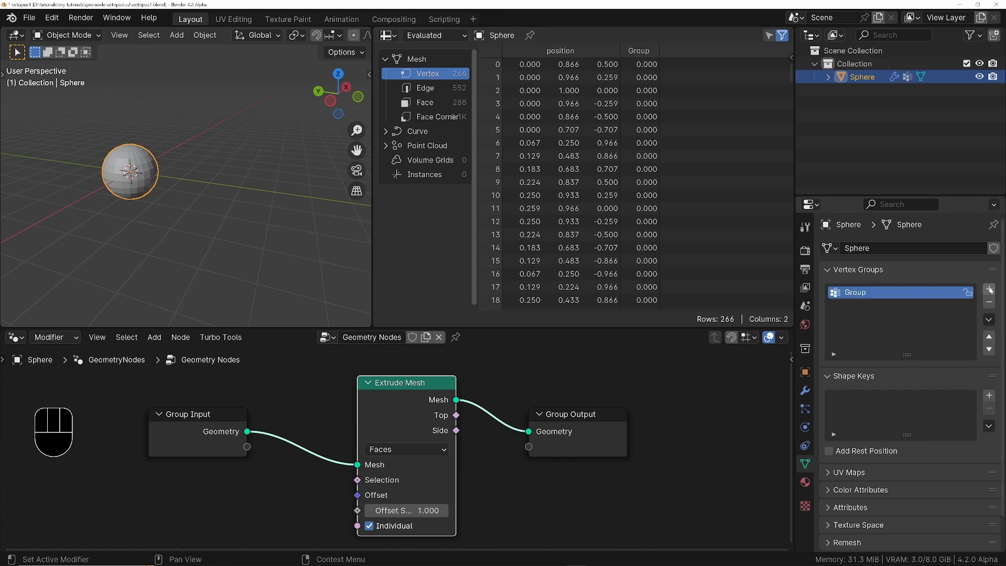
double_click(859, 296)
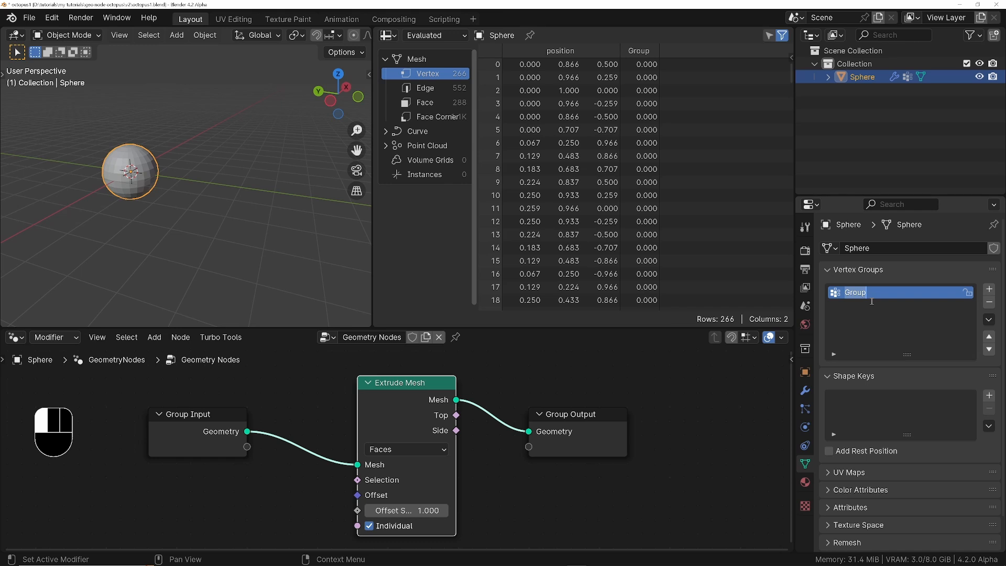
text(michael)
key(Return)
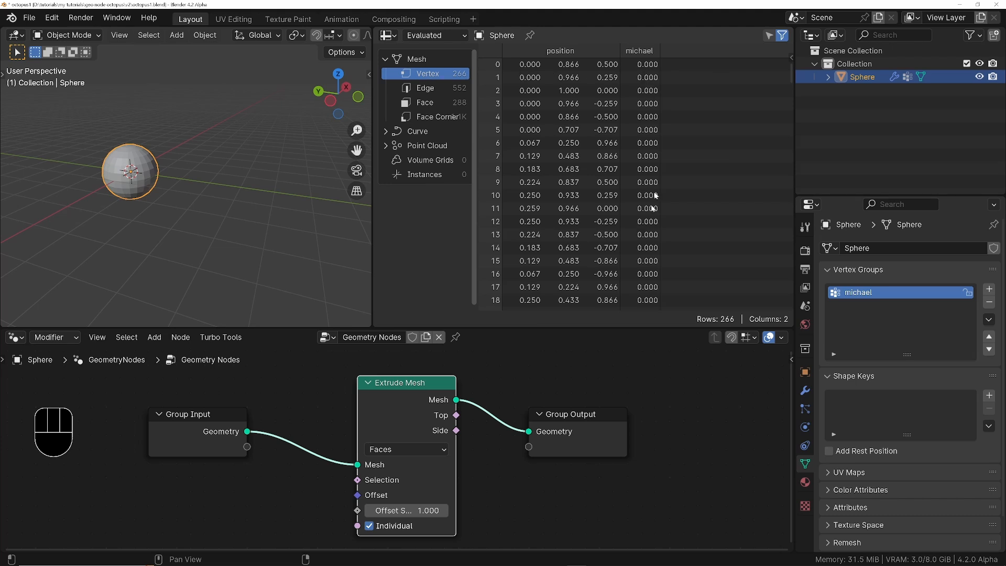
Step: In Edit Mode, box-select the vertices on the side of the sphere facing the view
shift+middle_drag(163, 177, 201, 177)
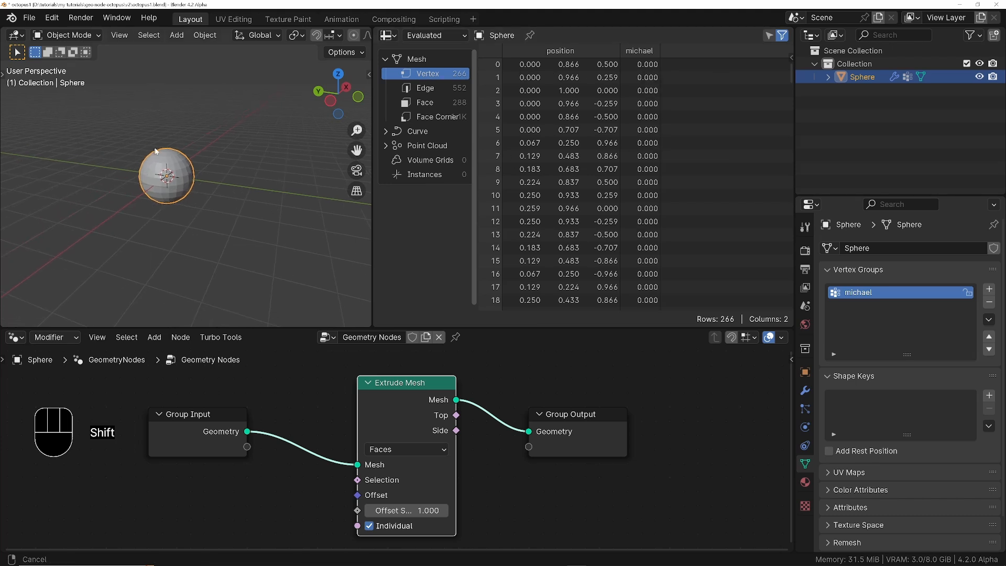
key(Tab)
scroll(202, 177, up, 4)
drag(245, 107, 78, 287)
middle_drag(177, 210, 257, 184)
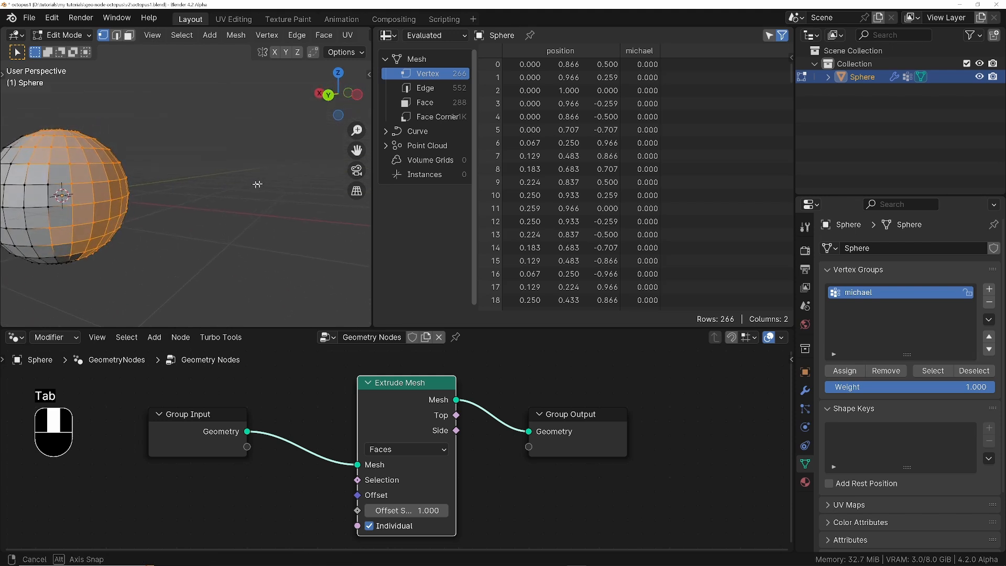
shift+middle_drag(179, 175, 225, 204)
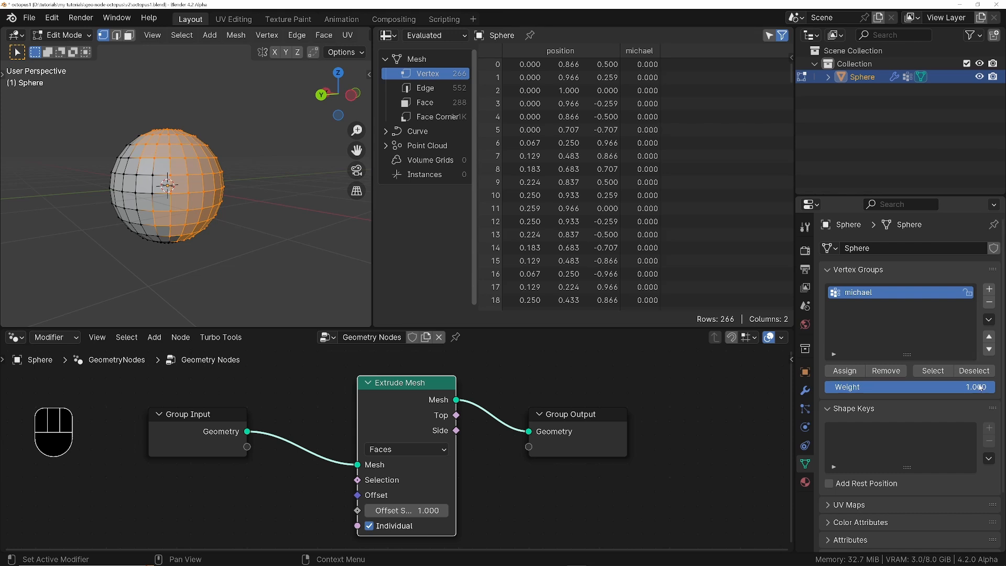
Step: Assign the selected vertices to the vertex group with a weight of about 0.436 and check the group's column in the Spreadsheet
drag(977, 386, 897, 387)
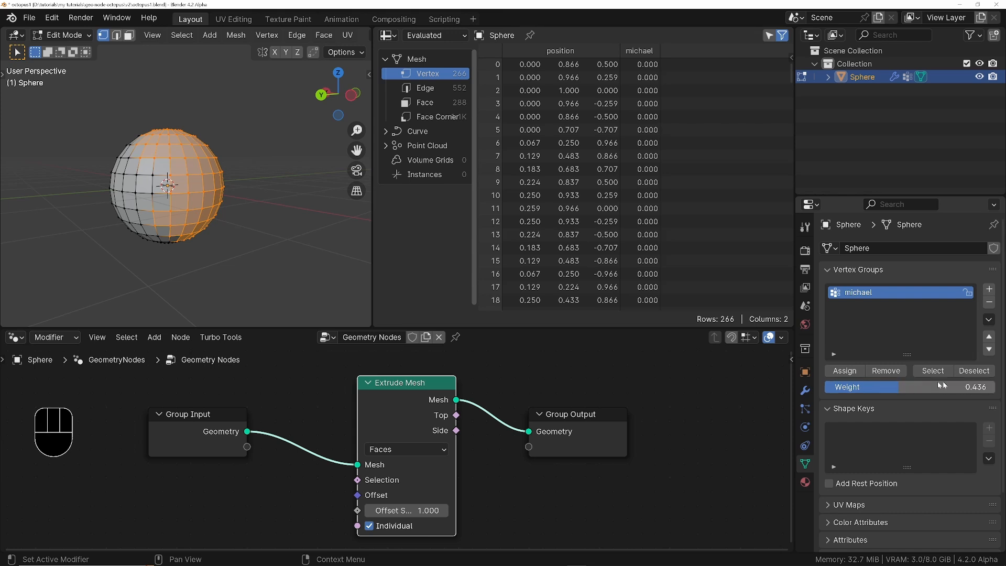
click(855, 373)
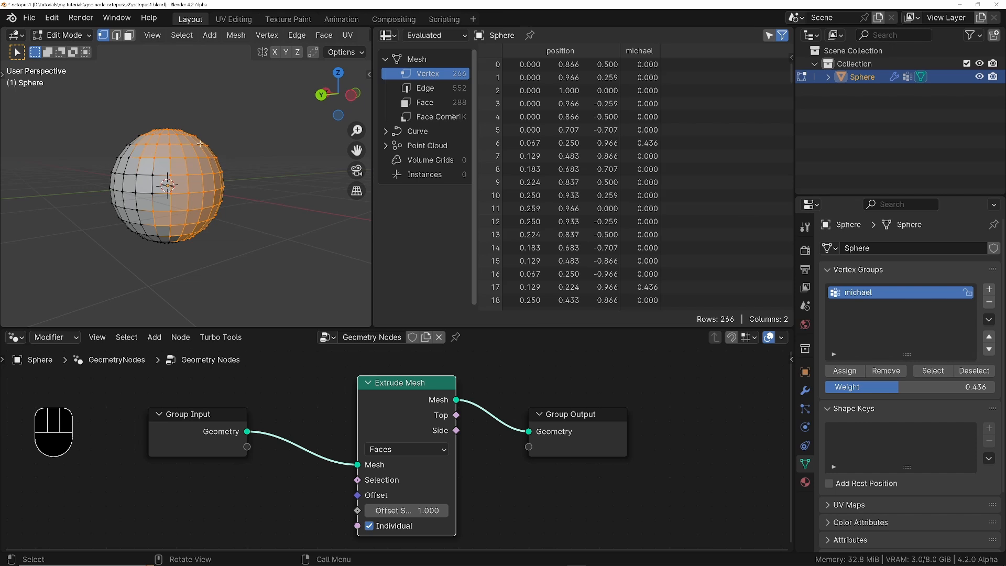
middle_drag(247, 170, 288, 171)
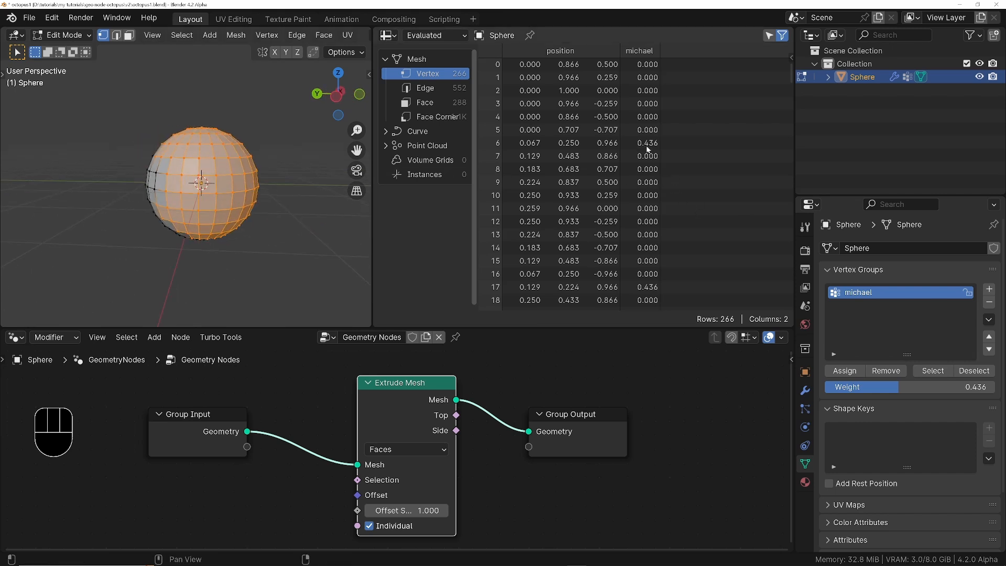
scroll(641, 147, down, 4)
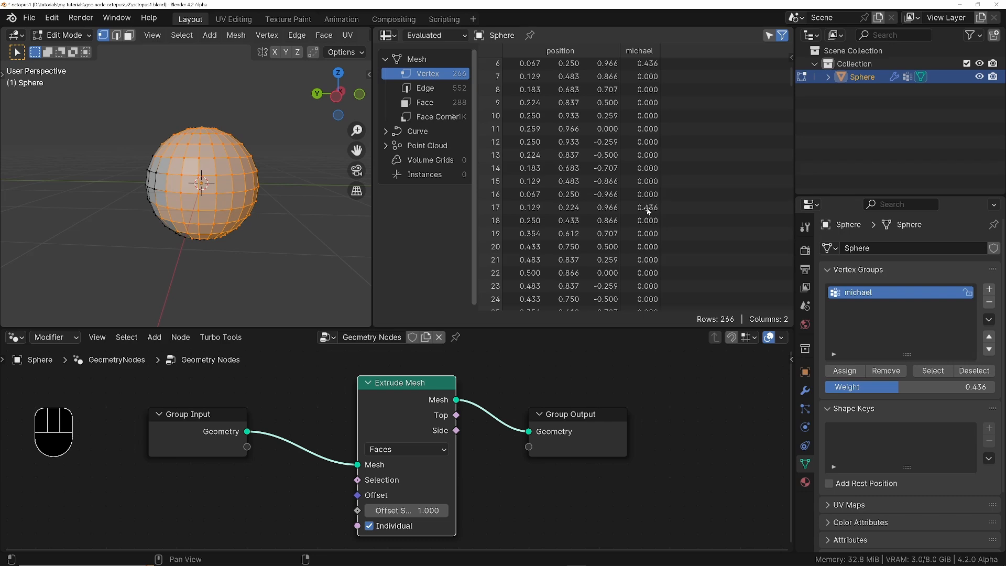
Step: Add a Named Attribute node and place it below the Group Input node
scroll(645, 209, up, 4)
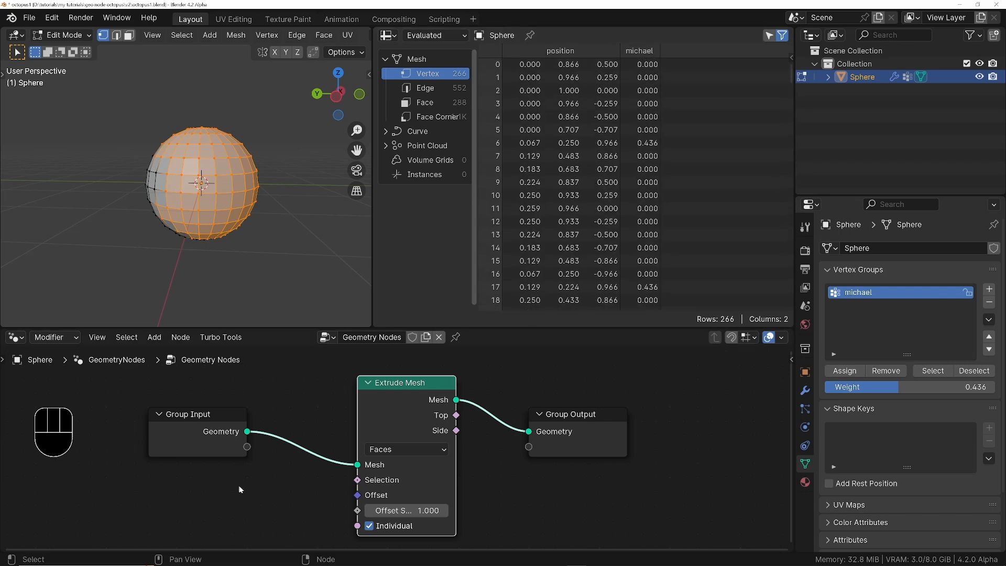
middle_drag(232, 500, 290, 469)
click(255, 497)
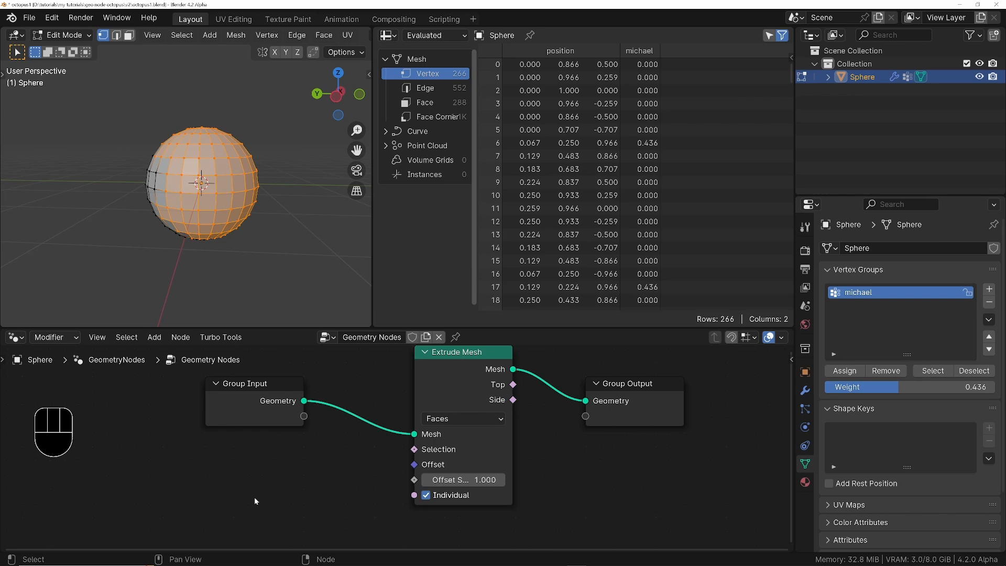
key(shift+a)
text(d)
key(BackSpace)
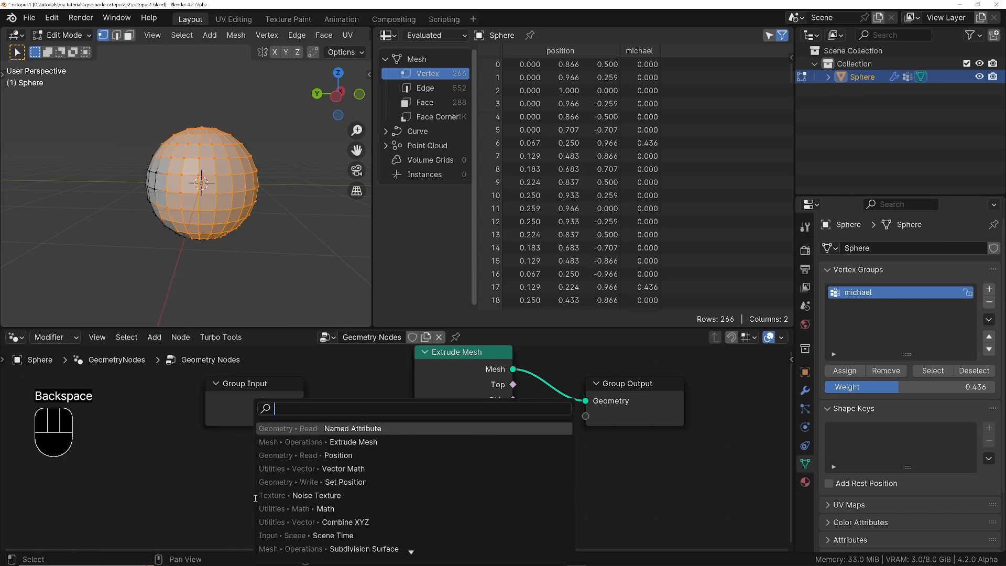
text(name)
key(Return)
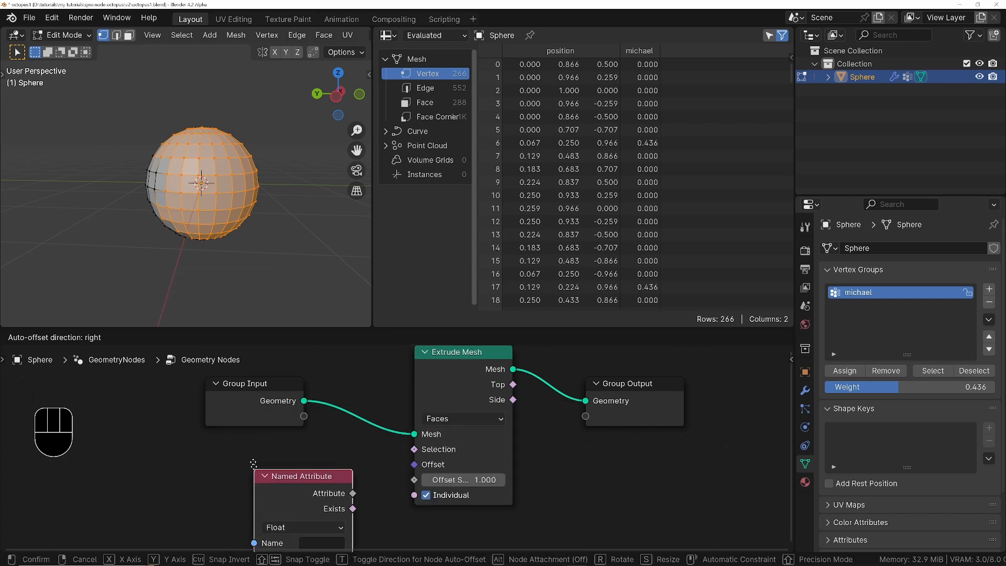
click(244, 445)
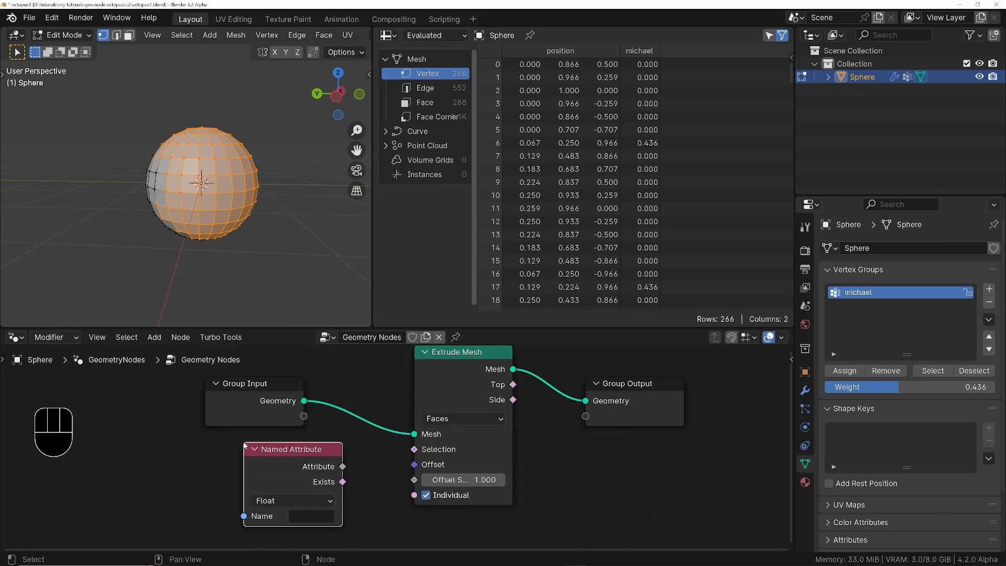
Step: Enable the Geometry Nodes modifier's viewport display and choose the sphere's vertex group as the Named Attribute node's name
click(317, 516)
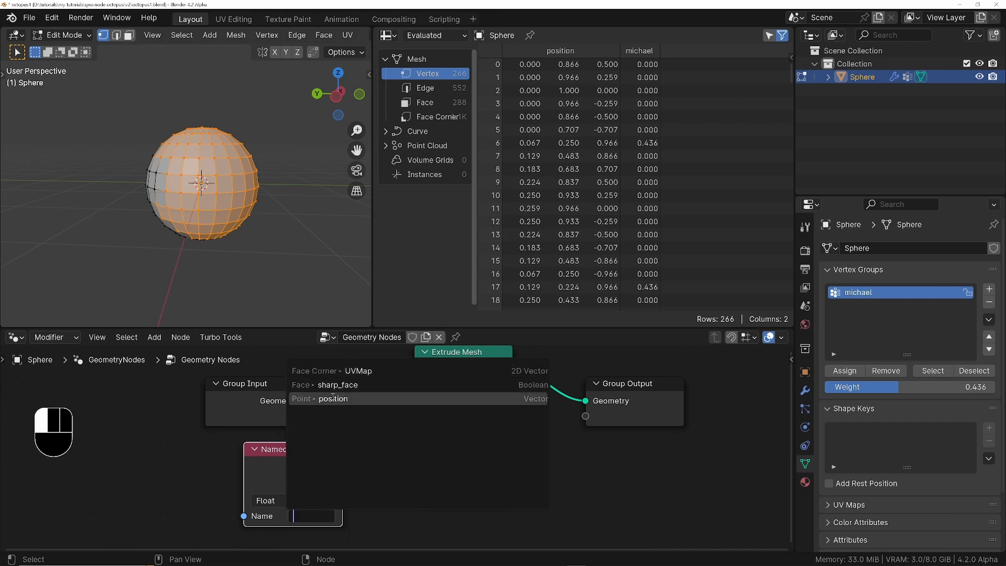
key(Escape)
click(805, 390)
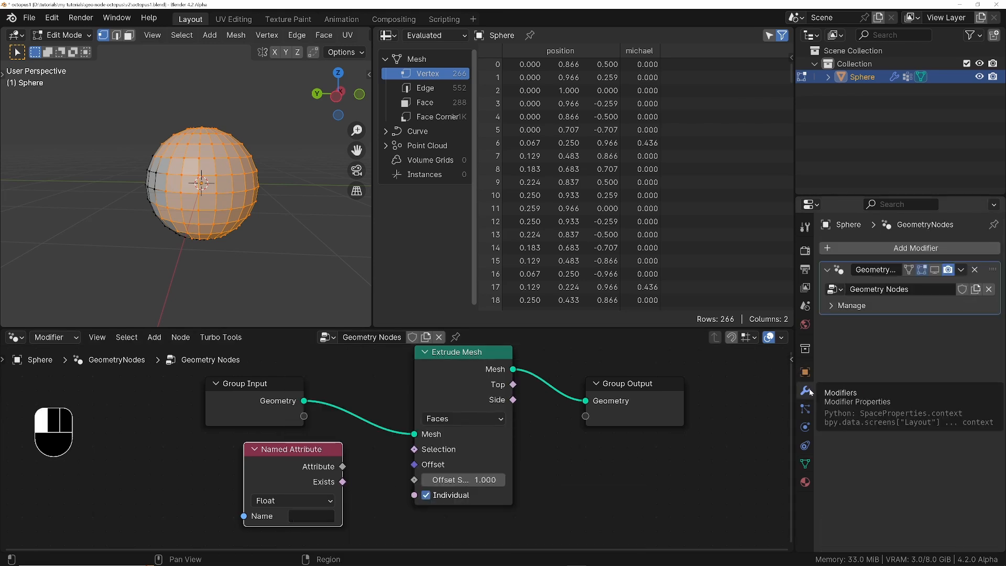
click(936, 271)
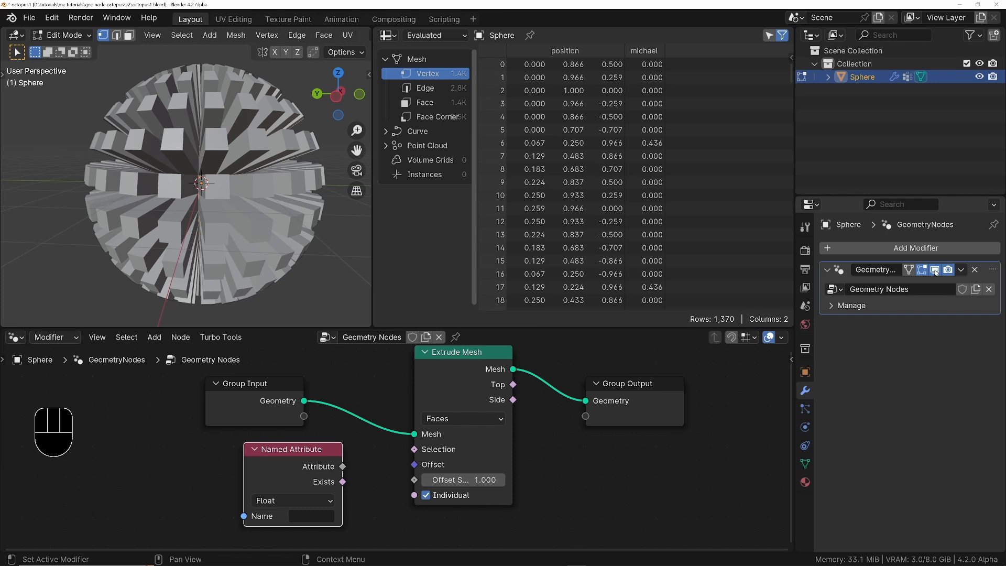
click(297, 515)
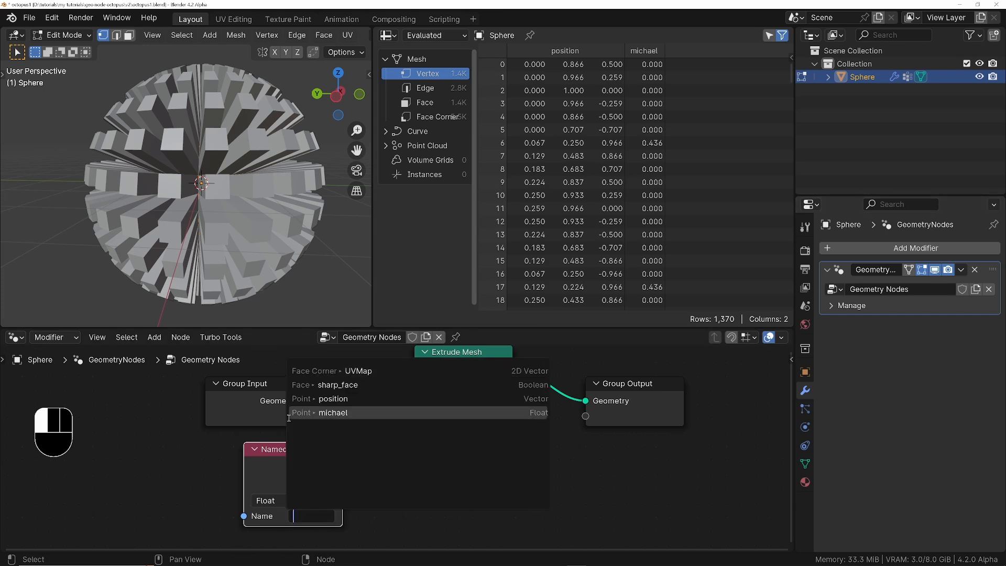
click(337, 413)
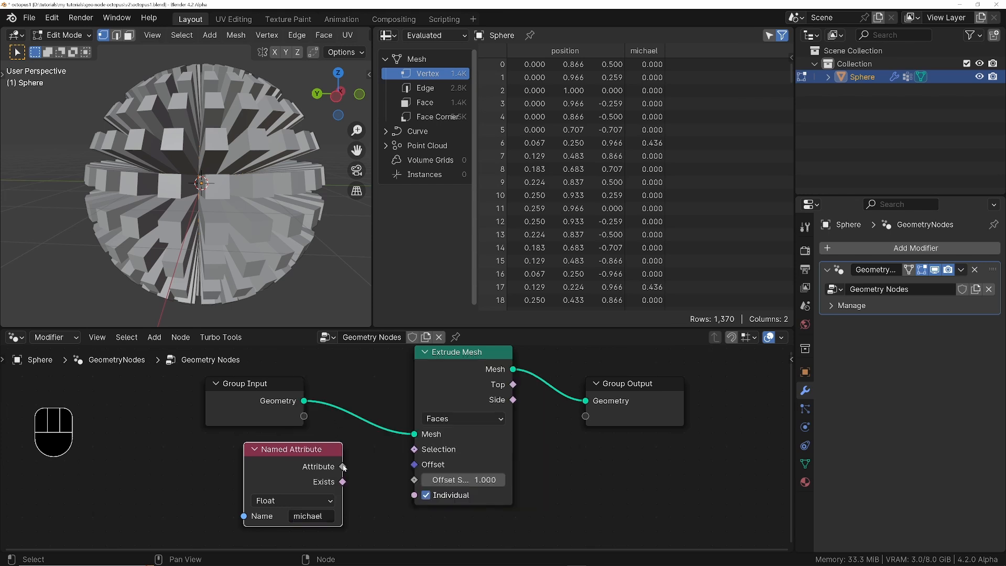
Step: Connect the Named Attribute's Attribute output to the Extrude Mesh node's Selection input and inspect the extruded sphere from several sides
drag(344, 467, 419, 452)
middle_drag(237, 142, 288, 140)
ctrl+middle_drag(221, 131, 210, 170)
middle_drag(131, 160, 241, 153)
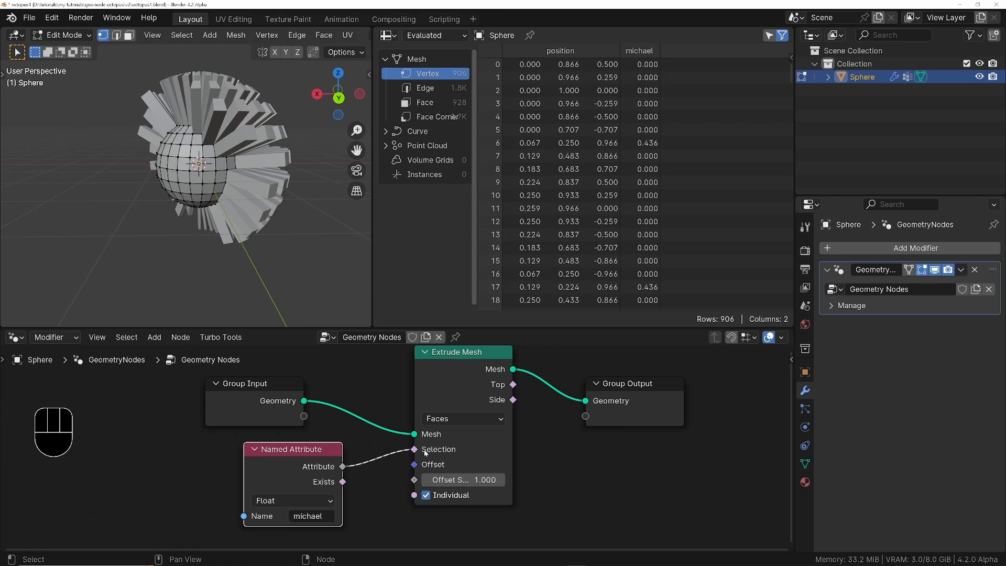
middle_drag(482, 393, 442, 401)
middle_click(443, 378)
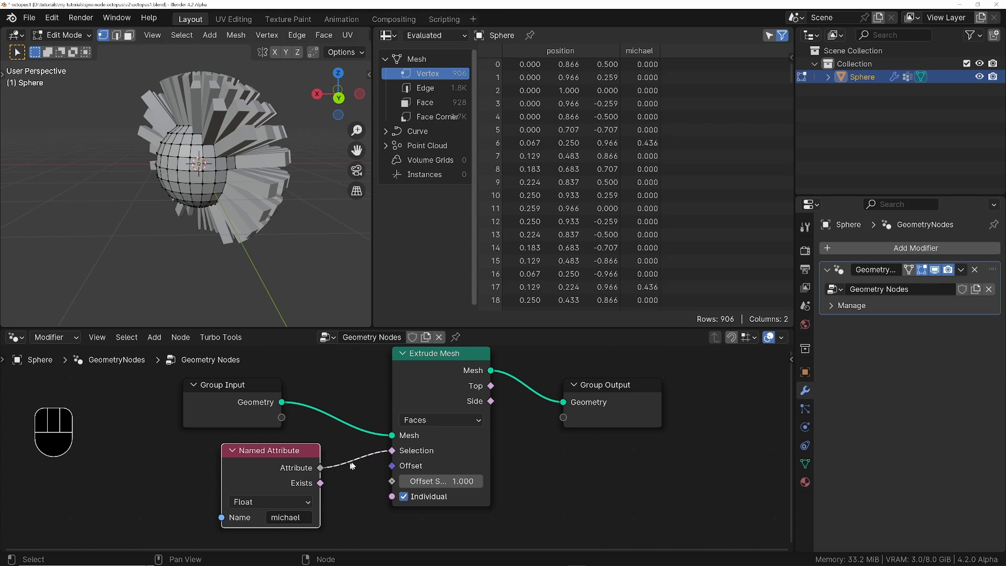
middle_drag(242, 185, 251, 194)
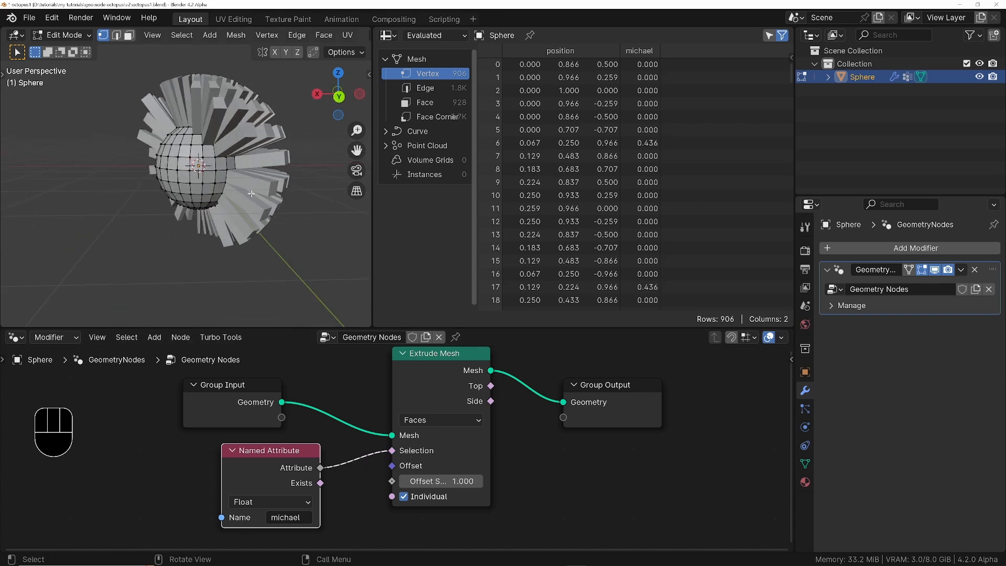
middle_drag(205, 112, 231, 118)
Step: Assign the selected vertices to the vertex group with a weight of 0.000
click(805, 463)
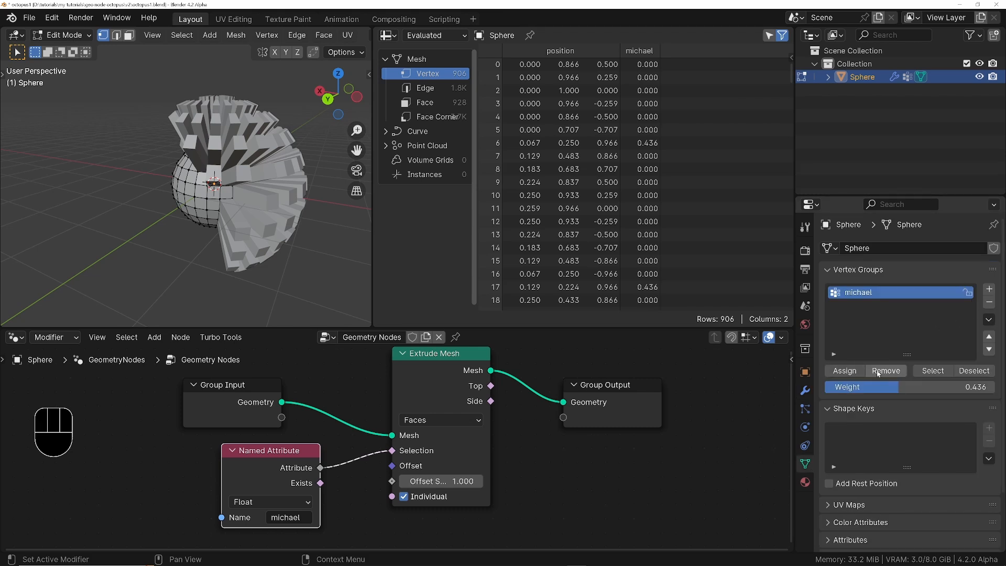
drag(898, 386, 793, 387)
click(855, 371)
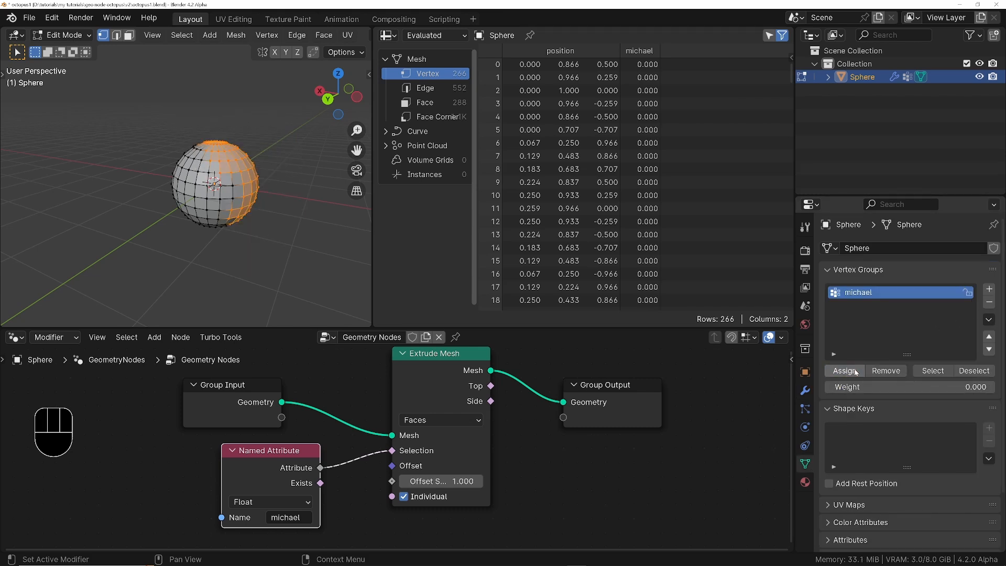
Step: Select two vertices three edges apart on the ring just below the sphere's equator
middle_drag(214, 183, 214, 157)
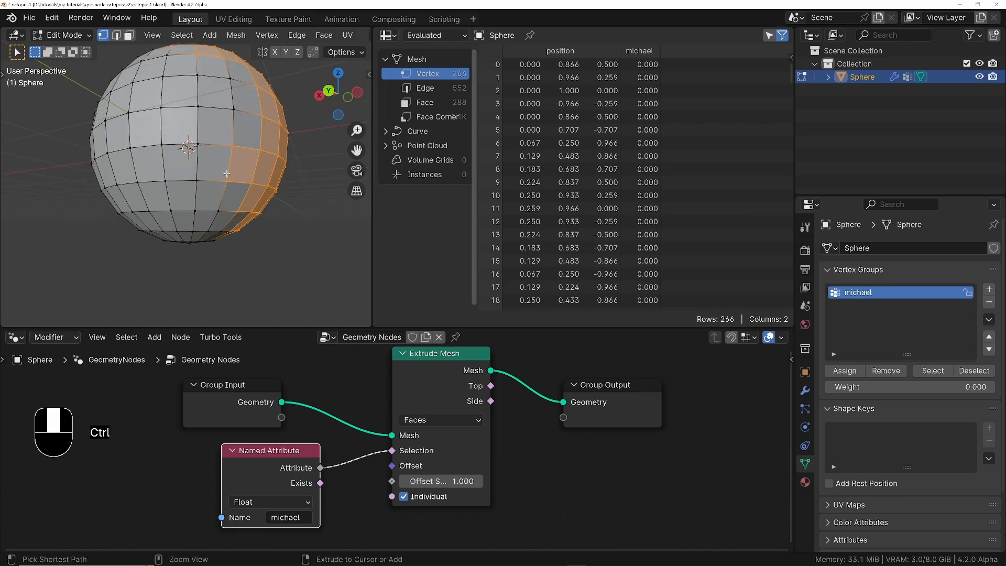
middle_drag(213, 210, 216, 186)
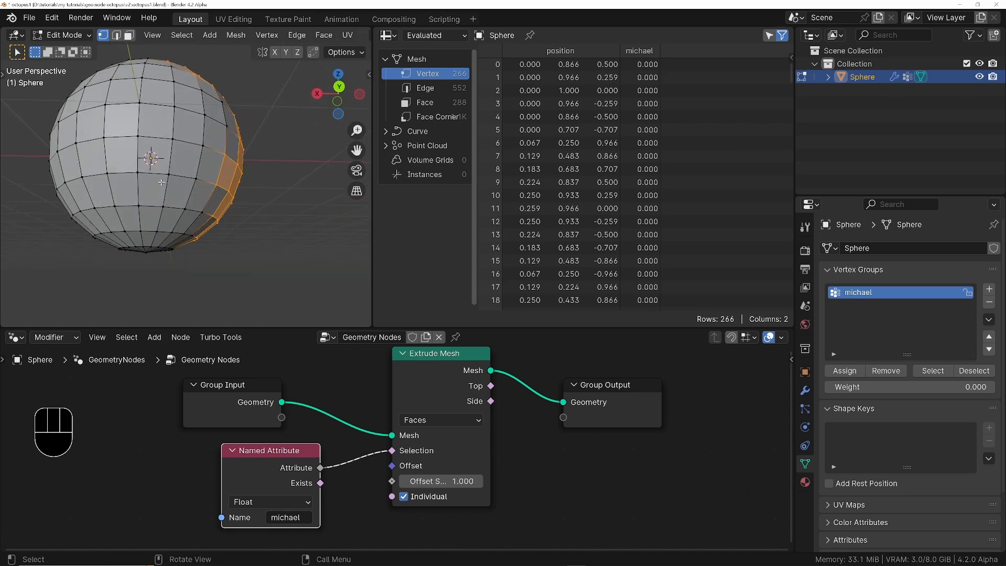
click(138, 173)
middle_drag(138, 174, 164, 176)
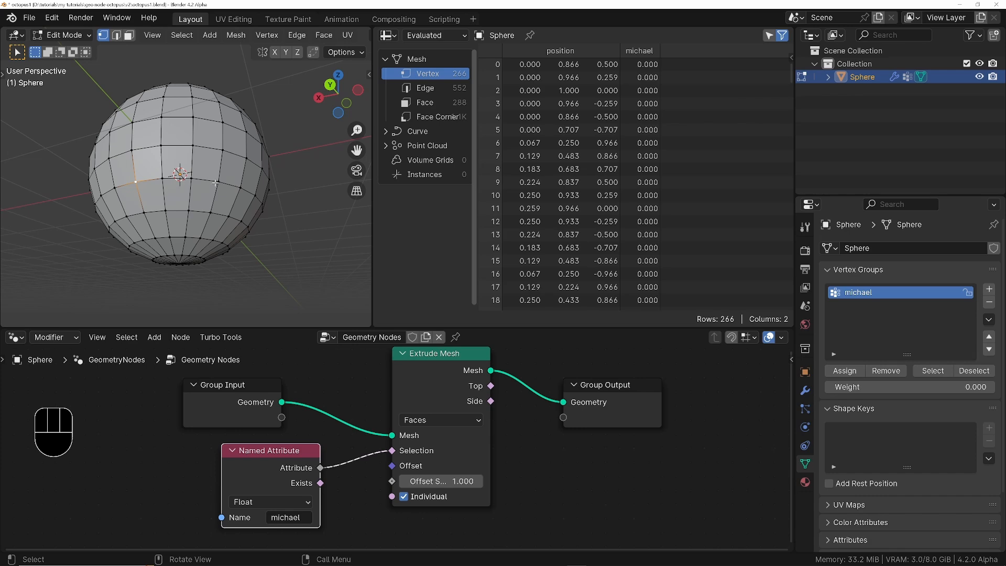
scroll(216, 183, up, 2)
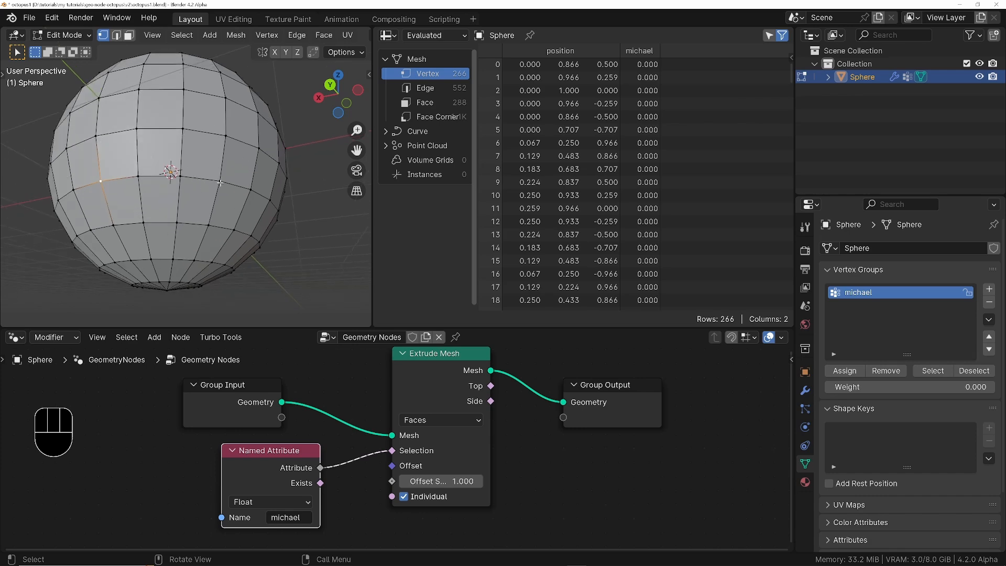
shift+click(221, 183)
Step: Repeat the two-vertex selection pattern around the whole ring of the sphere with Select Next Active
mouse_move(221, 183)
middle_down()
mouse_move(219, 149)
mouse_move(219, 210)
mouse_move(220, 179)
mouse_move(238, 200)
mouse_move(226, 169)
middle_up()
key(shift+ctrl+KP_Add)
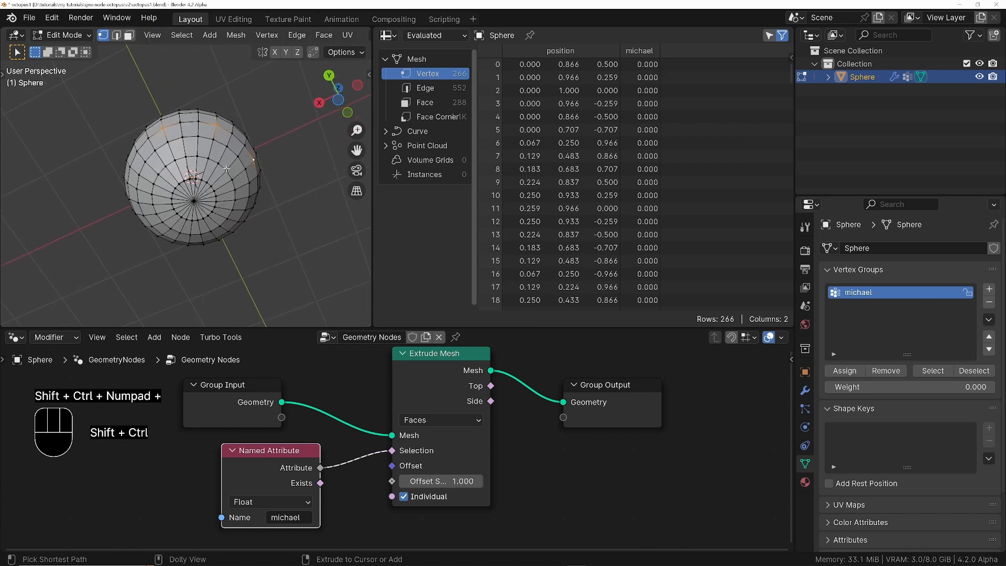
key(shift+ctrl+KP_Add)
key(shift+ctrl+KP_Add)
key(shift+ctrl+KP_Add)
key(shift+ctrl+KP_Add)
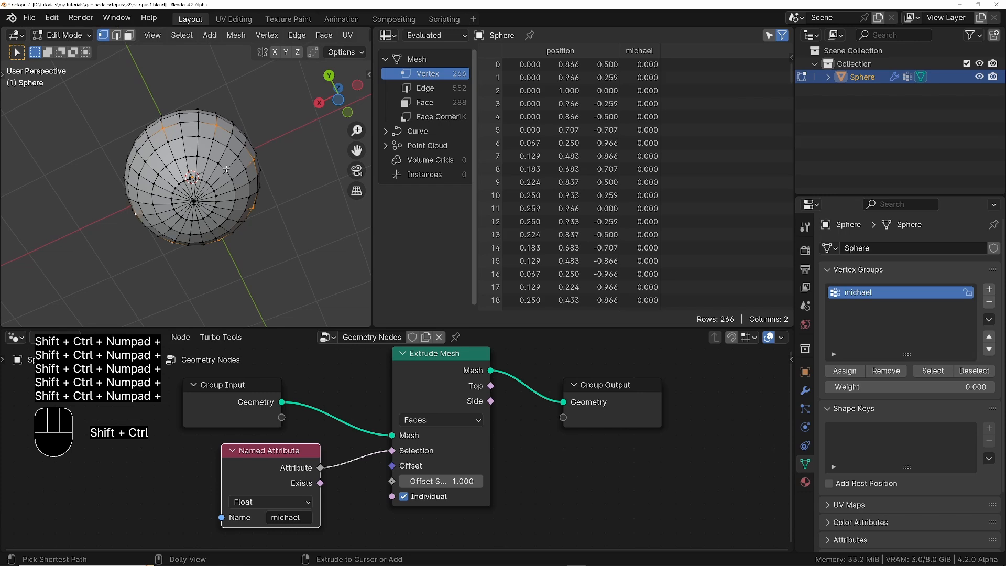
Step: Assign the evenly spaced ring vertices to the vertex group with a weight of 1.000
middle_drag(214, 132, 317, 235)
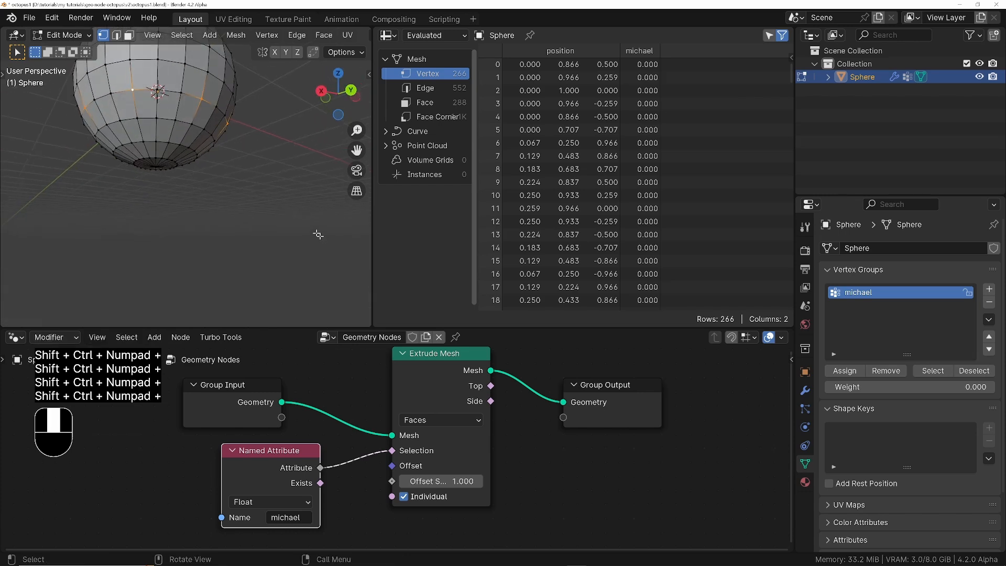
shift+middle_drag(146, 146, 162, 189)
middle_drag(215, 153, 242, 147)
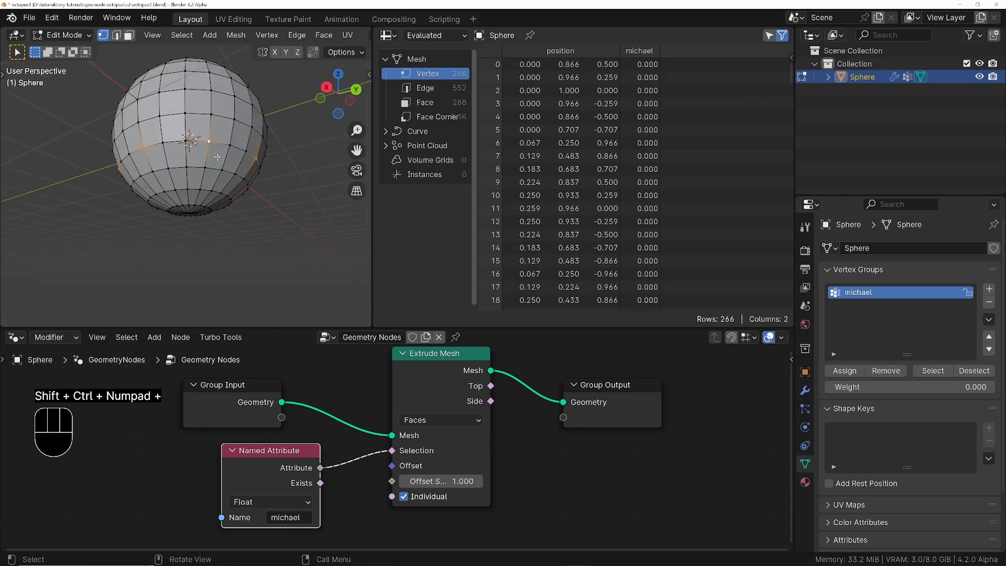
drag(894, 390, 996, 390)
click(844, 371)
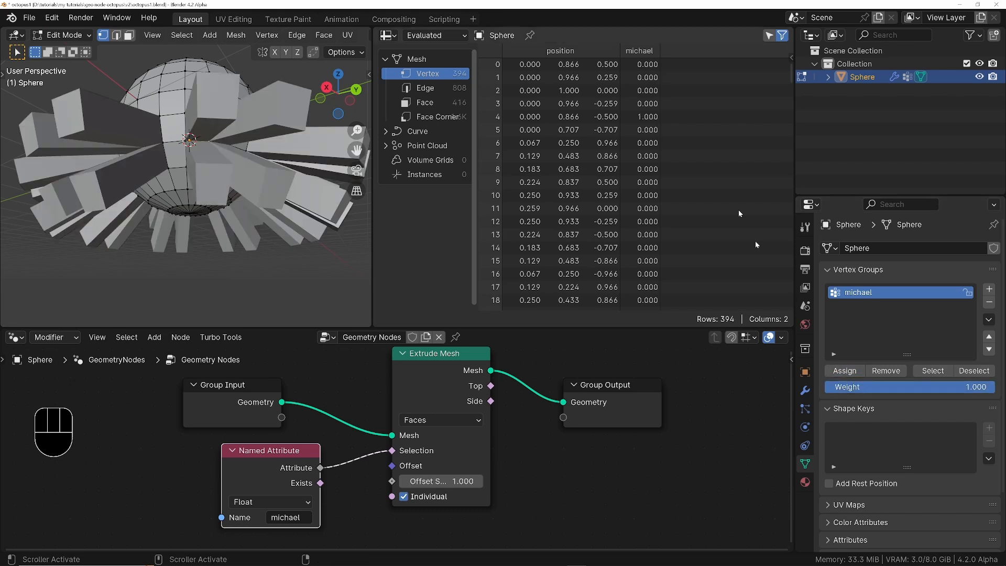
Step: Turn off Individual on the Extrude Mesh node and inspect the merged leg extrusions around the sphere
middle_drag(234, 126, 258, 168)
ctrl+middle_drag(222, 117, 216, 161)
shift+middle_drag(181, 63, 200, 136)
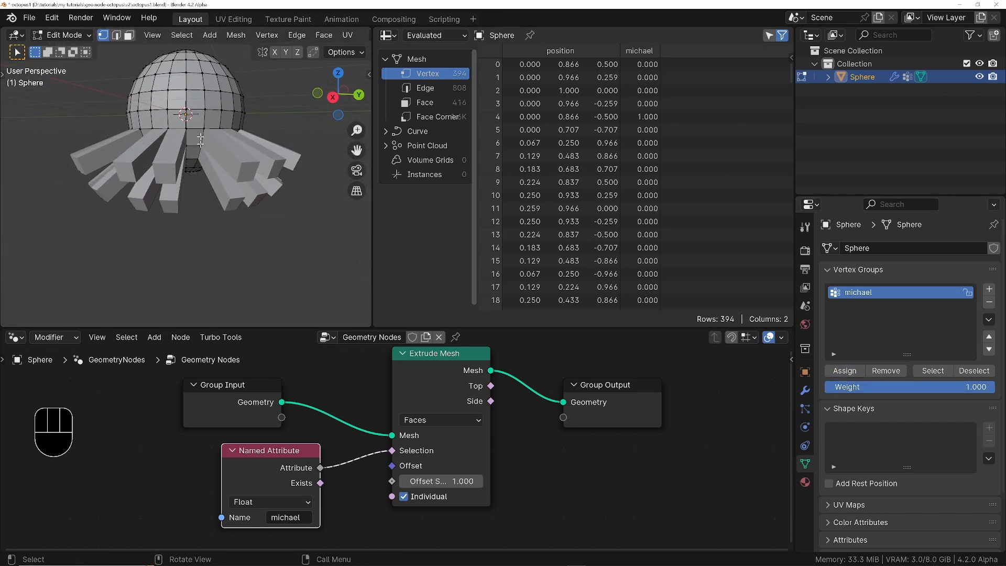
scroll(404, 499, up, 2)
click(397, 498)
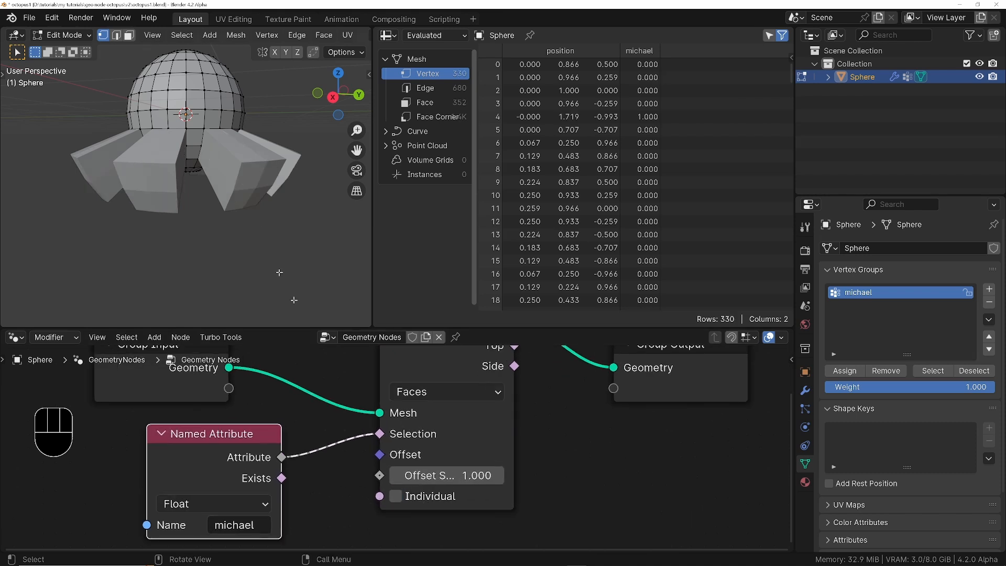
middle_drag(279, 272, 316, 176)
ctrl+middle_drag(178, 105, 227, 187)
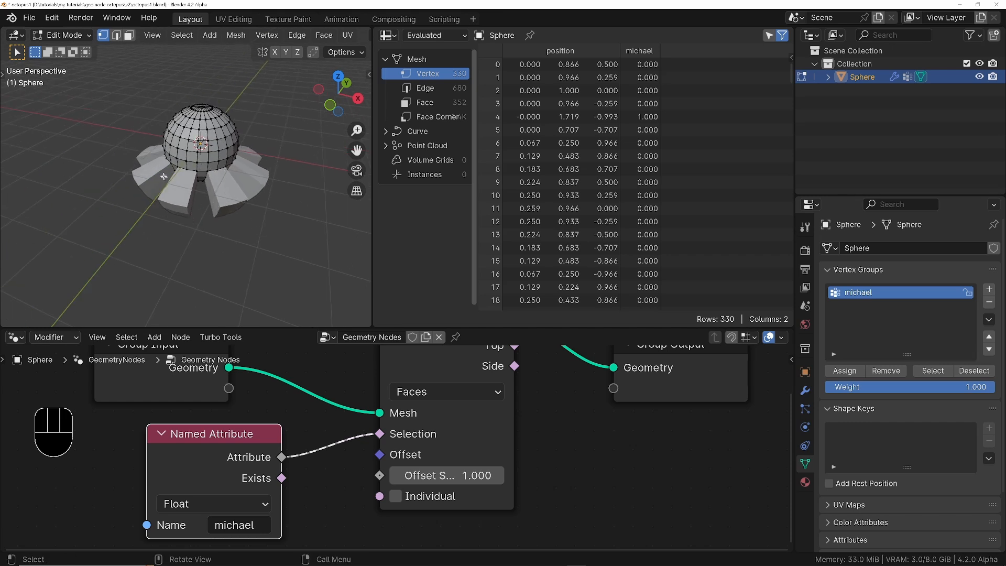
middle_drag(164, 176, 229, 199)
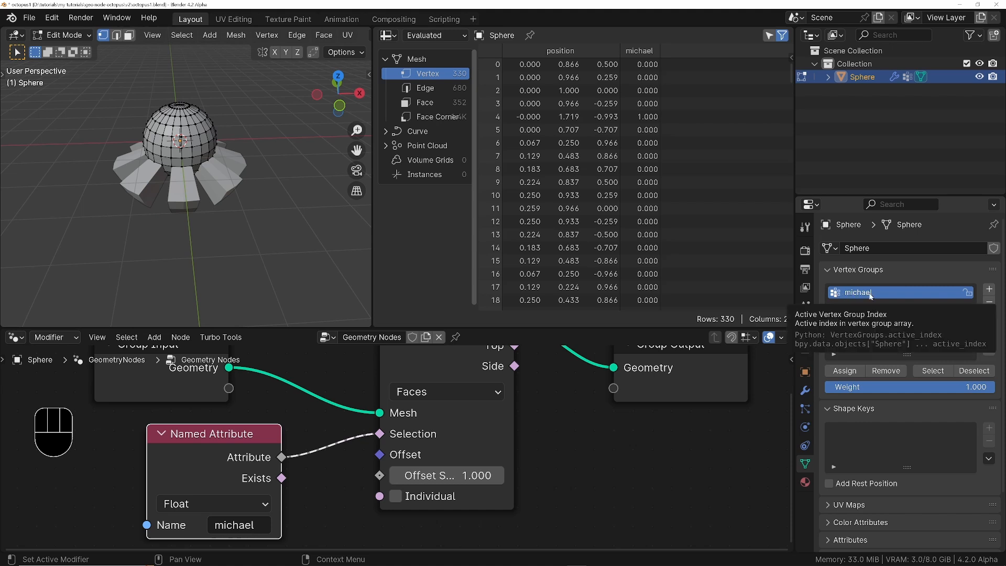
Step: Expand the mesh's Attributes list to check its entries, then remove the sphere's vertex group
scroll(865, 406, down, 3)
click(844, 473)
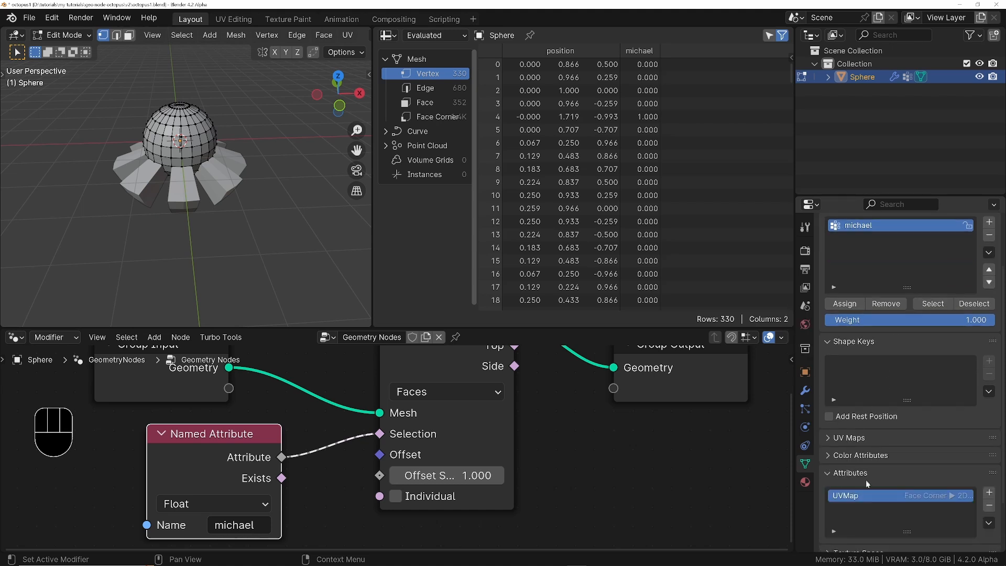
scroll(866, 479, down, 3)
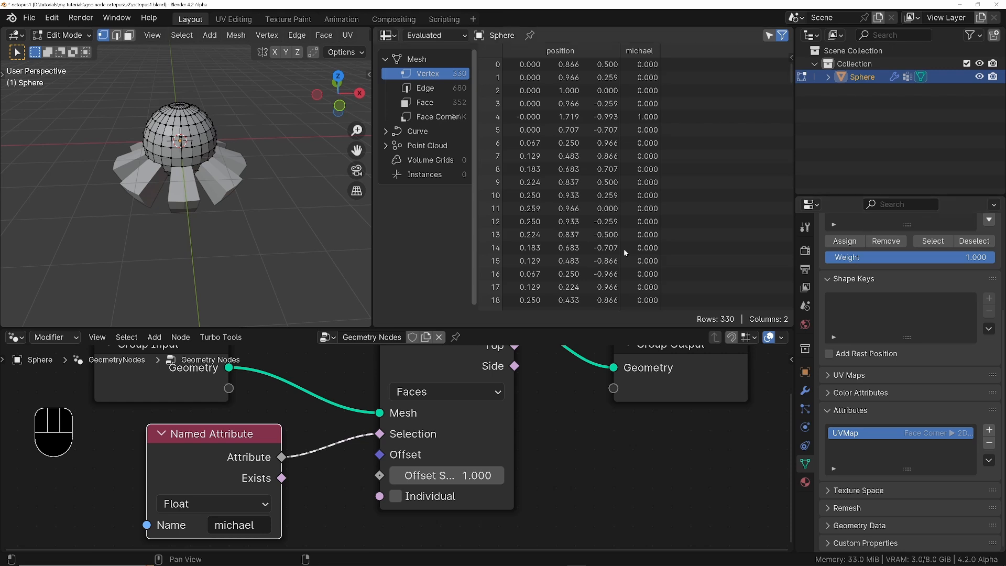
scroll(938, 379, up, 6)
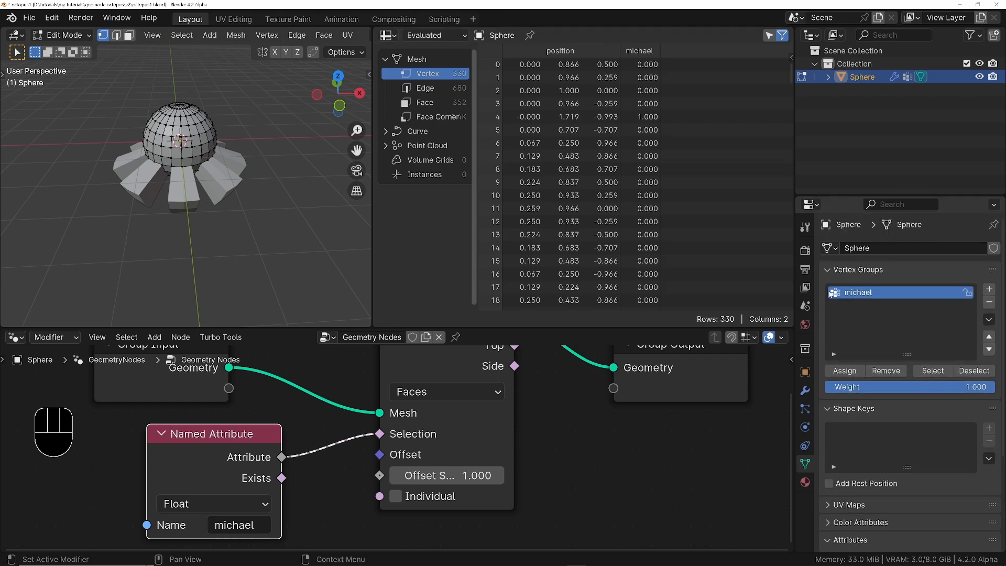
click(989, 303)
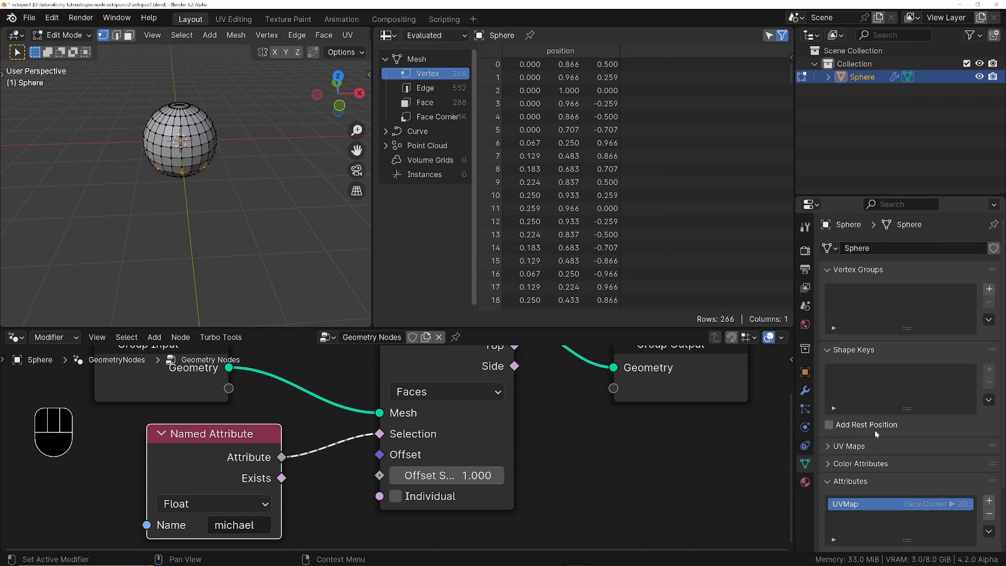
Step: Add a mesh attribute named "legs" with the Vertex domain and the Float data type
scroll(876, 434, down, 3)
middle_drag(178, 293, 179, 299)
click(989, 430)
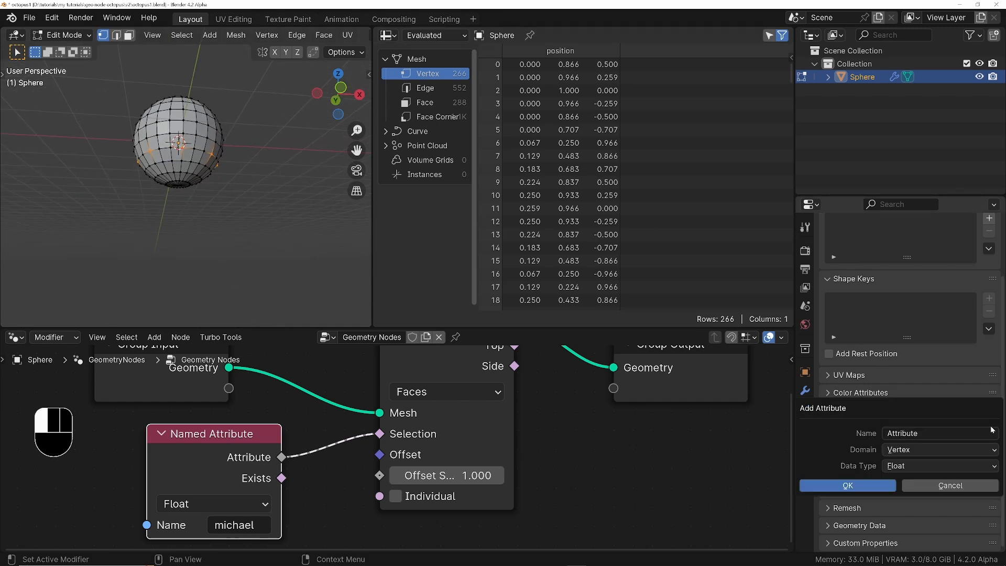
click(909, 433)
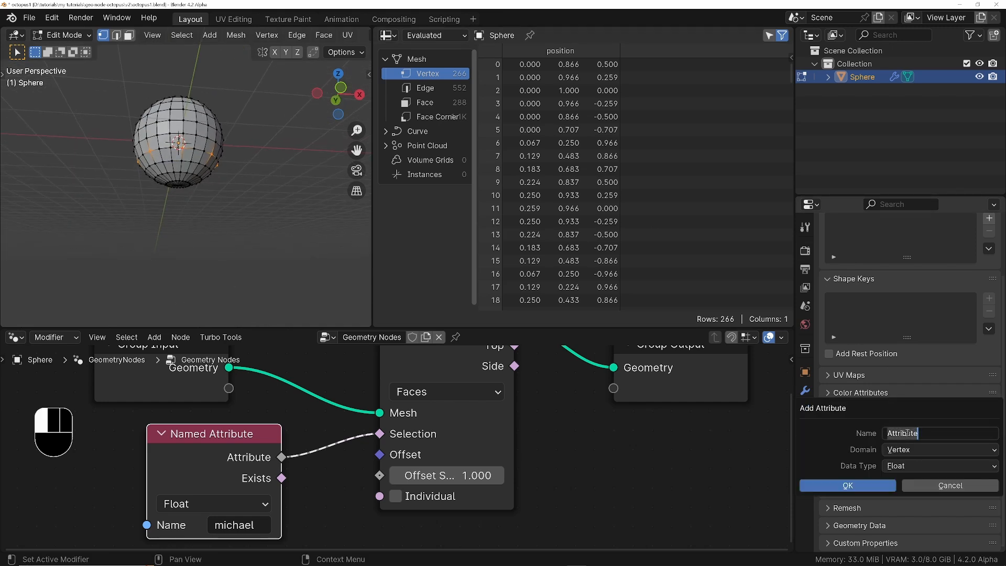
text(legs)
key(Return)
click(936, 450)
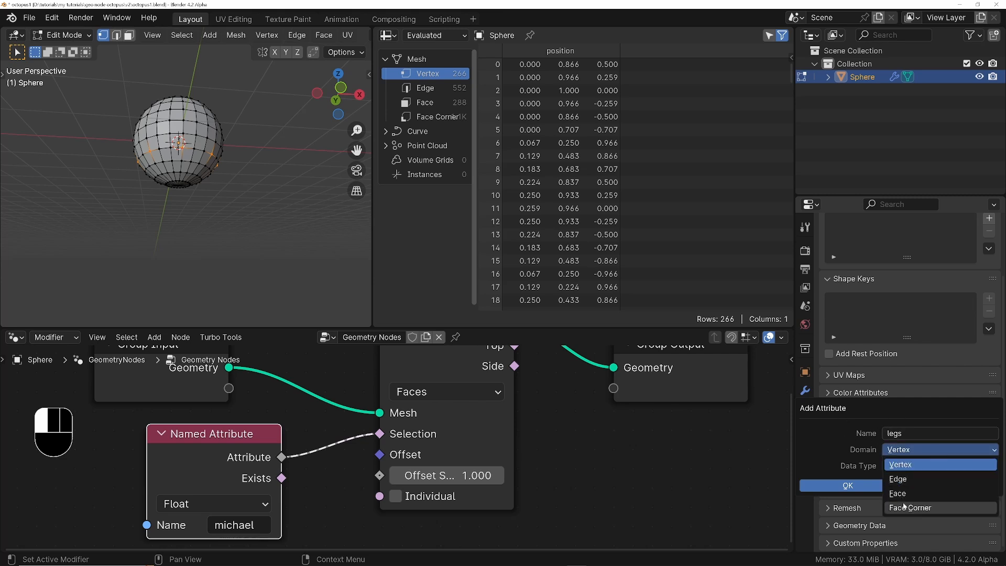
click(910, 466)
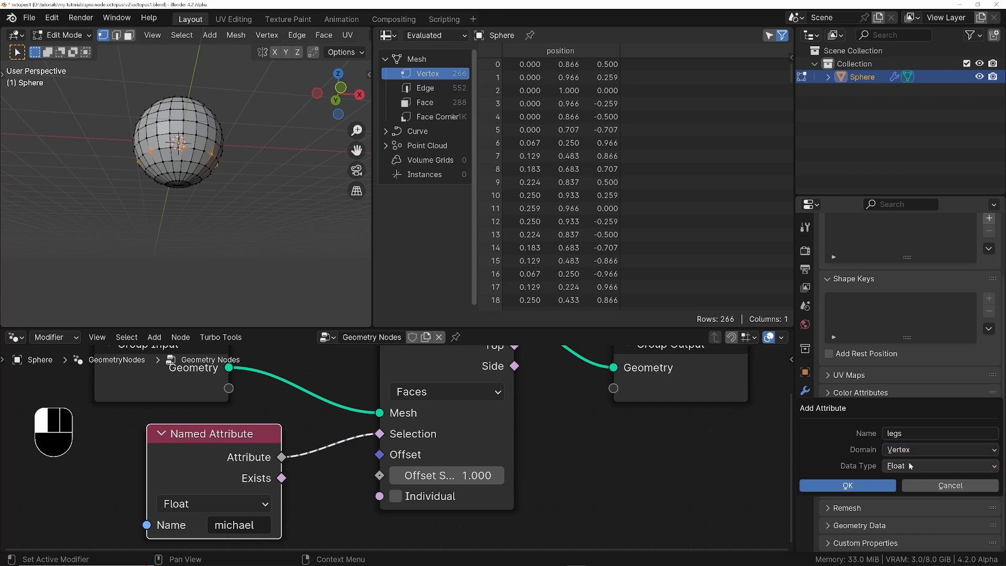
click(956, 466)
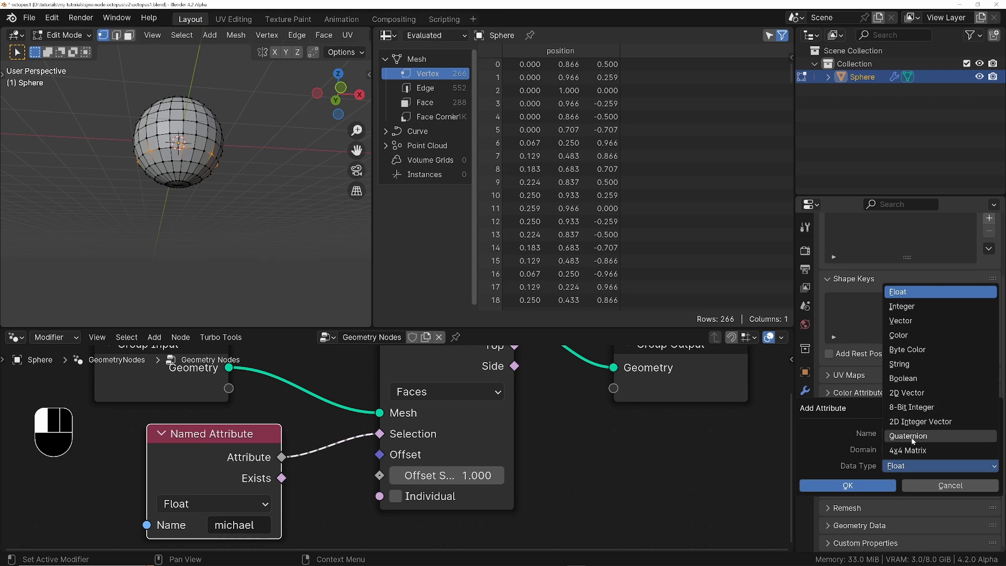
click(905, 292)
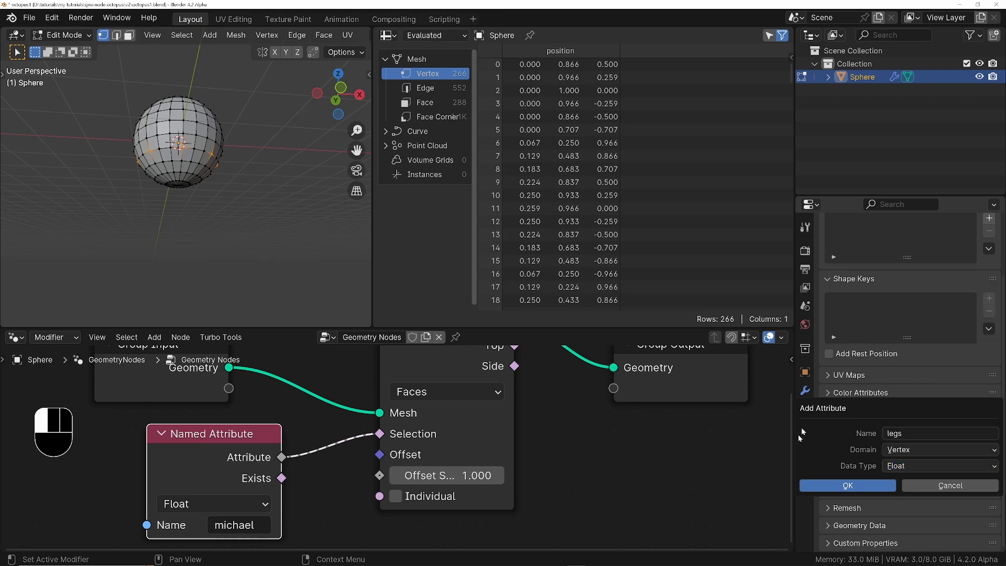
click(862, 484)
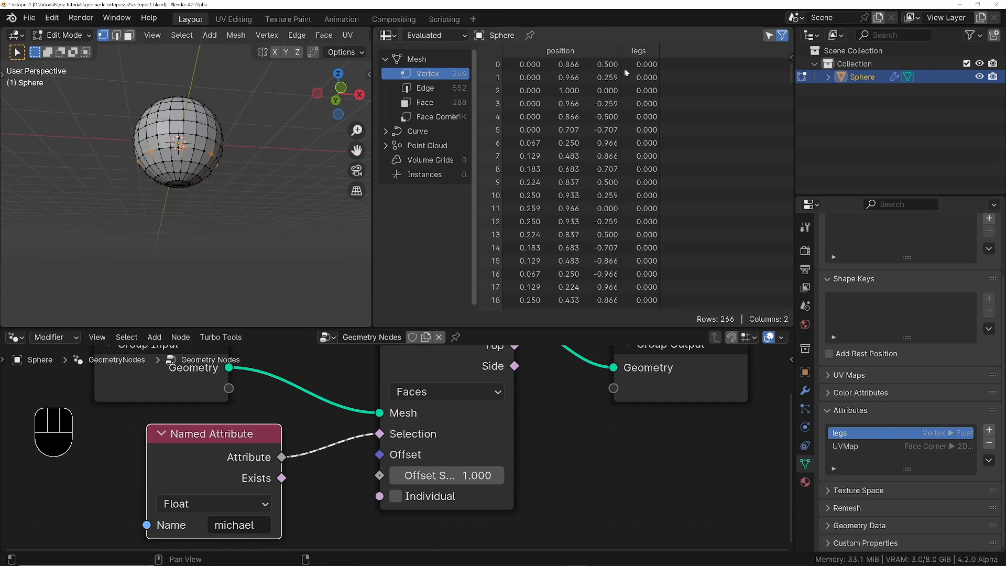
Step: Set the legs attribute to 1 on the selected ring vertices with Set Attribute
shift+middle_drag(172, 174, 190, 232)
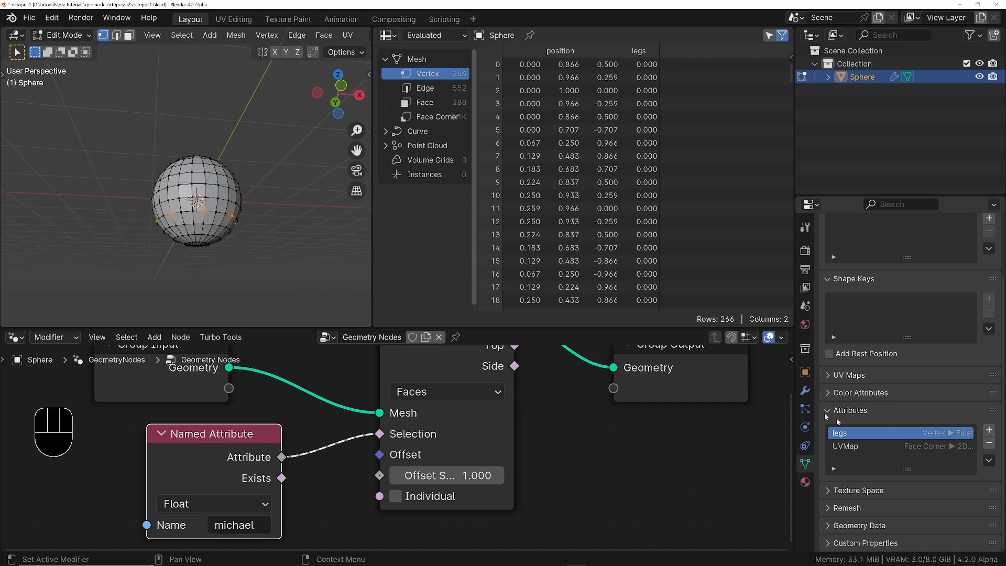
click(235, 34)
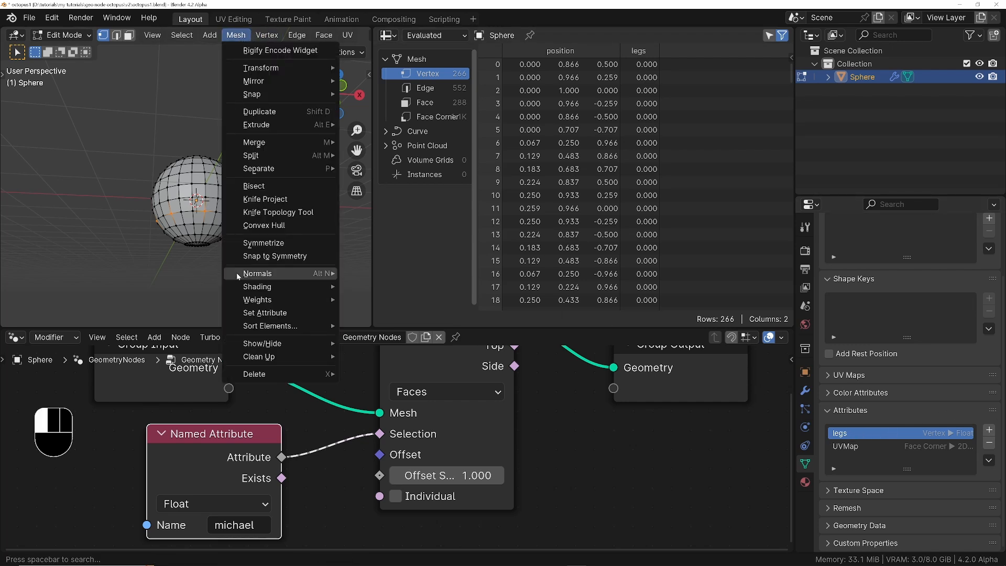
click(270, 313)
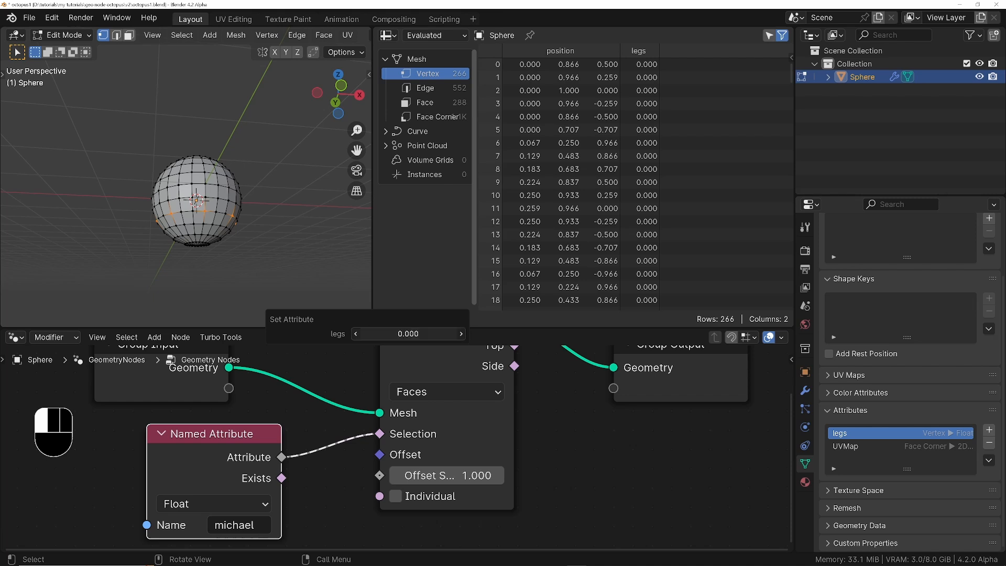
click(406, 334)
text(1)
key(Return)
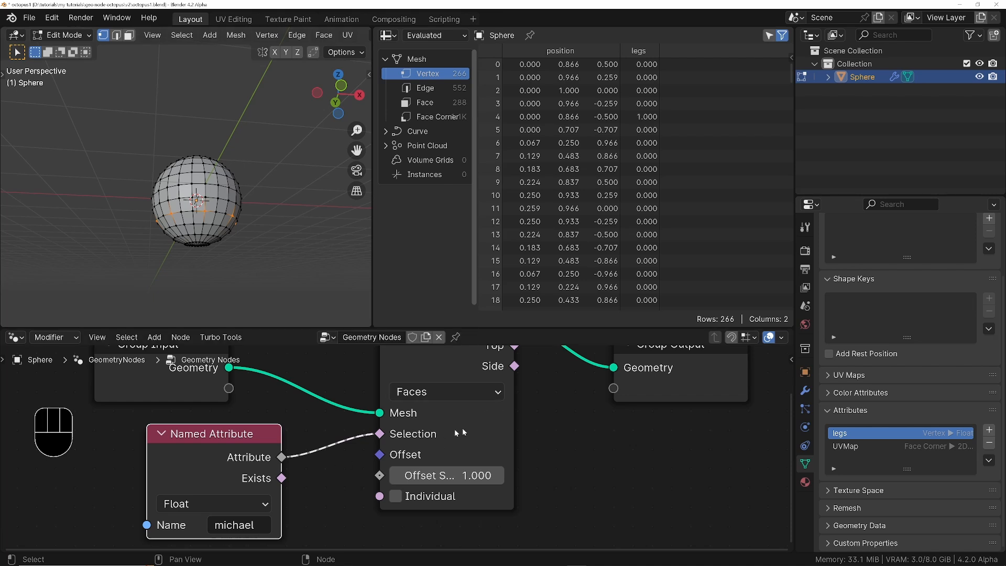
Step: Switch the Named Attribute node to the legs attribute, check the extruded legs, and save the file
click(220, 527)
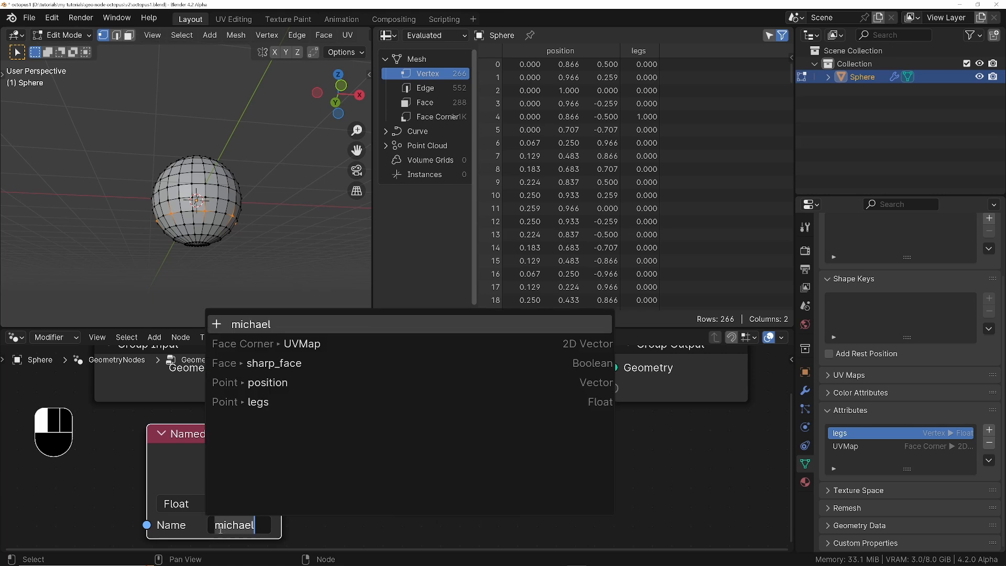
click(261, 404)
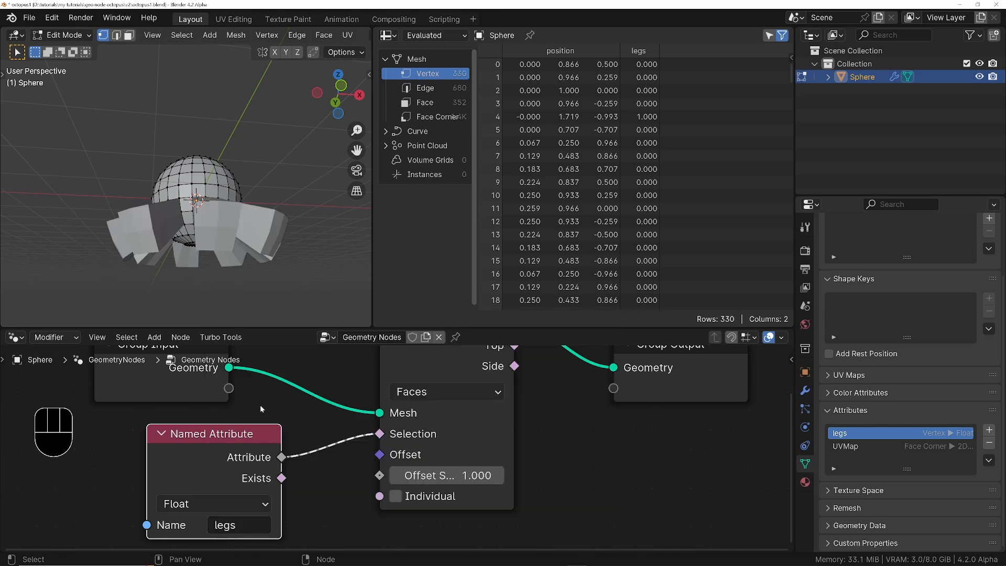
middle_drag(190, 220, 313, 258)
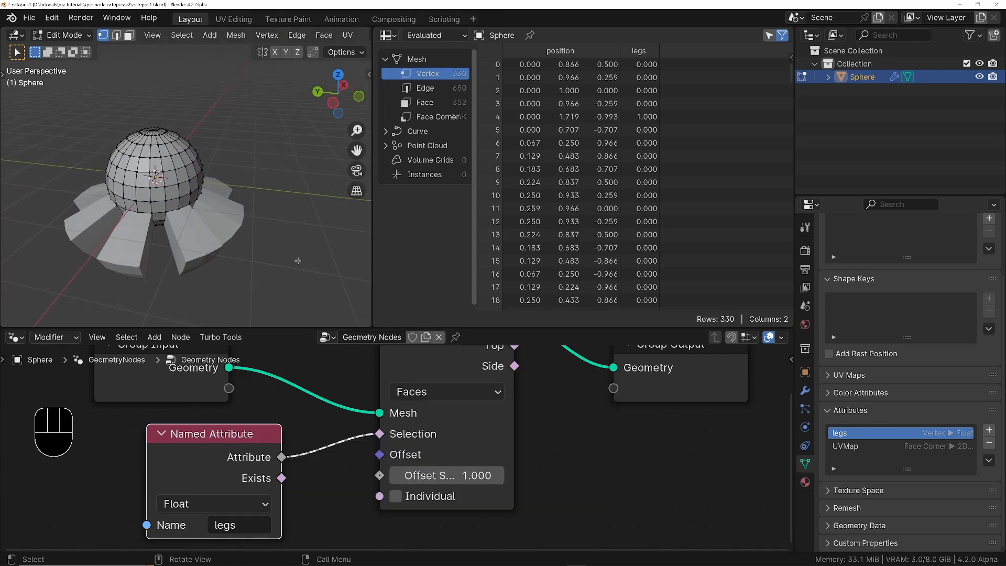
scroll(944, 399, up, 2)
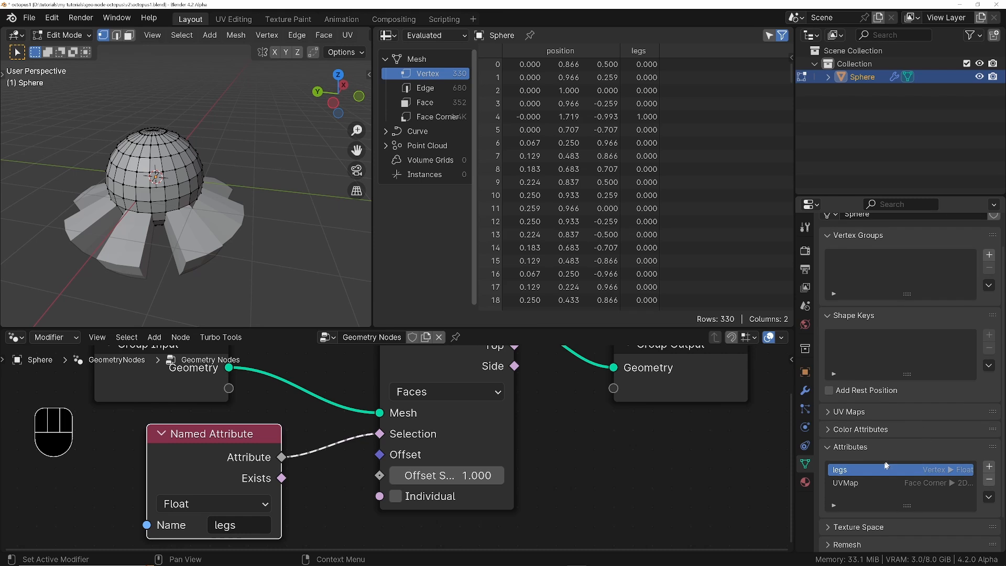
scroll(868, 454, up, 2)
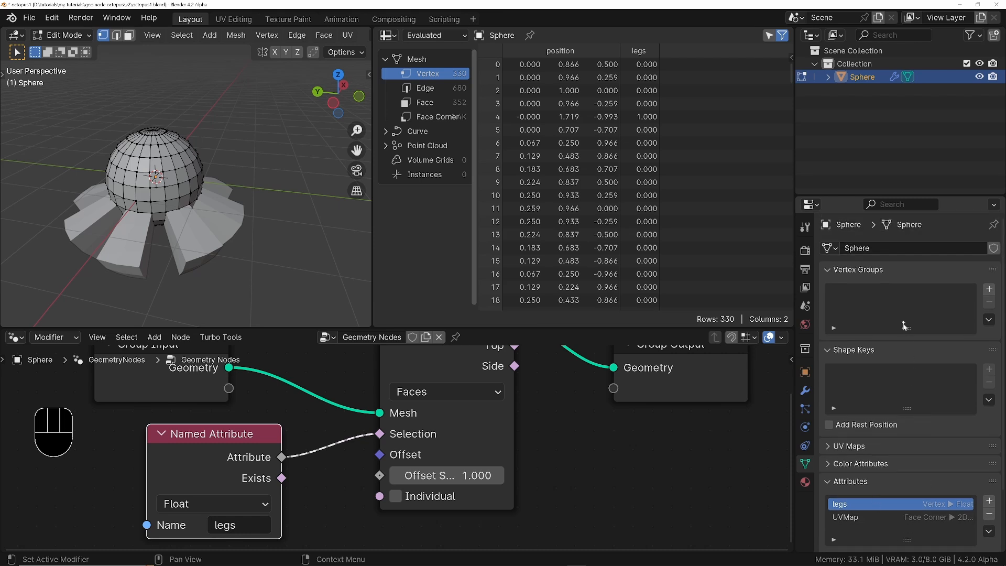
scroll(885, 334, down, 4)
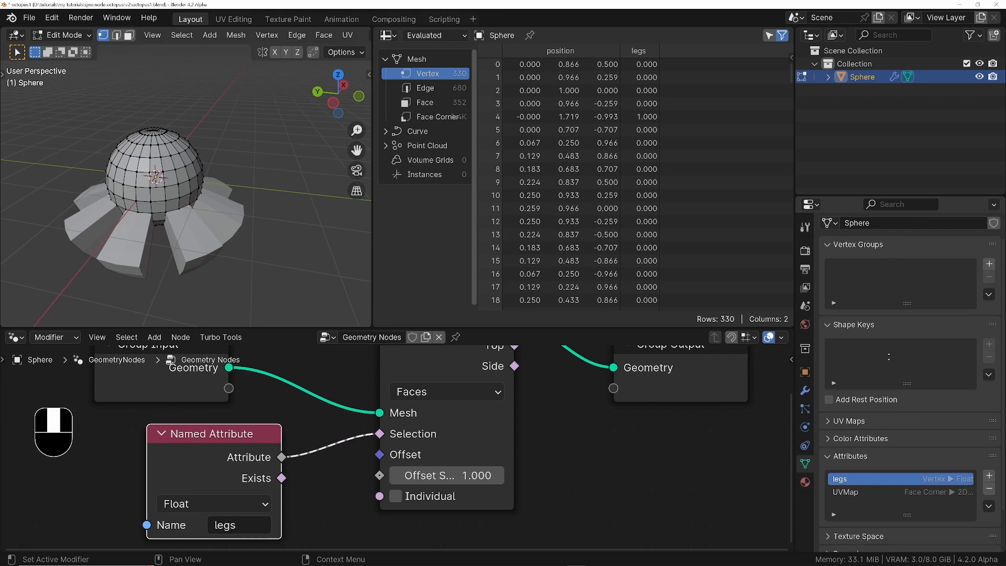
key(ctrl+s)
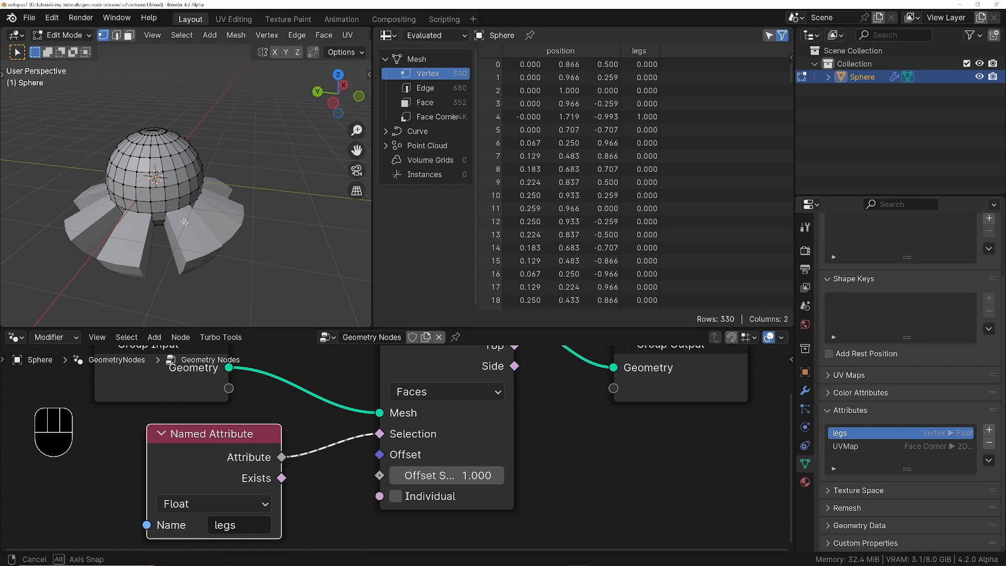
Step: Turn off the Geometry Nodes modifier's display in Edit Mode
middle_drag(186, 205, 168, 187)
click(805, 391)
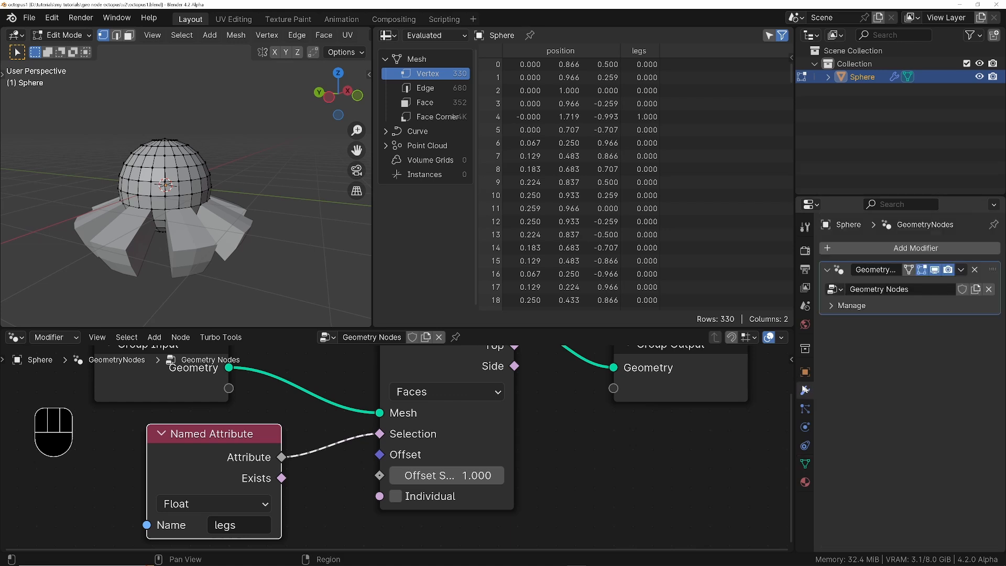
click(921, 270)
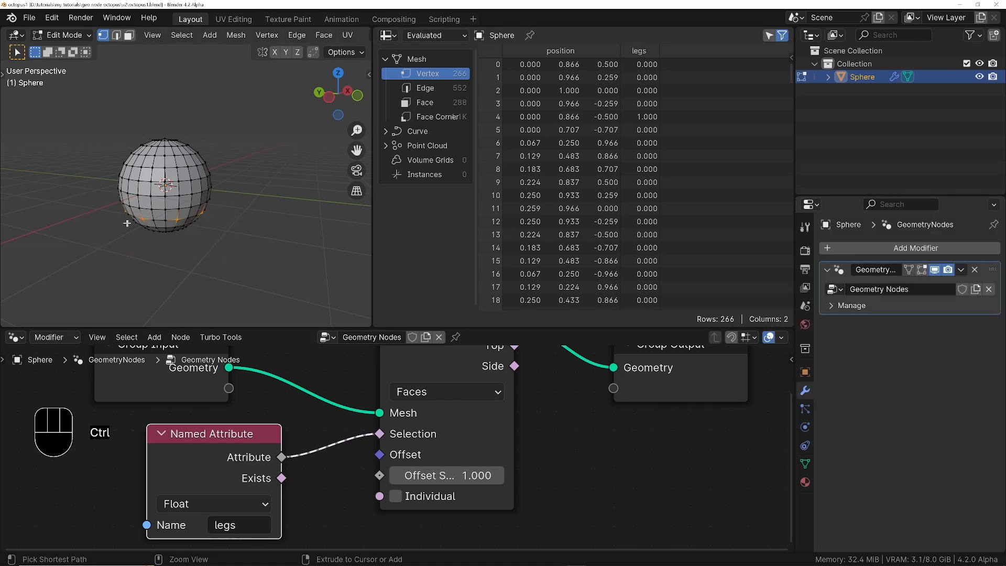
Step: Compare the extruded legs in Object Mode with the selected ring vertices on the base sphere in Edit Mode
ctrl+middle_drag(167, 181, 165, 162)
shift+middle_drag(241, 146, 215, 148)
middle_drag(215, 148, 211, 186)
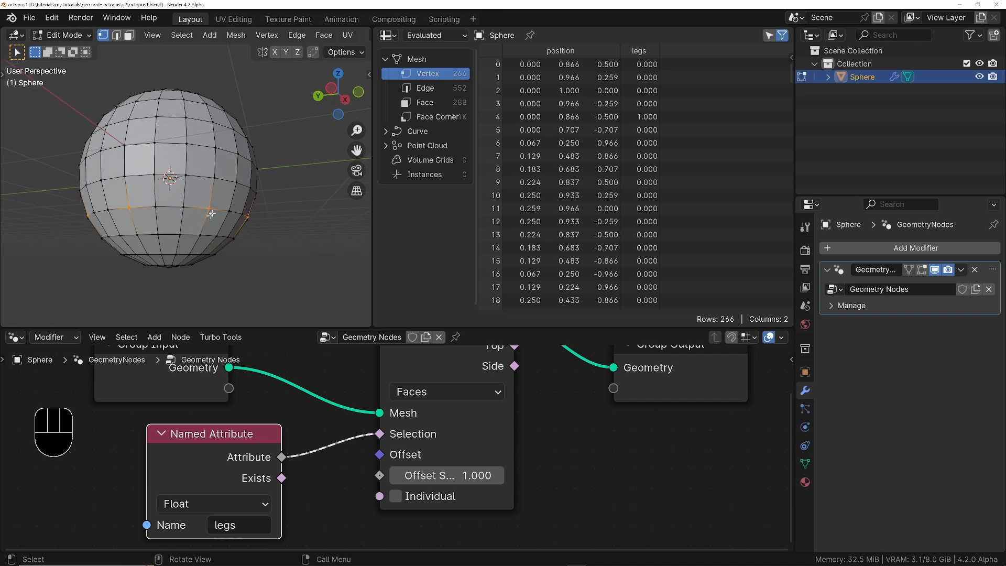
key(Tab)
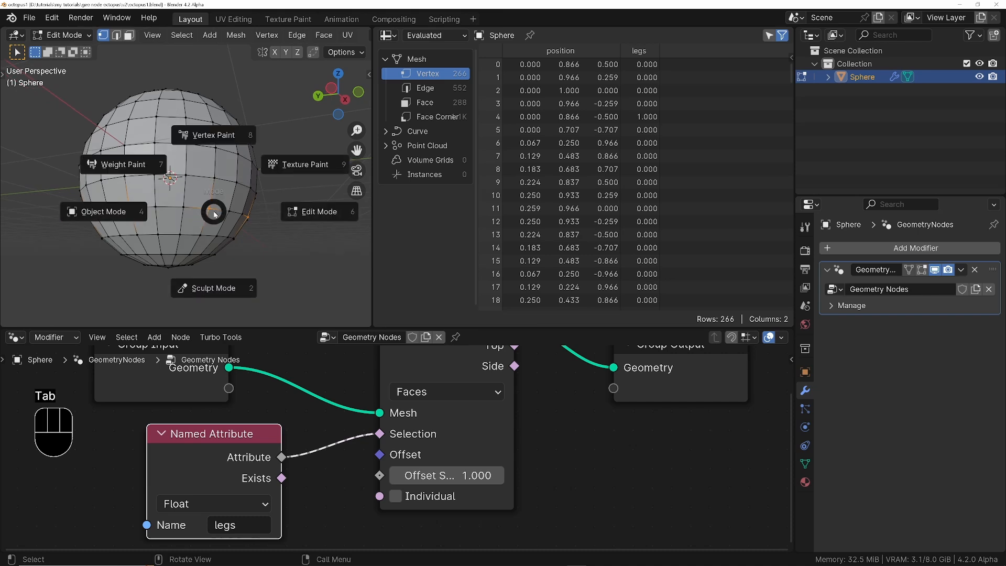
click(122, 224)
ctrl+middle_drag(258, 222, 291, 229)
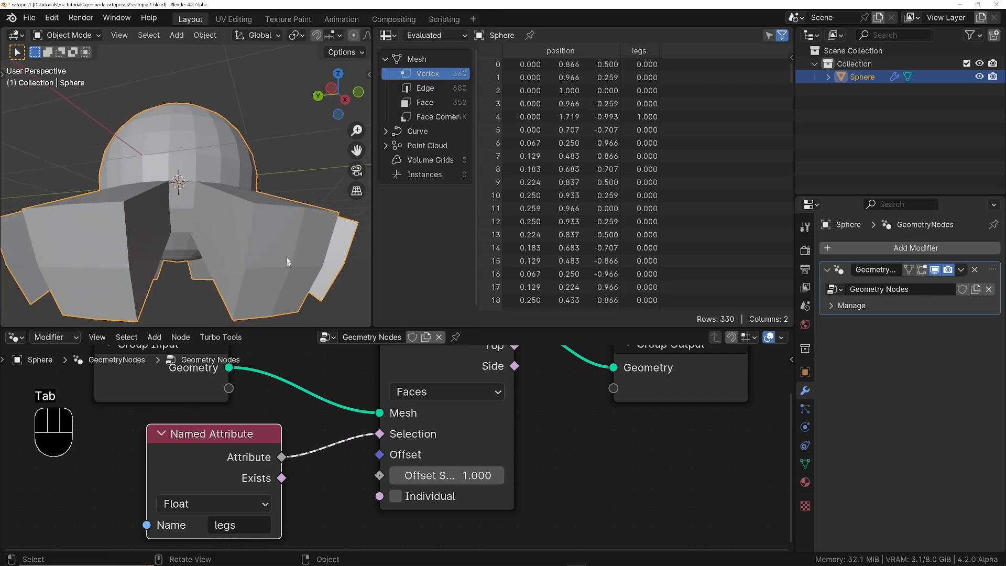
key(Tab)
scroll(221, 214, up, 3)
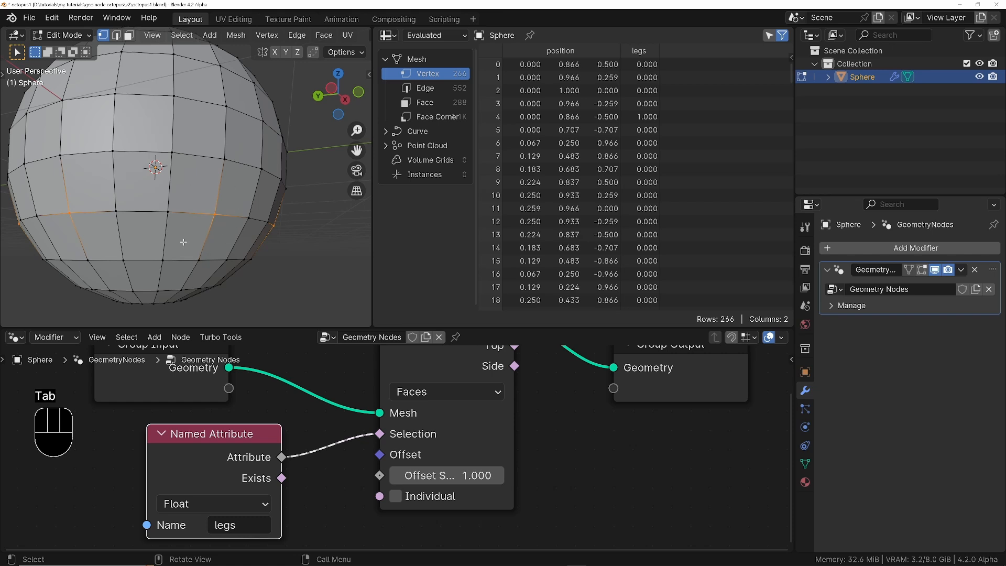
scroll(201, 225, down, 5)
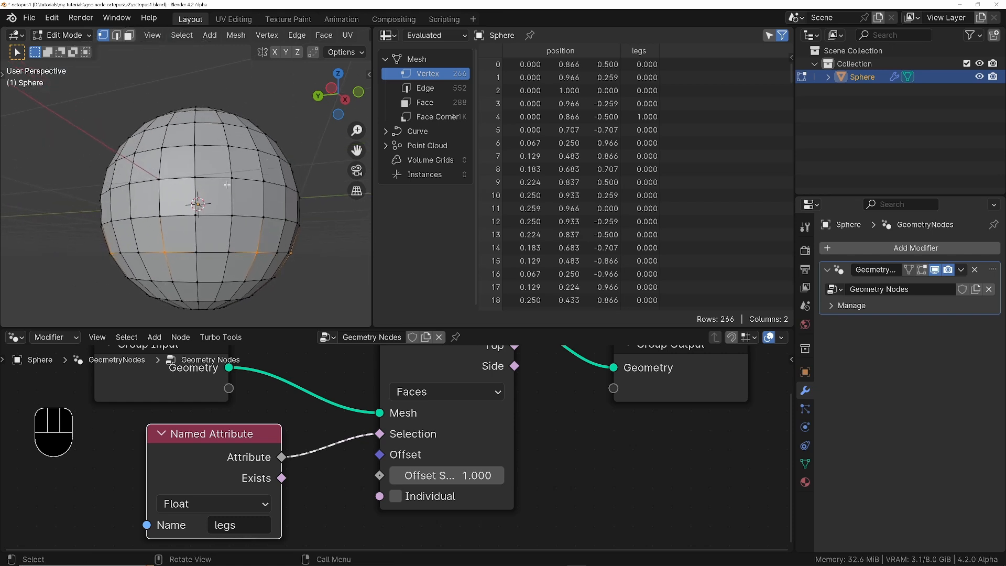
Step: Select a single face just above the sphere's middle and add a Float attribute named "face legs" on the Face domain
key(3)
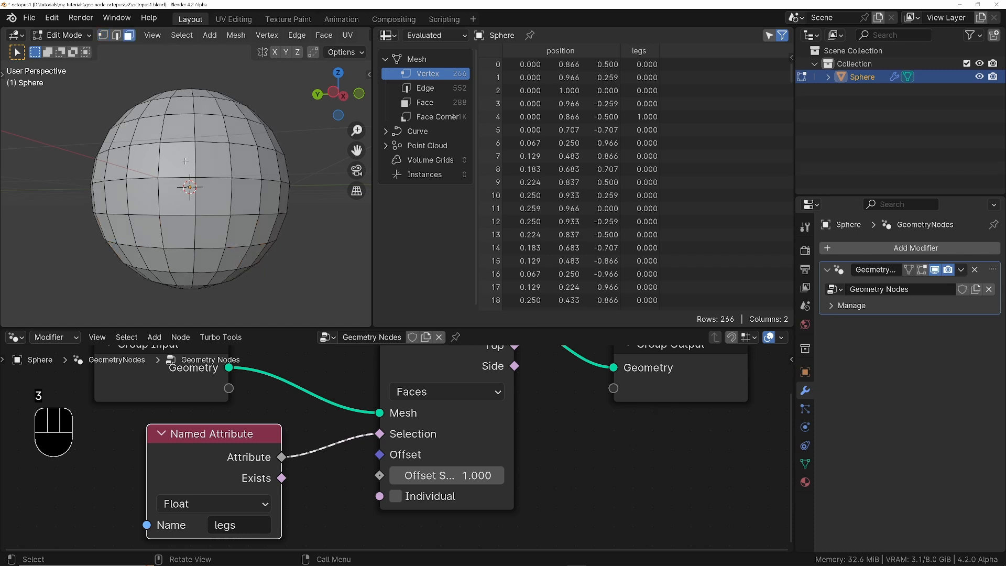
click(179, 159)
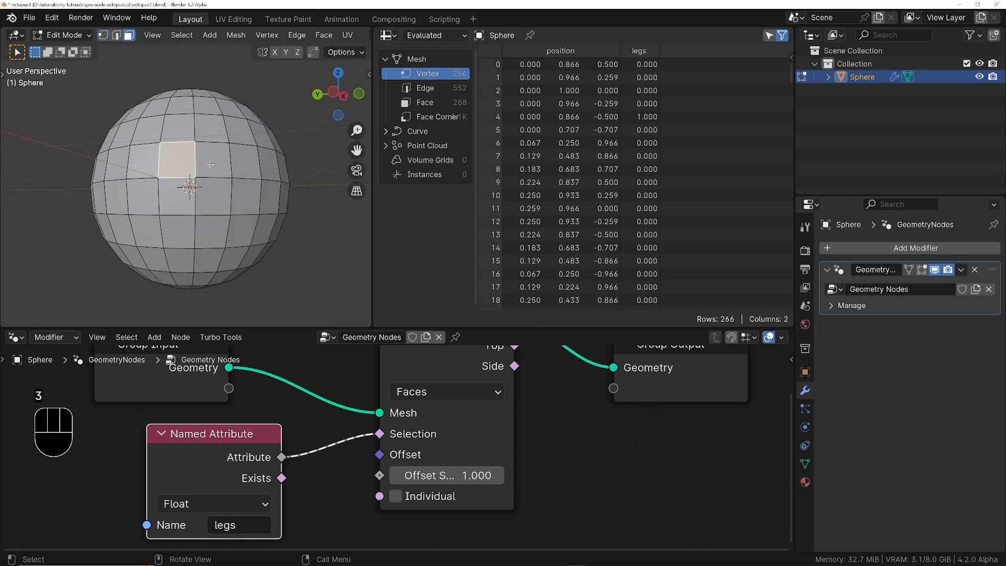
click(805, 463)
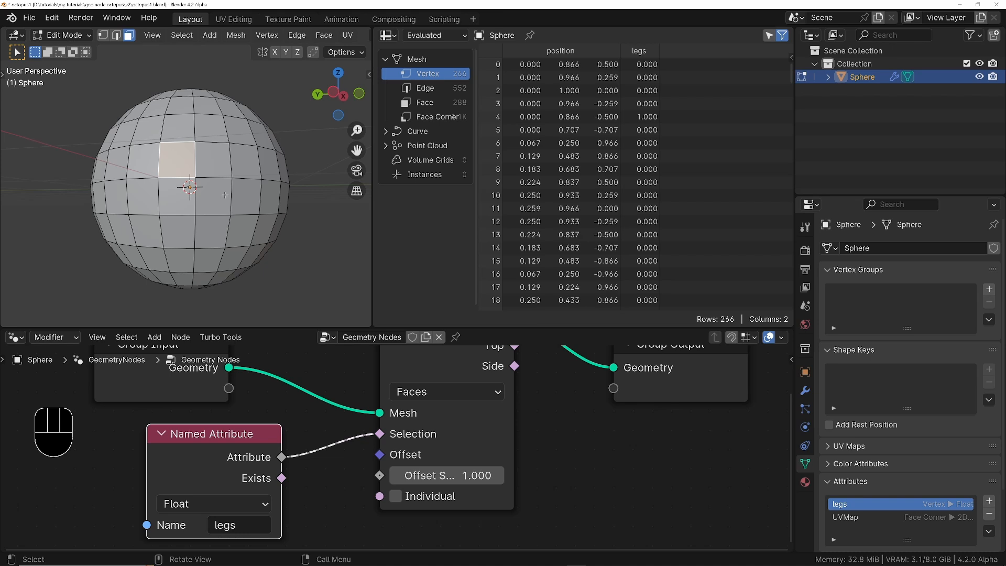
key(Home)
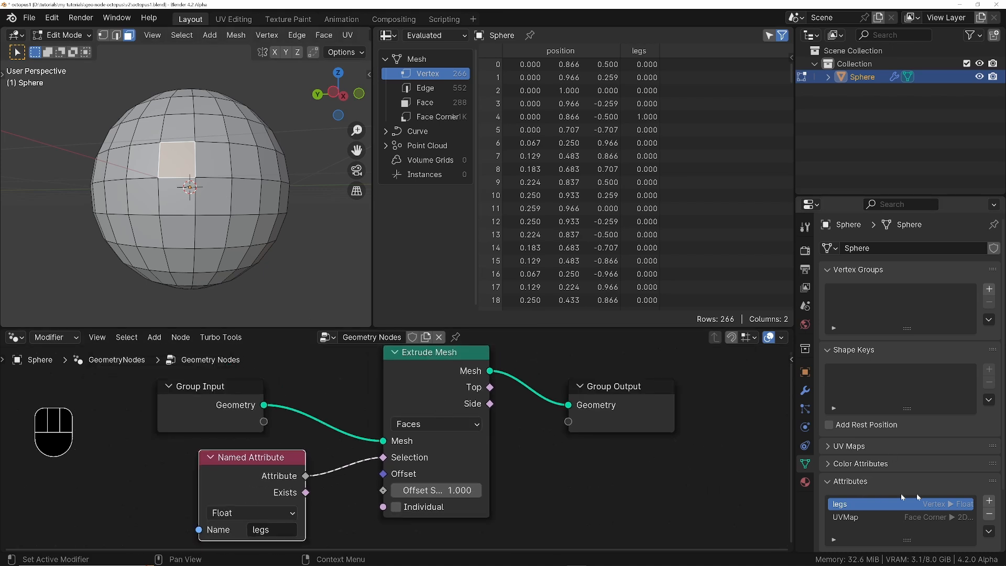
click(989, 500)
click(937, 500)
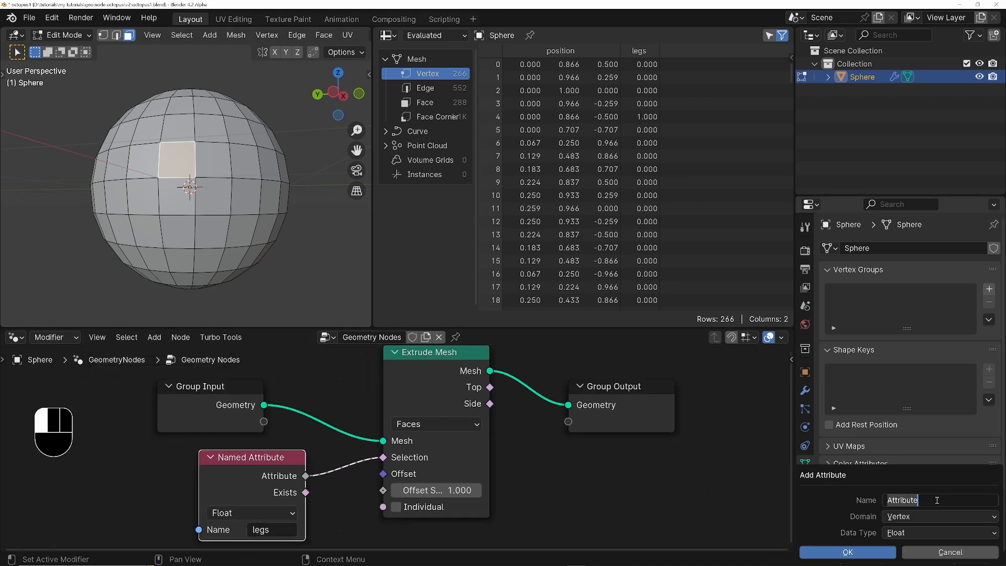
text(face legs)
click(939, 514)
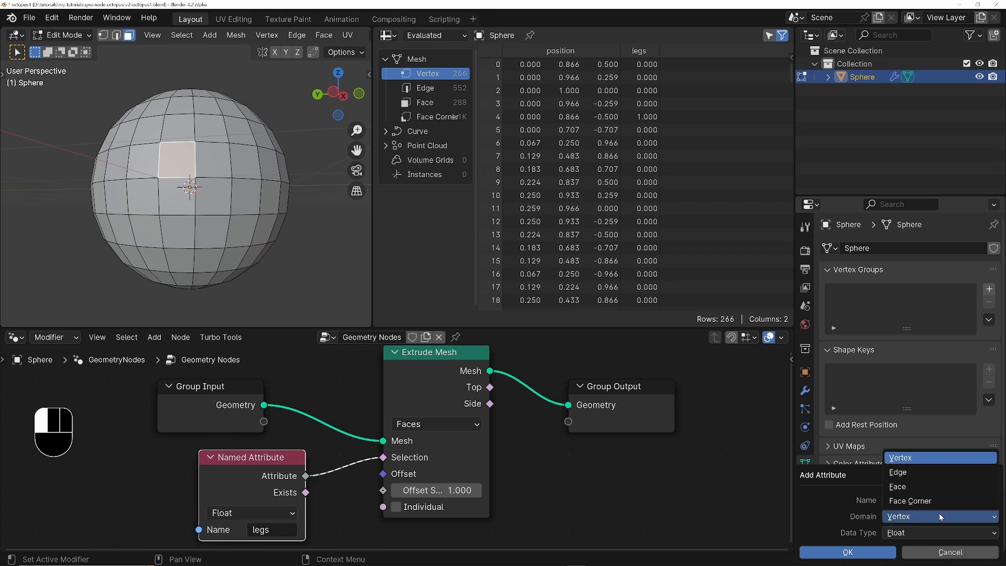
click(911, 493)
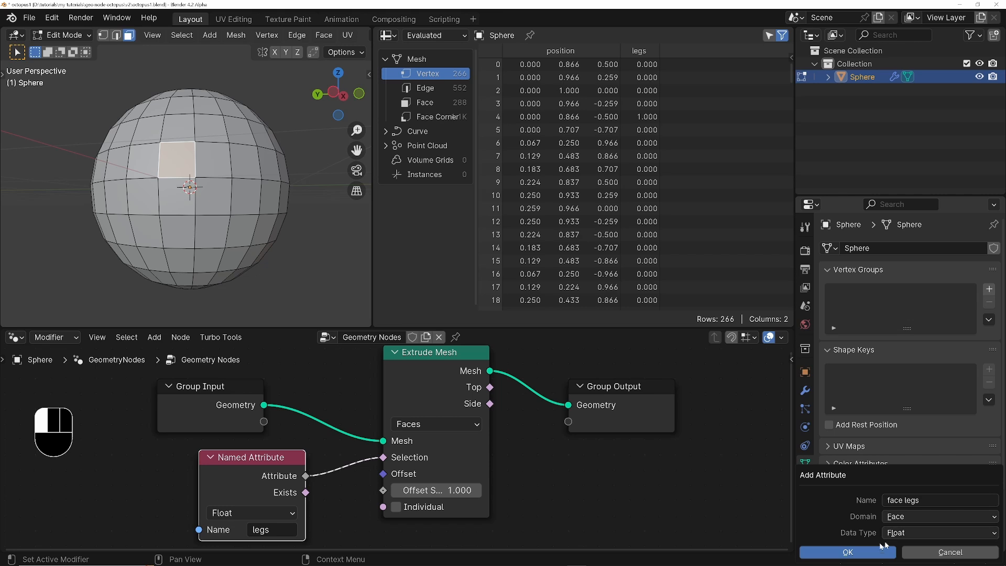
click(864, 551)
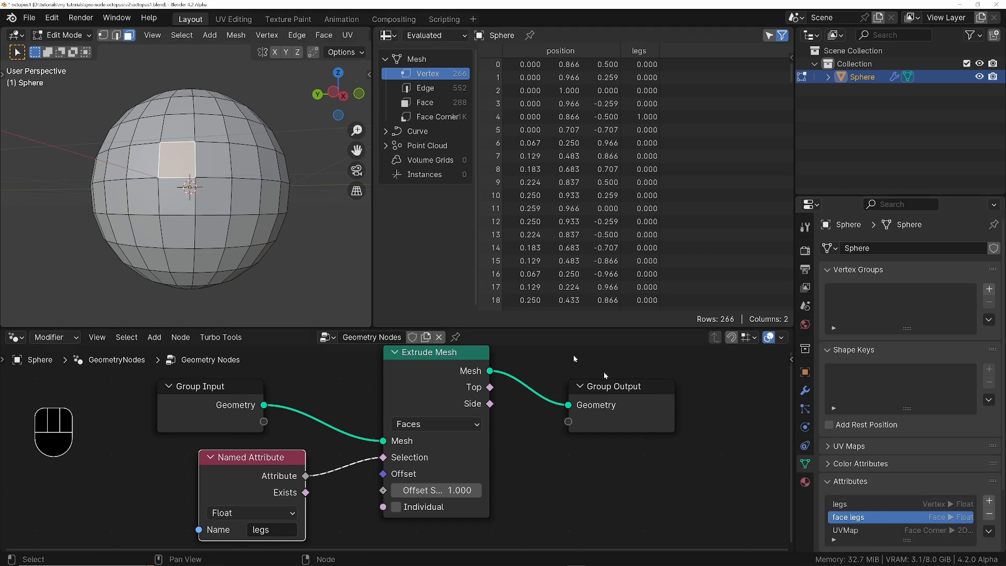
Step: Set the face legs attribute to 1 on the selected face just above the sphere's middle
click(242, 37)
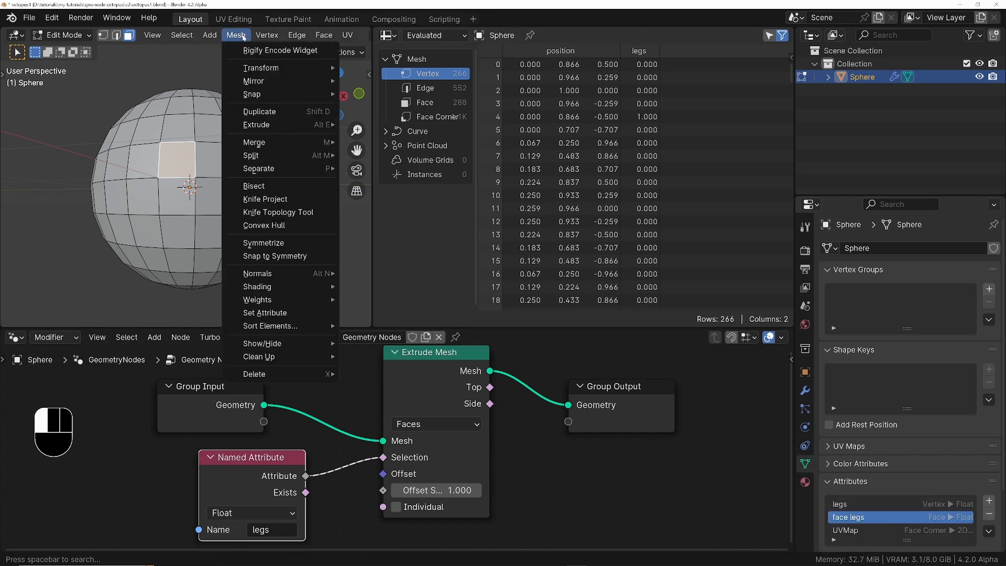
click(259, 313)
click(393, 336)
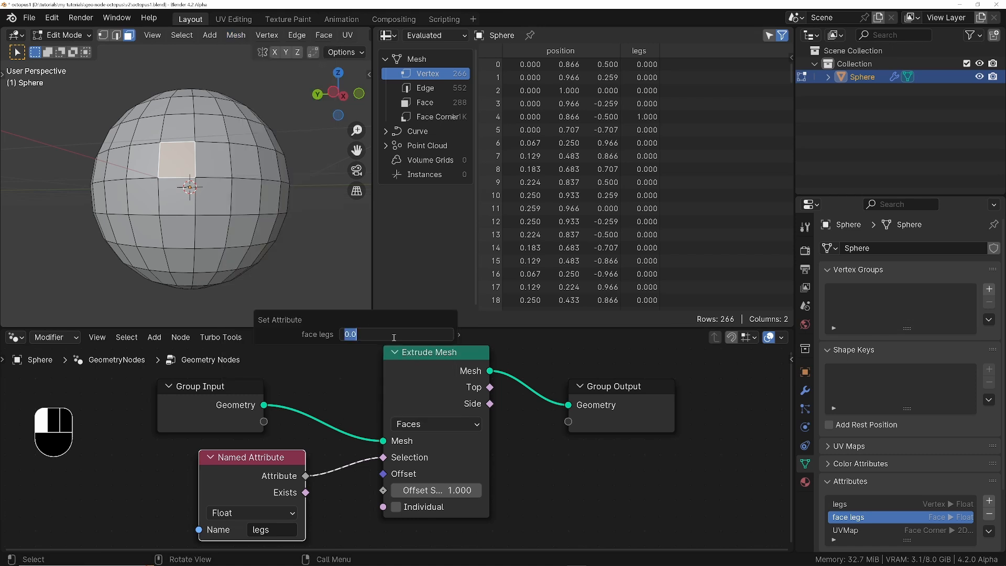
text(1)
key(Return)
click(316, 382)
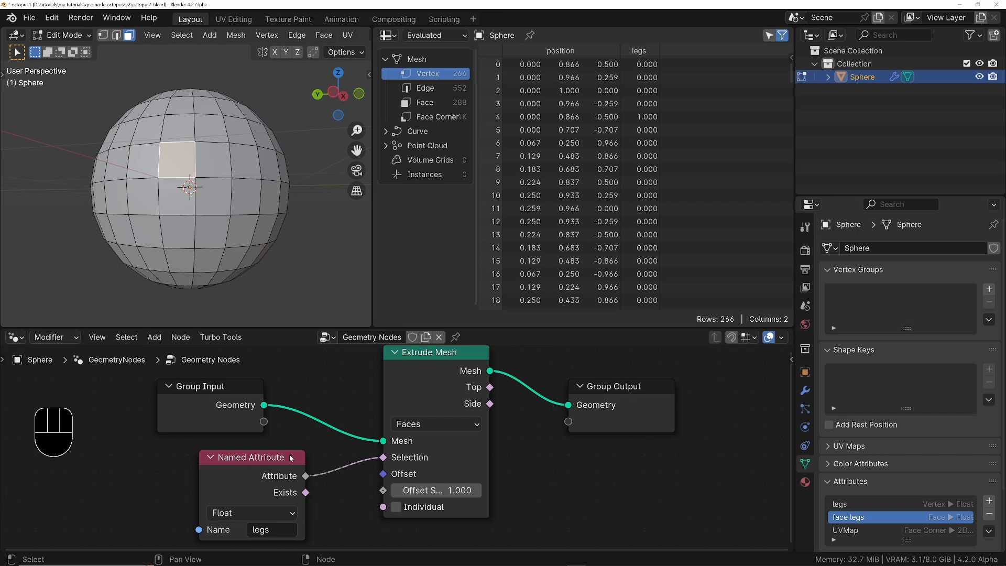
Step: In Object Mode, switch the Named Attribute node to face legs, inspect the extruded face, and save the file
click(267, 530)
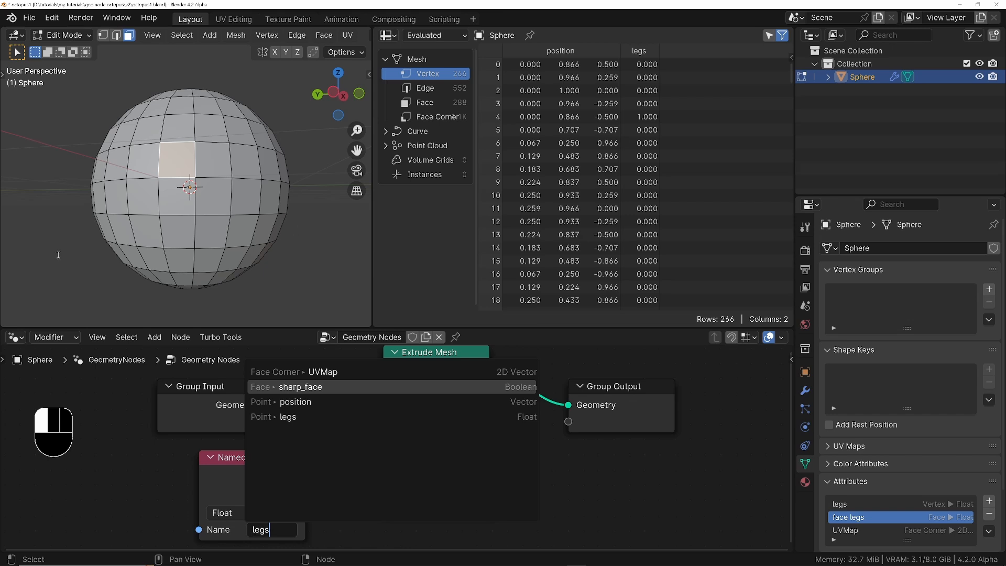
click(291, 255)
key(Tab)
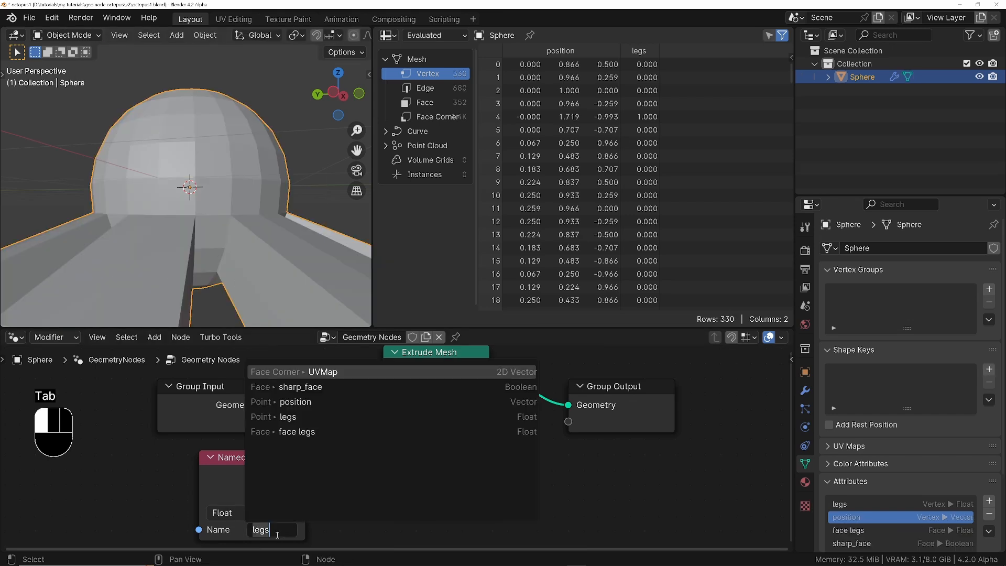
click(279, 530)
click(302, 432)
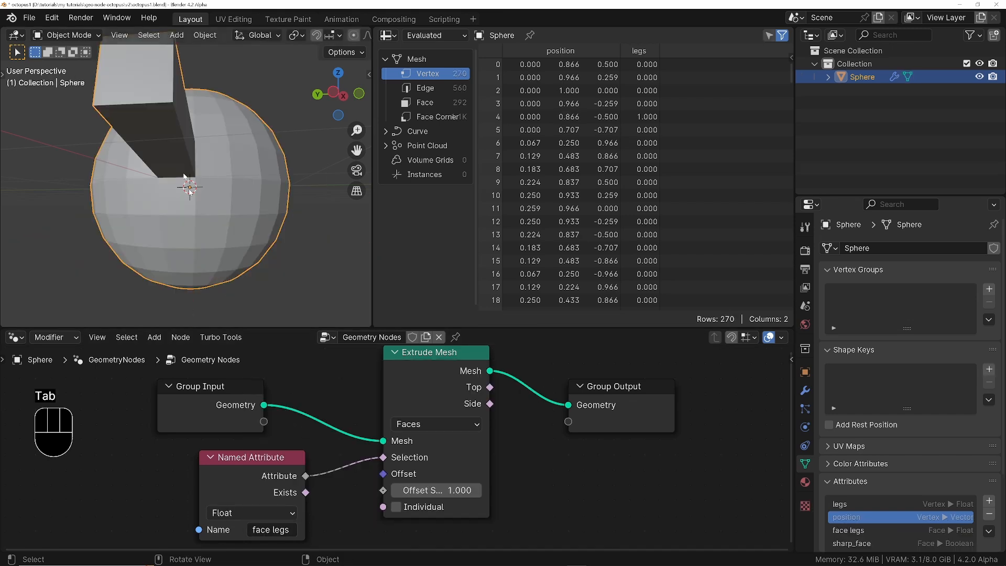
ctrl+middle_drag(220, 157, 194, 195)
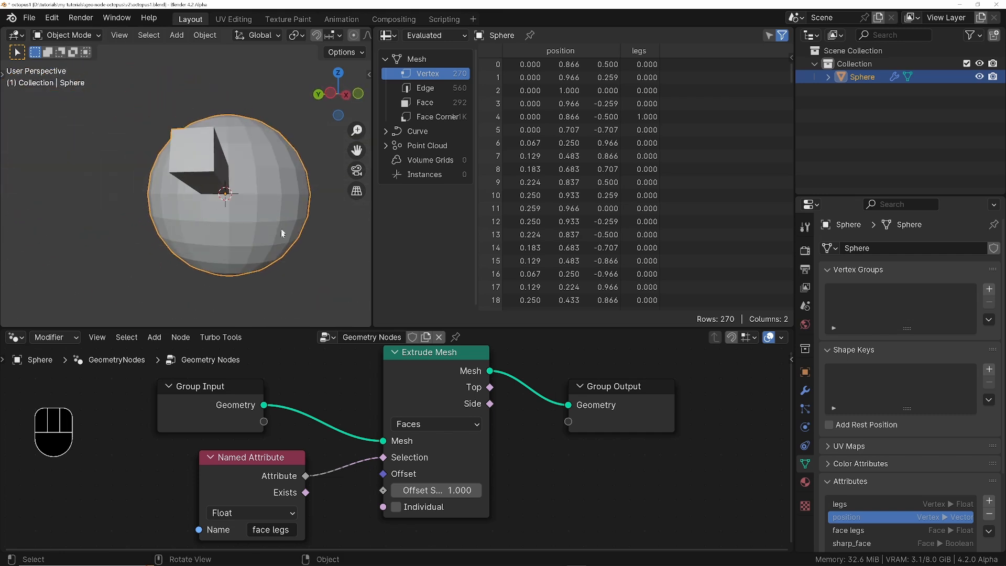
key(ctrl+s)
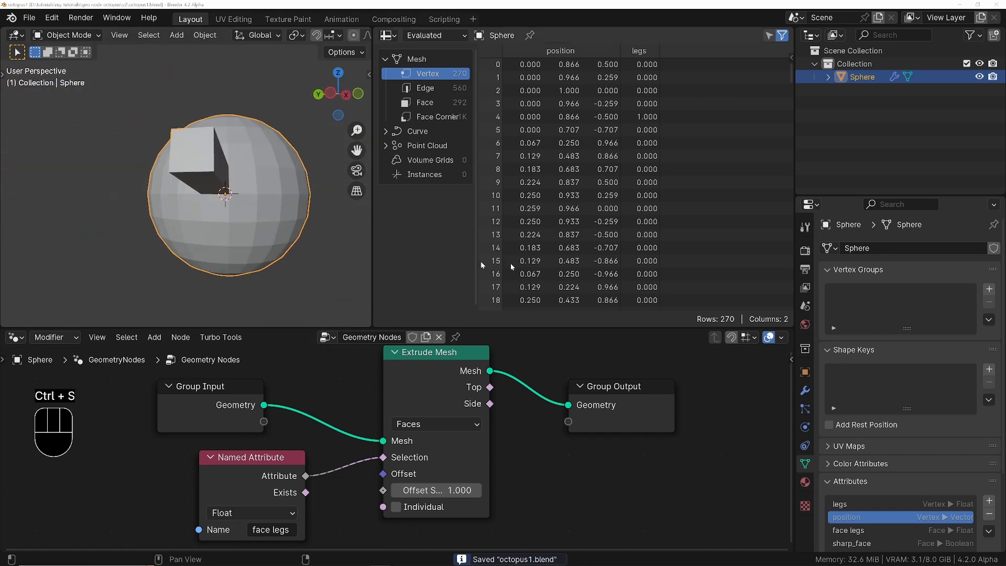
Step: Switch the Named Attribute node back to legs and delete the face legs attribute from the sphere mesh
click(274, 531)
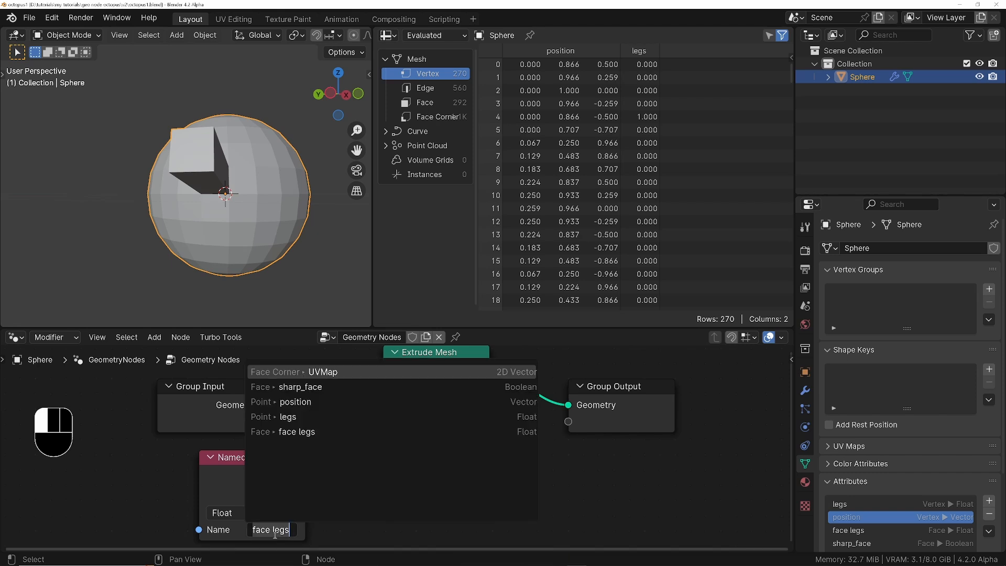
click(275, 439)
scroll(849, 452, down, 3)
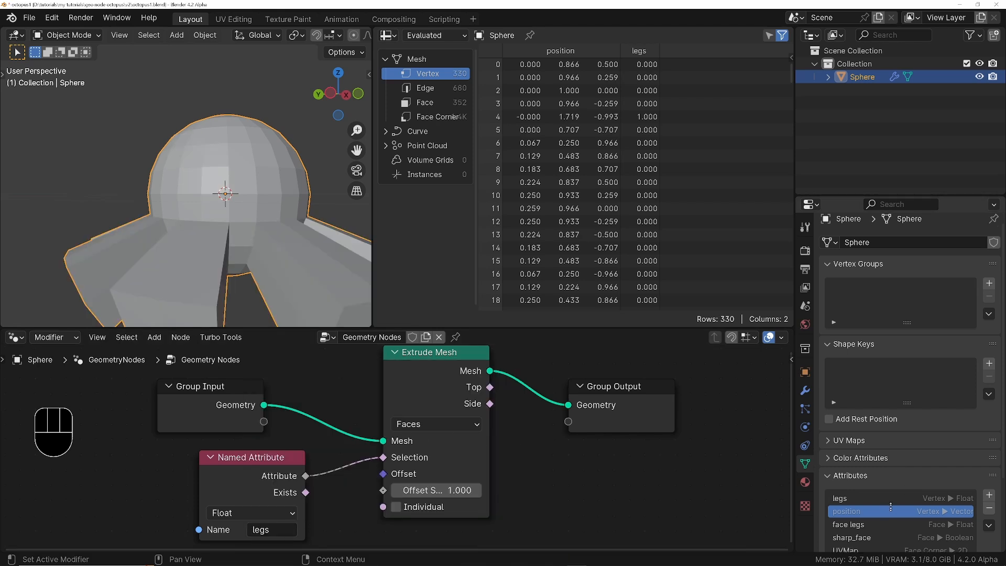
click(862, 458)
click(986, 443)
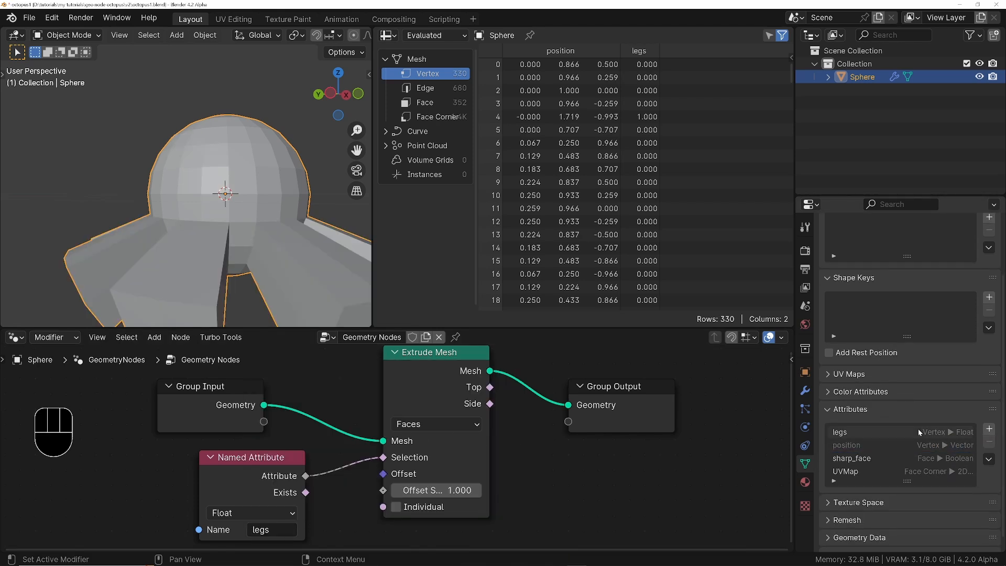
Step: View the extruded octopus legs from the side and save the file
ctrl+middle_drag(268, 181, 332, 248)
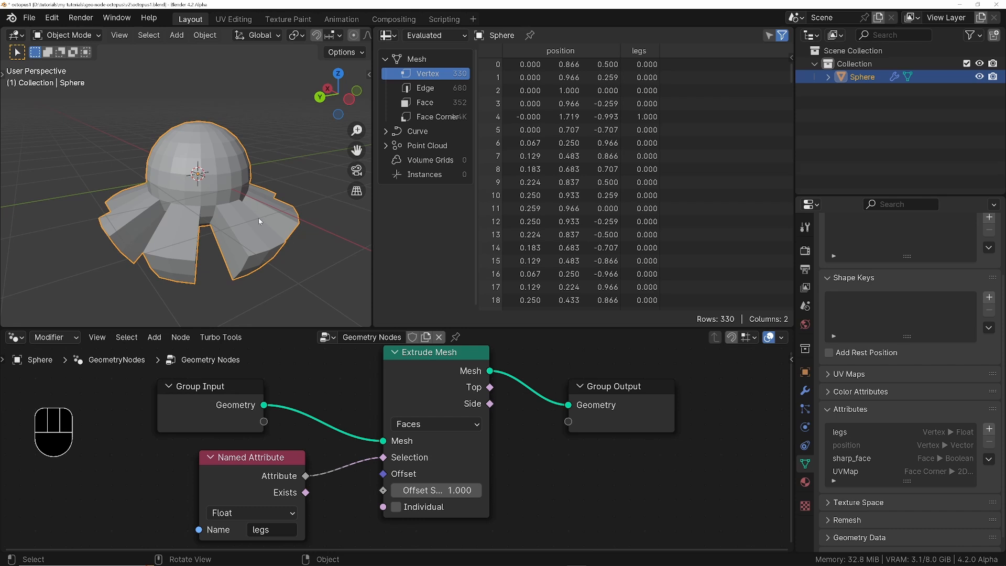
ctrl+middle_drag(258, 218, 284, 219)
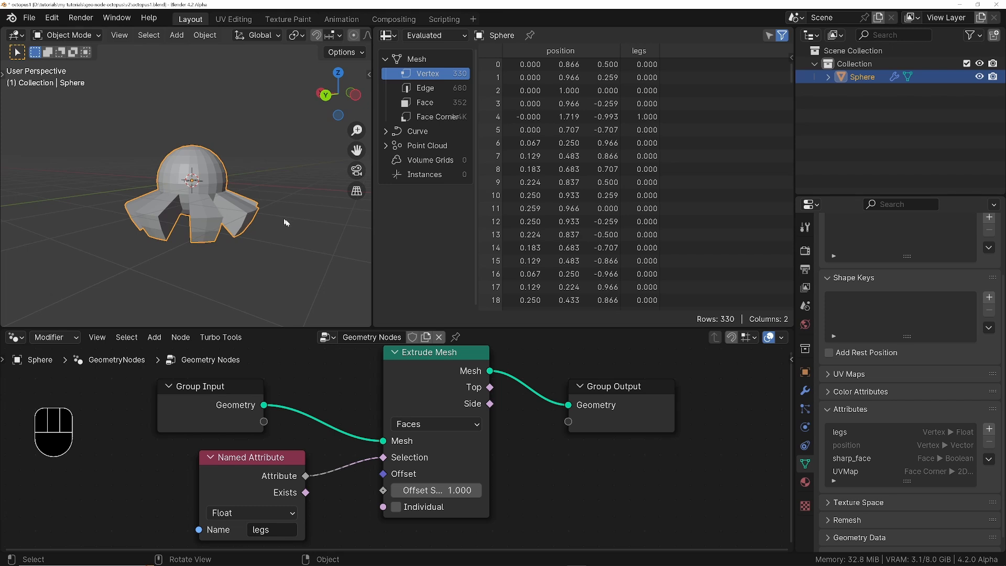
key(ctrl+s)
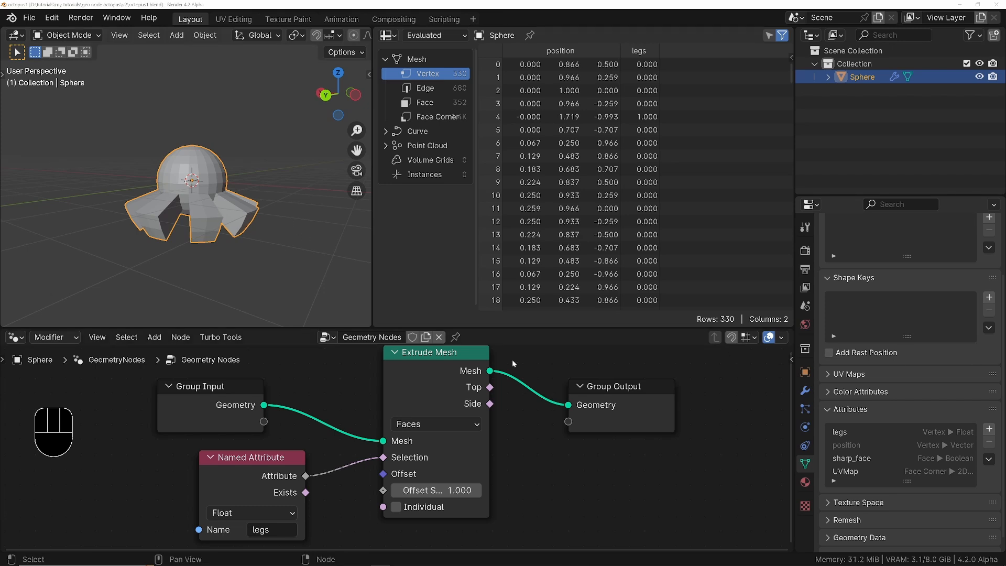
Step: Insert a duplicate Extrude Mesh node before the Group Output, with its Selection fed by the first node's Top output
middle_drag(520, 402, 334, 441)
scroll(457, 424, down, 1)
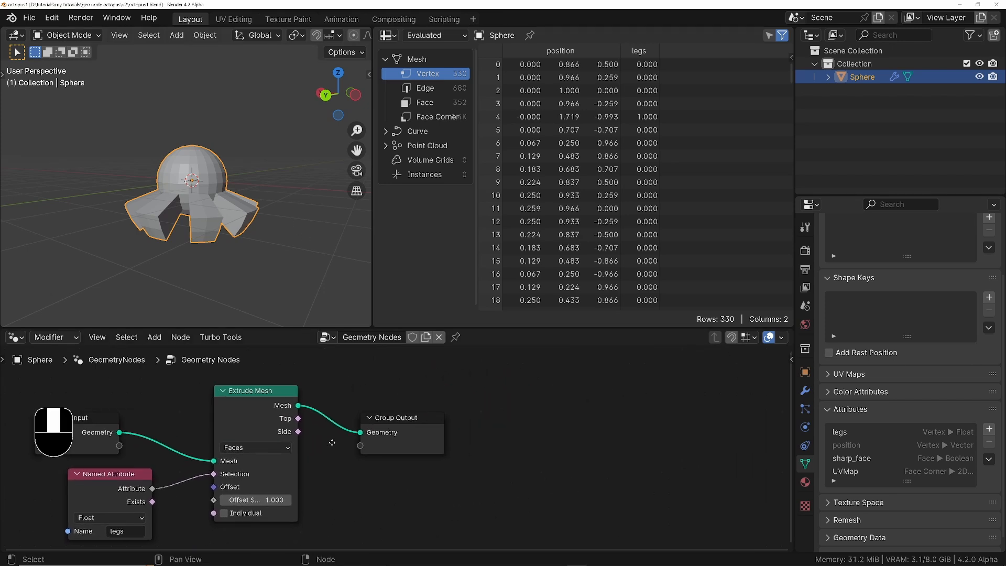
drag(391, 423, 622, 423)
click(270, 422)
key(shift+d)
click(444, 429)
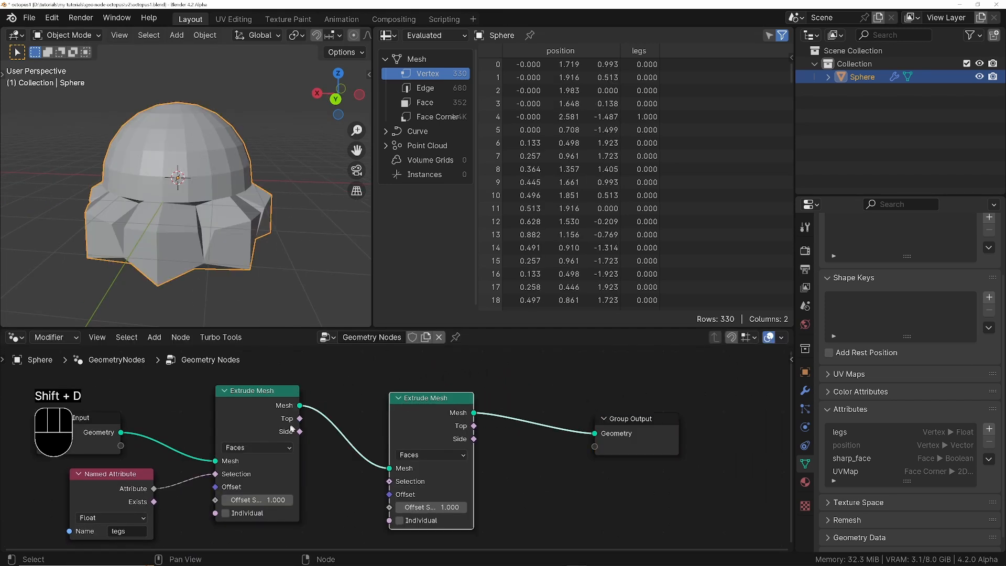
drag(299, 419, 389, 482)
Step: Add a third Extrude Mesh node to the chain and connect the second node's Top output to its Selection
click(422, 403)
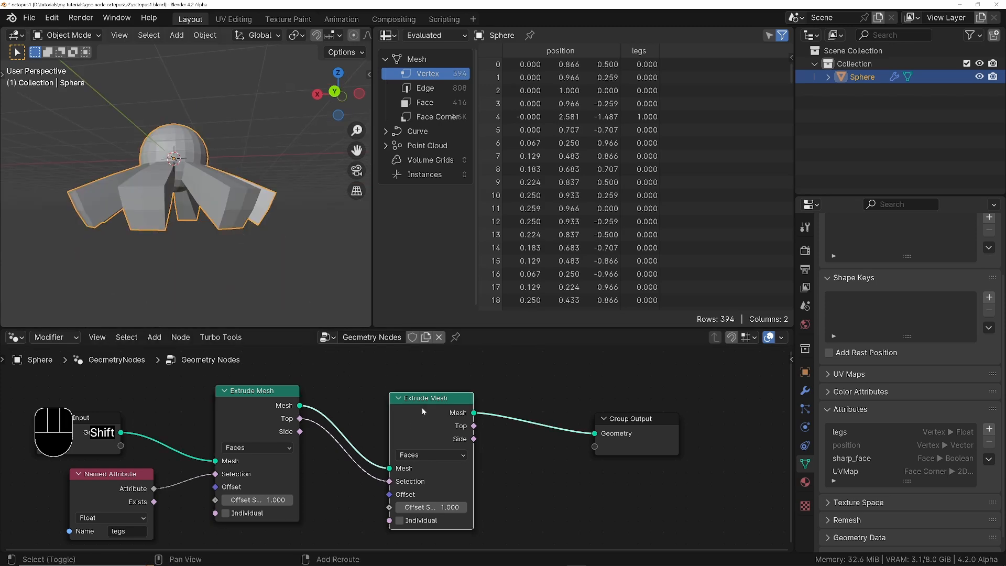
key(shift+d)
click(554, 399)
drag(474, 426, 522, 473)
Step: Display the model in wireframe to inspect the leg segments made by the chained extrusions
middle_drag(209, 139, 218, 199)
key(z)
key(z)
key(z)
Step: Delete the two duplicated Extrude Mesh nodes
scroll(460, 434, down, 2)
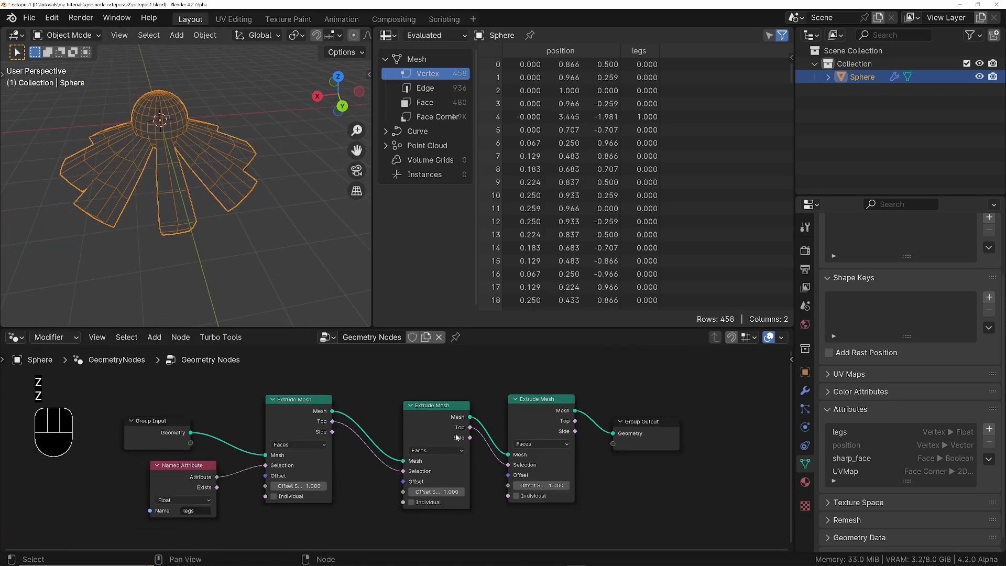
drag(411, 371, 517, 503)
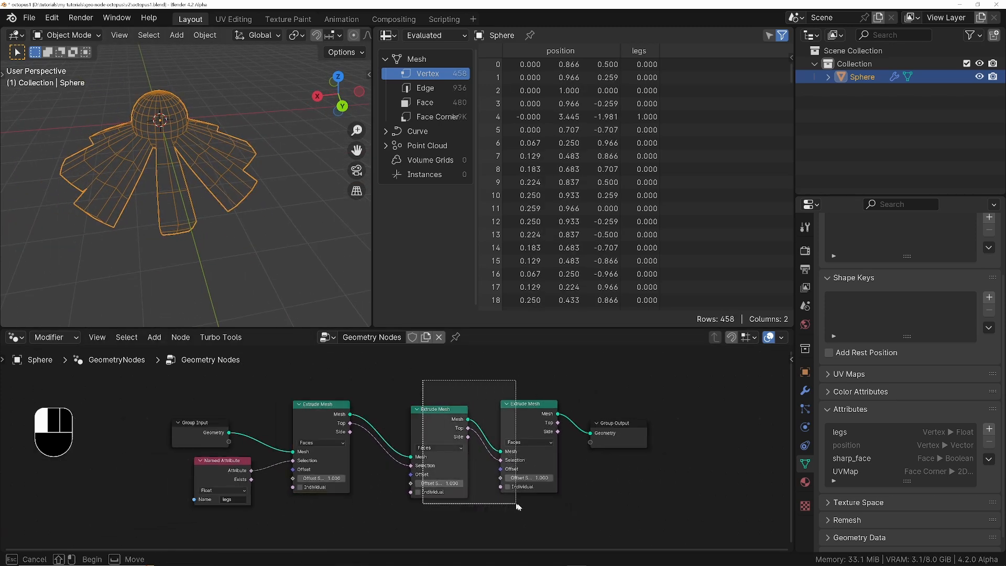
key(x)
Step: Add a Repeat Zone before the Group Output and place the Extrude Mesh node on the link inside it
key(shift+a)
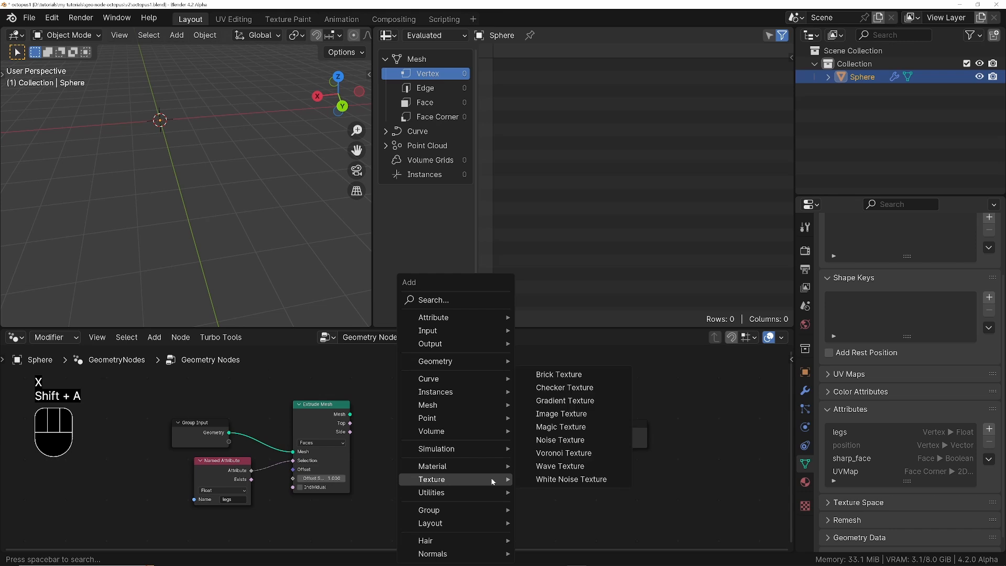
text(repeat)
key(Return)
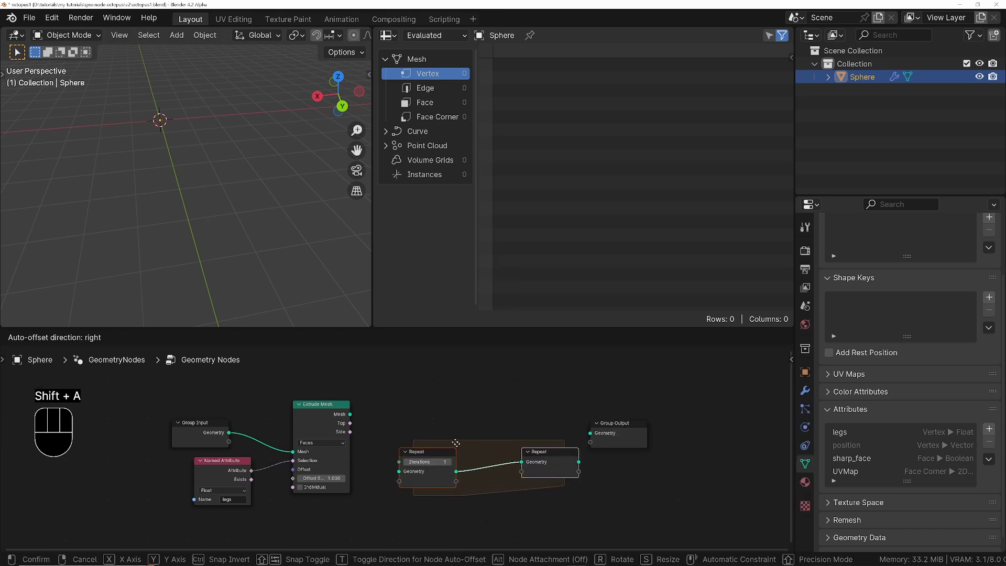
click(435, 419)
scroll(437, 424, up, 2)
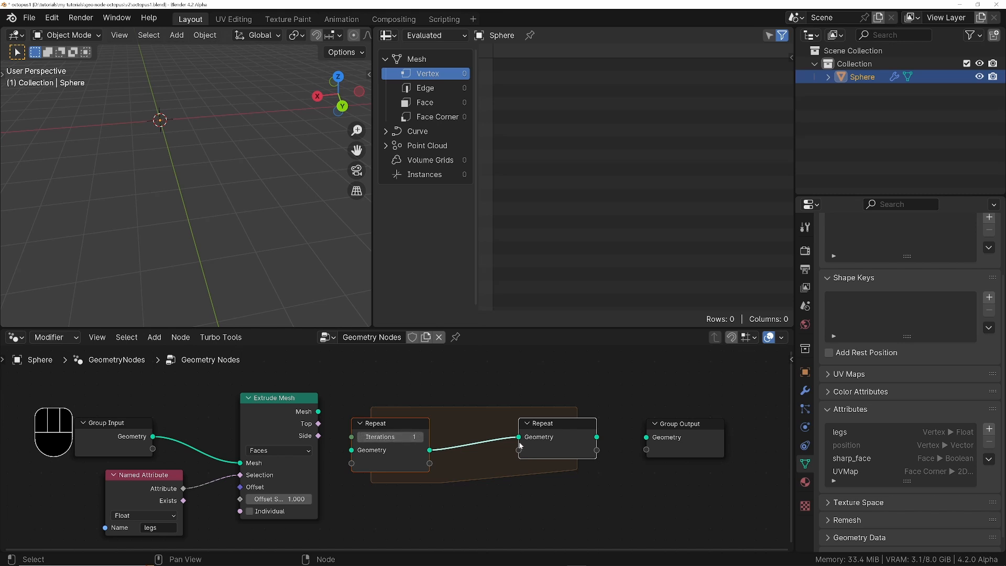
scroll(414, 417, down, 1)
drag(303, 404, 461, 450)
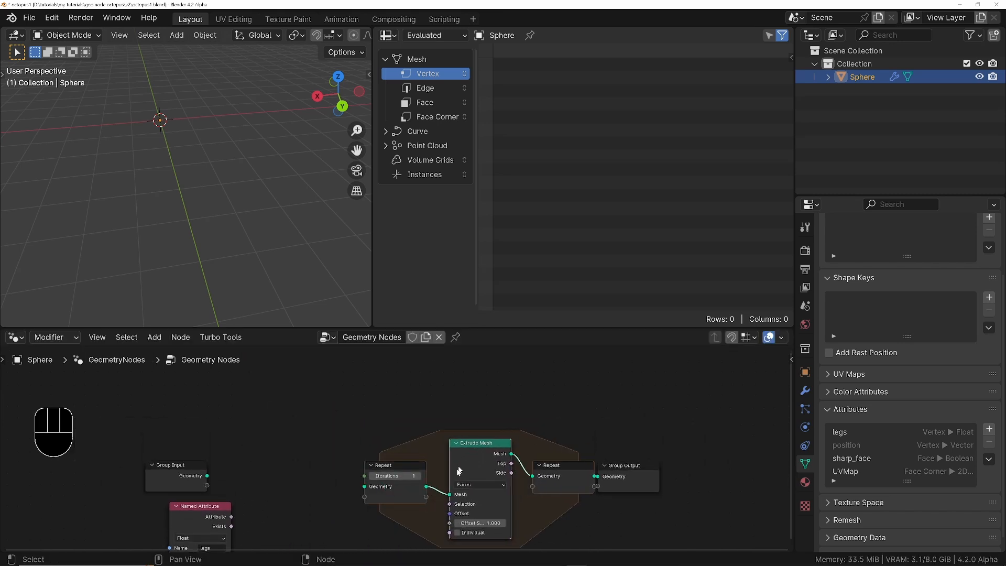
Step: Connect the Group Input's Geometry to the Repeat Zone's input and the zone's Geometry output to the Group Output
drag(574, 433, 615, 439)
drag(130, 442, 288, 453)
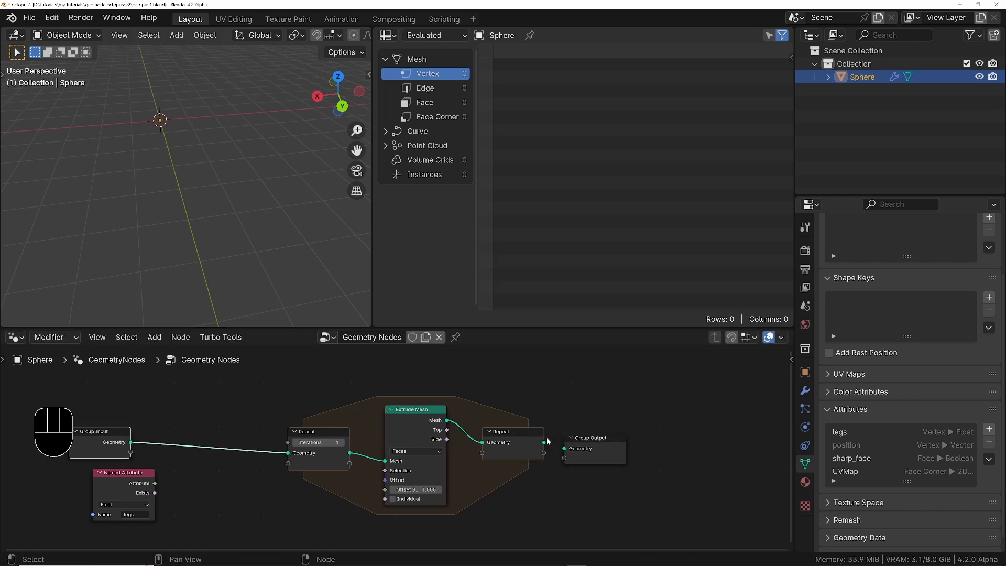
drag(544, 444, 618, 436)
scroll(397, 463, up, 2)
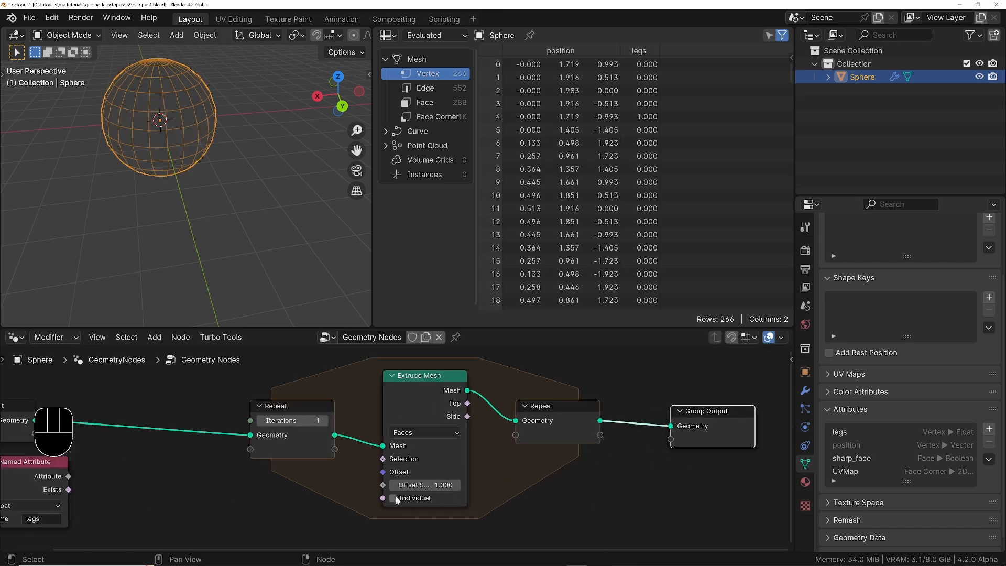
Step: Move the Named Attribute node near the Repeat Zone and connect its Attribute output to a new input on the zone
scroll(397, 463, down, 2)
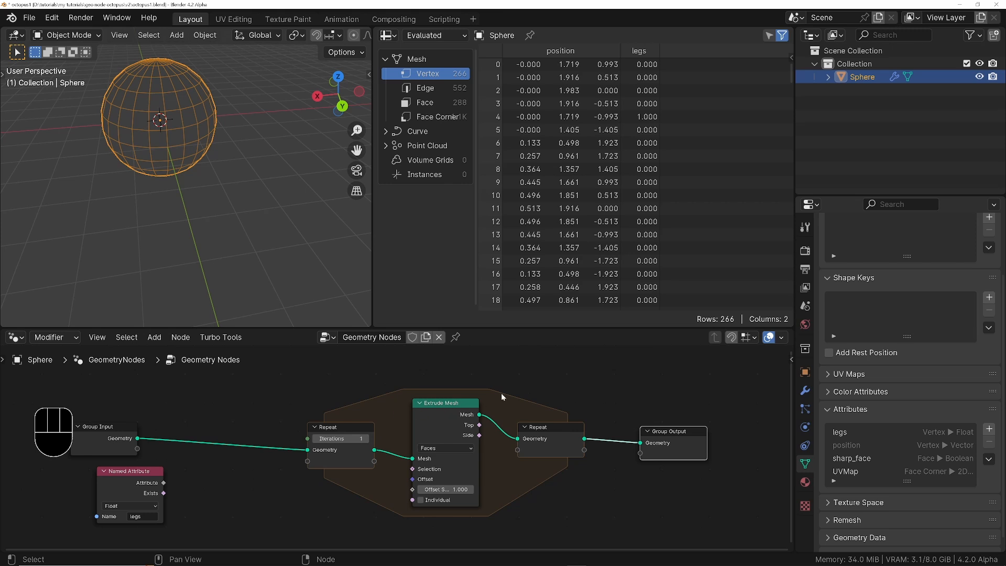
drag(122, 479, 223, 476)
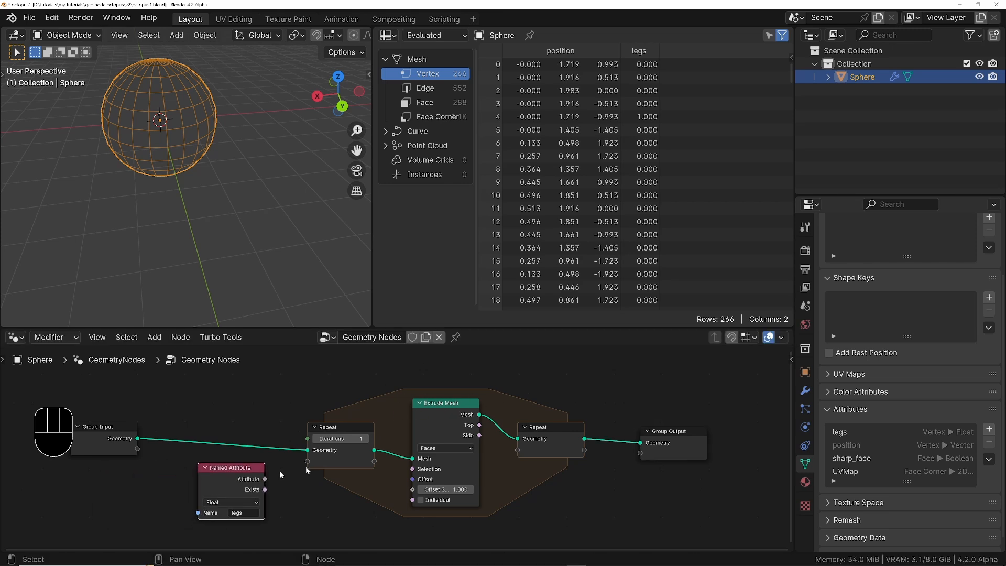
scroll(382, 473, up, 2)
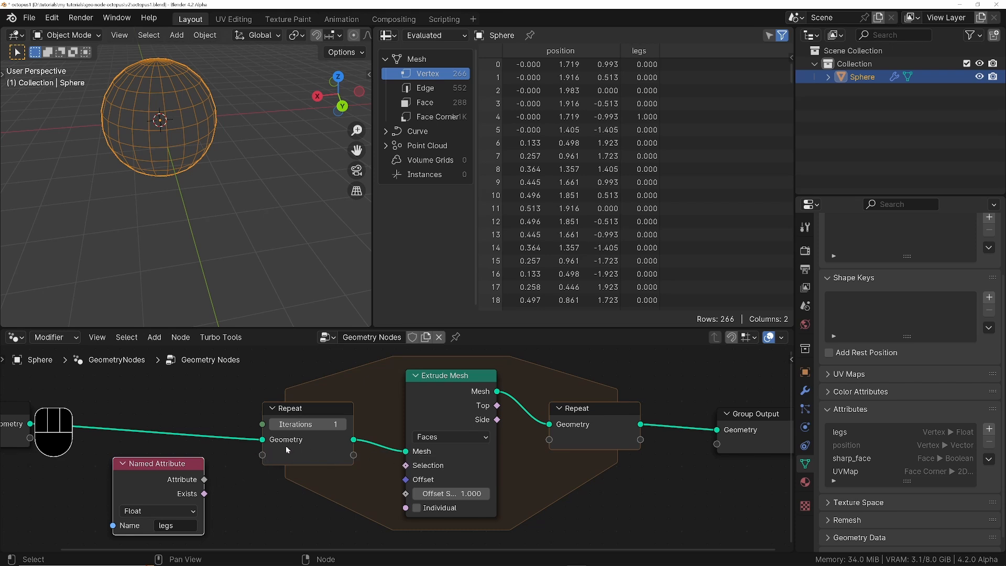
drag(204, 480, 262, 457)
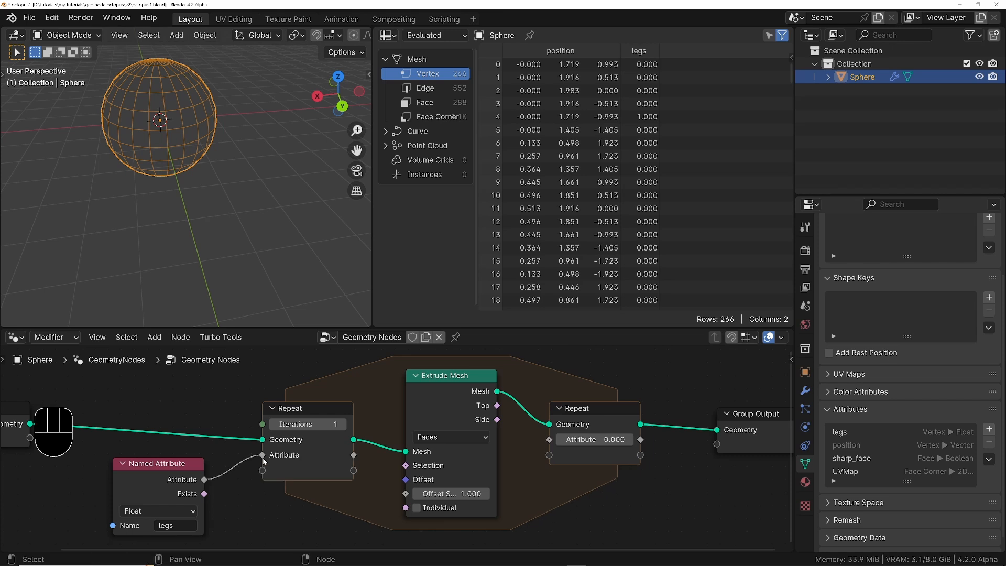
Step: Rename the Repeat Zone's Attribute item as "the legs"
key(n)
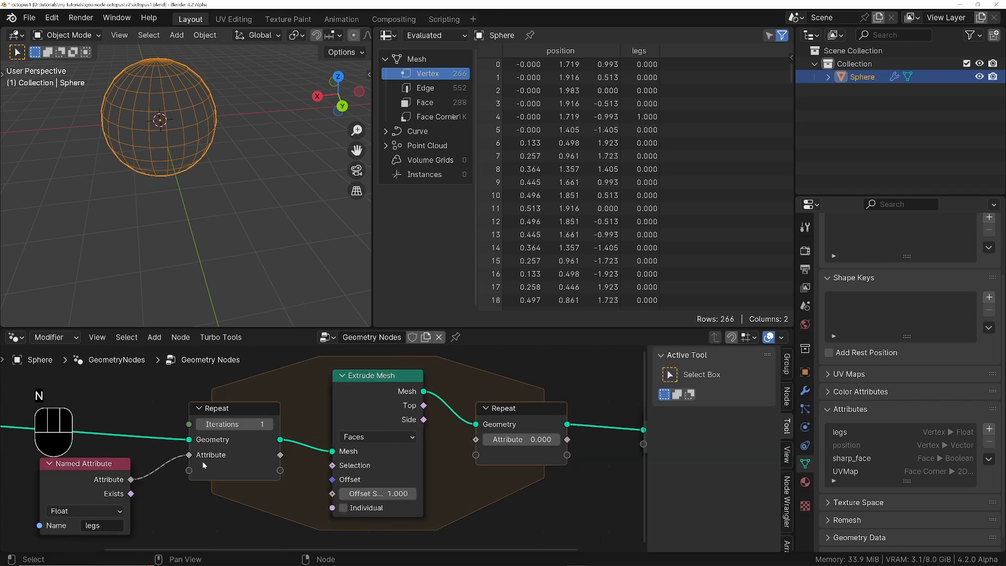
click(786, 396)
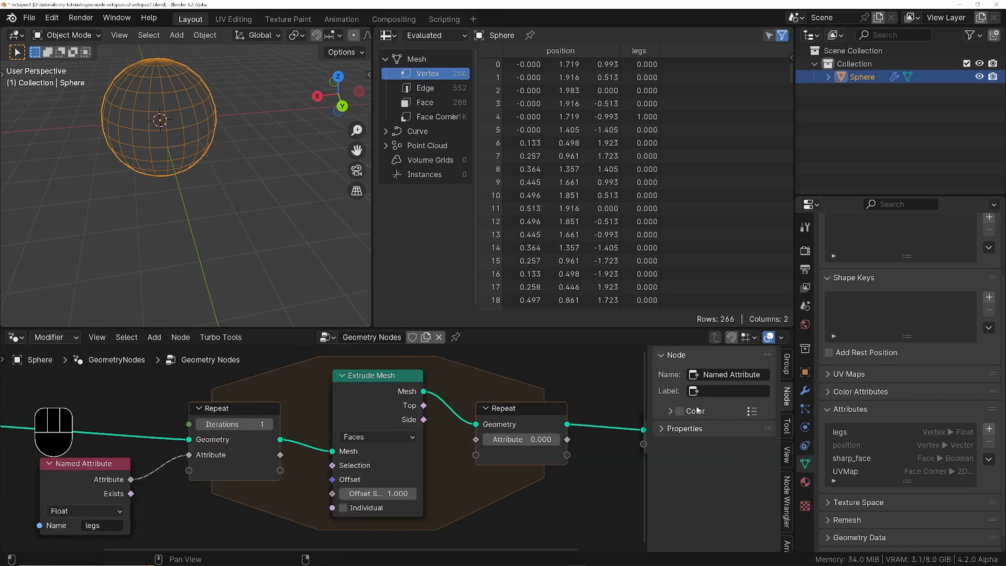
click(697, 429)
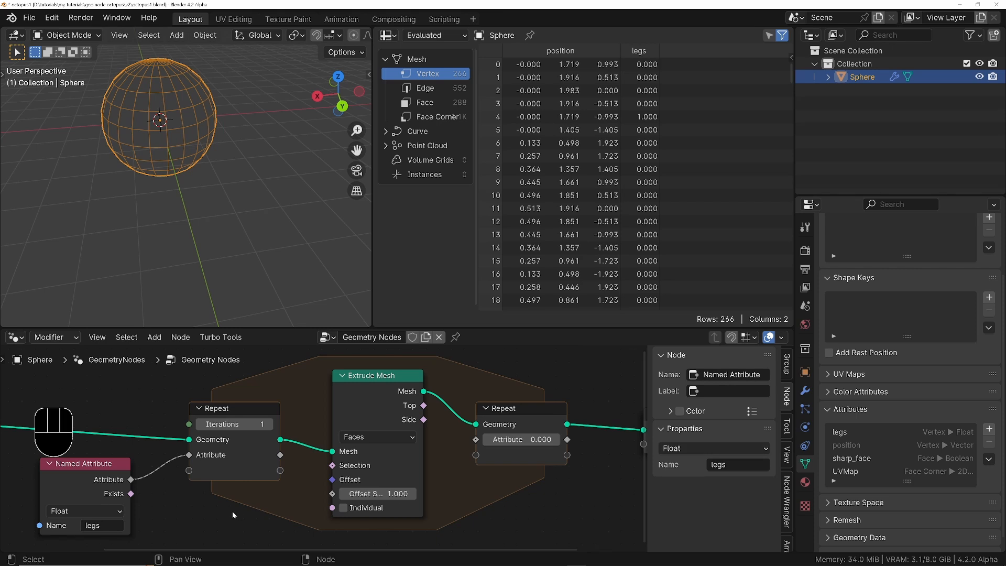
click(234, 407)
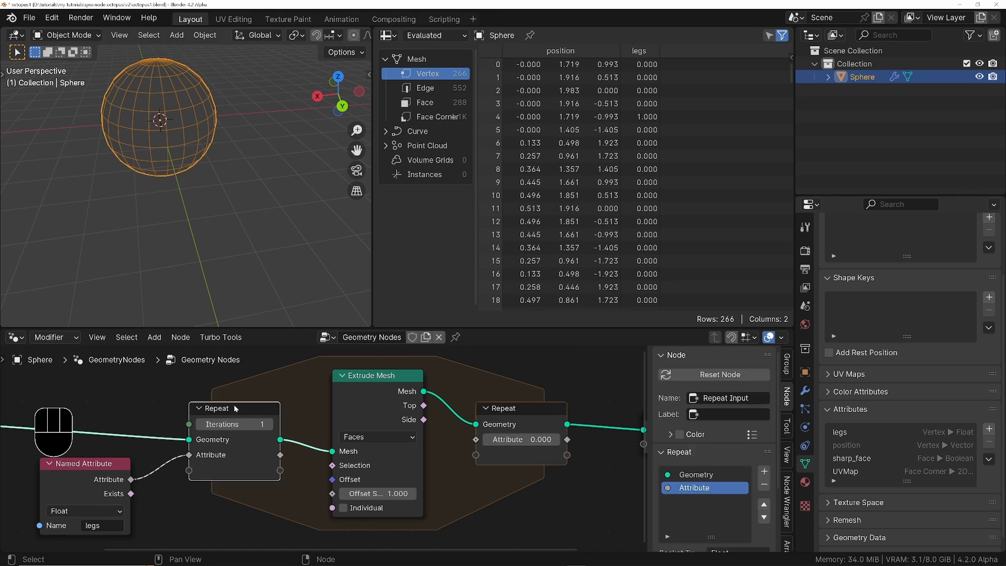
double_click(691, 488)
text(leg)
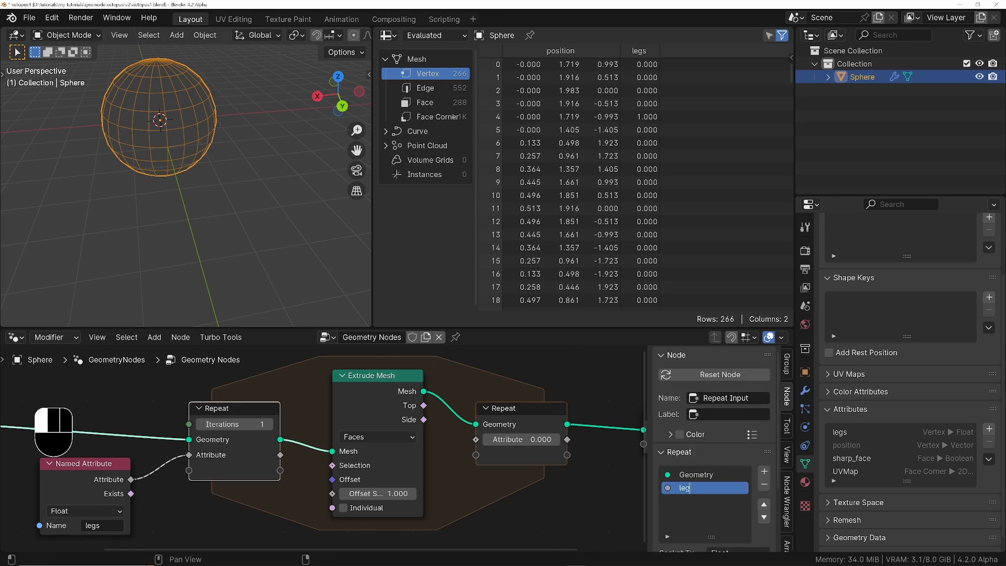
key(BackSpace)
key(BackSpace)
key(BackSpace)
text(the legs)
click(690, 488)
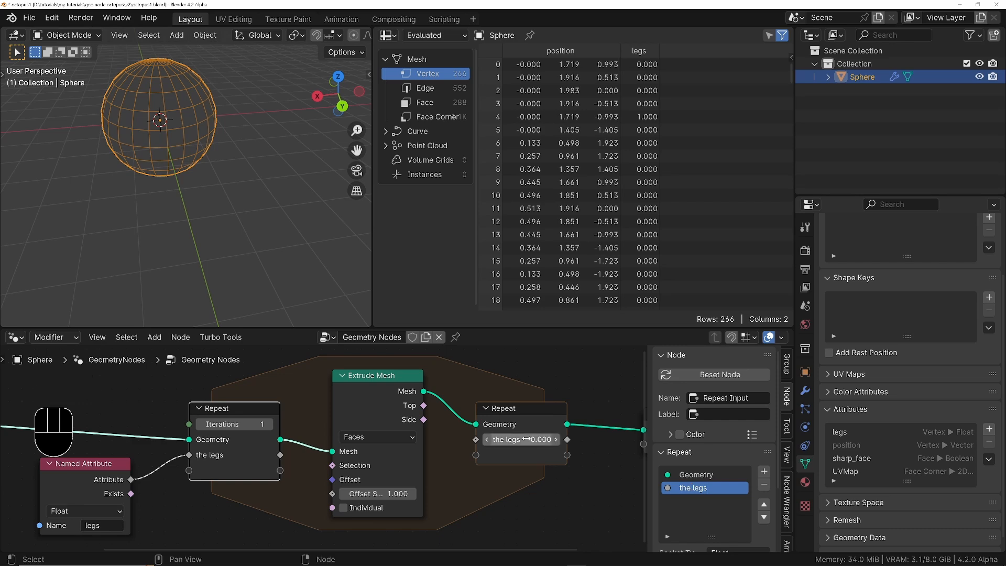
Step: Connect the Repeat Zone input's "the legs" output to the Extrude Mesh node's Selection
key(n)
middle_drag(222, 493, 294, 481)
drag(353, 444, 399, 454)
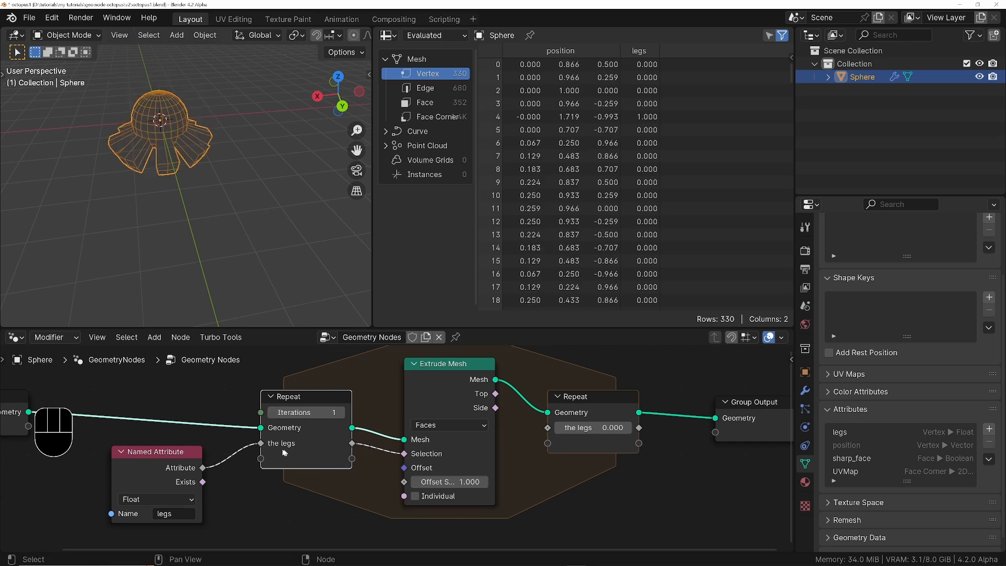
Step: Cut the link from the Named Attribute to the Repeat Zone's "the legs" input and reconnect it
ctrl+right_drag(246, 449, 251, 441)
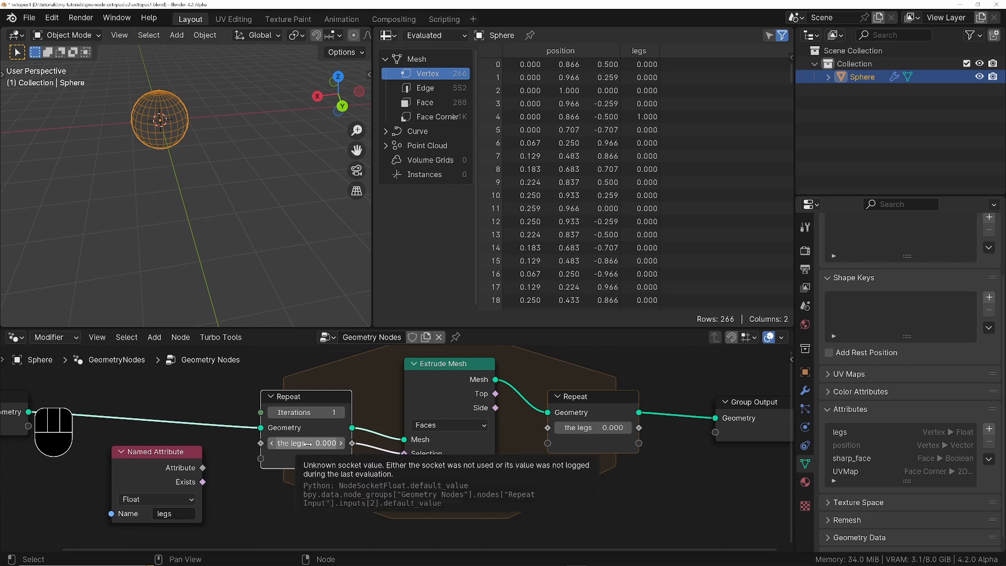
drag(203, 468, 261, 444)
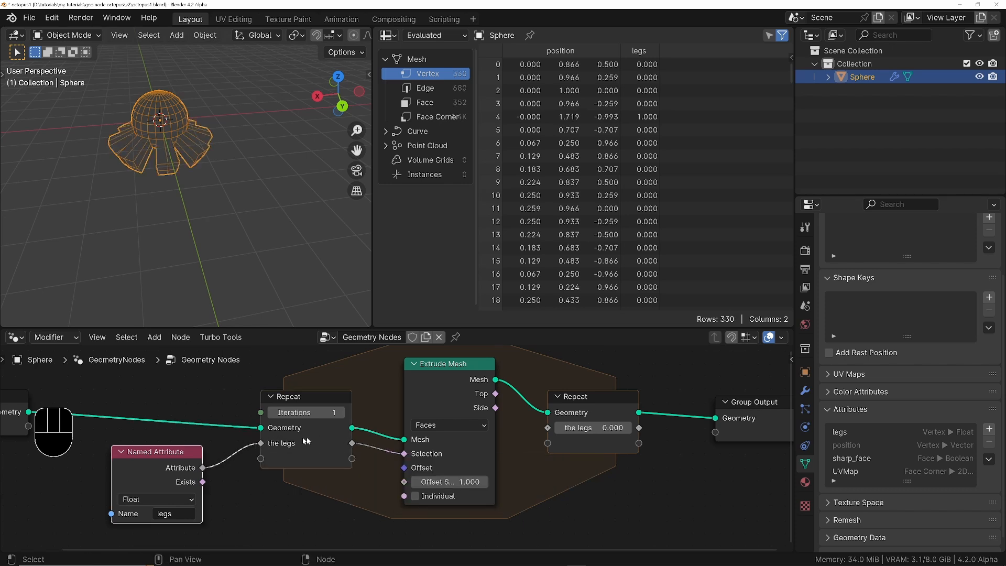
Step: Connect the Extrude Mesh node's Top output to "the legs" on the output end of the Repeat Zone
ctrl+middle_drag(180, 204, 180, 180)
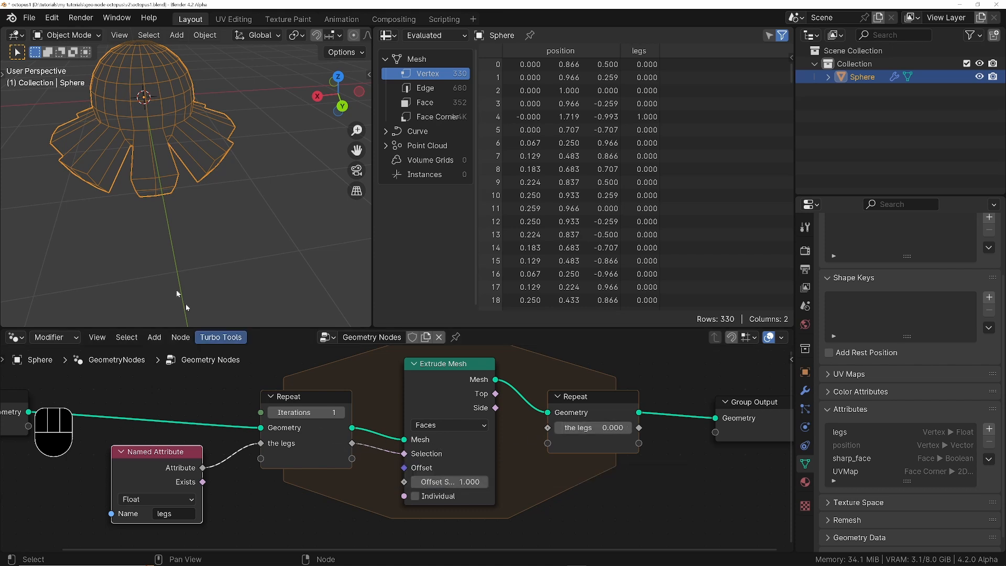
middle_drag(128, 181, 221, 208)
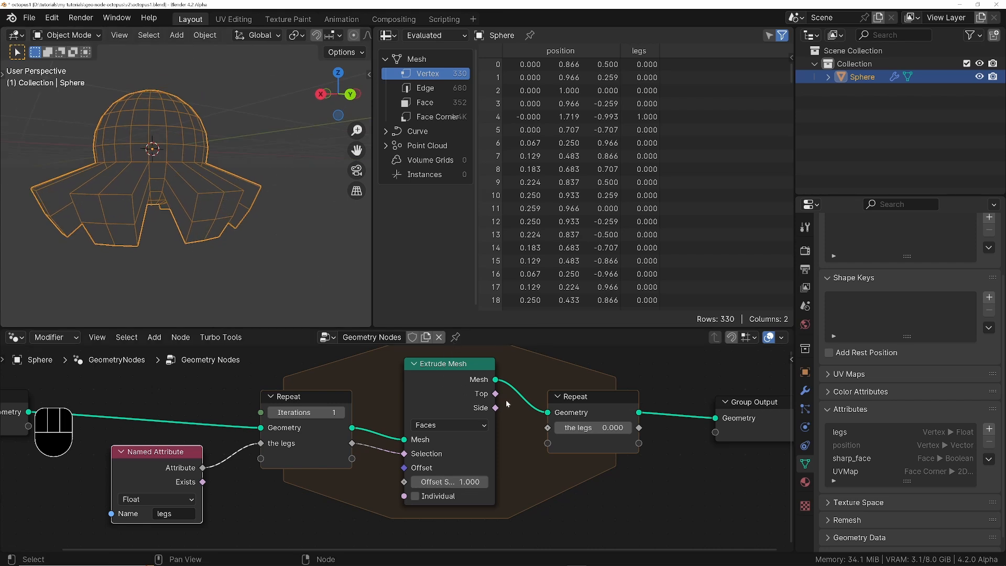
drag(495, 393, 548, 428)
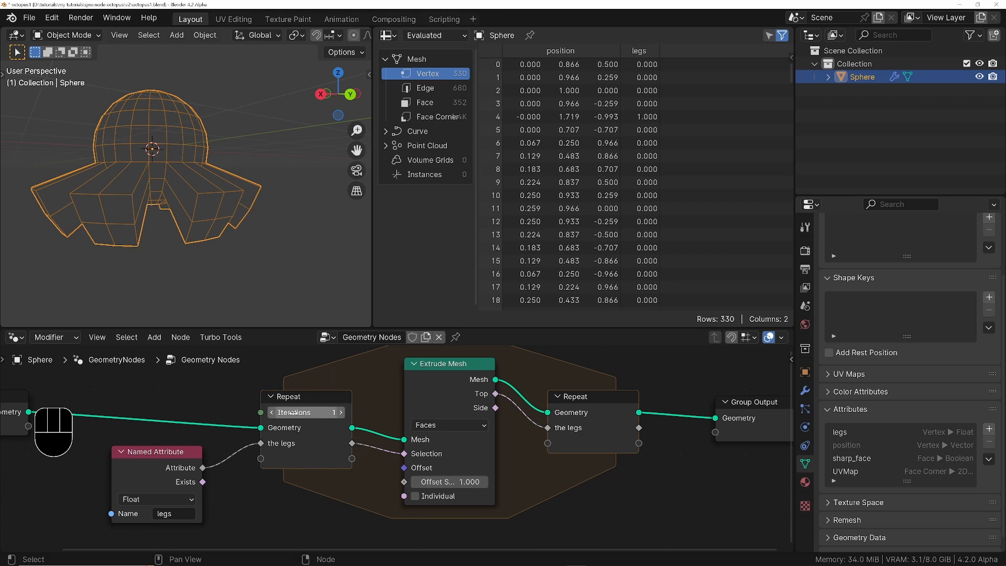
Step: Raise the Repeat Zone's Iterations to 15
click(341, 414)
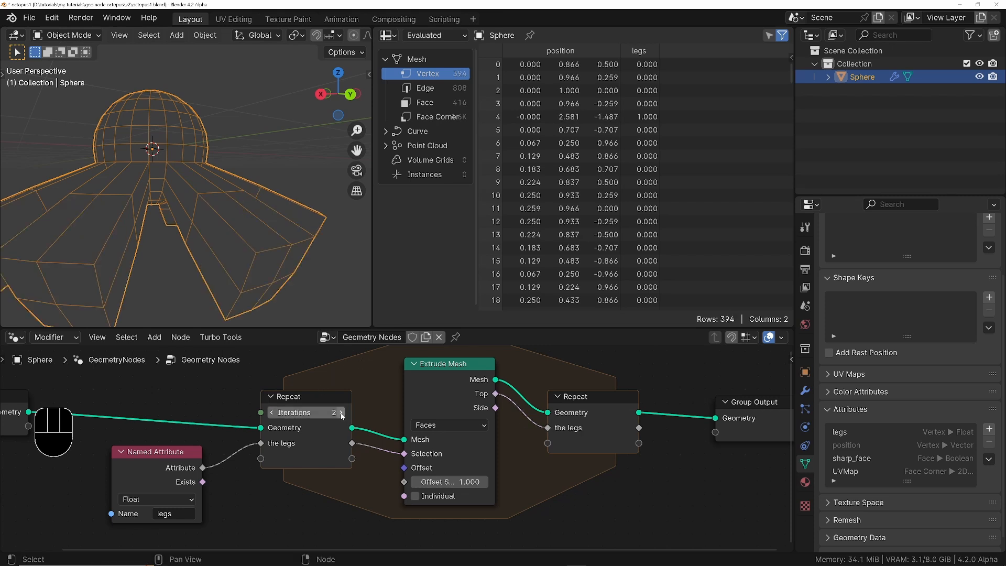
middle_drag(237, 205, 255, 229)
ctrl+middle_drag(255, 228, 285, 265)
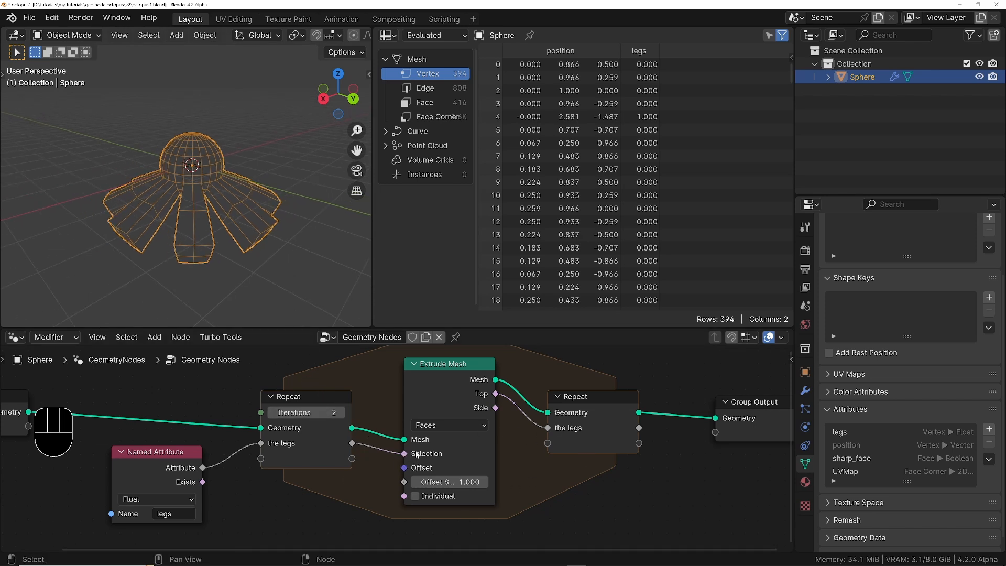
click(326, 413)
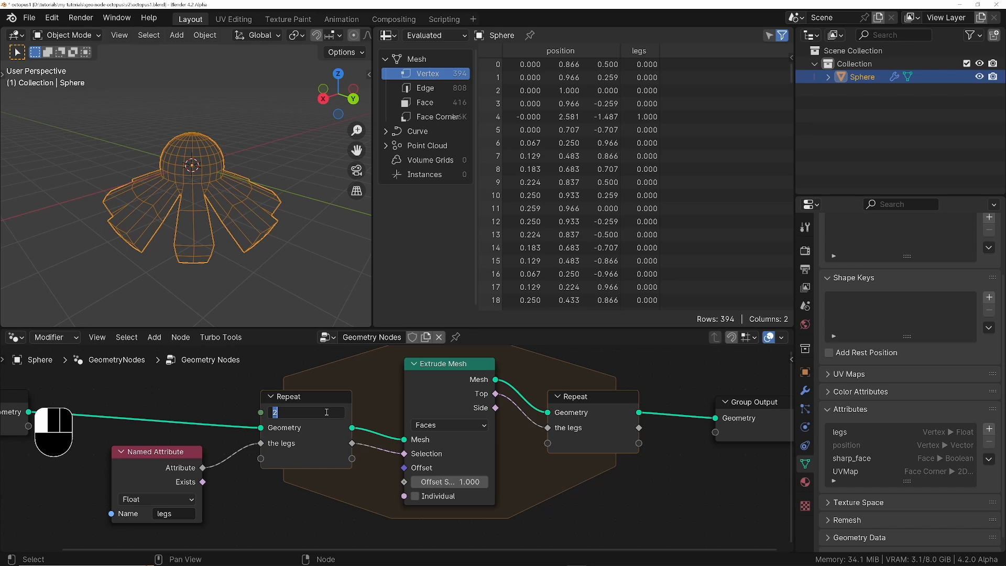
text(5)
key(Return)
Step: Set the Extrude Mesh node's Offset Scale to 0.750 to shorten the legs
ctrl+middle_drag(242, 158, 251, 236)
ctrl+middle_drag(238, 139, 336, 280)
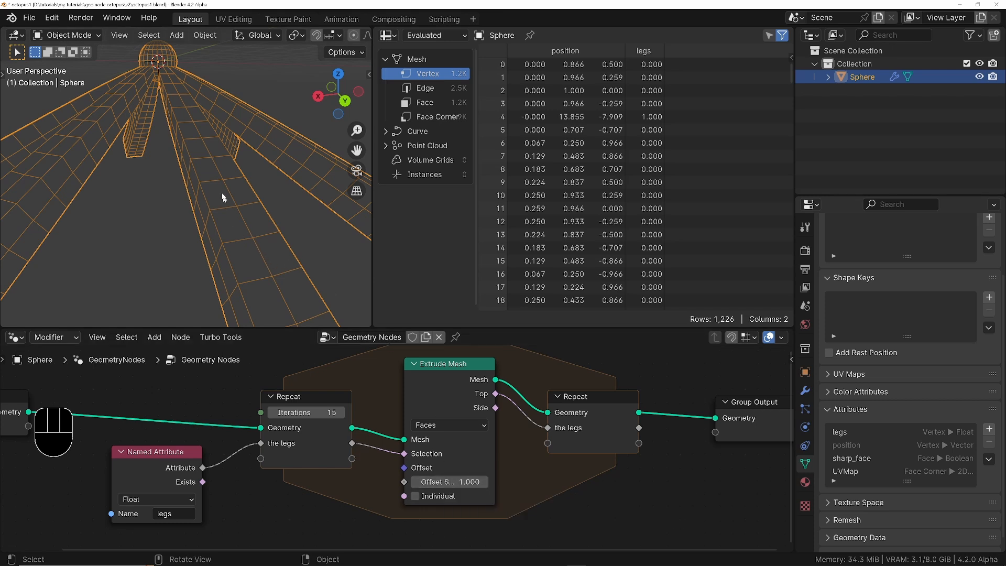
shift+drag(449, 481, 429, 481)
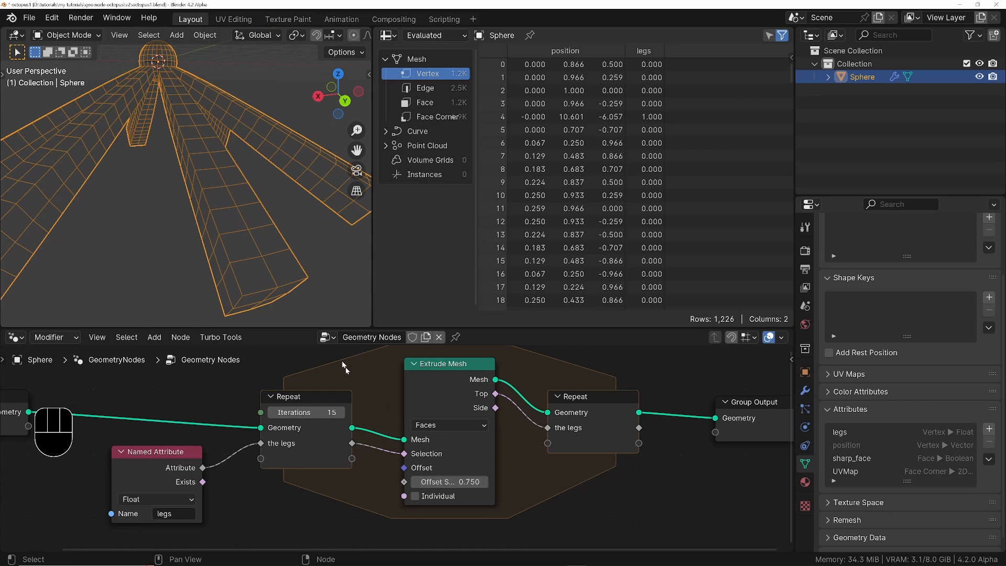
middle_drag(250, 210, 269, 283)
middle_drag(259, 210, 260, 258)
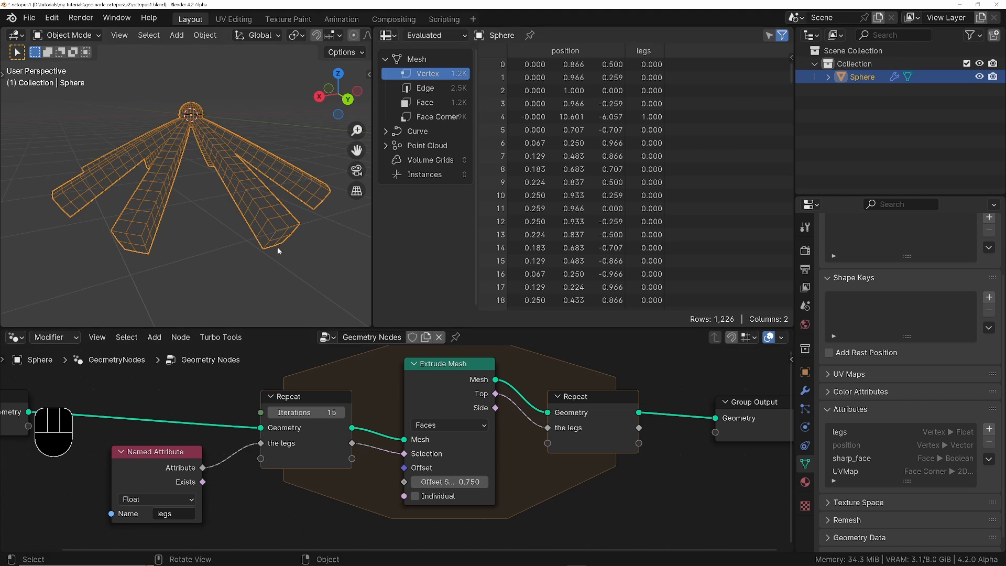
Step: Add a Scale Elements node on the geometry link between Extrude Mesh and the Repeat Zone's output end
middle_drag(516, 425, 485, 427)
key(shift+a)
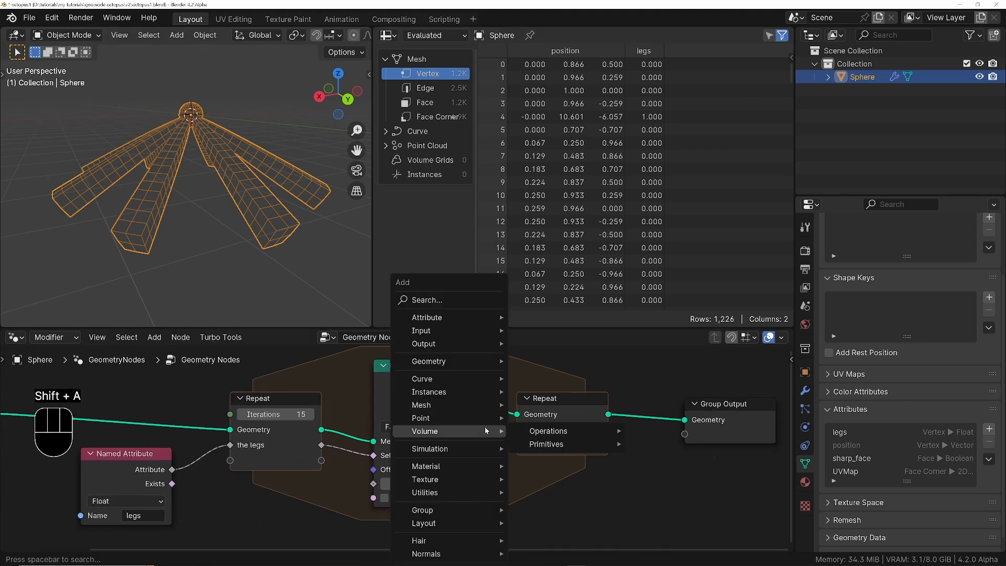
text(scale)
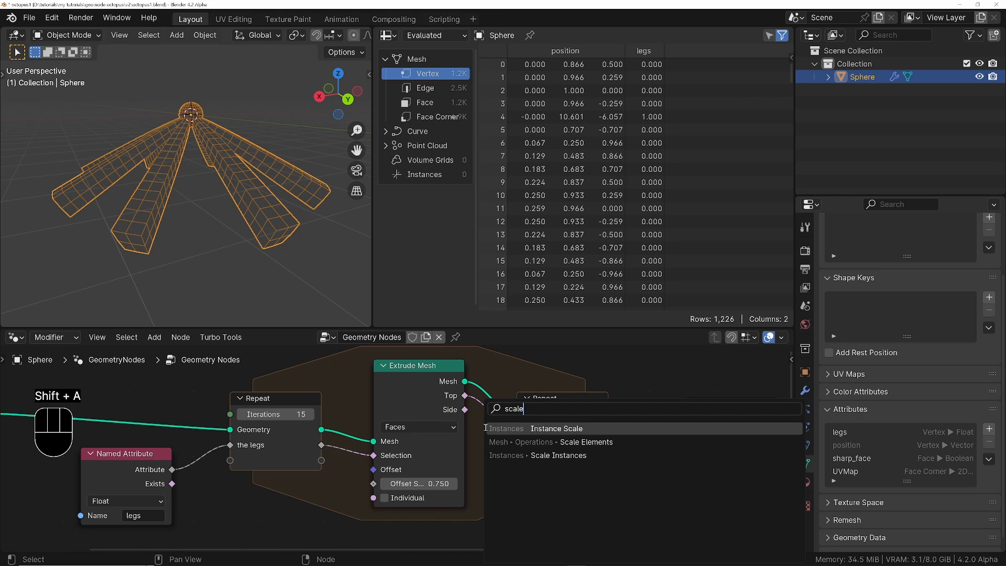
key(Return)
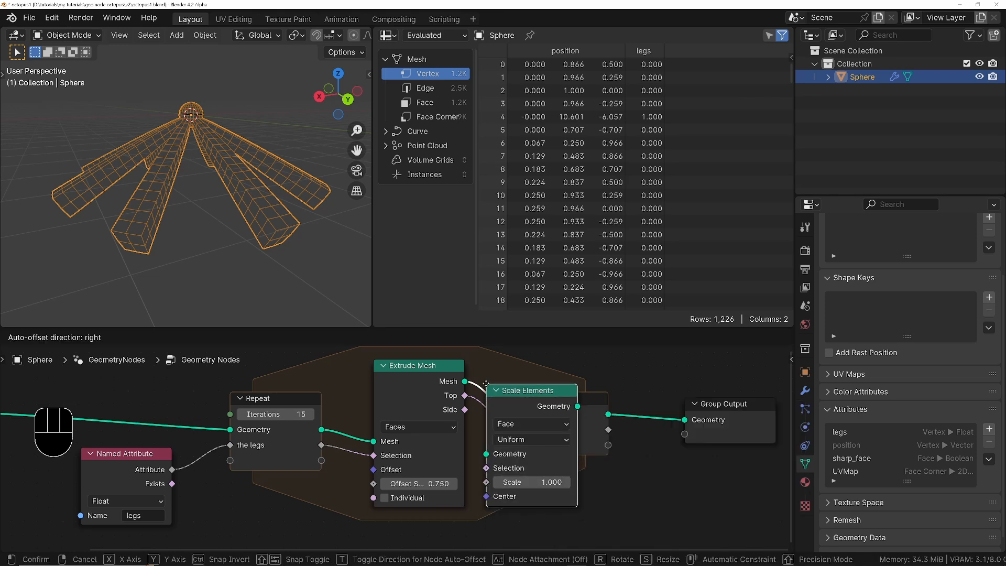
click(517, 384)
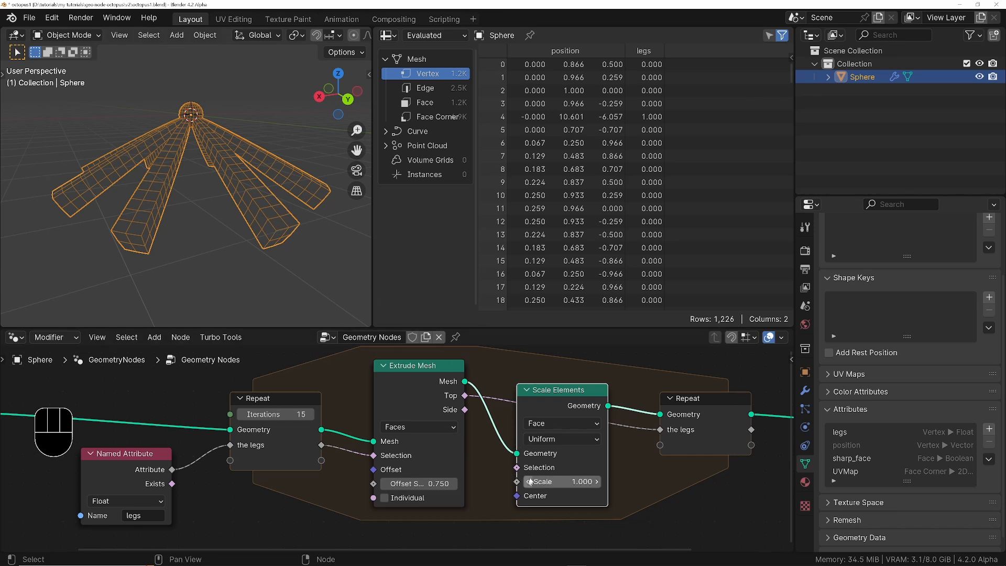
Step: Connect Extrude Mesh's Top output to the Scale Elements Selection and set that node's Scale to 0.840
shift+drag(562, 481, 507, 481)
right_click(507, 481)
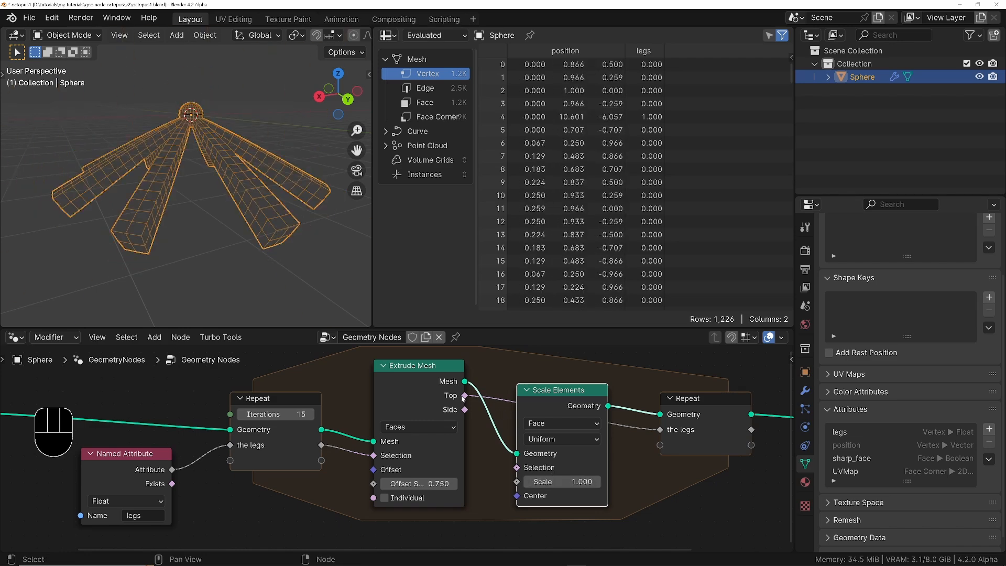
drag(464, 396, 517, 468)
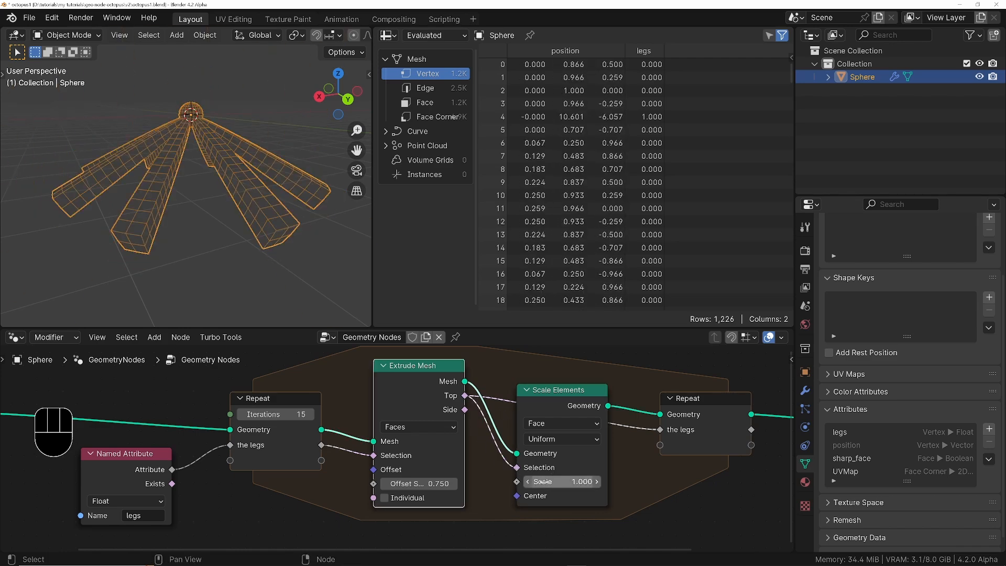
shift+drag(575, 481, 545, 482)
Step: Reduce the Extrude Mesh node's Offset Scale to 0.310 for shorter, tapered legs
middle_drag(208, 167, 213, 201)
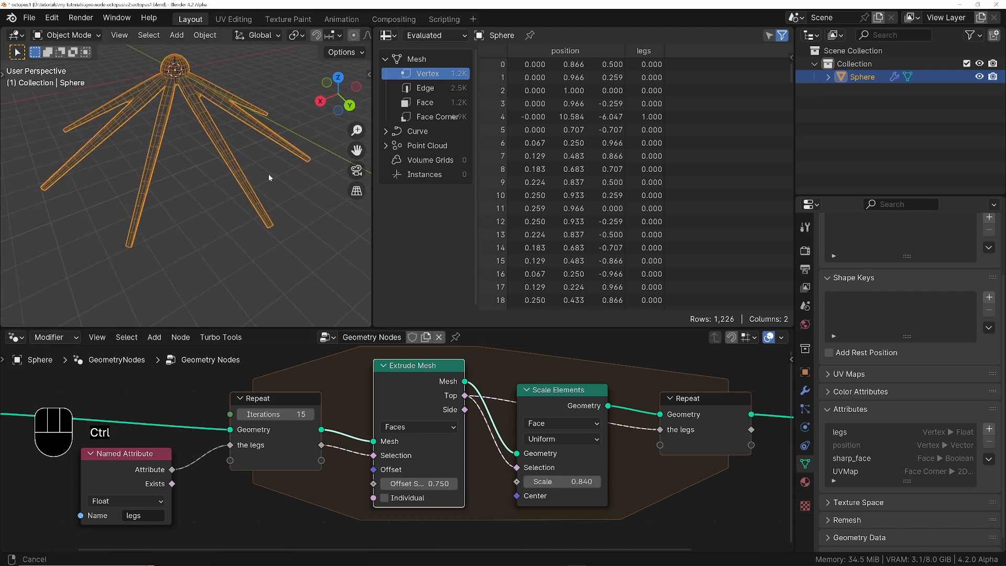
ctrl+middle_drag(268, 175, 260, 129)
middle_drag(261, 261, 240, 205)
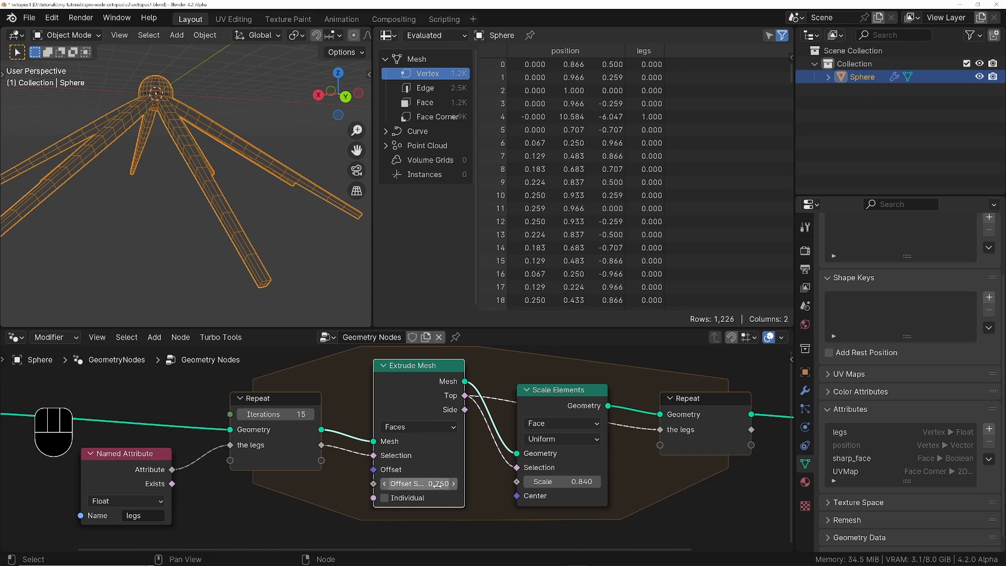
shift+drag(419, 484, 372, 483)
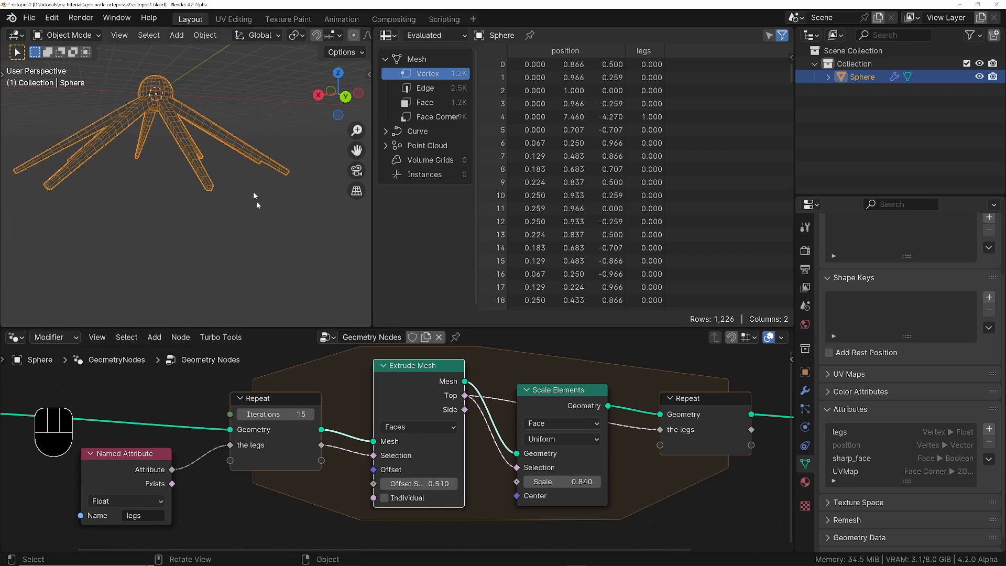
middle_drag(241, 173, 250, 217)
mouse_move(183, 189)
ctrl+middle_down()
mouse_move(180, 159)
mouse_move(183, 178)
ctrl+middle_up()
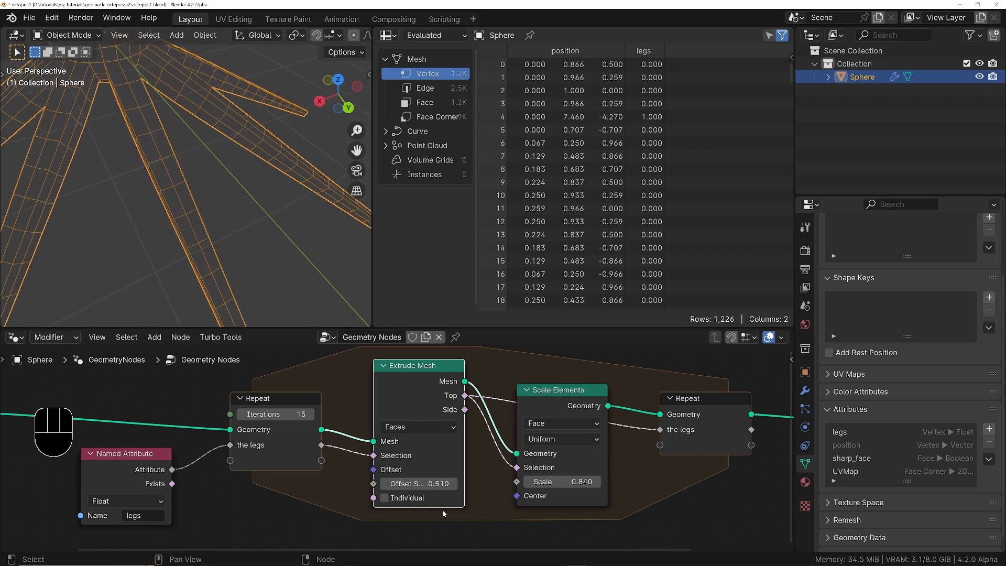
shift+drag(430, 484, 406, 484)
shift+drag(419, 484, 438, 483)
ctrl+middle_drag(160, 167, 194, 231)
shift+middle_drag(208, 184, 224, 228)
middle_drag(227, 212, 258, 135)
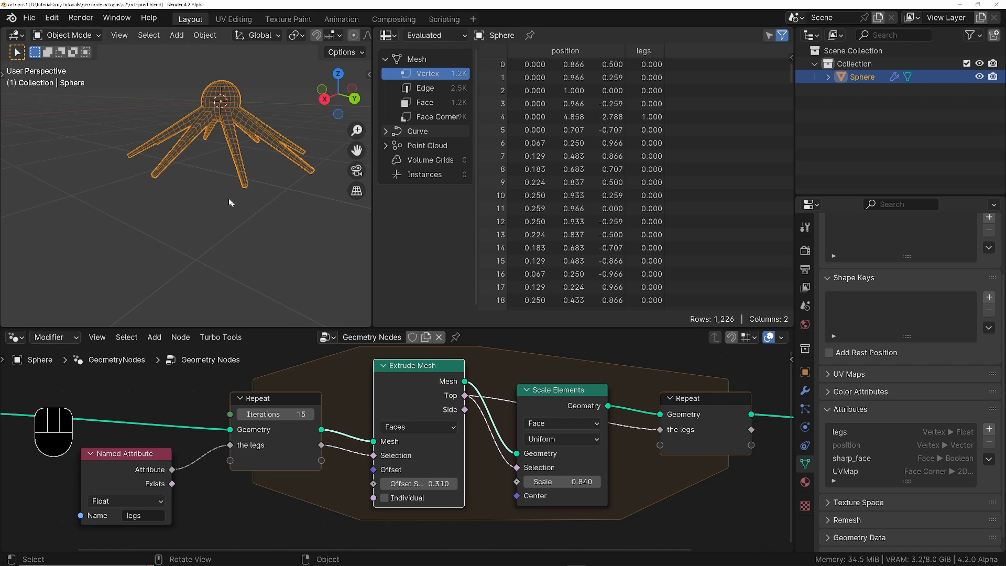
Step: Add a plane at the origin and scale it up about 13.6 times as a ground surface
middle_drag(231, 200, 262, 188)
shift+middle_drag(296, 146, 287, 170)
key(shift+a)
mouse_move(224, 168)
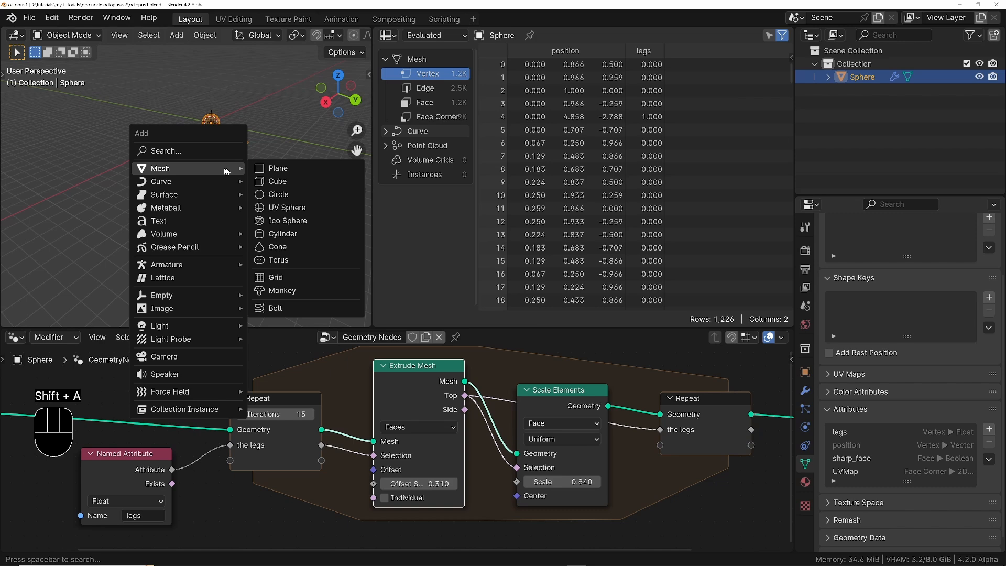
click(298, 167)
key(s)
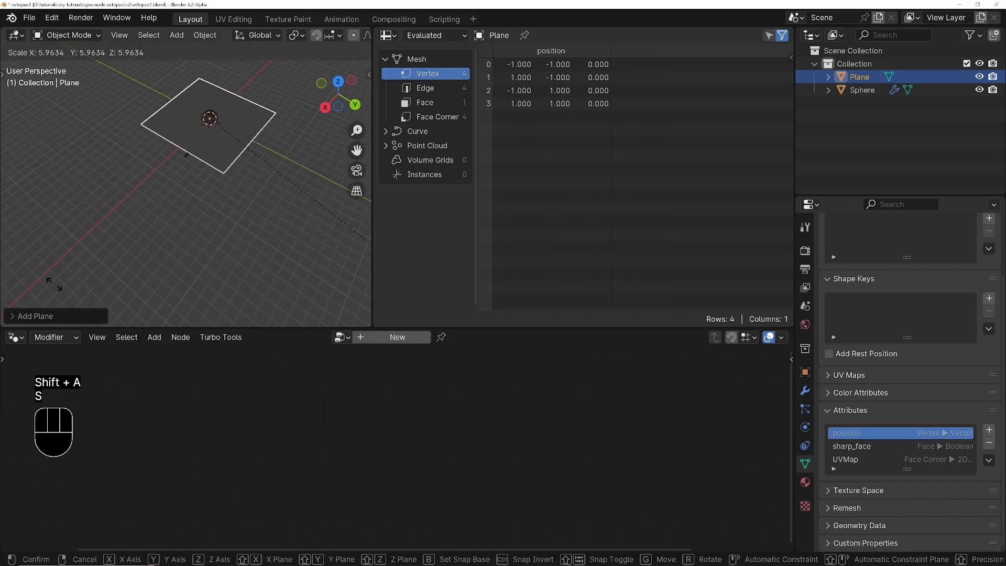
click(312, 103)
Step: Move the plane down along Z below the octopus legs and apply its scale
middle_drag(247, 180, 252, 90)
key(g)
key(z)
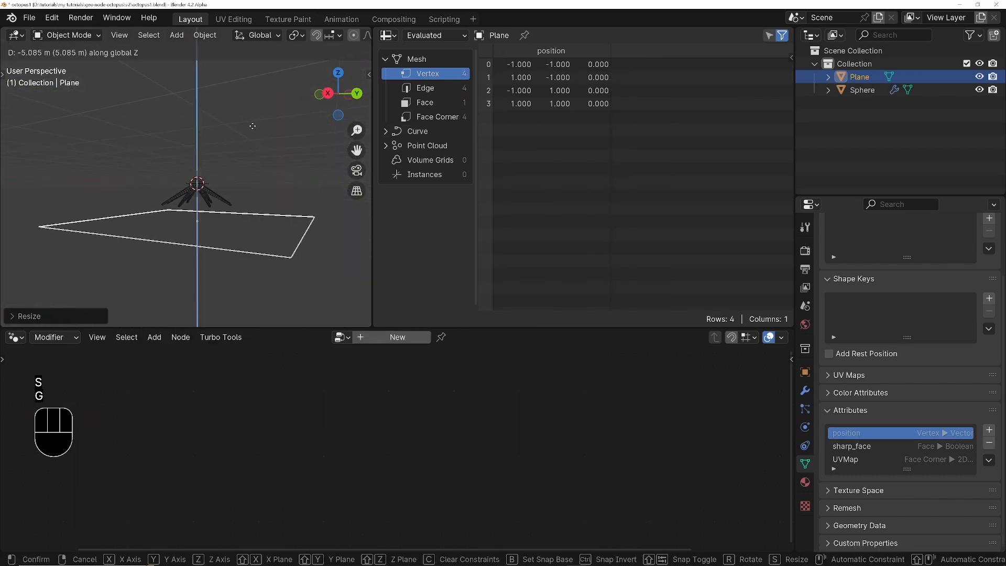
click(255, 124)
key(ctrl+a)
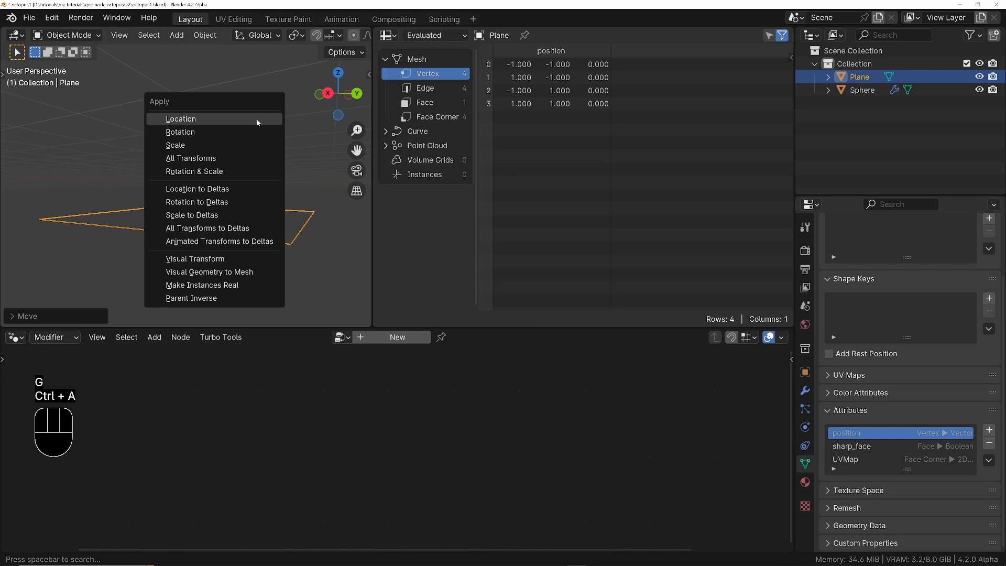
click(197, 149)
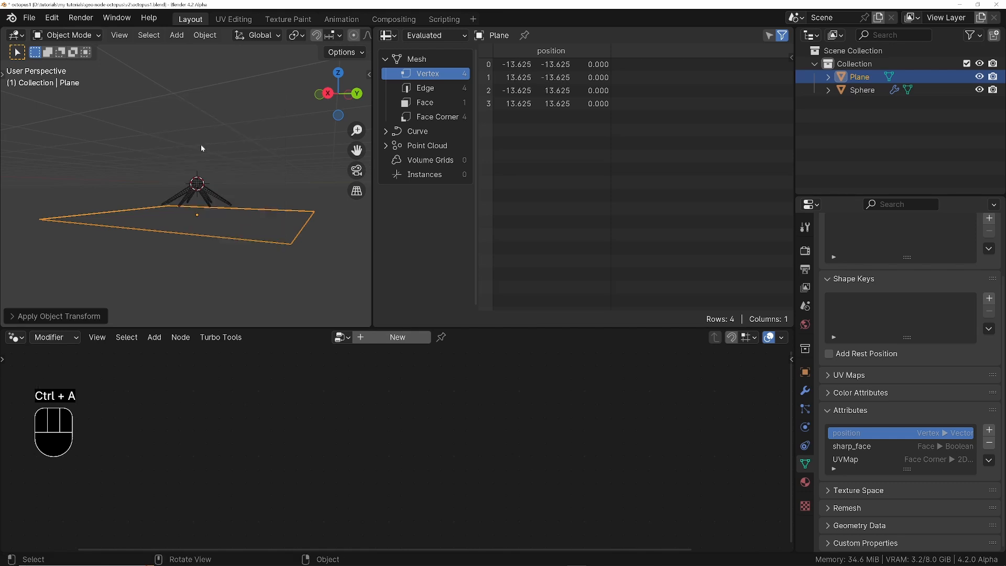
Step: Switch the 3D viewport to solid shading
mouse_move(199, 145)
middle_down()
mouse_move(204, 214)
mouse_move(178, 238)
mouse_move(262, 145)
mouse_move(225, 100)
middle_up()
key(z)
key(z)
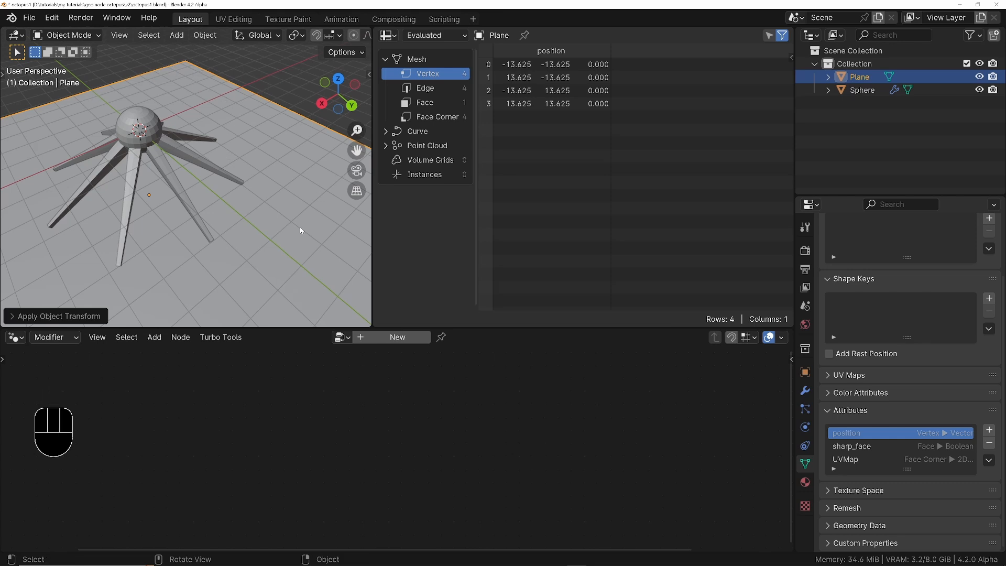
Step: Rename the plane as "floor" and the sphere as "octopus"
double_click(866, 77)
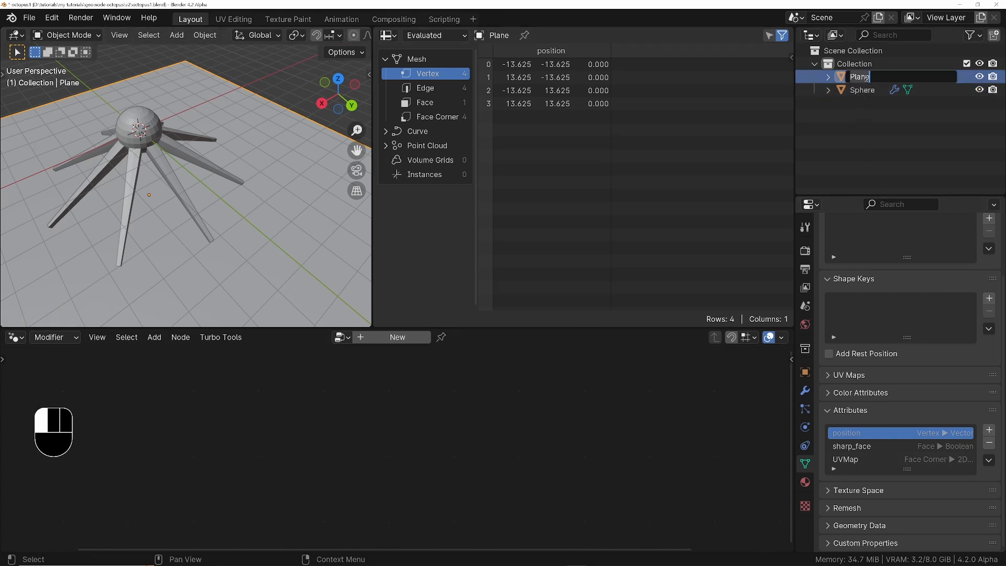
text(floor)
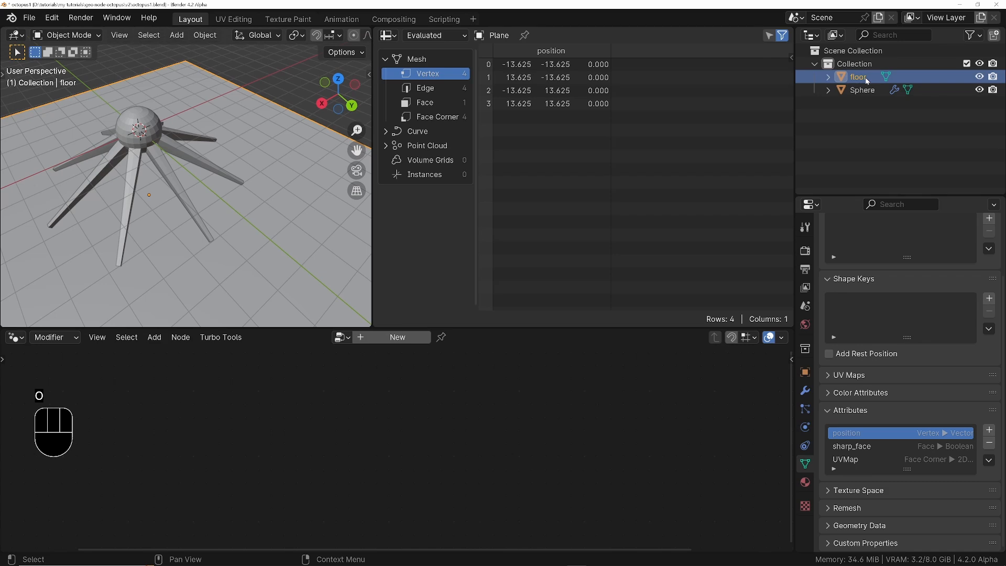
key(Return)
double_click(870, 90)
text(oc)
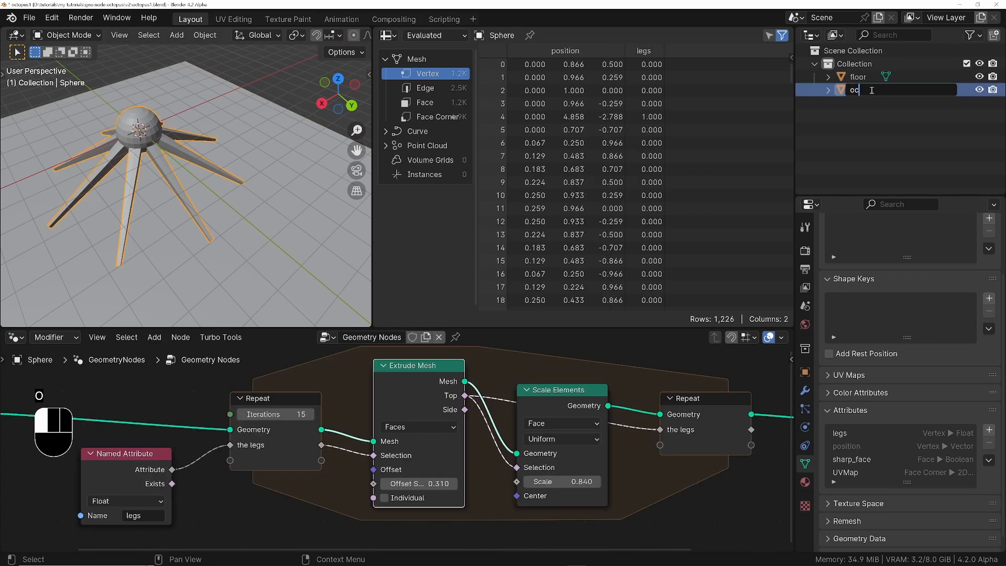
text(topus)
key(Return)
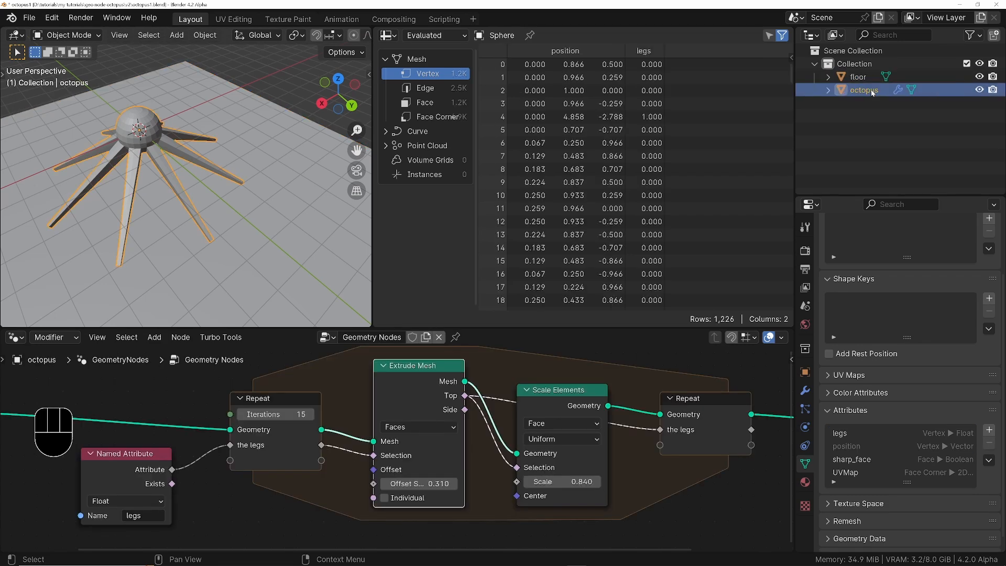
Step: Add collision physics to the floor and set its softbody and cloth friction to 80
click(272, 193)
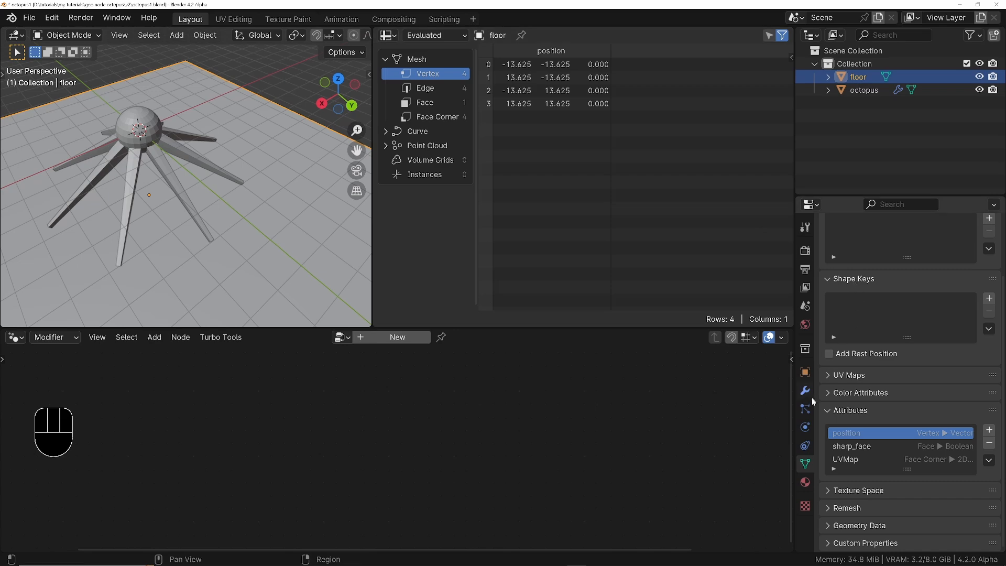
click(805, 427)
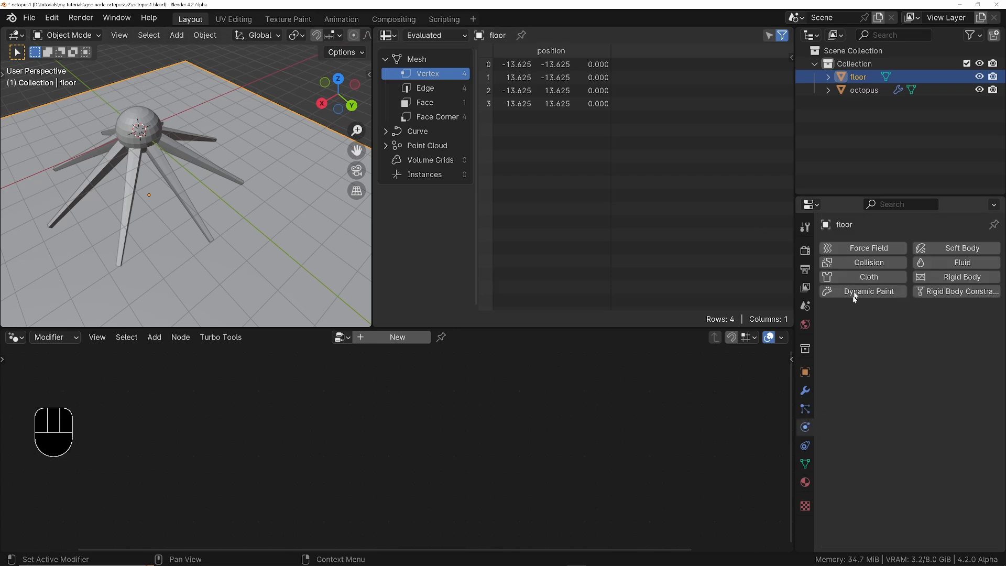
click(876, 263)
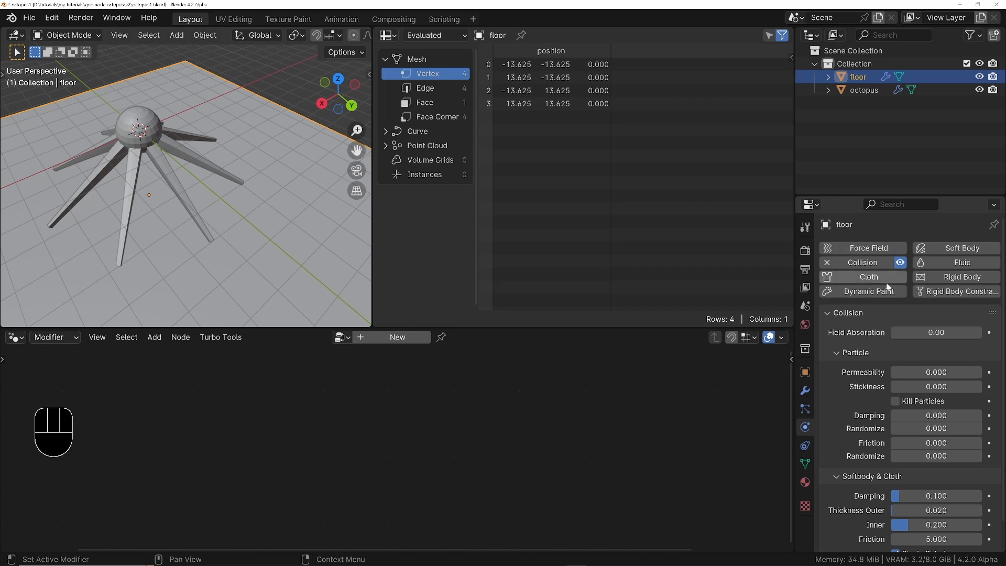
scroll(870, 314, down, 2)
click(918, 510)
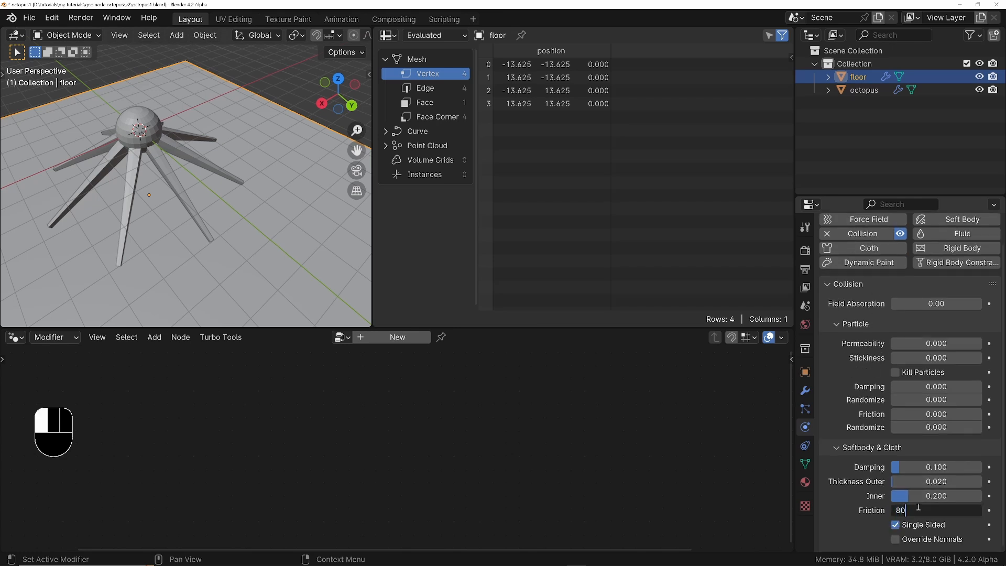
text(80)
key(Return)
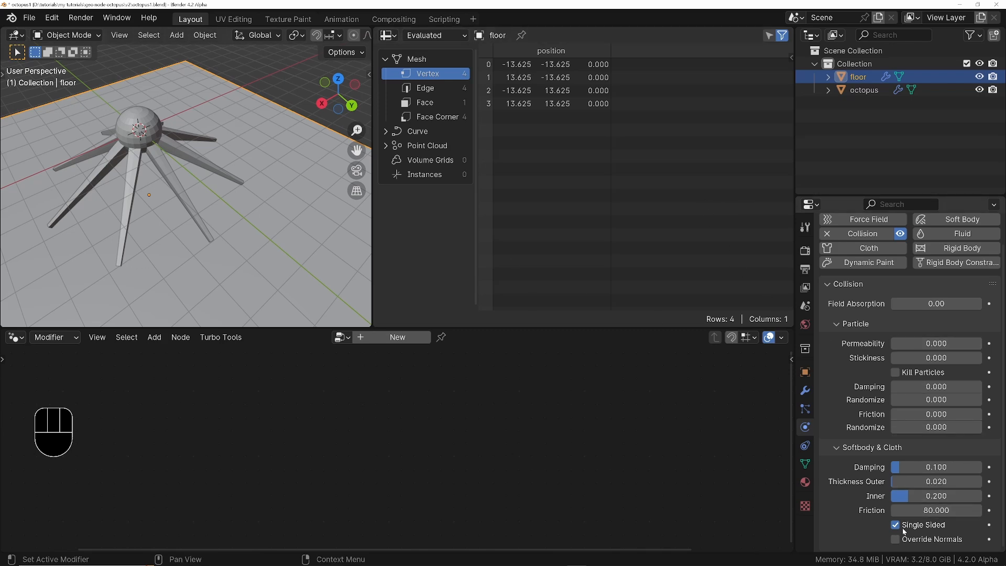
Step: Add cloth physics to the octopus
ctrl+middle_drag(202, 156, 201, 184)
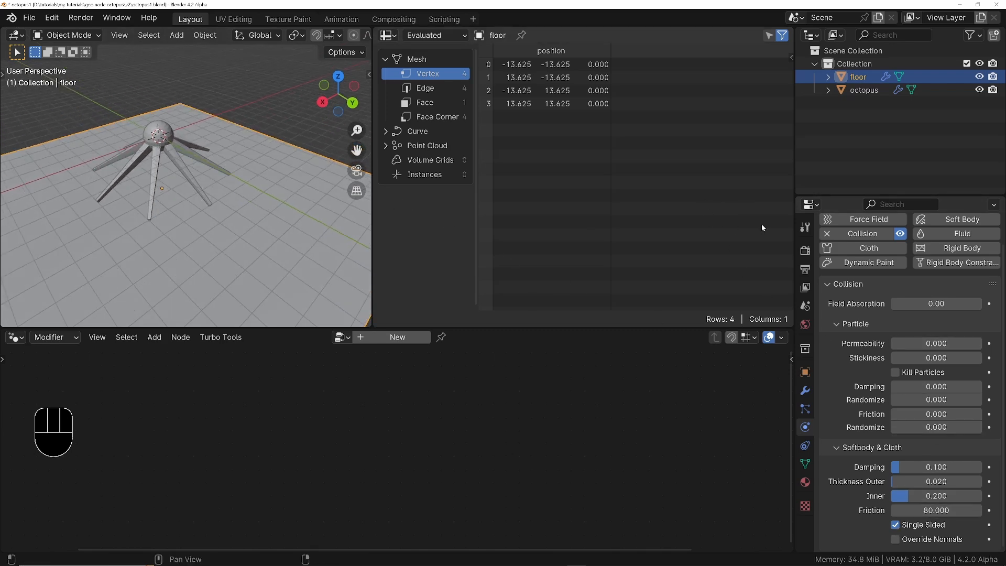
click(864, 90)
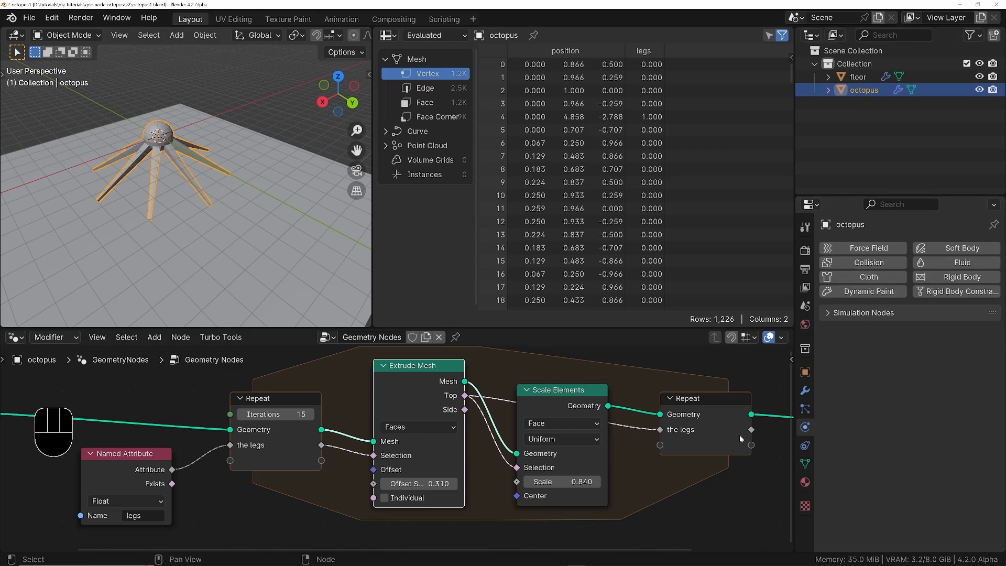
click(868, 277)
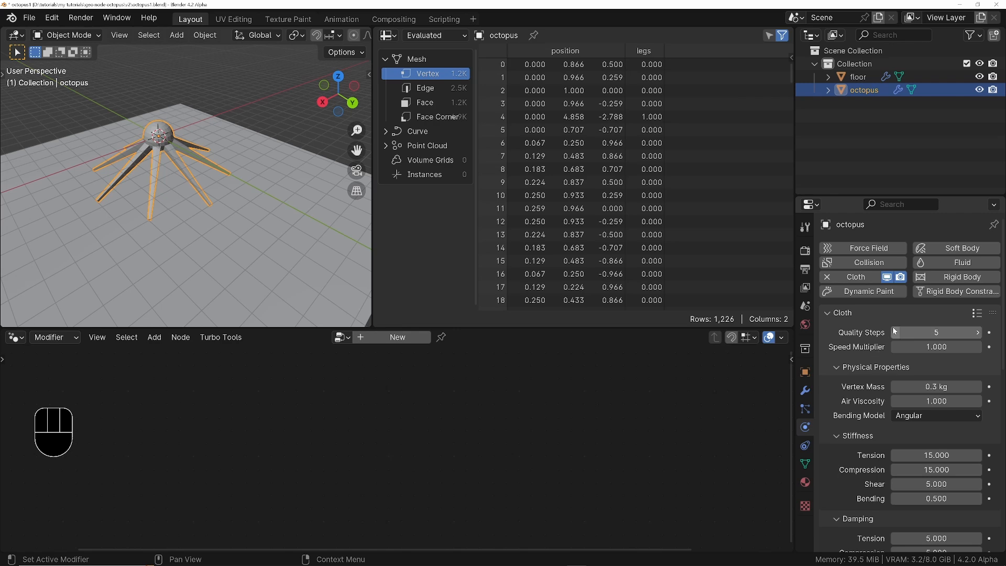
Step: Enlarge the 3D viewport over the spreadsheet area and give it more height above the node editor
middle_drag(260, 204, 192, 152)
shift+middle_drag(192, 152, 205, 168)
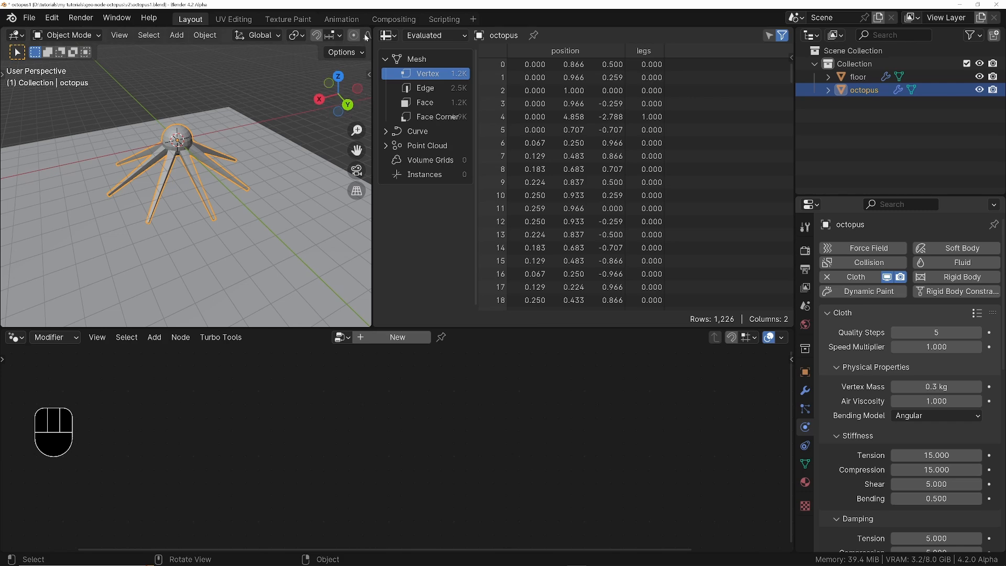
drag(367, 29, 414, 40)
drag(599, 327, 599, 418)
Step: Play the cloth simulation, examine how the octopus drops onto the floor, and stop playback
key(space)
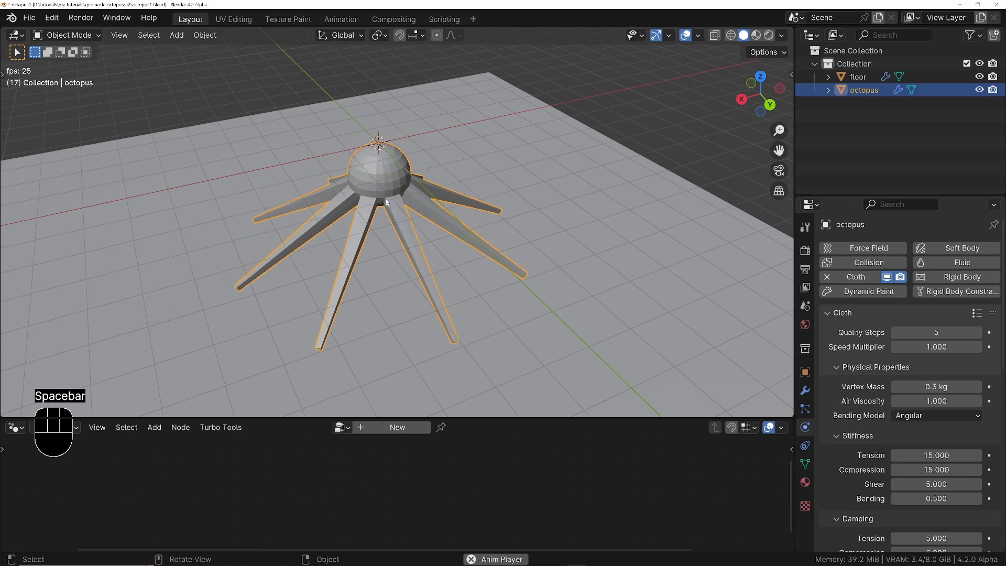
scroll(387, 204, down, 3)
middle_drag(410, 229, 430, 221)
scroll(398, 244, up, 4)
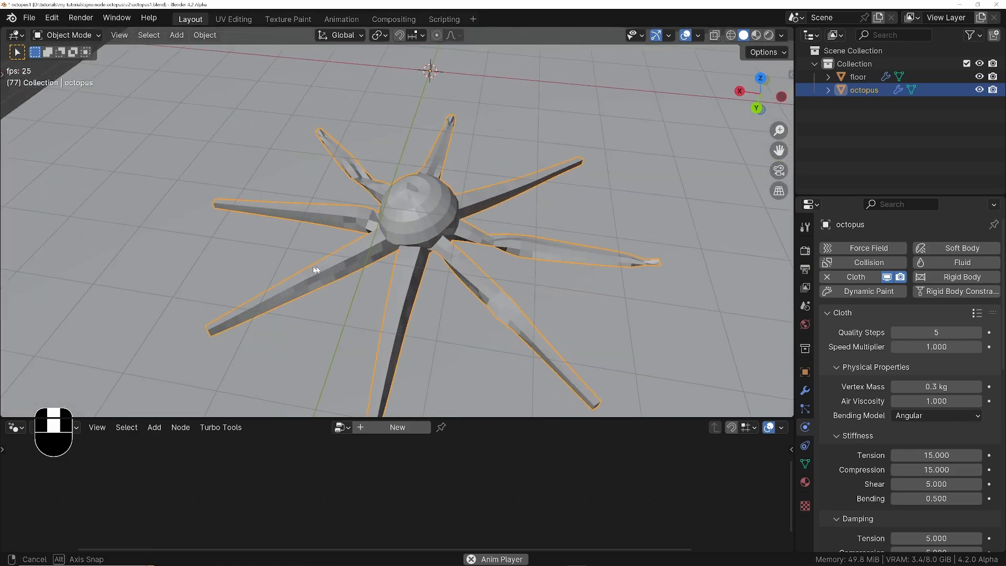
ctrl+middle_drag(400, 221, 418, 223)
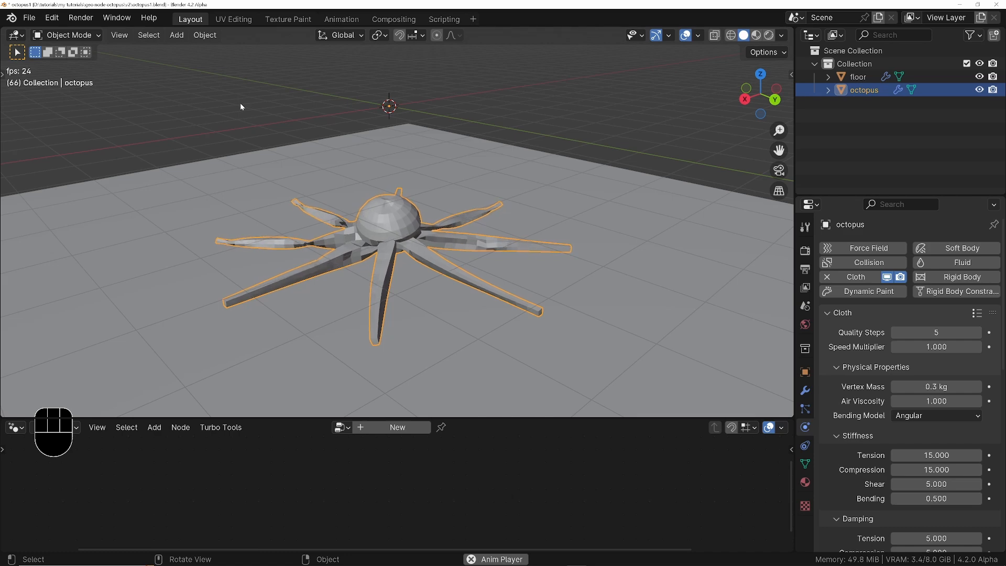
key(space)
scroll(240, 103, up, 1)
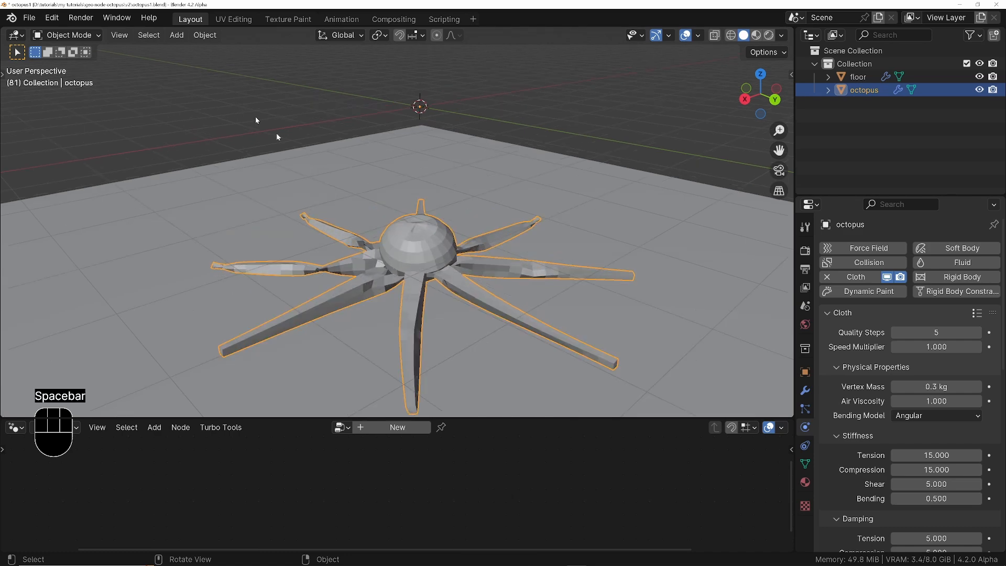
Step: Set the scene's end frame to 5000
click(806, 269)
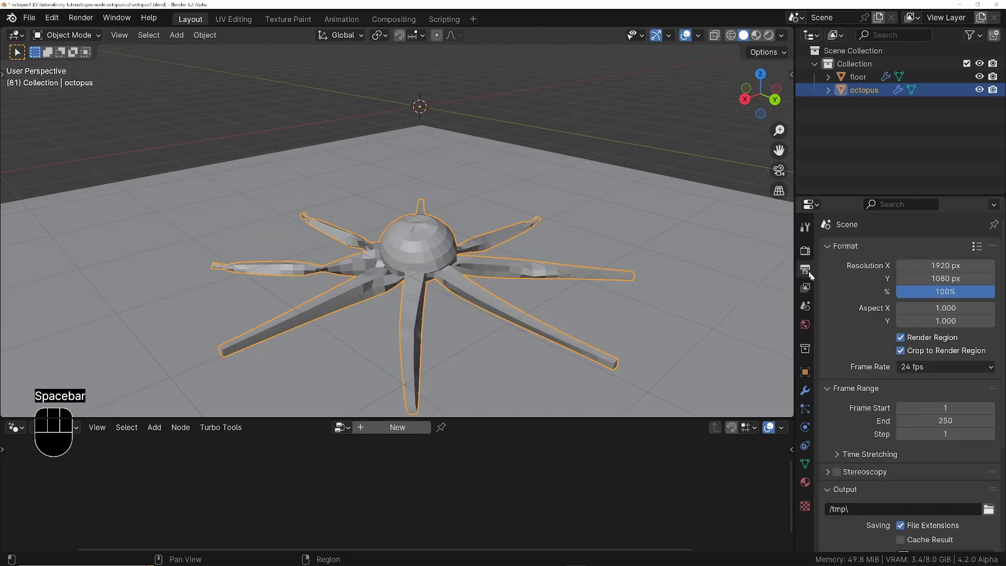
click(940, 420)
text(5000)
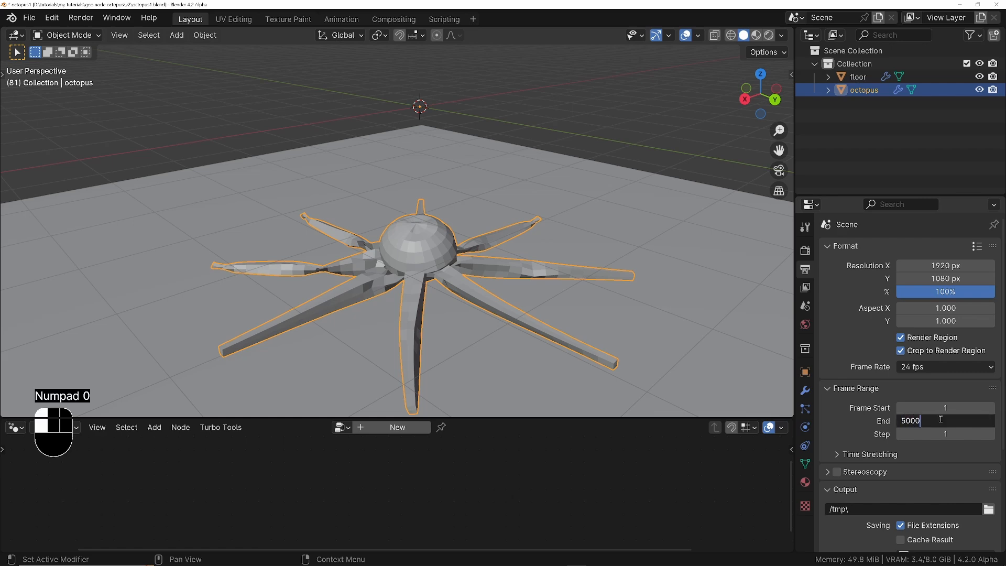
key(Return)
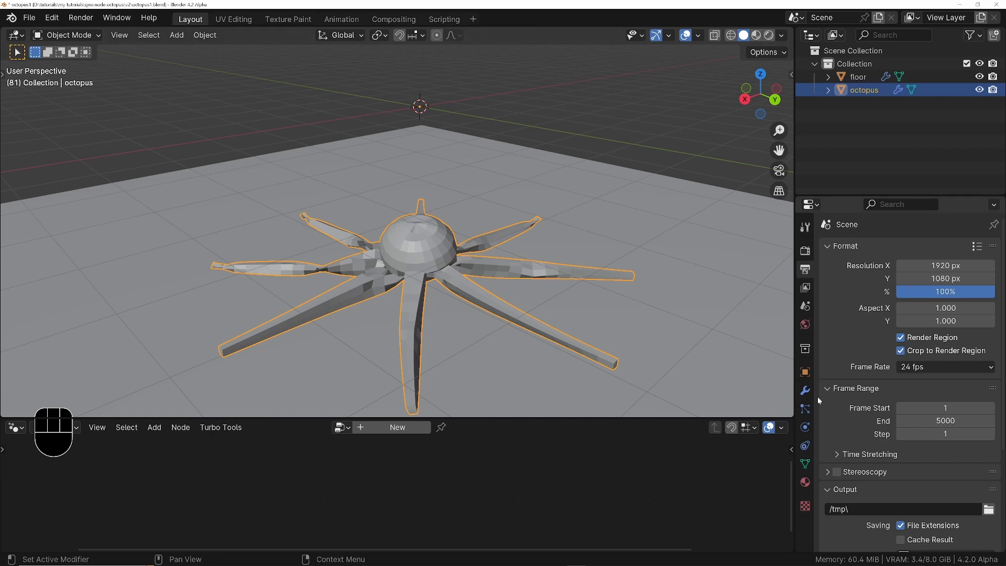
Step: Set the simulation end frame in the octopus's cloth cache to 5000
click(807, 446)
click(805, 427)
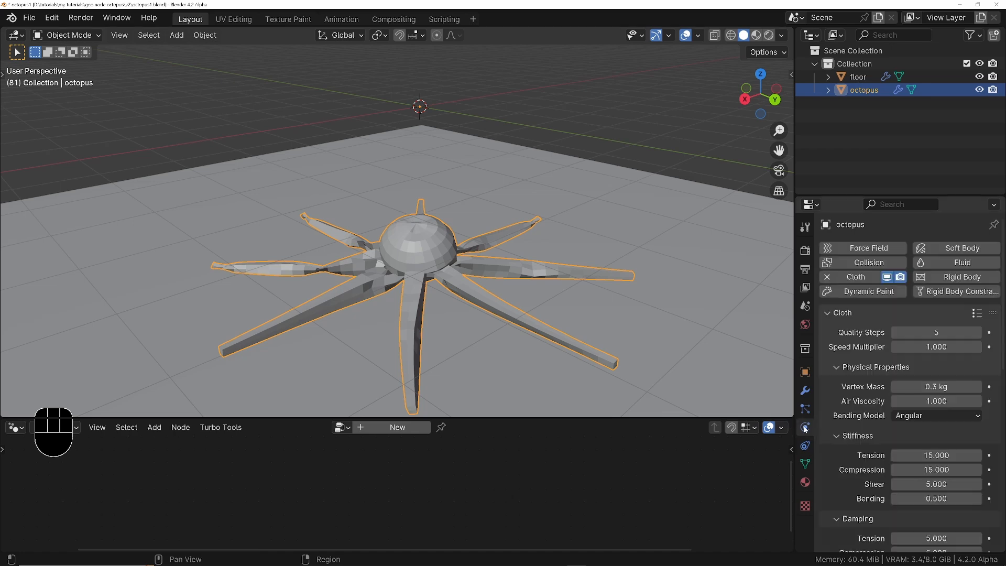
scroll(833, 503, down, 10)
scroll(844, 362, up, 10)
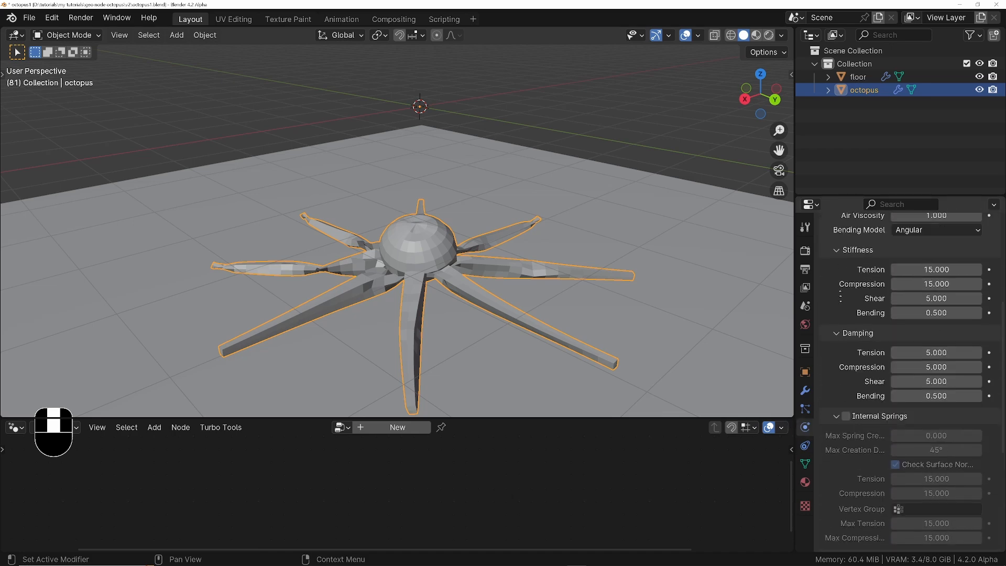
scroll(875, 472, down, 10)
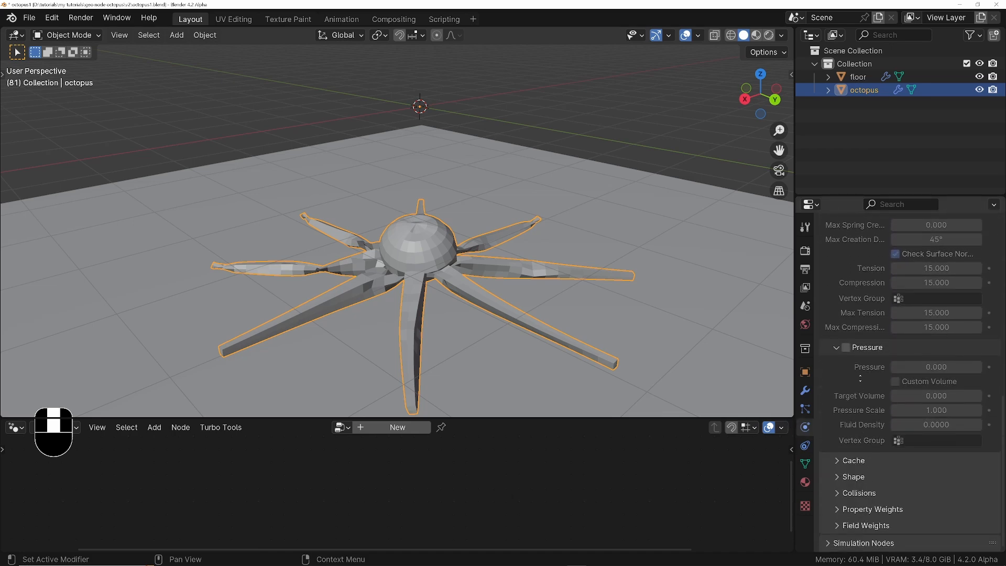
click(837, 460)
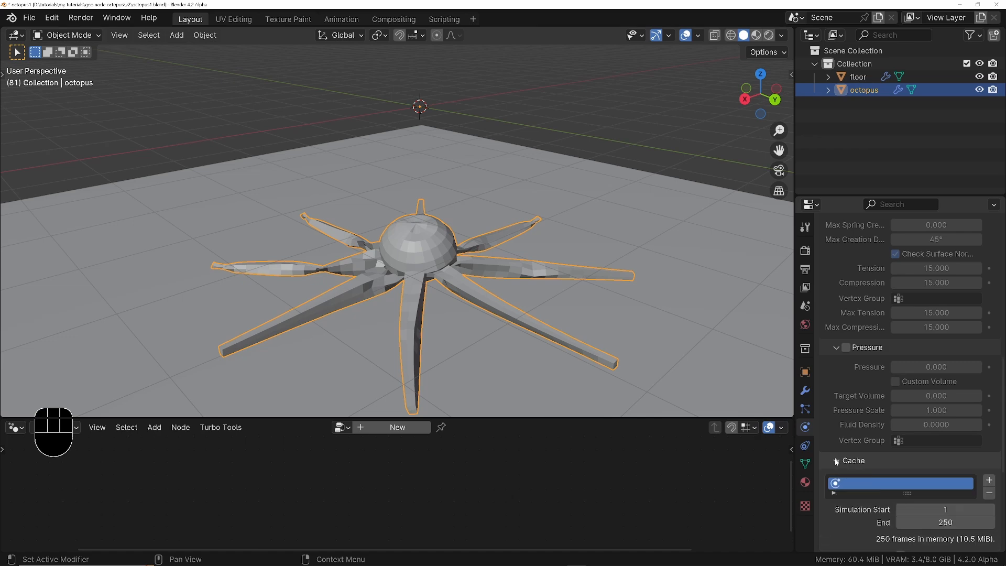
scroll(856, 308, down, 7)
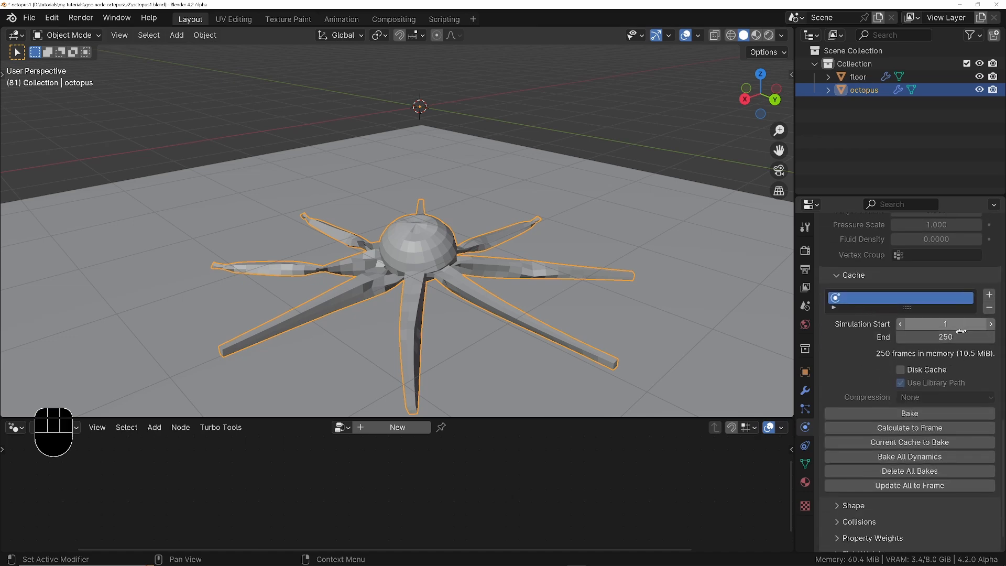
click(946, 336)
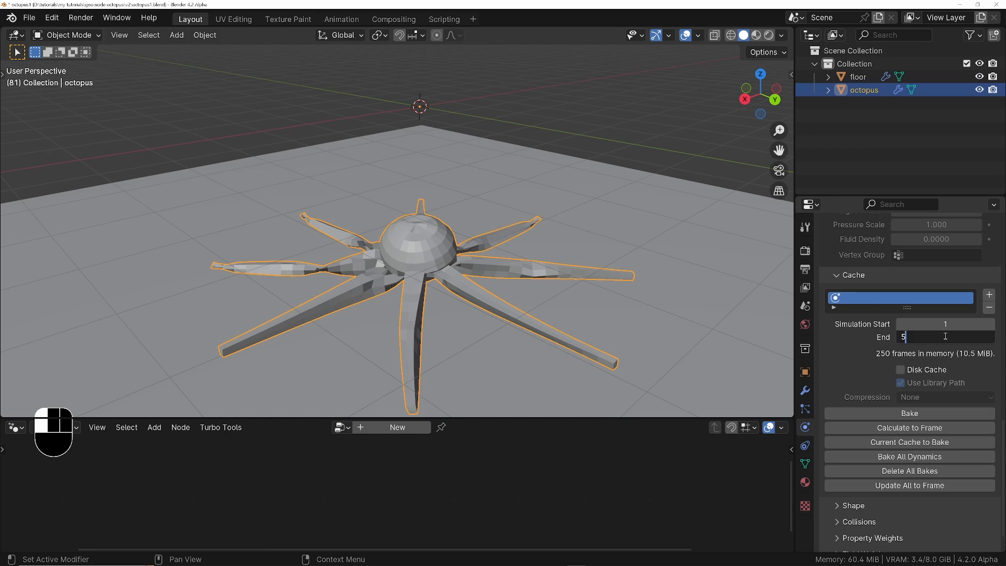
text(5000)
key(Return)
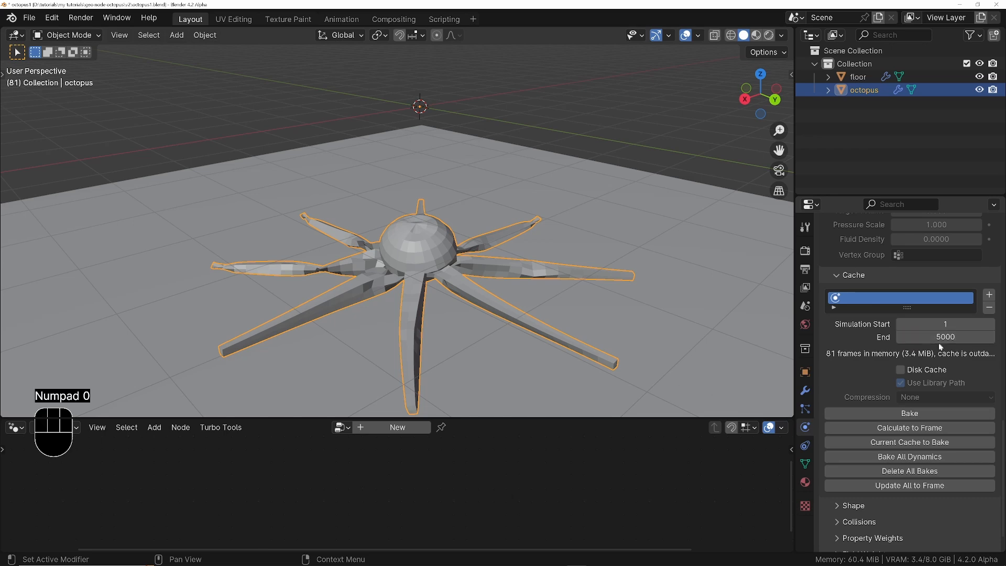
Step: Restart the simulation from the first frame and hide the viewport overlays while it plays
middle_drag(311, 111, 454, 207)
key(shift+Left)
shift+middle_drag(508, 173, 475, 172)
key(space)
middle_drag(460, 244, 475, 211)
click(685, 36)
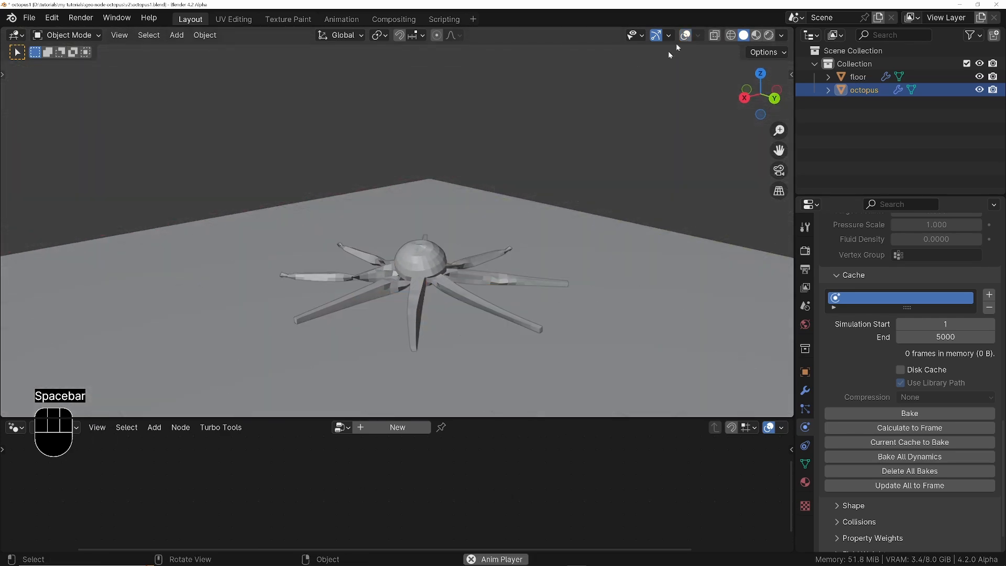
middle_drag(415, 269, 392, 284)
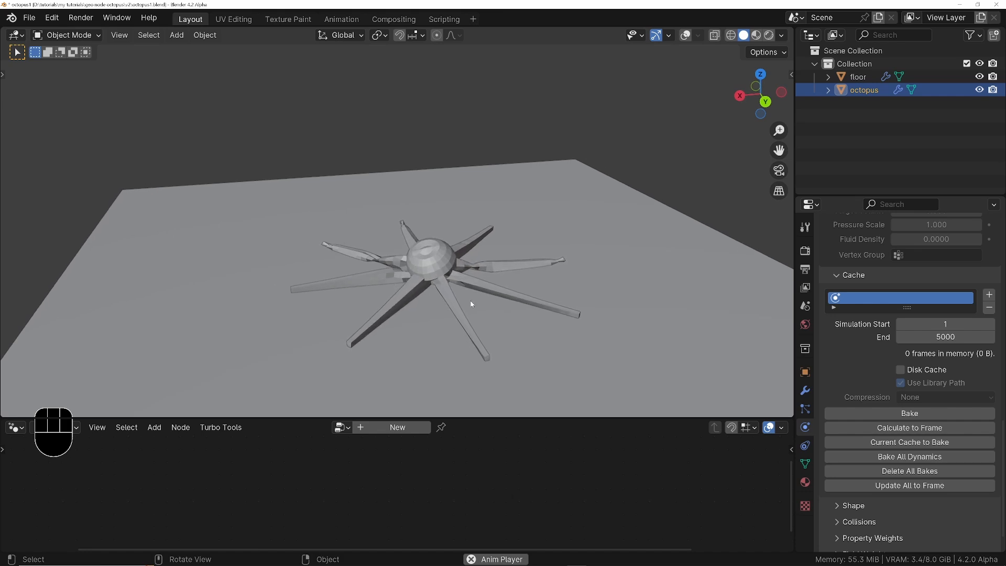
Step: Enable self collisions for the octopus cloth and set their distance to about 0.051 m
scroll(881, 415, down, 2)
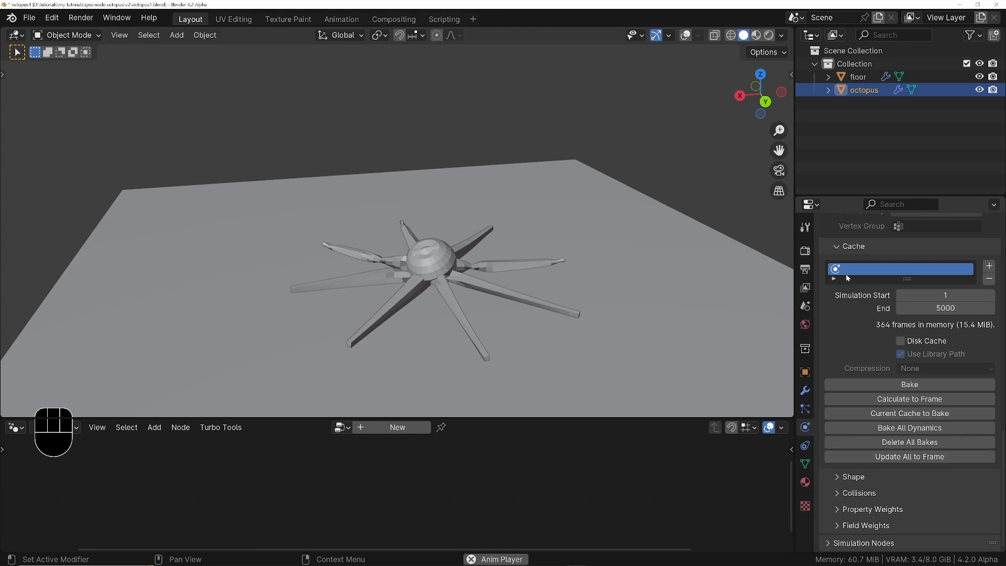
click(855, 493)
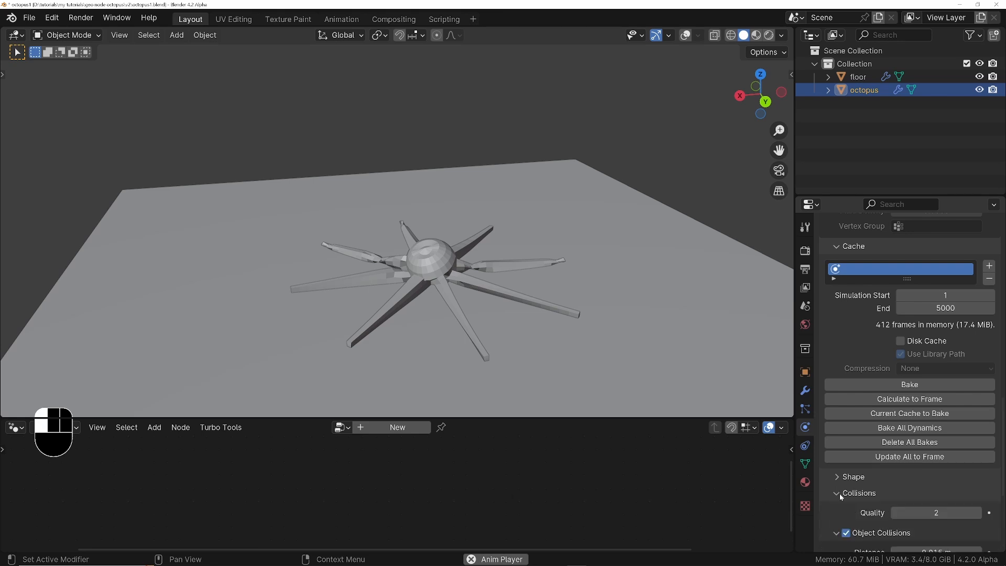
scroll(843, 340, up, 1)
click(838, 257)
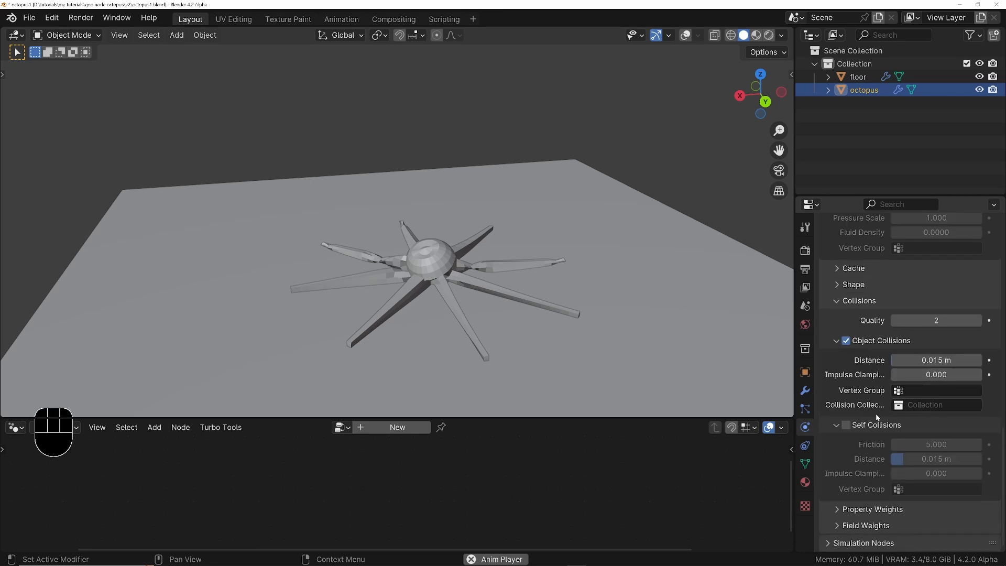
click(847, 425)
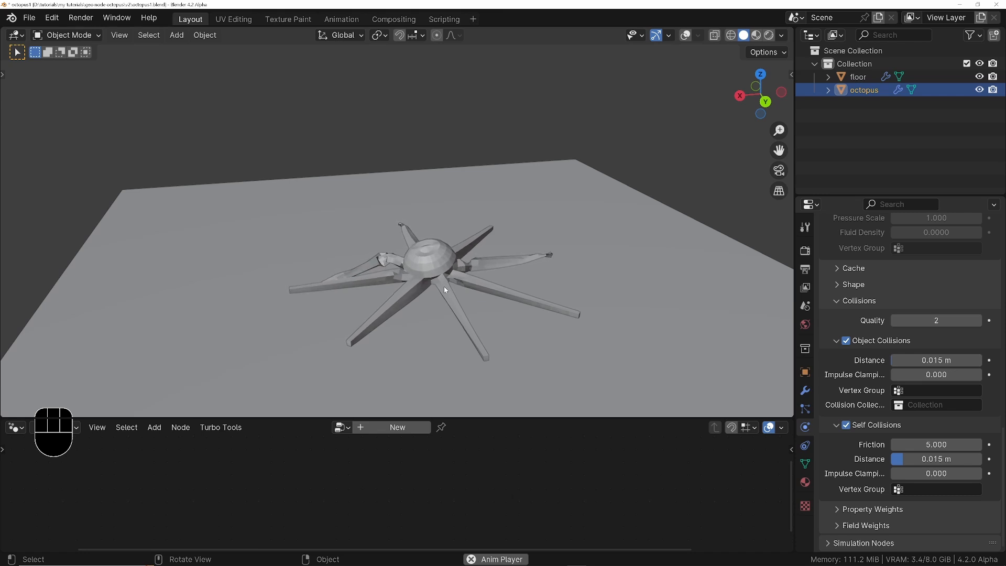
drag(905, 458, 935, 458)
middle_drag(435, 241, 467, 236)
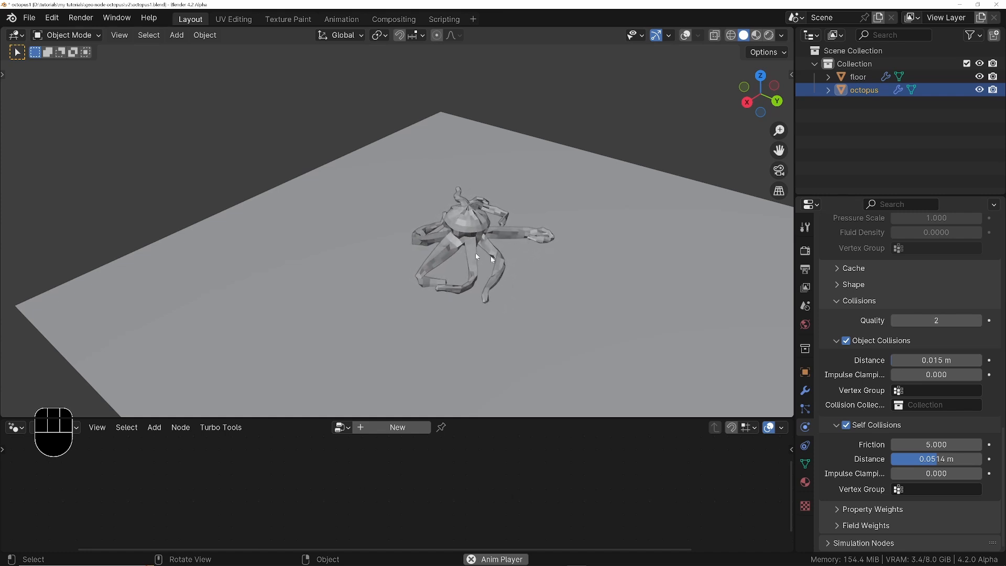
Step: Test the octopus cloth's compression stiffness at 0 and settle on a value of 1
scroll(847, 311, up, 20)
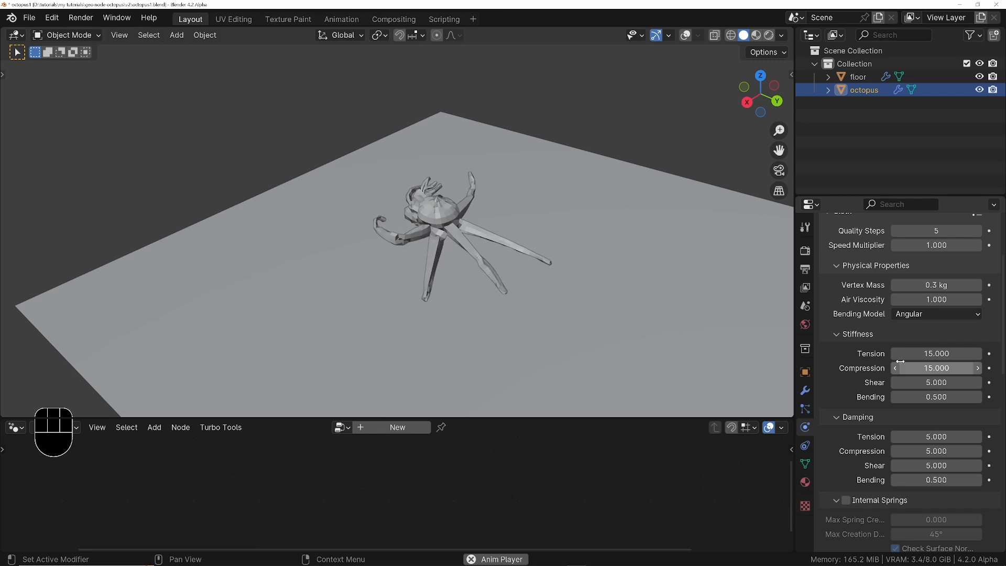
scroll(849, 392, down, 2)
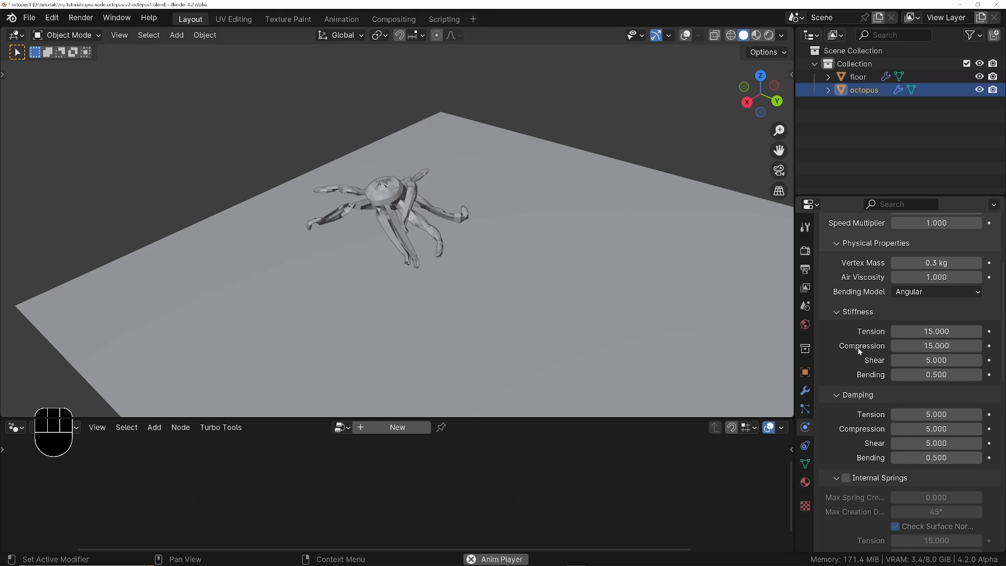
click(949, 346)
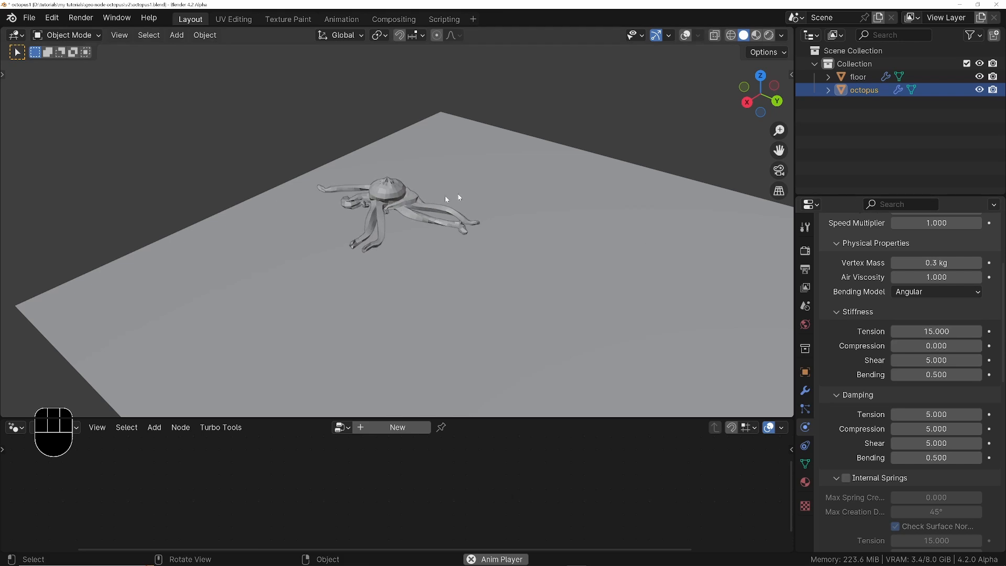
middle_drag(446, 198, 524, 197)
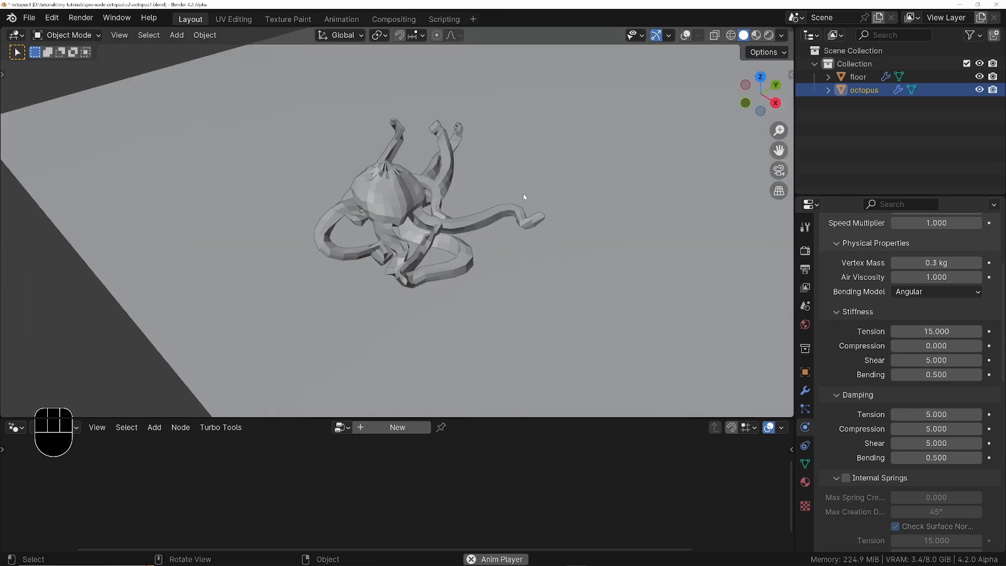
click(931, 346)
text(1)
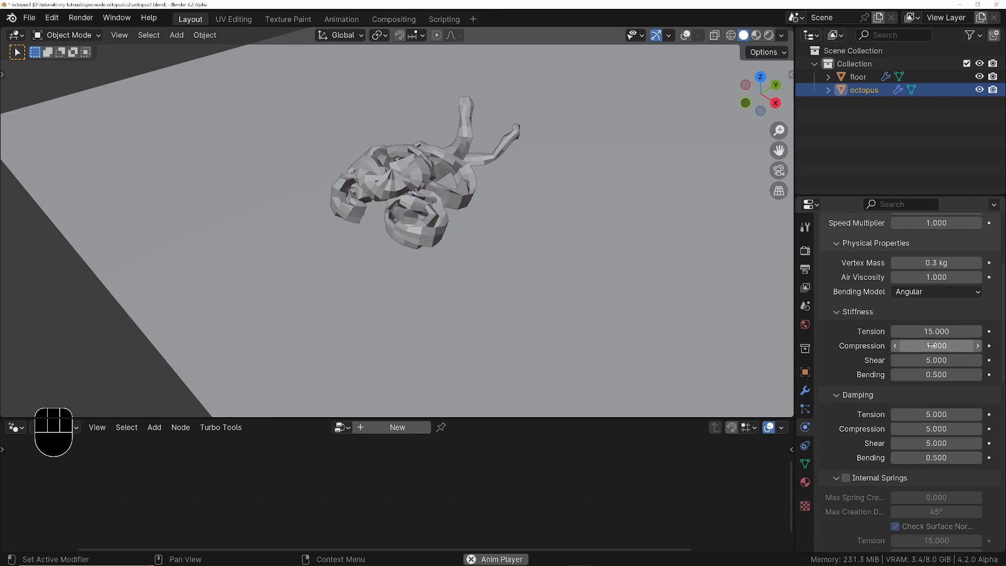
Step: Confirm the compression stiffness and set the octopus cloth's bending stiffness to 5
key(Return)
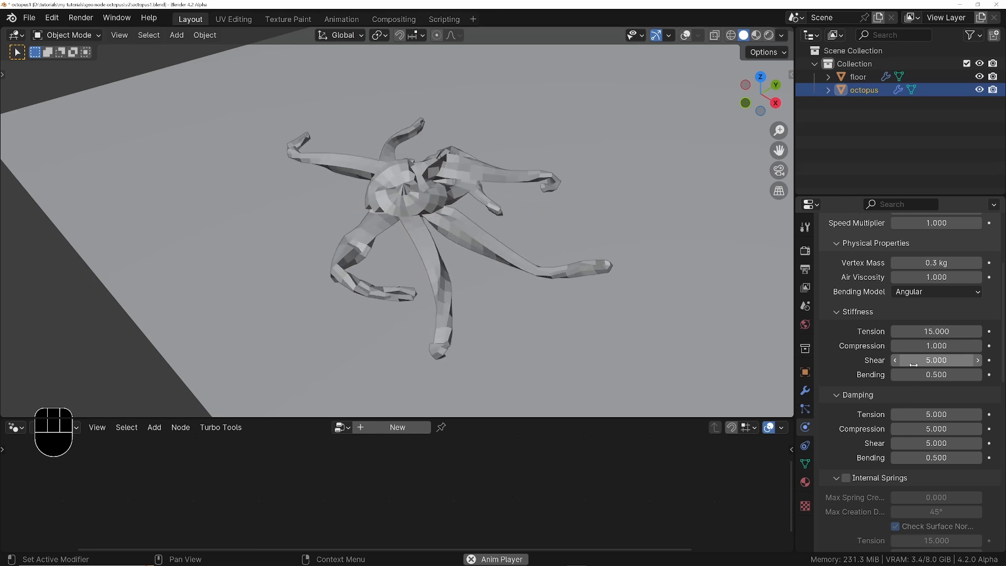
scroll(923, 361, down, 4)
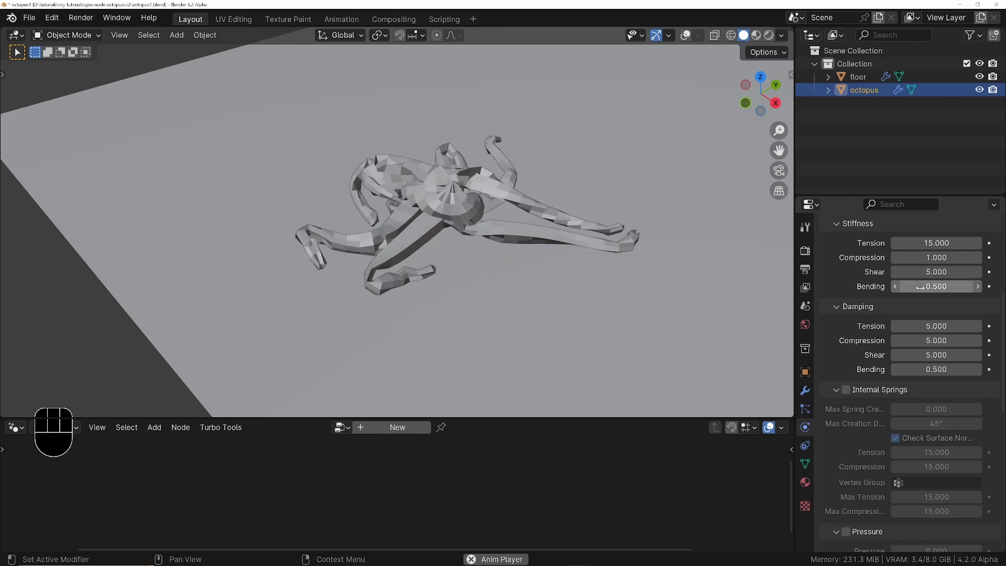
click(914, 287)
text(5)
key(Return)
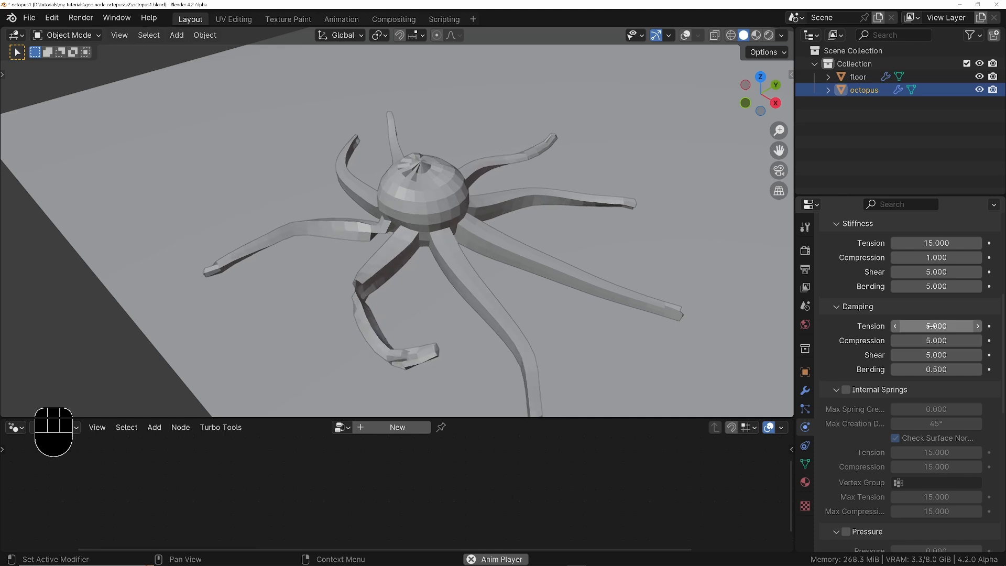
Step: Set the octopus cloth's tension, compression and shear damping to 20 and its bending damping to 5
drag(930, 326, 932, 355)
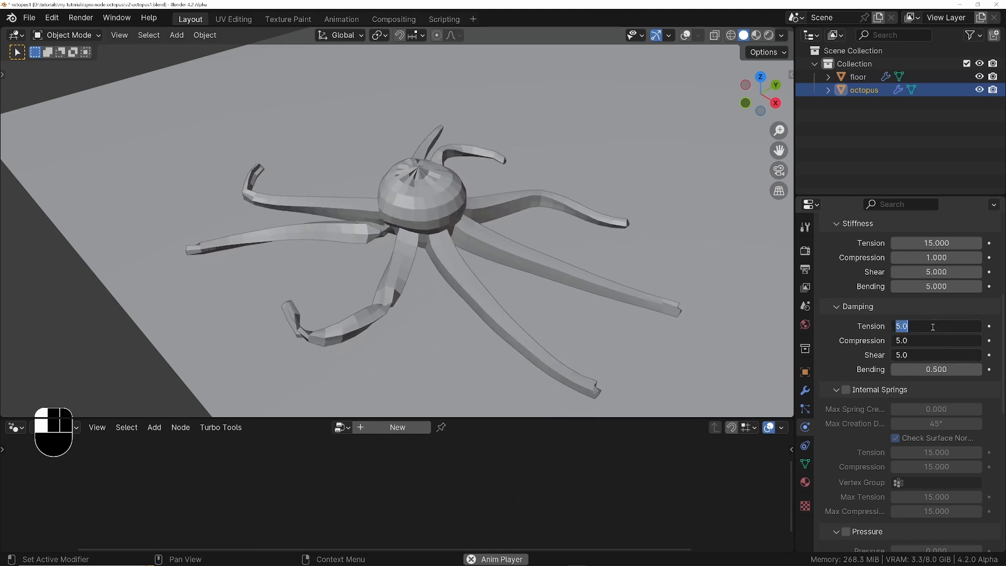
key(Return)
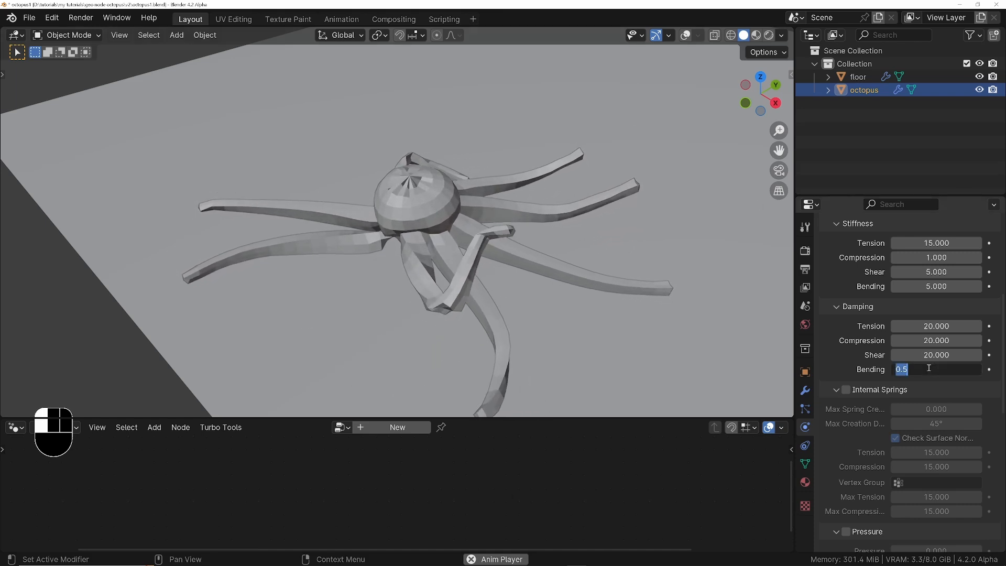
text(5)
key(Return)
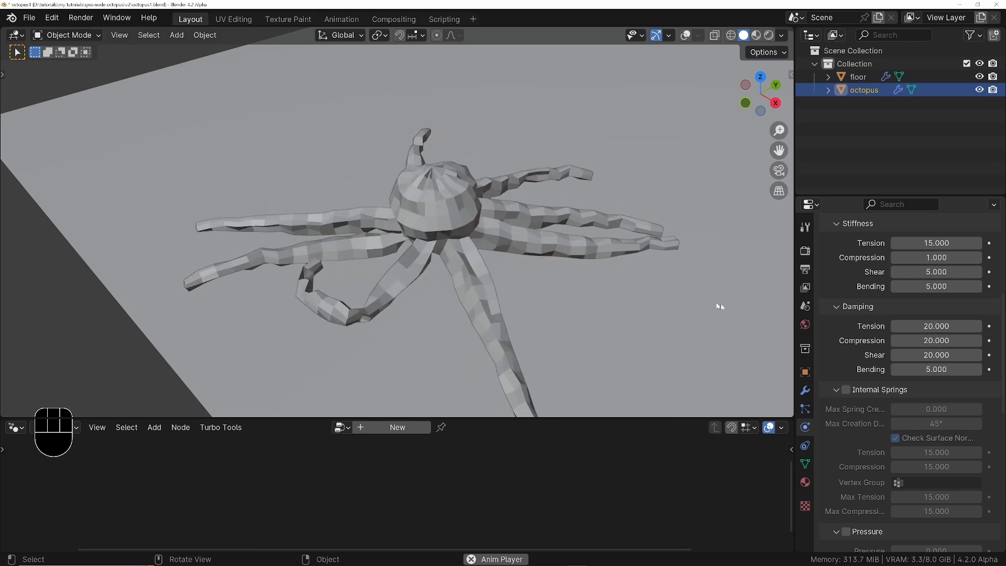
Step: Set the octopus cloth's bending damping to 0.5
click(930, 367)
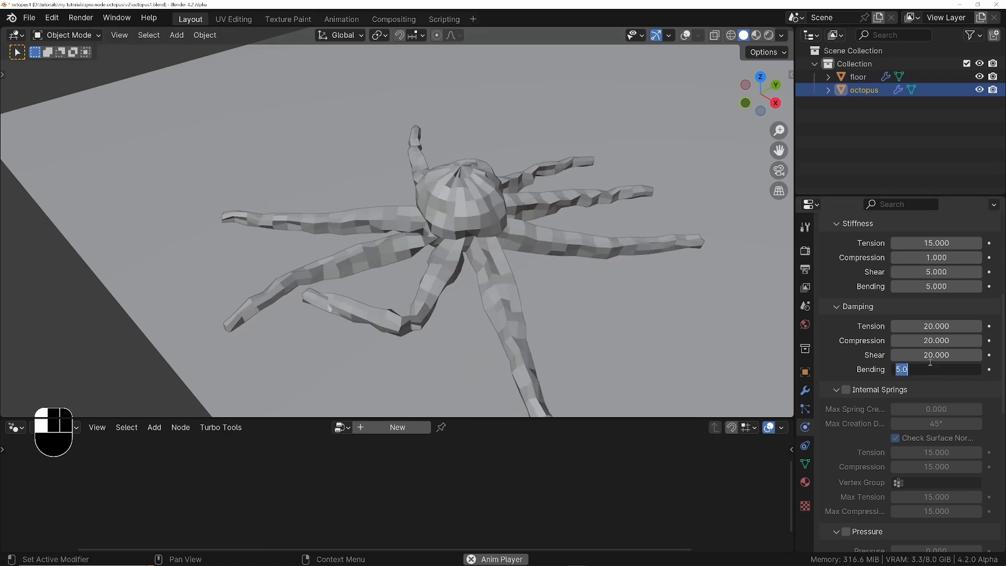
key(BackSpace)
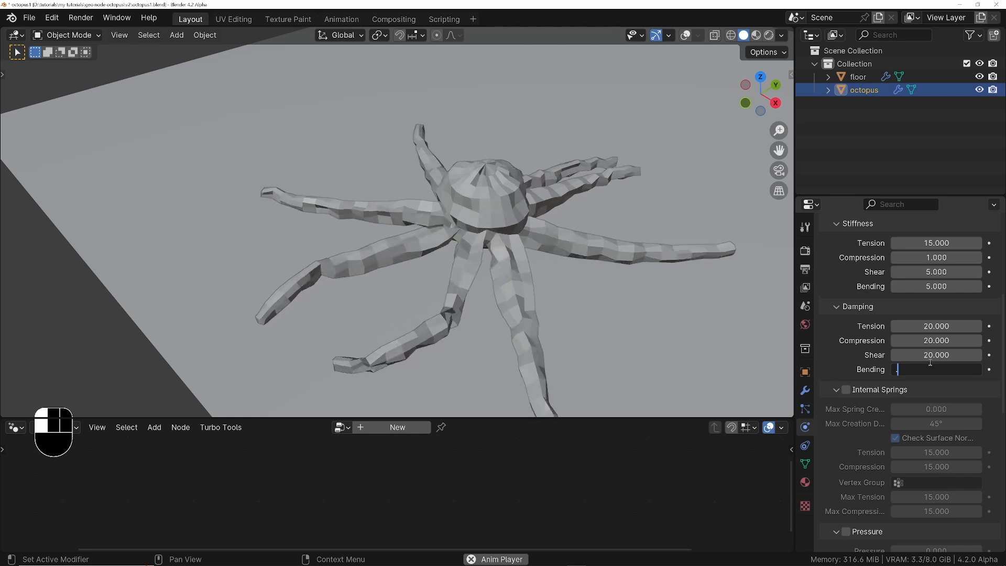
text(0.5)
key(Return)
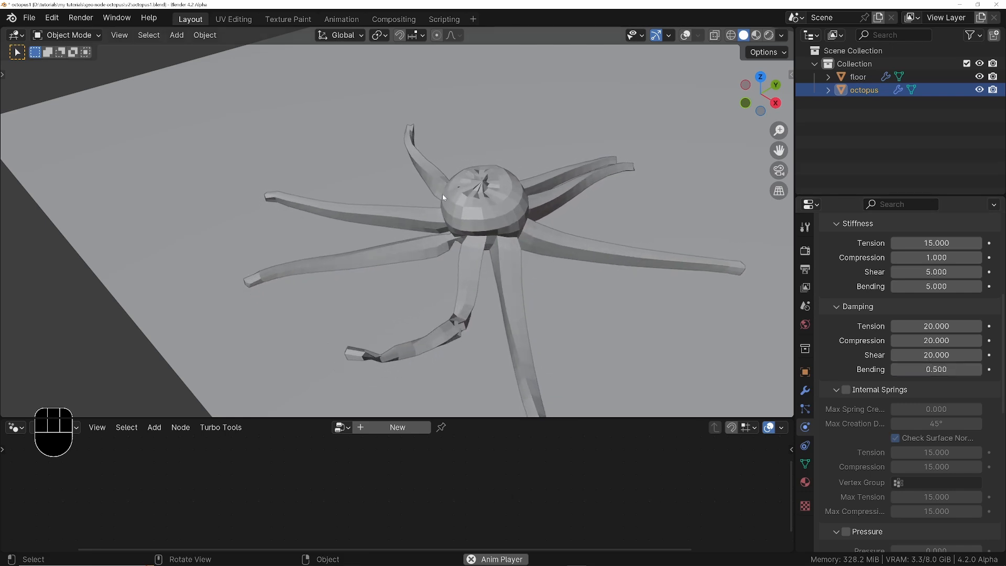
Step: Reset the octopus cloth's compression and bending stiffness and its damping values to their defaults
middle_drag(443, 197, 523, 196)
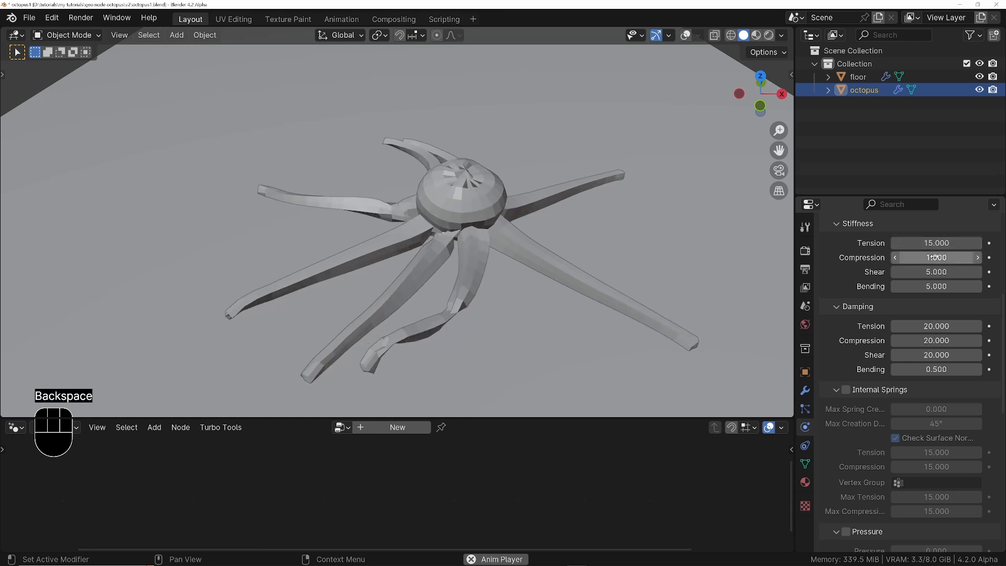
key(BackSpace)
key(BackSpace)
key(BackSpace)
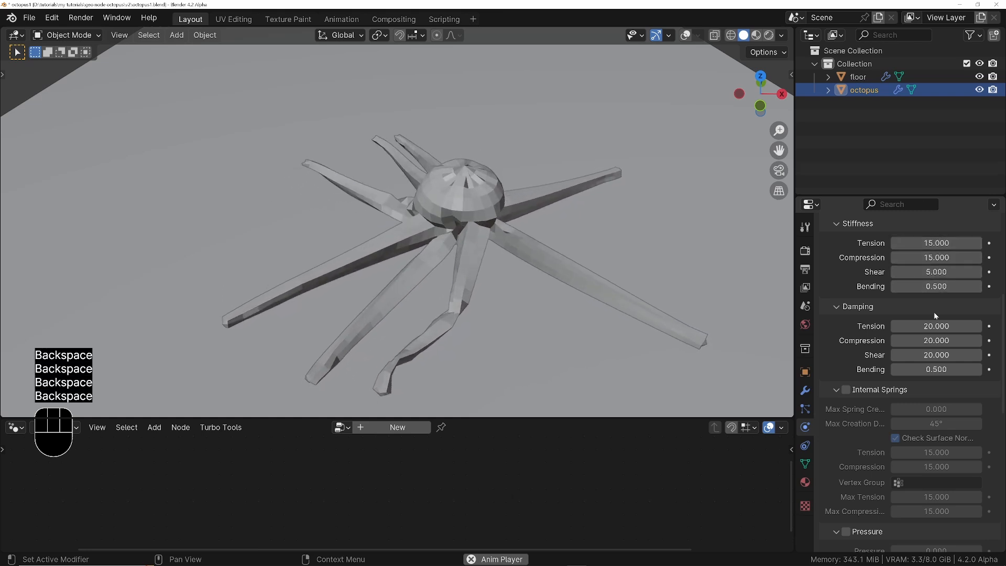
key(BackSpace)
key(BackSpace)
key(BackSpace)
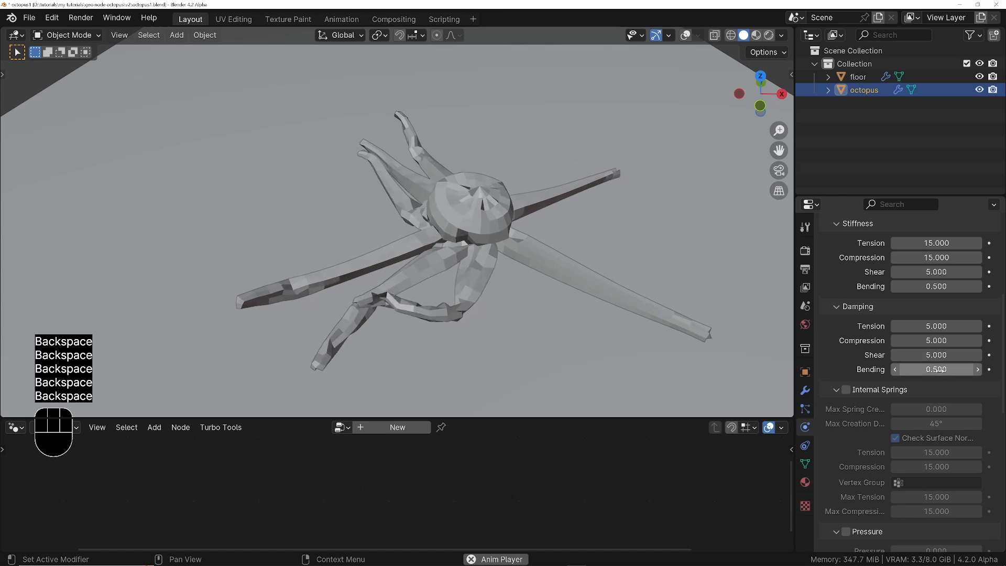
Step: Set the octopus cloth's tension, compression and shear stiffness to 1
middle_drag(842, 395, 817, 352)
middle_drag(465, 229, 414, 213)
middle_drag(482, 199, 453, 165)
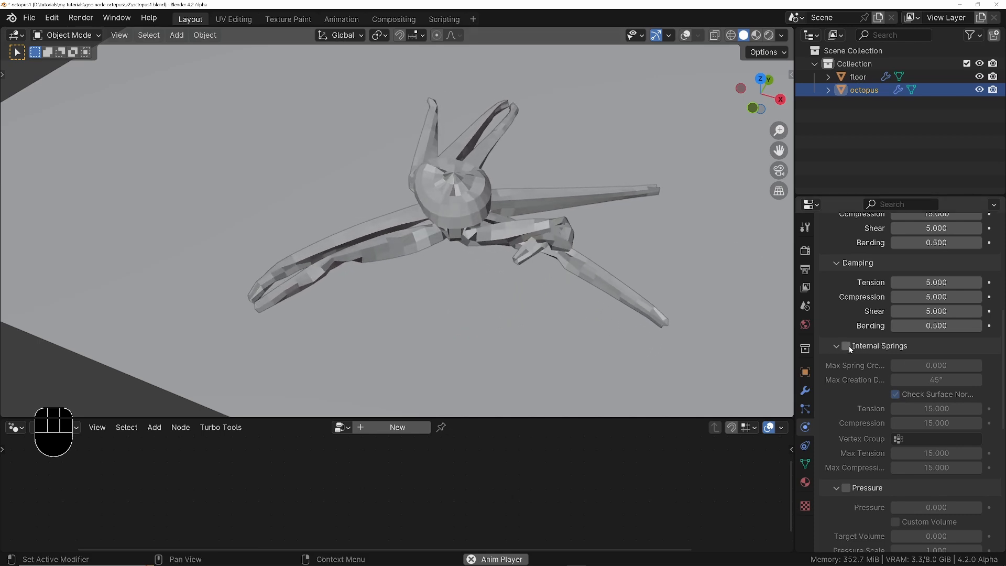
scroll(844, 285, up, 3)
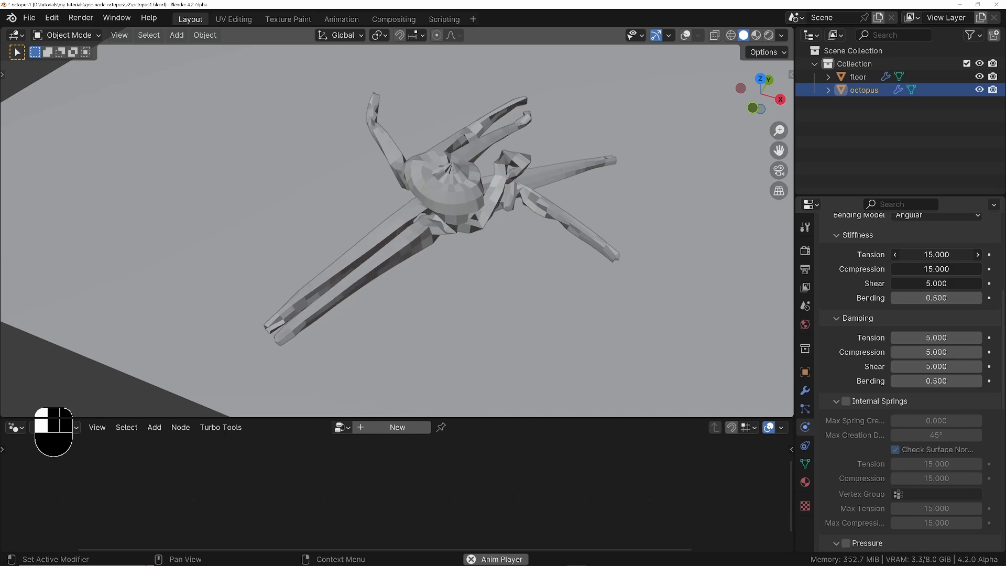
drag(936, 255, 937, 283)
text(1)
key(Return)
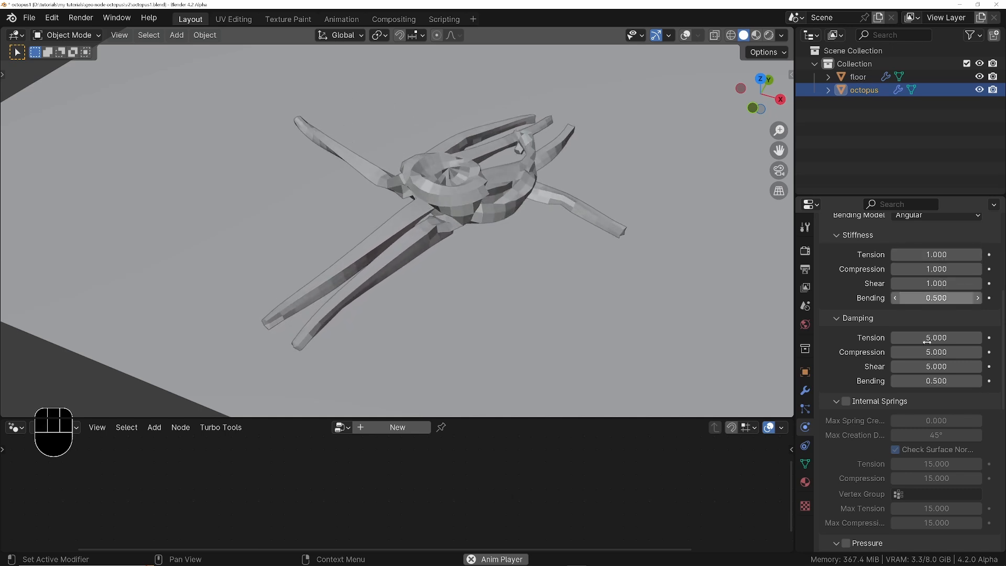
Step: Set all four damping values of the octopus cloth to 0 and enable its internal springs
text(0)
key(Return)
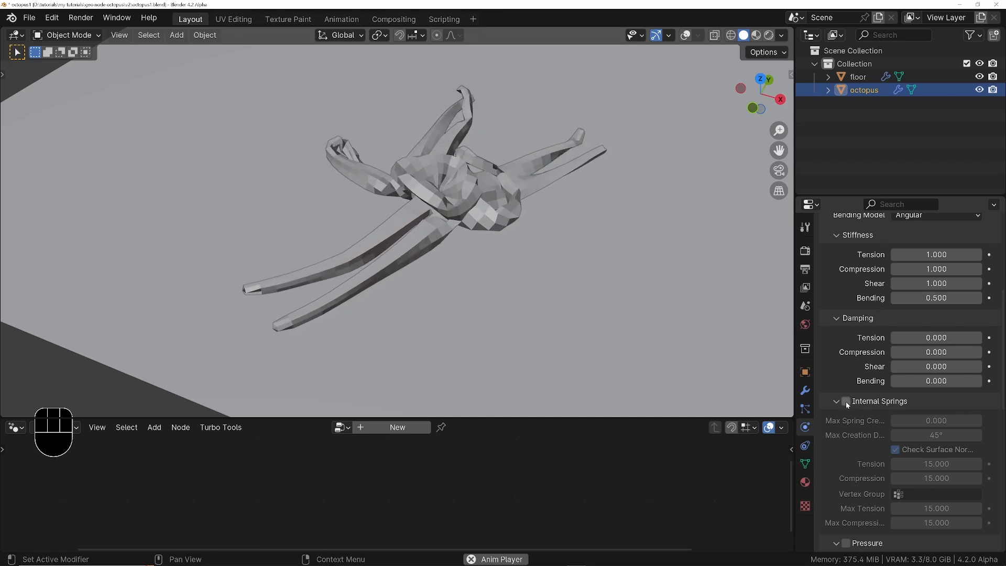
scroll(845, 432, down, 5)
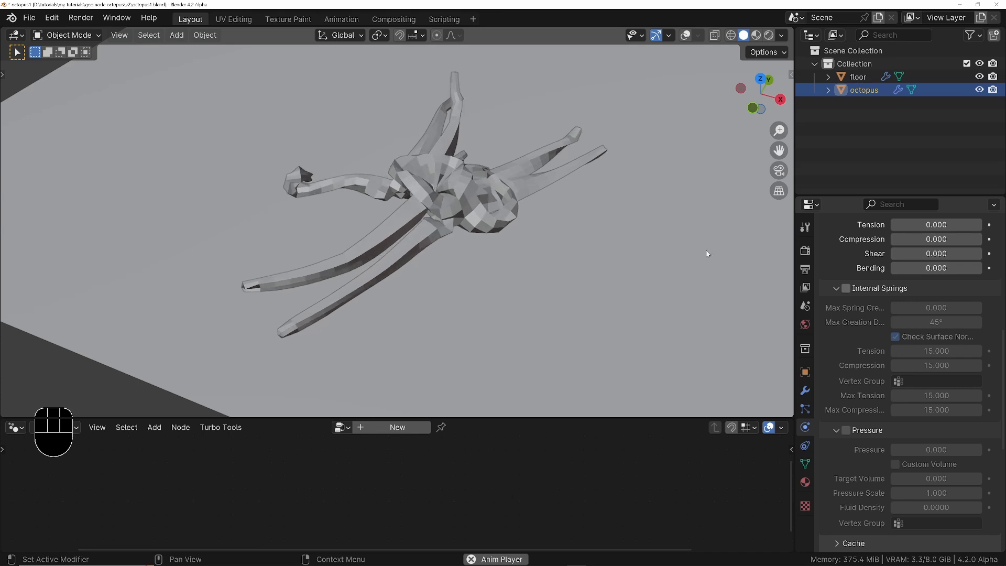
click(846, 288)
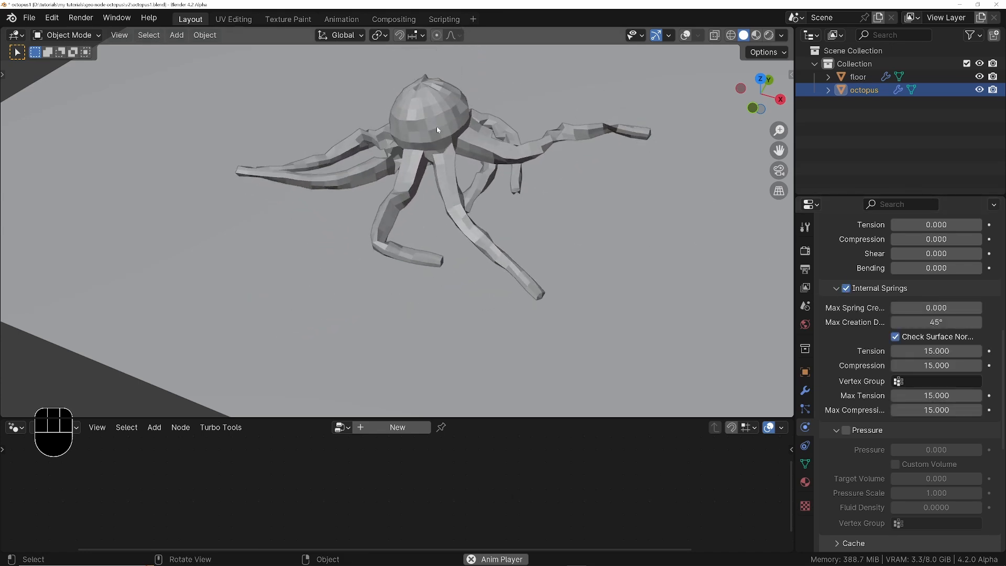
Step: Check the octopus's motion with internal springs from several sides, and set all four cloth damping values to 1
middle_drag(437, 130, 655, 199)
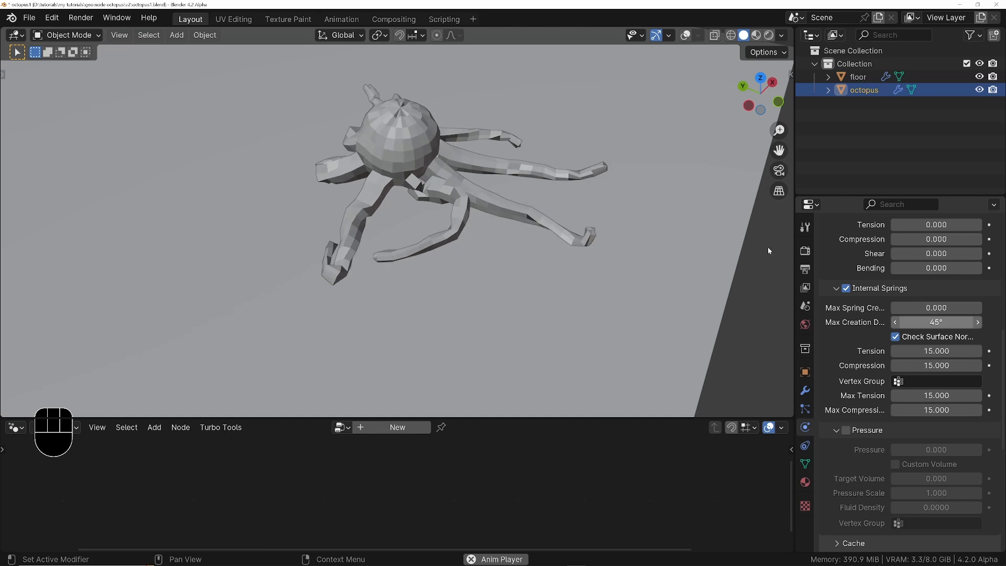
ctrl+middle_drag(418, 158, 426, 134)
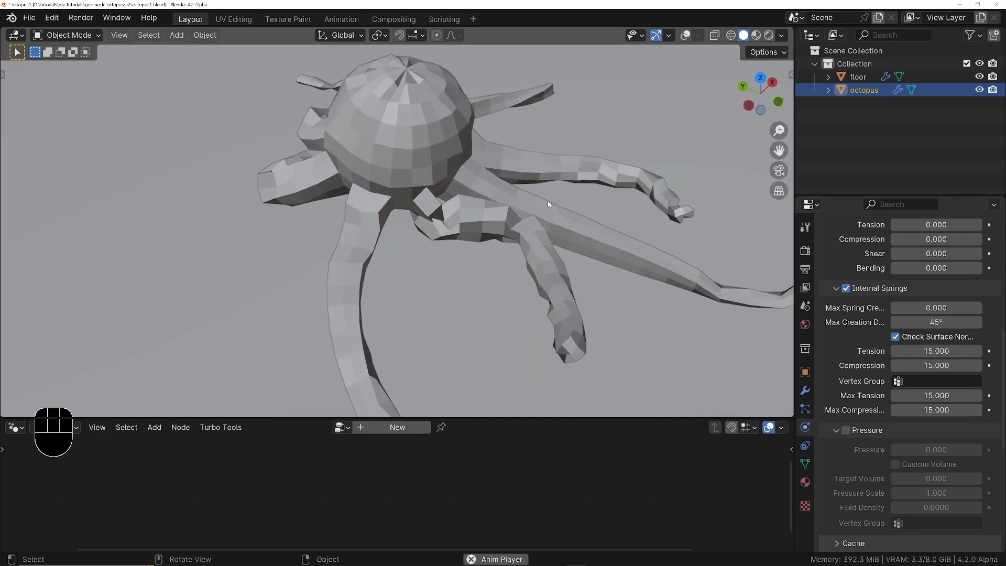
middle_drag(549, 204, 461, 143)
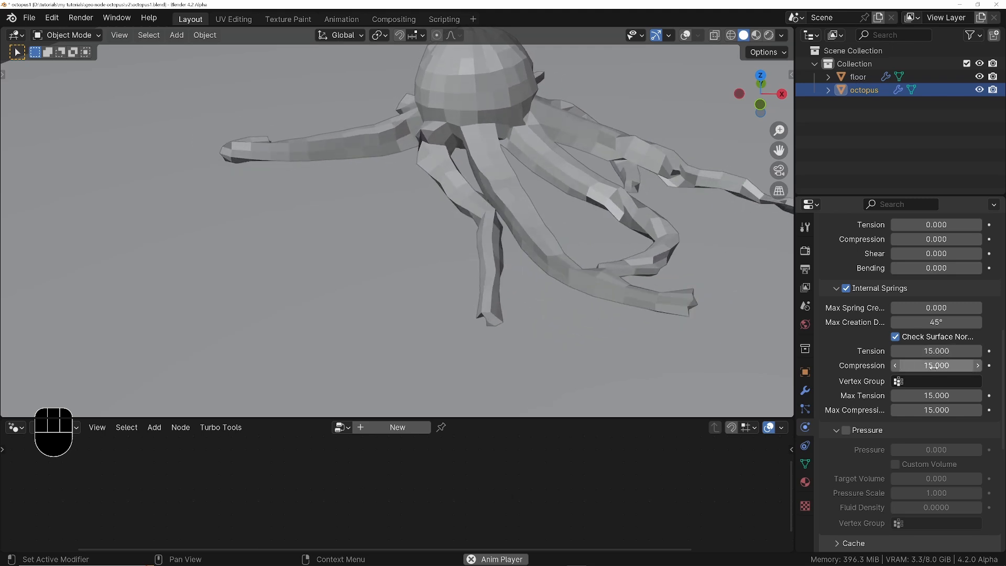
mouse_move(880, 300)
middle_down()
mouse_move(880, 315)
mouse_move(877, 303)
middle_up()
middle_drag(510, 143, 560, 143)
scroll(515, 127, down, 5)
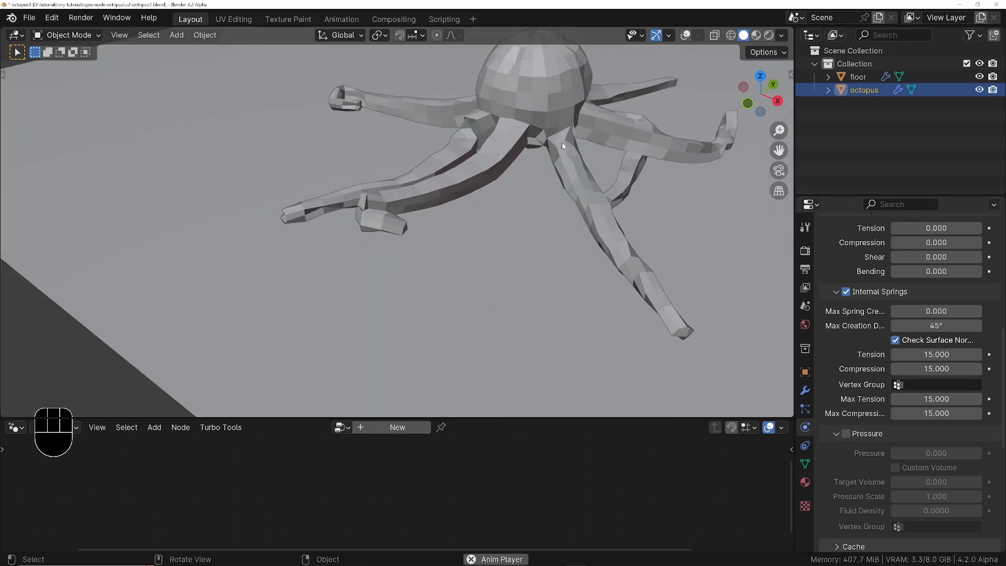
middle_drag(882, 299, 883, 384)
drag(927, 316, 927, 357)
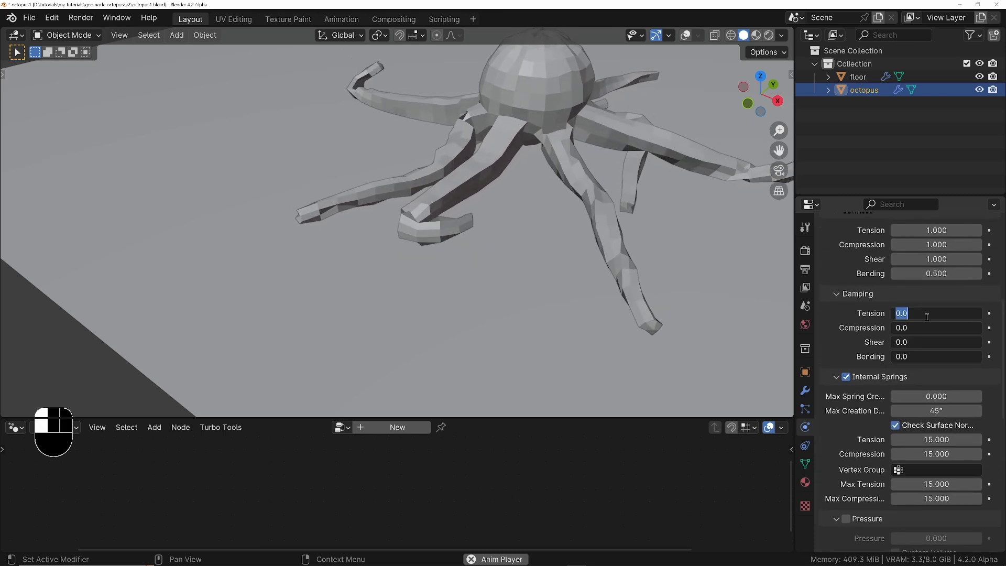
text(1)
key(Return)
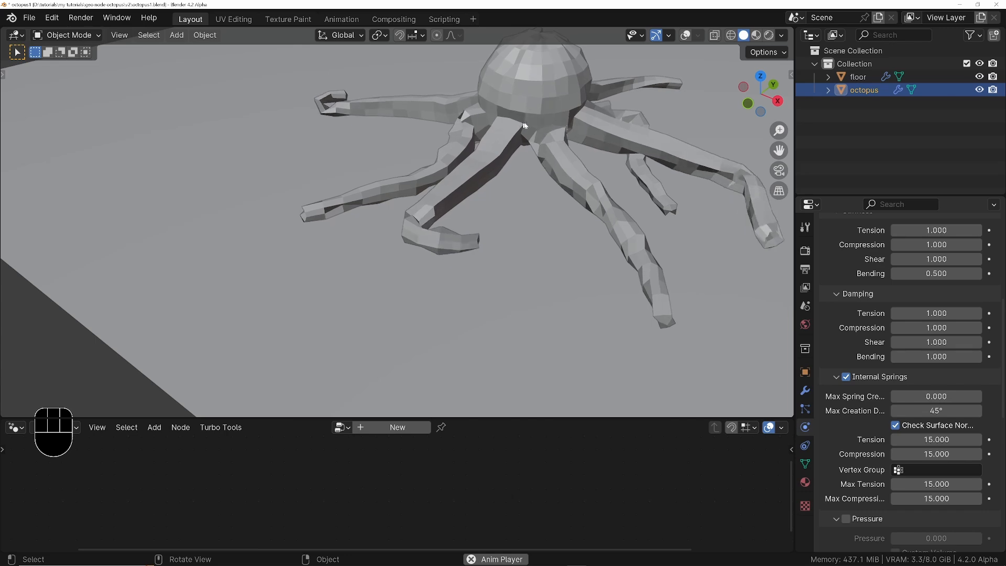
Step: Test the octopus cloth's self-collision distance at 0.001 m and raise it to 0.1 m
middle_drag(524, 126, 773, 296)
scroll(860, 471, down, 15)
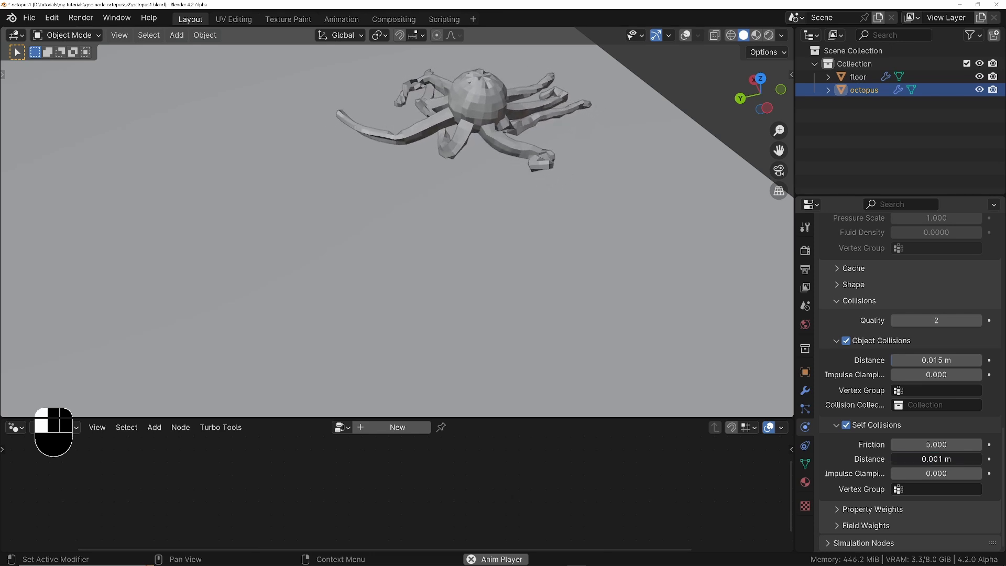
middle_drag(601, 161, 285, 131)
ctrl+middle_drag(438, 204, 513, 132)
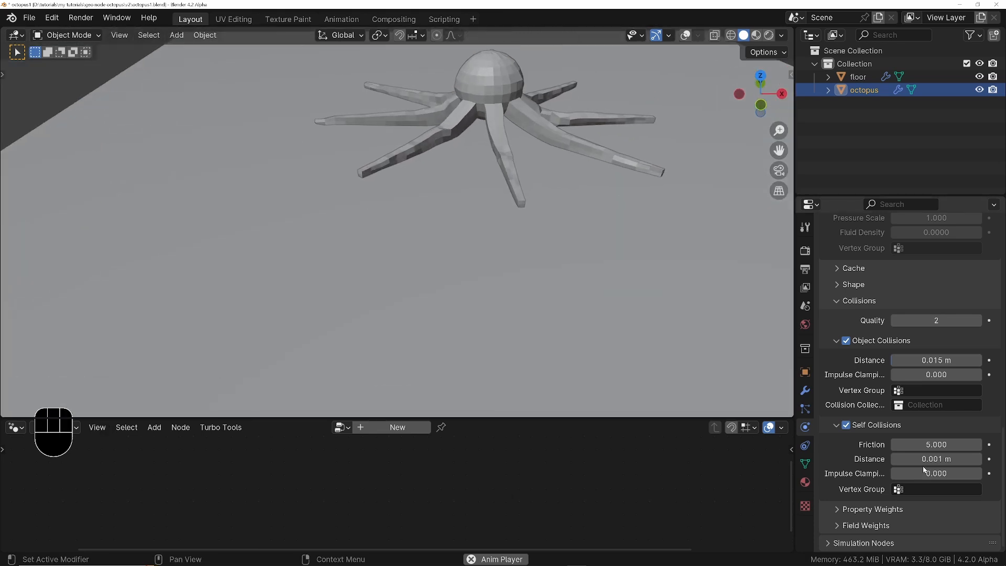
text(0.1)
key(Return)
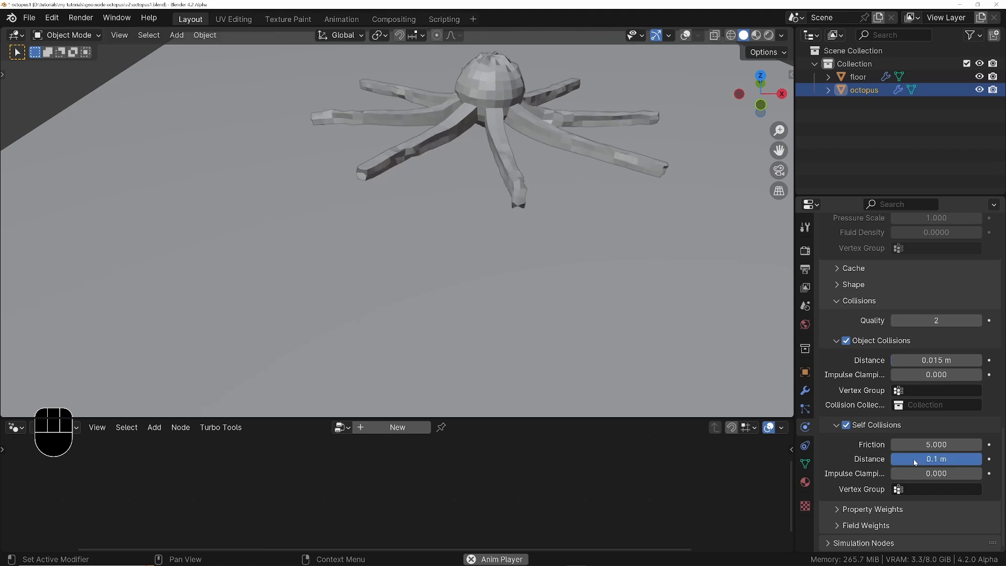
Step: Lower the octopus cloth's self-collision distance to 0.06 m
scroll(513, 150, down, 2)
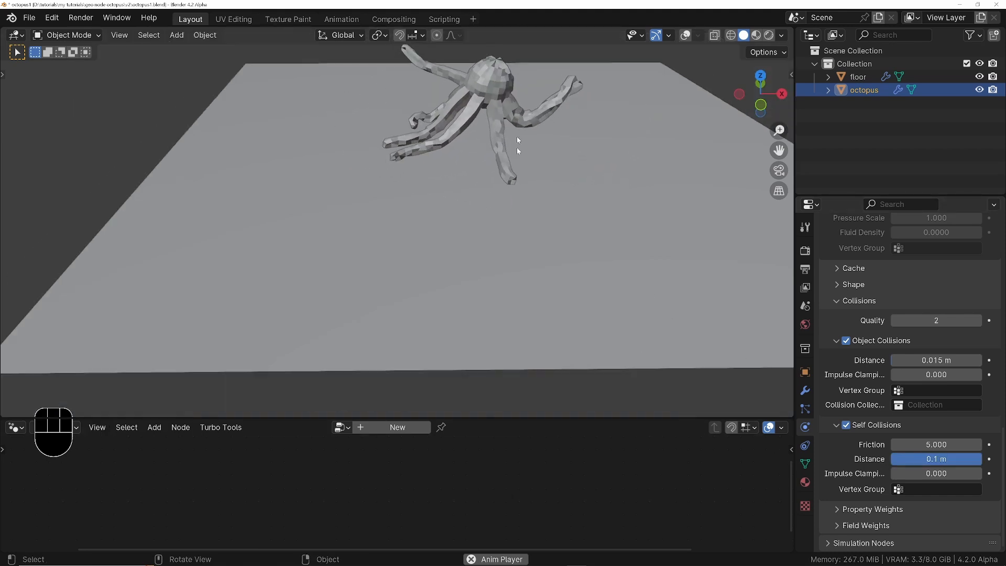
middle_drag(518, 147, 562, 123)
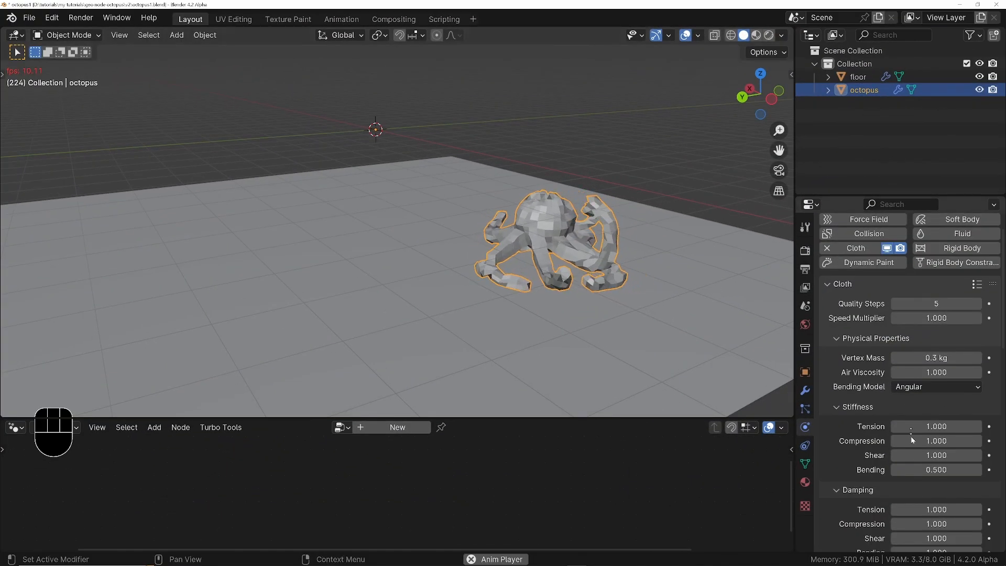
scroll(911, 436, down, 12)
scroll(915, 461, down, 10)
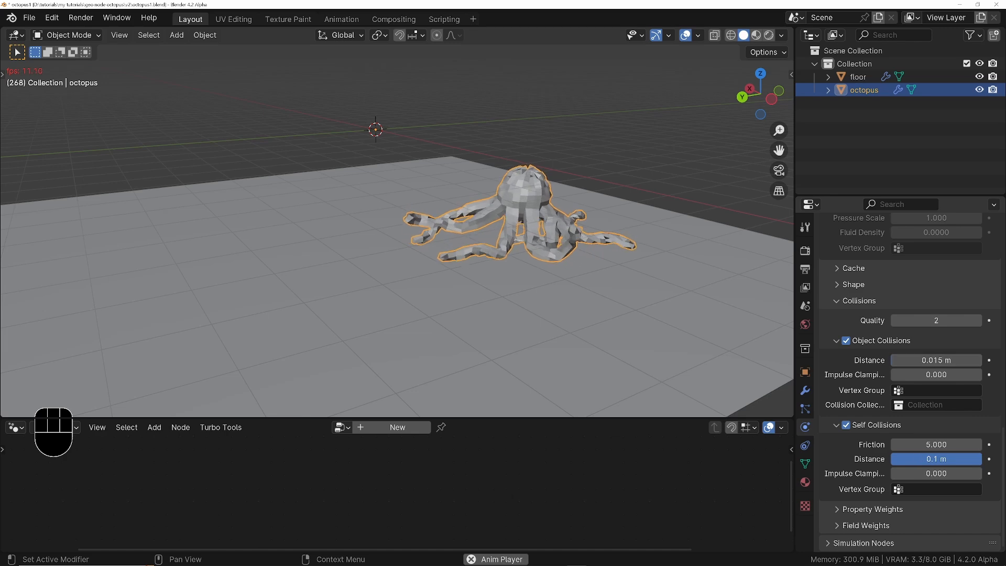
click(919, 458)
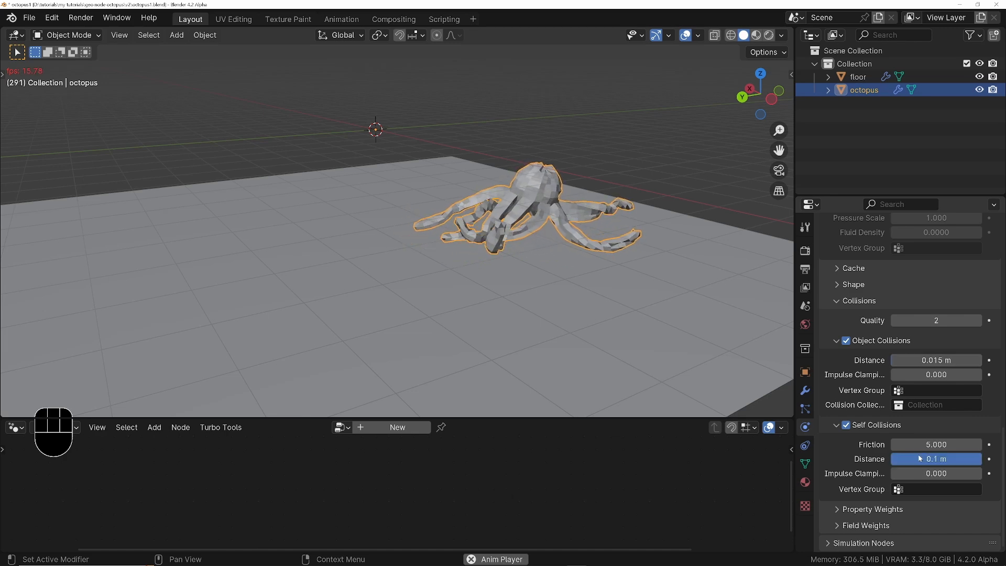
text(6)
key(KP_Enter)
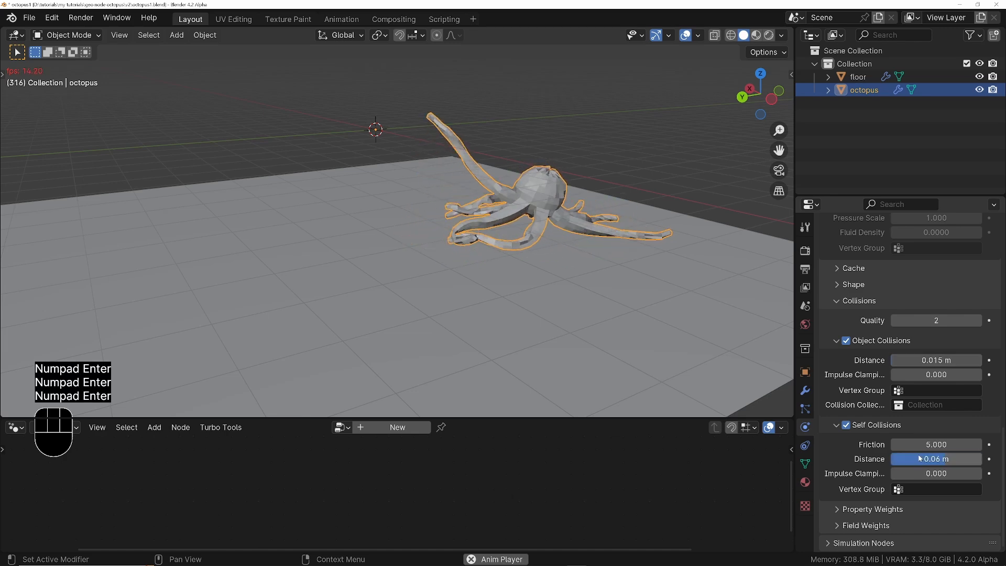
Step: Inspect the moving octopus up close and set its self-collision distance to 0.07 m
middle_drag(556, 231, 433, 236)
ctrl+middle_drag(545, 236, 537, 207)
click(927, 459)
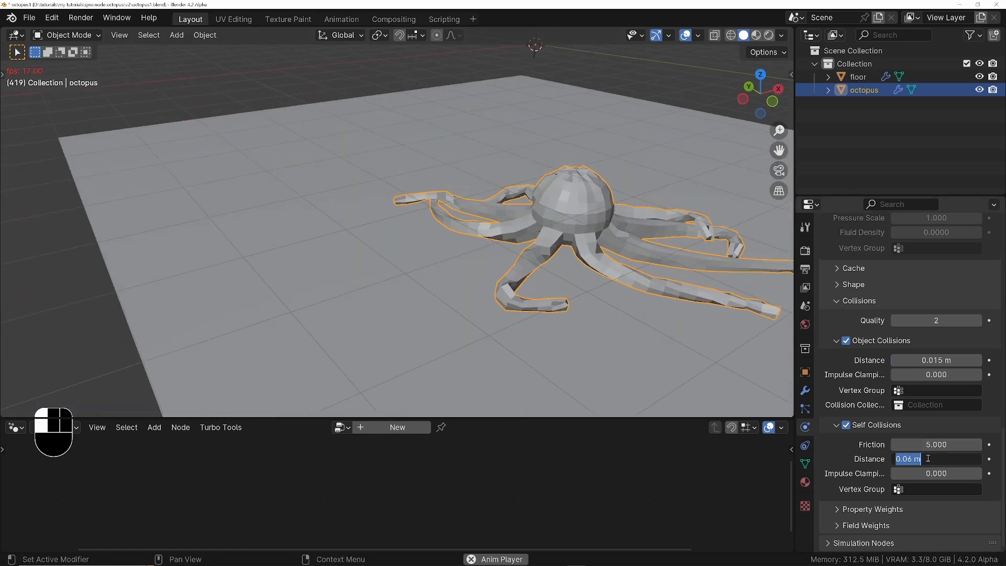
text(0.07)
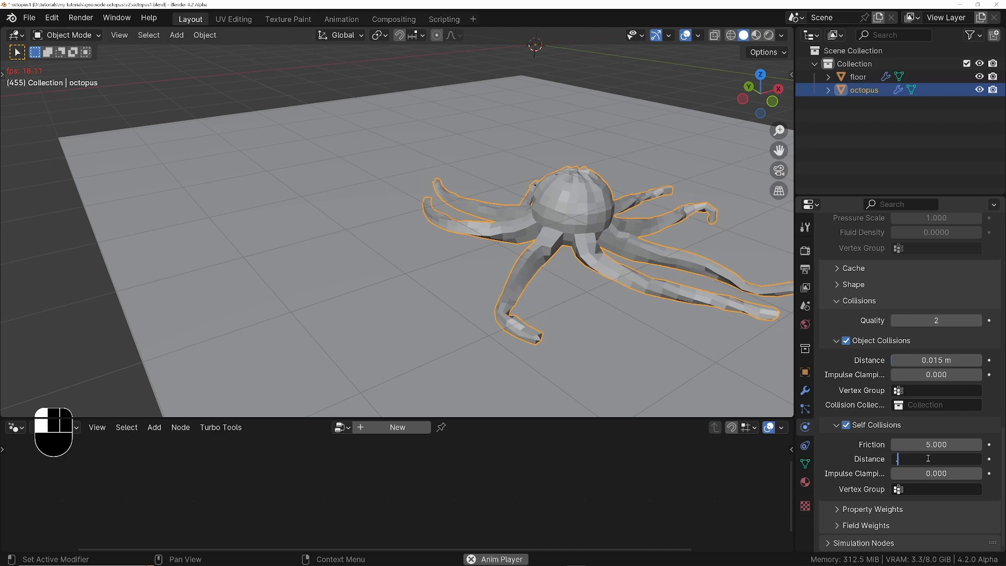
key(Return)
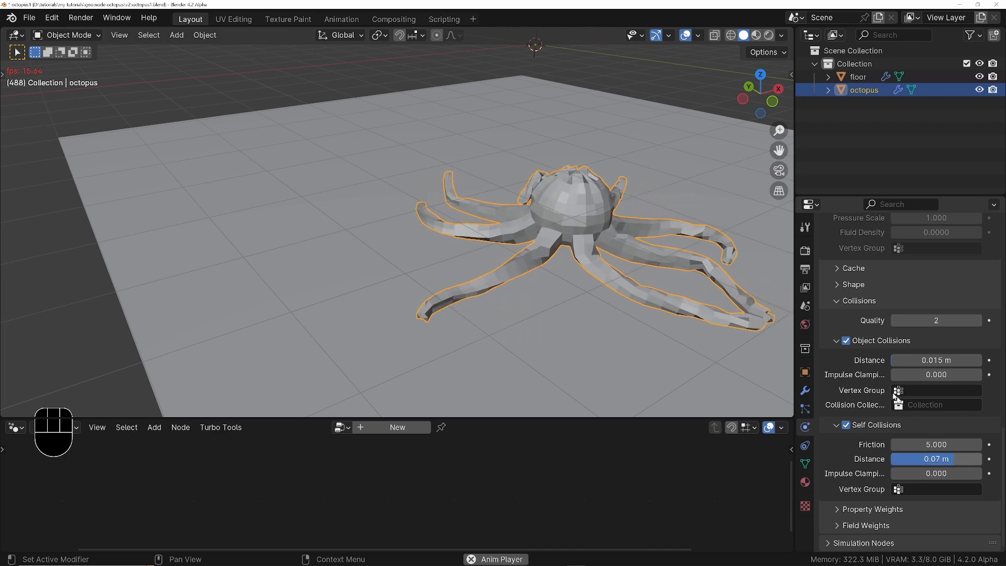
Step: Set the shear and bending damping of the octopus cloth to 0
scroll(864, 288, up, 20)
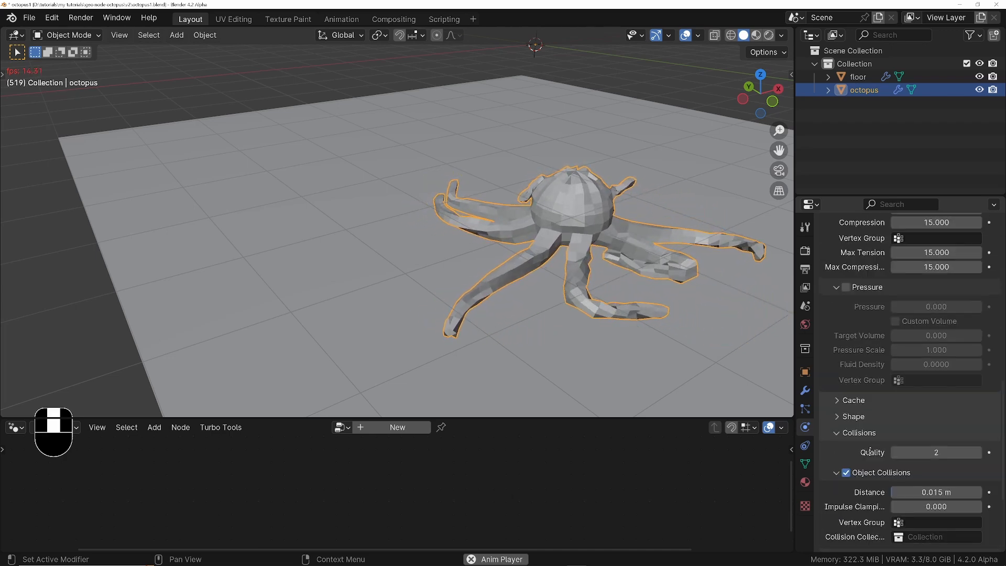
scroll(873, 422, up, 3)
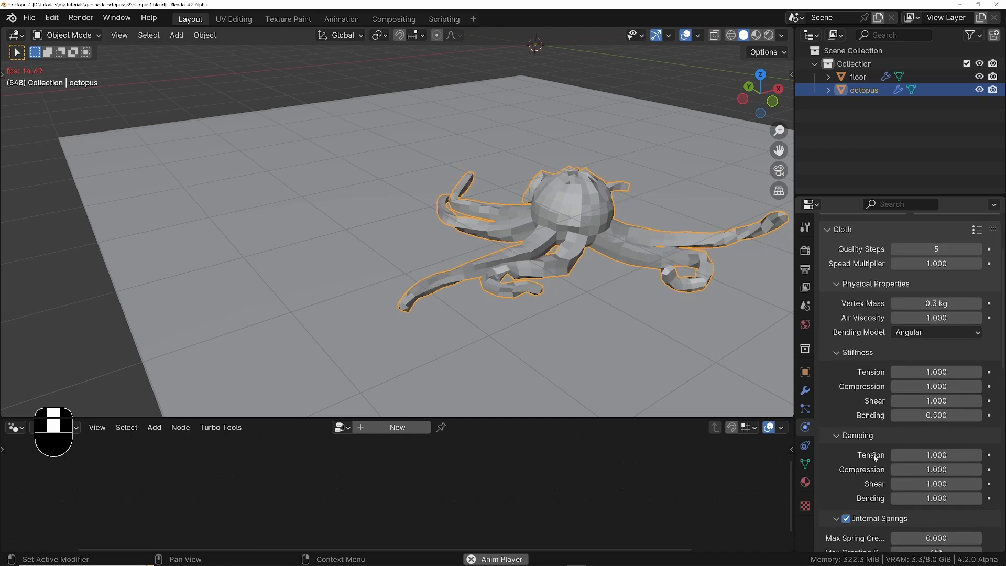
scroll(883, 455, down, 3)
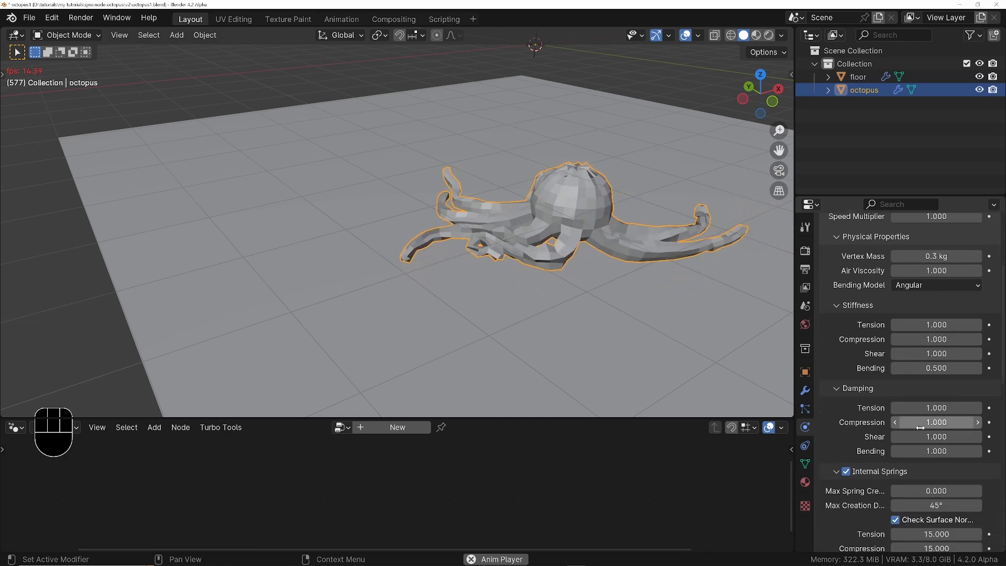
click(925, 451)
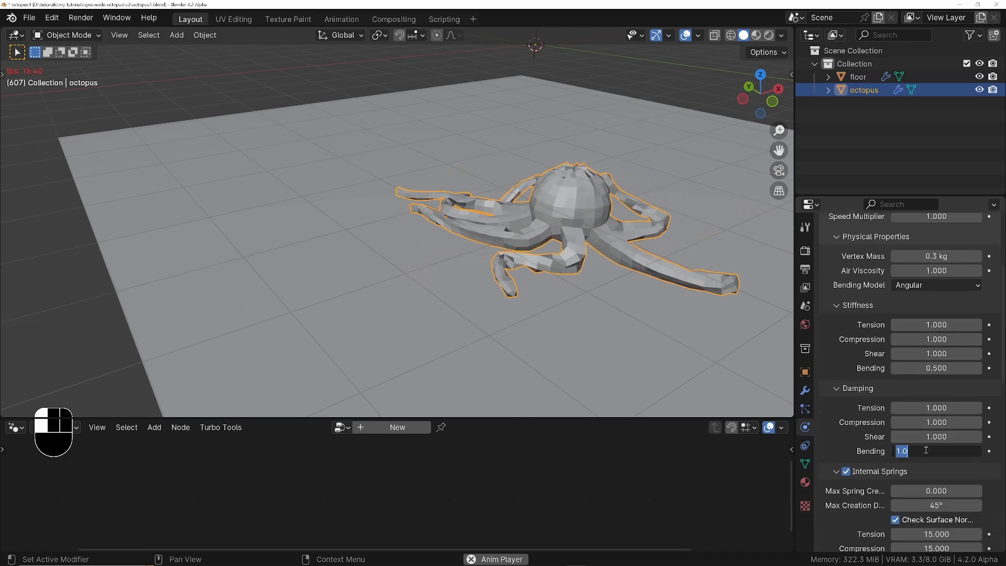
text(0)
click(924, 436)
text(00)
key(Return)
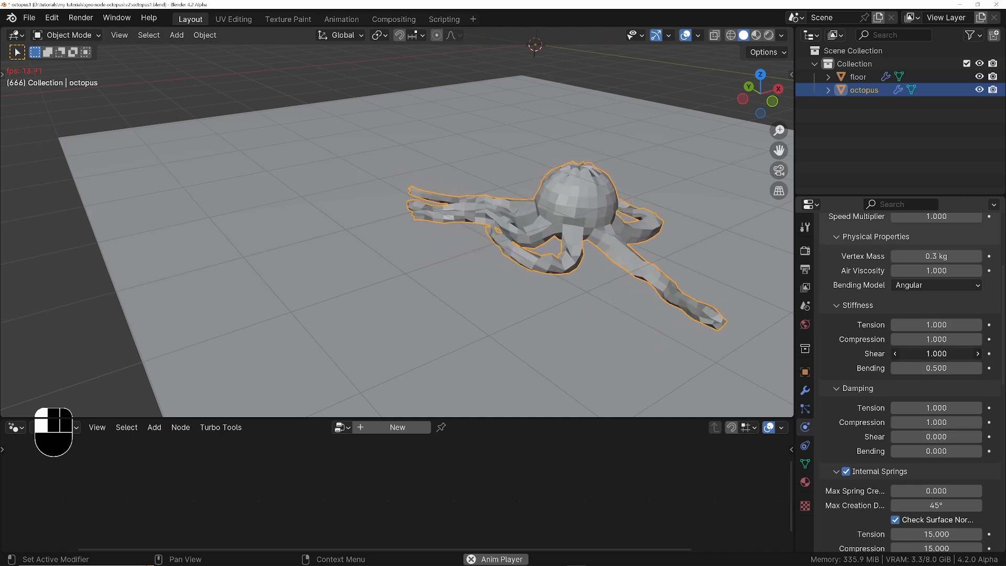
Step: Set the shear and bending stiffness of the octopus cloth to 0
drag(928, 354, 928, 368)
text(0)
key(Return)
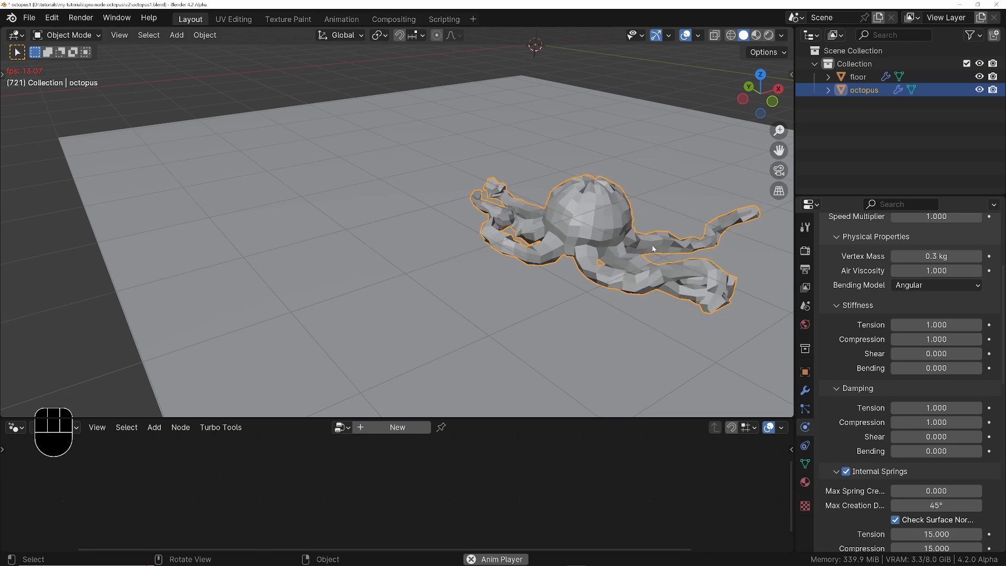
Step: Replay the simulation from the first frame and examine how the softer octopus moves across the floor
middle_drag(652, 244, 710, 241)
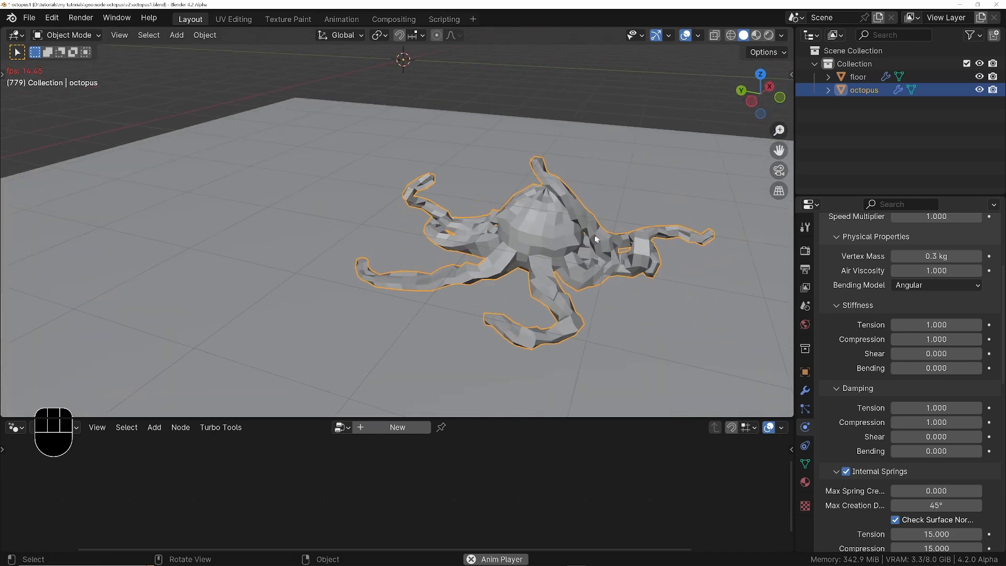
key(space)
key(shift+Left)
ctrl+middle_drag(587, 237, 462, 208)
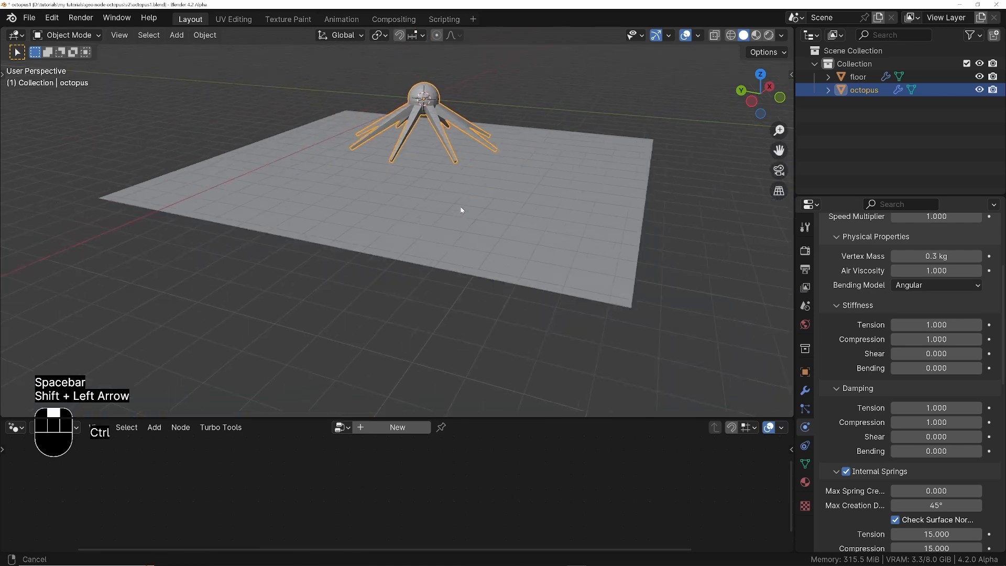
shift+middle_drag(453, 160, 494, 210)
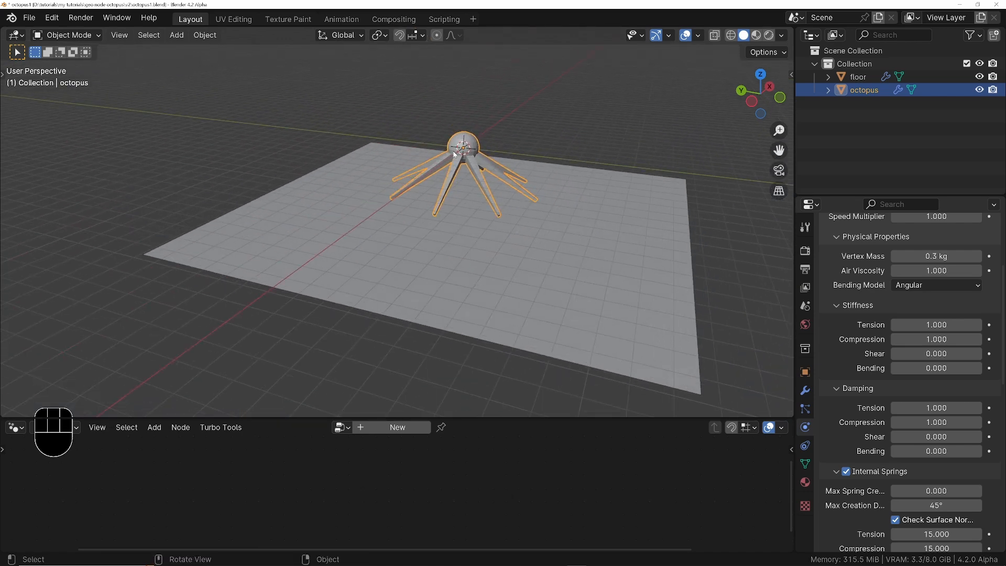
key(space)
mouse_move(454, 154)
middle_down()
mouse_move(459, 174)
mouse_move(470, 159)
middle_up()
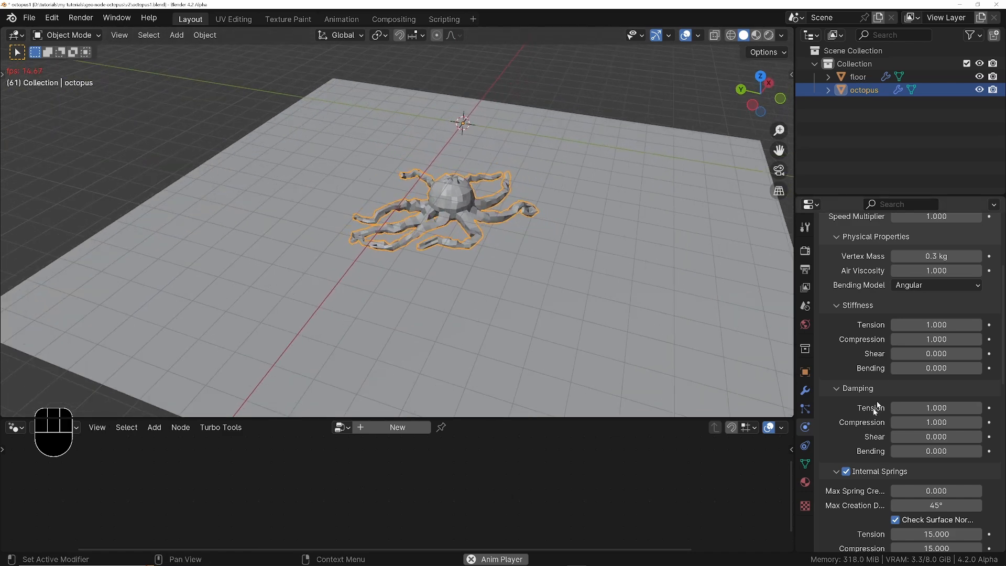
scroll(876, 409, down, 18)
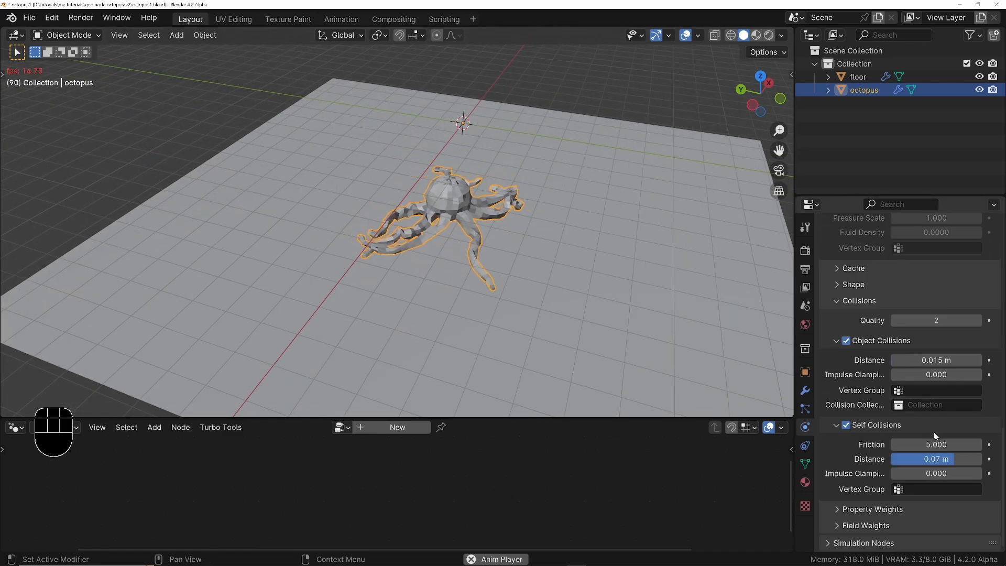
key(space)
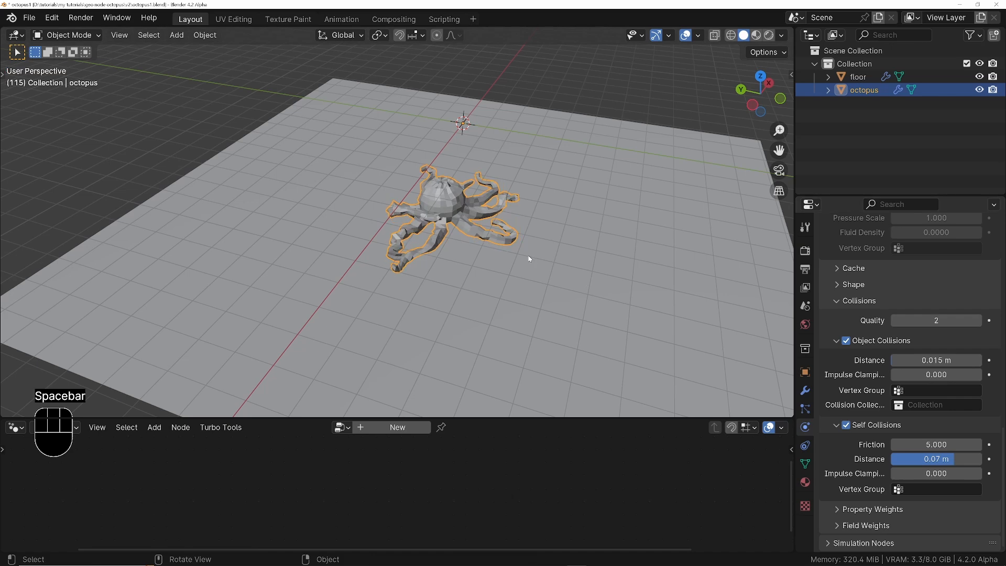
Step: At the first frame, enlarge the octopus to more than twice its size and raise it above the floor
key(shift+Left)
scroll(519, 269, down, 4)
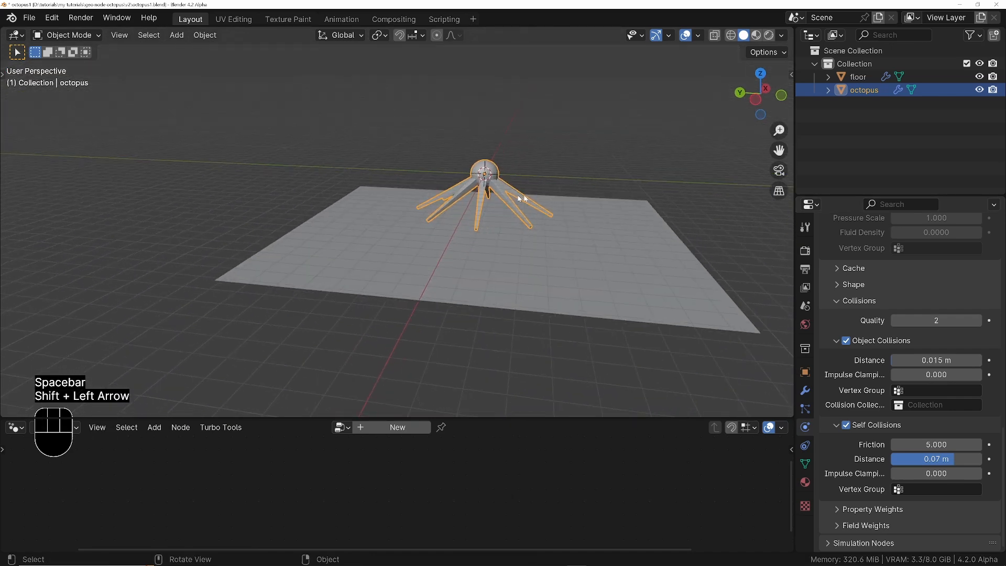
key(s)
click(749, 336)
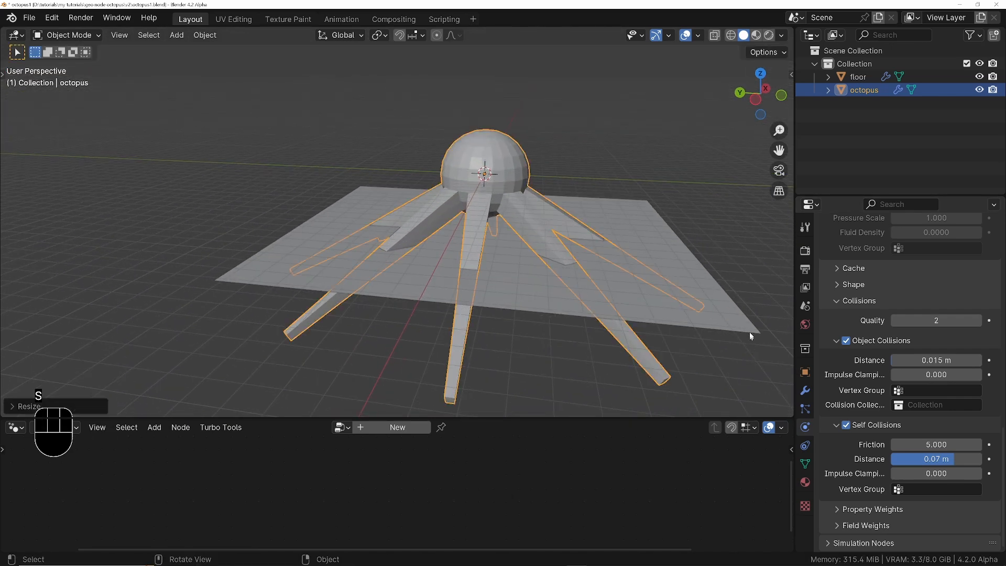
key(g)
click(613, 223)
middle_drag(613, 223, 543, 238)
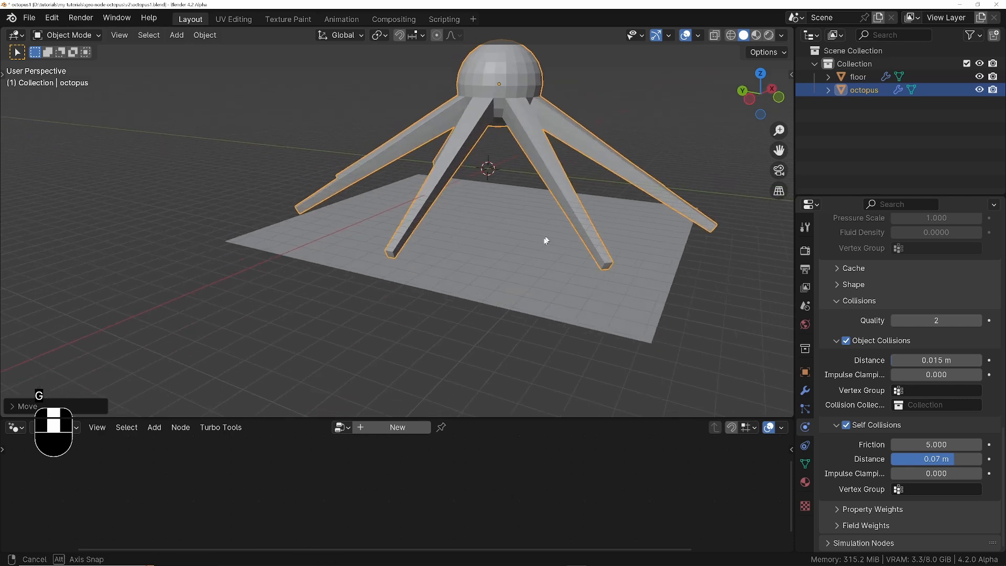
middle_drag(662, 215, 558, 236)
key(s)
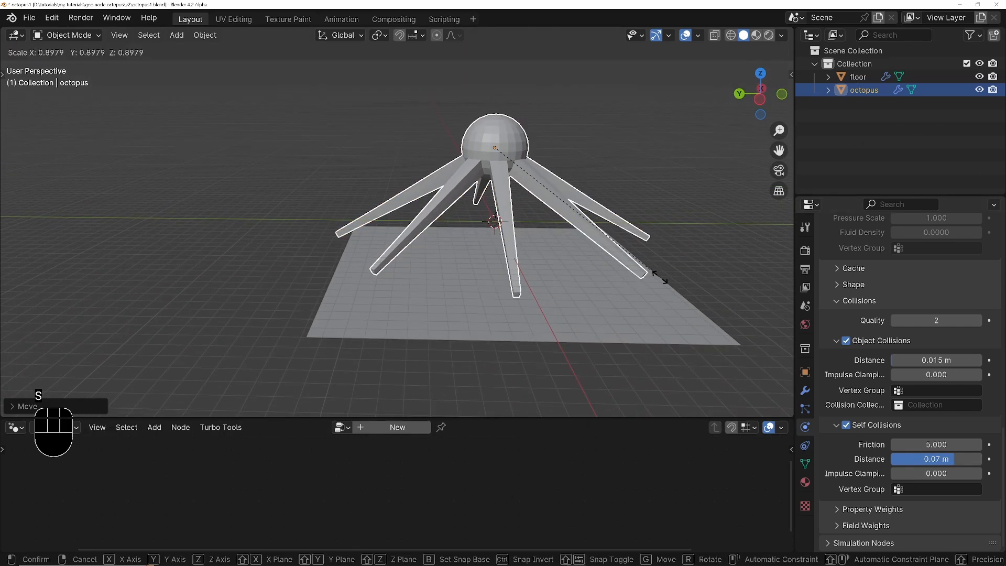
click(641, 265)
middle_drag(641, 265, 548, 263)
Step: Play the enlarged octopus's simulation, inspect its legs up close, and raise the self-collision distance to 0.1 m
key(space)
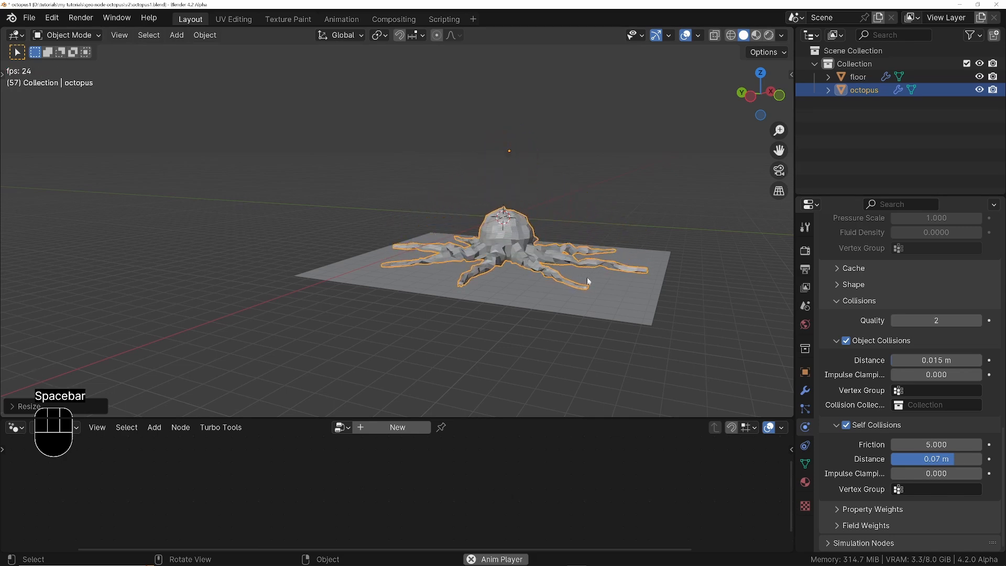
scroll(614, 257, up, 3)
middle_drag(614, 256, 575, 284)
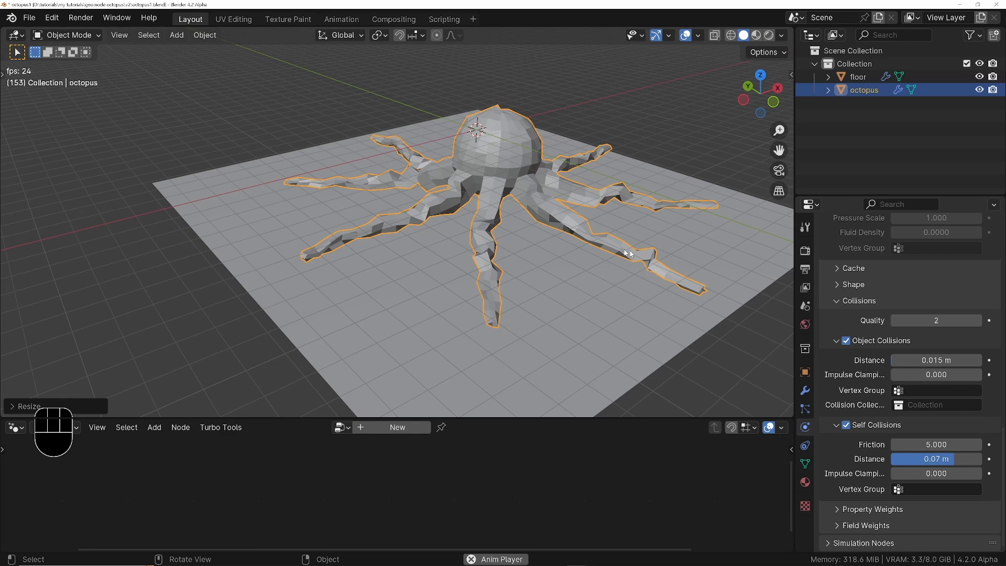
scroll(608, 244, up, 4)
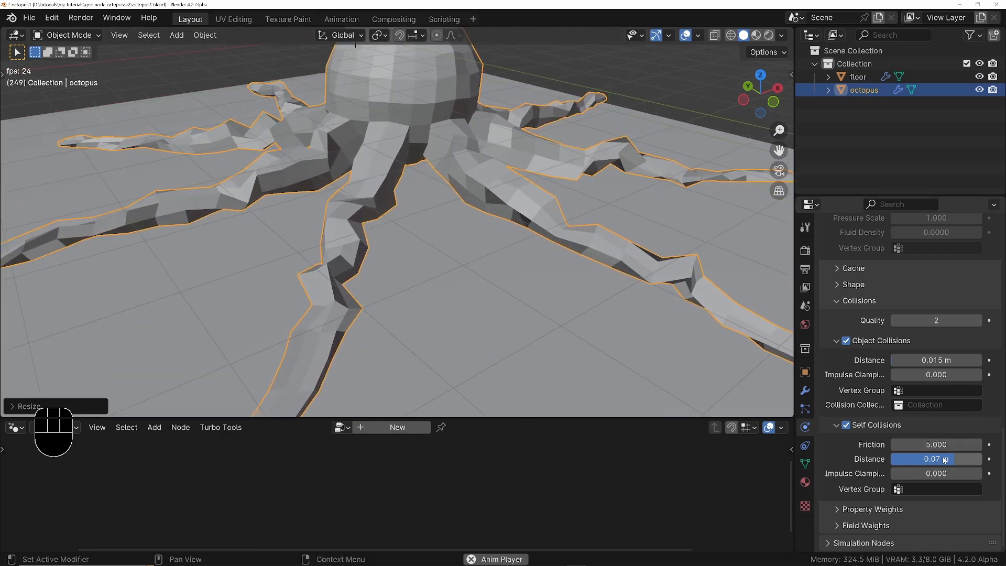
ctrl+middle_drag(533, 173, 540, 212)
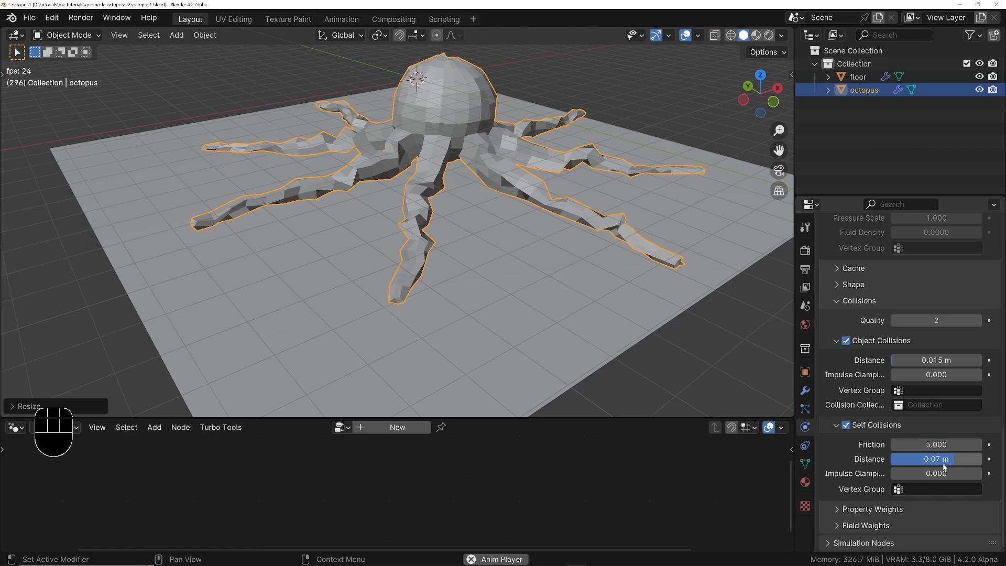
drag(976, 459, 982, 459)
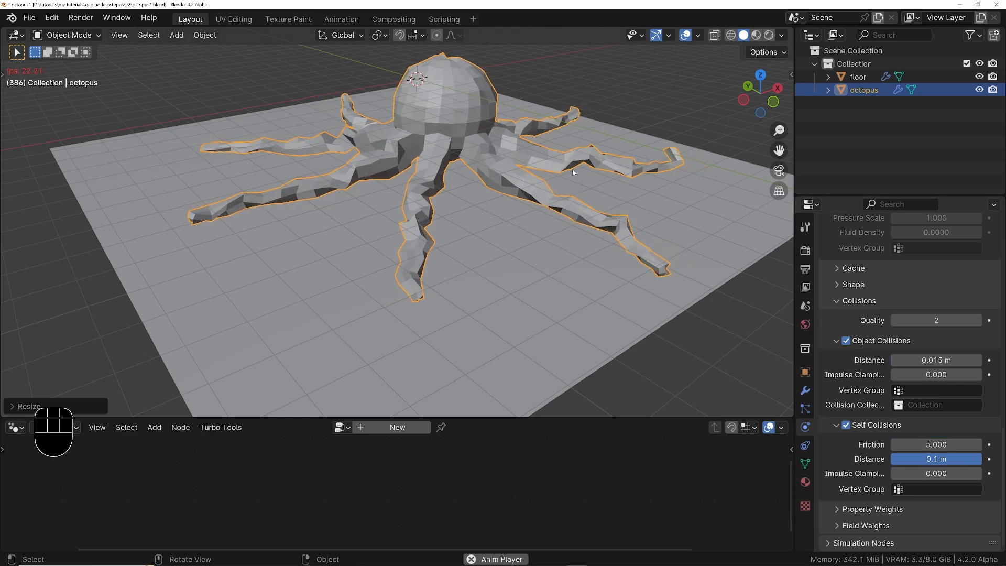
key(space)
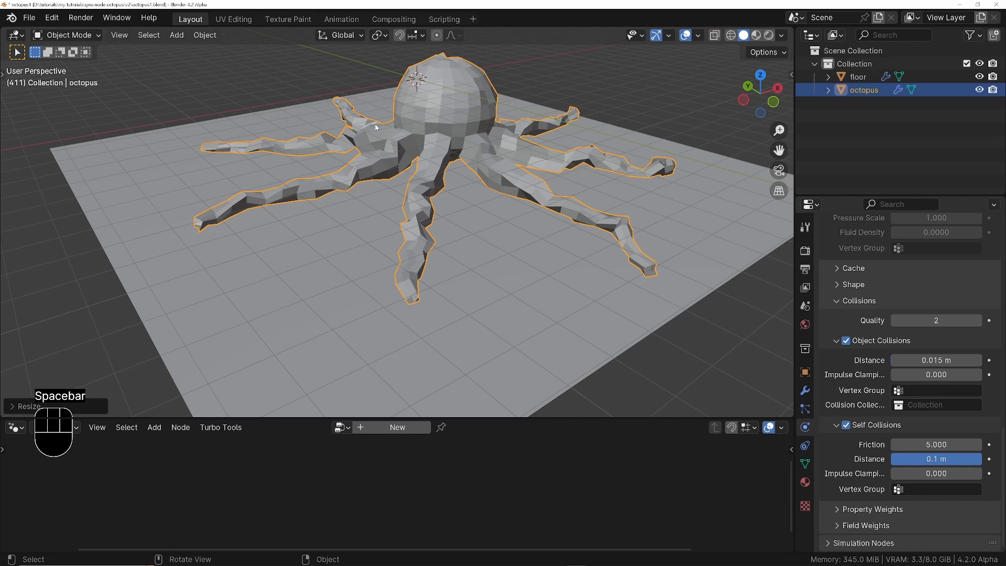
Step: Return to the first frame, scale the octopus down to about 0.925, and lower it close to the floor
key(shift+Left)
ctrl+middle_drag(377, 129, 492, 189)
mouse_move(491, 190)
shift+middle_down()
mouse_move(479, 190)
mouse_move(498, 195)
shift+middle_up()
key(s)
click(511, 167)
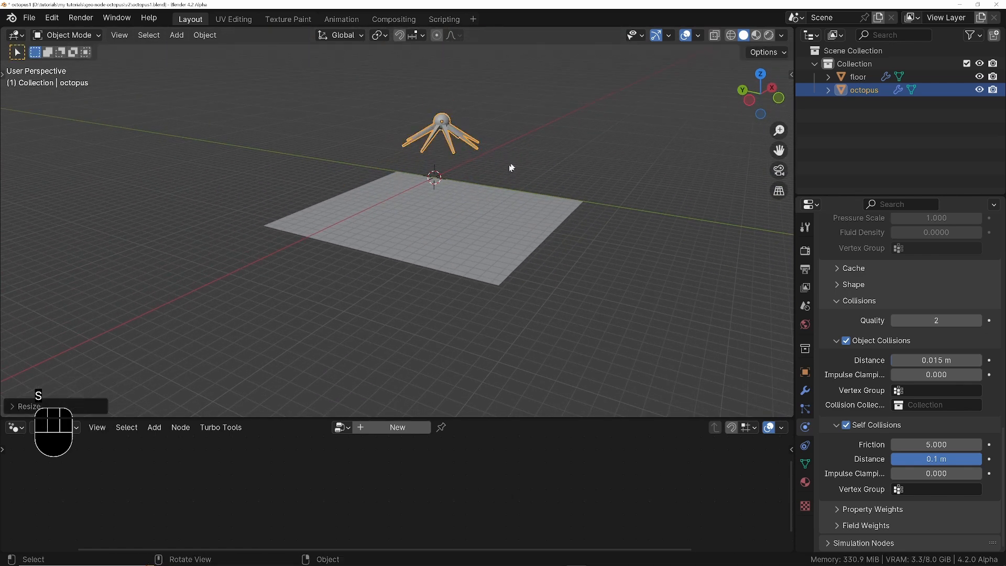
key(g)
click(506, 229)
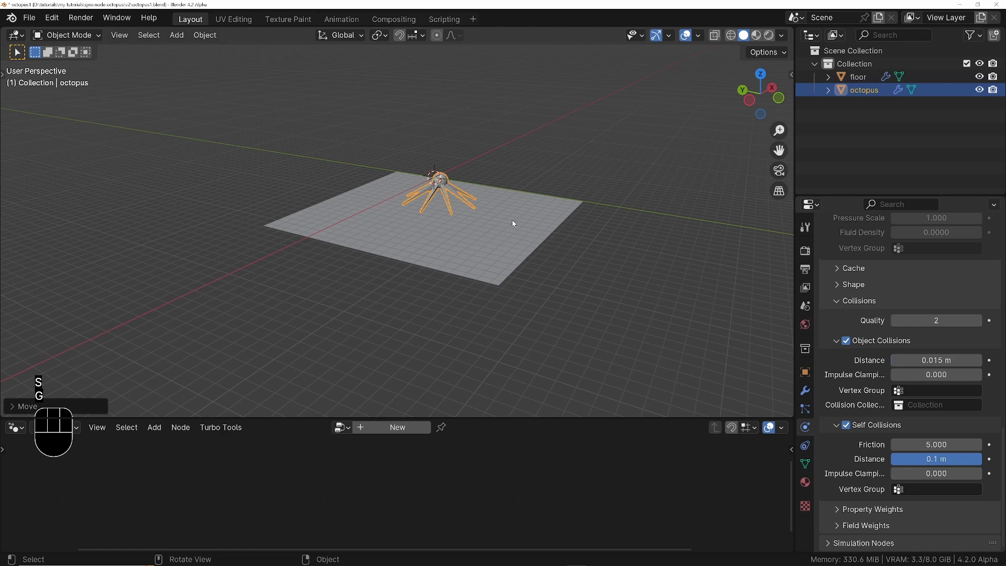
Step: Show the octopus's transform values, scale it down to about 0.477, and place it just above the floor
key(n)
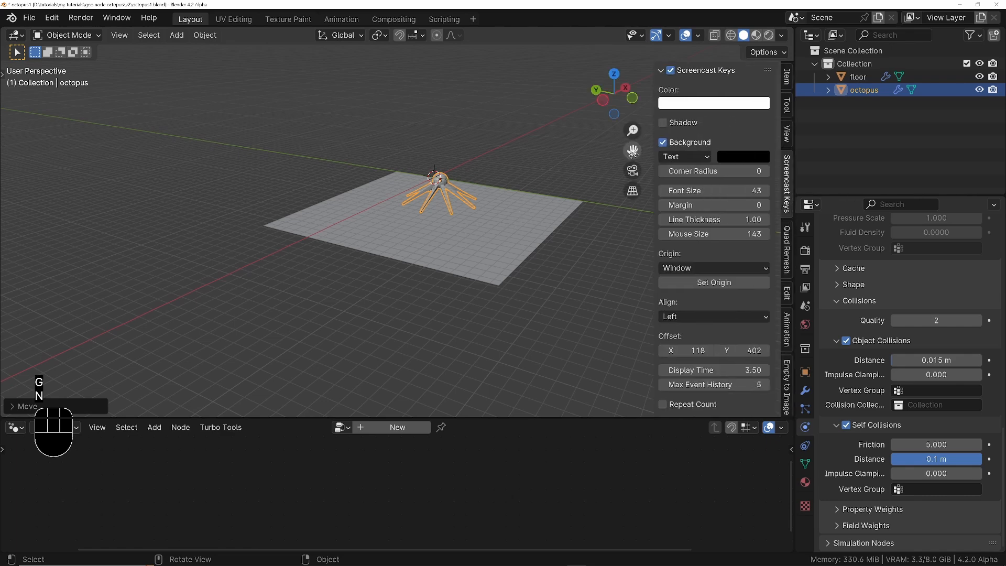
click(788, 76)
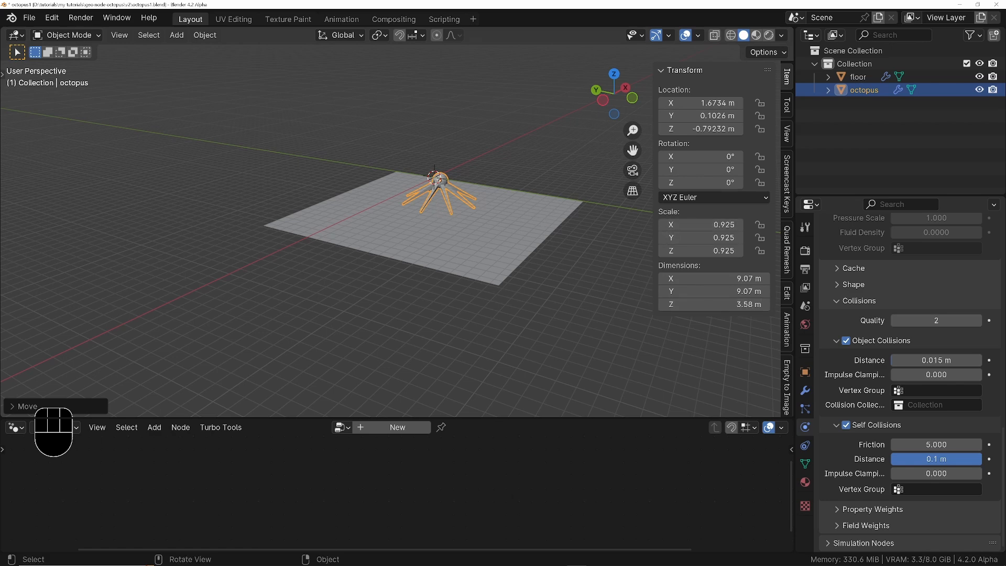
key(s)
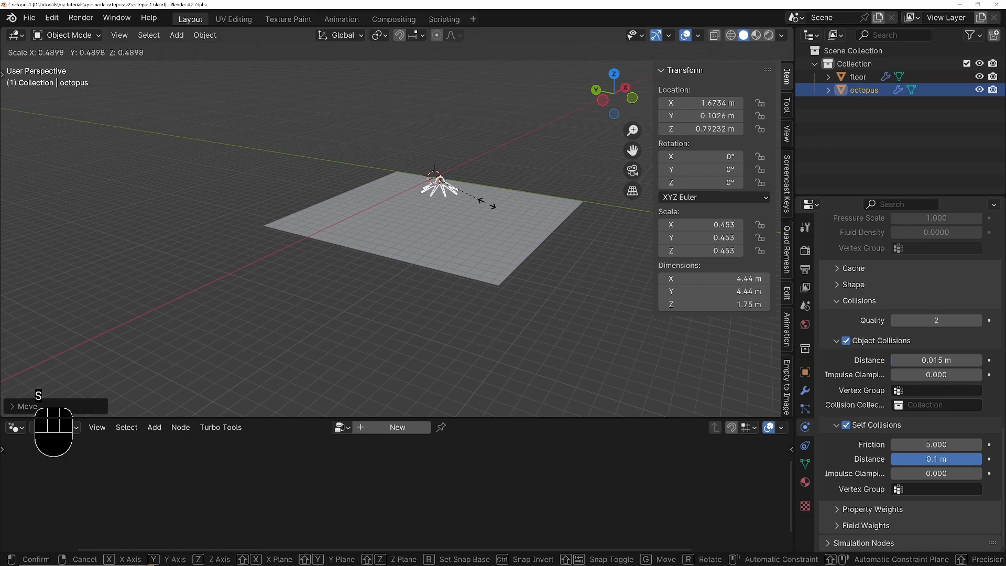
click(488, 205)
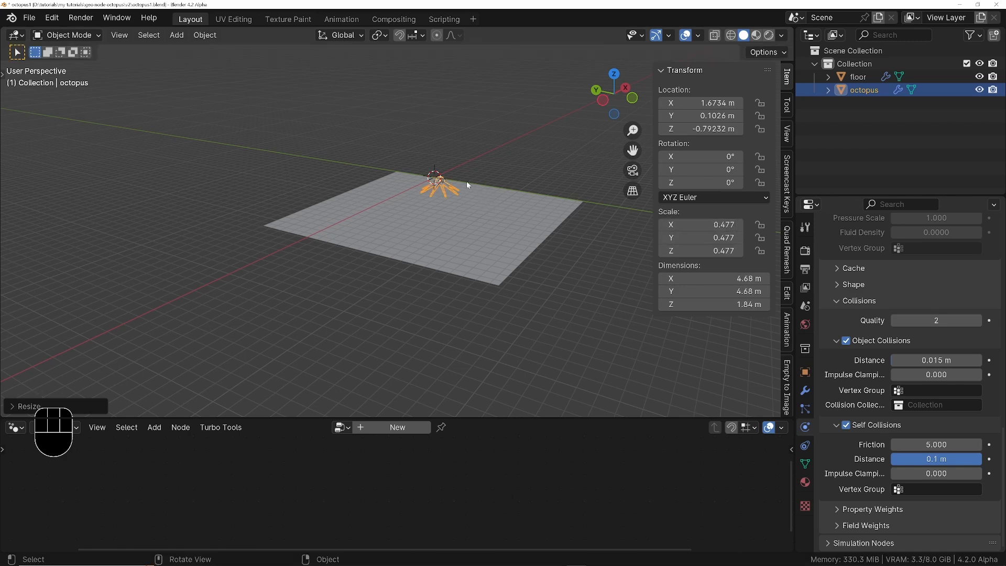
scroll(467, 180, up, 5)
key(g)
click(454, 221)
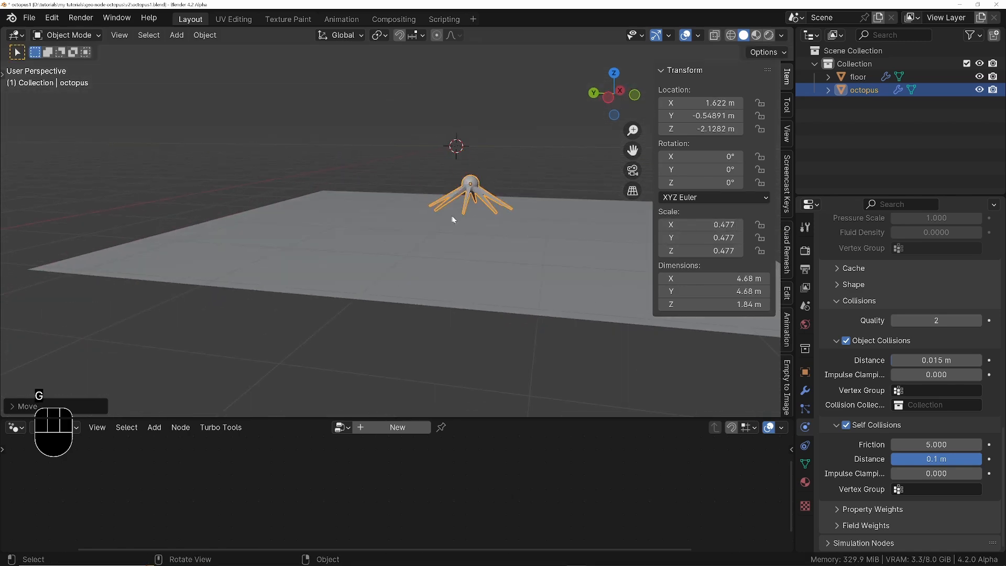
Step: Play the simulation briefly to check the shrunken octopus with the 0.1 m self-collision distance
key(space)
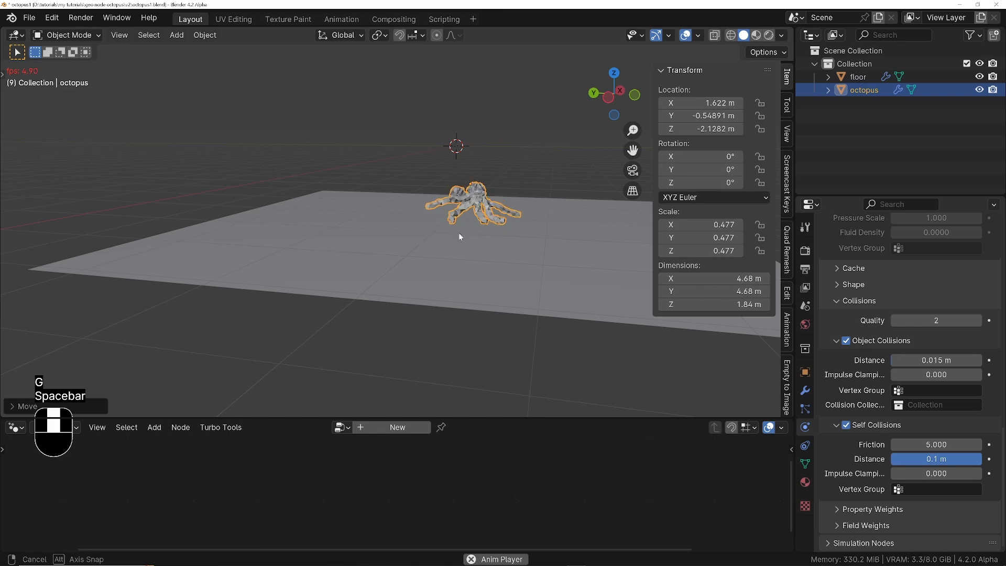
middle_drag(460, 237, 447, 304)
key(space)
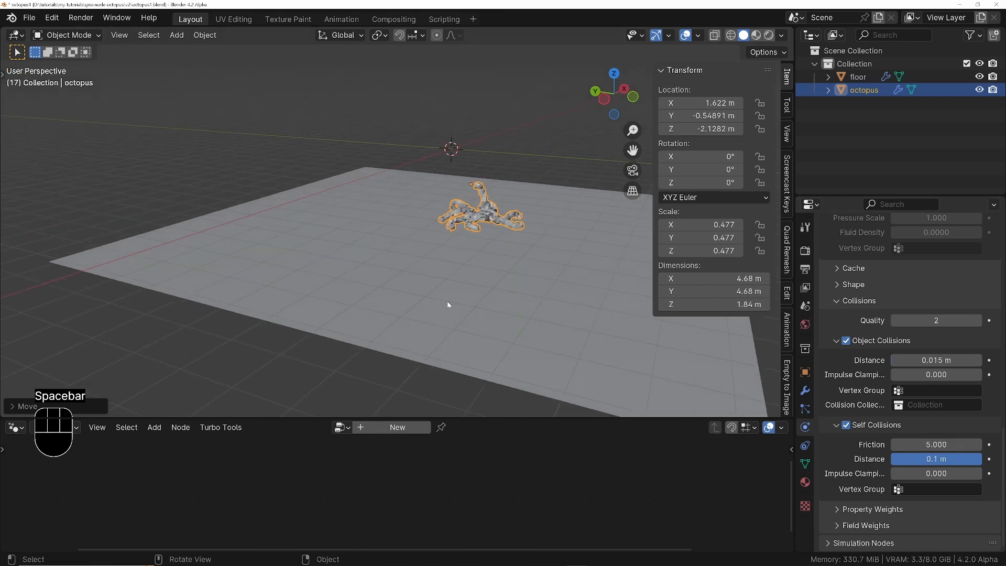
Step: Test the small octopus from the first frame with a self-collision distance of 0.01 m and raise it to 0.0343 m
key(shift+Left)
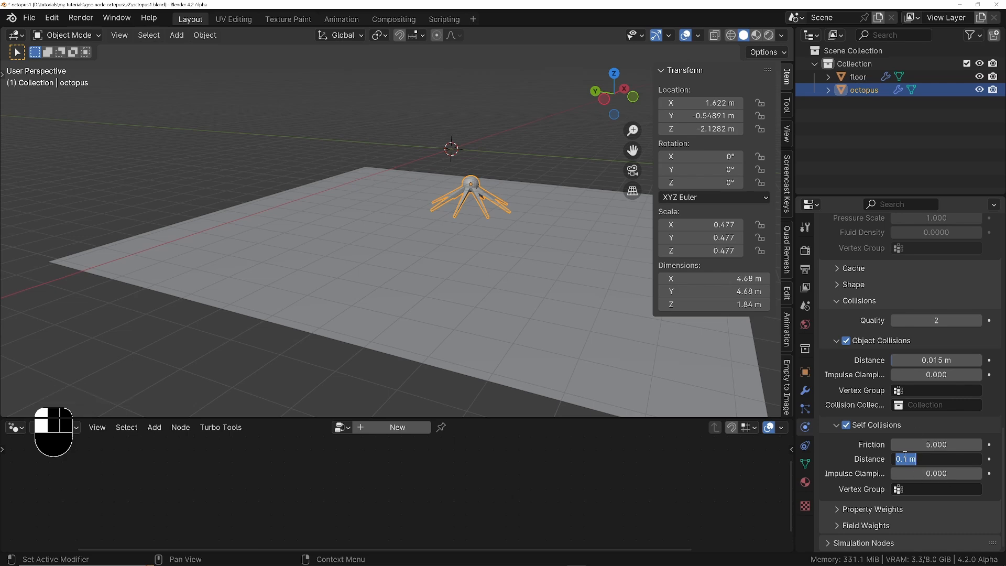
key(space)
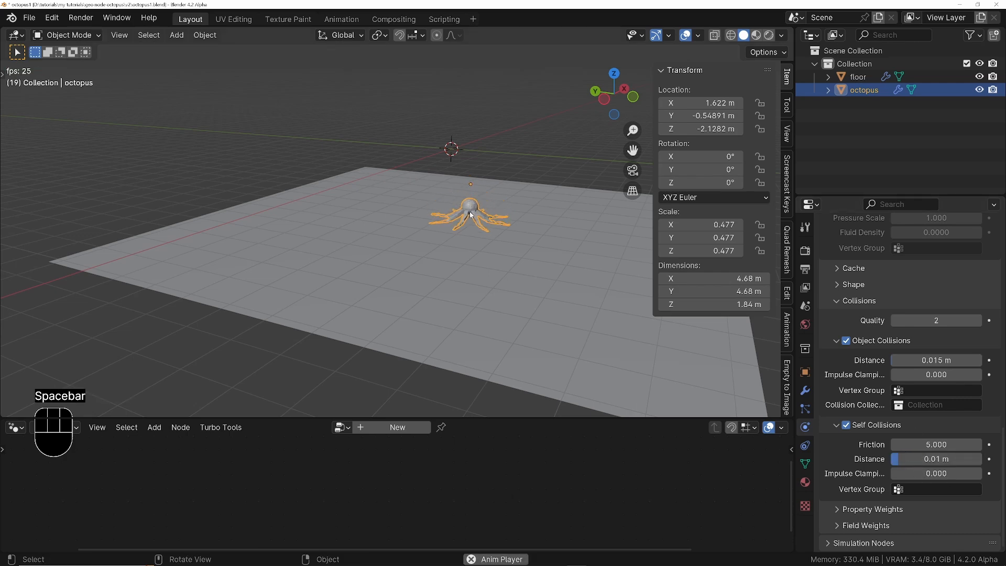
scroll(471, 220, up, 6)
middle_drag(472, 234, 382, 231)
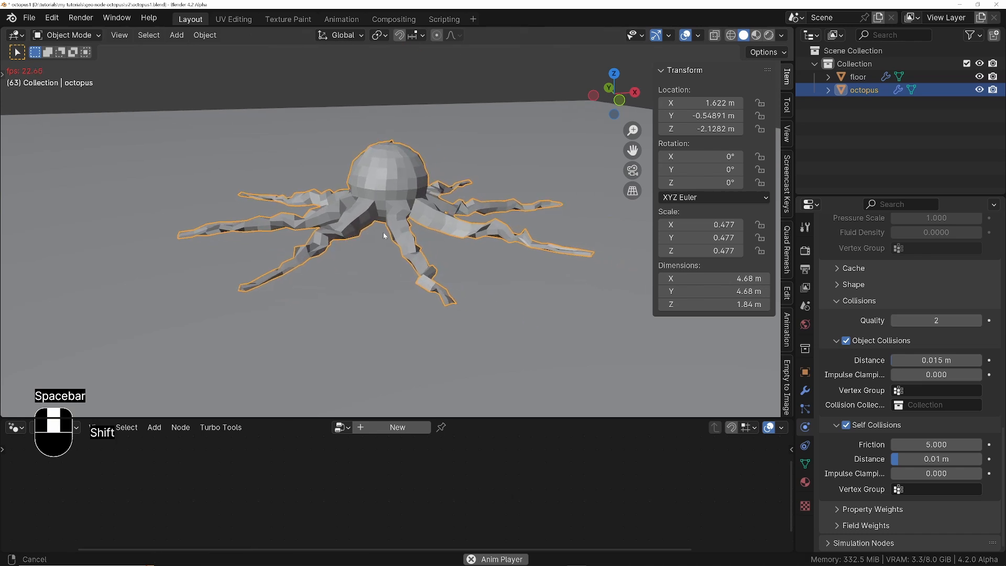
drag(900, 459, 925, 459)
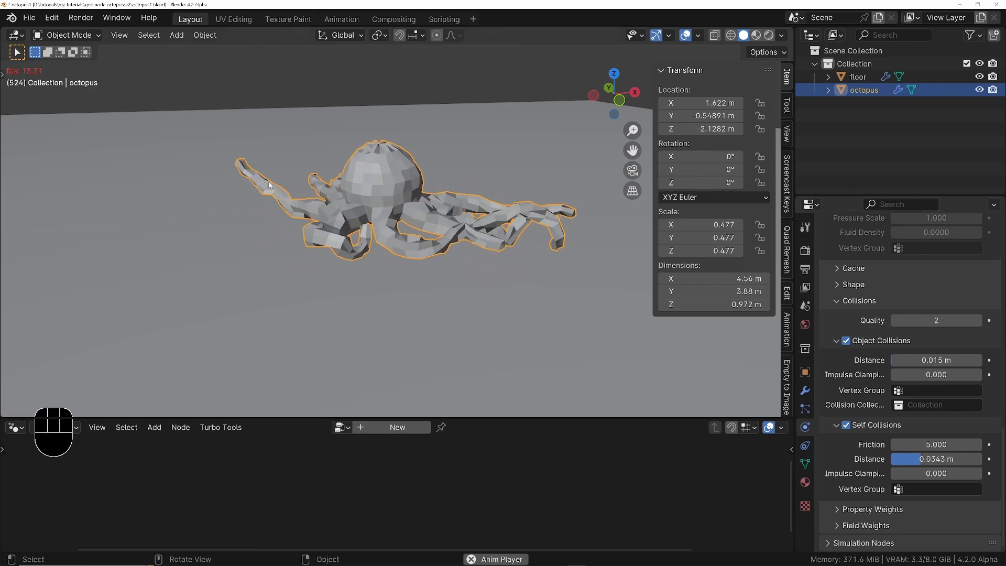
Step: Isolate the octopus in local view at the first frame and show the underside of its legs
middle_drag(415, 237, 438, 155)
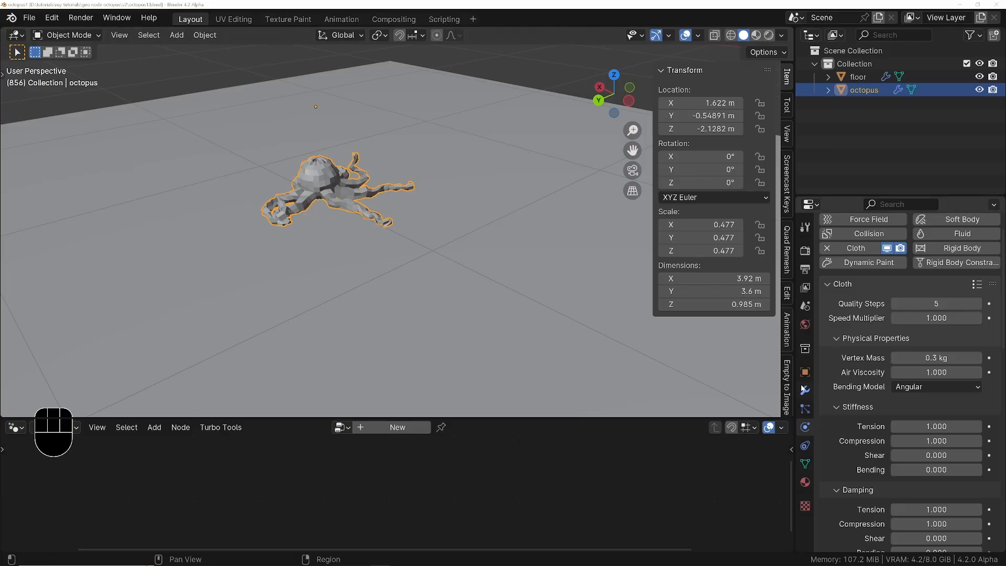
click(805, 391)
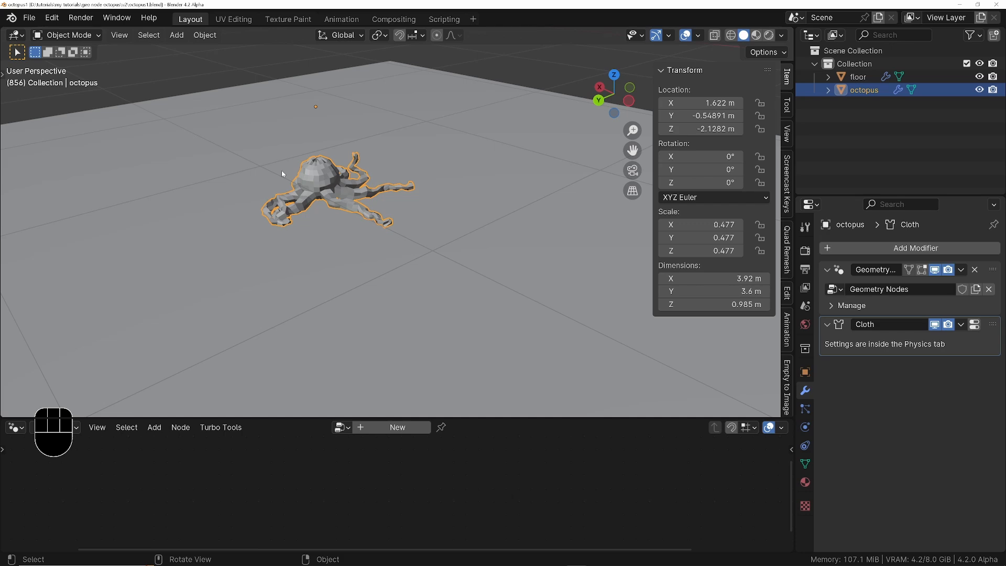
key(KP_Divide)
key(shift+Left)
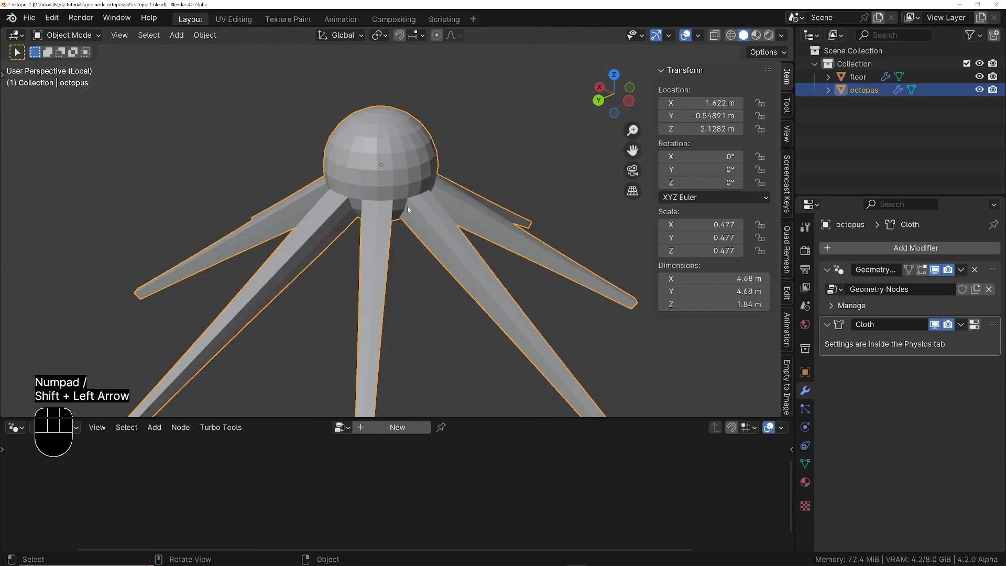
middle_drag(409, 209, 498, 239)
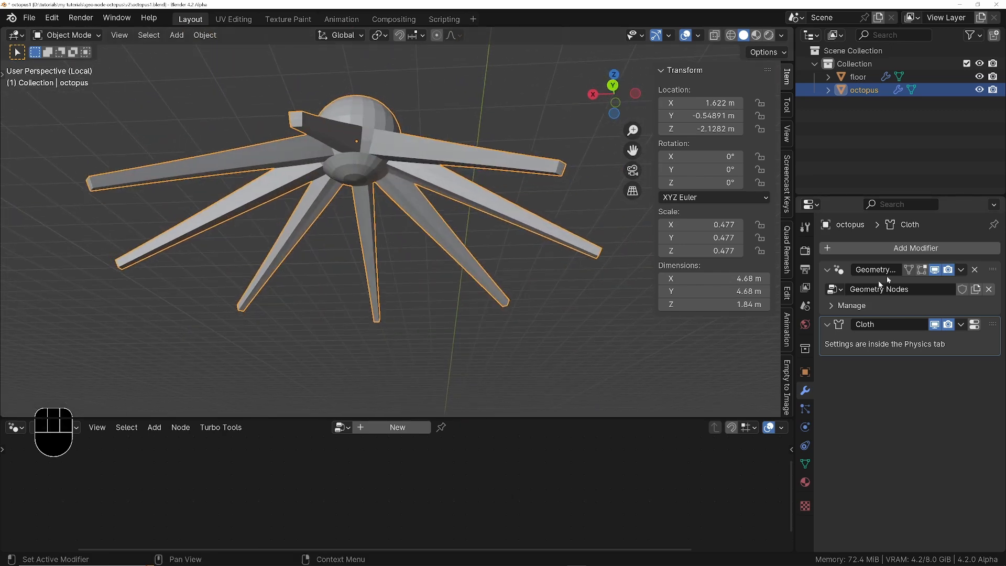
middle_drag(361, 163, 504, 251)
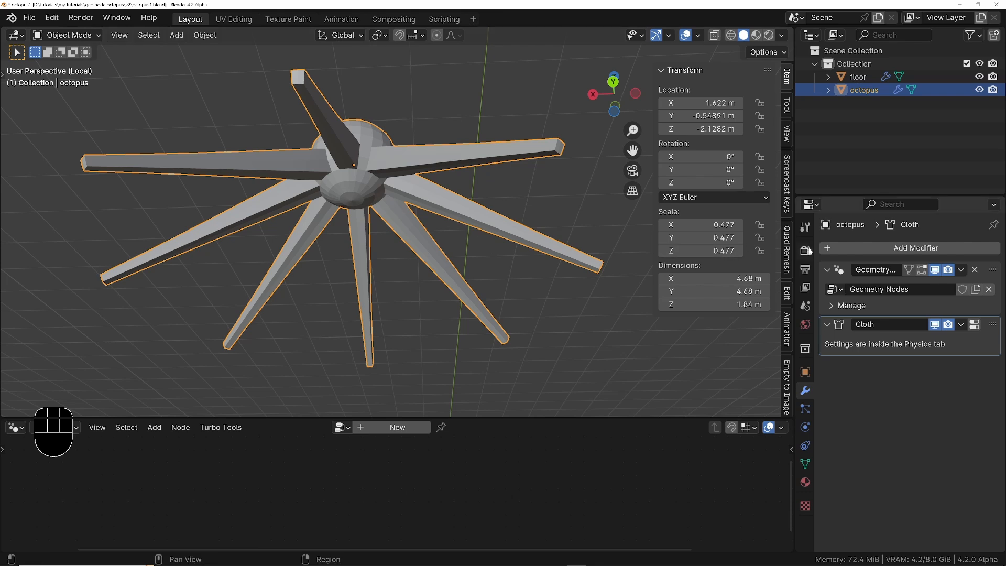
Step: Add a second Geometry Nodes modifier to the octopus after the Cloth modifier, with a new node tree named suckers
click(864, 248)
click(793, 250)
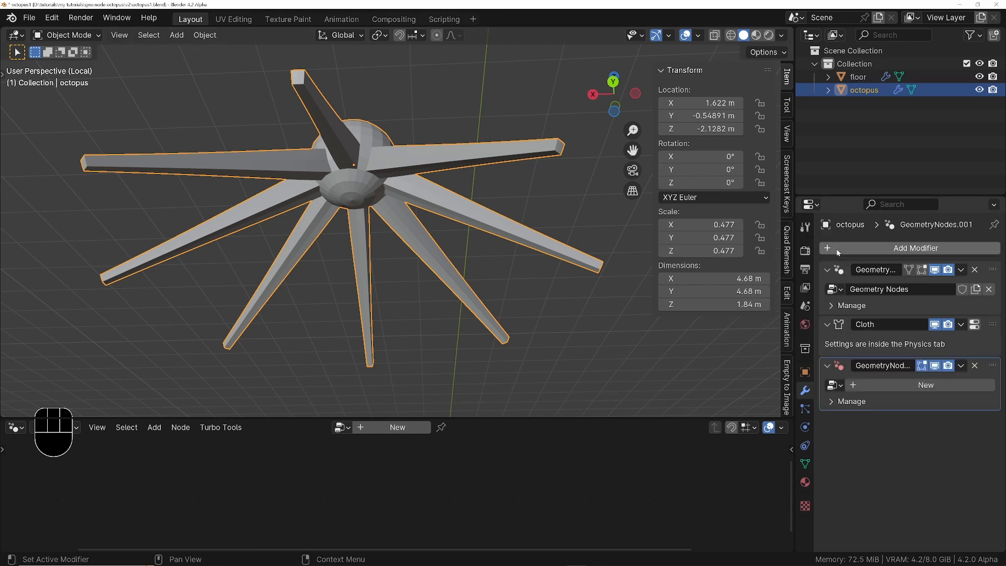
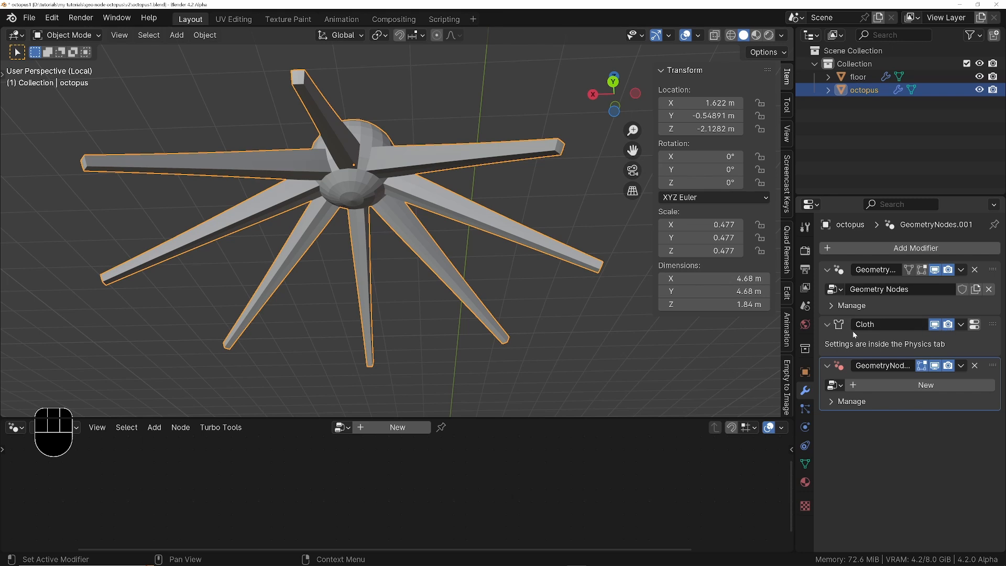
click(922, 386)
middle_drag(352, 495, 544, 526)
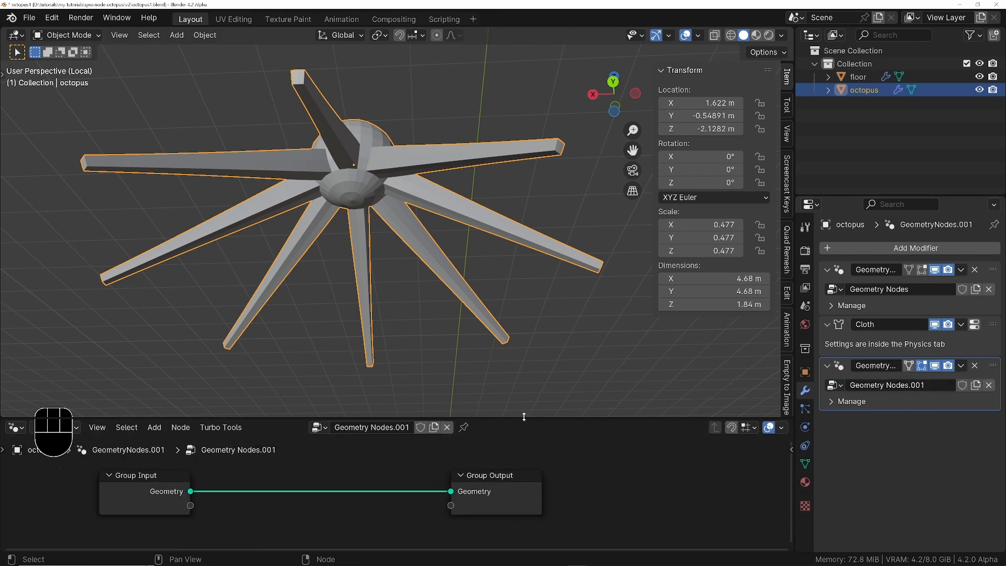
drag(526, 417, 516, 317)
middle_drag(379, 481, 495, 476)
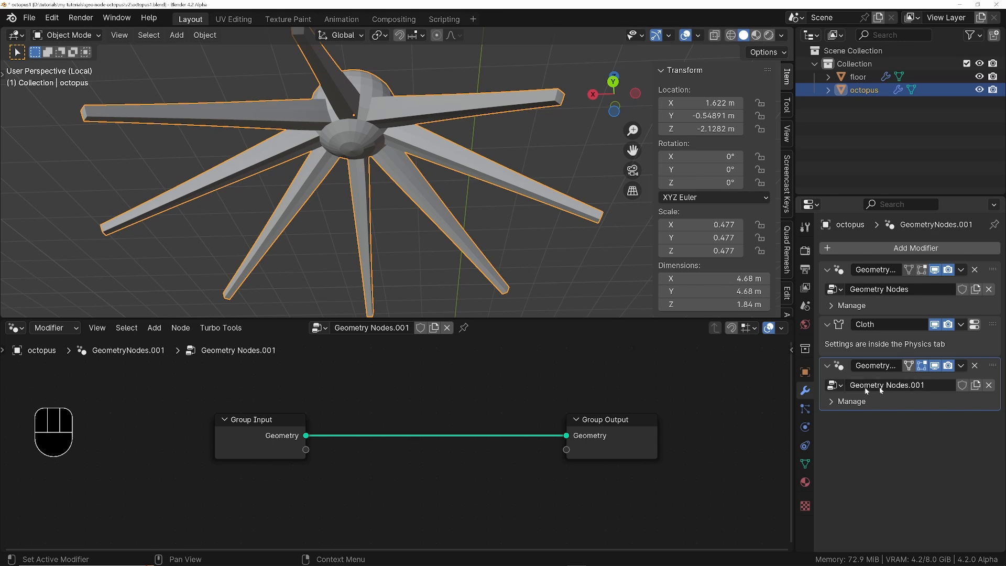
click(391, 329)
text(suckers)
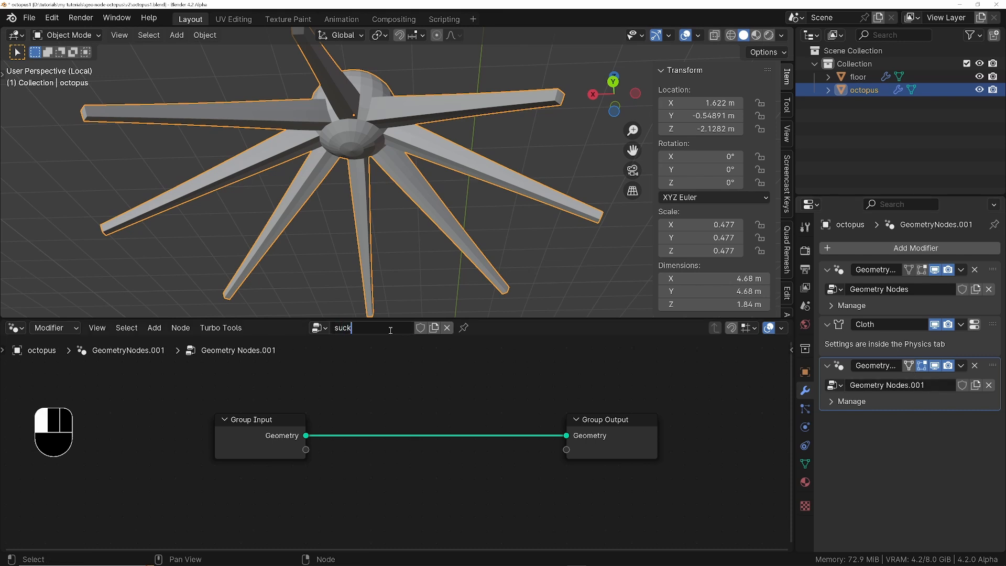
key(Return)
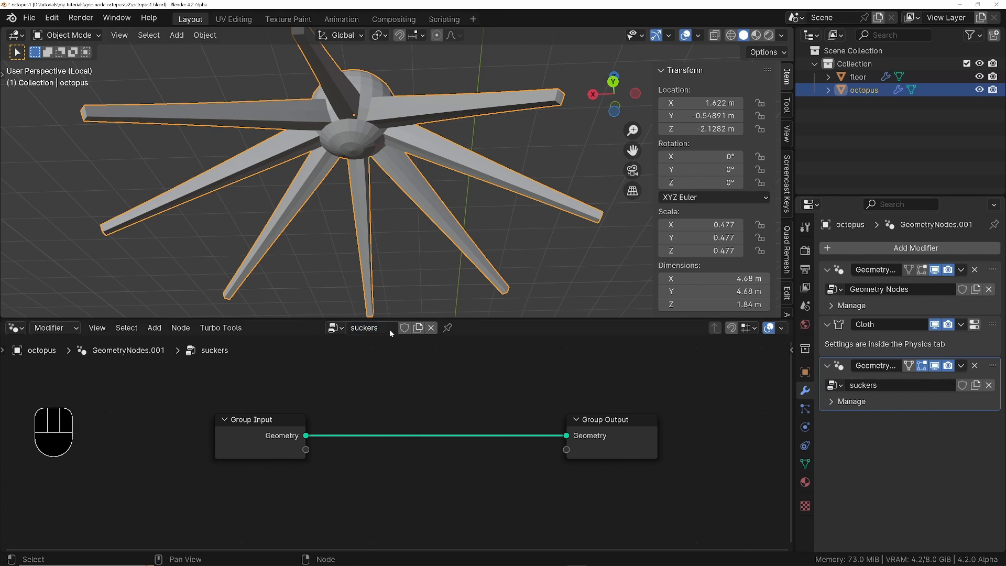
Step: Rename the first modifier's node tree to legs and return to the suckers node tree
click(839, 275)
click(360, 330)
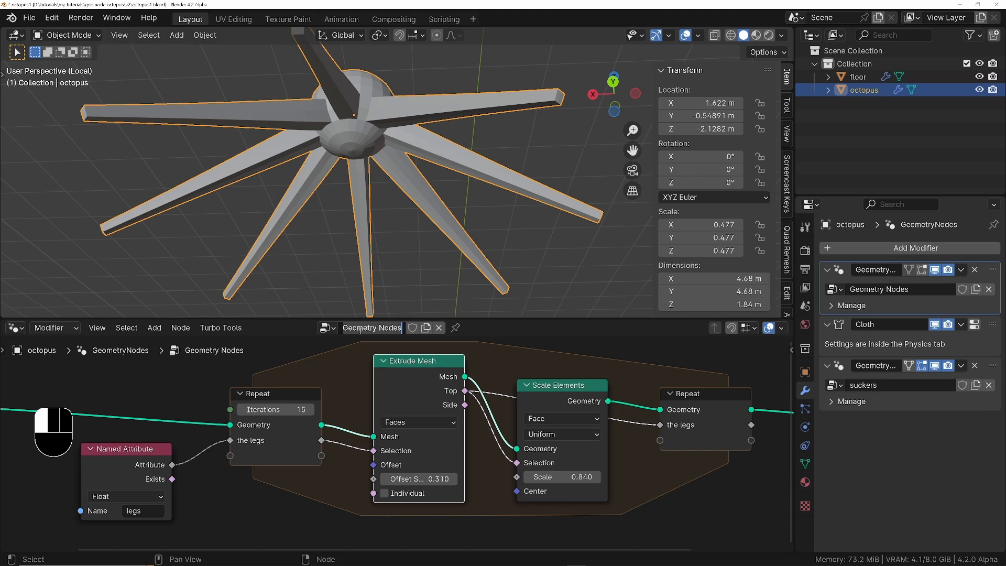
text(legs)
key(Return)
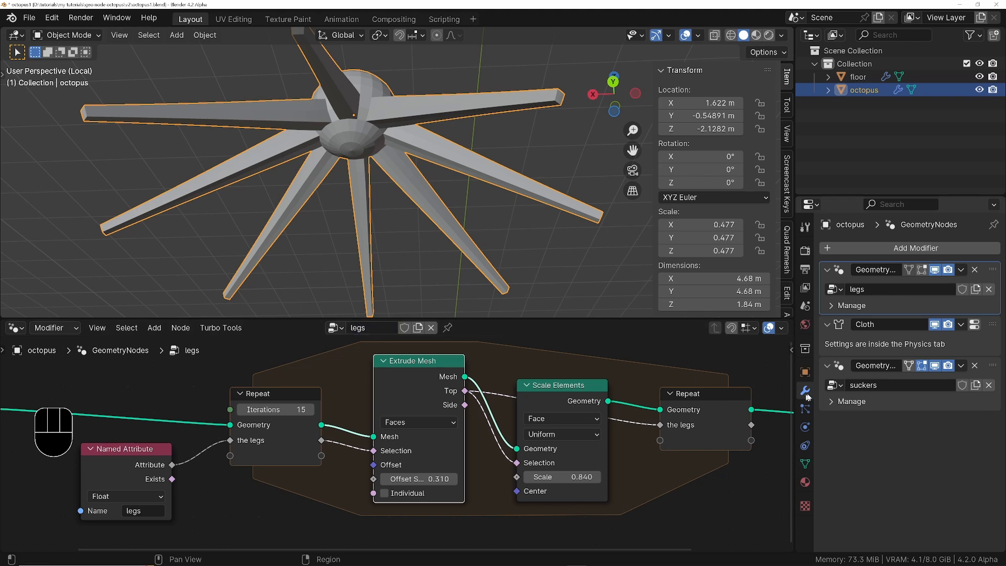
click(840, 368)
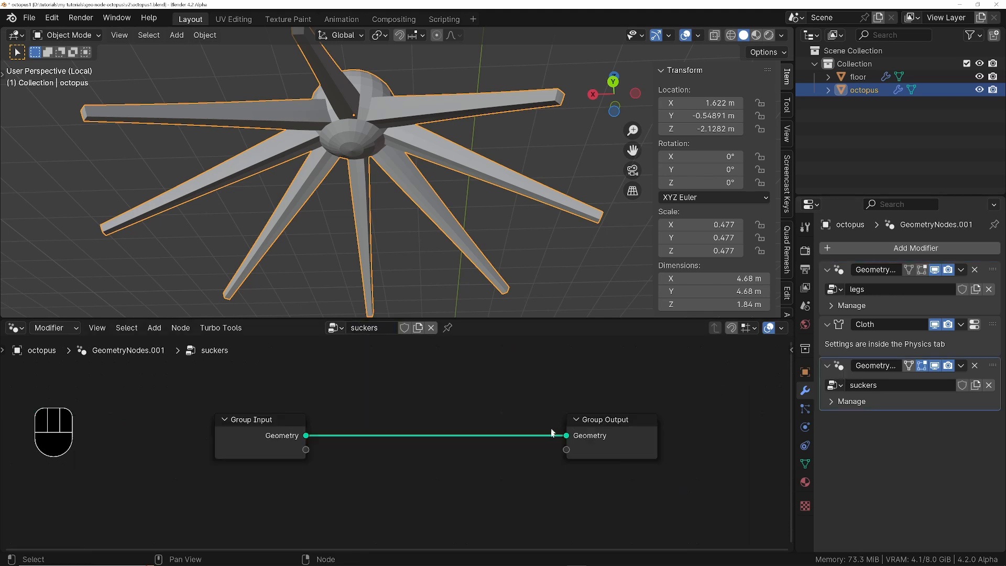
middle_drag(536, 457, 503, 457)
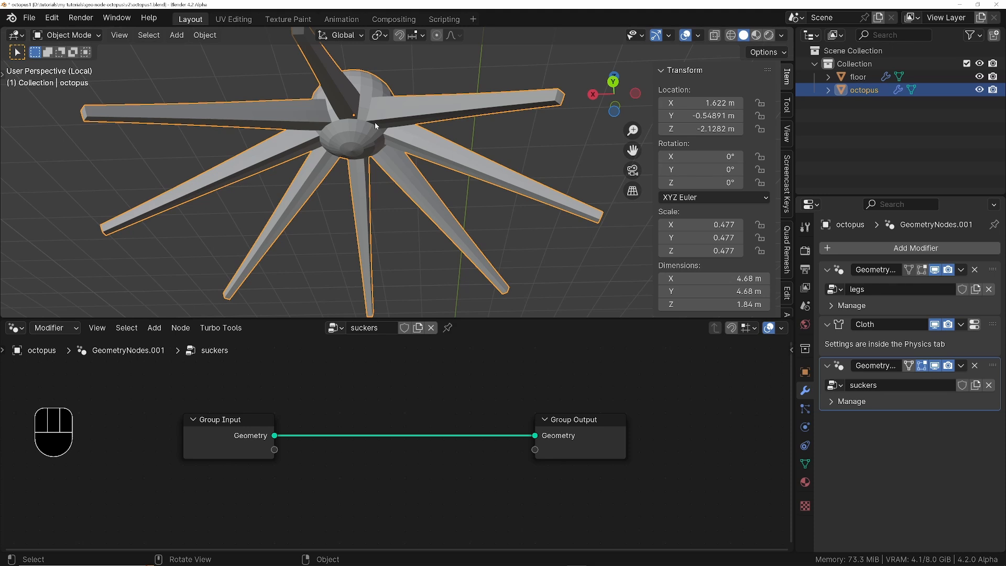
Step: Enter Edit Mode on the octopus and display the legs modifier's result while editing
middle_drag(376, 125, 374, 114)
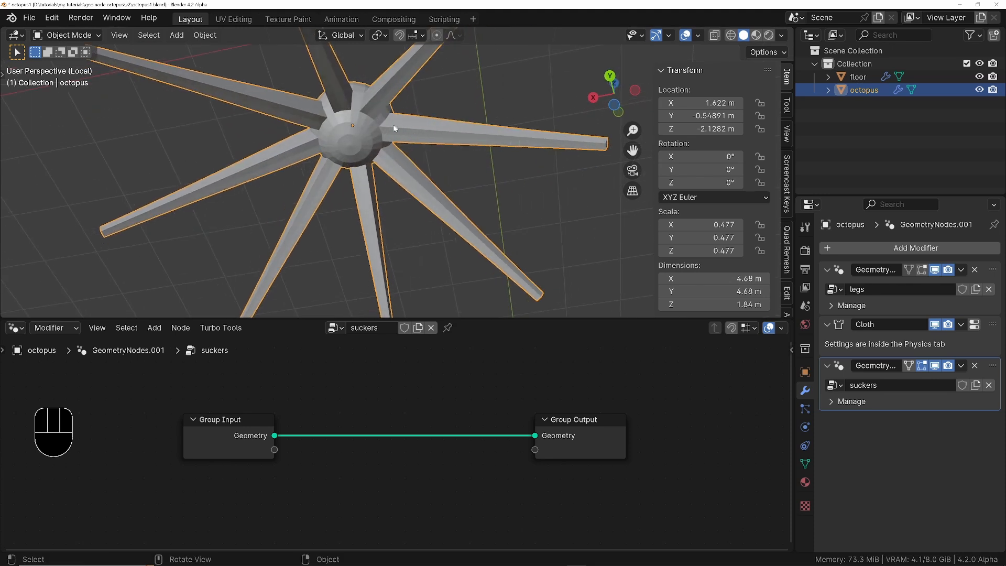
middle_drag(388, 124, 368, 143)
key(Tab)
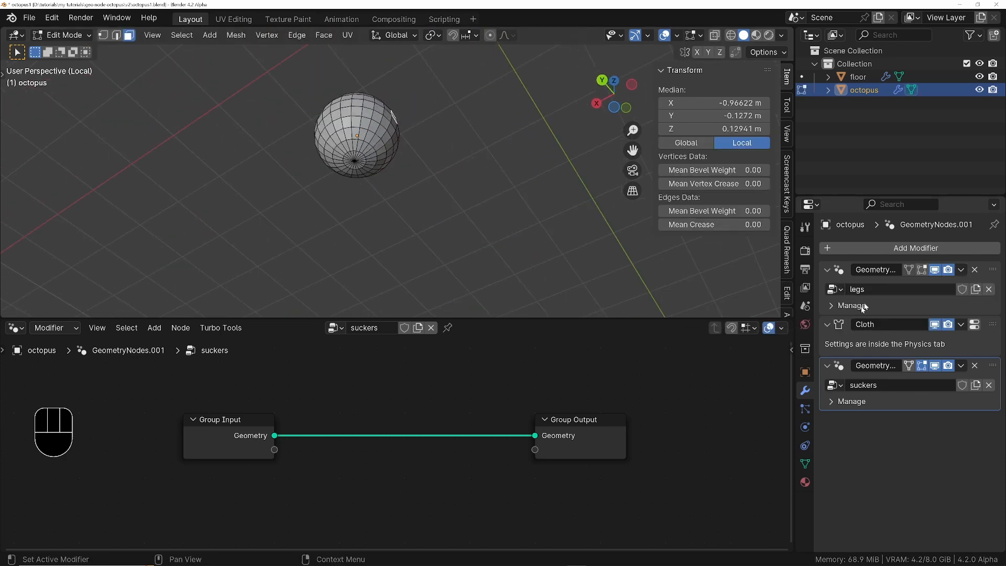
click(923, 273)
Step: Select the vertex on the underside of the body at the base of one leg, using vertex selection
middle_drag(539, 238, 307, 169)
scroll(367, 149, up, 4)
key(1)
middle_drag(389, 144, 348, 173)
click(347, 172)
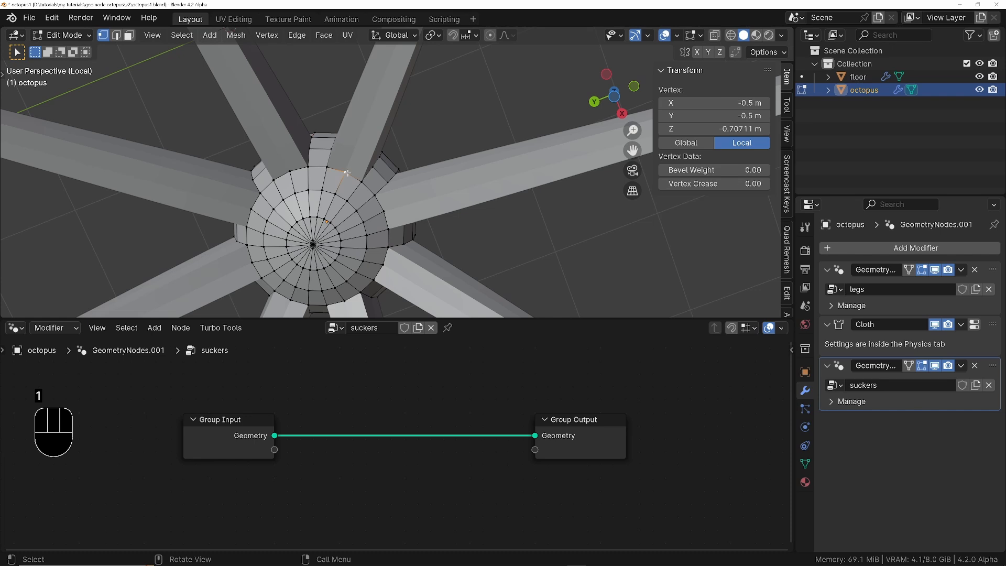
scroll(347, 173, up, 3)
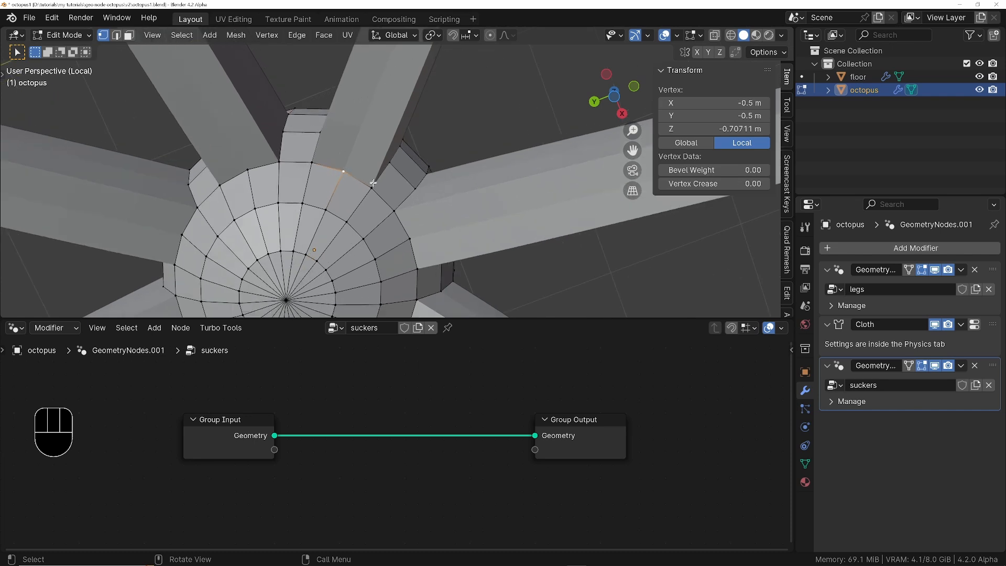
ctrl+middle_drag(397, 231, 394, 172)
shift+middle_drag(394, 173, 400, 126)
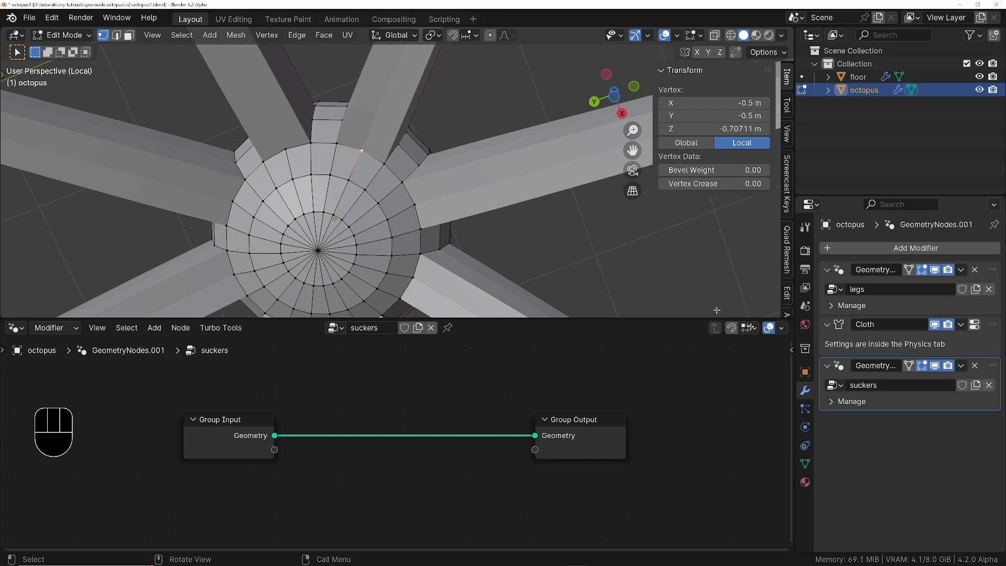
Step: Add a mesh attribute named suckers with the Vertex domain and Float data type
click(805, 464)
scroll(967, 398, down, 4)
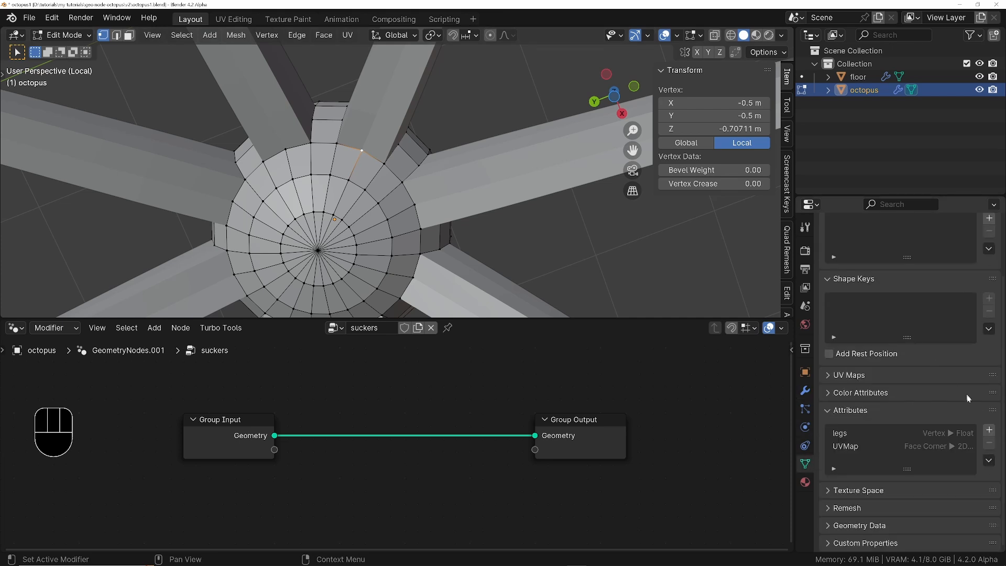
click(990, 430)
click(923, 432)
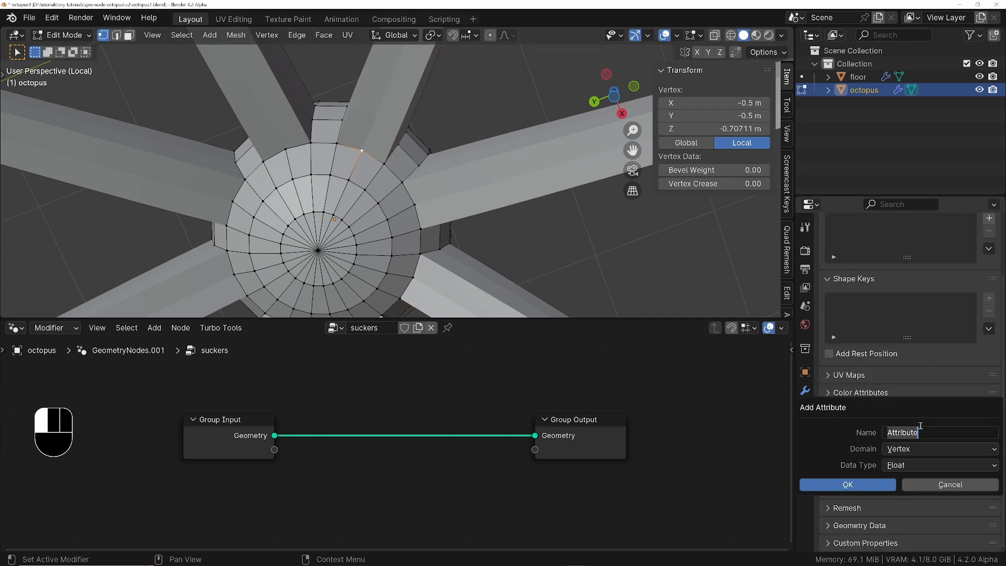
text(suckers)
click(843, 485)
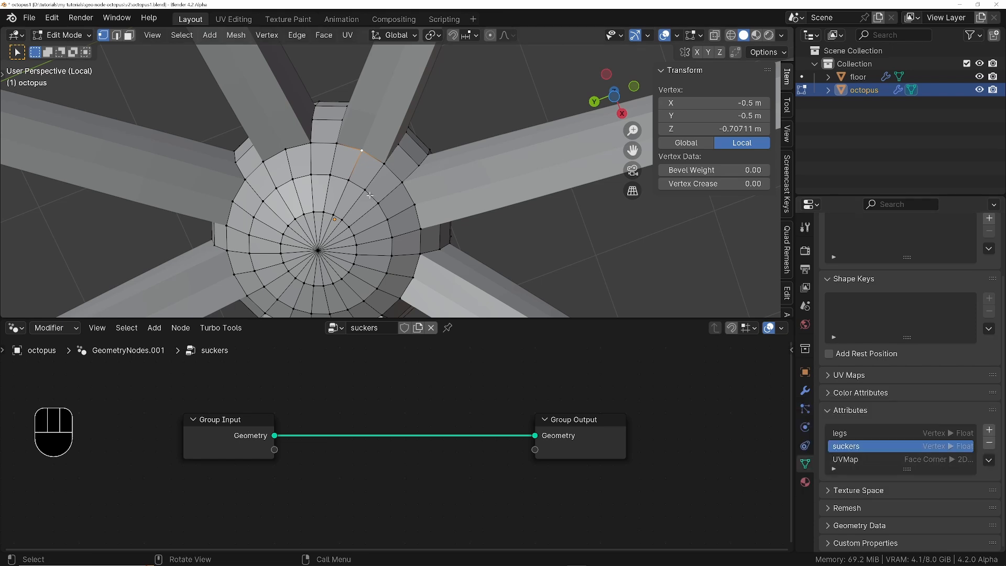
Step: Extend the selection with the matching underside vertices at the bases of the other seven legs
mouse_move(417, 129)
ctrl+middle_down()
mouse_move(409, 202)
mouse_move(413, 126)
ctrl+middle_up()
shift+click(416, 123)
key(ctrl+shift+Return)
key(ctrl+shift+Return)
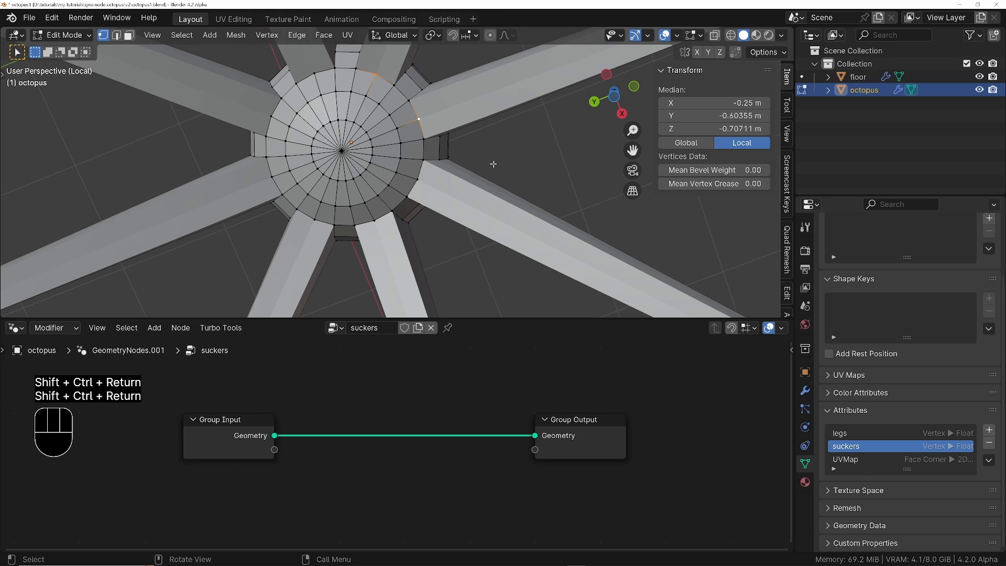
shift+click(419, 179)
shift+click(374, 219)
shift+click(316, 220)
shift+click(273, 178)
shift+click(272, 116)
shift+click(318, 76)
shift+middle_drag(321, 77, 364, 120)
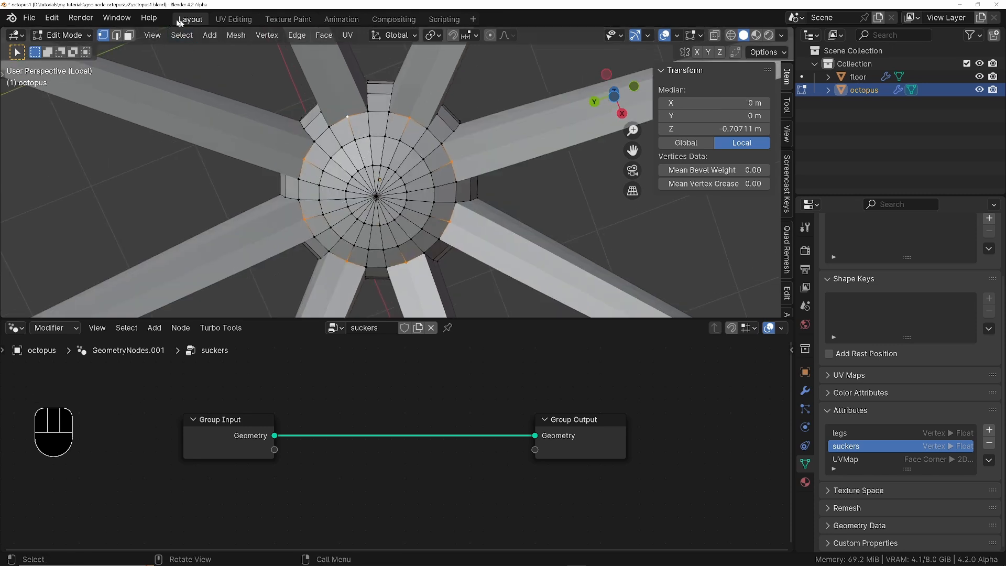
Step: Set the suckers attribute to 1 on the eight selected leg-base vertices
click(236, 34)
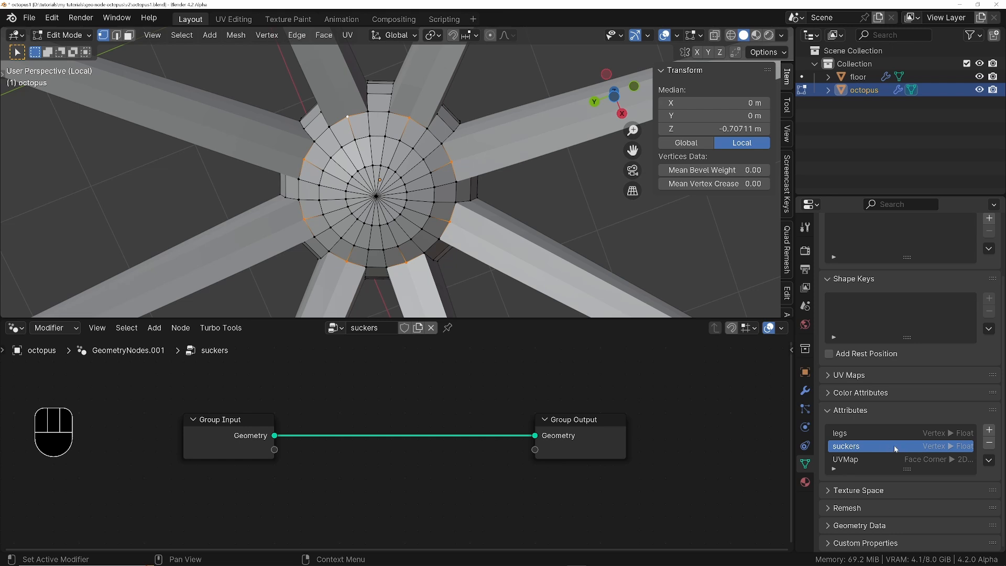
click(236, 34)
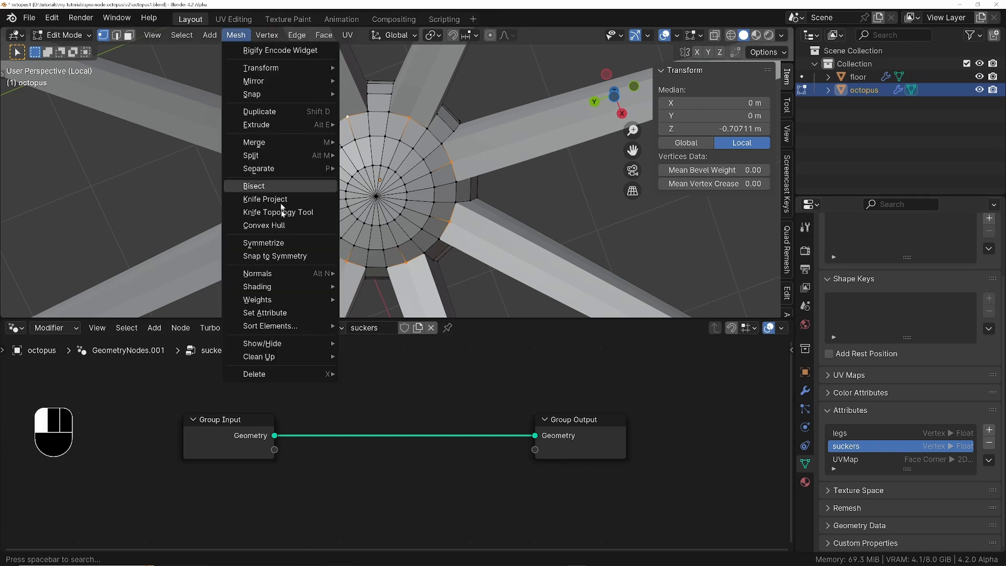
click(268, 313)
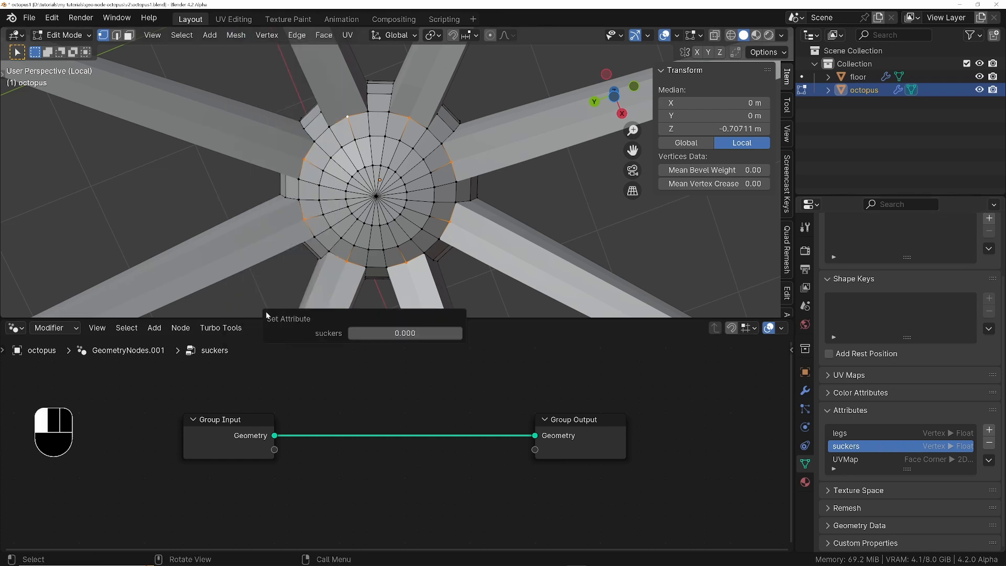
click(404, 333)
text(1)
key(Return)
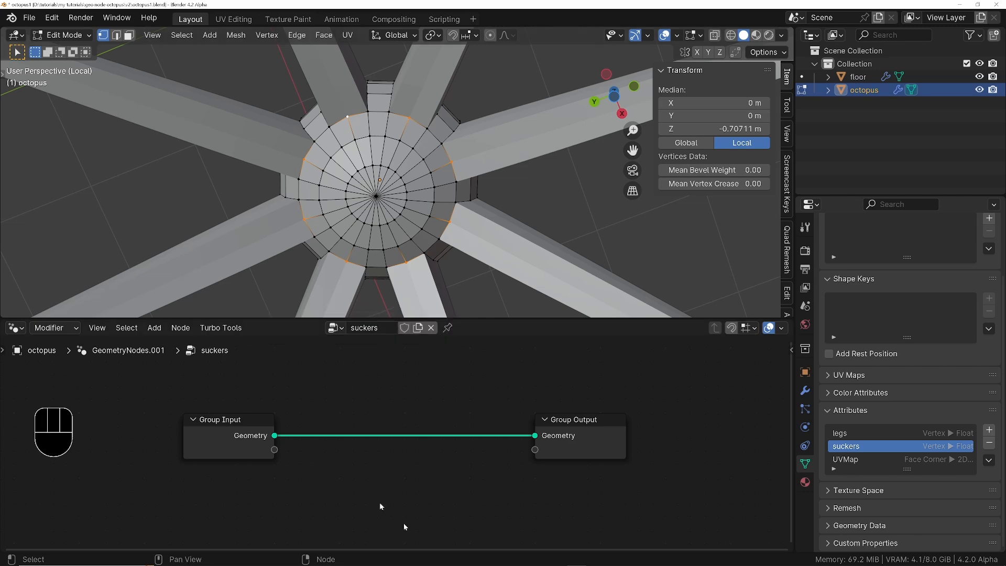
Step: Insert an Extrude Mesh node between Group Input and Group Output in the suckers node tree
key(shift+a)
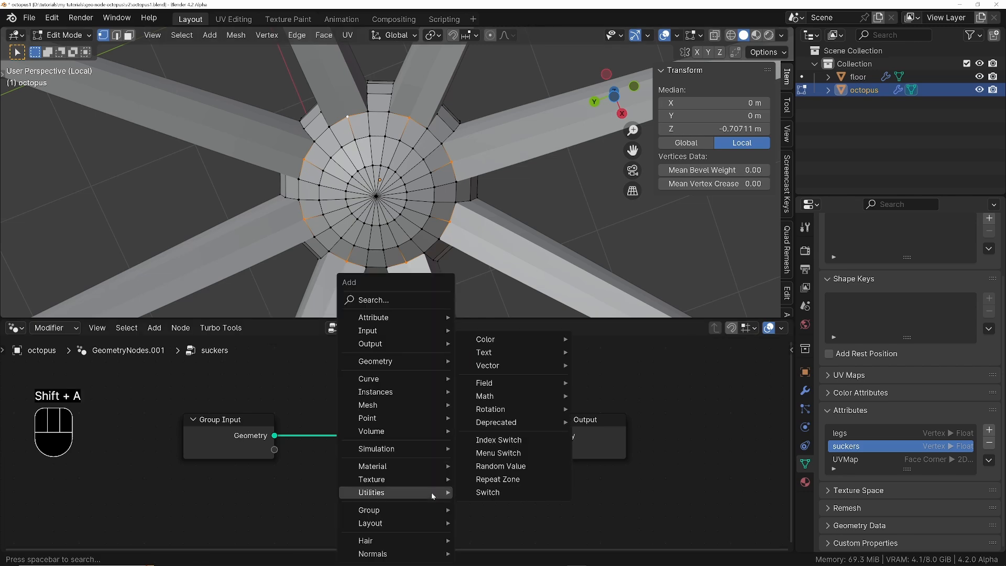
text(extre)
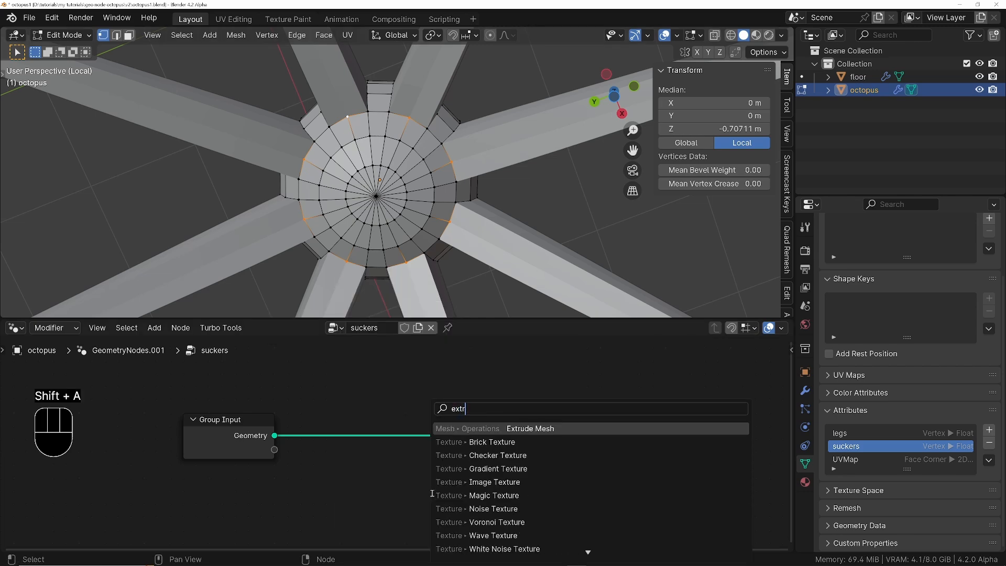
key(Return)
click(357, 382)
scroll(459, 390, down, 2)
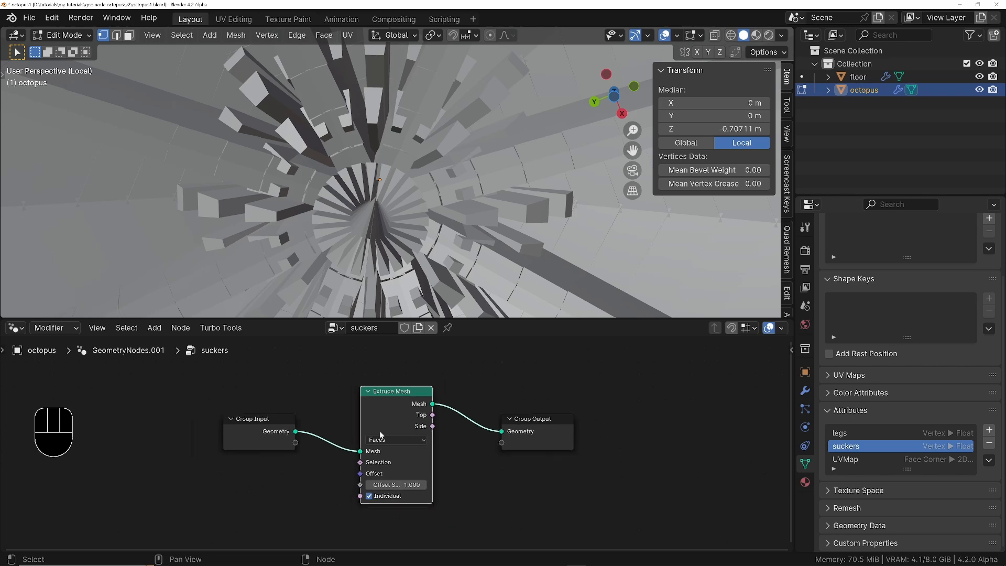
Step: Add a Float Named Attribute node below the Group Input node in the suckers tree
key(shift+a)
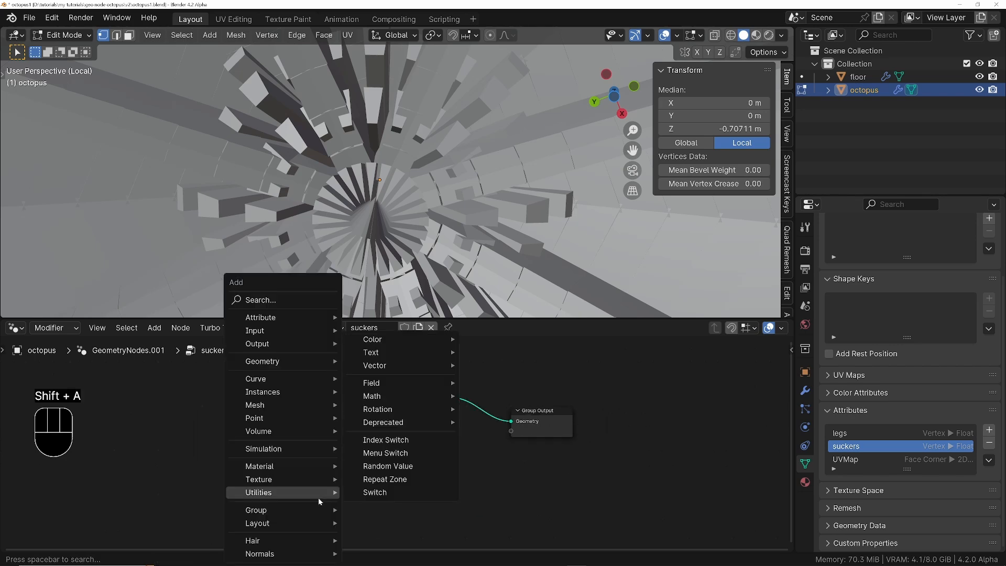
text(named)
key(Return)
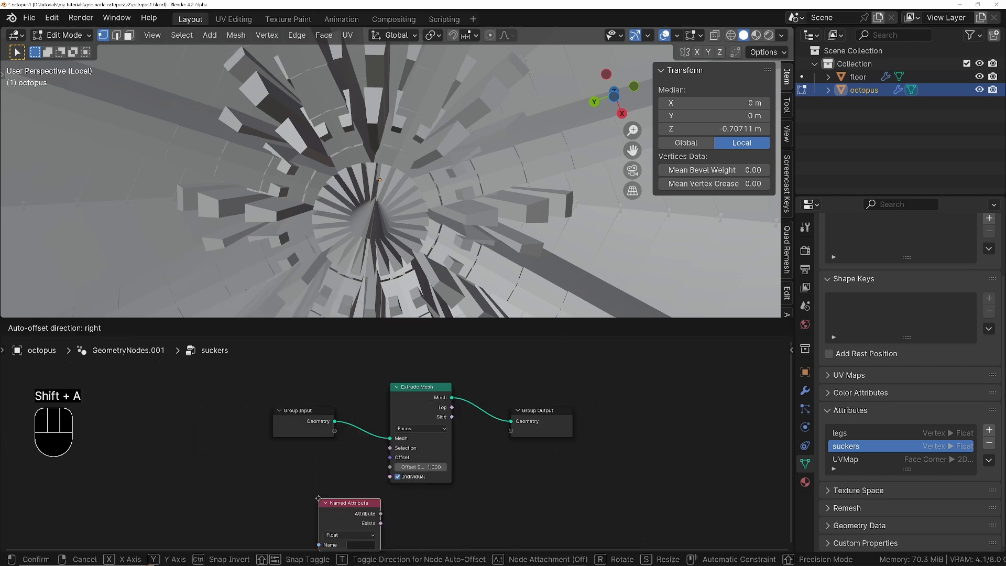
click(289, 460)
scroll(375, 493, up, 2)
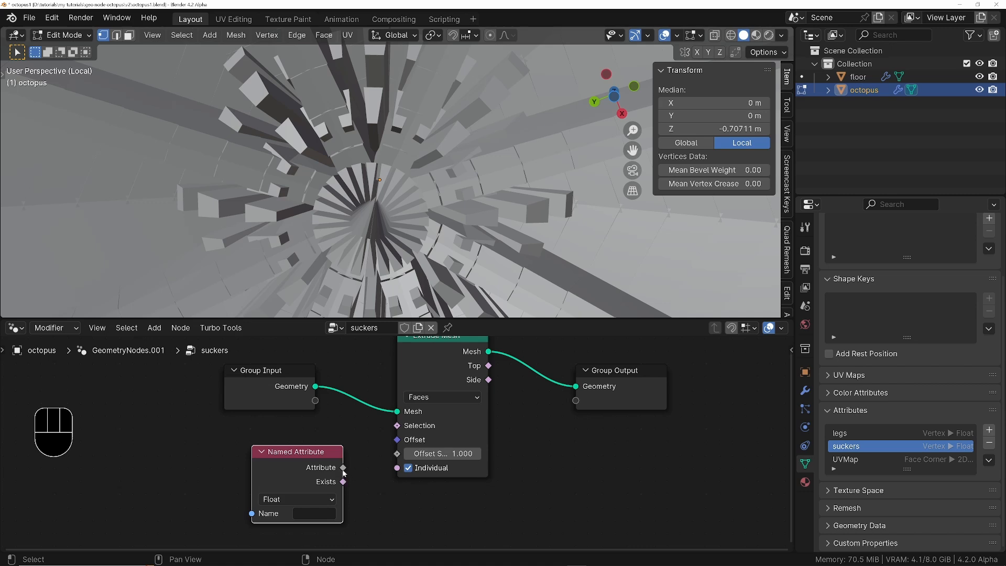
Step: Set the Named Attribute node to suckers and connect its Attribute output to the Extrude Mesh node's Selection
click(314, 513)
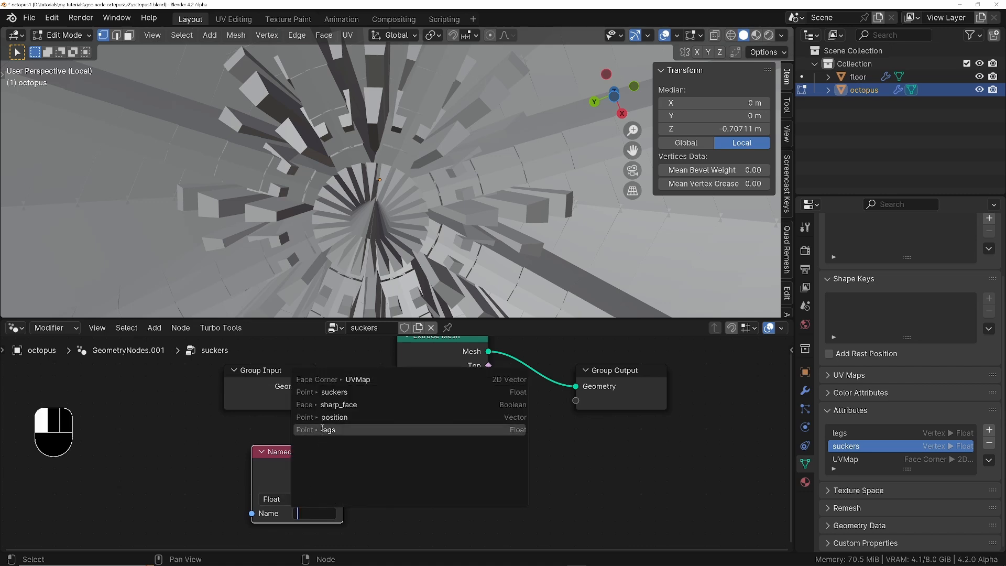
click(338, 393)
drag(312, 454, 397, 426)
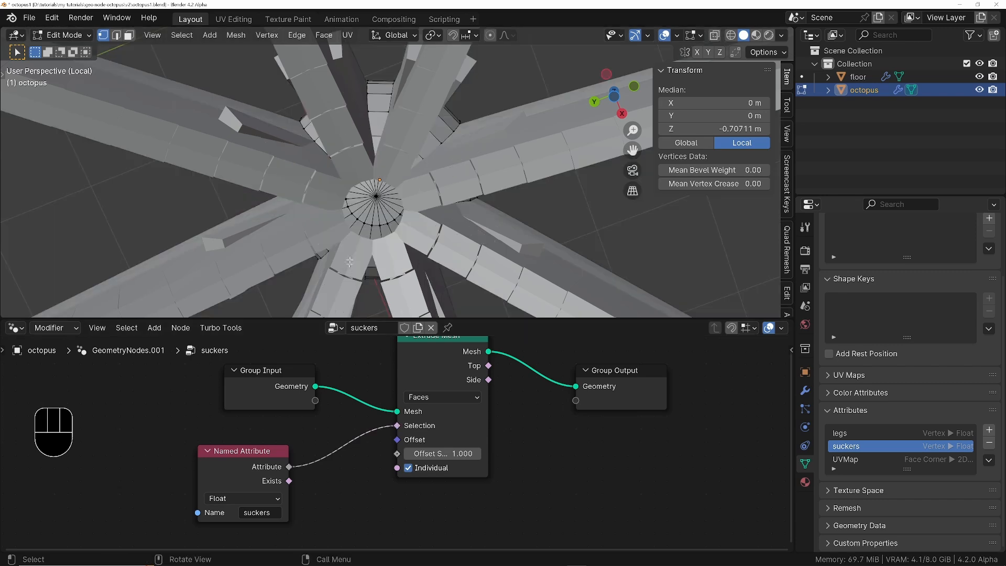
Step: Set the Extrude Mesh node's Offset Scale to 0.090 in the suckers tree
middle_drag(371, 159, 414, 238)
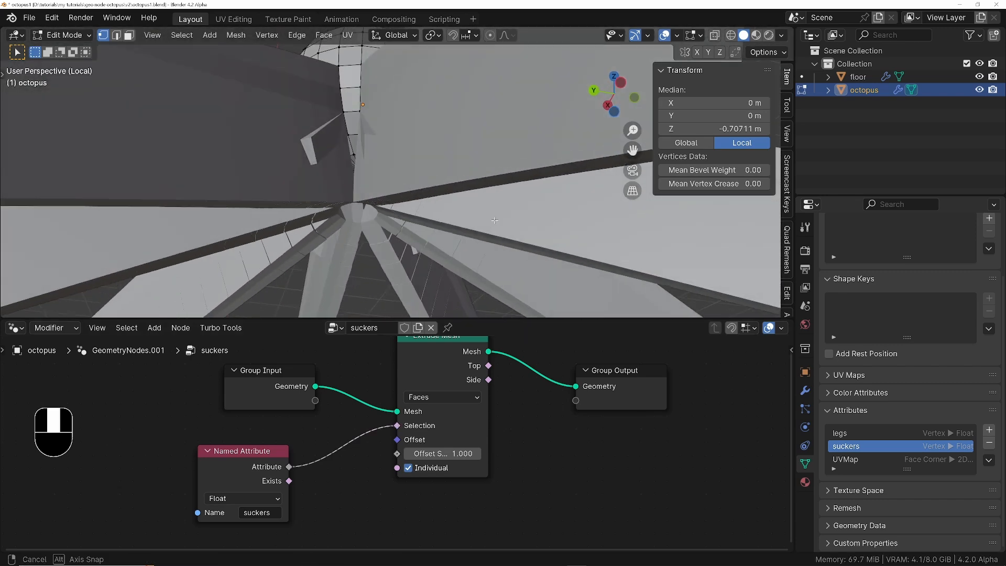
shift+drag(472, 453, 411, 454)
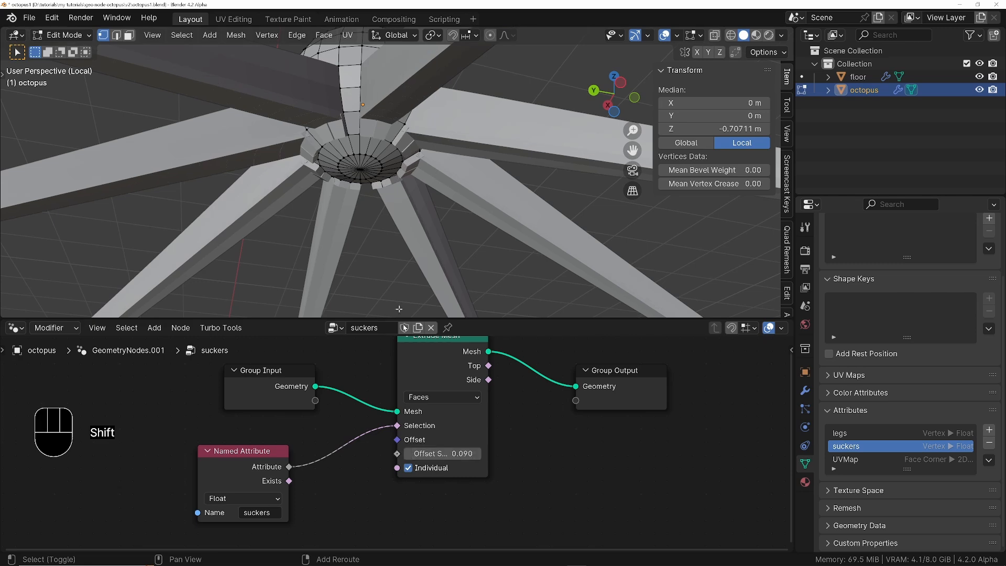
middle_drag(374, 152, 378, 107)
ctrl+middle_drag(378, 108, 383, 79)
middle_drag(401, 181, 443, 197)
Step: Insert a Scale Elements node between Extrude Mesh and Group Output, moving the Group Output node aside to make room
middle_drag(535, 429, 468, 478)
drag(554, 421, 672, 394)
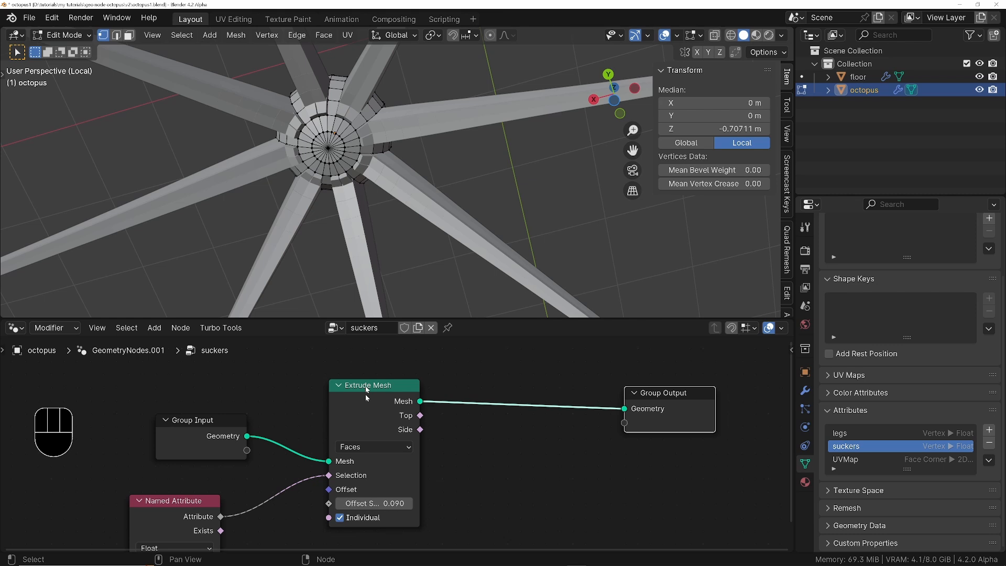
click(486, 438)
key(shift+a)
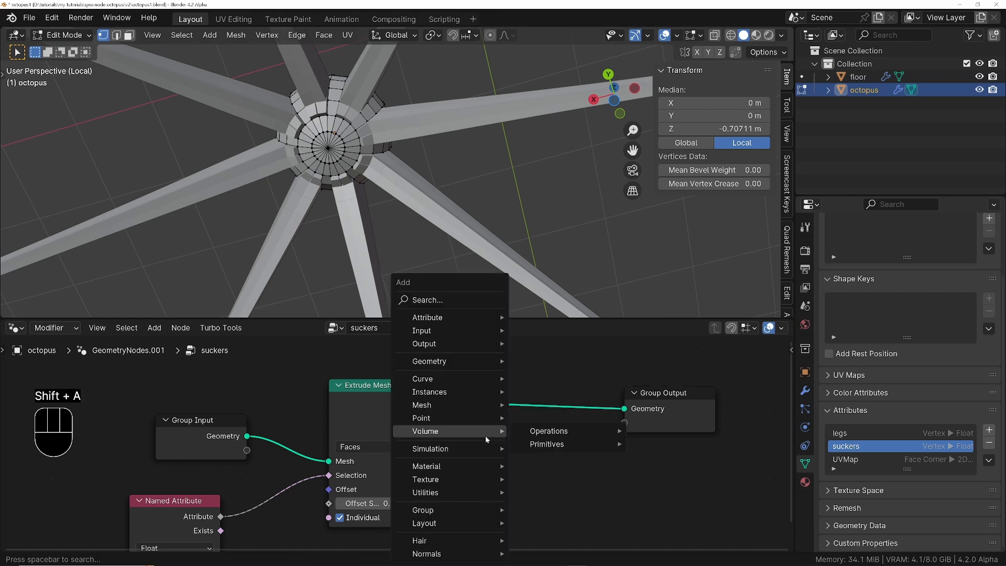
text(scale)
key(Down)
key(Return)
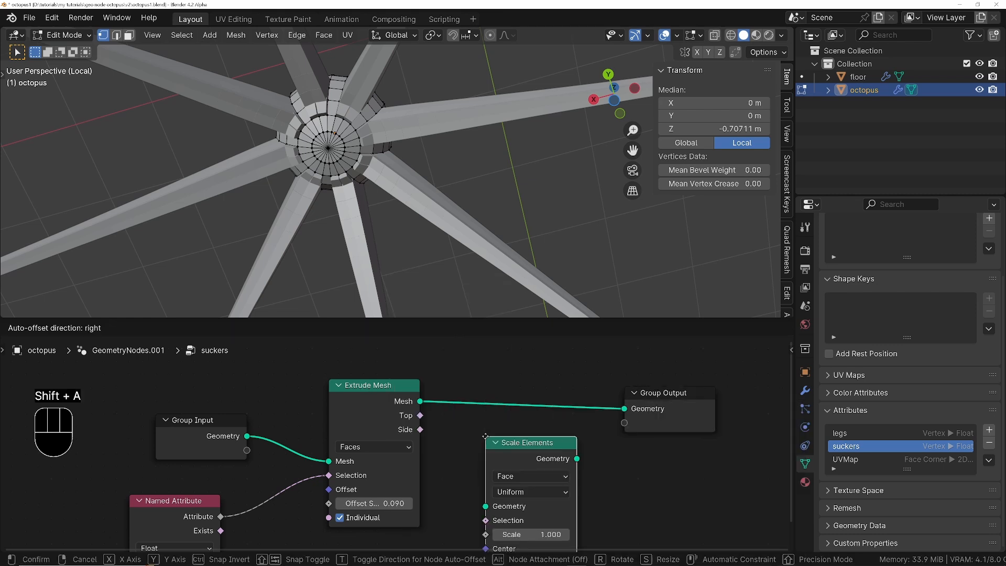
click(472, 376)
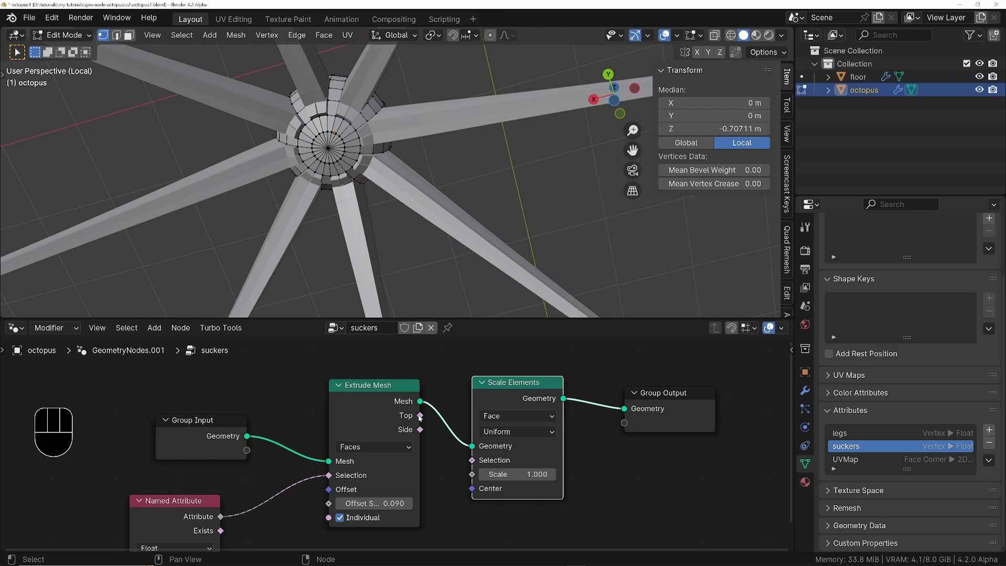
Step: Connect Extrude Mesh's Top output to the Scale Elements node's Selection and set its Scale to 0.580
drag(421, 416, 490, 474)
ctrl+middle_drag(400, 161, 328, 128)
shift+middle_drag(326, 88, 481, 115)
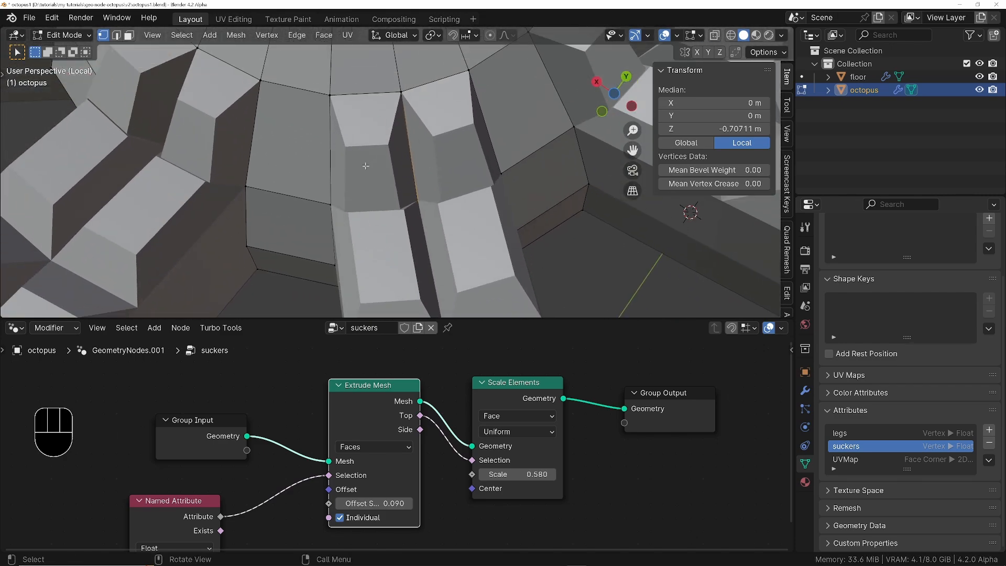
ctrl+middle_drag(415, 173, 530, 270)
shift+middle_drag(545, 204, 270, 204)
ctrl+middle_drag(283, 178, 287, 202)
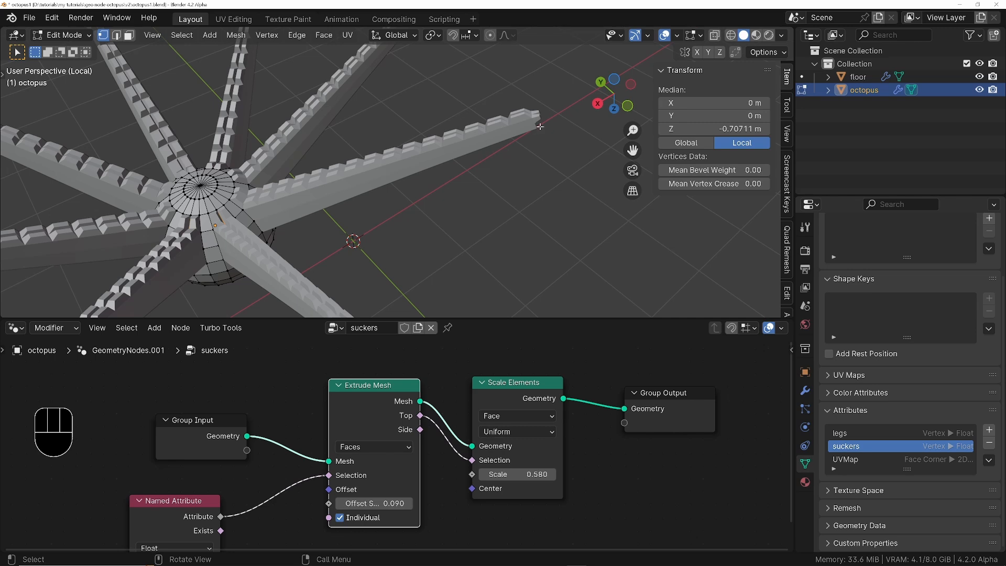
shift+middle_drag(274, 203, 373, 179)
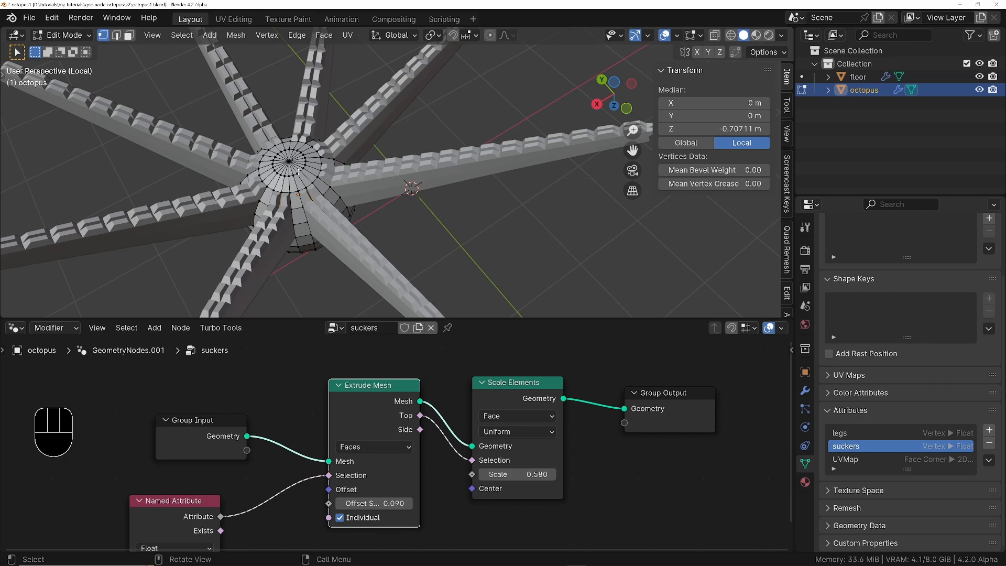
Step: Make the octopus's legs geometry nodes modifier active to display the legs node tree
click(805, 390)
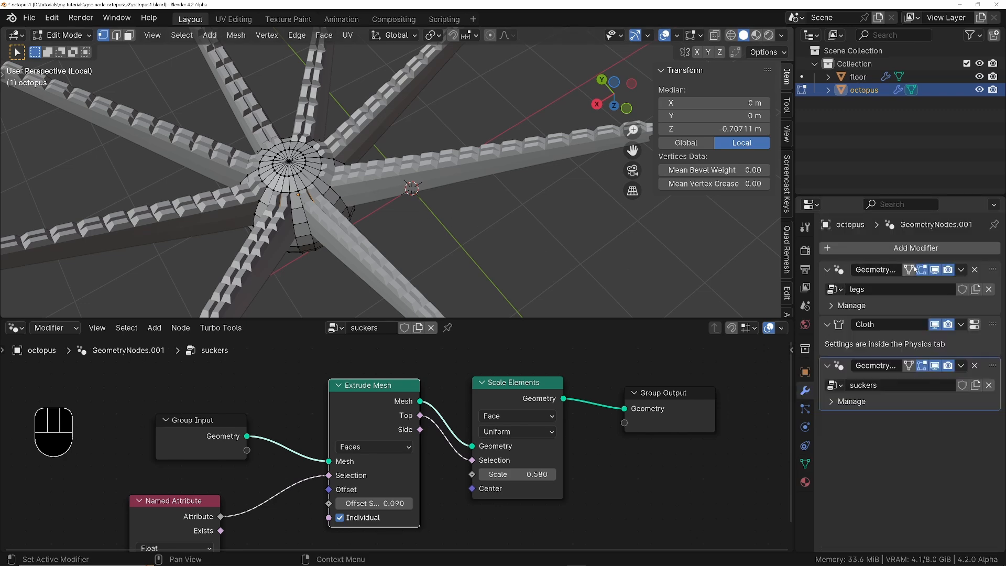
shift+middle_drag(426, 141, 366, 164)
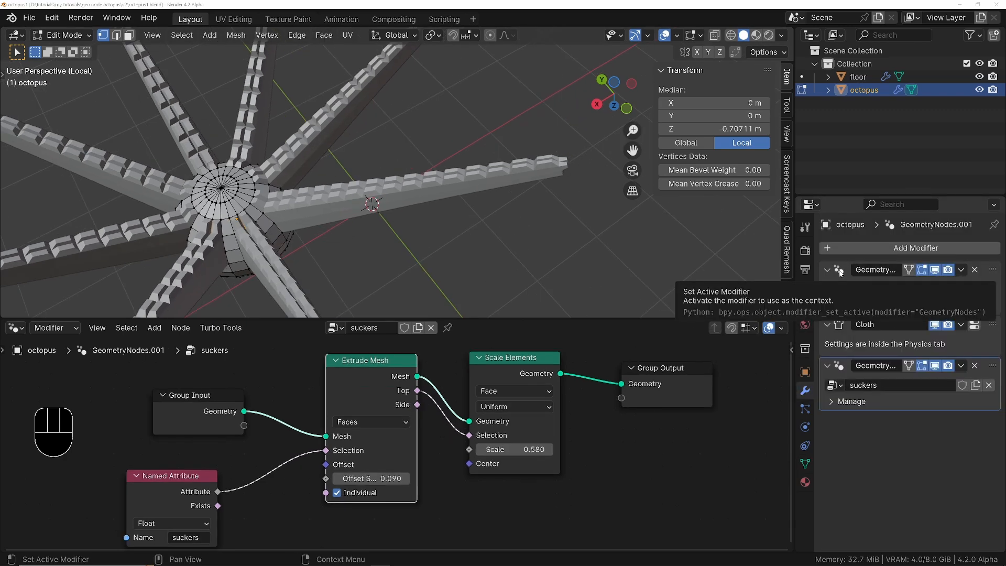
click(839, 271)
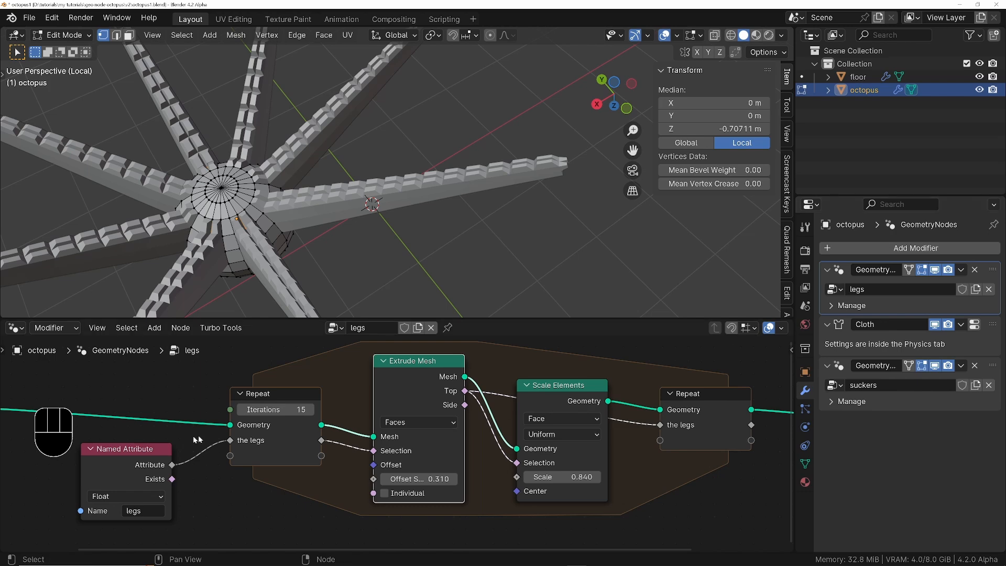
scroll(481, 399, down, 4)
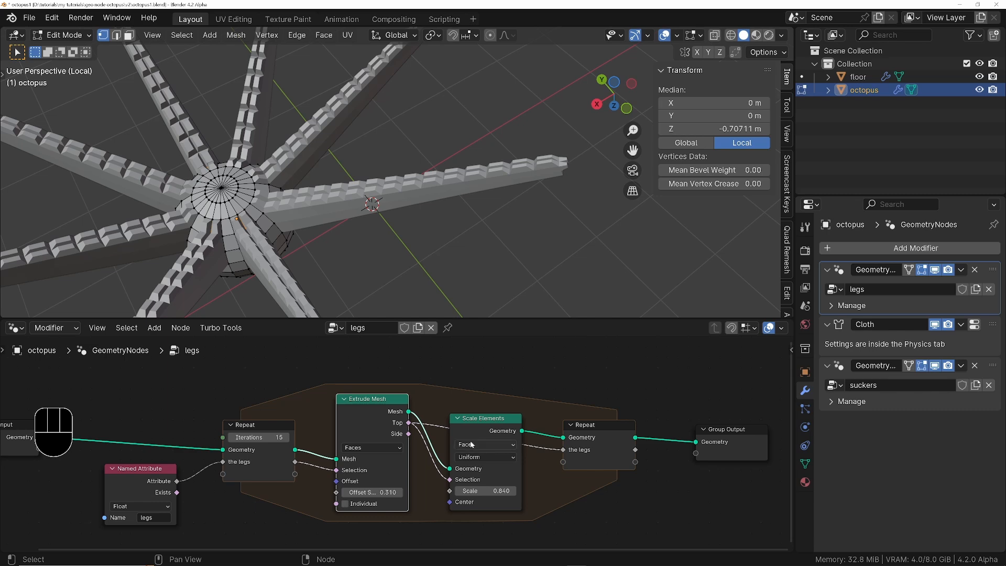
Step: Insert a Store Named Attribute node between Scale Elements and the Repeat output node in the legs tree
middle_drag(538, 536, 513, 521)
key(shift+a)
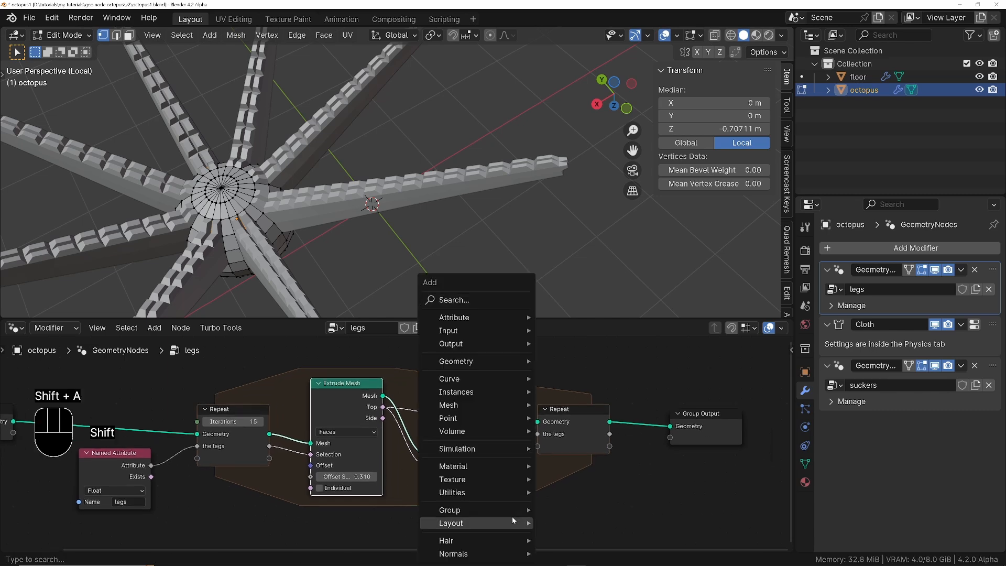
text(store)
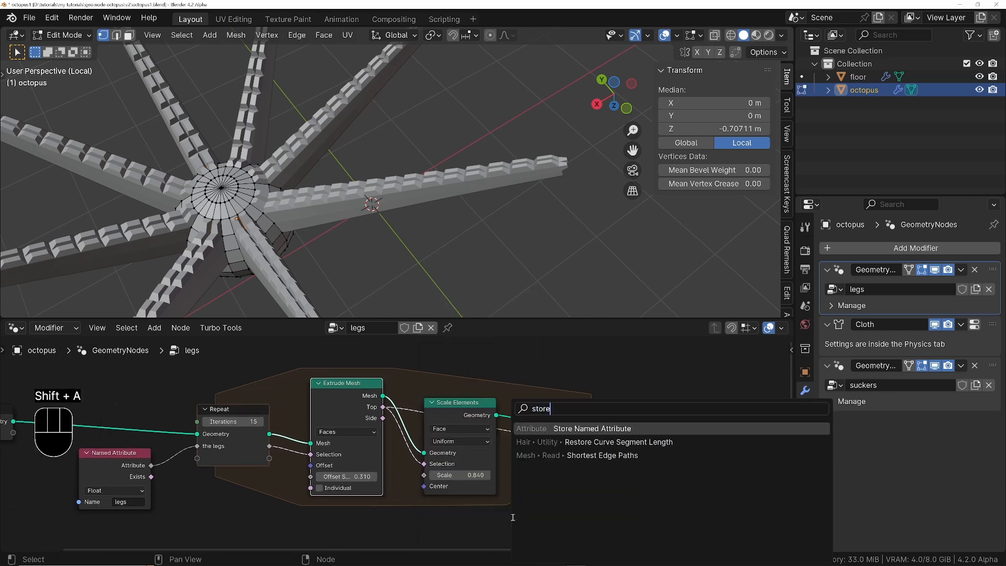
key(Return)
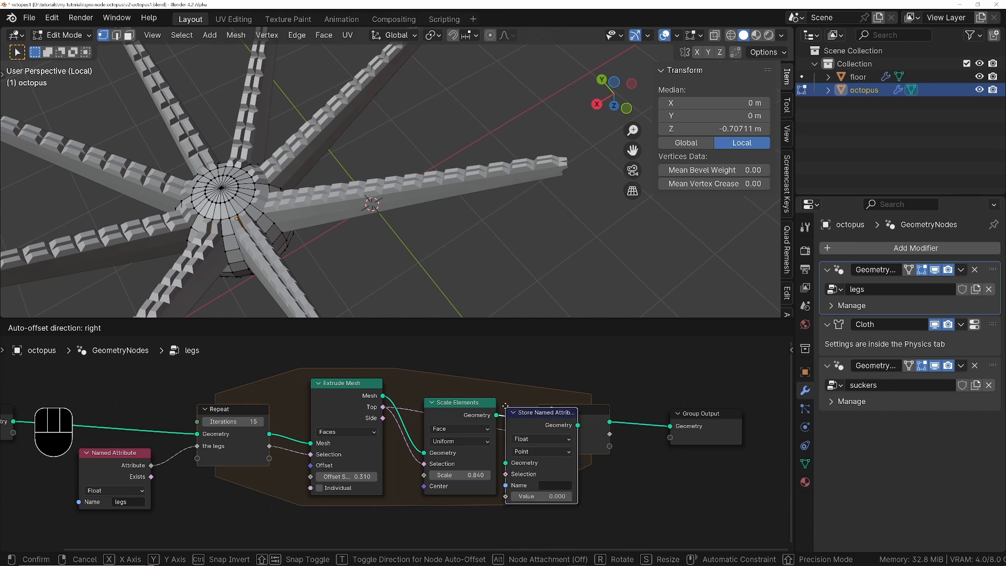
click(505, 384)
Step: Reposition the Store Named Attribute node above the link between Scale Elements and the Repeat output node
middle_drag(572, 459, 578, 484)
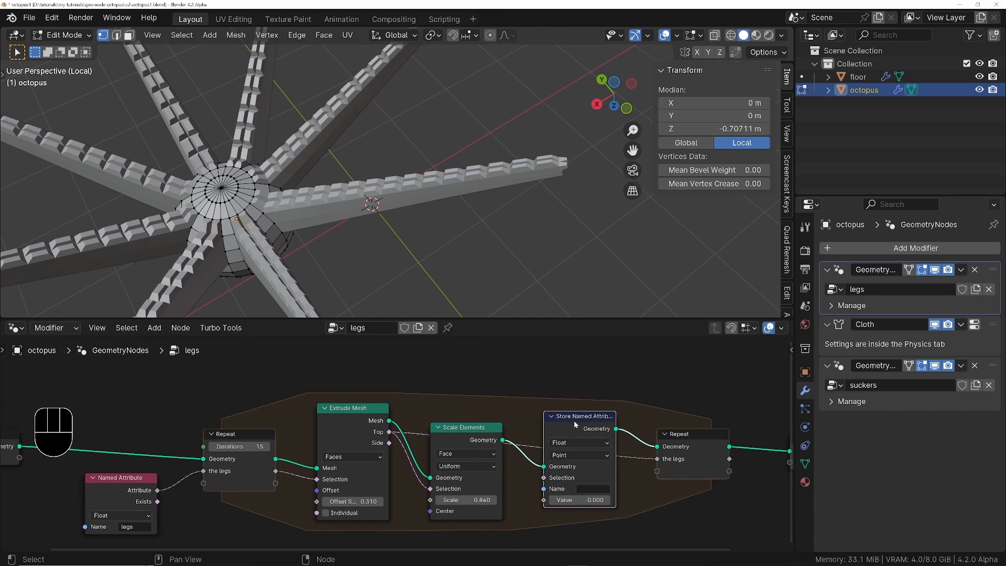
key(g)
click(593, 393)
key(g)
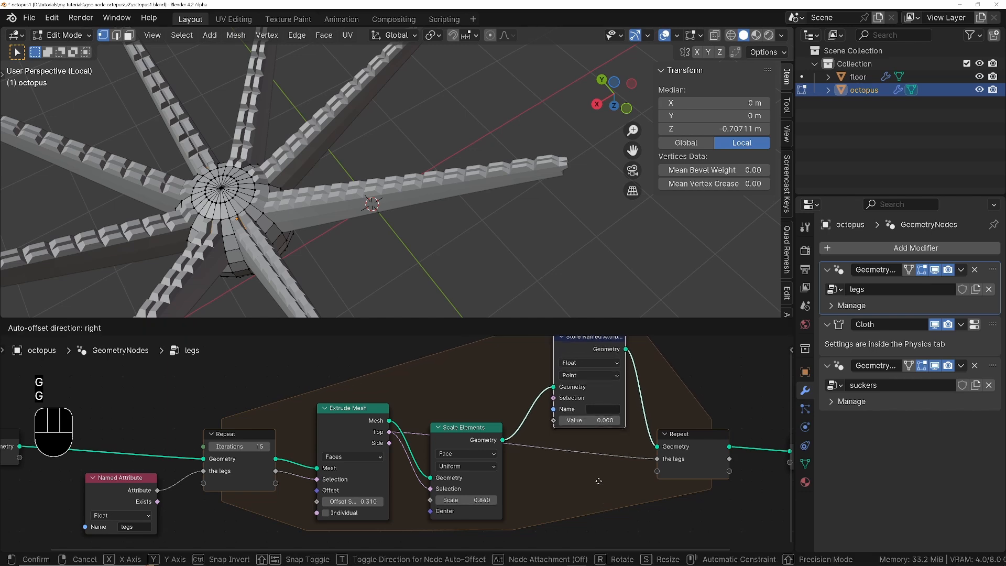
click(598, 481)
scroll(545, 478, down, 2)
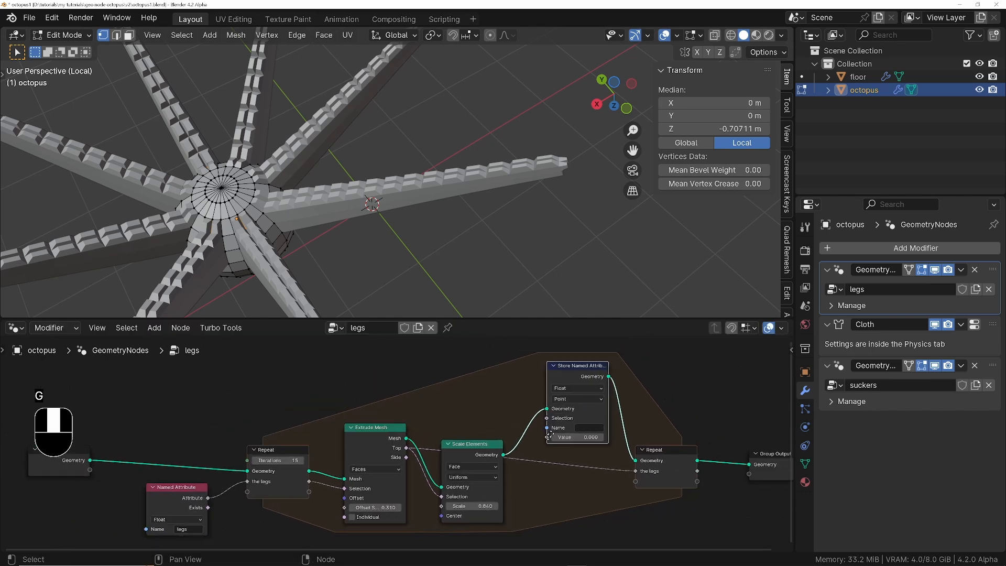
scroll(563, 407, up, 2)
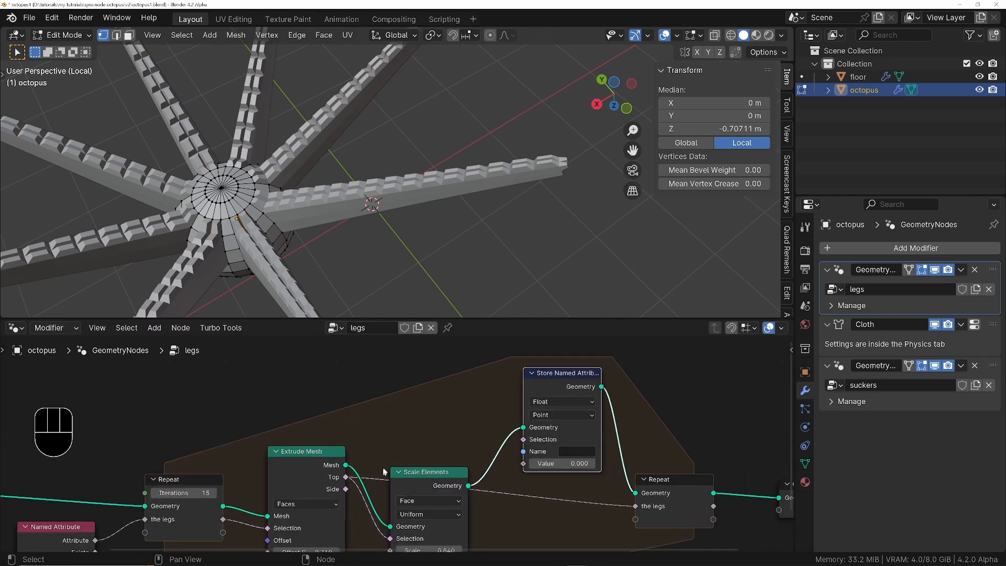
Step: Set the Store Named Attribute node's data type to Integer and its domain to Face
click(559, 401)
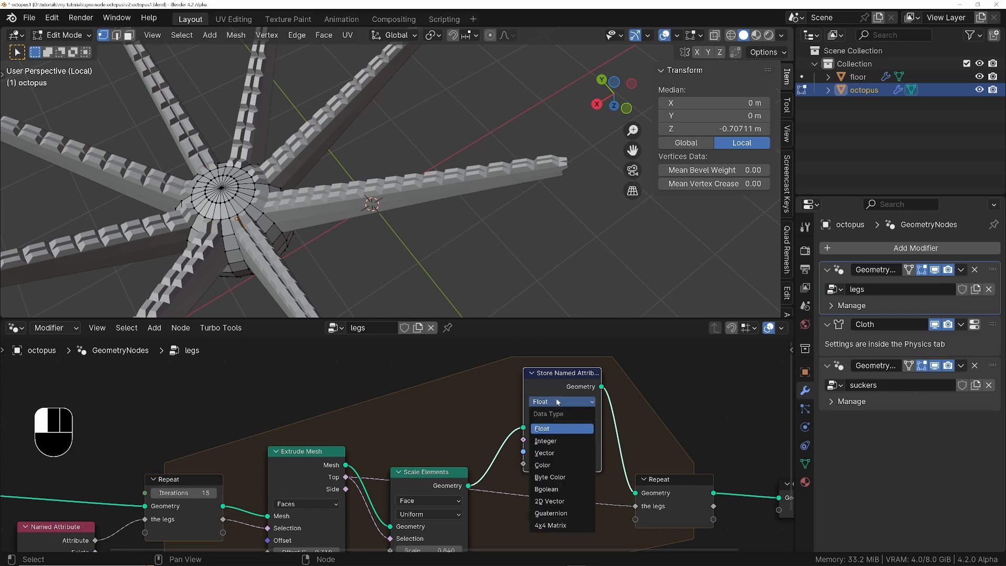
click(542, 440)
middle_drag(513, 474, 545, 468)
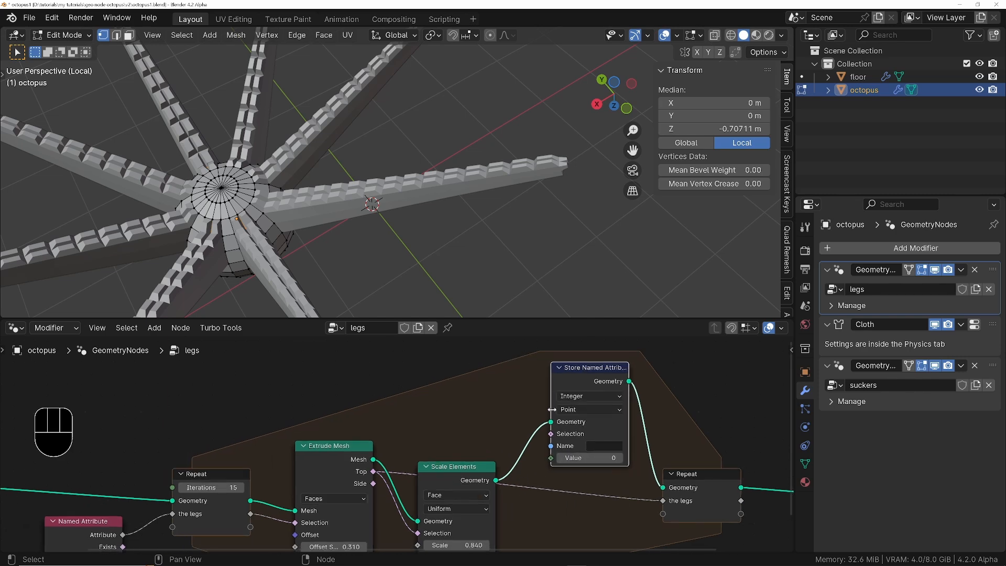
click(592, 410)
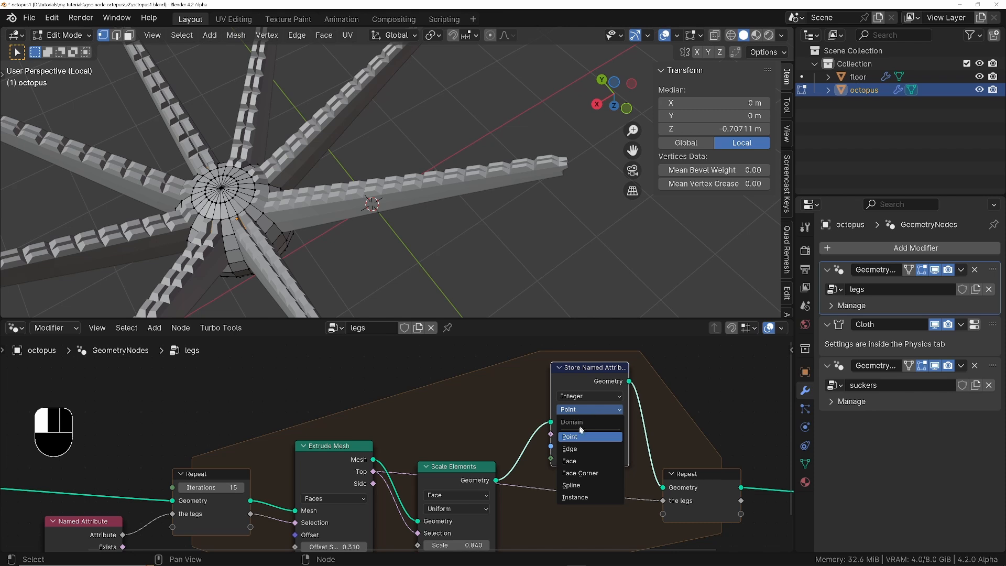
click(574, 462)
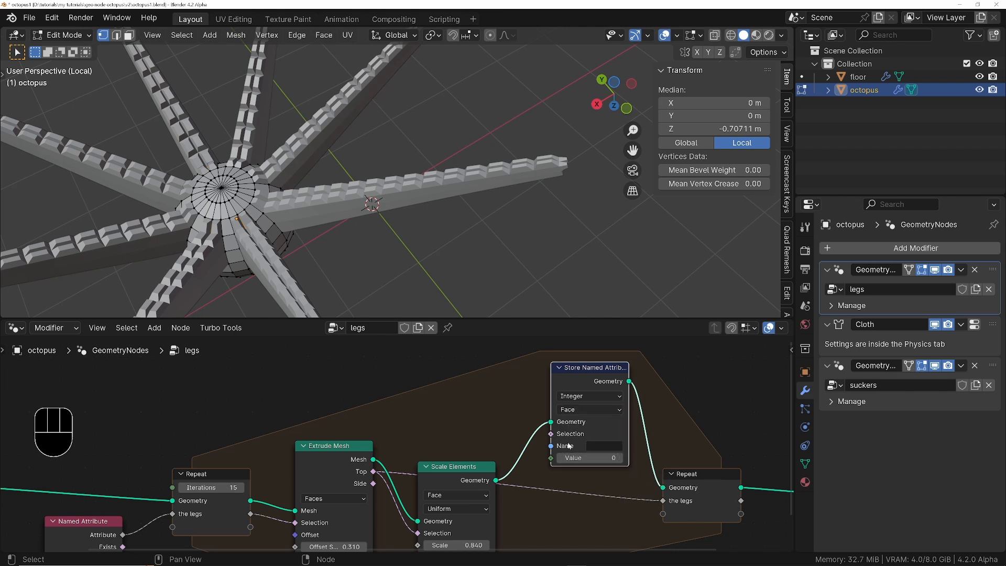
Step: Name the stored attribute extrusion_count in the Store Named Attribute node
click(604, 446)
text(e)
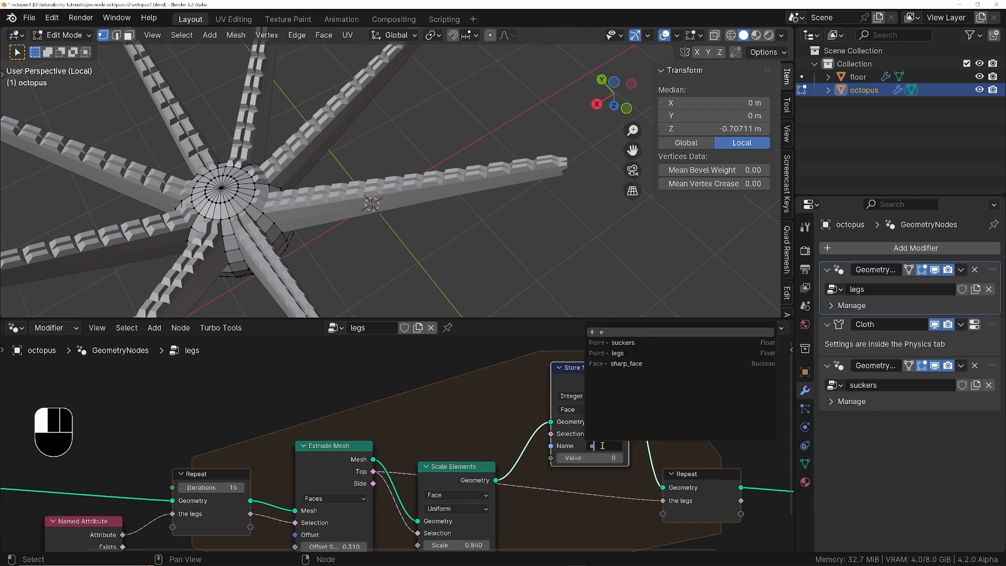
text(xtrusion_count)
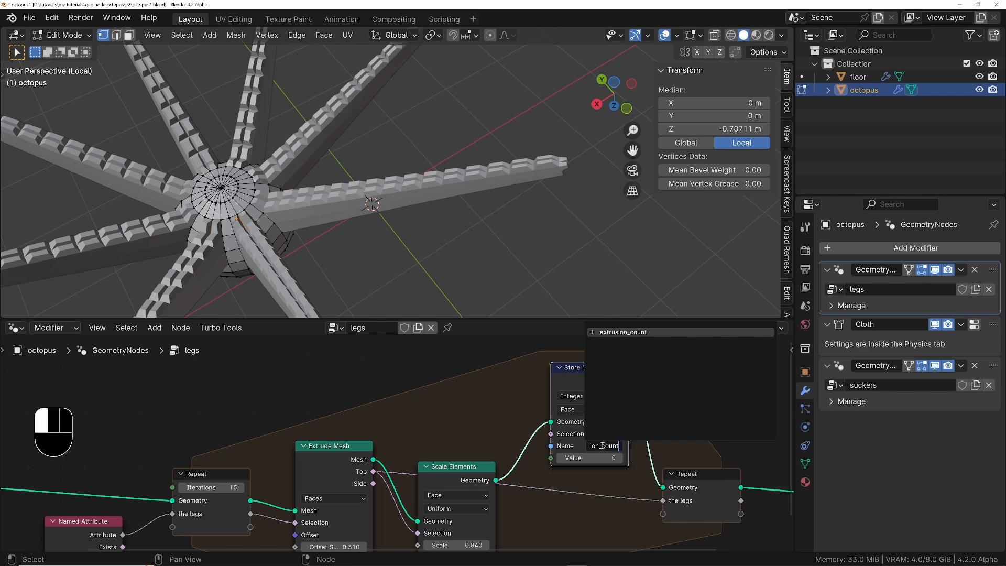
key(Return)
scroll(509, 504, down, 2)
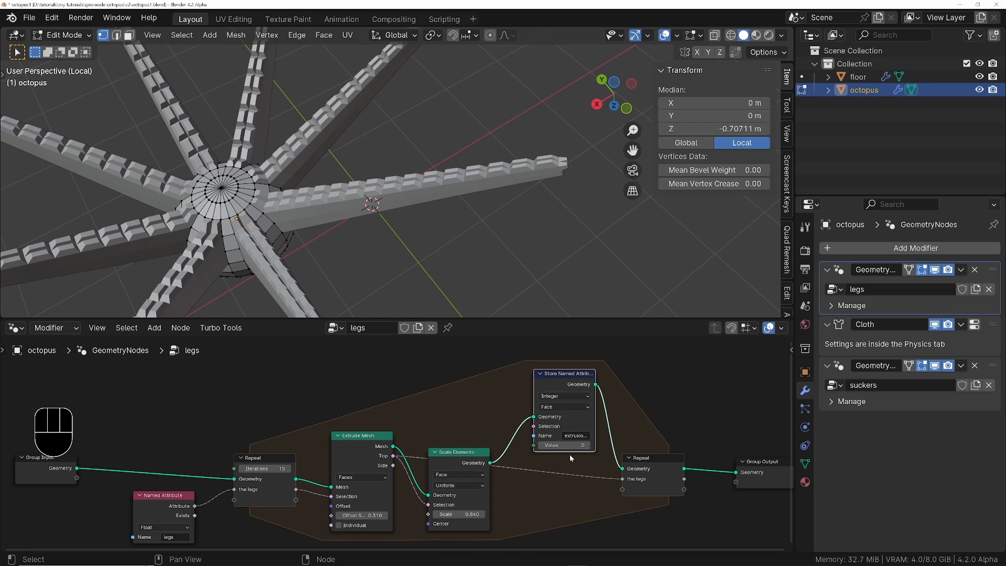
Step: Add a new item to the legs tree's repeat zone and rename it "the count"
middle_drag(288, 517, 216, 472)
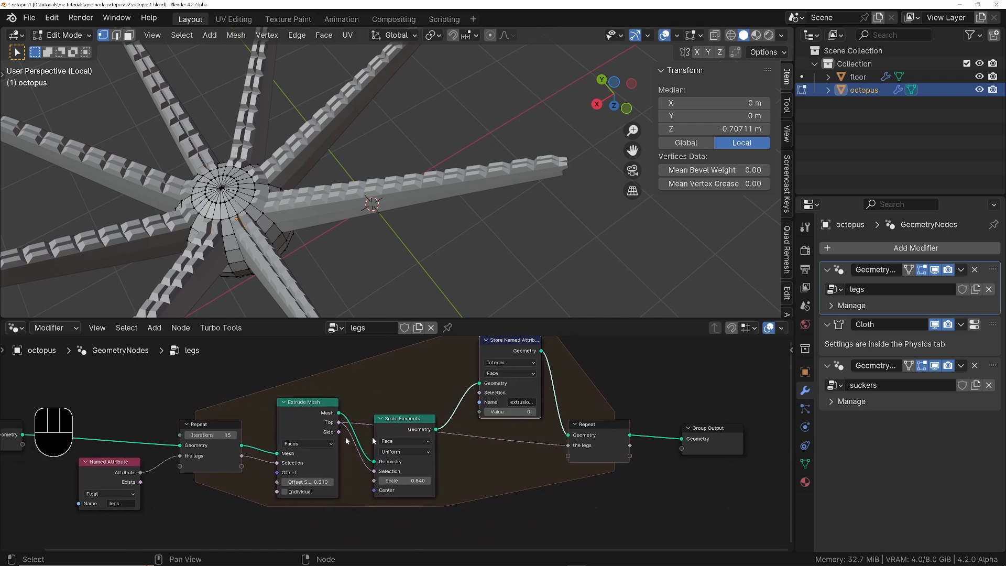
scroll(223, 450, up, 2)
scroll(223, 449, up, 1)
click(221, 415)
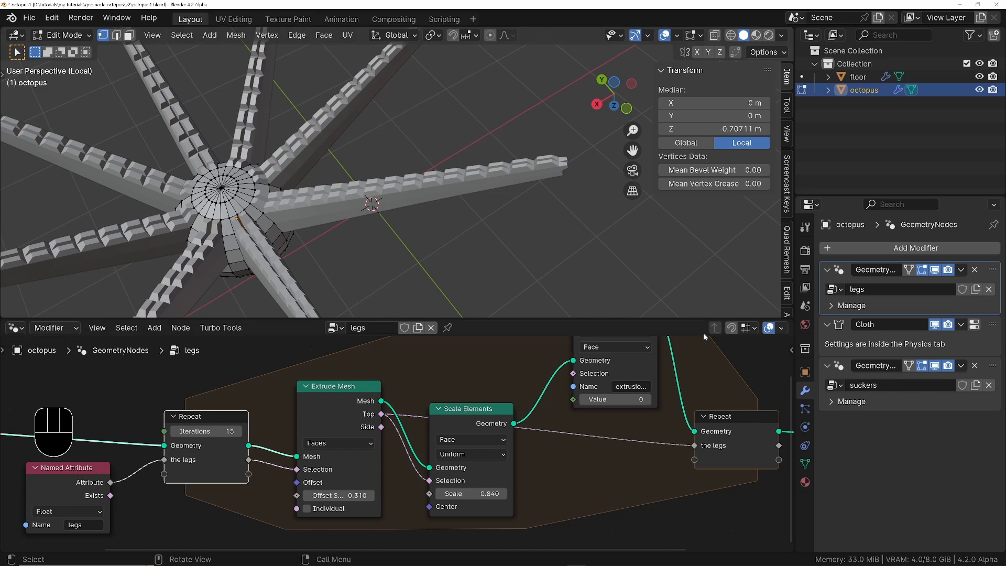
key(m)
key(n)
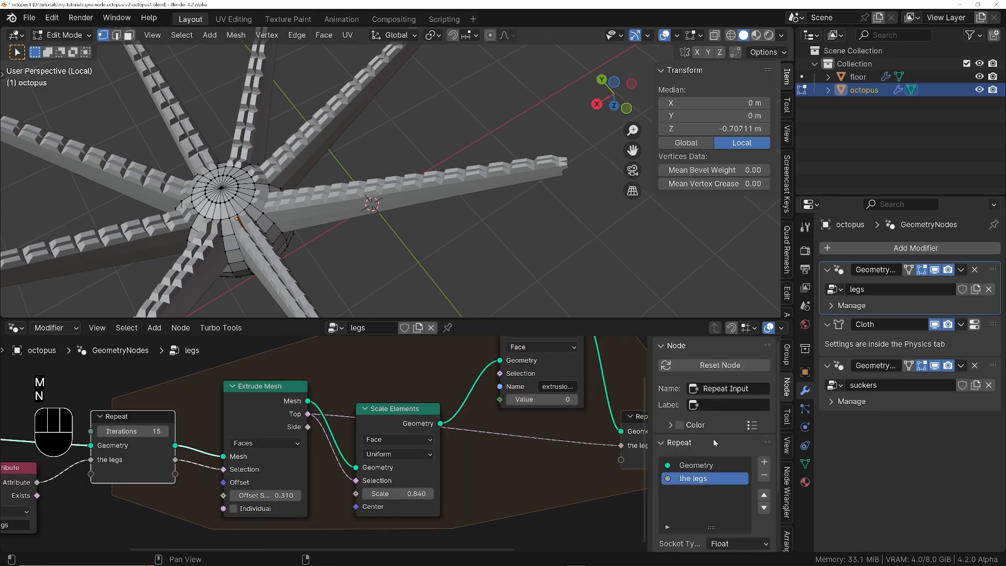
middle_drag(516, 483, 360, 499)
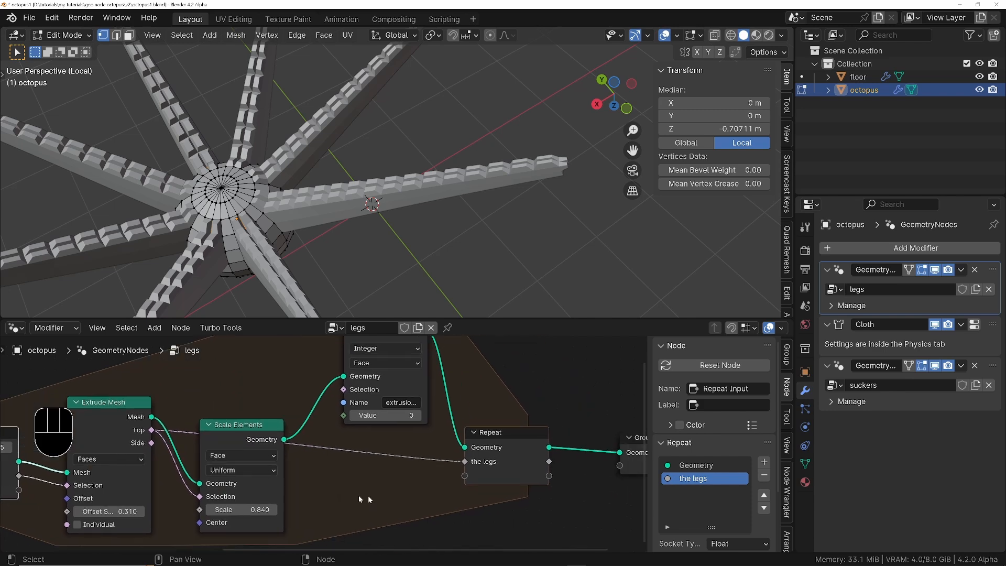
click(764, 461)
double_click(702, 492)
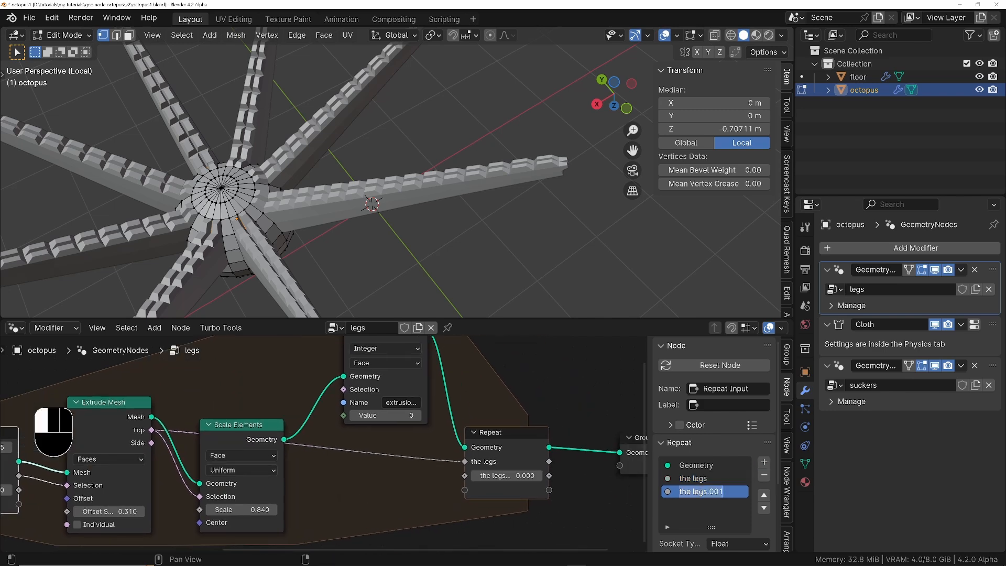
text(the ccu)
key(Return)
scroll(702, 491, down, 2)
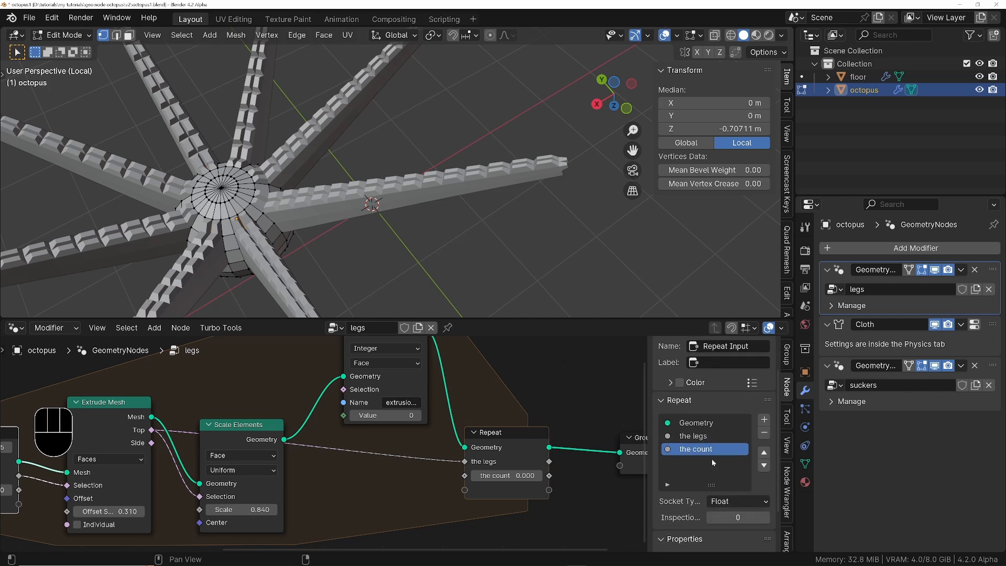
Step: Open the socket type choices for the repeat zone's "the count" item
click(735, 503)
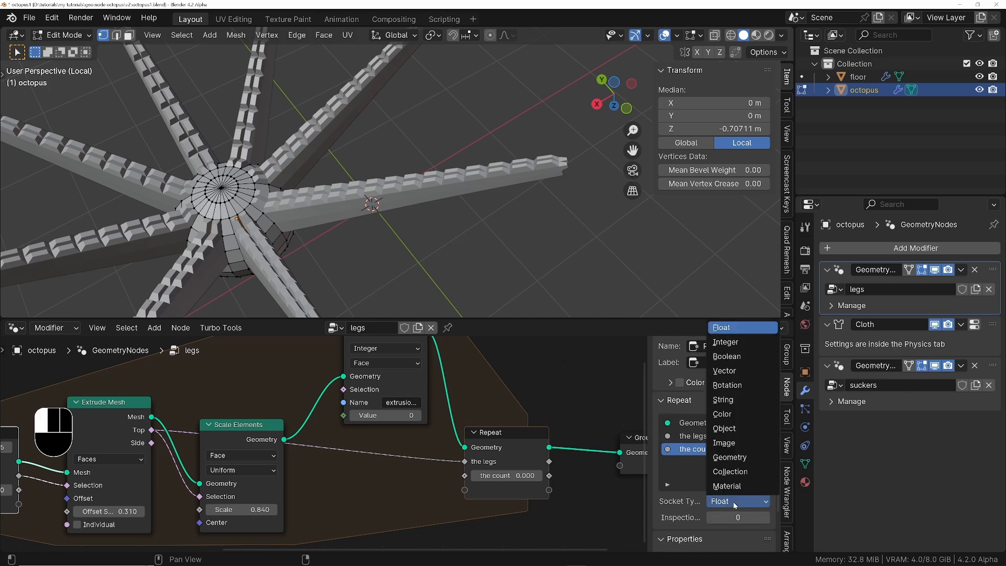
Step: Set the socket type of the repeat zone item "the count" to Integer
click(725, 342)
middle_drag(319, 502, 419, 481)
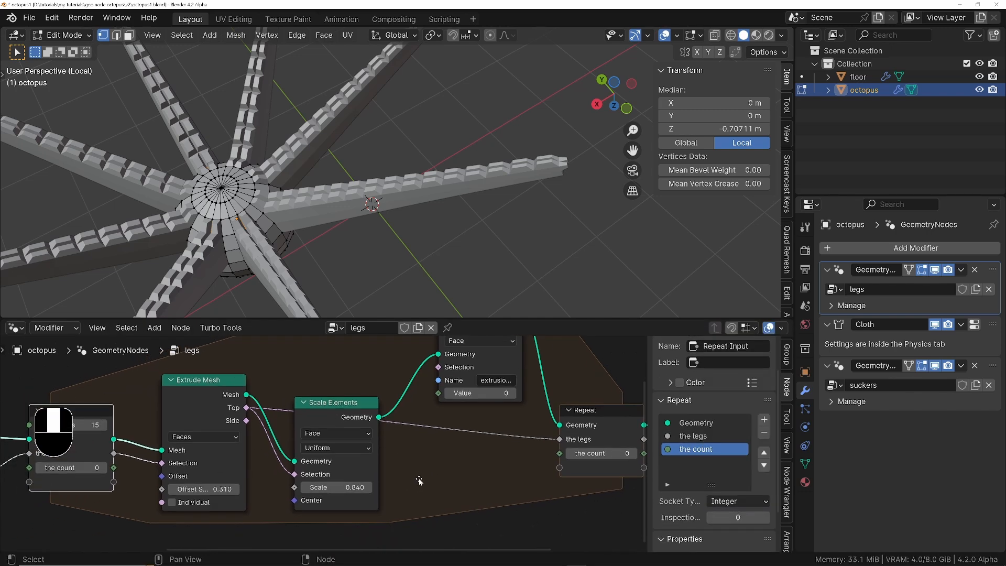
scroll(418, 481, down, 4)
middle_drag(217, 500, 232, 500)
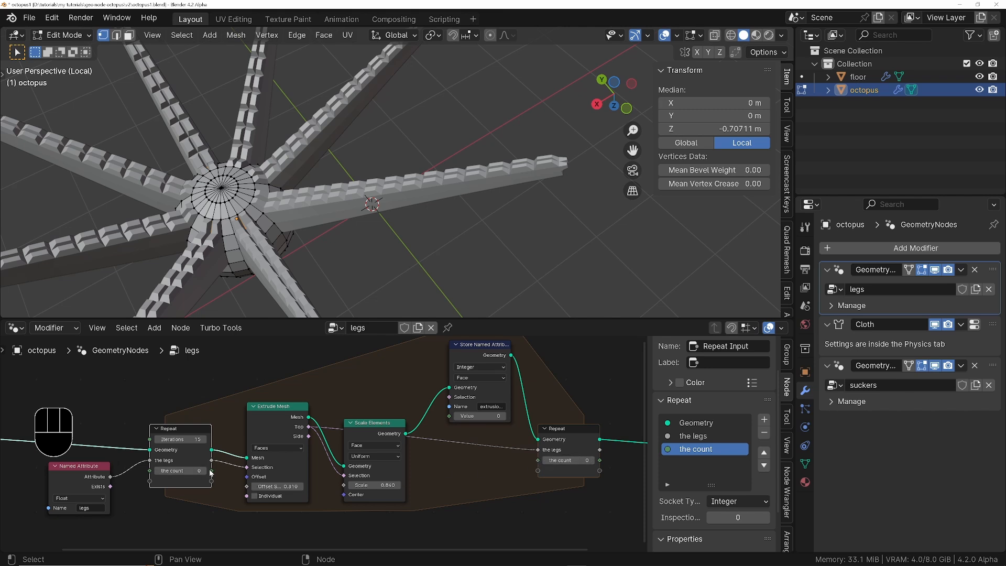
Step: Add 1 to the repeat input's count with a Math Add node, feeding the result into Store Named Attribute's value and the repeat output's count
drag(211, 471, 459, 483)
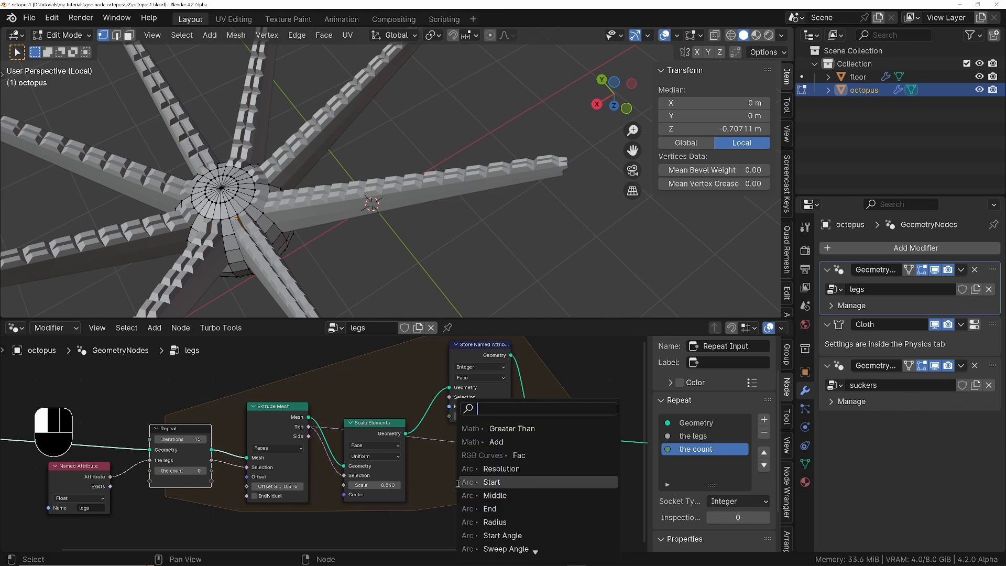
text(math)
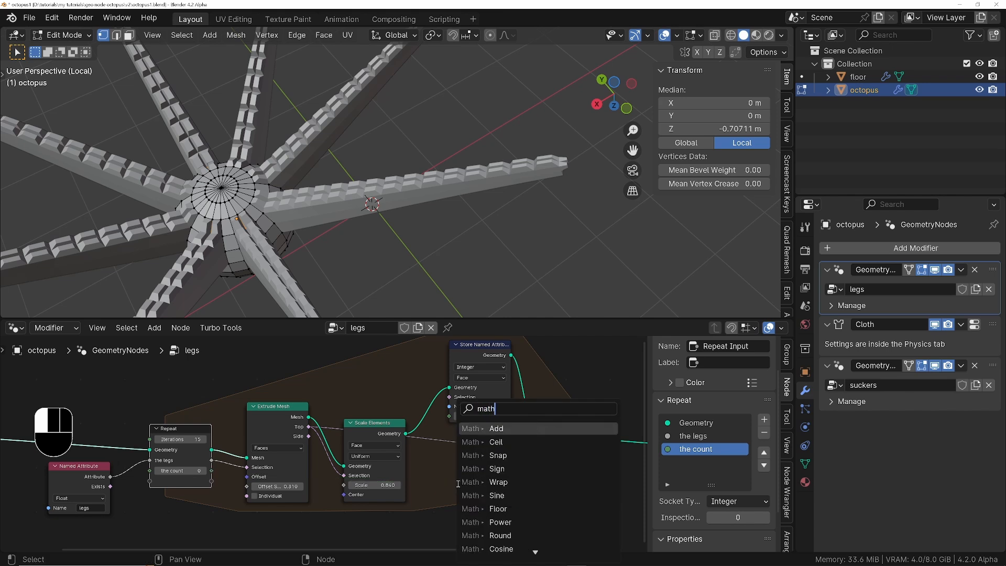
key(Return)
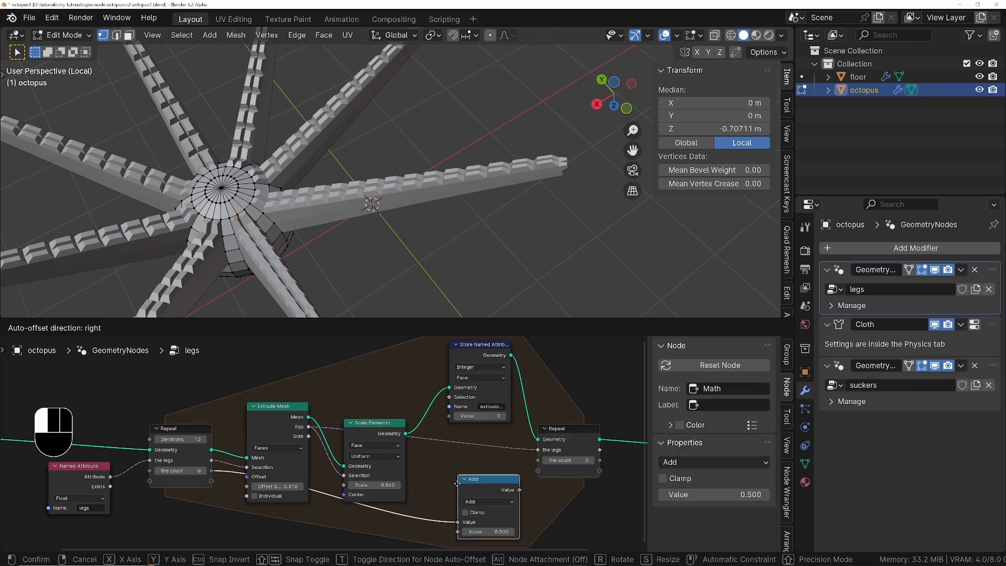
click(442, 469)
double_click(471, 519)
text(1)
key(Return)
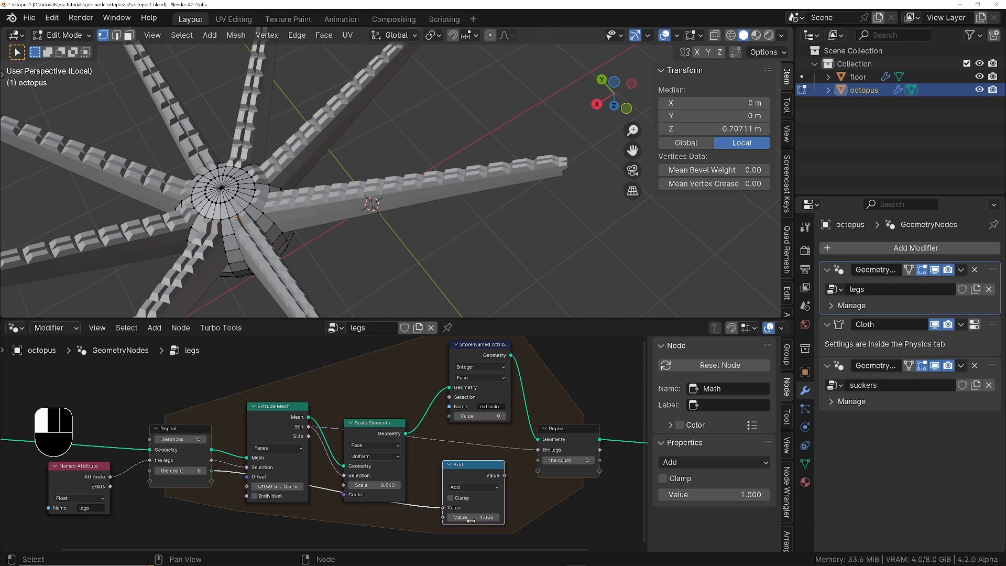
drag(504, 476, 449, 419)
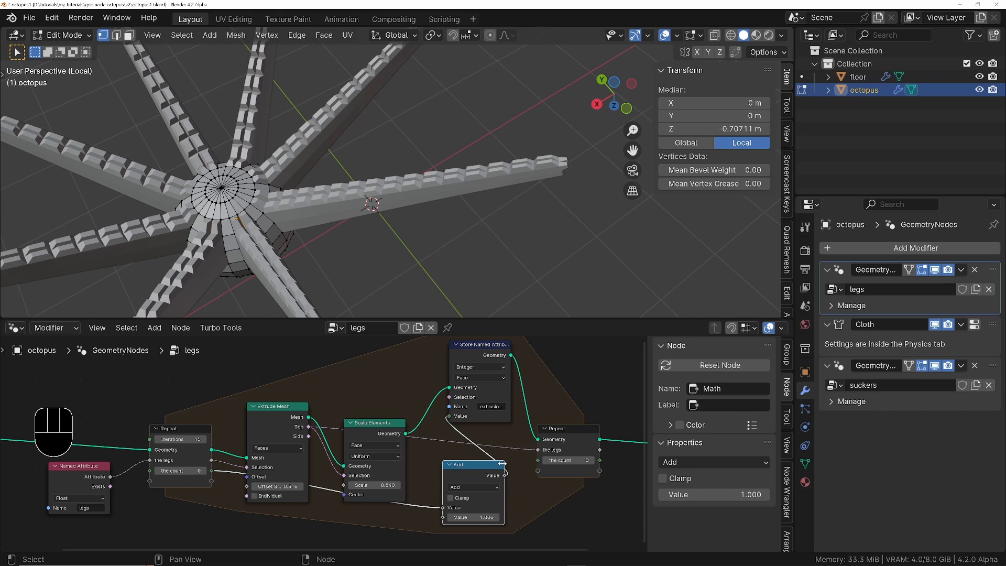
drag(505, 476, 482, 465)
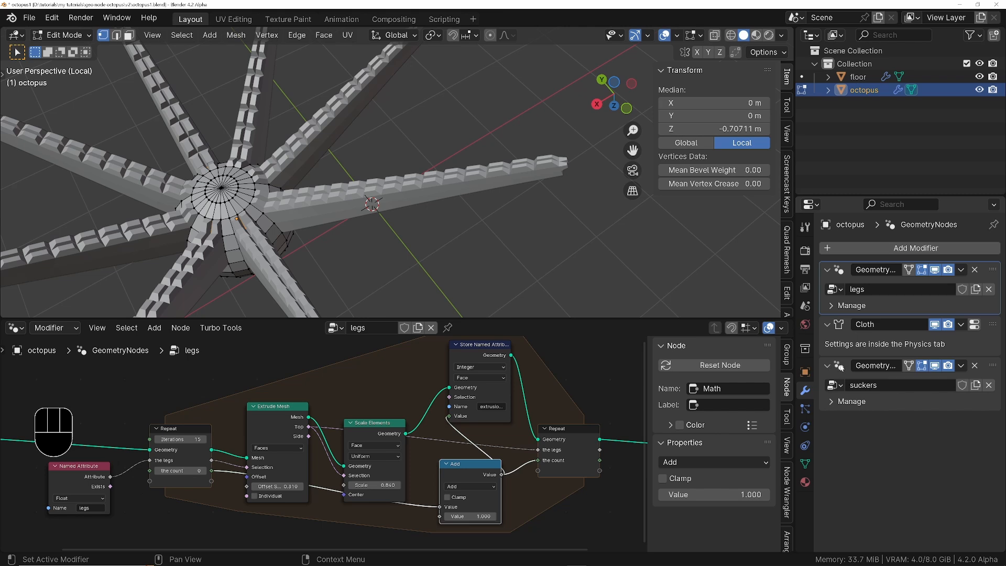
Step: In the suckers node group, add a Named Attribute node that reads the integer attribute extrusion_count
click(840, 367)
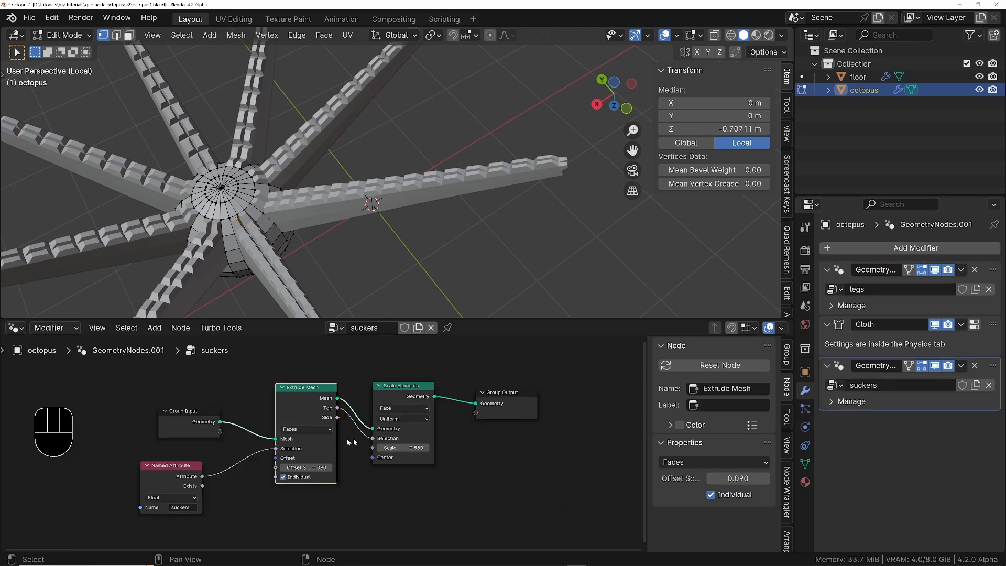
middle_drag(261, 452, 277, 442)
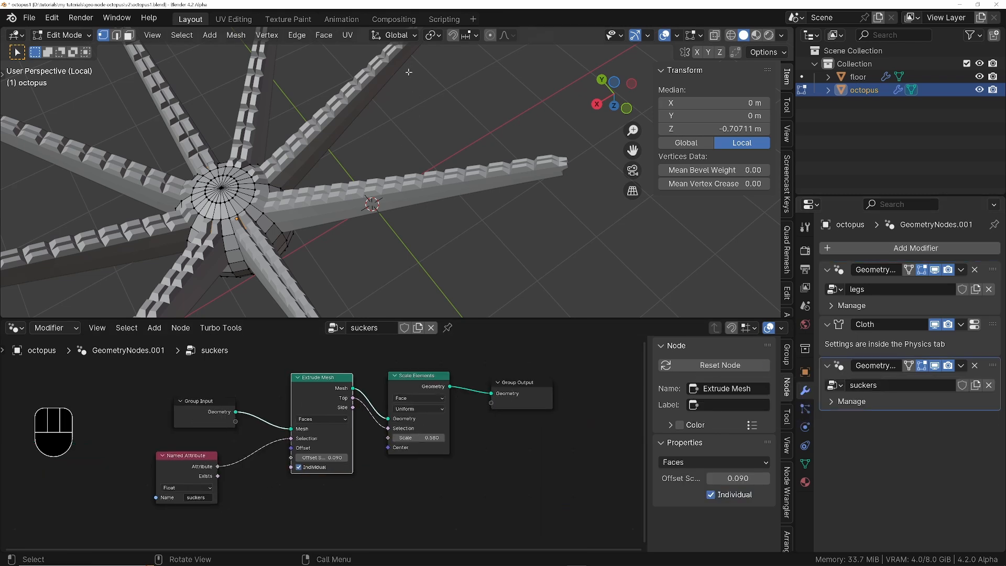
key(shift+a)
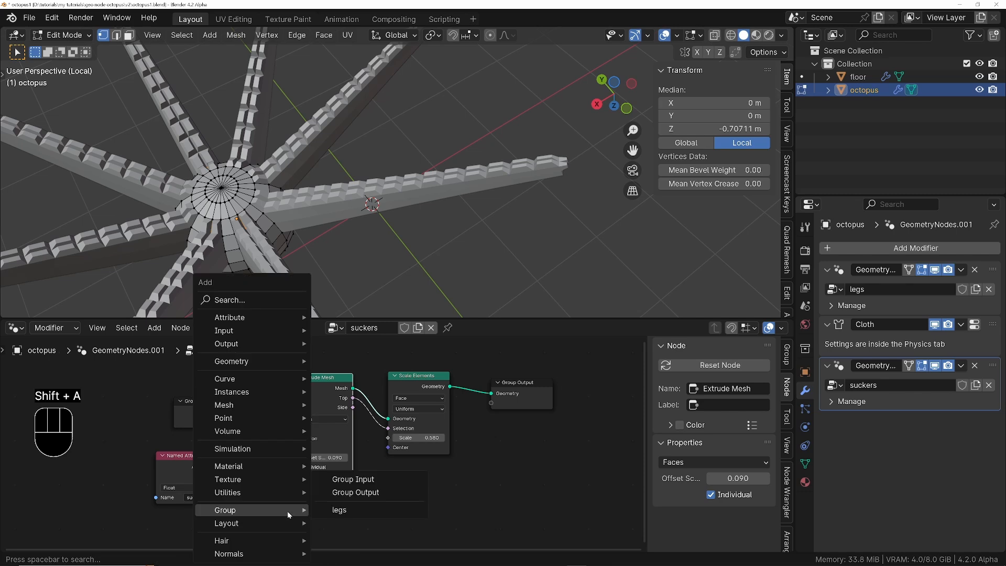
text(named)
key(Return)
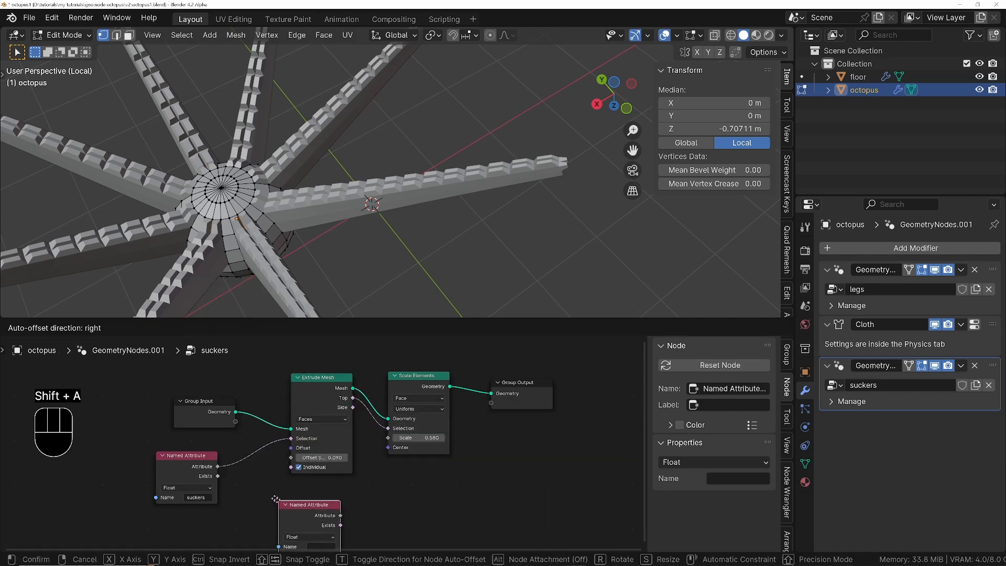
click(244, 500)
click(291, 540)
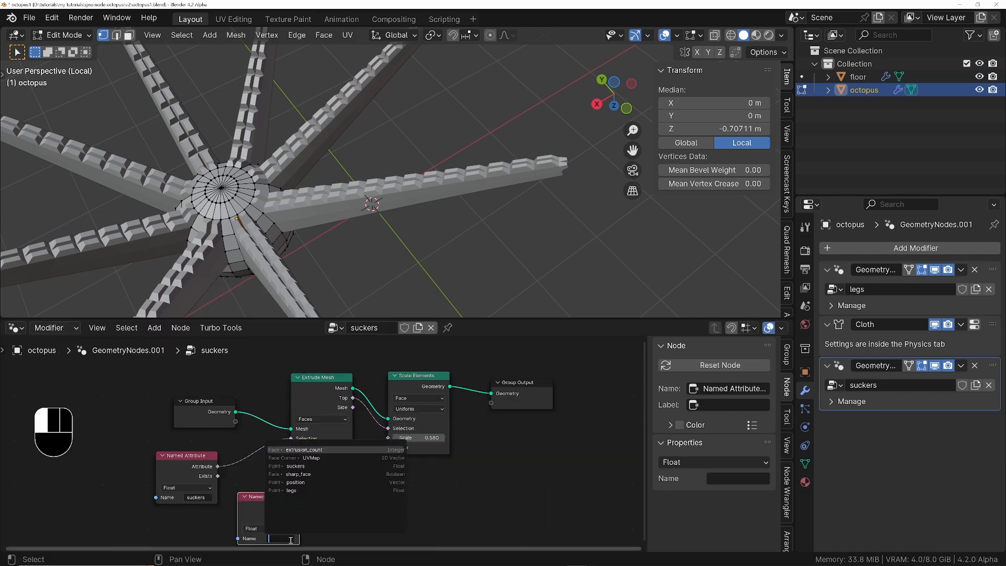
click(333, 450)
scroll(354, 503, down, 2)
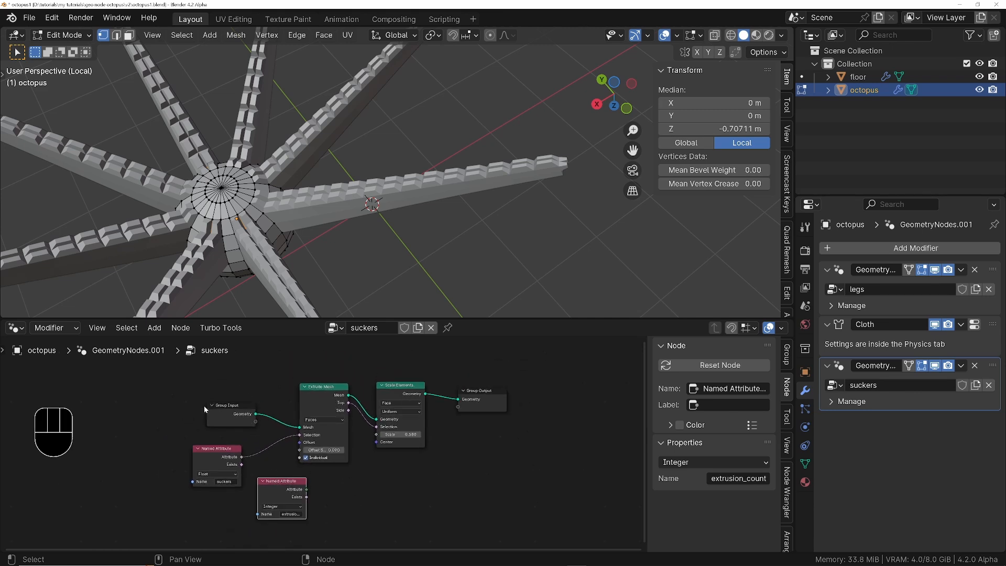
Step: Preview the Group Input geometry with a Viewer node, using the extrusion_count attribute as its value
drag(205, 410, 196, 406)
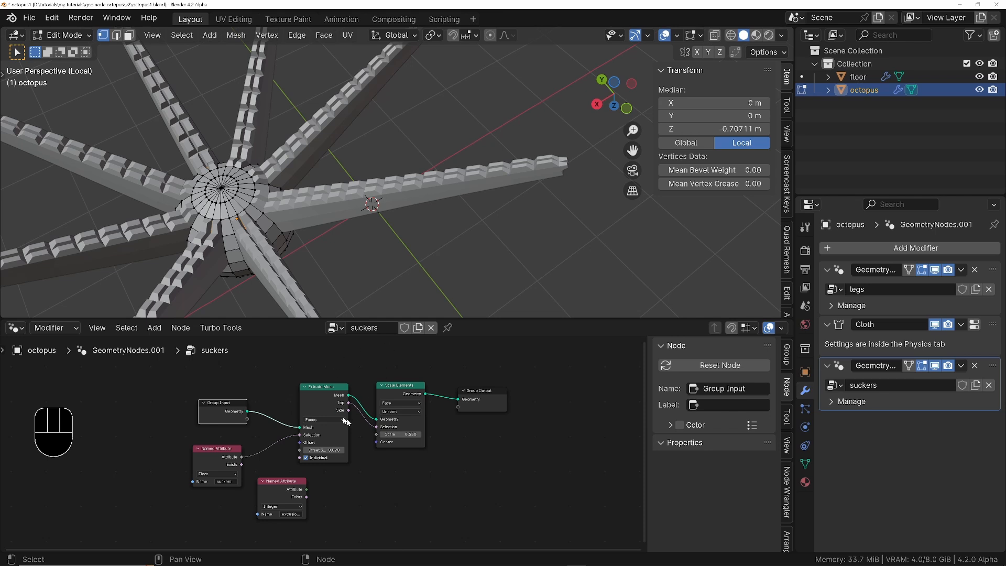
ctrl+shift+click(231, 405)
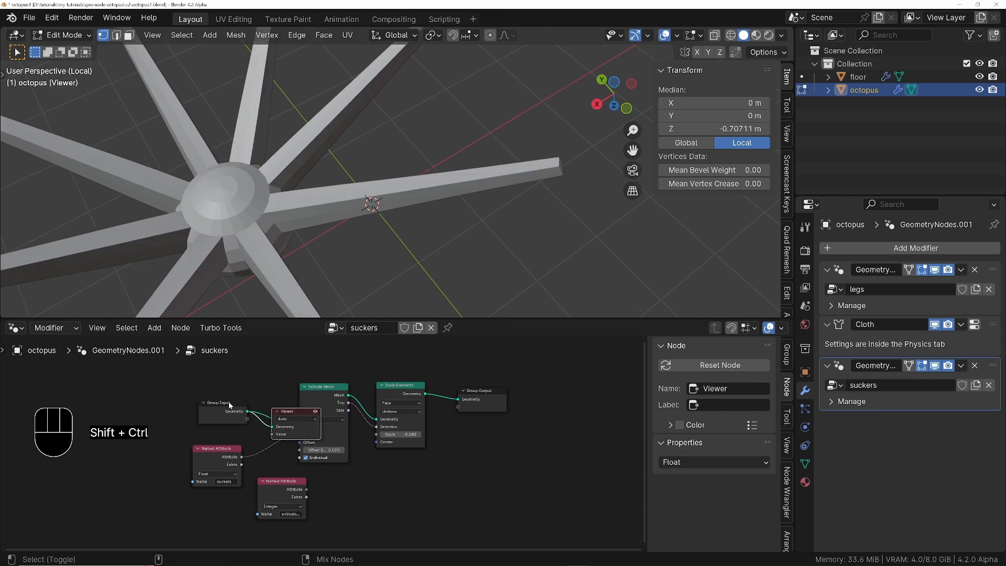
drag(294, 413, 435, 485)
scroll(331, 493, up, 2)
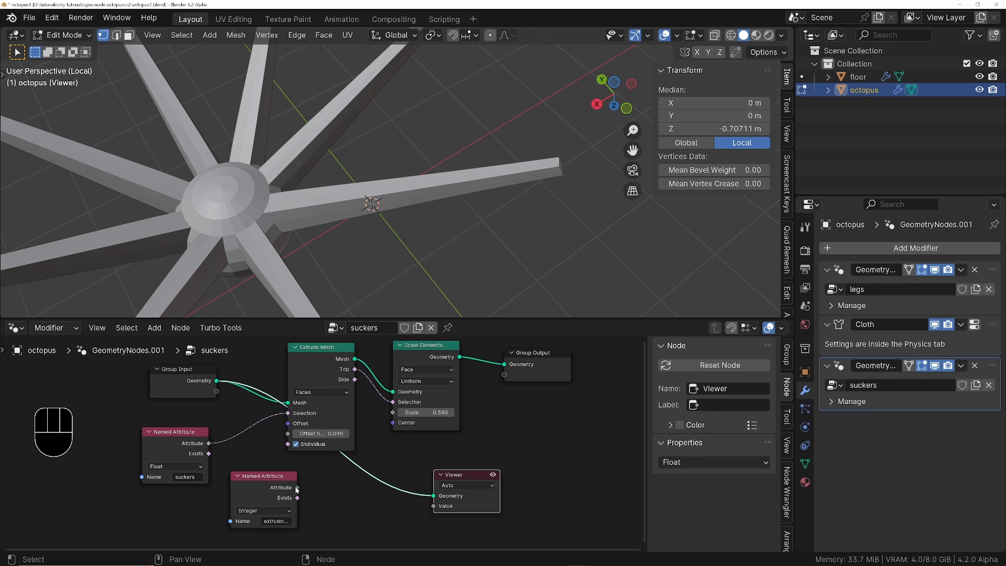
drag(297, 488, 432, 488)
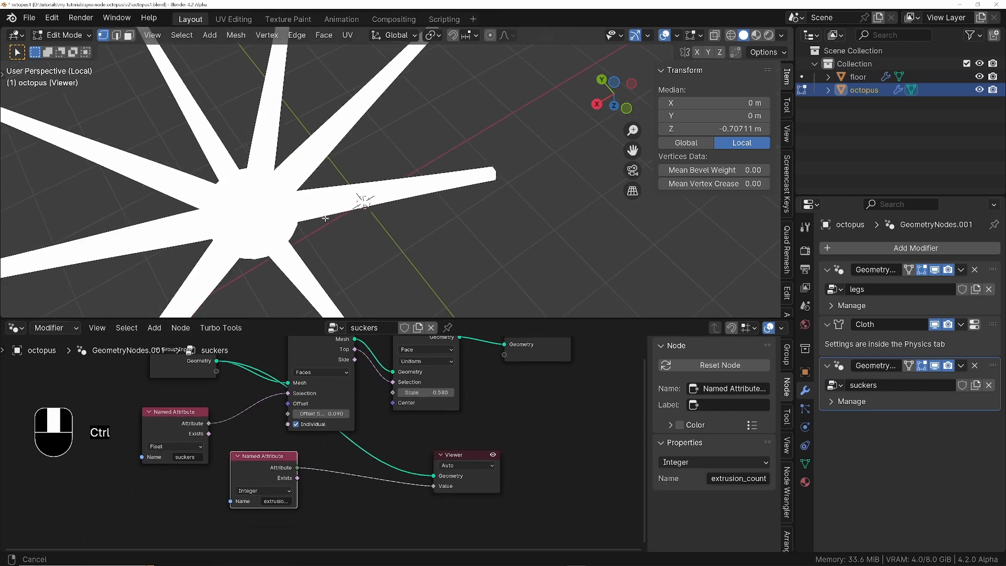
drag(275, 463, 182, 498)
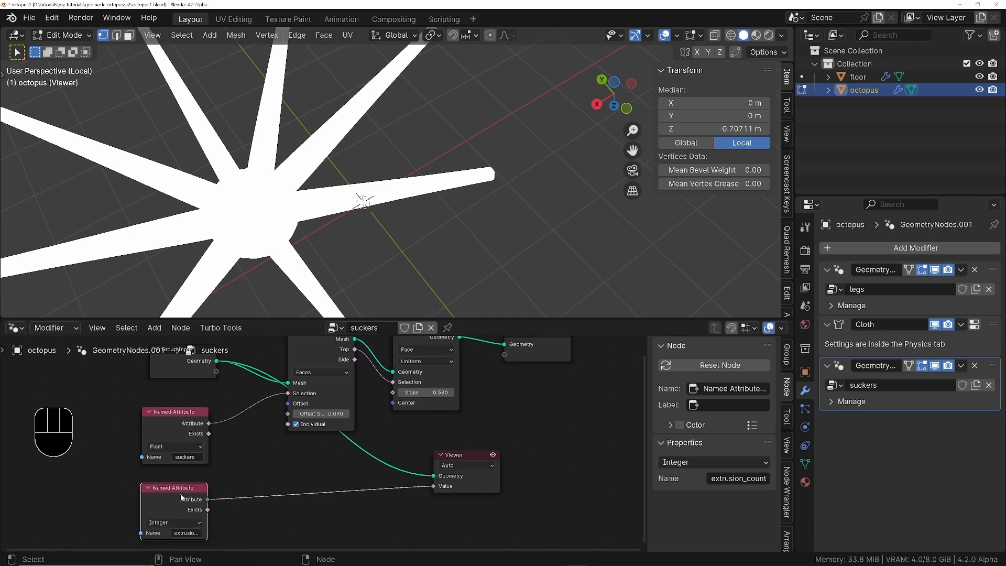
ctrl+middle_drag(332, 191, 316, 236)
shift+middle_drag(317, 225, 518, 274)
shift+middle_drag(385, 405, 382, 426)
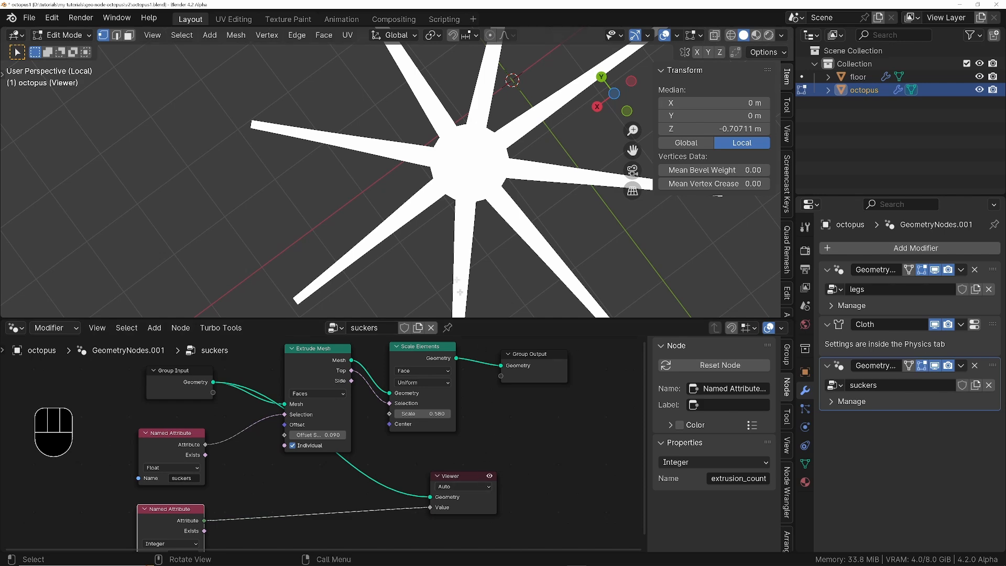
middle_drag(476, 131, 423, 105)
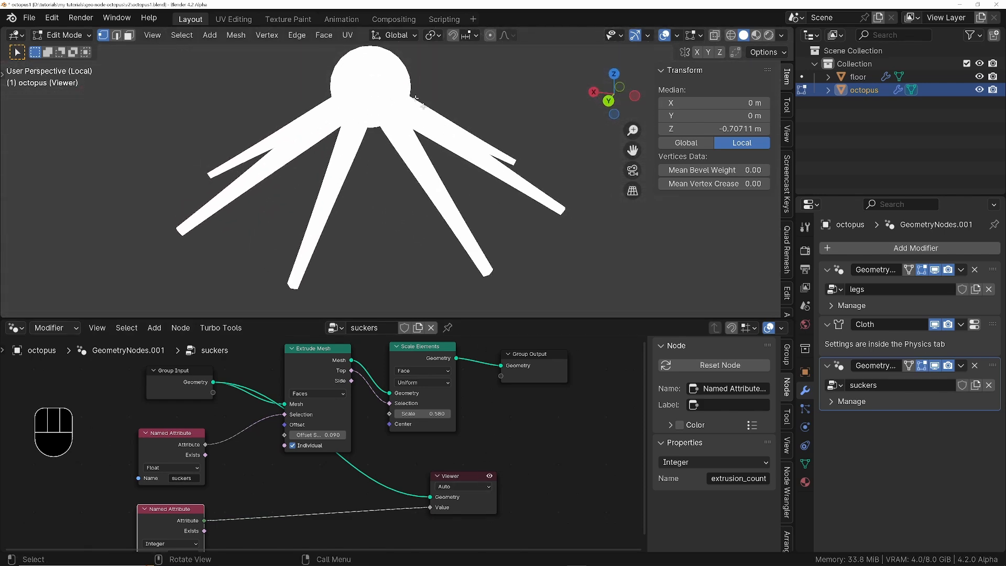
Step: In the legs node group, connect Extrude Mesh's Side output to the Selection of the Store Named Attribute node
click(845, 277)
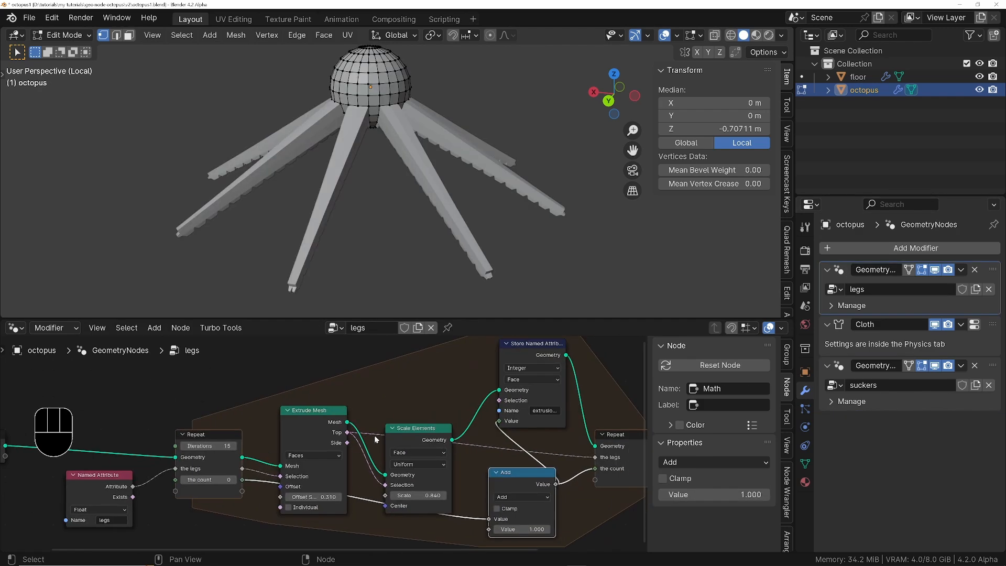
mouse_move(413, 437)
mouse_down()
mouse_move(421, 382)
mouse_move(418, 420)
mouse_up()
scroll(446, 408, down, 1)
drag(531, 356, 537, 350)
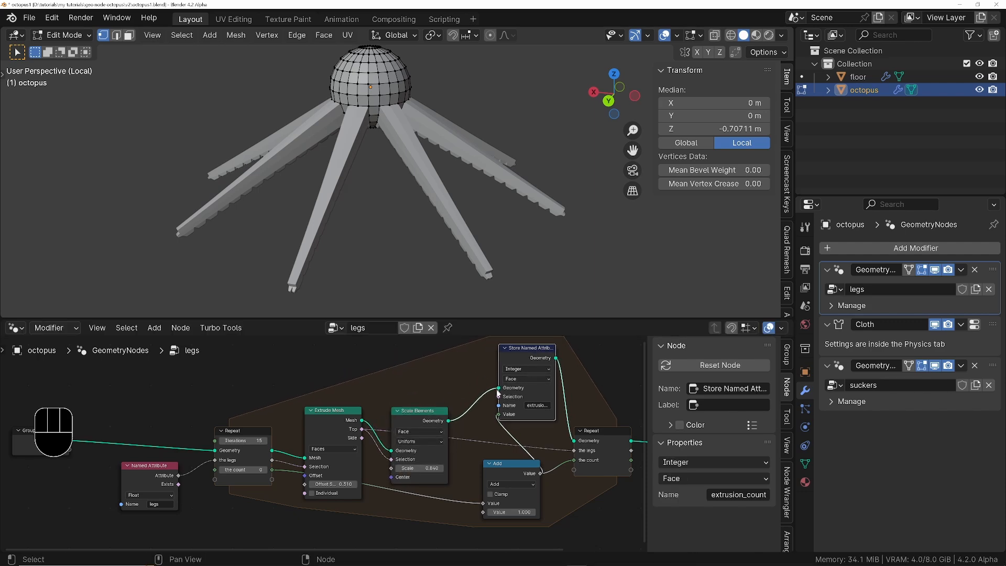
scroll(507, 405, up, 2)
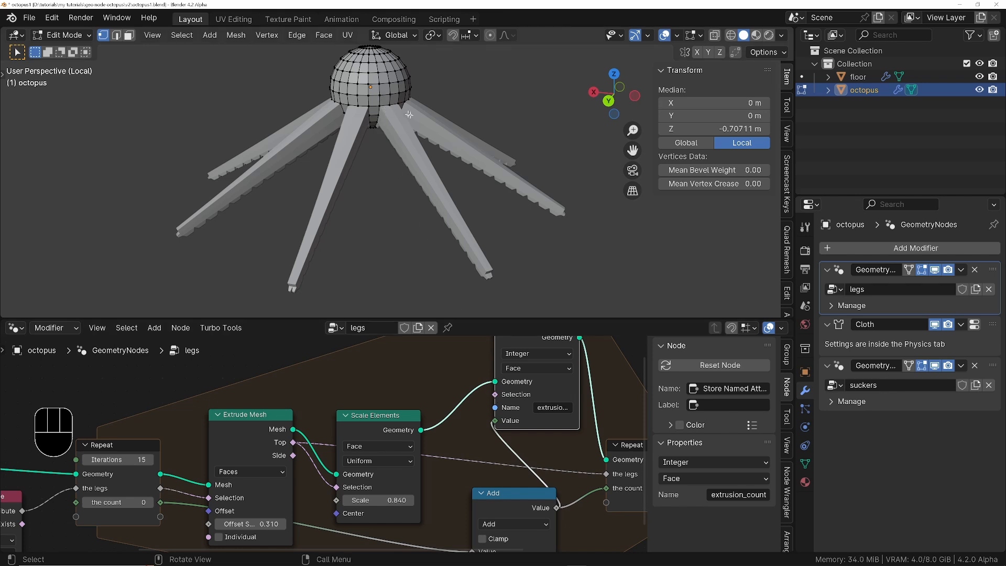
middle_drag(477, 233, 434, 183)
middle_drag(376, 464, 395, 504)
drag(397, 456, 379, 355)
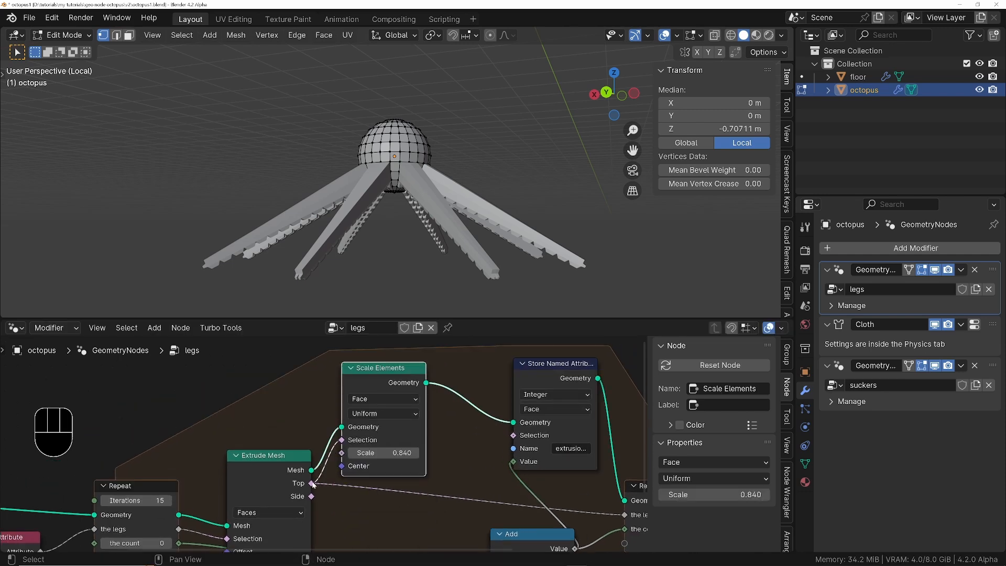
drag(312, 483, 385, 494)
drag(311, 498, 512, 443)
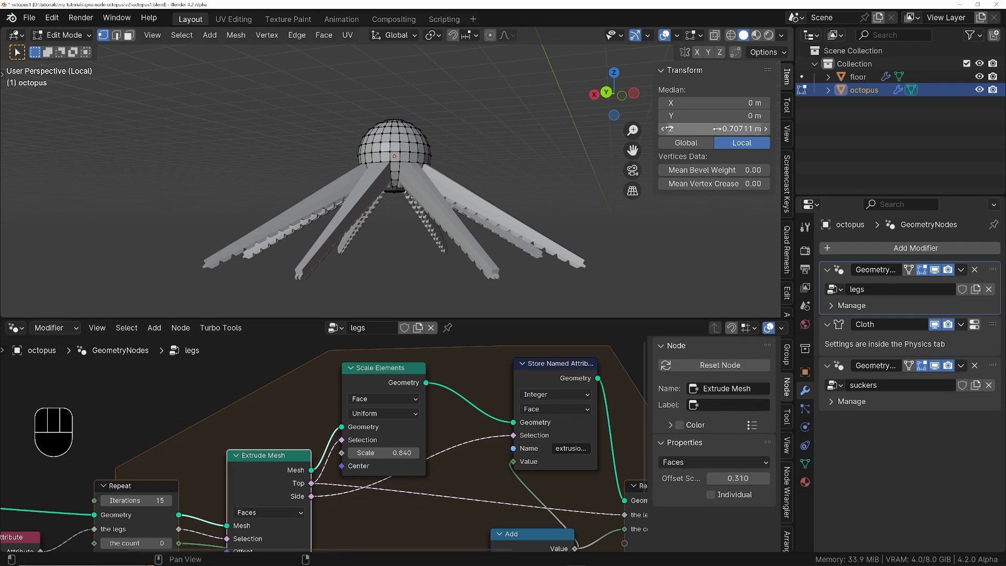
Step: Reactivate the Viewer in the suckers node group and examine the extrusion_count values on the legs and their end faces
click(840, 367)
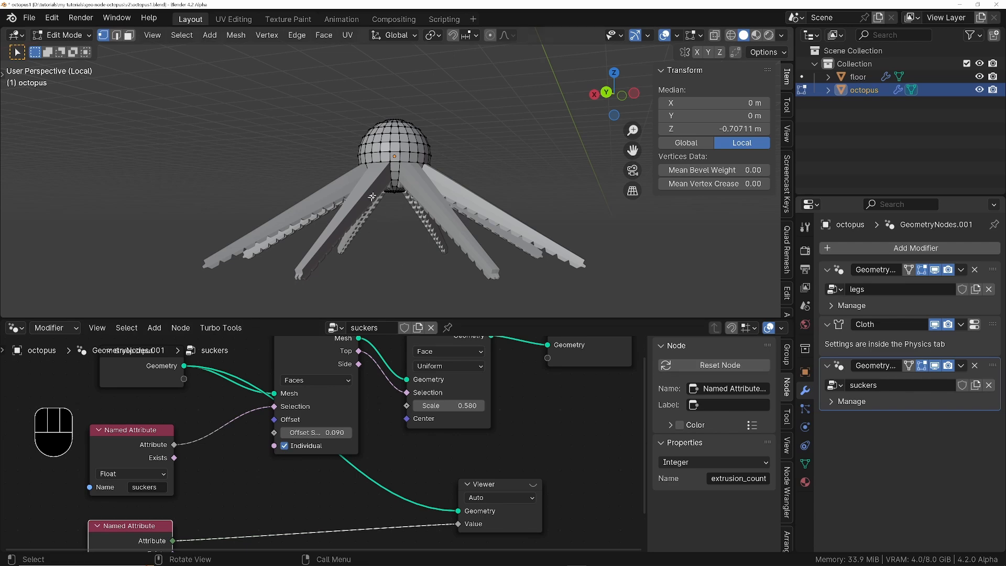
click(535, 487)
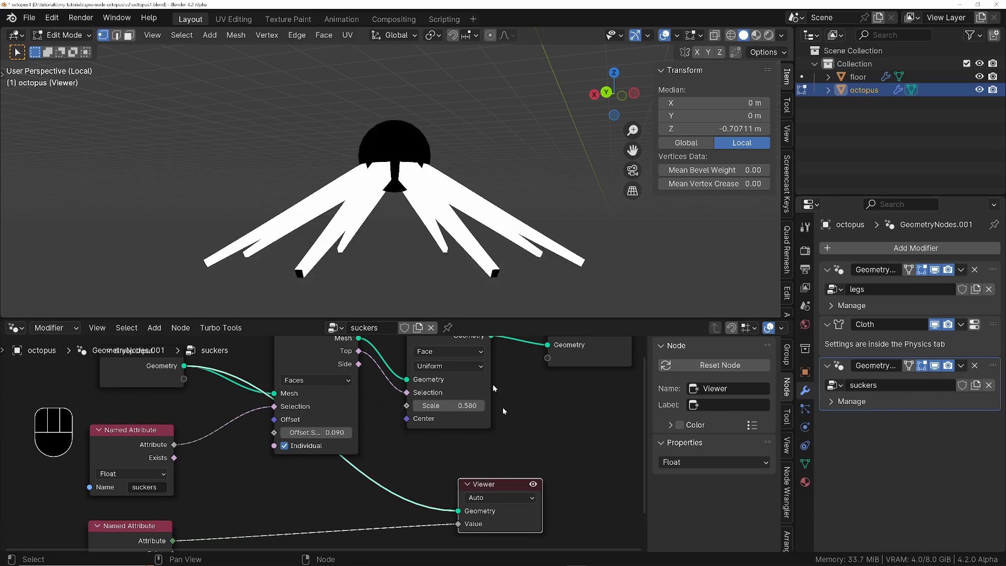
middle_drag(491, 141, 413, 149)
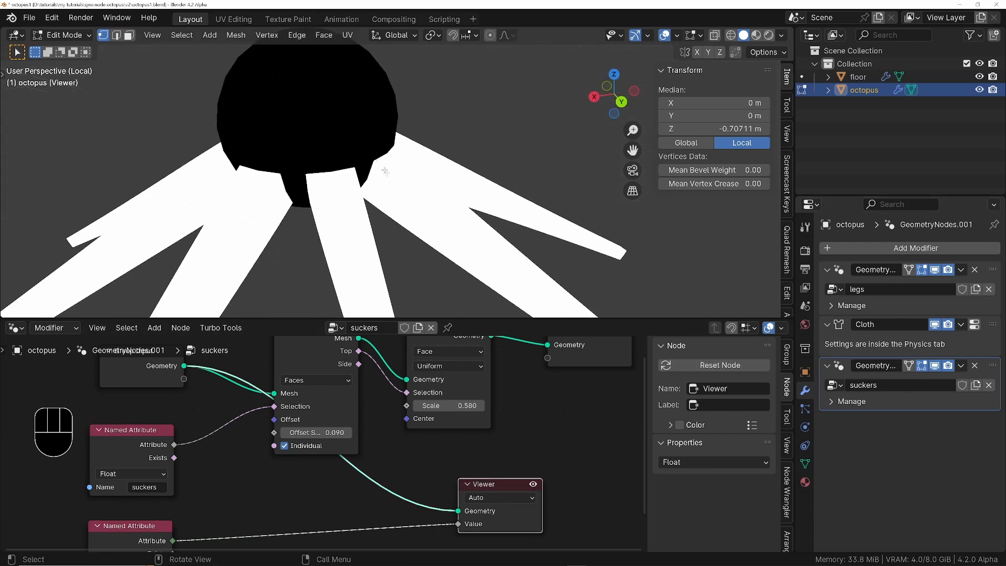
shift+middle_drag(467, 256, 382, 150)
ctrl+middle_drag(383, 150, 433, 175)
scroll(457, 226, up, 5)
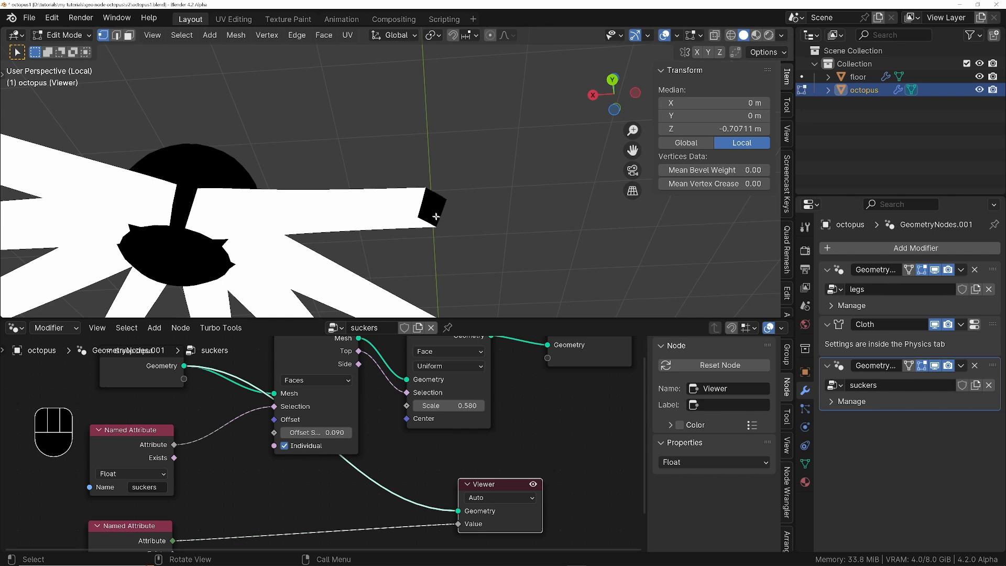
Step: In the legs node group, move the Scale Elements node up to free space between Extrude Mesh and Store Named Attribute
click(838, 270)
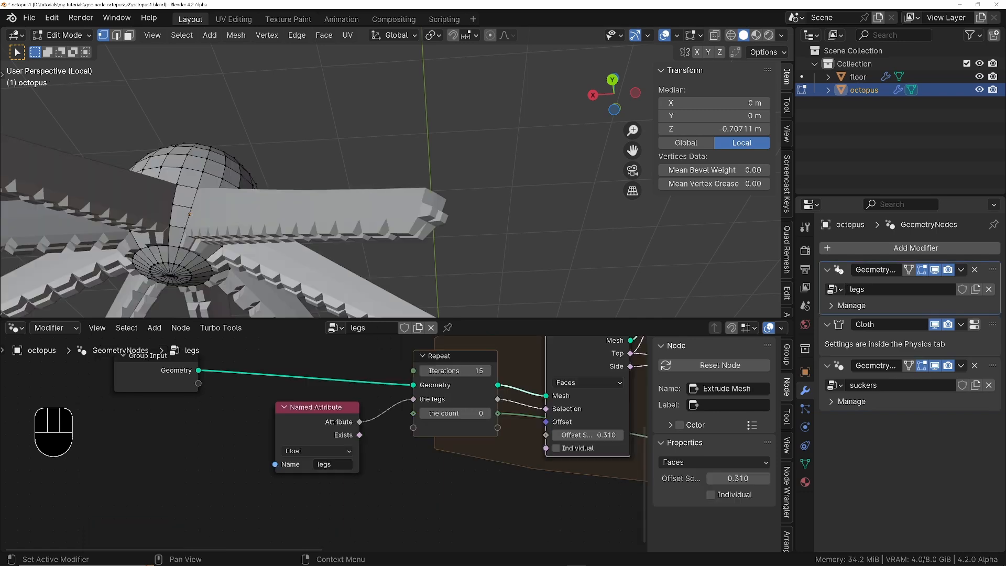
middle_drag(399, 425, 252, 489)
scroll(249, 490, down, 4)
middle_drag(474, 434, 393, 493)
scroll(393, 492, down, 1)
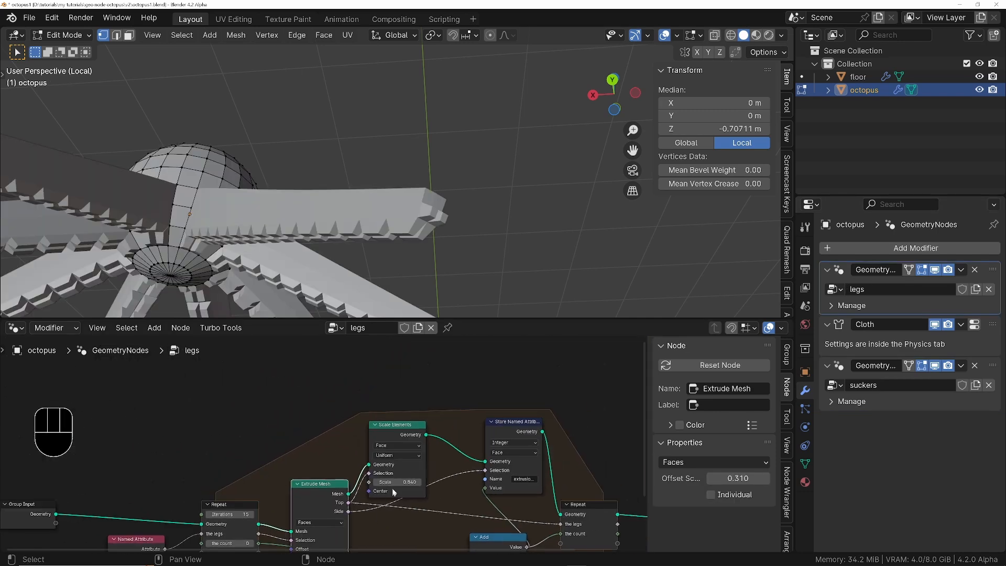
scroll(349, 502, up, 2)
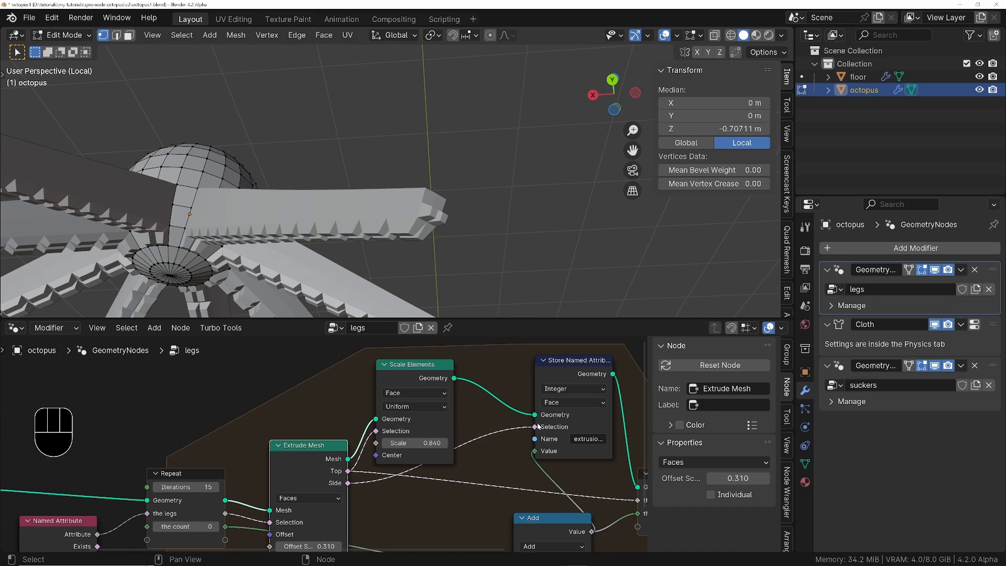
middle_drag(448, 419, 451, 445)
drag(426, 394, 412, 352)
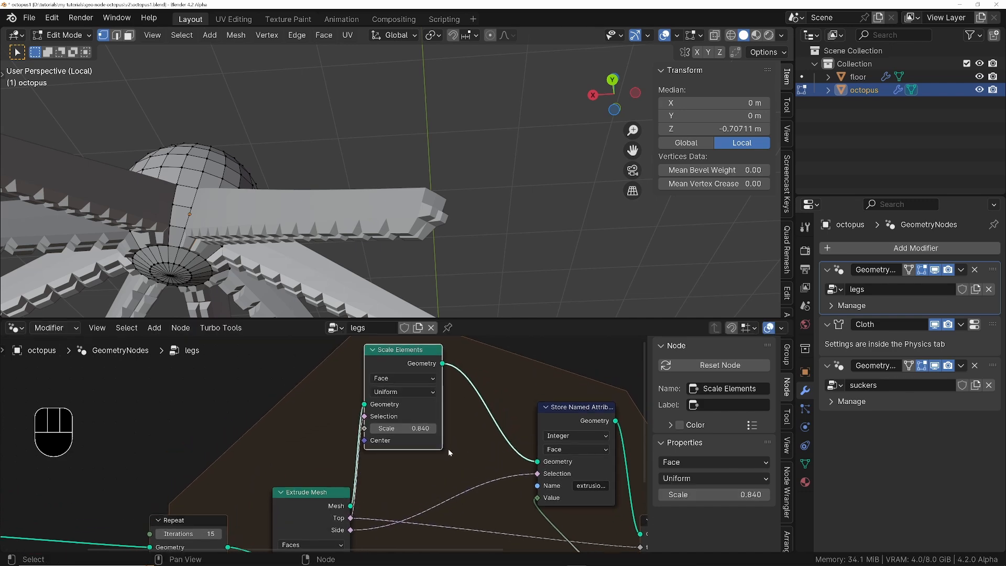
Step: Insert an Add math node on the link between Extrude Mesh's Side output and the Selection of Store Named Attribute
middle_drag(446, 477, 431, 438)
key(shift+a)
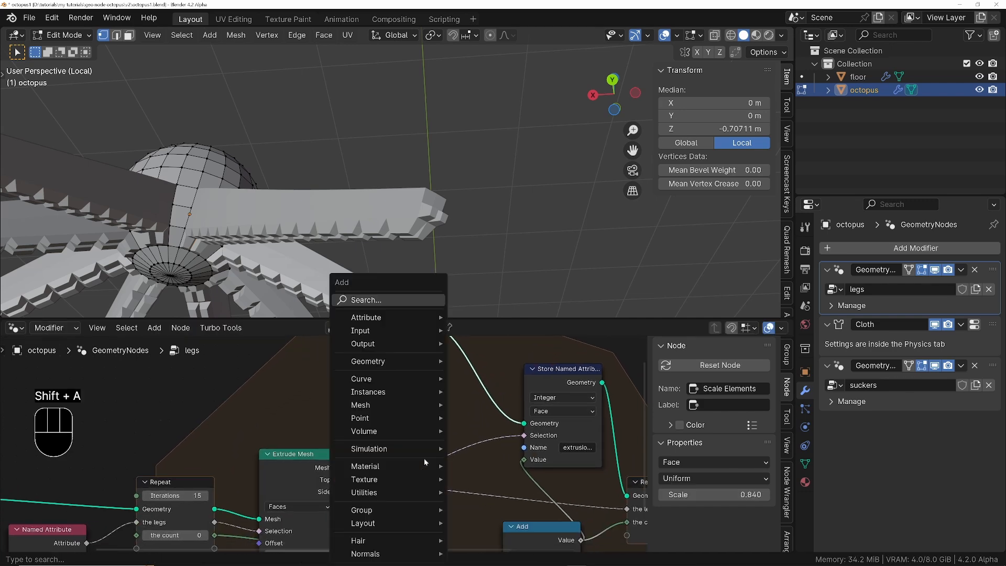
text(math)
key(Return)
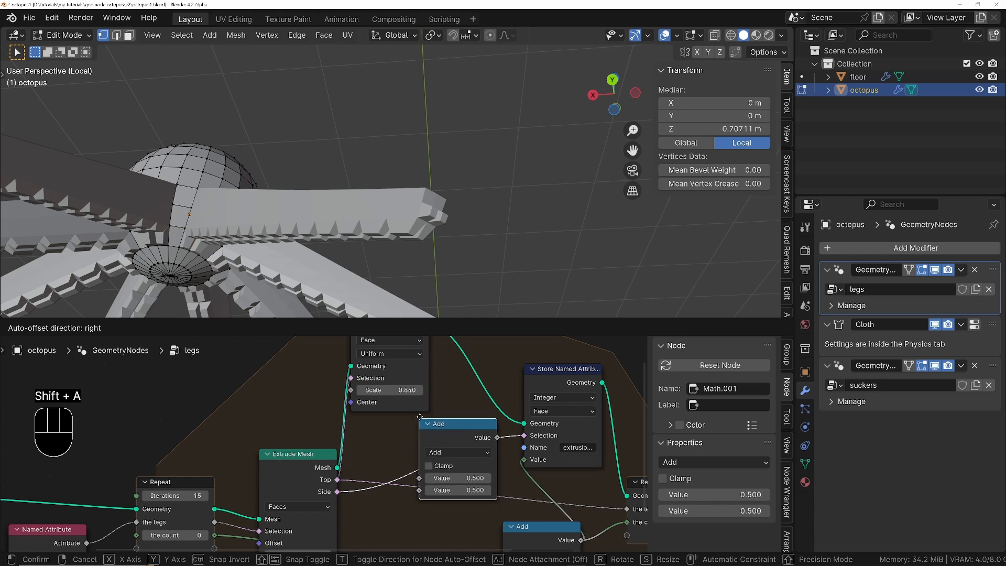
click(429, 423)
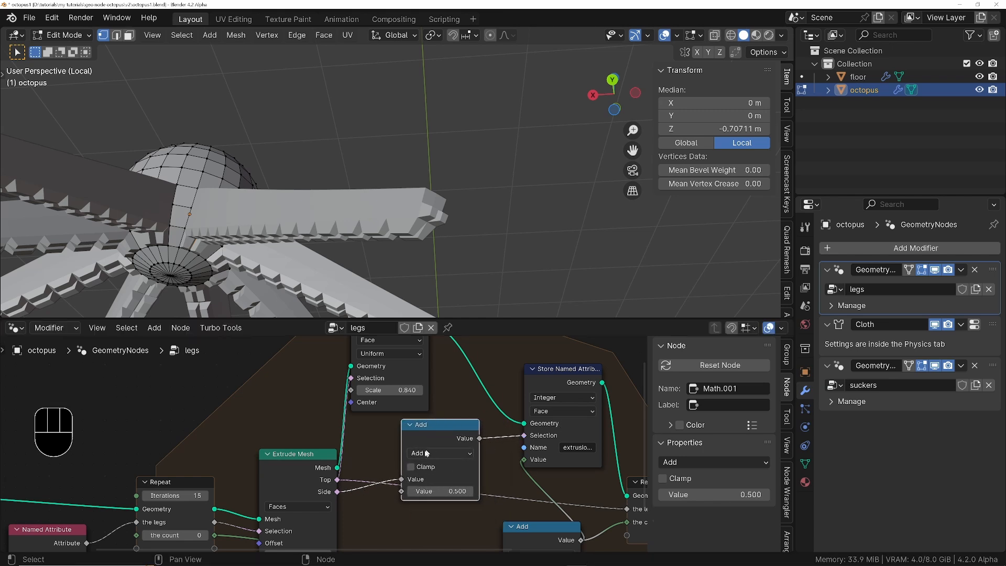
Step: Connect Extrude Mesh's Top output to the second Value of the new Add node and reposition that node beside Extrude Mesh
drag(340, 481, 402, 491)
scroll(412, 503, down, 2)
middle_drag(411, 503, 433, 444)
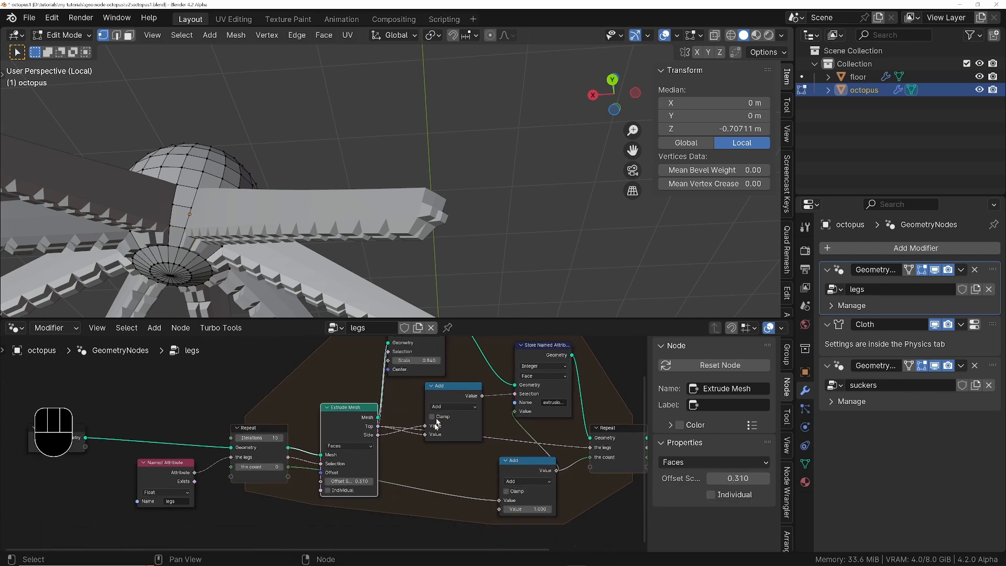
drag(451, 388, 458, 421)
scroll(394, 457, up, 1)
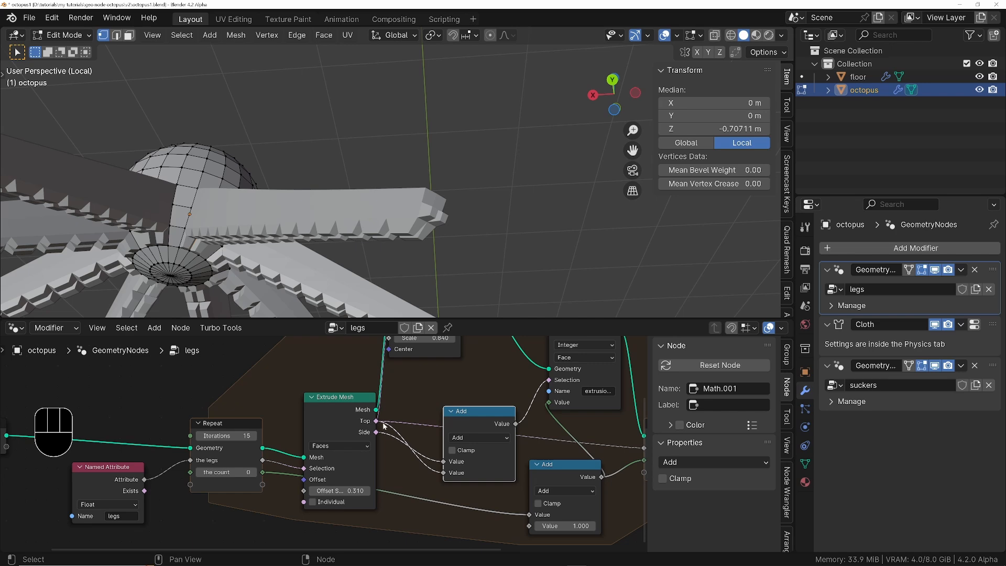
middle_drag(443, 474, 323, 545)
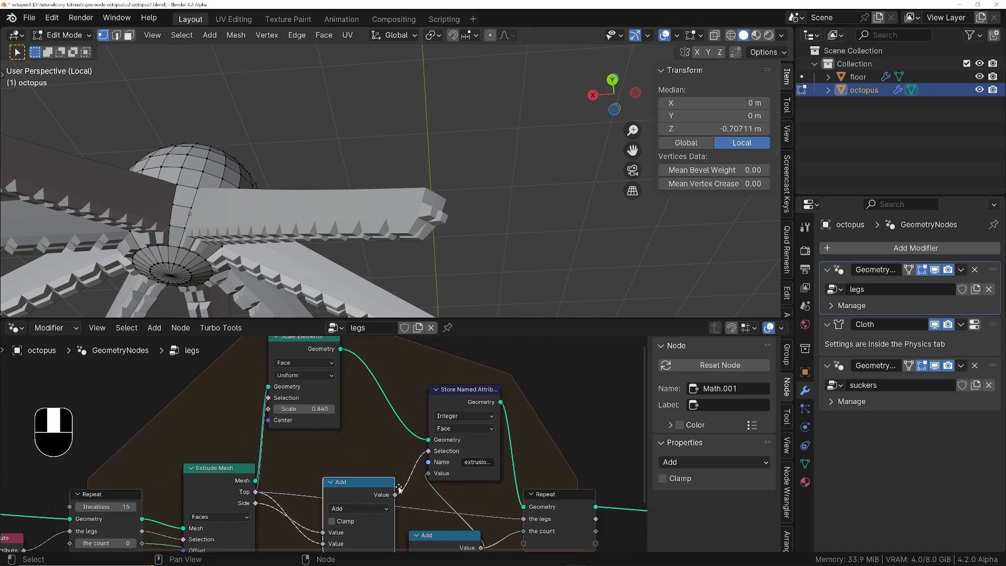
drag(370, 486, 363, 470)
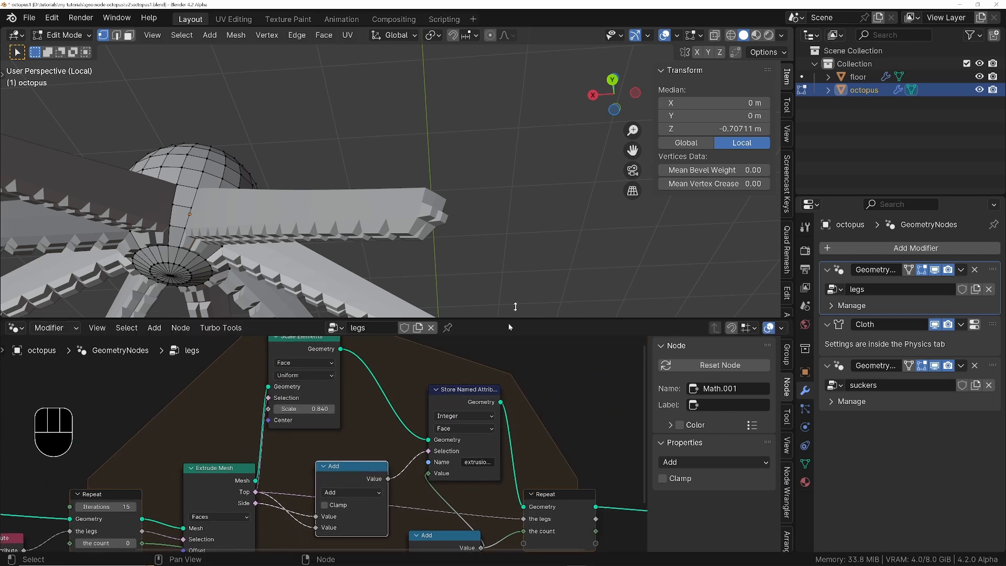
Step: Reactivate the Viewer in the suckers node group and widen the extrusion_count Named Attribute node
click(837, 373)
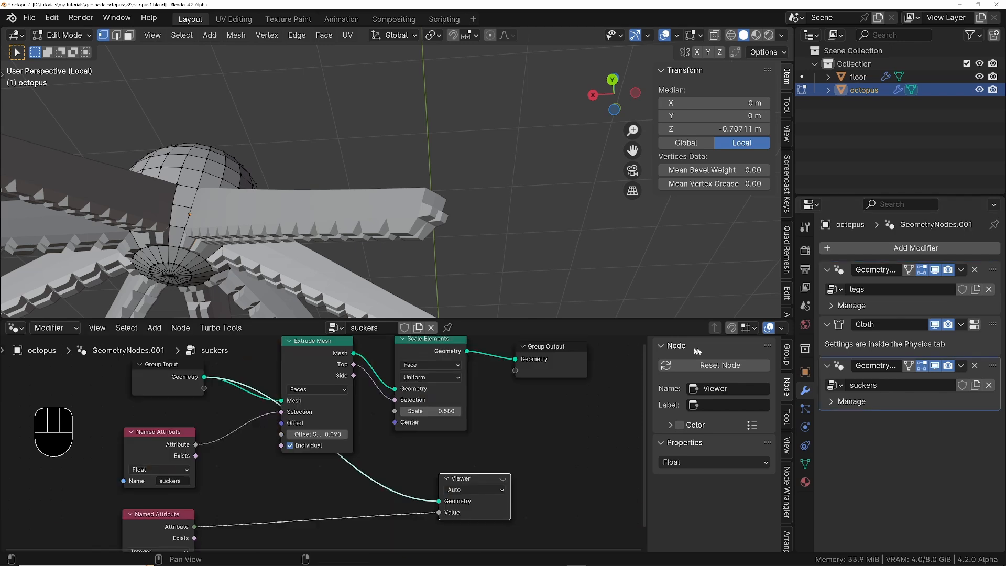
click(503, 479)
middle_drag(430, 226, 417, 201)
middle_drag(225, 463, 284, 397)
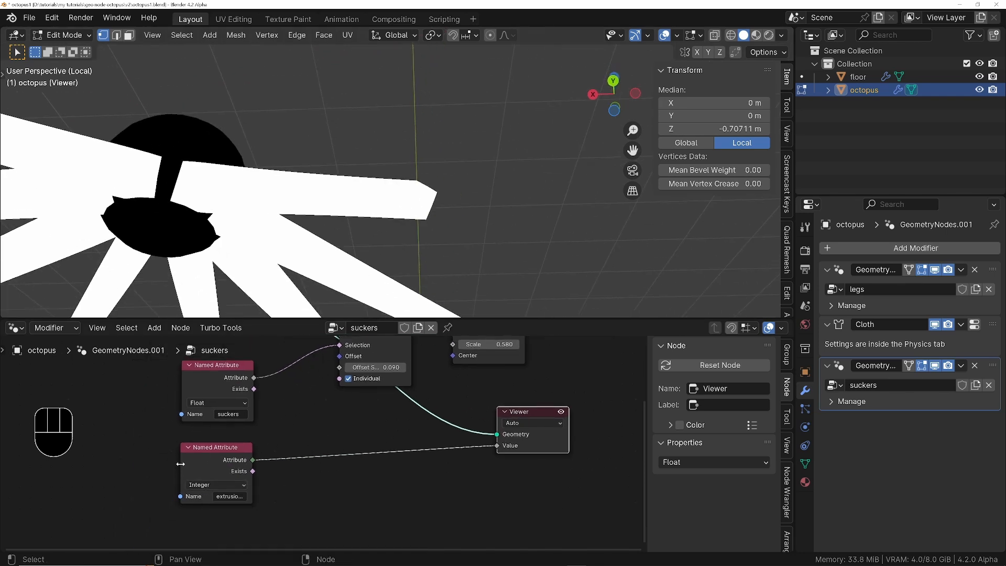
drag(180, 463, 157, 464)
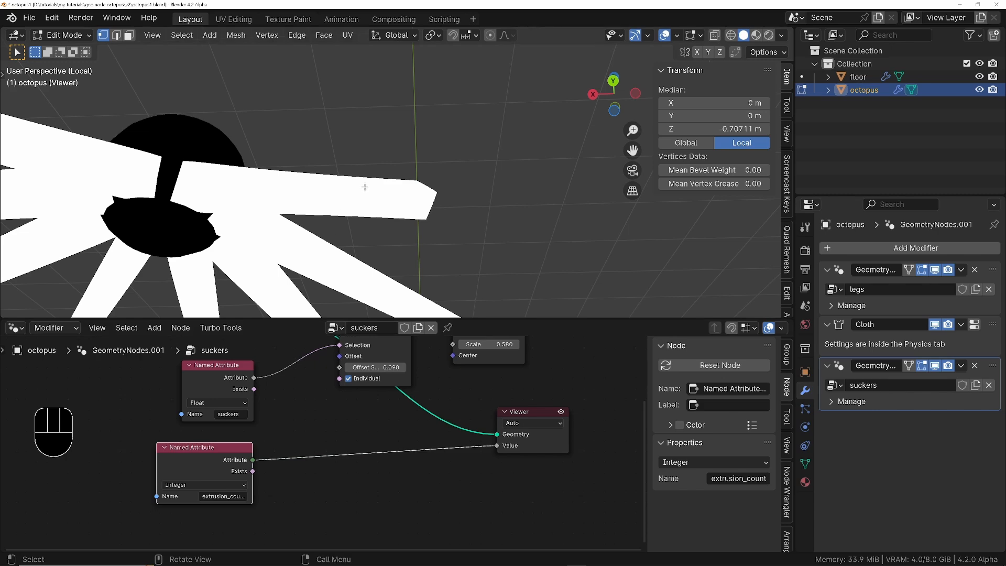
Step: Turn on the Viewer Node's Attribute Text in the viewport overlays
middle_drag(353, 203, 445, 156)
click(677, 35)
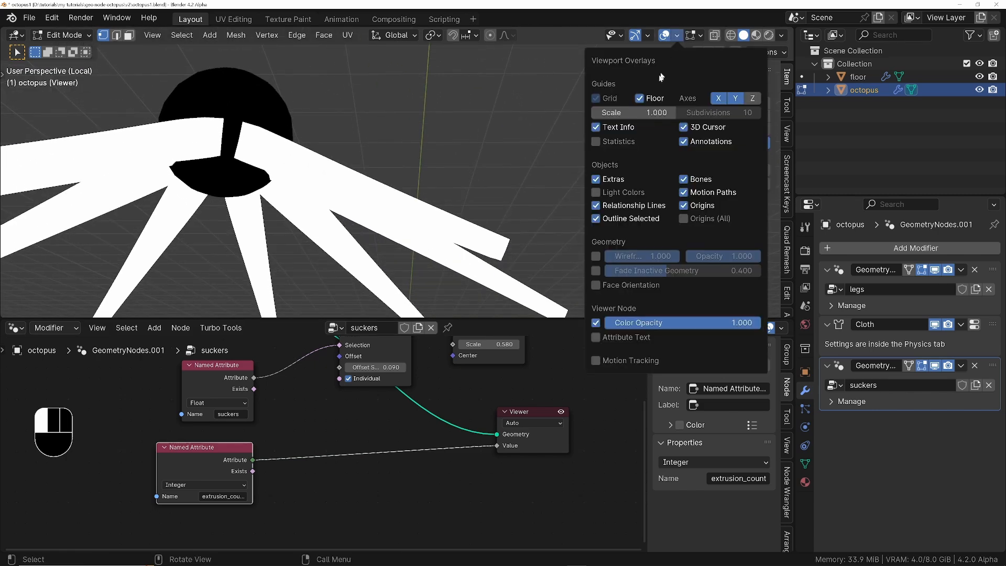
click(596, 337)
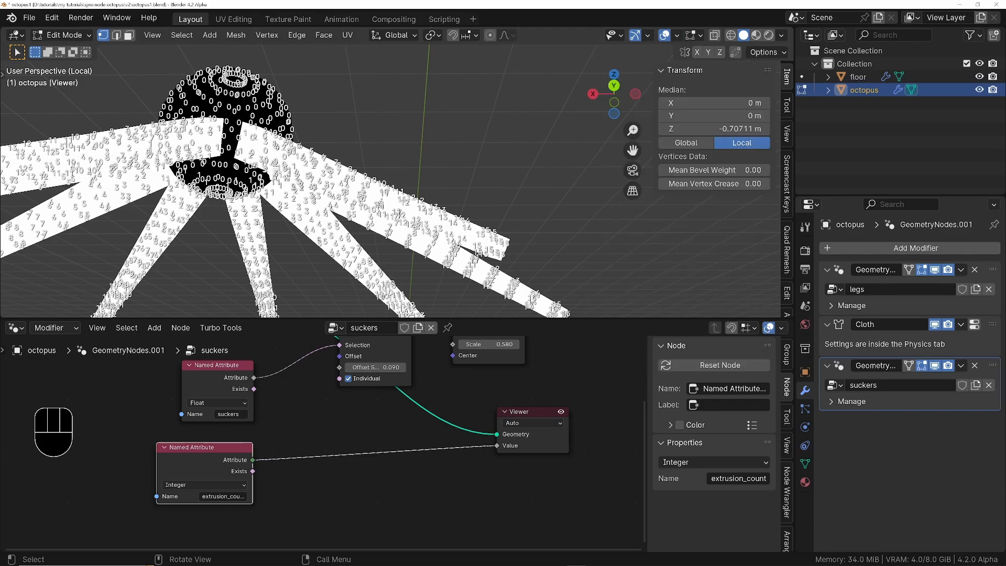
Step: Examine the extrusion_count numbers along the octopus legs, from the body out to the leg tips
middle_drag(472, 252, 484, 107)
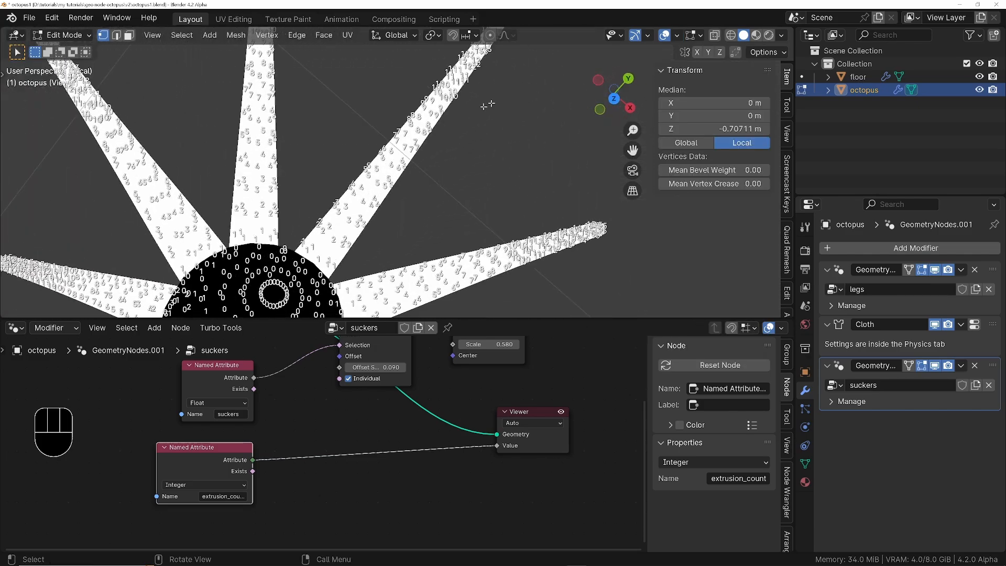
shift+middle_drag(334, 142, 495, 236)
ctrl+middle_drag(450, 173, 440, 273)
ctrl+middle_drag(443, 215, 424, 197)
shift+middle_drag(417, 86, 419, 182)
ctrl+middle_drag(408, 123, 405, 228)
shift+middle_drag(404, 89, 434, 234)
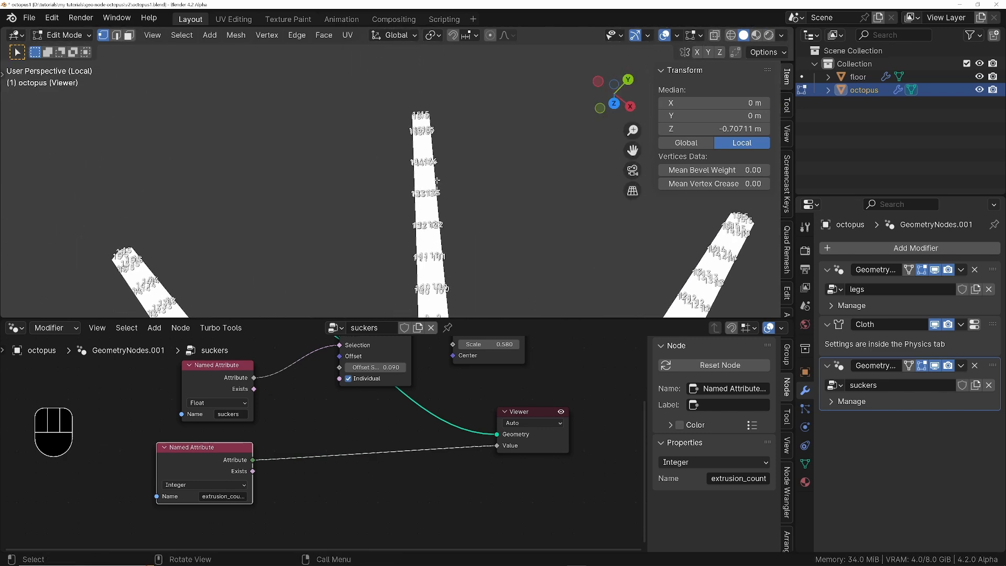
ctrl+middle_drag(414, 107, 728, 73)
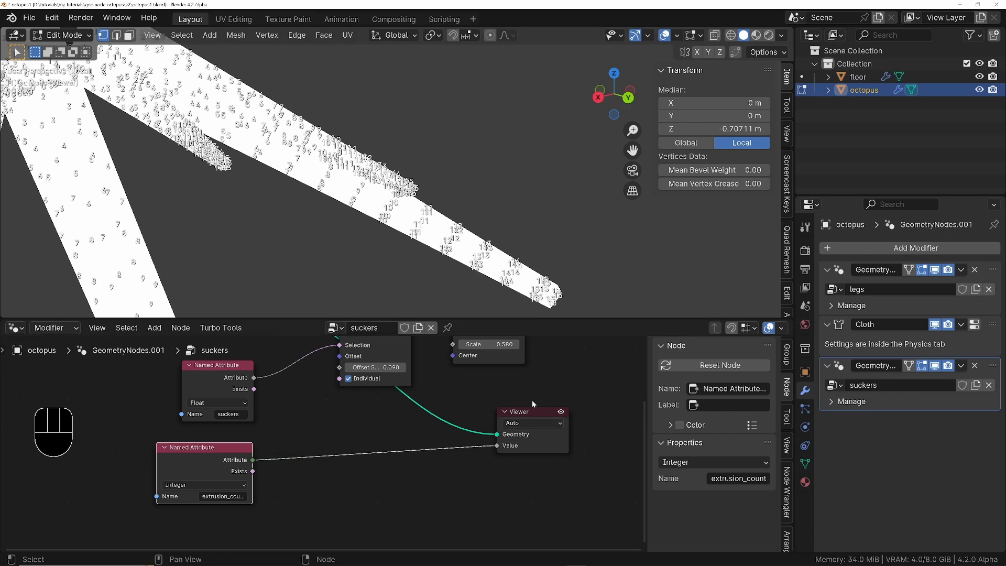
Step: Delete the Viewer node from the suckers node group and bring the whole octopus back into view
key(ctrl+x)
ctrl+middle_drag(317, 393, 335, 415)
shift+middle_drag(360, 416, 323, 493)
middle_drag(367, 224, 350, 246)
shift+middle_drag(327, 150, 436, 131)
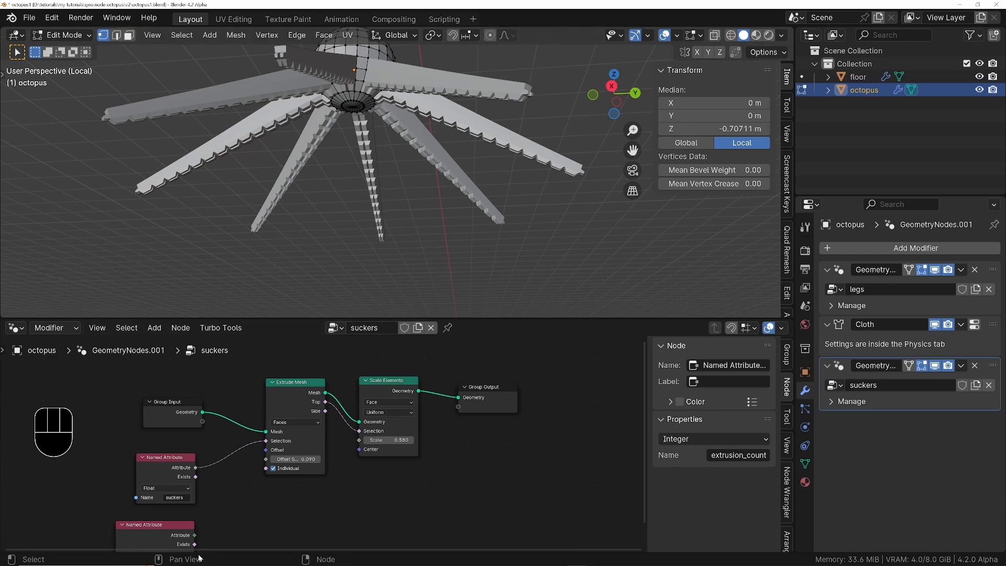
Step: Add a Math node below Extrude Mesh in the suckers node group
middle_drag(207, 519, 219, 473)
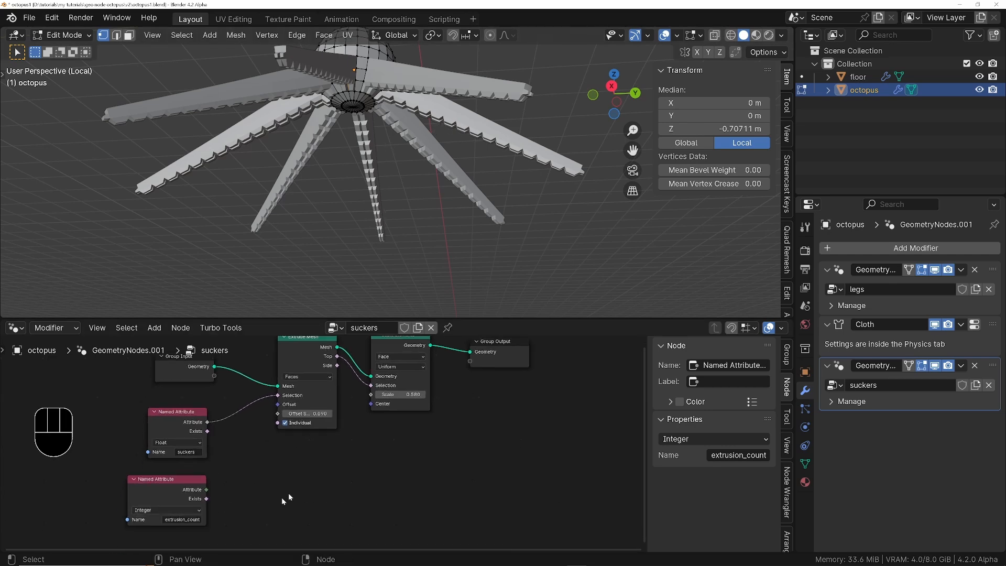
scroll(282, 498, down, 2)
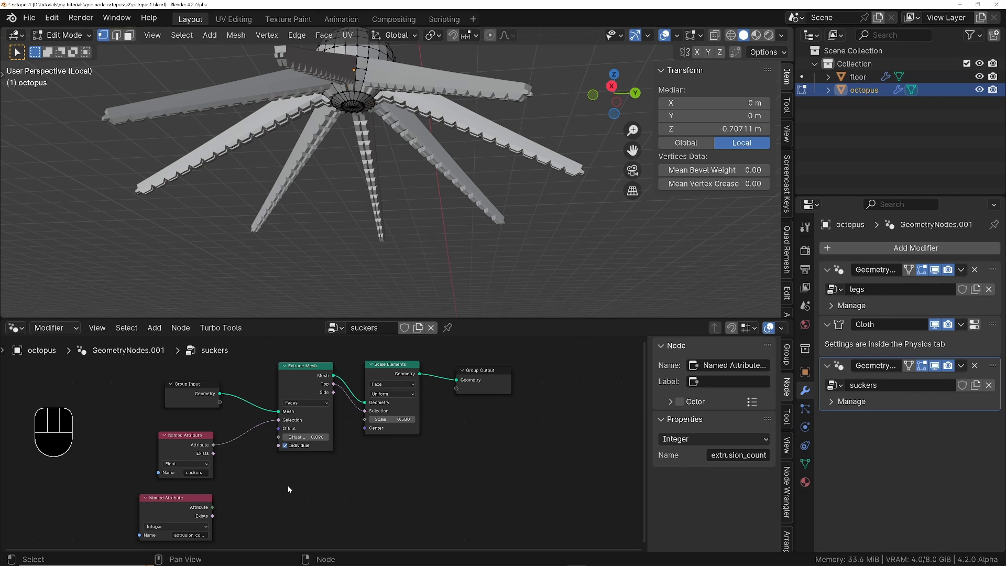
key(shift+a)
text(math)
key(Return)
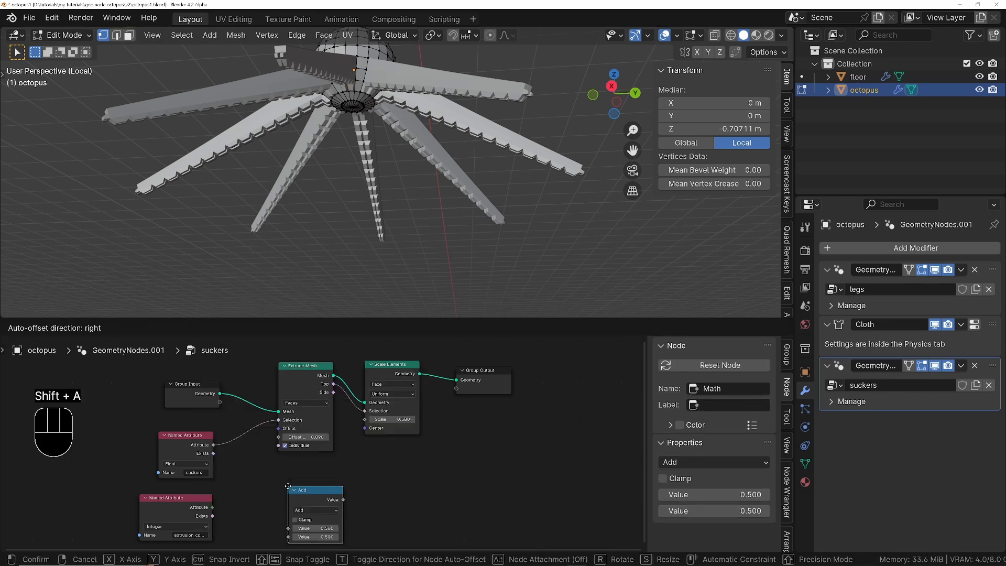
click(281, 474)
scroll(293, 447, up, 2)
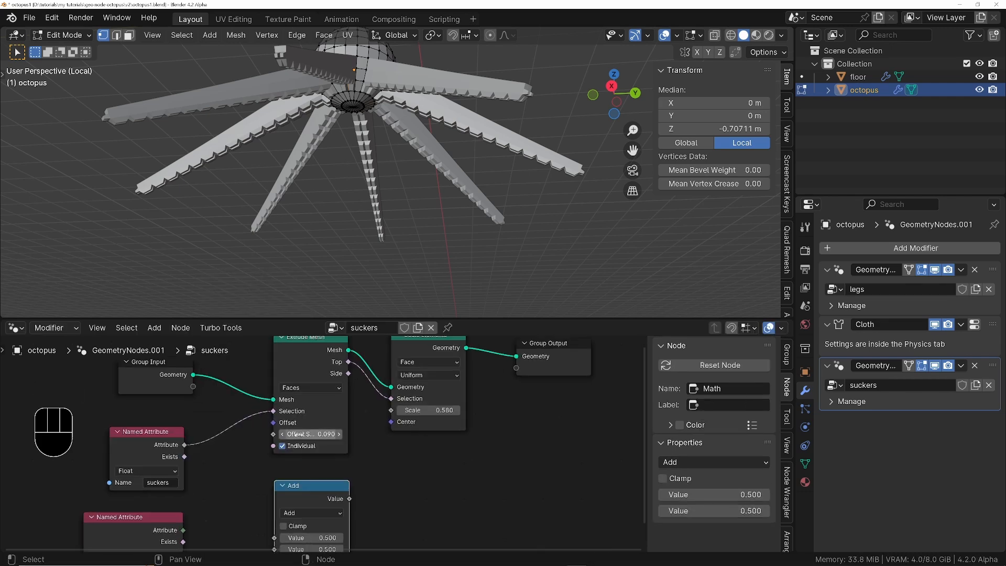
middle_drag(266, 484, 324, 400)
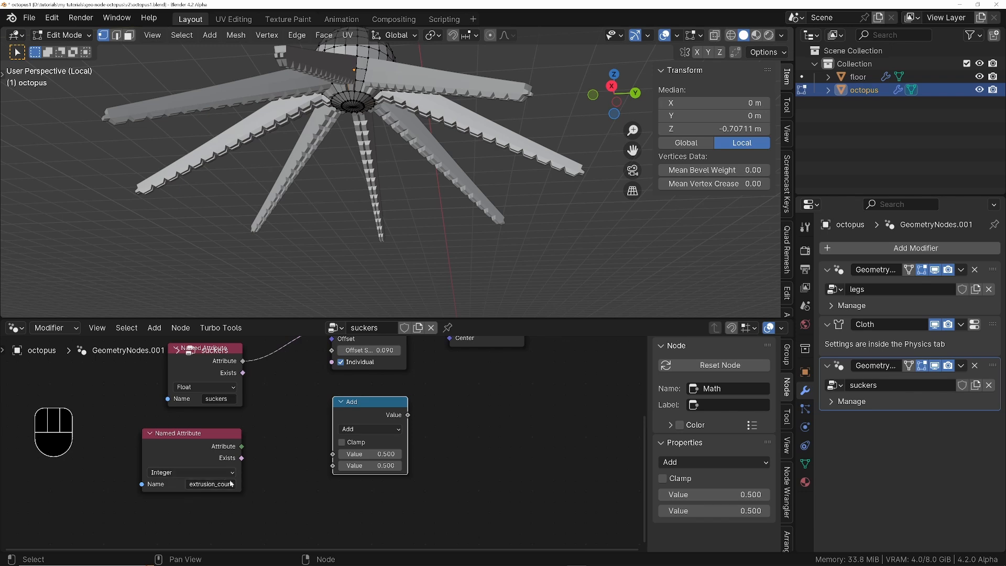
middle_drag(233, 472, 203, 514)
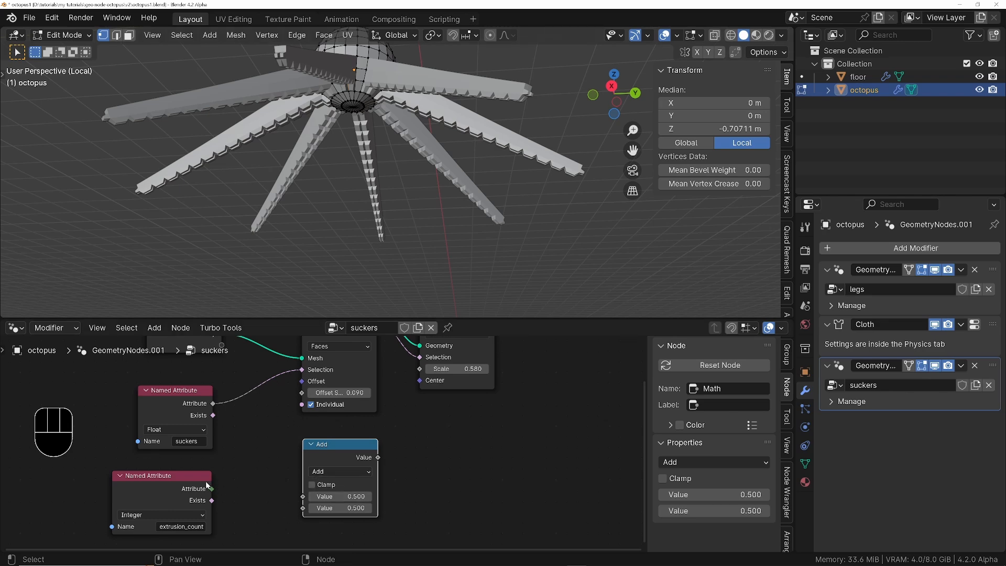
Step: Feed the extrusion_count attribute into the Math node's second Value and set its operation to Divide
drag(212, 490, 302, 508)
click(337, 472)
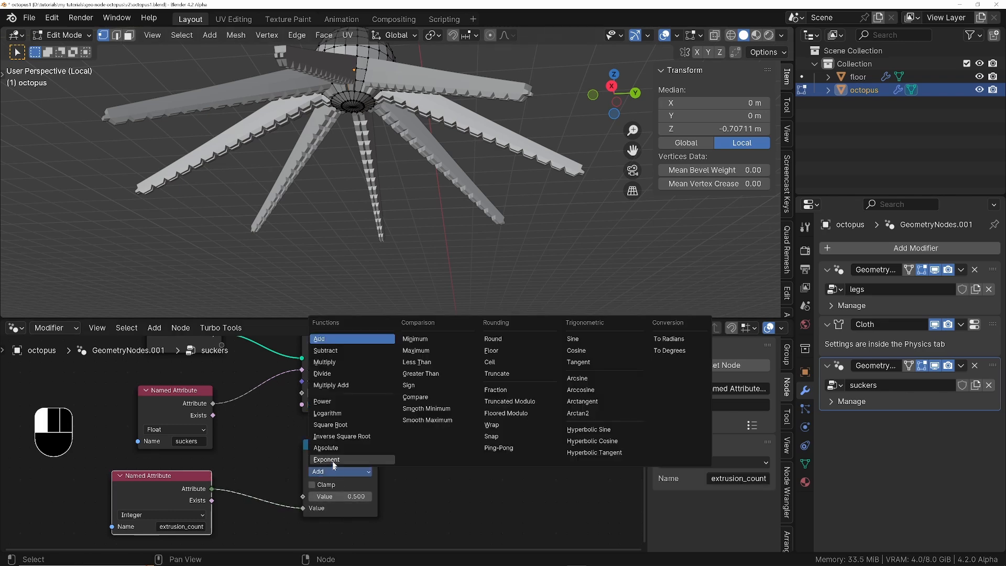
click(325, 376)
middle_drag(383, 445, 371, 454)
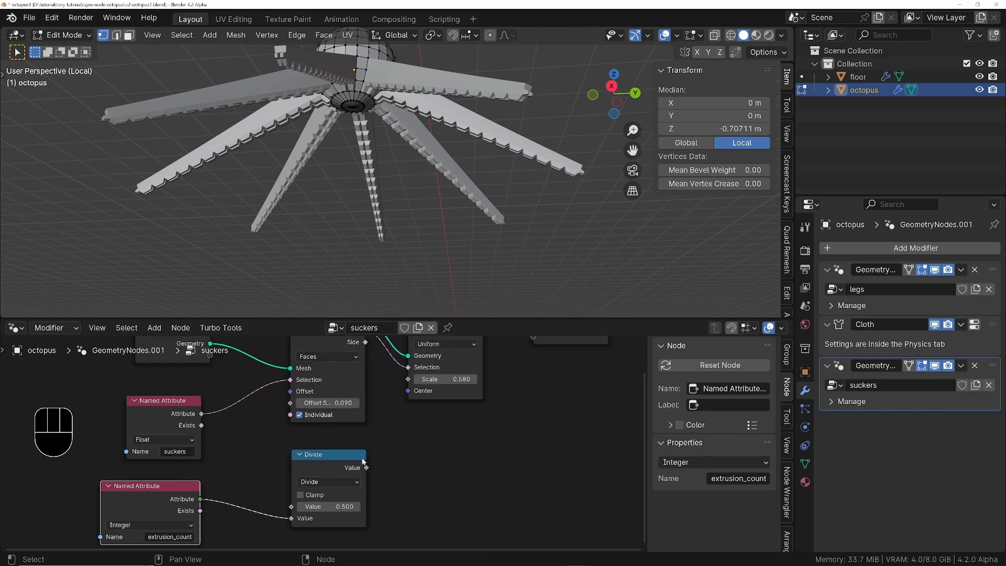
Step: Connect the Divide result to Extrude Mesh's Offset Scale and inspect the suckers along the legs
drag(371, 467, 289, 403)
middle_drag(404, 144, 432, 198)
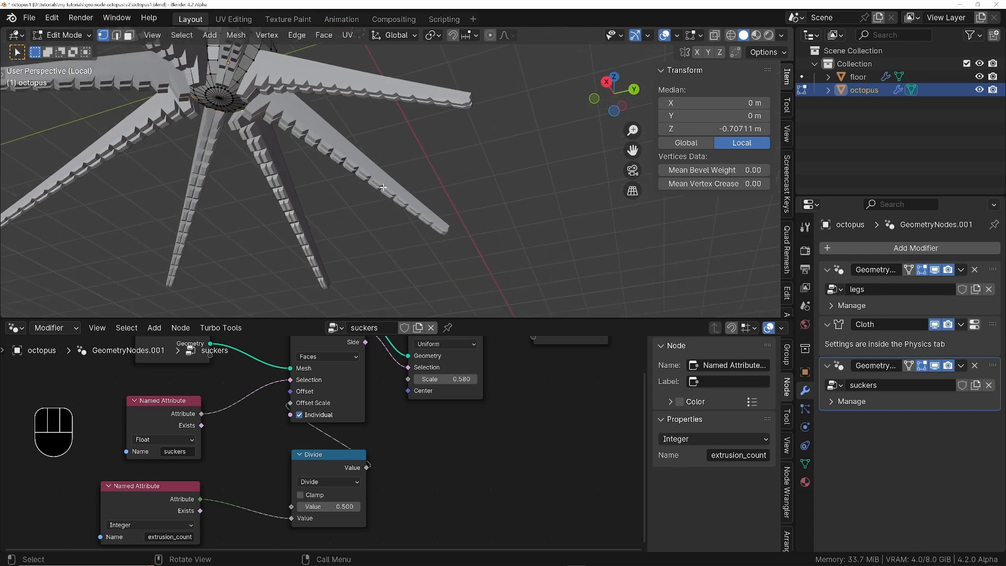
middle_drag(309, 127, 272, 150)
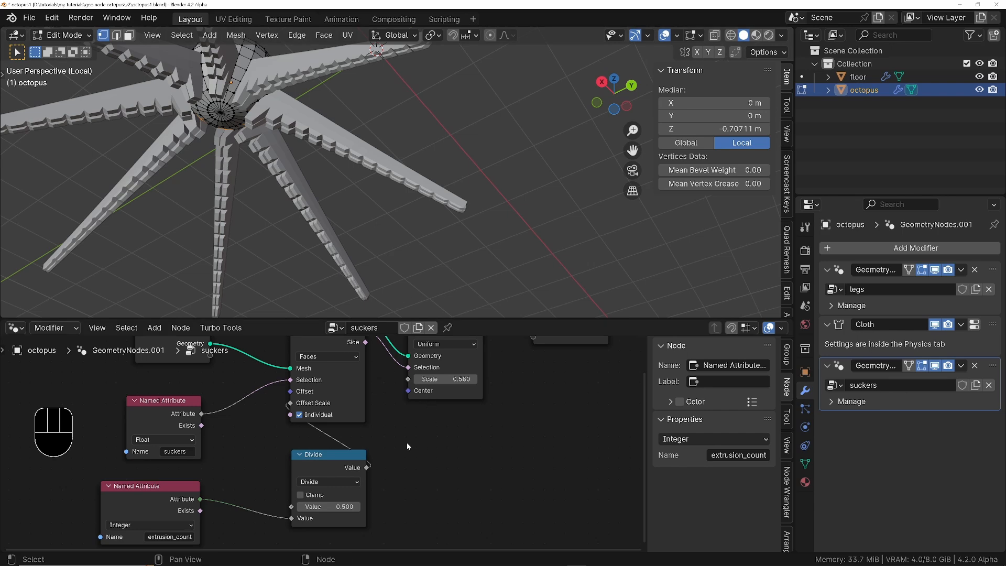
Step: Move both Named Attribute nodes away from Extrude Mesh and Divide to make room for another node
scroll(483, 439, down, 2)
scroll(483, 440, down, 1)
middle_drag(483, 439, 599, 428)
drag(393, 390, 474, 494)
key(g)
click(339, 503)
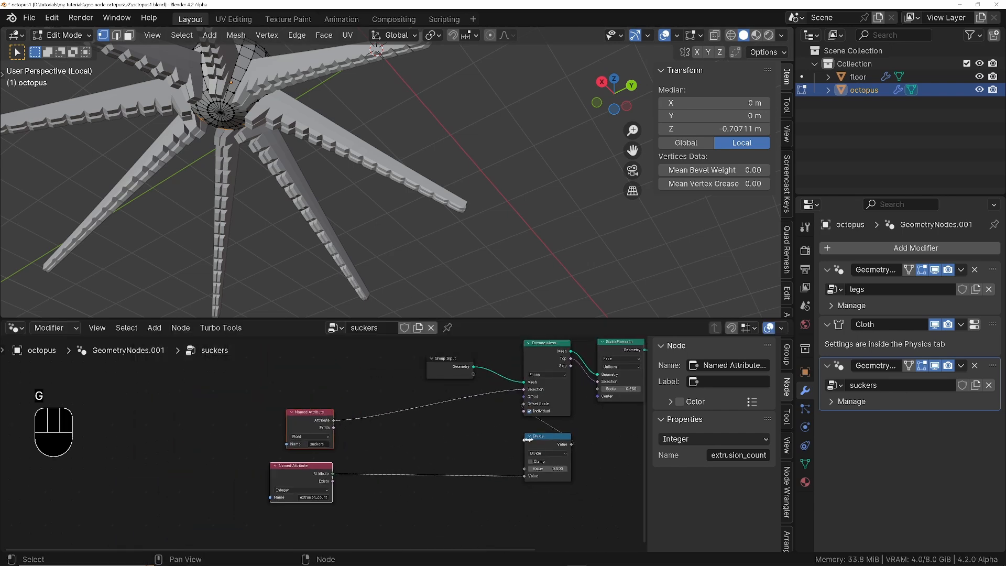
scroll(340, 483, up, 2)
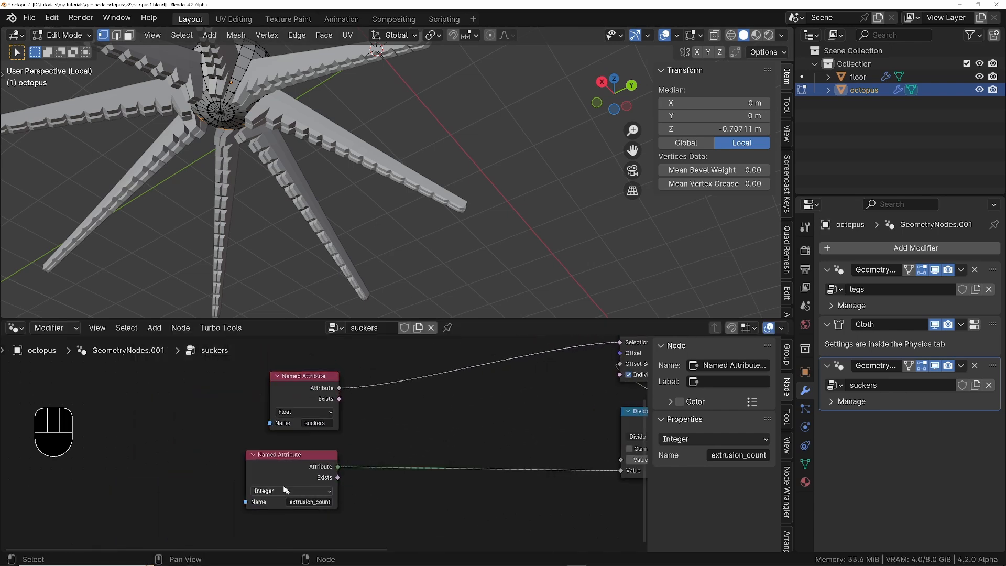
Step: Insert a Float Curve node between the extrusion_count Named Attribute and the Divide node
middle_drag(504, 482, 320, 485)
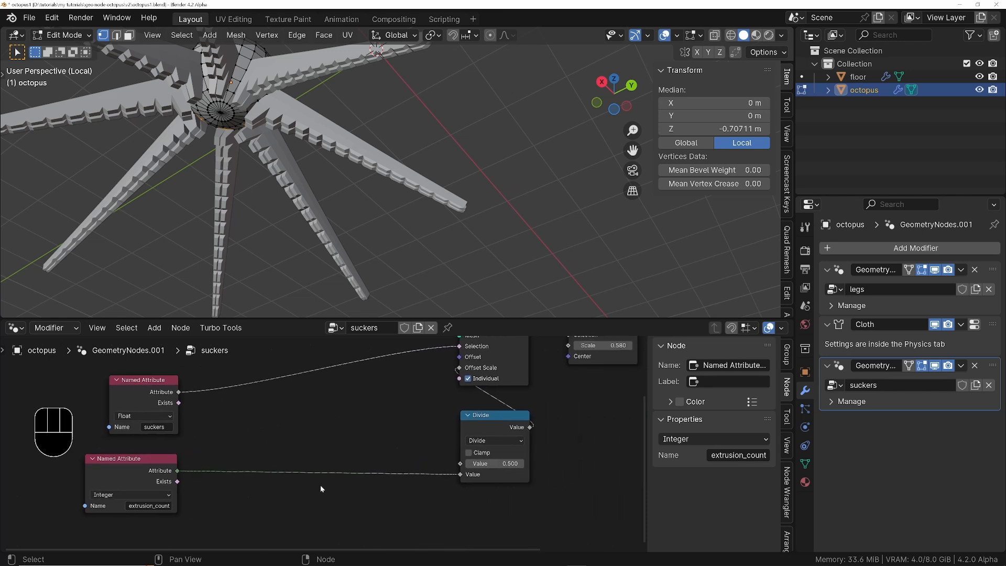
key(shift+a)
mouse_move(326, 479)
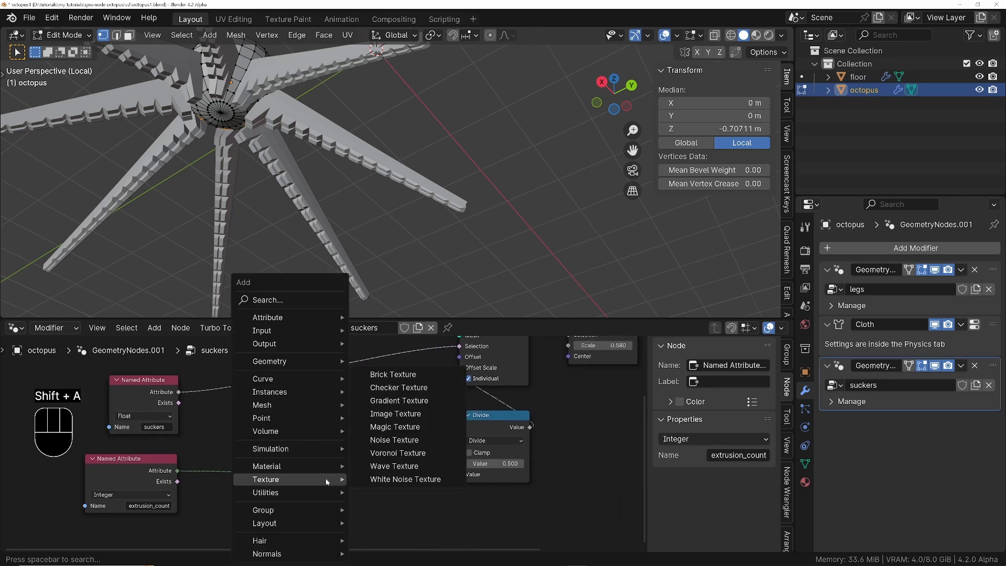
text(curve)
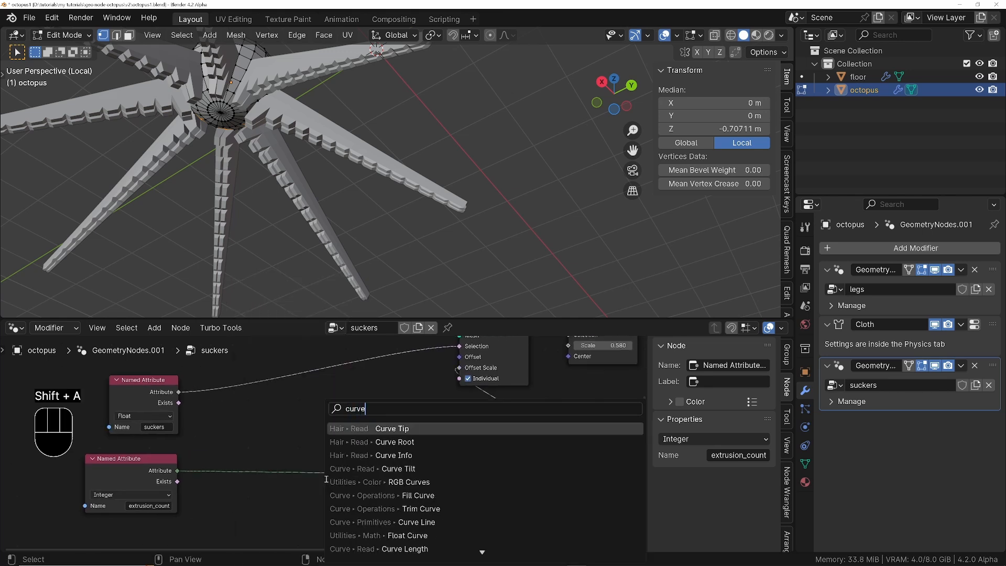
key(Down)
key(Down)
key(Down)
key(Down)
key(Down)
key(Down)
key(Down)
key(Down)
key(Return)
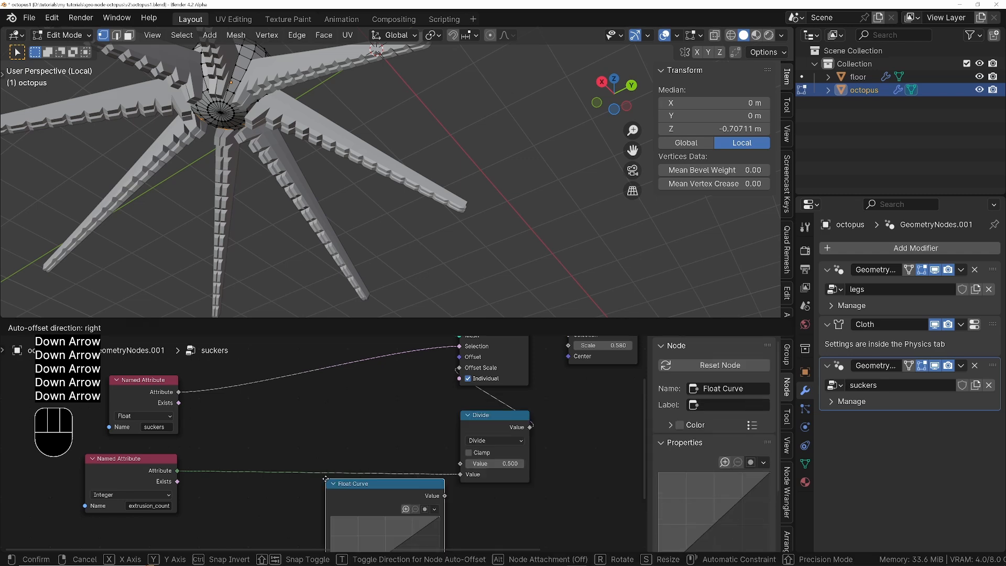
click(292, 402)
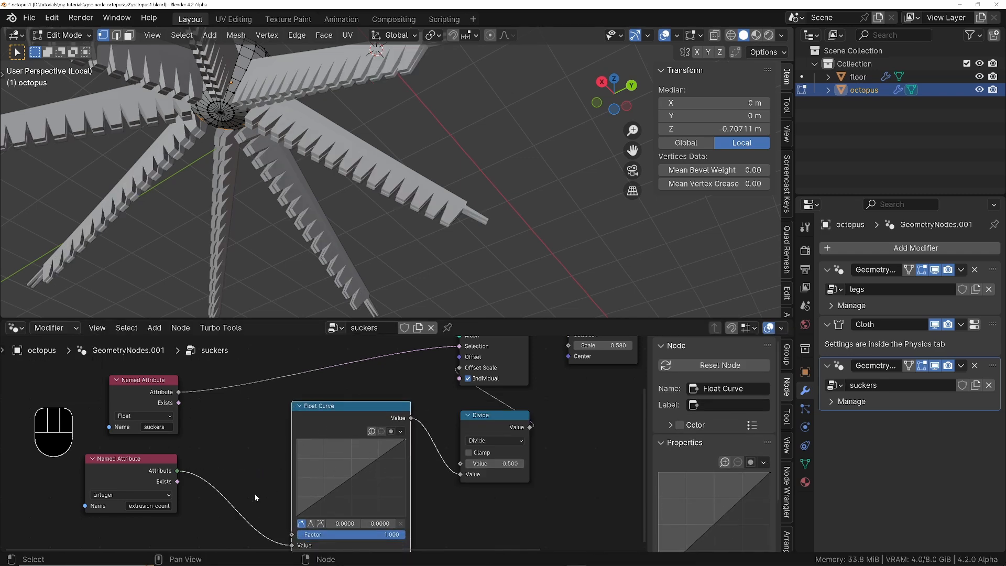
Step: Move the extrusion_count attribute node aside and insert a Map Range node between it and the Float Curve
middle_drag(255, 495, 279, 470)
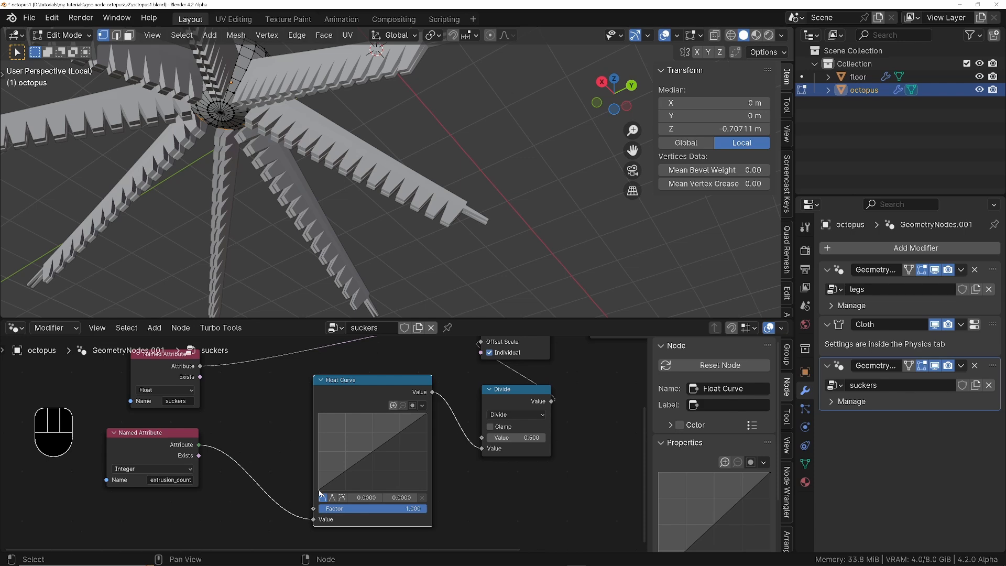
scroll(440, 420, down, 2)
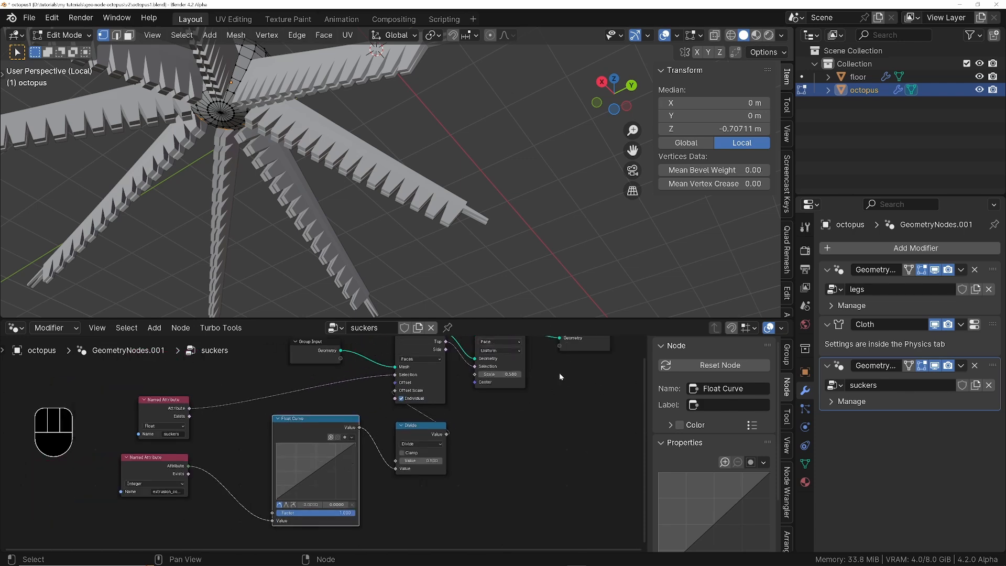
scroll(245, 479, up, 2)
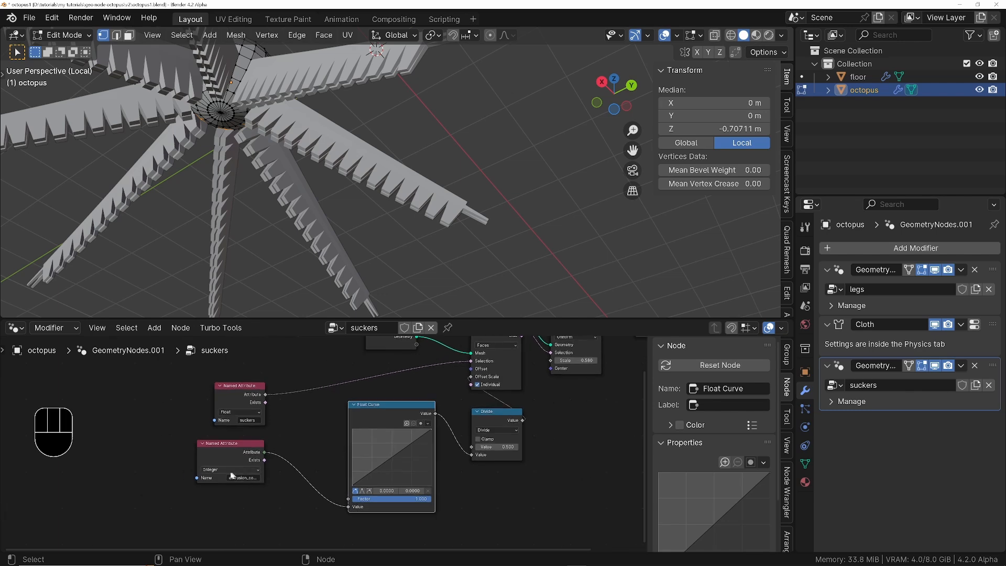
drag(246, 480, 207, 489)
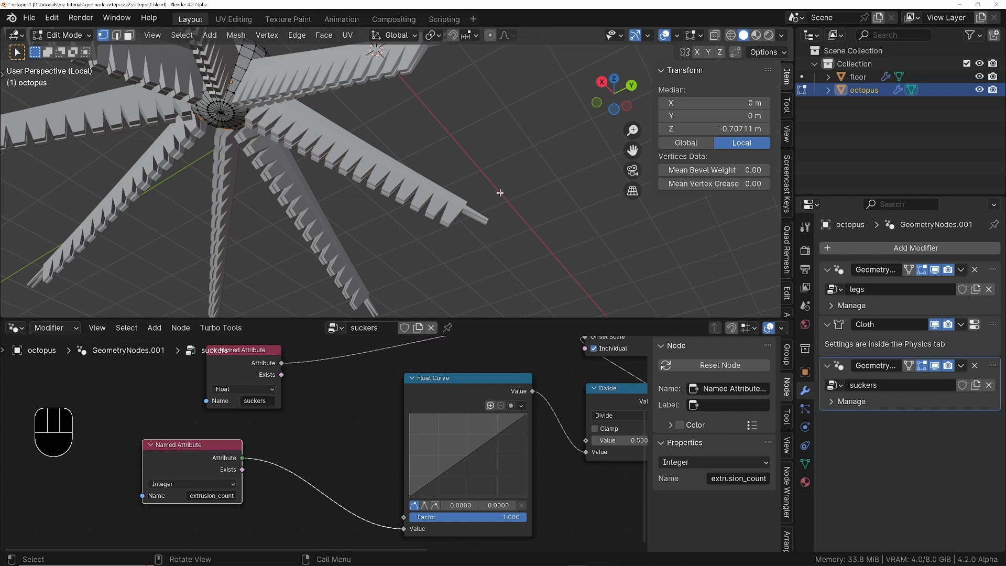
key(shift+a)
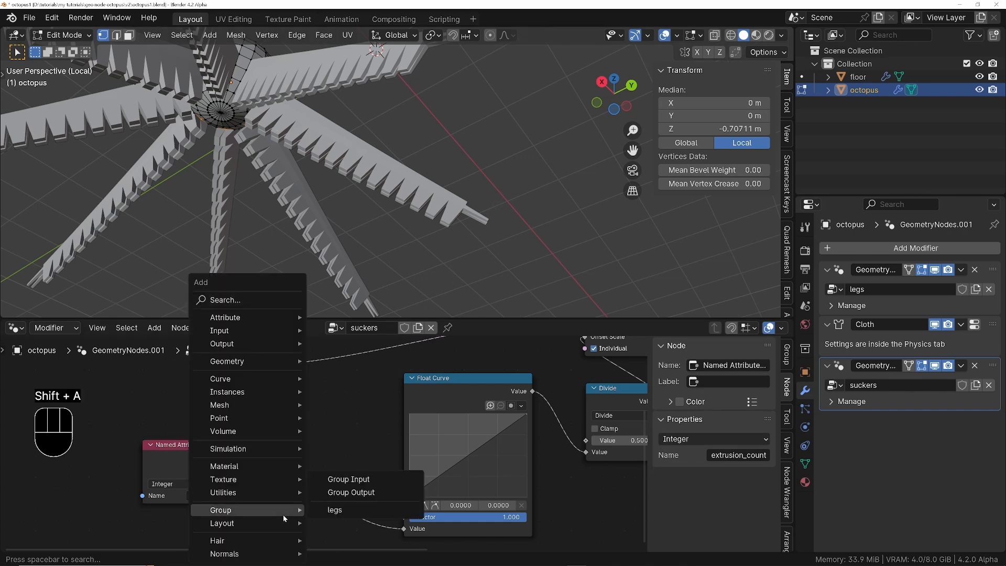
text(maph)
key(BackSpace)
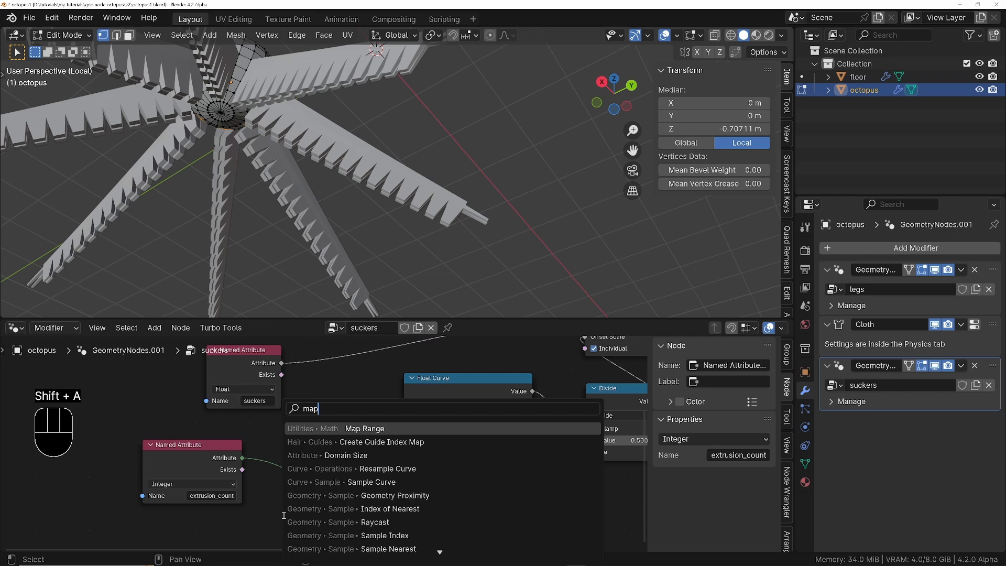
key(Return)
click(287, 422)
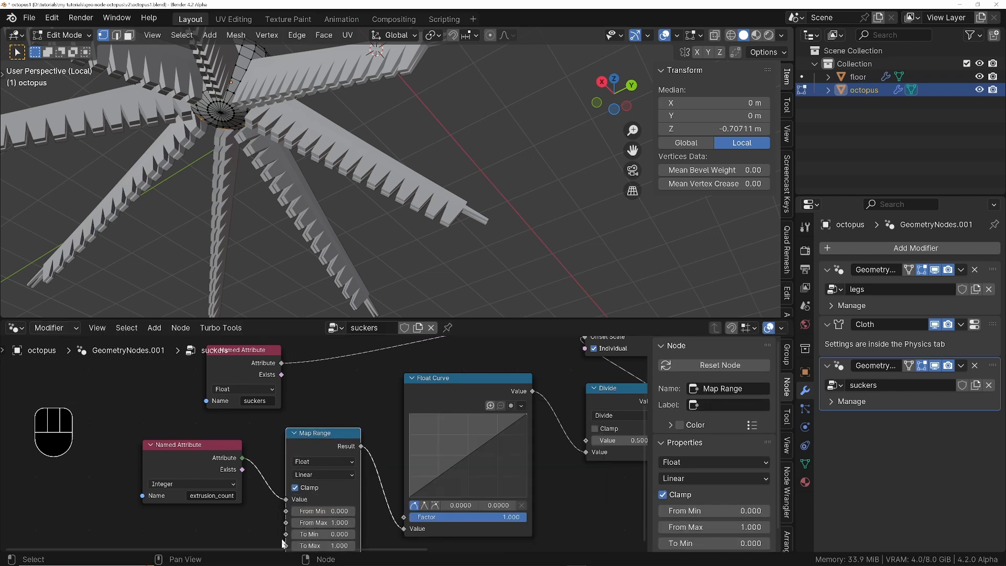
Step: Set the Map Range node's From Max to 15
middle_drag(379, 498, 321, 443)
scroll(309, 443, down, 2)
scroll(304, 446, up, 1)
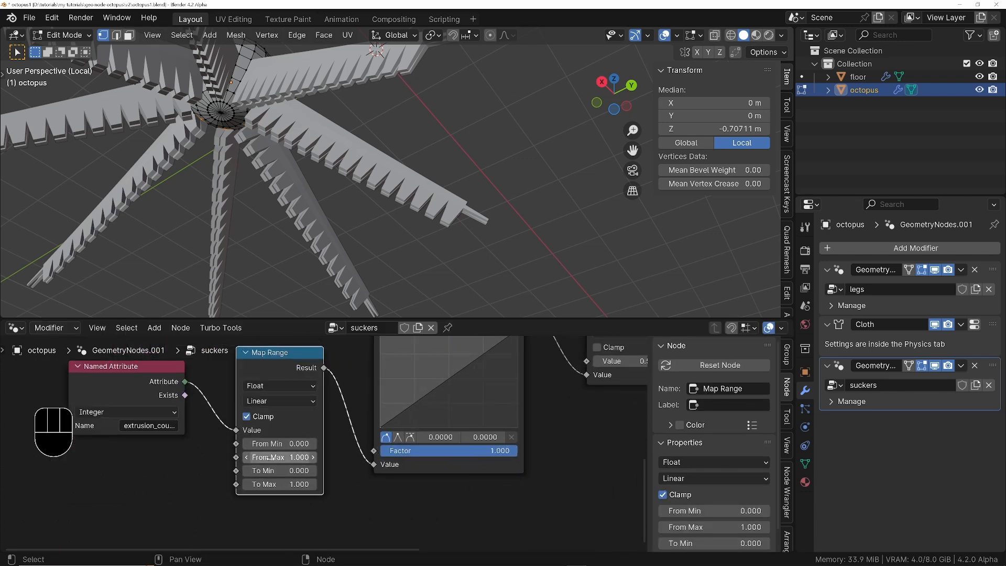
click(282, 457)
text(15)
key(Return)
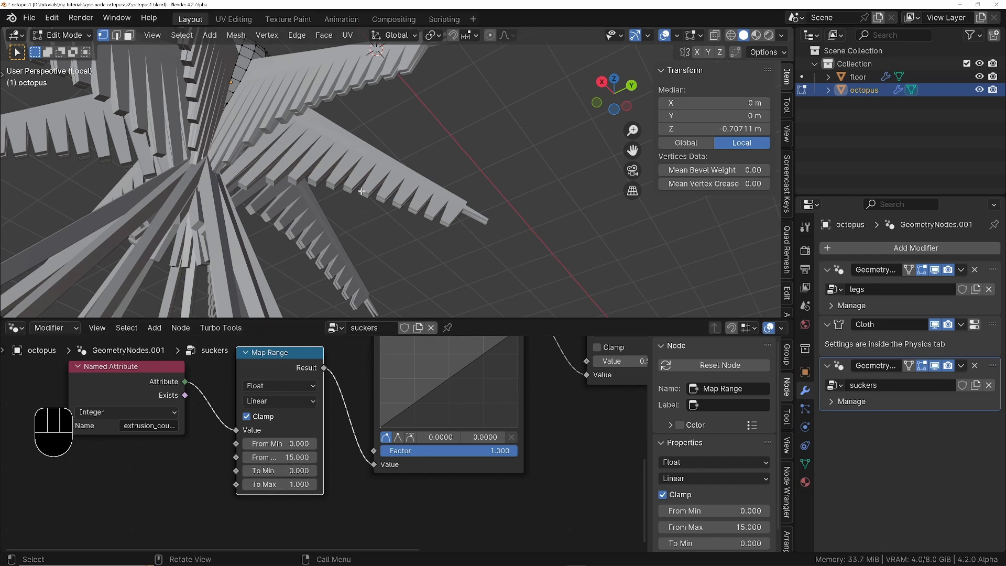
Step: Reshape the Float Curve into a nearly flat line, with its start point at 0.52 and end point at 0.49
scroll(362, 188, down, 1)
middle_drag(445, 436, 415, 485)
scroll(415, 485, down, 3)
scroll(400, 475, down, 1)
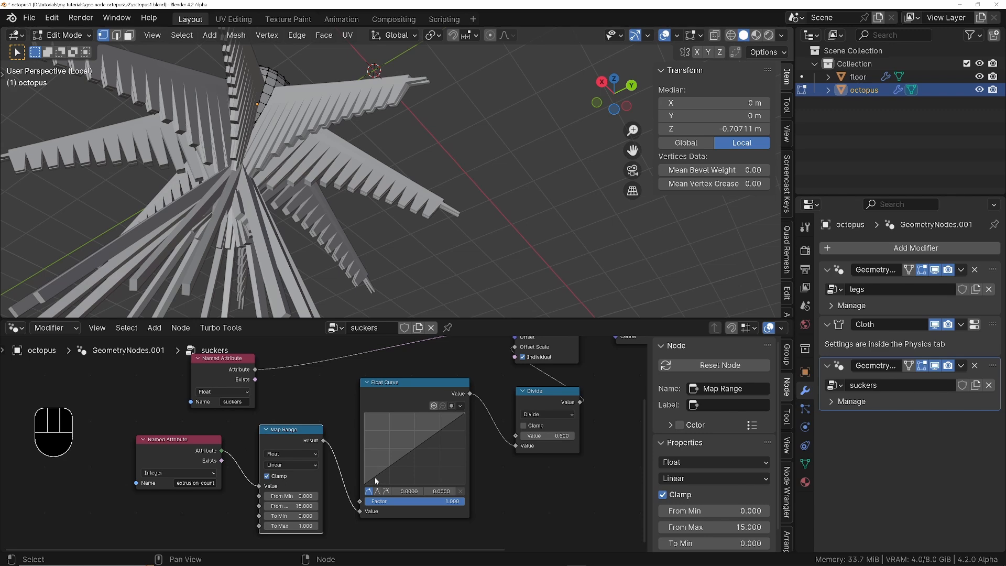
middle_drag(299, 141, 303, 223)
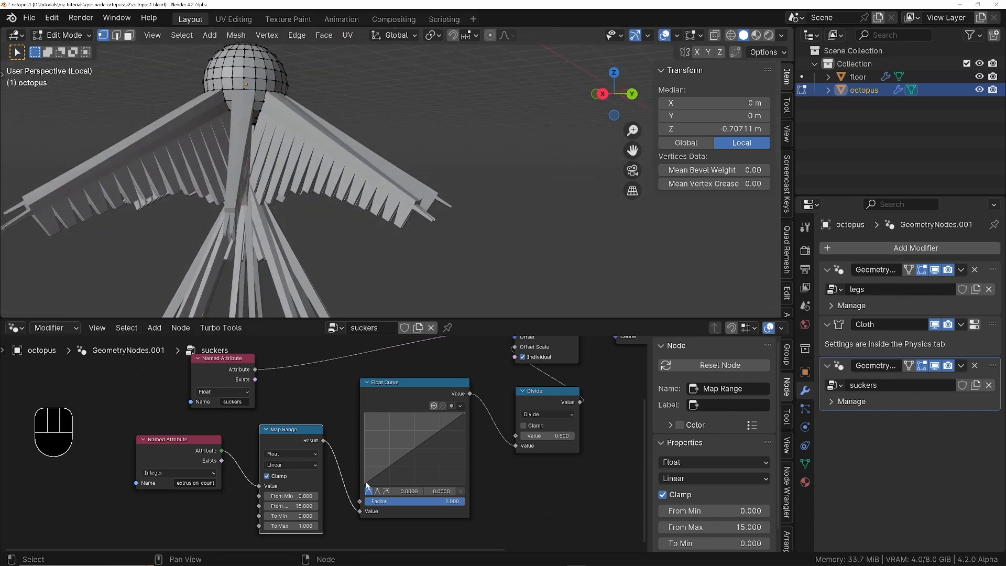
drag(366, 486, 363, 425)
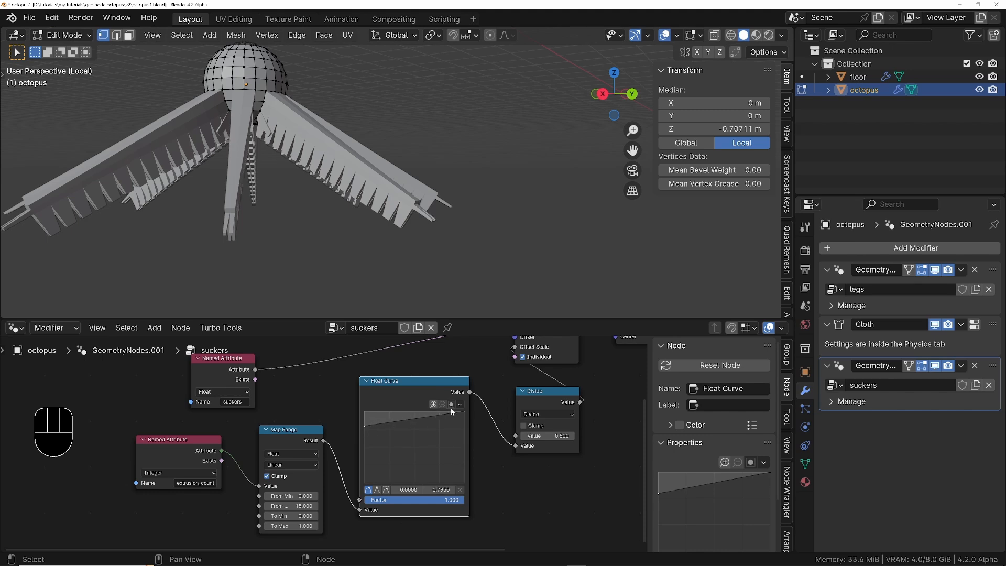
drag(463, 412, 465, 448)
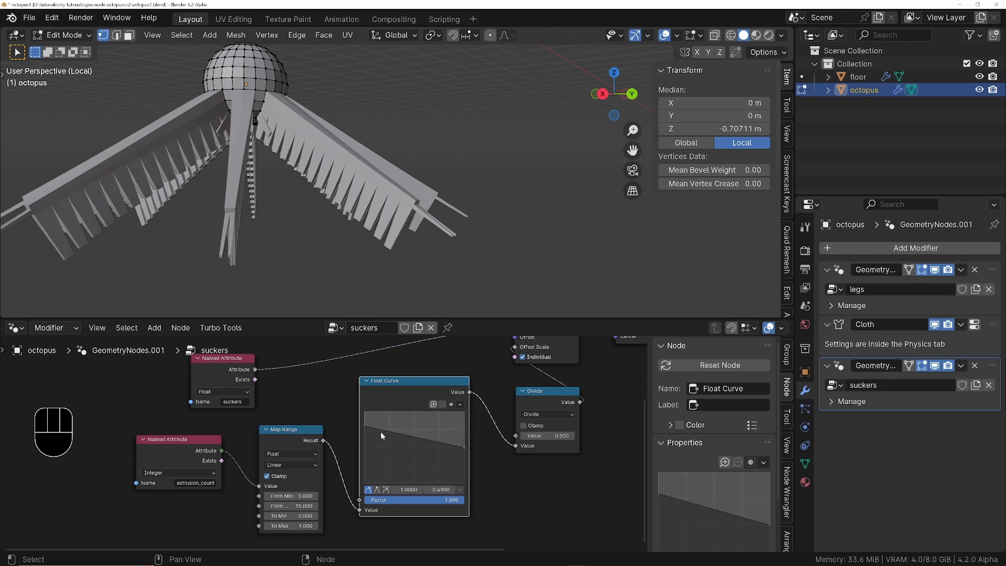
drag(367, 426, 365, 449)
middle_drag(319, 297, 384, 216)
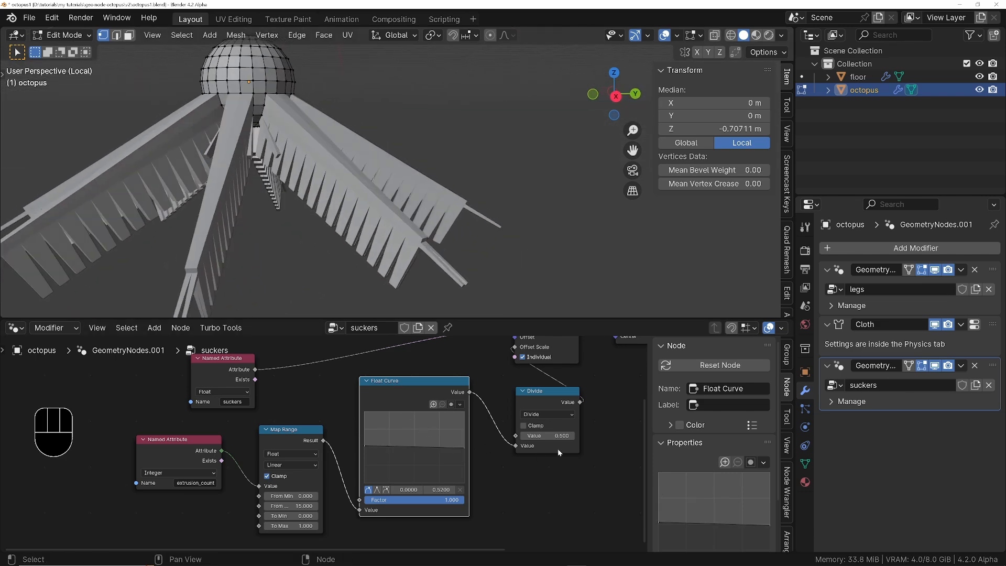
Step: Lower the Divide node's first Value to 0.100 and inspect the suckers from below
middle_drag(555, 454, 528, 461)
shift+drag(528, 443, 390, 443)
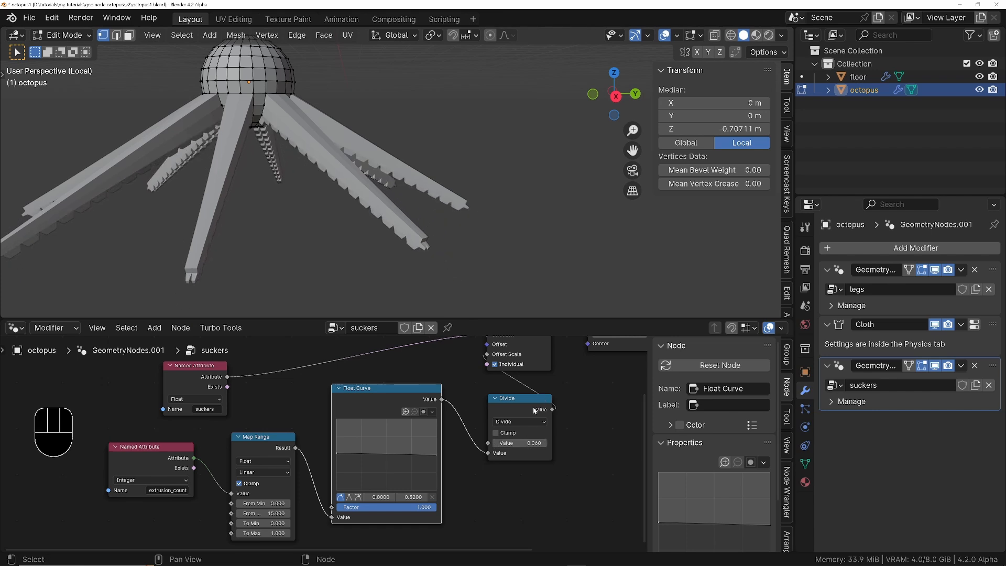
middle_drag(534, 411, 427, 440)
scroll(414, 475, up, 4)
mouse_move(414, 473)
shift+mouse_down()
mouse_move(395, 472)
mouse_move(430, 472)
mouse_move(421, 472)
shift+mouse_up()
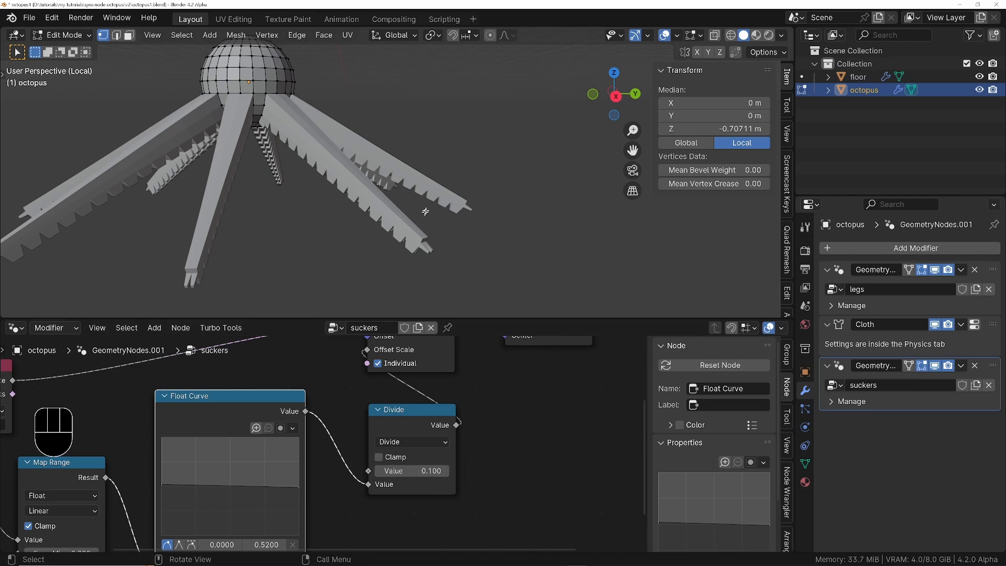
middle_drag(425, 212, 451, 153)
shift+middle_drag(340, 77, 324, 119)
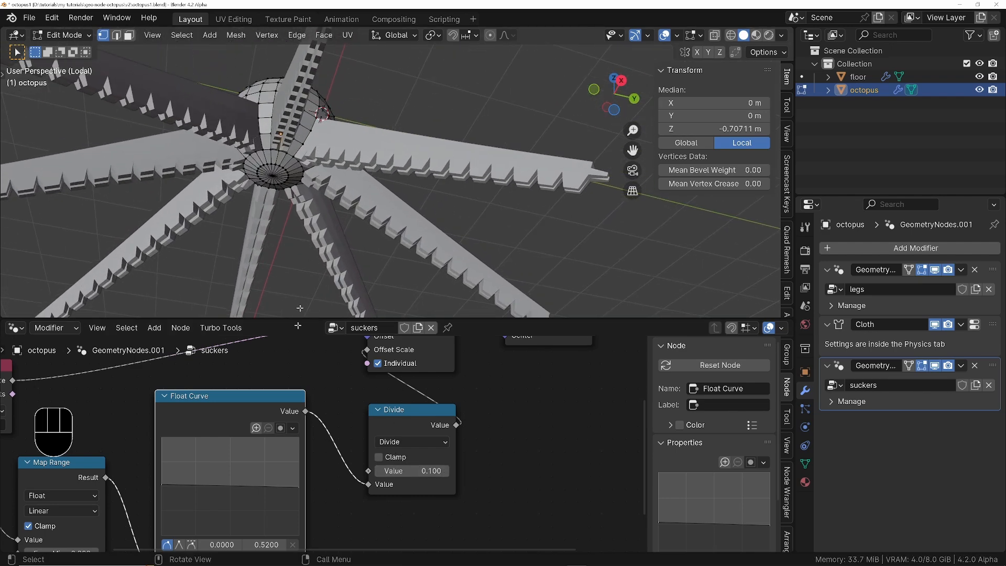
Step: Raise the Float Curve's end point to 0.505 and add a middle control point at about 0.50, 0.92
middle_drag(335, 487, 406, 456)
click(370, 456)
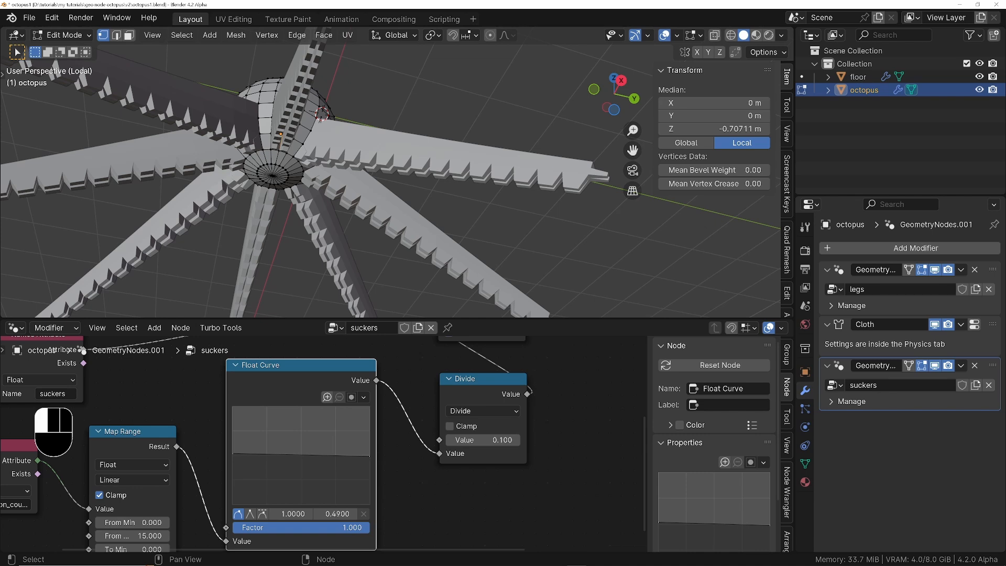
drag(370, 456, 371, 454)
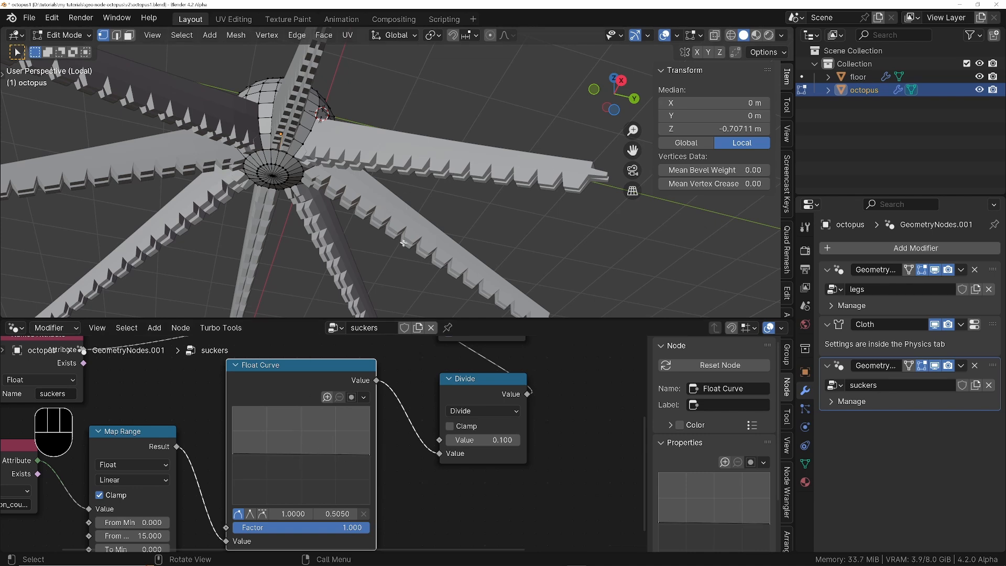
drag(302, 455, 301, 415)
middle_drag(388, 231, 458, 231)
Step: Lower the Float Curve's end point to 0.21 and add a control point at about 0.79, 0.27
middle_drag(356, 461, 353, 430)
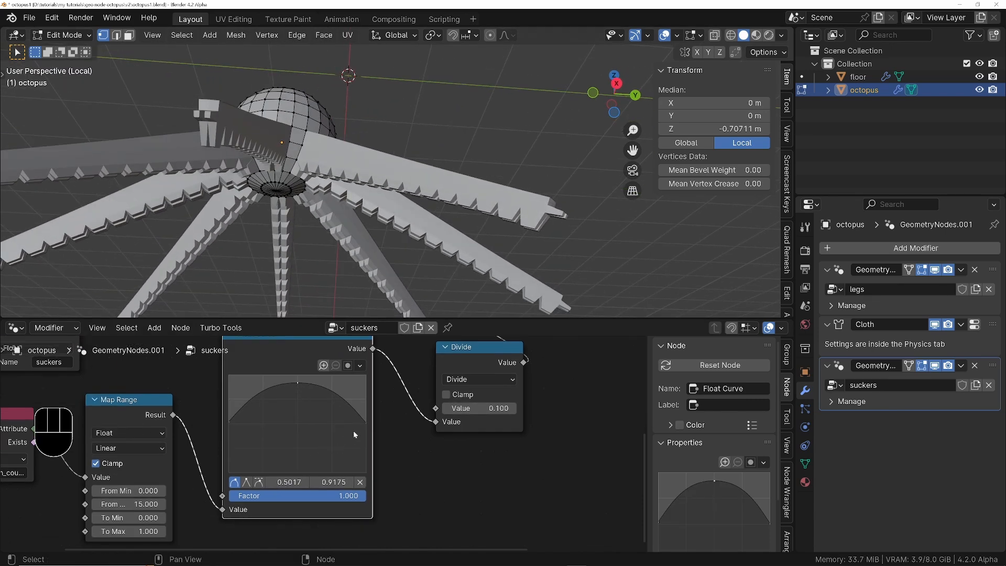
drag(366, 426, 367, 451)
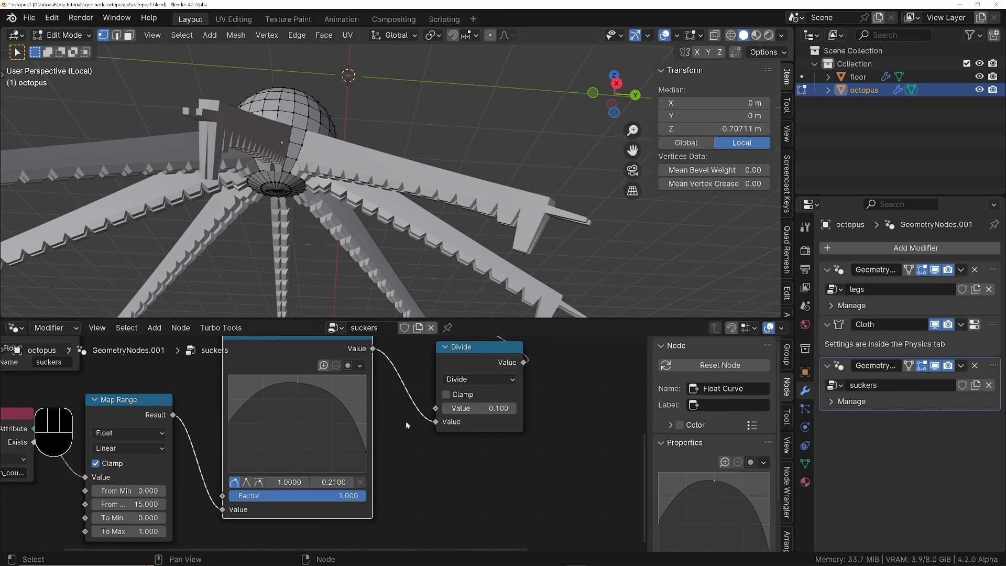
drag(352, 418, 338, 446)
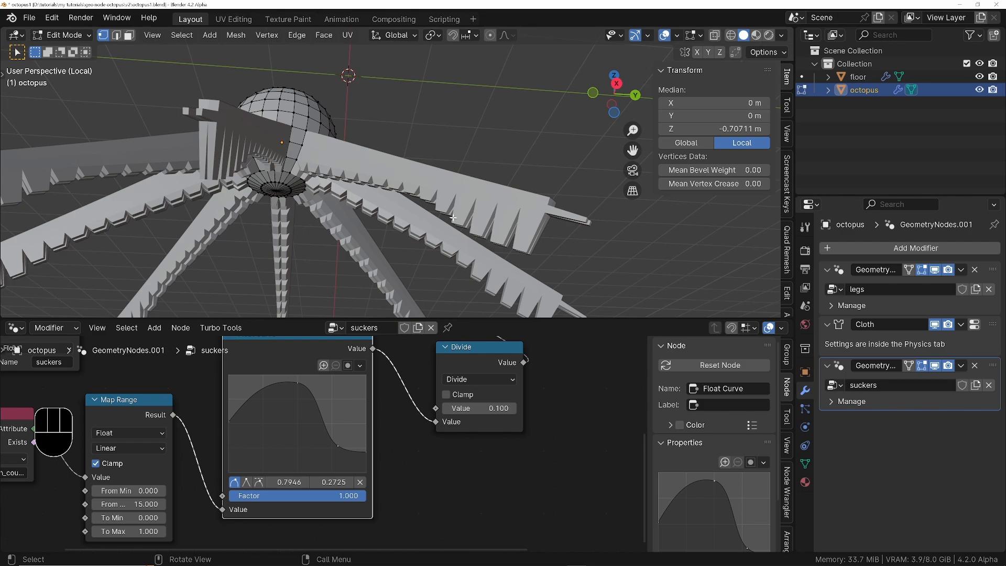
Step: Inspect the sucker heights along the legs and switch the suckers modifier's viewport display off and back on
middle_drag(438, 194, 512, 222)
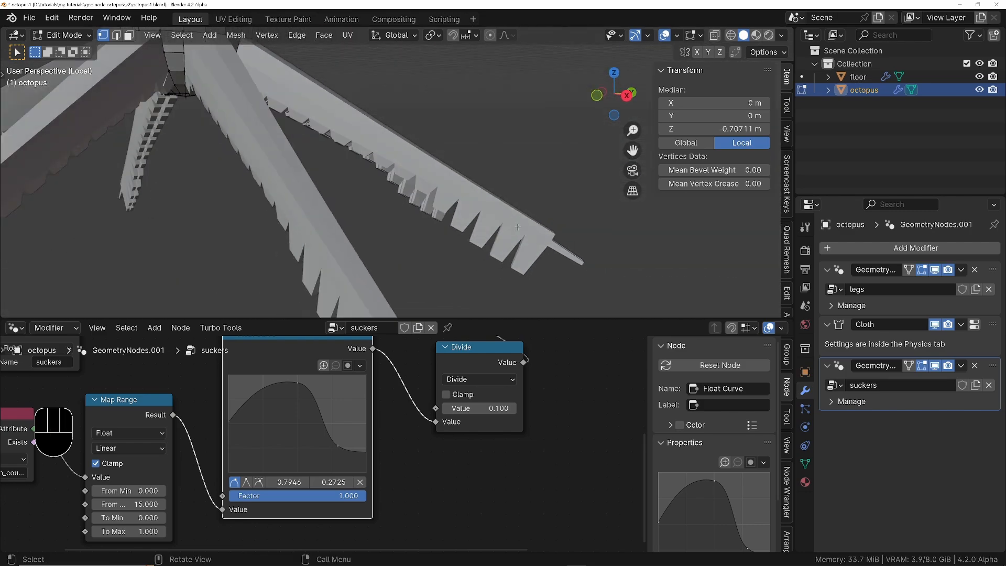
scroll(497, 215, down, 5)
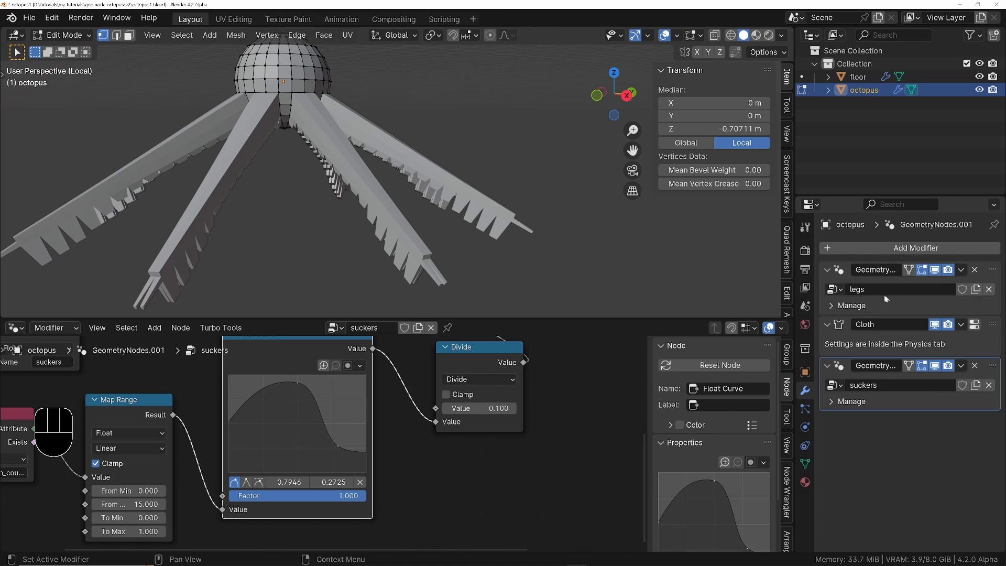
click(935, 365)
click(936, 366)
Step: Lower the Float Curve's middle peak and adjust its end so the curve falls gently to 0.28
scroll(363, 447, down, 2)
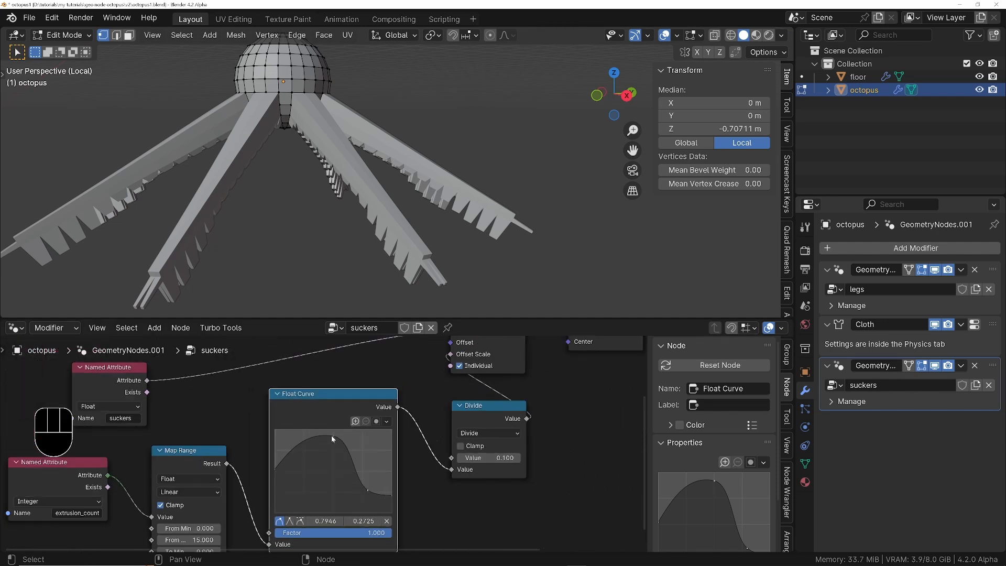
drag(332, 435, 329, 470)
drag(368, 490, 393, 493)
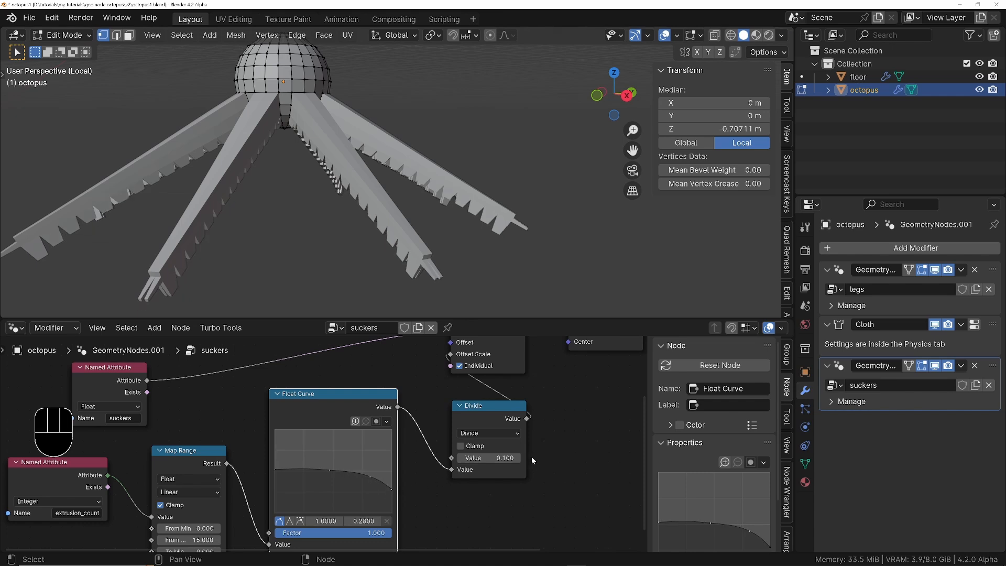
Step: Reduce the Divide node's first Value to 0.040 to shorten the suckers
scroll(487, 448, up, 1)
middle_drag(414, 189, 426, 163)
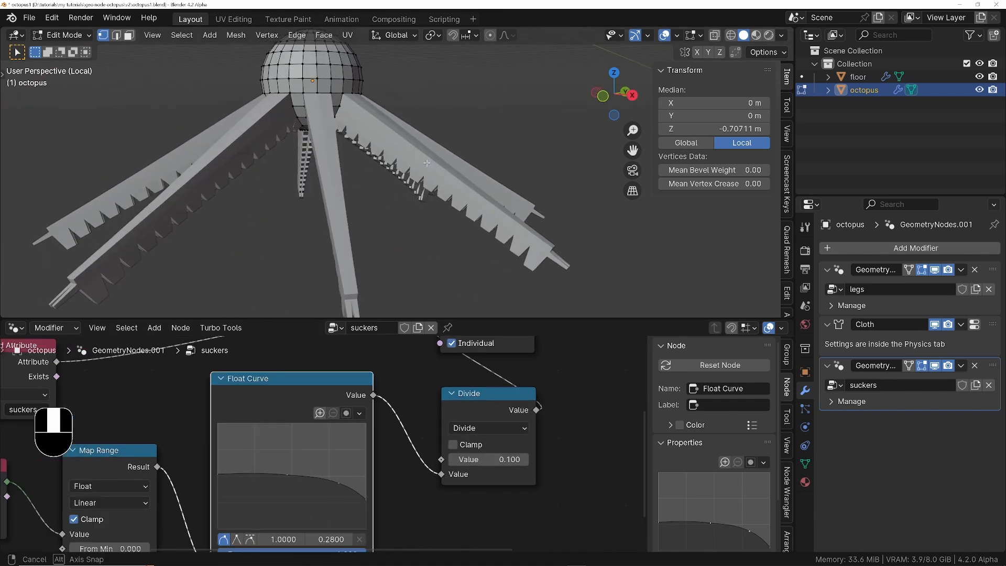
shift+drag(501, 461, 469, 460)
Step: Move the Scale Elements and Group Output nodes farther away from Extrude Mesh to make room between them
middle_drag(603, 376, 369, 465)
scroll(369, 465, down, 5)
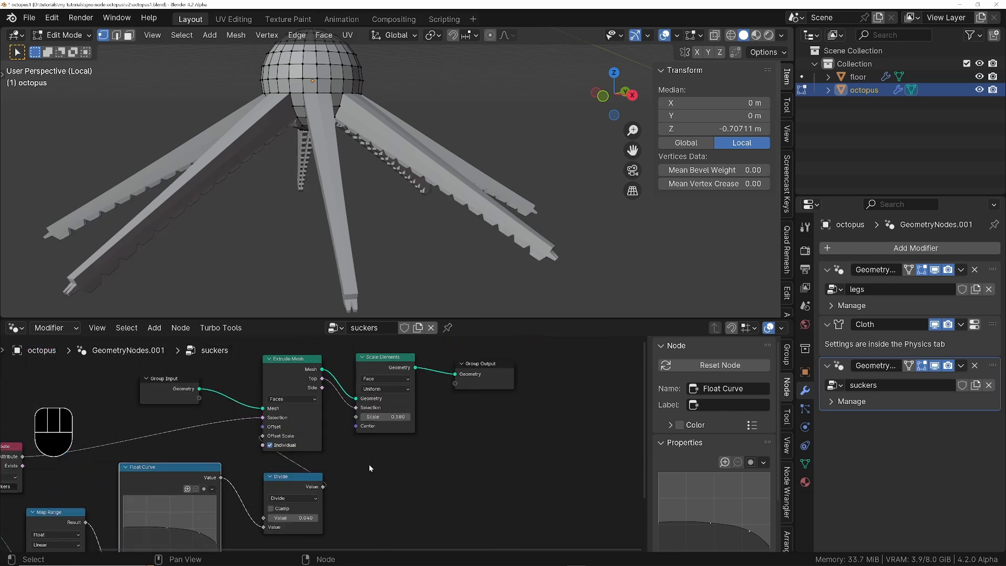
scroll(372, 467, down, 1)
drag(373, 465, 464, 366)
key(g)
click(575, 365)
Step: Duplicate the Divide node with its Float Curve link, connect it to Scale Elements' Scale, and set its first Value to 0.180
middle_drag(524, 262, 409, 220)
click(308, 427)
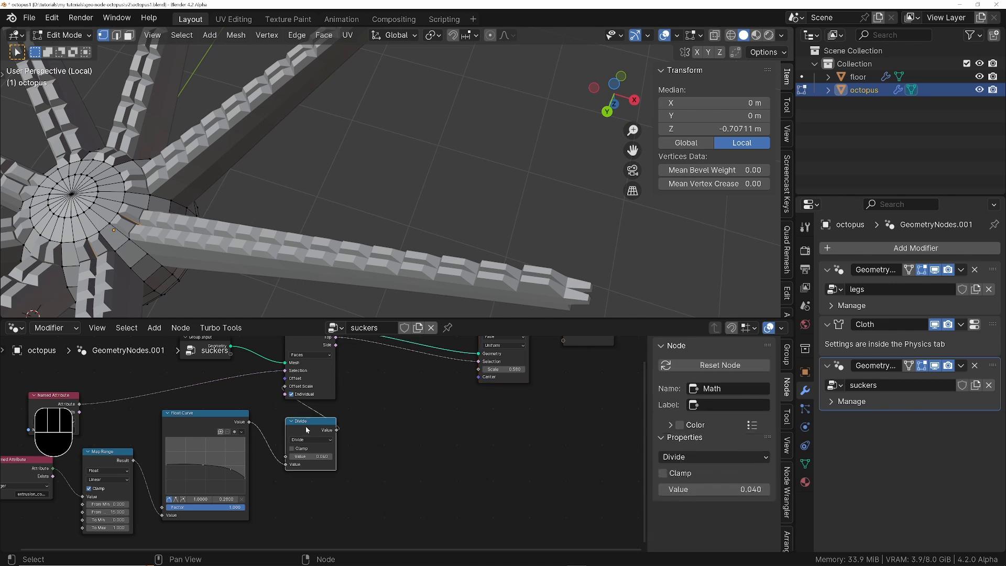
key(ctrl+shift+d)
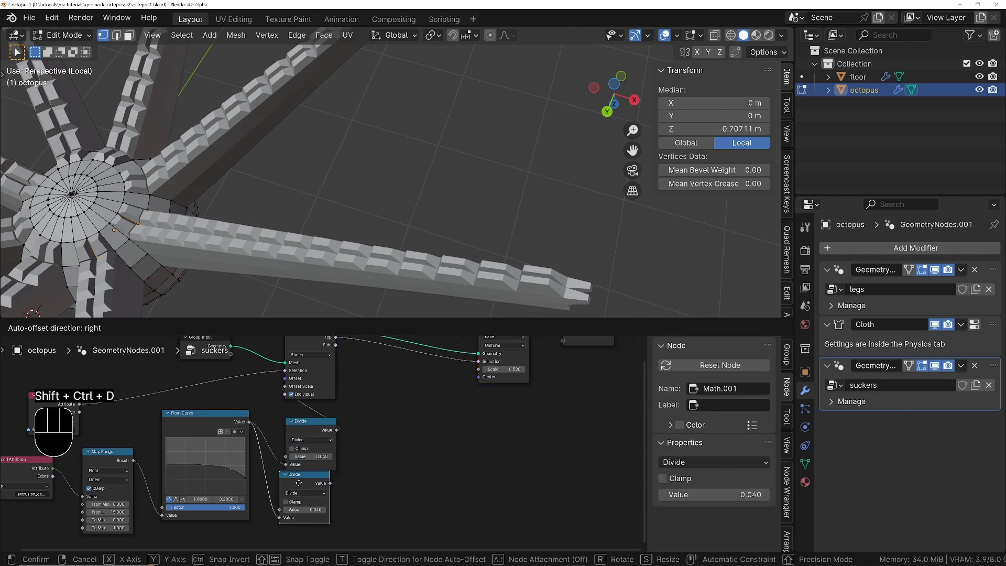
click(417, 405)
middle_drag(418, 405, 409, 467)
drag(385, 468, 425, 432)
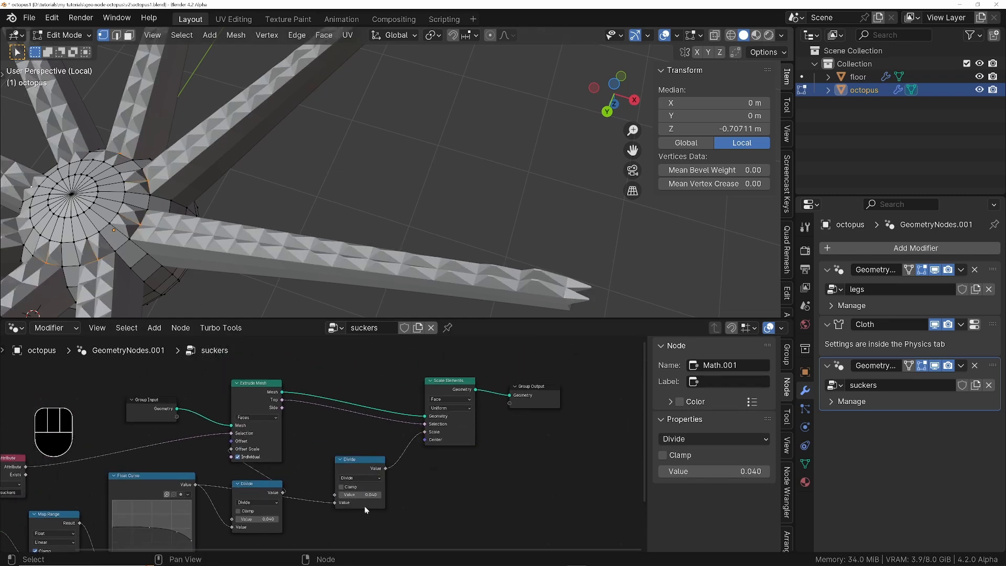
shift+drag(364, 495, 393, 495)
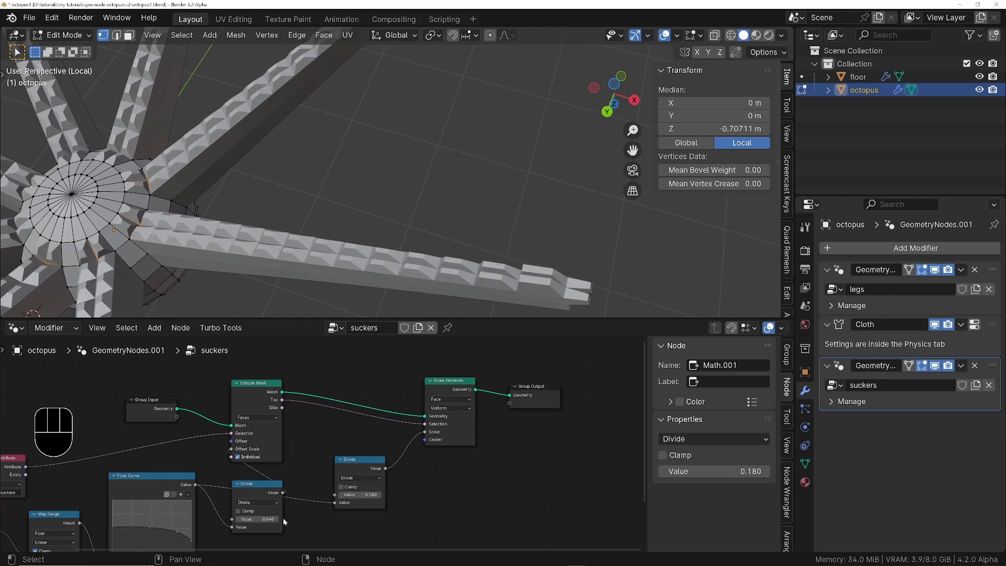
Step: Lower the Float Curve's start point to about 0.18 so the suckers shrink towards the body, and save the file
middle_drag(276, 516, 423, 428)
middle_drag(449, 243, 340, 125)
mouse_move(259, 439)
mouse_down()
mouse_move(259, 466)
mouse_move(259, 455)
mouse_up()
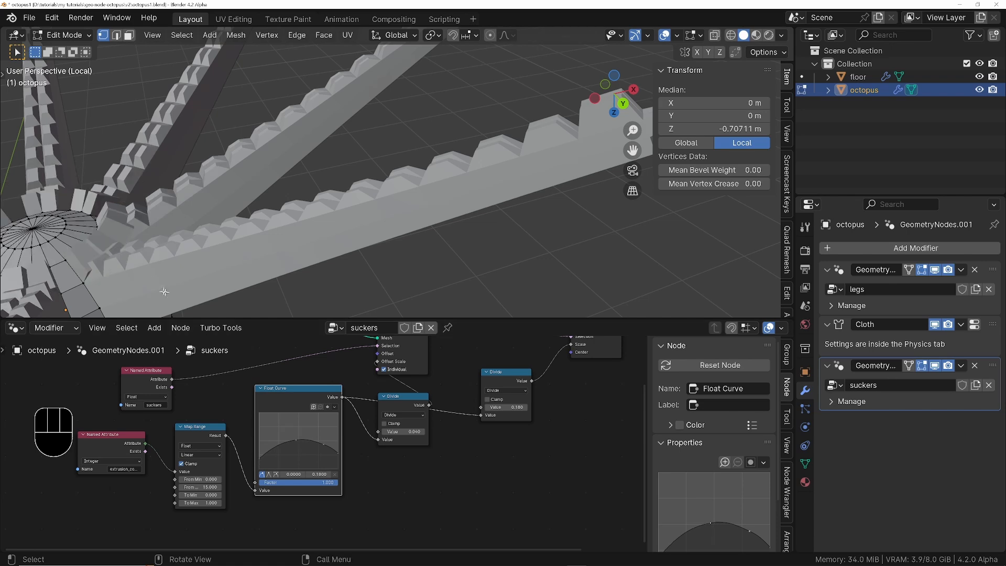
shift+middle_drag(117, 217, 276, 232)
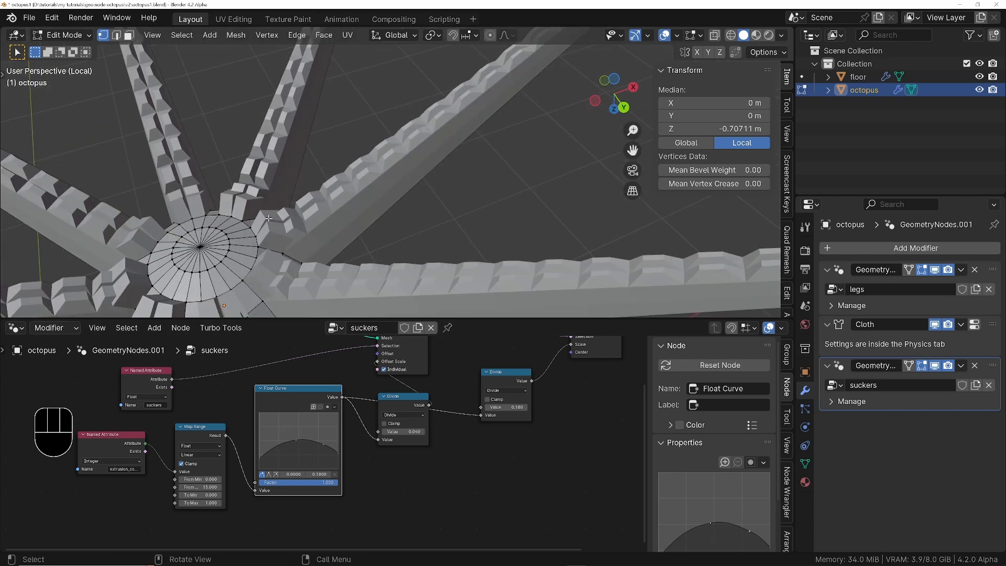
middle_drag(287, 272, 319, 195)
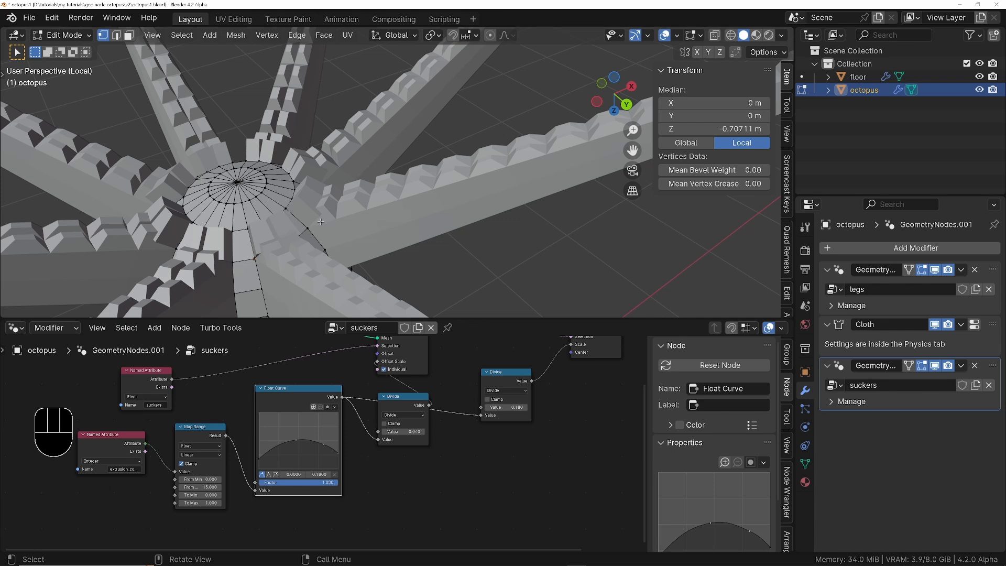
key(ctrl+s)
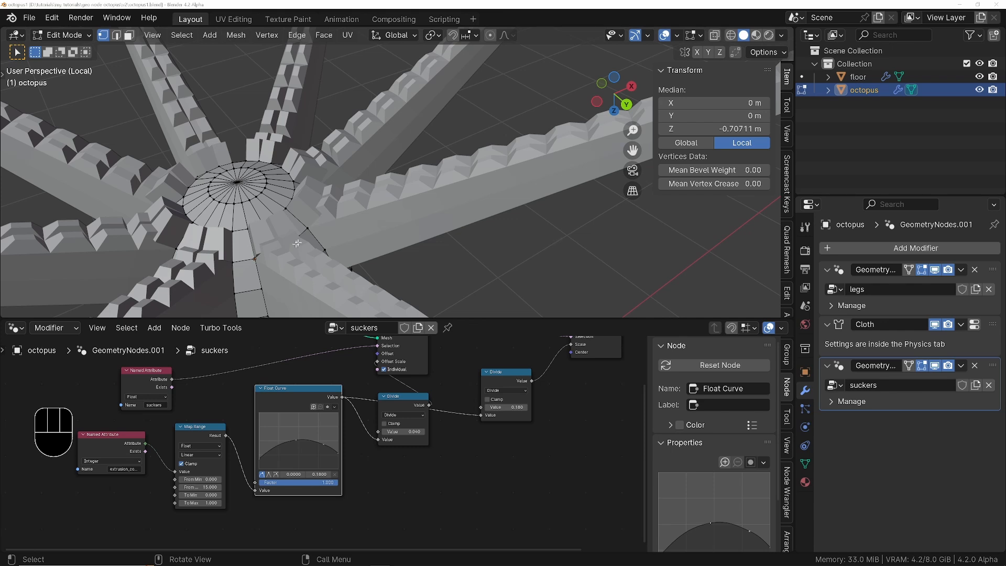
Step: Widen the suckers Named Attribute node in the node tree
middle_drag(244, 463, 284, 474)
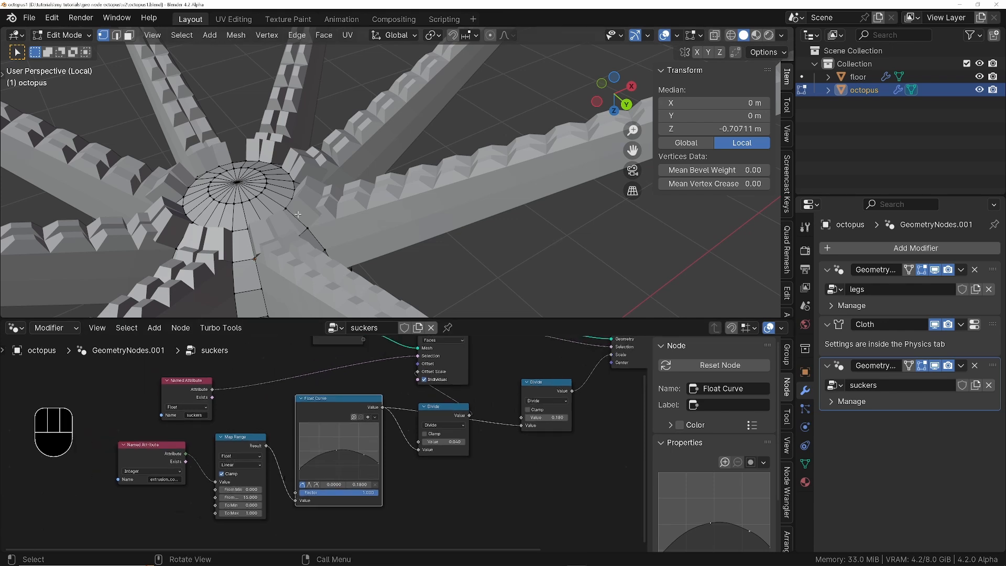
middle_drag(167, 394, 228, 417)
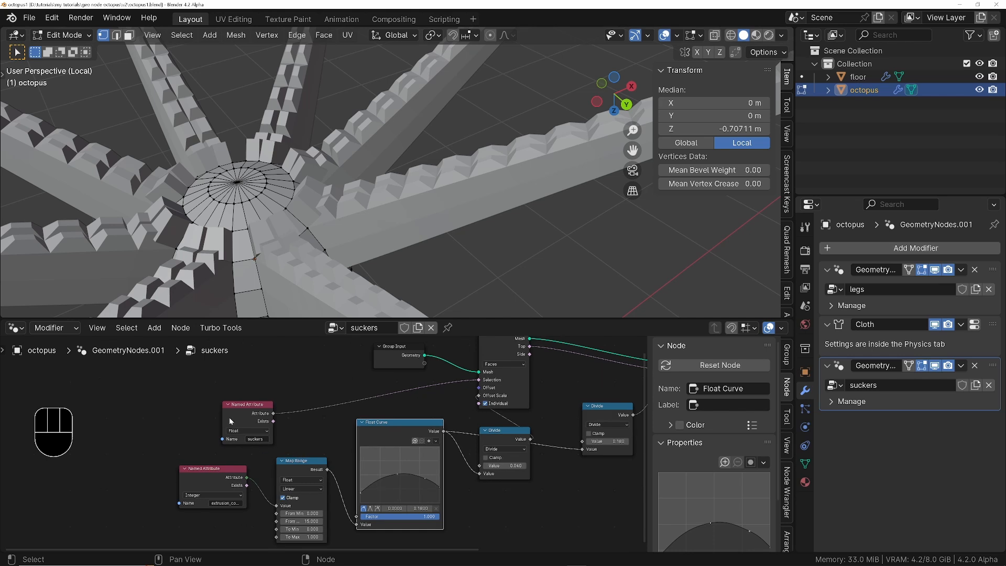
drag(220, 410, 181, 414)
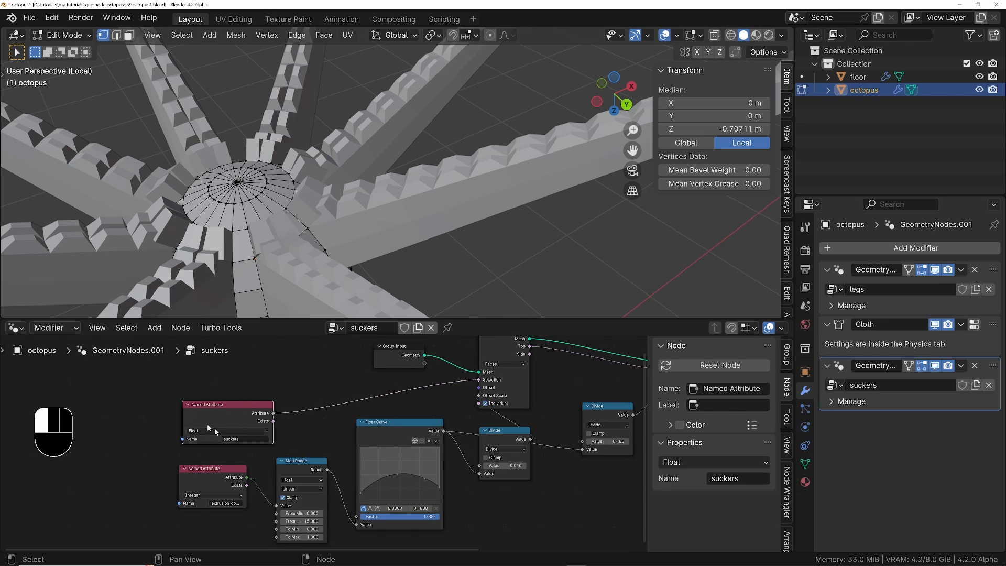
Step: Examine the first suckers where the legs meet the body, switching X-ray on and back off
scroll(300, 212, up, 3)
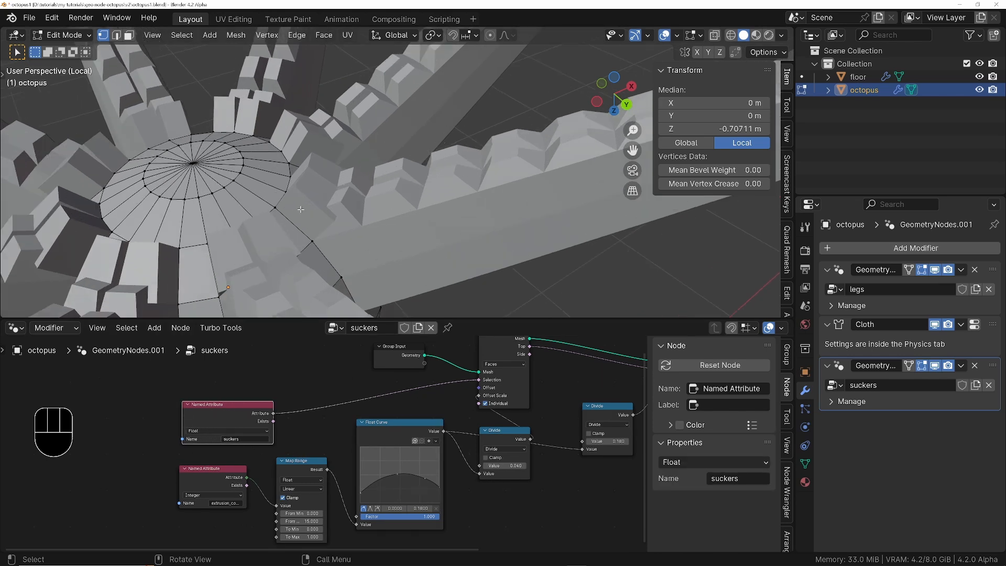
middle_drag(331, 179, 342, 218)
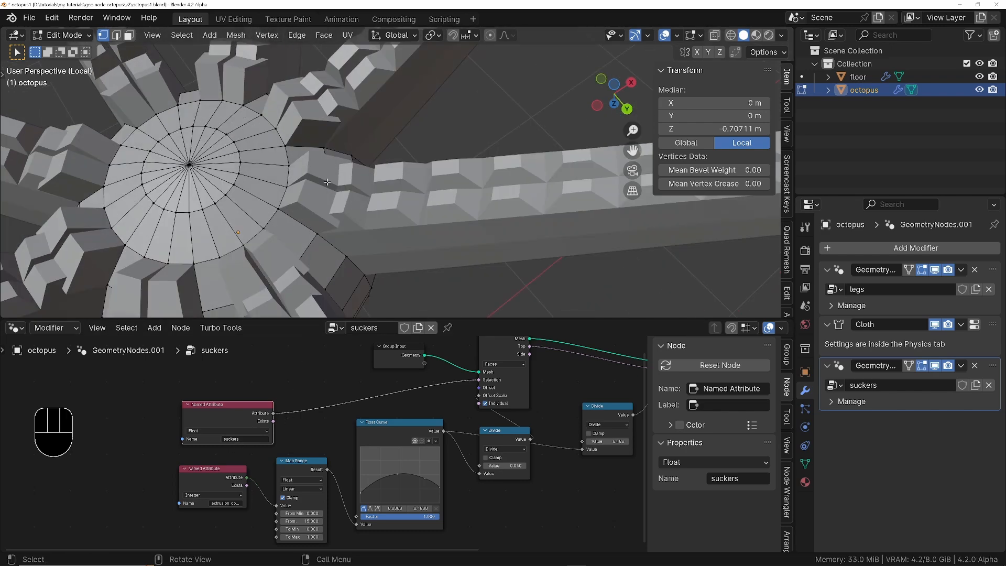
scroll(327, 182, up, 4)
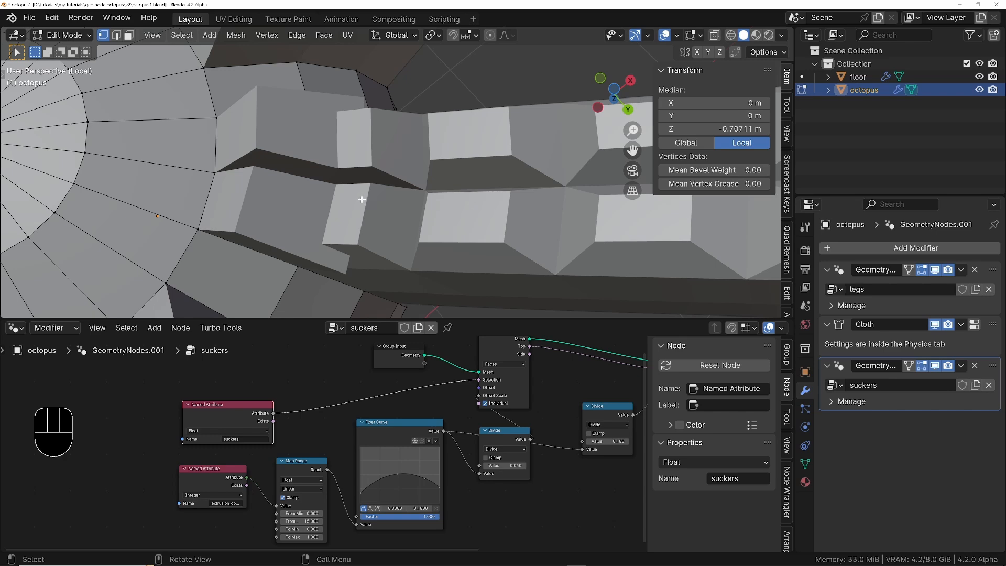
key(z)
key(z)
key(z)
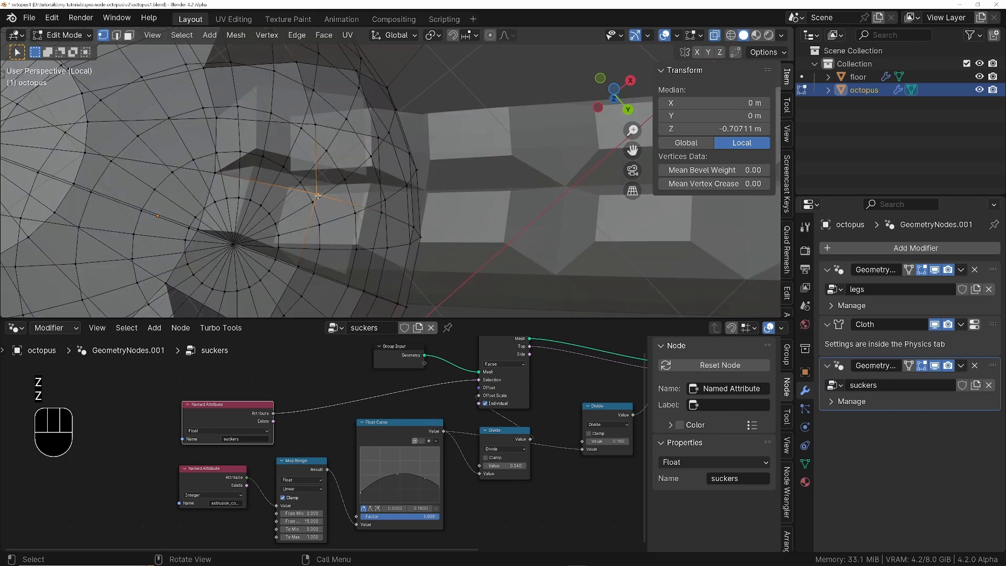
scroll(381, 145, down, 3)
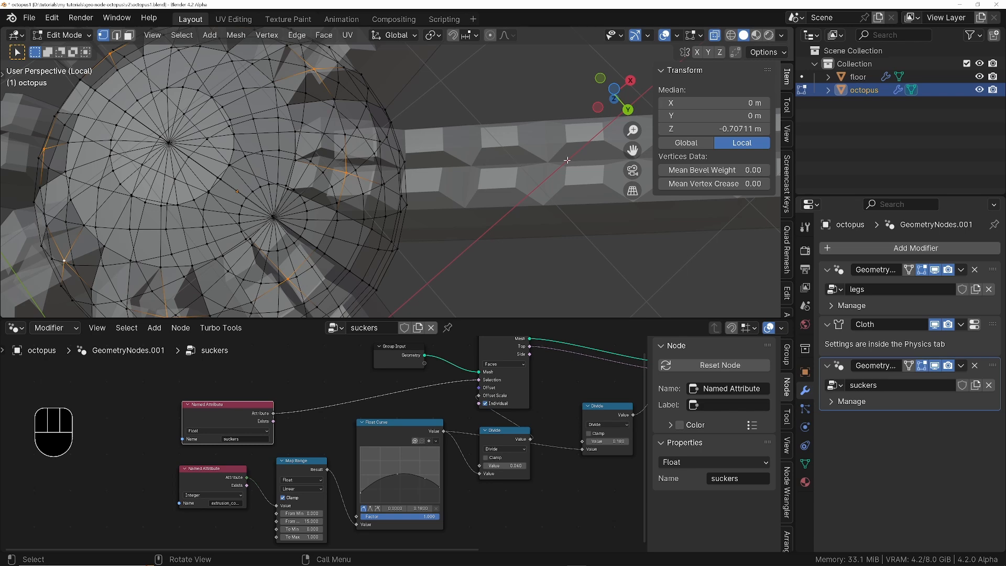
key(z)
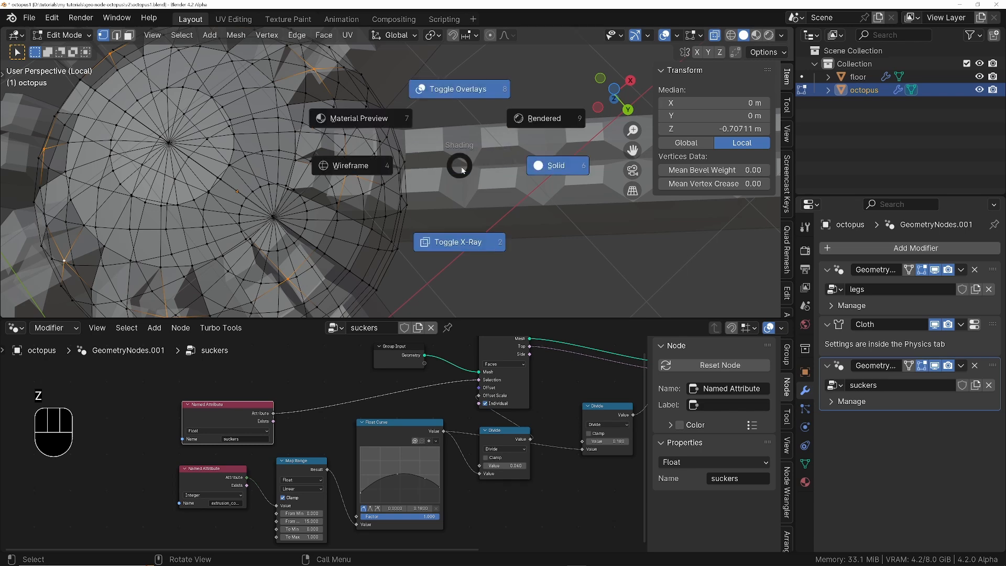
click(475, 241)
middle_drag(332, 189, 339, 130)
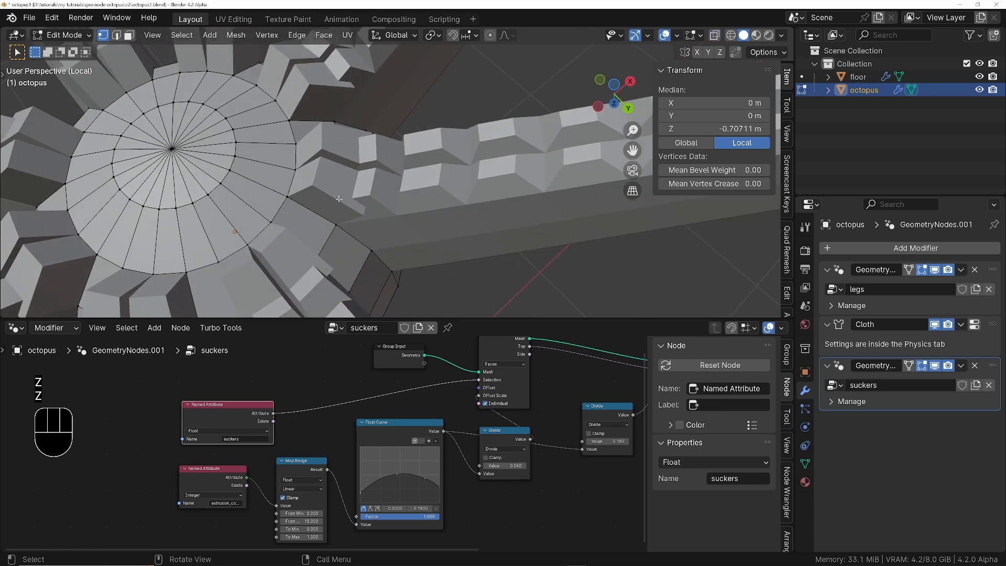
Step: Move the suckers and extrusion_count Named Attribute nodes farther from the Map Range and Extrude Mesh nodes
drag(241, 425, 200, 410)
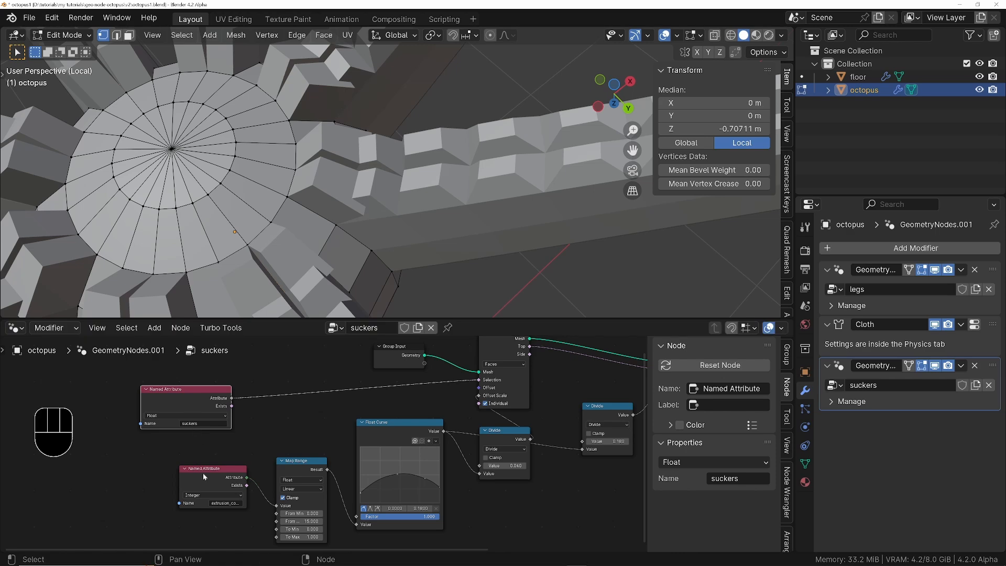
drag(234, 496, 198, 485)
middle_drag(226, 268, 254, 263)
scroll(434, 455, down, 2)
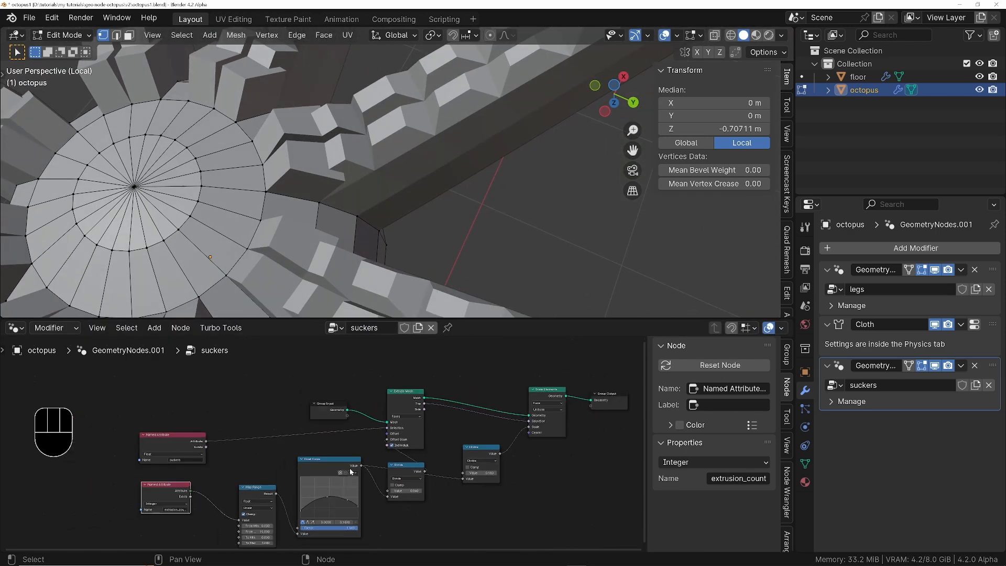
Step: Attach a Viewer node to the Group Input geometry and place it below the two Divide nodes
ctrl+shift+click(335, 412)
click(370, 410)
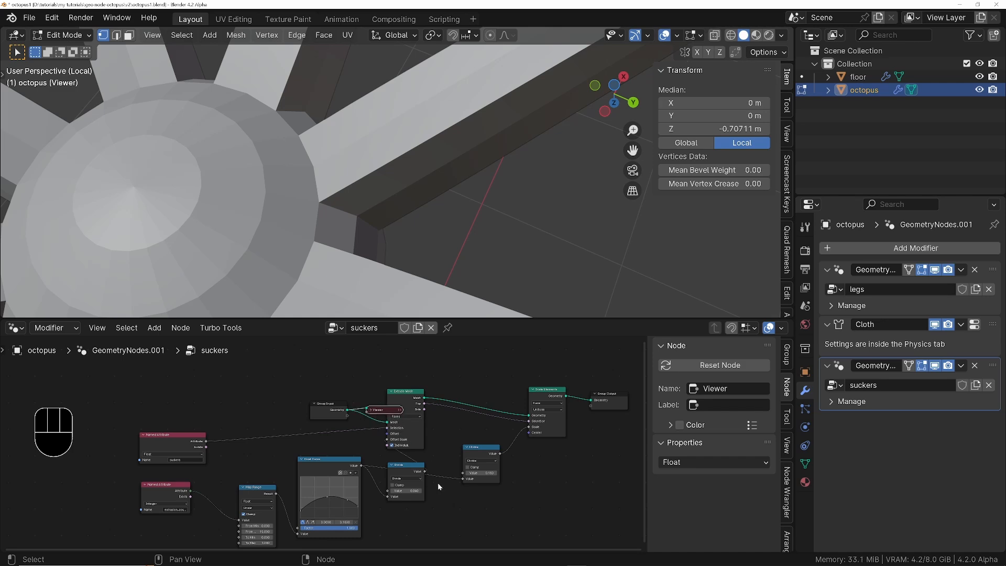
click(370, 410)
drag(374, 409, 452, 525)
middle_drag(344, 463, 462, 416)
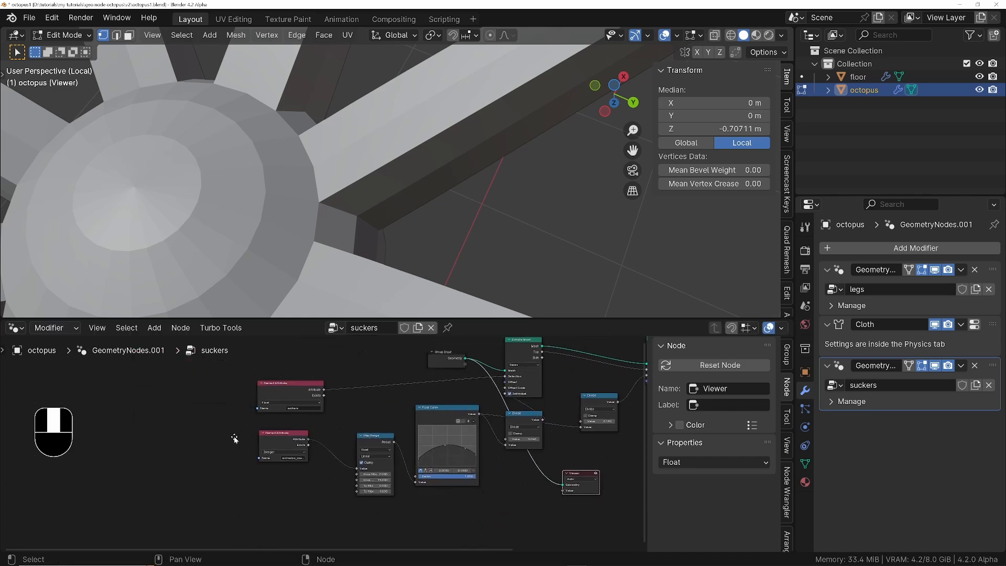
Step: Preview the extrusion_count attribute through the Viewer and examine its values on the body and leg bases
ctrl+shift+click(283, 443)
middle_drag(301, 170, 295, 265)
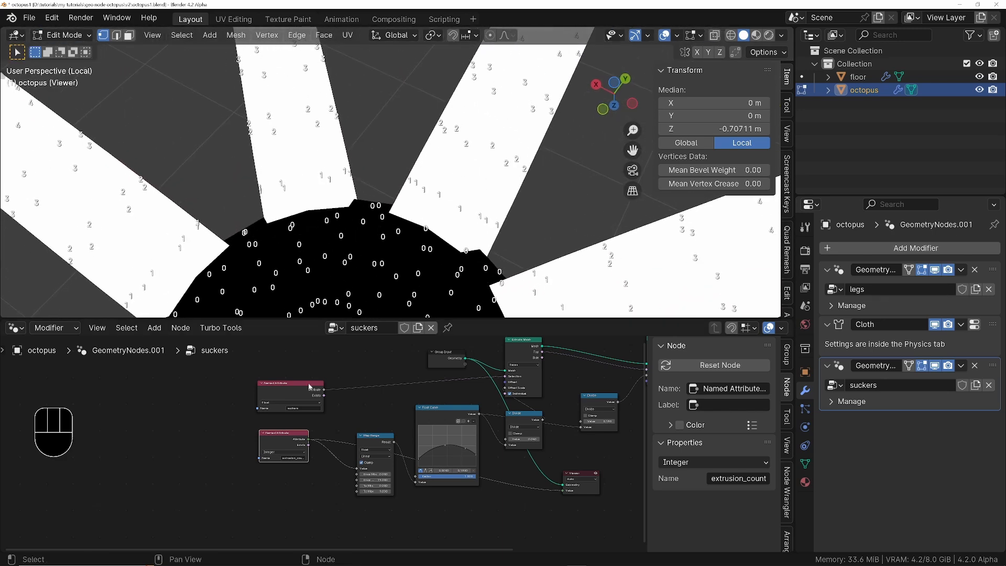
scroll(294, 461, up, 2)
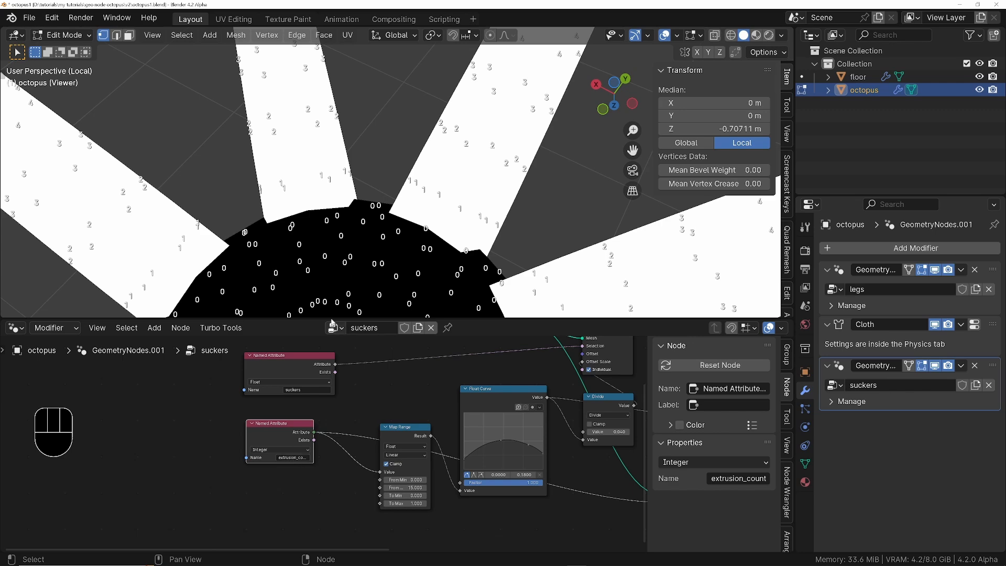
ctrl+middle_drag(344, 246, 385, 224)
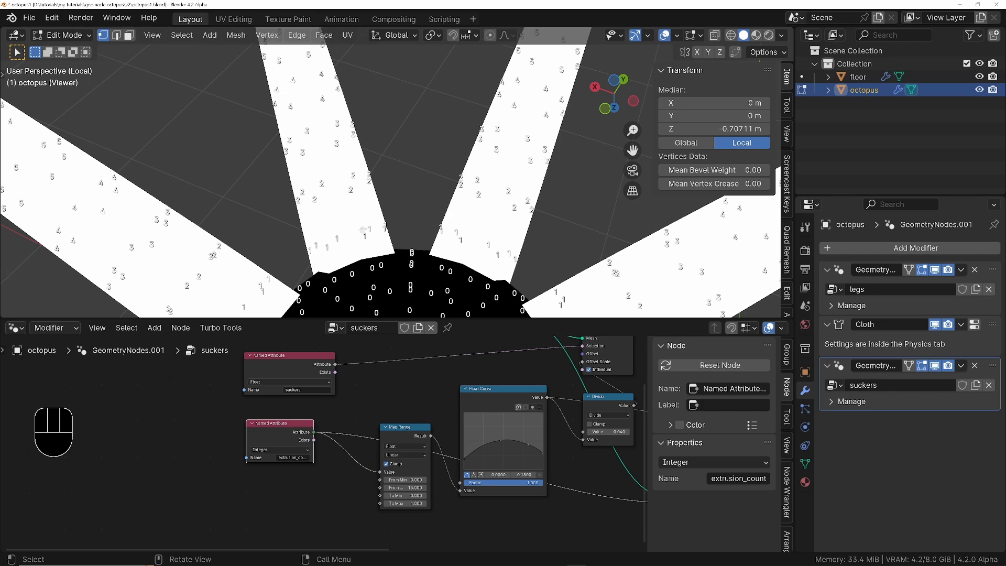
middle_drag(327, 430, 244, 482)
ctrl+middle_drag(346, 261, 393, 244)
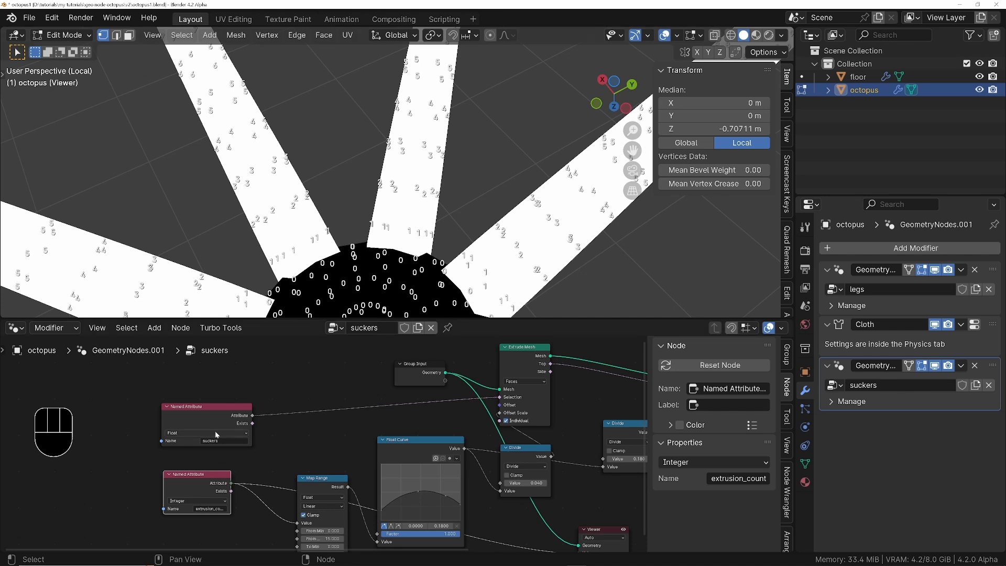
Step: Insert a Multiply Math node between the suckers attribute and Extrude Mesh's Selection, and connect extrusion_count to its second Value
drag(209, 421, 204, 406)
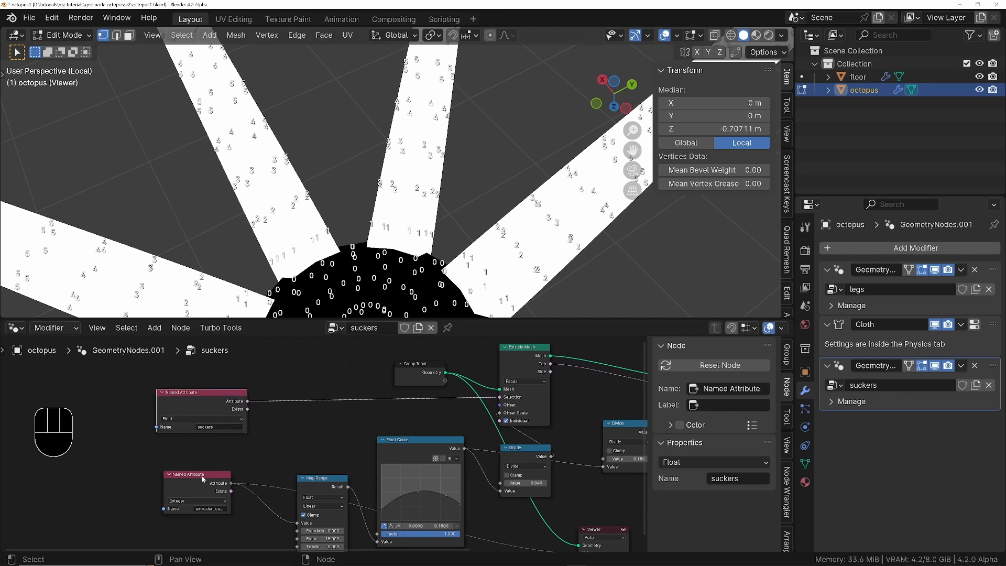
drag(201, 473, 196, 464)
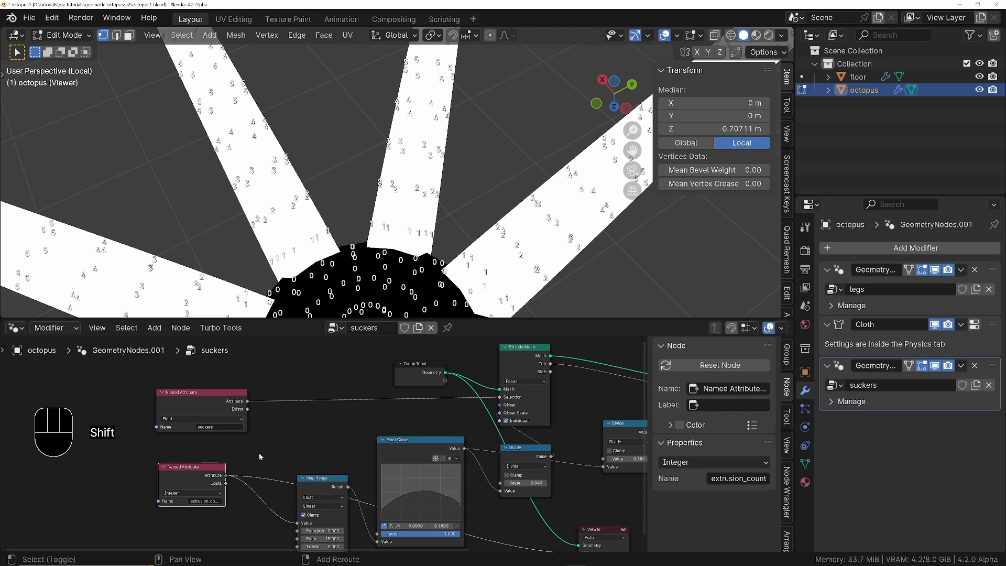
key(shift+a)
text(math)
key(Return)
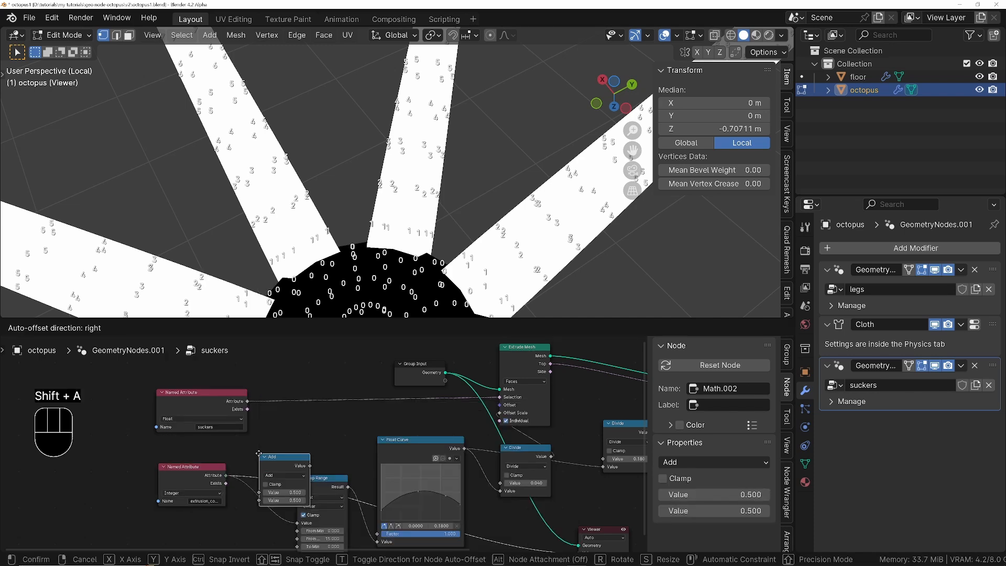
click(311, 413)
click(311, 408)
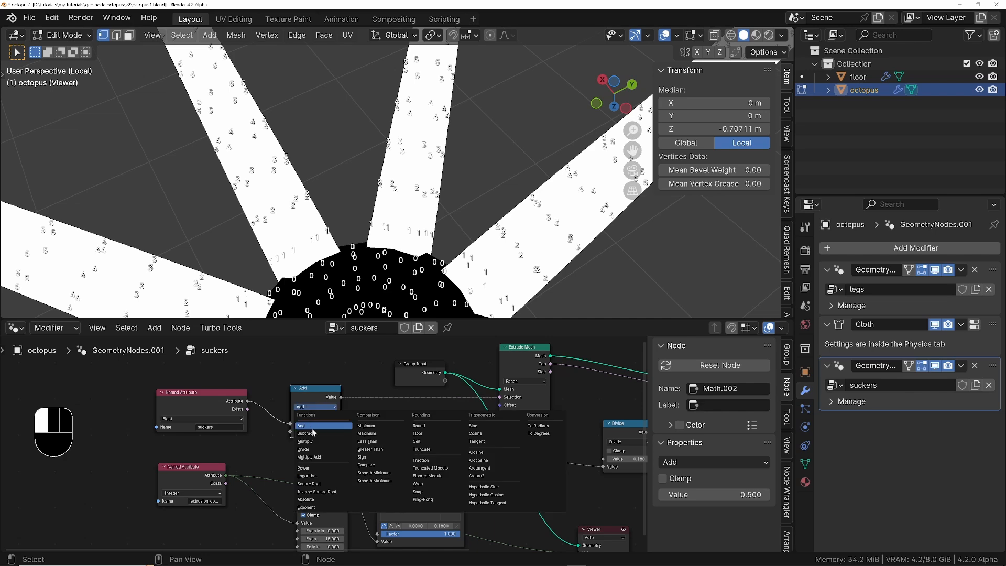
click(315, 444)
drag(226, 475, 288, 434)
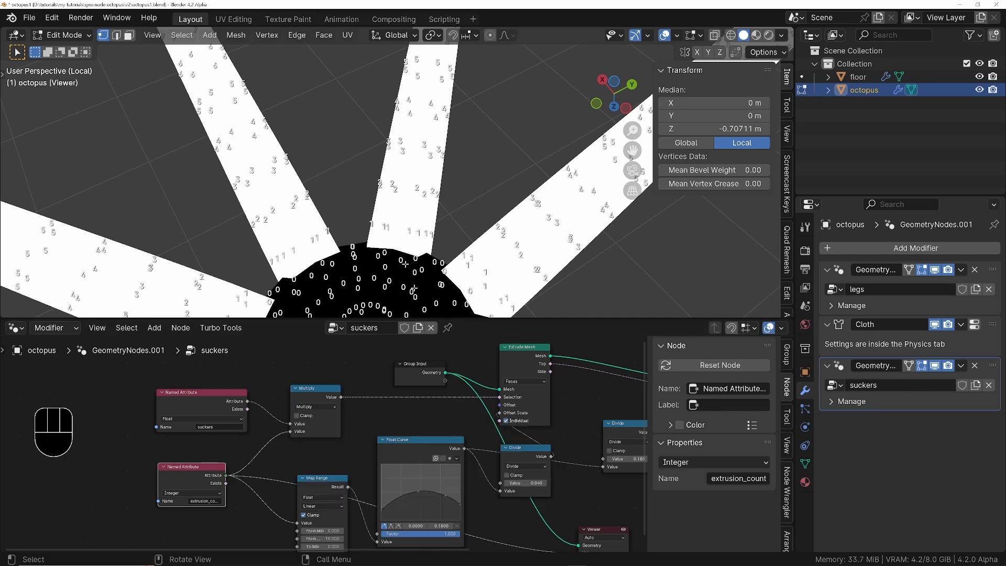
Step: Delete the Viewer node and check the suckers along the legs and around their bases
middle_drag(596, 503, 440, 467)
scroll(440, 466, down, 3)
drag(496, 460, 436, 513)
key(x)
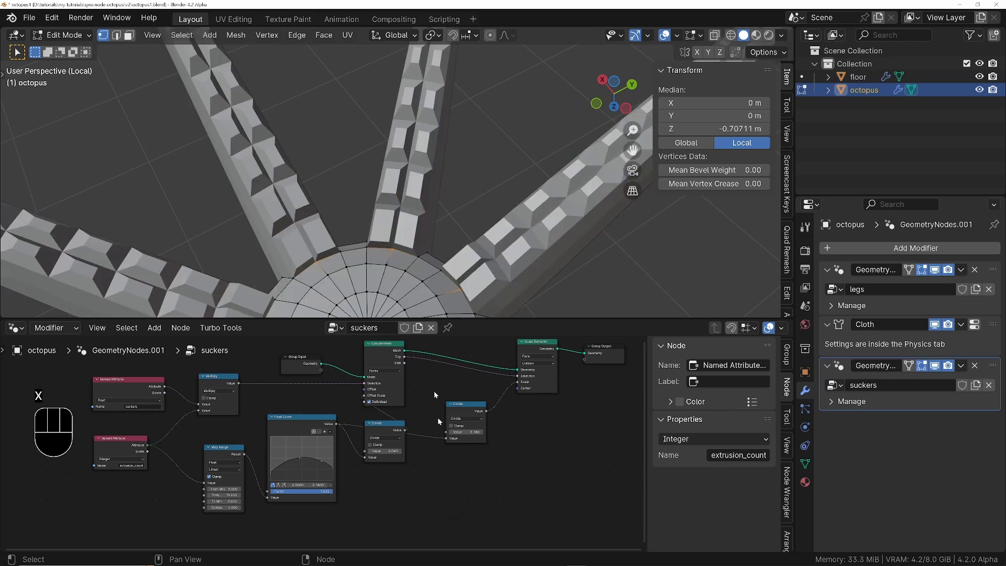
middle_drag(398, 220, 536, 136)
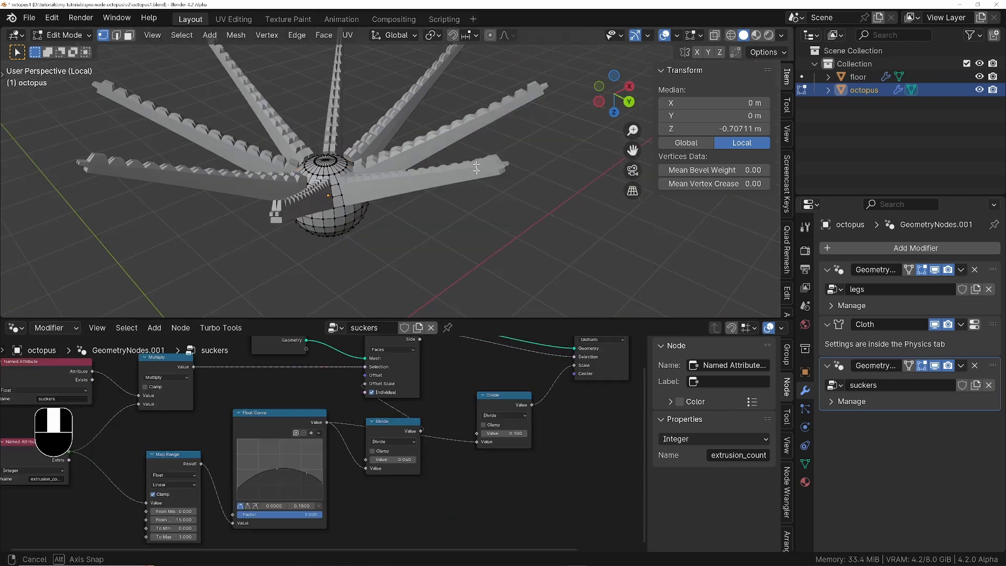
middle_drag(440, 68, 438, 140)
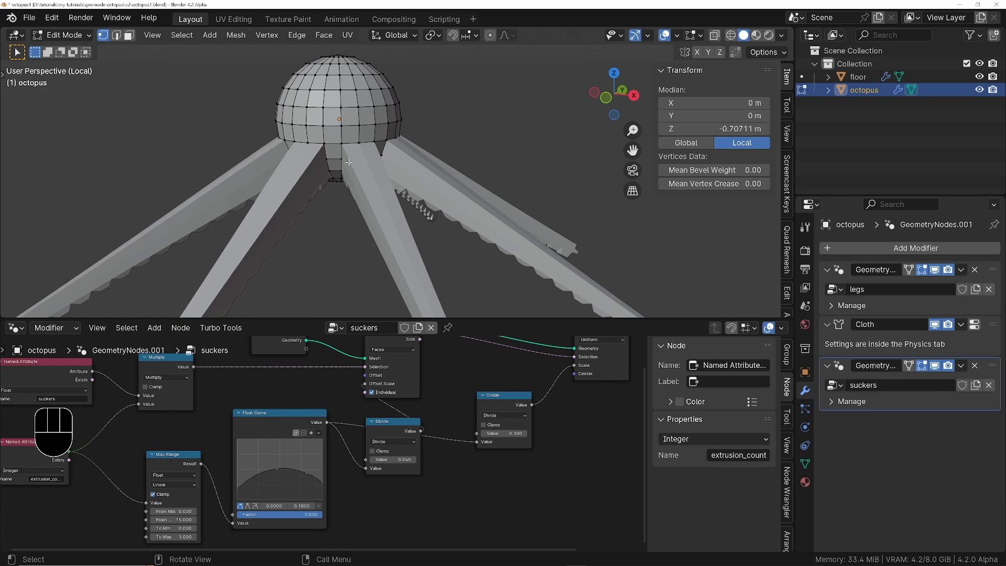
middle_drag(348, 163, 397, 247)
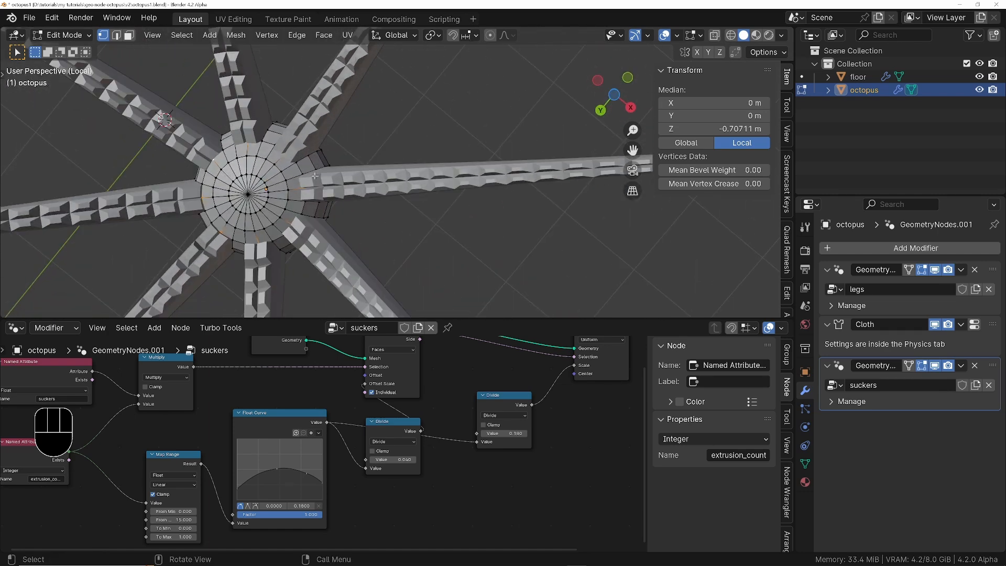
Step: Move the Group Output node farther away from Scale Elements to make room for more nodes
scroll(315, 177, up, 4)
middle_drag(310, 187, 353, 181)
scroll(346, 196, up, 5)
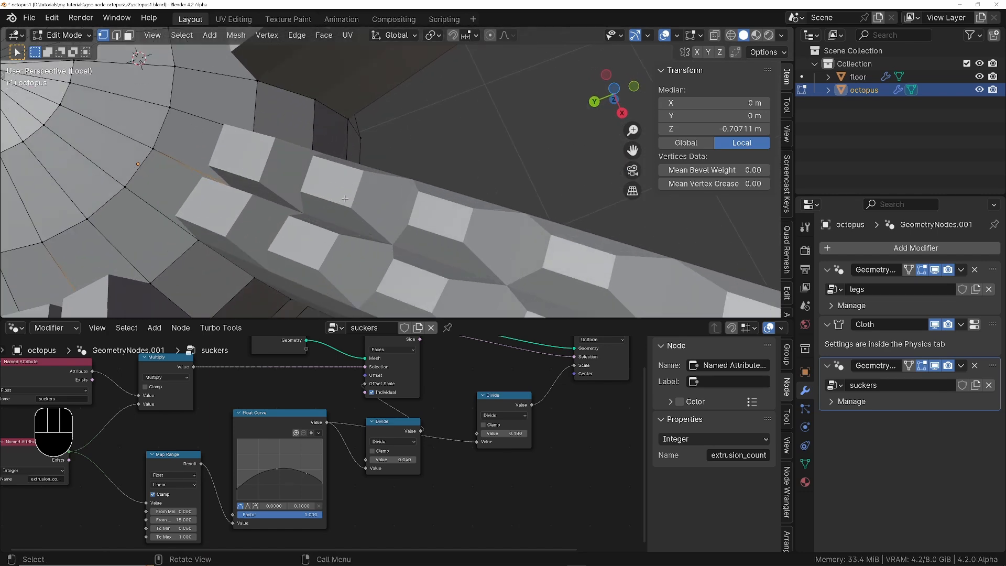
ctrl+middle_drag(507, 433, 548, 459)
shift+middle_drag(572, 419, 386, 469)
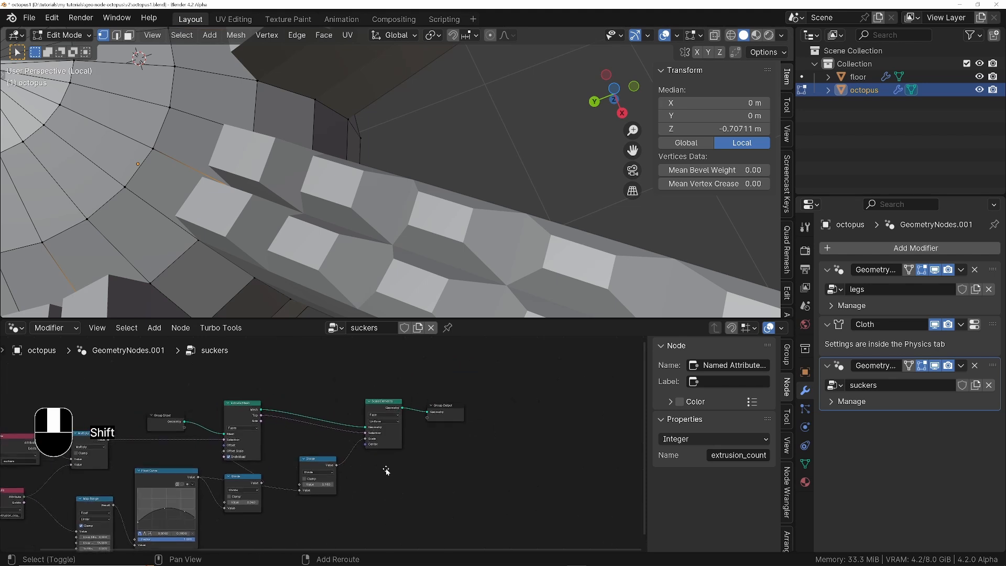
drag(422, 380, 475, 424)
key(g)
click(485, 463)
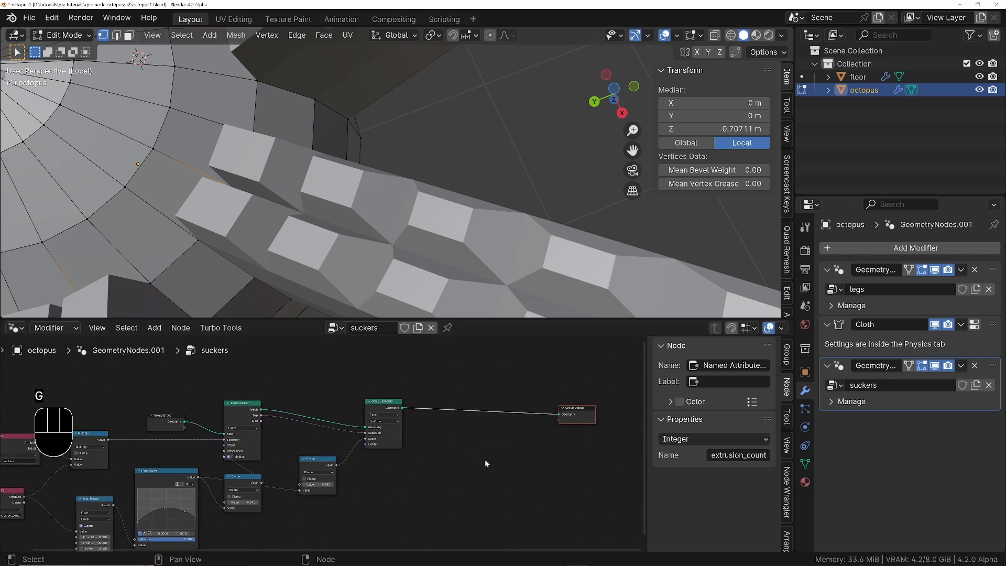
Step: Insert a duplicate of the Extrude Mesh node between Scale Elements and Group Output, and set its Offset Scale to 0
click(244, 405)
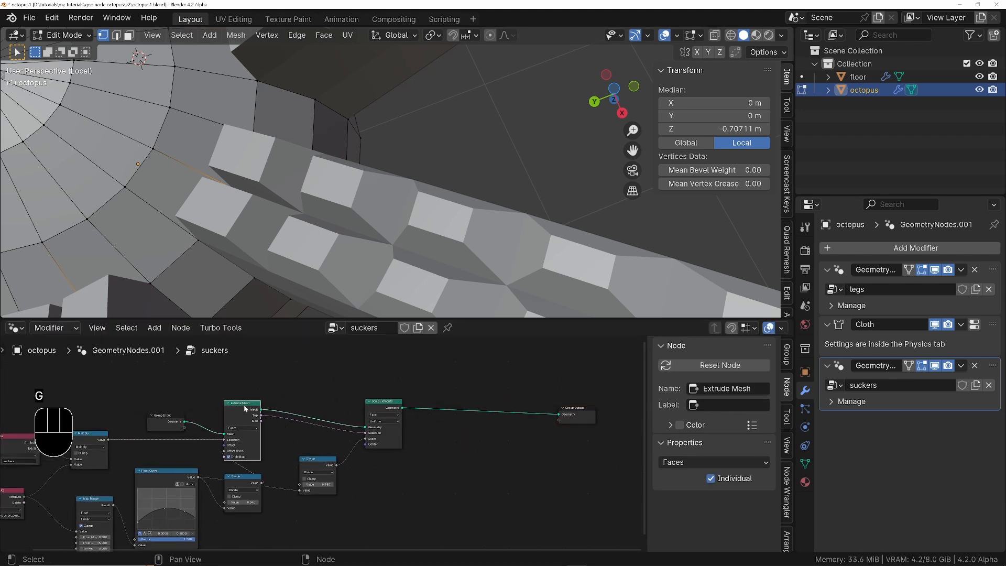
key(shift+d)
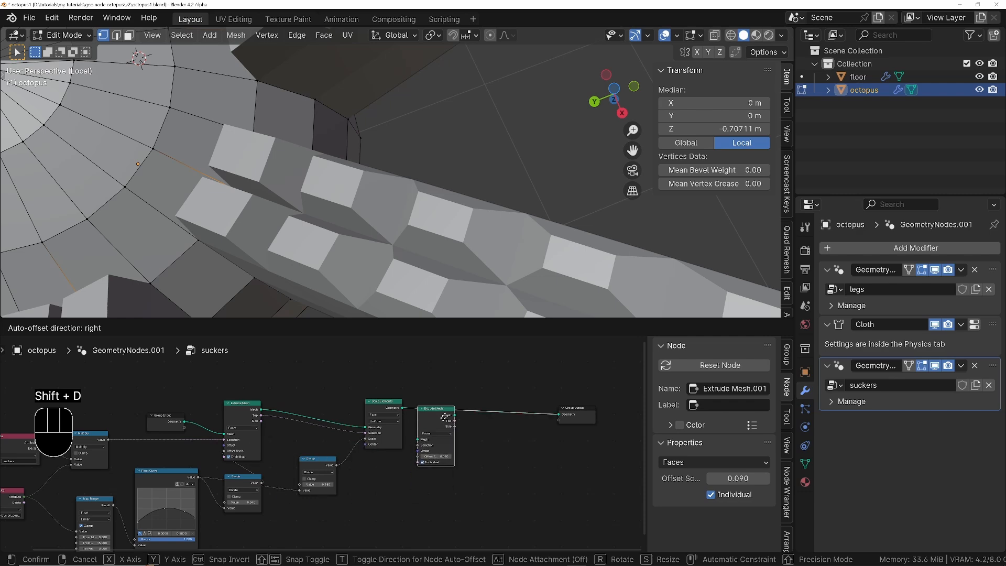
click(460, 410)
scroll(457, 438, up, 2)
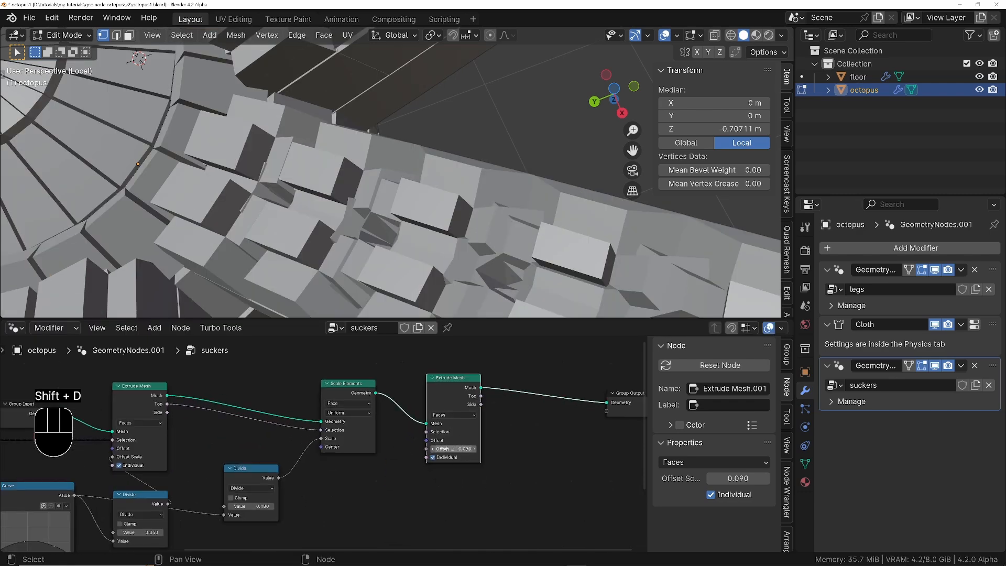
scroll(452, 449, up, 3)
click(461, 447)
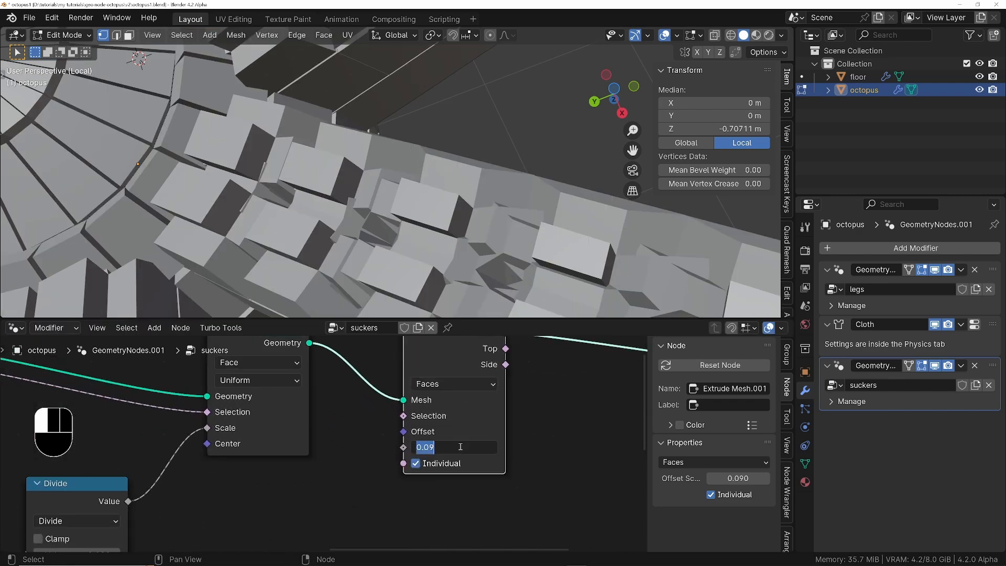
text(0)
key(Return)
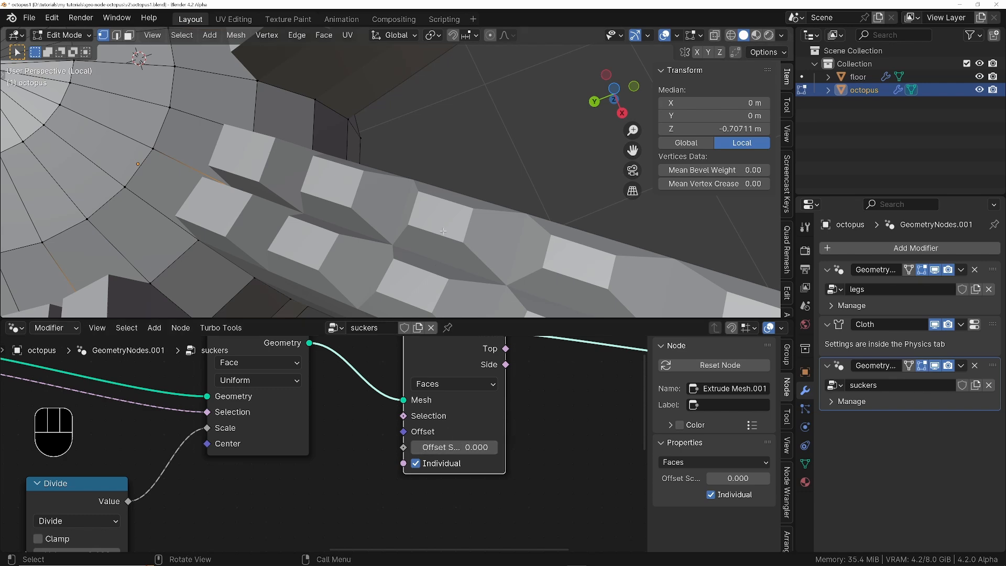
Step: Switch the viewport to wireframe shading and inspect the mesh of the suckers near the leg base
key(z)
click(476, 238)
key(z)
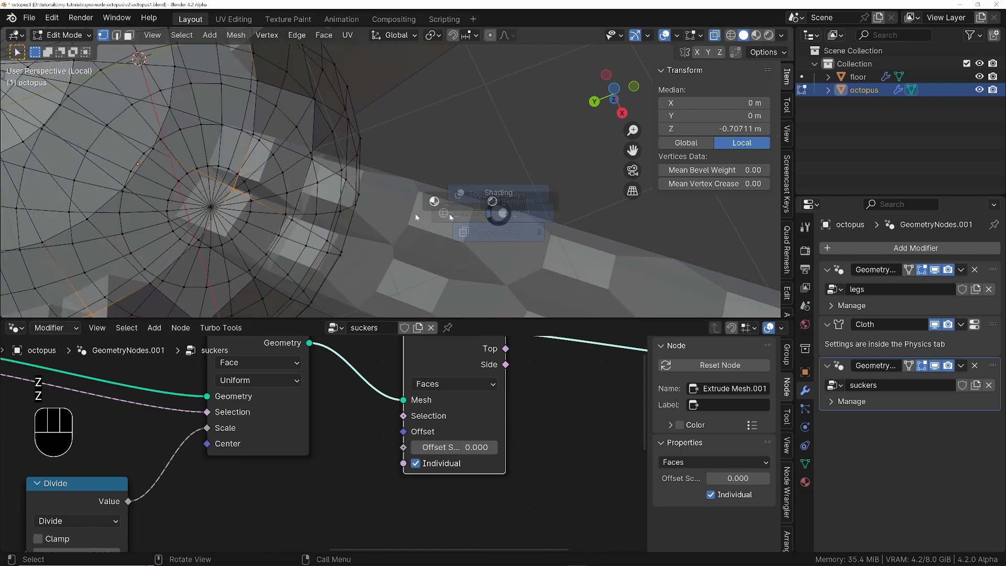
click(452, 215)
middle_drag(478, 214, 514, 193)
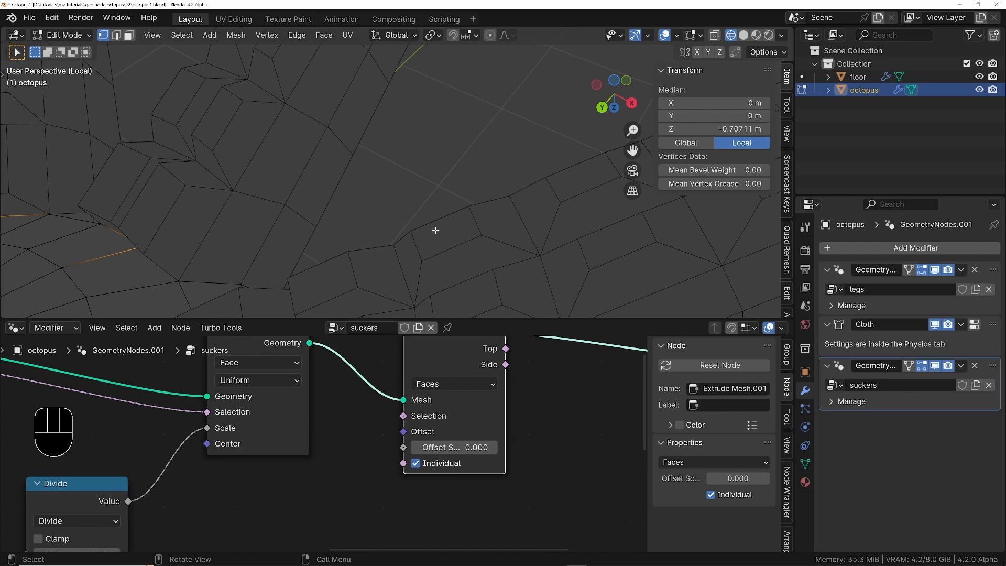
shift+drag(456, 447, 464, 446)
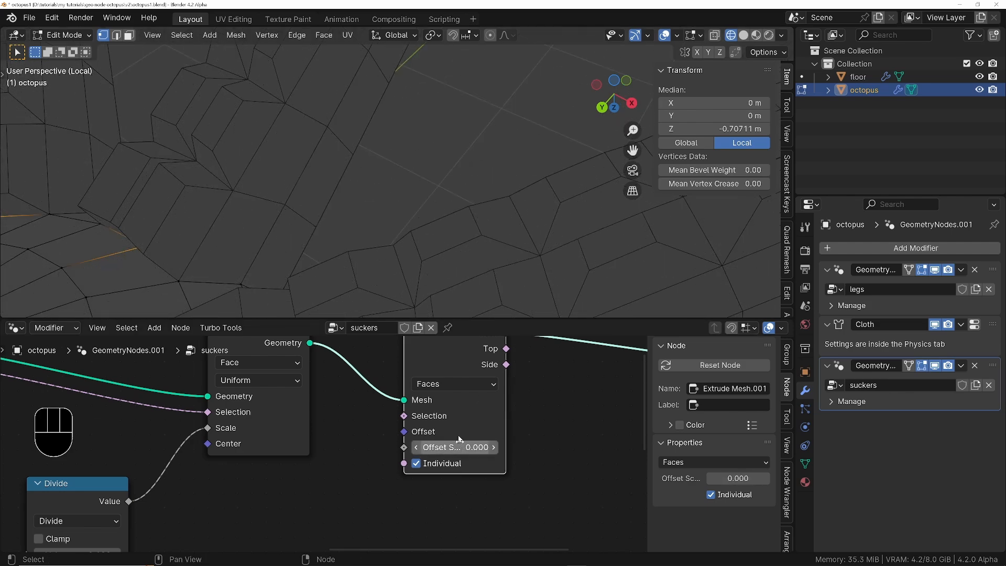
ctrl+middle_drag(469, 170, 471, 202)
shift+middle_drag(533, 393, 450, 461)
scroll(456, 449, down, 4)
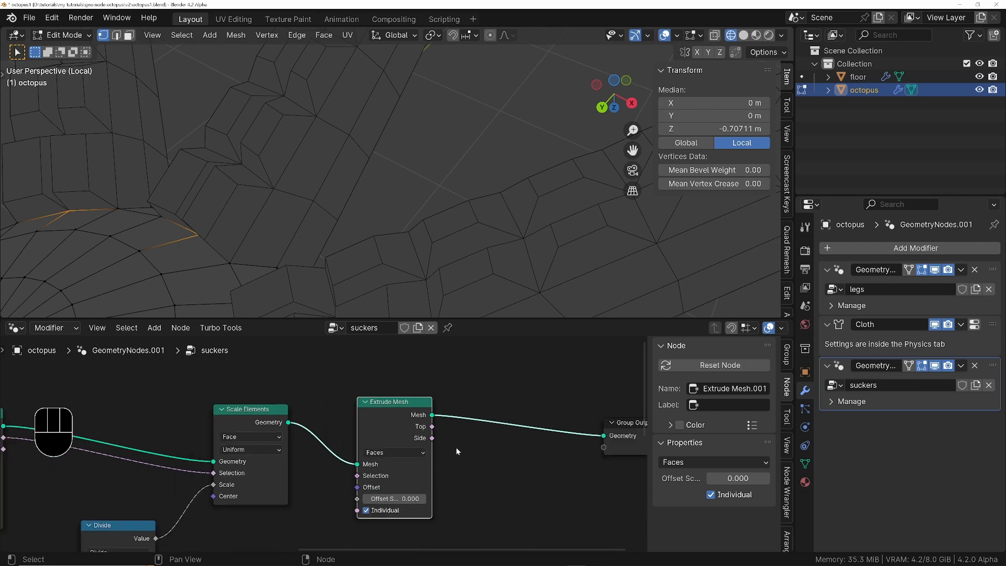
Step: Insert a duplicate of Scale Elements after the second Extrude Mesh and connect that Extrude Mesh's Top to its Selection
click(252, 409)
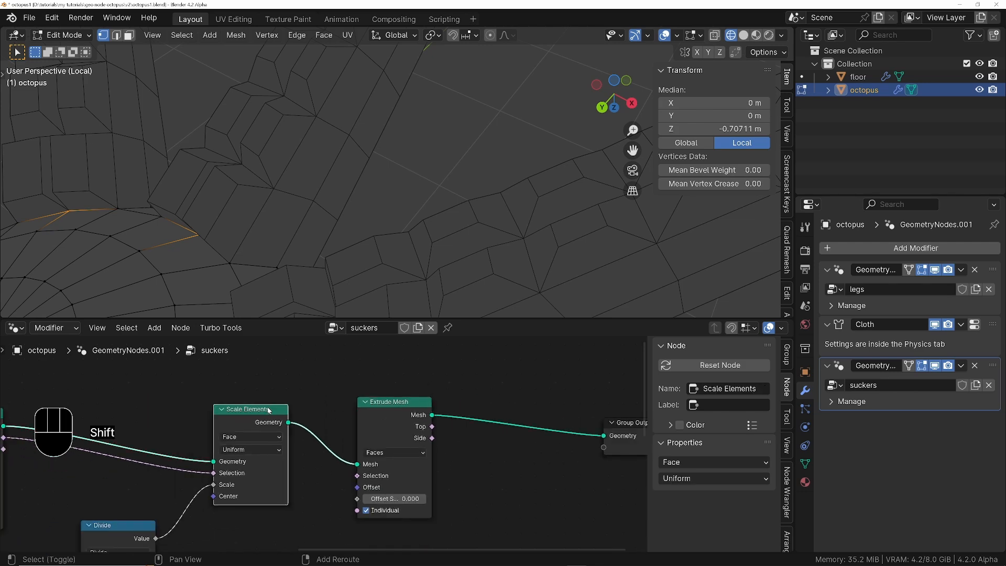
key(shift+d)
click(550, 398)
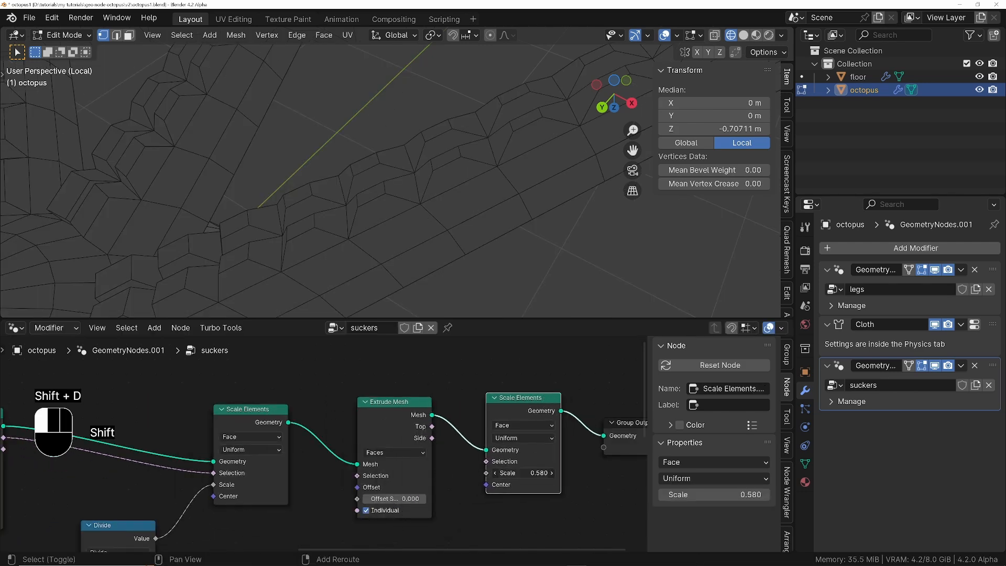
mouse_move(524, 472)
shift+mouse_down()
mouse_move(503, 472)
mouse_move(516, 472)
shift+mouse_up()
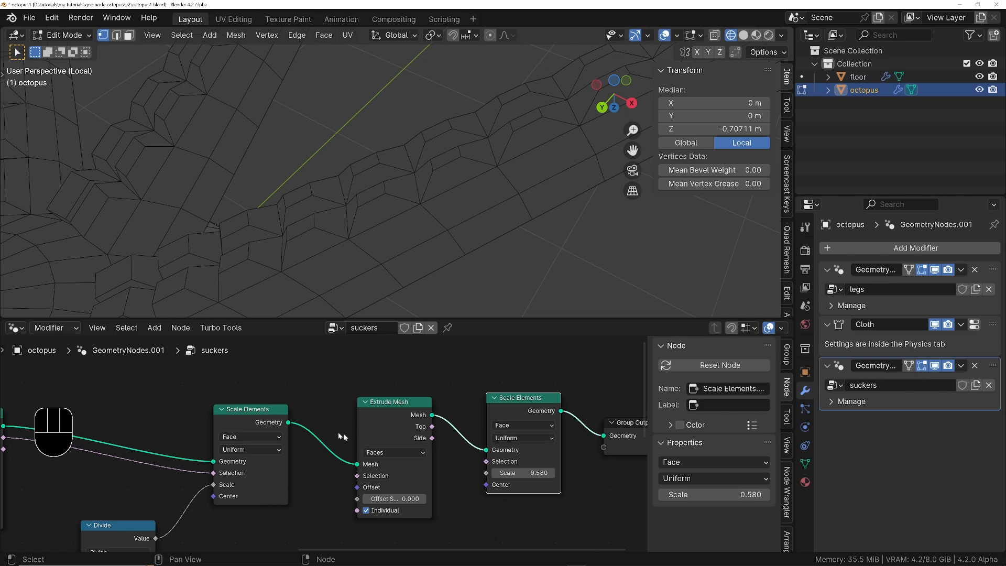
drag(432, 426, 452, 466)
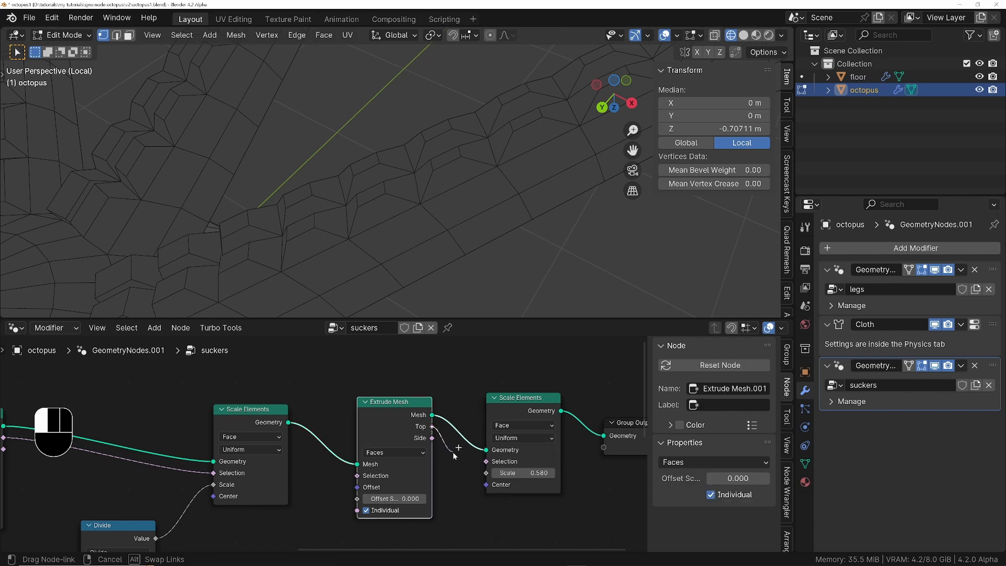
drag(446, 430, 545, 473)
Step: Set the second Scale Elements node's Scale to 0.730 and check the inset faces along the legs
scroll(472, 277, up, 5)
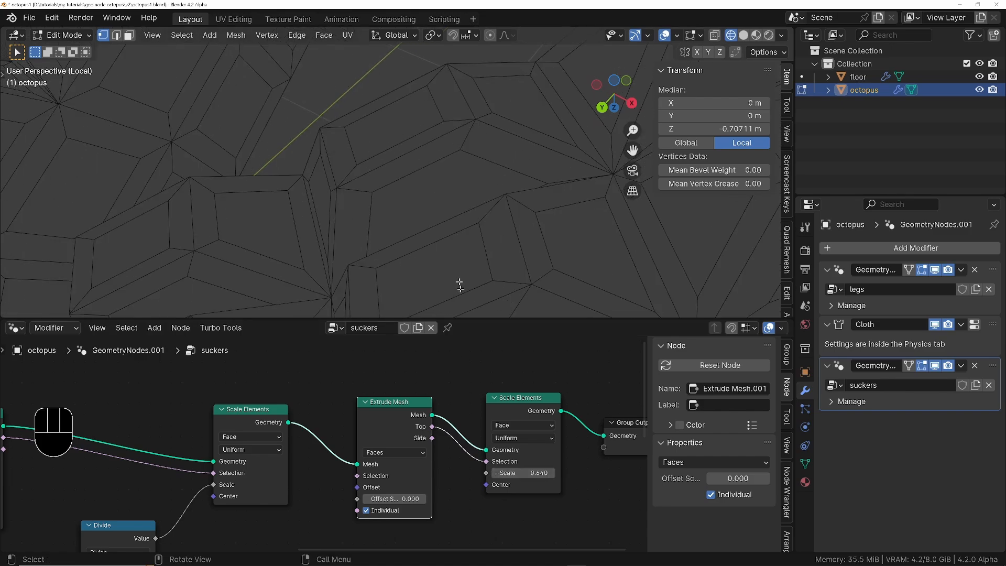
shift+middle_drag(458, 285, 462, 196)
shift+drag(534, 472, 539, 472)
ctrl+middle_drag(494, 274, 521, 83)
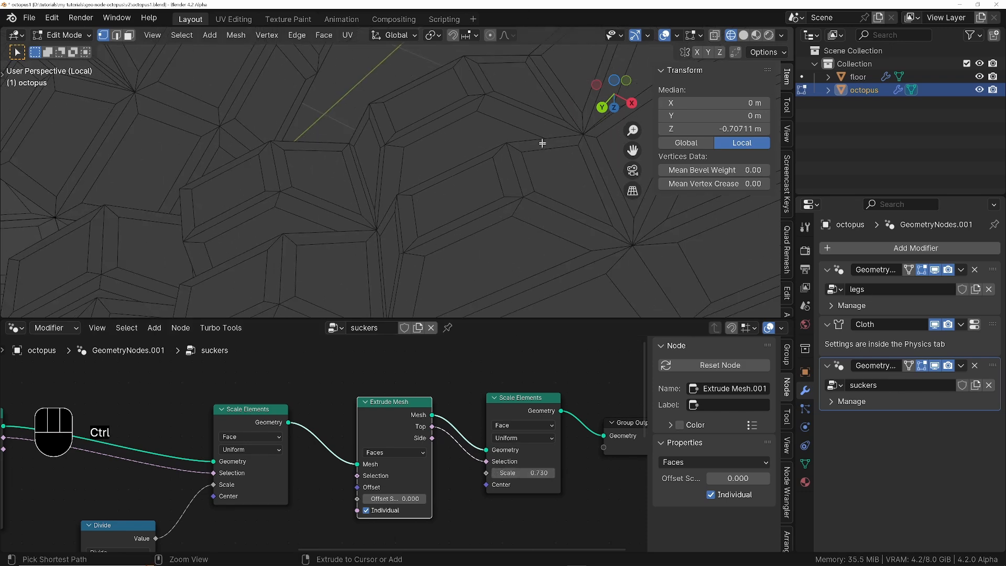
ctrl+middle_drag(541, 143, 538, 262)
drag(534, 398, 533, 399)
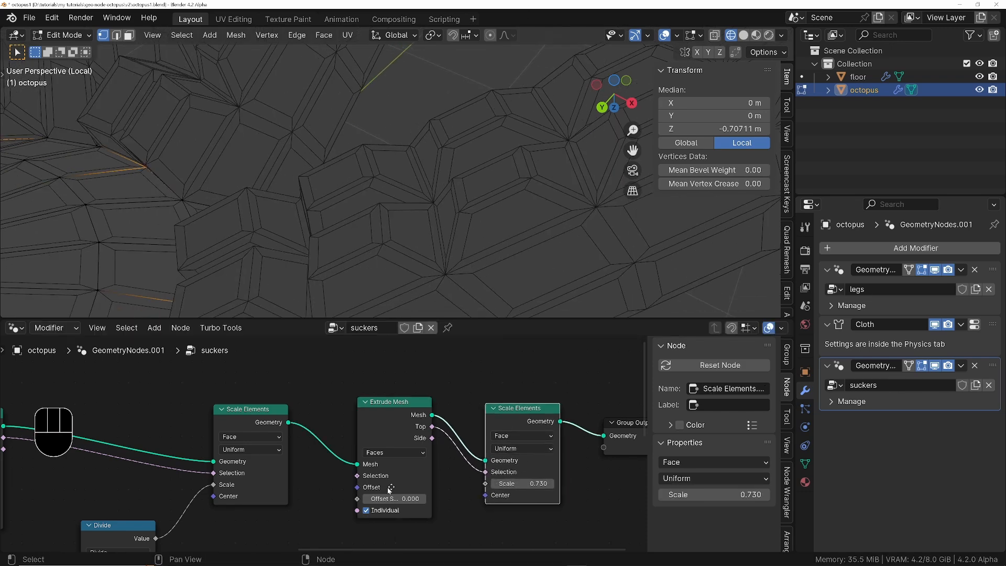
scroll(416, 401, down, 2)
ctrl+middle_drag(528, 159, 492, 289)
shift+middle_drag(449, 218, 416, 257)
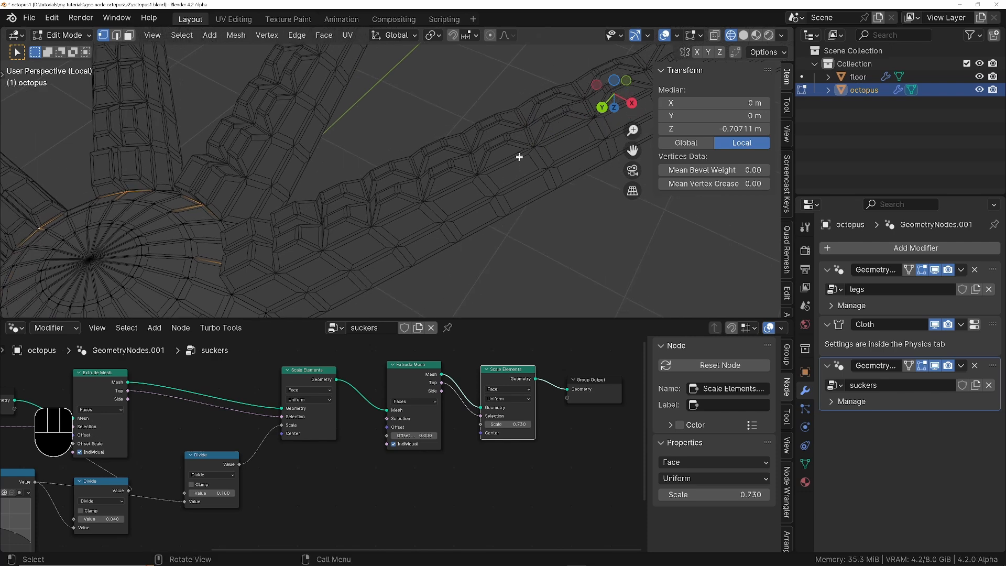
middle_drag(515, 143, 307, 243)
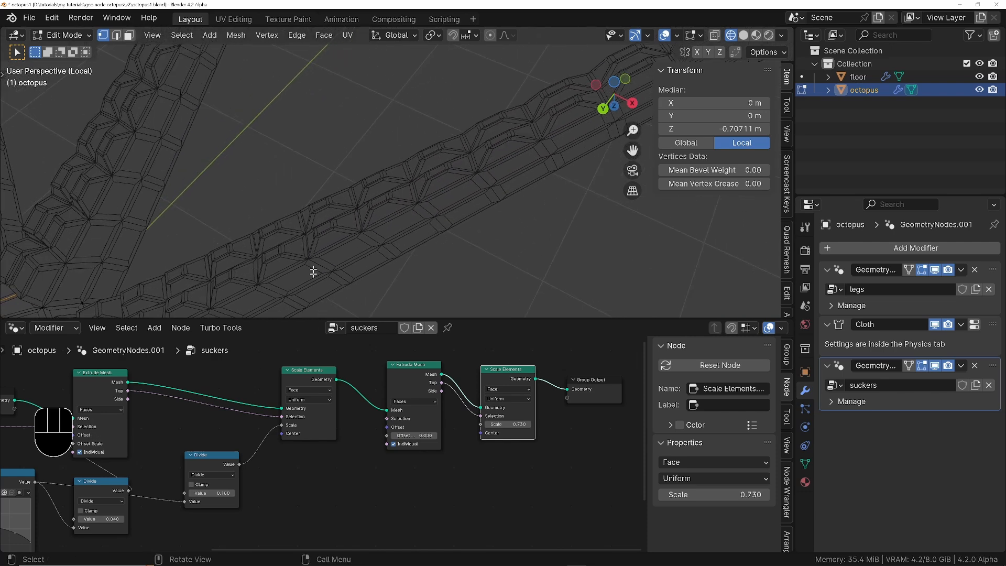
Step: Duplicate the 0.180 Divide node with its input link, connect it to the second Scale Elements' Scale, and set its Value to 0.280
click(209, 458)
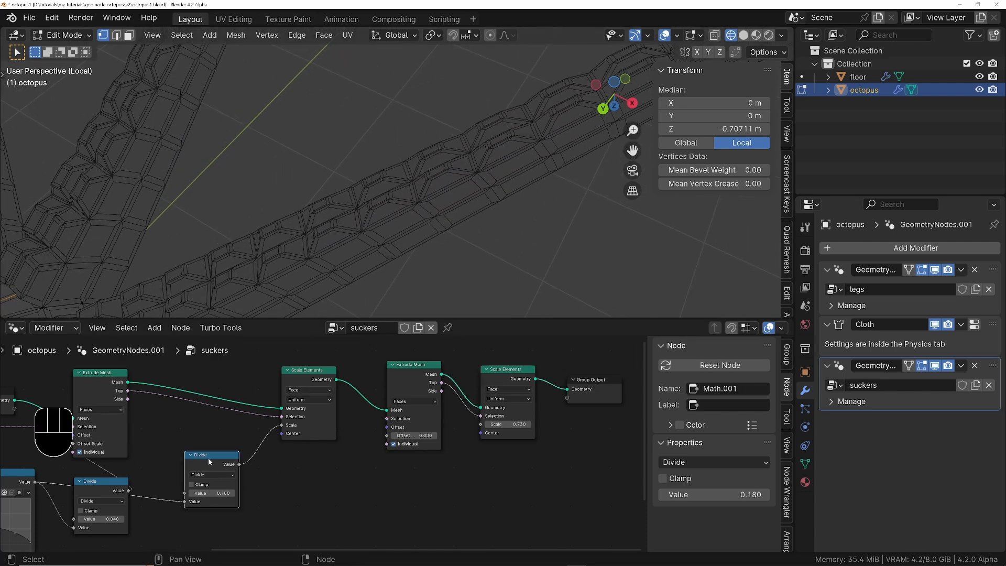
key(ctrl+shift+d)
click(482, 485)
scroll(482, 485, up, 1)
scroll(483, 488, up, 1)
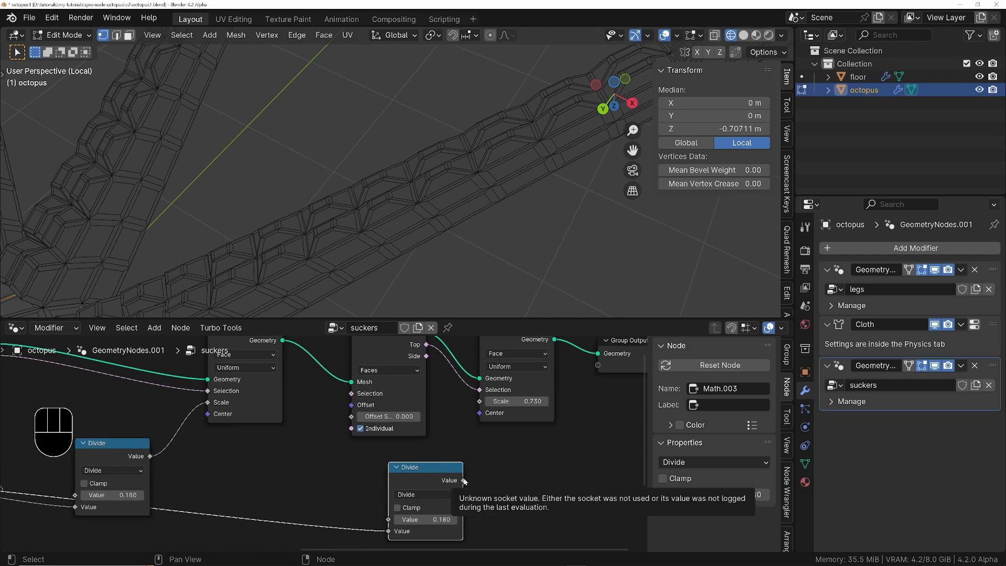
drag(464, 481, 477, 402)
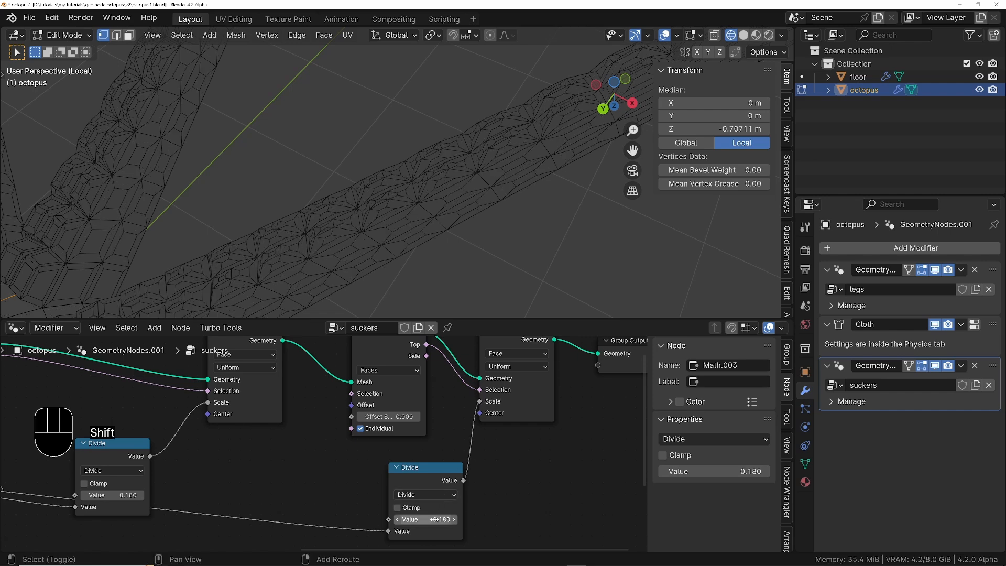
mouse_move(435, 518)
shift+mouse_down()
mouse_move(406, 517)
mouse_move(434, 520)
shift+mouse_up()
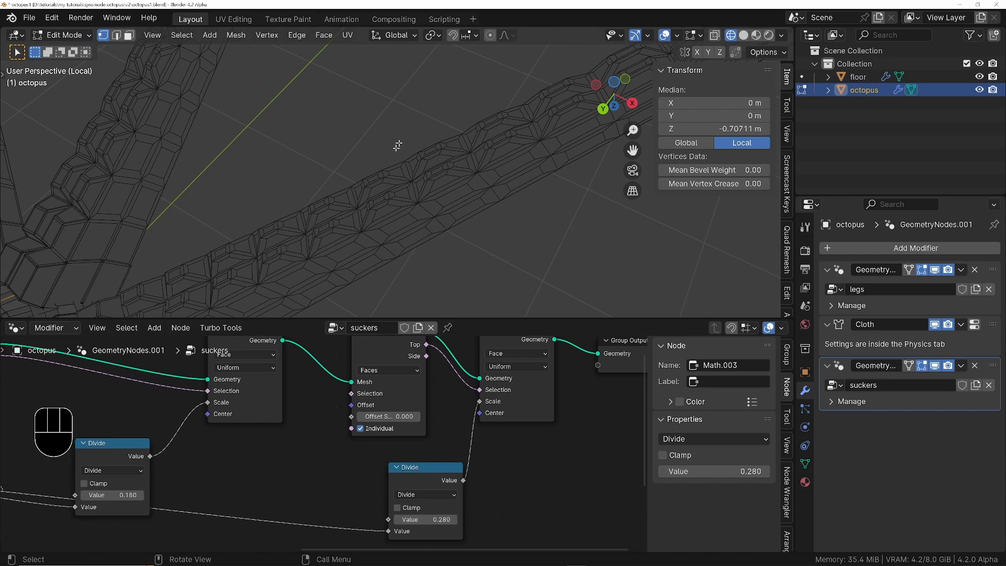
Step: Connect the first Extrude Mesh's Top output to the second Extrude Mesh's Selection
middle_drag(366, 391, 409, 434)
drag(427, 377, 423, 374)
scroll(432, 234, up, 2)
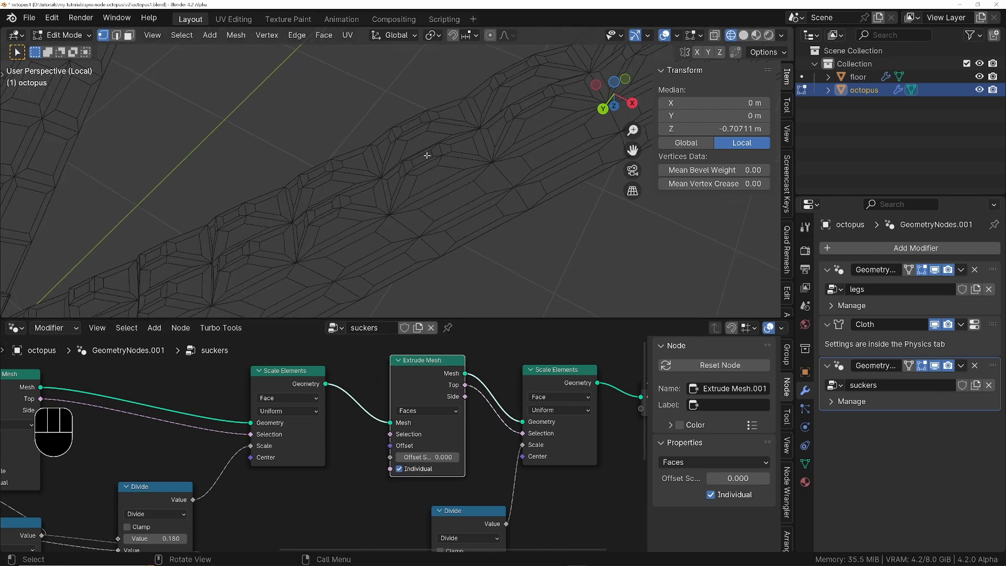
middle_drag(249, 398, 289, 409)
middle_drag(224, 475, 319, 463)
scroll(317, 463, down, 3)
drag(208, 414, 483, 441)
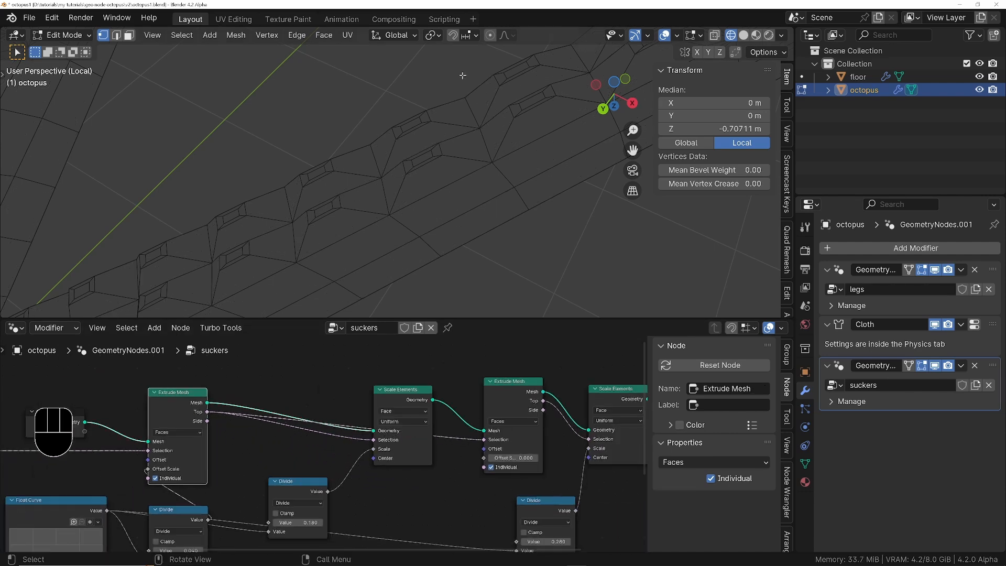
middle_drag(437, 142, 423, 149)
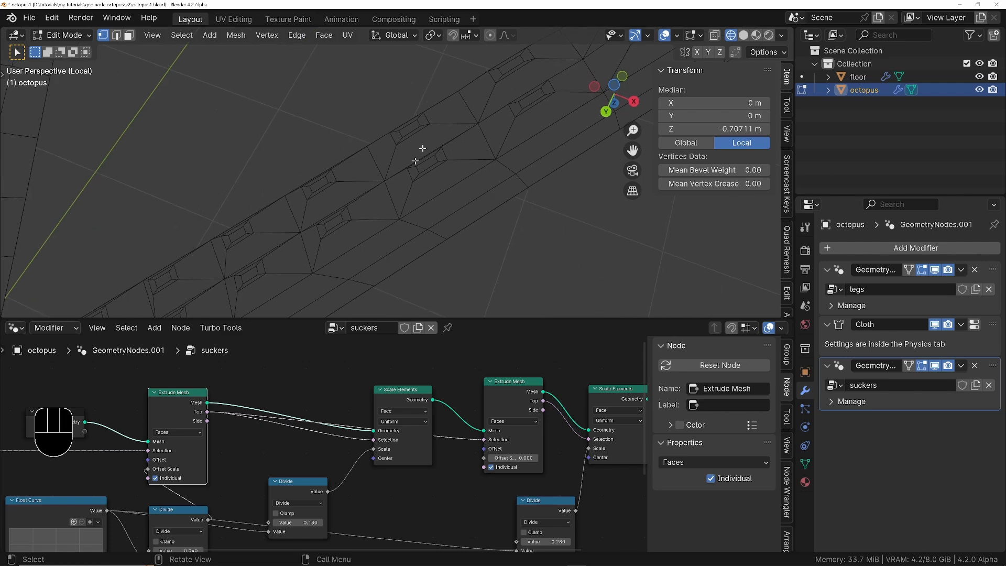
Step: Move Group Output farther away and insert a duplicate of the second Extrude Mesh after the second Scale Elements
shift+middle_drag(512, 459, 318, 435)
drag(519, 377, 572, 371)
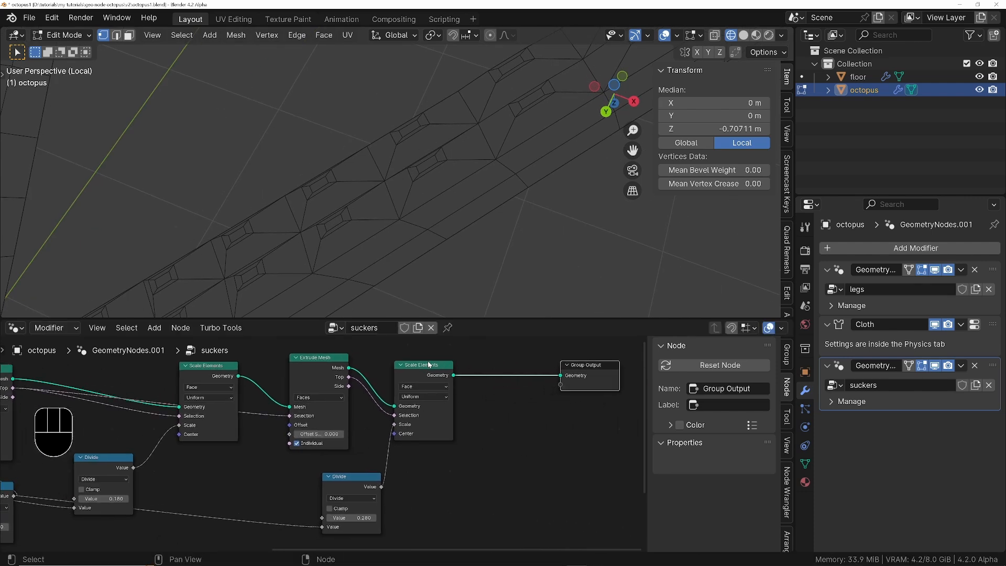
click(314, 364)
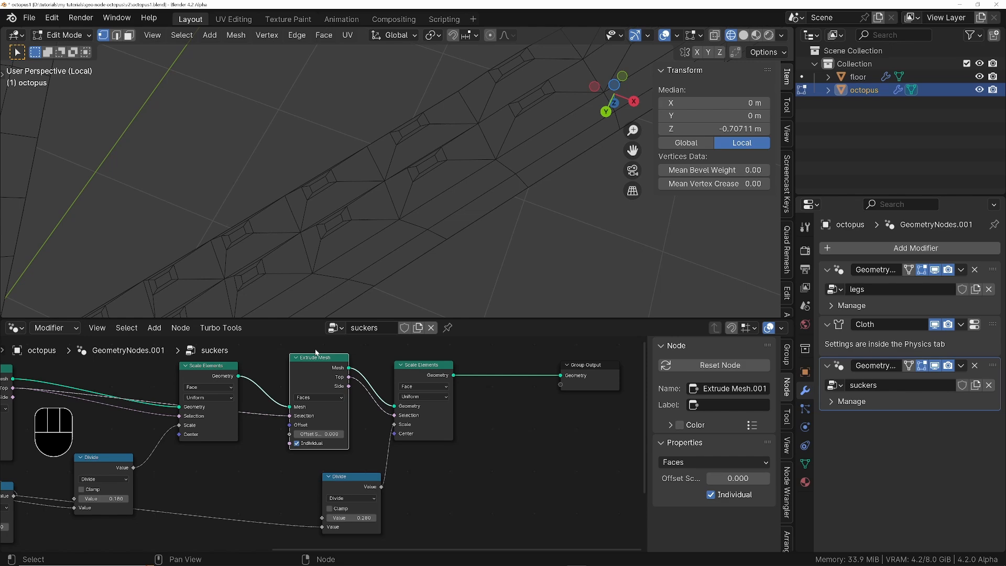
key(shift+d)
click(514, 356)
Step: Switch the viewport back to solid shading with X-ray off, focused on the suckers along a leg
middle_drag(409, 173, 438, 162)
key(z)
key(z)
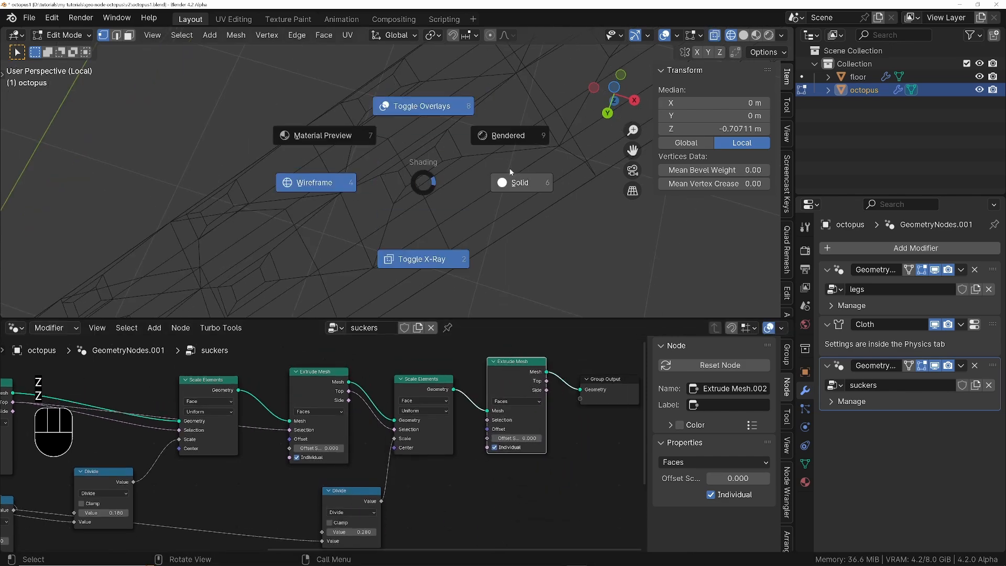
click(510, 172)
key(z)
click(451, 220)
middle_drag(459, 283, 466, 260)
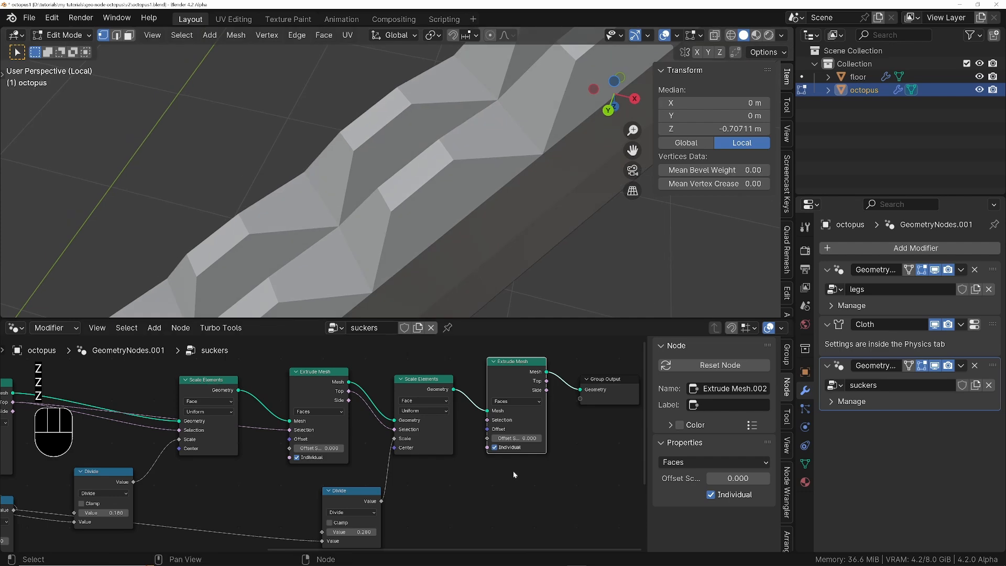
Step: Set the third Extrude Mesh's Offset Scale to -0.050 and connect the second Extrude Mesh's Top to its Selection
mouse_move(519, 439)
shift+mouse_down()
mouse_move(528, 439)
mouse_move(506, 431)
shift+mouse_up()
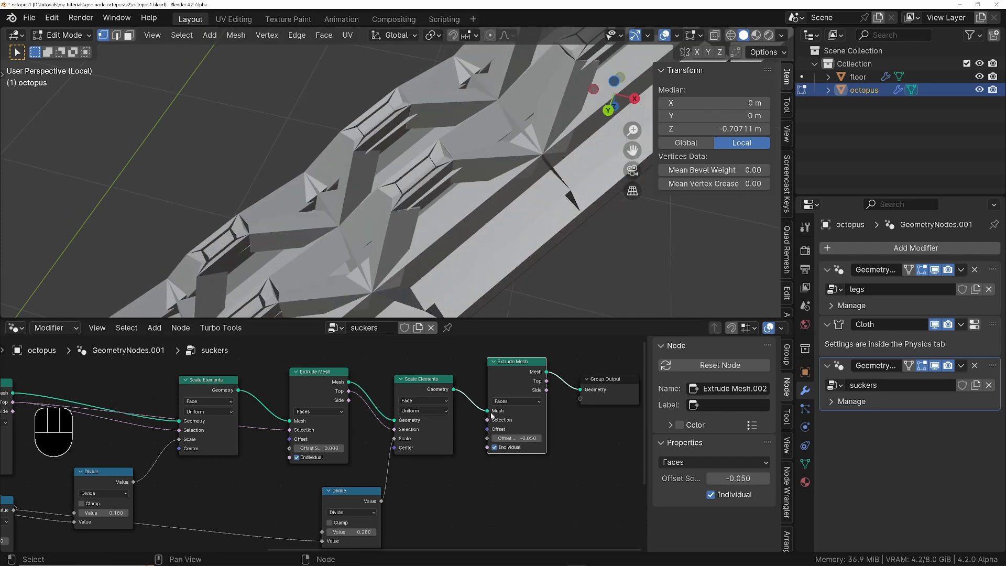
drag(349, 392, 486, 420)
middle_drag(429, 201, 477, 157)
Step: Duplicate the 0.280 Divide node with its input link and place the copy below the third Extrude Mesh
scroll(473, 465, down, 4)
middle_drag(385, 497, 433, 481)
click(433, 479)
key(ctrl+shift+d)
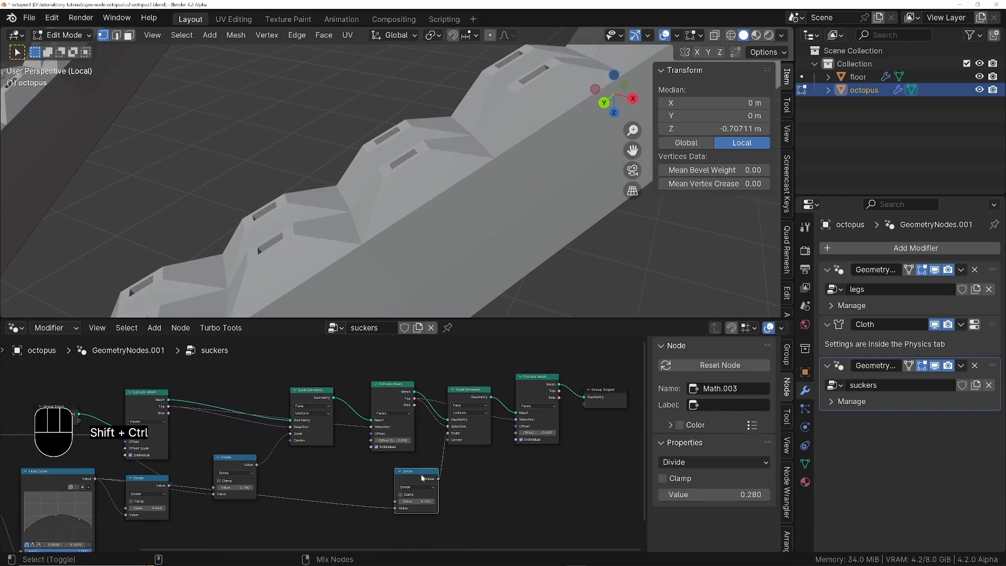
click(500, 475)
scroll(447, 472, up, 4)
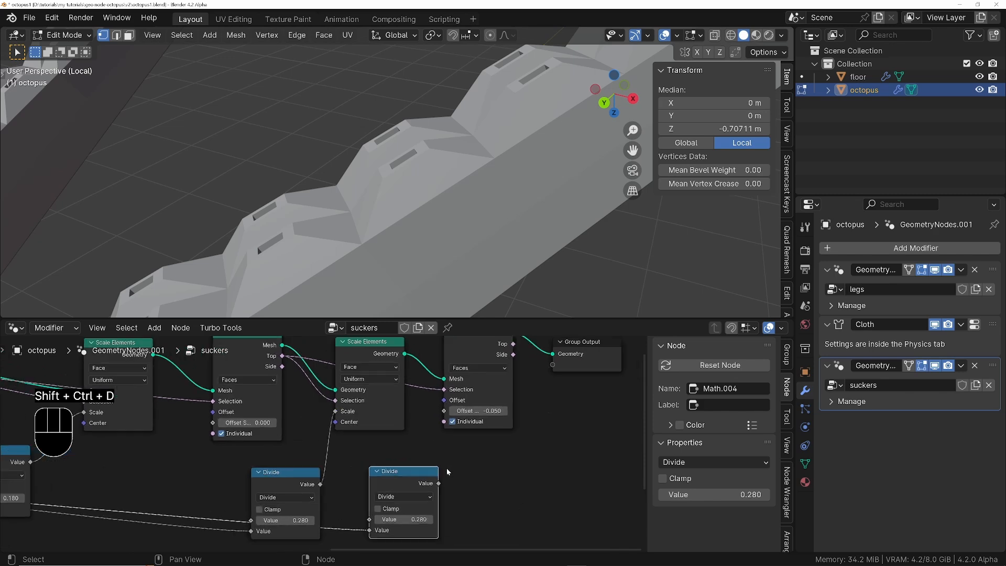
Step: Connect the last Divide node's output to the third Extrude Mesh's Offset Scale and set its dividend to -0.030
drag(435, 488, 445, 443)
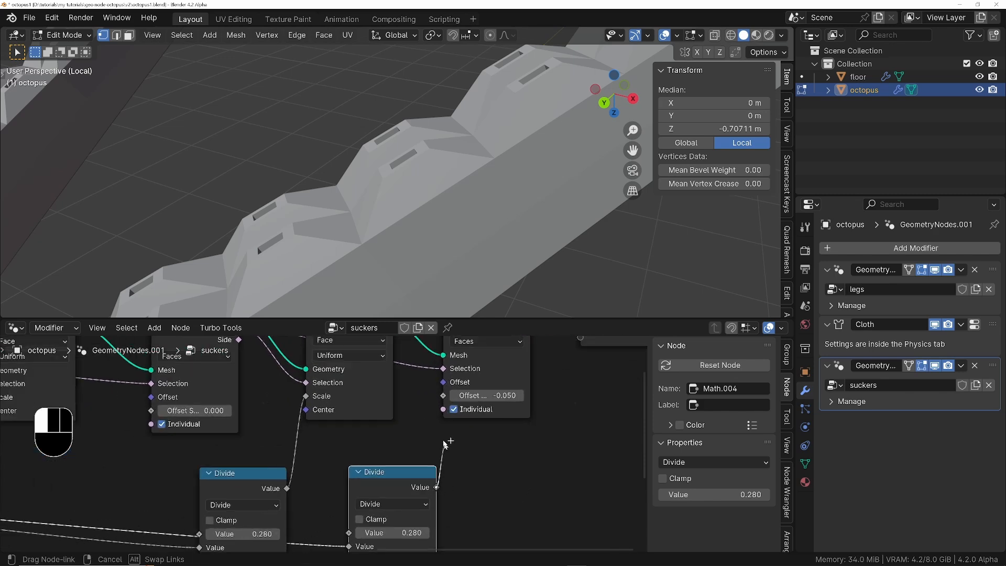
drag(442, 401, 443, 396)
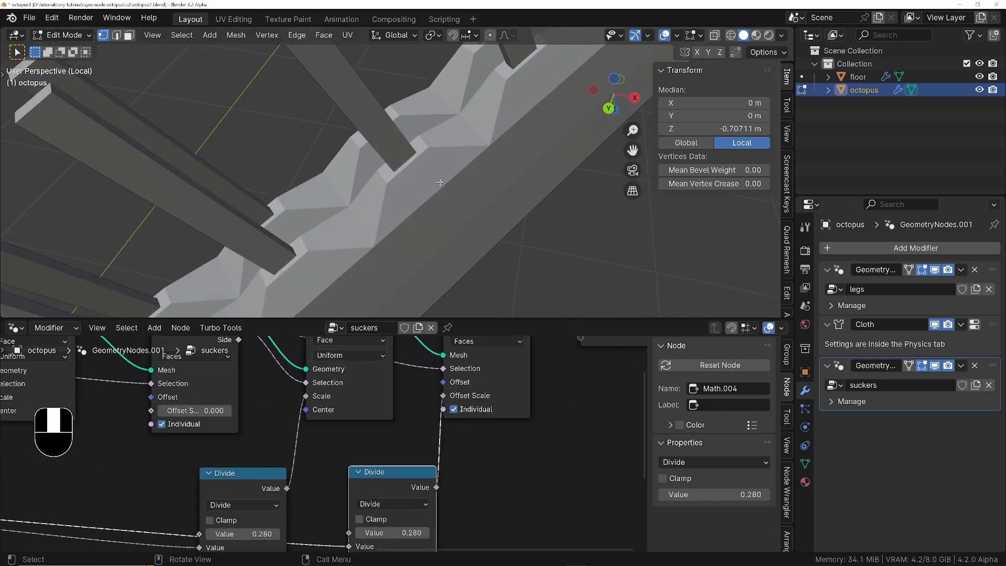
middle_drag(402, 499, 466, 451)
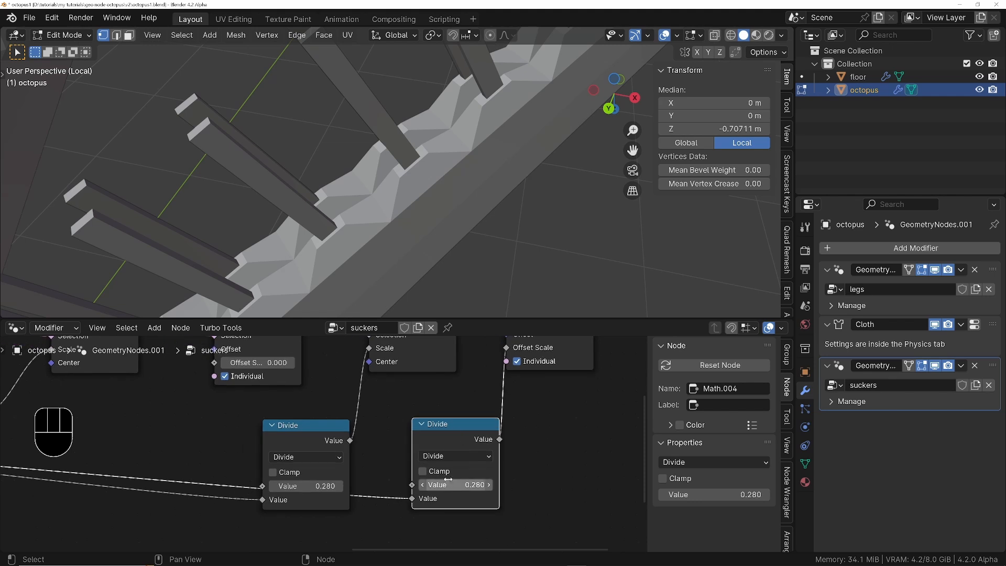
shift+drag(457, 484, 407, 484)
middle_drag(451, 220, 530, 159)
scroll(433, 170, up, 8)
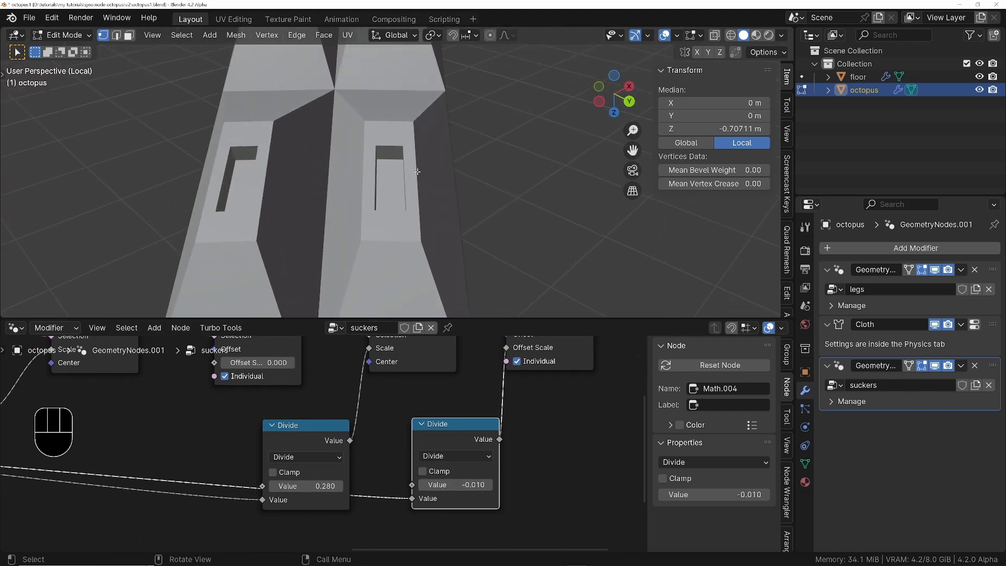
shift+drag(461, 485, 451, 484)
middle_drag(469, 176, 417, 242)
scroll(381, 231, down, 11)
scroll(409, 214, down, 6)
scroll(418, 242, up, 8)
scroll(376, 254, down, 3)
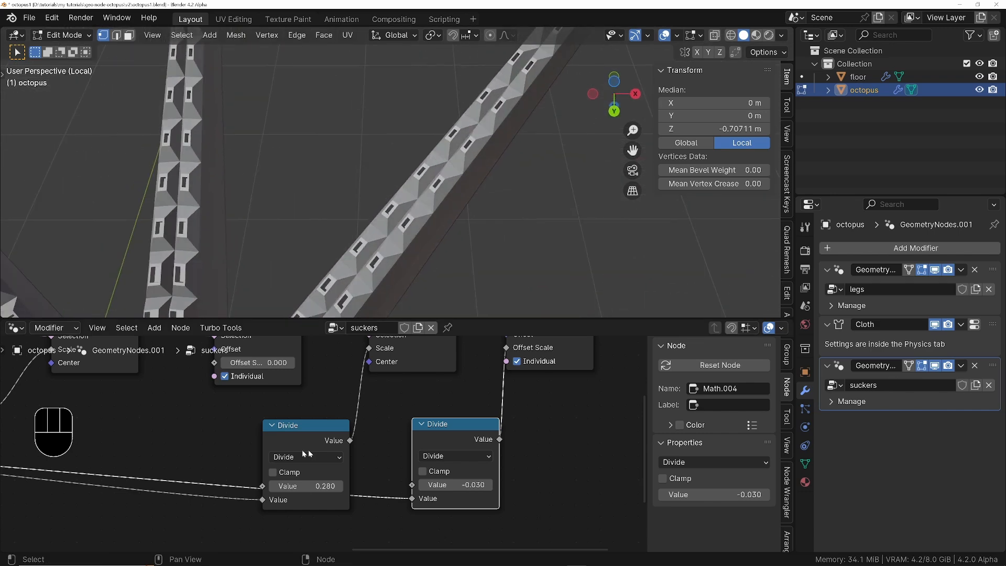
Step: Set the value of the Divide node driving the first Scale Elements to 0.340
scroll(302, 450, down, 3)
scroll(355, 464, down, 1)
mouse_move(244, 425)
mouse_down()
mouse_move(260, 430)
mouse_move(248, 420)
mouse_up()
middle_drag(287, 428, 466, 407)
scroll(380, 282, up, 3)
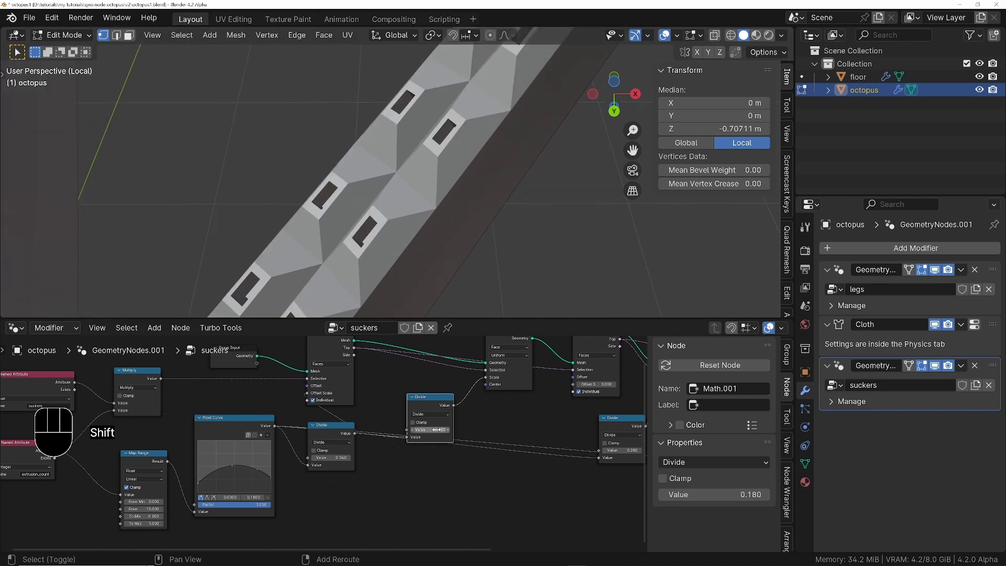
shift+drag(447, 431, 529, 431)
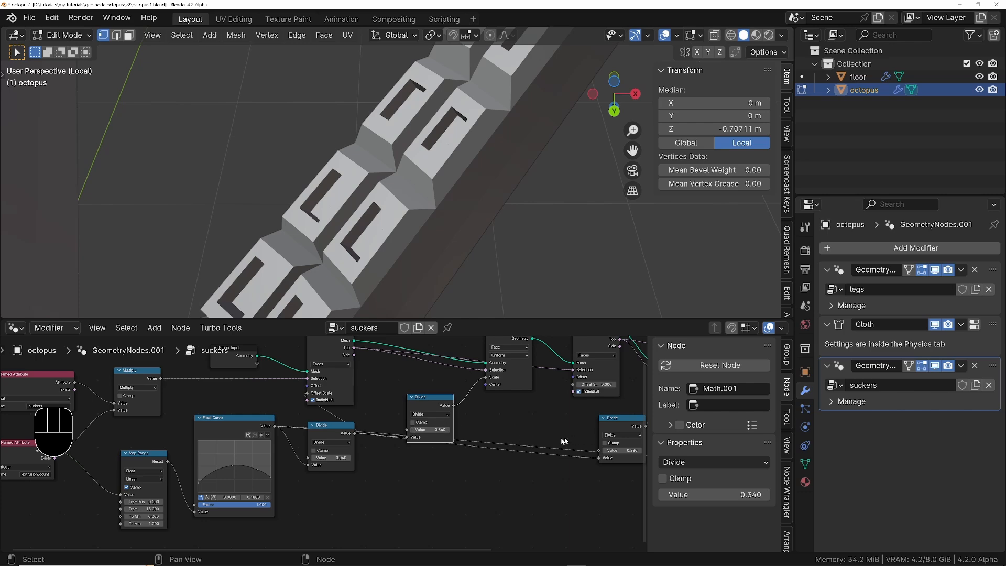
Step: Make the last Divide node's value more strongly negative to deepen the sucker hollows, and check them near the head
middle_drag(564, 442, 338, 488)
scroll(502, 490, up, 2)
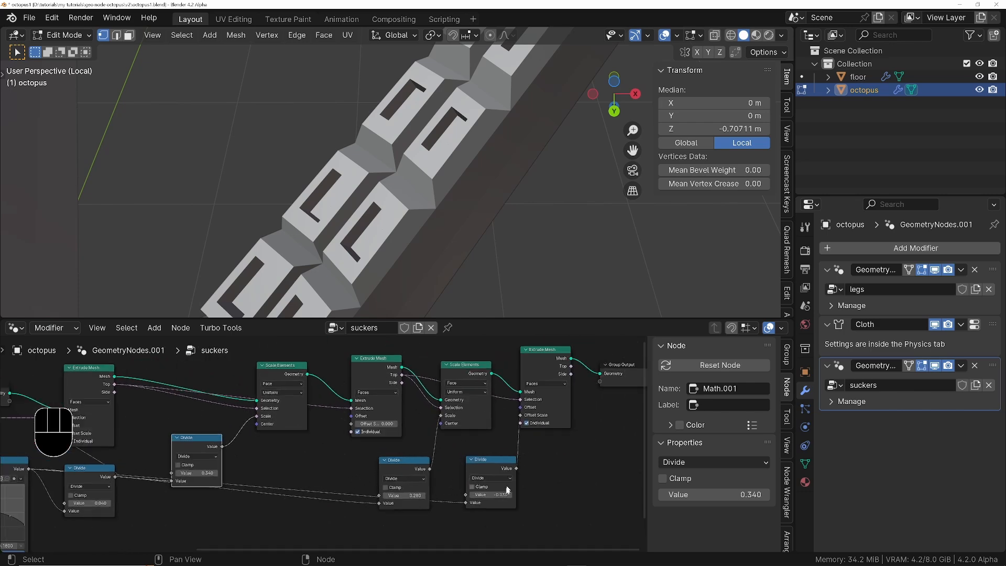
shift+drag(490, 494, 469, 496)
middle_drag(449, 190, 560, 78)
middle_drag(324, 440, 466, 440)
middle_drag(513, 278, 416, 242)
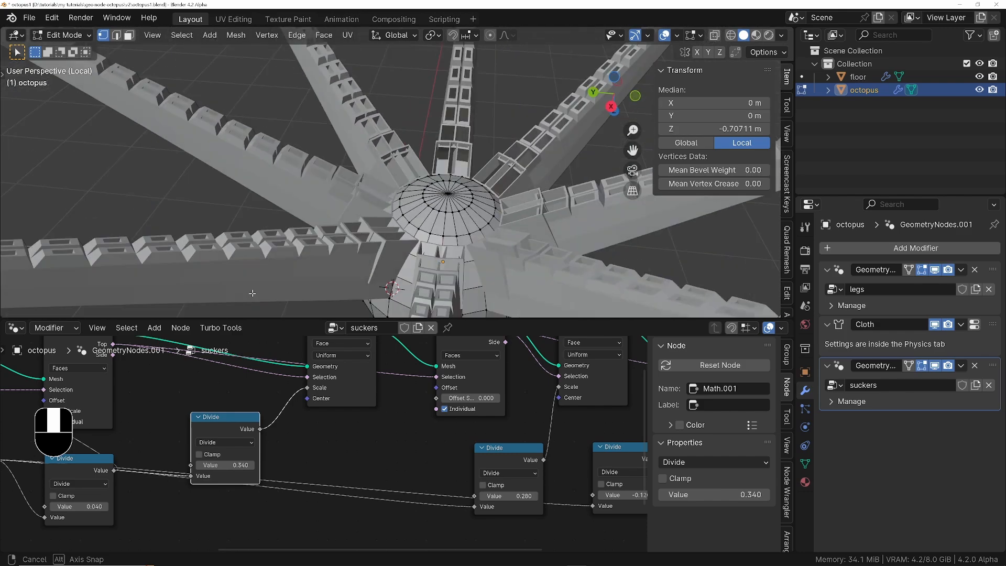
scroll(535, 219, up, 5)
scroll(535, 219, up, 4)
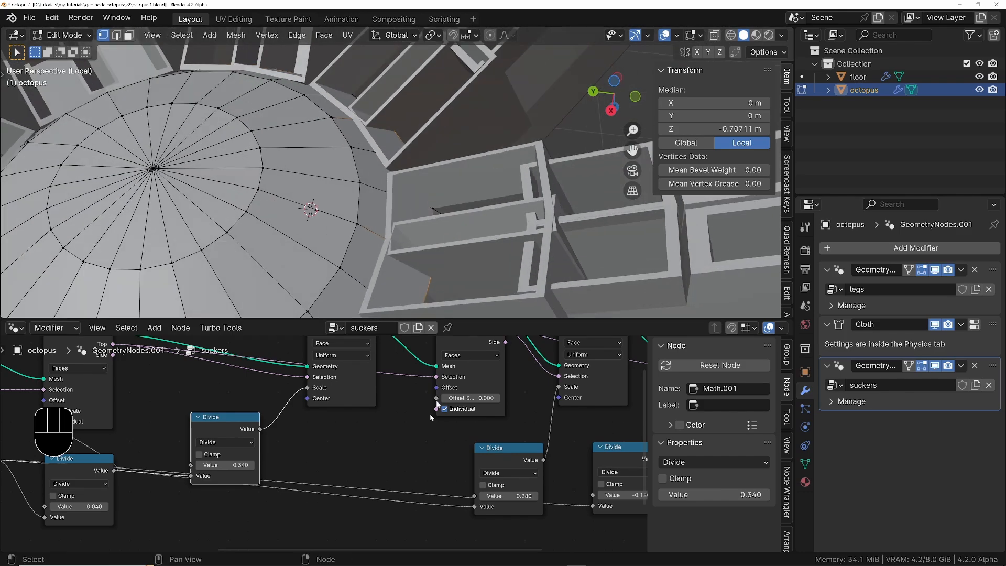
Step: Set the Divide node driving the second Scale Elements to 0.140 and the one driving the first Scale Elements to 0.180
middle_drag(538, 502, 424, 505)
shift+drag(406, 499, 333, 499)
middle_drag(308, 432, 456, 441)
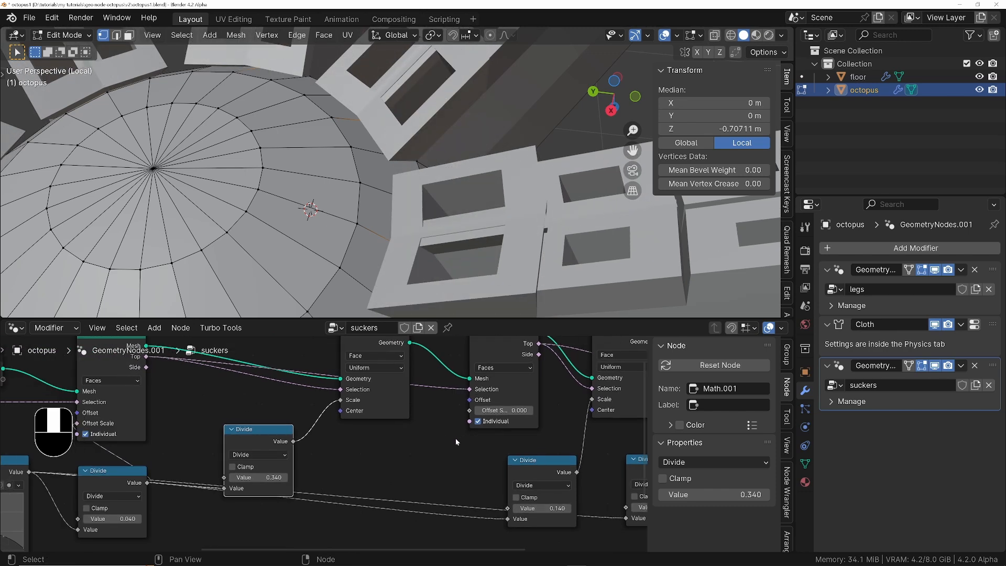
shift+drag(275, 478, 228, 478)
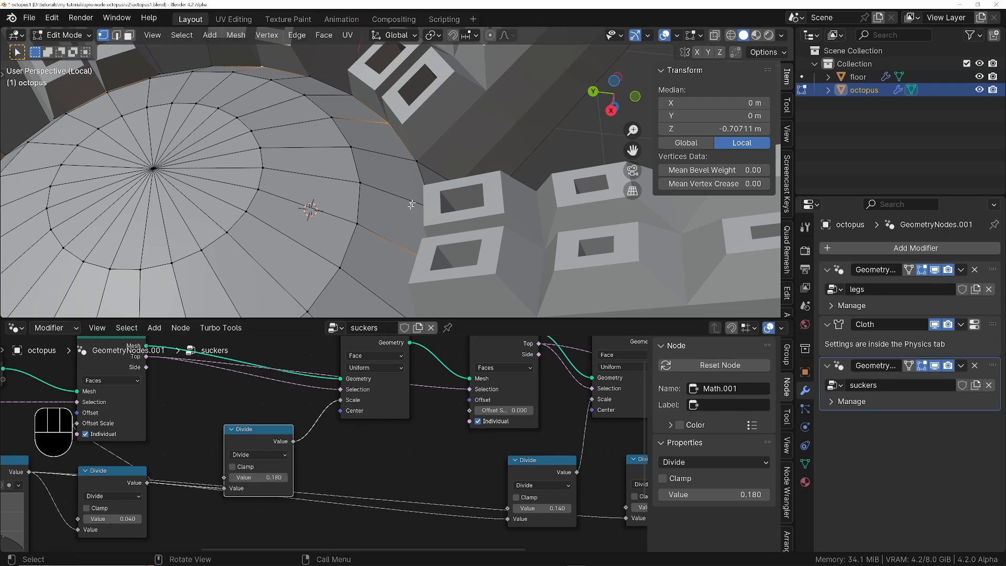
Step: Set the value of the Divide node driving the first Extrude Mesh's Offset Scale to 0.060
middle_drag(236, 500, 480, 468)
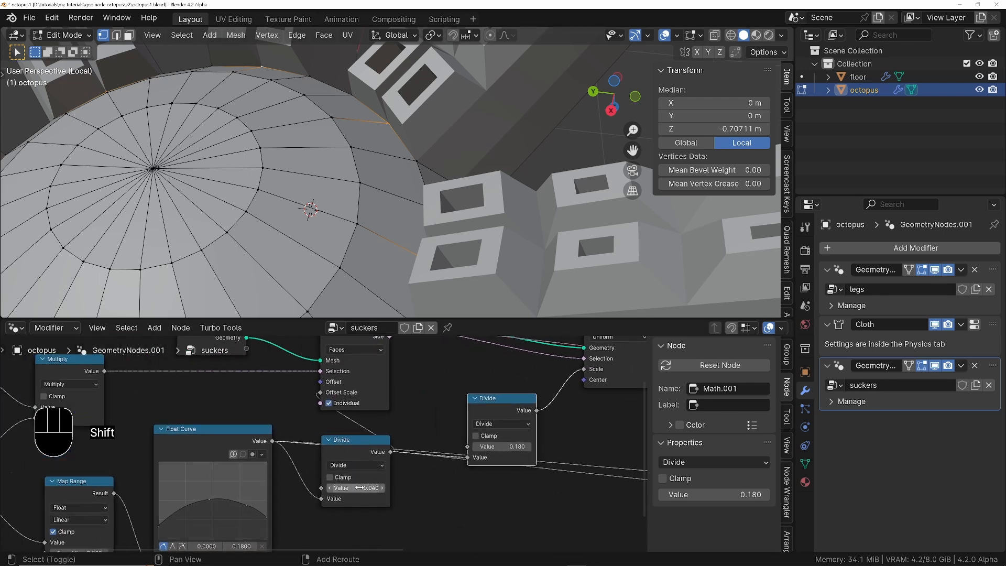
shift+drag(360, 487, 365, 488)
ctrl+middle_drag(513, 158, 631, 127)
Step: Switch the octopus to Object Mode and leave local view, framing it above the floor
key(Tab)
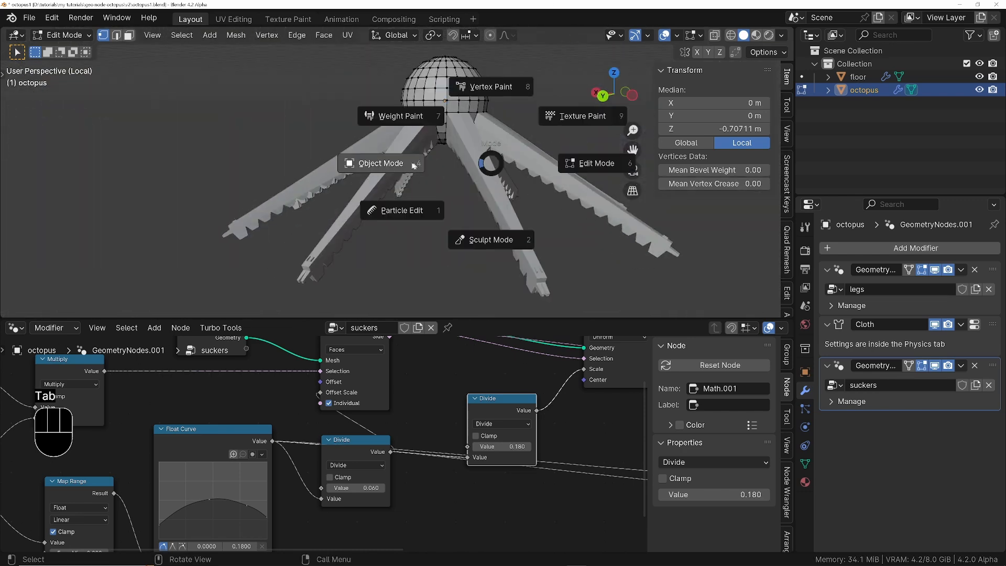
click(379, 162)
ctrl+middle_drag(440, 91, 558, 124)
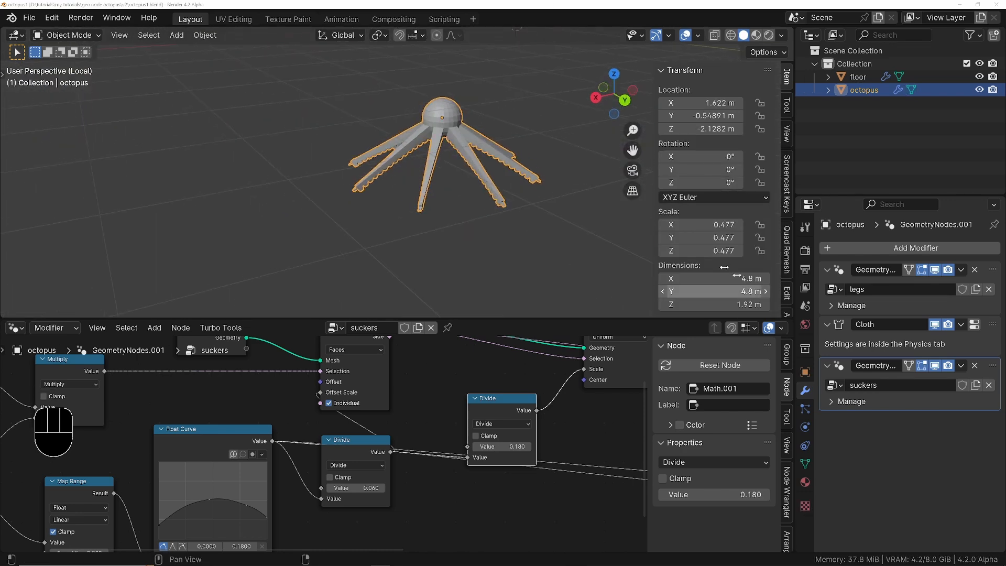
middle_drag(419, 205, 435, 203)
key(KP_Divide)
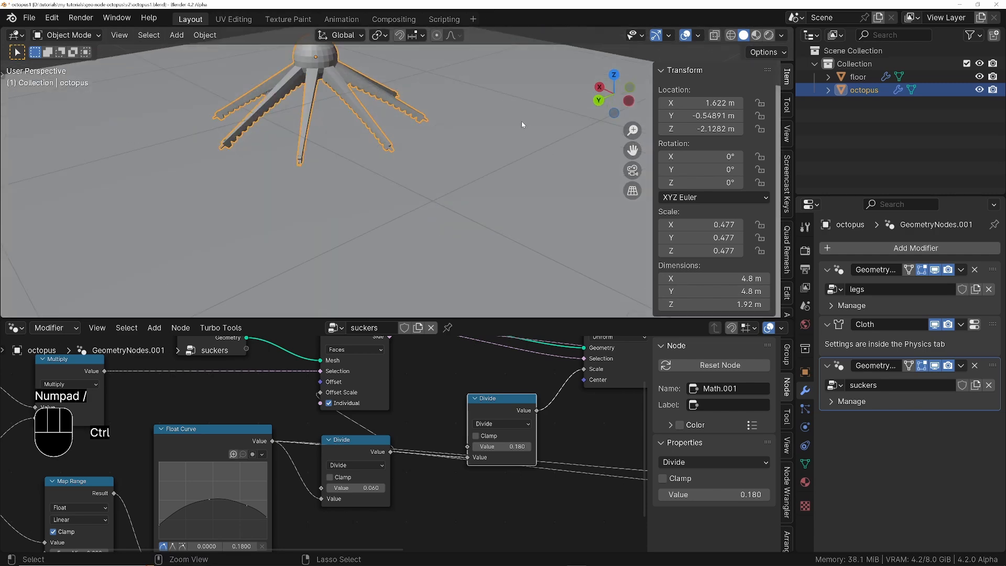
ctrl+middle_drag(524, 124, 511, 154)
shift+middle_drag(341, 120, 406, 161)
scroll(406, 161, up, 3)
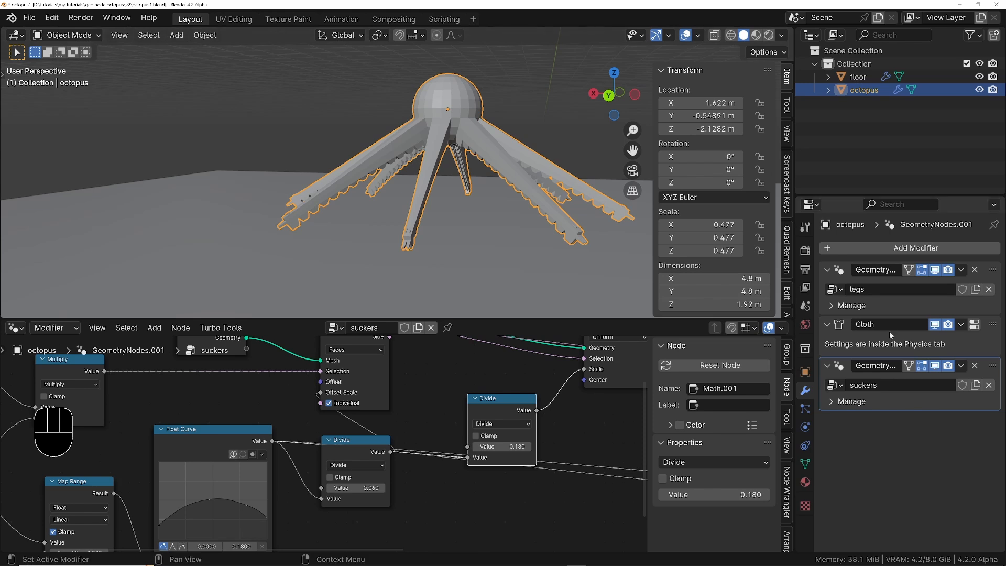
Step: Add a Subdivision Surface modifier to the octopus with viewport levels set to 2
click(905, 248)
mouse_move(878, 246)
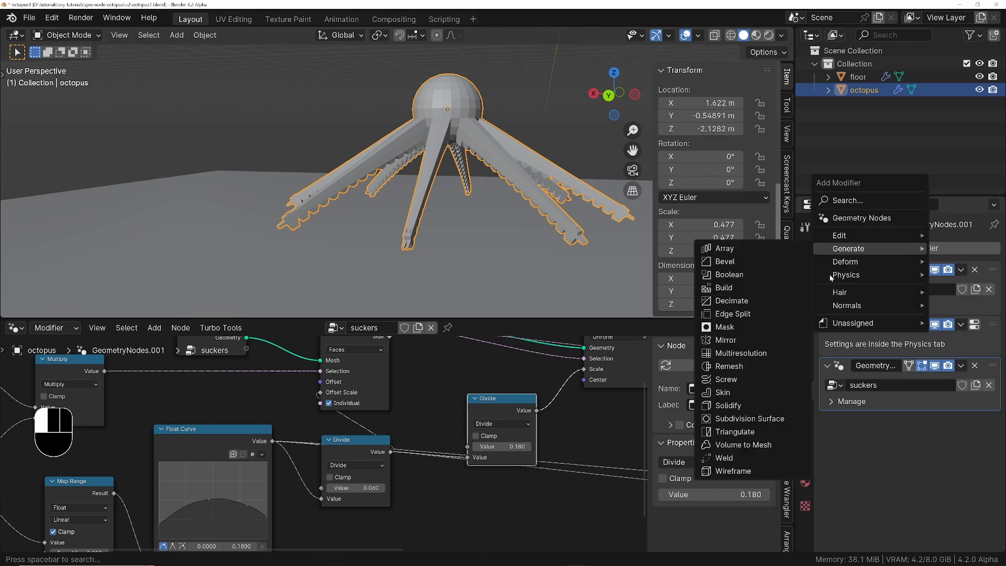
click(750, 419)
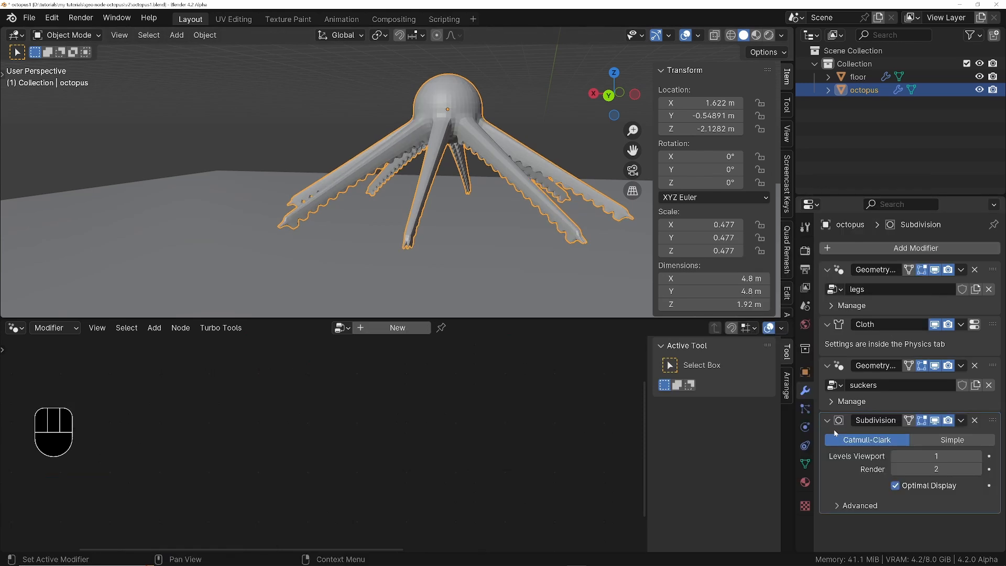
click(954, 455)
text(2)
key(Return)
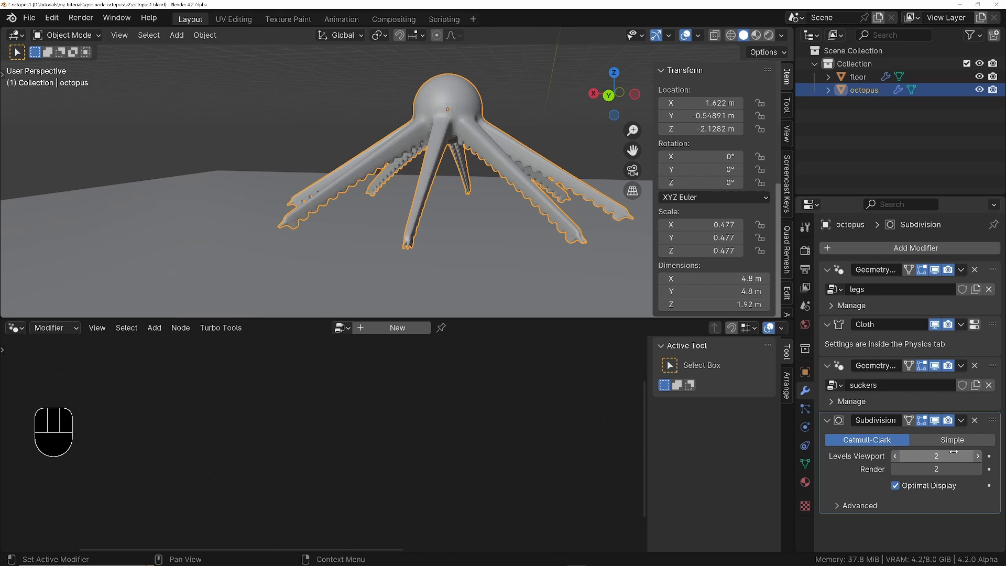
Step: Shade the octopus smooth, play the cloth simulation and return to the first frame
right_click(457, 92)
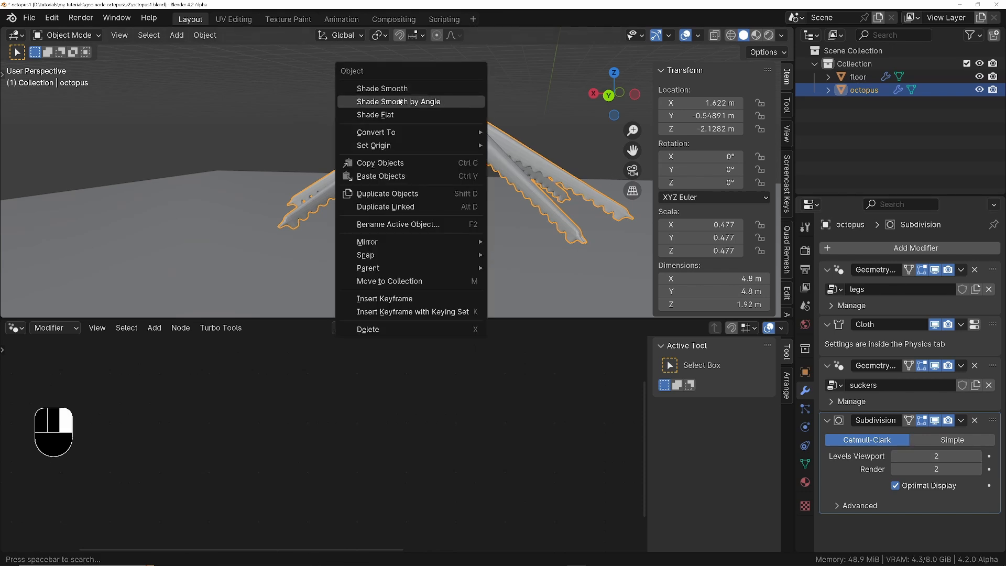
click(398, 88)
middle_drag(508, 146, 460, 193)
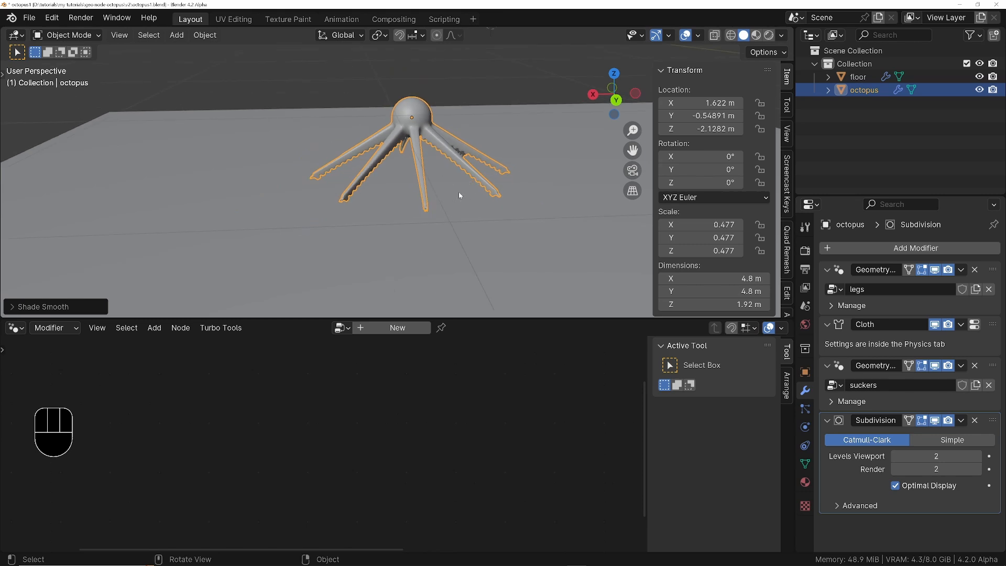
key(space)
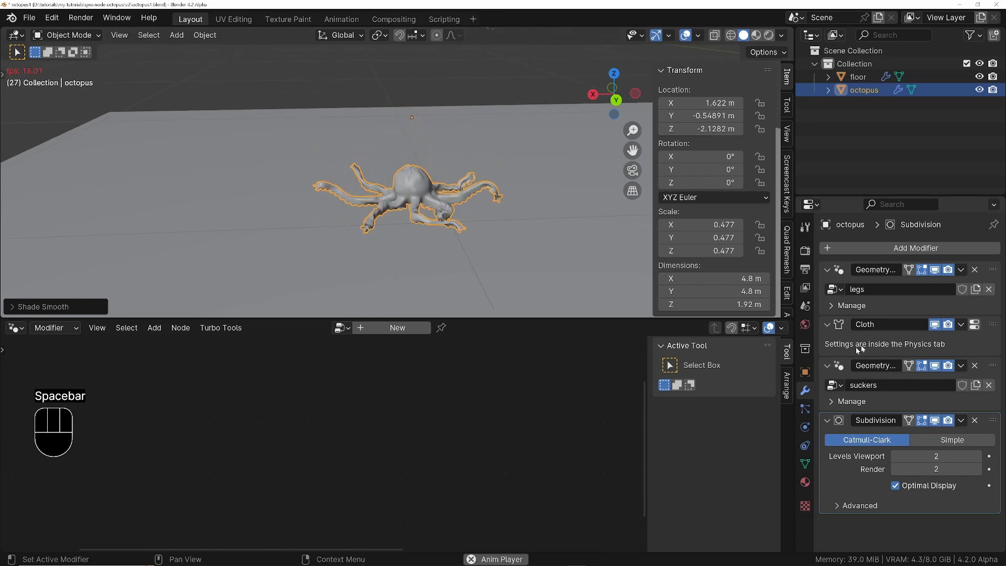
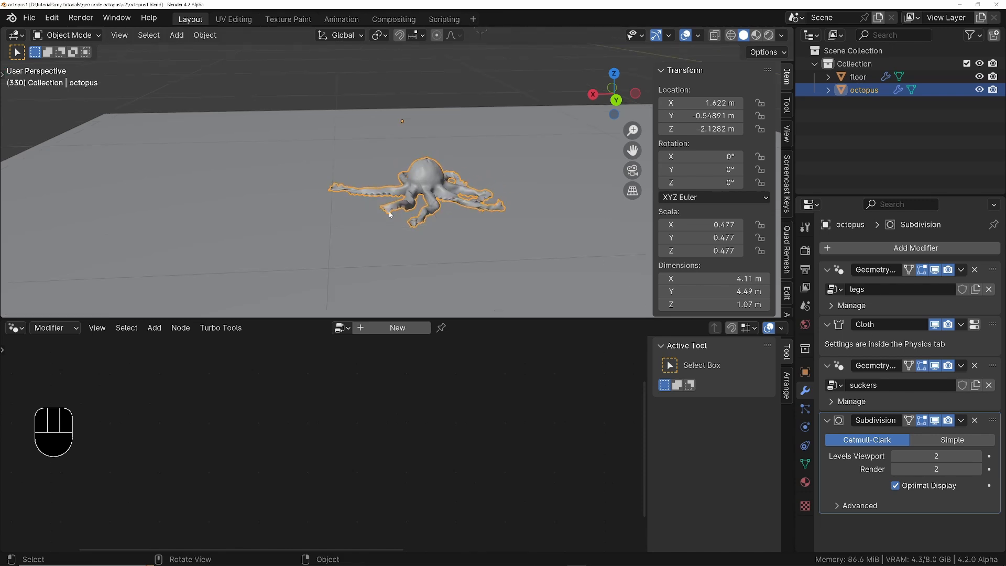
key(shift+Left)
Step: Isolate the octopus in local view and inspect the smoothed suckers on the legs' undersides in an enlarged viewport
key(KP_Divide)
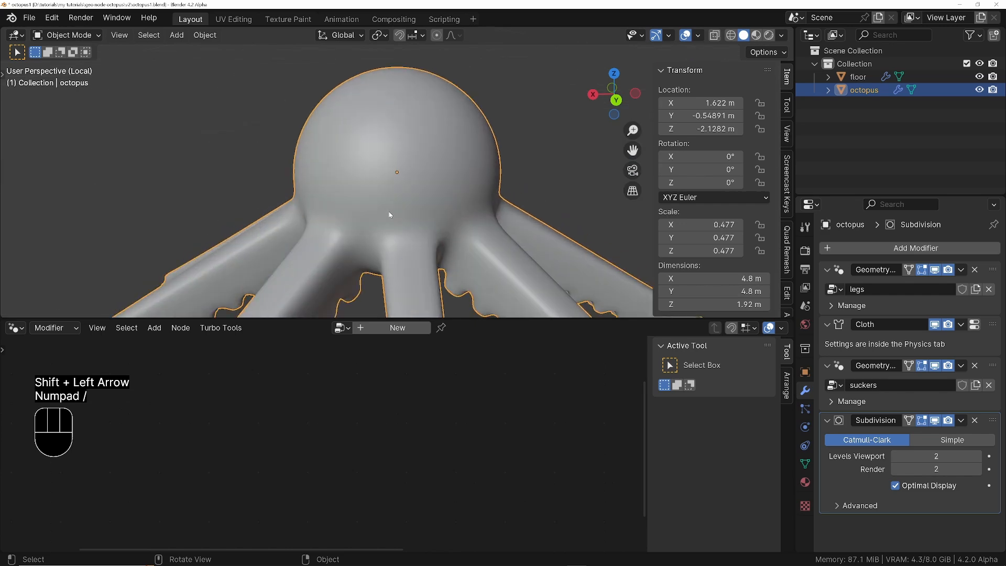
key(ctrl+space)
middle_drag(514, 297, 531, 267)
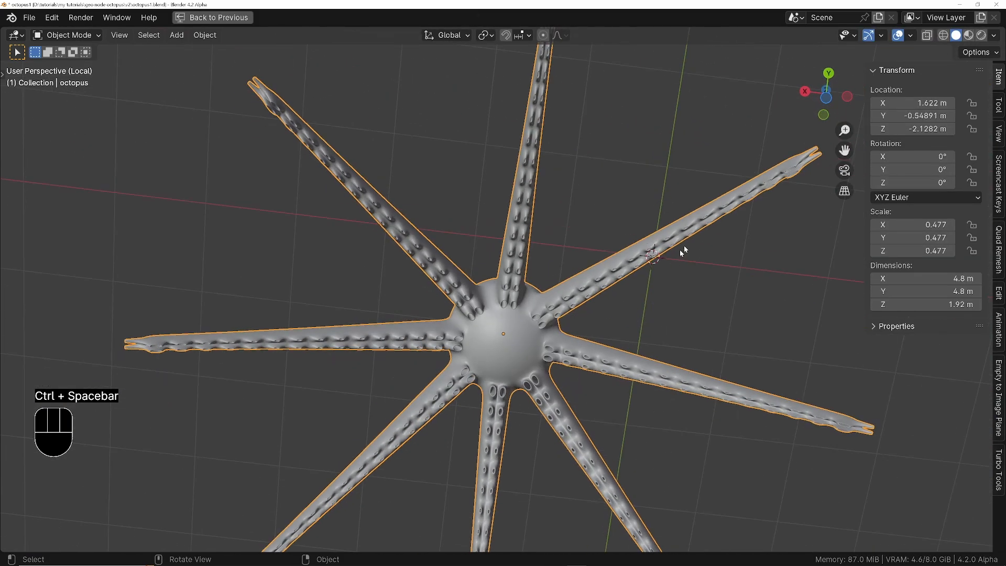
middle_drag(665, 251, 544, 372)
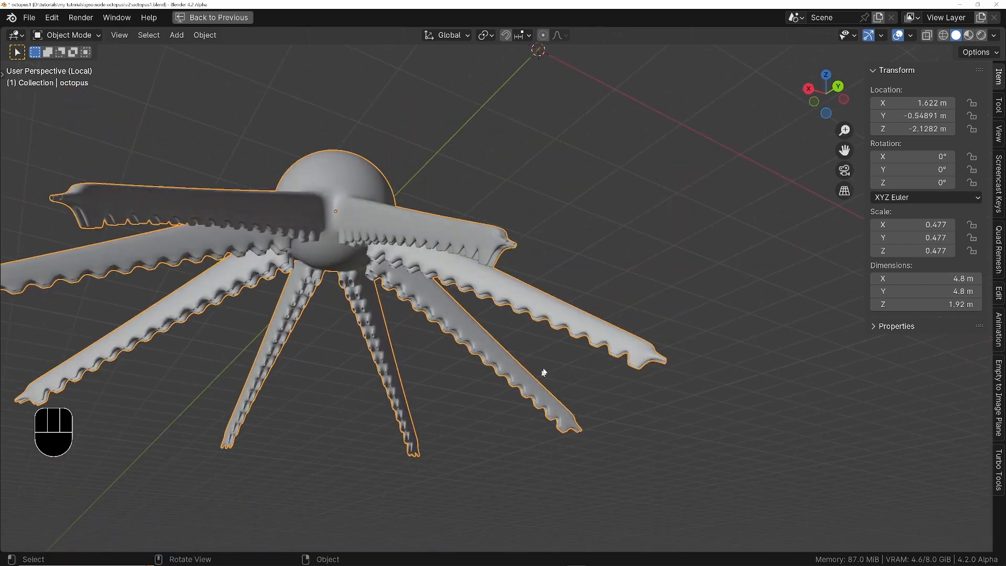
middle_drag(551, 322, 485, 308)
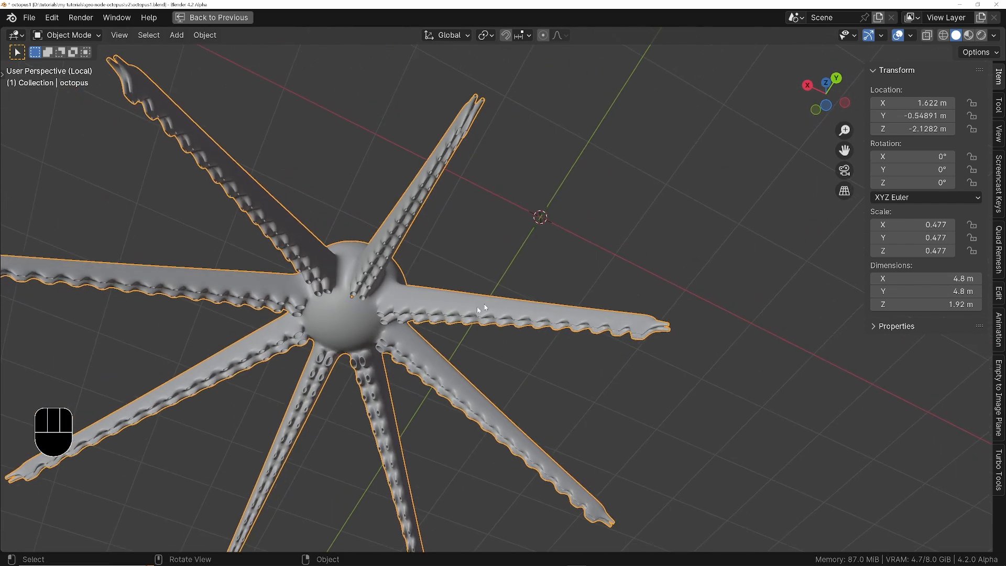
key(ctrl+space)
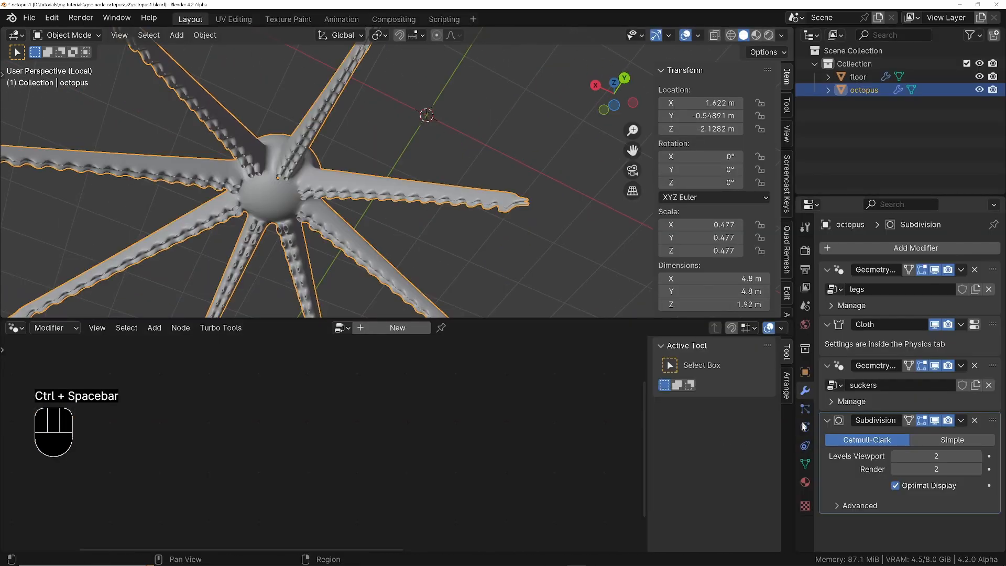
Step: Show the octopus's mesh attributes and enter Edit Mode, viewing the suckers where the legs meet the underside of the head
click(805, 464)
scroll(896, 434, down, 4)
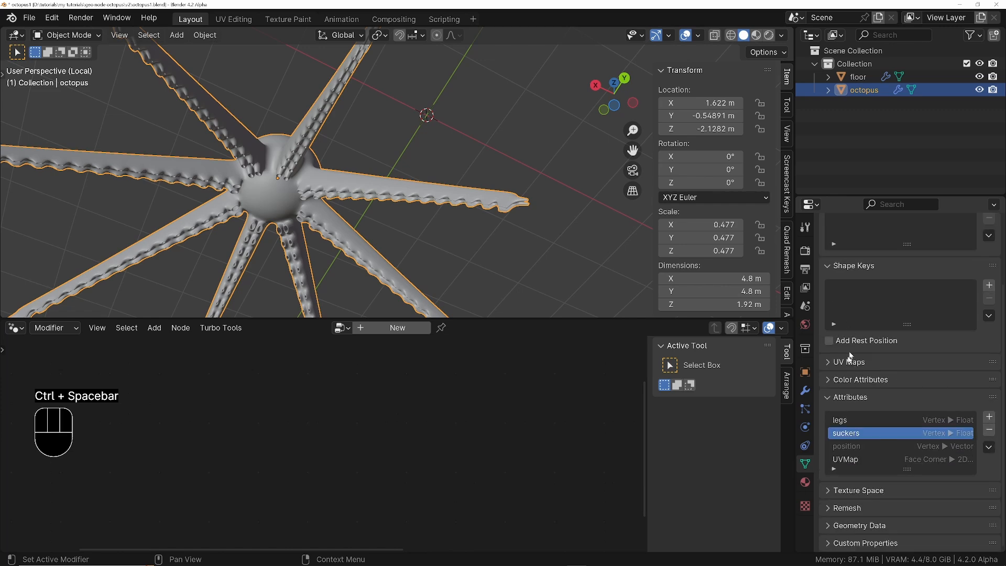
middle_drag(309, 212, 290, 167)
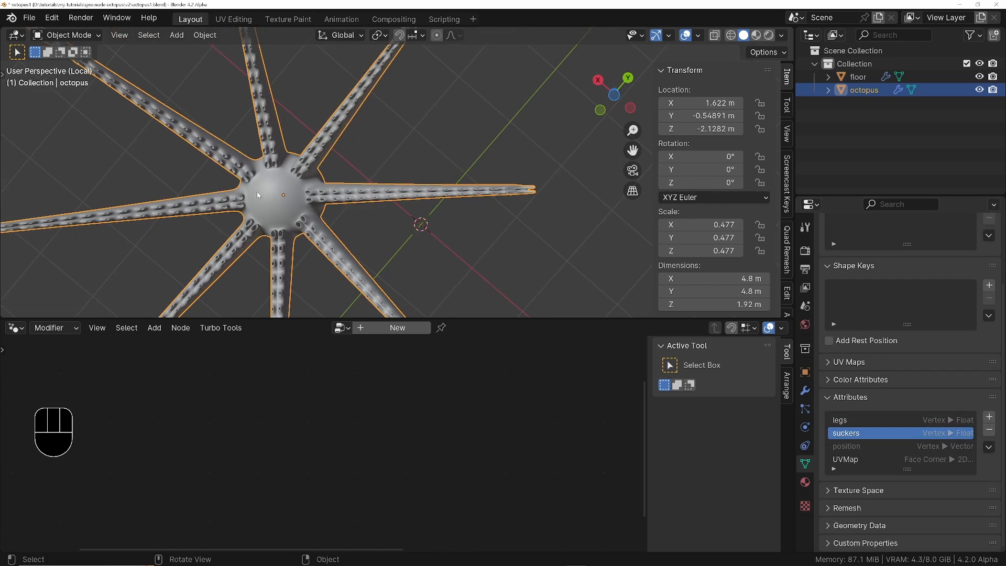
key(Tab)
click(413, 196)
scroll(318, 210, up, 7)
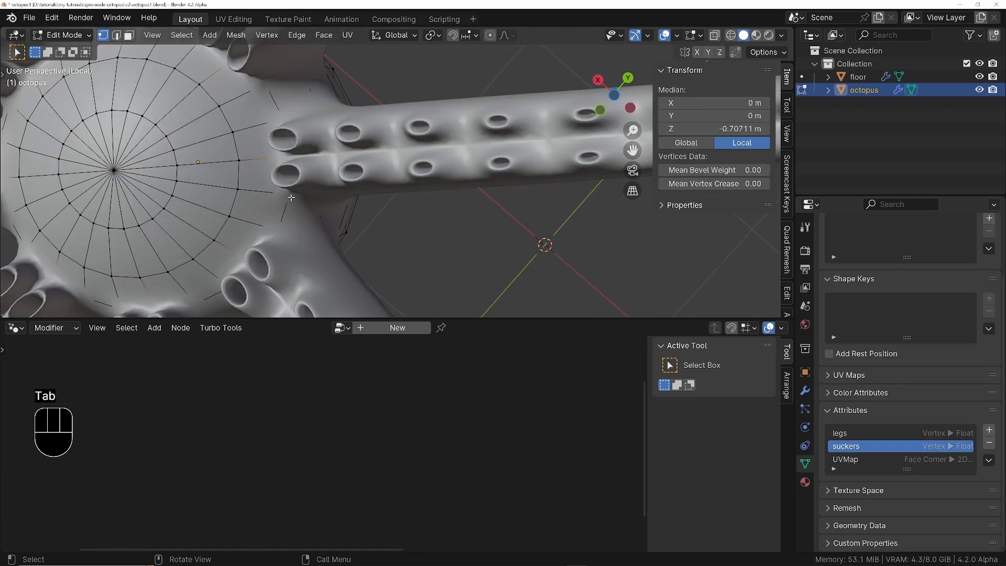
middle_drag(216, 256, 351, 196)
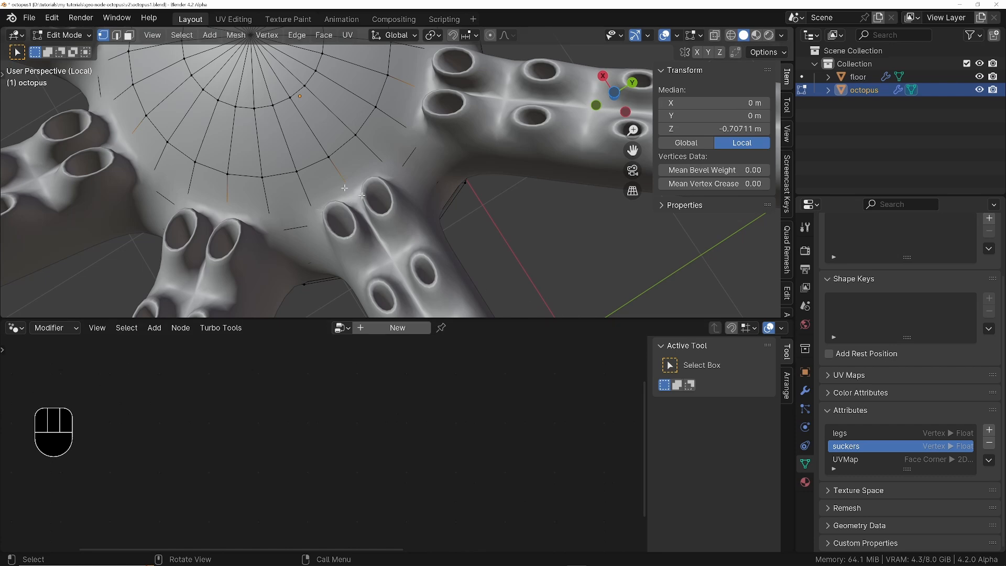
shift+middle_drag(386, 233, 405, 199)
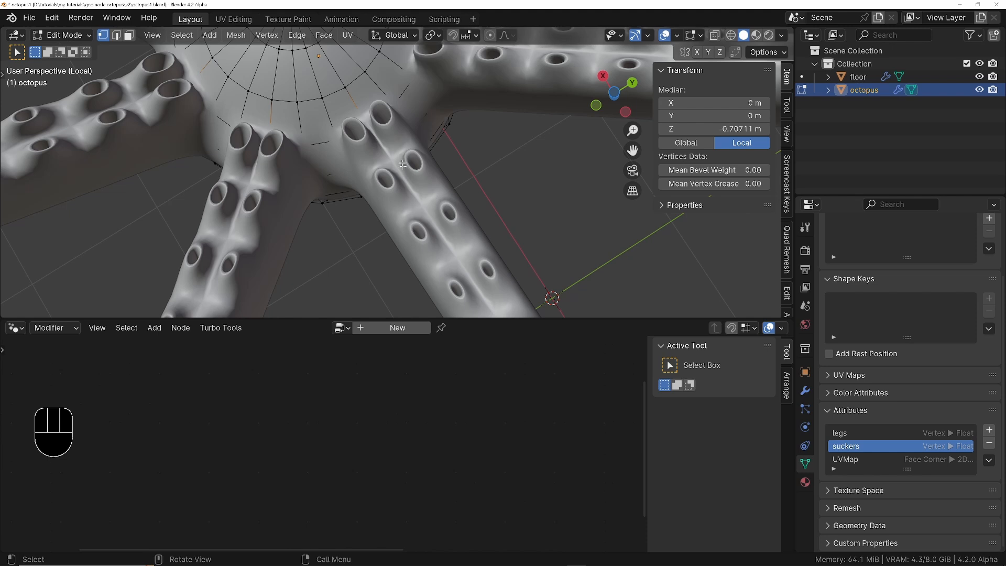
scroll(395, 162, down, 1)
middle_drag(378, 132, 414, 178)
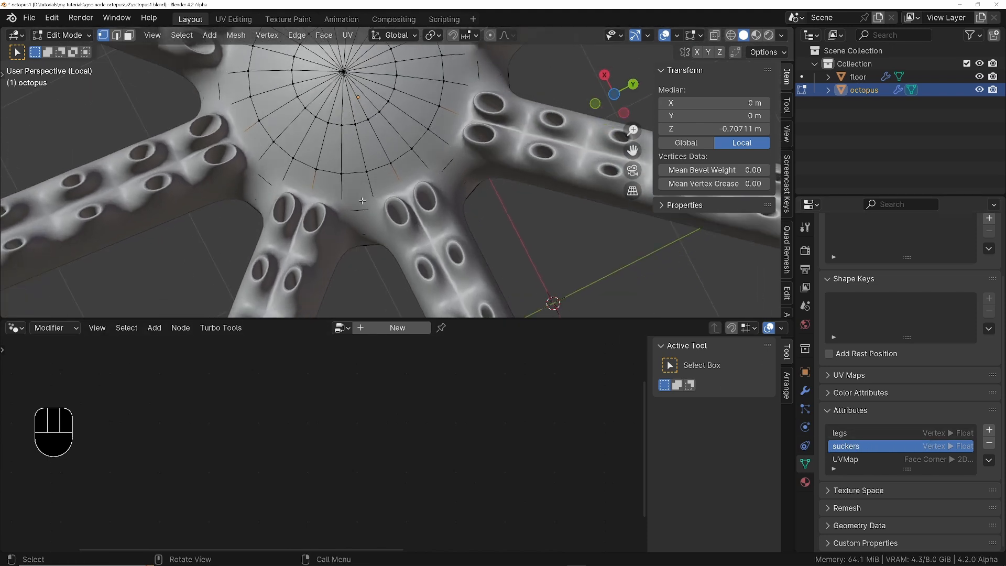
Step: Turn off the legs modifier's Edit Mode display so only the octopus's base head mesh is shown while editing
click(805, 391)
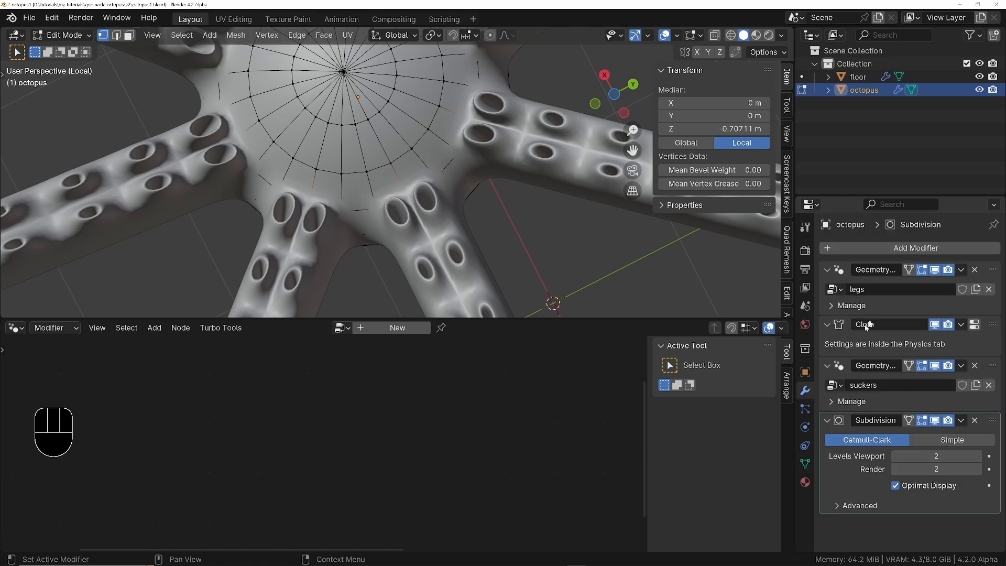
click(923, 269)
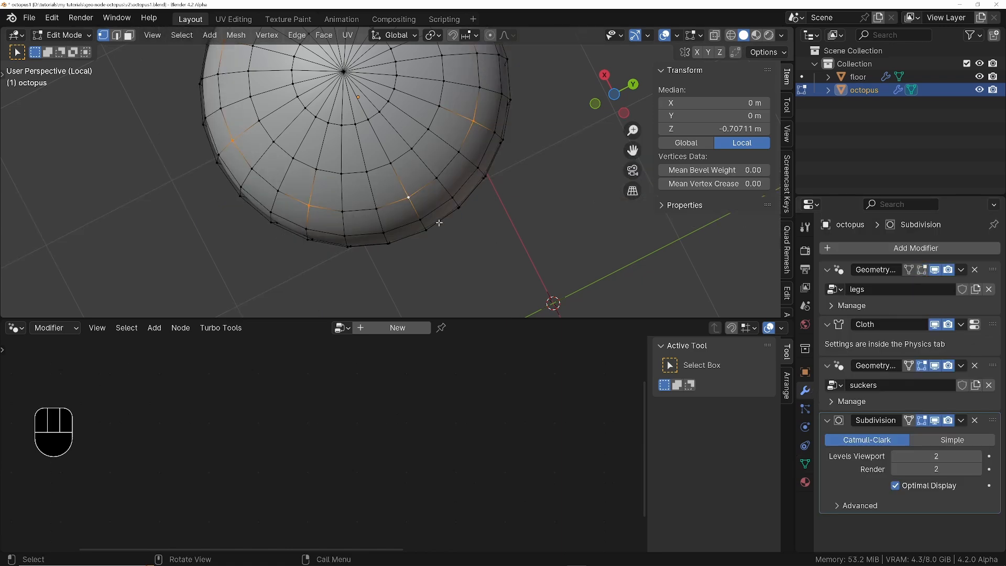
middle_drag(439, 222, 420, 191)
scroll(420, 191, up, 1)
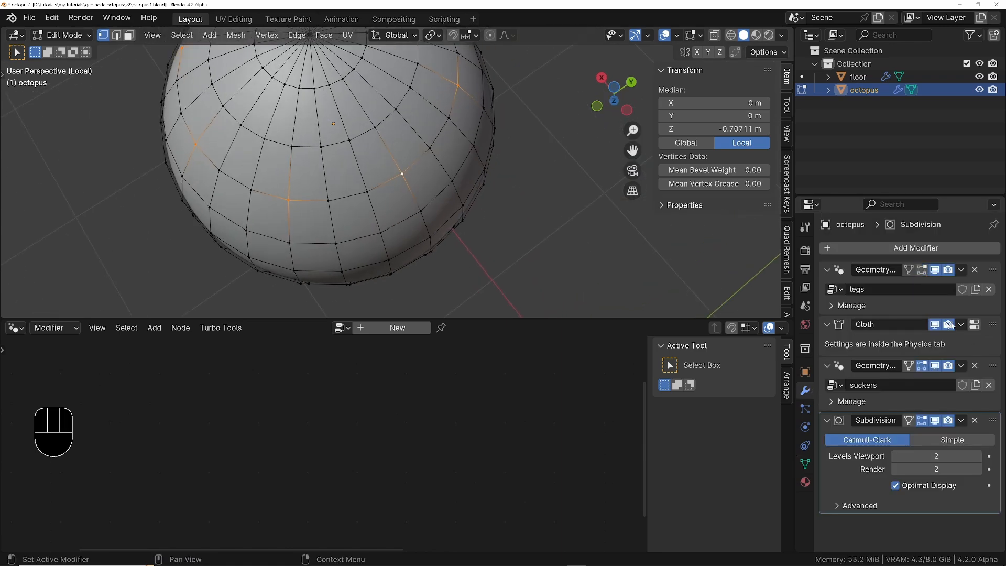
Step: Show the mesh attributes and examine the selected vertices on the head, comparing Object Mode with Edit Mode
click(805, 464)
scroll(885, 498, down, 3)
middle_drag(468, 239, 440, 201)
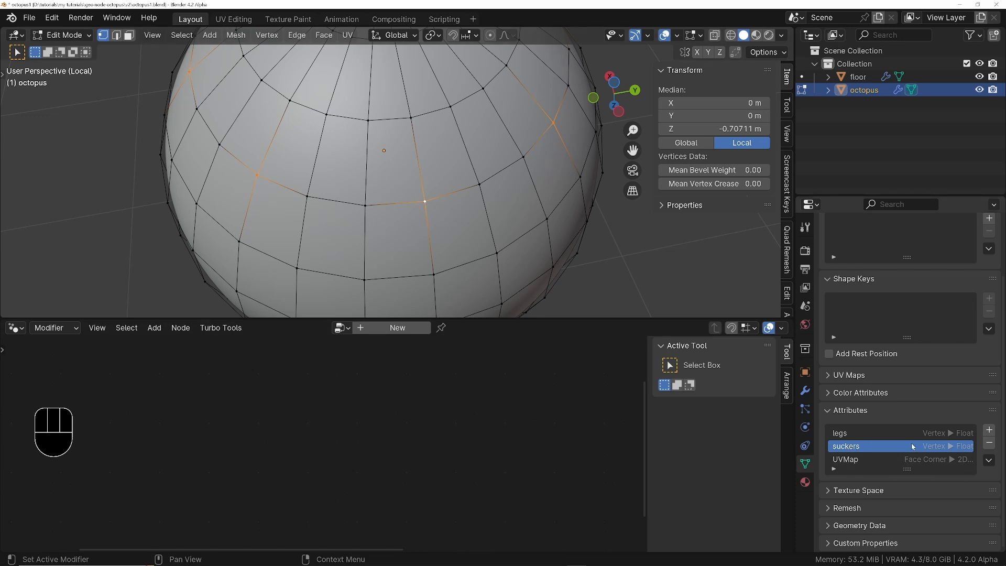
scroll(444, 207, down, 2)
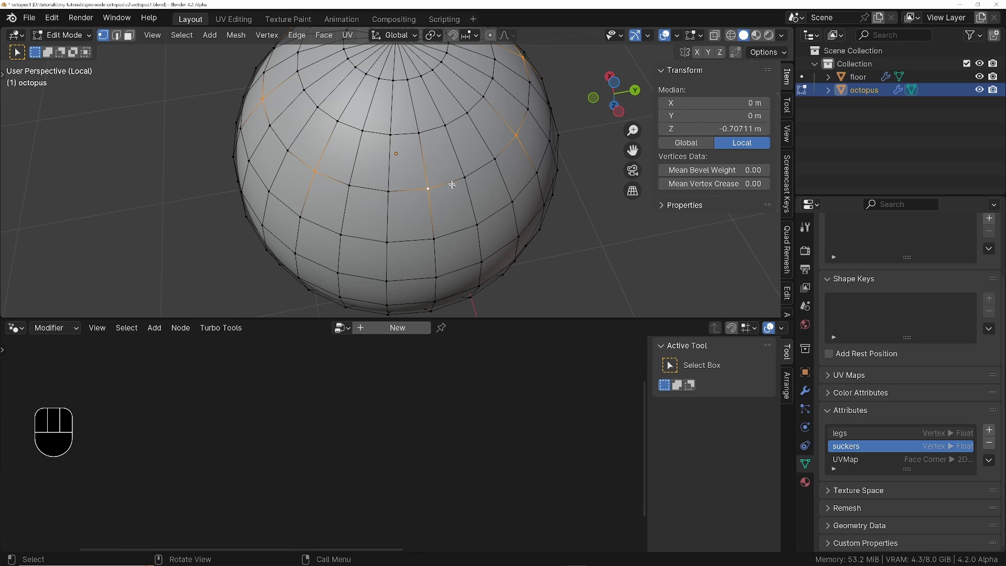
middle_drag(433, 215, 435, 273)
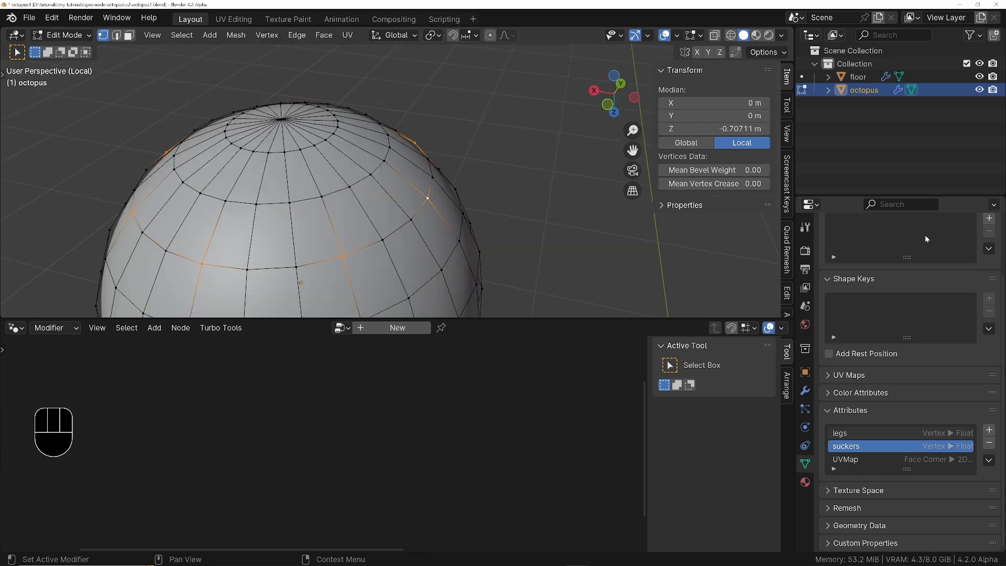
key(Tab)
click(370, 219)
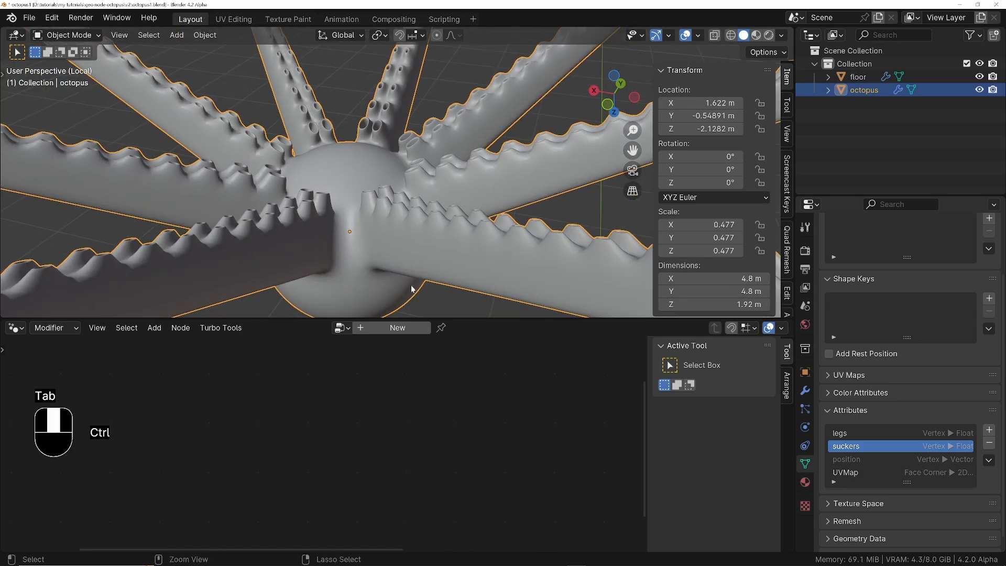
key(Tab)
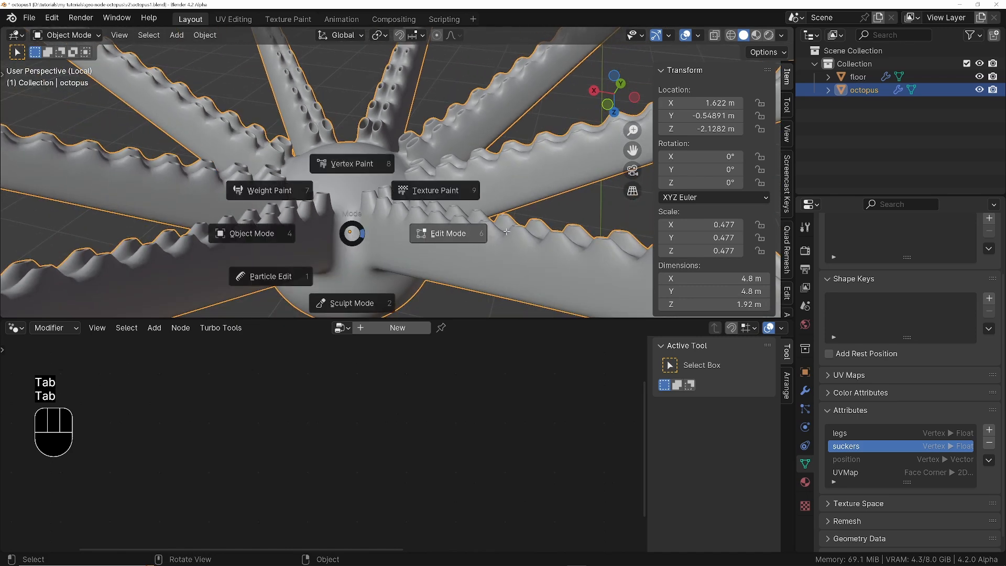
click(449, 227)
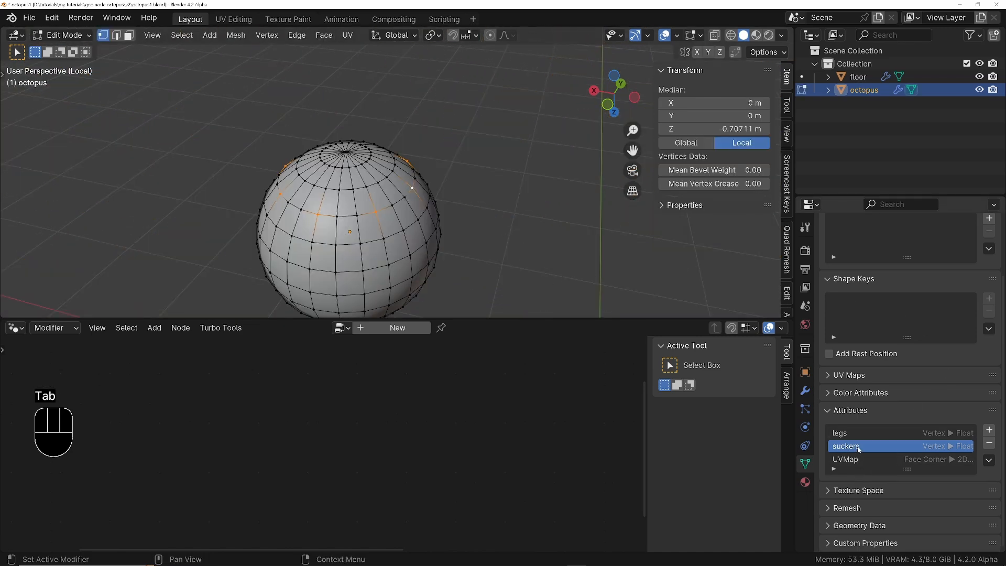
Step: Return to Object Mode, convert the suckers attribute to the Edge domain in Generic mode with Float data, and inspect the head
key(Tab)
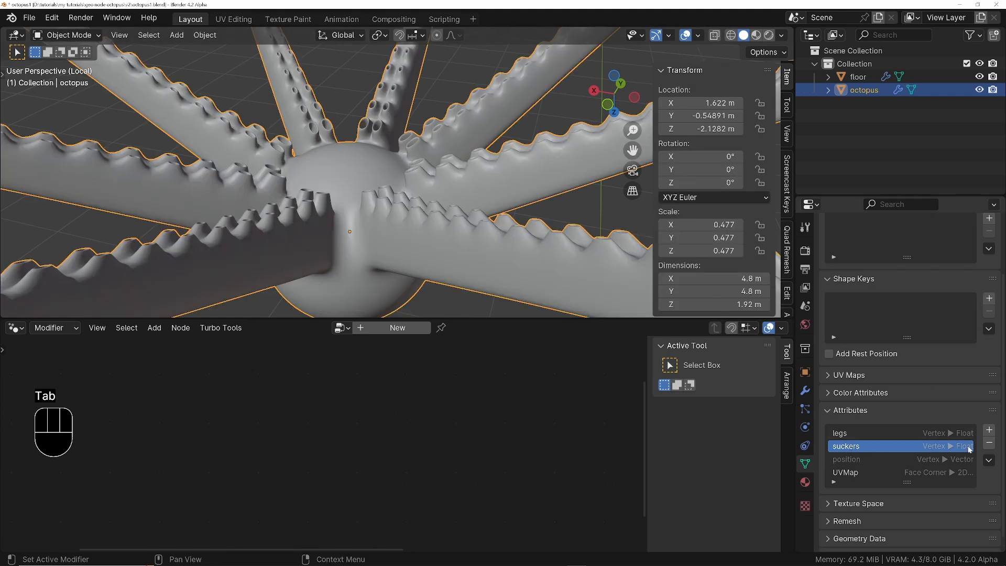
click(941, 475)
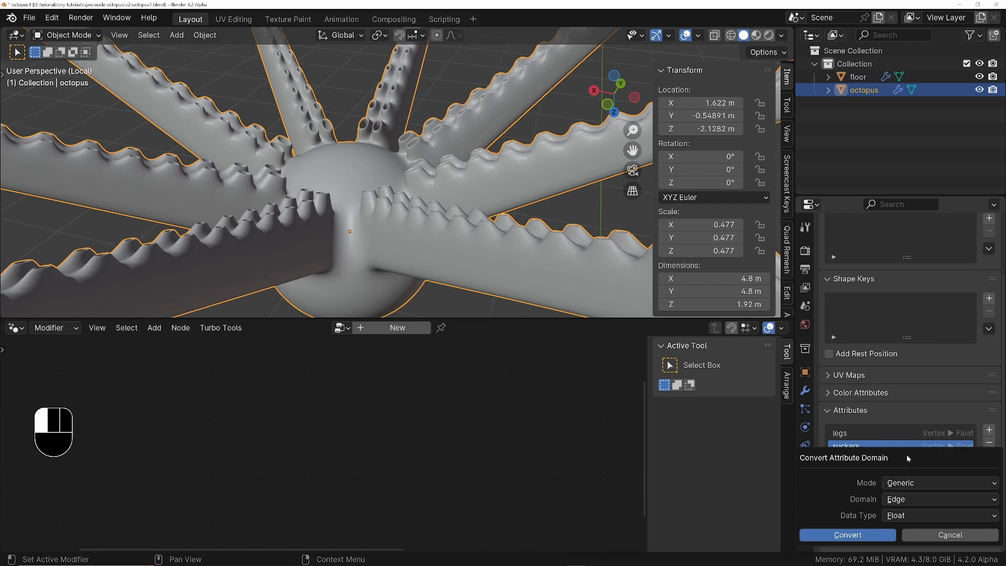
click(870, 539)
middle_drag(360, 218, 391, 288)
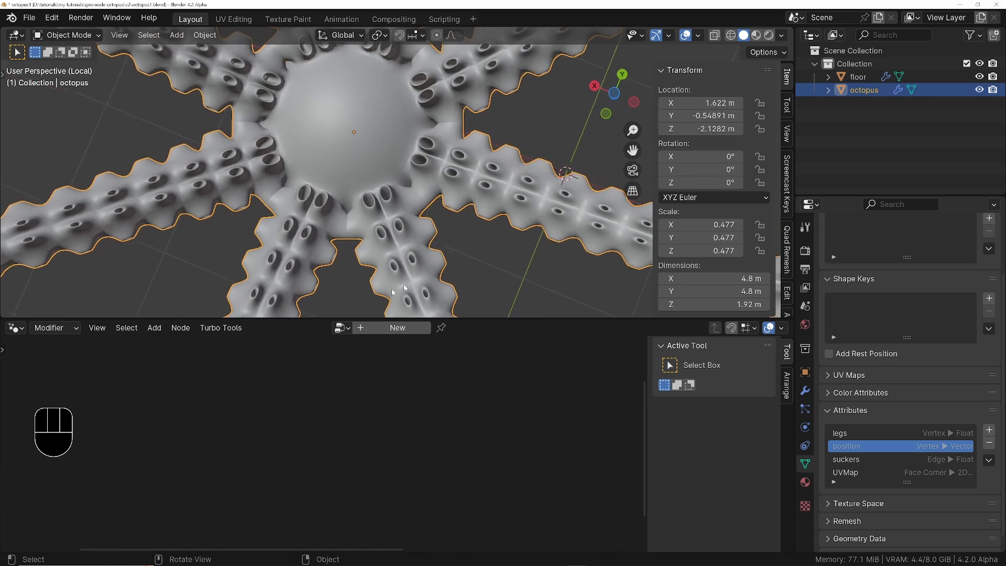
ctrl+middle_drag(531, 174, 440, 172)
middle_drag(438, 210, 423, 181)
ctrl+middle_drag(423, 184, 423, 137)
middle_drag(423, 242, 418, 221)
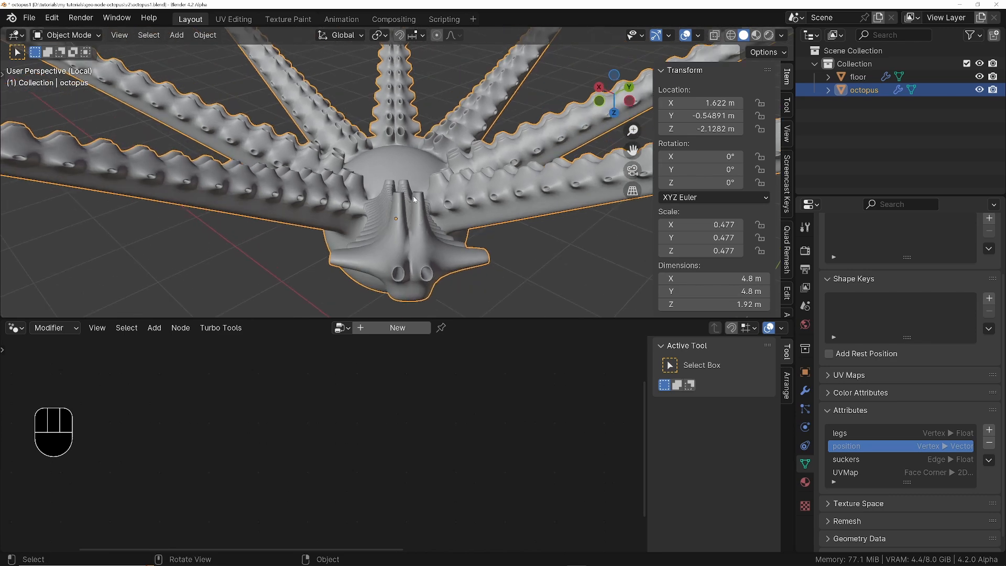
Step: Enter Edit Mode on the octopus and view the selected vertices around the head's underside
key(Tab)
ctrl+middle_drag(390, 204, 392, 162)
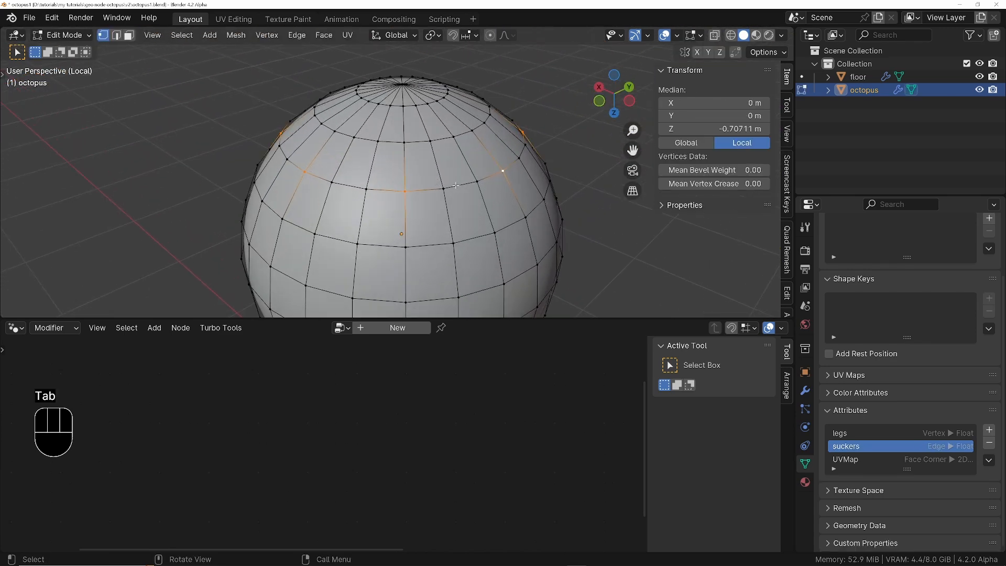
shift+middle_drag(422, 231, 398, 231)
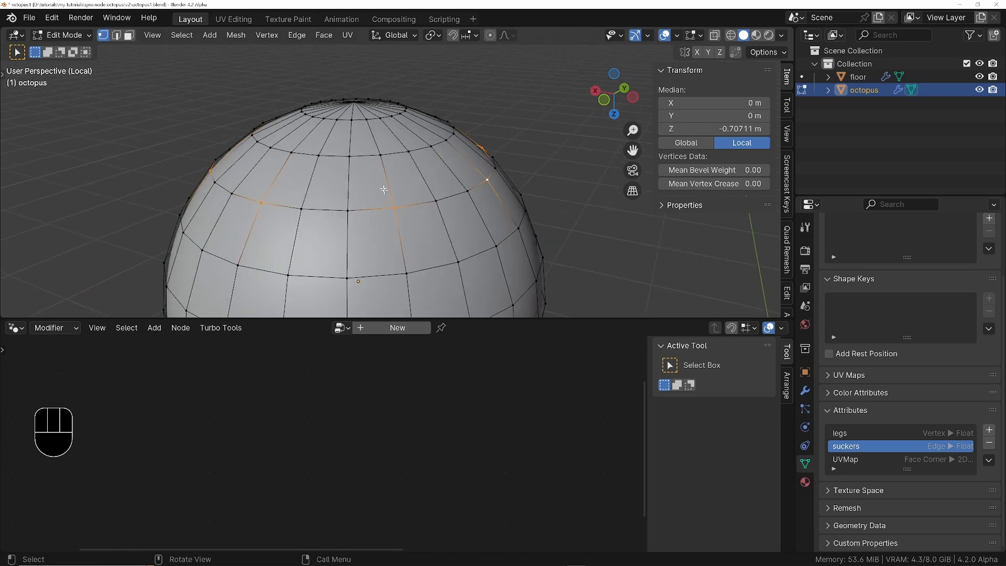
key(g)
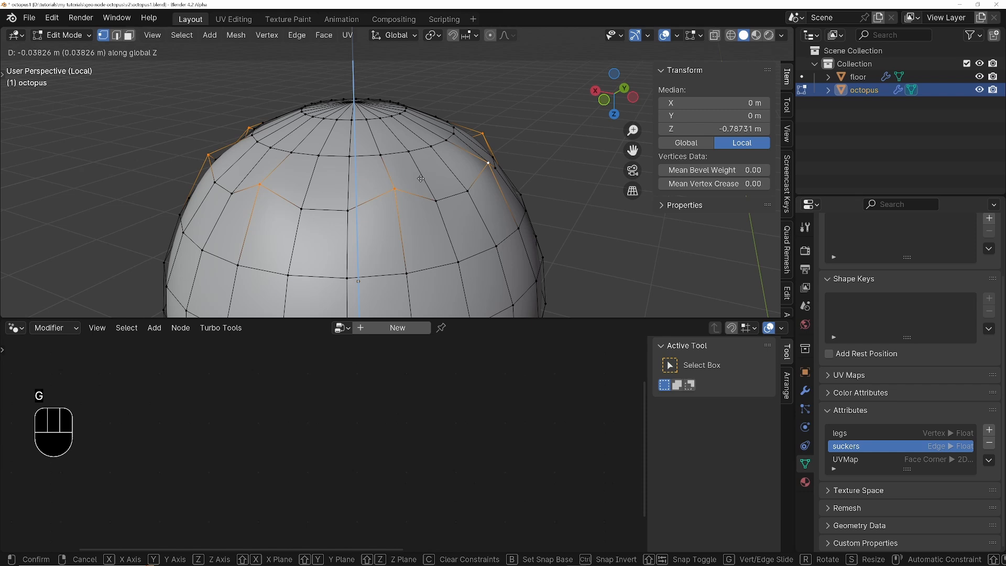
click(421, 178)
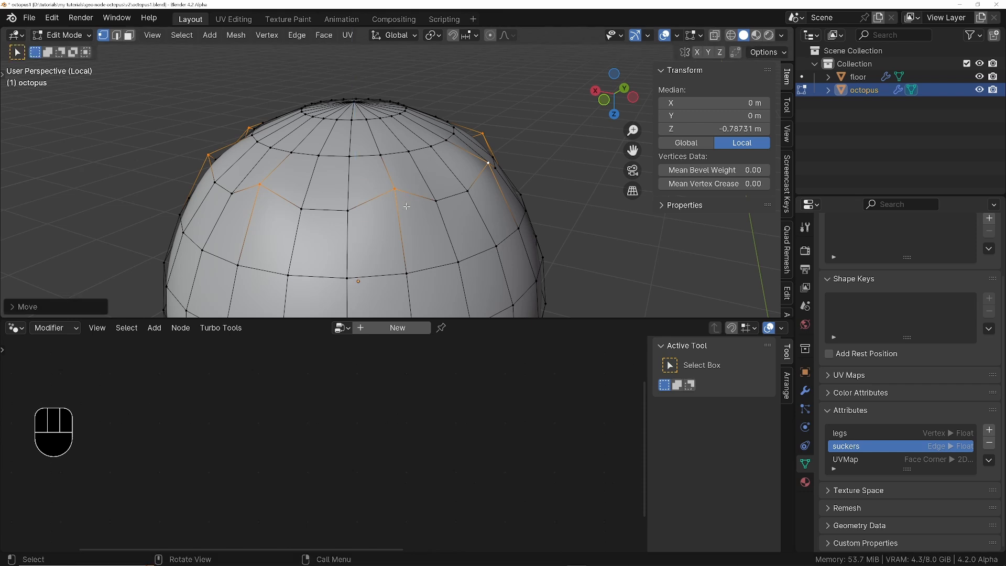
key(ctrl+z)
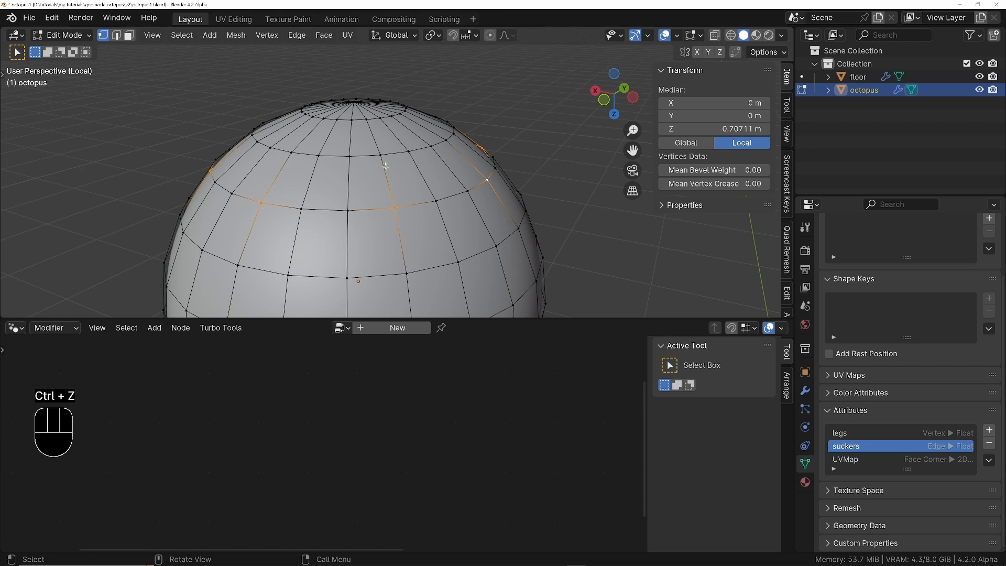
Step: Move the selected head vertices about 0.044 m down along global Z and return to Object Mode
key(g)
key(z)
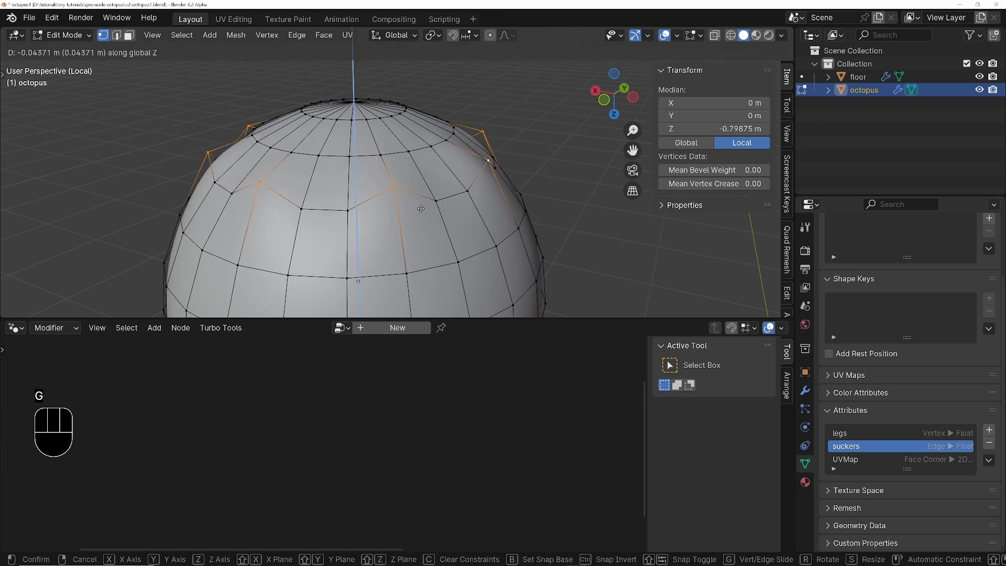
click(421, 208)
mouse_move(394, 181)
middle_down()
mouse_move(438, 166)
mouse_move(498, 201)
mouse_move(392, 190)
middle_up()
key(Tab)
click(344, 197)
scroll(441, 198, down, 5)
ctrl+middle_drag(316, 180, 418, 162)
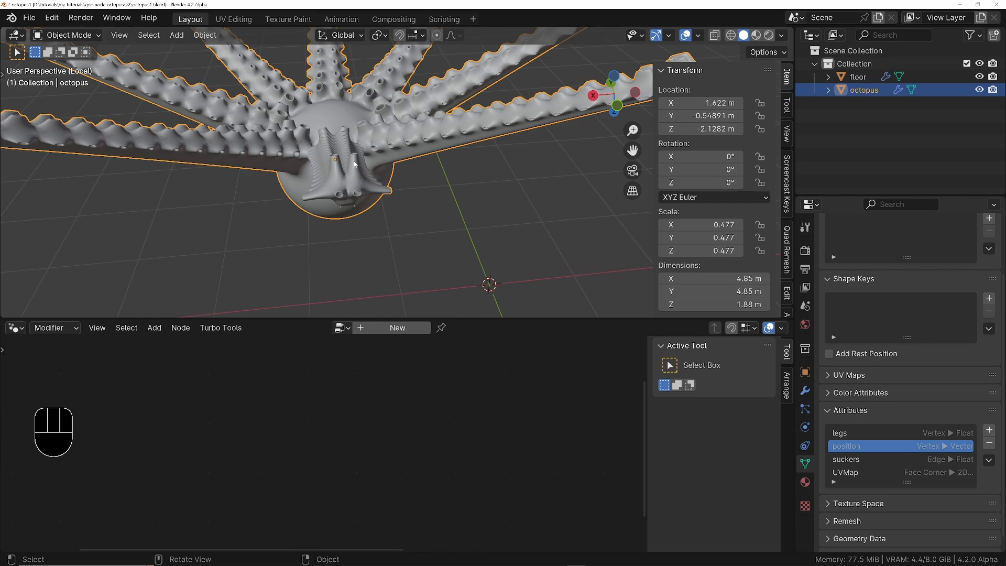
Step: Leave local view, play the cloth simulation and inspect the octopus's legs and suckers collapsed on the floor
middle_drag(356, 169, 427, 320)
middle_drag(383, 157, 231, 163)
scroll(442, 168, down, 1)
shift+middle_drag(344, 139, 404, 156)
scroll(403, 155, up, 1)
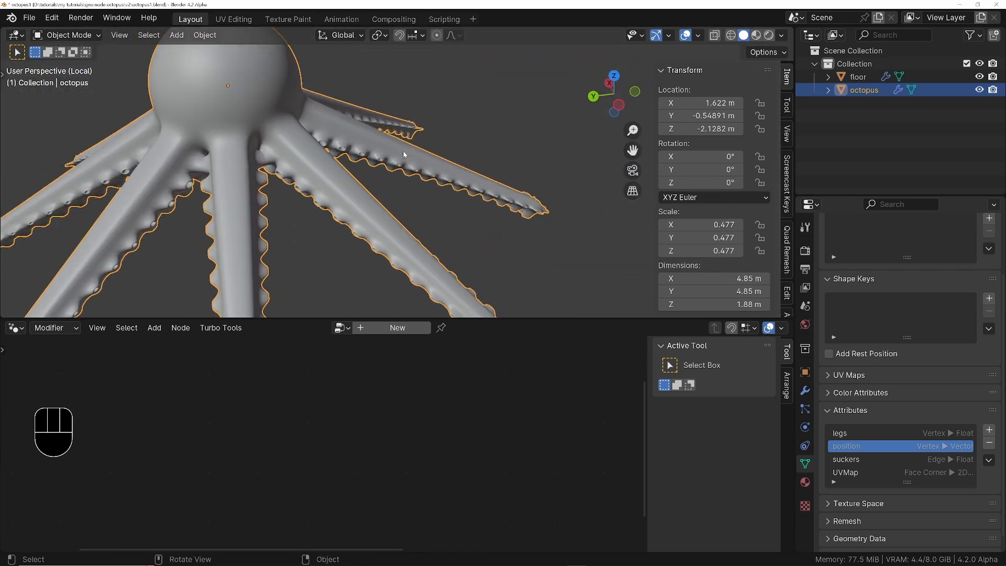
key(KP_Divide)
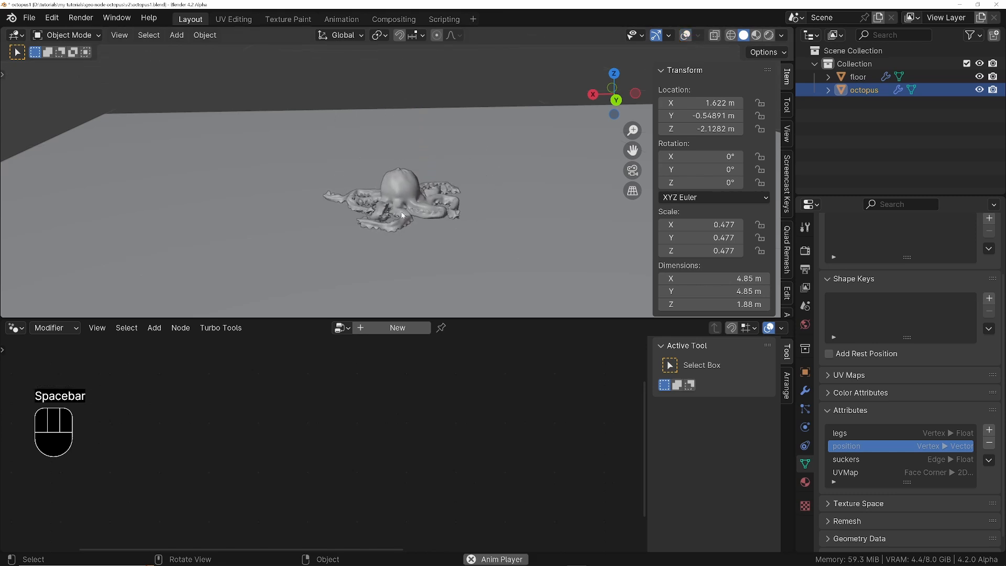
ctrl+middle_drag(463, 157, 453, 188)
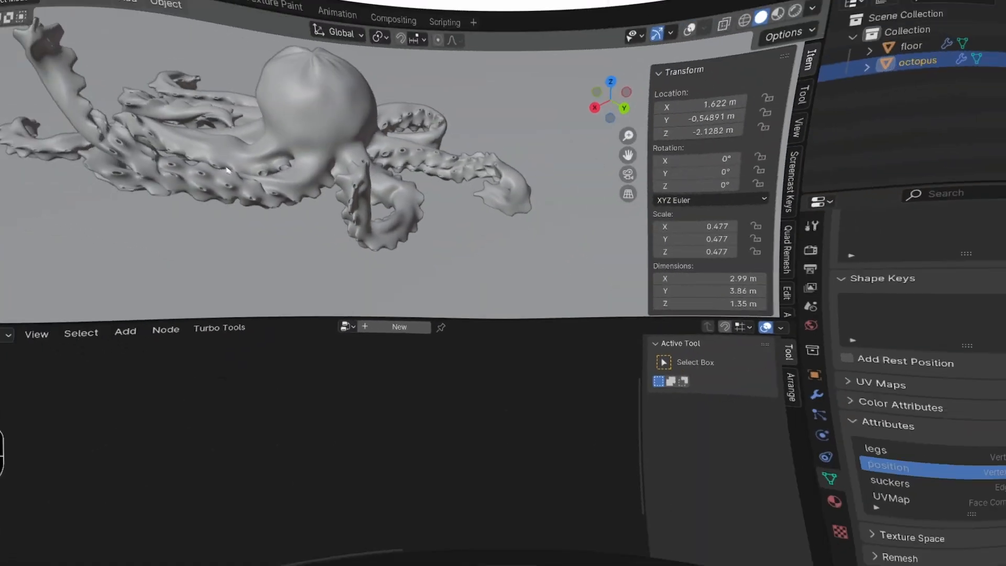
shift+middle_drag(385, 254, 479, 297)
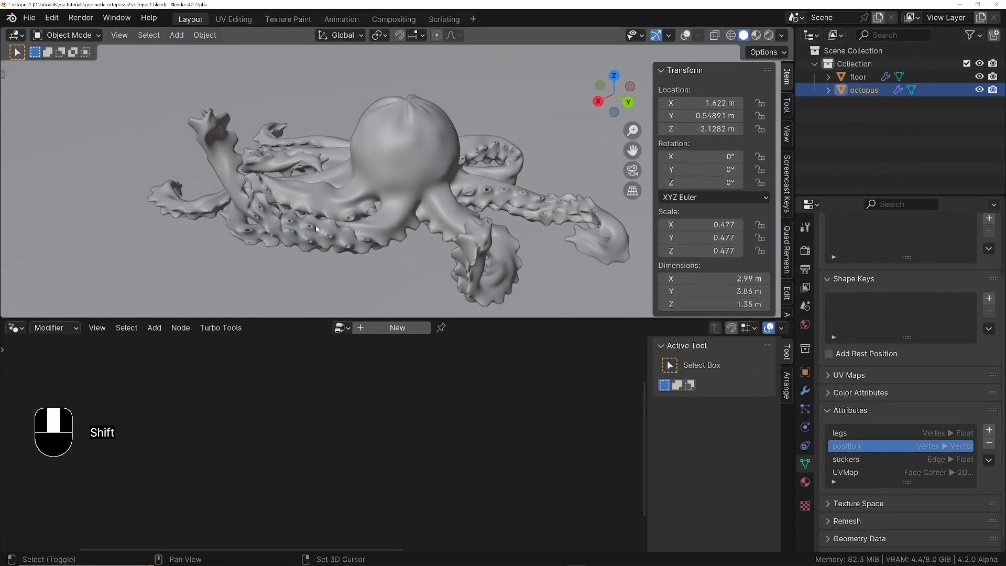
scroll(216, 139, up, 5)
scroll(173, 146, down, 4)
scroll(108, 160, up, 2)
middle_drag(108, 156, 181, 168)
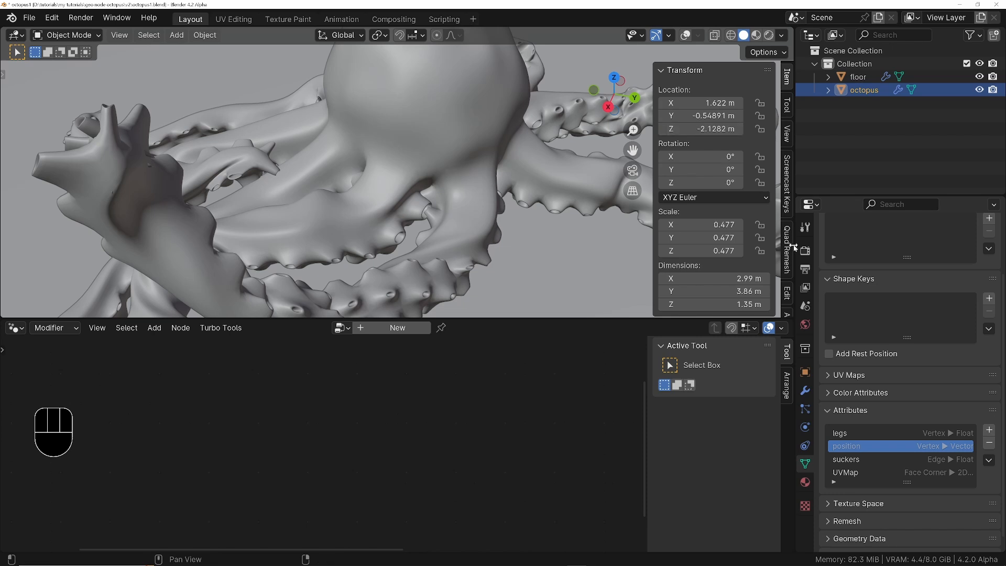
Step: Activate the octopus's suckers Geometry Nodes modifier to show its node tree and return to the first frame
click(806, 391)
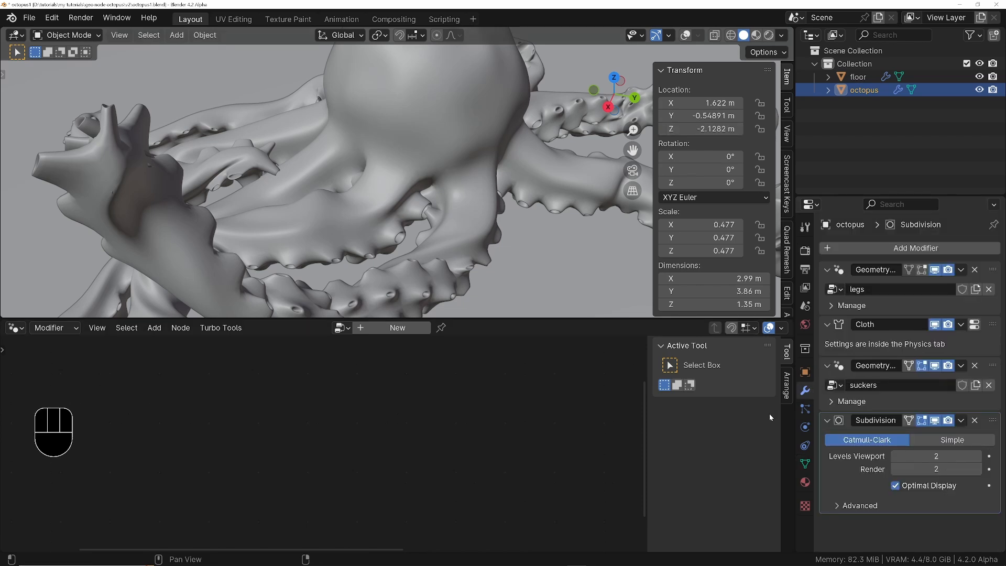
click(841, 369)
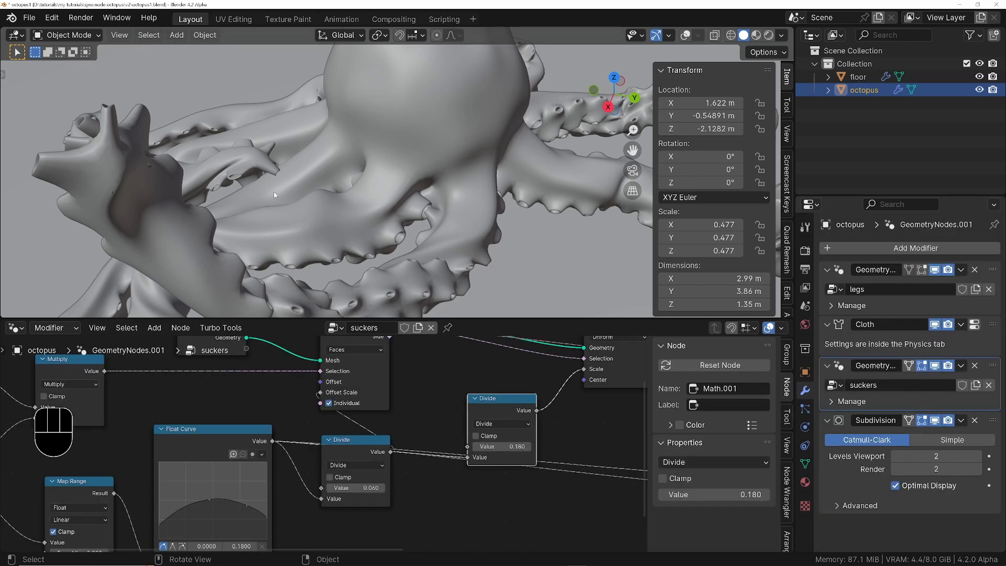
key(shift+Left)
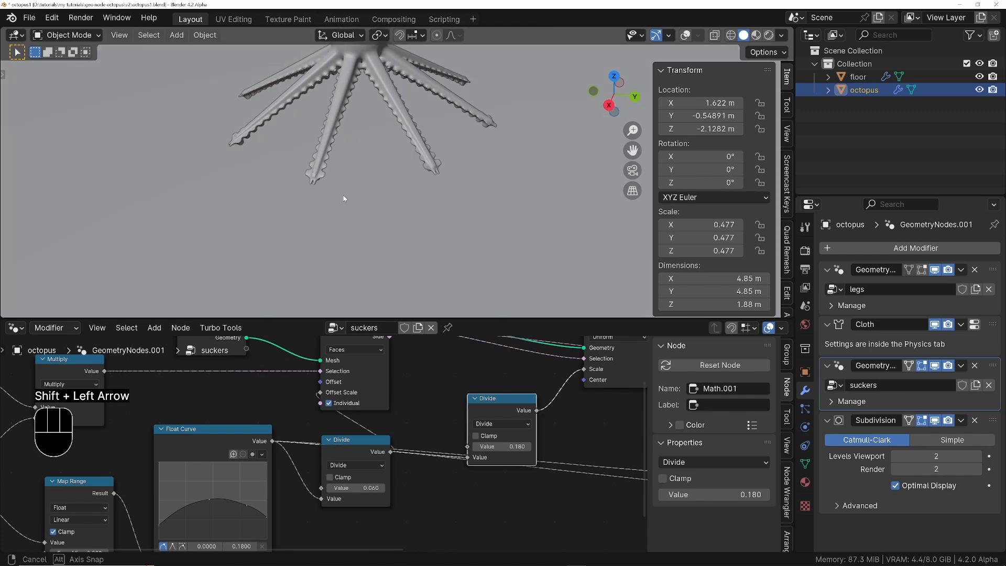
Step: Isolate the octopus in local view and inspect the suckers at the tip of a leg
key(KP_Divide)
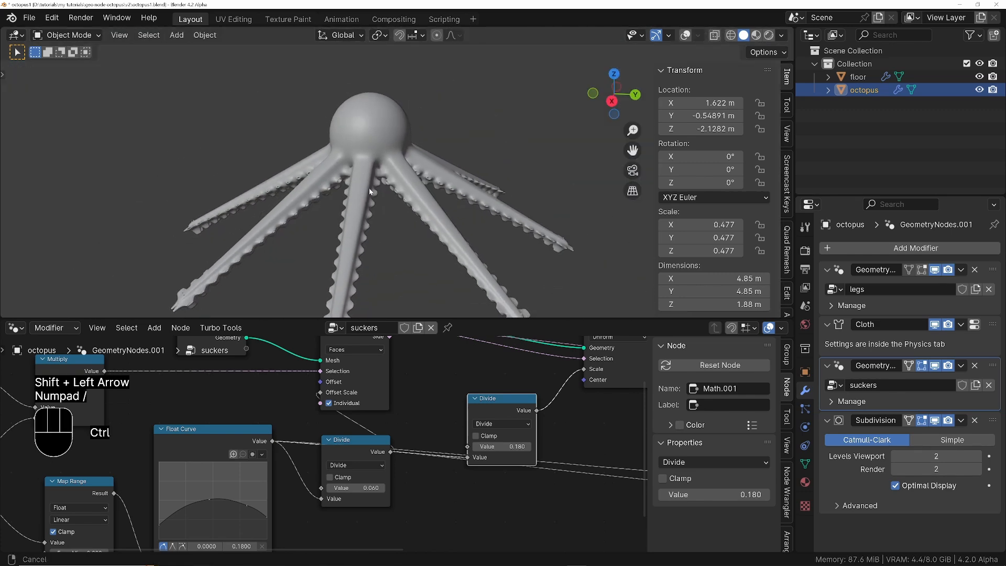
shift+middle_drag(370, 227, 377, 164)
scroll(313, 252, up, 8)
middle_drag(313, 253, 427, 238)
scroll(325, 240, up, 5)
shift+middle_drag(326, 240, 413, 124)
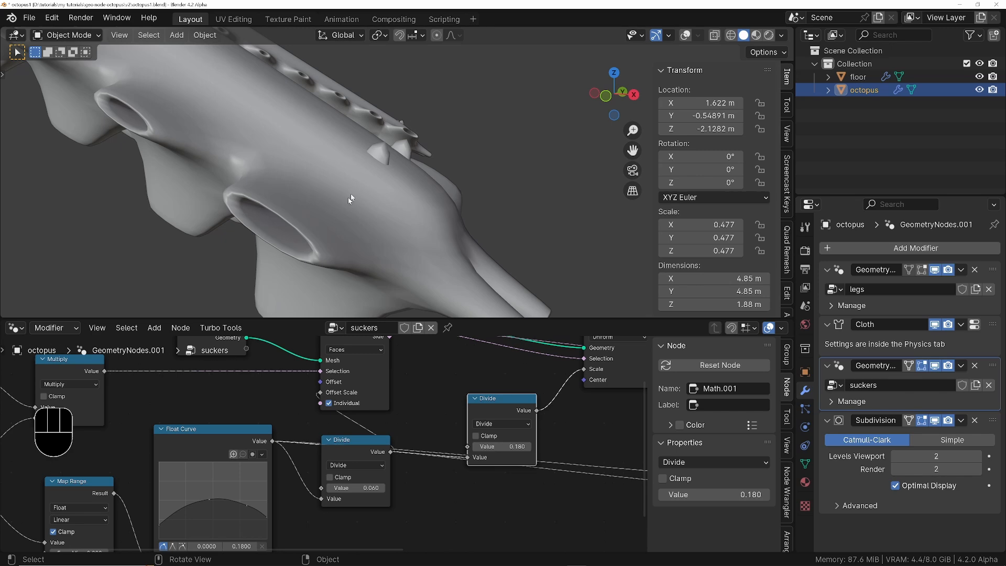
middle_drag(349, 195, 350, 257)
Step: Examine the suckers tree's Divide, Scale Elements and Extrude Mesh nodes, and view the suckers on the leg tip's underside
middle_drag(480, 488, 286, 500)
scroll(325, 493, down, 10)
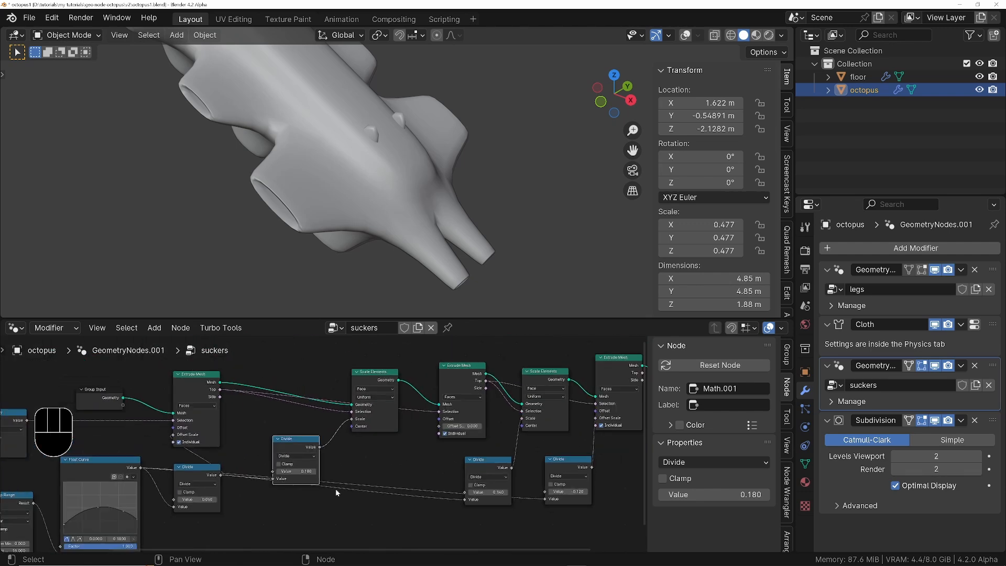
middle_drag(459, 461, 384, 430)
scroll(346, 402, up, 5)
scroll(371, 477, up, 4)
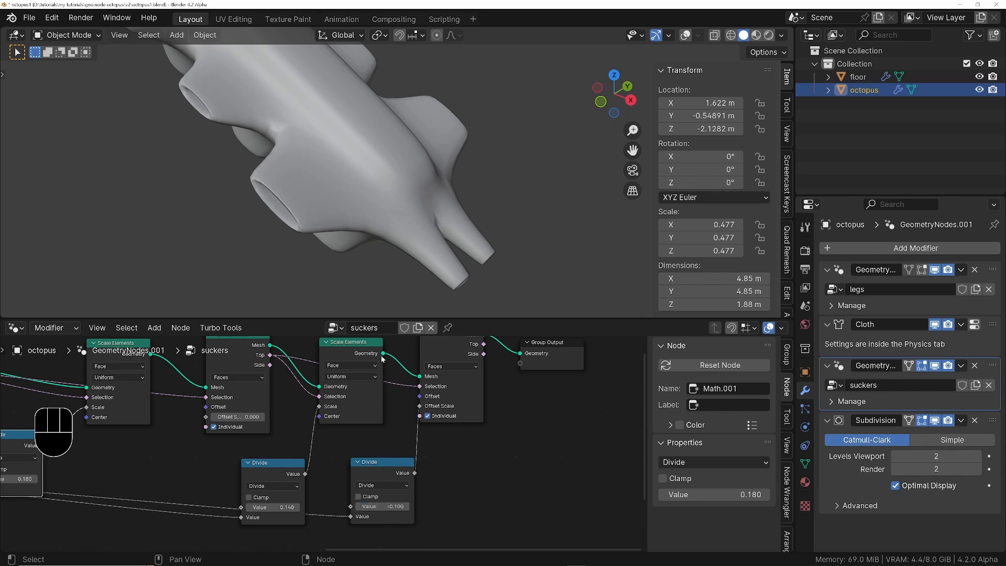
middle_drag(397, 157, 438, 136)
ctrl+middle_drag(438, 135, 431, 99)
key(Tab)
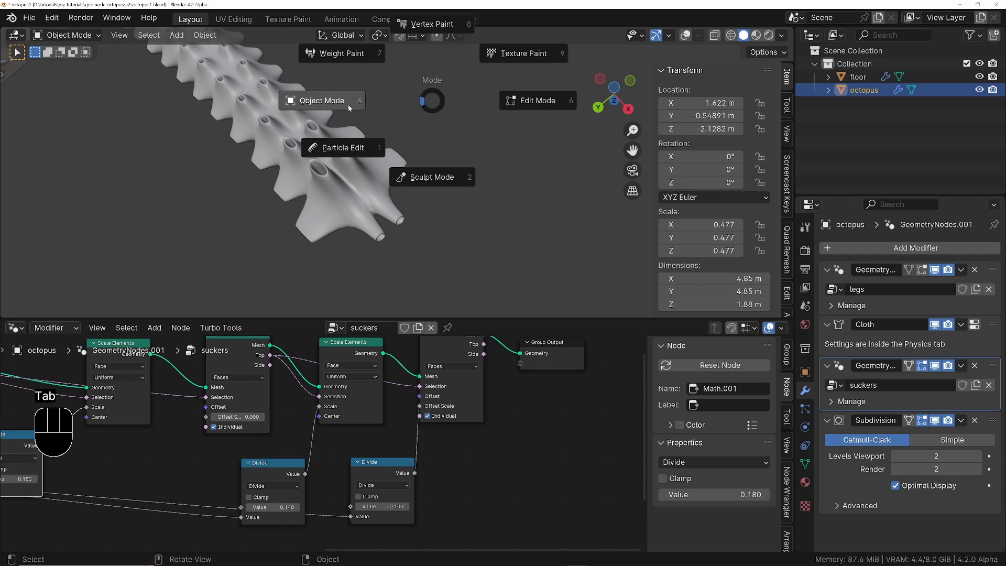
click(348, 105)
ctrl+middle_drag(348, 104, 321, 159)
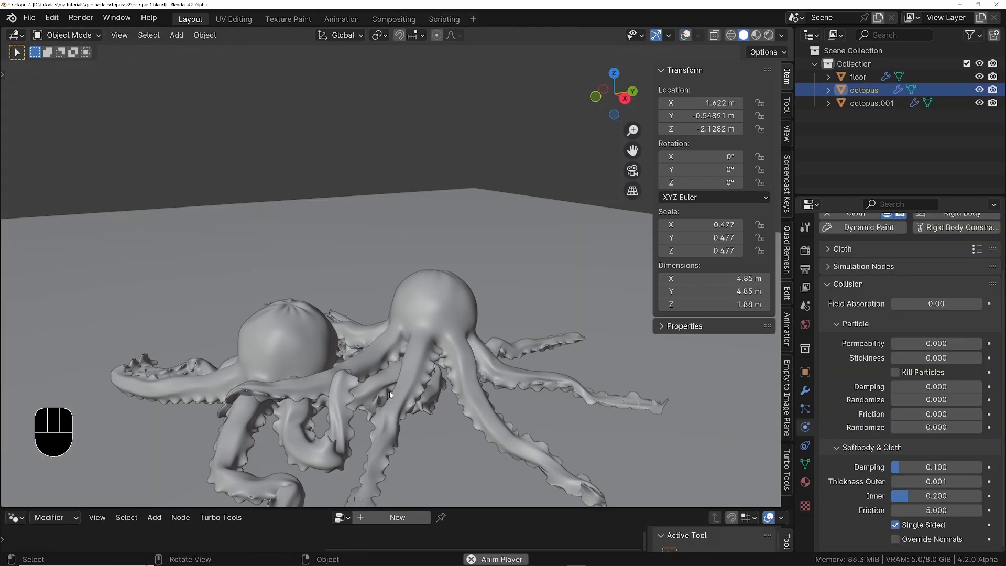
Step: Watch the two octopuses collide in the running cloth simulation
middle_drag(389, 395, 410, 368)
shift+middle_drag(411, 368, 395, 328)
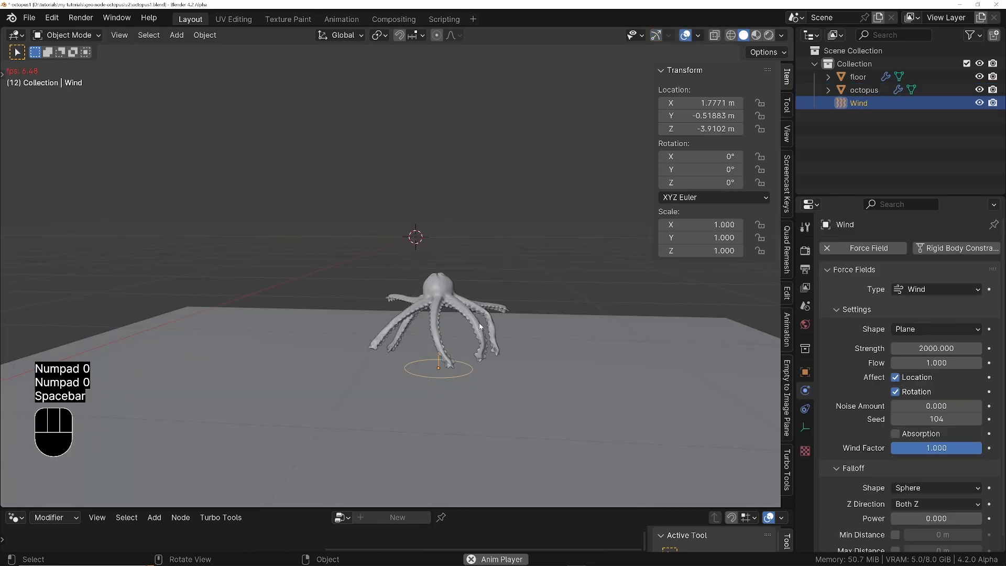
Step: Play the simulation and shift the octopus's Empty along the Z axis while the cloth is moving
middle_drag(413, 233, 414, 299)
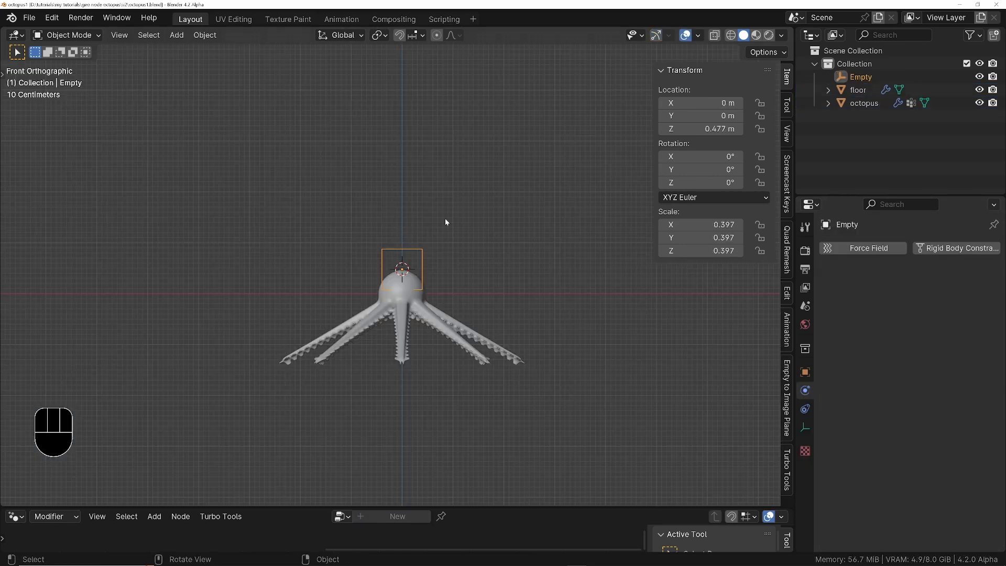
key(space)
key(g)
key(z)
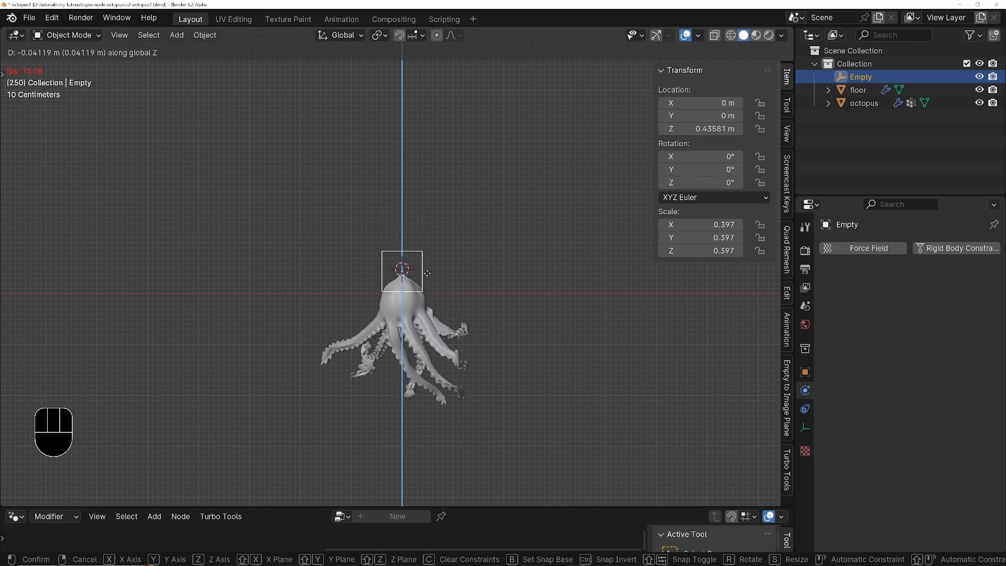
click(425, 257)
key(space)
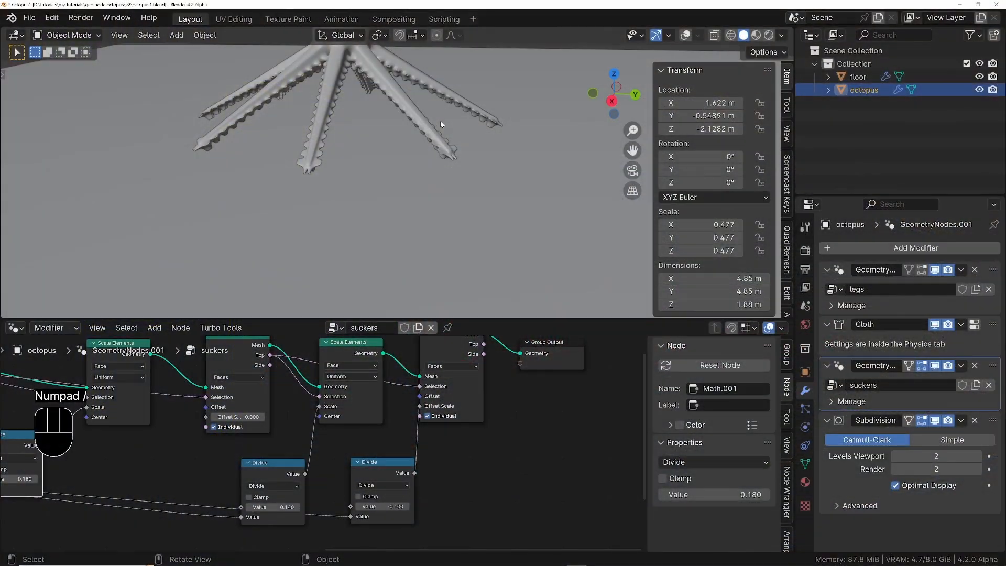
Step: Enlarge the 3D viewport over the node editor and frame the whole octopus
ctrl+middle_drag(440, 120, 423, 172)
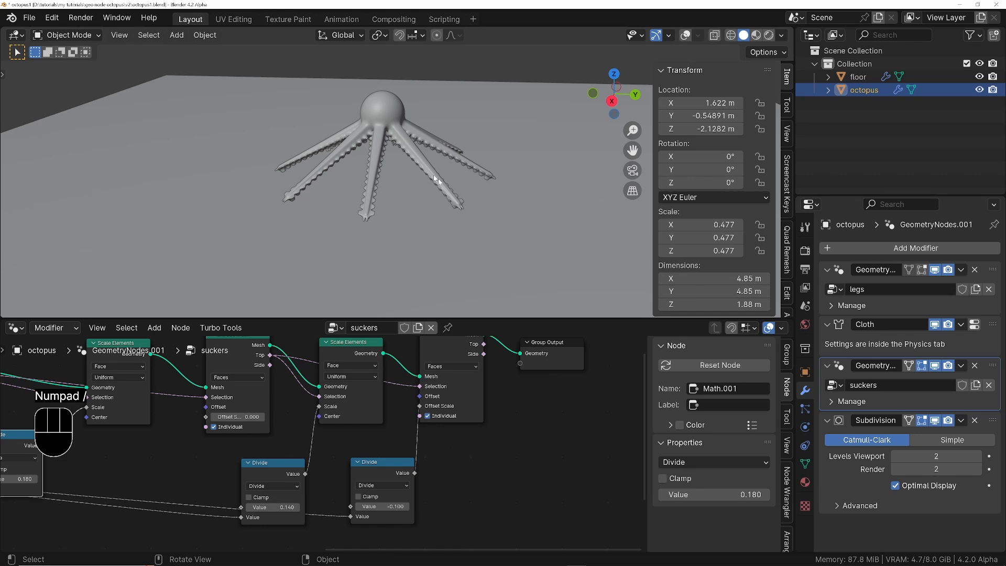
drag(569, 319, 569, 508)
middle_drag(428, 212, 412, 214)
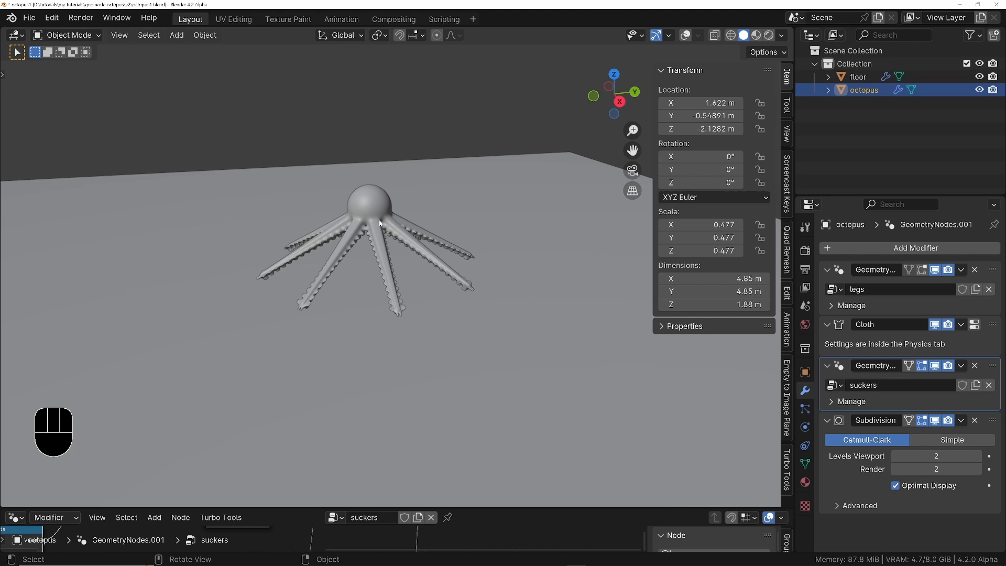
shift+middle_drag(372, 229, 349, 214)
Step: In Edit Mode, duplicate the entire octopus head mesh, place the copy about 2 m away and higher up, and return to Object Mode
key(Tab)
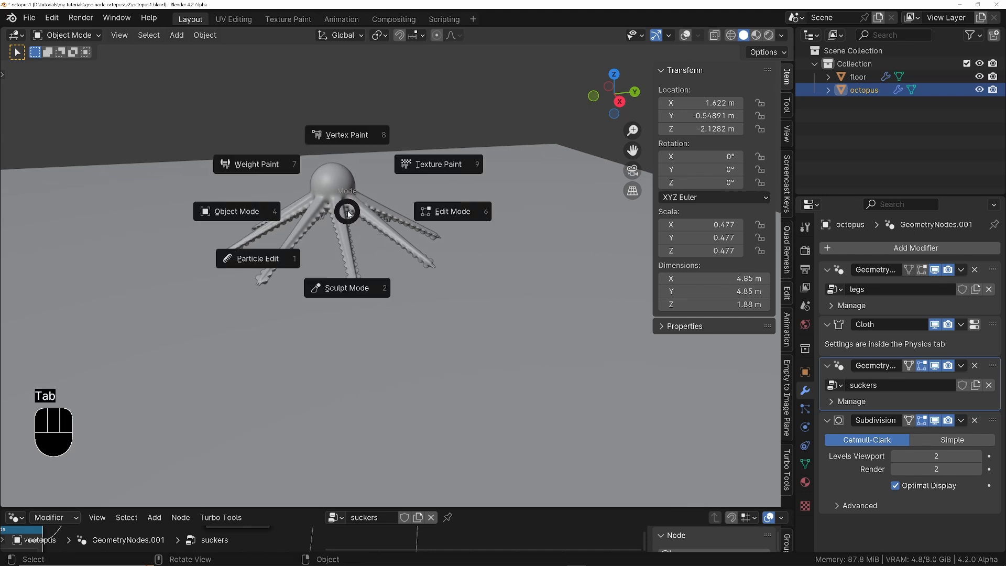
click(483, 219)
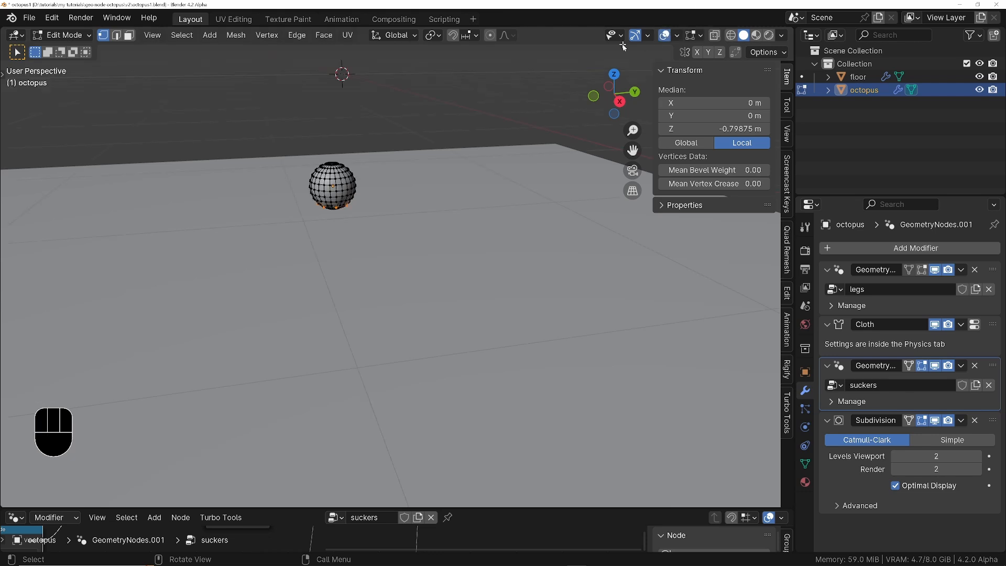
key(a)
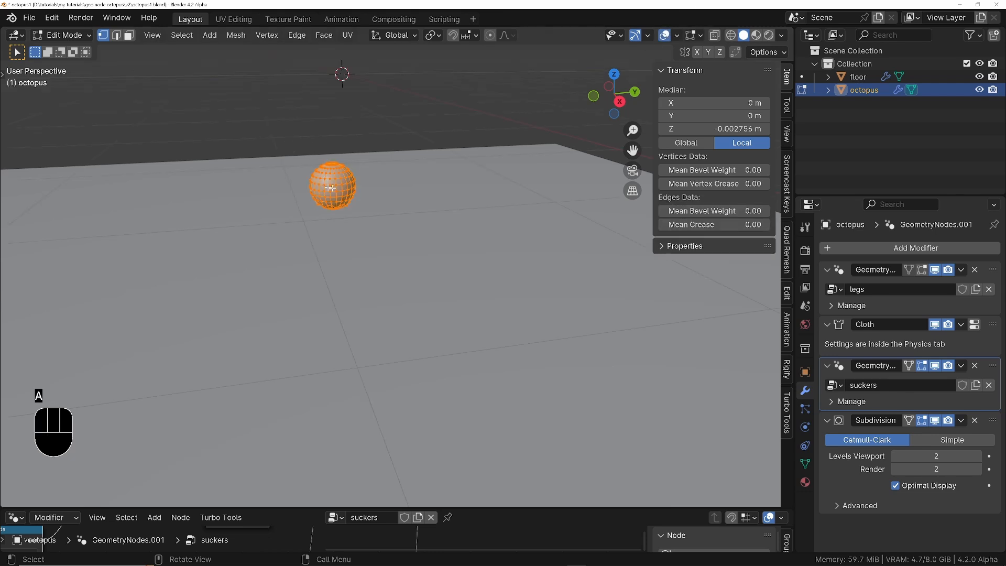
middle_drag(331, 187, 355, 188)
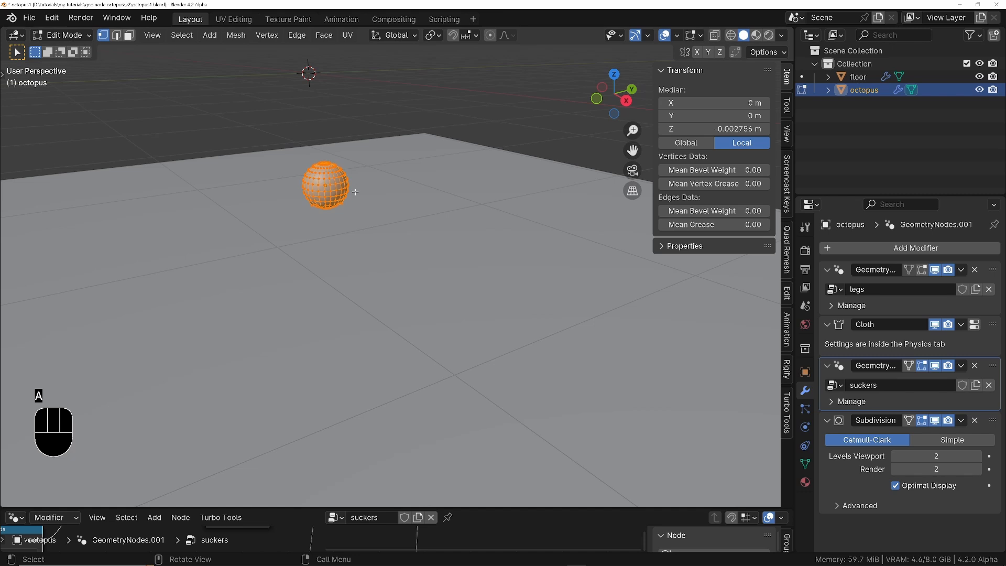
key(shift+d)
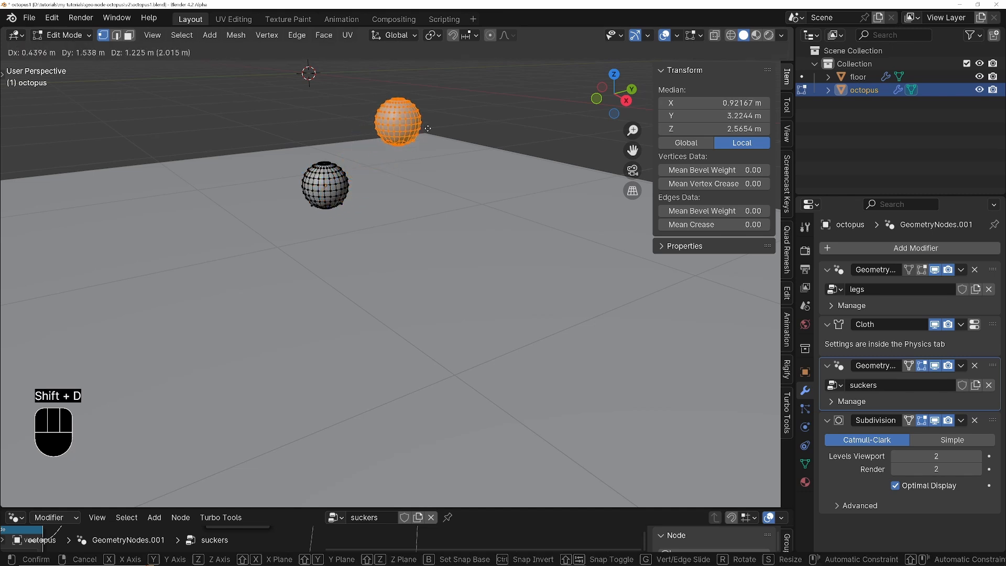
click(428, 128)
key(Tab)
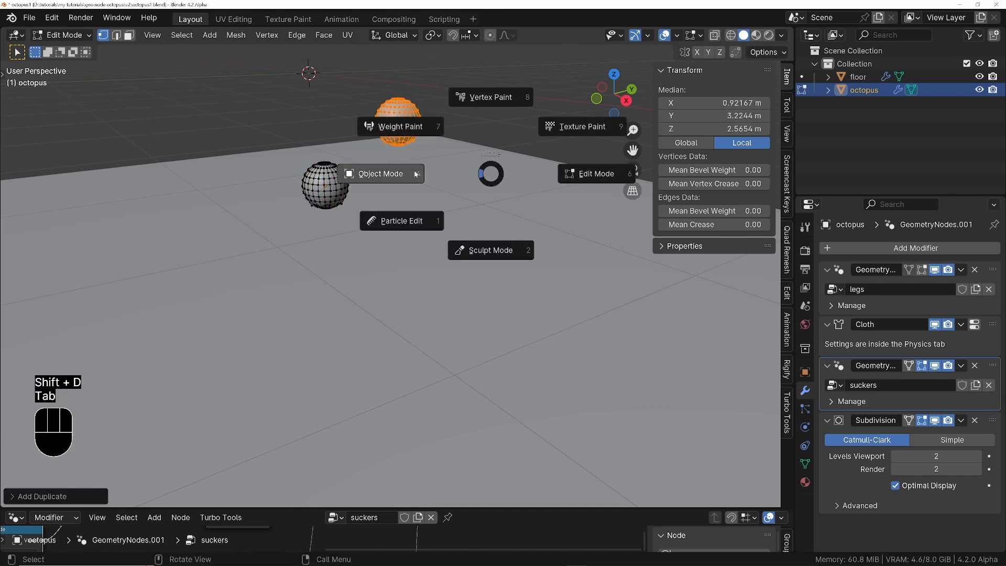
click(380, 175)
Step: Enable Edit Mode display for the octopus's legs Geometry Nodes modifier
mouse_move(381, 177)
middle_down()
mouse_move(436, 190)
mouse_move(388, 192)
middle_up()
ctrl+middle_drag(452, 274, 373, 269)
shift+middle_drag(128, 303, 364, 293)
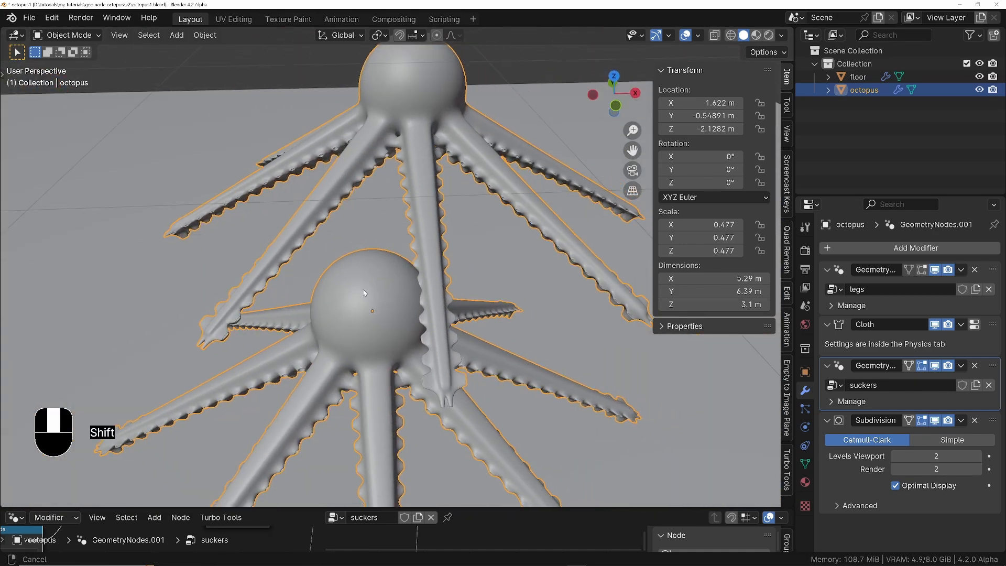
click(922, 270)
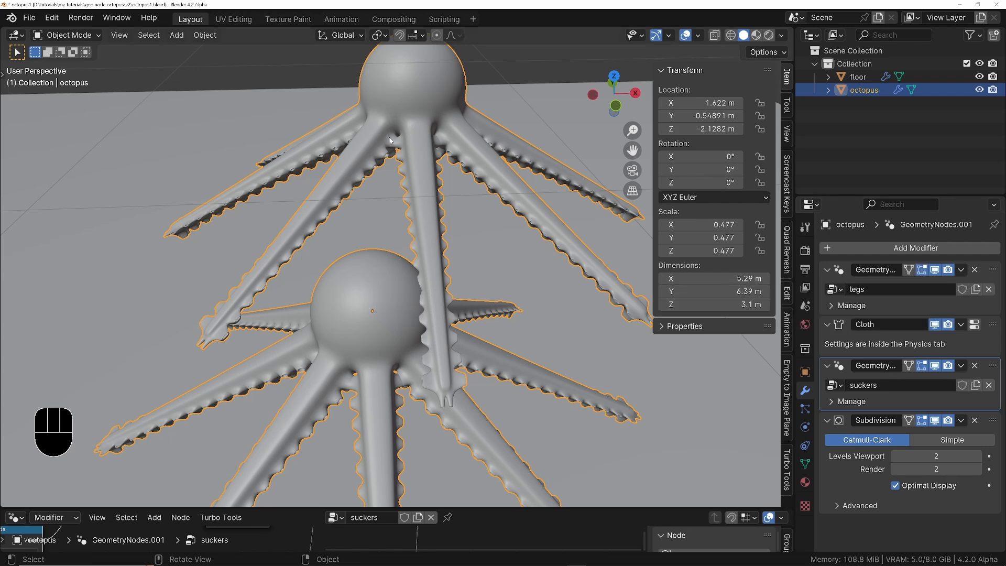
Step: In Edit Mode, move the duplicated head about 0.4 m farther from the original, then return to Object Mode
ctrl+middle_drag(391, 140, 407, 171)
shift+middle_drag(460, 135, 420, 184)
key(Tab)
click(490, 176)
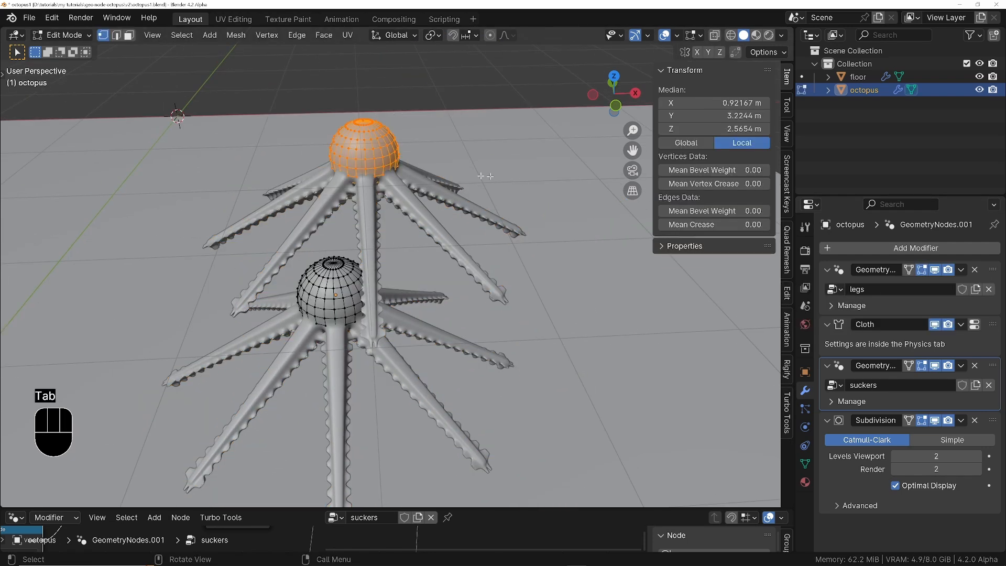
key(g)
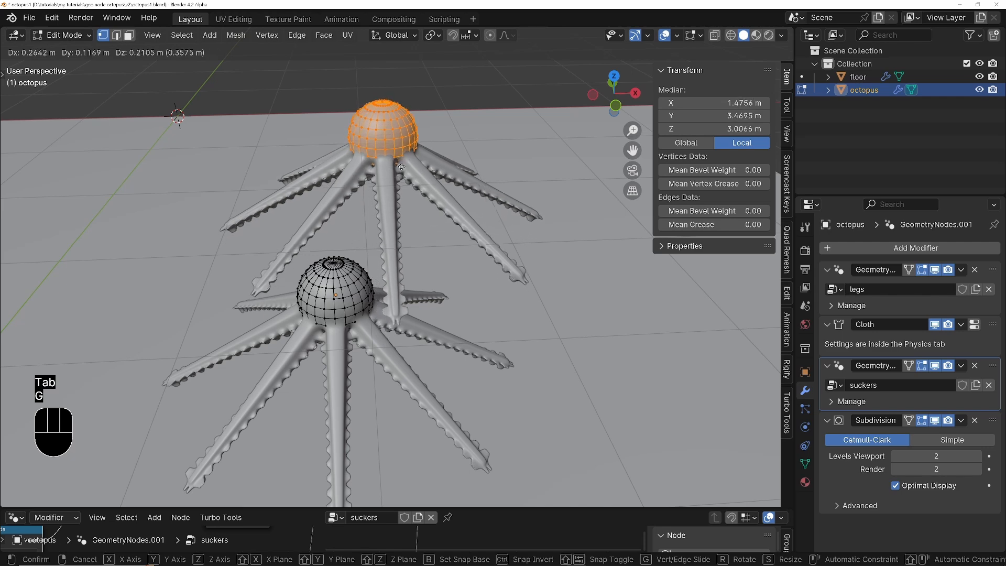
click(346, 288)
middle_drag(347, 288, 174, 281)
key(Tab)
click(352, 267)
Step: Play the cloth simulation and watch from several angles how the two octopuses in the same mesh collide
ctrl+middle_drag(488, 283, 494, 313)
shift+middle_drag(496, 315, 347, 231)
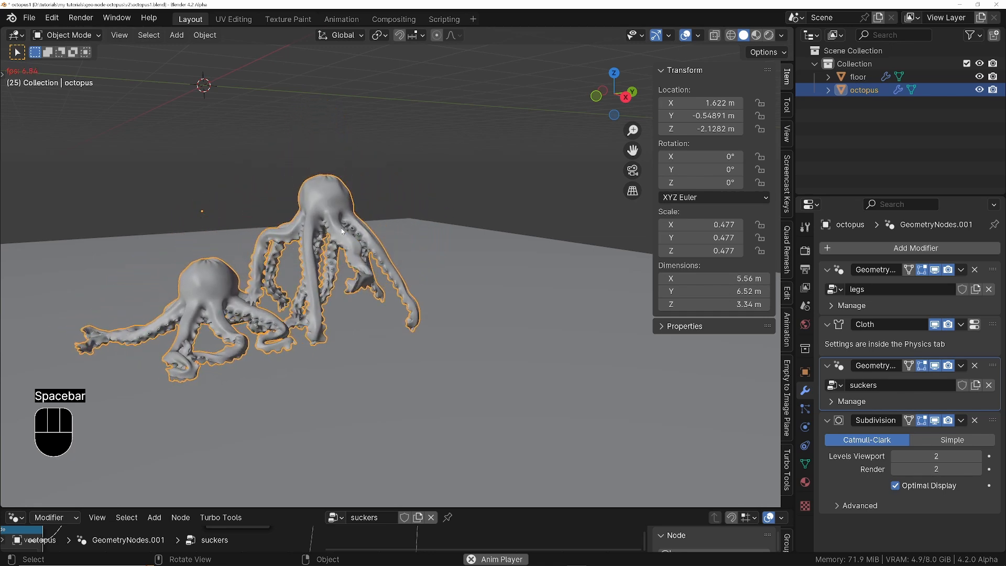
middle_drag(343, 229, 436, 97)
ctrl+middle_drag(348, 329, 346, 266)
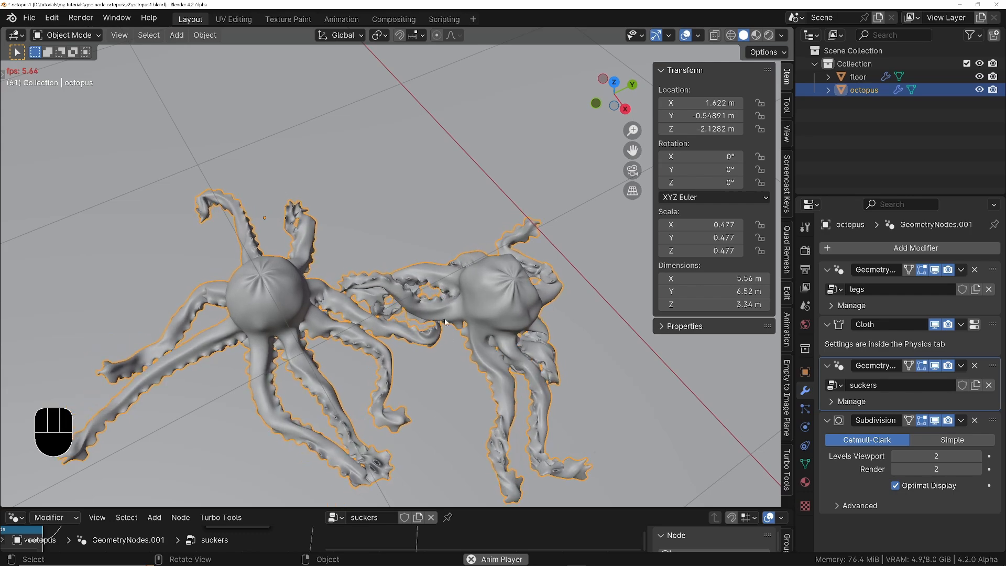
middle_drag(411, 353, 402, 318)
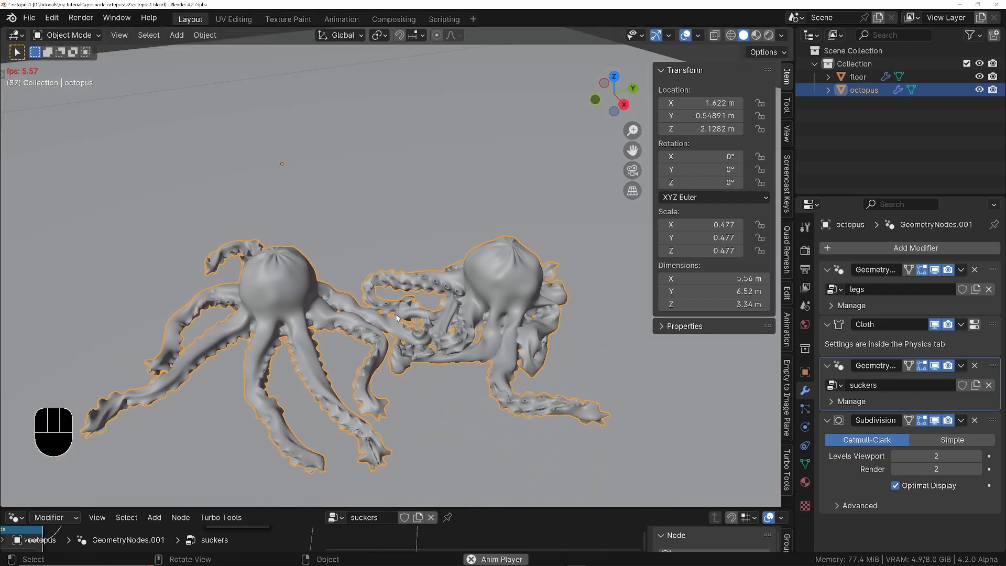
mouse_move(396, 318)
middle_down()
mouse_move(370, 302)
mouse_move(434, 332)
mouse_move(414, 315)
middle_up()
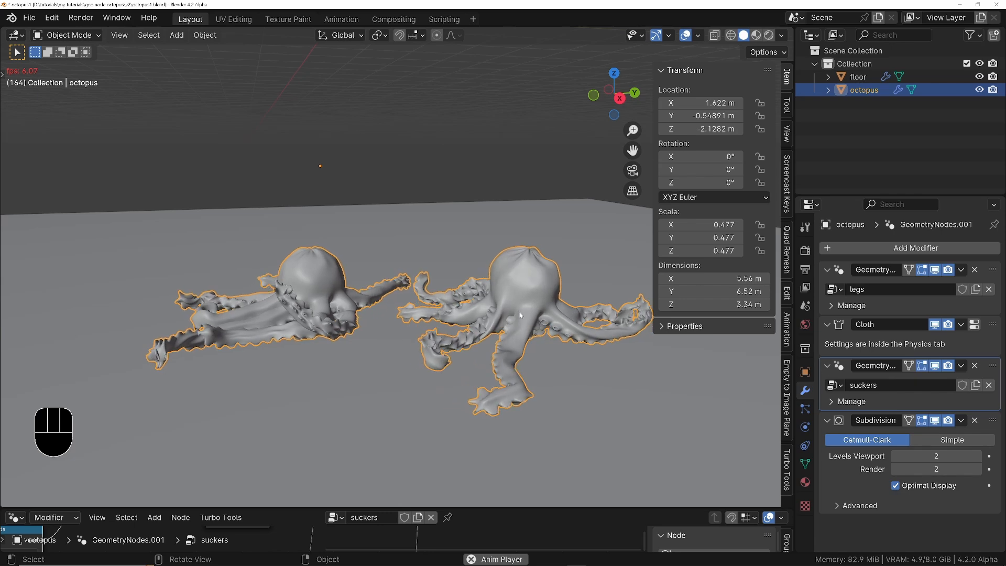
Step: Set the Self Collisions distance in the octopus's cloth physics settings to 0.001 m
click(805, 427)
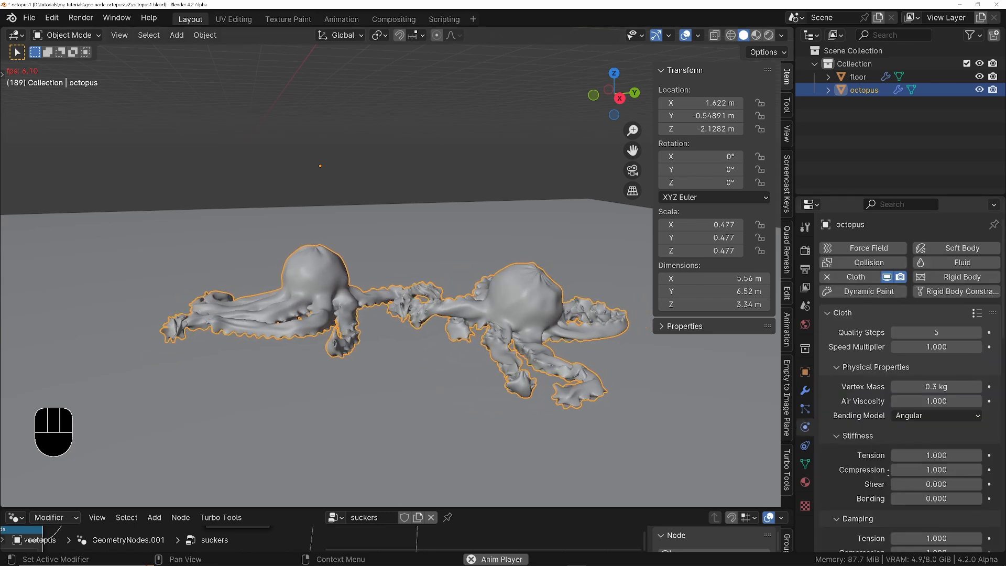
scroll(875, 216, down, 6)
scroll(875, 216, down, 8)
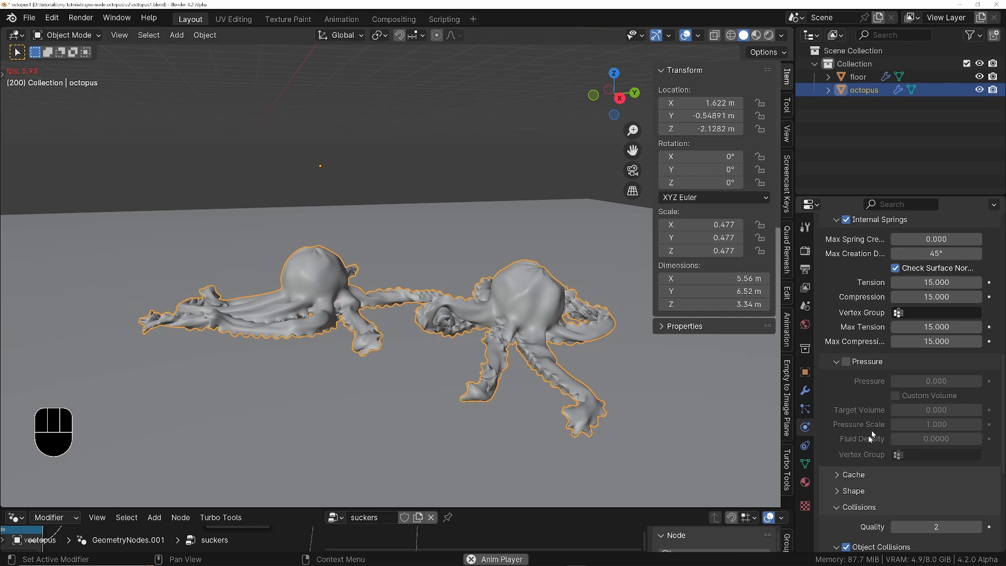
scroll(874, 356, down, 8)
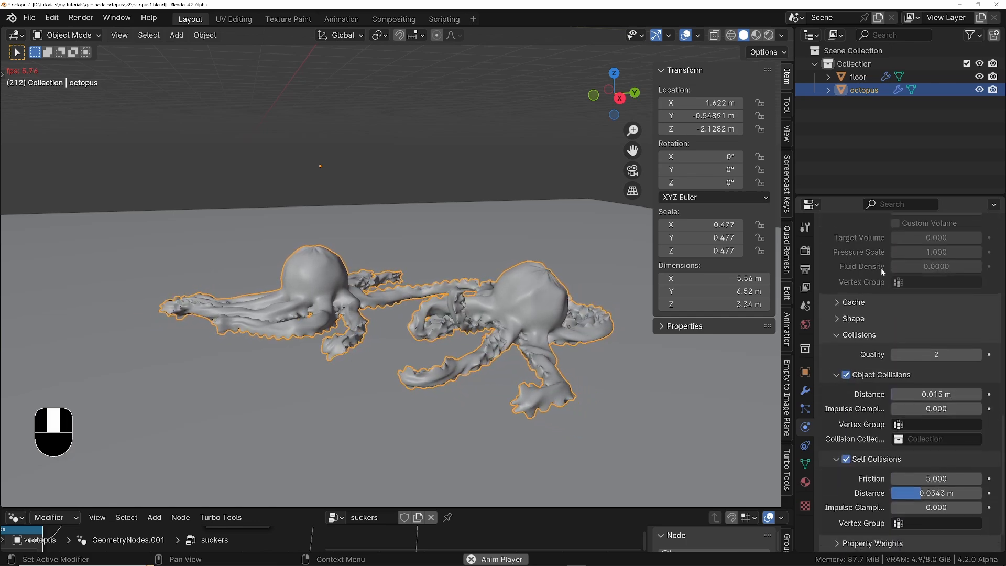
click(923, 495)
text(.001)
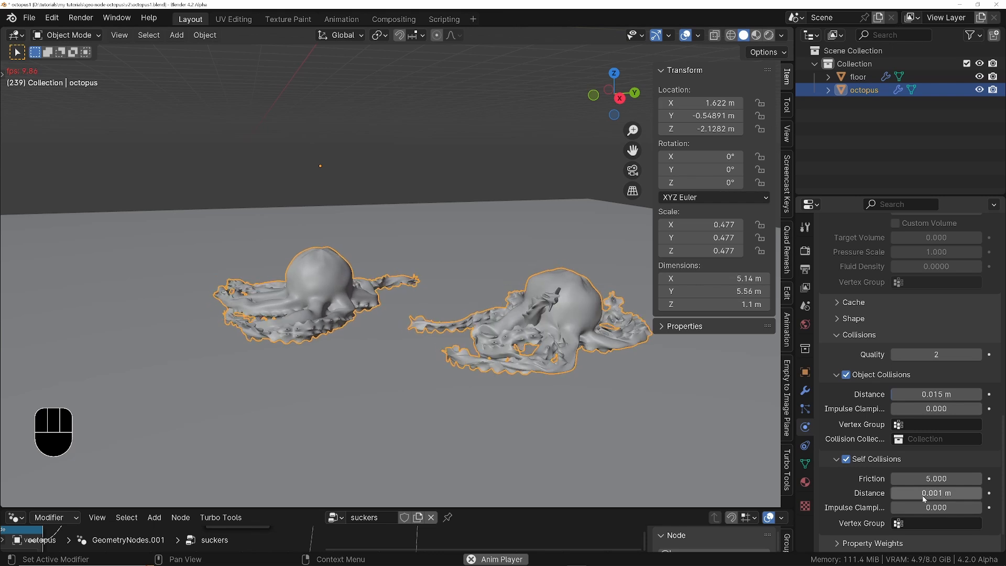
key(Return)
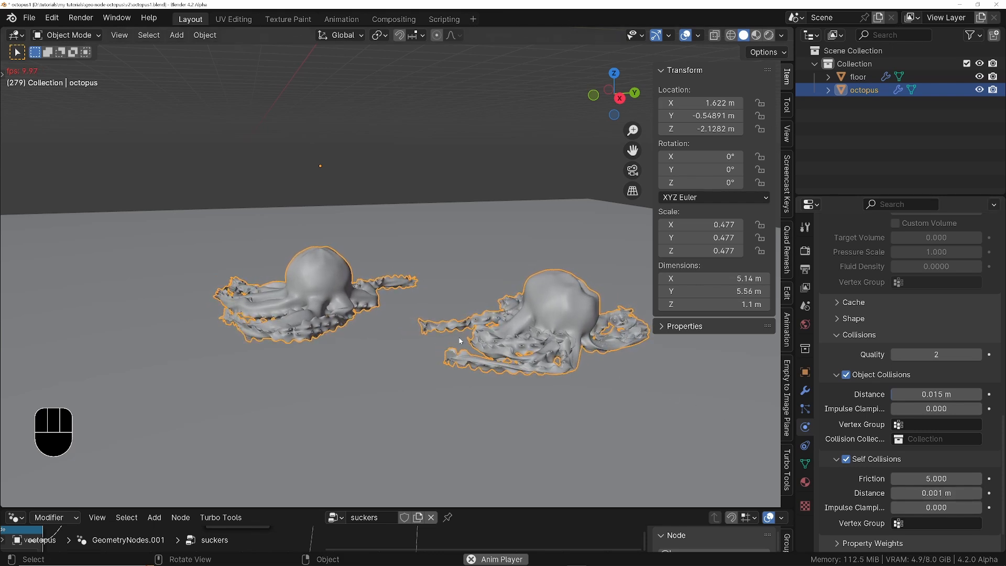
Step: Stop playback, undo the self-collision distance change and return to the first frame
key(space)
key(shift+Left)
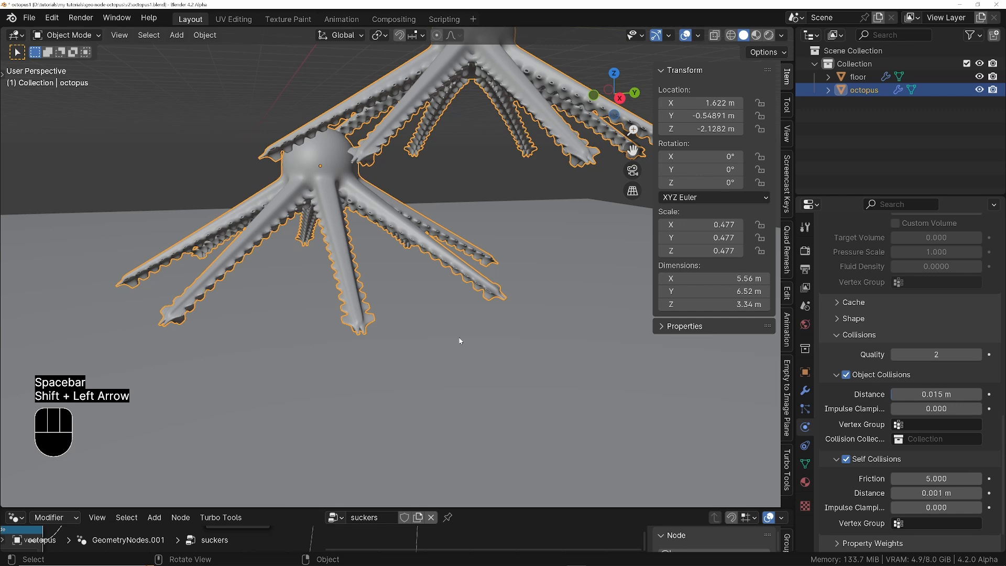
ctrl+middle_drag(459, 340, 457, 288)
key(ctrl+z)
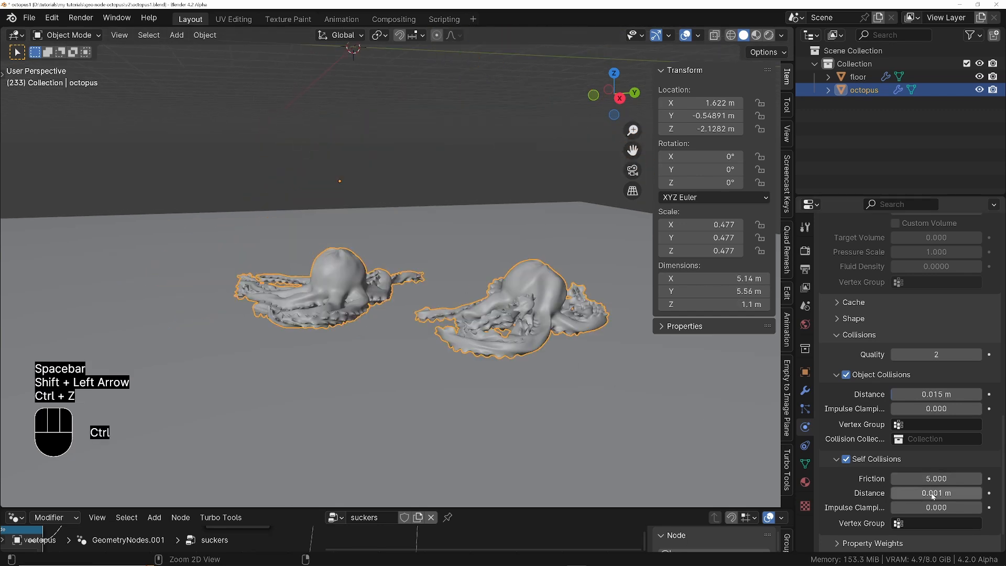
key(ctrl+z)
key(shift+Left)
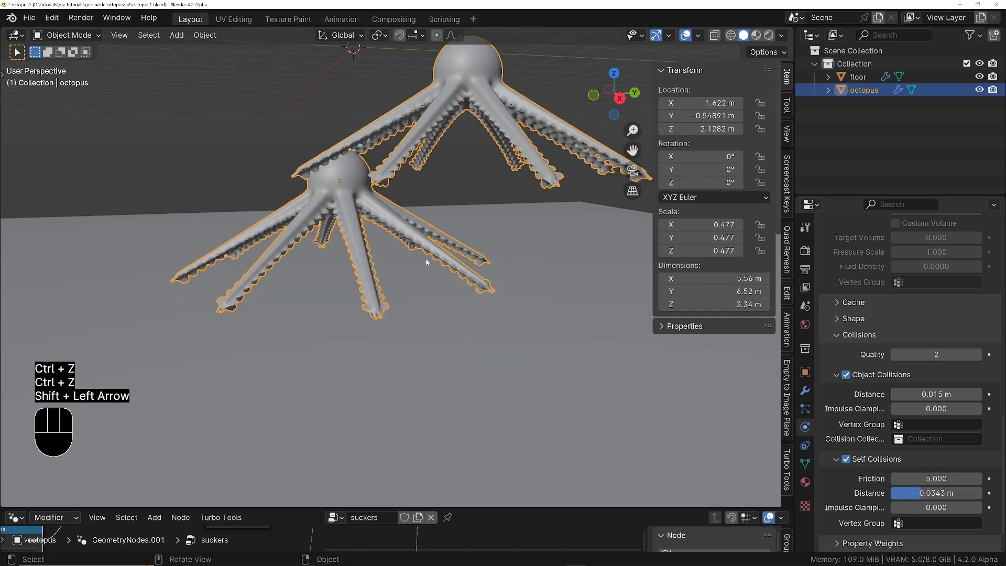
Step: In Edit Mode, delete the duplicated head's vertices from the octopus mesh and return to Object Mode
key(Tab)
click(491, 255)
shift+middle_drag(430, 170, 406, 268)
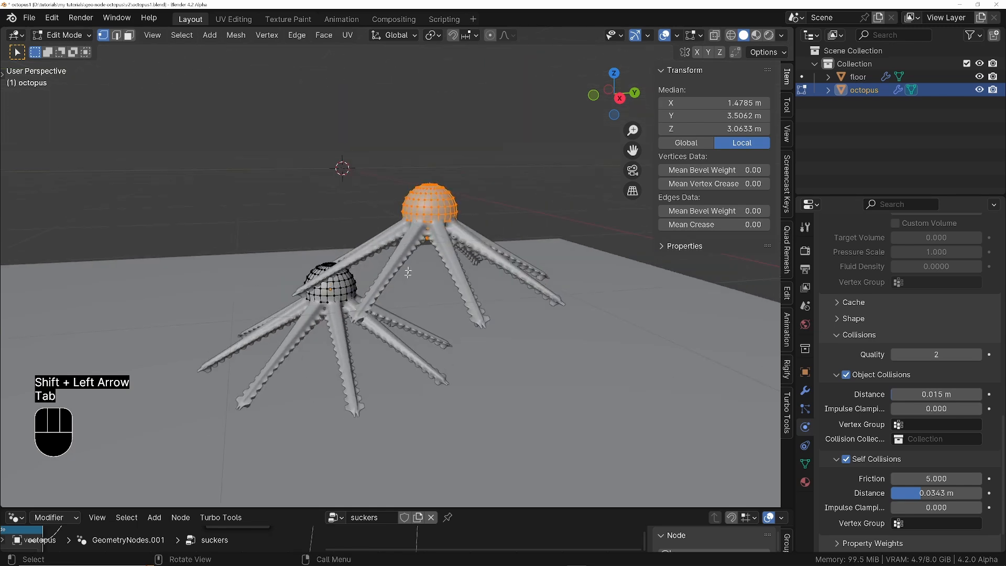
middle_drag(422, 213, 440, 224)
key(x)
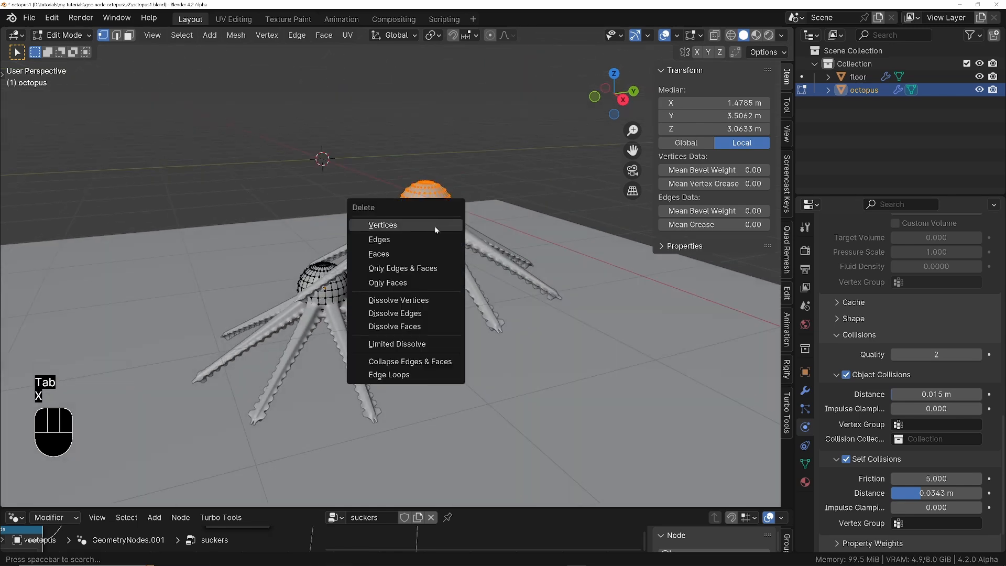
click(435, 225)
key(Tab)
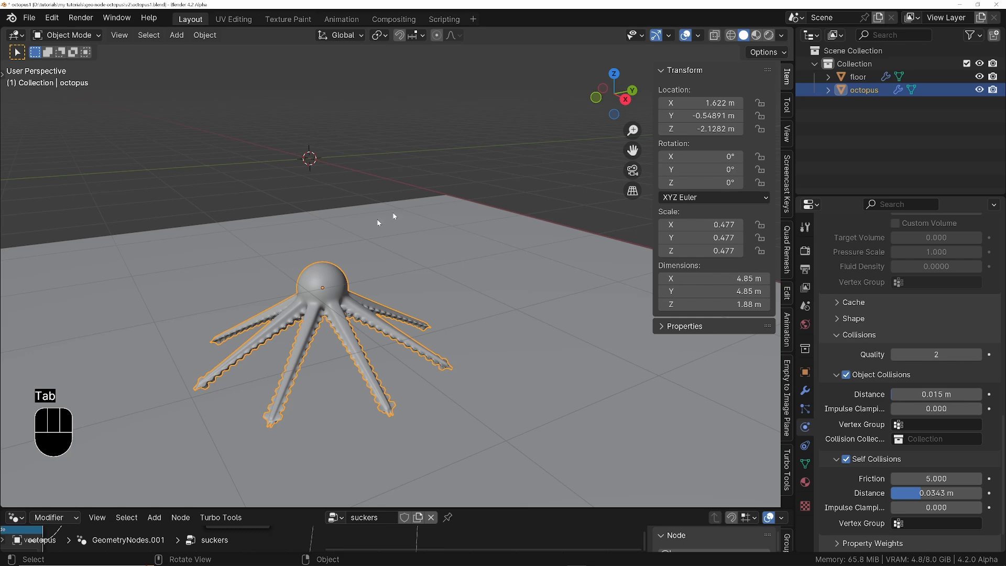
key(Tab)
Step: Duplicate the octopus as a separate object and place it about 2.2 m away, above and behind the original
key(shift)
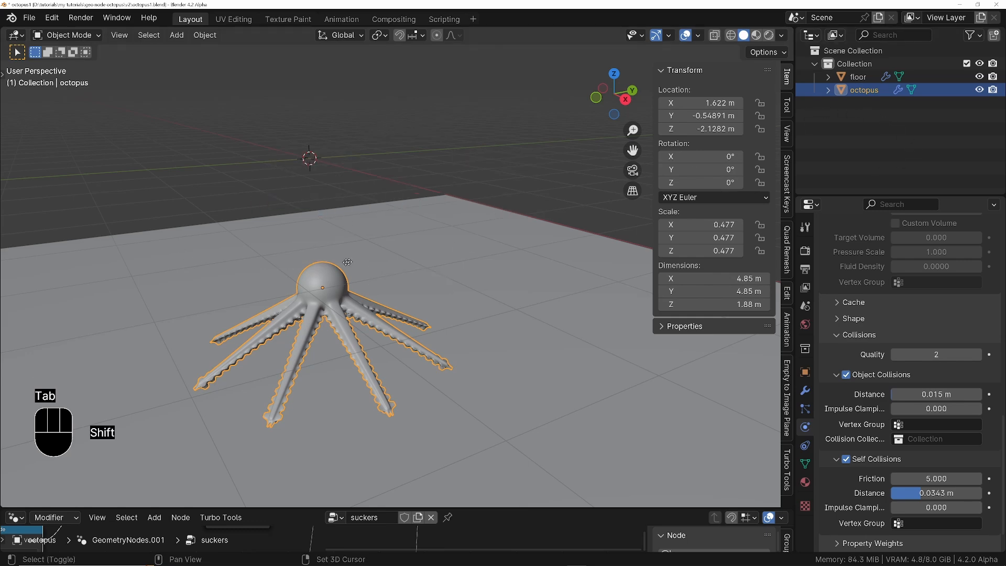
key(shift+d)
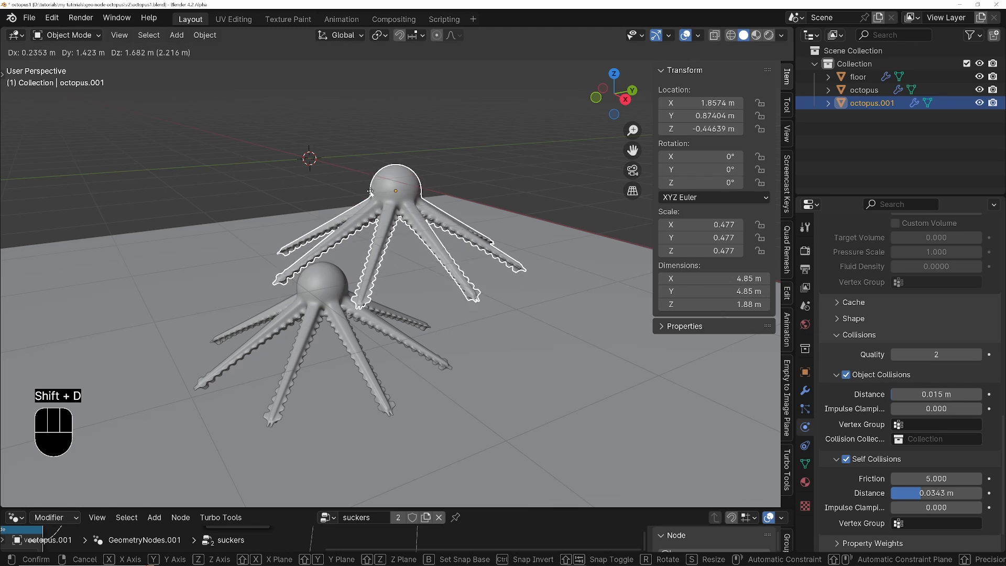
click(370, 192)
middle_drag(370, 294, 331, 307)
Step: Play the cloth simulation to check how the two separate octopus objects interact, then stop and return to the first frame
key(space)
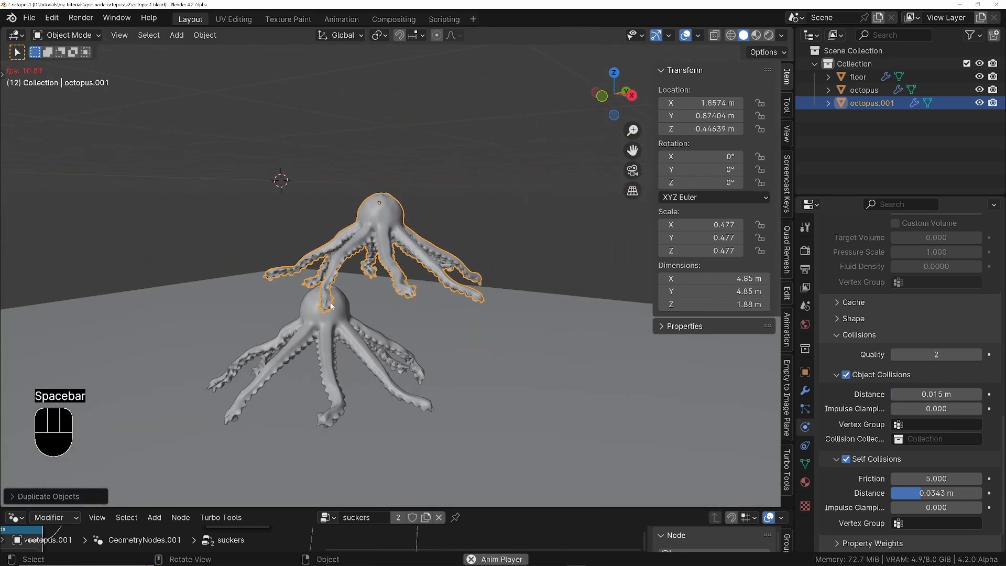
middle_drag(393, 390, 366, 403)
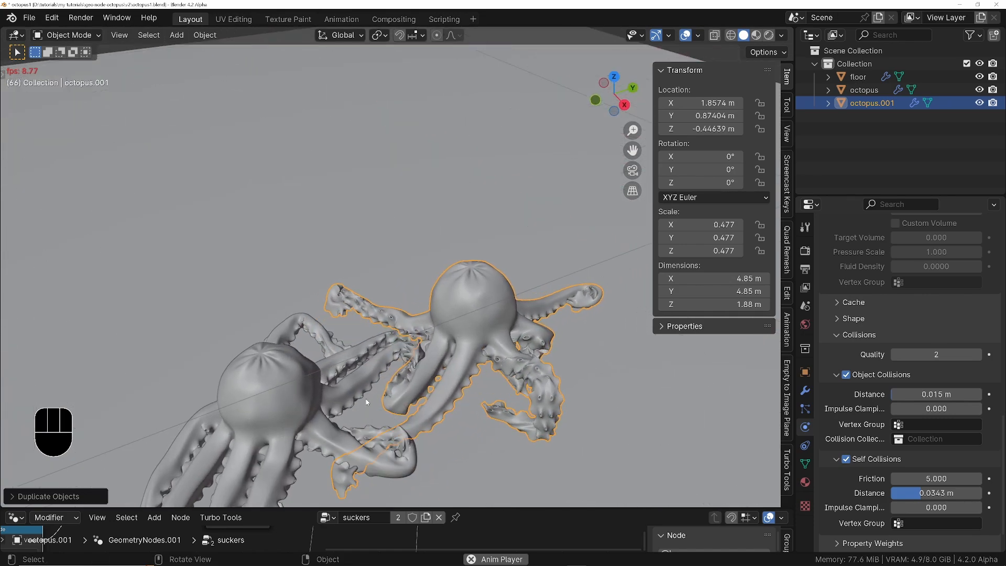
key(space)
key(shift+Left)
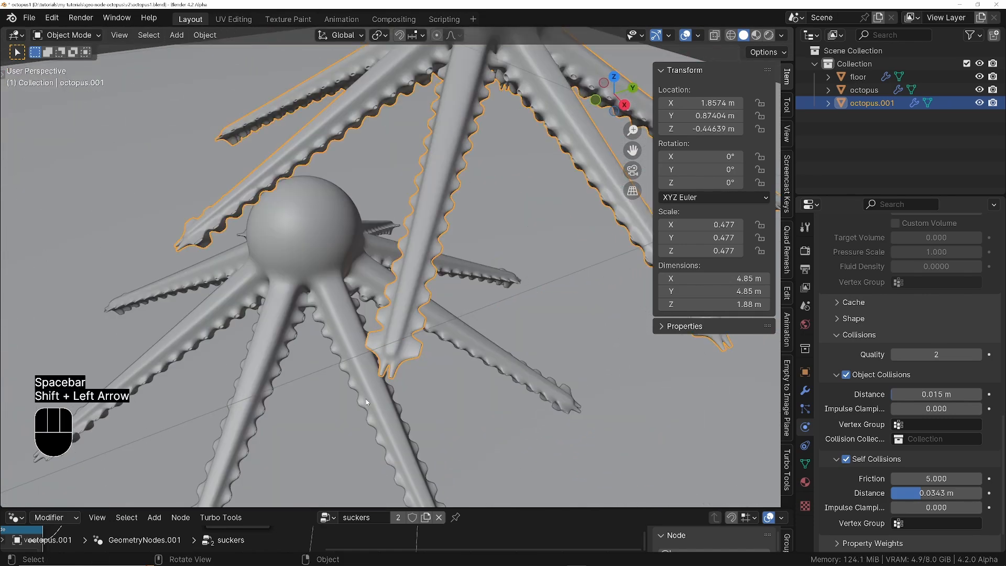
Step: Enable Collision physics on the duplicated upper octopus, collapsing its Cloth settings to reach the collision settings
ctrl+middle_drag(451, 242, 458, 302)
middle_drag(458, 301, 431, 311)
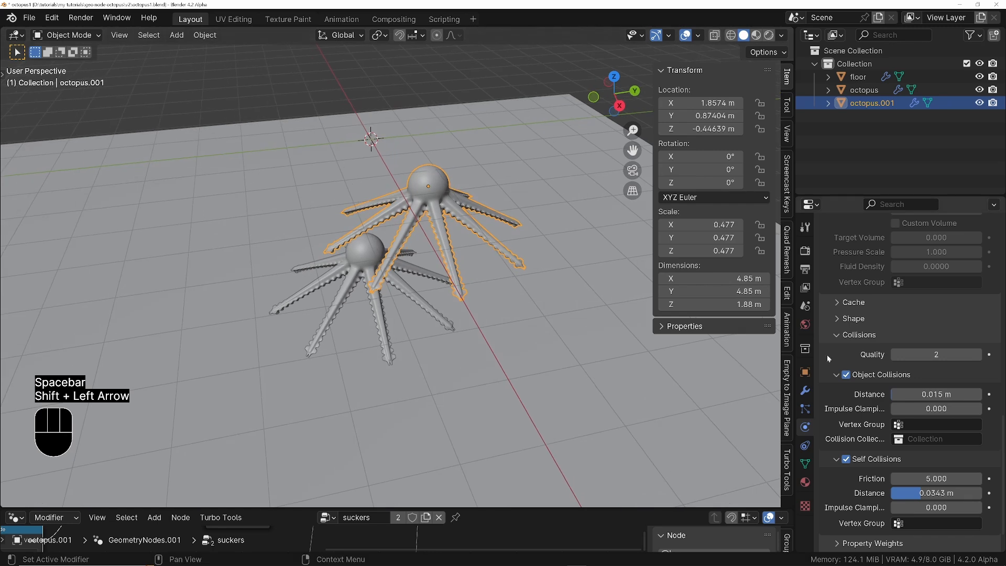
scroll(848, 279, up, 15)
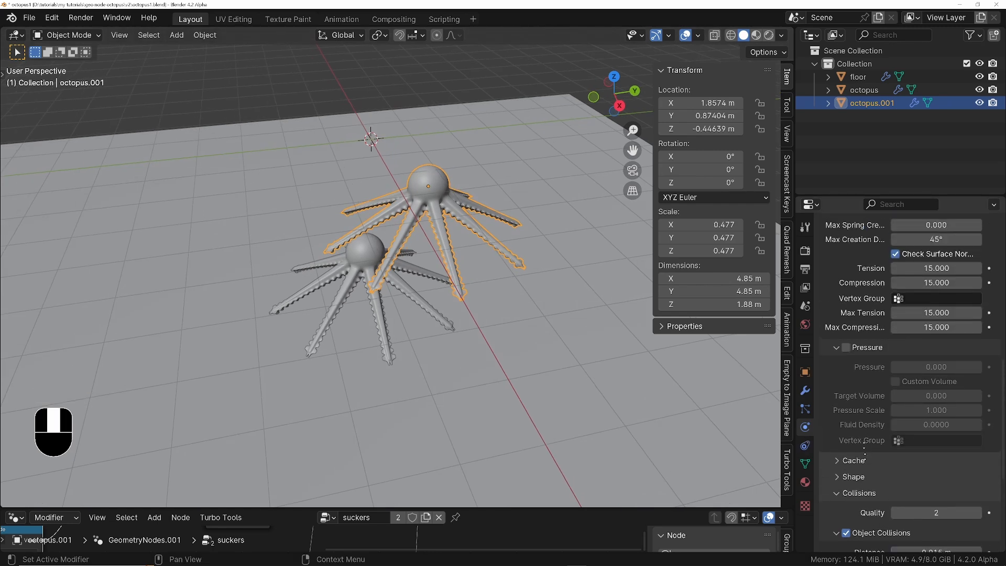
scroll(902, 293, up, 7)
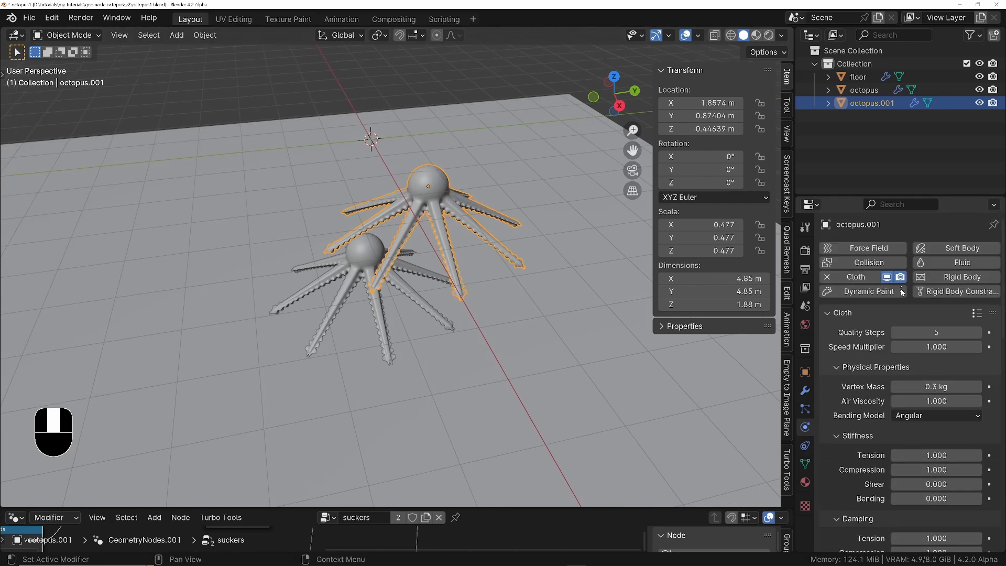
click(834, 313)
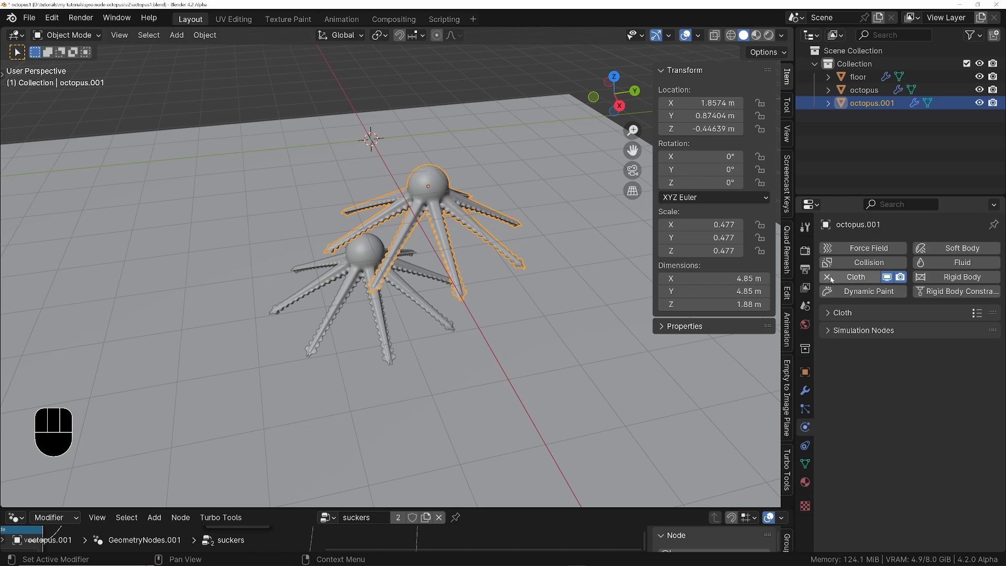
click(857, 263)
scroll(835, 408, down, 3)
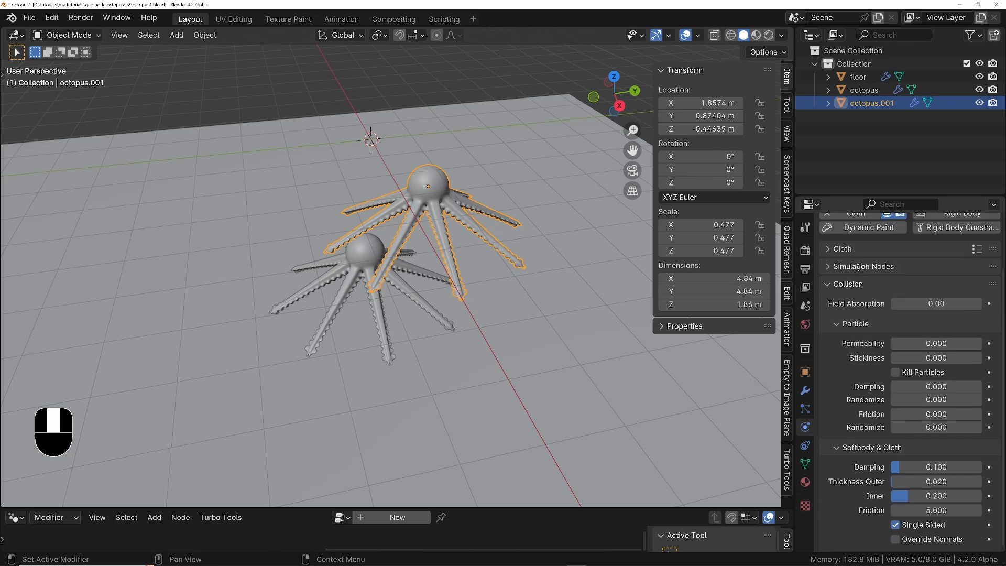
Step: Move the upper octopus's Collision modifier directly below Cloth, ahead of the suckers geometry nodes and Subdivision
click(805, 391)
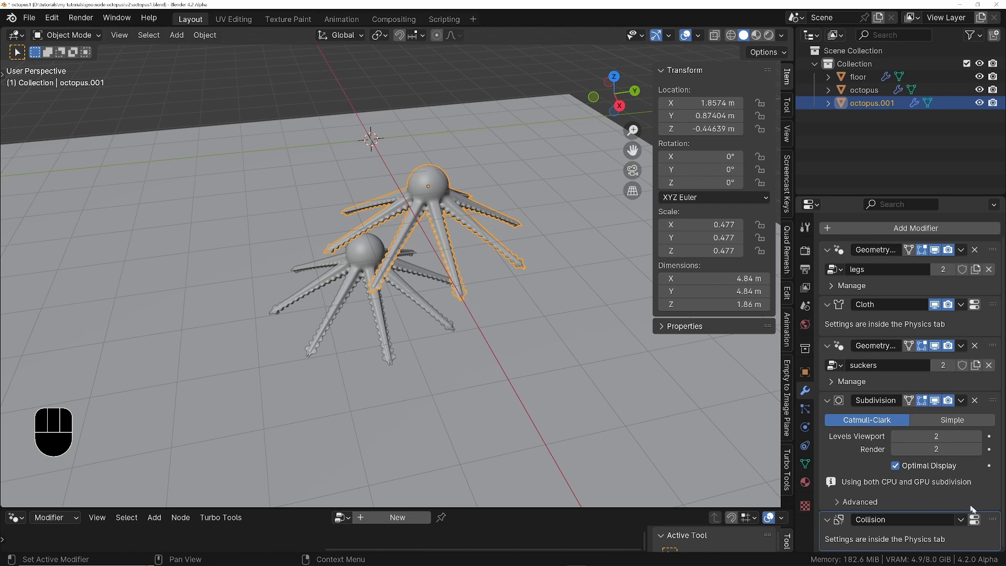
drag(992, 519, 995, 362)
scroll(914, 309, up, 1)
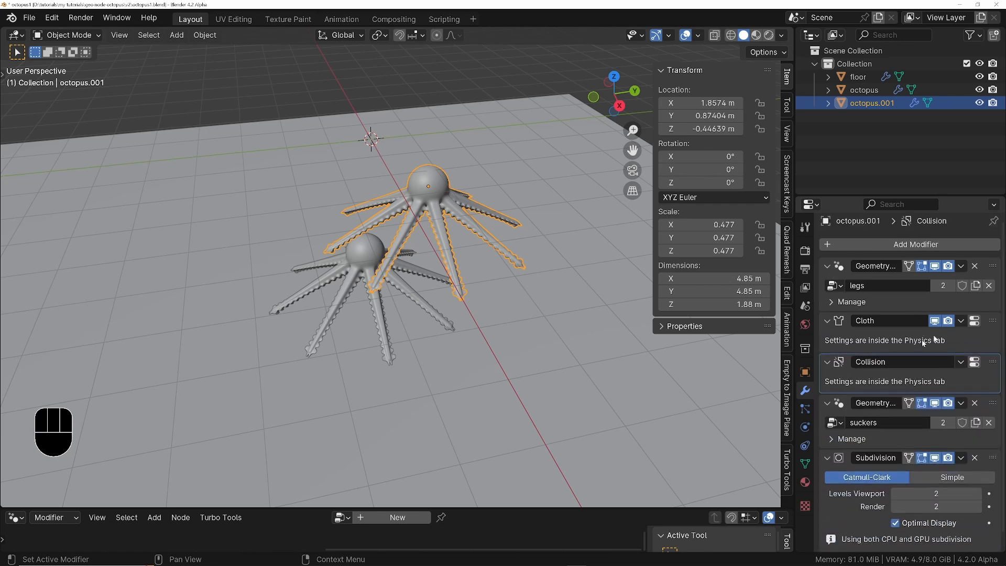
scroll(860, 305, down, 1)
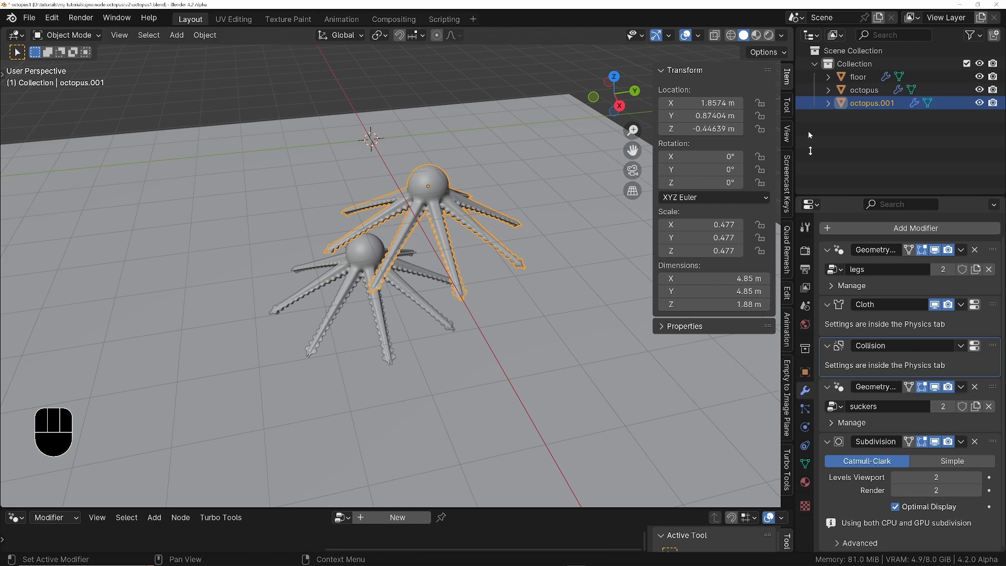
Step: Enable Collision physics on the original octopus and move its Collision modifier directly below the Cloth modifier
click(866, 91)
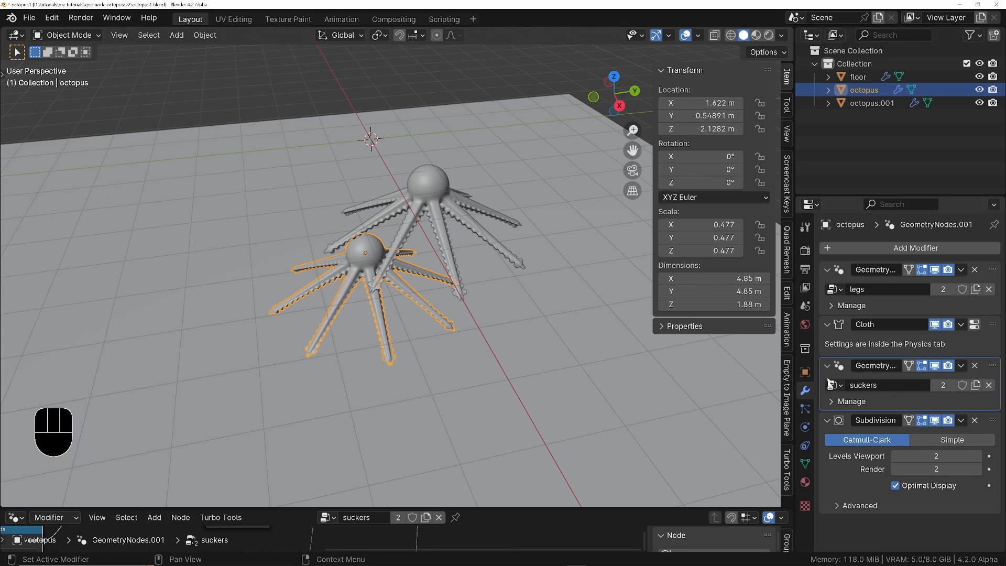
click(804, 429)
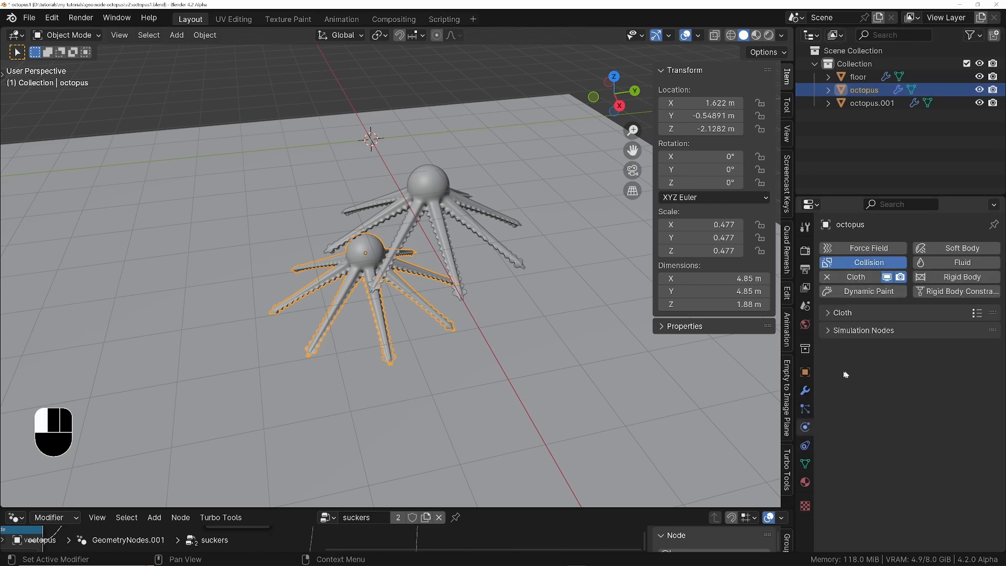
click(804, 390)
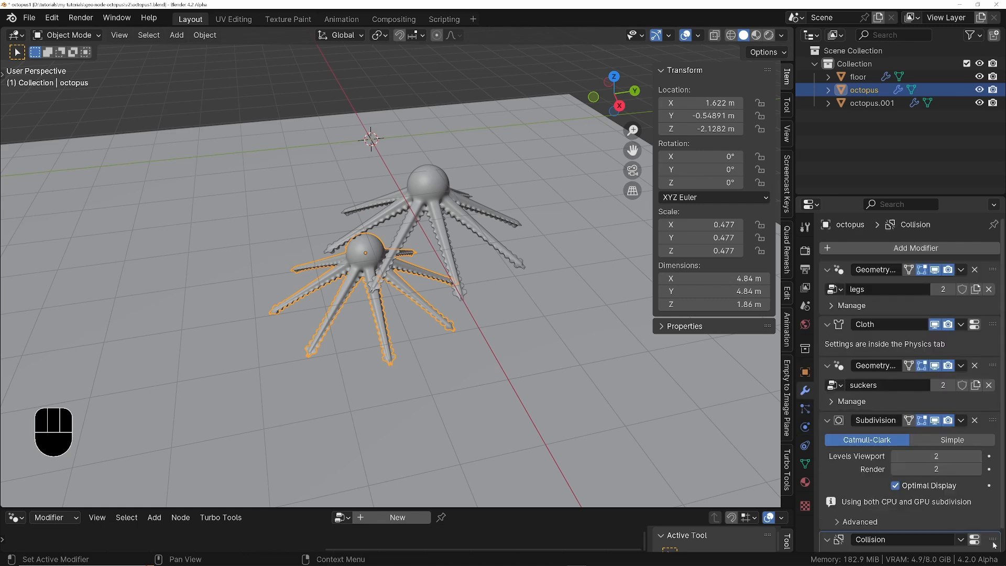
drag(976, 541, 976, 358)
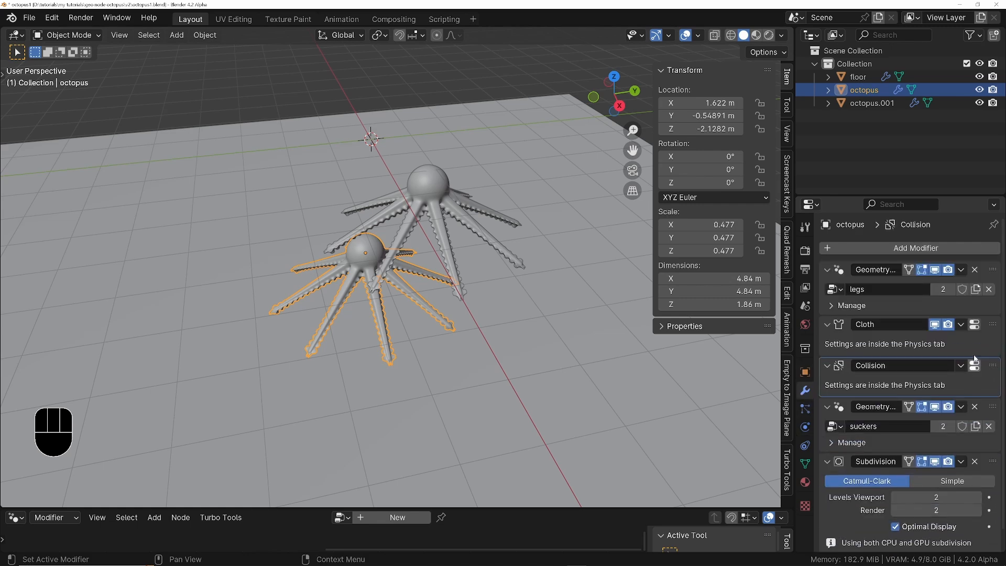
Step: Play the cloth simulation from the first frame with overlays hidden, examine how the two octopuses collide, then stop and return to the first frame
key(shift+Left)
key(space)
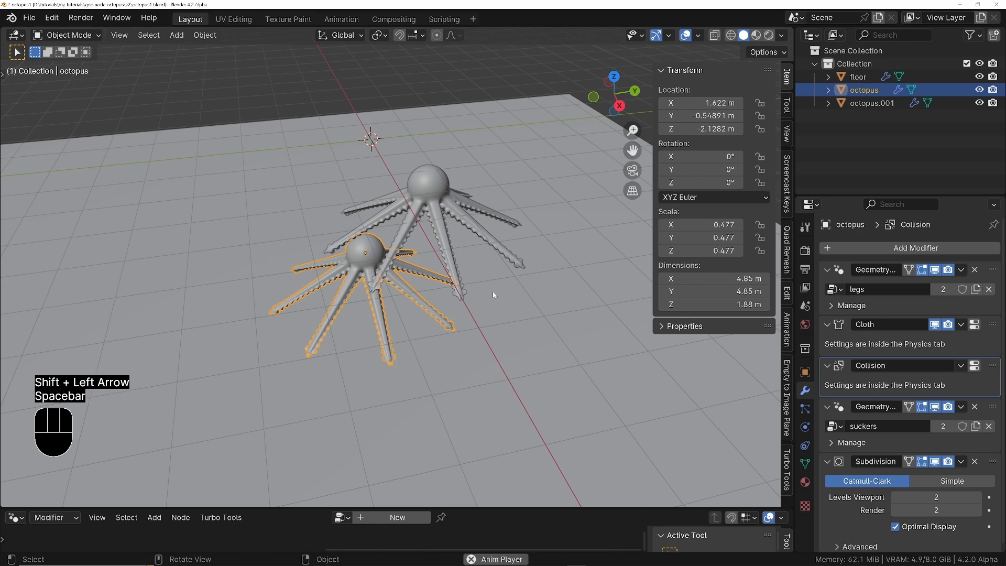
middle_drag(389, 266, 379, 250)
ctrl+middle_drag(380, 250, 381, 213)
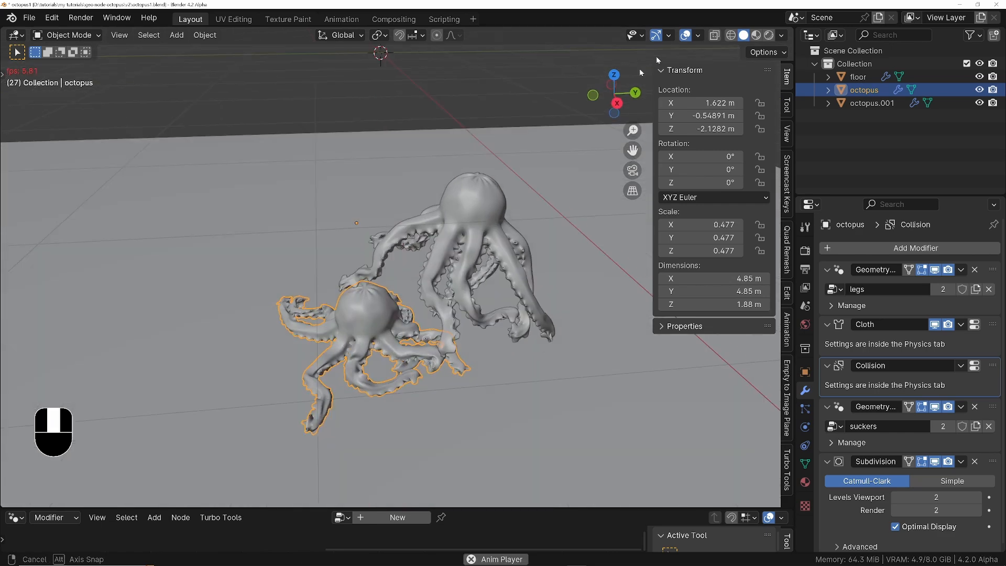
click(685, 36)
middle_drag(475, 228, 464, 275)
scroll(468, 280, up, 2)
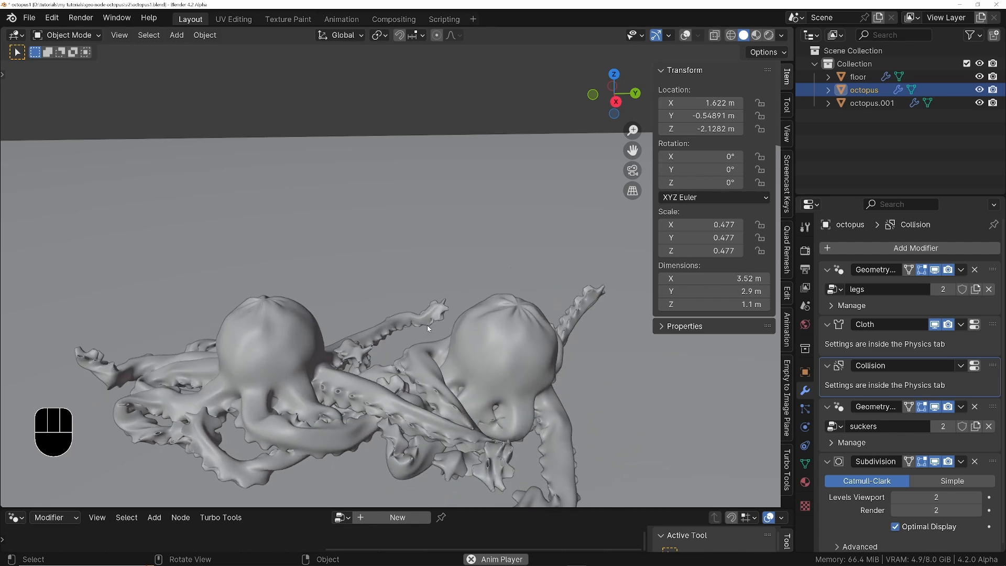
key(space)
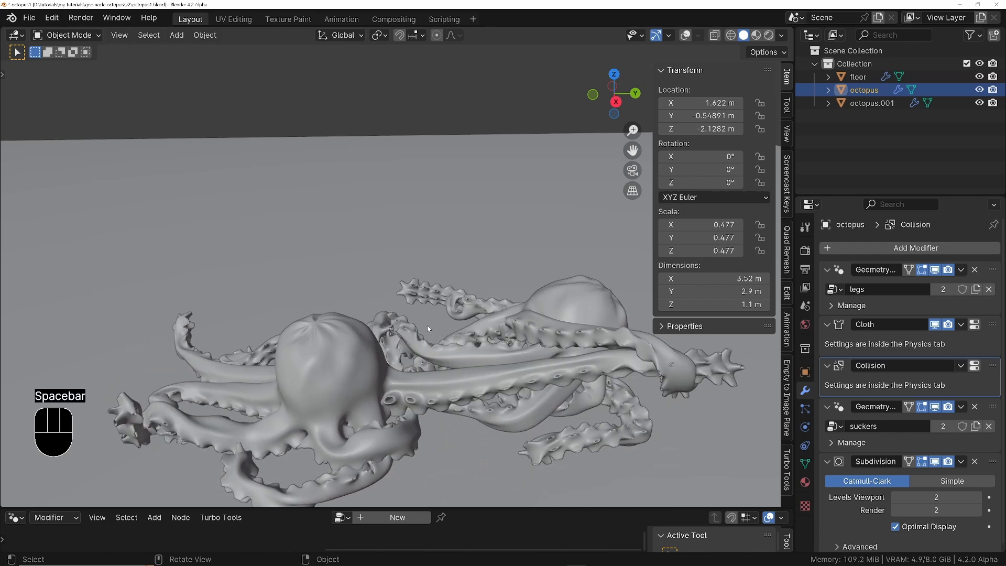
key(shift+Left)
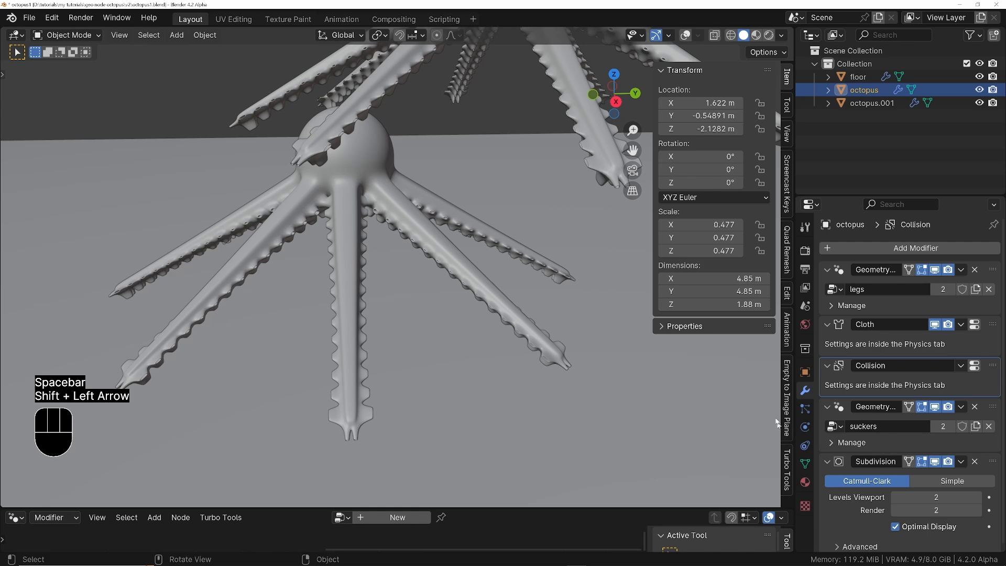
Step: Show the viewport overlays again and set the upper octopus's cloth self-collision distance to 0.00323 m
click(806, 427)
shift+middle_drag(435, 142, 395, 280)
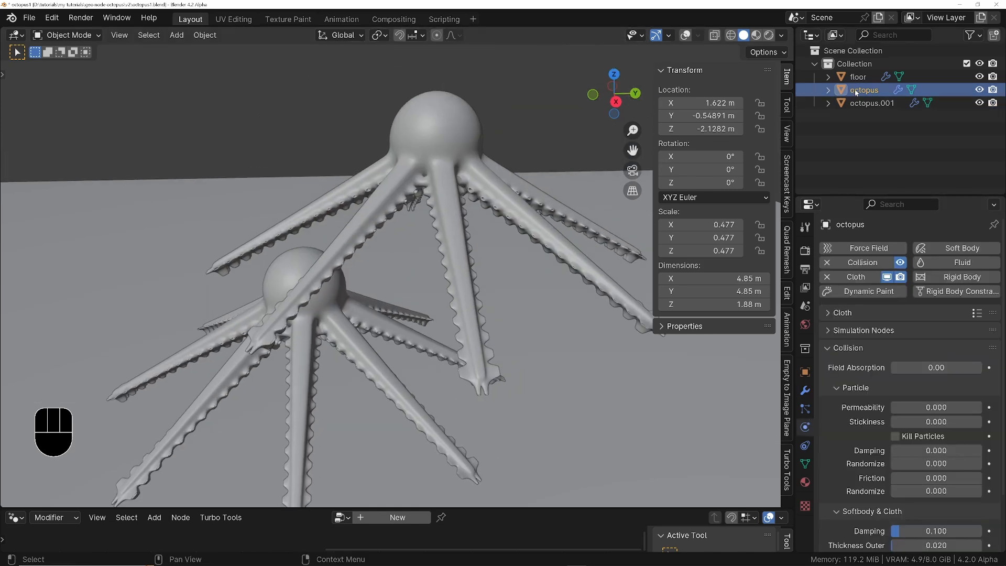
click(685, 35)
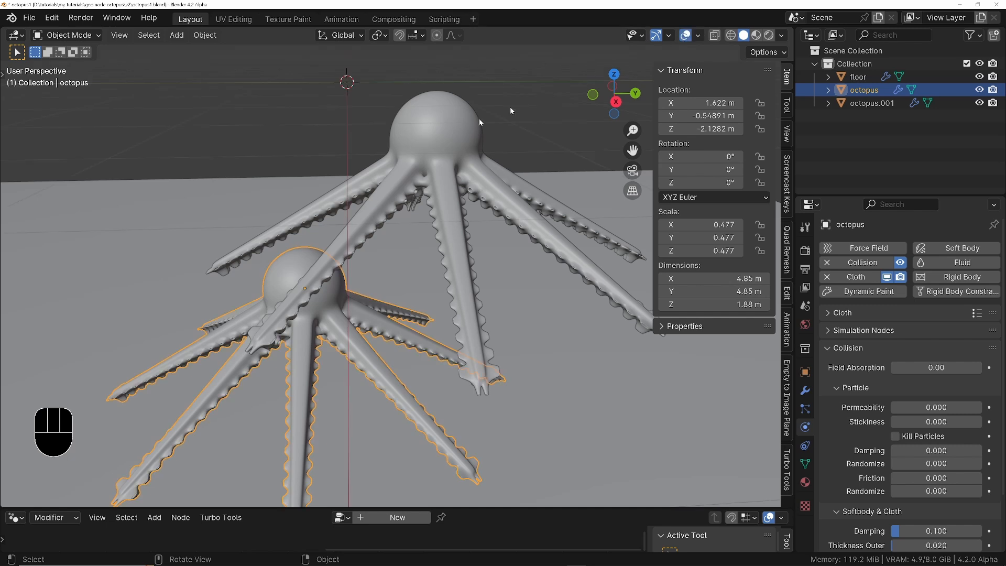
click(418, 143)
scroll(854, 502, down, 3)
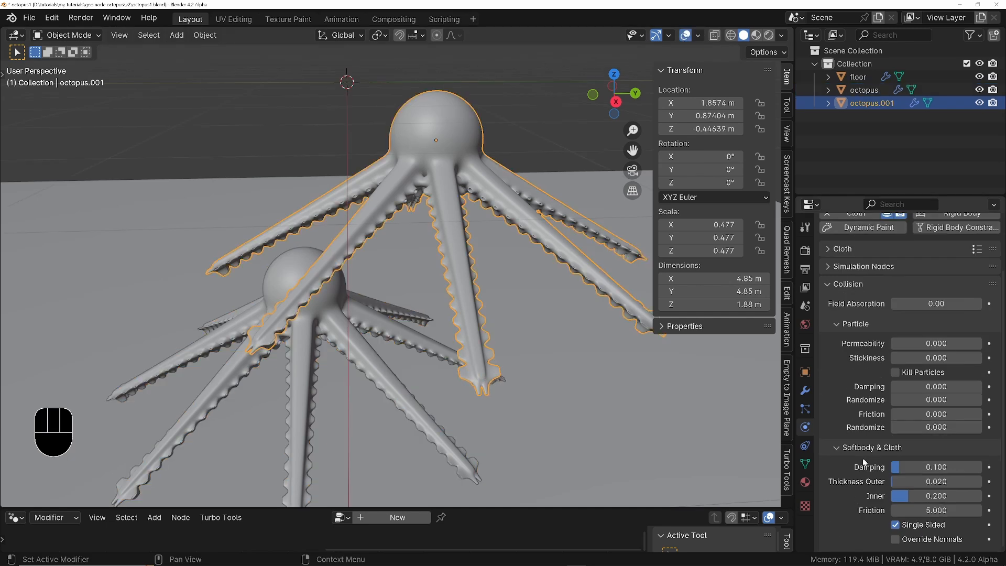
scroll(857, 366, up, 2)
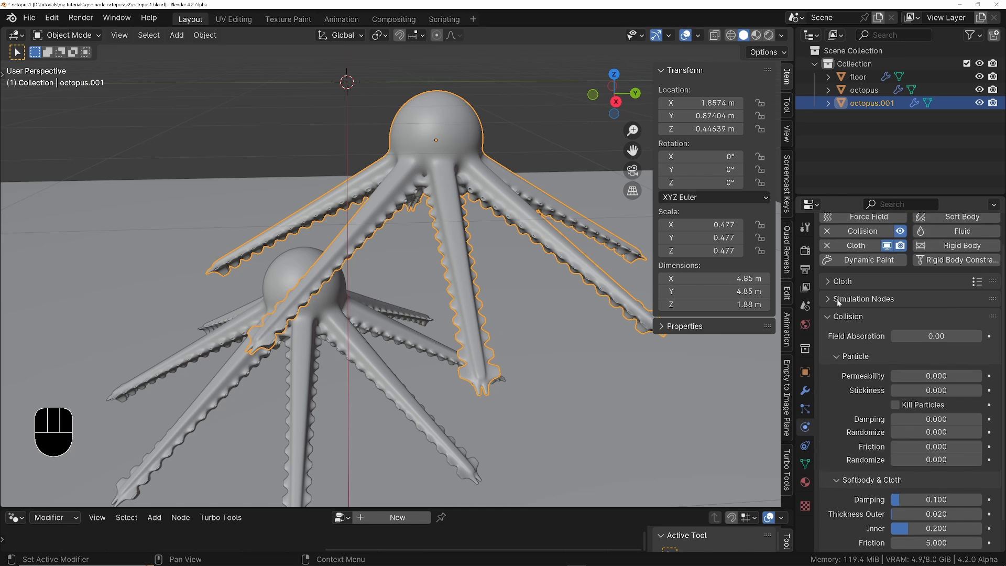
click(830, 281)
middle_drag(860, 476, 860, 226)
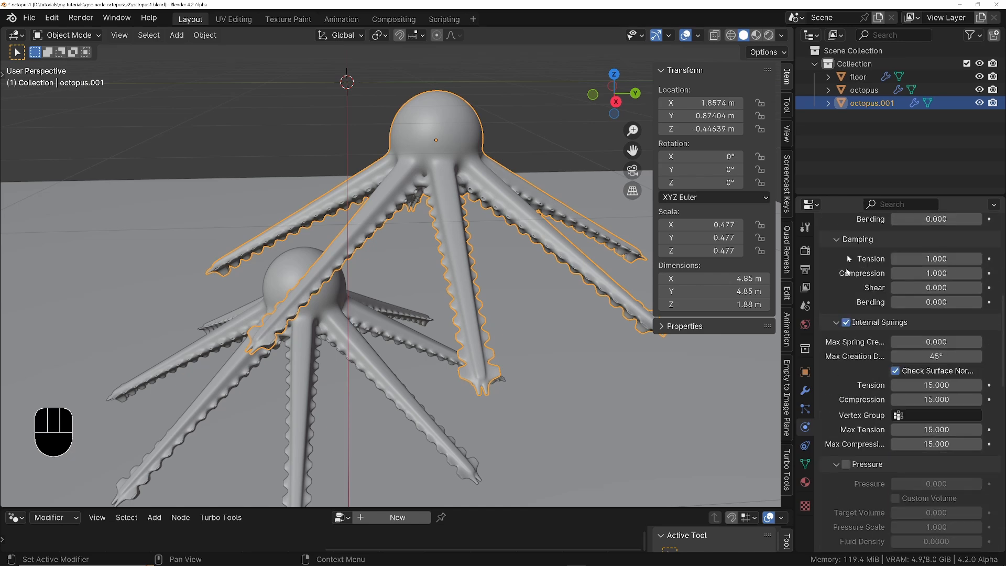
middle_drag(859, 483, 857, 168)
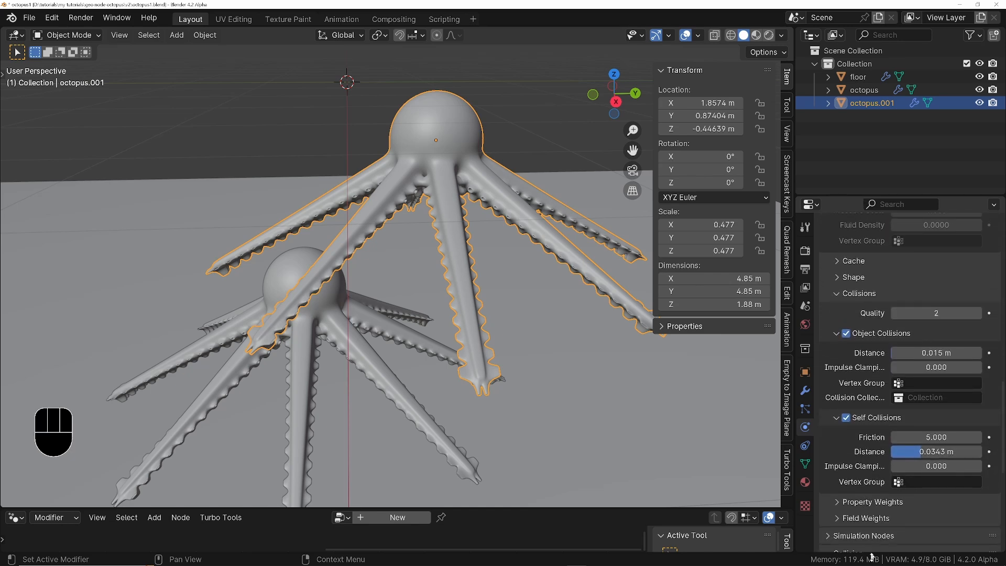
click(918, 454)
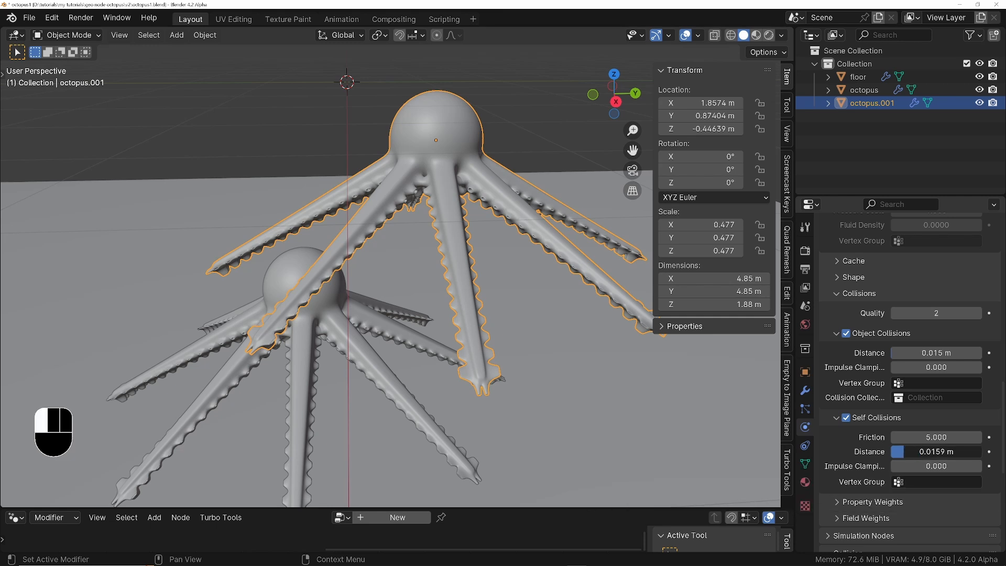
drag(917, 454, 913, 454)
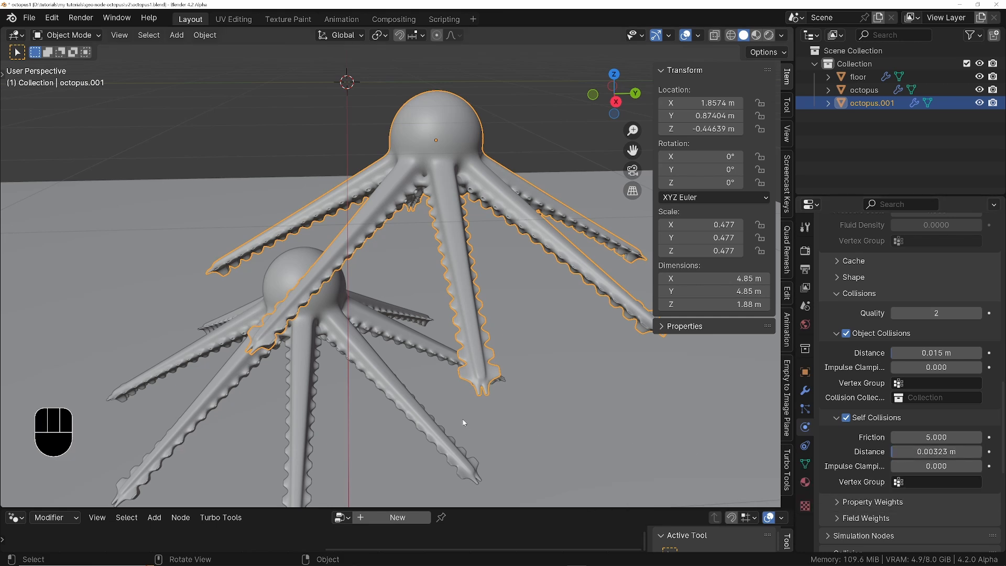
Step: Play the simulation with the reduced self-collision distance, hide the overlays to inspect the octopuses' contact, then stop and return to the first frame
key(space)
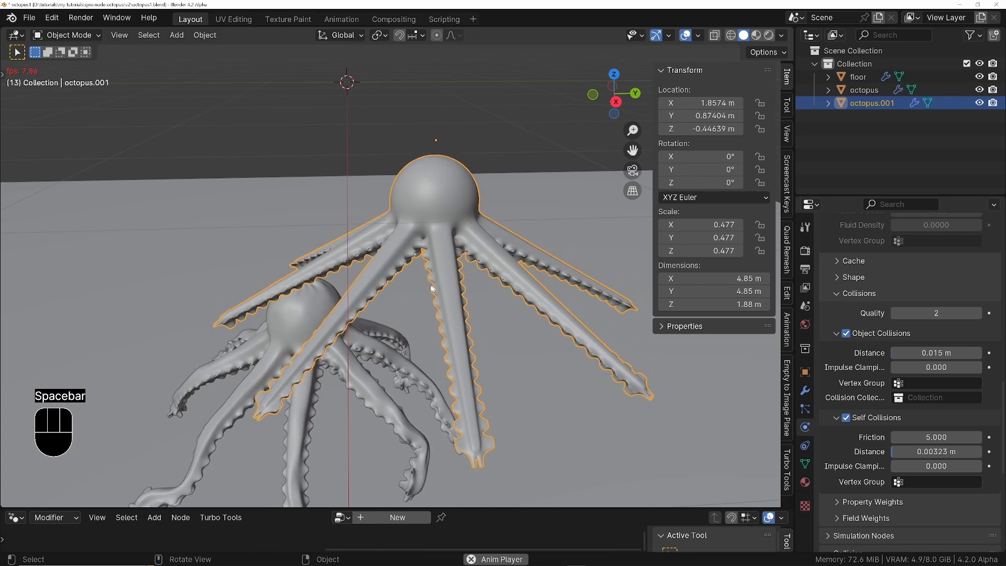
middle_drag(387, 373, 406, 382)
shift+middle_drag(407, 382, 408, 317)
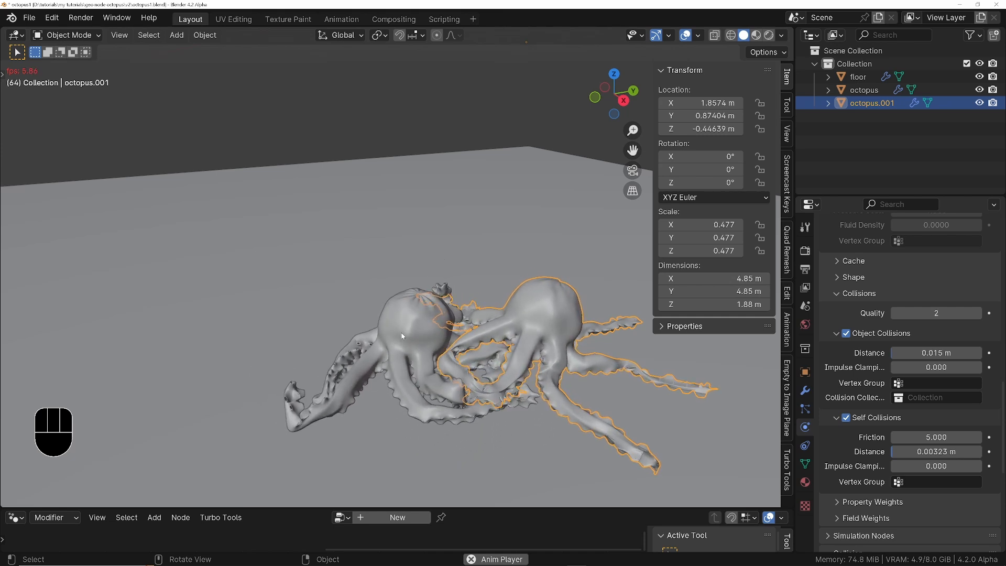
click(685, 37)
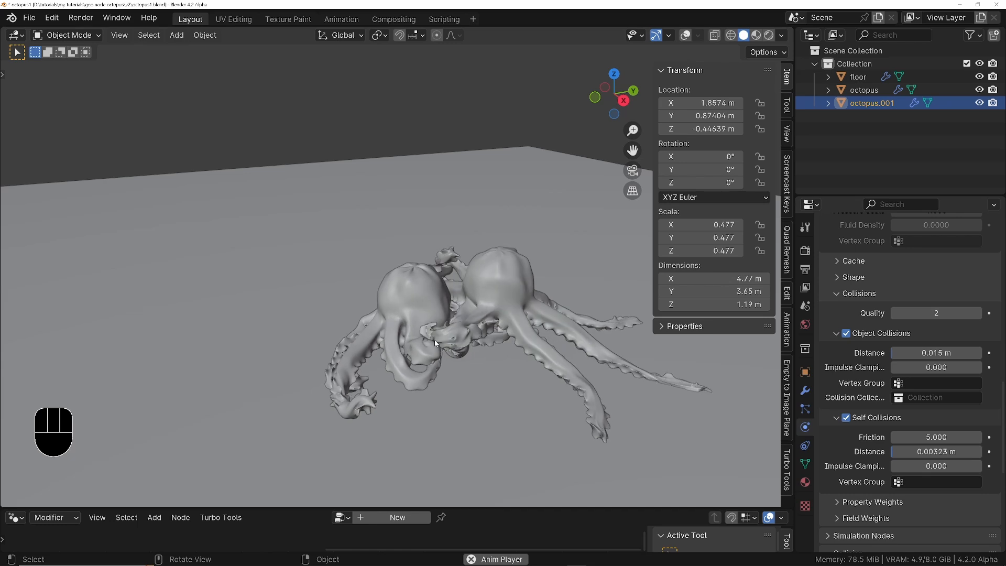
middle_drag(435, 344, 427, 283)
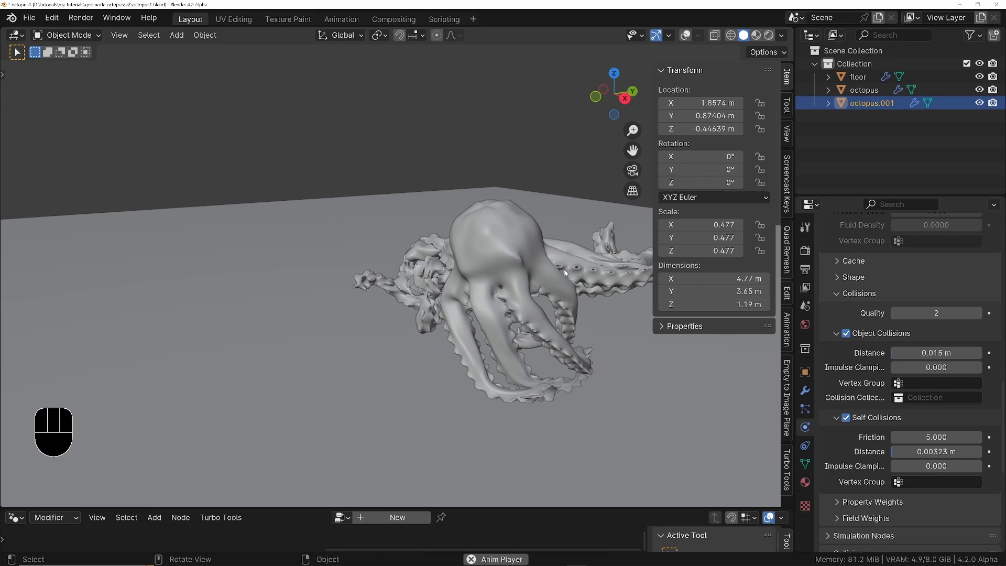
shift+middle_drag(565, 272, 461, 278)
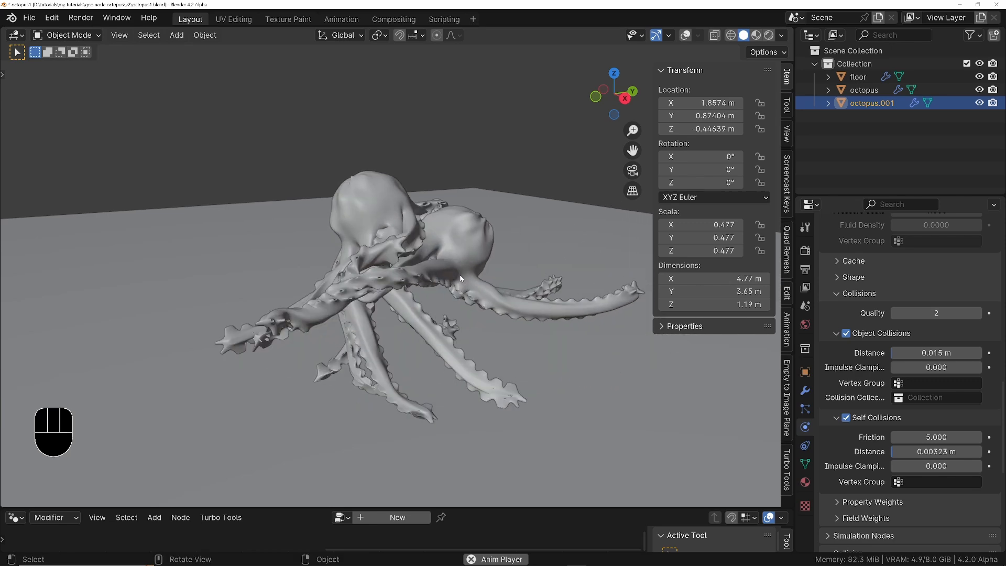
key(space)
key(shift+Left)
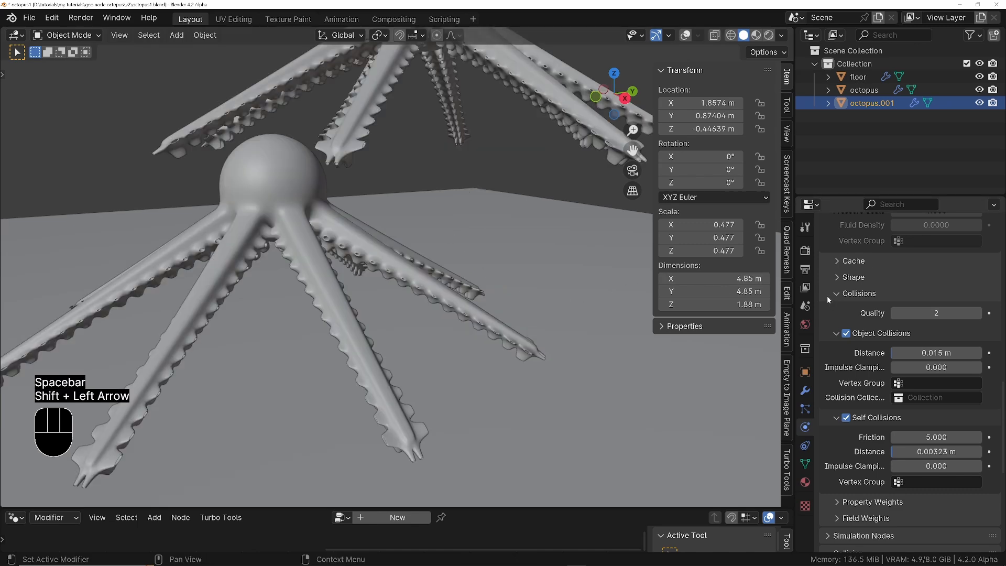
Step: Collapse the upper octopus's Cloth settings and set its Softbody & Cloth outer collision thickness to 0.001
scroll(827, 304, up, 15)
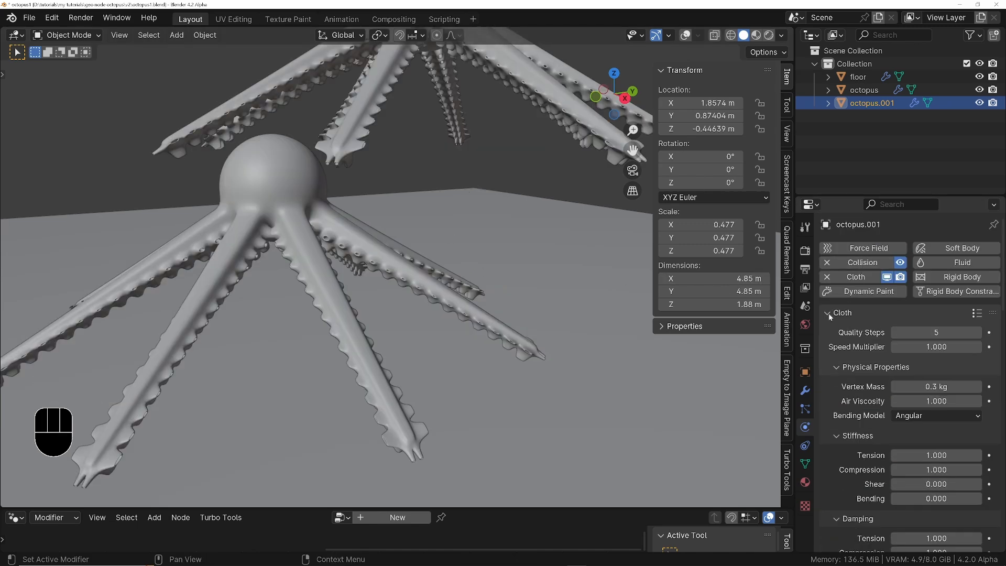
click(828, 312)
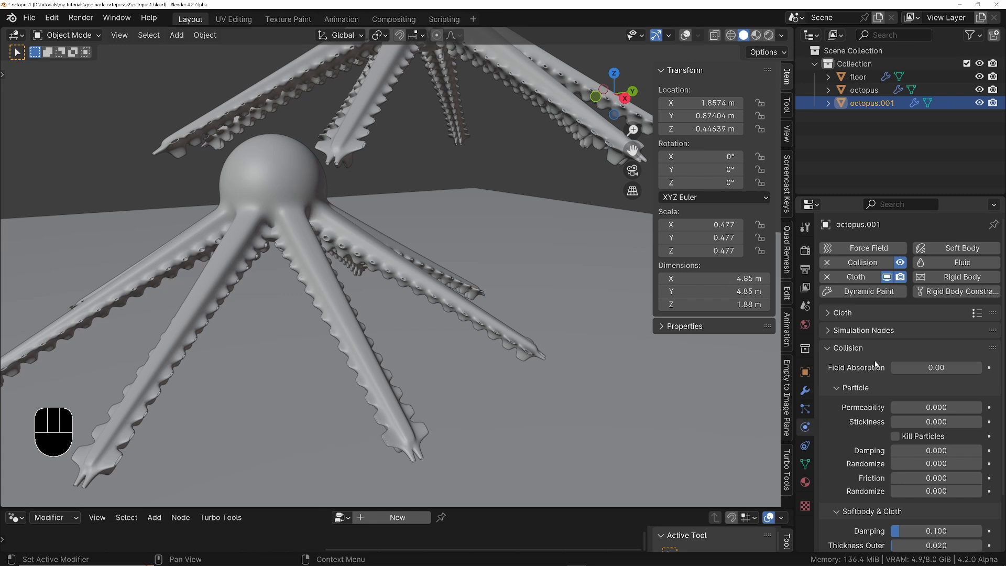
scroll(849, 463, down, 3)
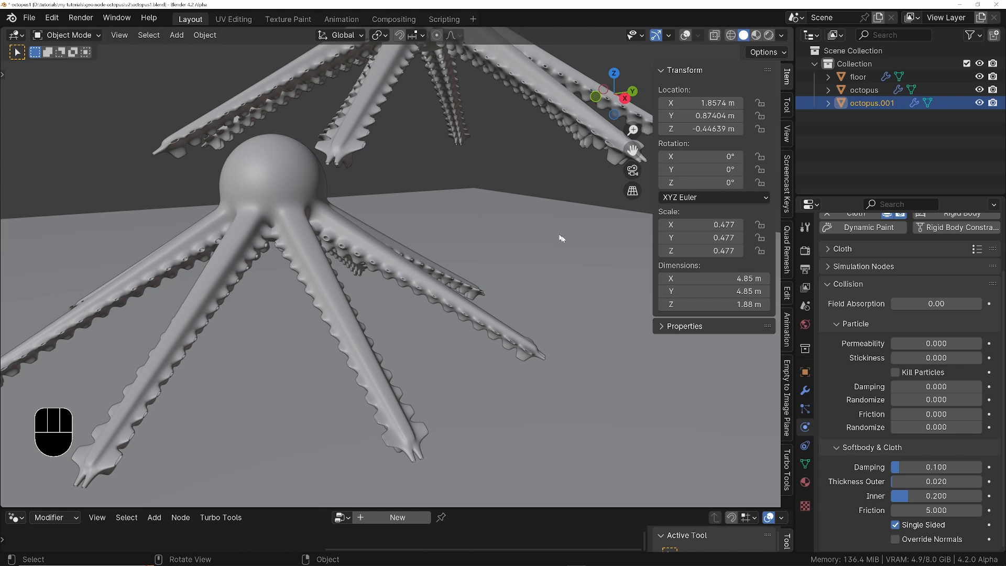
drag(926, 482, 878, 481)
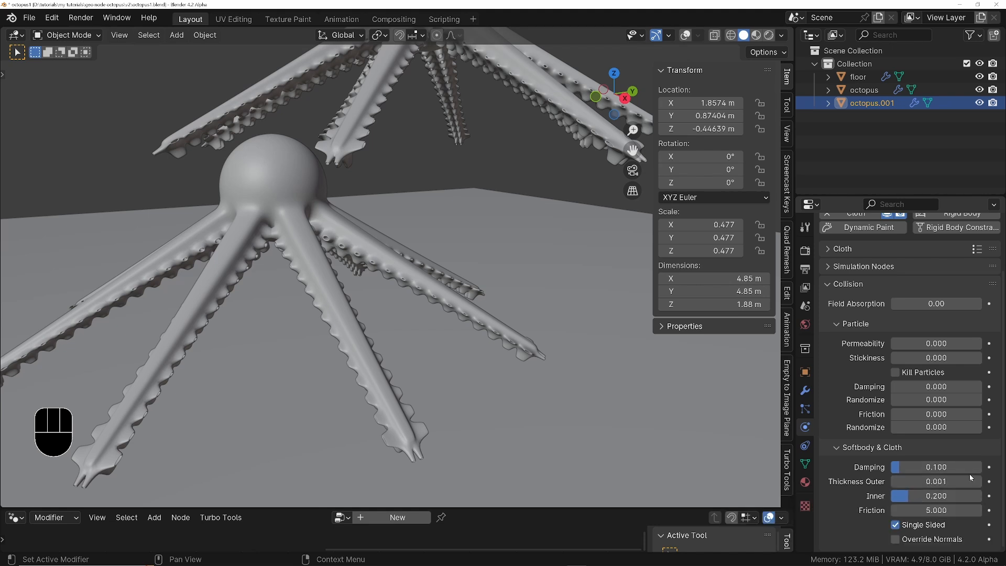
Step: Set the lower octopus's outer collision thickness to 0.001 and play the simulation from the first frame to inspect how the octopuses collide
click(860, 88)
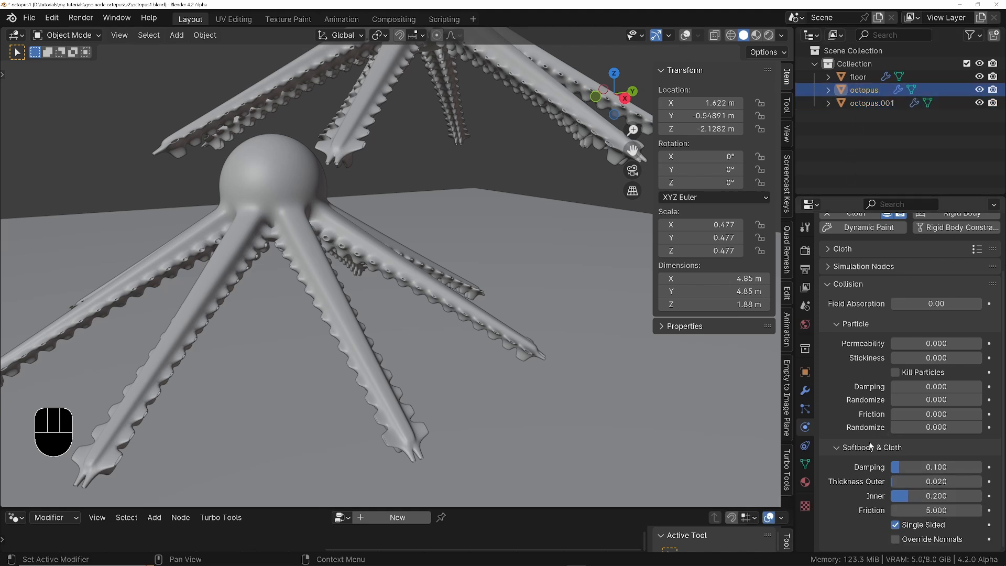
drag(951, 479, 894, 481)
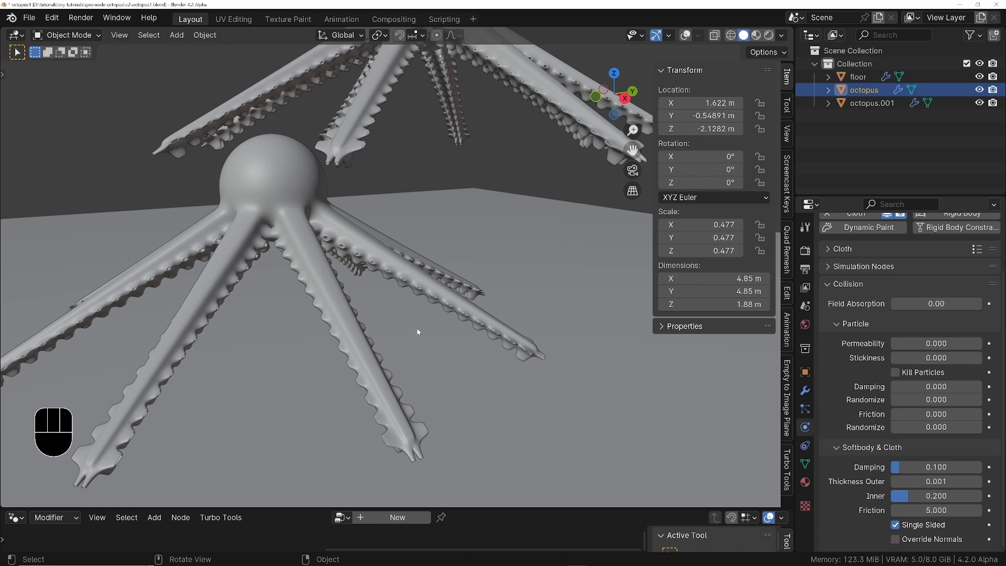
key(shift+Left)
key(space)
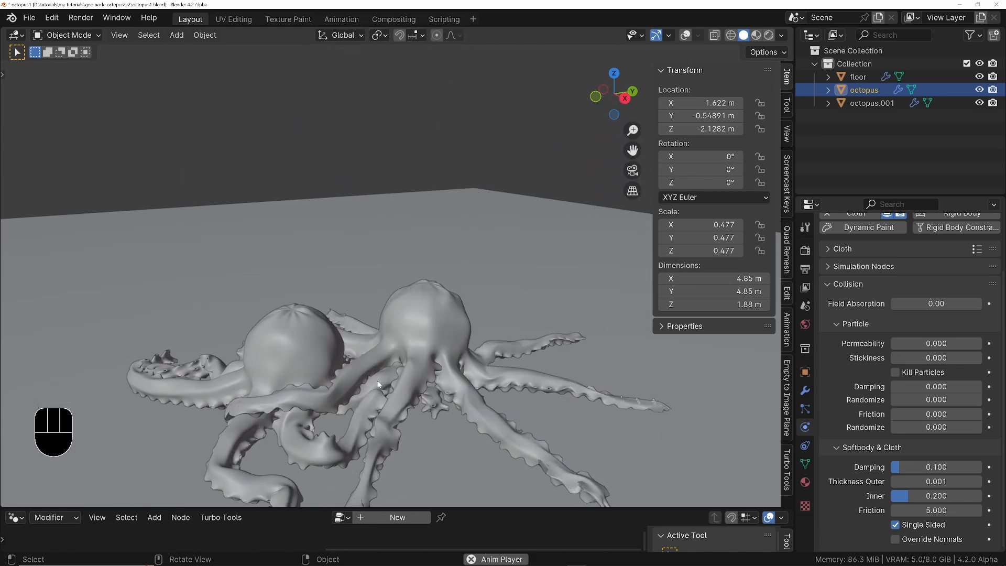
middle_drag(378, 384, 397, 380)
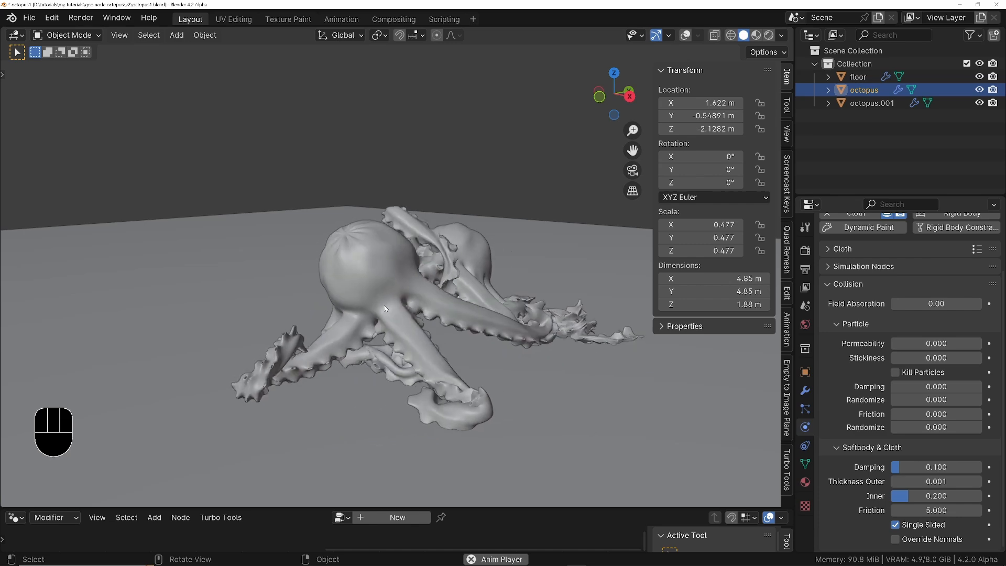
middle_drag(385, 309, 331, 262)
key(space)
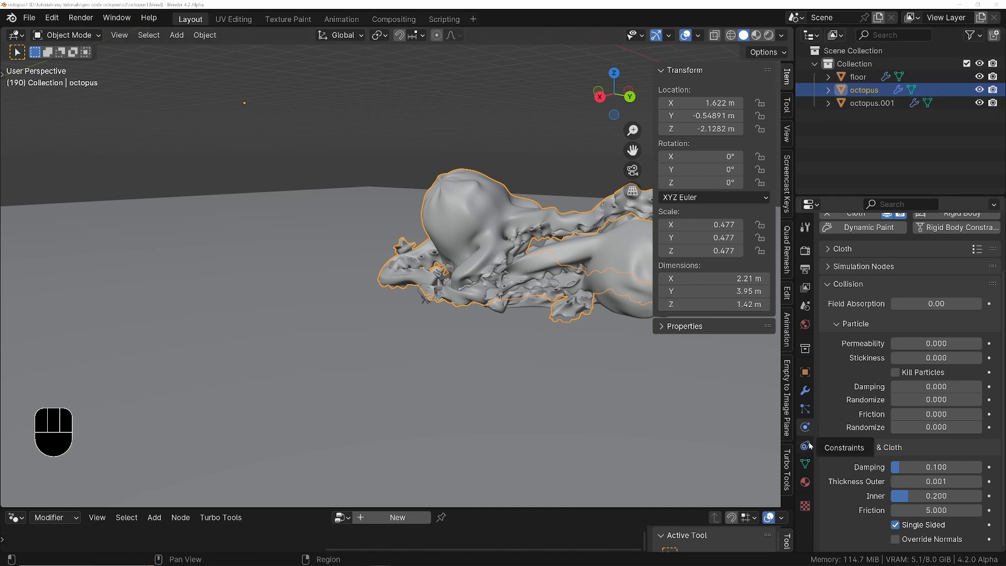
Step: Expand the lower octopus's Cloth settings and set its shear and bending stiffness to 1
scroll(849, 407, up, 1)
click(837, 309)
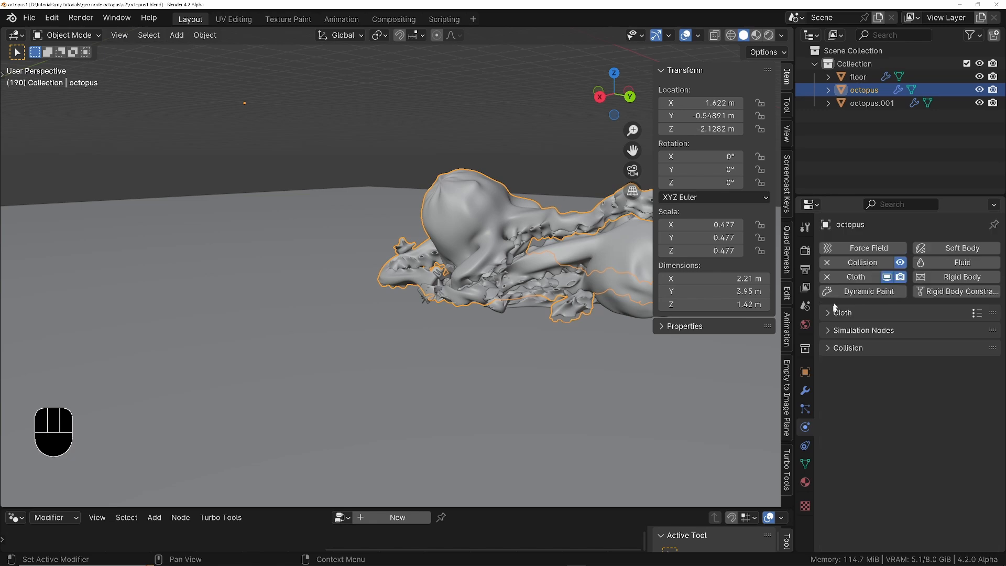
click(826, 315)
scroll(872, 359, down, 5)
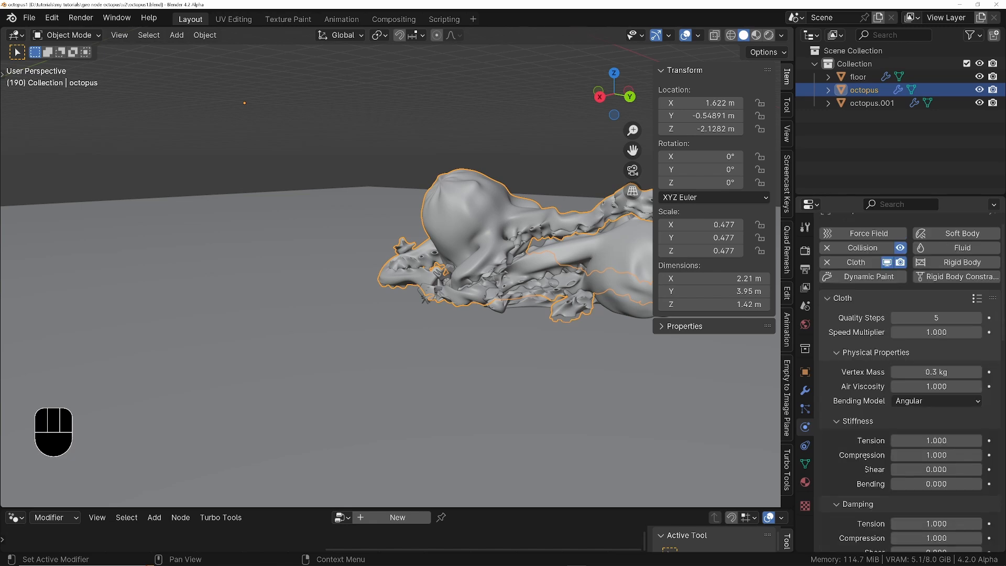
shift+middle_drag(516, 223, 365, 231)
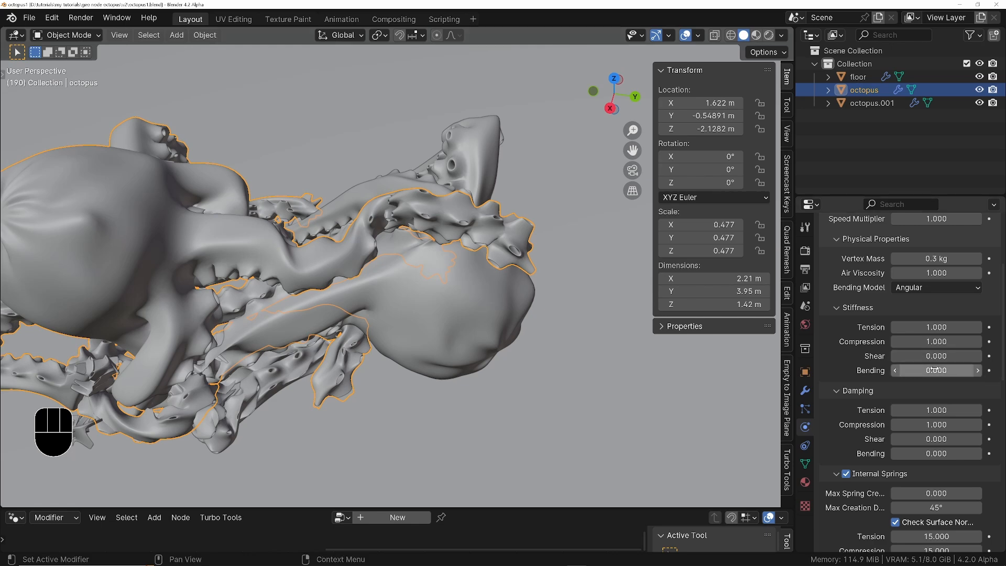
middle_drag(286, 394, 279, 389)
scroll(341, 345, up, 3)
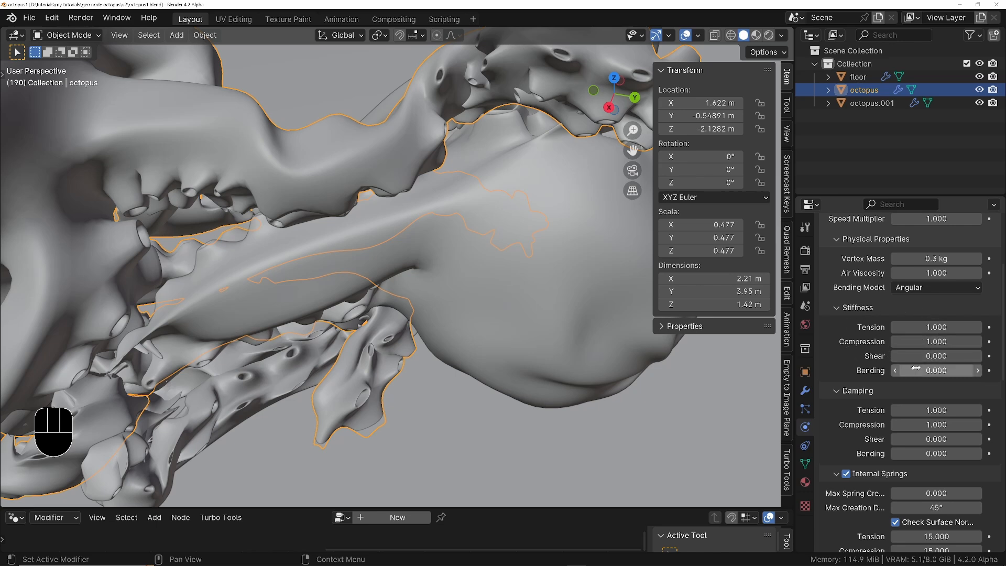
drag(932, 352, 931, 370)
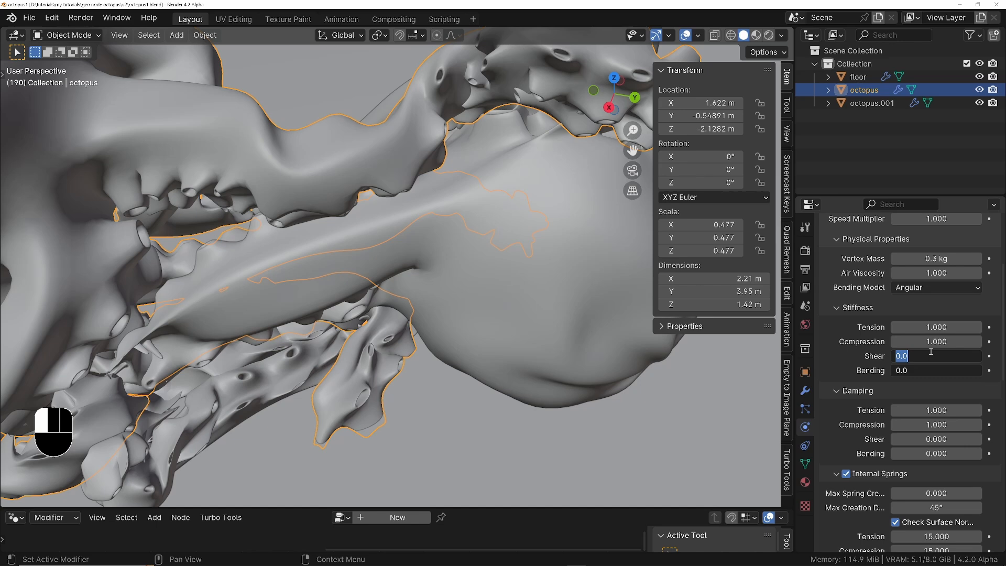
text(.)
key(Return)
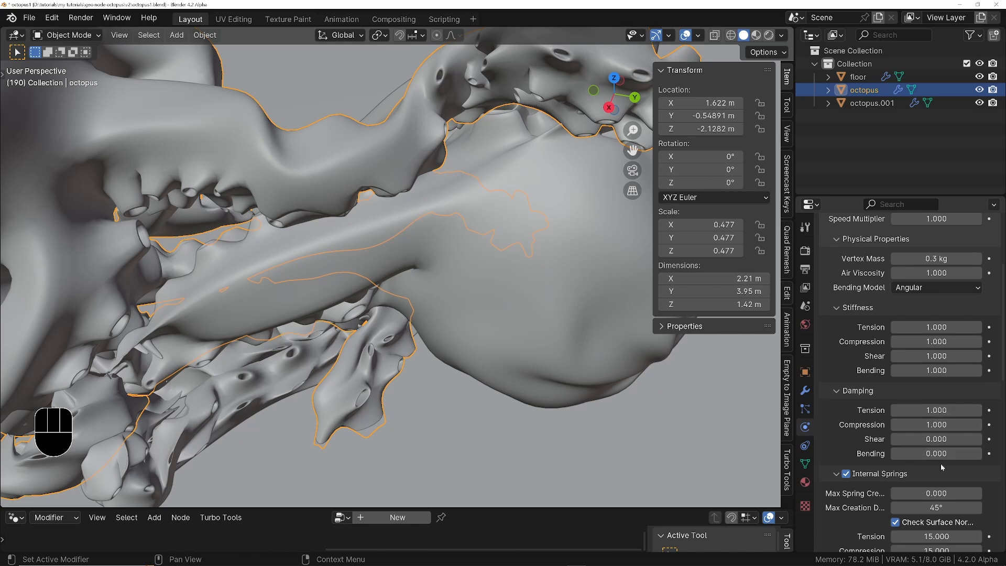
Step: Set the lower octopus's shear and bending damping to 0.5
click(933, 440)
drag(932, 439, 933, 454)
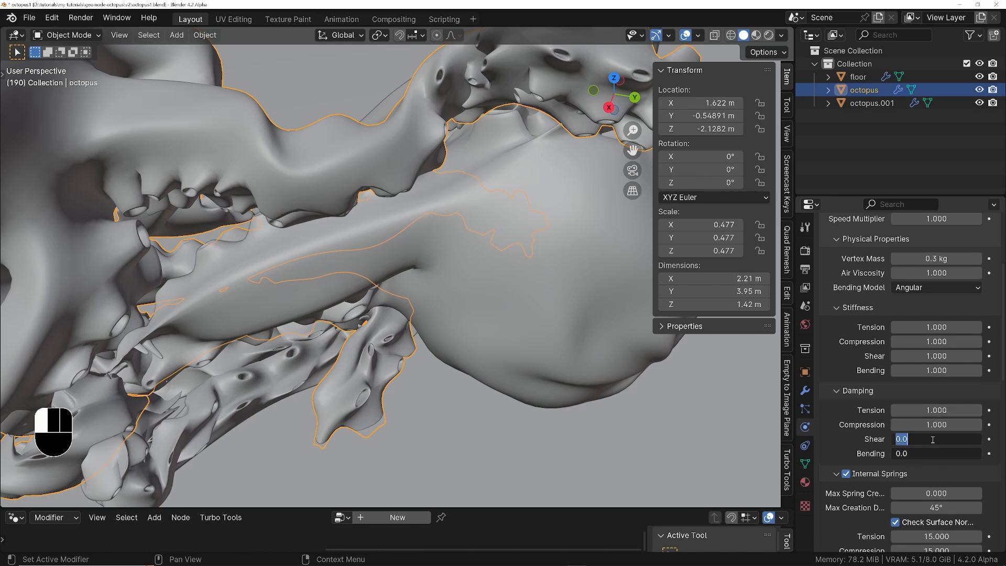
text(0.5)
key(Return)
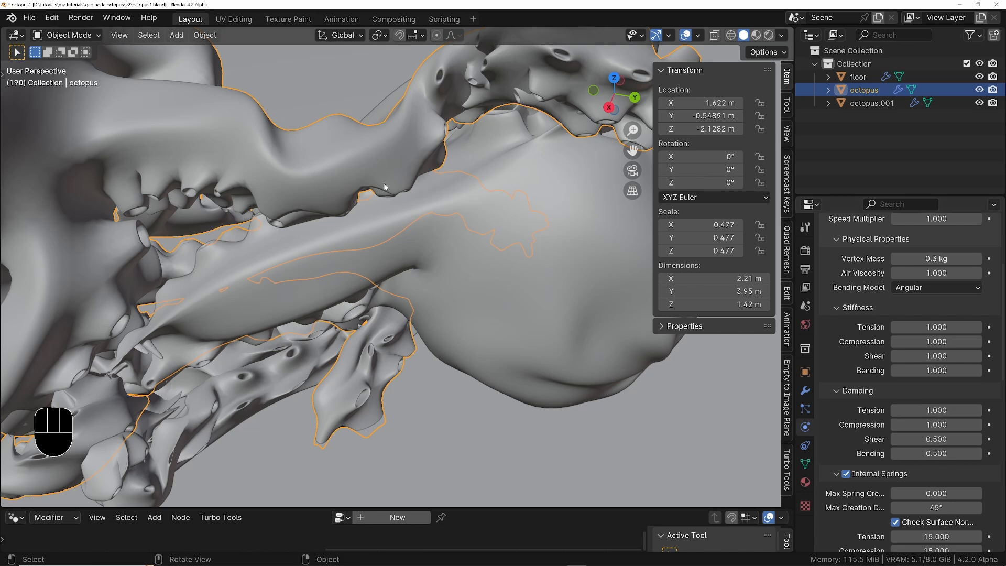
Step: Set the upper octopus's shear and bending stiffness to 1
click(868, 104)
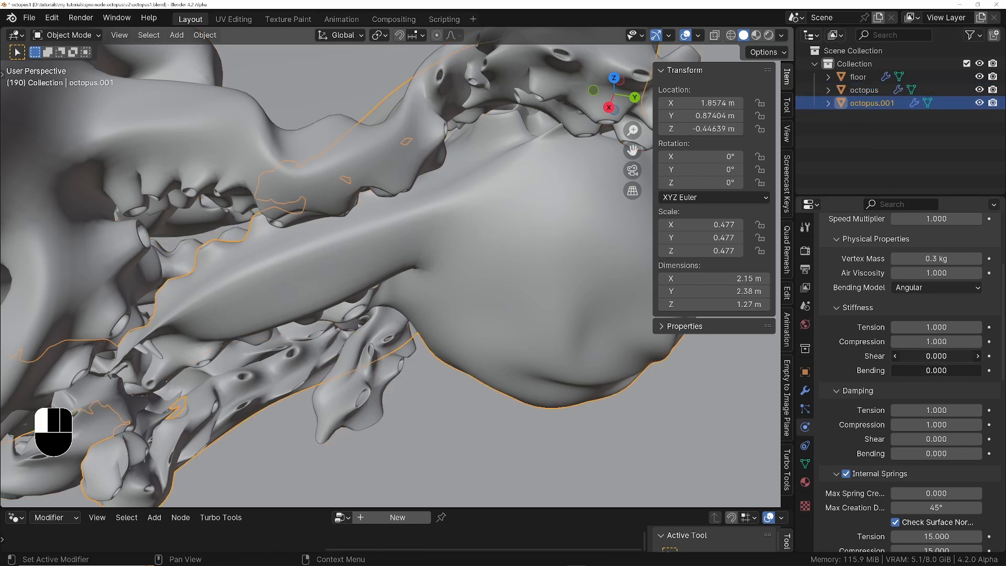
drag(936, 356, 936, 370)
text(1)
key(Return)
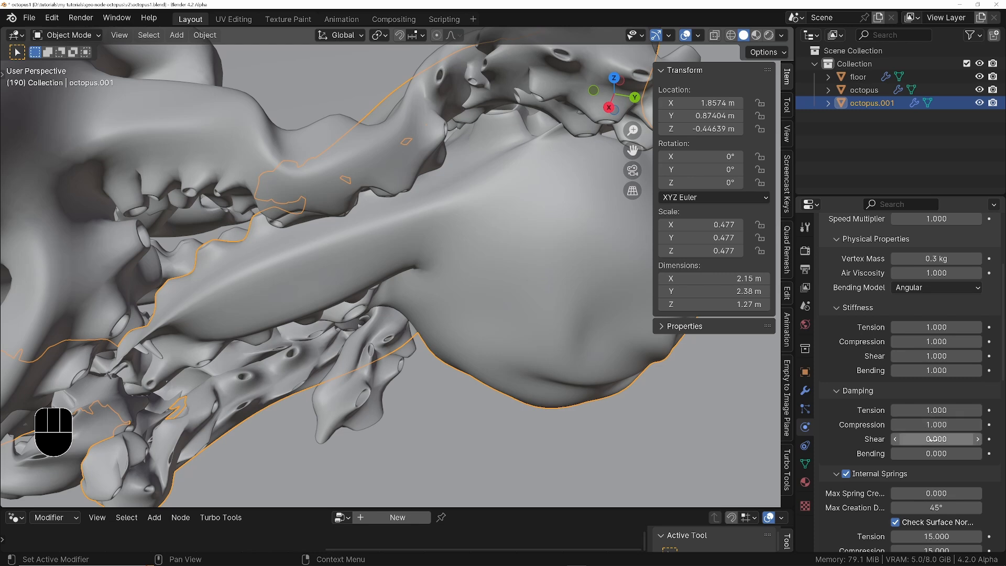
Step: Set the upper octopus's shear and bending damping to 0.58
drag(929, 439, 934, 440)
text(0.58)
key(Return)
Step: Check the lower octopus's damping and set the upper octopus's shear and bending damping to the same 0.5
click(870, 93)
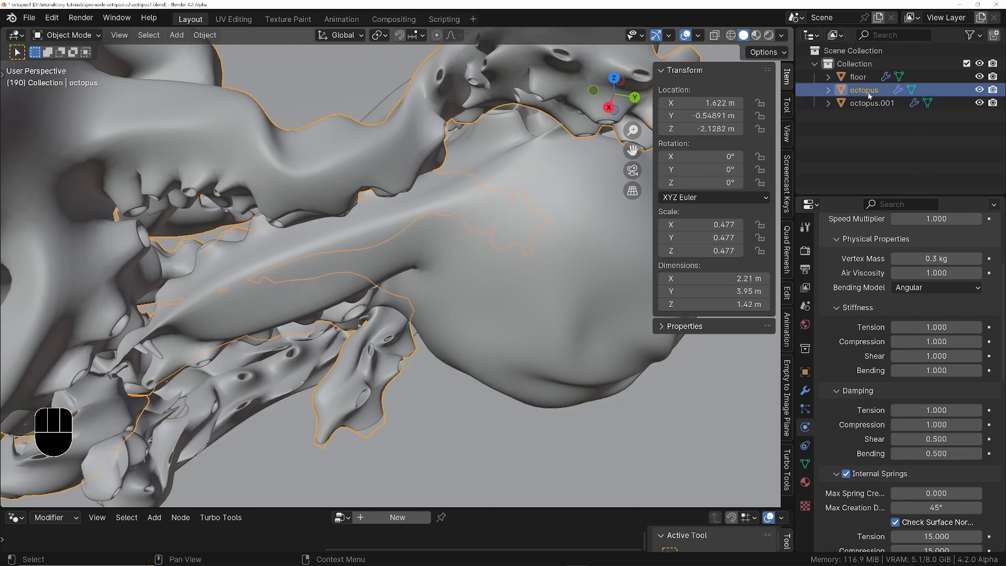
click(872, 103)
drag(936, 437, 935, 440)
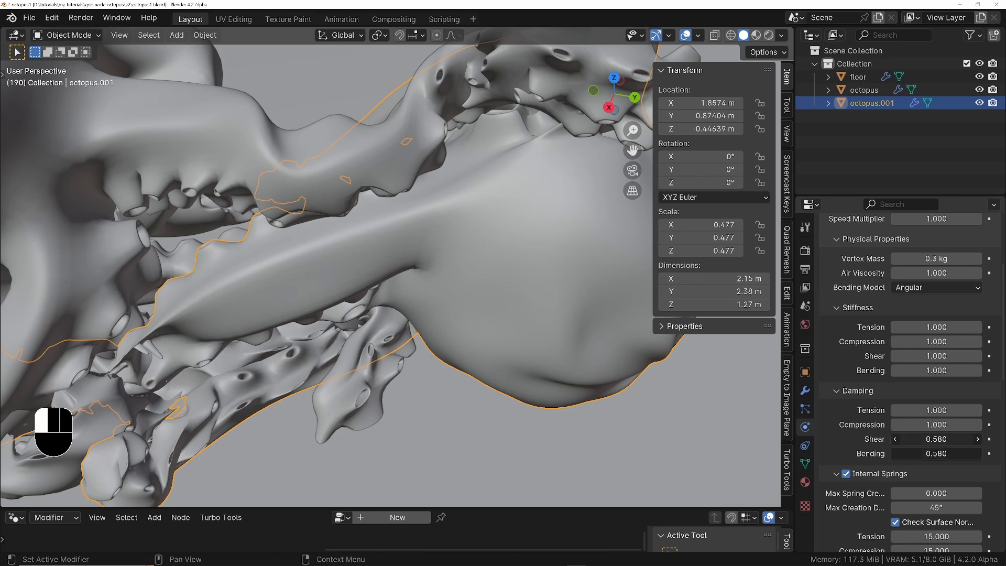
text(0.5)
key(Return)
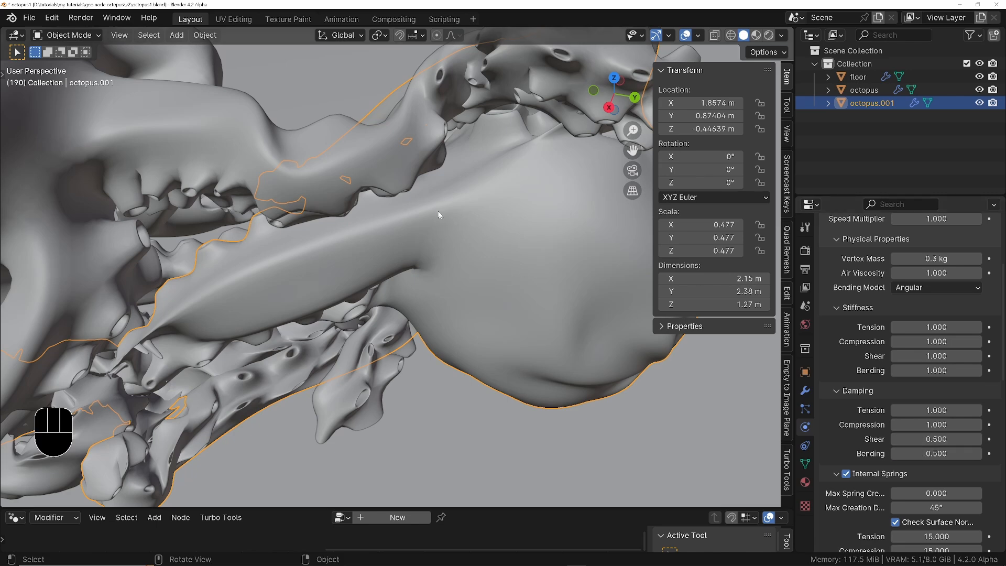
Step: Return to the first frame with both octopuses in view and expand the Cloth cache settings, checking each octopus
key(shift+Left)
ctrl+middle_drag(456, 251, 412, 285)
shift+middle_drag(412, 286, 575, 348)
shift+middle_drag(454, 318, 384, 160)
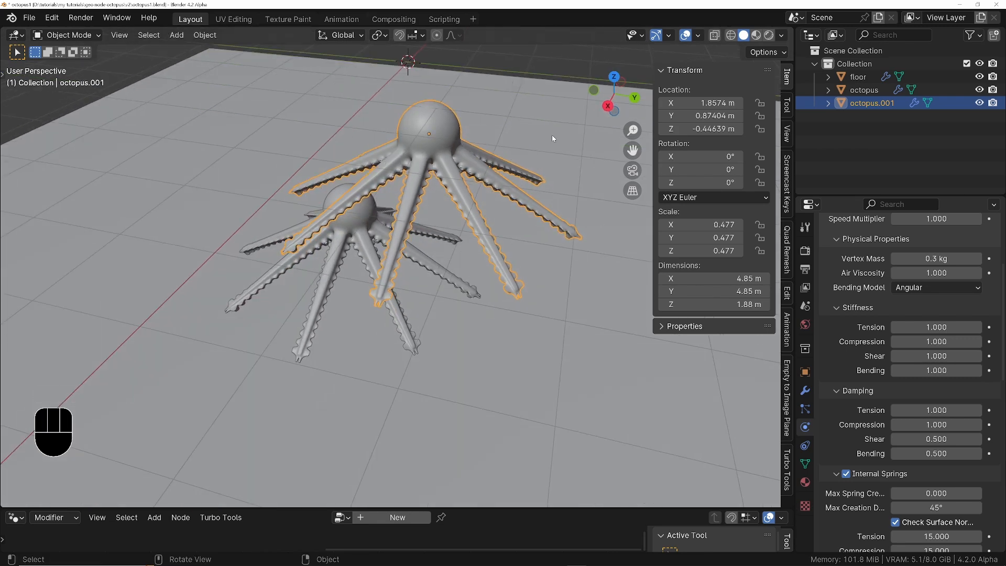
scroll(890, 341, down, 8)
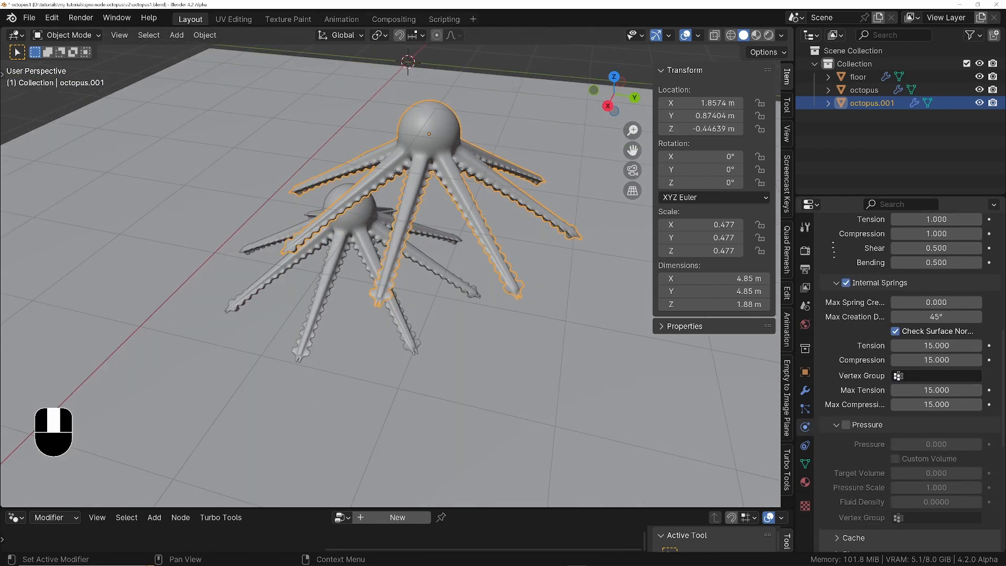
scroll(834, 250, down, 10)
click(842, 262)
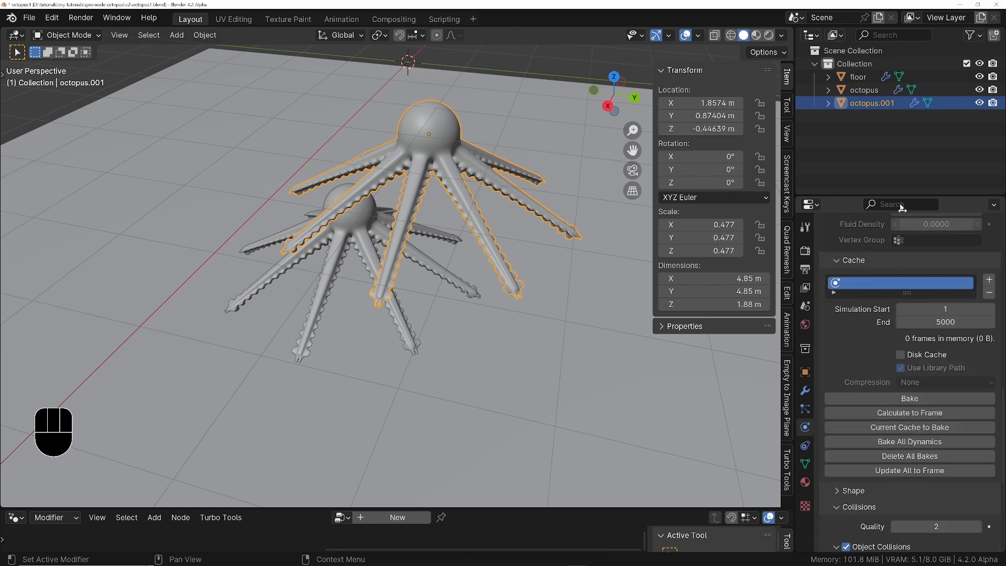
click(869, 91)
click(871, 103)
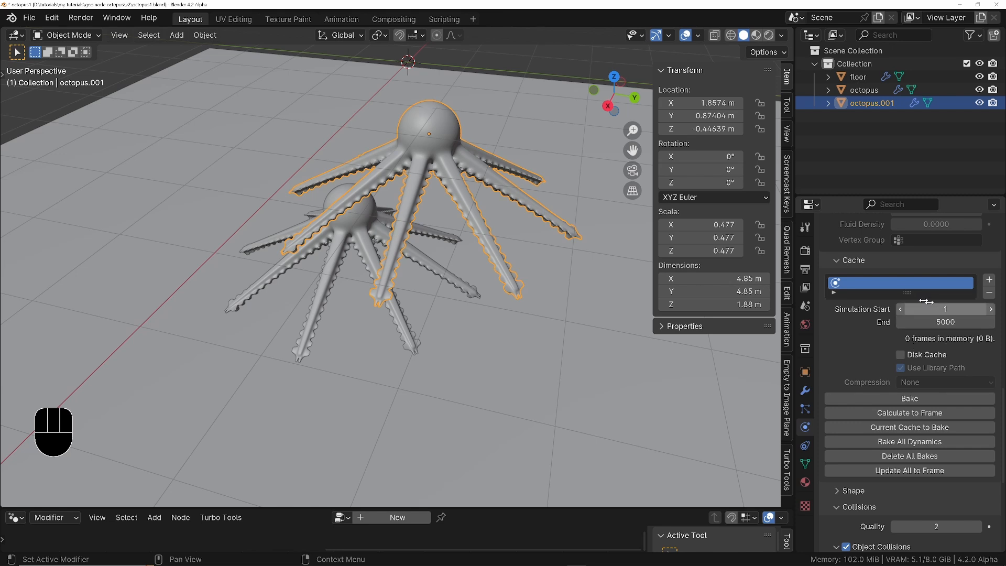
Step: Enable Pressure in the upper octopus's Cloth settings and disable it again
scroll(869, 251, up, 10)
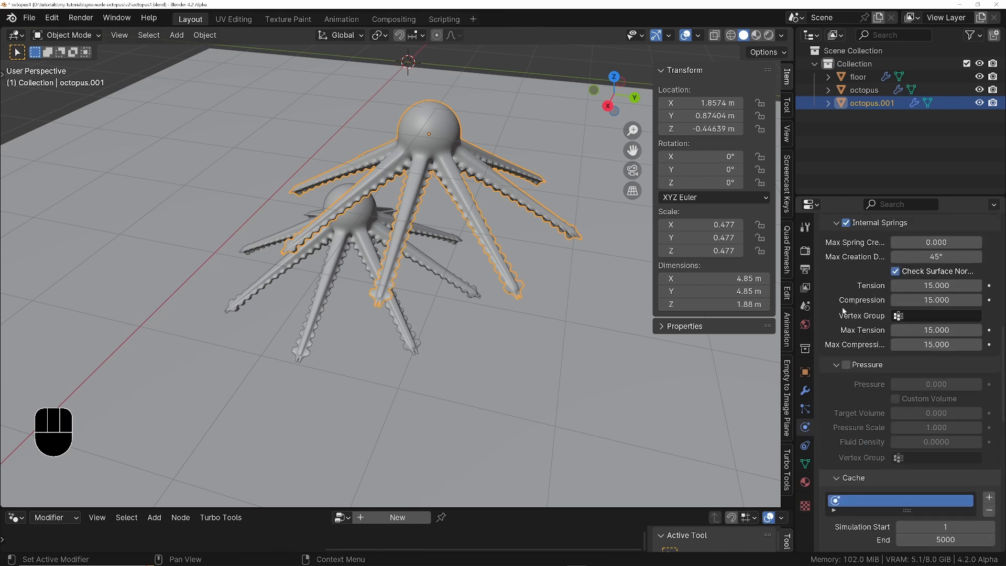
click(848, 366)
click(847, 367)
scroll(848, 368, down, 5)
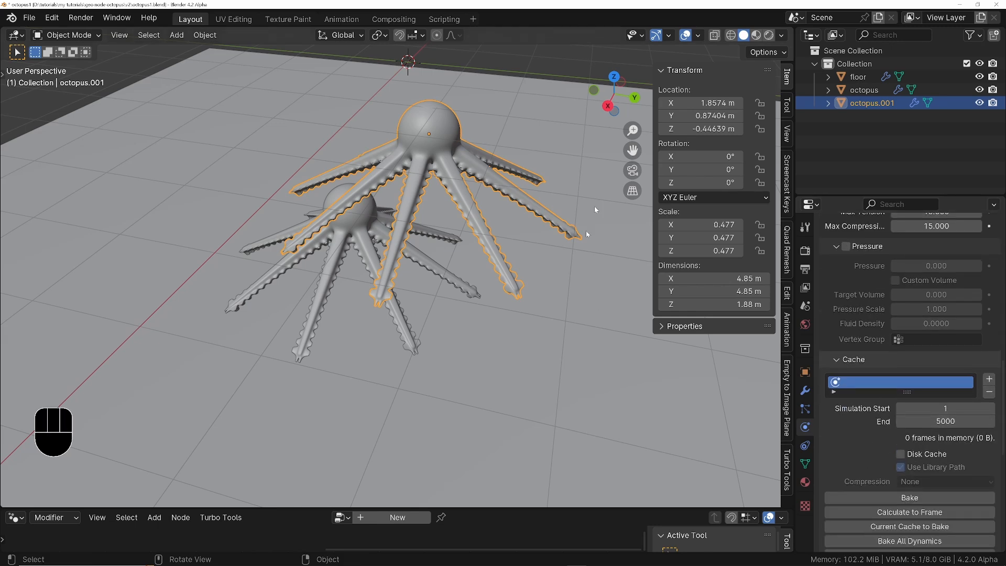
Step: Check both octopuses' cloth caches, play the simulation with overlays hidden, then stop it and inspect the tangled octopuses up close
click(866, 92)
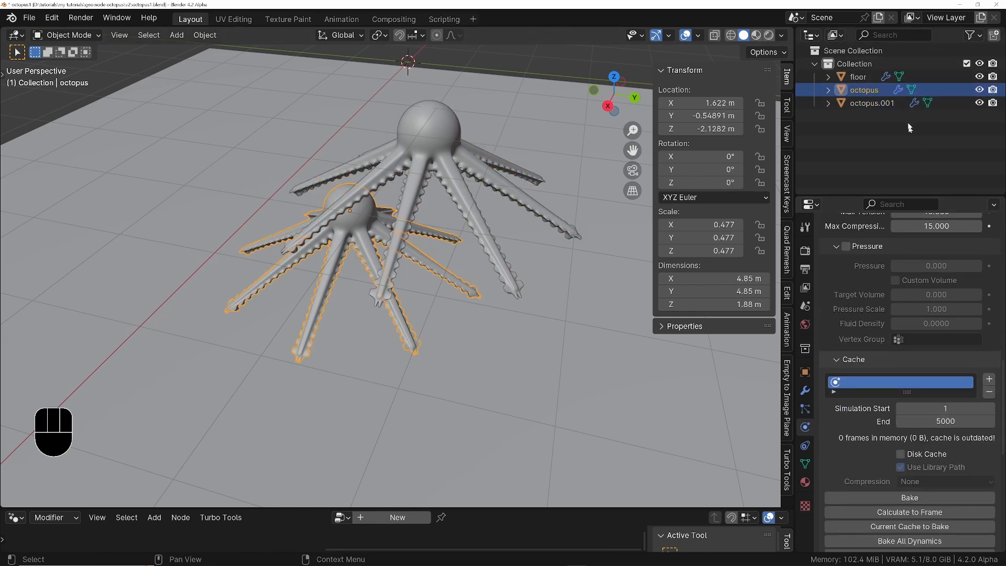
click(872, 103)
scroll(416, 227, down, 1)
key(space)
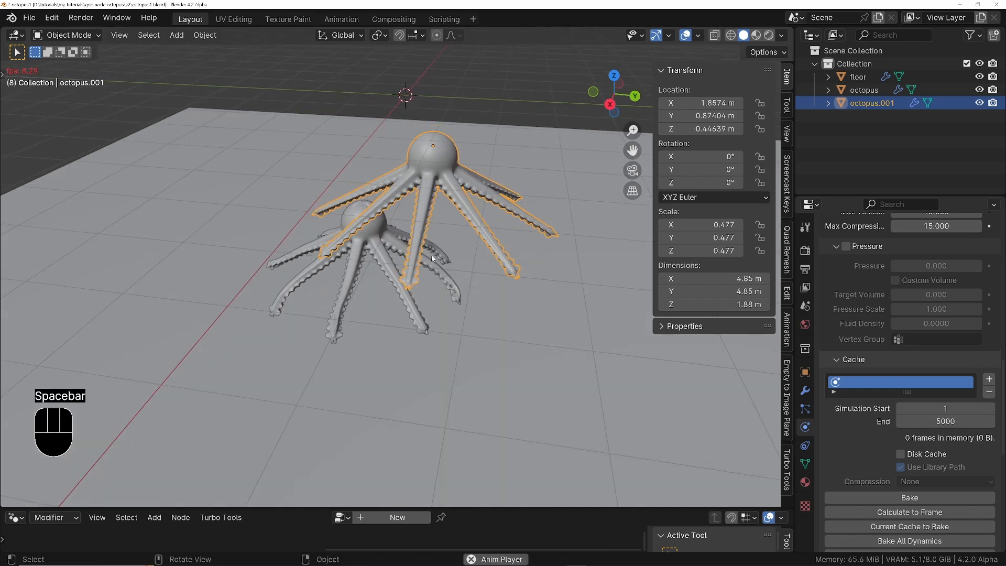
key(shift+alt+z)
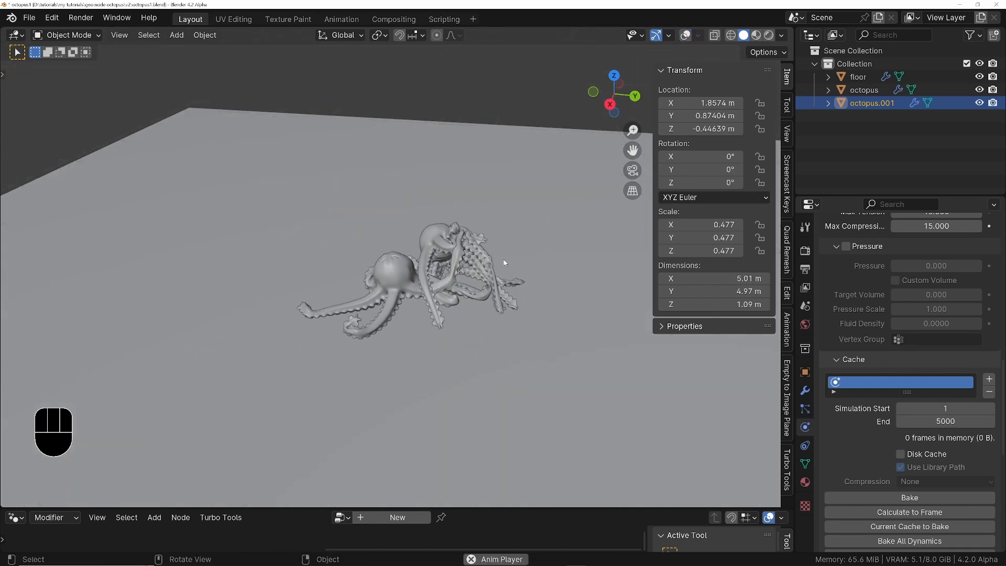
key(space)
middle_drag(505, 262, 442, 243)
scroll(559, 281, up, 5)
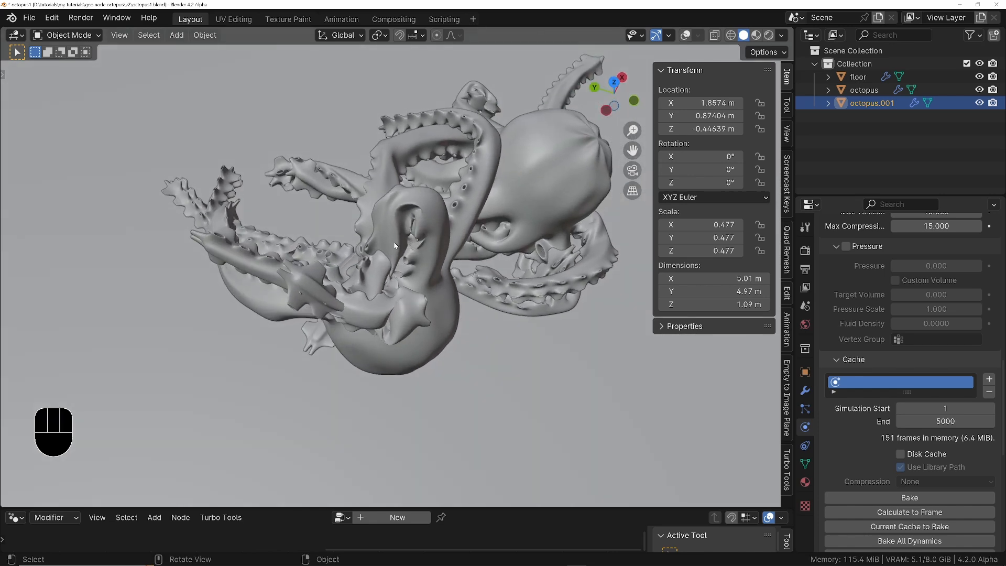
Step: Turn off viewport display of the suckers Geometry Nodes modifier on both octopuses and inspect the bare tentacles for intersections
click(805, 391)
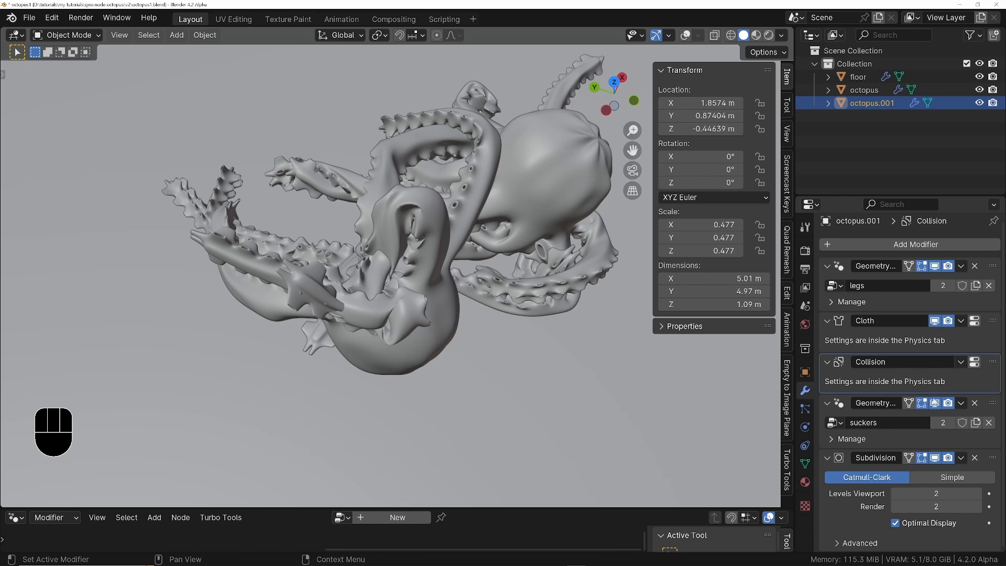
click(936, 405)
click(866, 90)
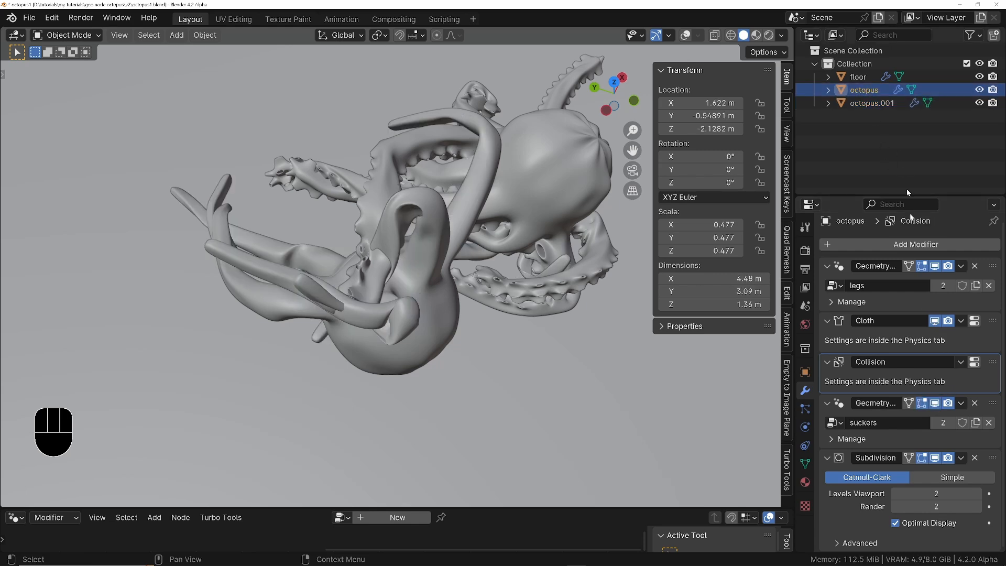
click(936, 404)
middle_drag(428, 265, 445, 177)
ctrl+middle_drag(337, 243, 408, 266)
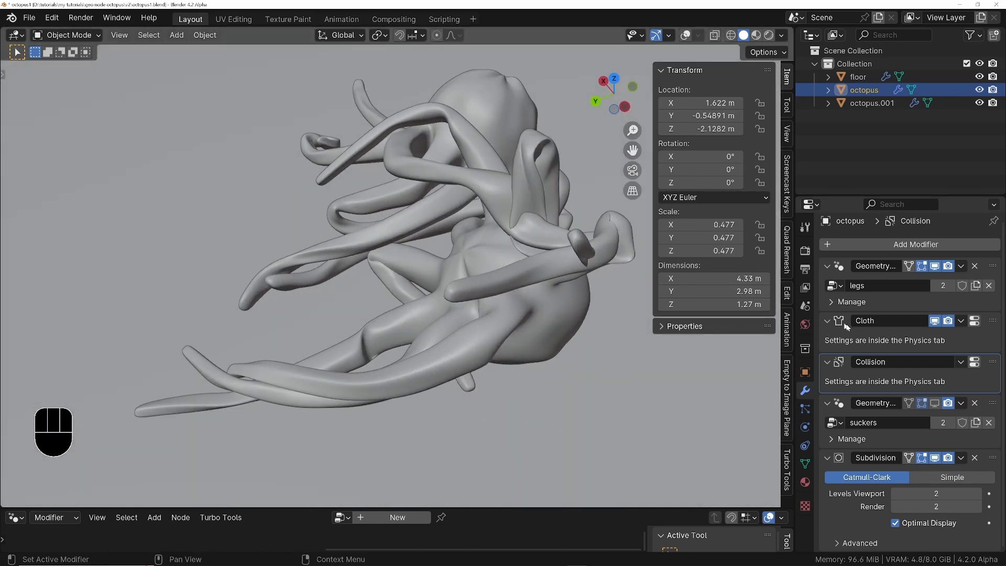
Step: Set the collision quality in the lower octopus's Cloth physics to 6
click(805, 427)
scroll(862, 456, down, 10)
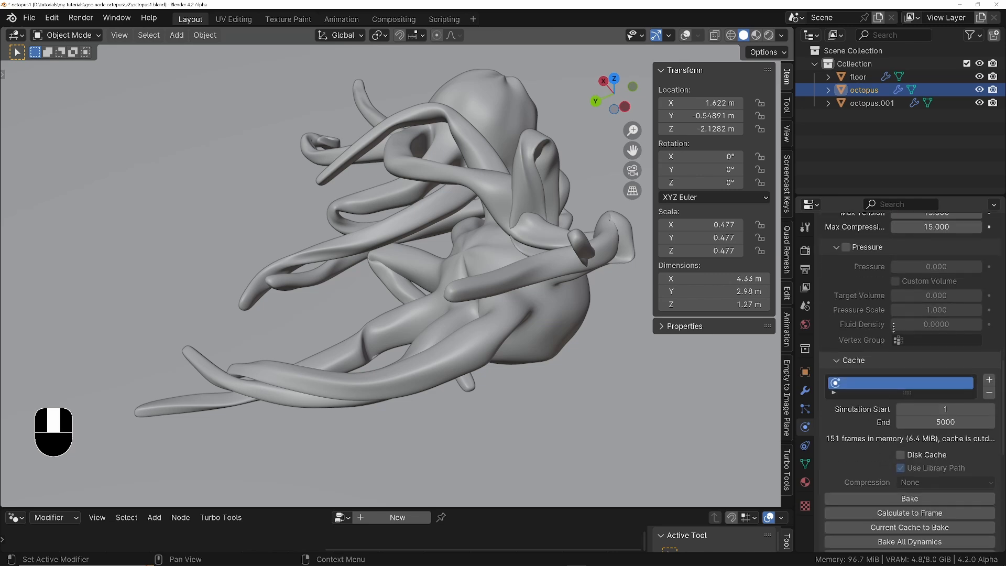
scroll(809, 315, down, 10)
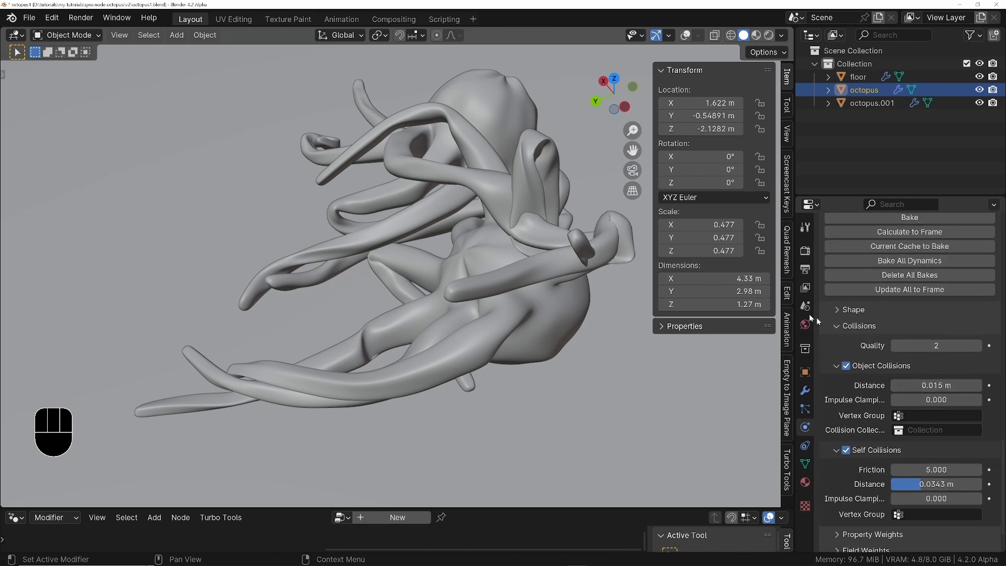
click(930, 346)
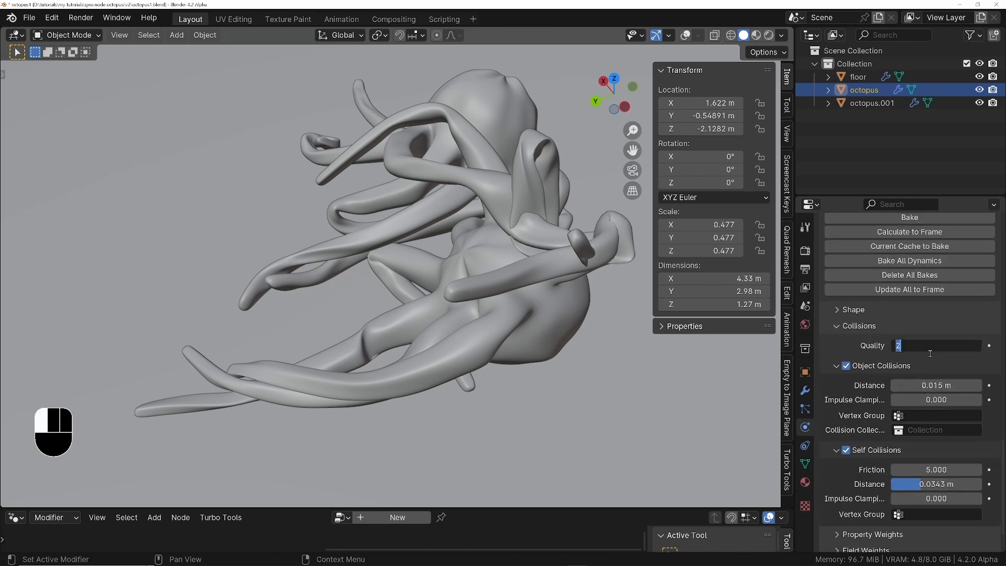
text(6)
key(Return)
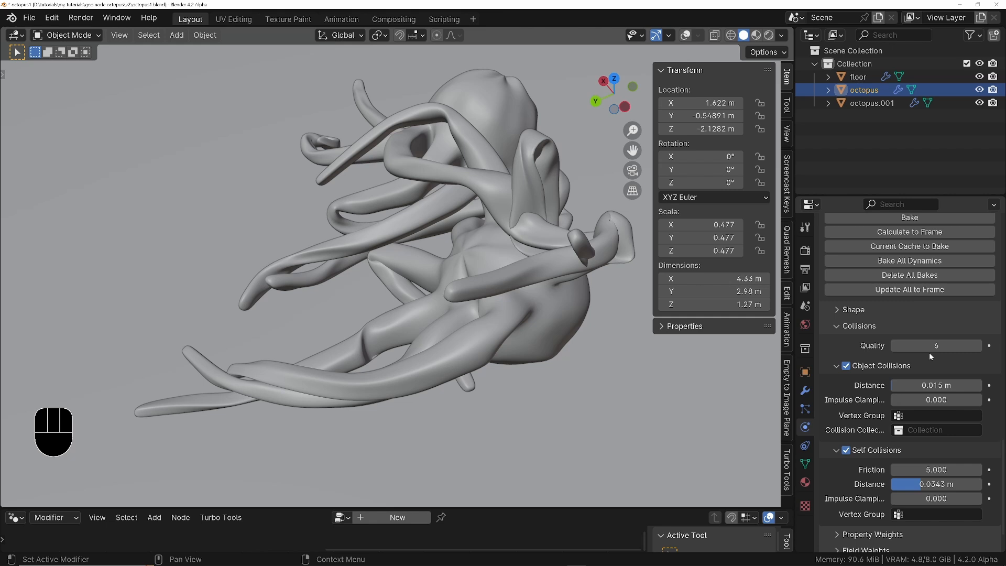
Step: Set the upper octopus's cloth collision quality to 6 and show the viewport overlays again
click(870, 103)
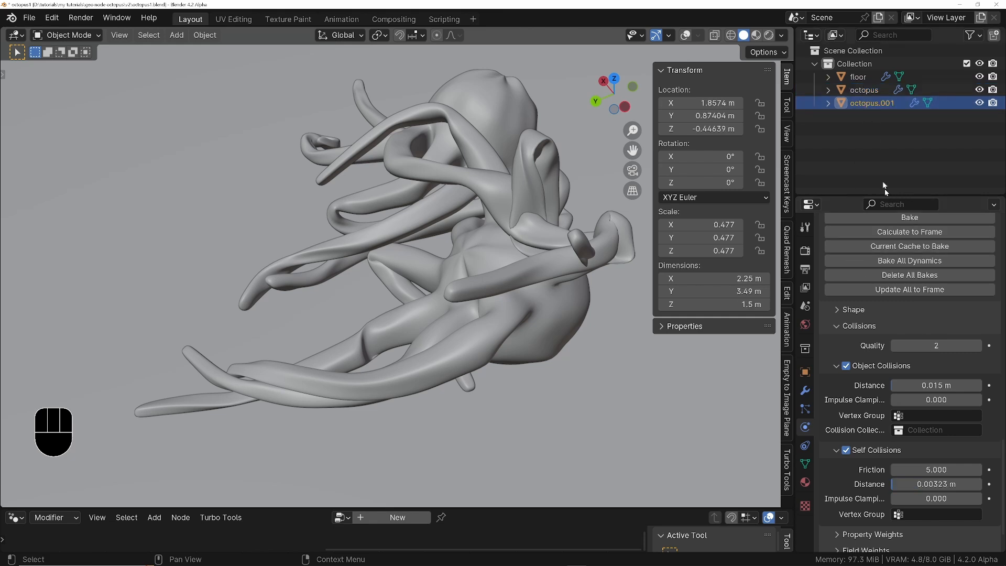
click(938, 345)
text(6)
key(Return)
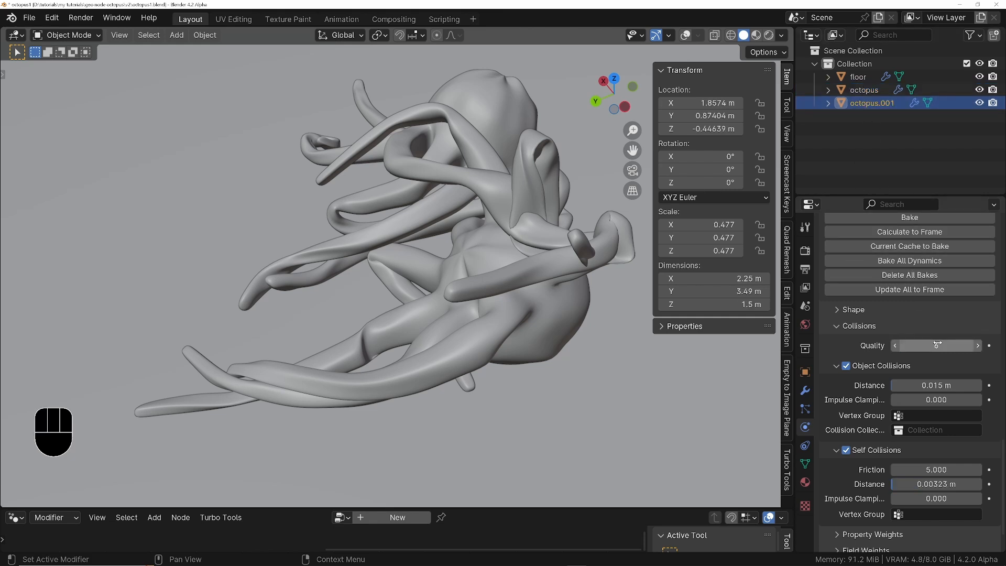
click(687, 35)
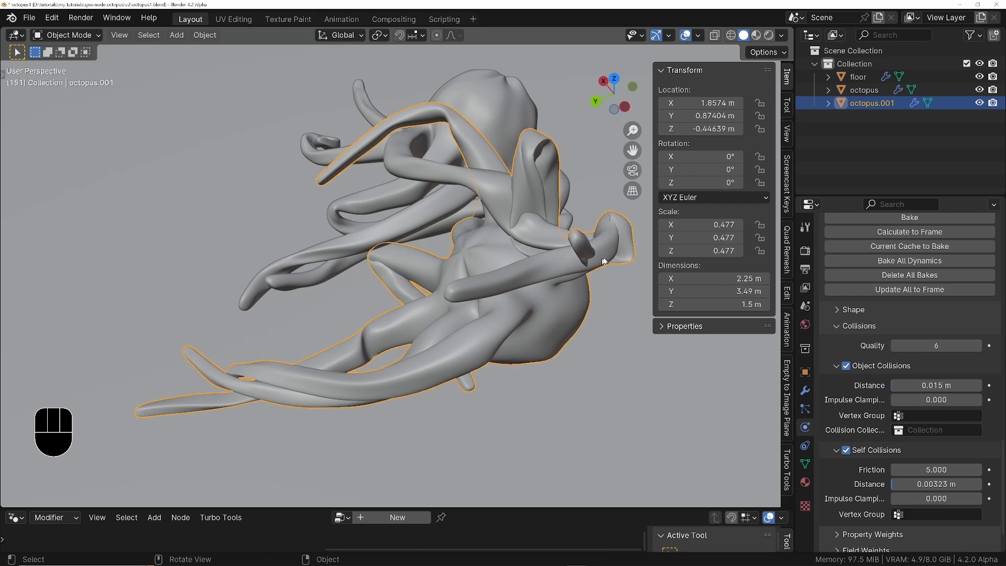
Step: Replay the two-octopus cloth simulation from the first frame and stop it once both octopuses have collided on the floor
middle_drag(578, 242, 635, 306)
shift+middle_drag(515, 205, 469, 279)
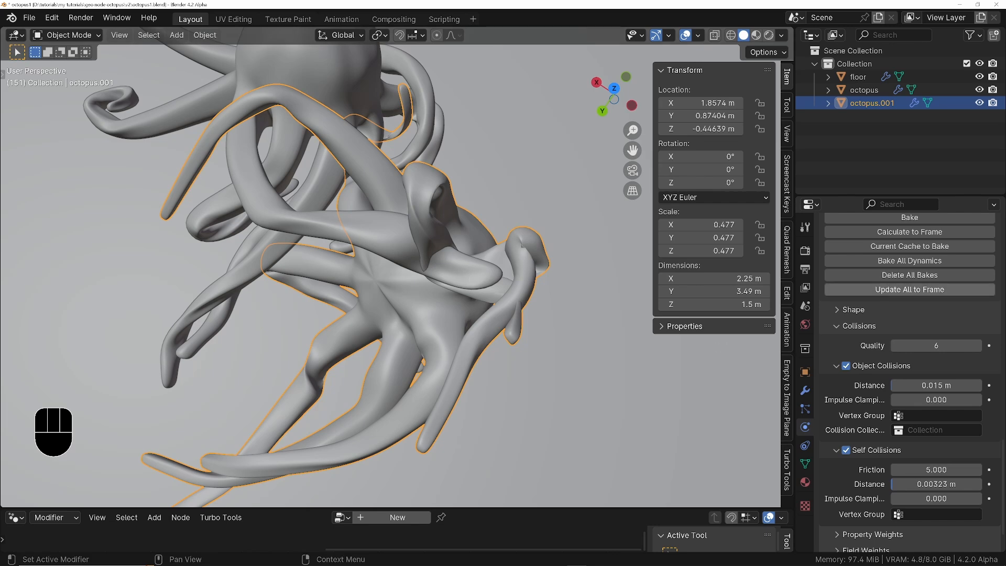
key(shift+Left)
scroll(404, 281, down, 5)
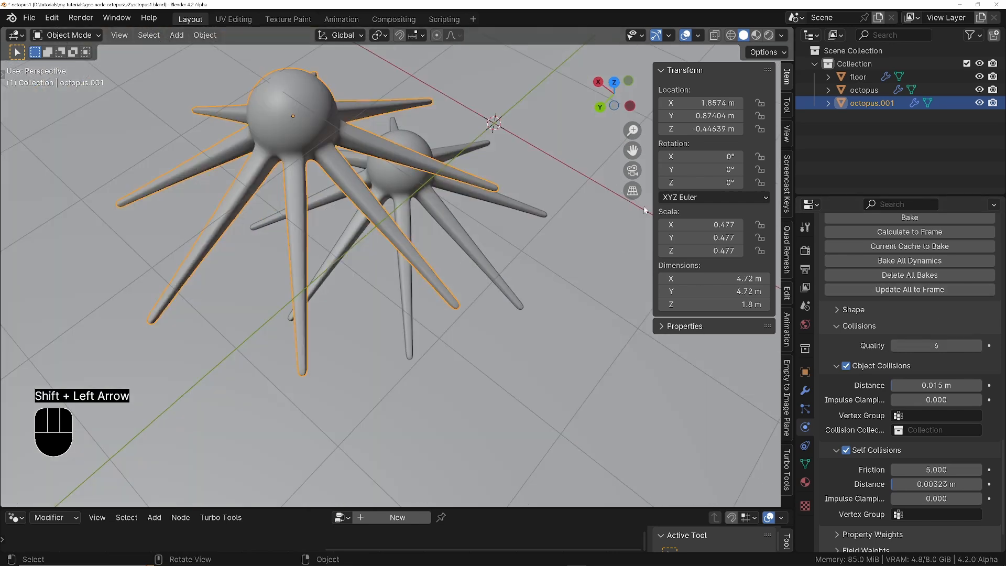
key(space)
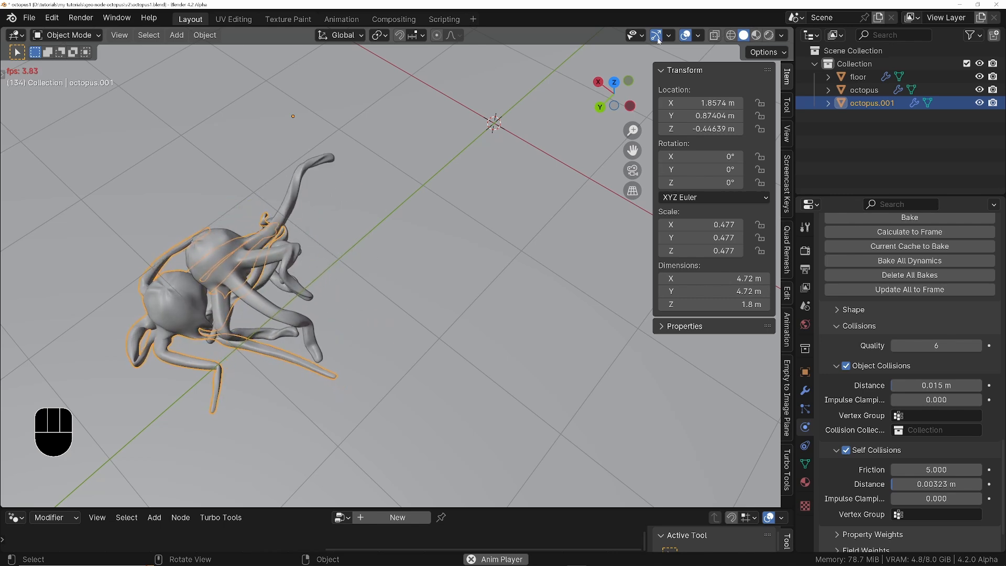
key(space)
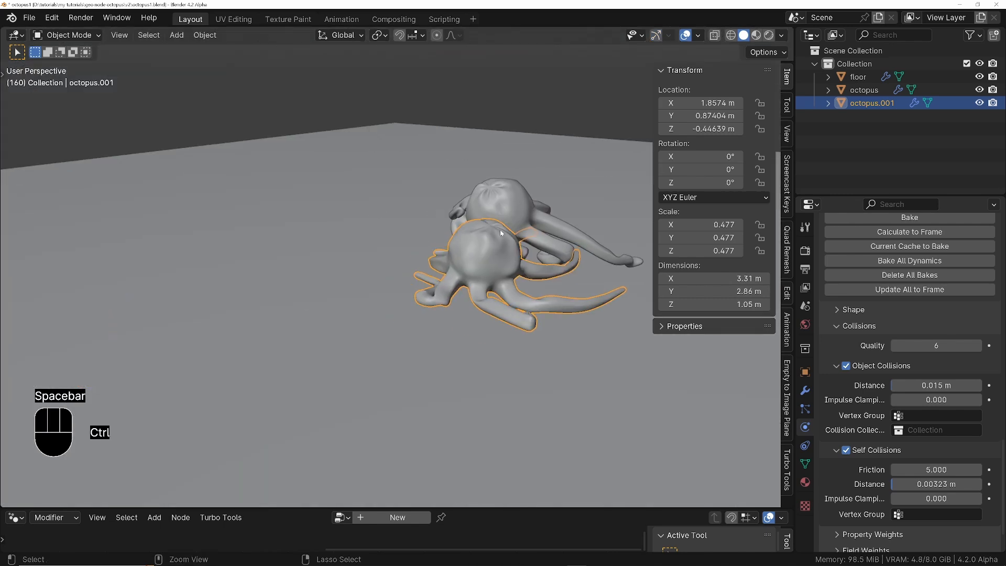
Step: Step back a few frames and examine the contact area between the two octopuses for intersecting tentacles
key(Left)
key(Left)
key(Left)
key(Left)
key(Left)
middle_drag(395, 205, 432, 266)
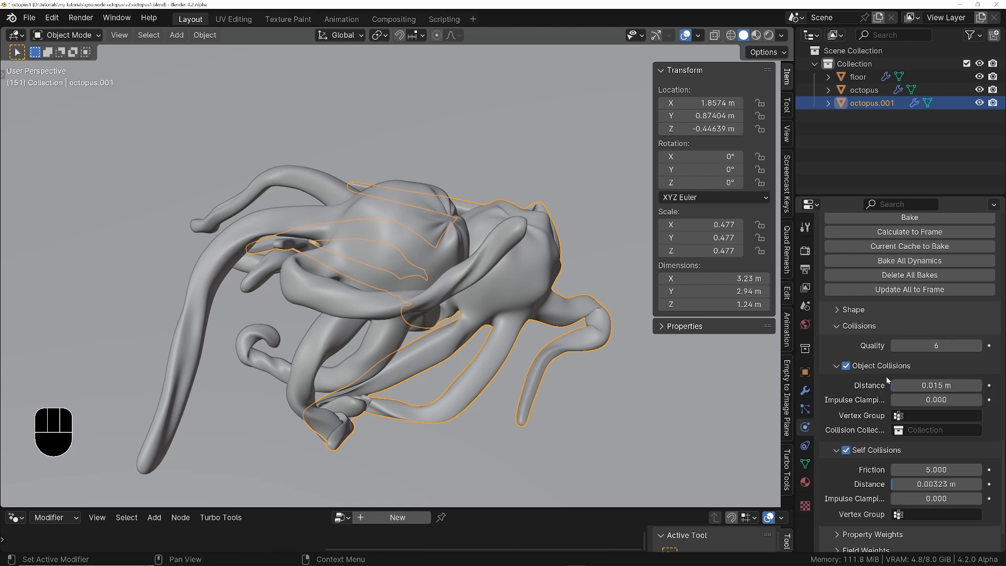
Step: Set the cloth Quality Steps to 7 on both octopus.001 and octopus
scroll(886, 318, up, 15)
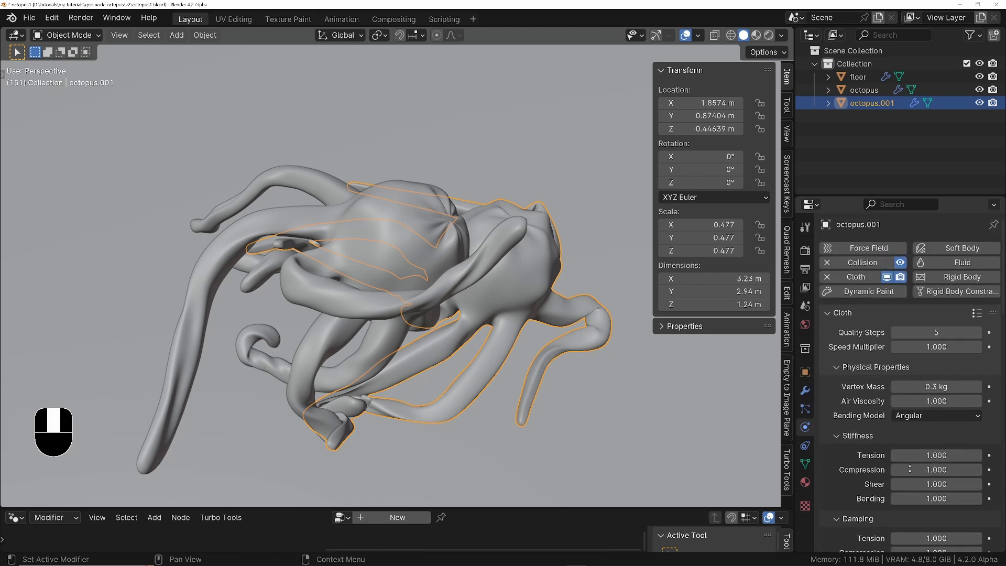
click(935, 333)
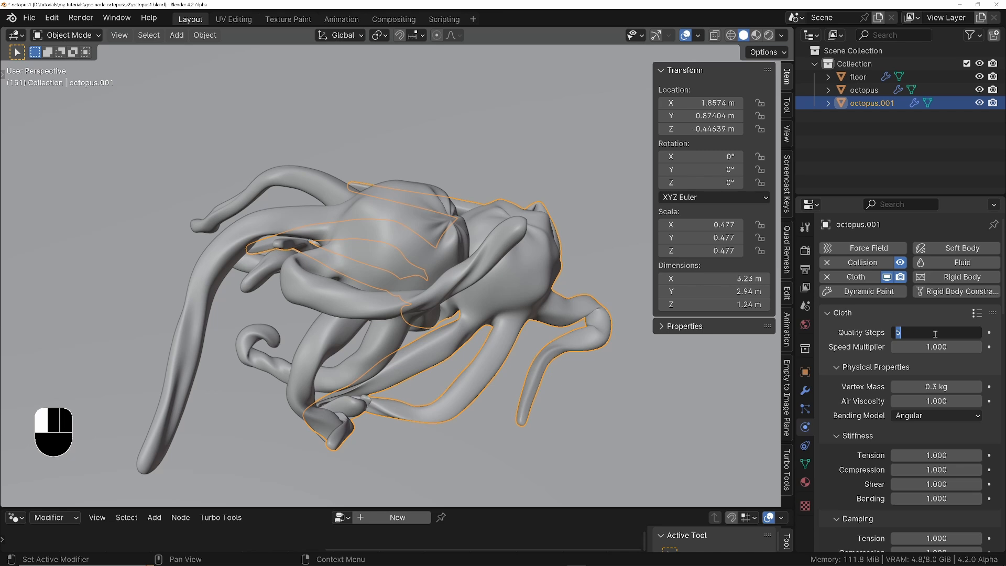
key(Return)
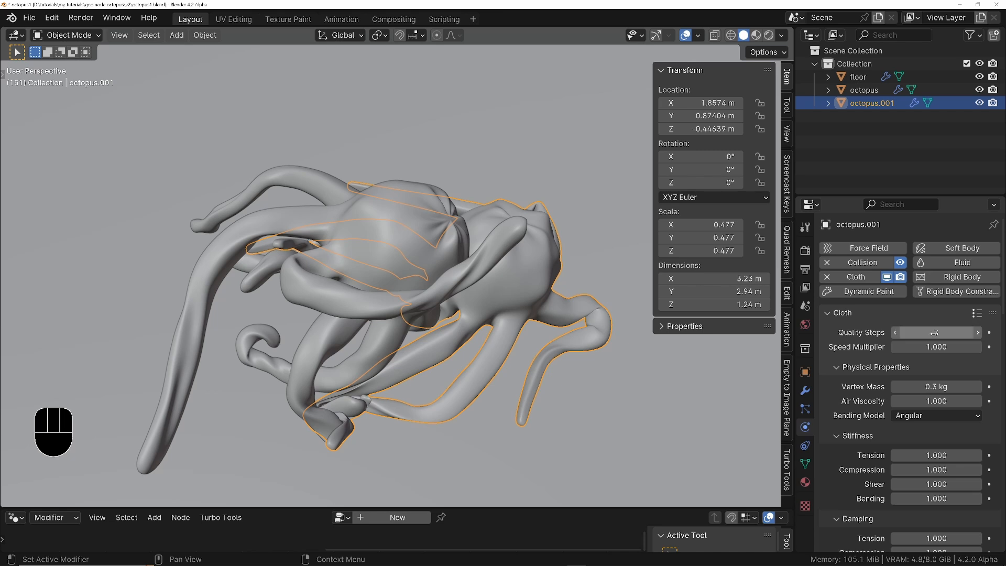
click(888, 91)
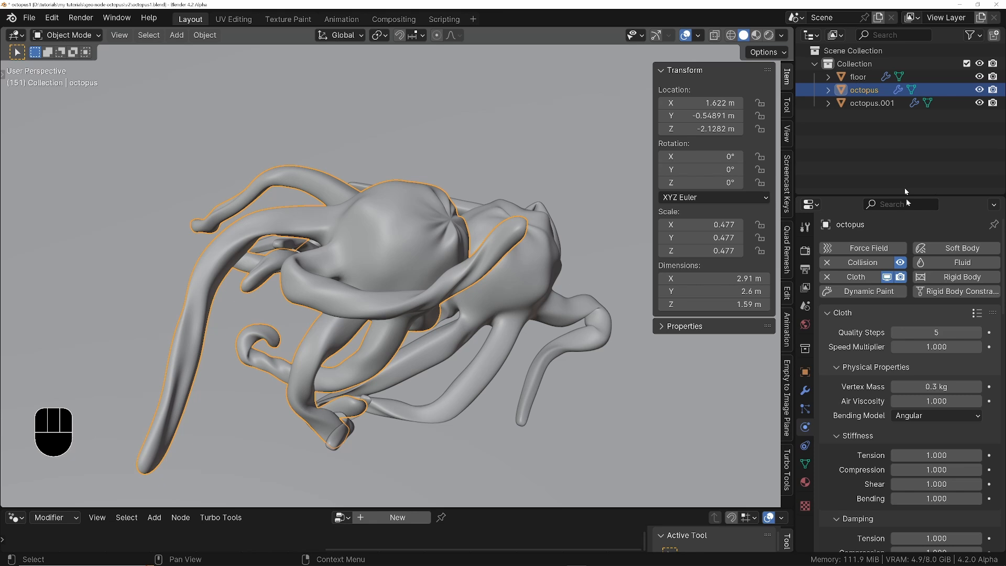
click(937, 332)
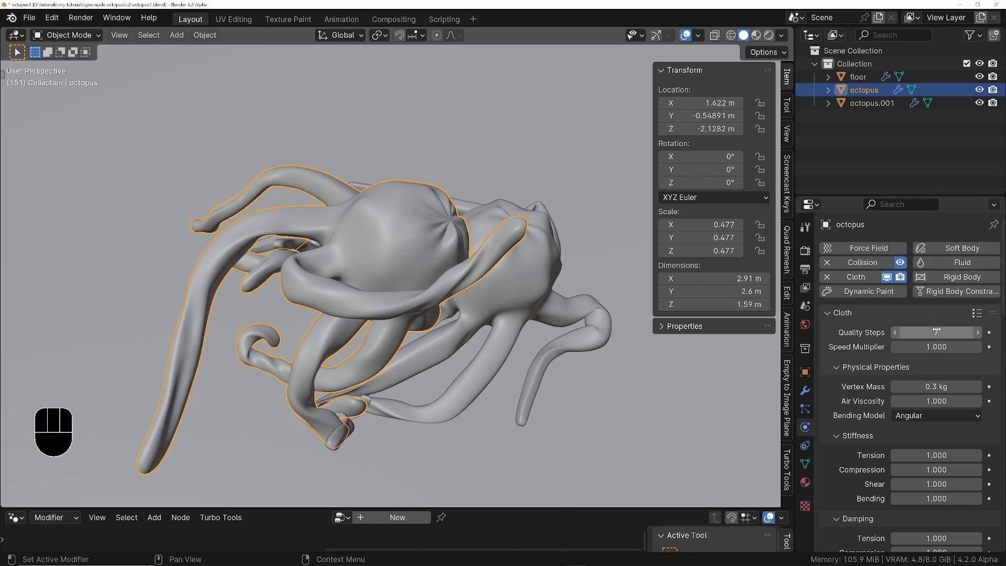
key(Return)
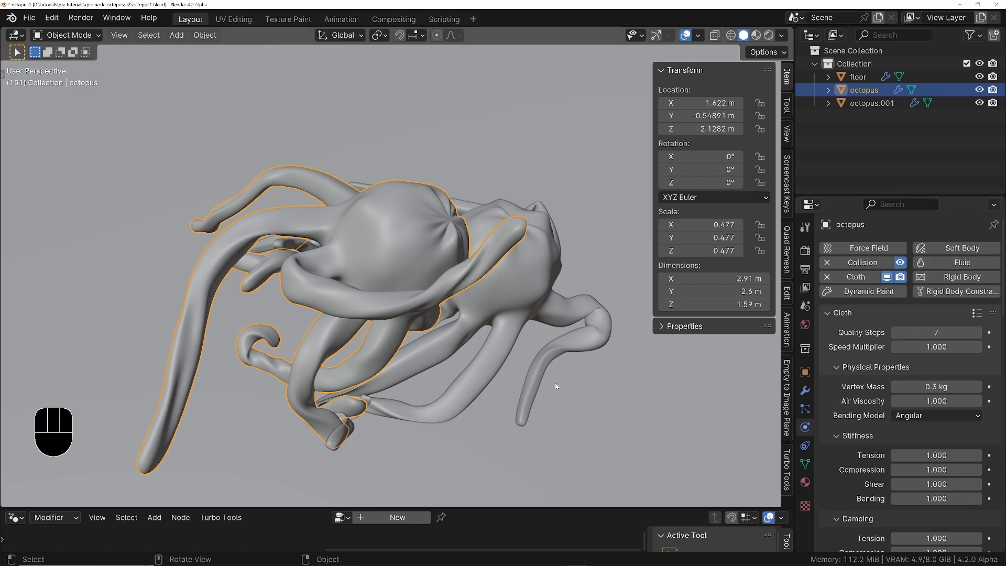
Step: Replay the simulation from the first frame and check that octopus.001 uses the same cloth quality setting
key(shift+Left)
scroll(835, 456, down, 12)
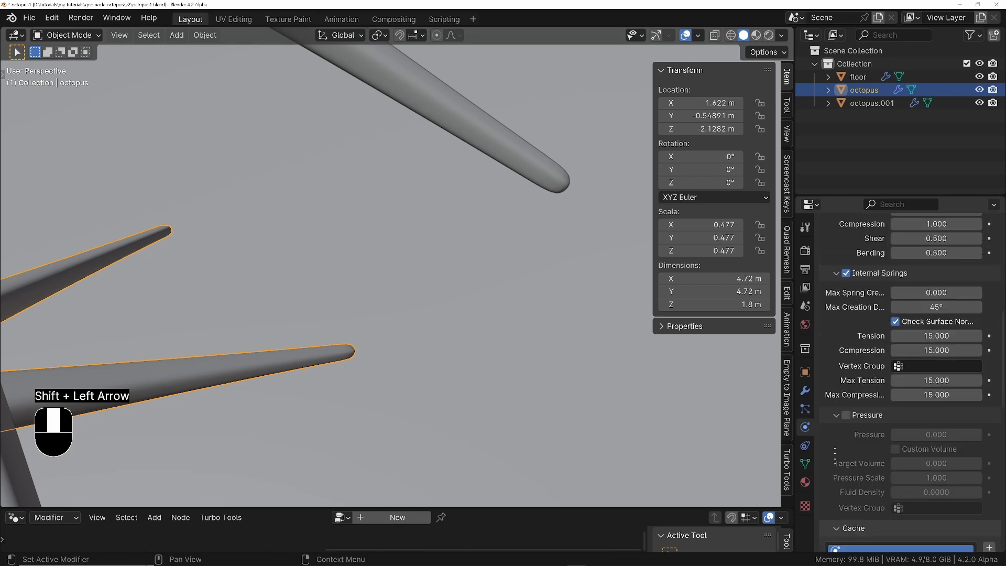
middle_drag(835, 456, 840, 199)
ctrl+middle_drag(288, 255, 312, 294)
key(space)
click(872, 103)
middle_drag(854, 262, 856, 522)
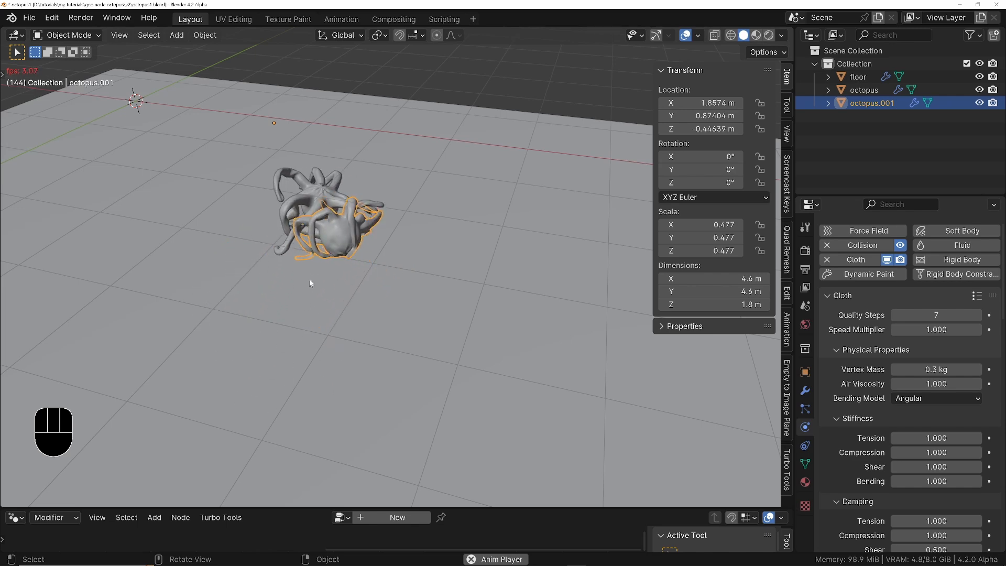
key(space)
Step: Hide the viewport overlays and examine the tangled octopuses from a low angle
middle_drag(309, 281, 503, 236)
click(684, 35)
middle_drag(378, 168, 338, 126)
shift+middle_drag(363, 250, 366, 257)
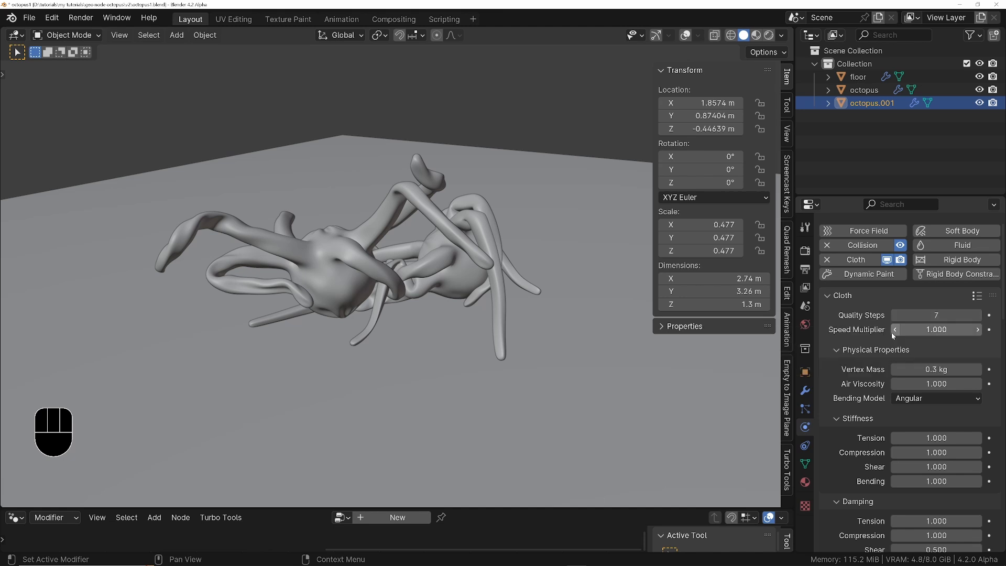
Step: Enable viewport display of the suckers Geometry Nodes modifier on both octopuses and return to the first frame
click(805, 391)
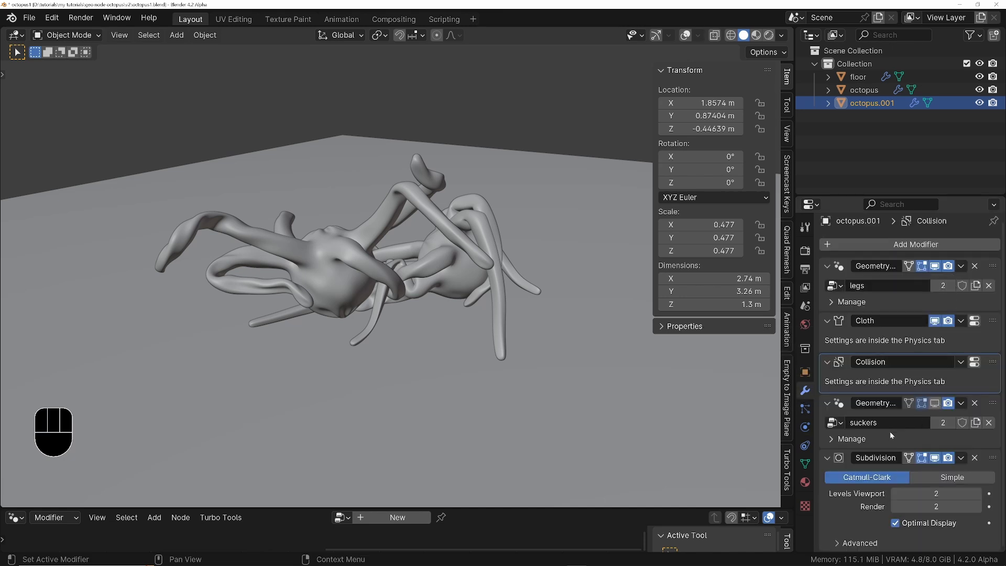
click(934, 403)
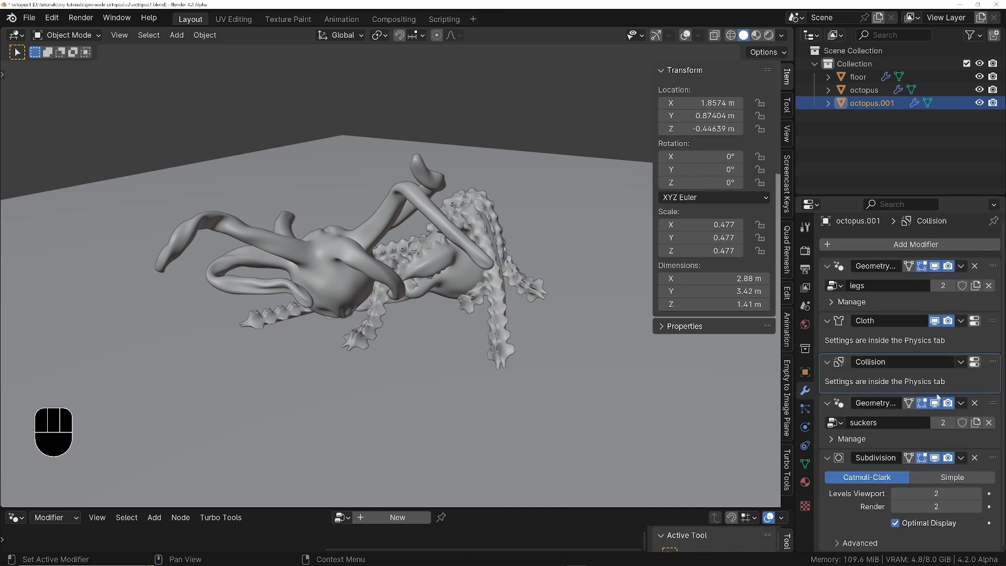
click(864, 91)
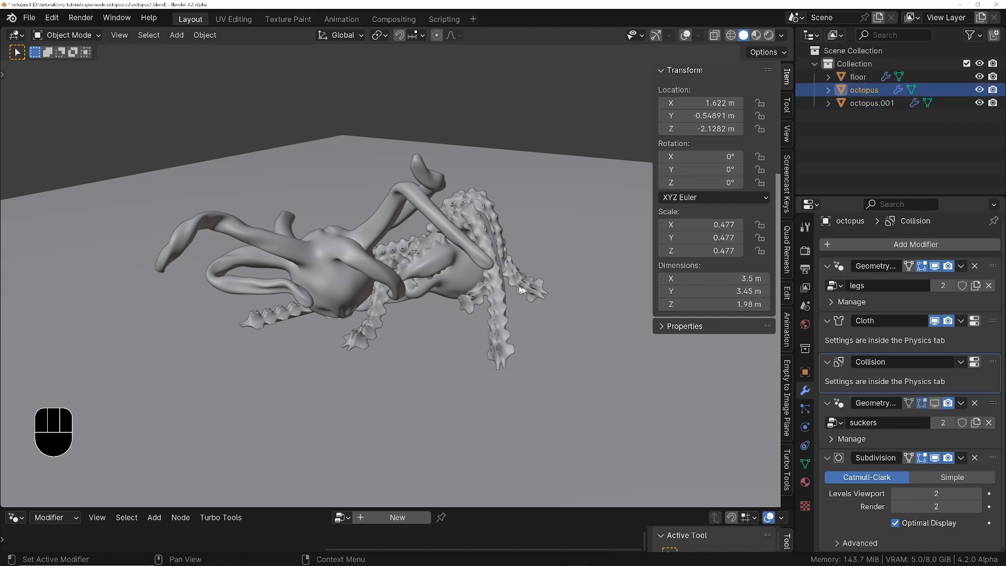
middle_drag(522, 290, 421, 251)
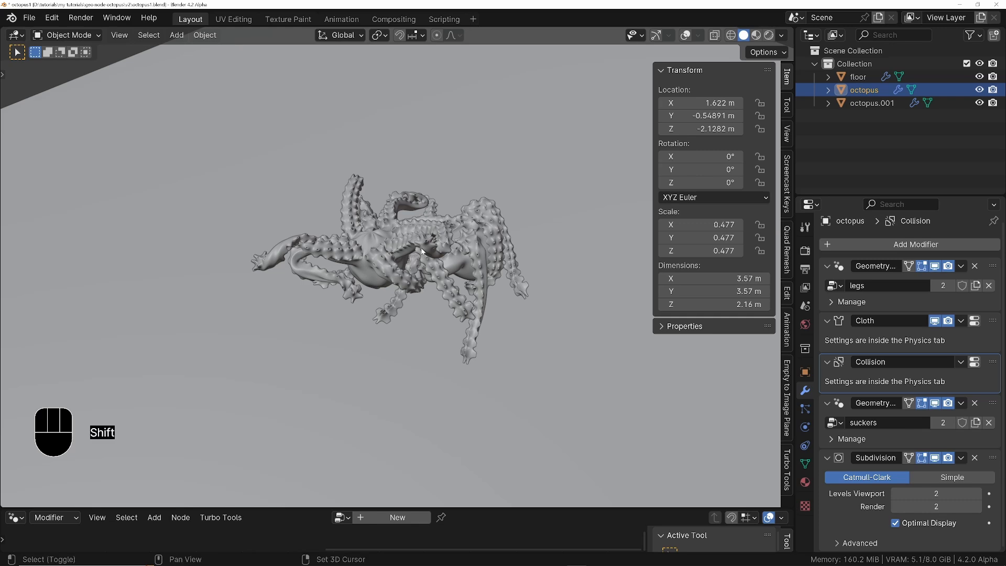
key(shift+Left)
ctrl+middle_drag(416, 252, 600, 199)
middle_drag(392, 237, 530, 261)
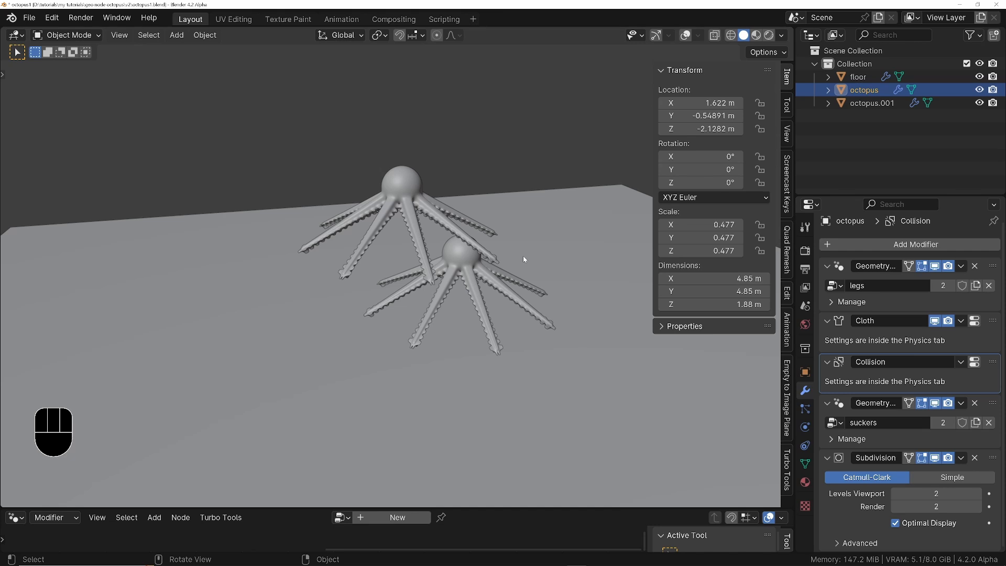
Step: Delete octopus.001 and turn the viewport overlays back on
click(802, 430)
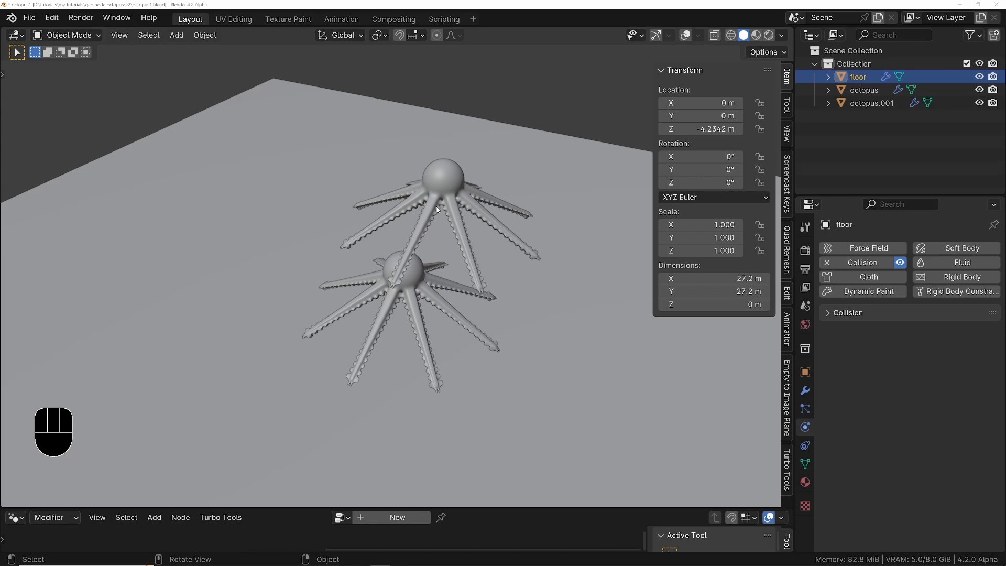
shift+middle_drag(437, 210, 389, 194)
click(456, 188)
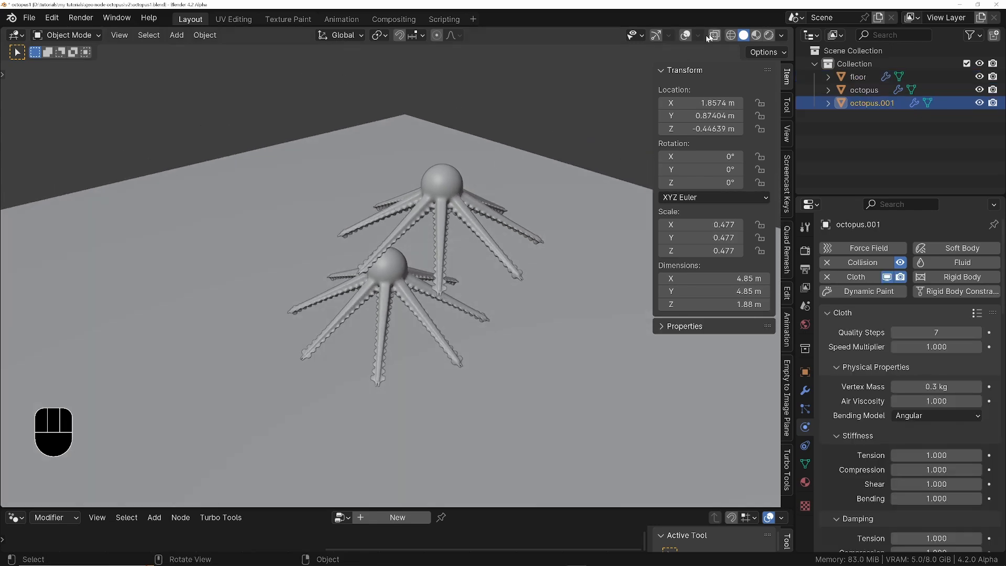
click(687, 35)
key(x)
click(411, 197)
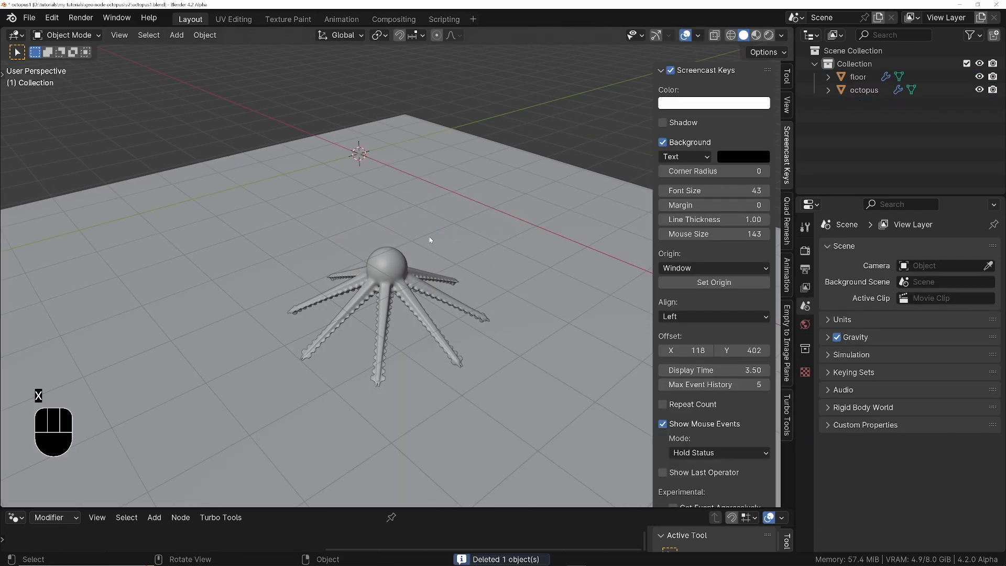
Step: Select the remaining octopus, play its cloth simulation briefly and return to the first frame
ctrl+middle_drag(427, 241, 352, 216)
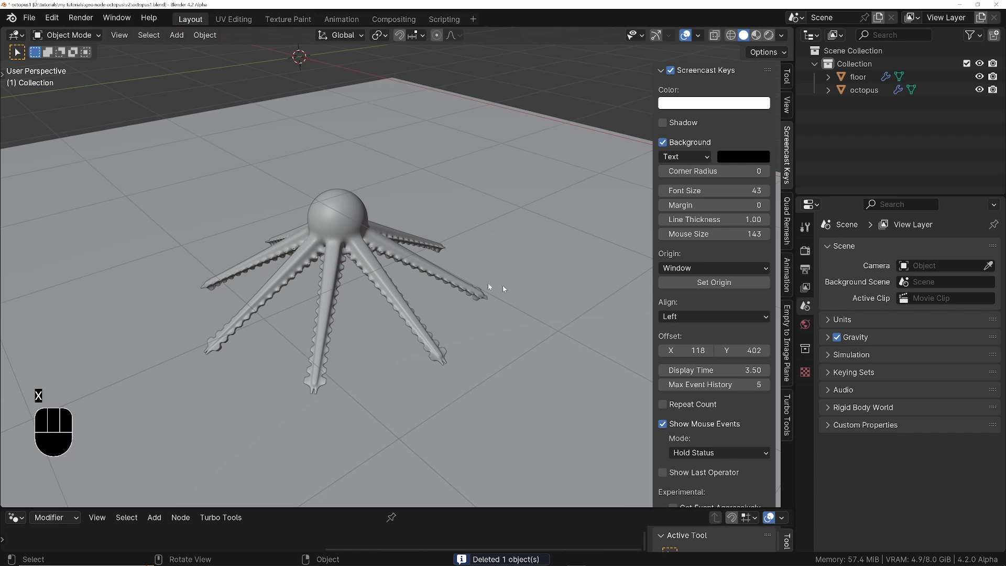
click(337, 225)
scroll(846, 318, down, 15)
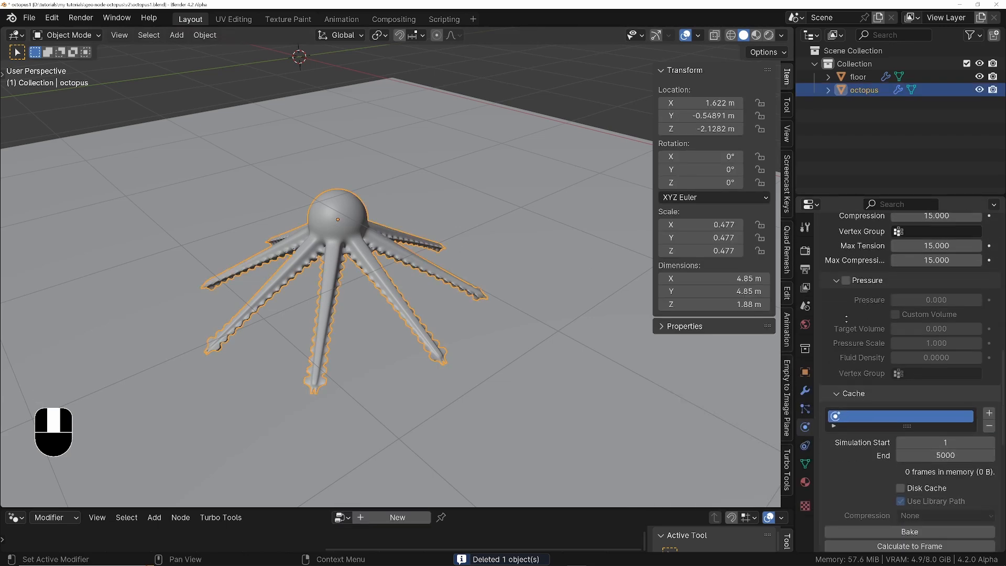
scroll(895, 446, down, 1)
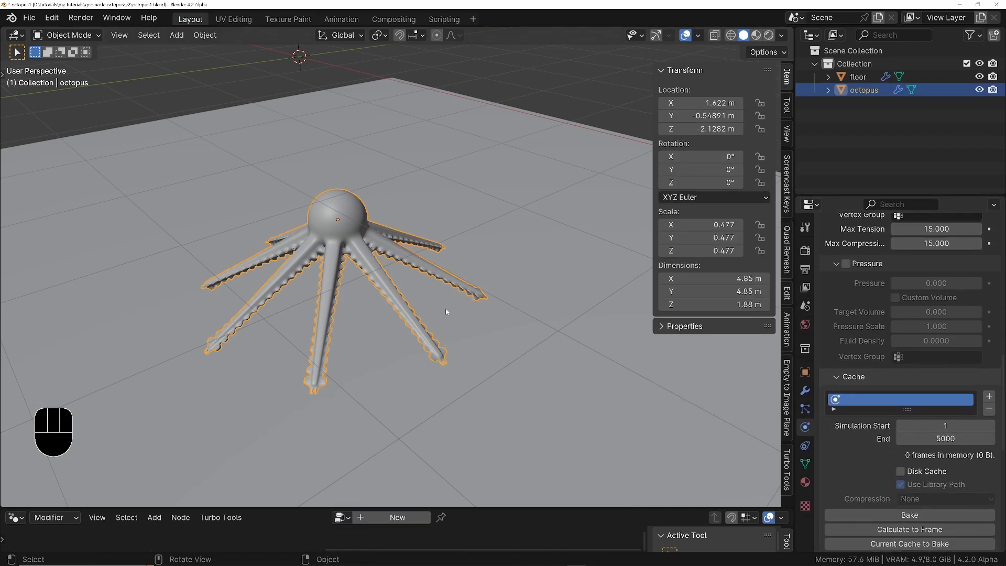
key(space)
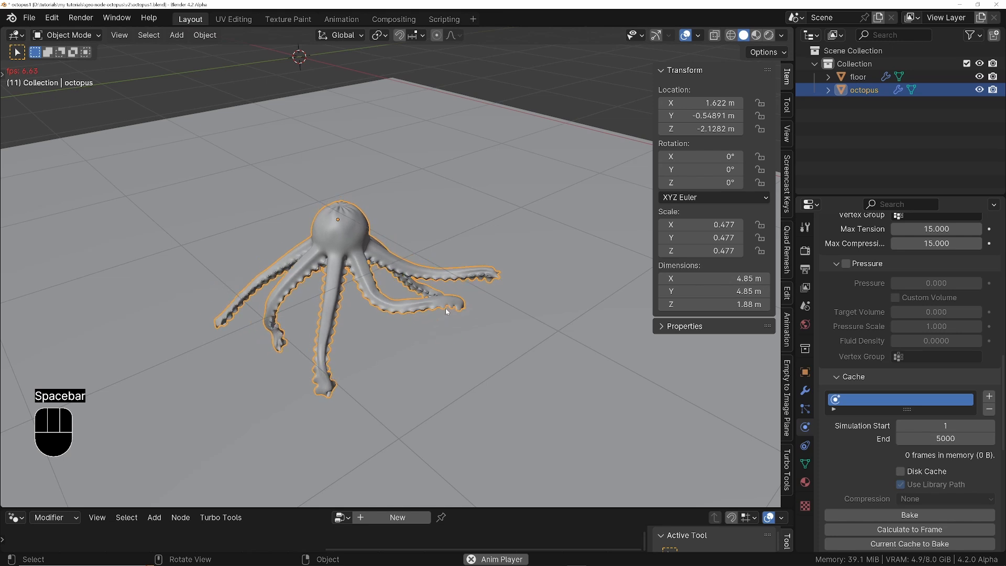
key(space)
key(shift+Left)
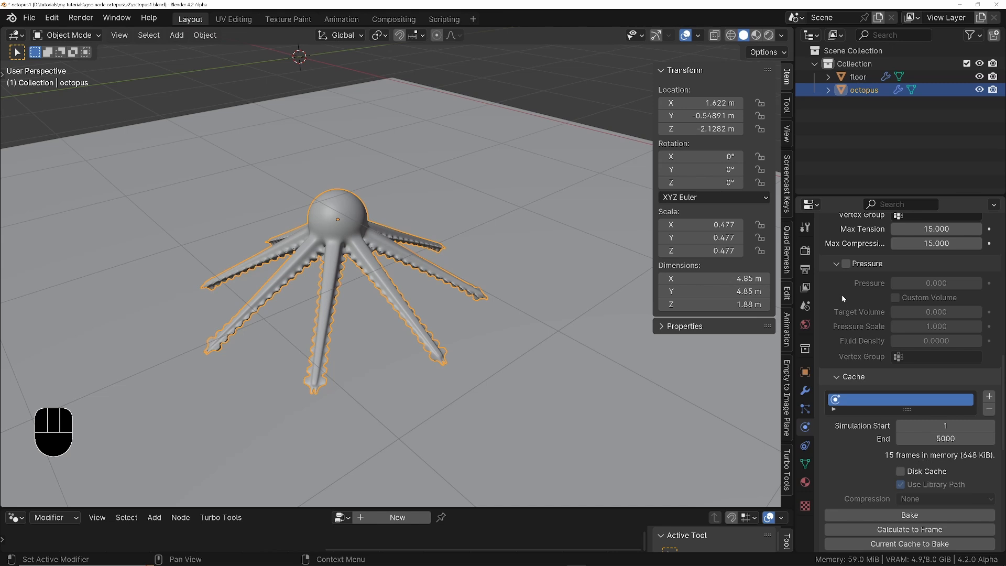
Step: Review the octopus's cloth collision settings and play the simulation while viewing how its tentacles settle on the floor
click(851, 266)
click(853, 269)
scroll(852, 452, down, 10)
scroll(917, 398, up, 1)
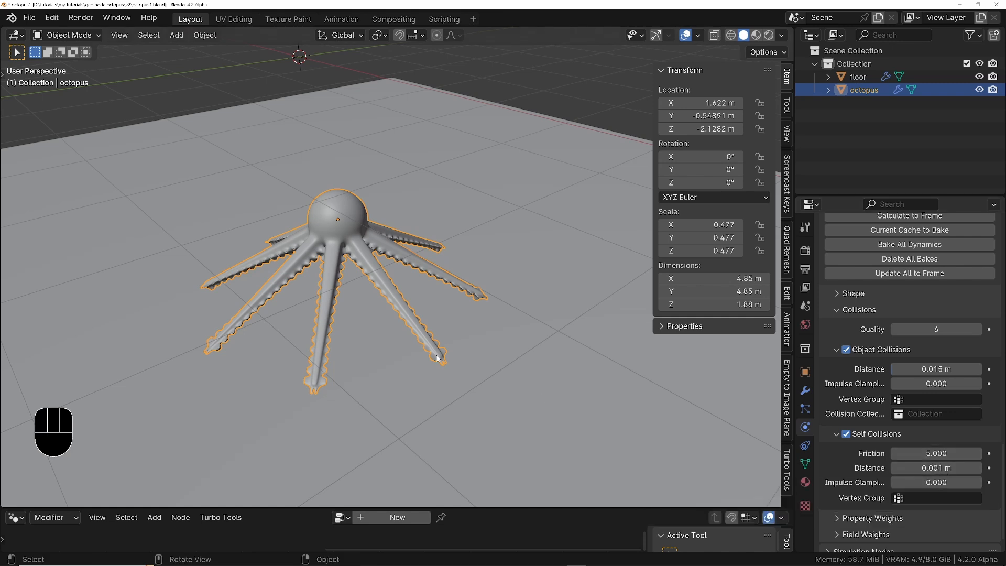
shift+middle_drag(304, 316, 323, 292)
middle_drag(393, 309, 399, 281)
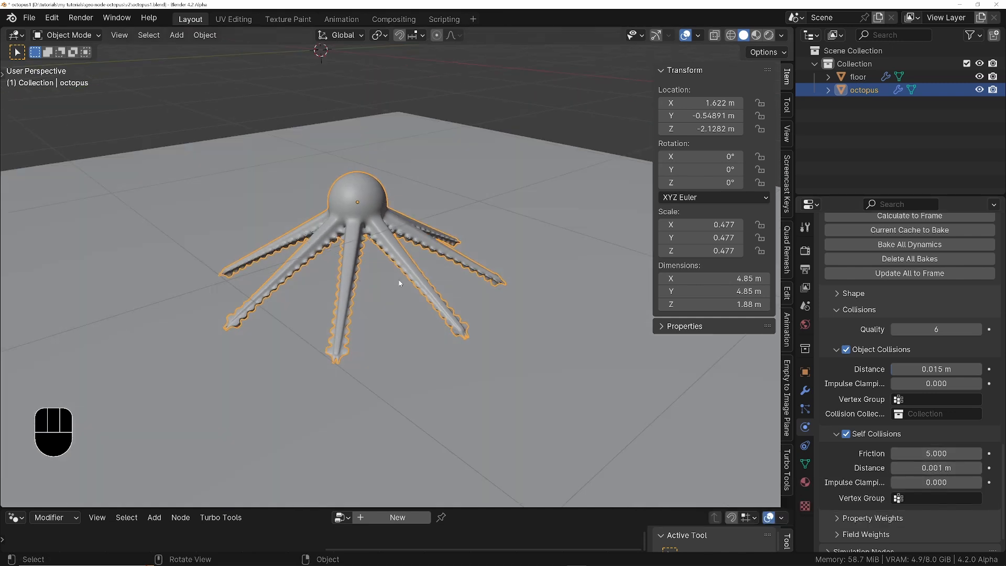
key(space)
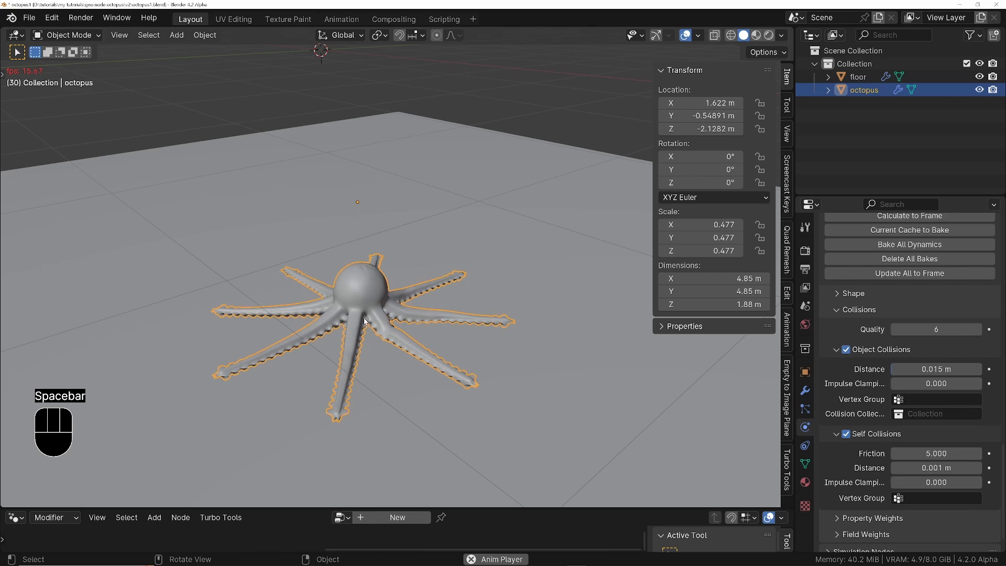
middle_drag(362, 317, 387, 254)
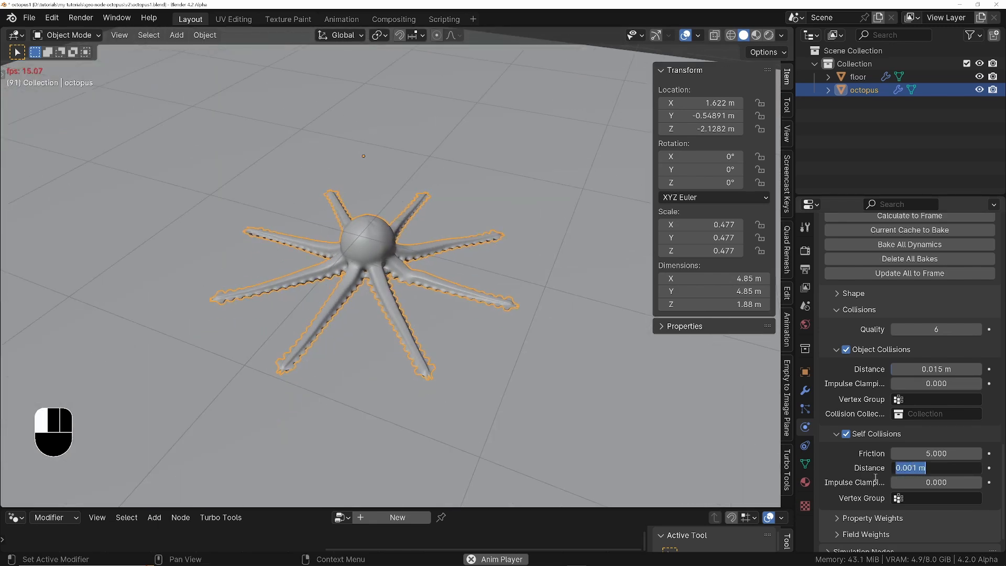
Step: Adjust the octopus's self-collision distance during playback and disable its cloth Internal Springs
drag(904, 473, 934, 473)
scroll(910, 378, up, 15)
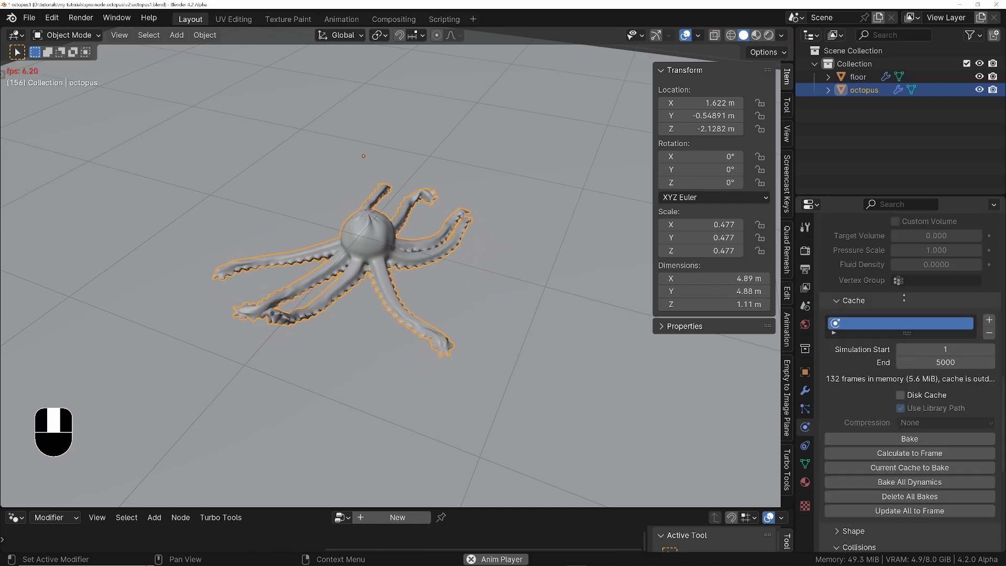
scroll(849, 392, up, 10)
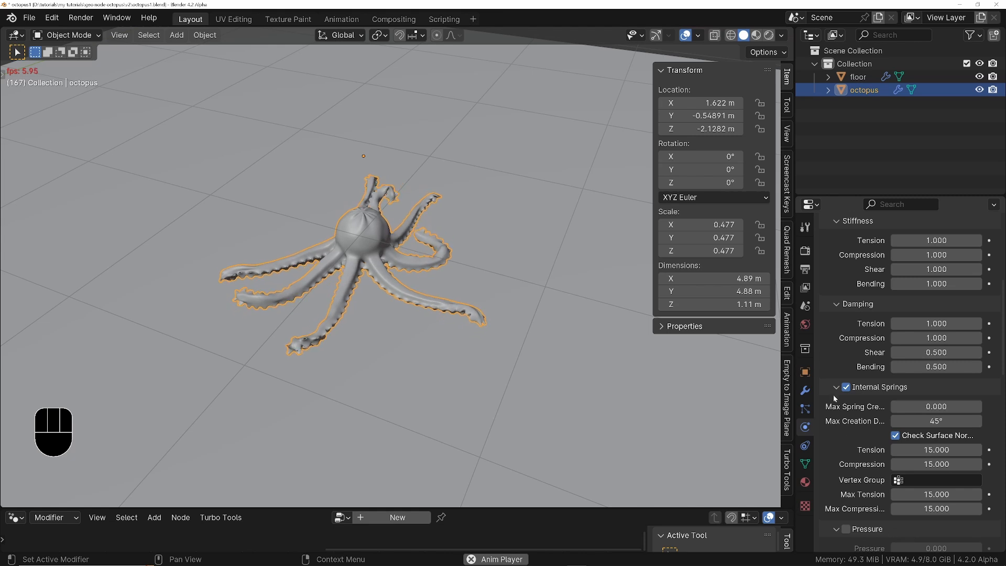
click(847, 387)
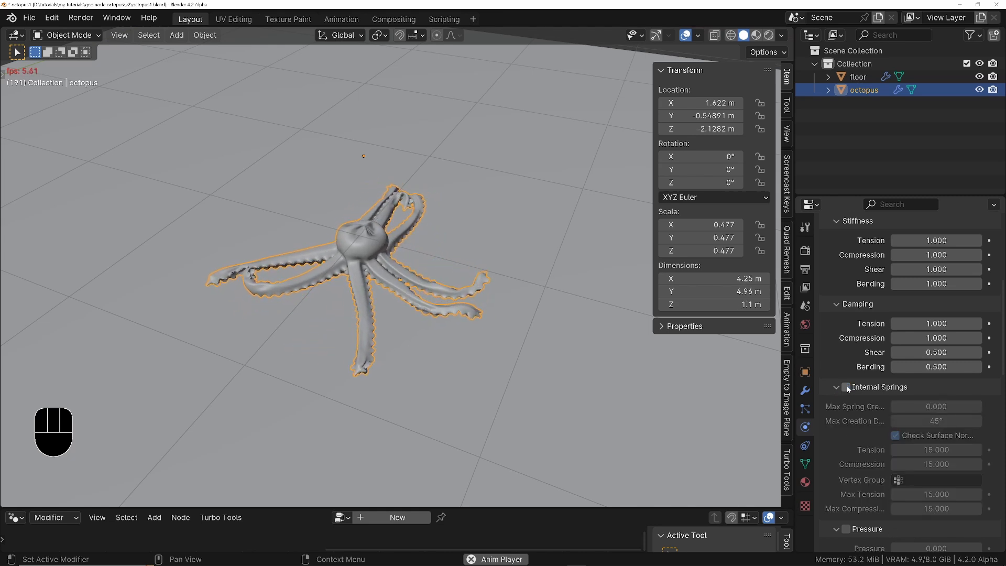
scroll(925, 355, up, 5)
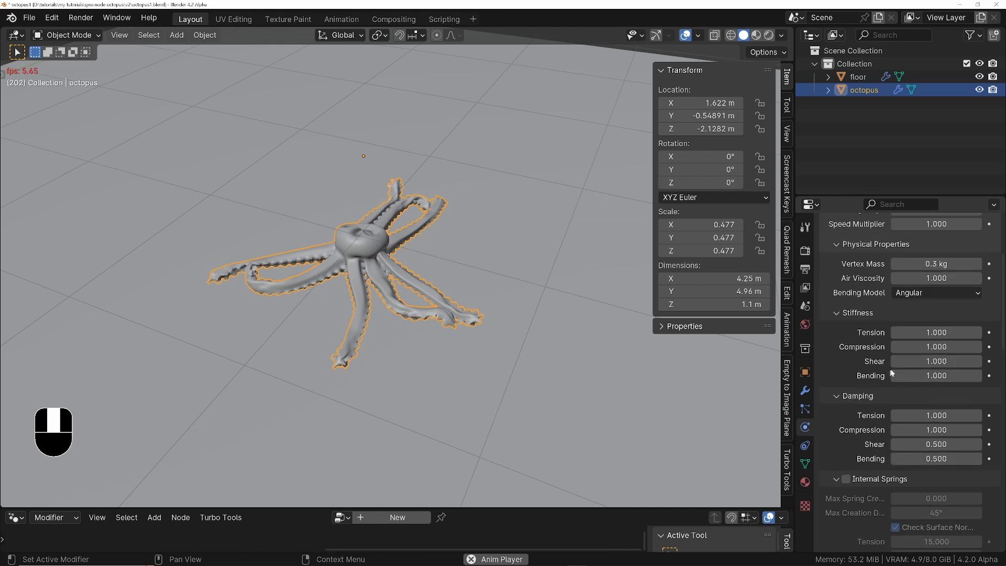
Step: Try a stiffness compression of 0 for the octopus's cloth during playback and set it to 15
click(925, 350)
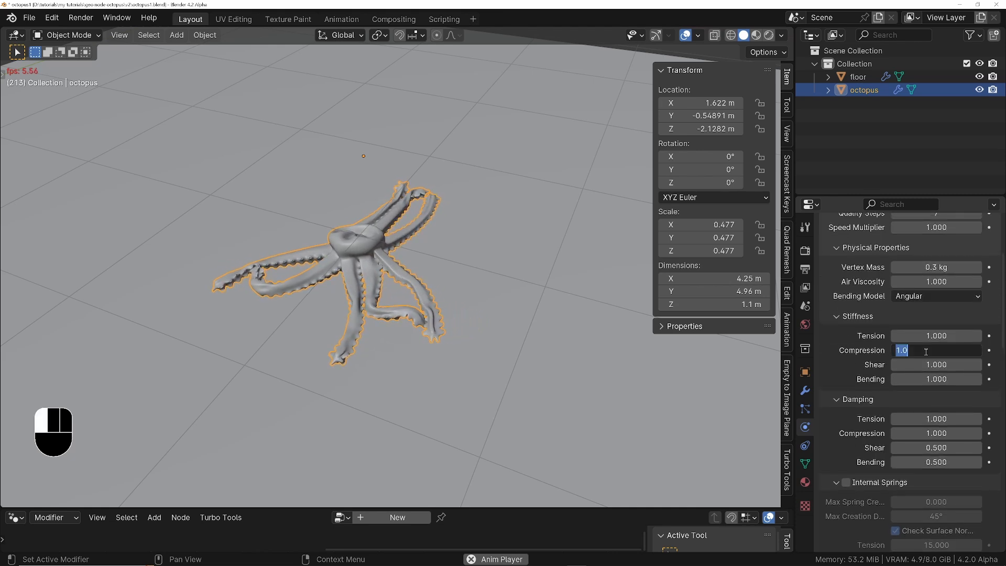
text(0)
key(Return)
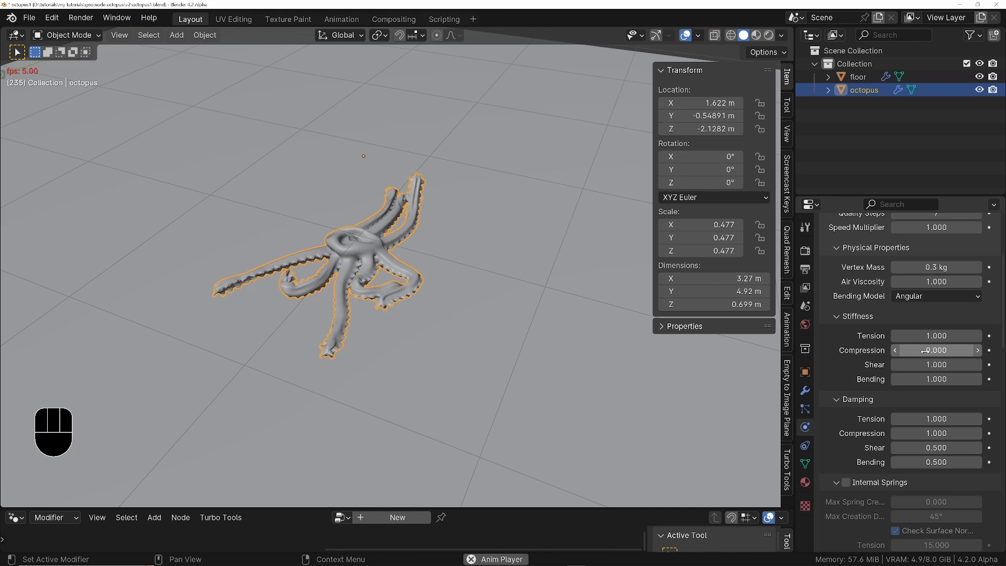
key(KP_Enter)
text(15)
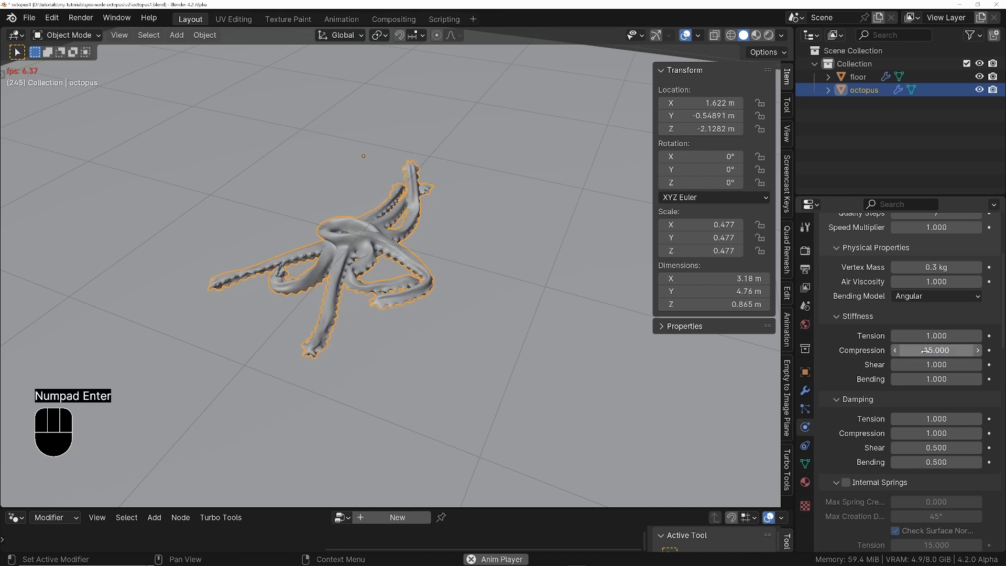
key(KP_Enter)
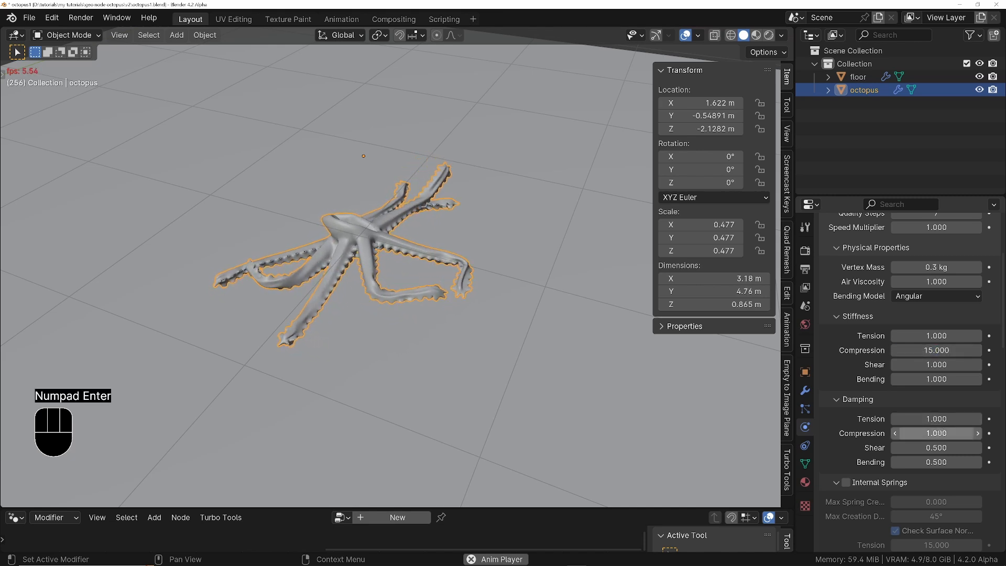
Step: Set the octopus cloth's damping compression to 0 and re-enable its Internal Springs
click(939, 433)
text(0)
key(KP_Enter)
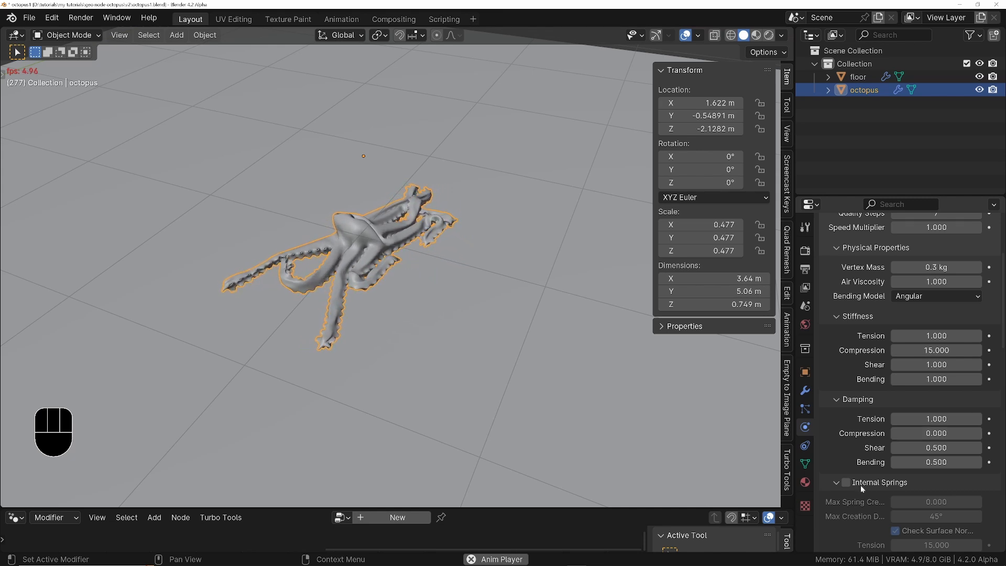
click(845, 482)
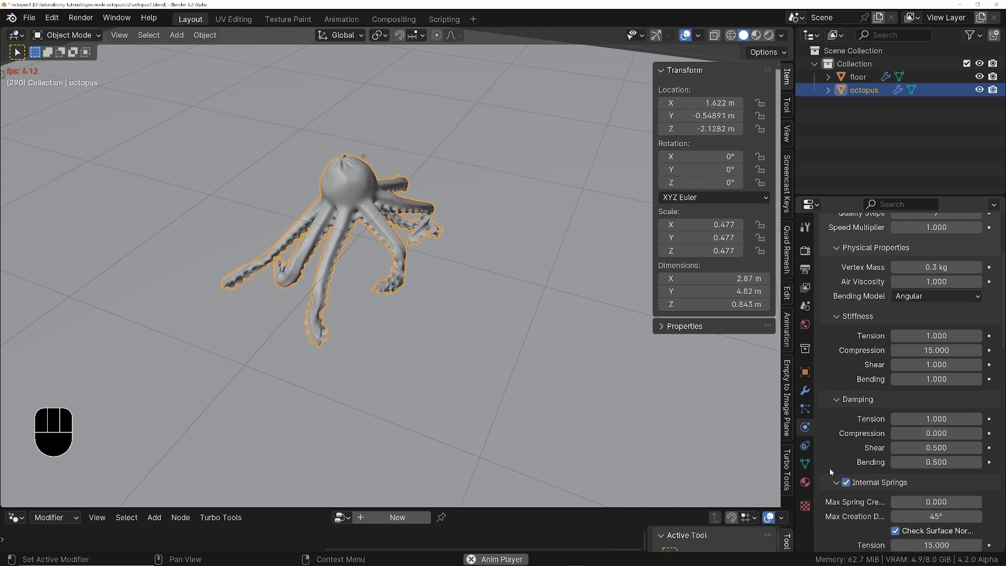
middle_drag(361, 157, 365, 151)
Step: Lower the octopus cloth's gravity field weight to 0 during playback and restore it to 1
scroll(847, 509, down, 15)
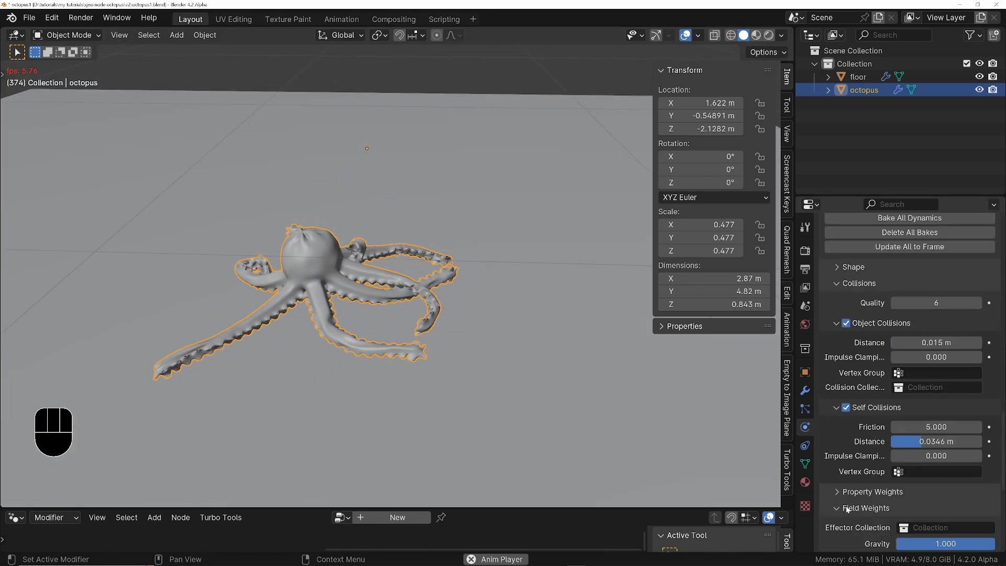
scroll(917, 420, down, 7)
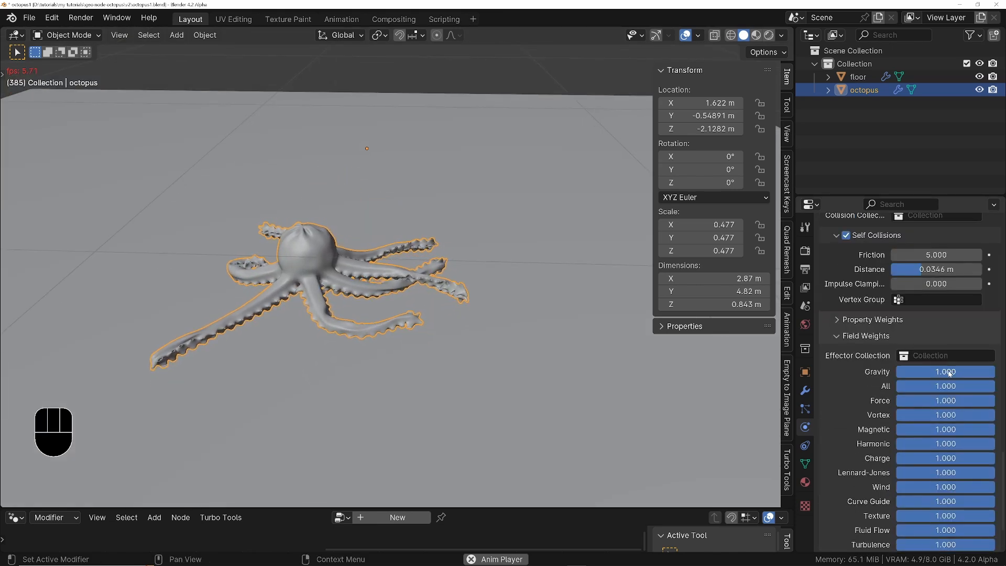
drag(950, 373, 851, 372)
ctrl+middle_drag(332, 257, 355, 273)
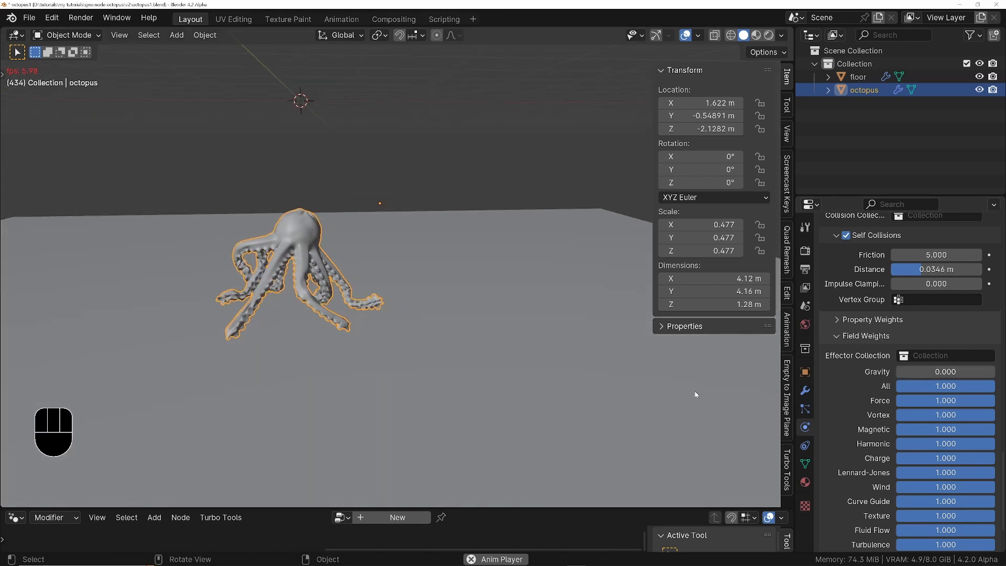
drag(934, 373, 994, 373)
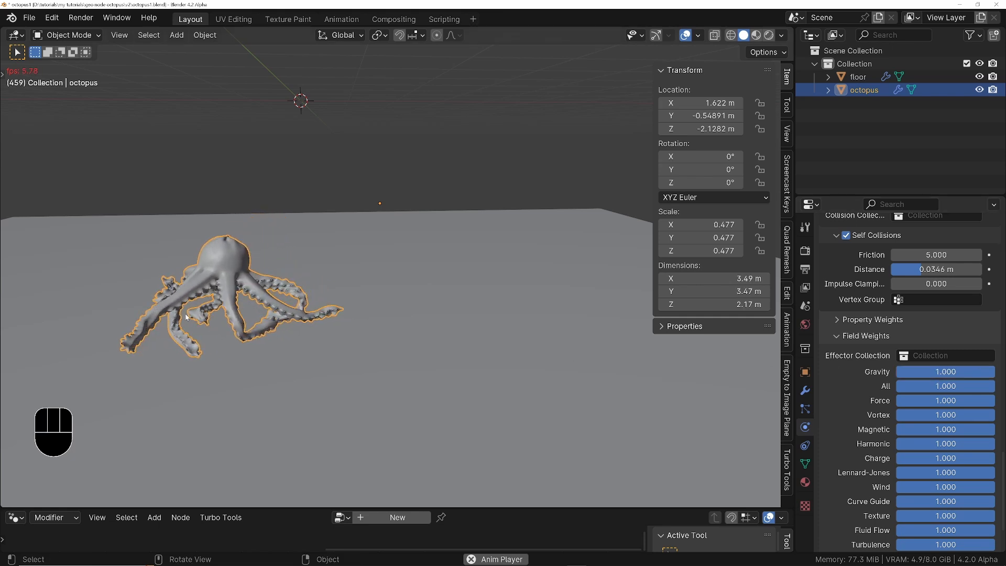
Step: View the octopus's tentacle movement on the floor from another angle and stop the simulation playback
shift+middle_drag(222, 293, 344, 285)
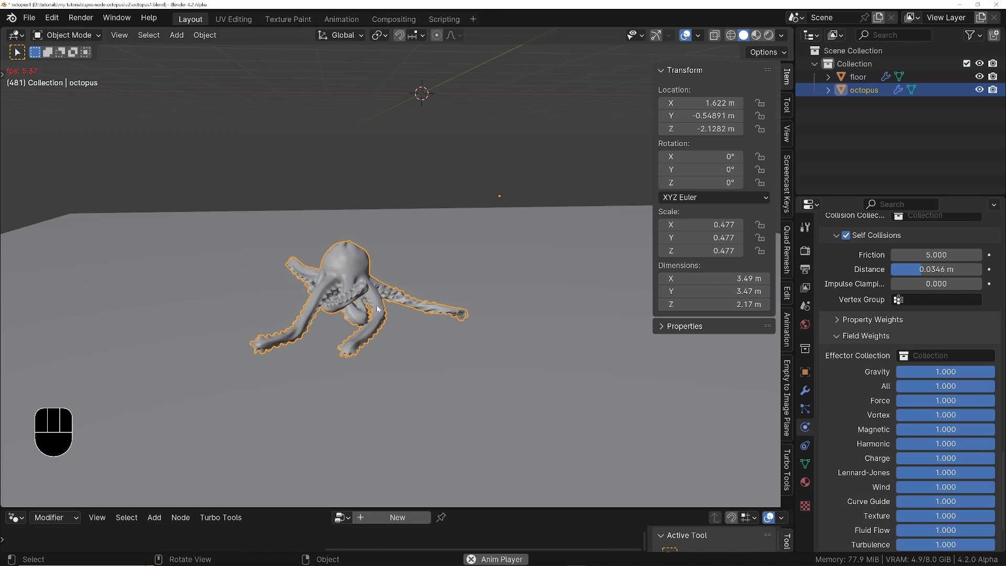
middle_drag(321, 284, 444, 316)
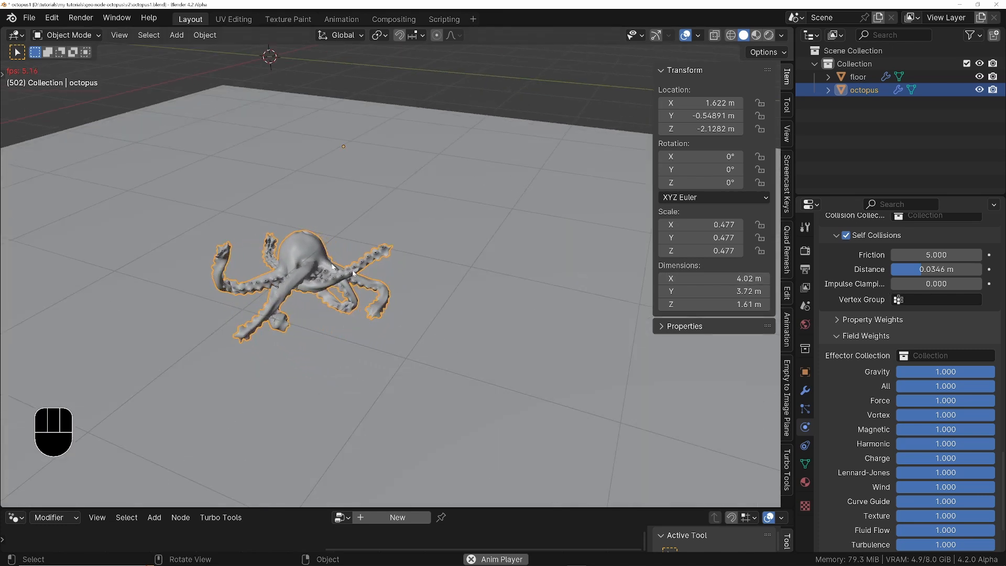
key(space)
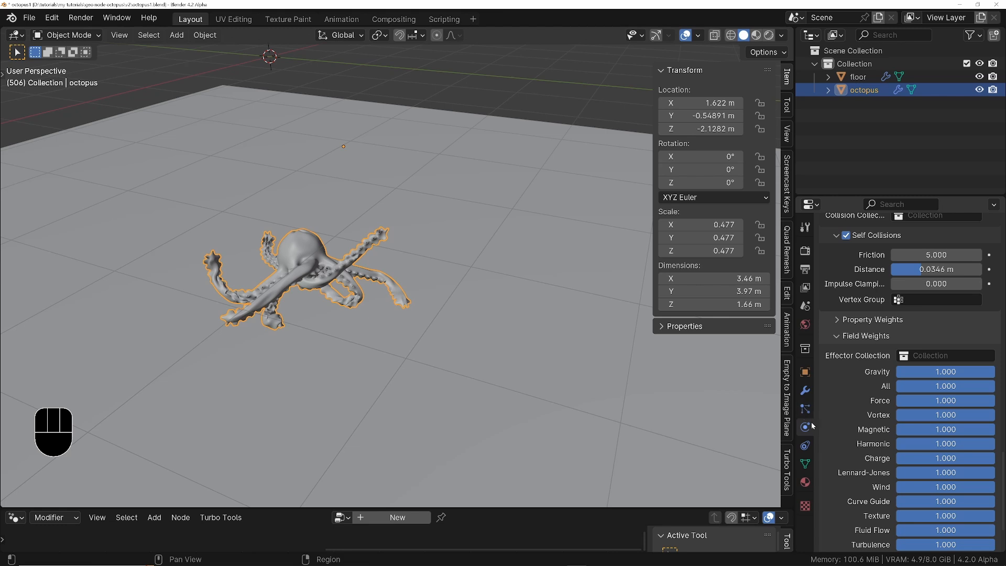
Step: Bake the octopus's cloth simulation from its current cache
scroll(863, 221, up, 10)
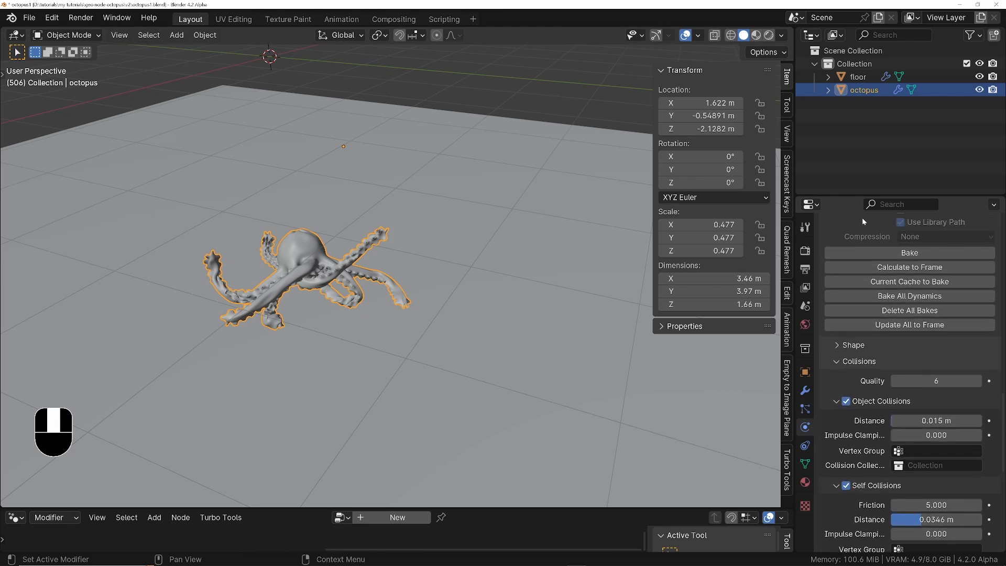
scroll(863, 222, up, 2)
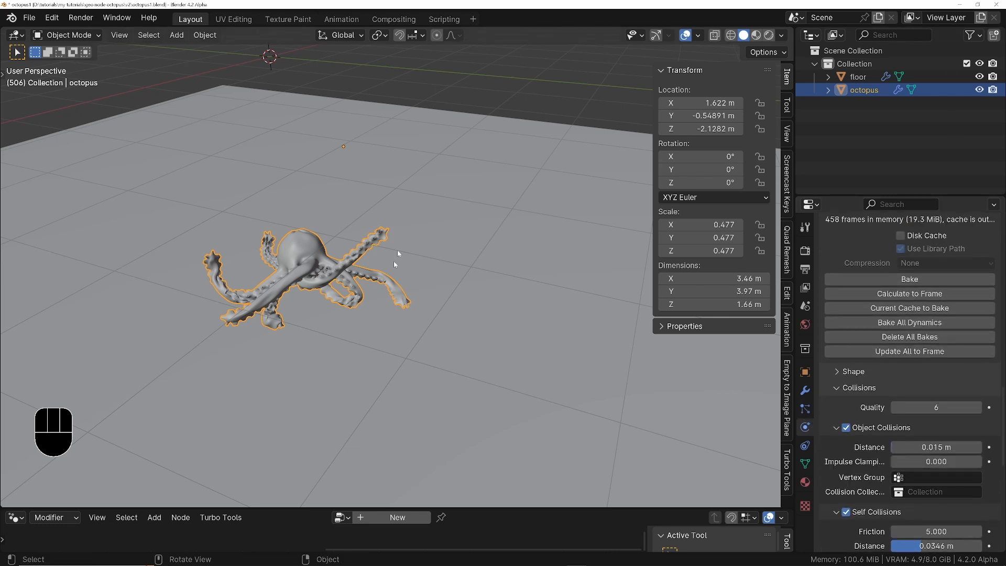
scroll(840, 468, up, 8)
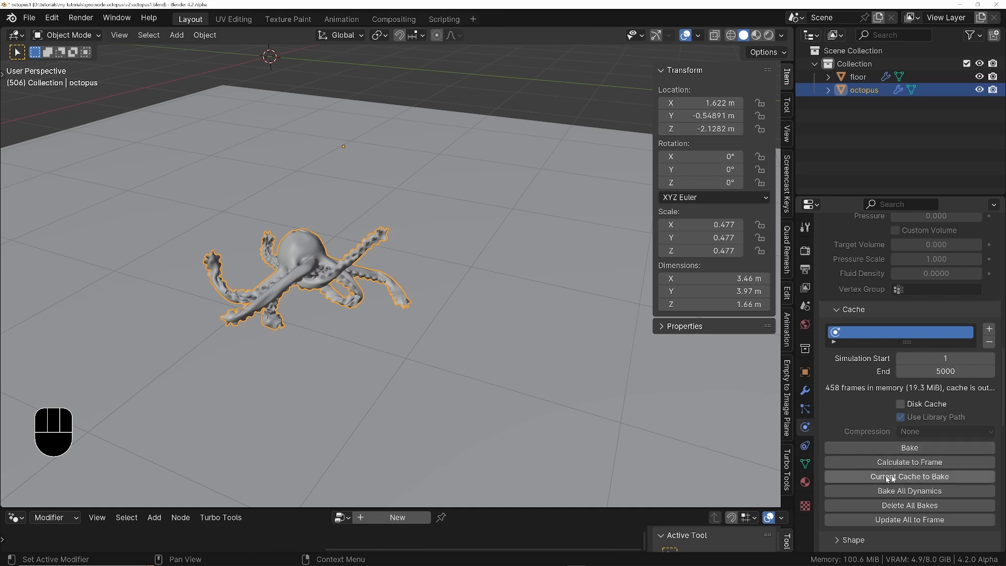
click(920, 476)
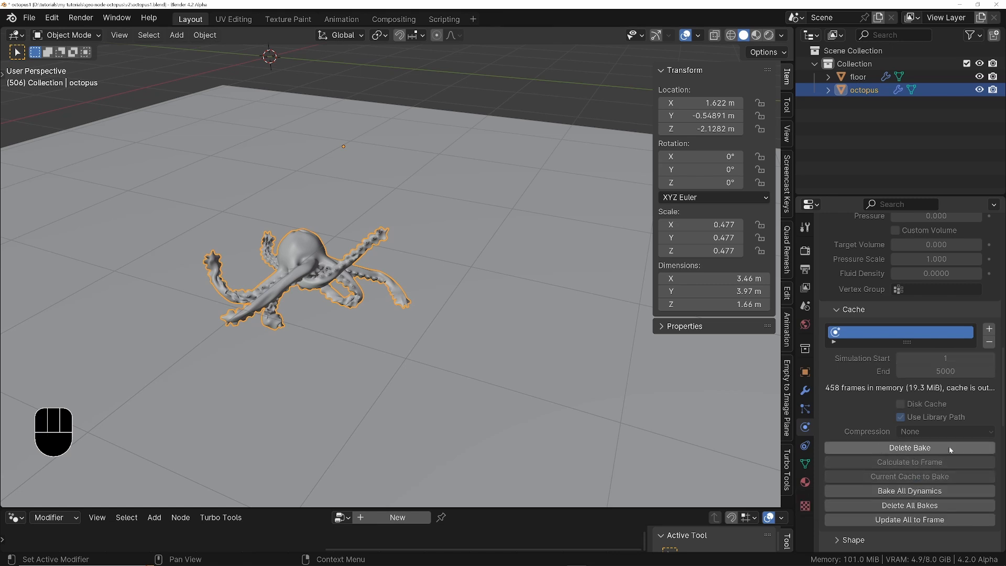
Step: Play the baked simulation from the first frame with viewport overlays hidden, and return to the first frame
key(shift+Left)
key(space)
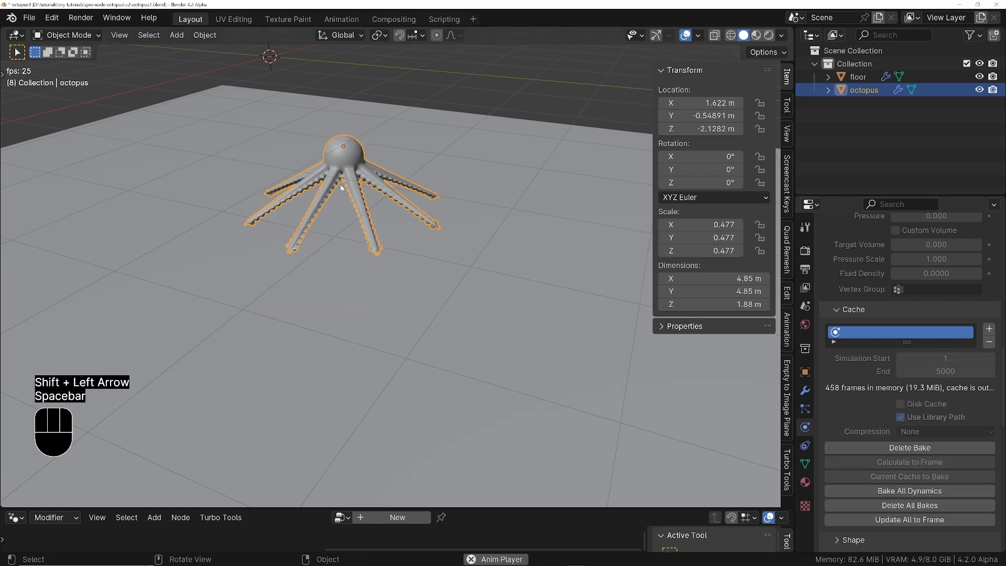
click(685, 35)
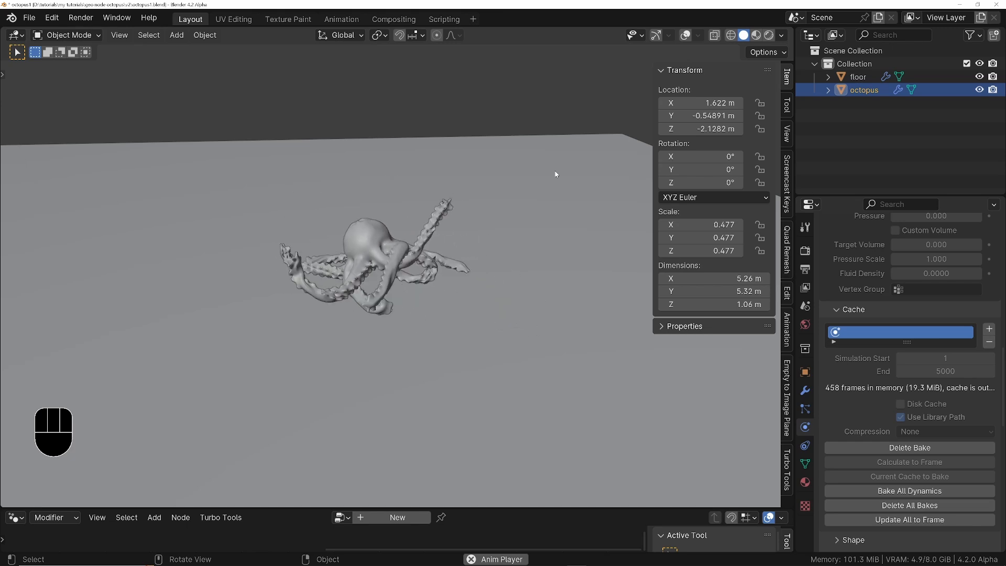
key(space)
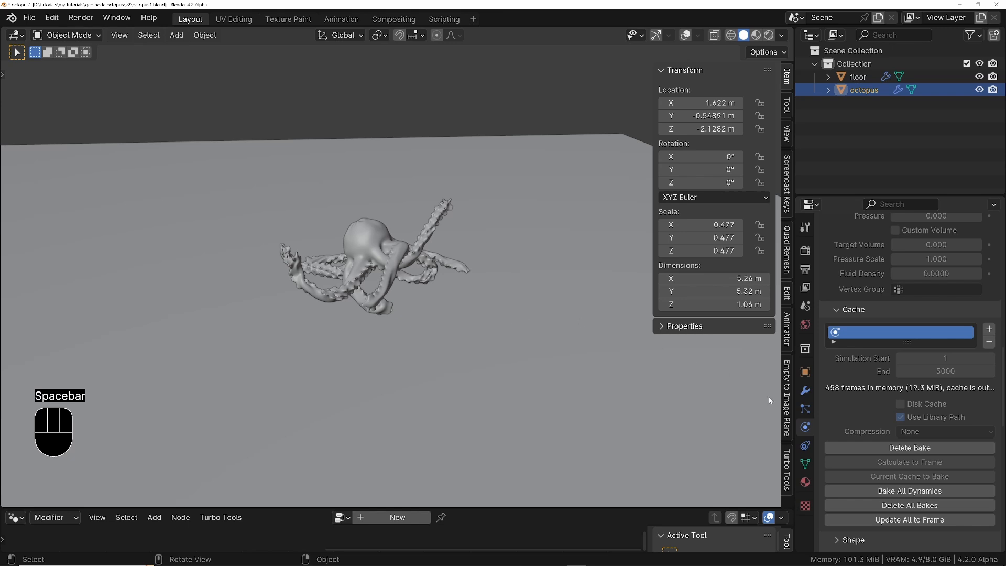
key(shift+Left)
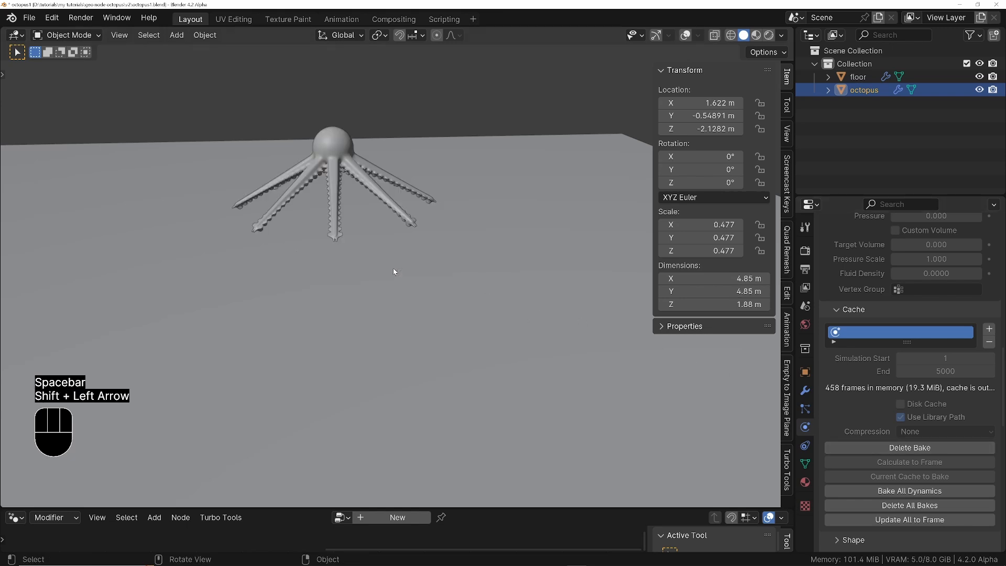
Step: Turn the viewport overlays back on and delete the octopus's cloth bake
click(690, 35)
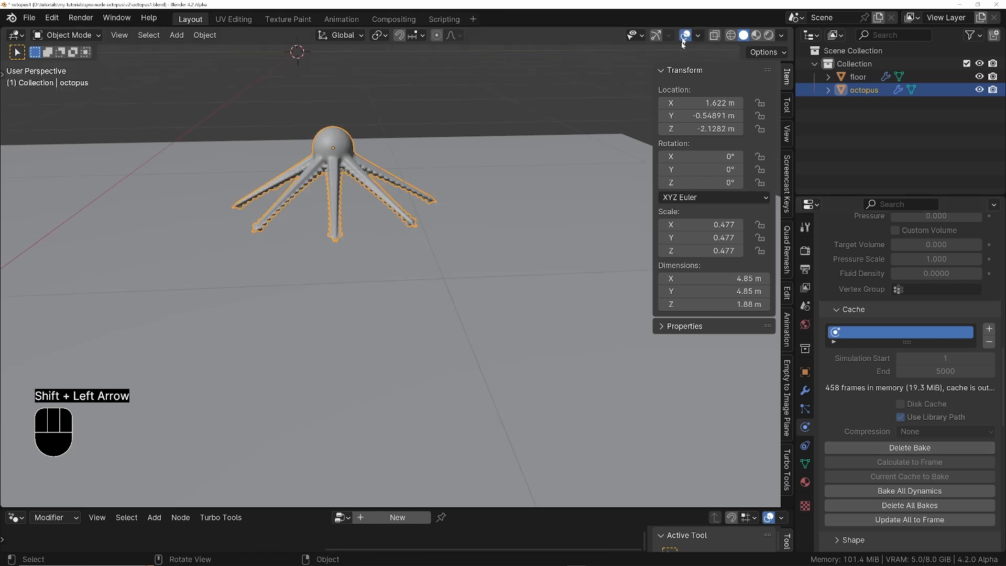
click(924, 451)
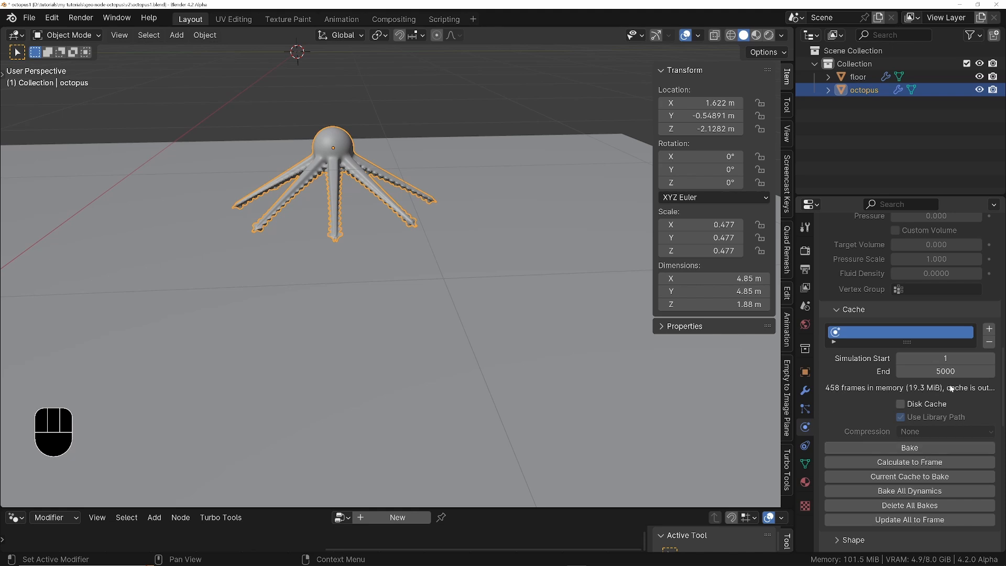
Step: Replay the octopus's cached cloth simulation after deleting the bake and return to the first frame
scroll(825, 253, up, 6)
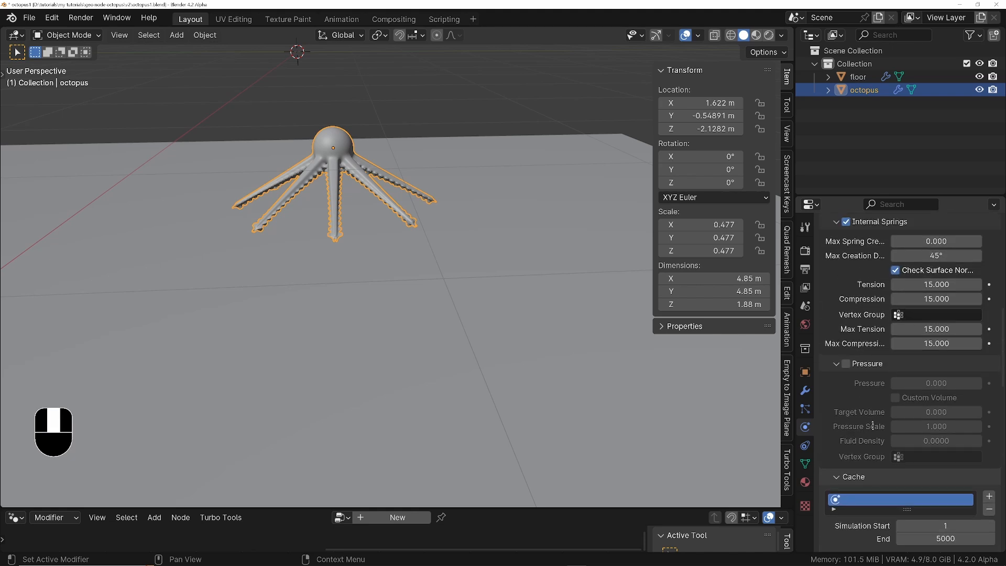
scroll(888, 276, down, 3)
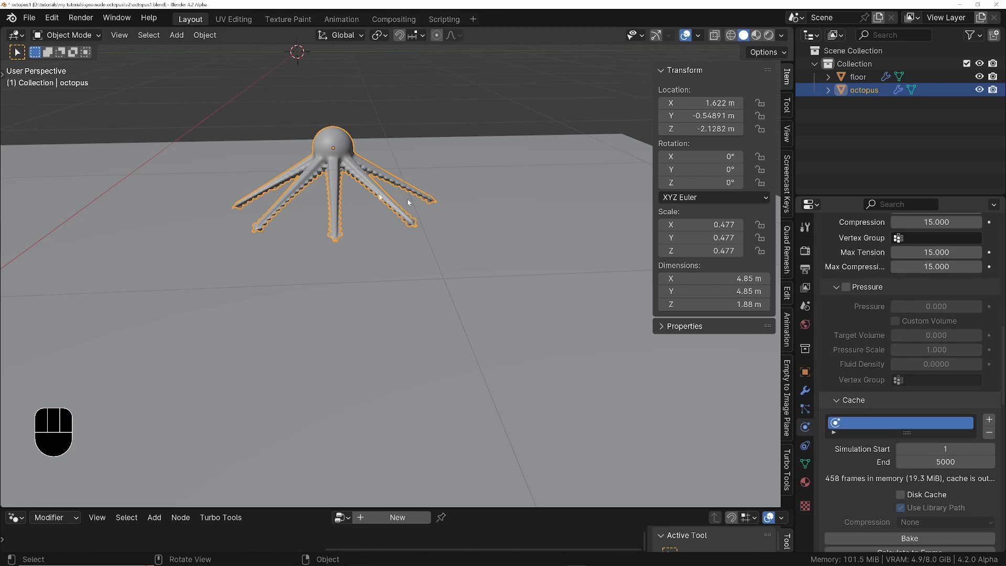
key(space)
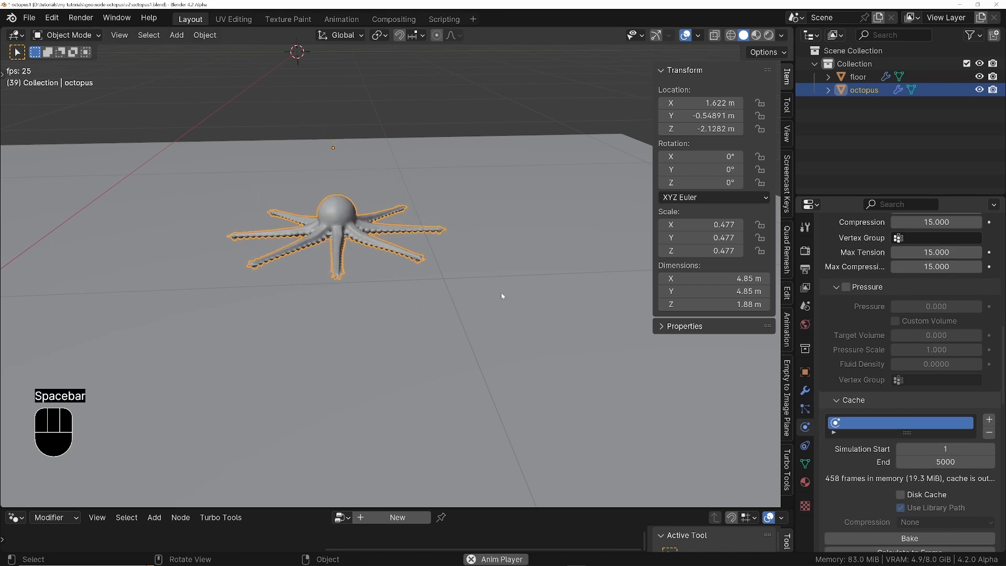
scroll(854, 309, down, 6)
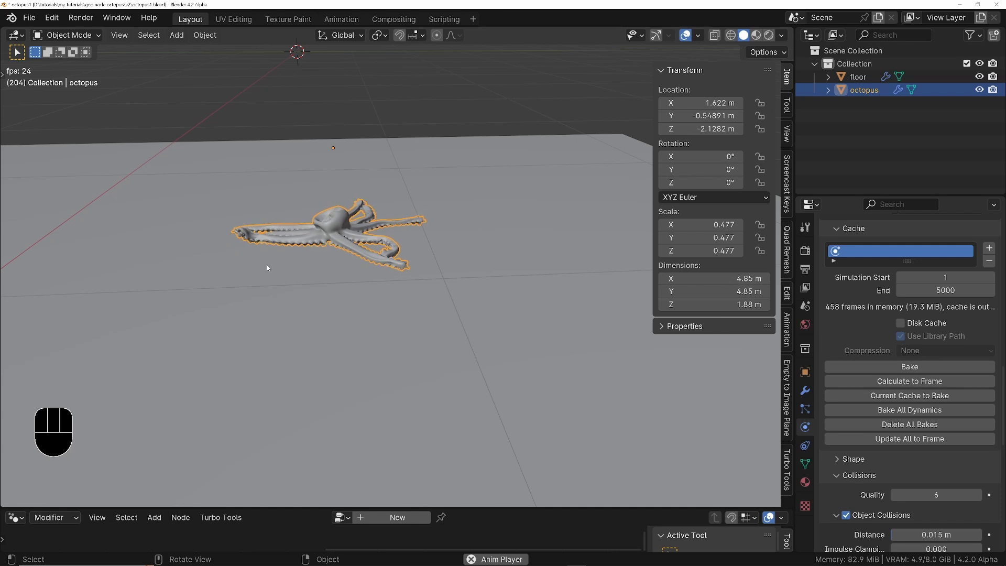
key(space)
key(shift+Left)
Step: Toggle the cloth's Pressure option on and off to clear the cached frames, and play the simulation afresh
scroll(855, 318, up, 7)
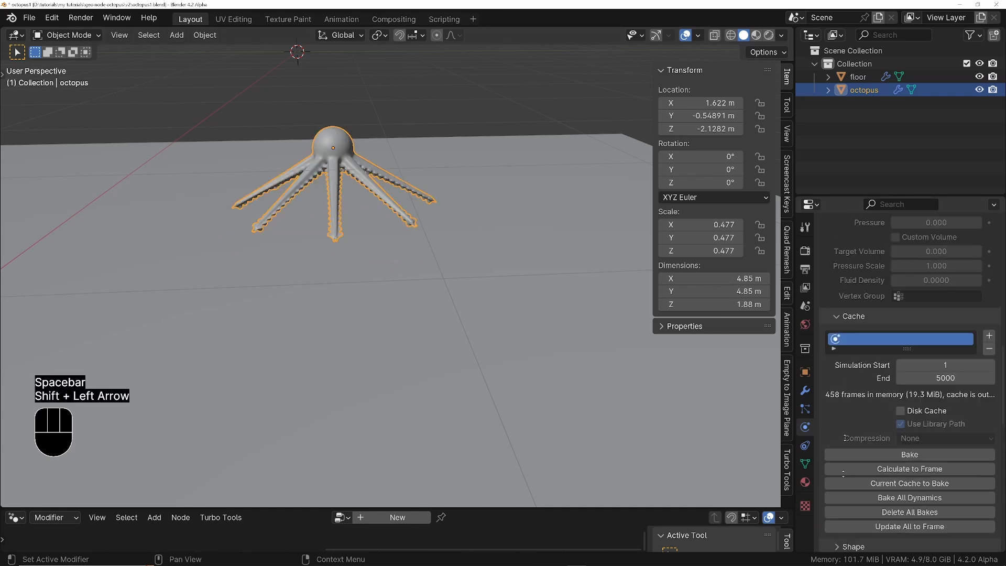
click(847, 322)
click(847, 322)
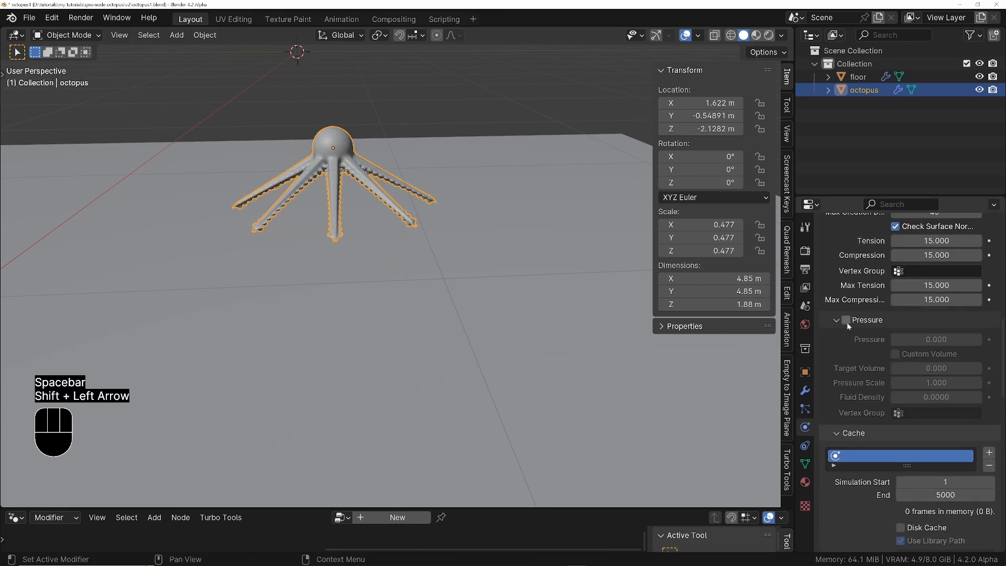
scroll(863, 508, down, 8)
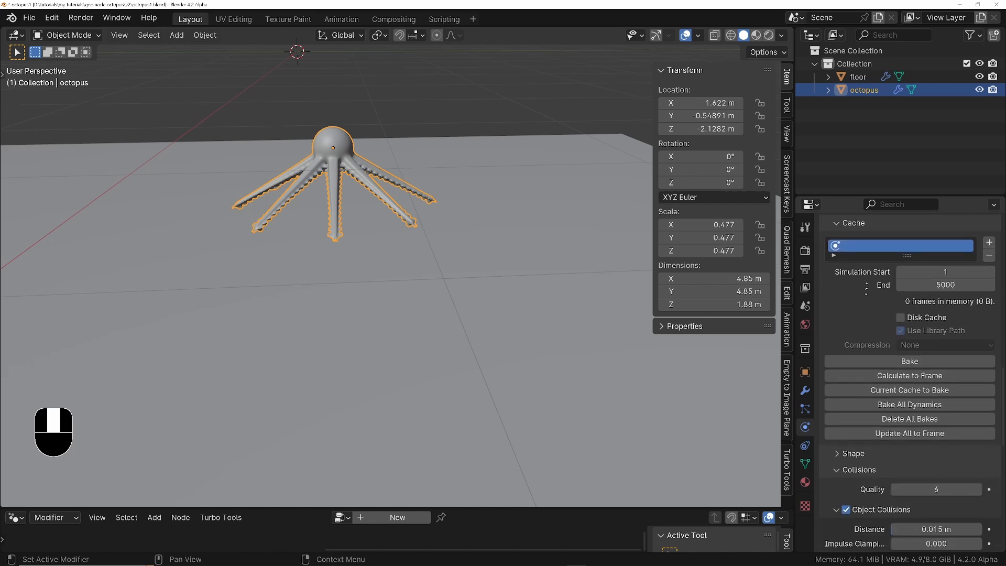
key(space)
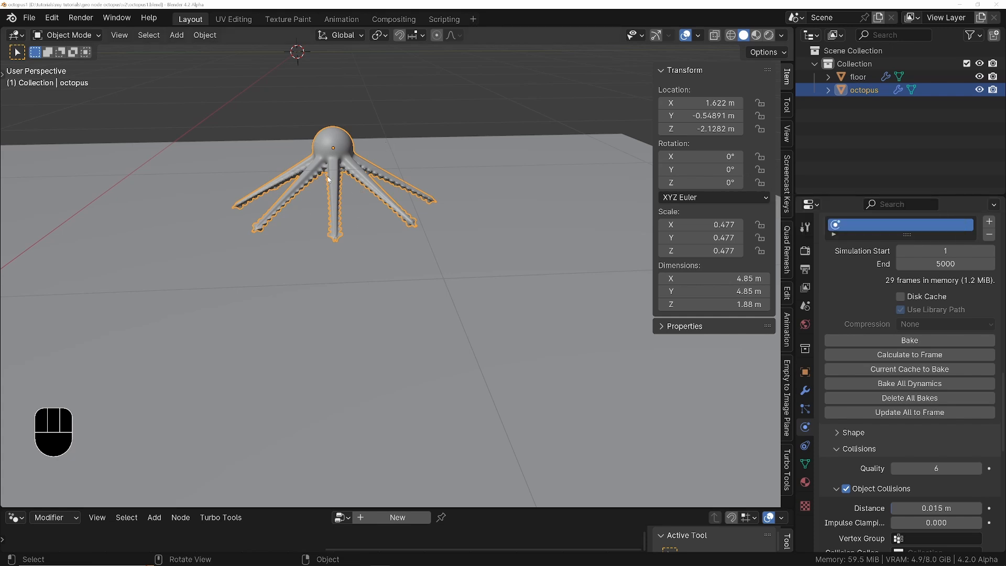
Step: Add a Harmonic force field and place it above the octopus's head, at about X 1.64, Y -0.76, Z -0.18 m
key(shift+a)
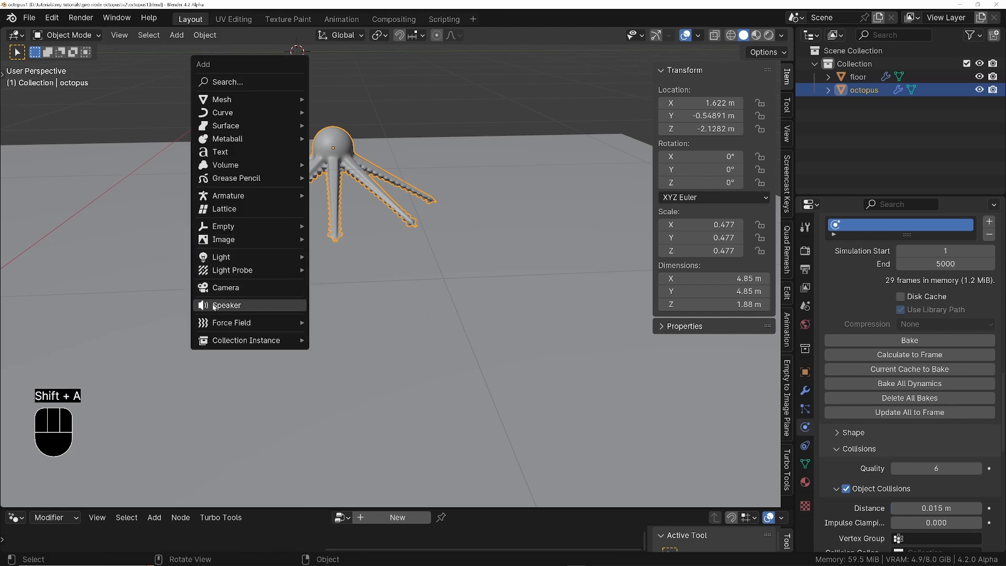
mouse_move(244, 324)
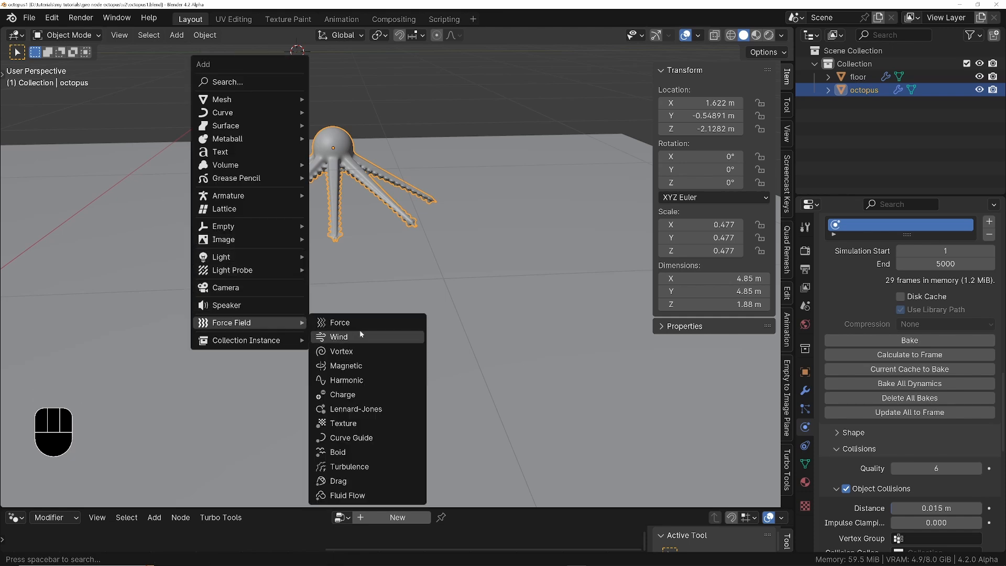
click(348, 381)
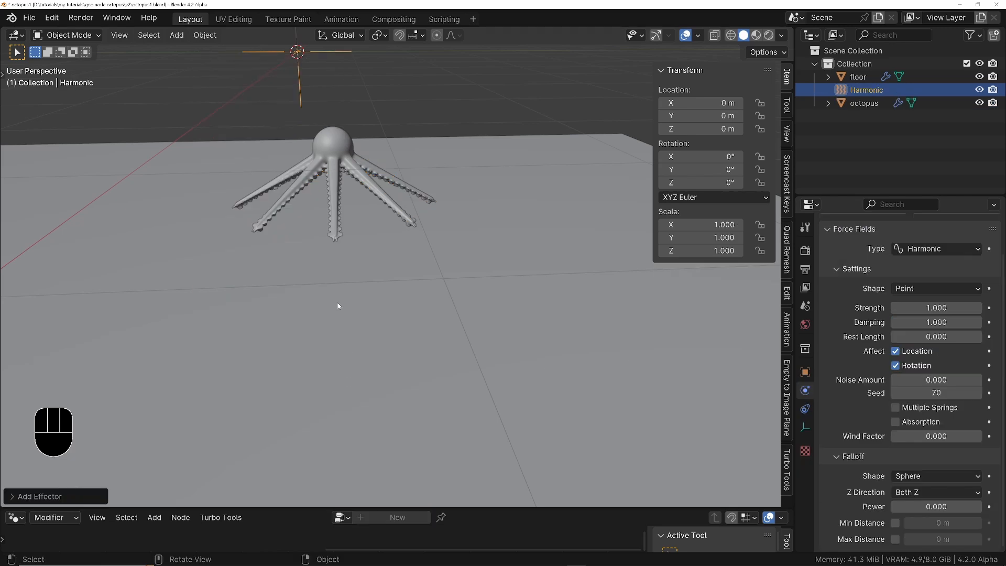
scroll(338, 302, down, 3)
middle_drag(337, 302, 233, 263)
key(g)
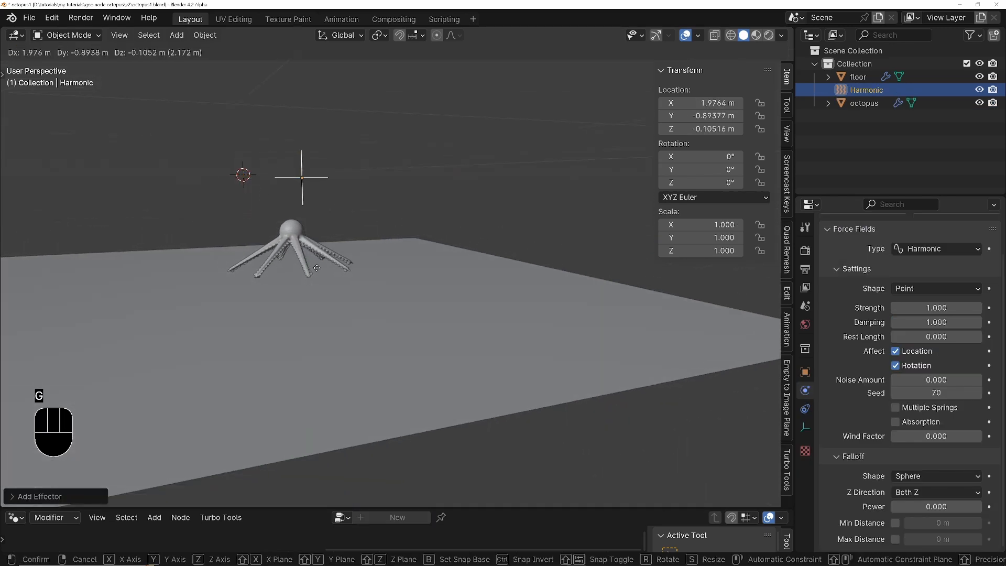
click(306, 269)
middle_drag(301, 234, 427, 277)
ctrl+middle_drag(427, 278, 405, 253)
Step: Play the octopus simulation and set the Harmonic field's strength to 50 while it runs
key(space)
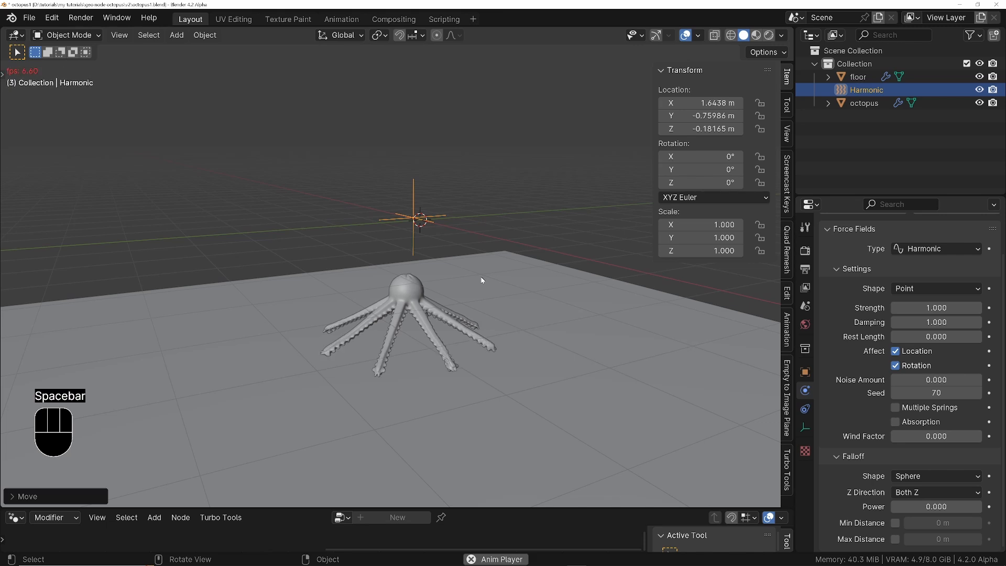
middle_drag(411, 309, 407, 304)
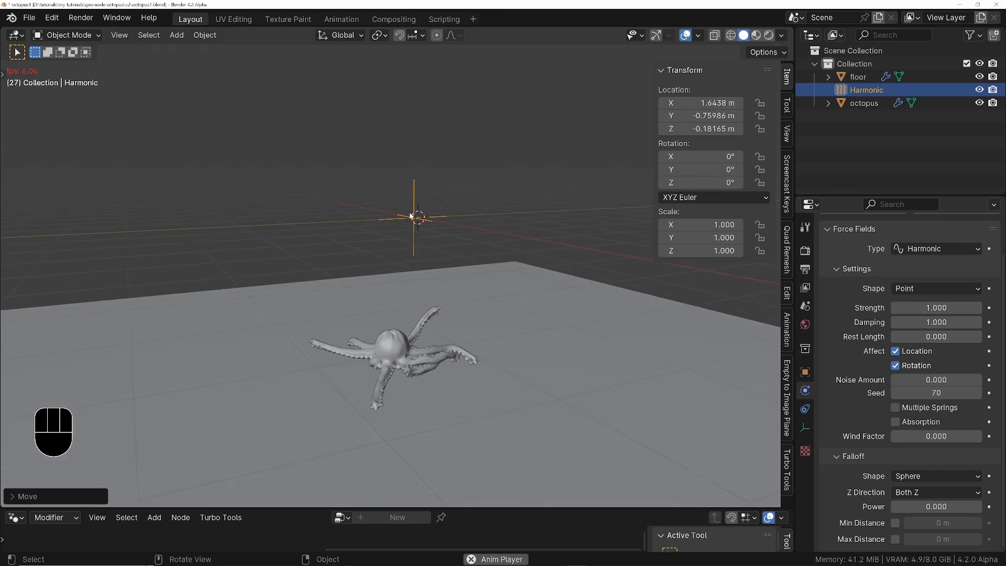
click(936, 309)
text(50)
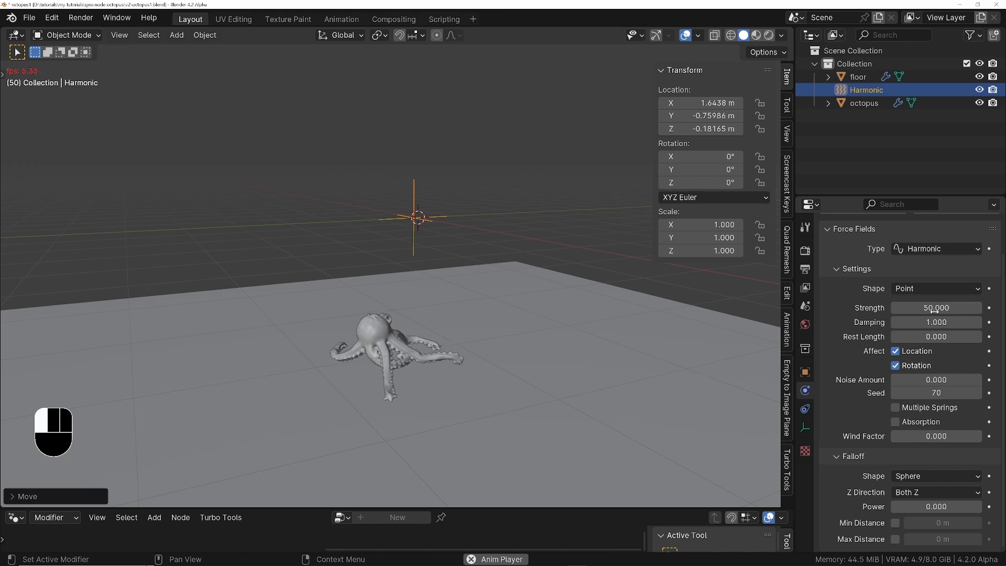
key(Return)
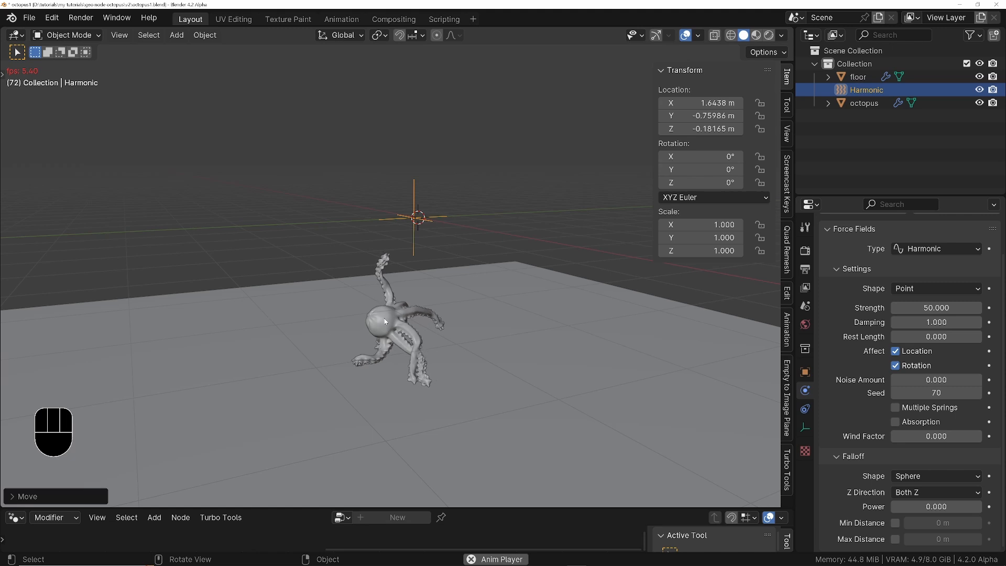
Step: Raise the Harmonic field's strength to 200 during playback
click(928, 308)
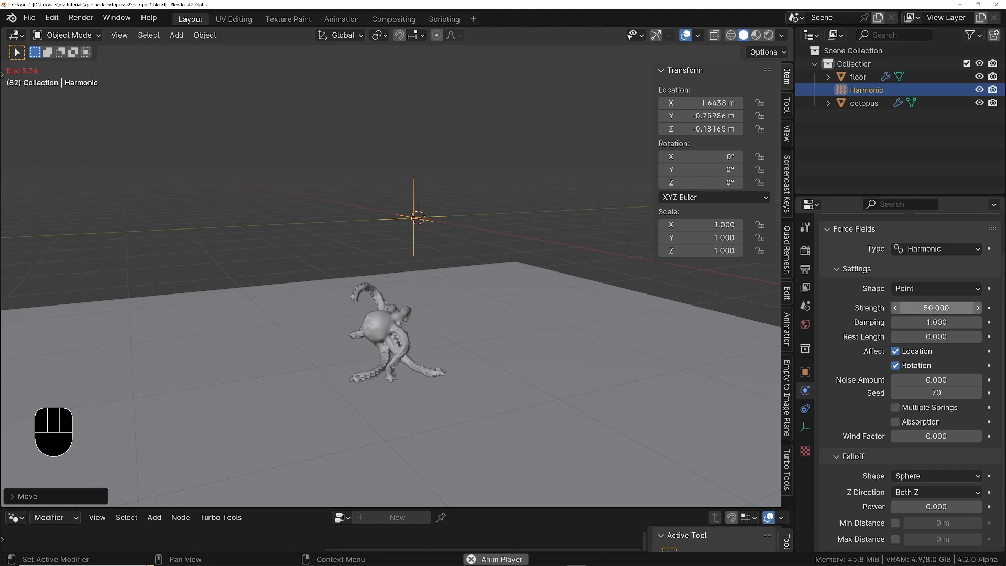
text(200)
key(Return)
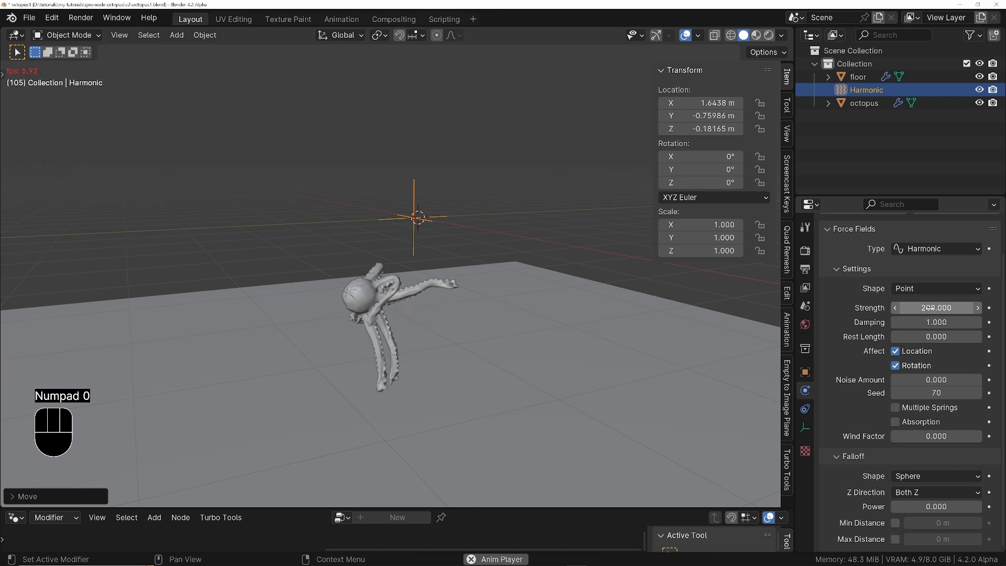
Step: Set the Harmonic field's strength to 0 during playback, stop the simulation and return to the first frame
key(KP_Enter)
text(0)
key(KP_Enter)
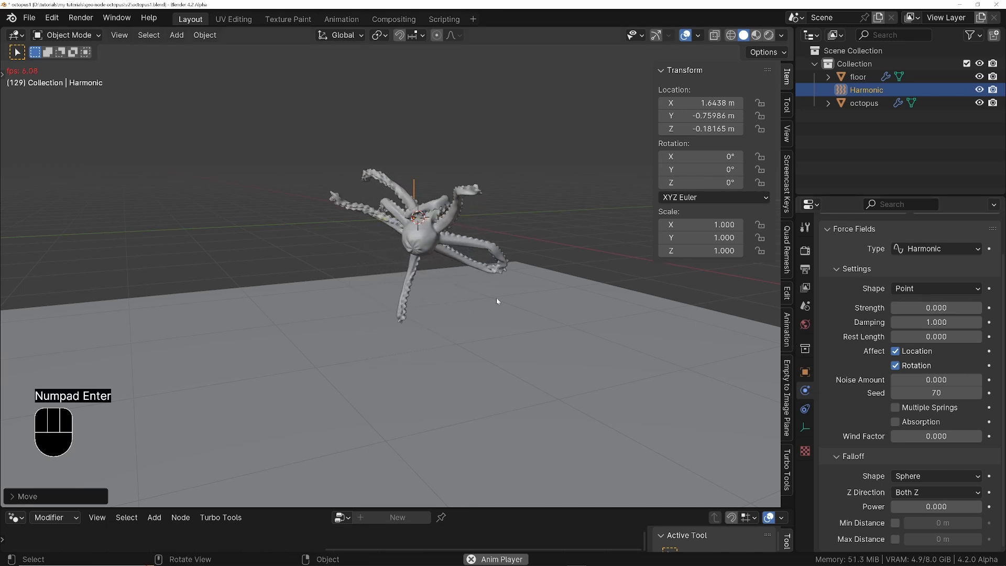
key(space)
key(shift+Left)
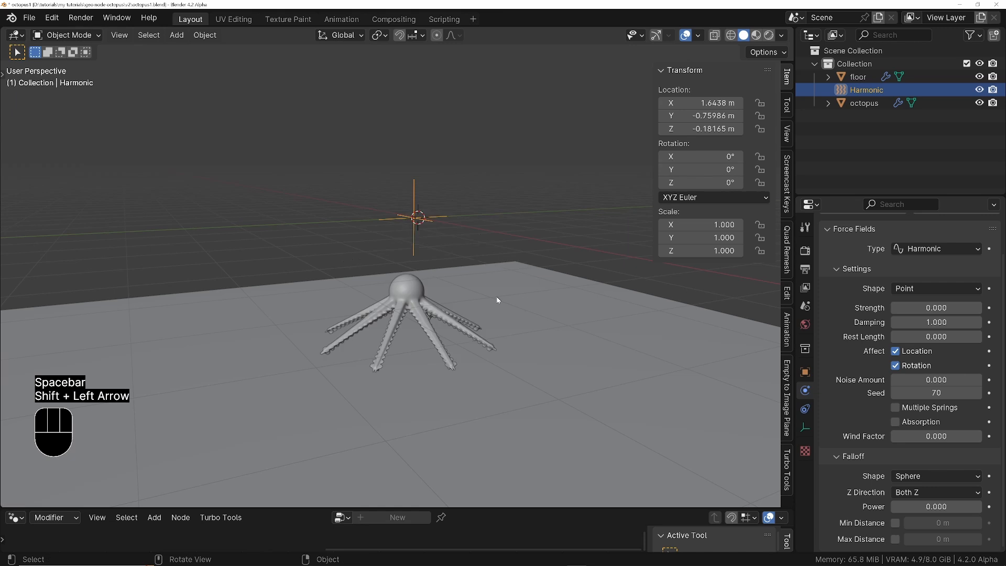
Step: Add a Wind force field and lower it to floor height around the octopus's tentacles
key(shift+a)
mouse_move(497, 299)
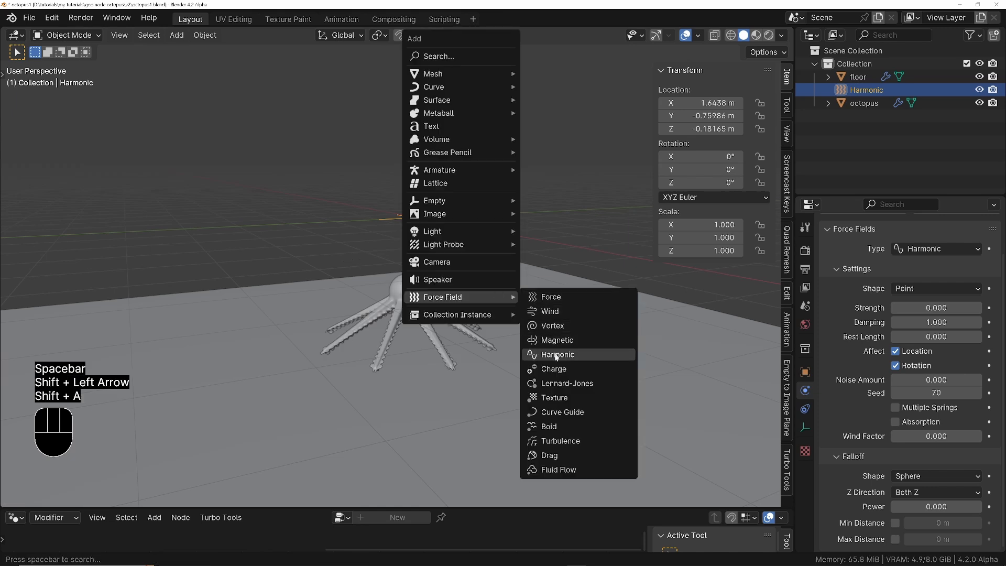
click(551, 312)
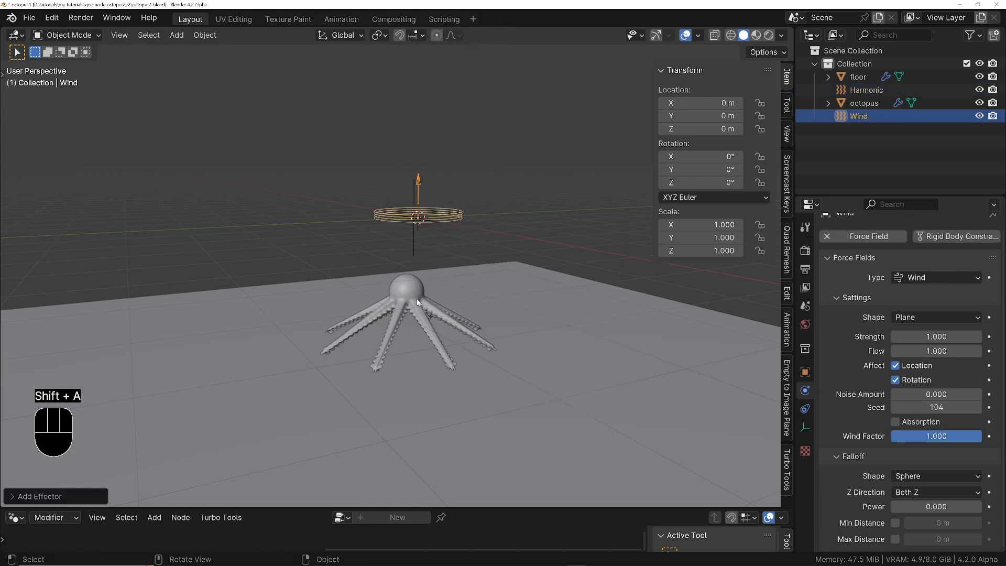
middle_drag(456, 288, 421, 281)
key(g)
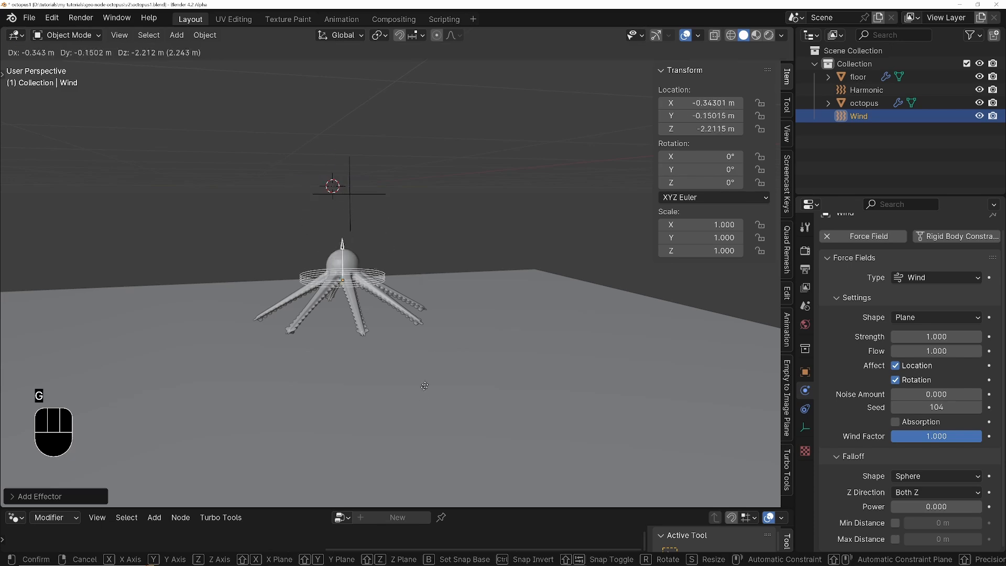
click(429, 426)
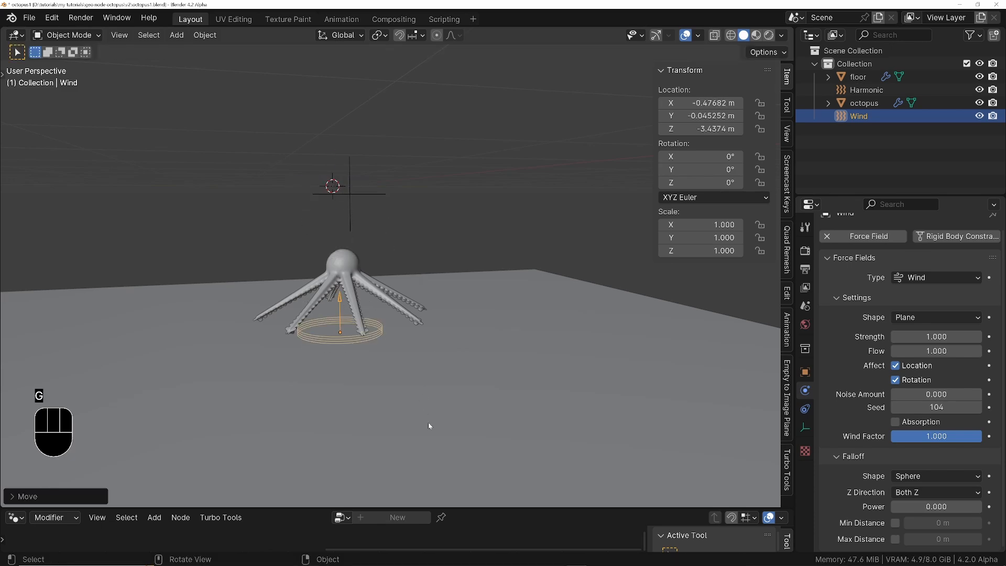
Step: Delete the Harmonic force field above the octopus
click(369, 194)
key(x)
click(370, 194)
Step: Center the Wind force field directly beneath the octopus, at about X 1.78, Y -0.52, Z -3.91 m
click(406, 319)
key(g)
middle_drag(318, 318, 436, 281)
click(398, 301)
key(g)
click(454, 282)
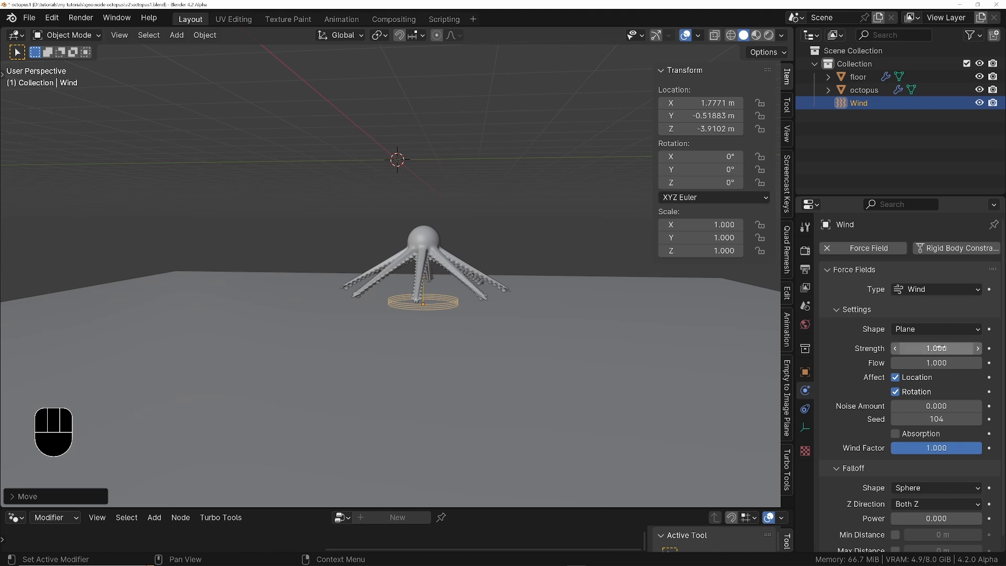
Step: Set the Wind field's strength to 50, and raise it to 500
click(941, 347)
key(Return)
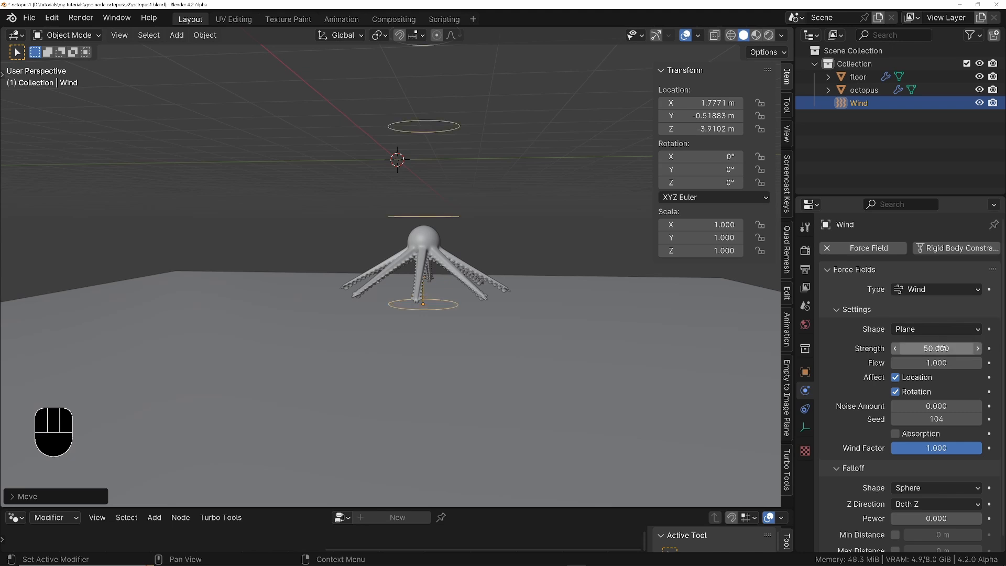
key(KP_Enter)
text(500)
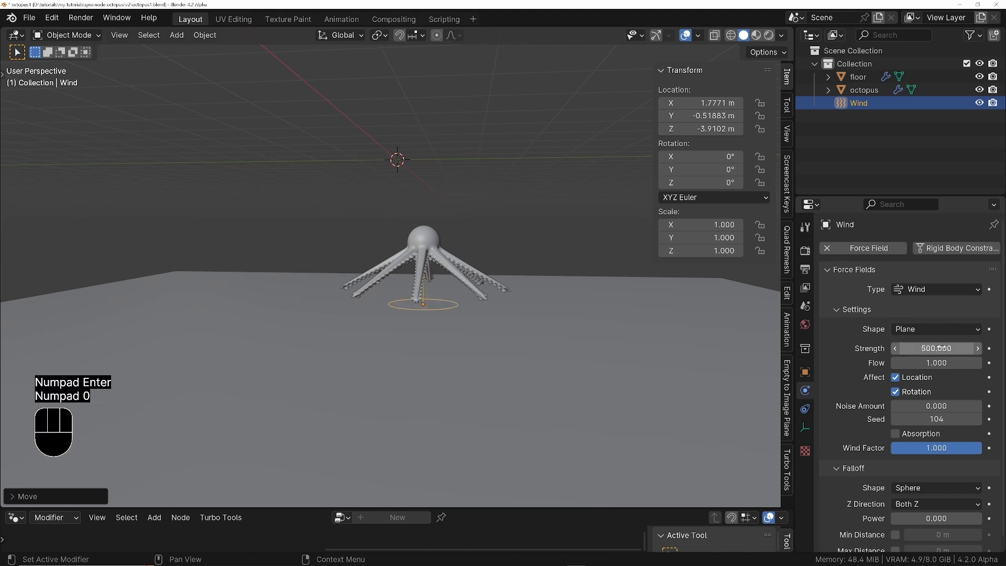
key(Return)
Step: Play the simulation from the first frame to check the wind's effect on the octopus, and return to the start
ctrl+middle_drag(445, 205, 432, 250)
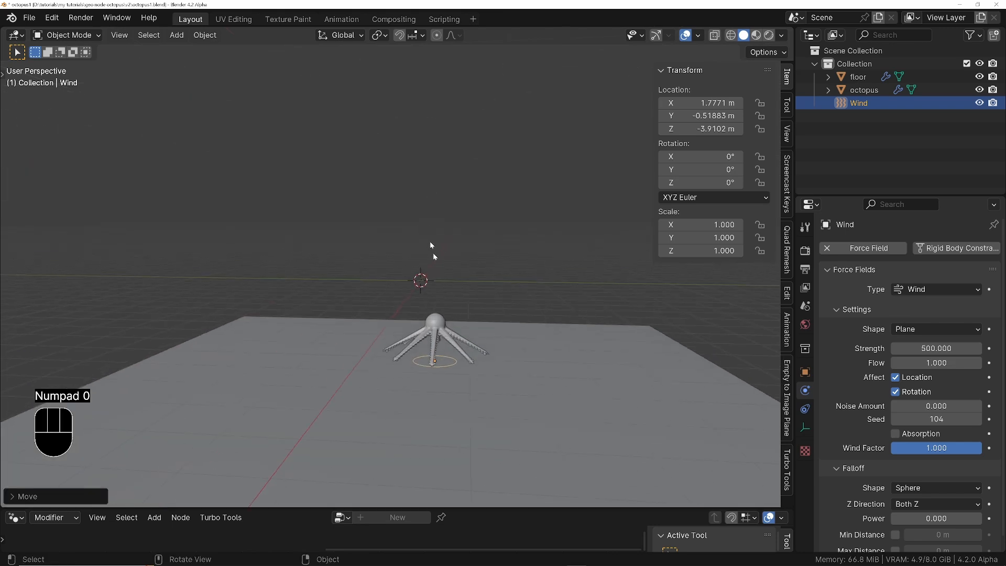
key(shift+Left)
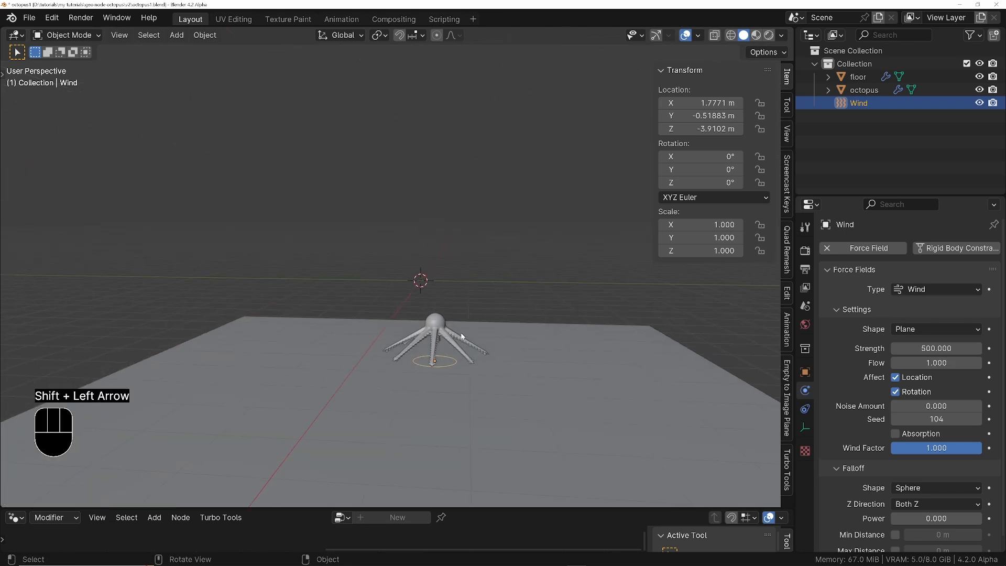
key(space)
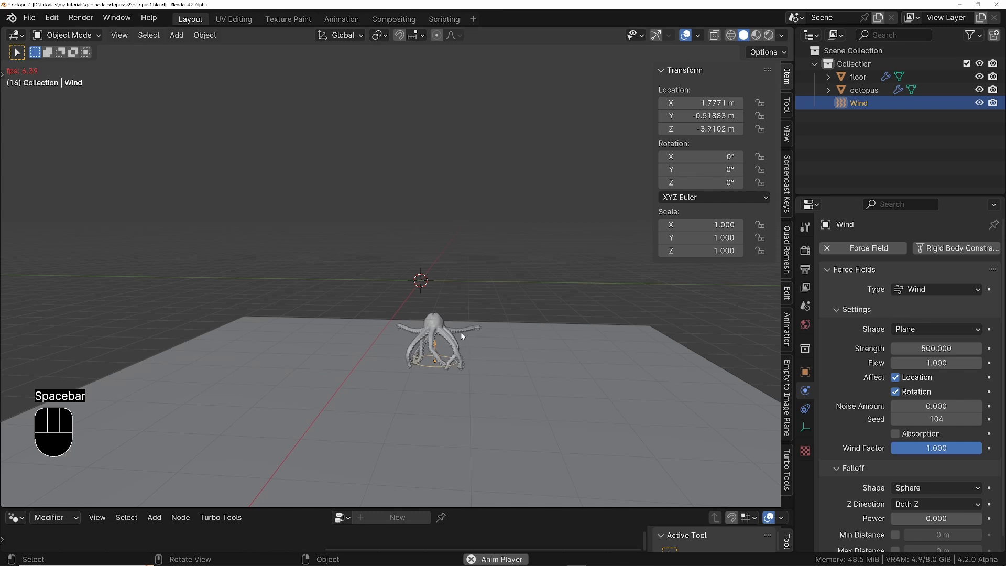
ctrl+middle_drag(461, 335, 431, 300)
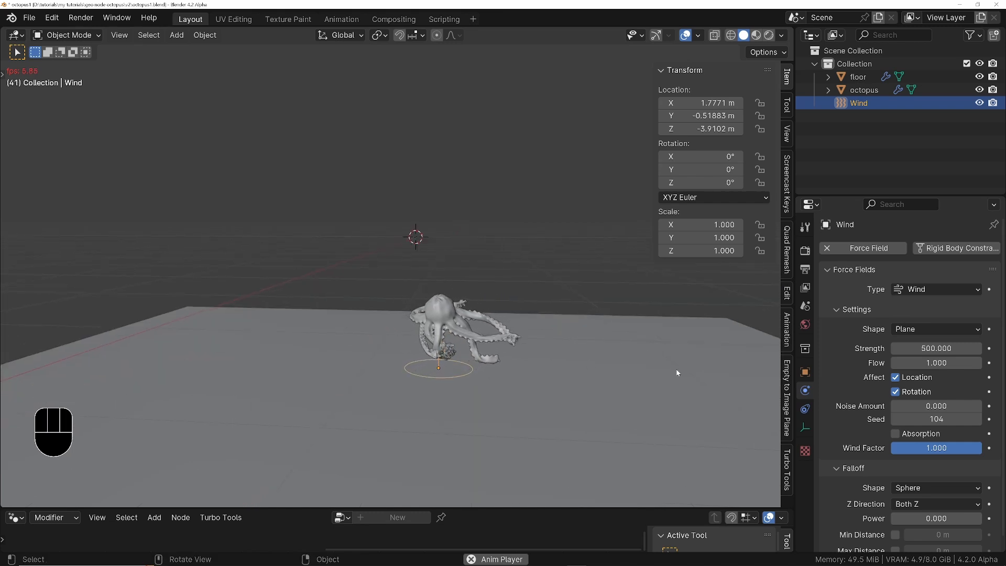
key(space)
key(shift+Left)
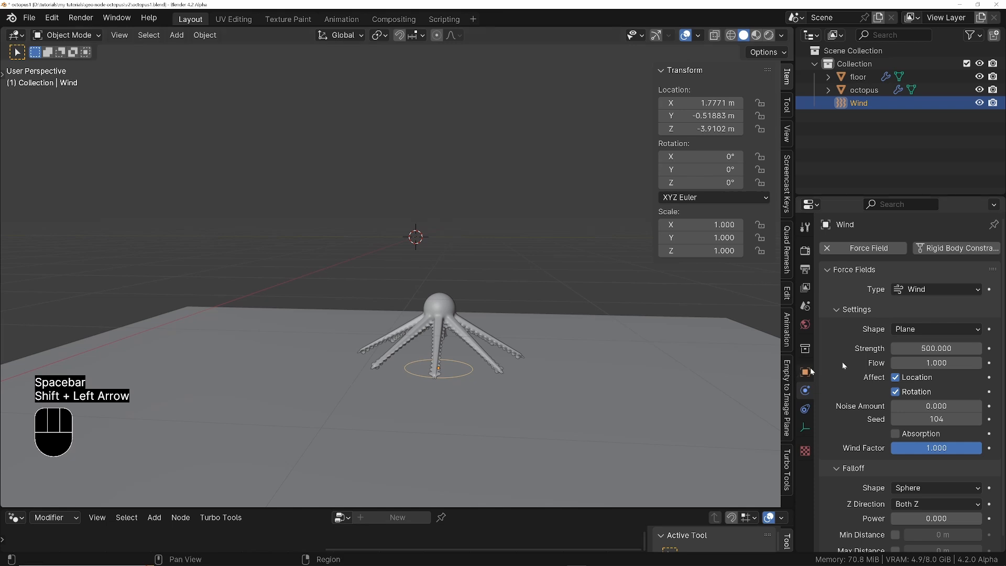
Step: Set the Wind field's strength to 2000 and play the simulation, following the octopus from farther away
click(935, 348)
text(2000)
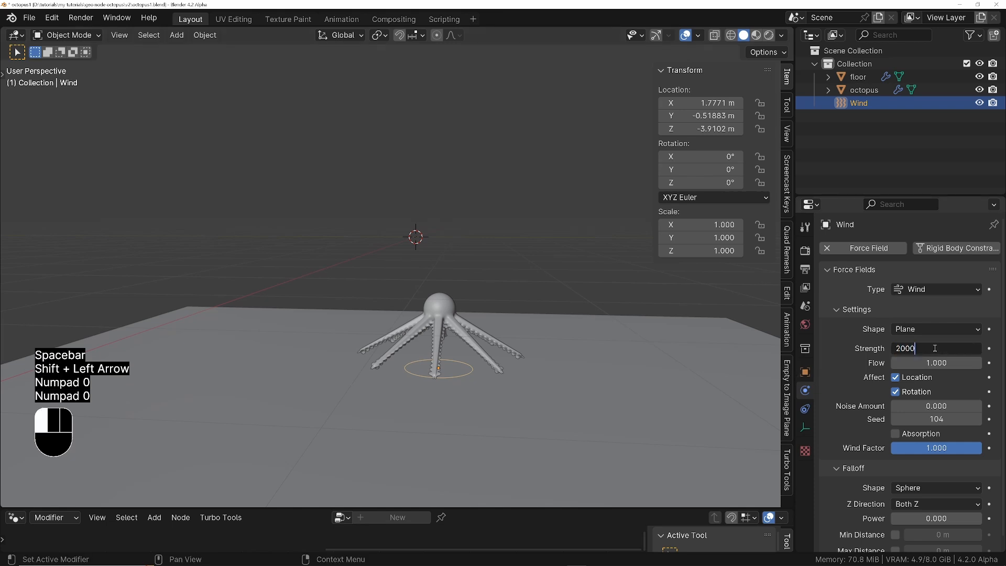
key(Return)
key(space)
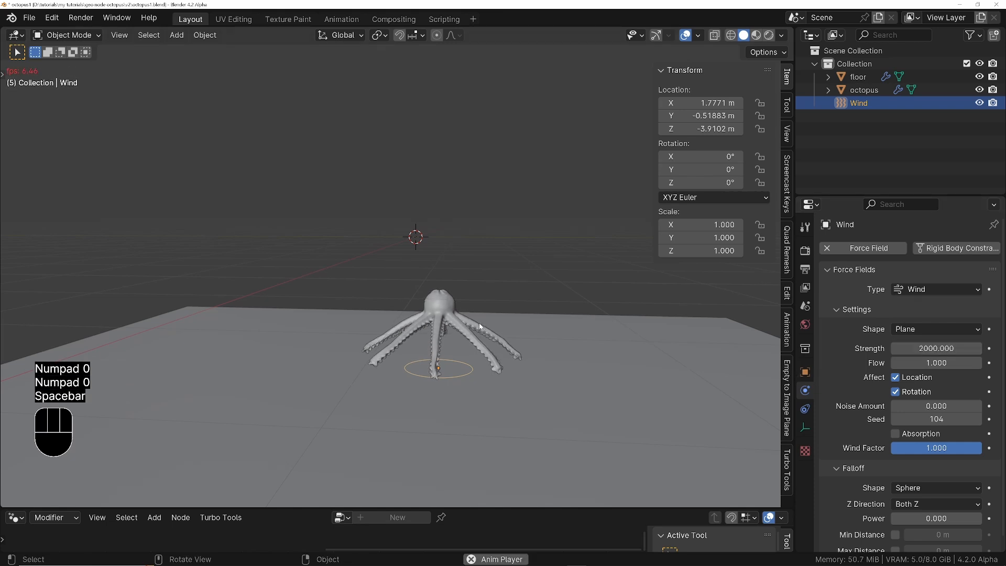
middle_drag(480, 326, 420, 267)
ctrl+middle_drag(419, 267, 404, 381)
scroll(403, 380, down, 1)
Step: Set the Wind field's strength to 0 during playback, watch the octopus drop to the floor and stop the simulation
click(932, 346)
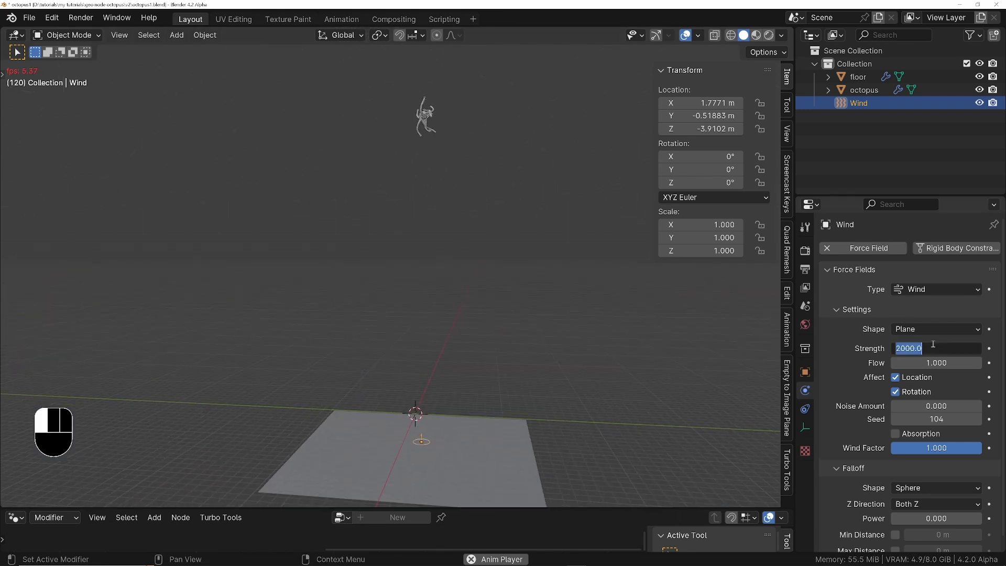
text(0)
key(Return)
middle_drag(465, 67, 428, 150)
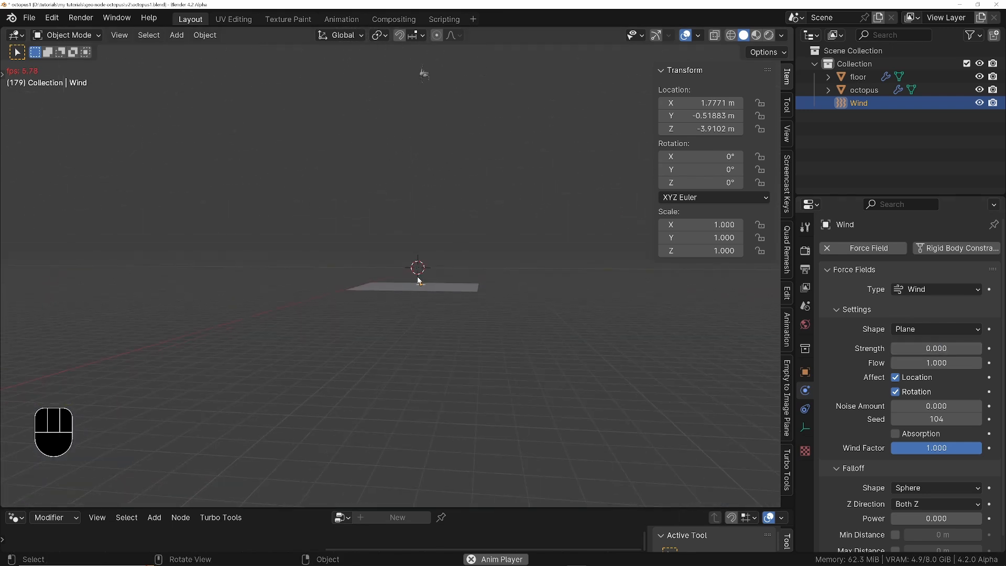
ctrl+middle_drag(419, 287, 454, 287)
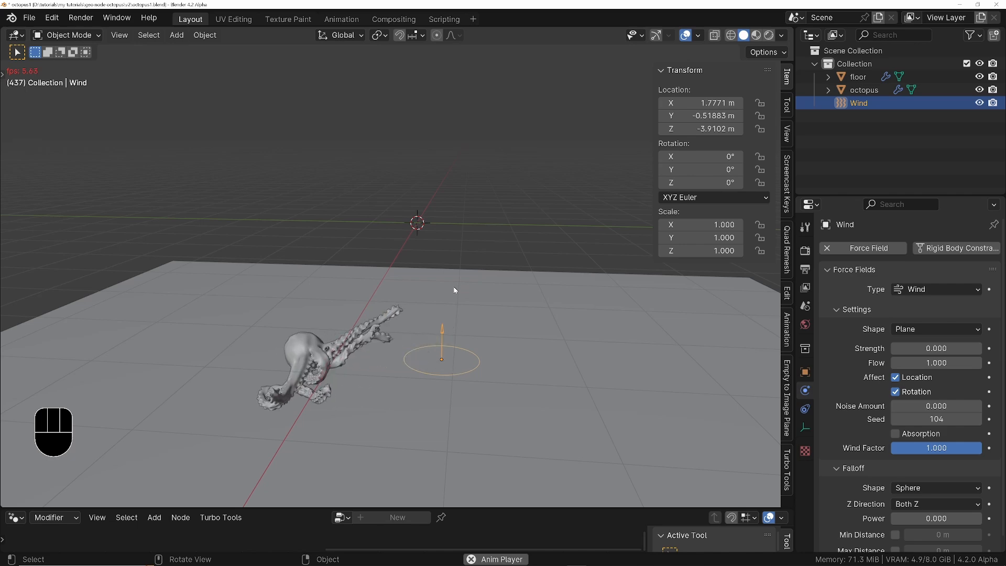
key(space)
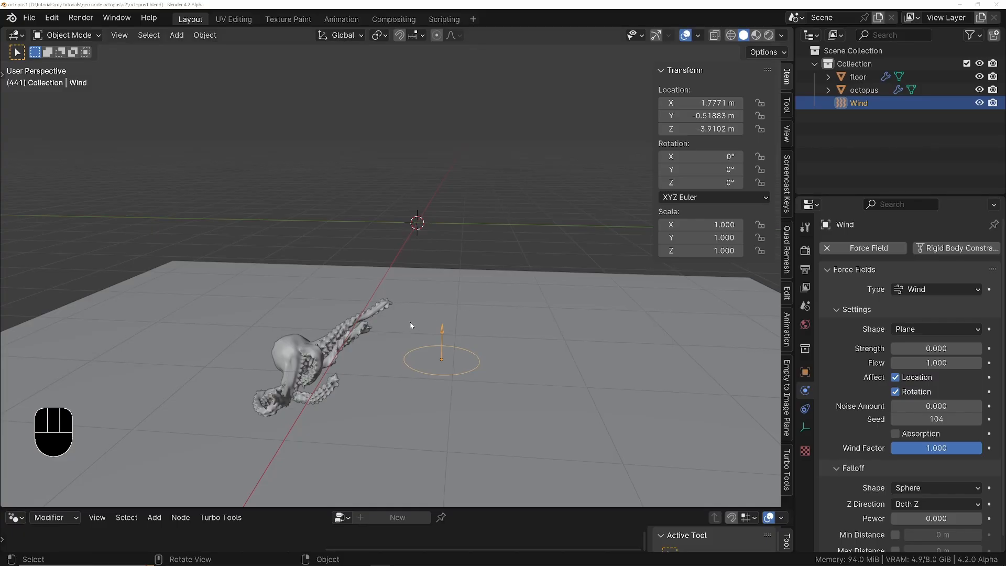
Step: Delete the Wind force field, and return to the first frame with the octopus selected
shift+middle_drag(322, 363, 328, 352)
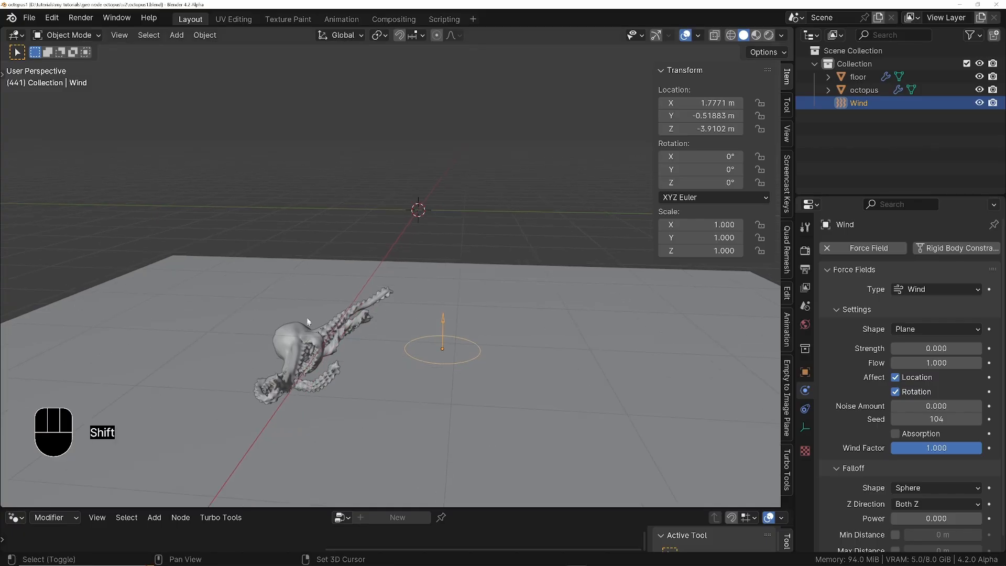
key(x)
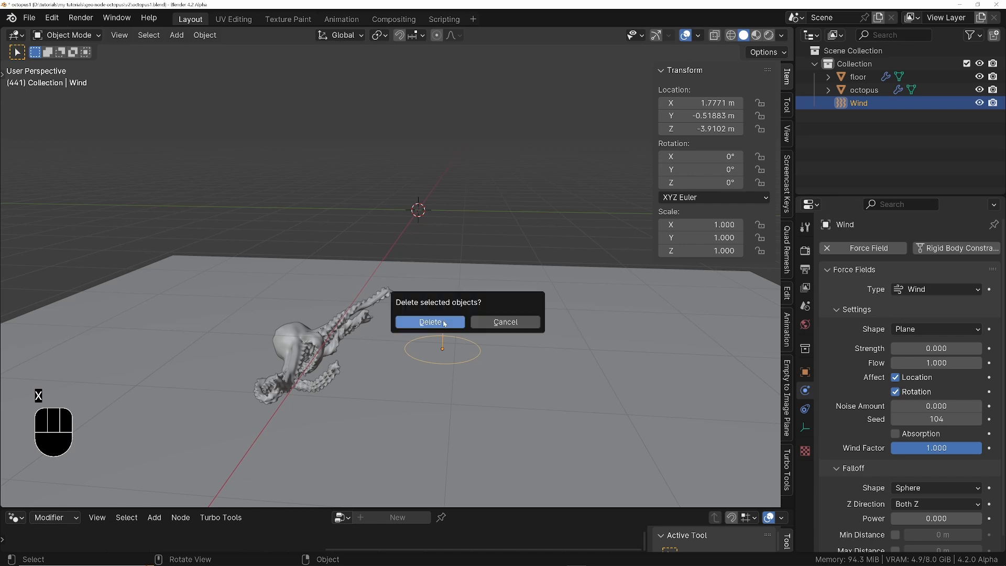
click(420, 322)
click(305, 321)
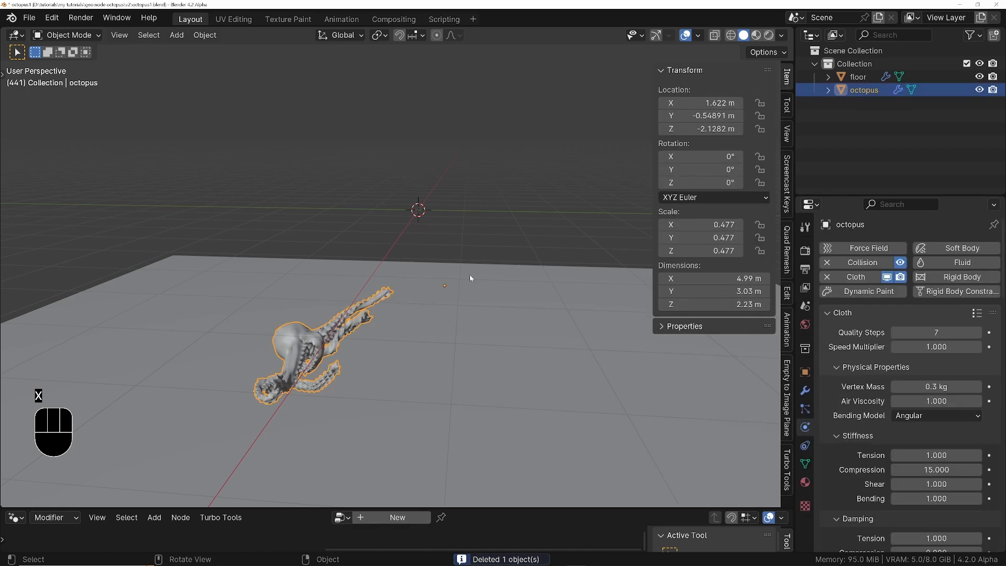
key(shift+Left)
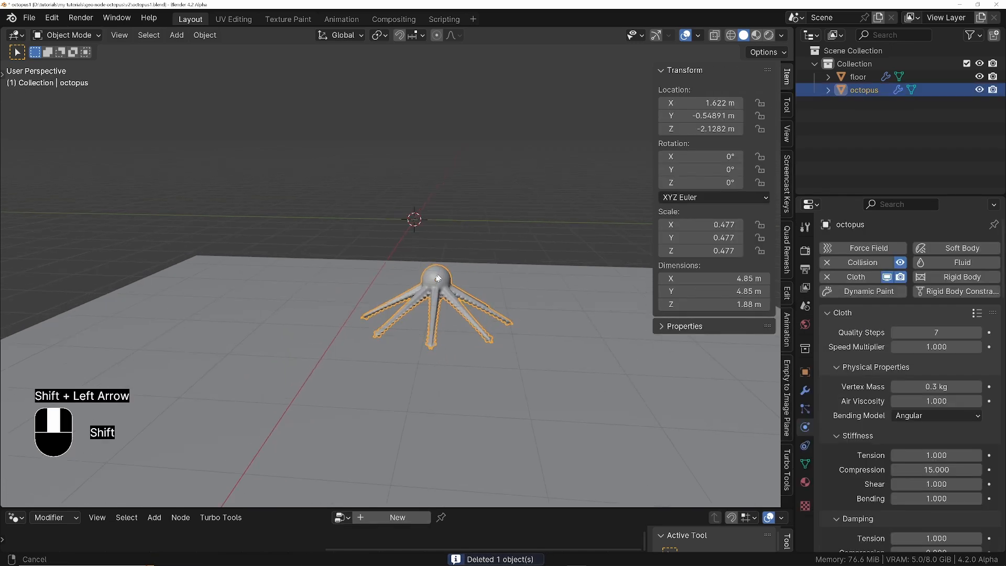
middle_drag(439, 278, 388, 255)
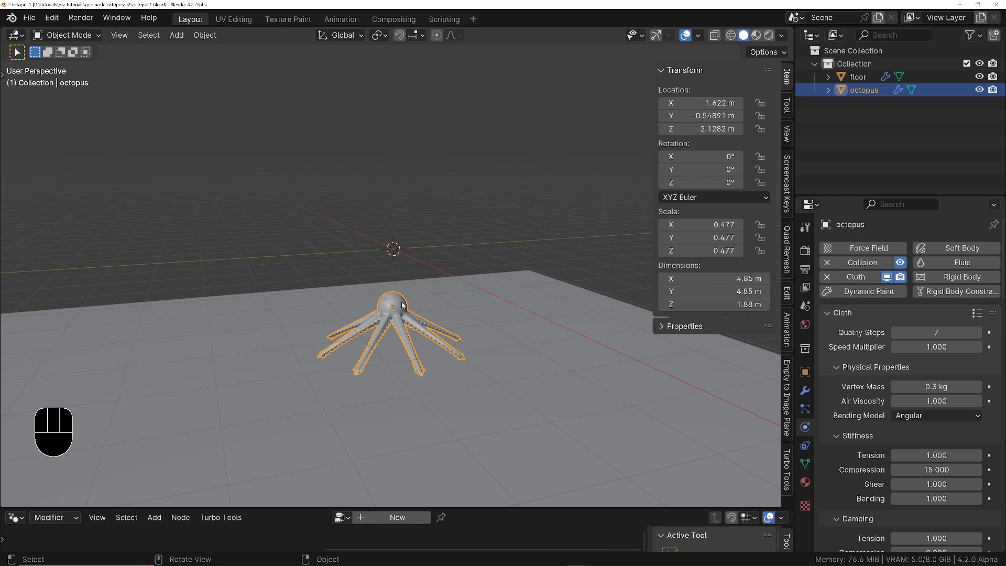
Step: Clear the octopus's location to the world origin and snap the 3D cursor to the top vertex of its head
key(alt+g)
middle_drag(401, 240, 434, 229)
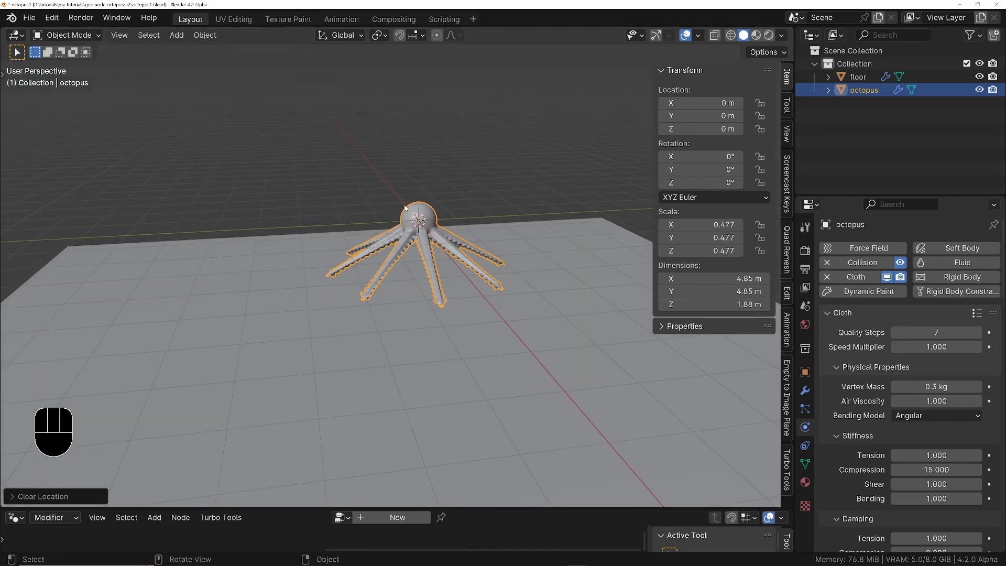
key(Tab)
scroll(456, 201, up, 5)
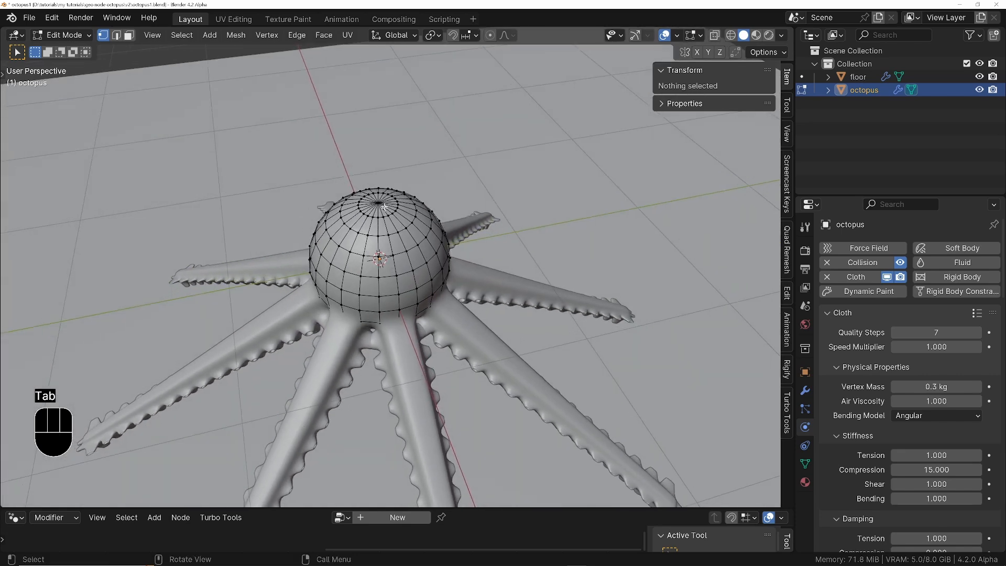
click(377, 202)
scroll(387, 210, up, 4)
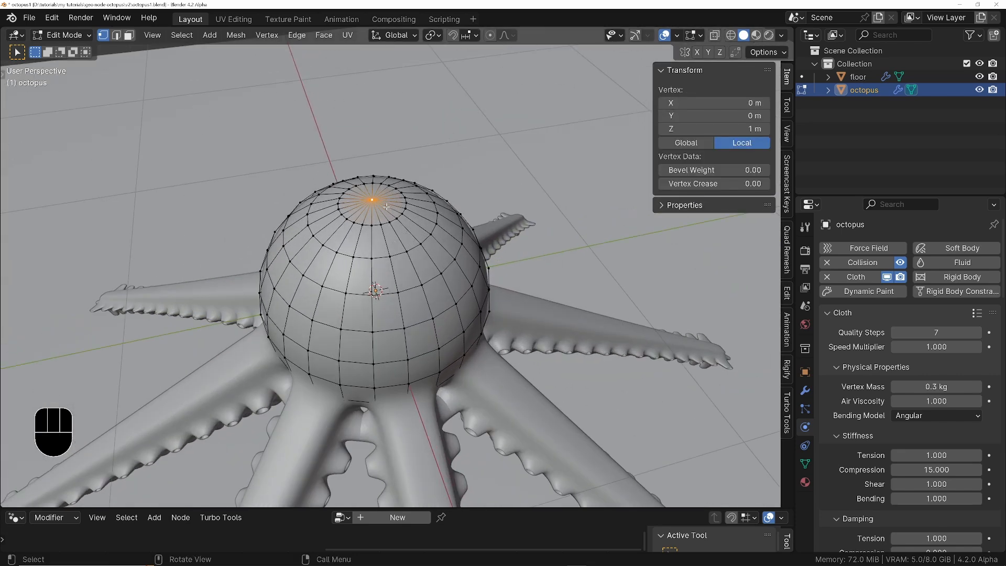
key(shift+s)
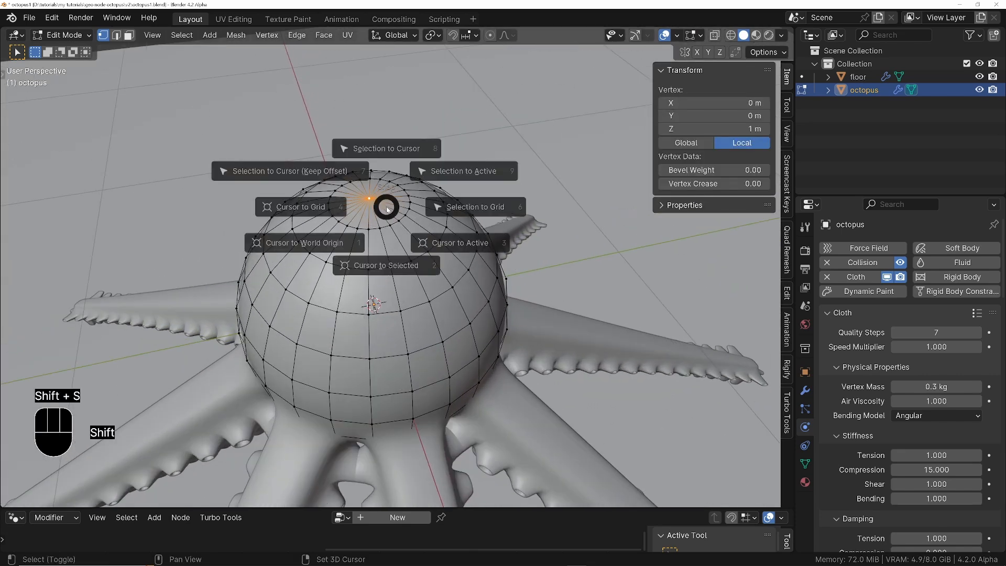
click(378, 278)
scroll(377, 272, down, 3)
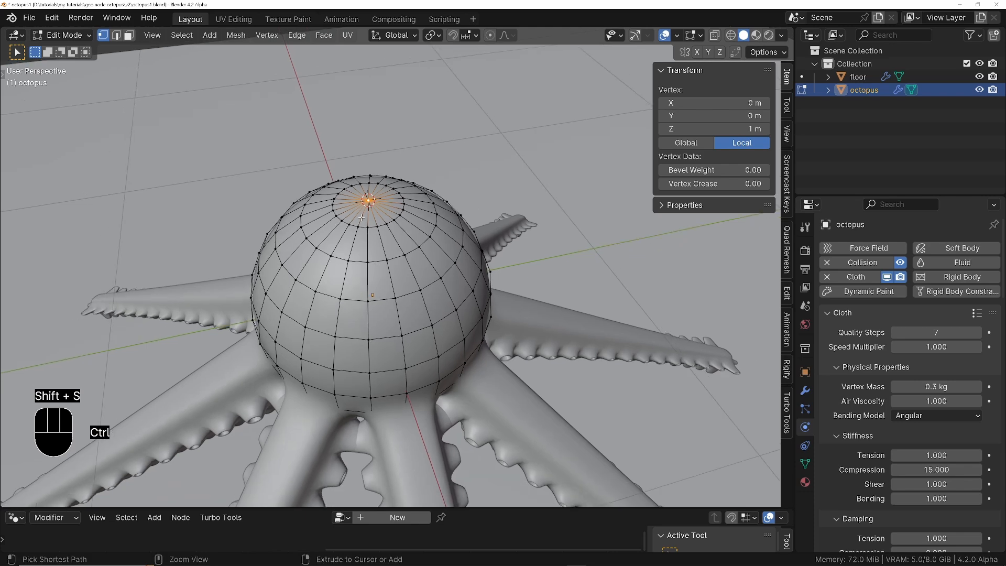
Step: Add a cube empty at the 3D cursor on top of the octopus's head and scale it to about 0.4
middle_drag(377, 272, 416, 219)
key(Tab)
click(417, 219)
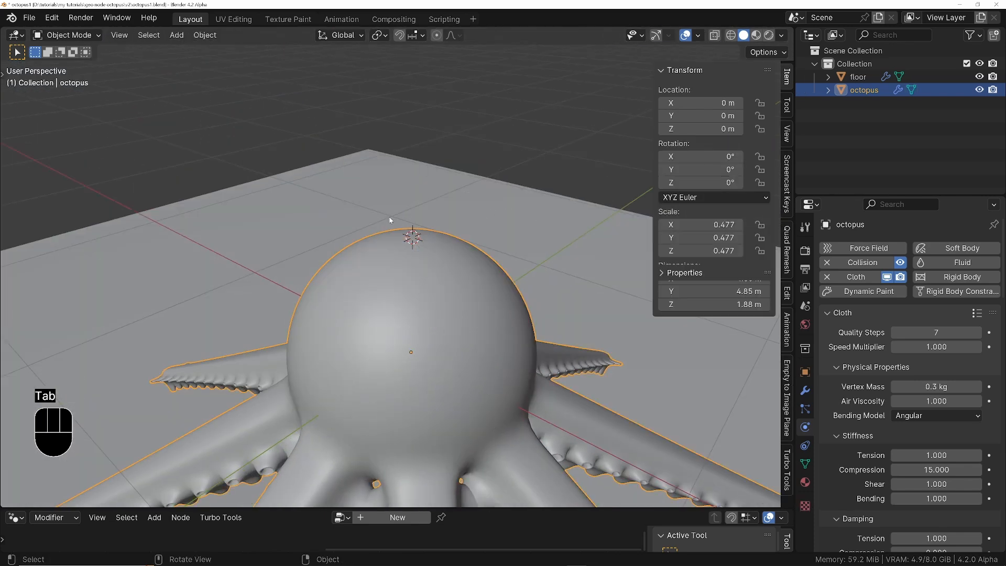
key(shift+a)
mouse_move(475, 247)
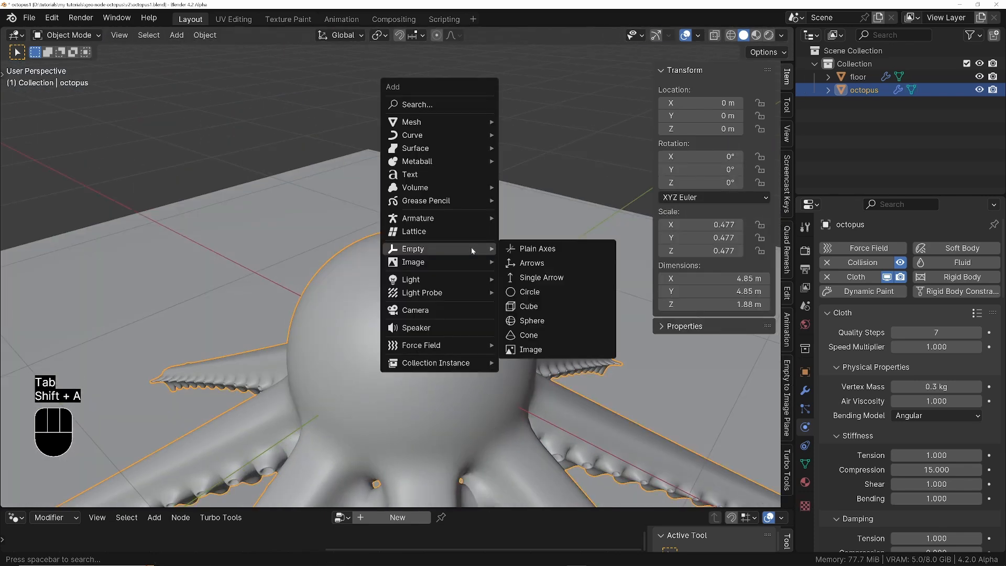
click(535, 307)
middle_drag(512, 301, 594, 335)
key(s)
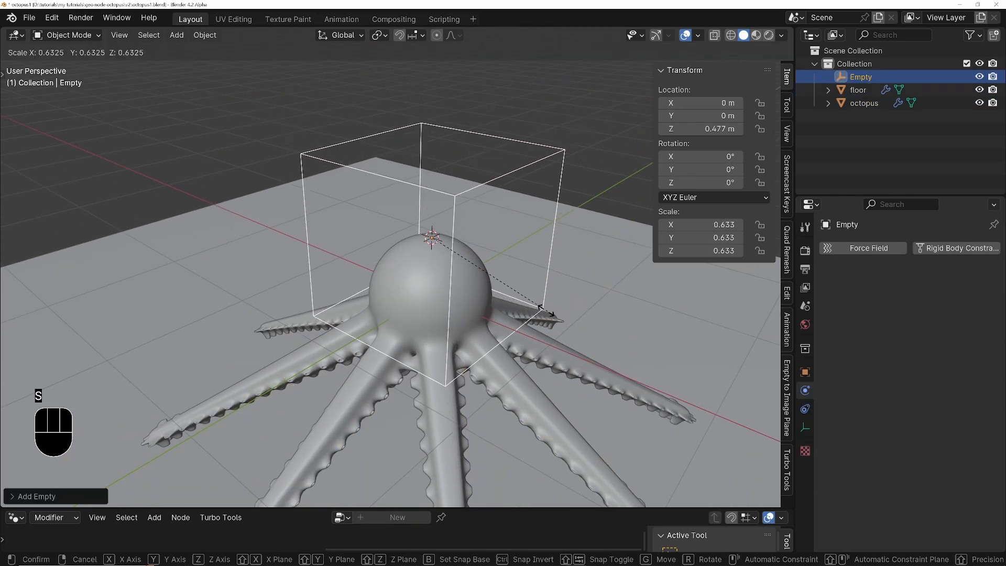
click(490, 203)
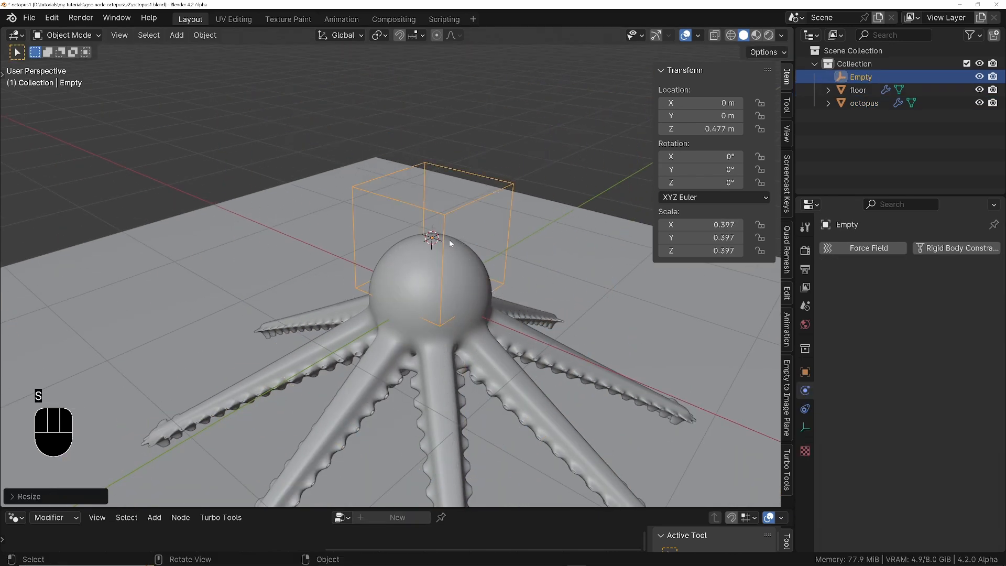
Step: Hook the top vertex of the octopus's head to the cube empty and return to Object Mode
middle_drag(450, 242, 408, 251)
click(408, 246)
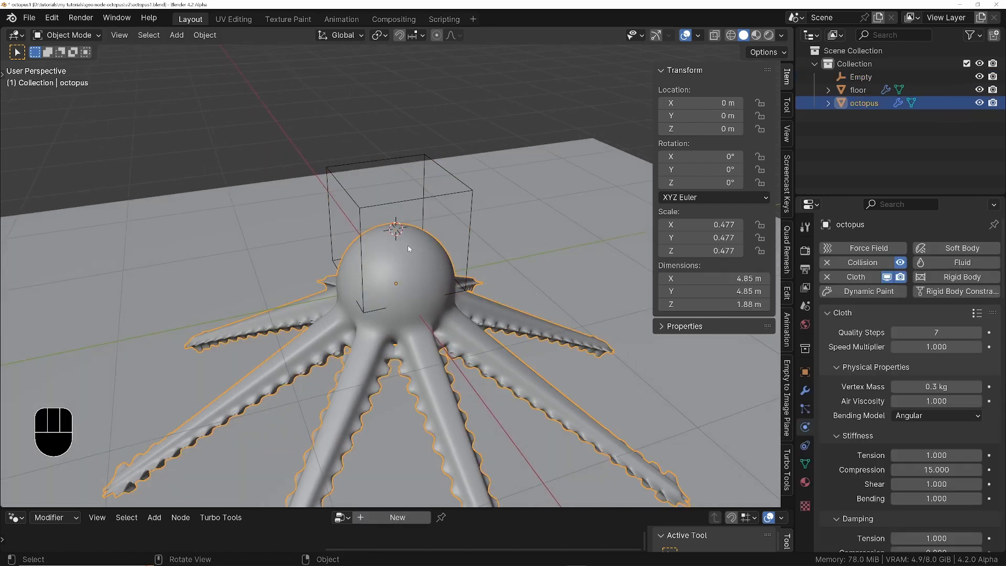
key(Tab)
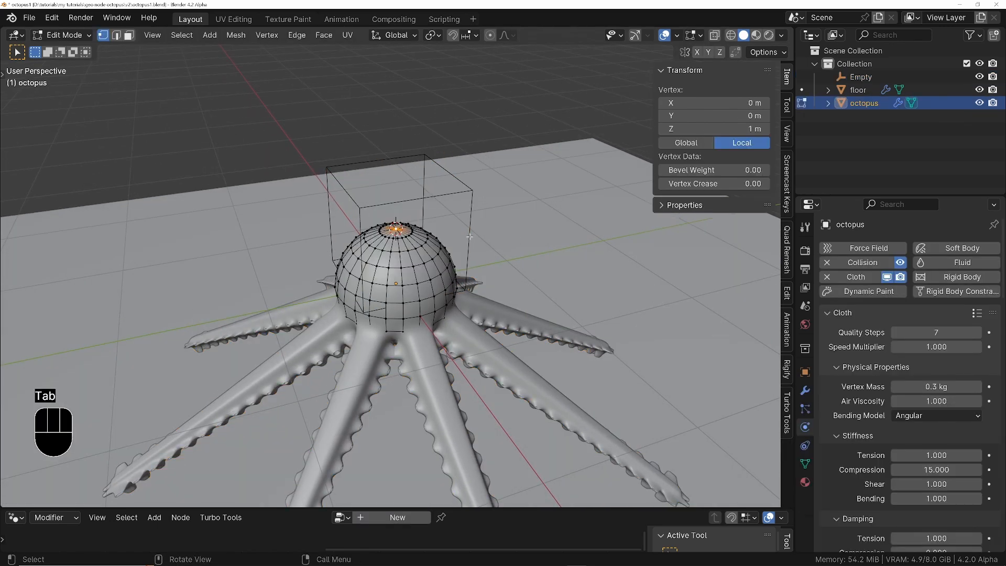
scroll(411, 225, up, 8)
scroll(412, 225, down, 4)
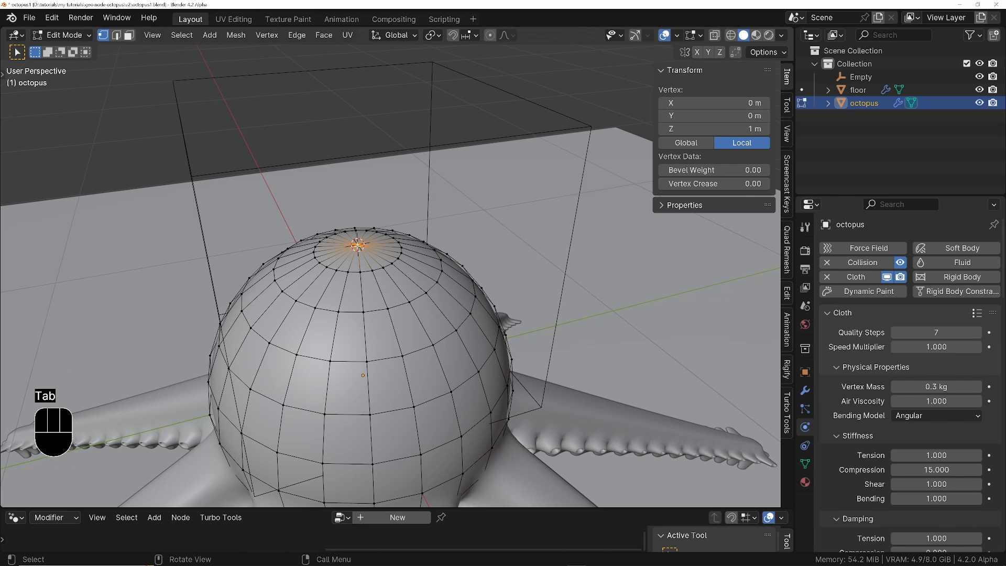
middle_drag(412, 226, 413, 90)
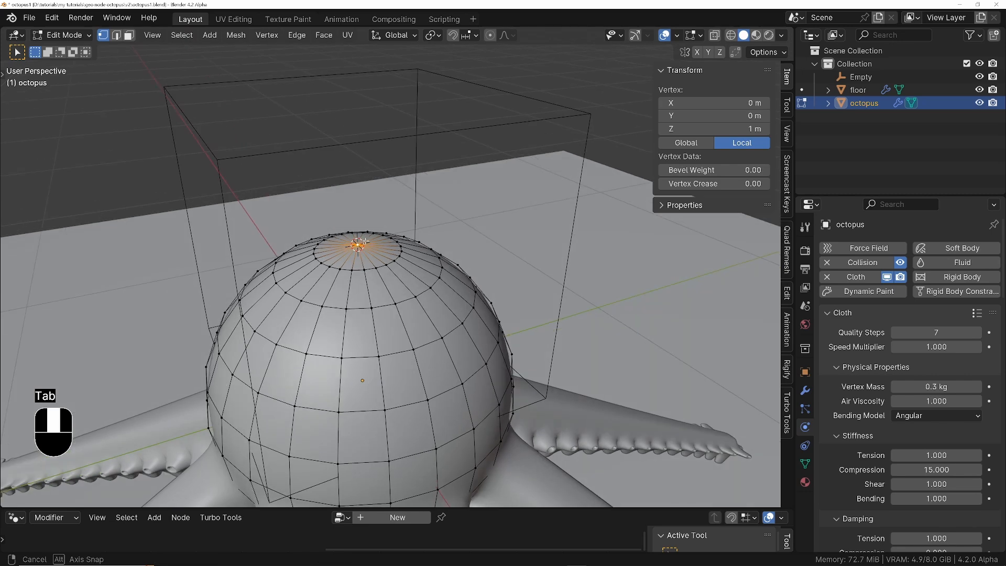
ctrl+click(420, 71)
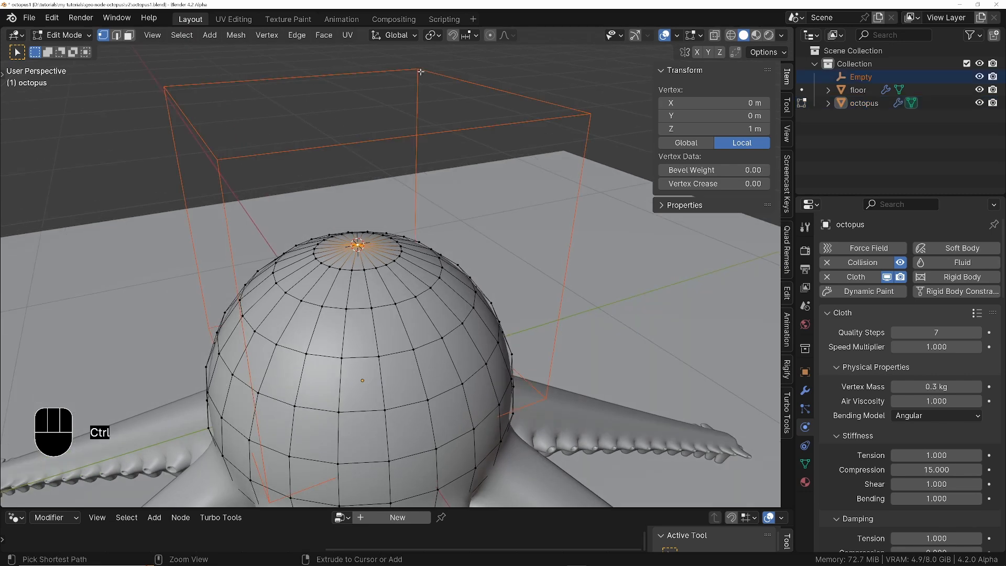
middle_drag(276, 46, 324, 151)
click(266, 35)
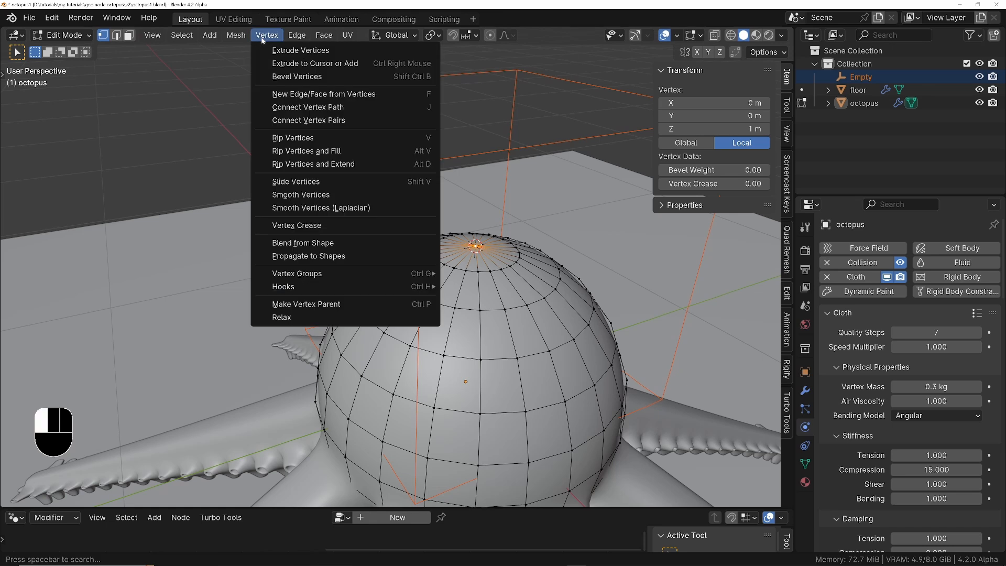
mouse_move(285, 289)
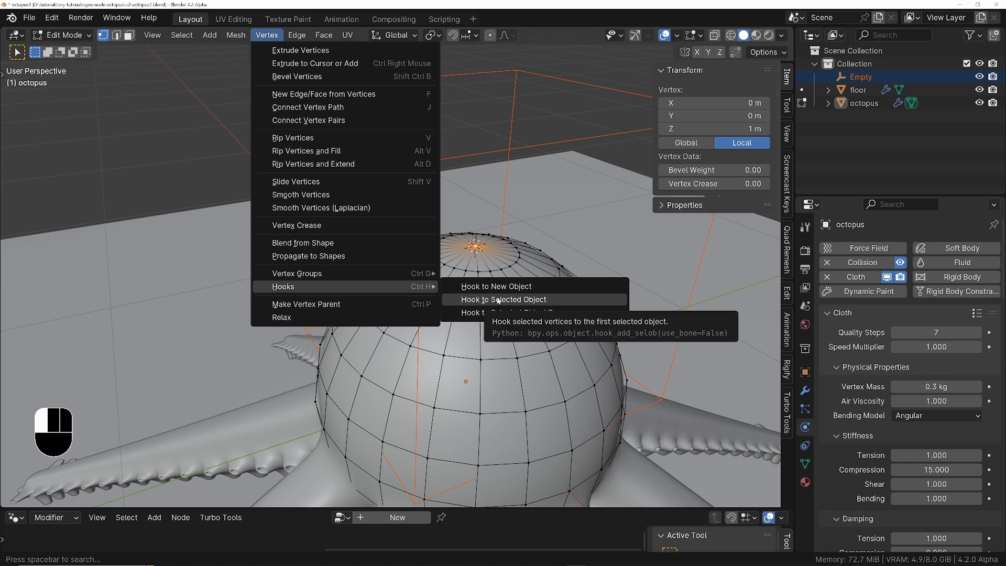
click(526, 303)
scroll(435, 259, down, 6)
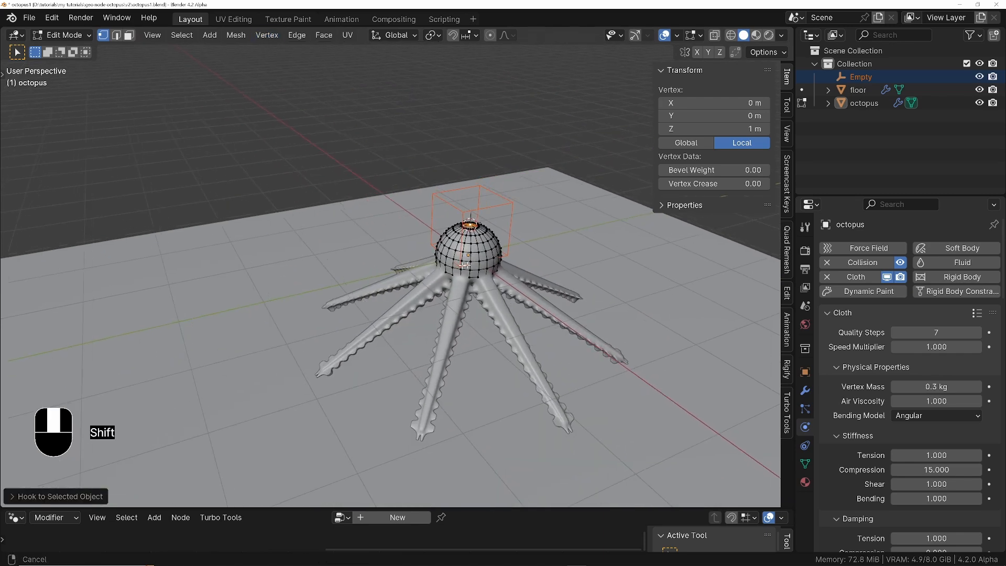
key(Tab)
Step: Try moving the cube empty above the octopus to test the hook, and cancel the move
click(325, 260)
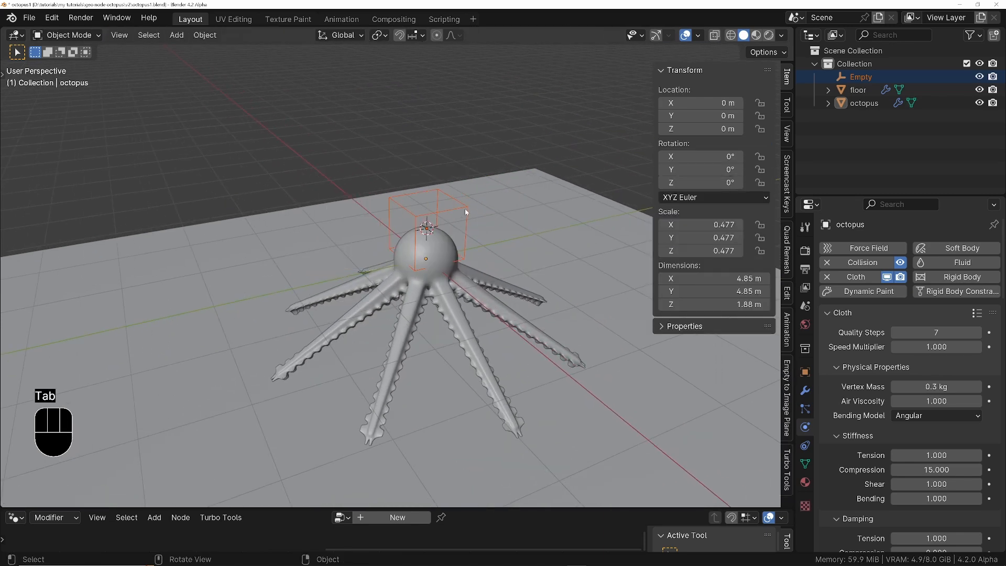
scroll(441, 227, up, 4)
key(g)
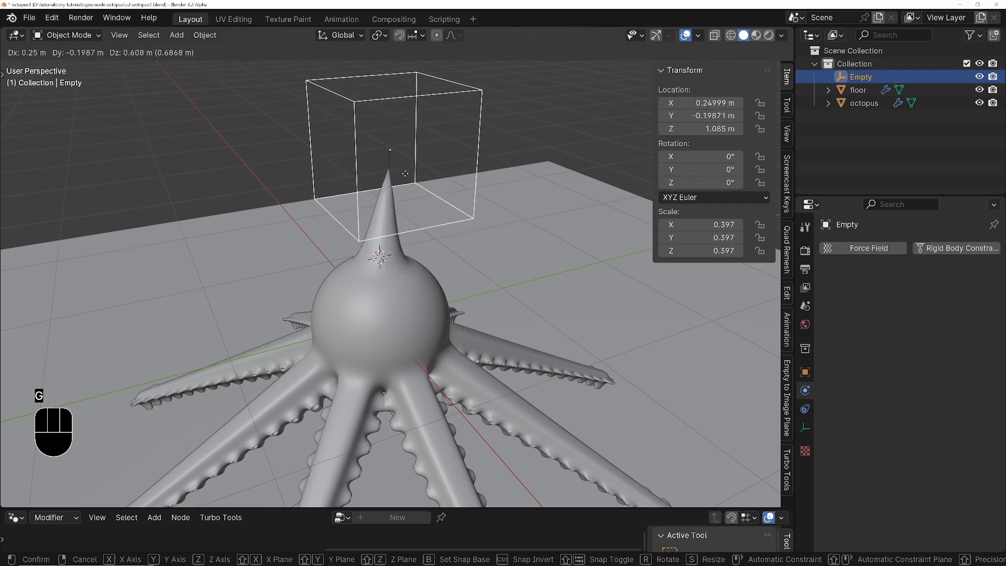
right_click(429, 220)
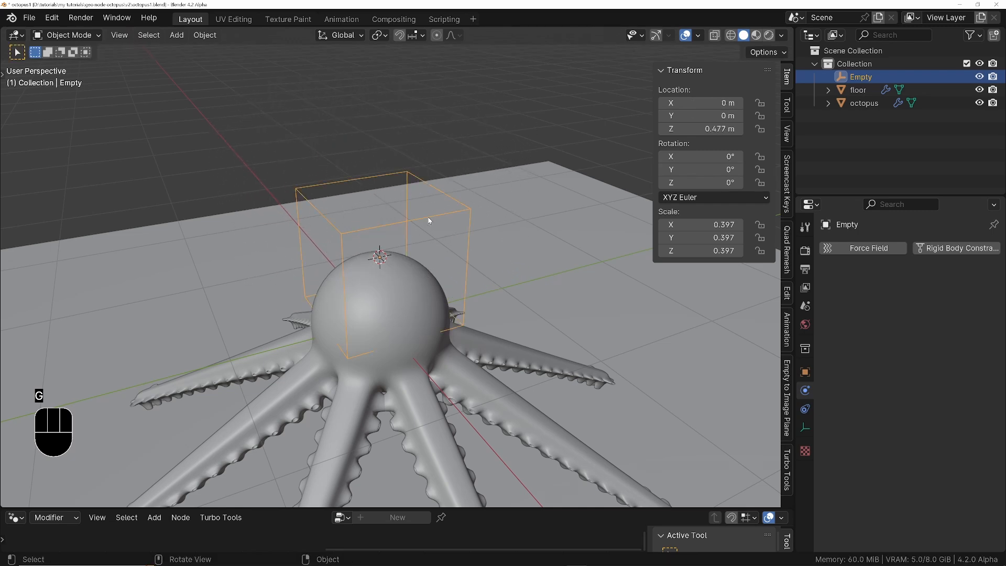
Step: Play the simulation to check whether the hook holds the octopus, and return to the first frame
middle_drag(391, 293, 387, 266)
ctrl+middle_drag(387, 265, 387, 304)
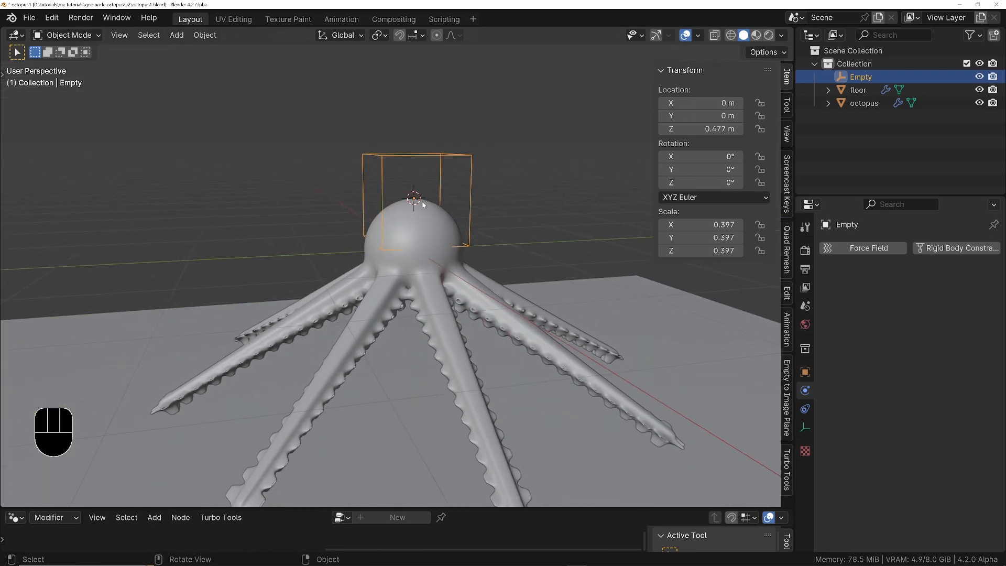
middle_drag(414, 252, 429, 237)
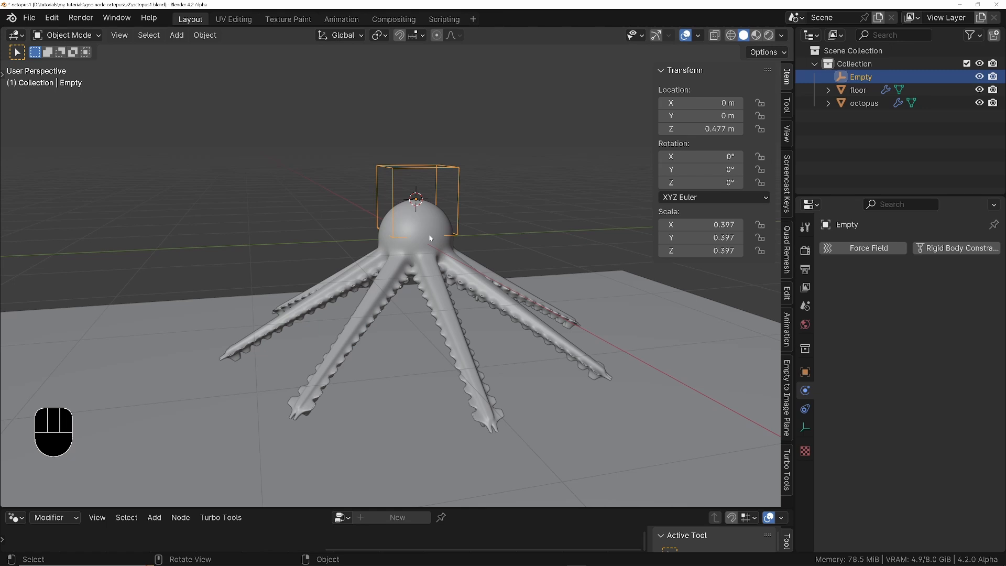
key(space)
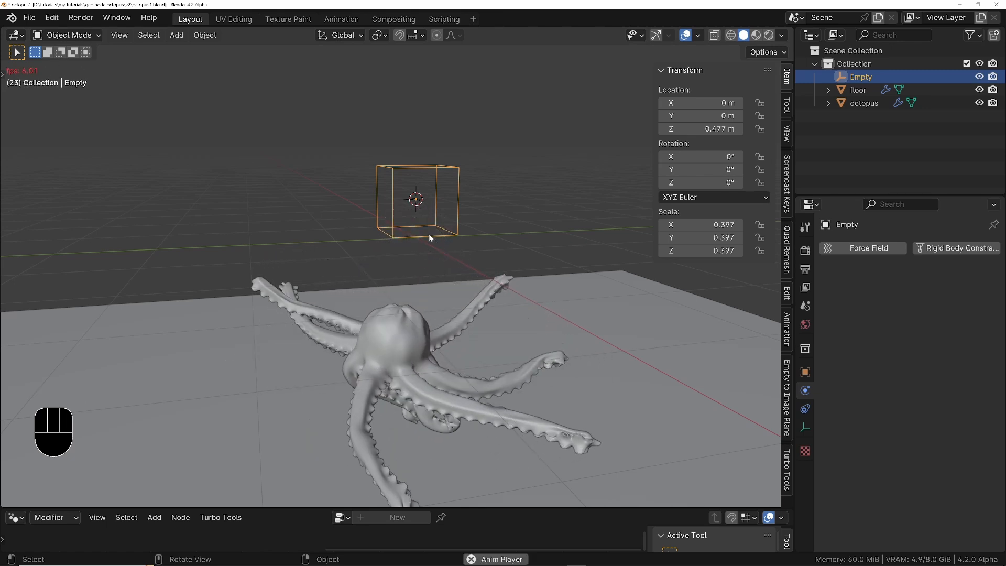
key(space)
key(shift+Left)
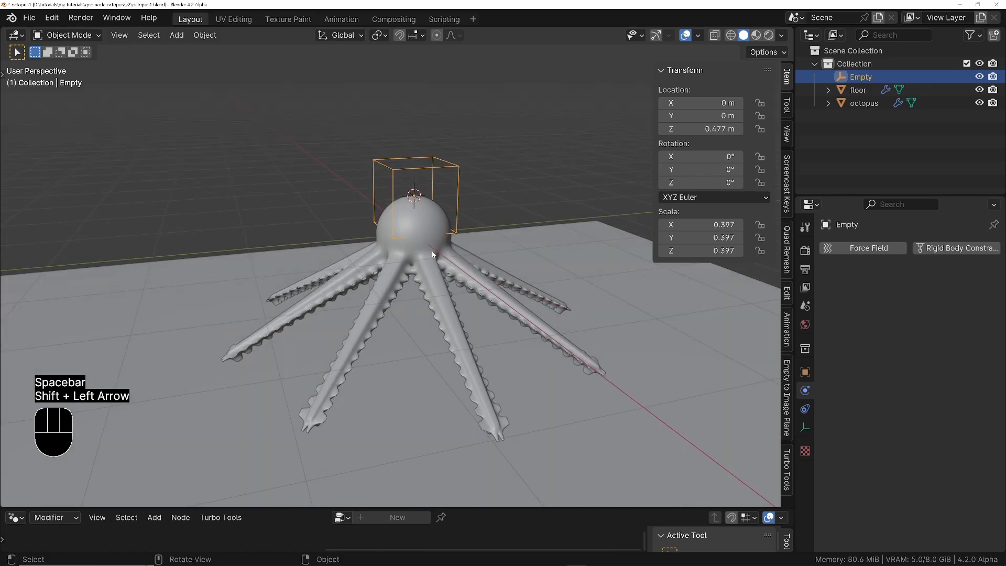
Step: Select the octopus and expand the Shape settings of its cloth physics to expose the Pin Group option
click(431, 250)
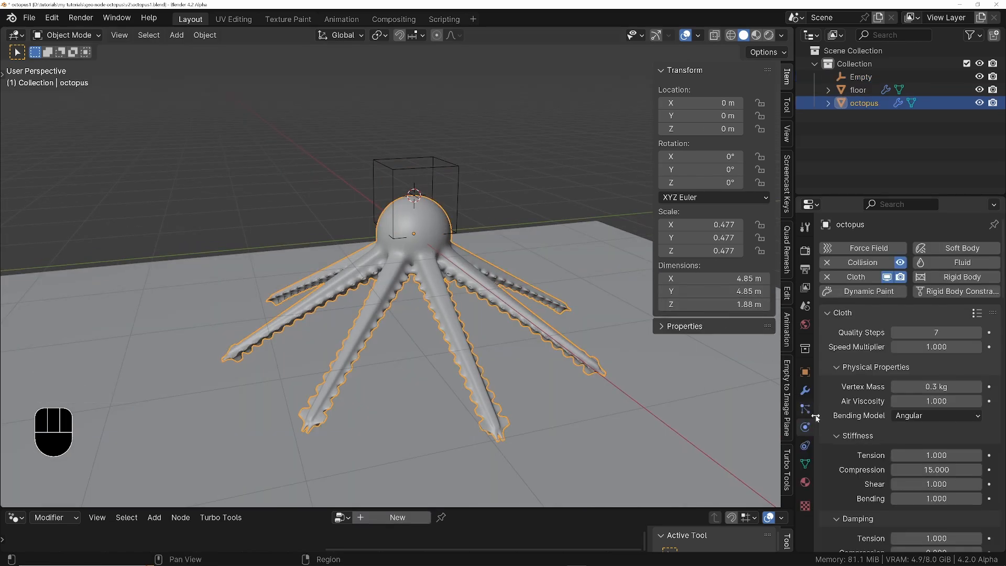
scroll(845, 469, down, 20)
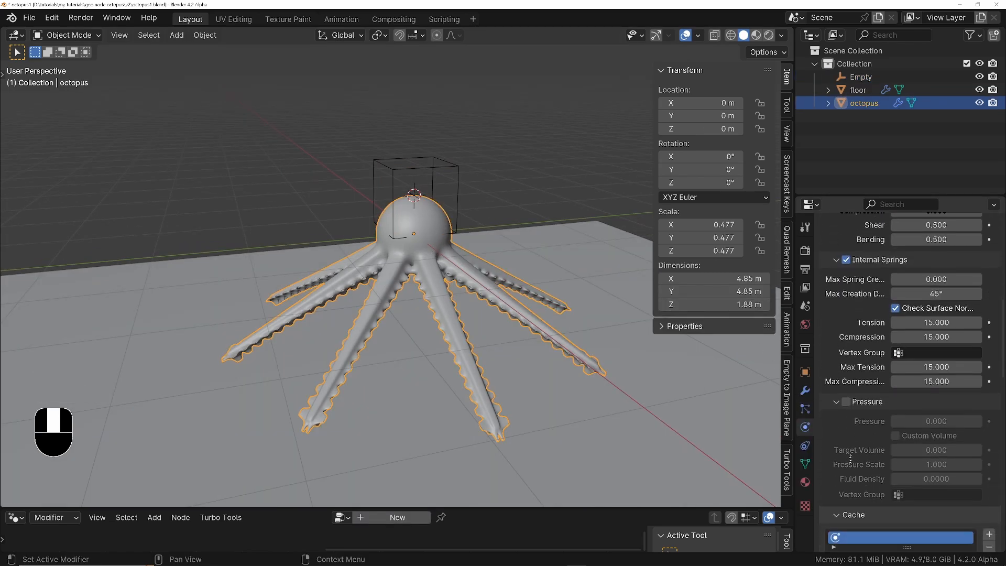
scroll(895, 458, down, 1)
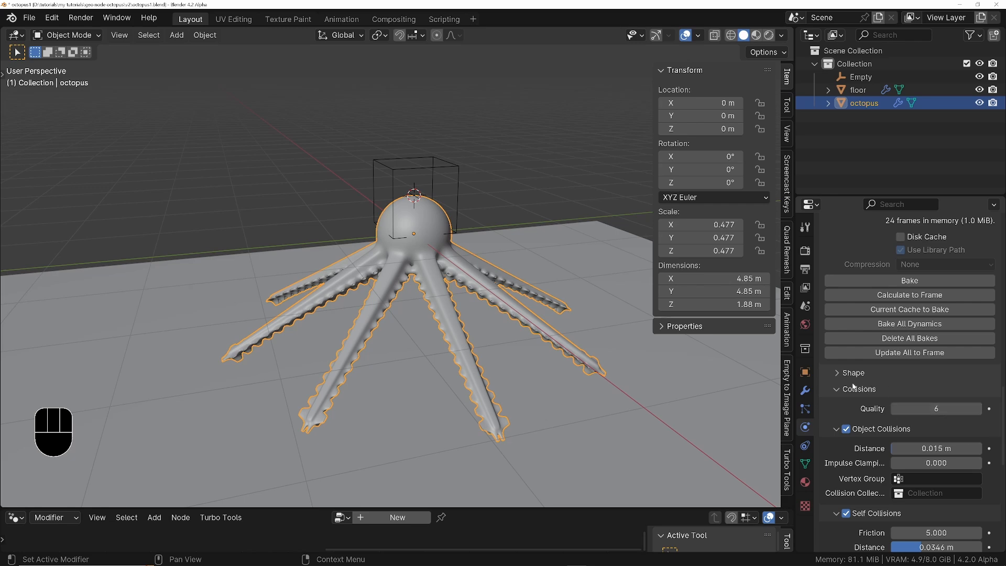
click(838, 374)
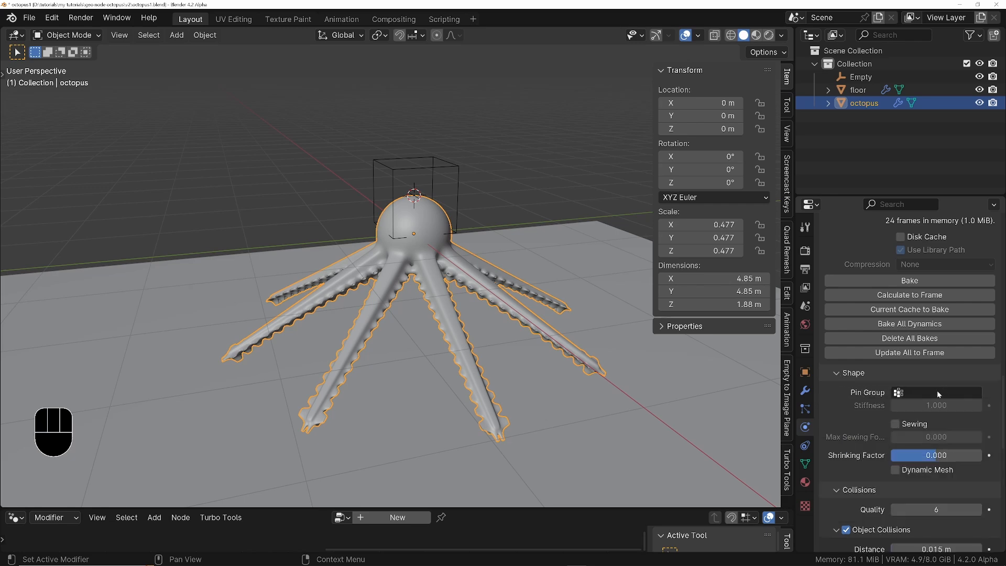
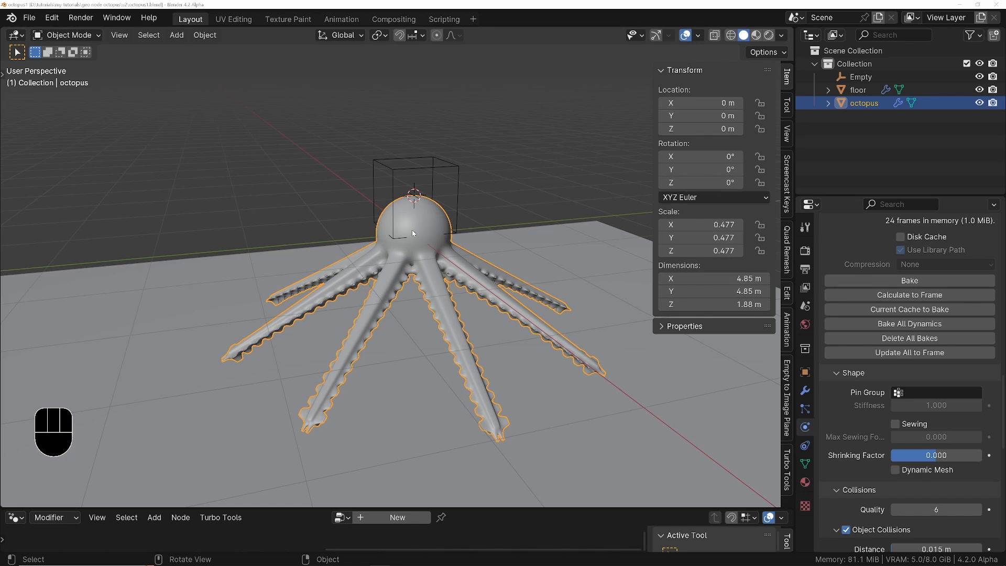
Step: Create a vertex group named PUPPET on the octopus and assign the head's top vertex to it
key(Tab)
click(519, 229)
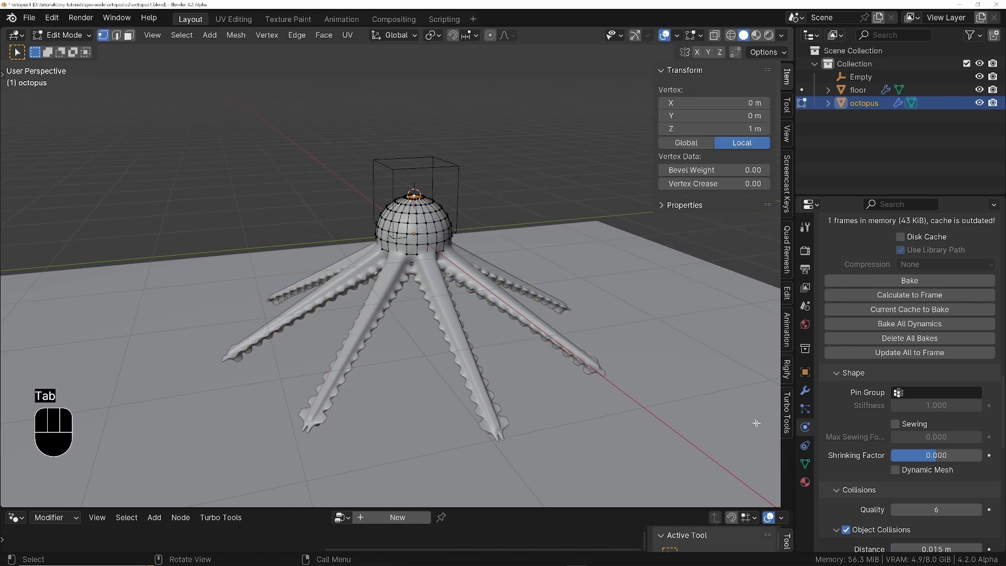
click(804, 463)
scroll(894, 348, up, 3)
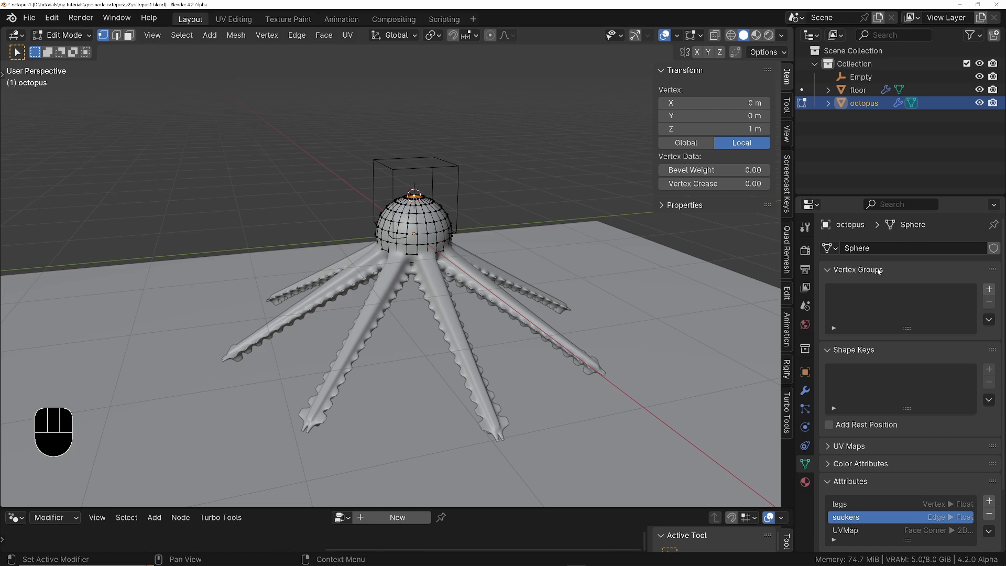
click(989, 290)
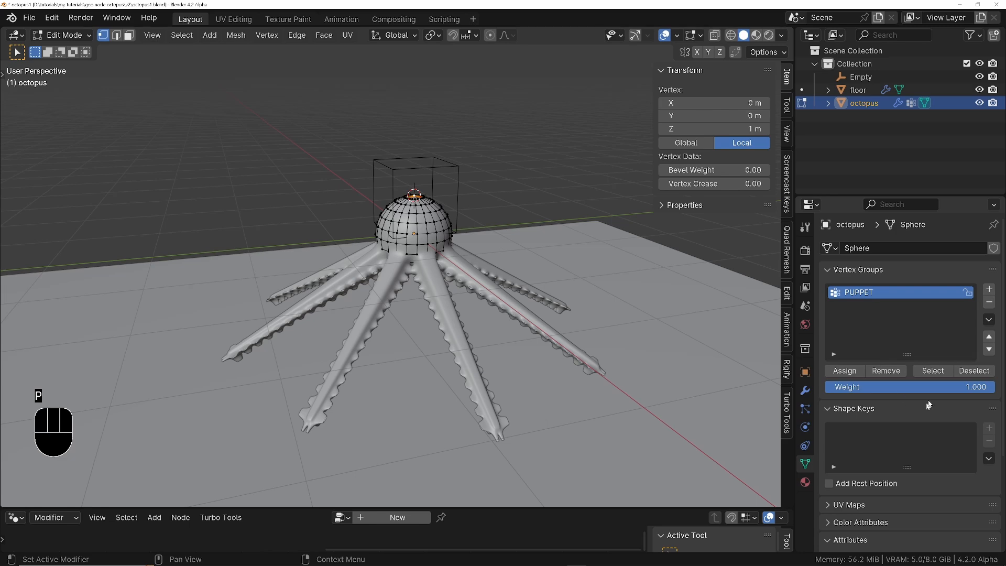
click(849, 371)
scroll(416, 211, up, 7)
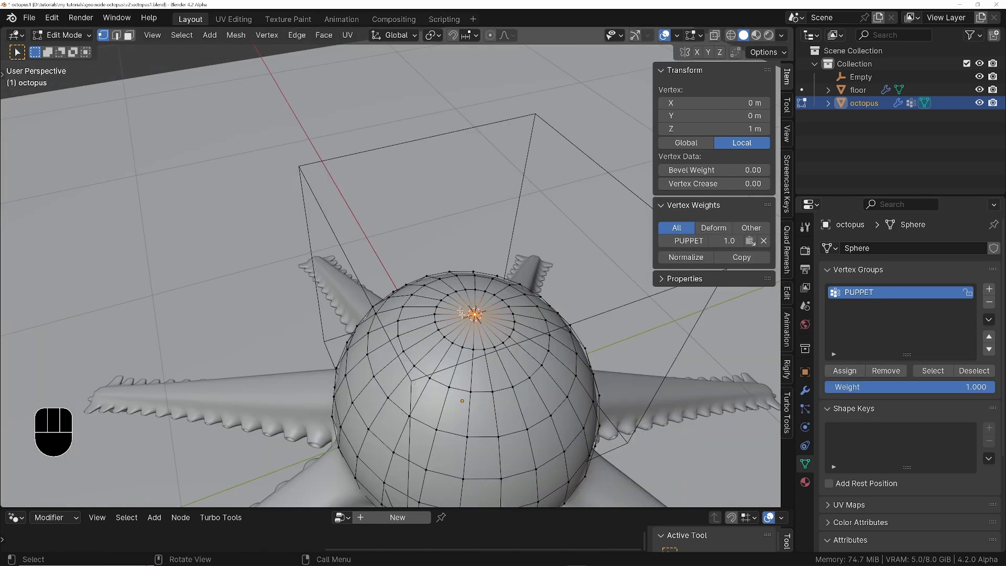
shift+middle_drag(474, 316, 462, 276)
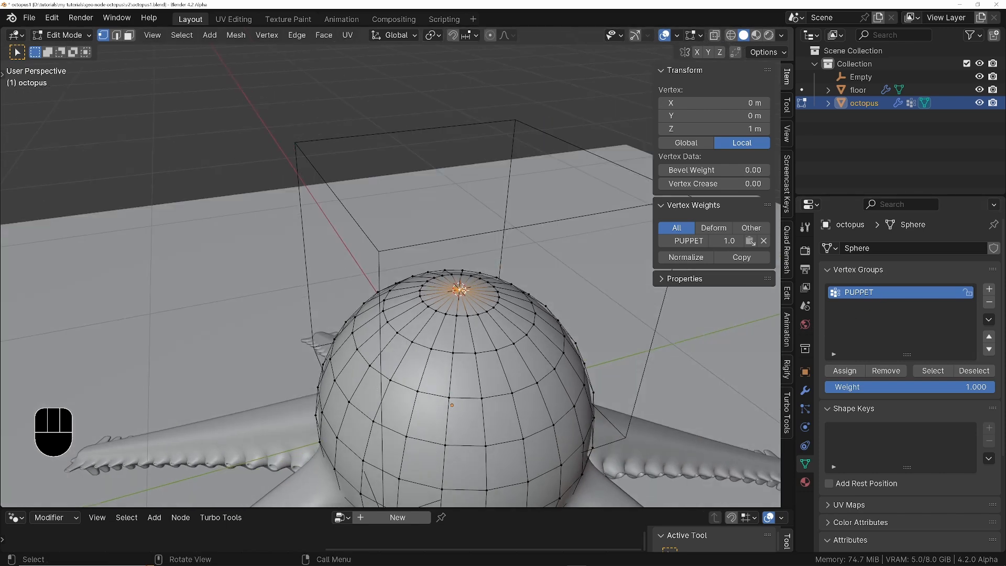
scroll(470, 291, down, 10)
key(Tab)
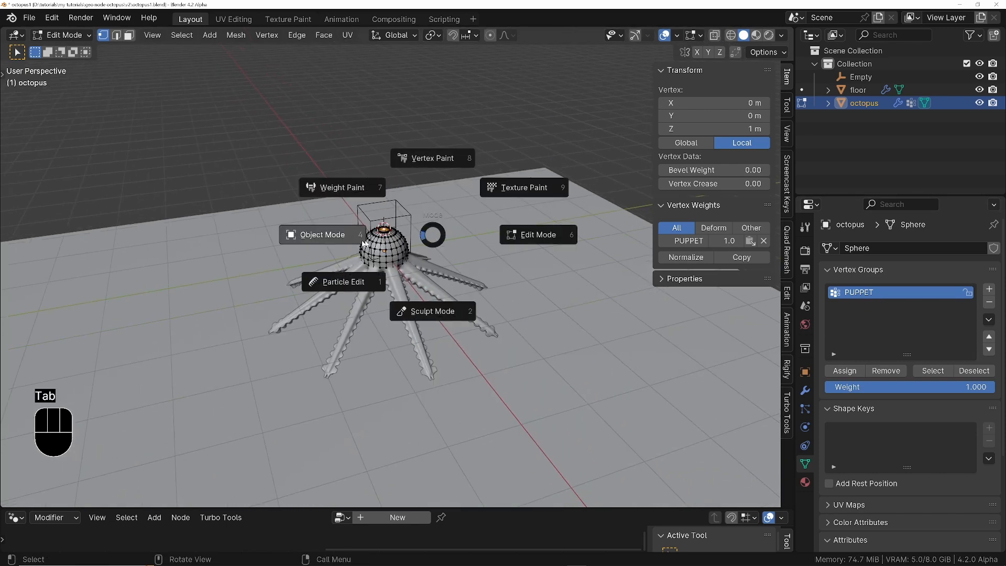
Step: Assign the PUPPET vertex group as the Pin Group in the octopus's cloth Shape settings
scroll(818, 380, down, 1)
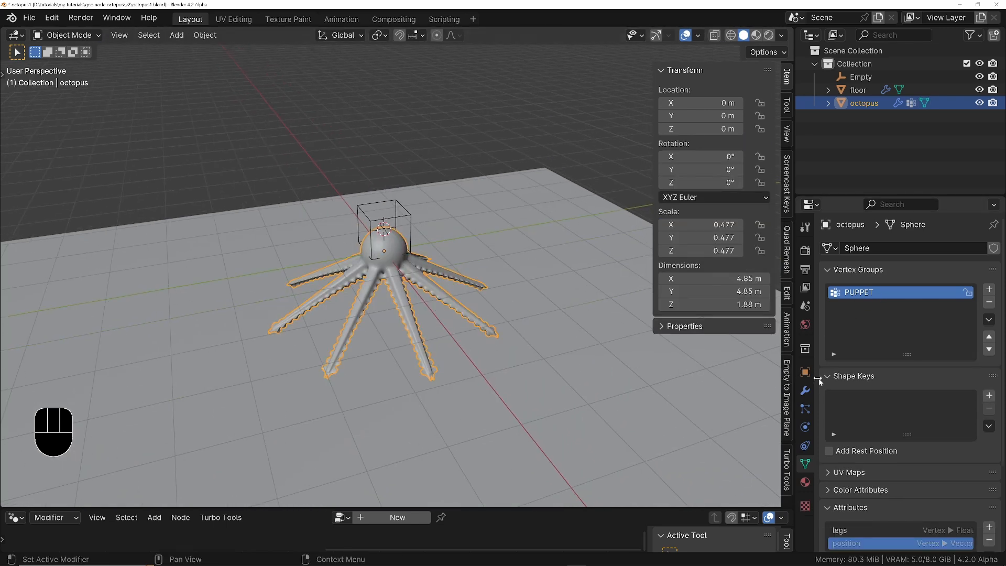
click(806, 432)
scroll(909, 377, down, 15)
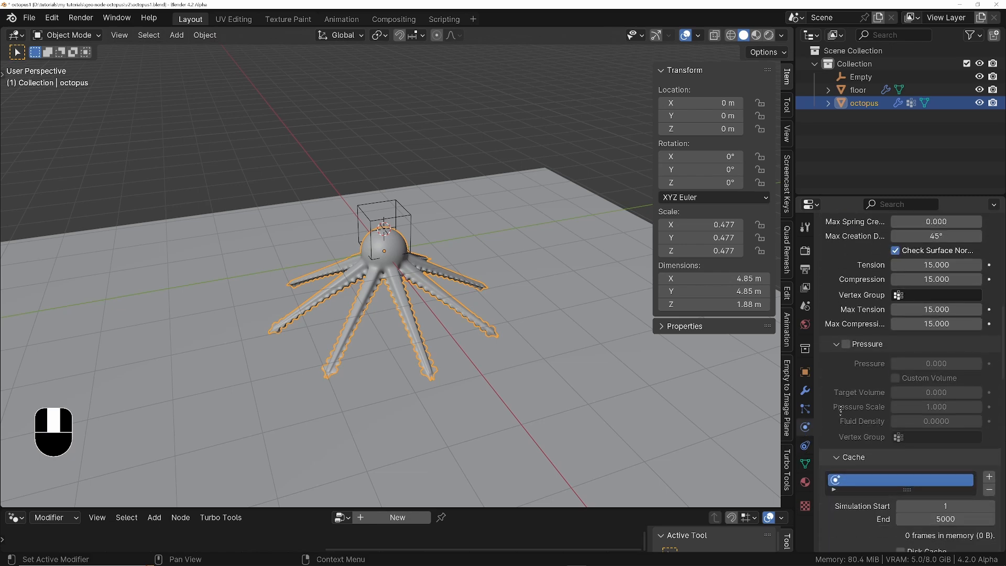
scroll(850, 410, down, 8)
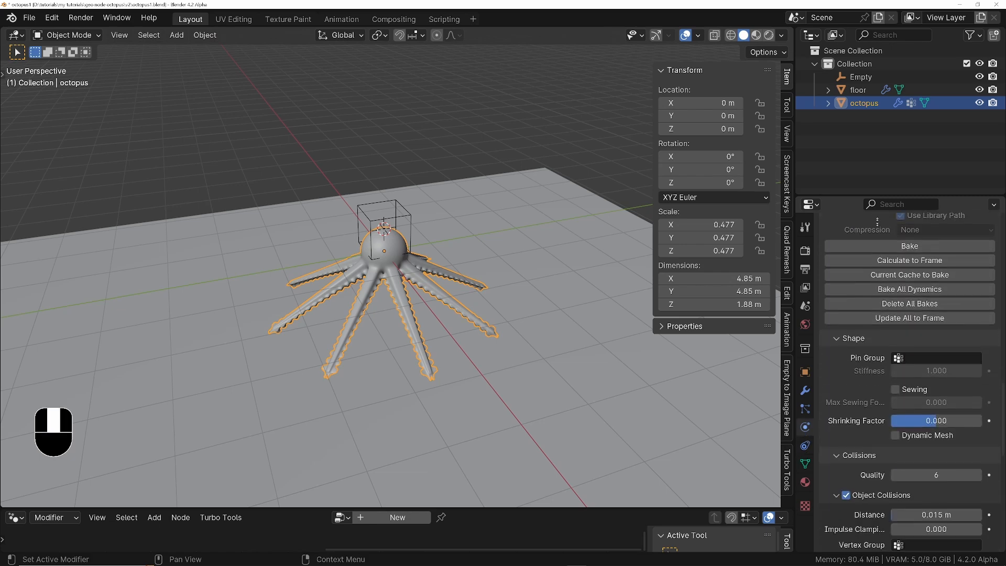
click(925, 332)
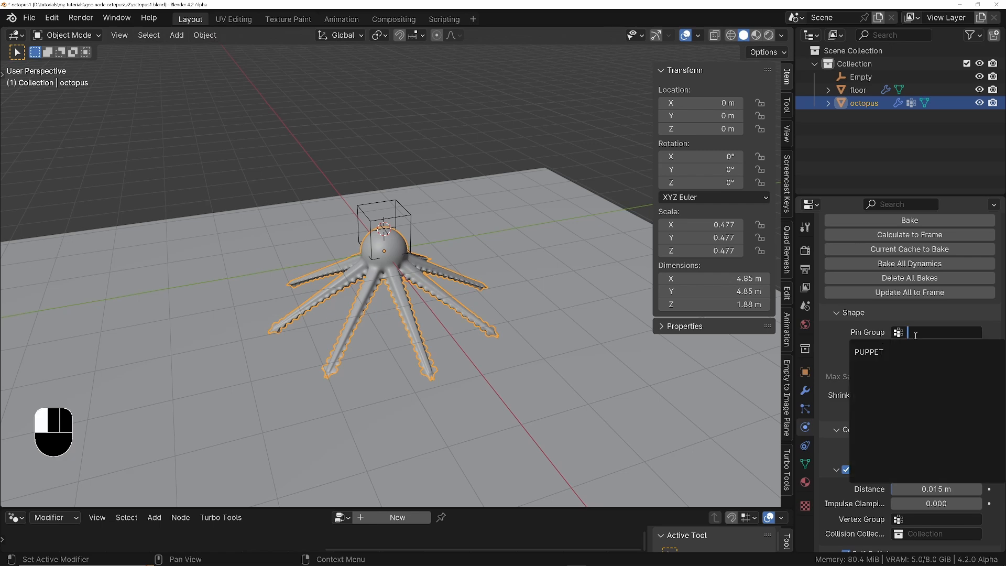
click(875, 352)
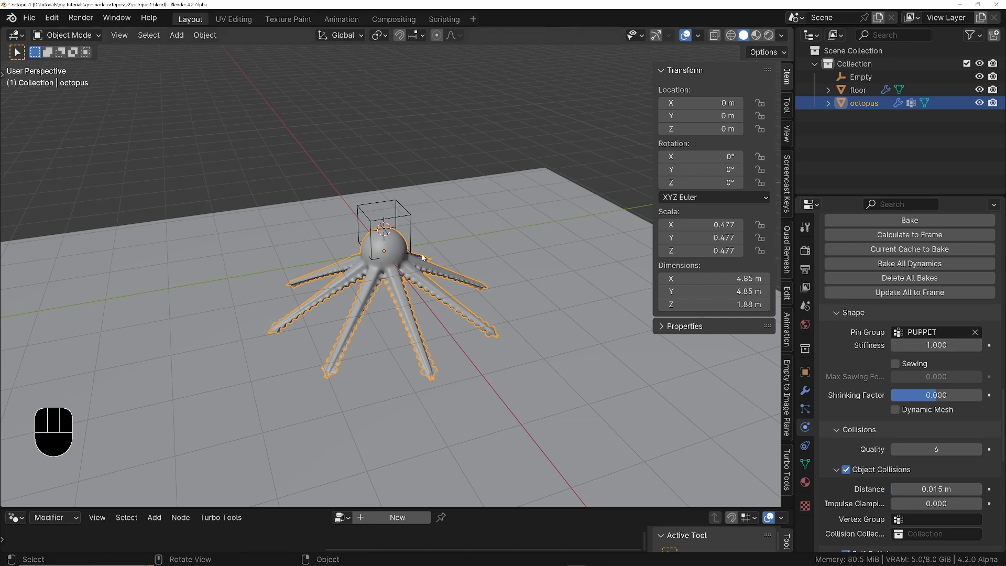
scroll(419, 250, up, 6)
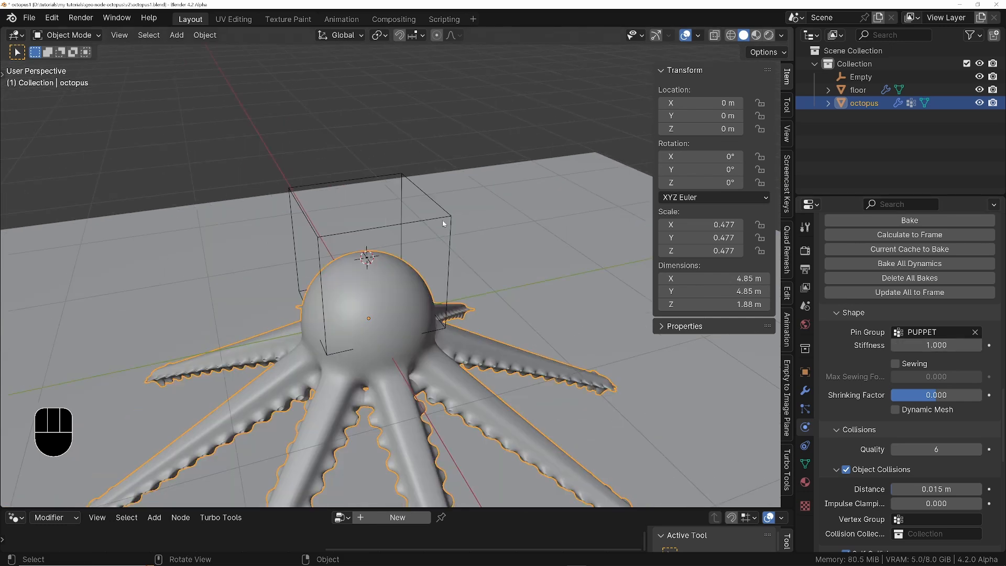
click(444, 218)
key(g)
right_click(448, 205)
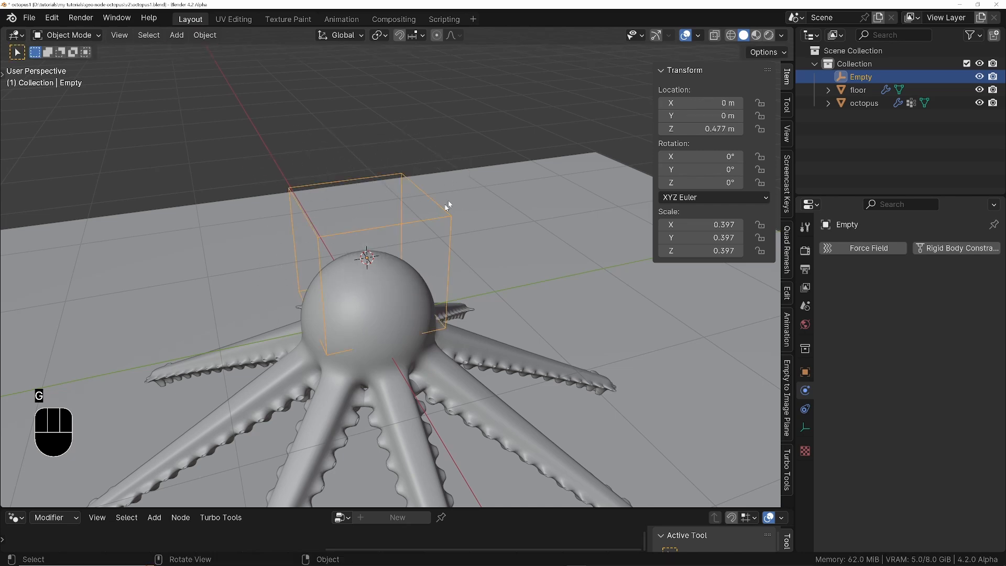
Step: Select the octopus and review the pin group and collision options in its cloth physics
click(372, 309)
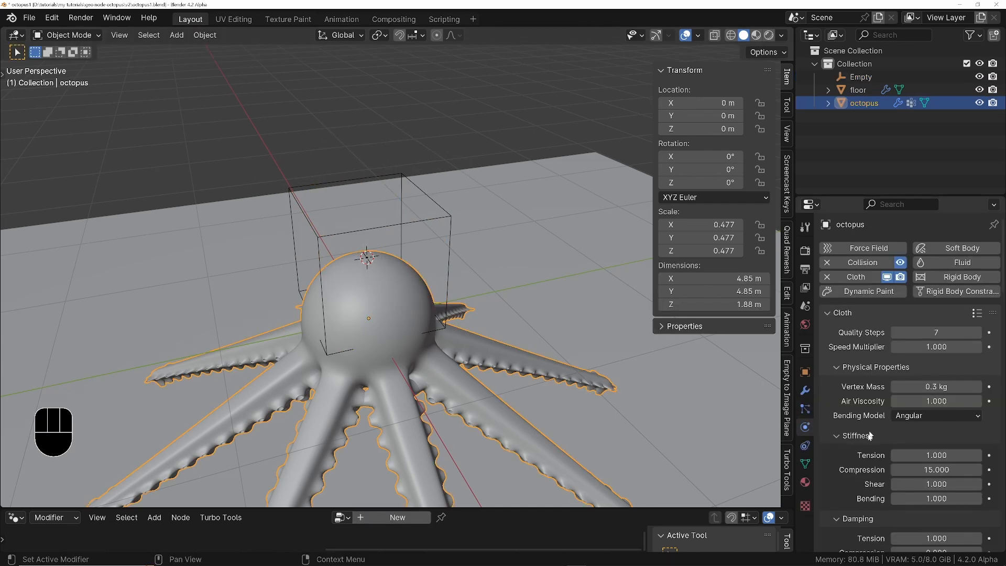
scroll(870, 436, down, 15)
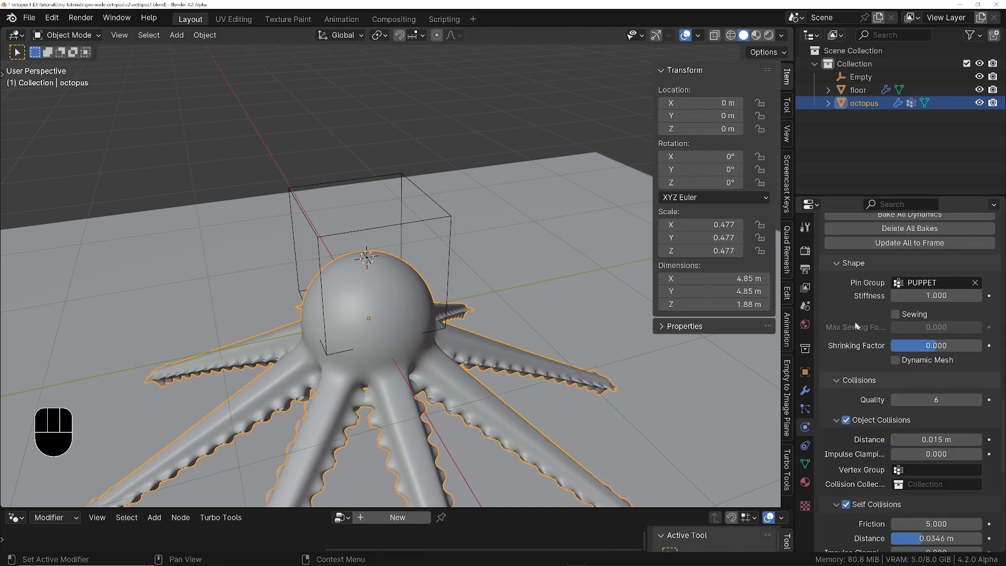
scroll(337, 281, down, 5)
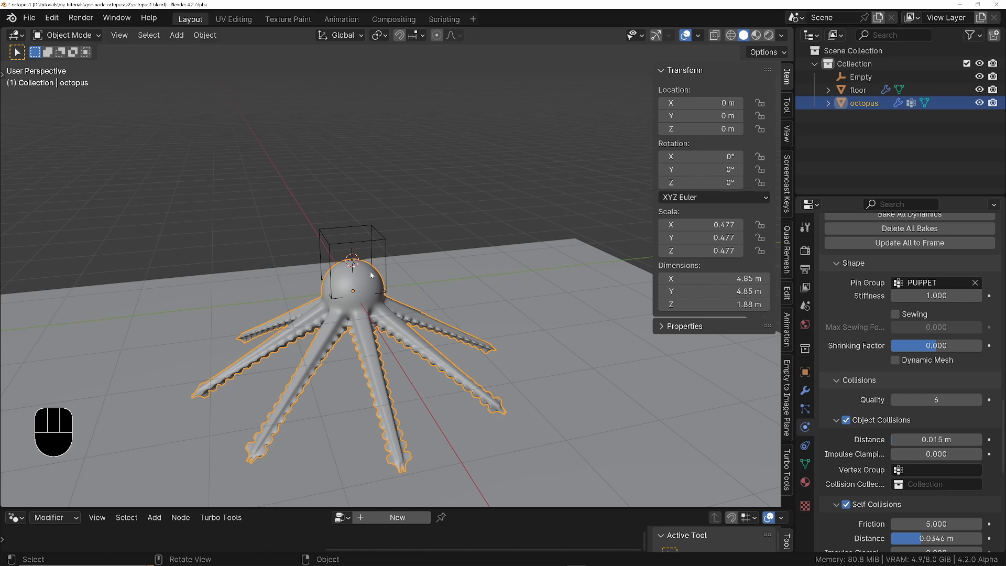
Step: Play the simulation while moving the cube empty above the octopus, cancel the move, stop playback and return to the first frame
key(space)
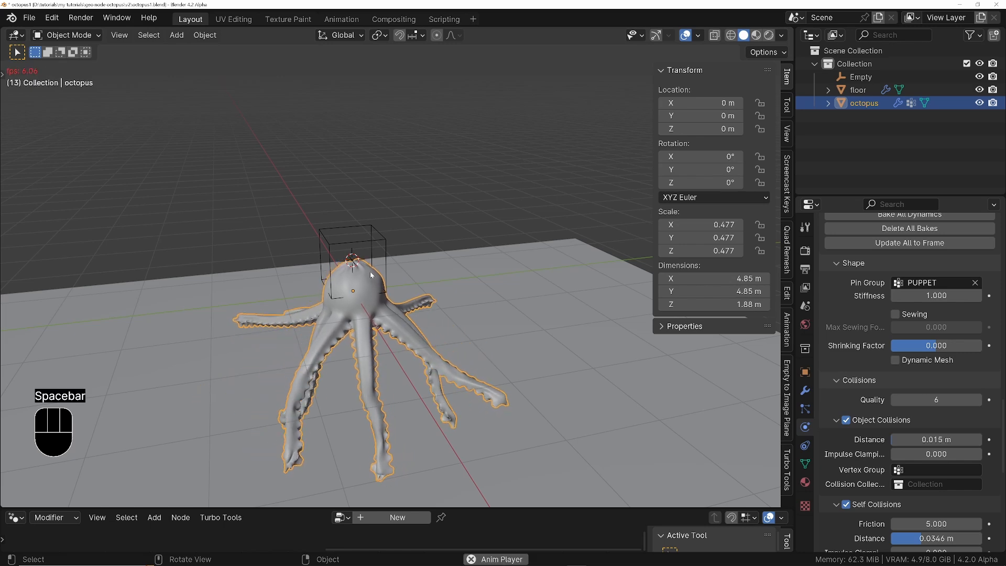
click(370, 240)
key(g)
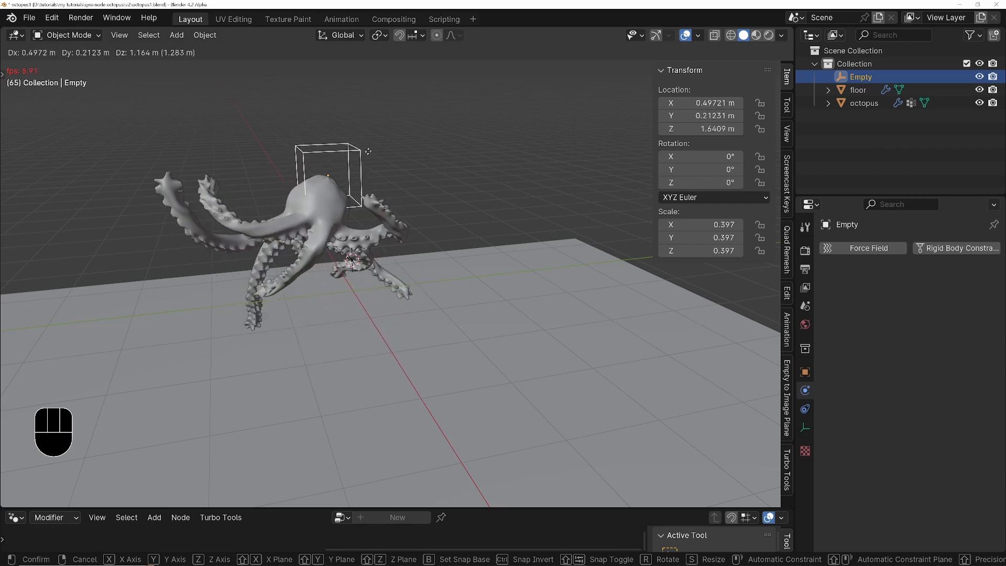
key(Escape)
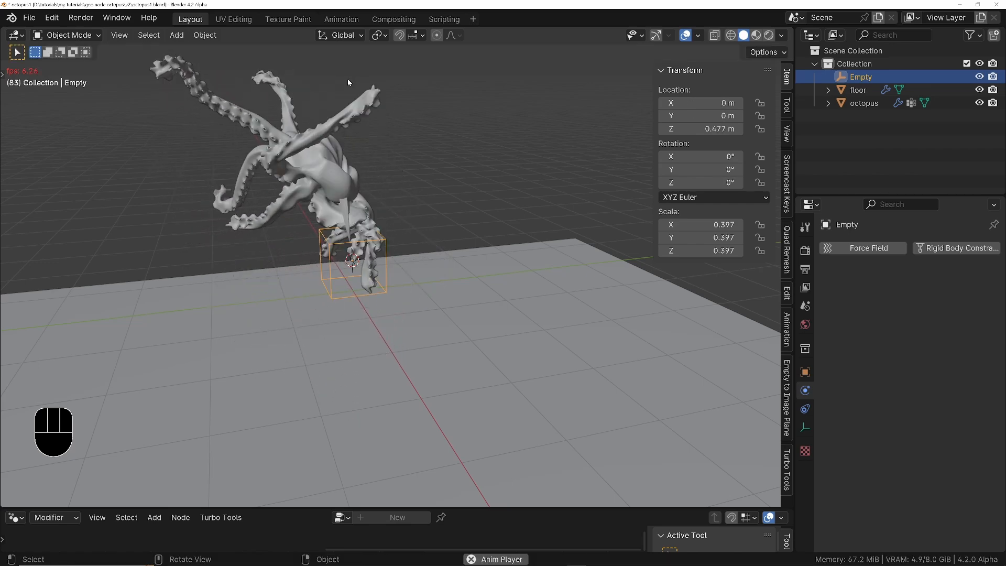
key(space)
key(shift+Left)
Step: Switch to the front orthographic view with the whole octopus in frame and return to the first frame
middle_drag(351, 70, 409, 410)
middle_drag(345, 282, 433, 234)
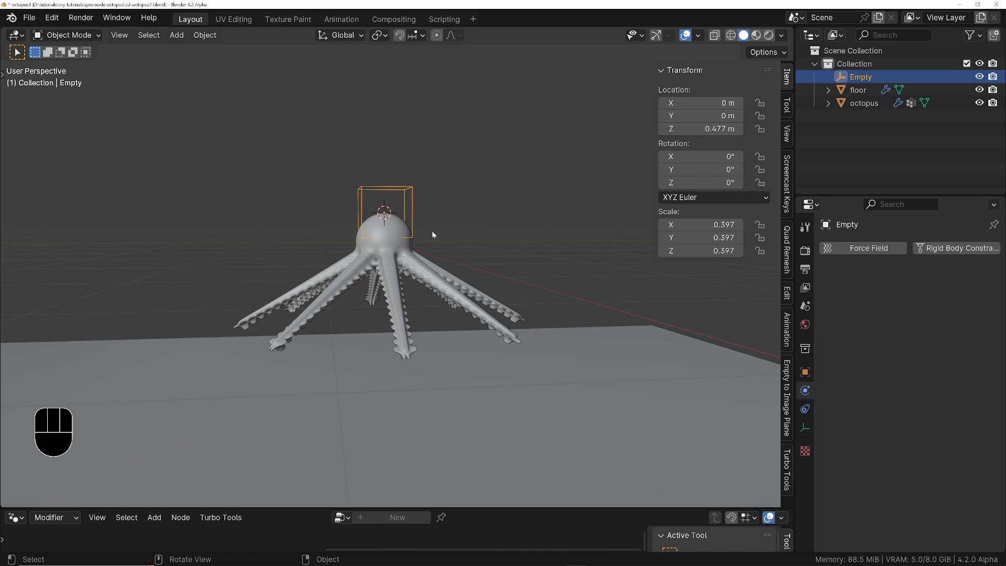
key(KP_1)
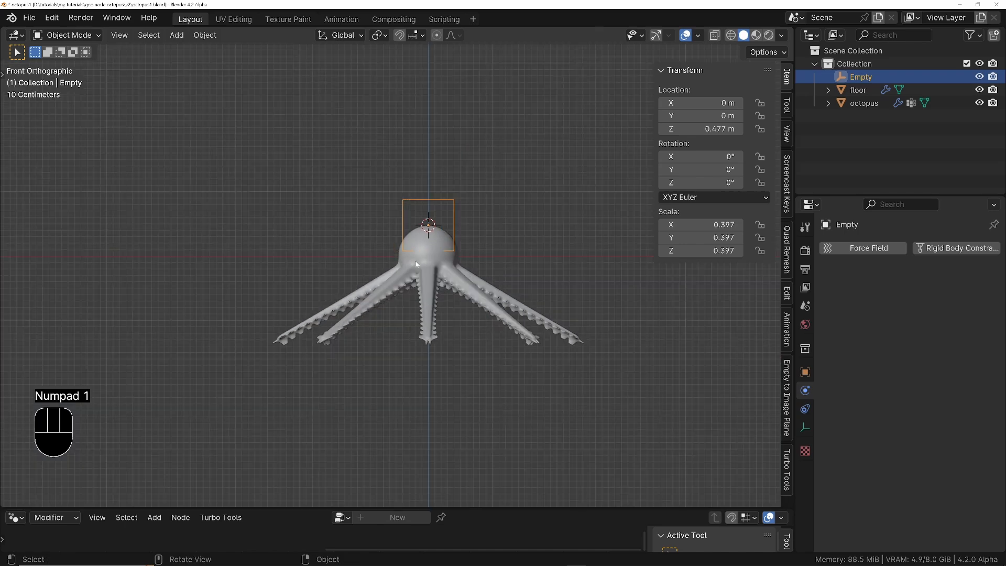
ctrl+middle_drag(457, 208, 457, 218)
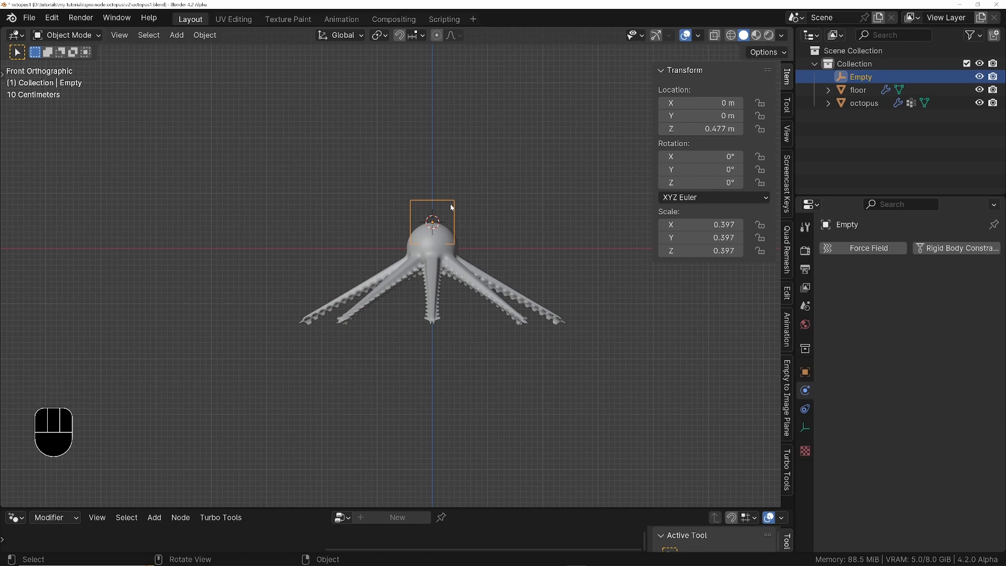
key(shift+Left)
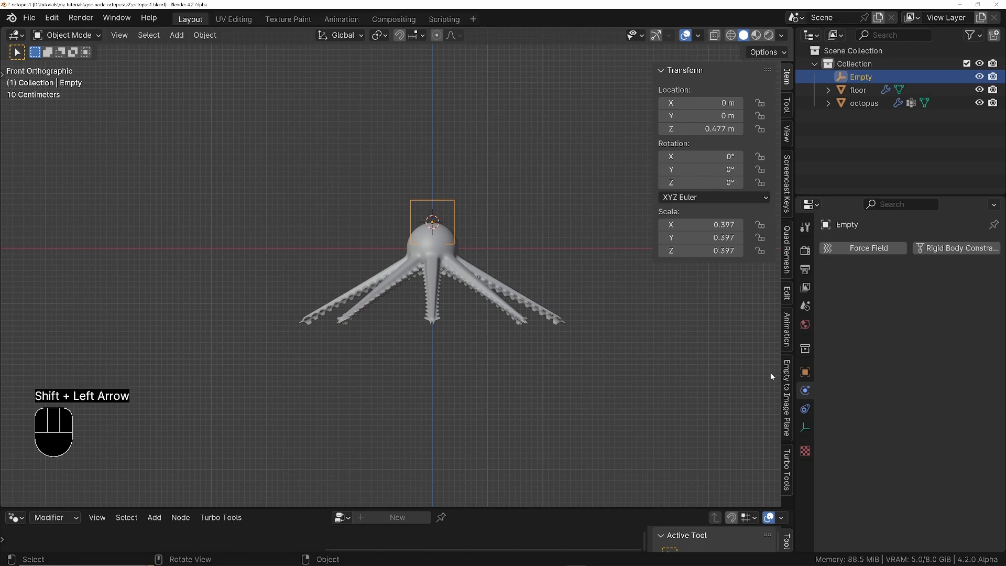
Step: Select the octopus and toggle its cloth Pressure on and off to reset the simulation cache
click(457, 272)
scroll(884, 278, down, 15)
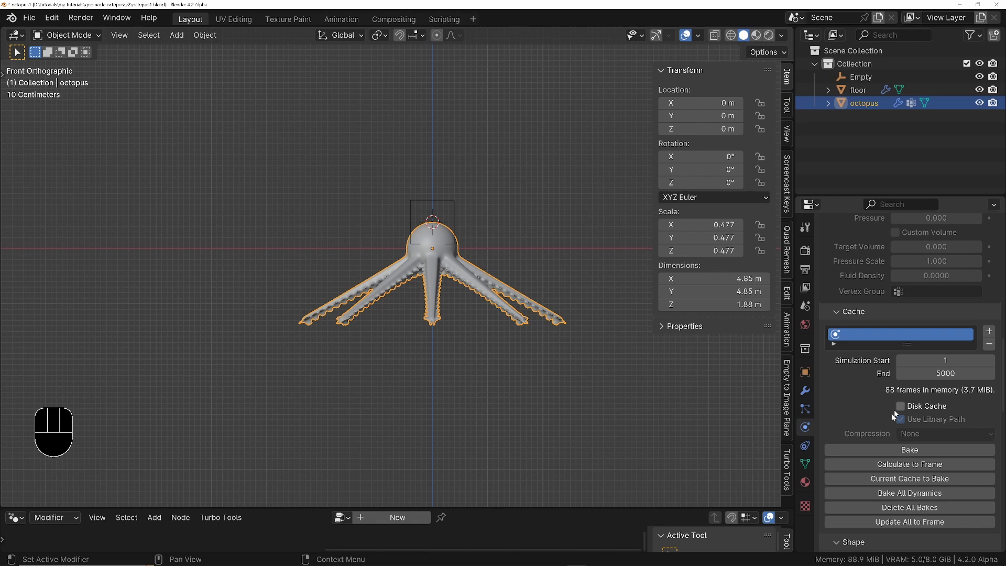
middle_drag(894, 410, 892, 534)
click(846, 325)
click(846, 325)
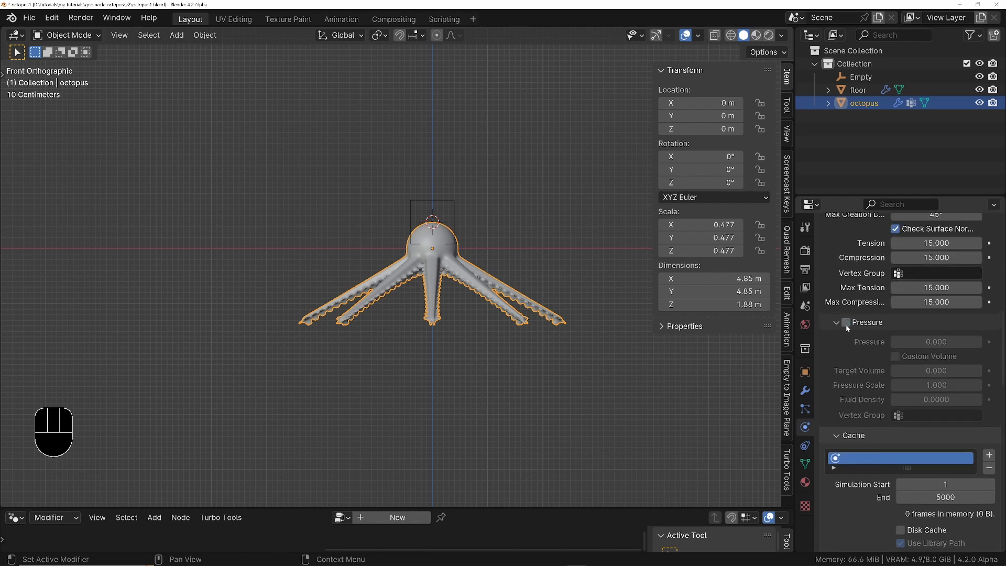
middle_drag(869, 501, 865, 397)
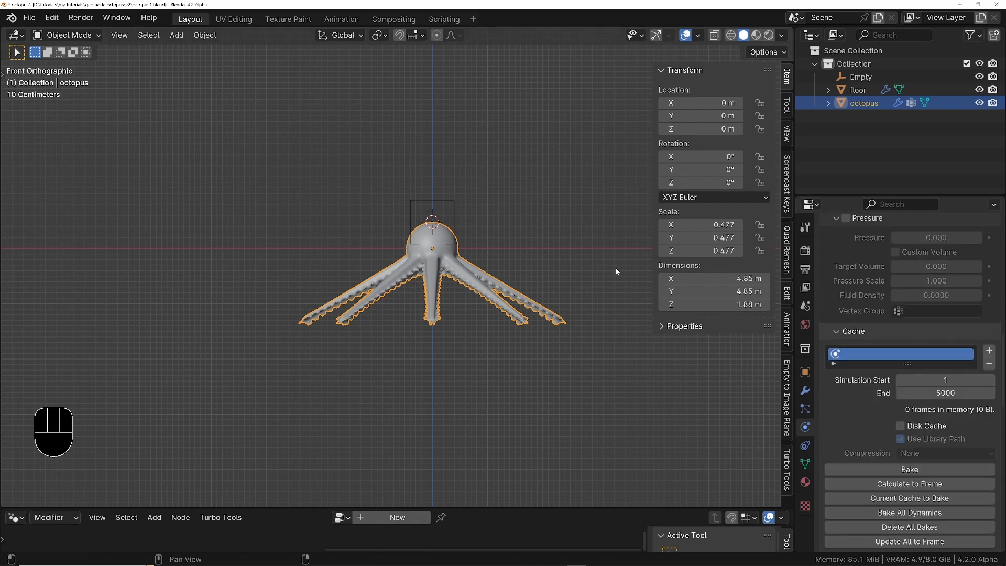
Step: Play the simulation while raising the cube empty along the Z axis, cancel the move, and return to the first frame
click(456, 204)
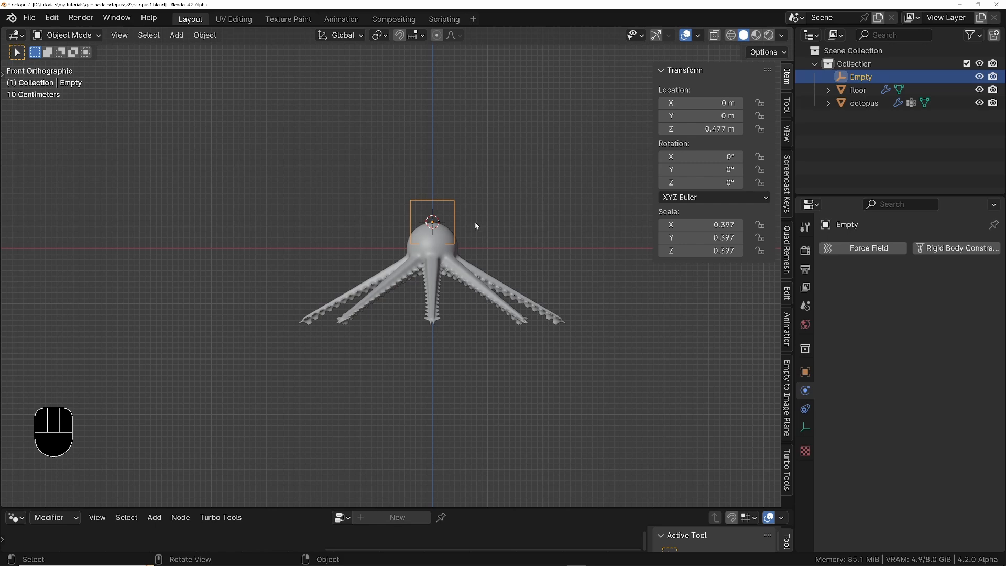
key(space)
key(g)
key(z)
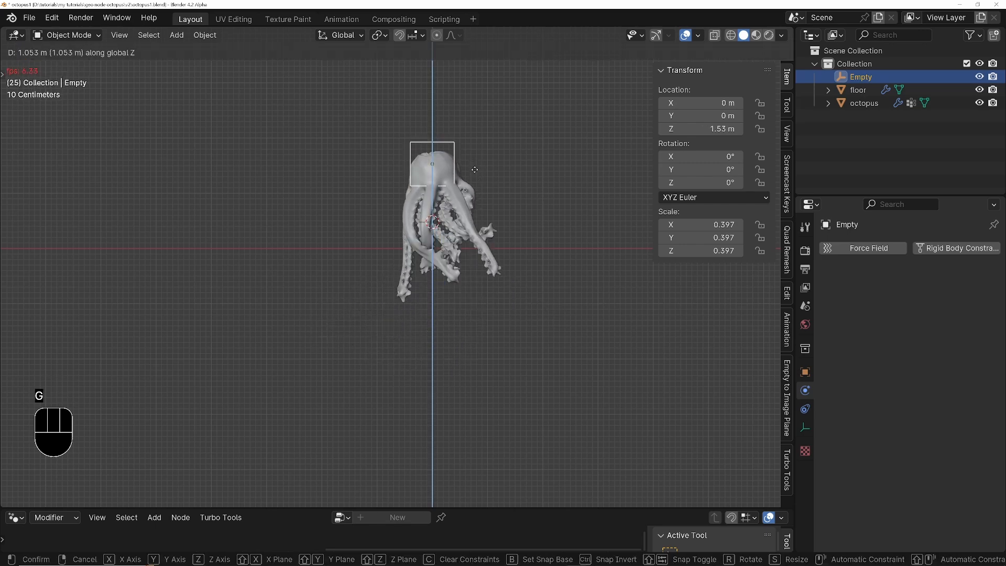
right_click(478, 139)
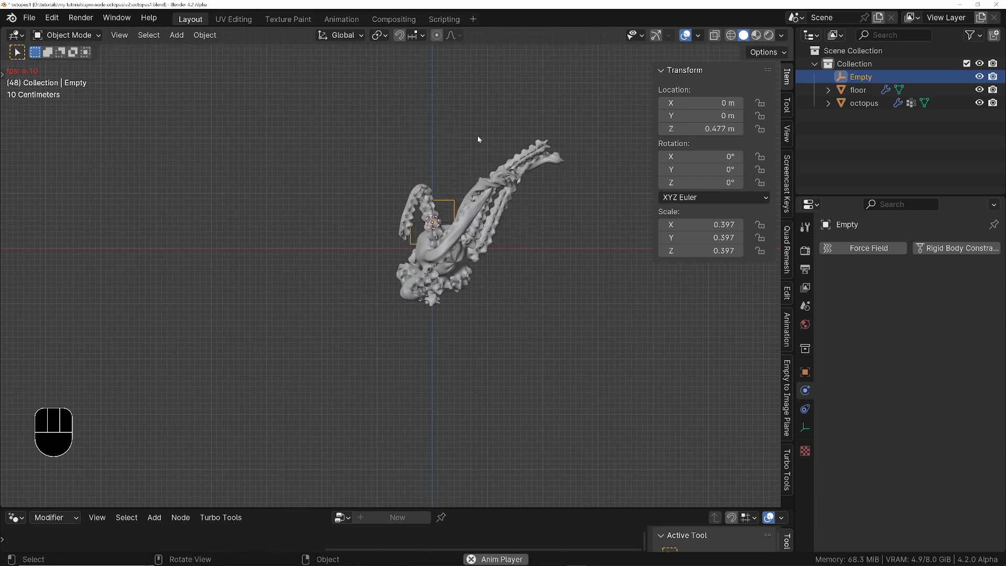
key(shift+Left)
key(space)
key(shift+Left)
key(space)
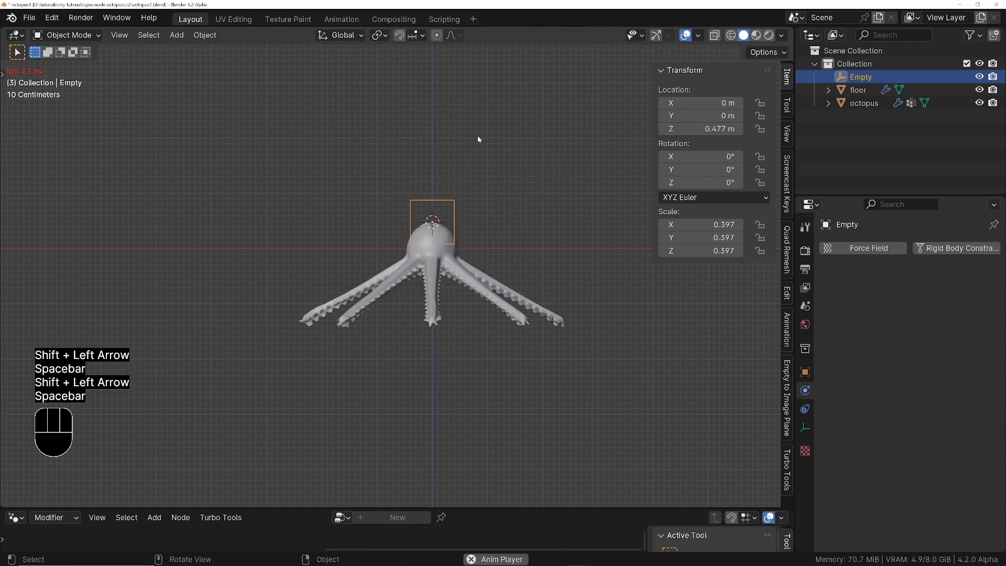
key(space)
key(shift+Left)
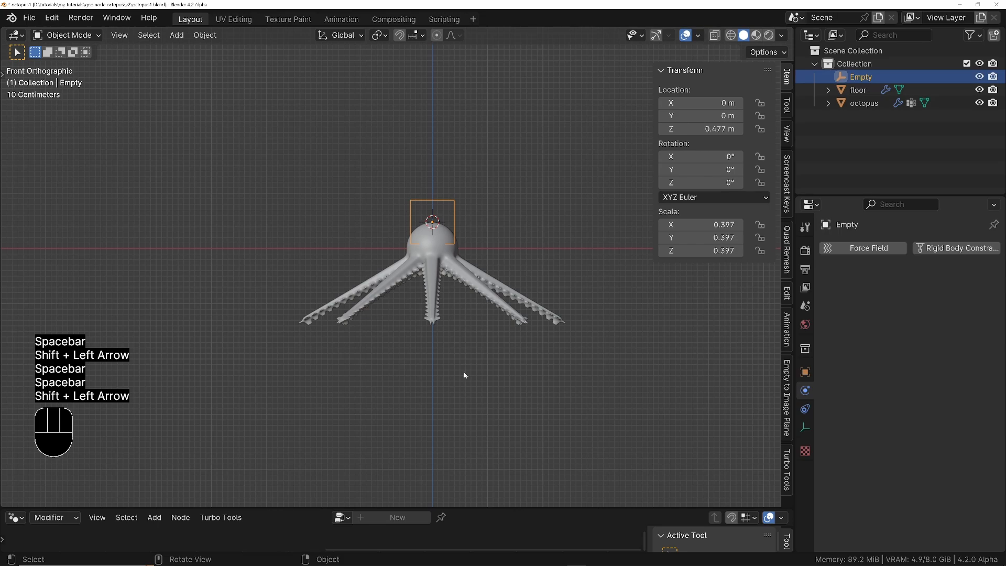
Step: Select the octopus and lower its cloth Self Collisions Distance to about 0.0055 m
click(429, 252)
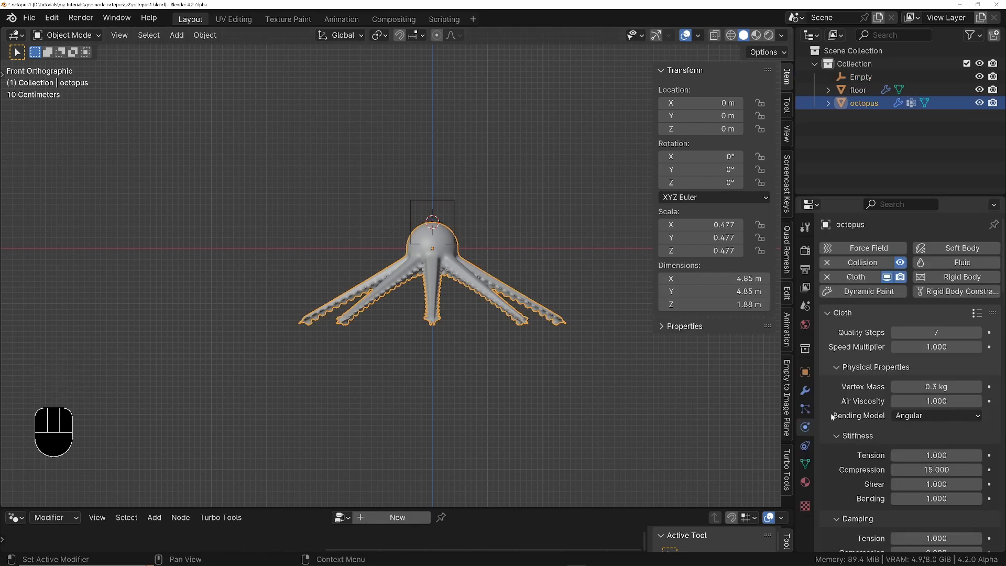
scroll(840, 490, down, 20)
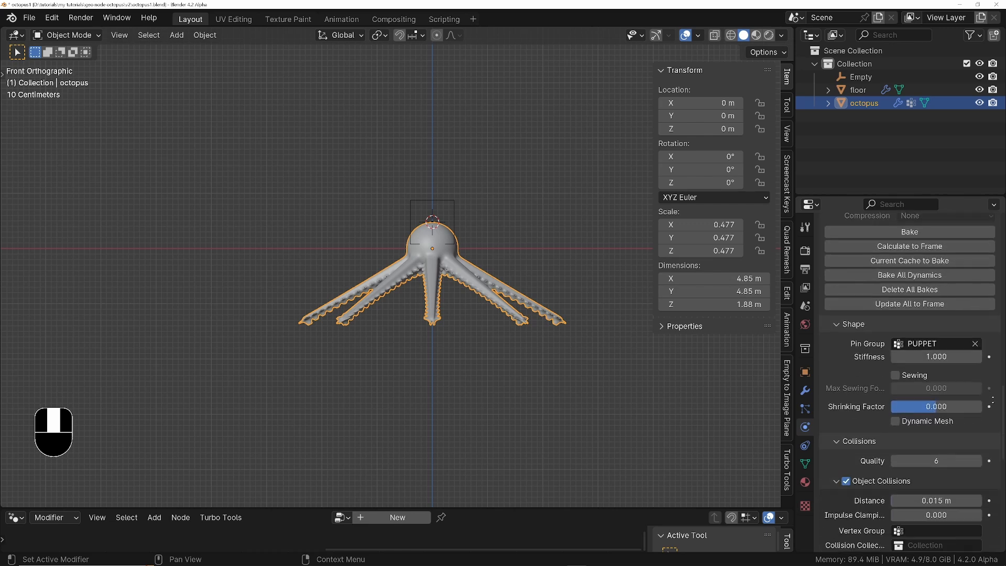
scroll(864, 435, down, 1)
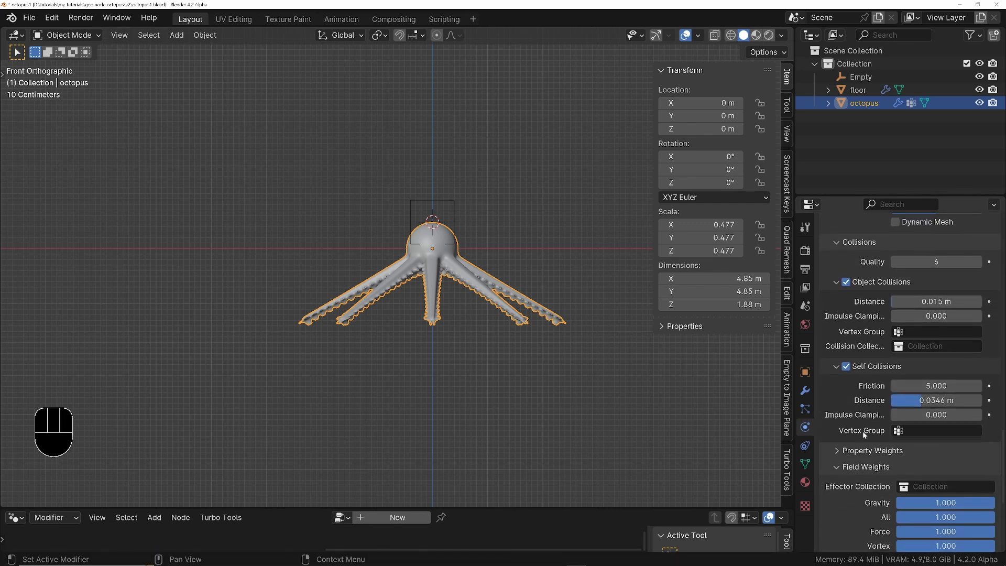
drag(920, 400, 905, 400)
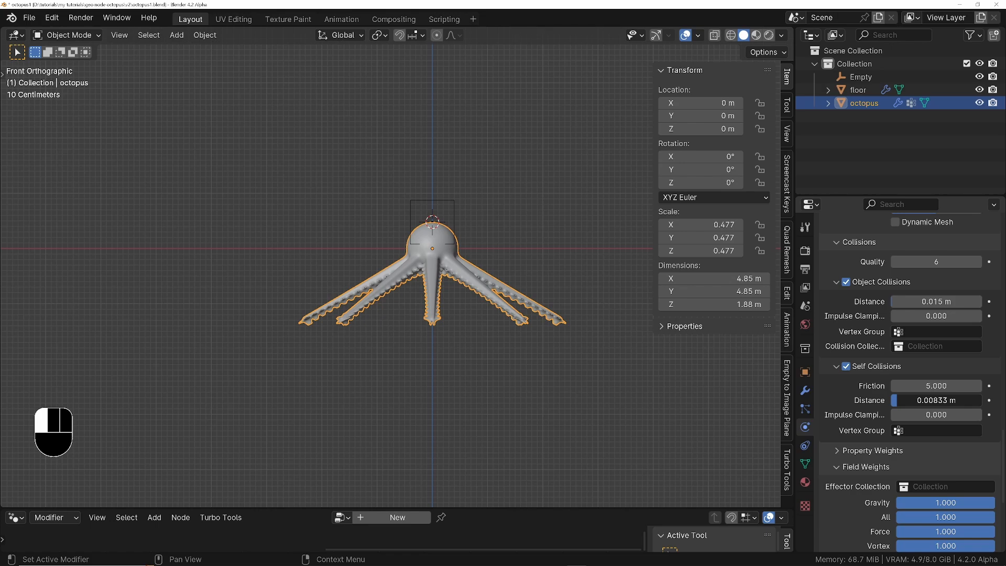
Step: Set the octopus cloth's Vertex Mass to 0.5 kg
scroll(864, 214, up, 15)
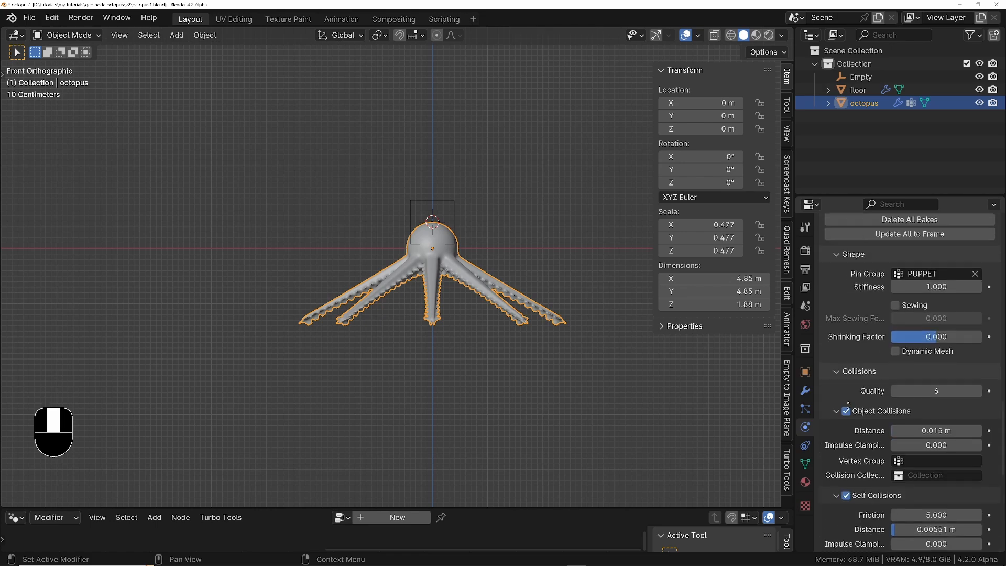
scroll(863, 217, up, 12)
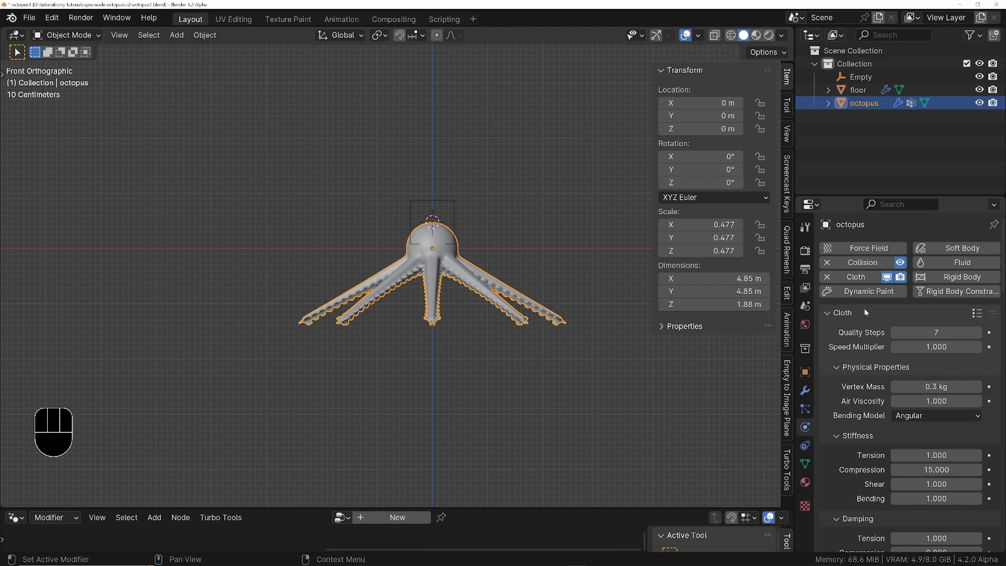
click(925, 385)
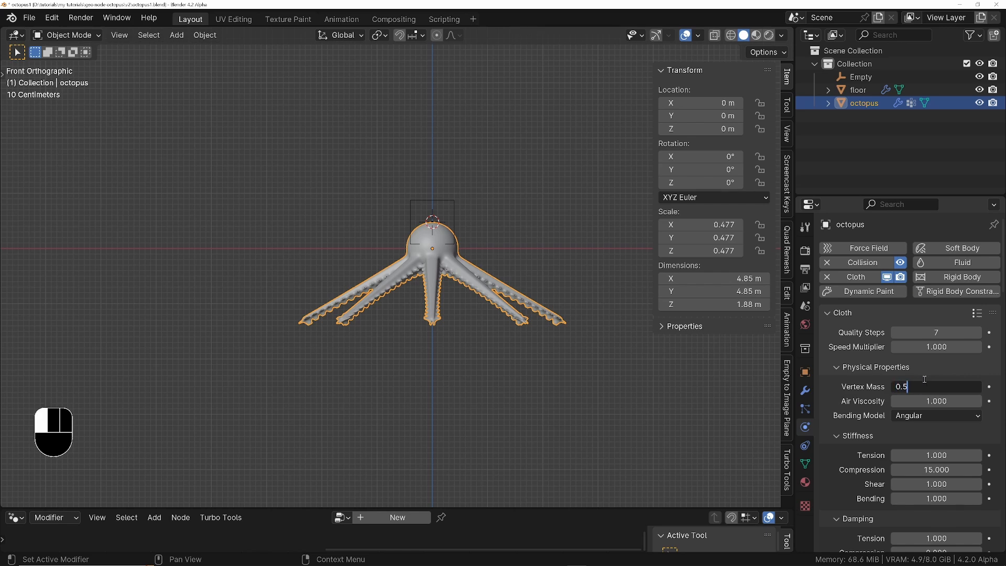
key(Return)
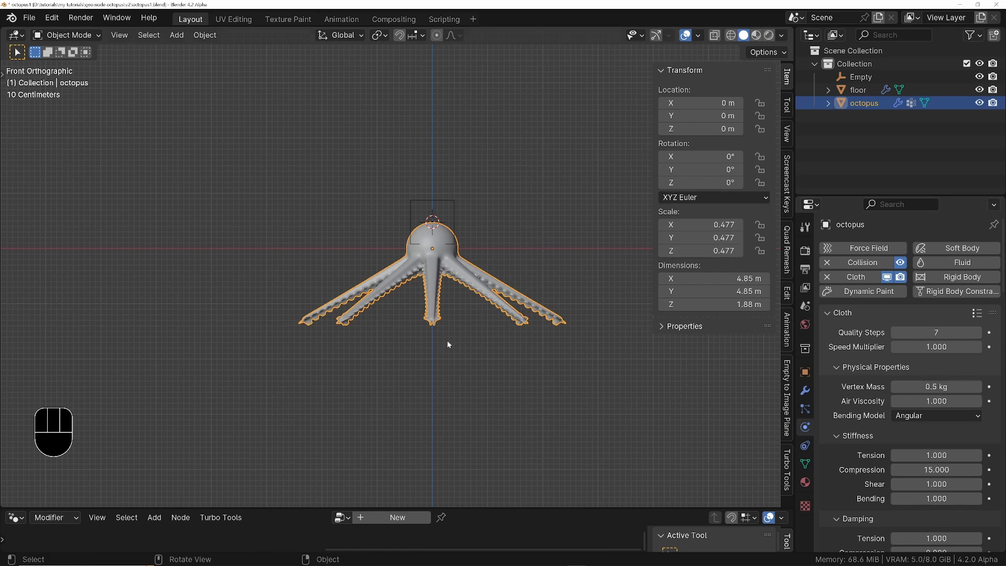
Step: Play the octopus cloth simulation to preview the hanging tentacles, and return to the first frame
scroll(859, 475, down, 8)
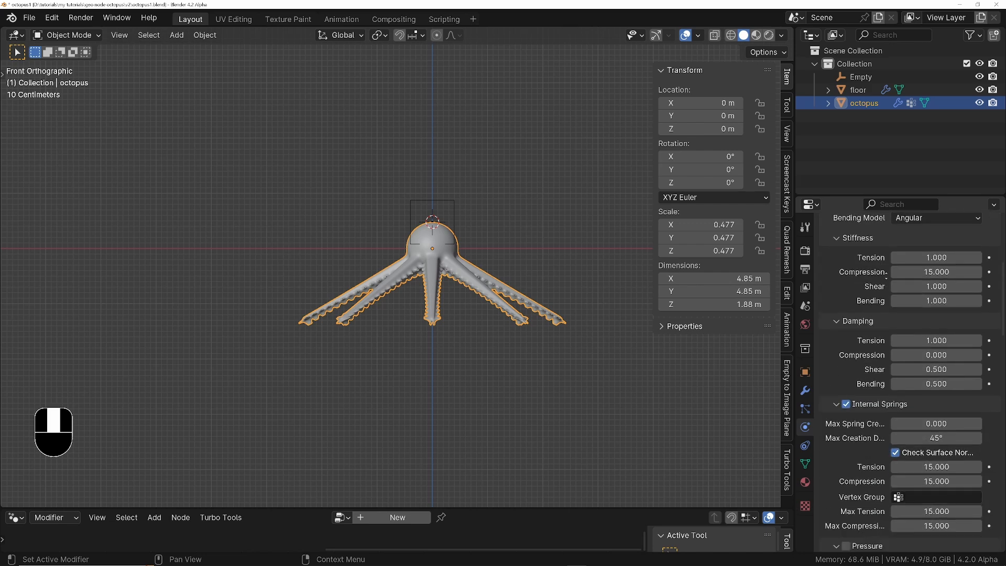
key(space)
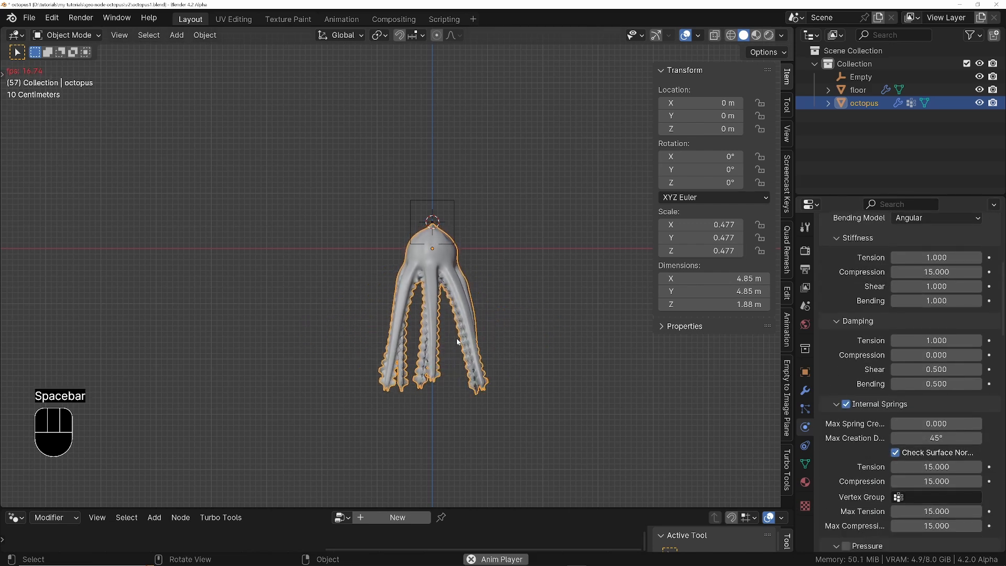
key(space)
key(shift+Left)
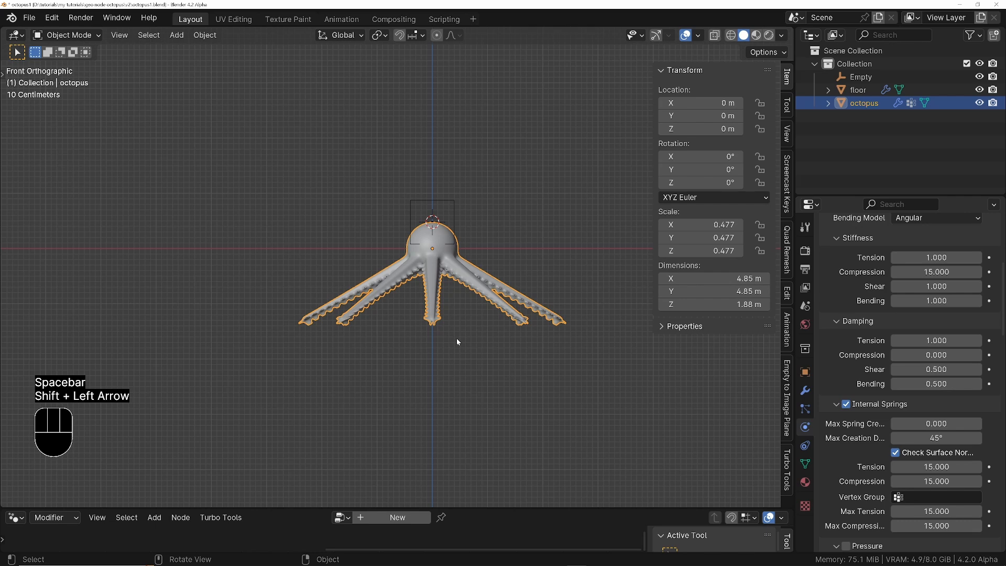
Step: Set the octopus cloth's Damping Shear and Bending to 0.1, preview the simulation, and return to the first frame
drag(944, 371, 943, 384)
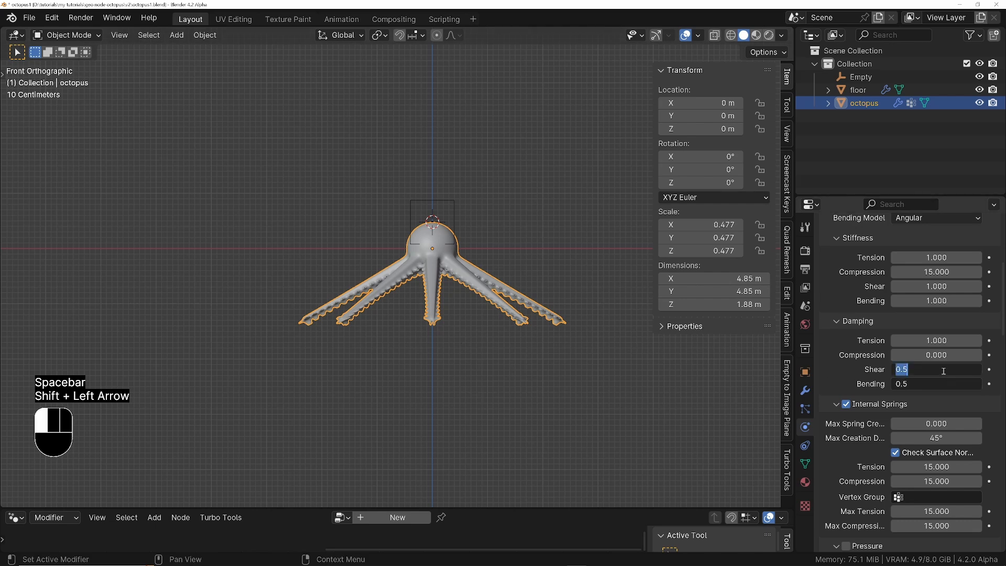
text(0.1)
key(Return)
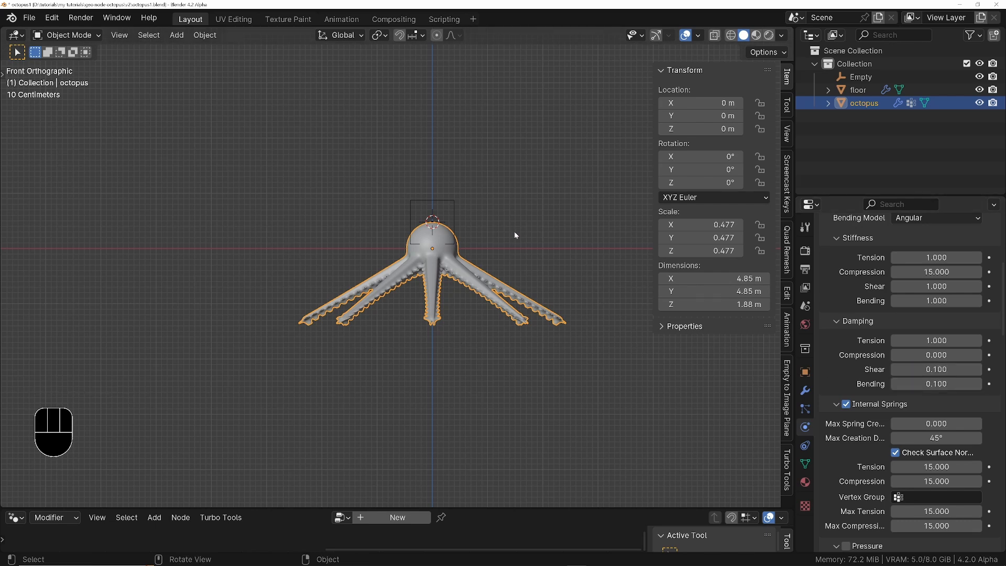
key(space)
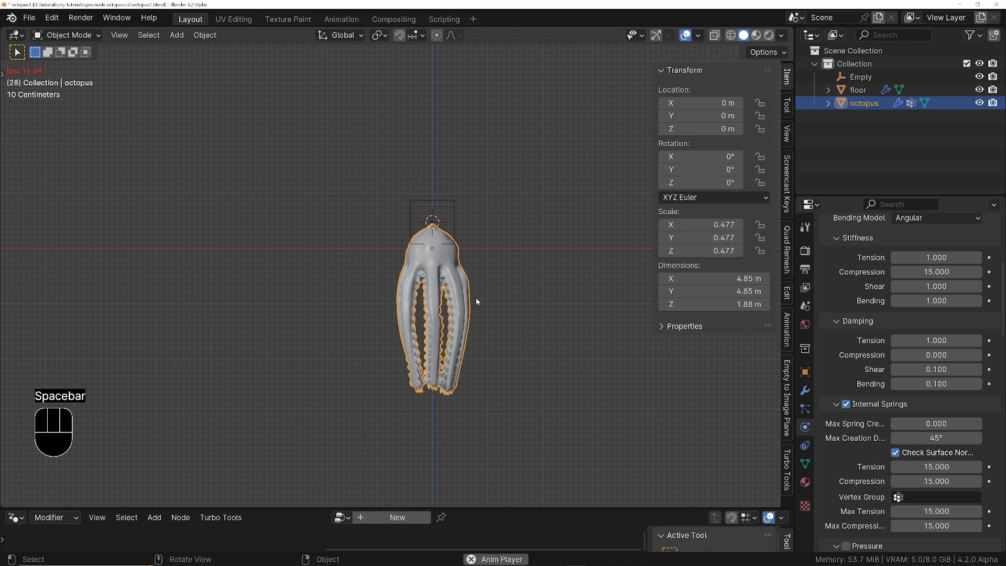
key(space)
key(shift+Left)
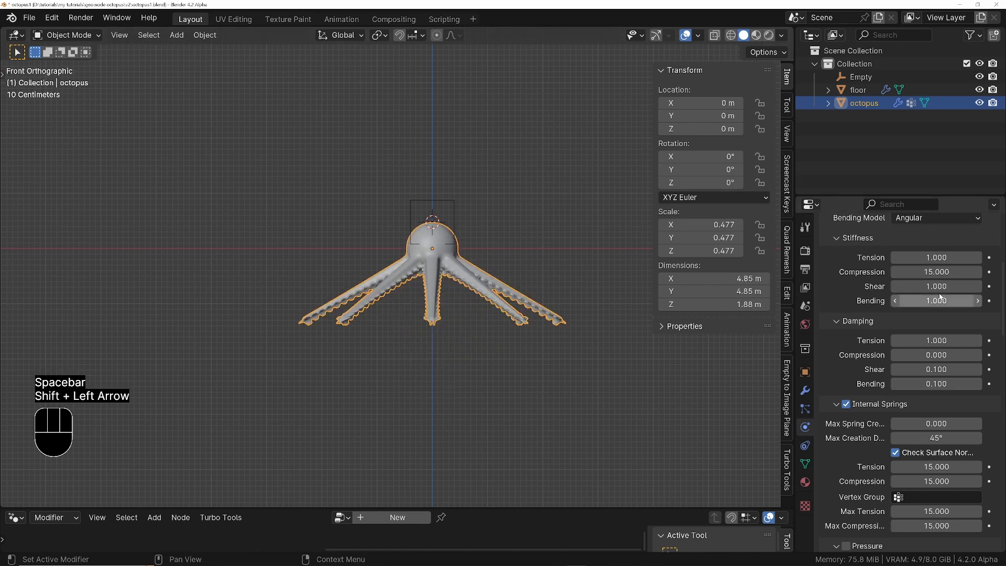
Step: Set the cloth's Stiffness Shear and Bending to 0.2 and preview the simulation
drag(933, 286, 932, 300)
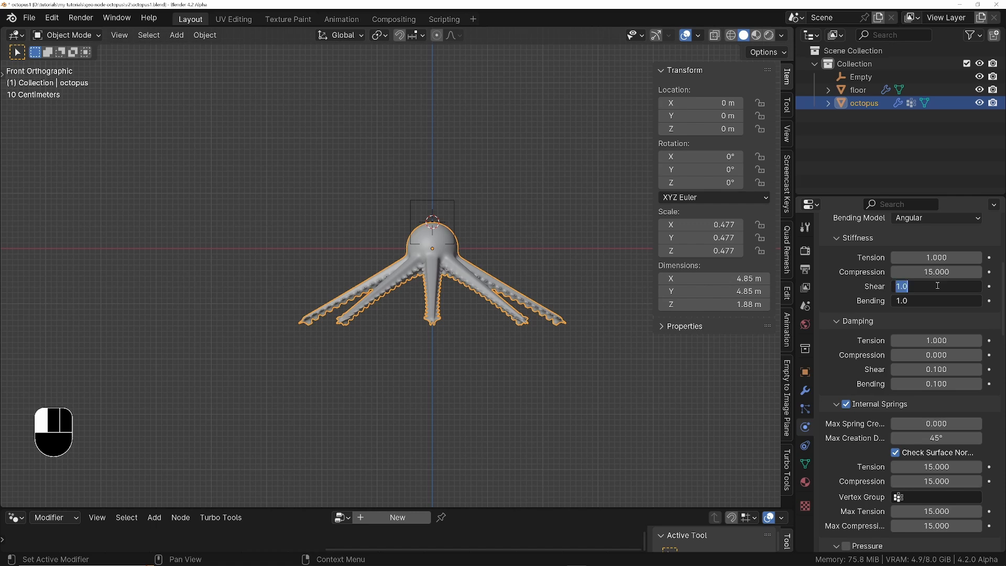
text(.2)
key(Return)
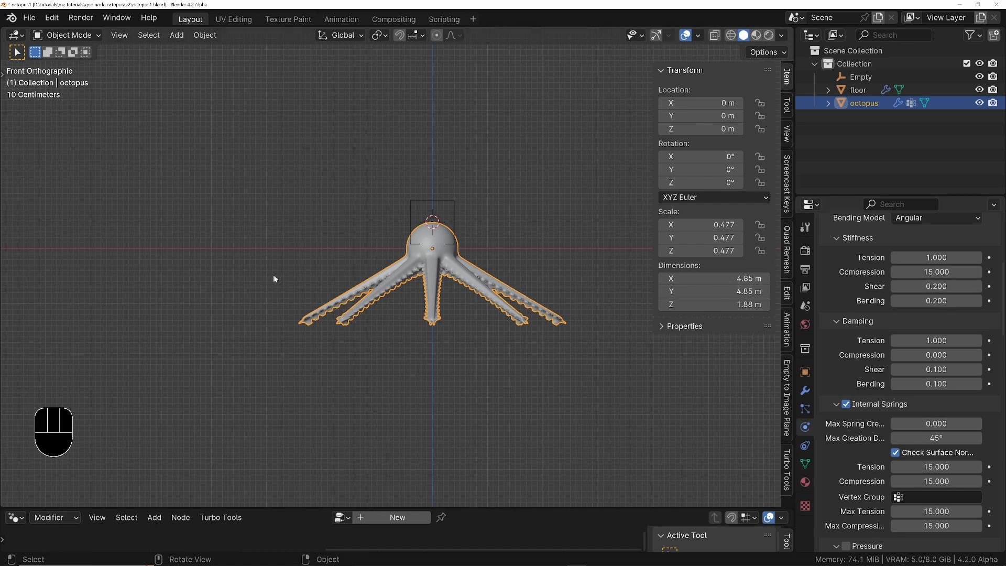
key(space)
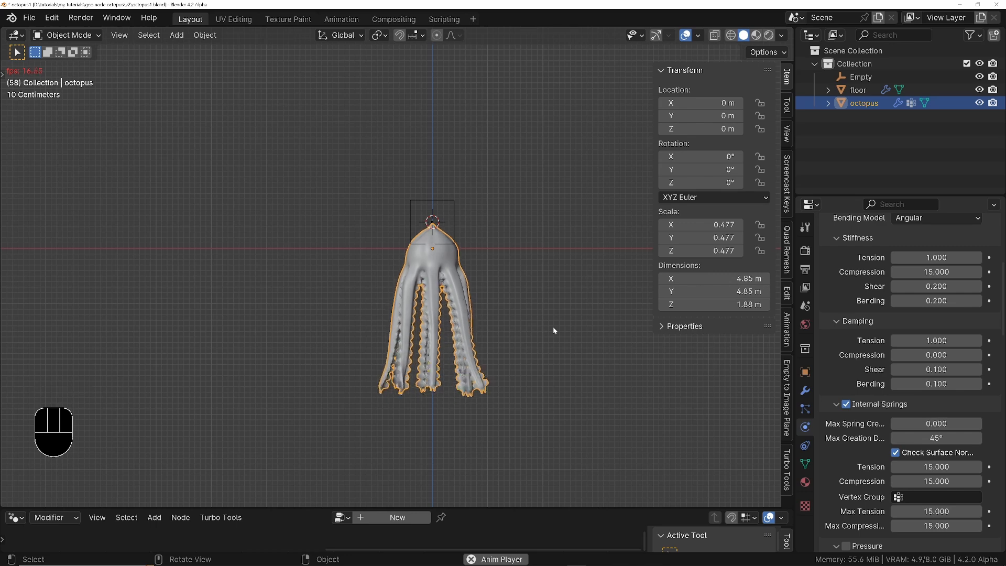
key(space)
Step: Set the cloth's Stiffness Shear and Bending to 0, preview the simulation from the first frame, and return to the start
drag(946, 286, 946, 300)
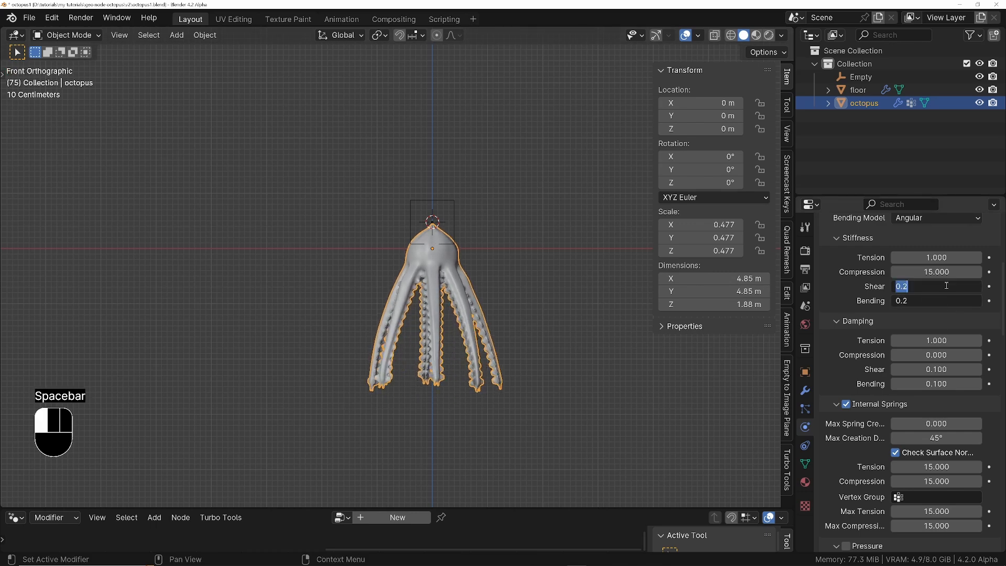
text(0)
key(Return)
key(shift+Left)
key(space)
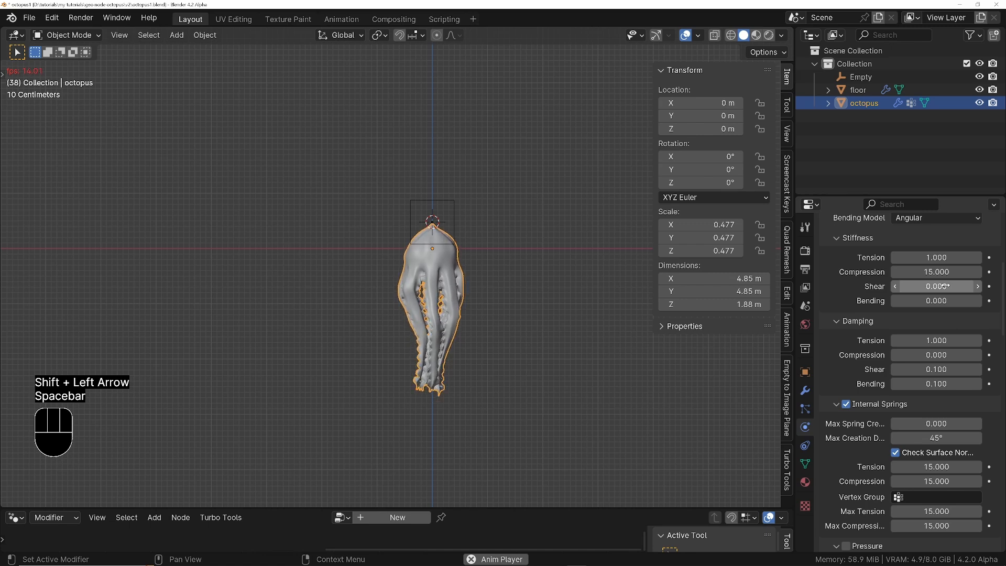
key(space)
key(shift+Left)
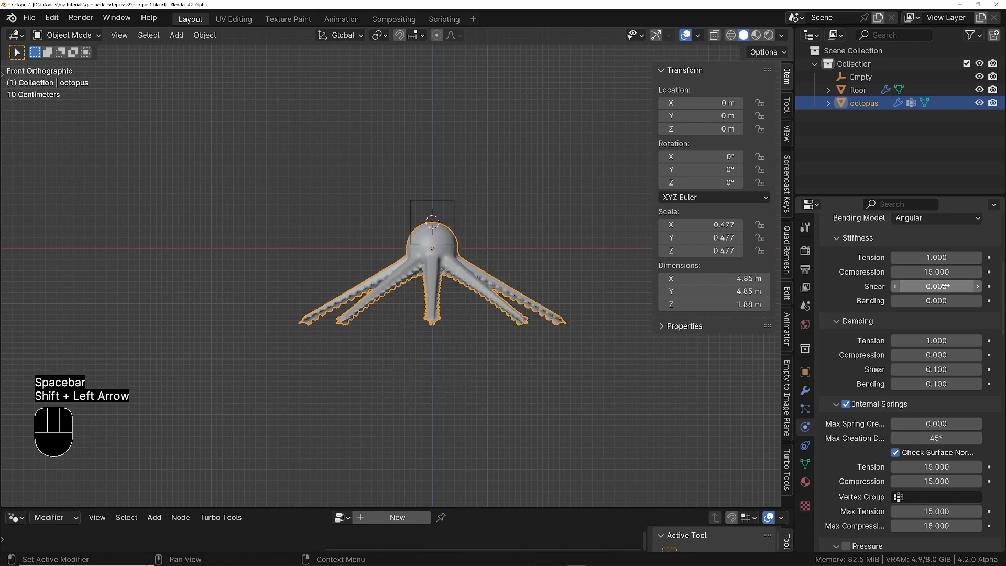
Step: Set the Internal Springs Compression of the octopus cloth to 0.1
scroll(866, 492, down, 5)
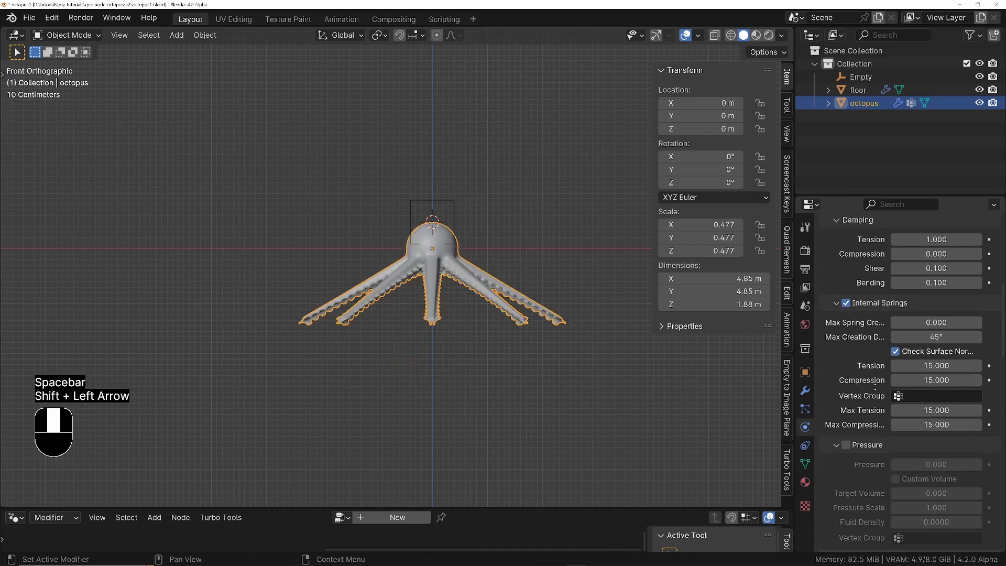
click(927, 385)
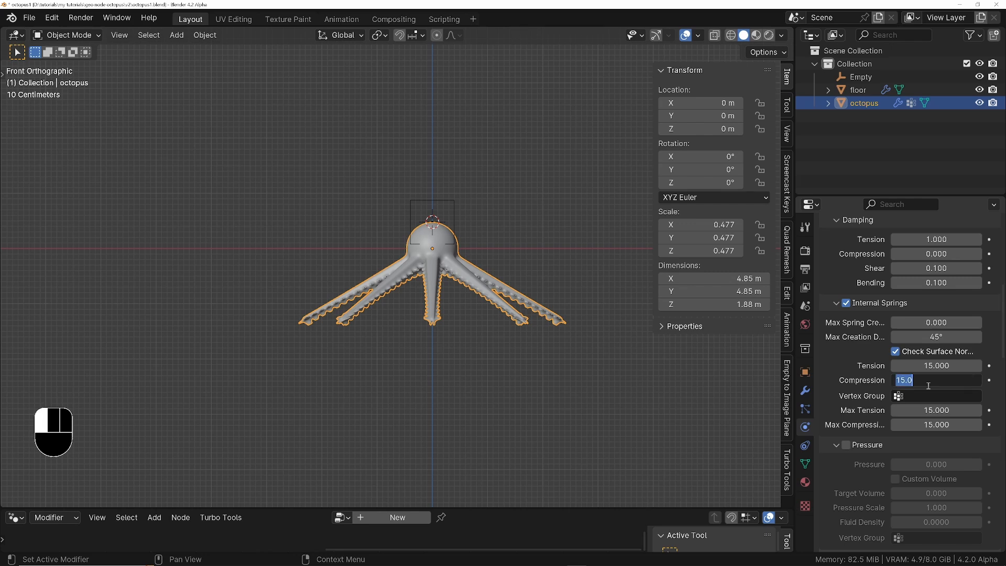
text(.1)
key(Return)
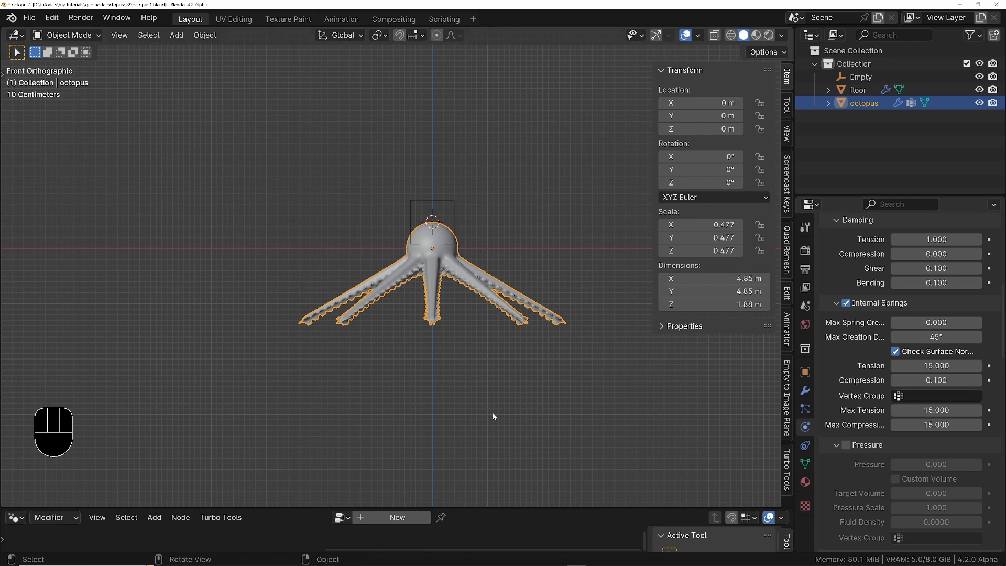
Step: Play the simulation while moving the cube empty along the Z axis, cancel the move, and go back to the first frame
key(space)
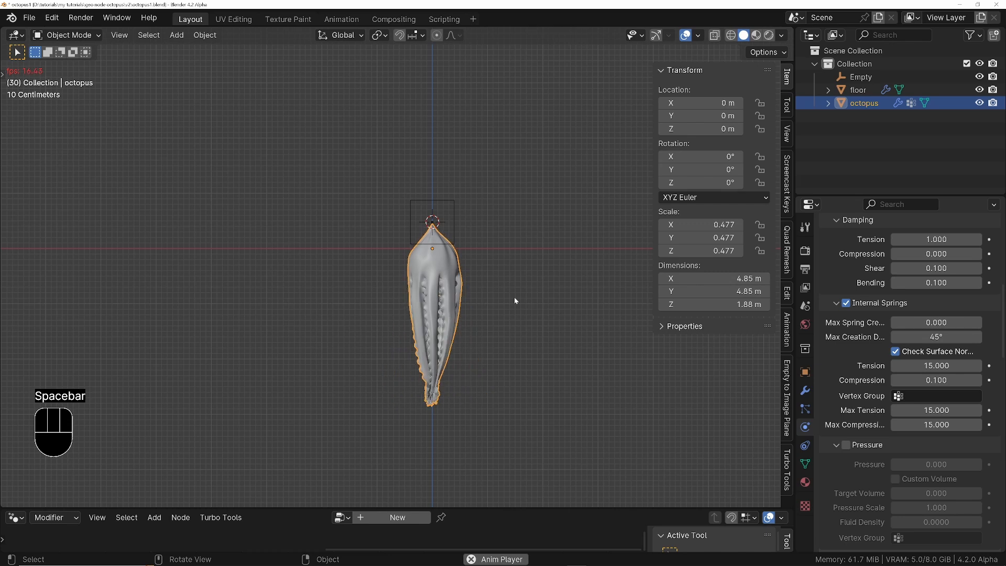
click(458, 209)
key(g)
key(z)
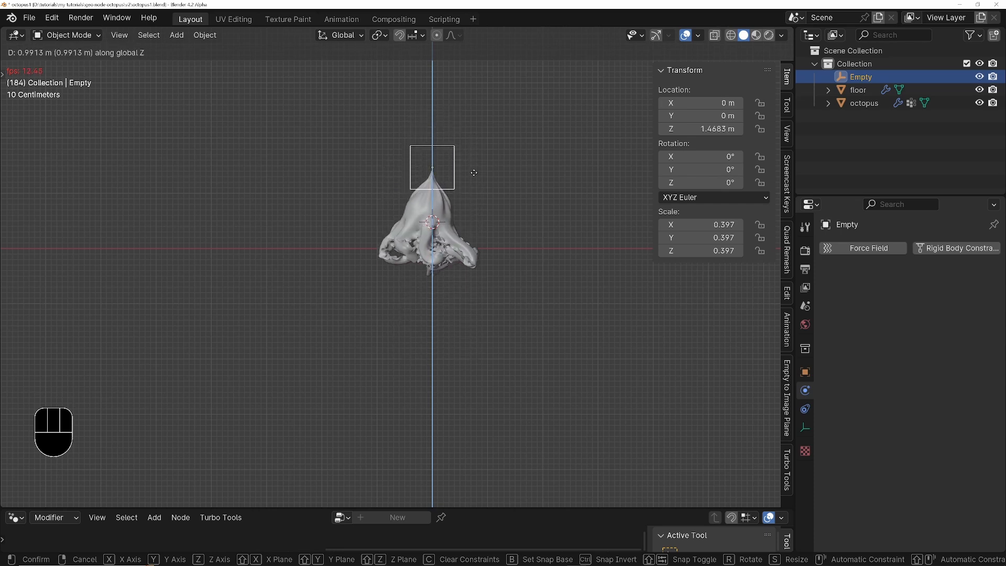
right_click(470, 152)
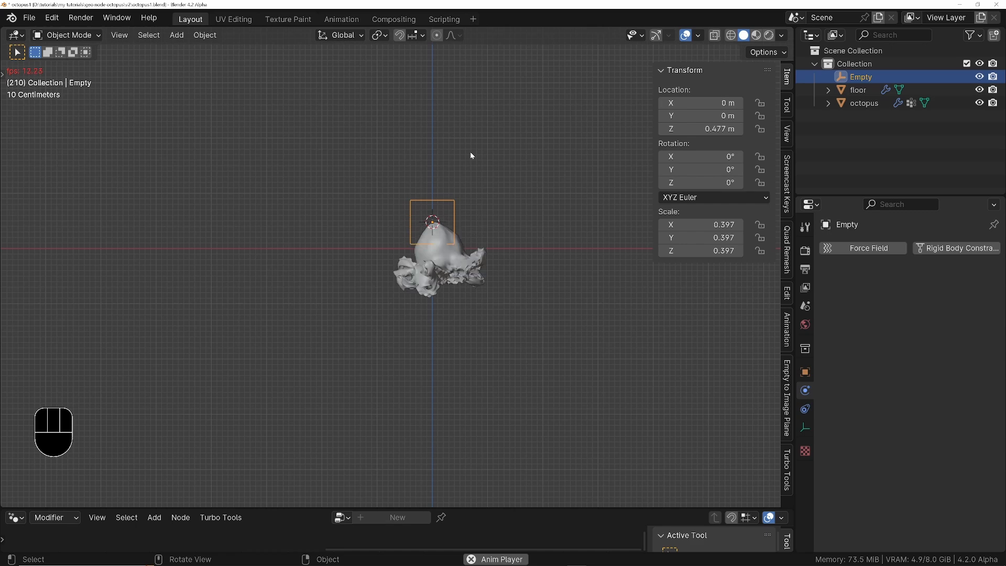
key(space)
key(shift+Left)
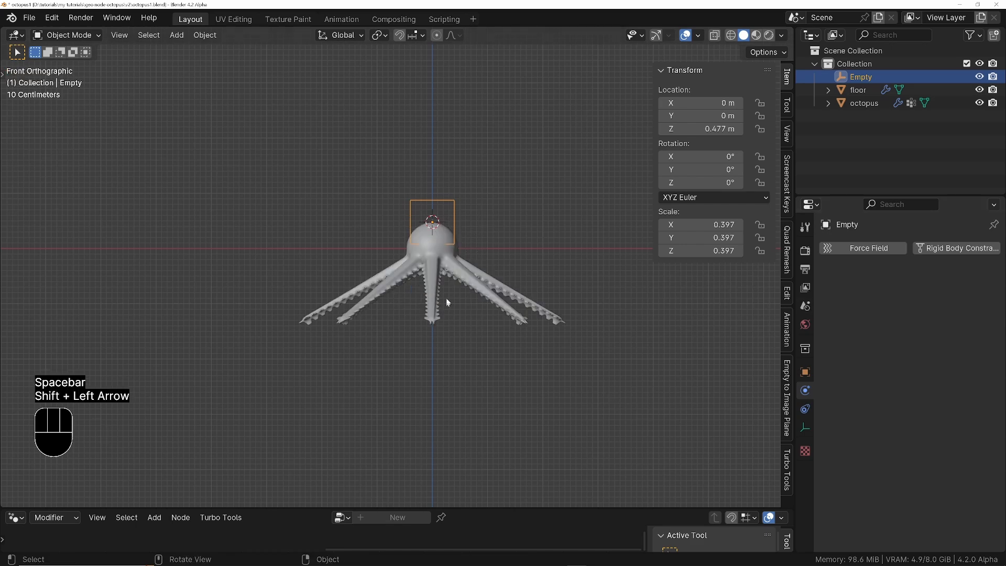
Step: Select the octopus and toggle its cloth Internal Springs off and on to reset the simulation cache
click(465, 261)
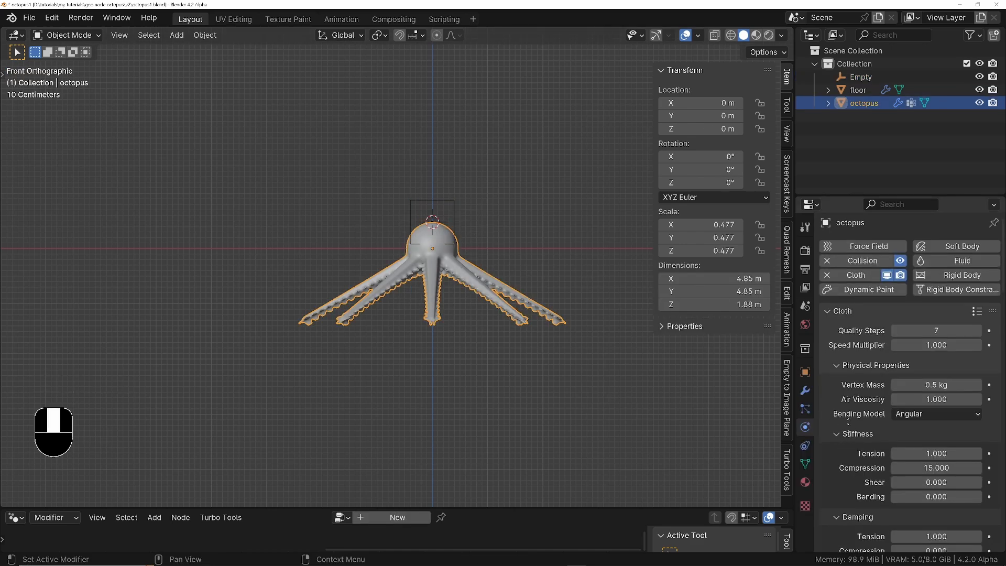
scroll(825, 324, down, 8)
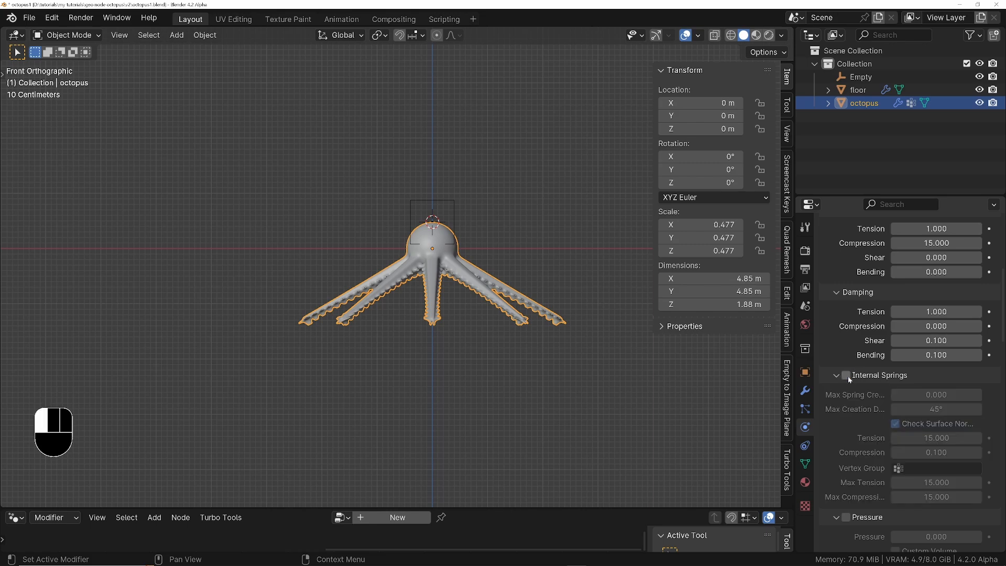
ctrl+middle_drag(416, 227, 430, 240)
shift+middle_drag(431, 241, 405, 285)
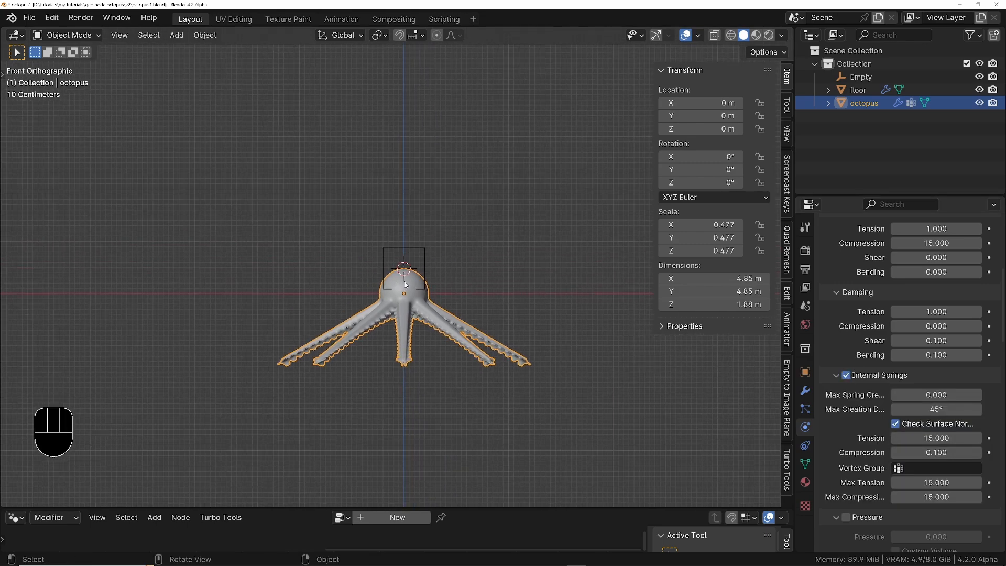
Step: Play the simulation while puppeteering the cube empty up and down along Z, leave it at about 0.53 m, and stop around frame 307
click(418, 249)
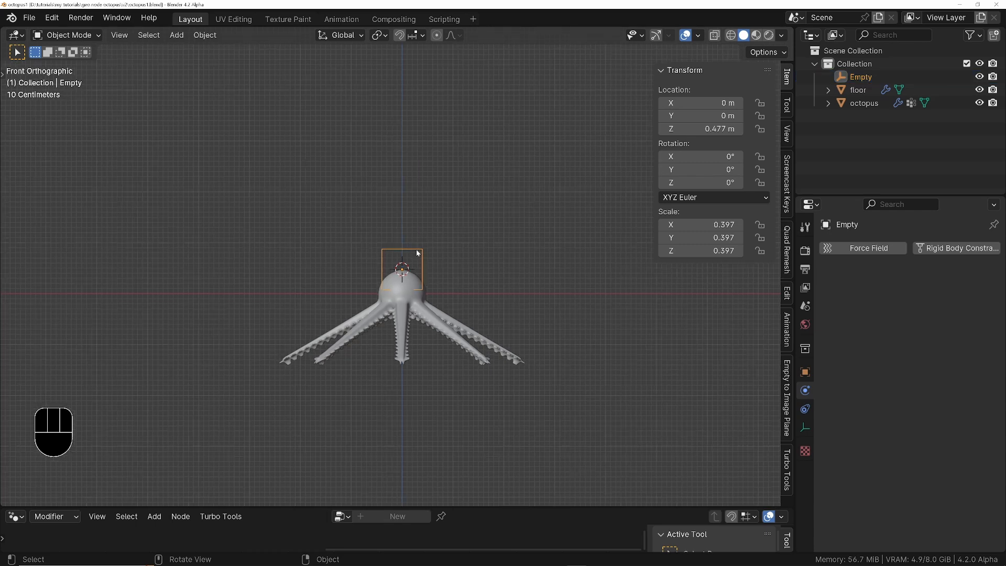
click(418, 252)
key(space)
key(g)
key(z)
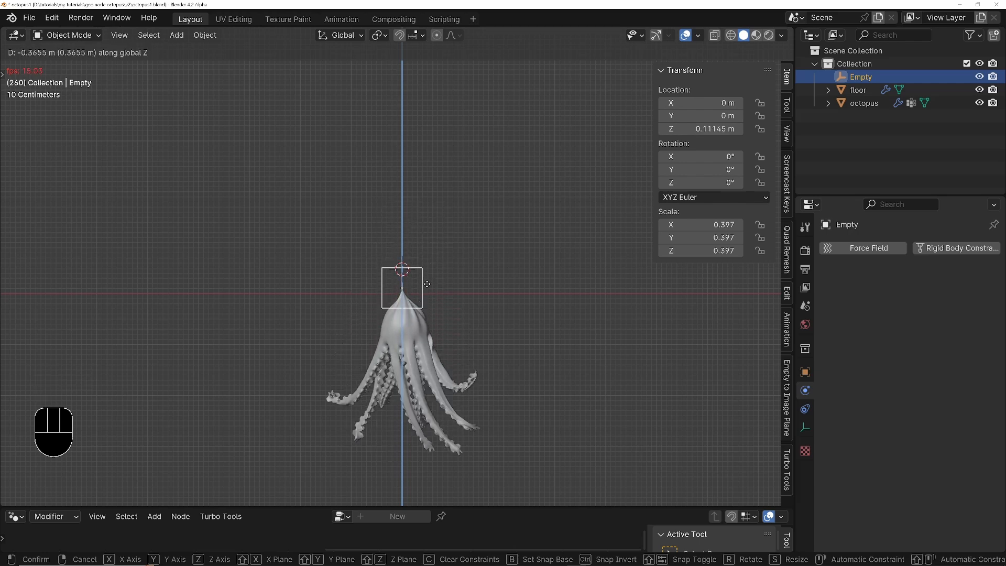
click(425, 262)
key(space)
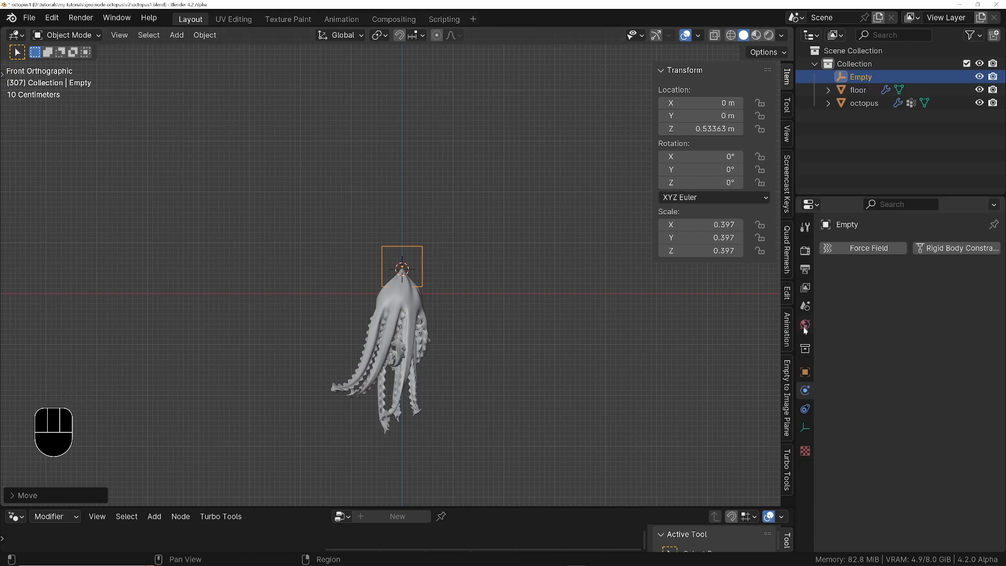
Step: Select the octopus and convert its current cloth cache to a bake
click(406, 317)
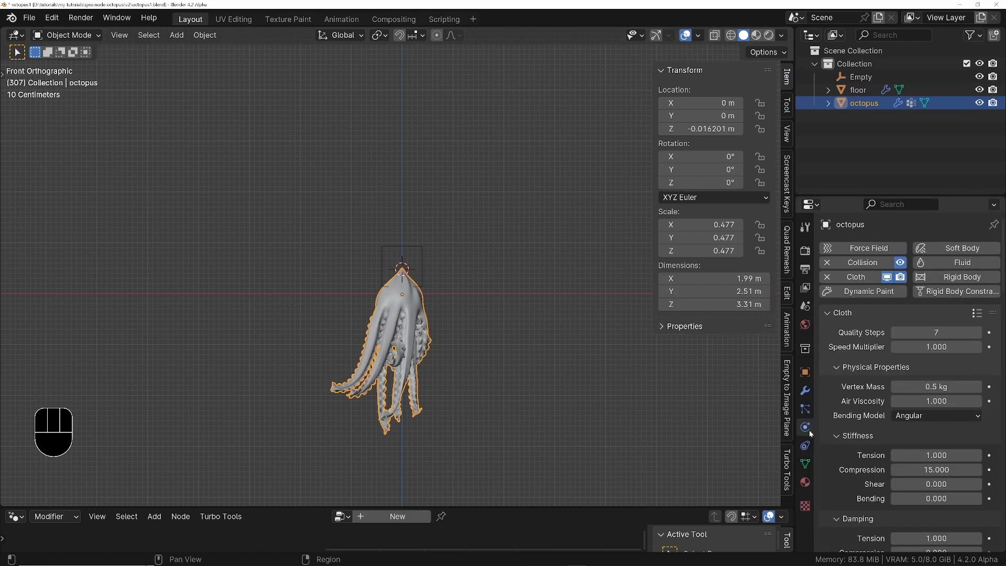
scroll(947, 542, down, 15)
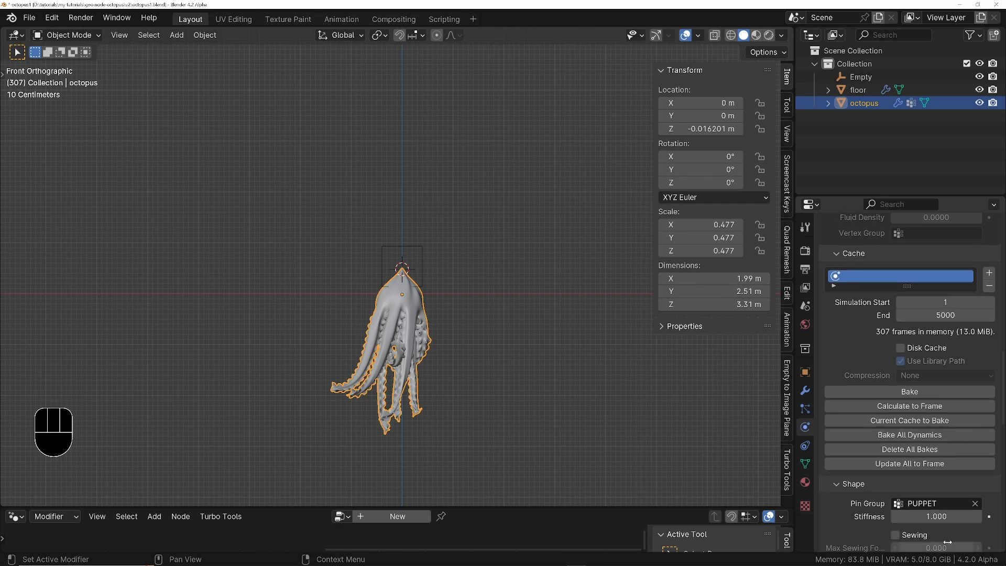
click(909, 422)
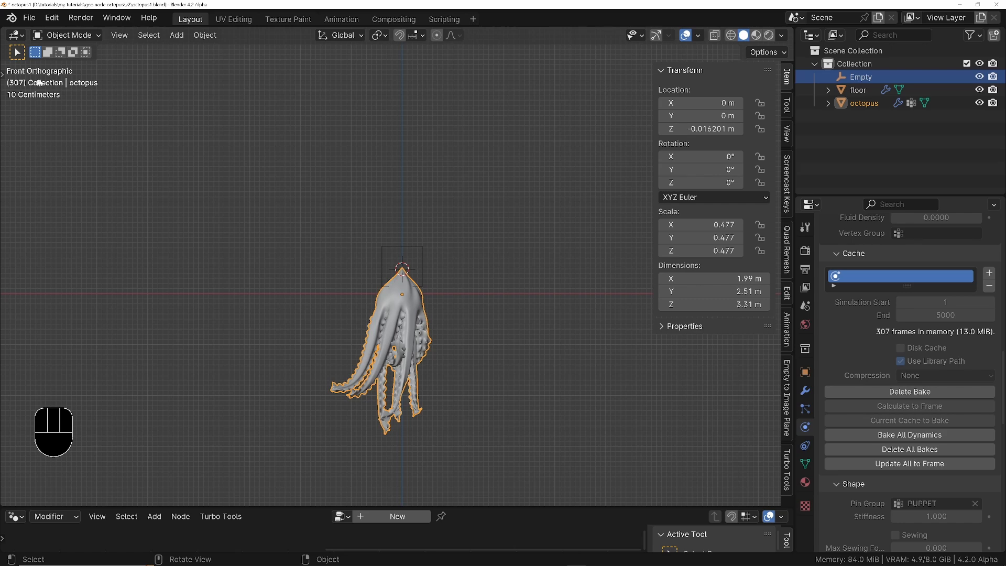
Step: Start an Alembic export and name the file "swim cycles"
click(30, 21)
mouse_move(54, 218)
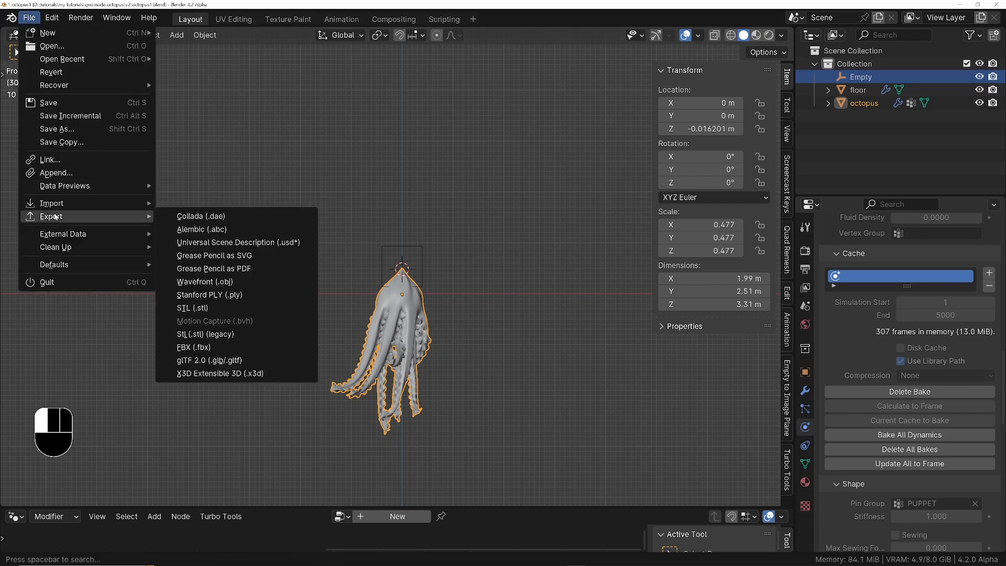
click(194, 230)
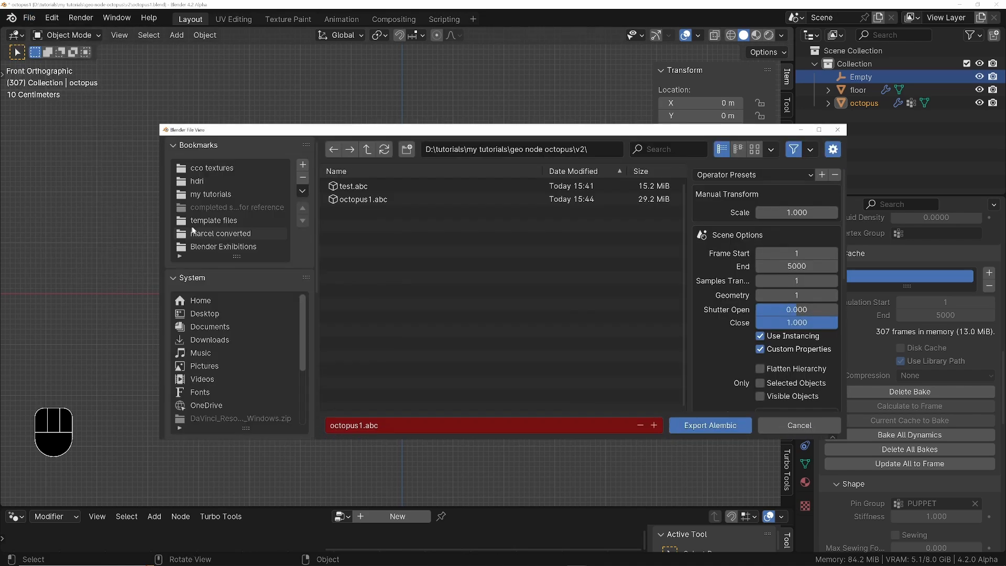
click(343, 186)
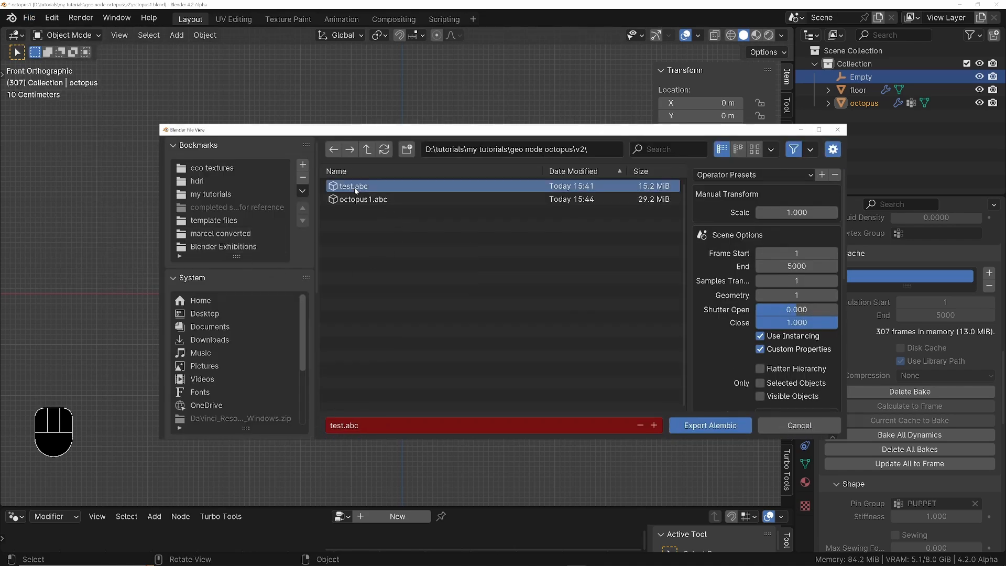
click(331, 427)
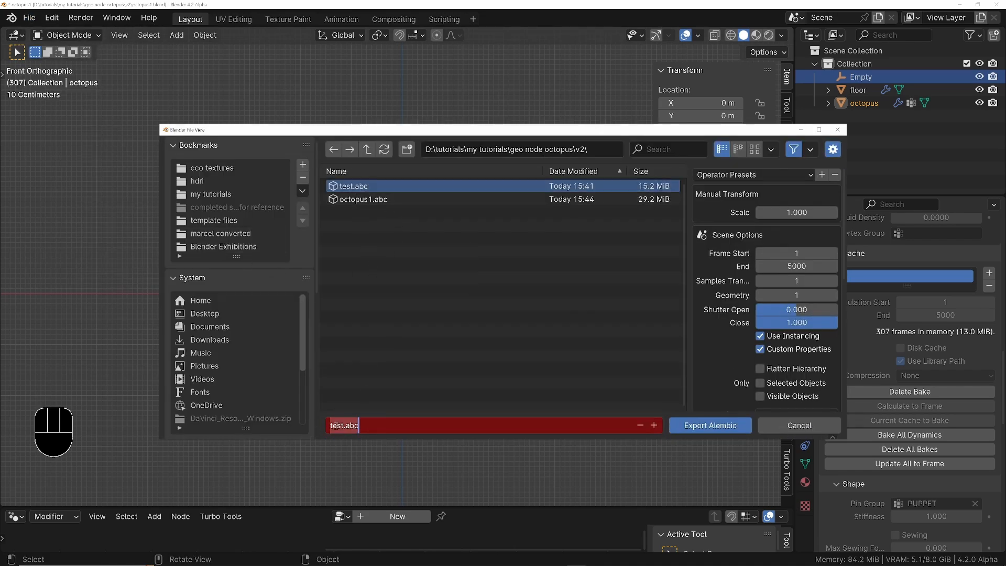
text(swim cycles)
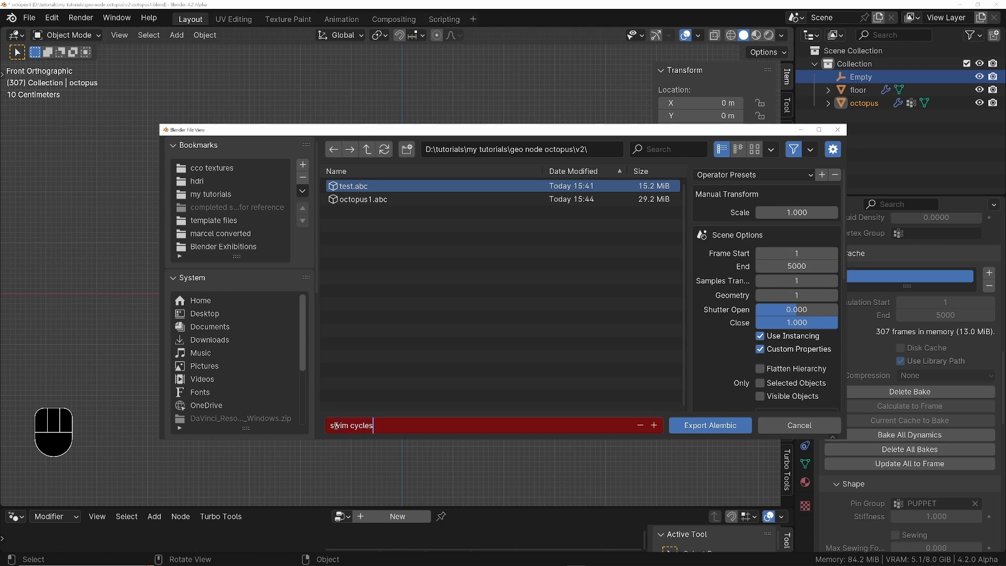
Step: Set the export's end frame to 300, restrict it to selected objects only, and export the Alembic file
click(795, 265)
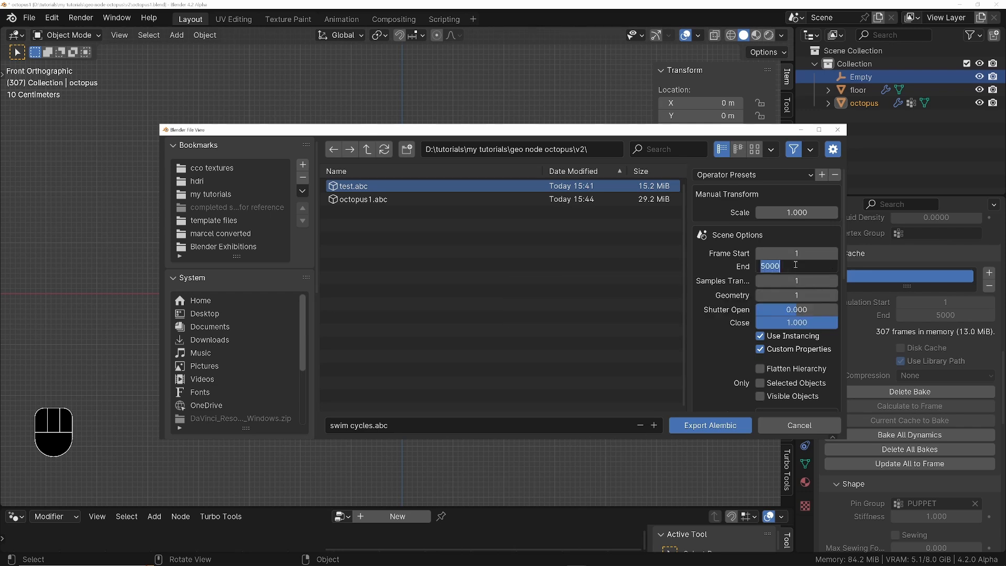
text(300)
key(Return)
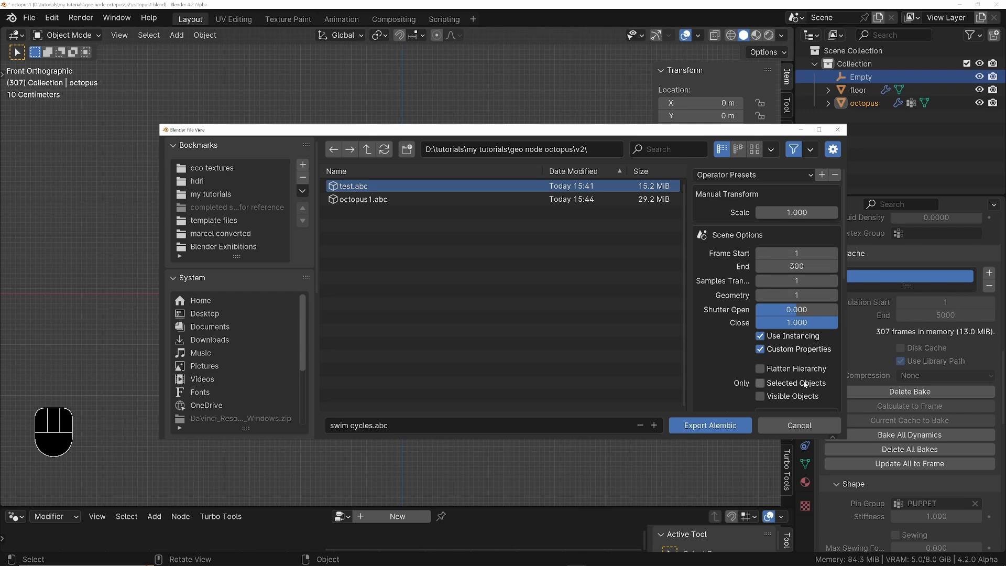
click(760, 384)
scroll(714, 380, down, 1)
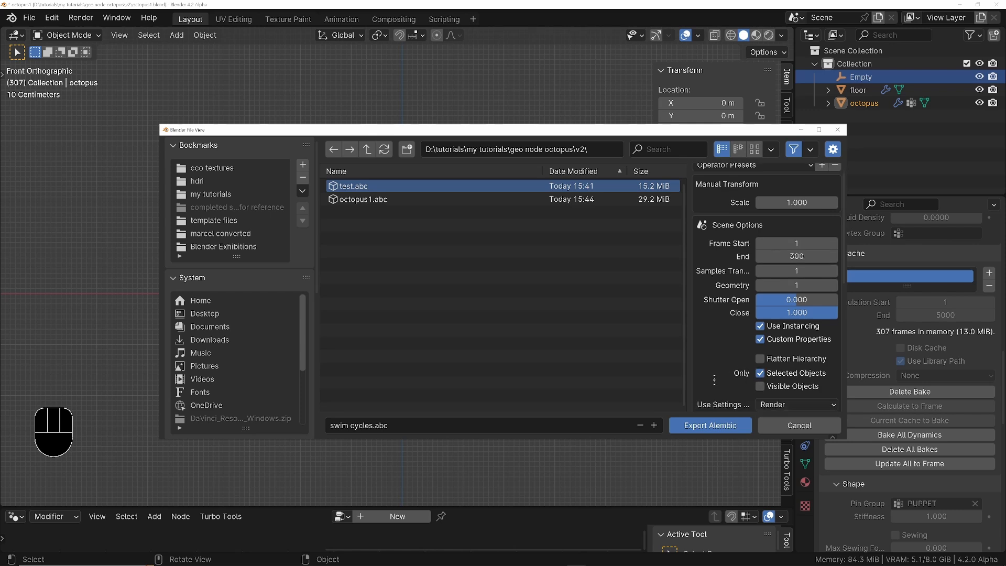
scroll(714, 380, down, 8)
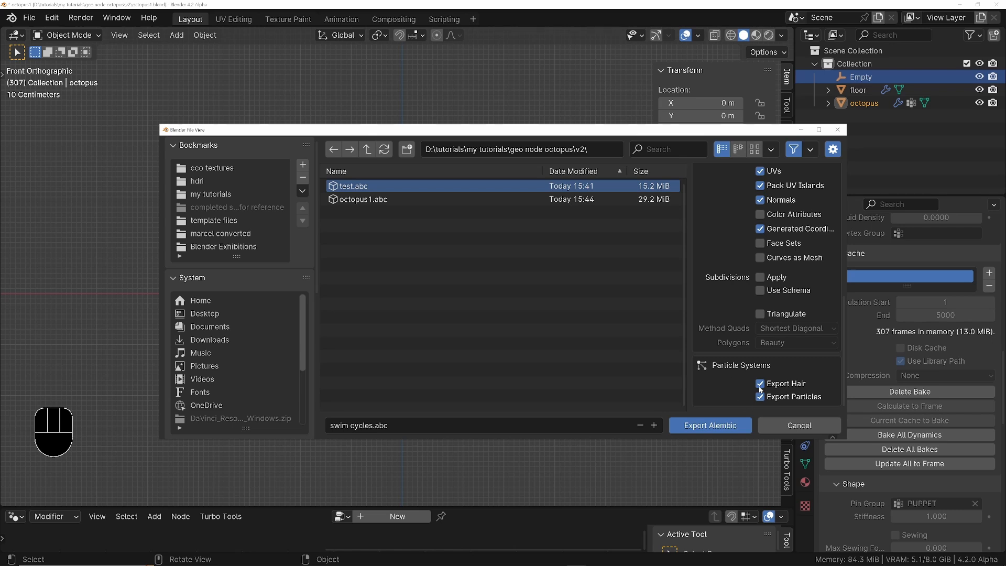
click(760, 384)
scroll(763, 324, up, 6)
scroll(764, 326, up, 2)
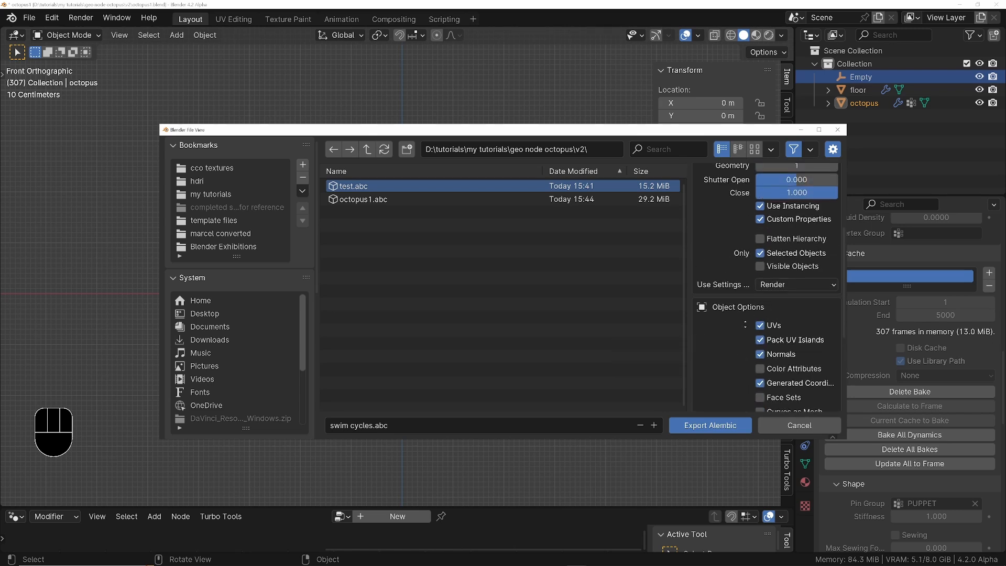
scroll(754, 317, down, 4)
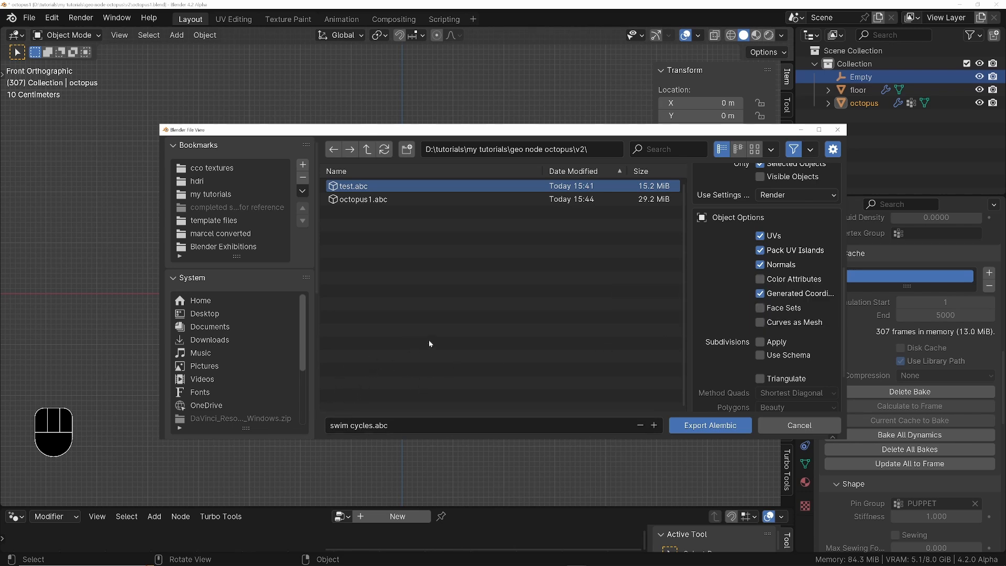
click(716, 426)
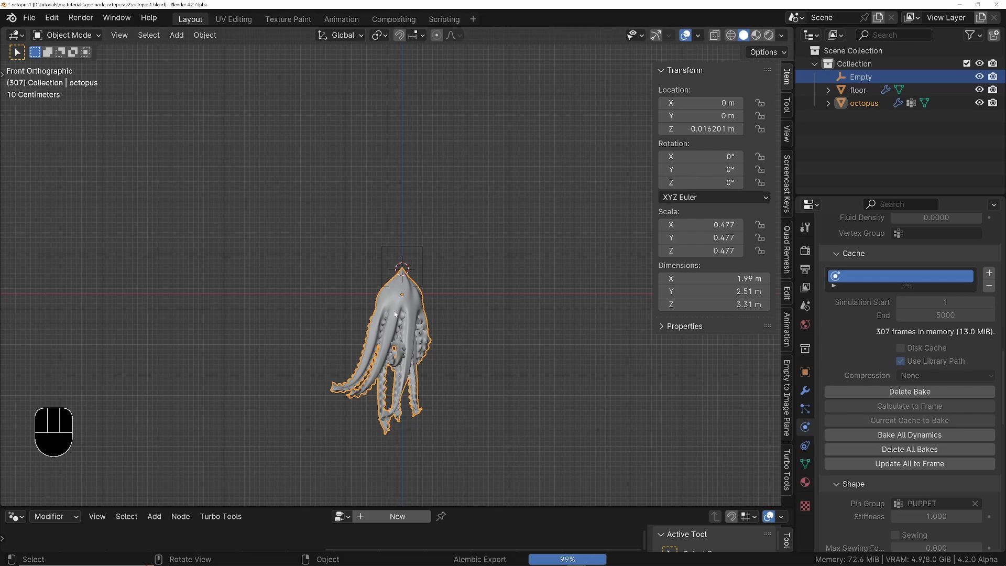
Step: Switch to the v2 folder in File Explorer and import swim cycles.abc into the Blender scene with Set Frame Range disabled
key(alt+Tab)
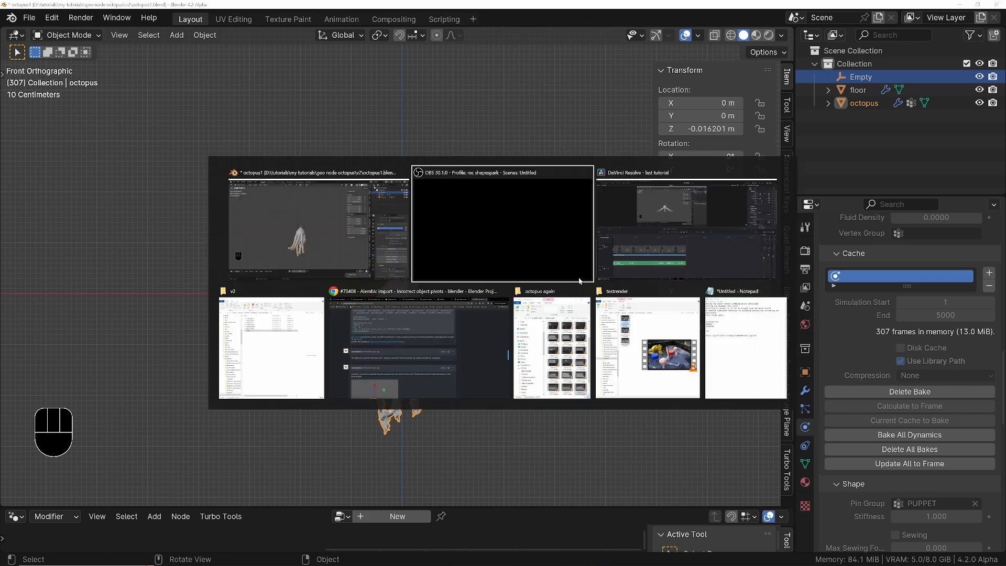
click(257, 366)
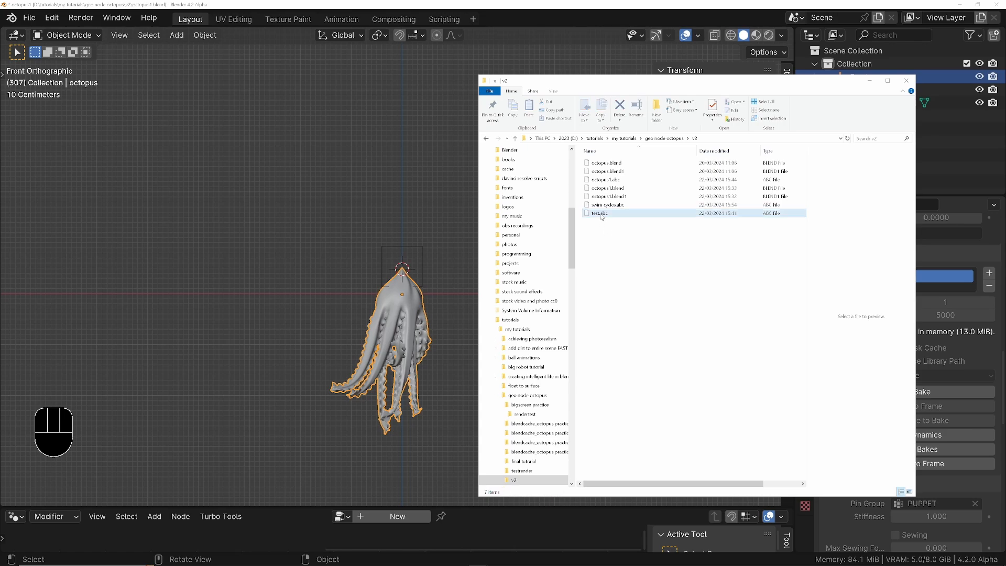
drag(610, 206, 273, 269)
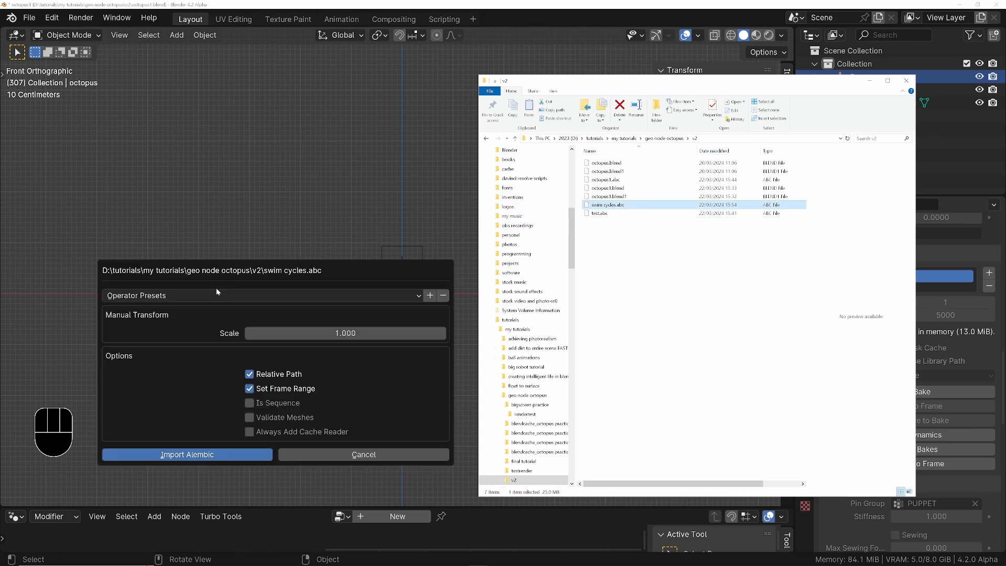
click(241, 389)
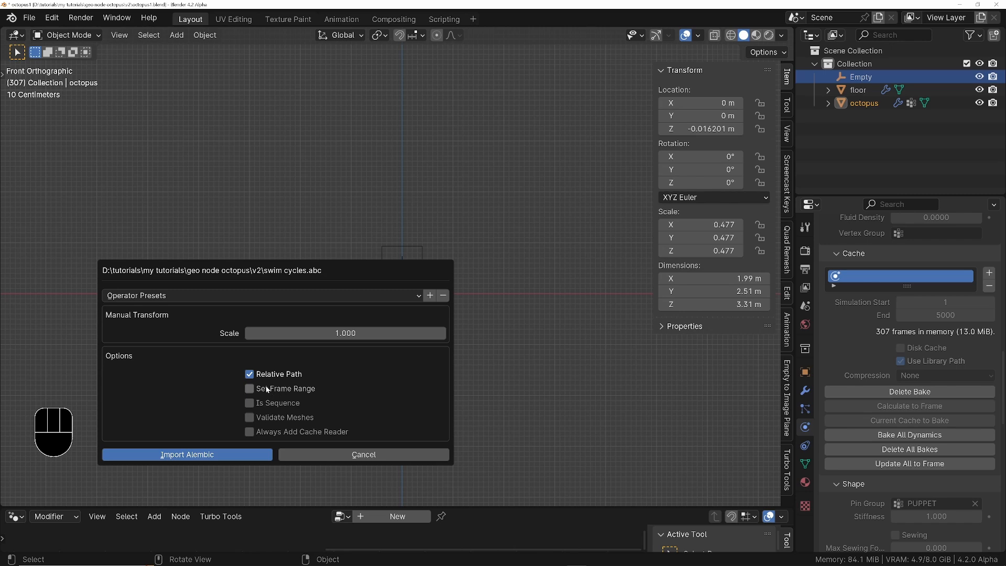
click(198, 454)
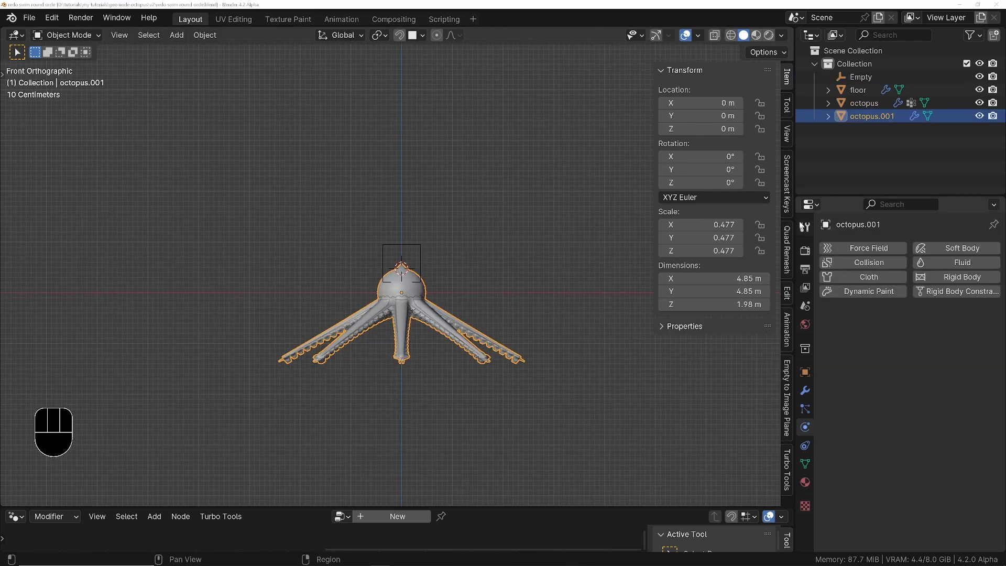
Step: Move the imported octopus along X to about -5.29 m, and play the animation beside the original, stopping around frame 179
click(871, 117)
key(g)
key(x)
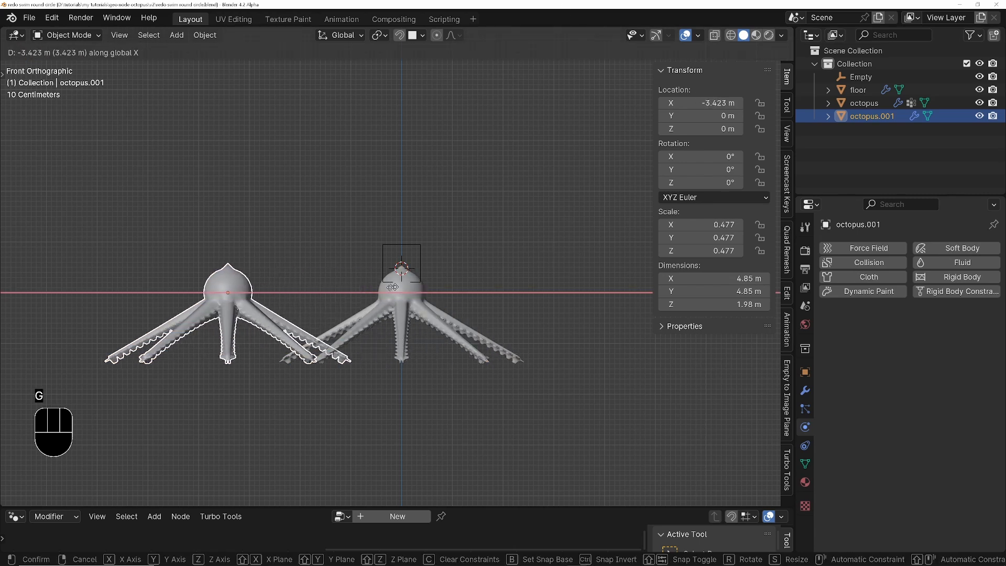
click(317, 310)
shift+middle_drag(376, 318, 508, 296)
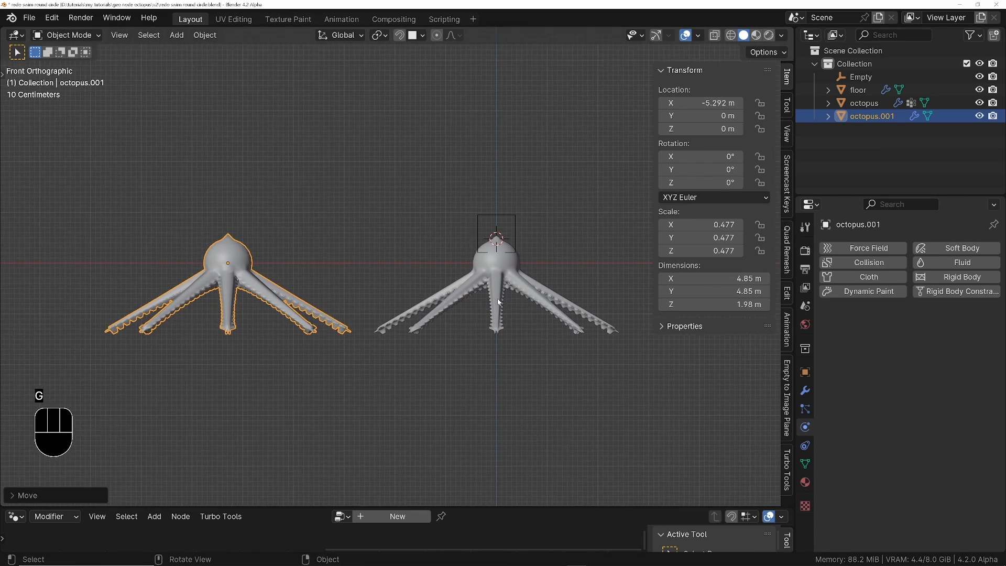
key(space)
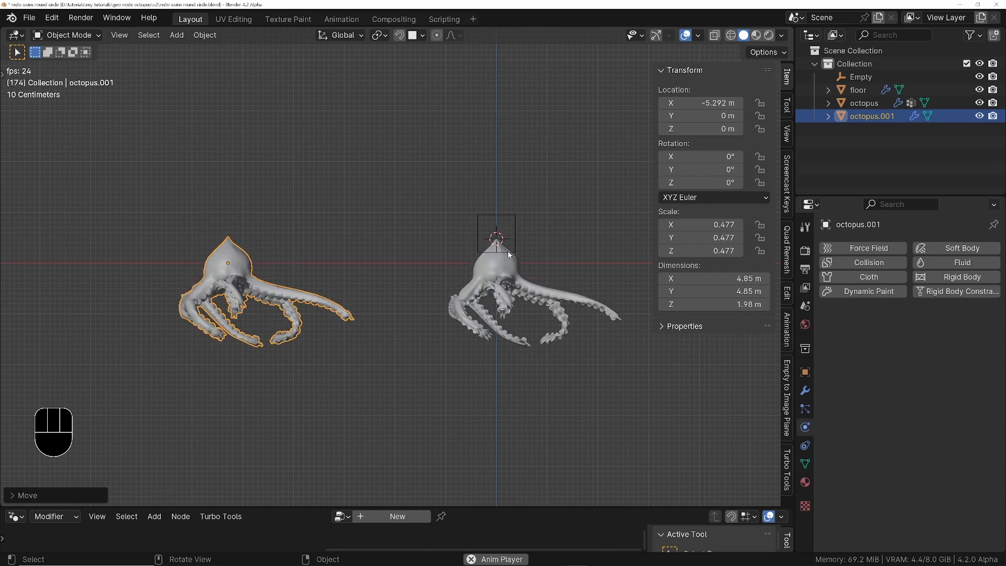
key(space)
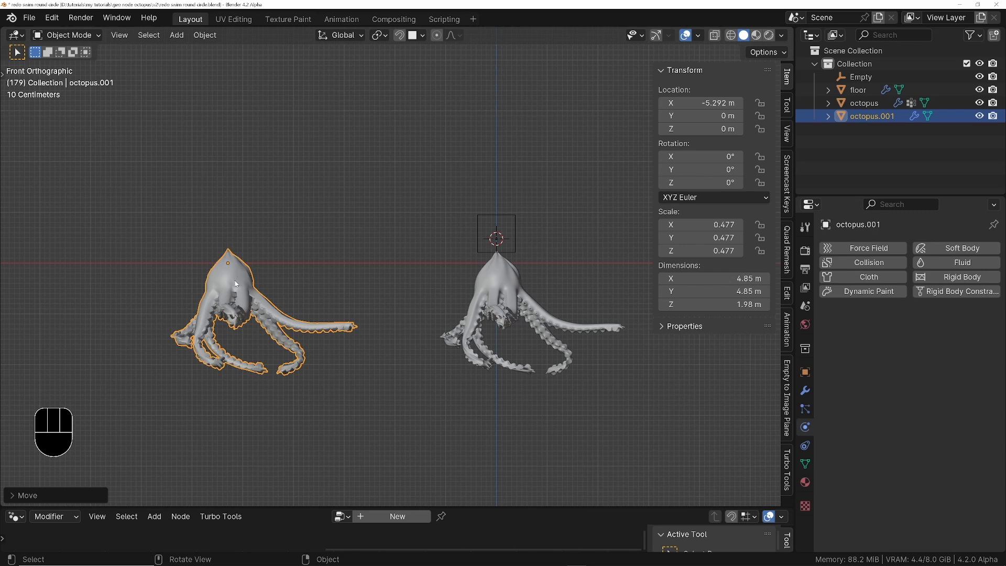
Step: Add a Subdivision Surface modifier to the imported octopus and set its viewport levels to 2
click(806, 390)
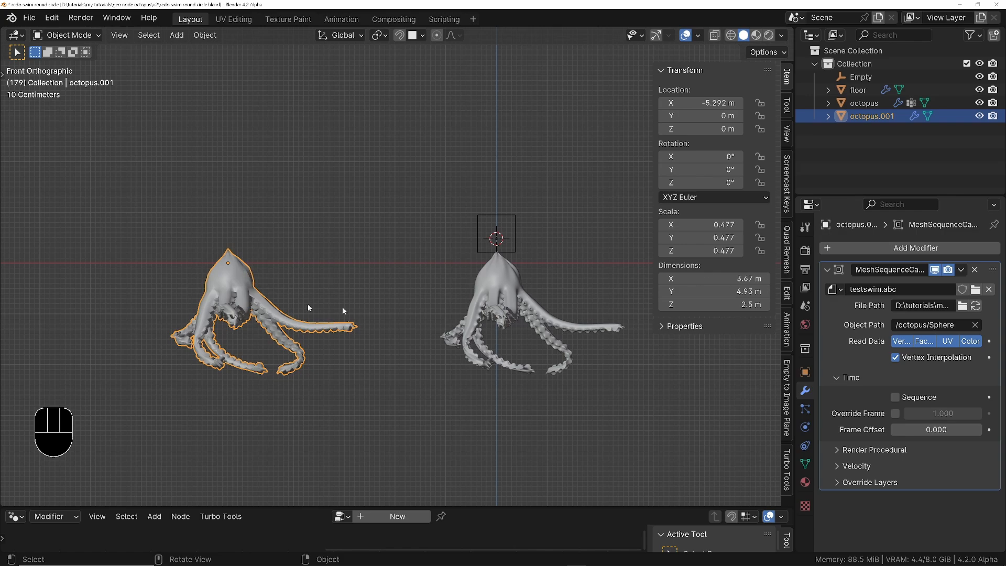
click(863, 250)
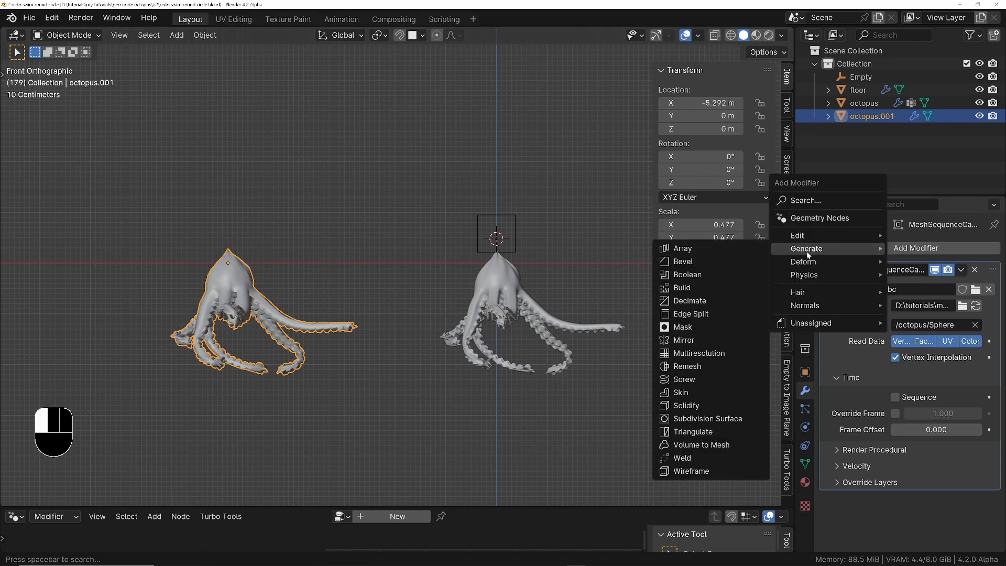
click(722, 424)
scroll(901, 414, down, 2)
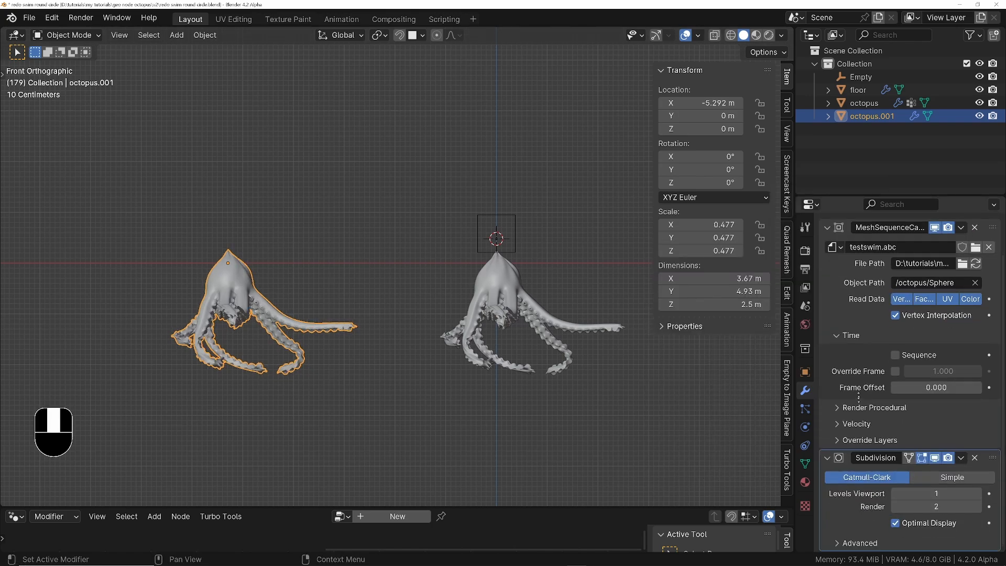
click(974, 493)
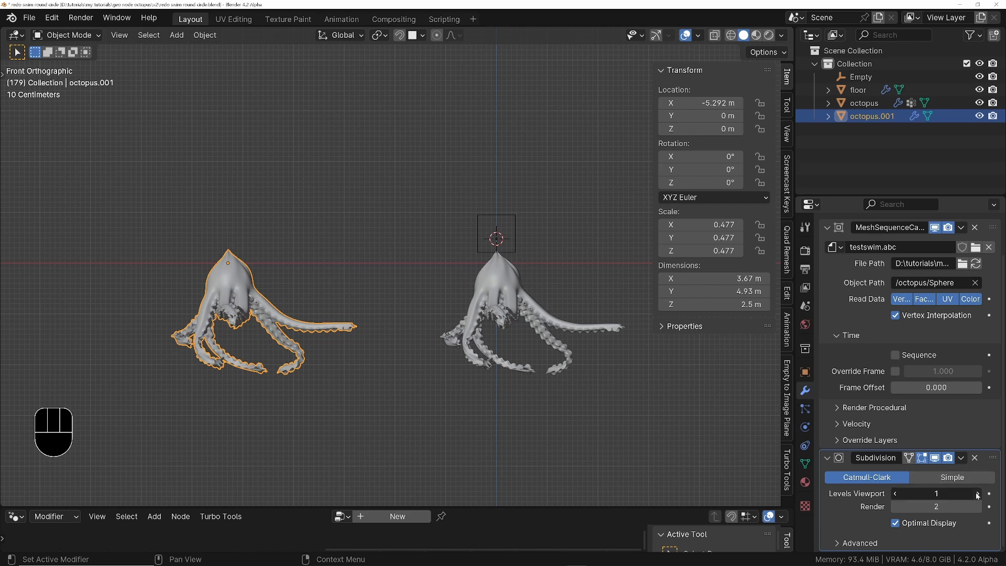
Step: Compare the modifier stacks of the original octopus and the imported copy by selecting each in turn
click(495, 280)
scroll(933, 419, down, 5)
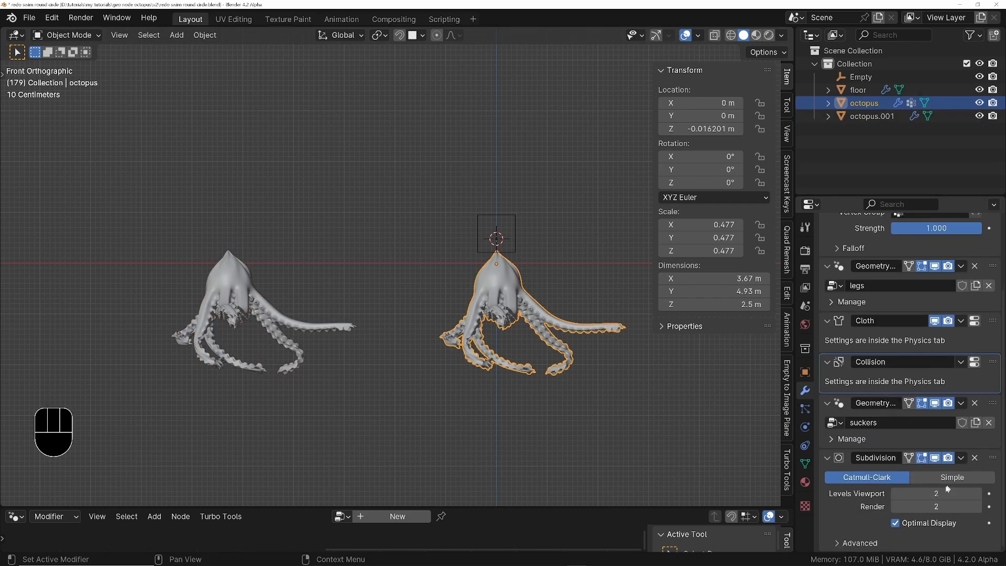
click(221, 281)
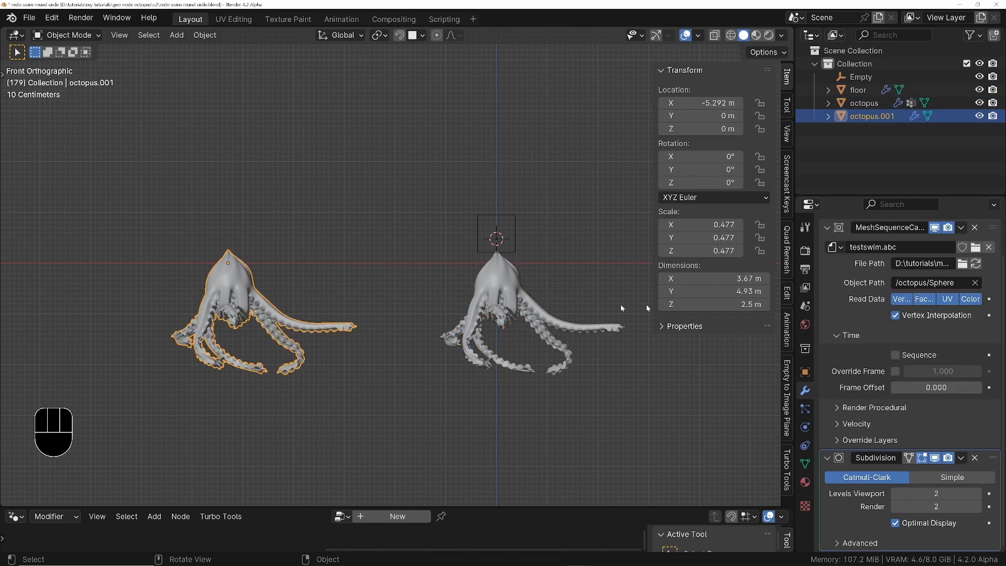
click(555, 307)
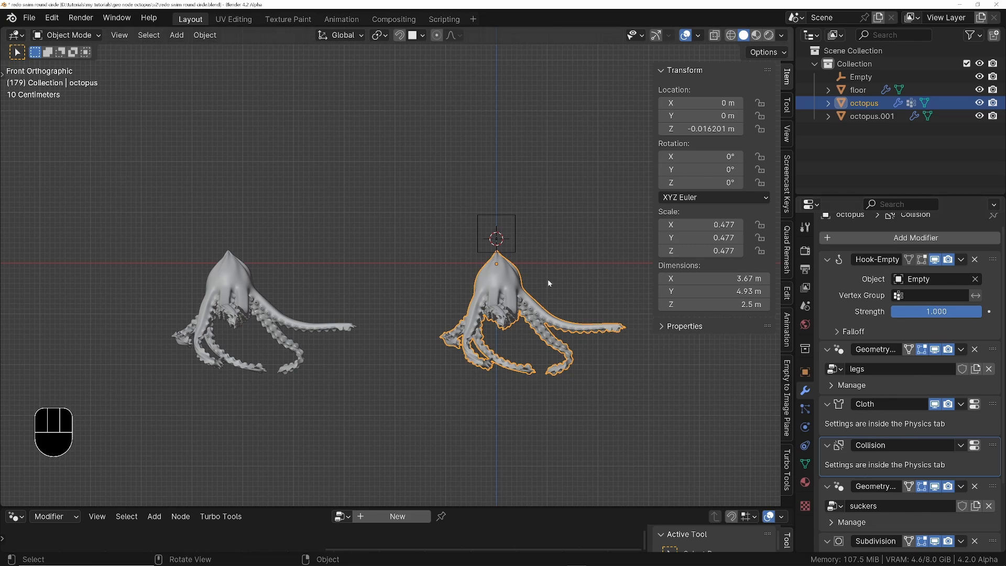
click(287, 303)
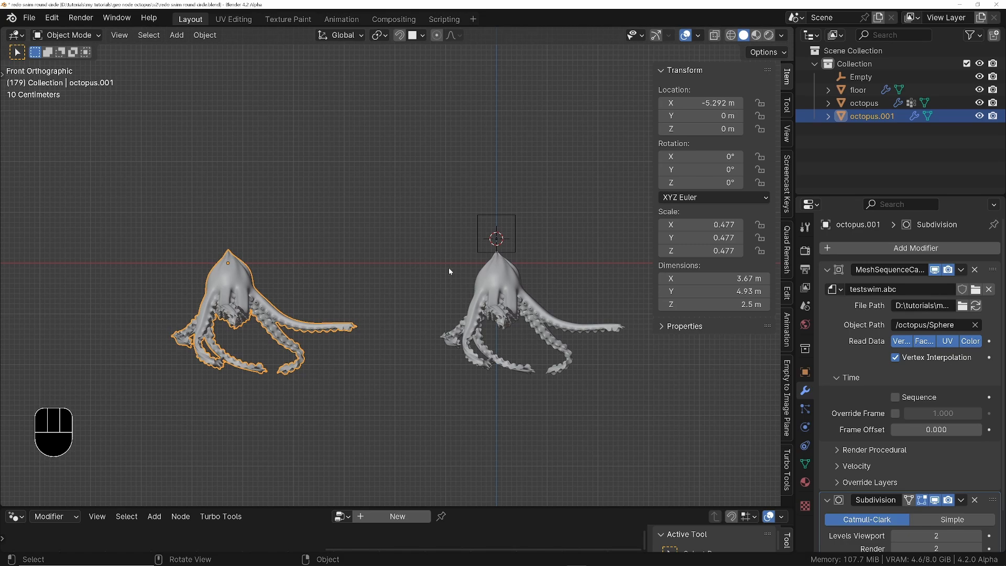
Step: Go back to the first frame, select the original octopus and try moving it away from its hook empty
key(shift+Left)
ctrl+middle_drag(470, 281, 471, 288)
shift+middle_drag(471, 288, 427, 336)
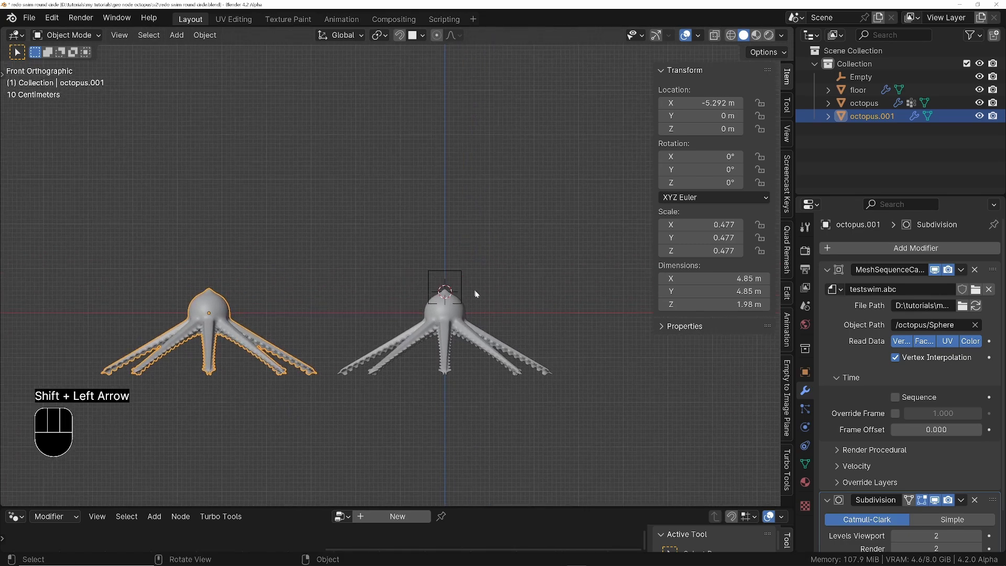
click(461, 318)
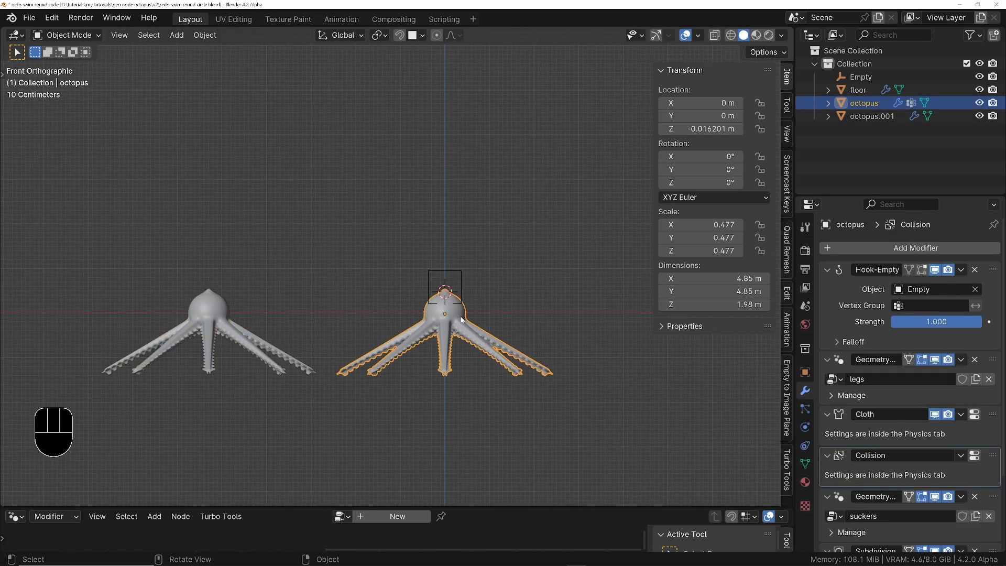
key(g)
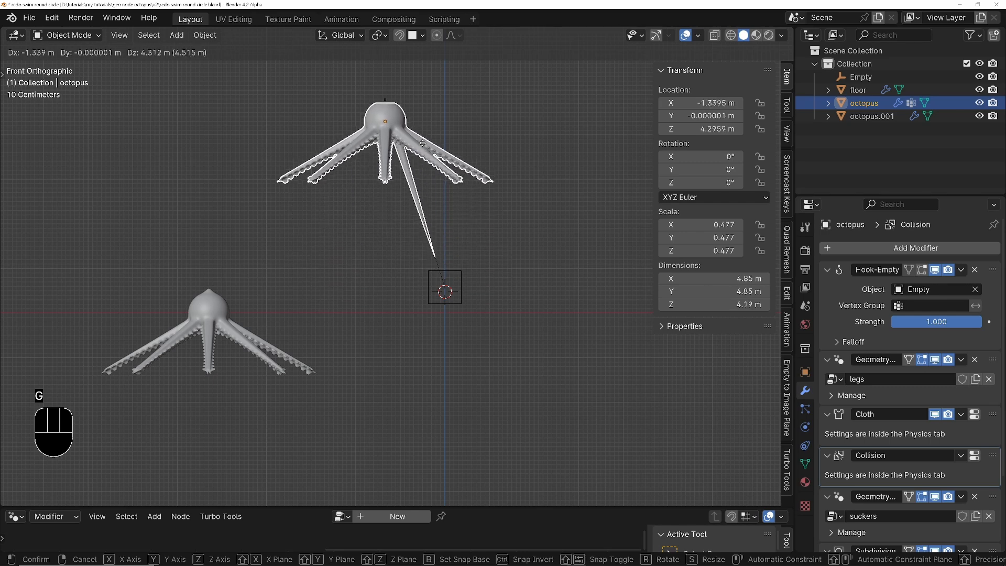
right_click(484, 261)
Step: Rotate the original octopus about 56° around Y and play the simulation, stopping around frame 16
key(r)
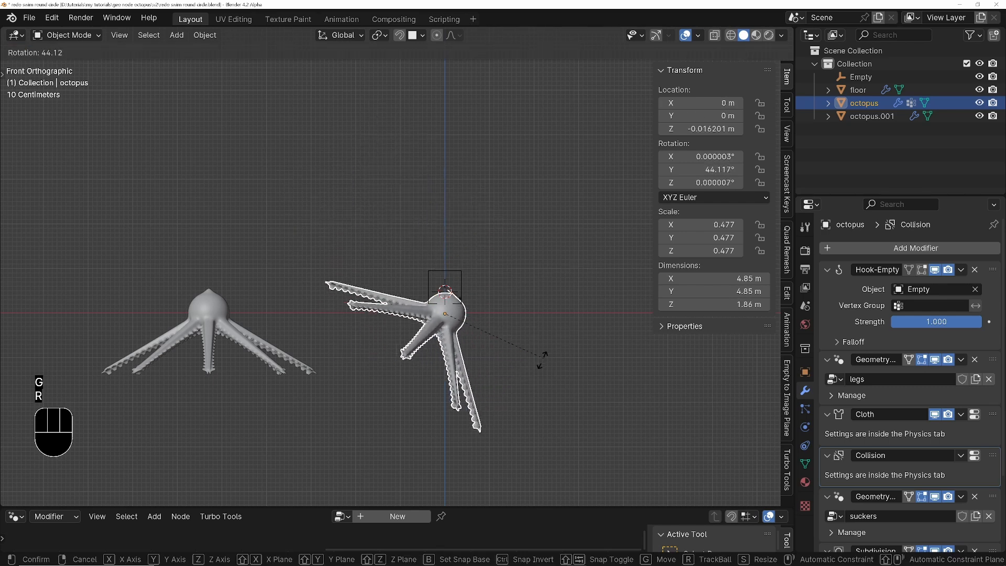
click(526, 373)
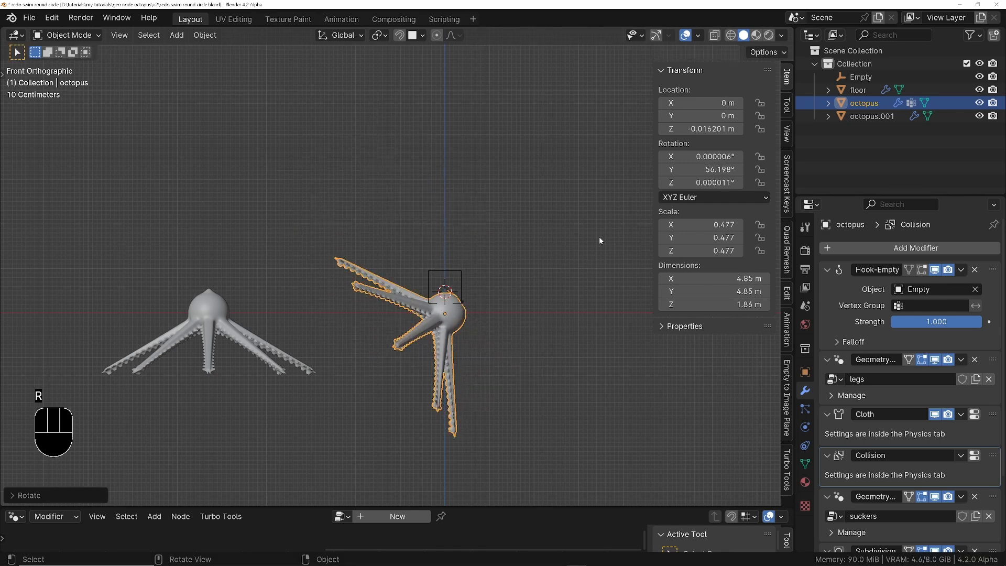
key(space)
key(space)
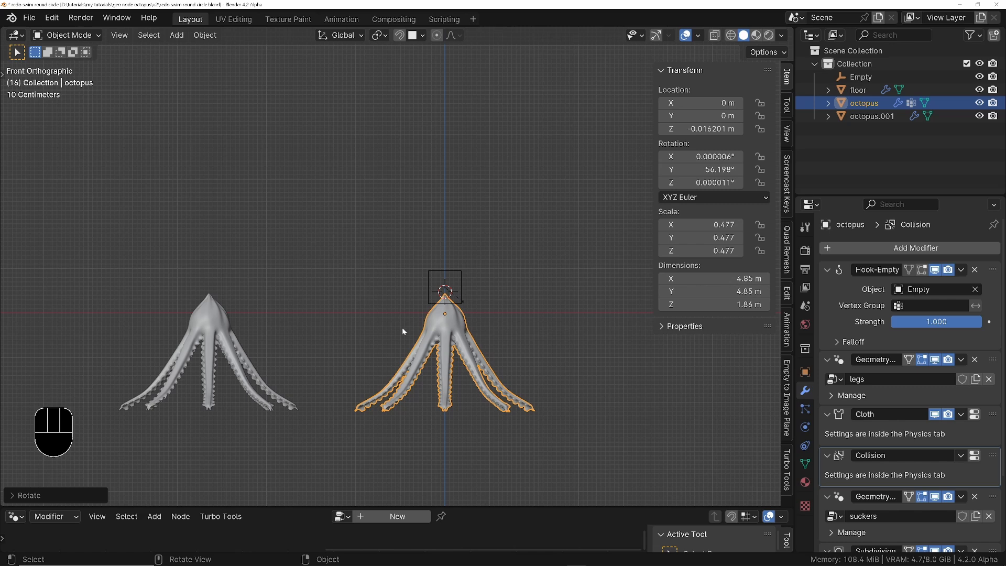
Step: Return to the first frame and clear the original octopus's rotation
key(shift+Left)
key(alt+r)
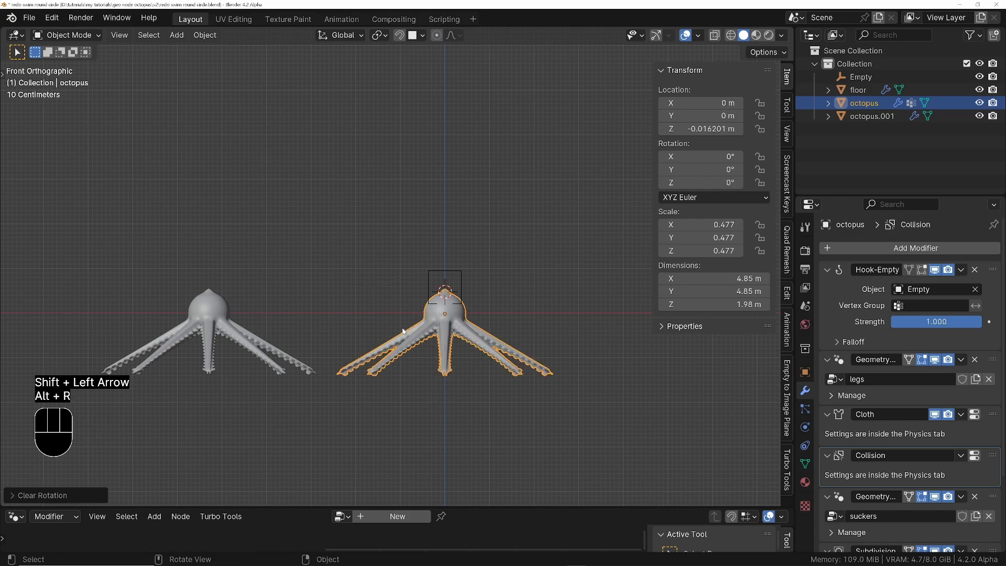
Step: Rotate the imported octopus about 54° around Y and play the animation
click(180, 307)
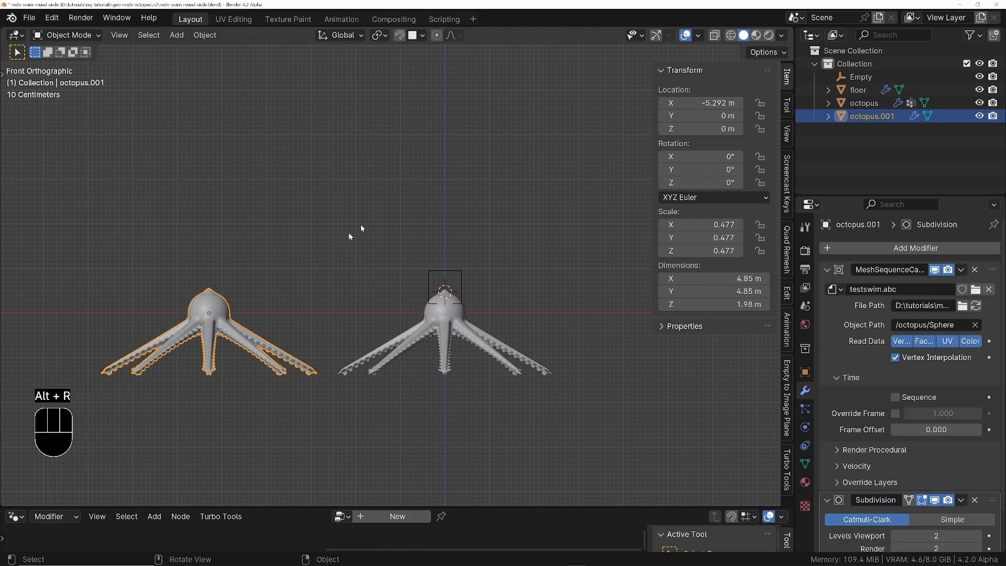
key(r)
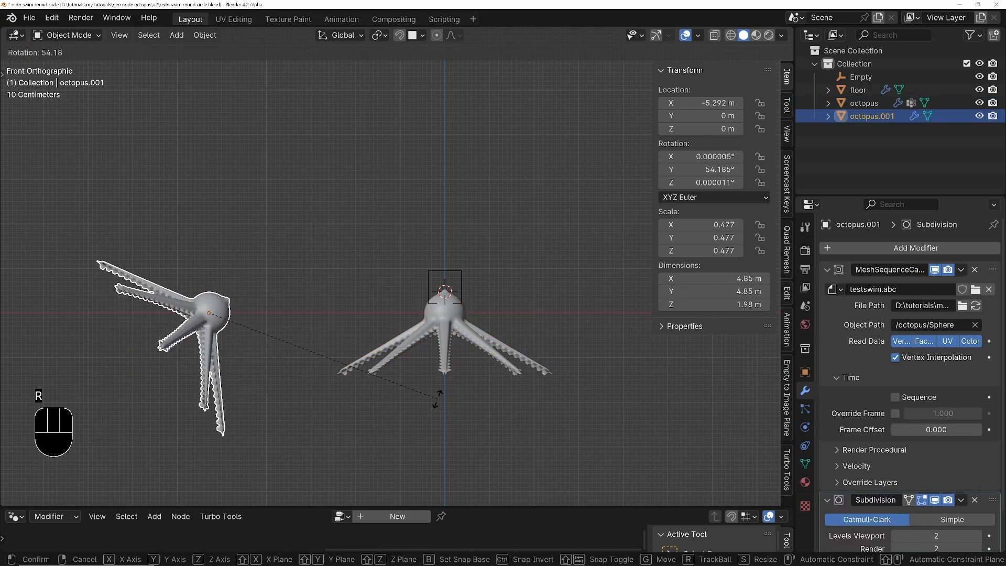
click(434, 404)
key(space)
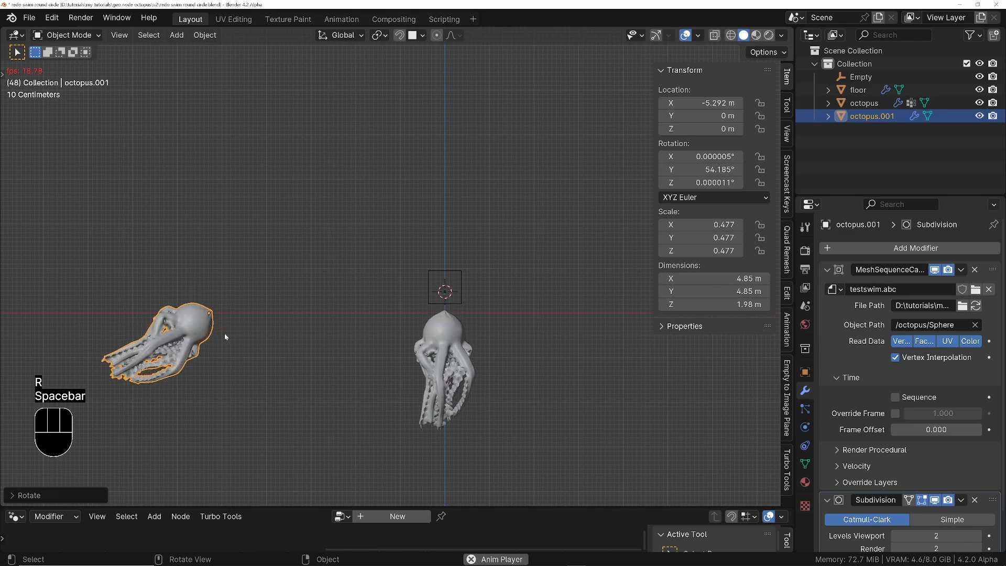
Step: Move the imported octopus up during playback, then stop, return to the first frame and clear its rotation
key(g)
key(space)
key(shift+Left)
key(alt+r)
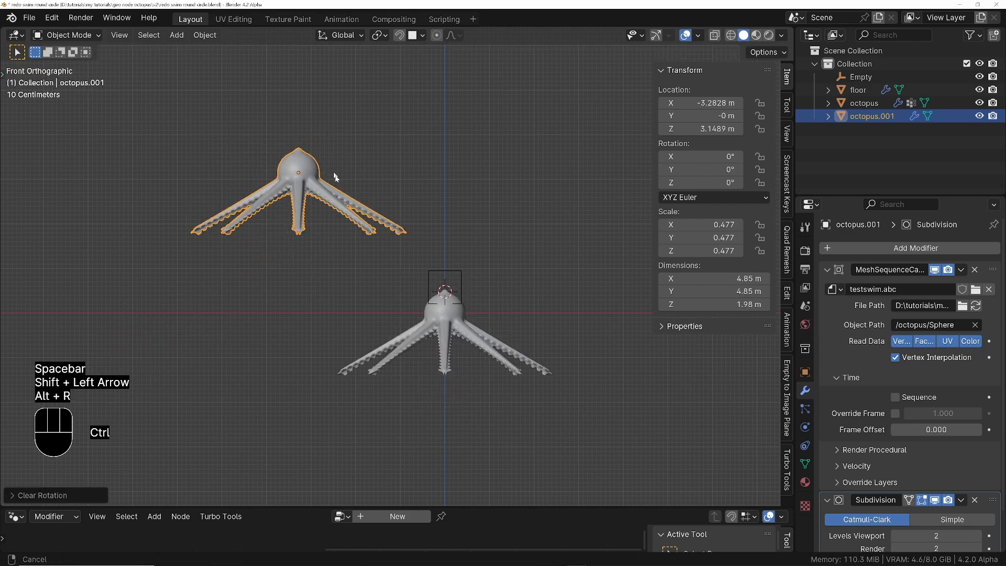
Step: Add a Bézier circle aligned to the view and scale it to about 8.31 m across
ctrl+middle_drag(312, 225, 345, 195)
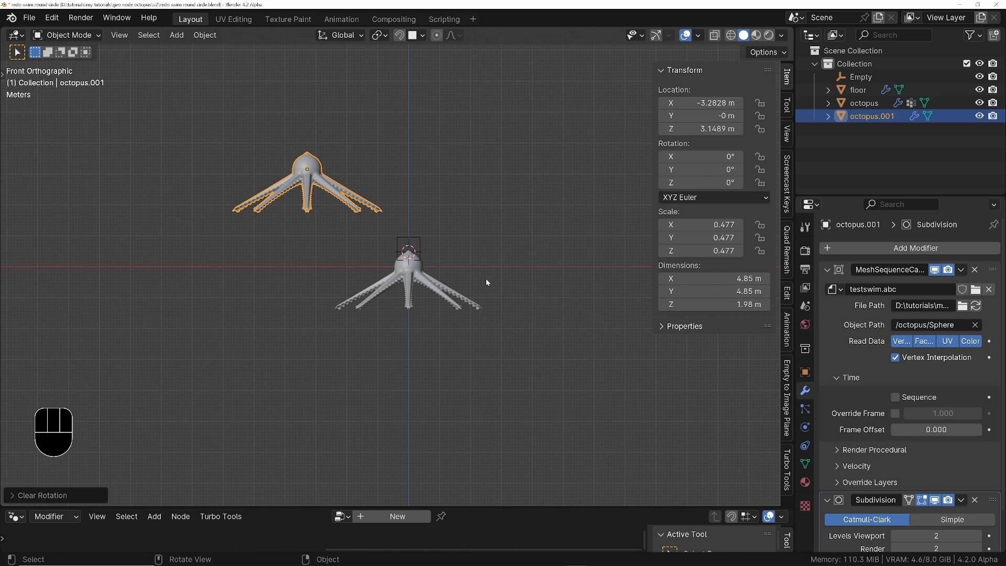
key(shift+a)
mouse_move(486, 282)
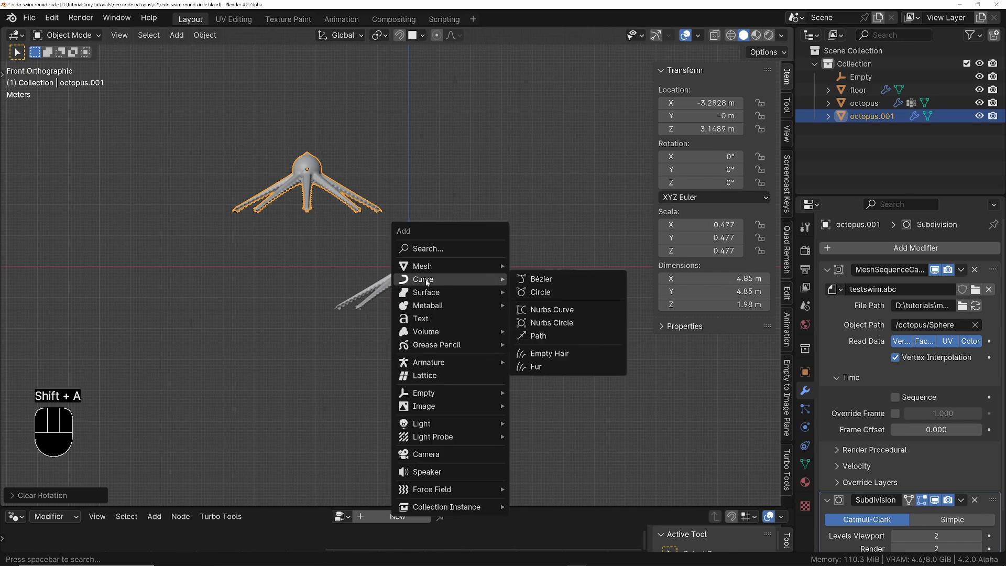
click(534, 292)
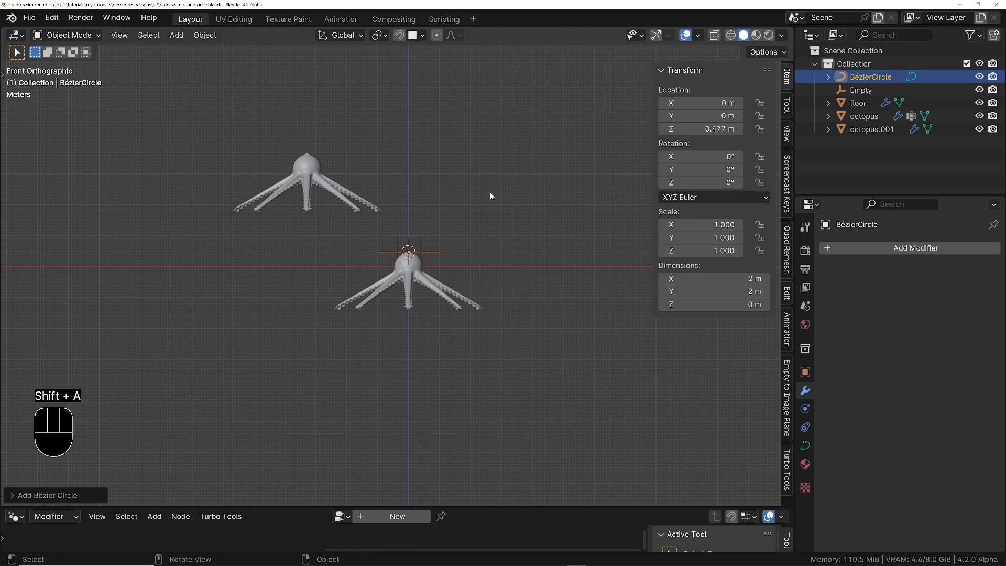
key(F9)
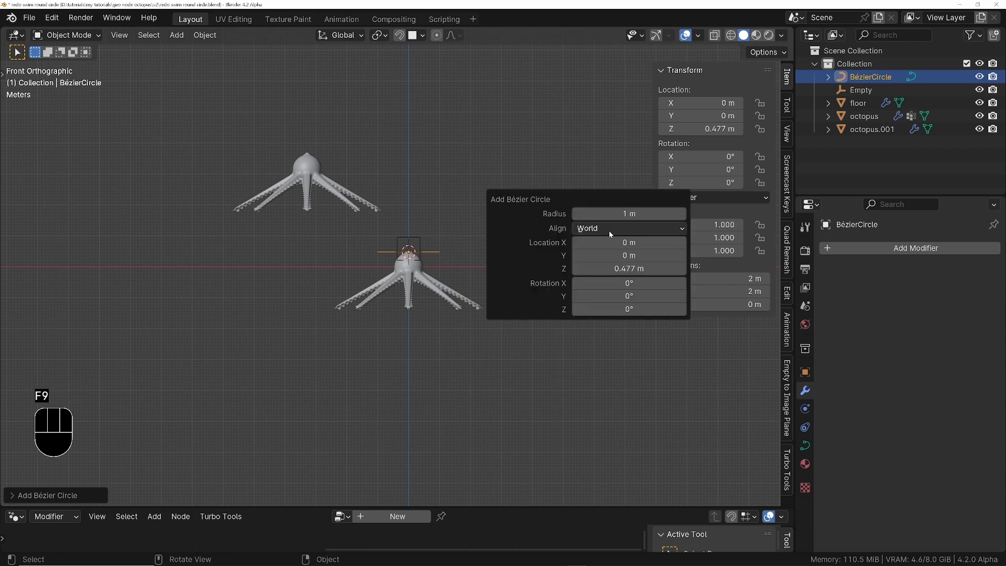
click(662, 229)
click(596, 258)
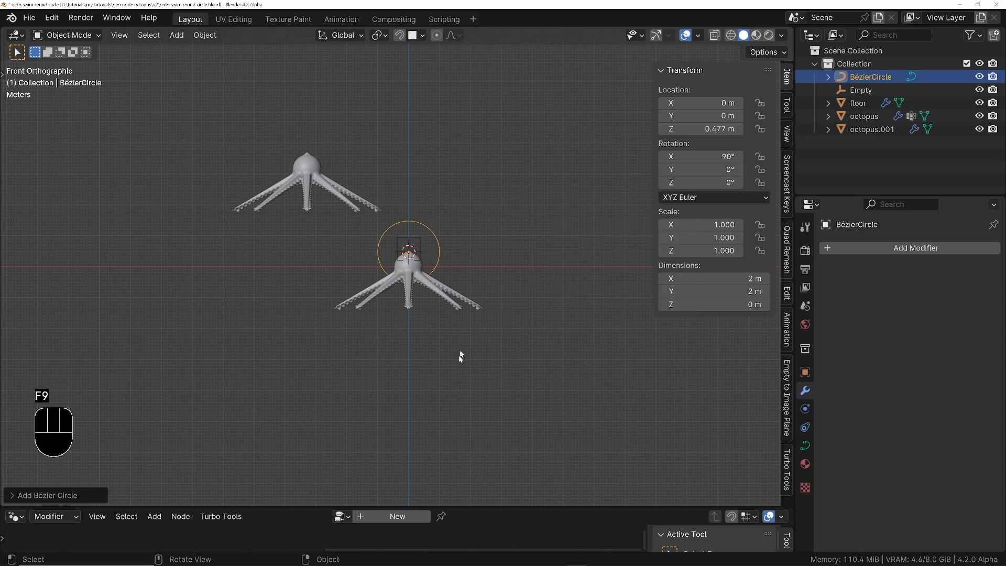
key(s)
click(590, 364)
shift+middle_drag(590, 364, 586, 376)
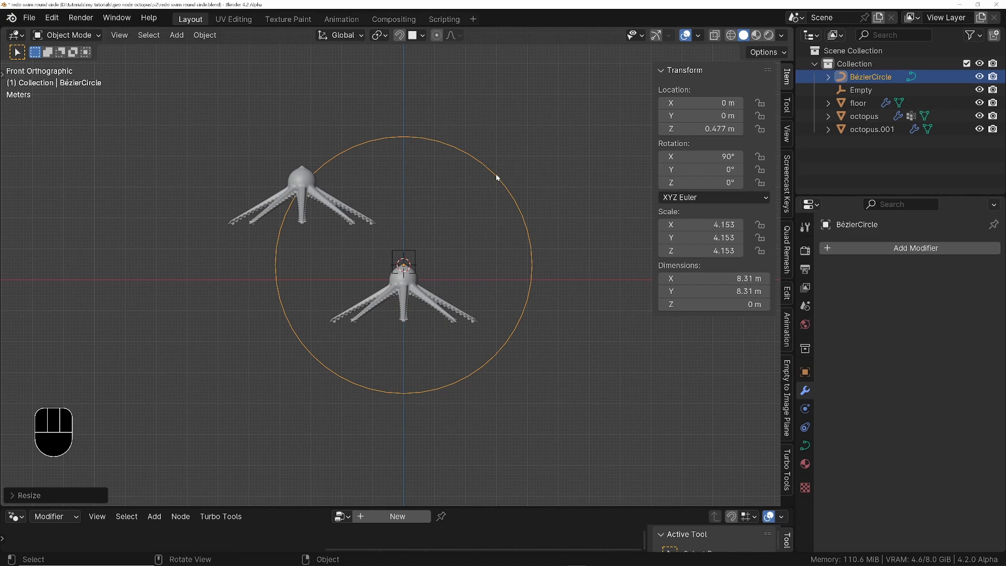
Step: Set the Bézier circle's preview resolution to 64
click(805, 445)
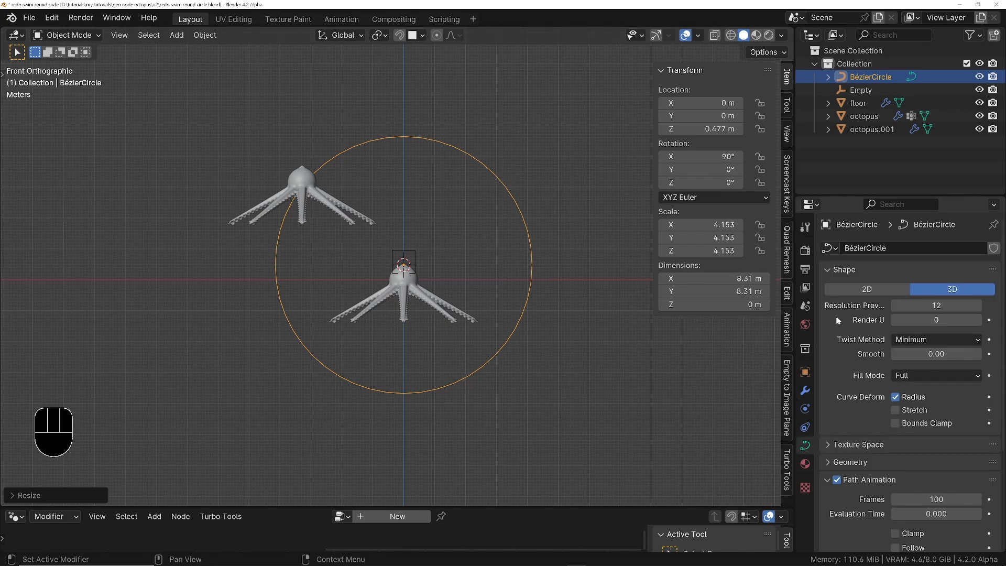
scroll(437, 141, up, 4)
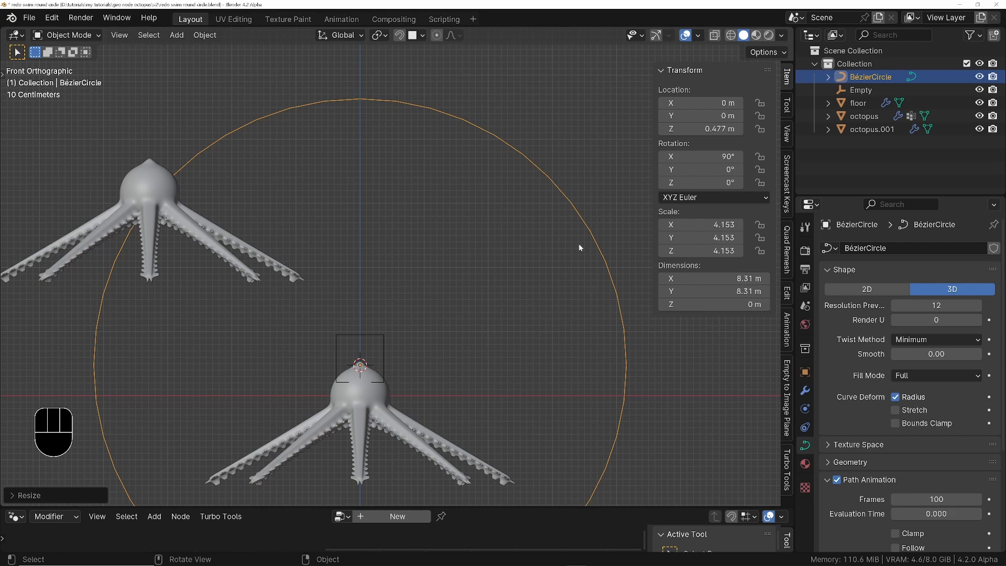
scroll(578, 243, down, 2)
click(938, 307)
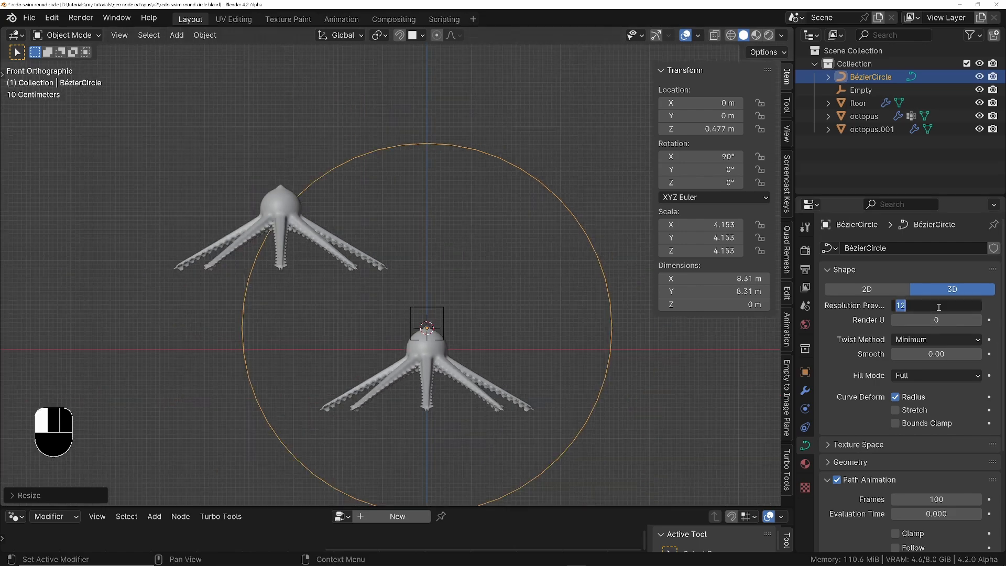
text(64)
key(Return)
Step: Move the imported octopus outside the circle and parent it to the Bézier circle with Follow Path
ctrl+middle_drag(431, 213, 429, 247)
click(295, 153)
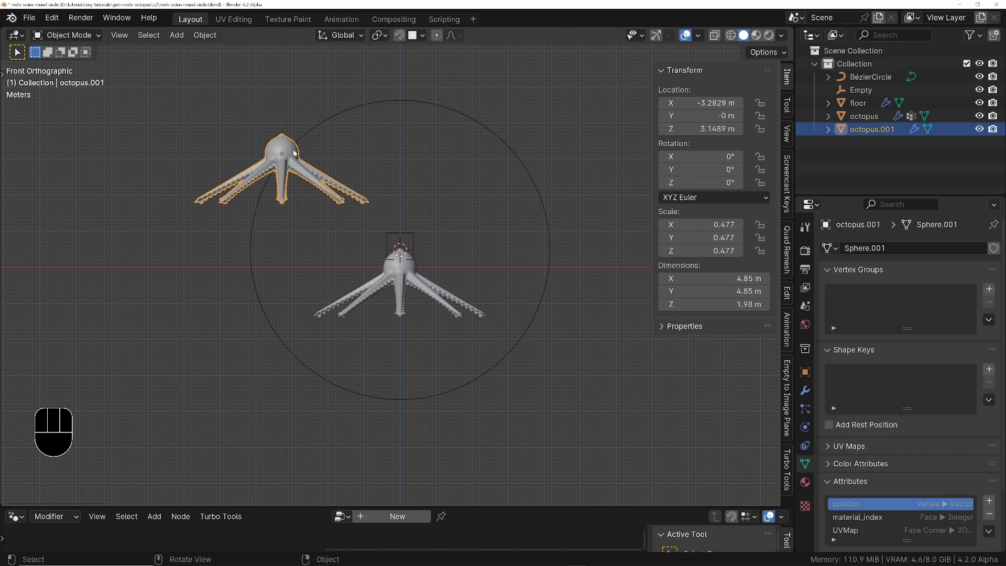
key(g)
click(164, 320)
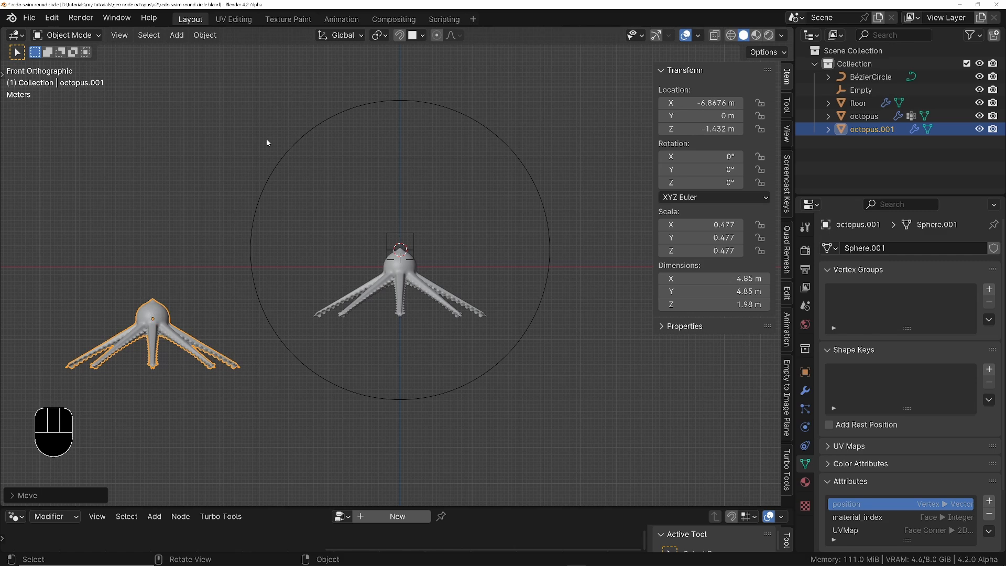
key(shift)
shift+click(302, 142)
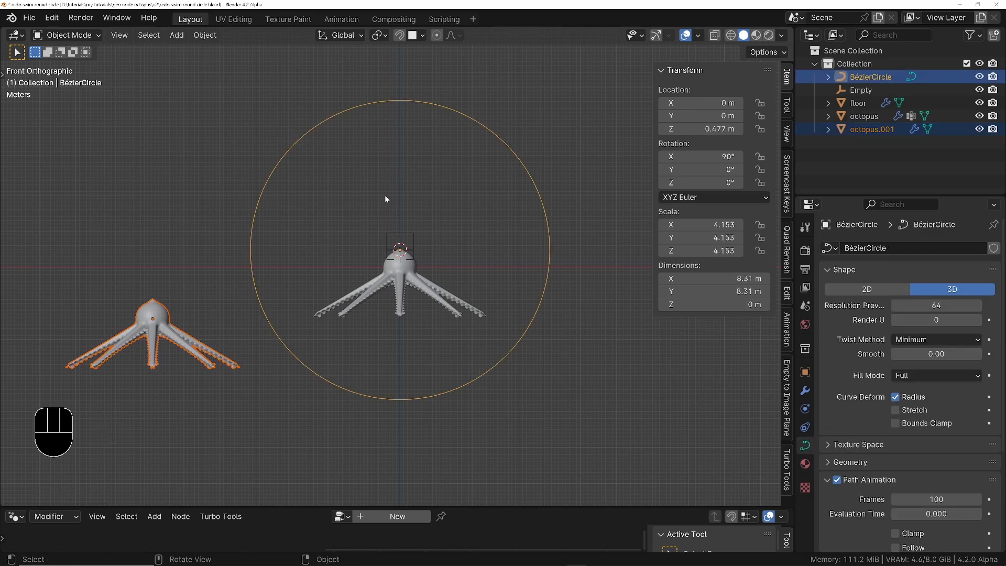
key(ctrl+p)
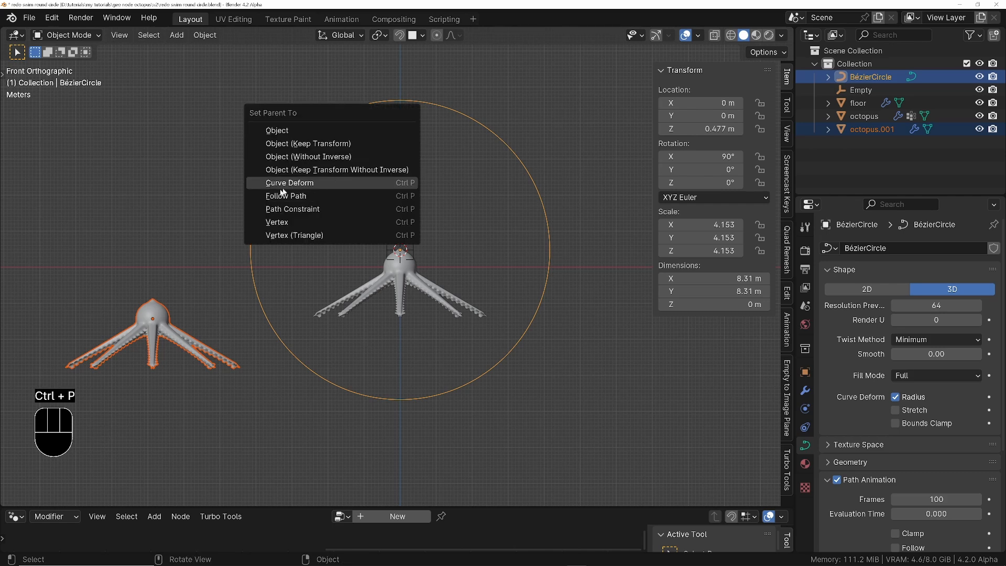
click(319, 196)
Step: Move the imported octopus onto the circle's lowest point and rotate it about -82° around Y to face along the path
click(163, 318)
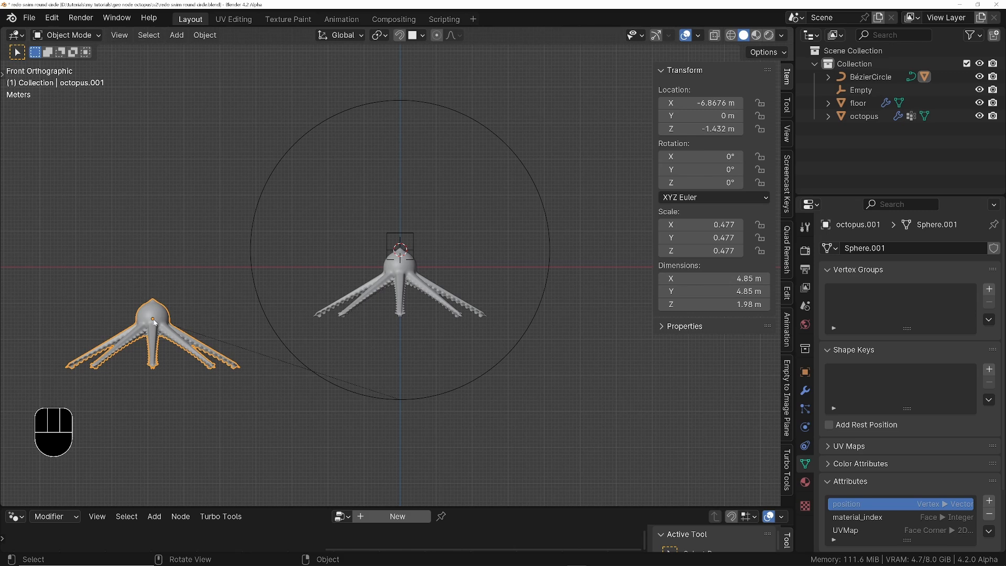
key(g)
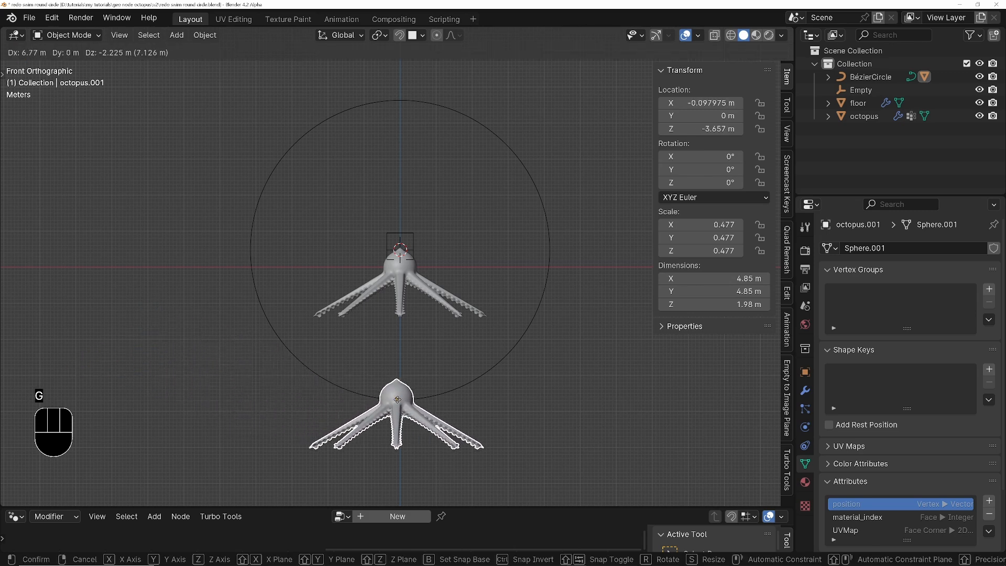
click(472, 405)
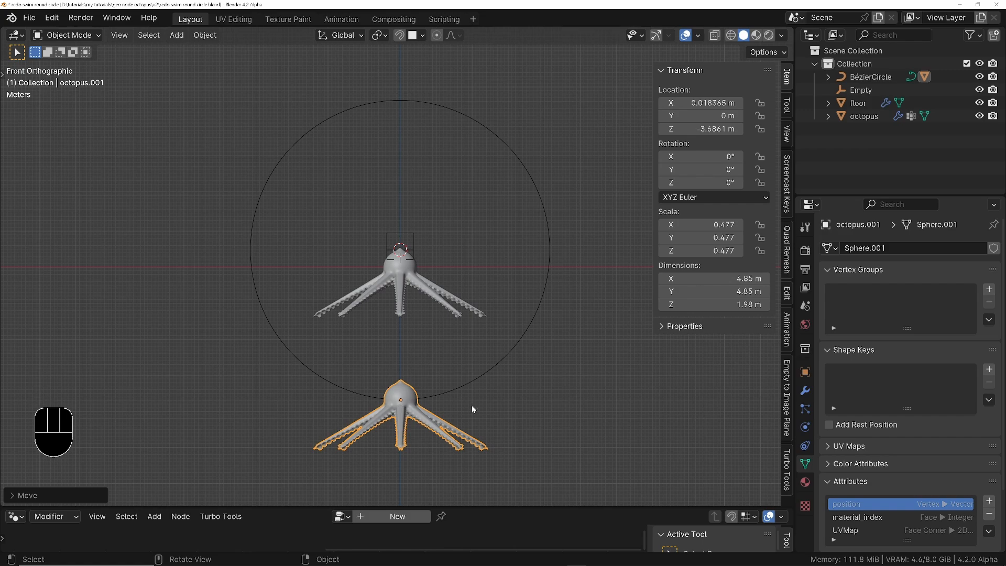
key(r)
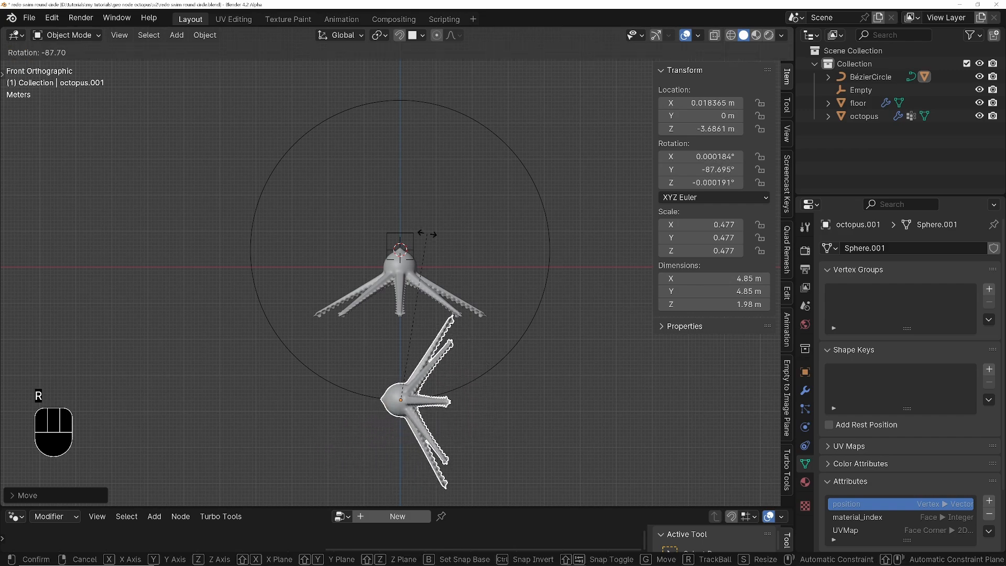
click(442, 243)
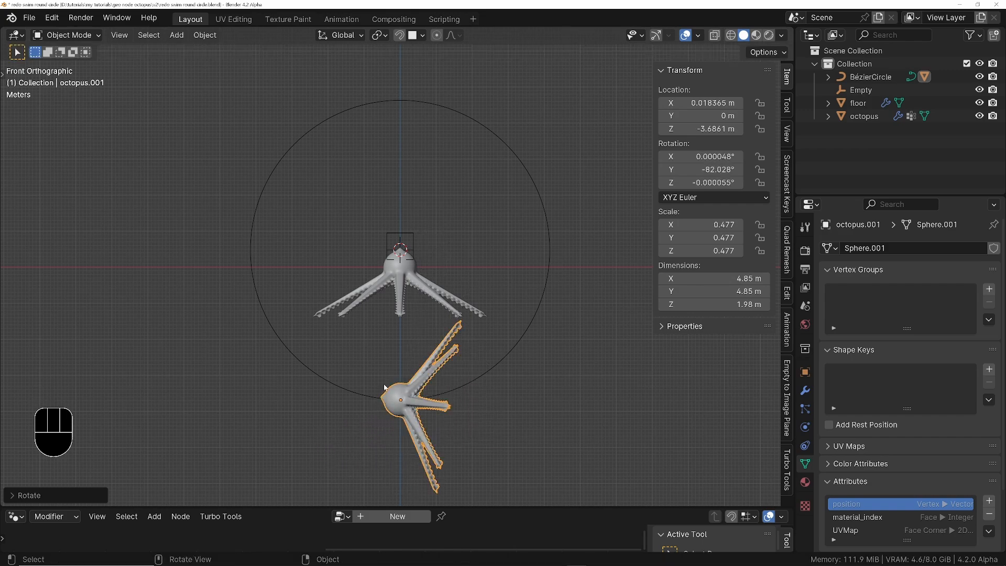
Step: Play the animation twice to check the octopus following the circle, returning to the first frame each time
shift+middle_drag(408, 320, 382, 300)
key(space)
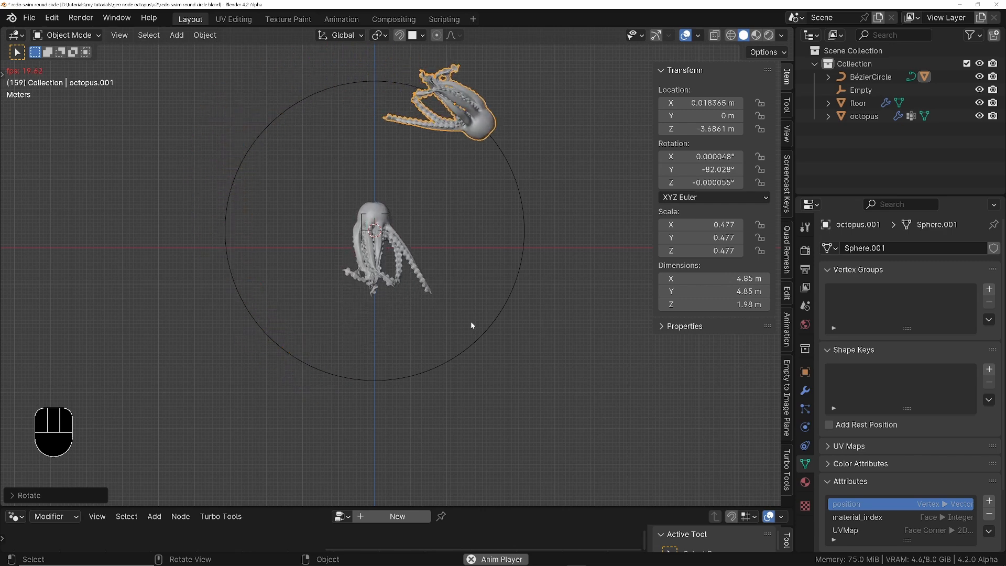
key(space)
key(shift+Left)
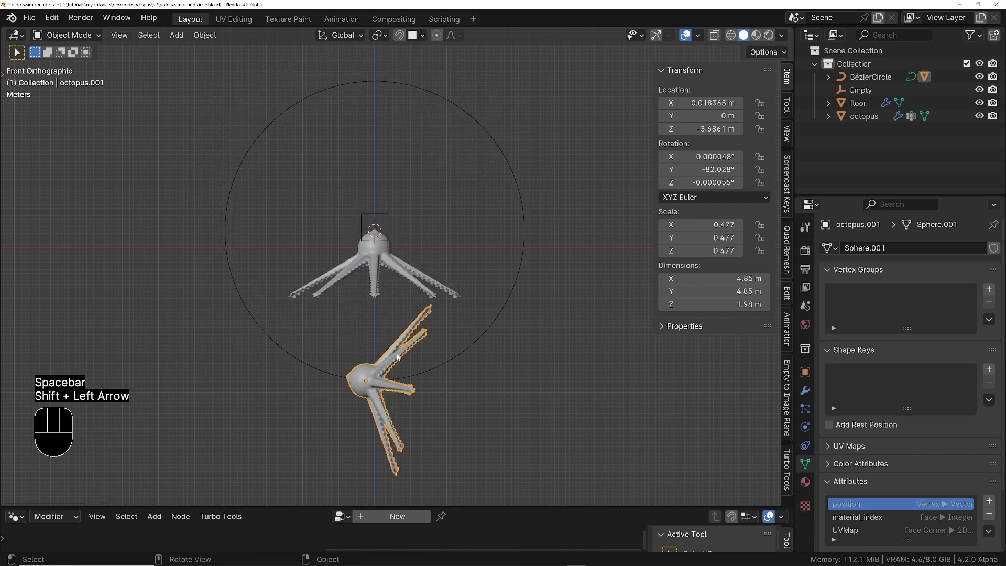
key(space)
key(space)
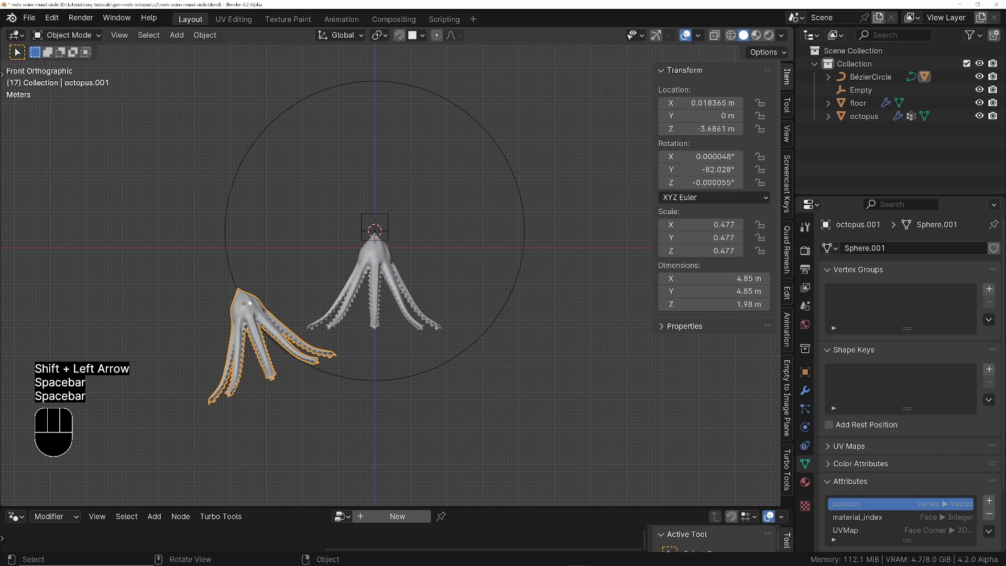
key(shift+Left)
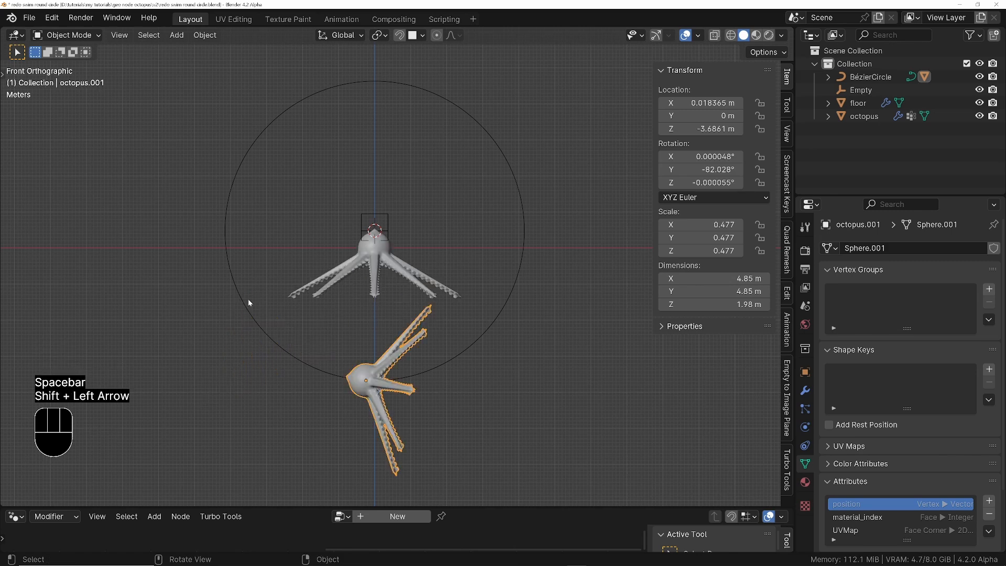
Step: Set the Frame Offset of the imported octopus's Mesh Sequence Cache modifier to -23.6
click(805, 390)
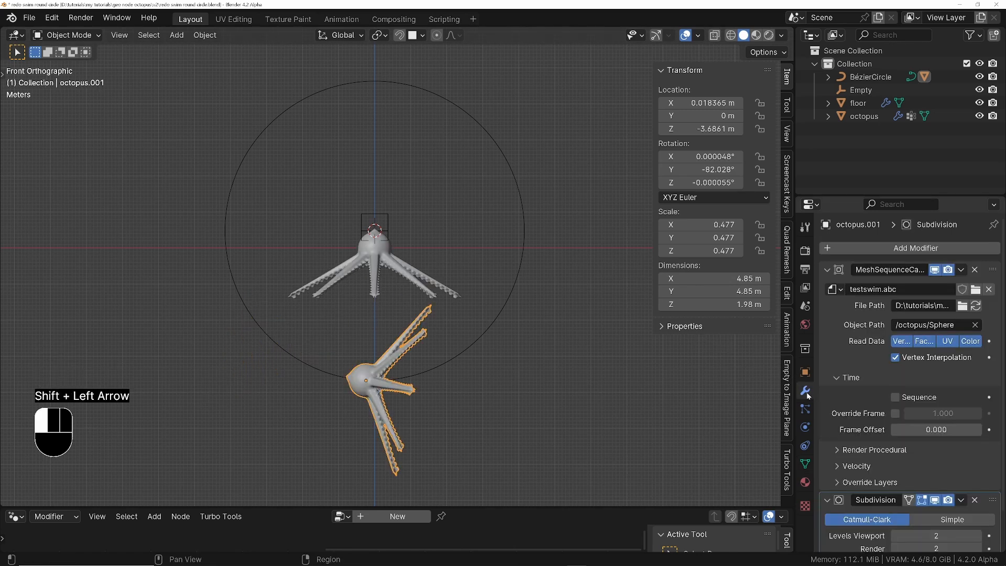
scroll(857, 427, down, 2)
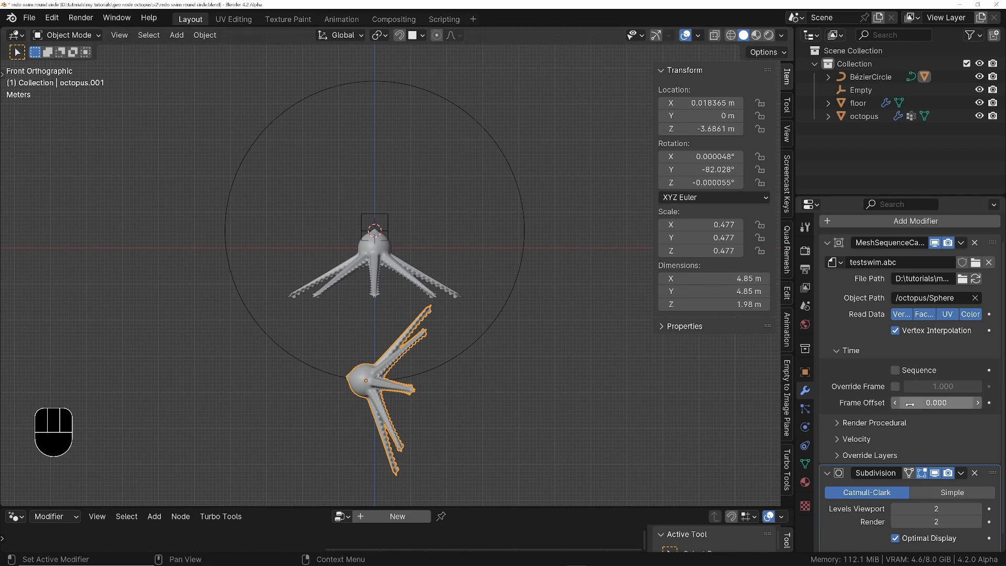
drag(936, 404, 823, 404)
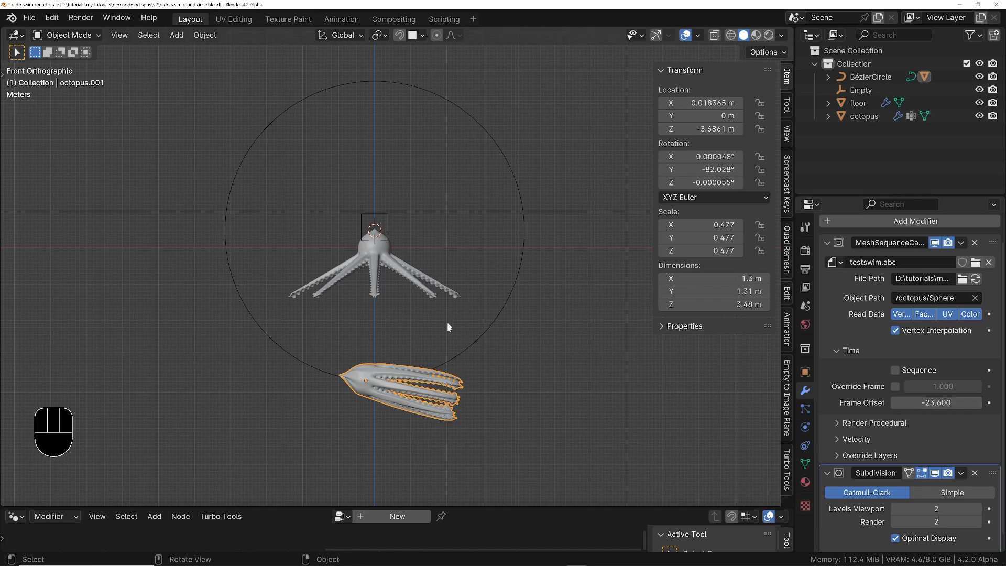
Step: Switch the geometry node editor to a Timeline and play the animation from about frame 179 to frame 462
click(16, 518)
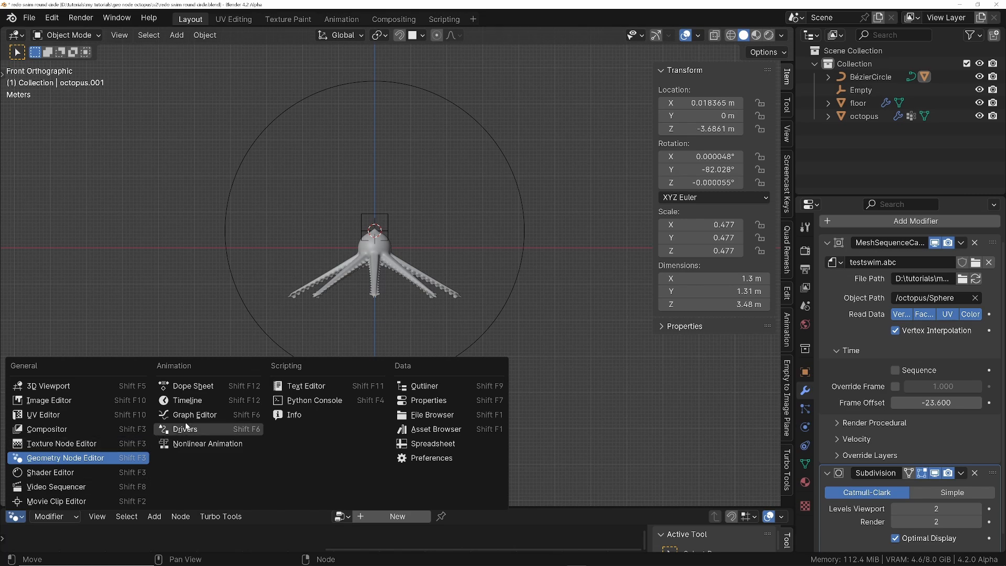
click(192, 401)
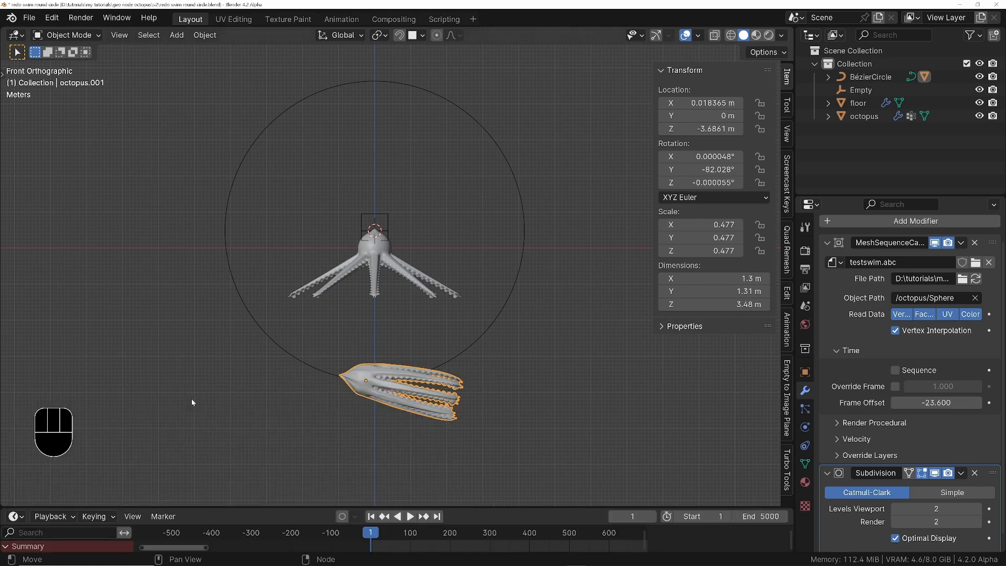
click(431, 532)
key(space)
drag(429, 531, 437, 531)
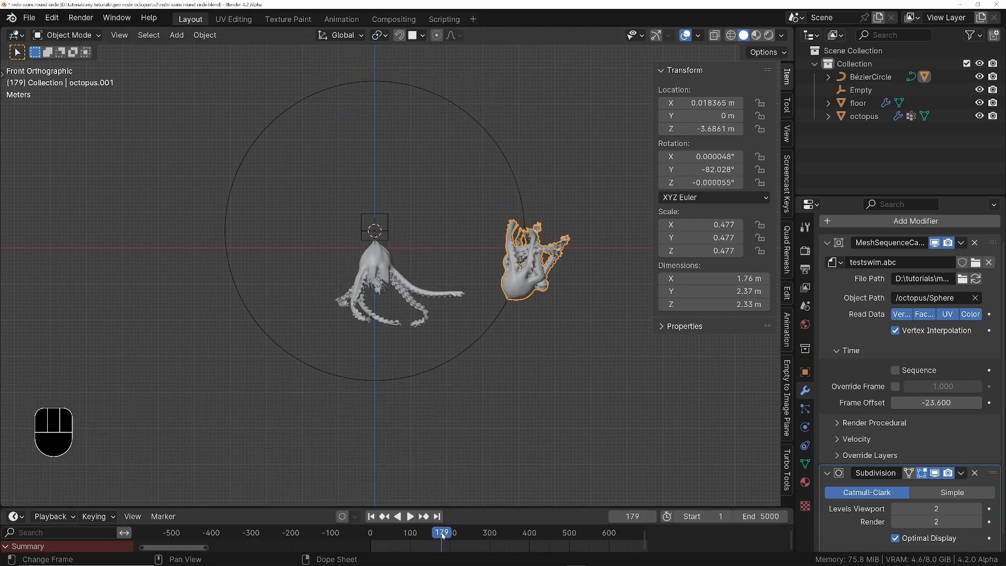
key(space)
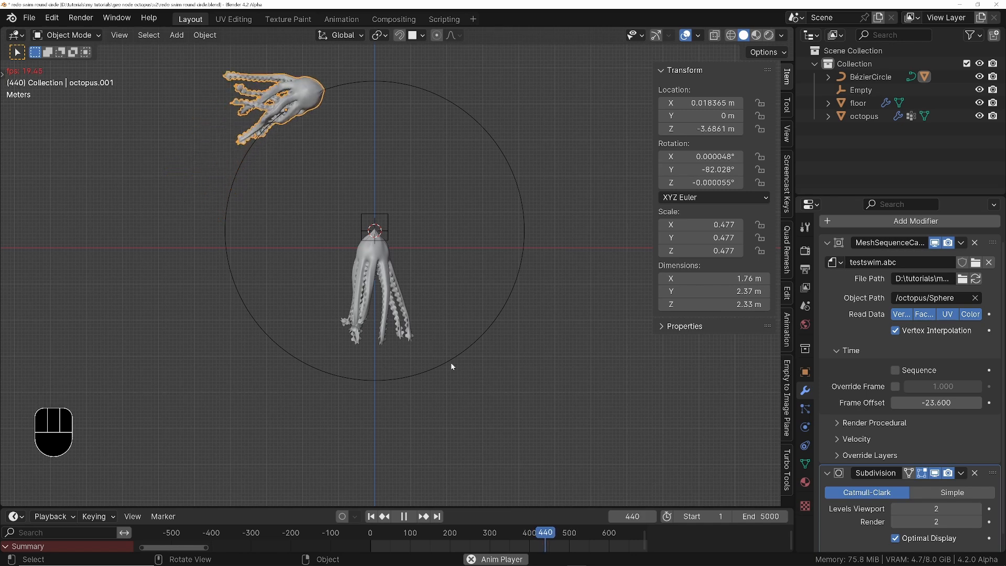
key(space)
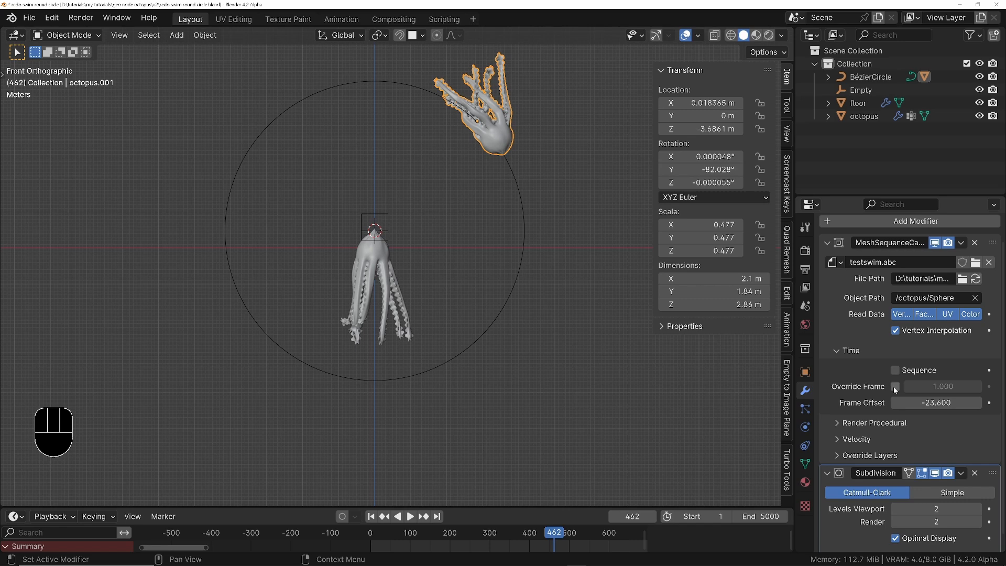
Step: Enable Override Frame on the octopus's Mesh Sequence Cache modifier and play the animation from the first frame
click(895, 387)
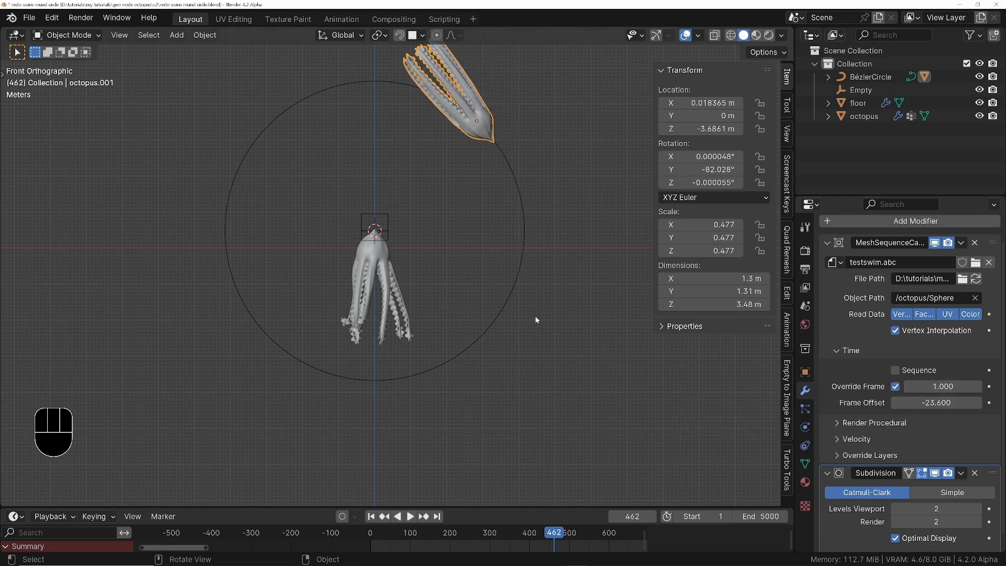
key(shift+Left)
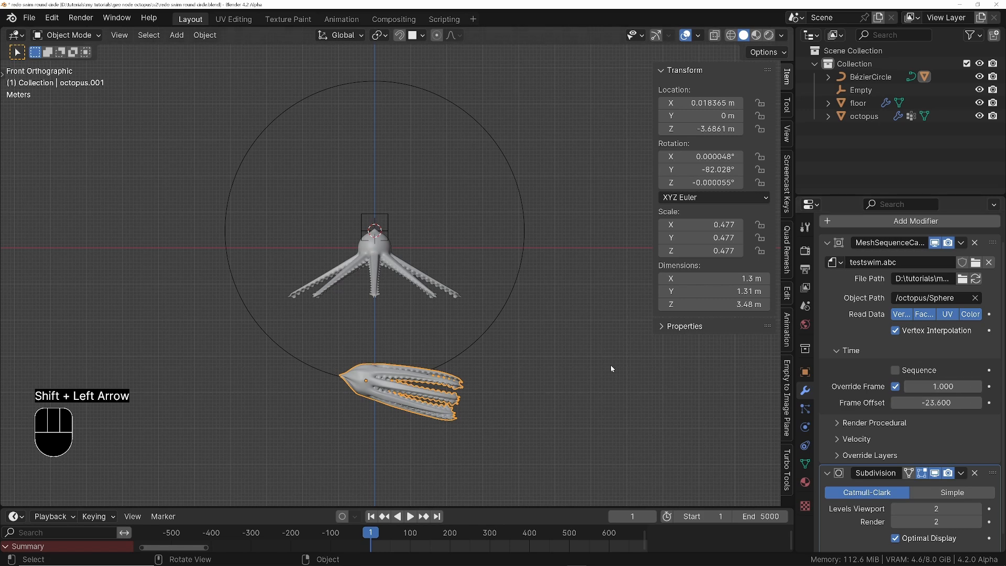
key(space)
key(space)
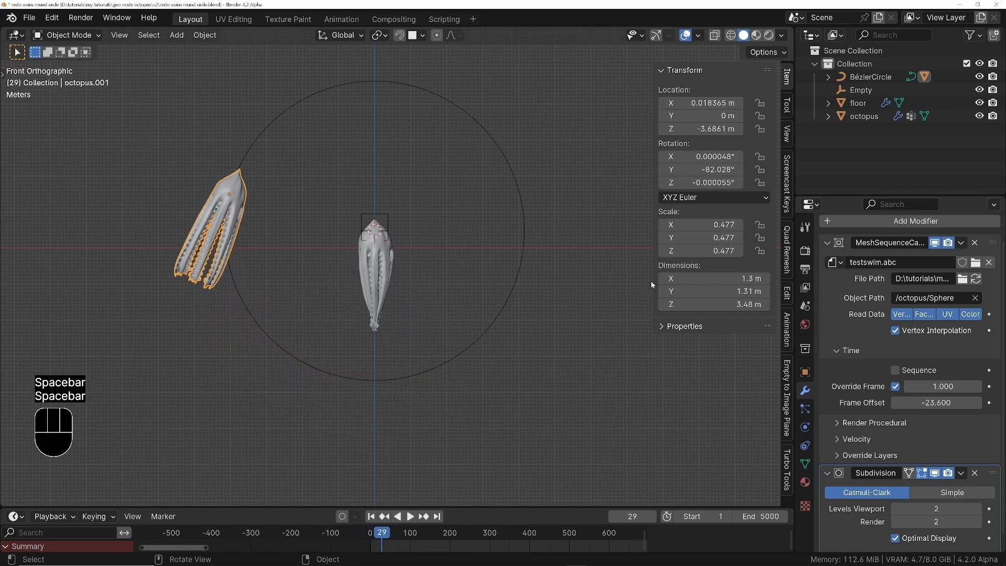
Step: Set Override Frame to 89.3, play the animation briefly, and return to the first frame
drag(943, 386, 980, 386)
key(space)
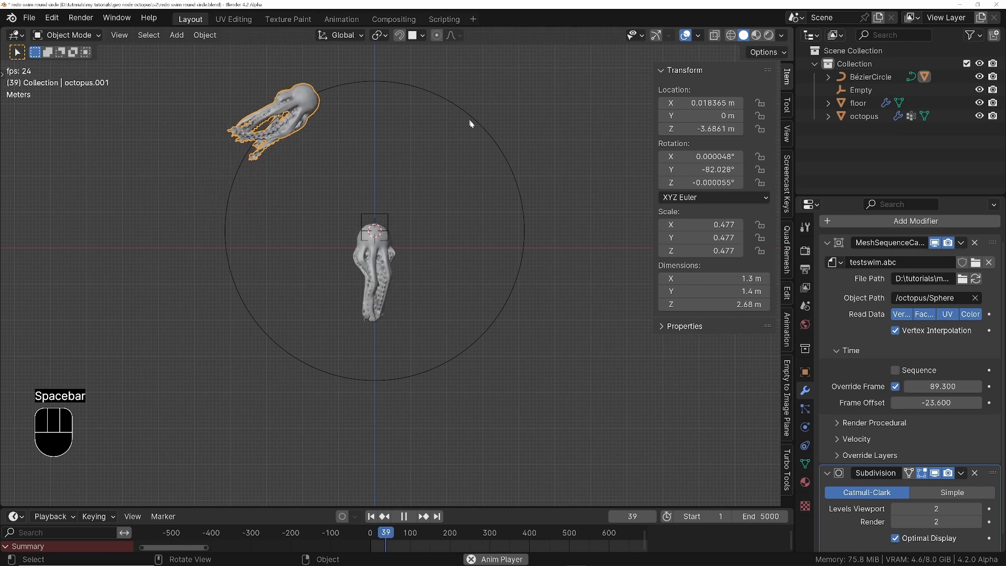
key(space)
key(shift+Left)
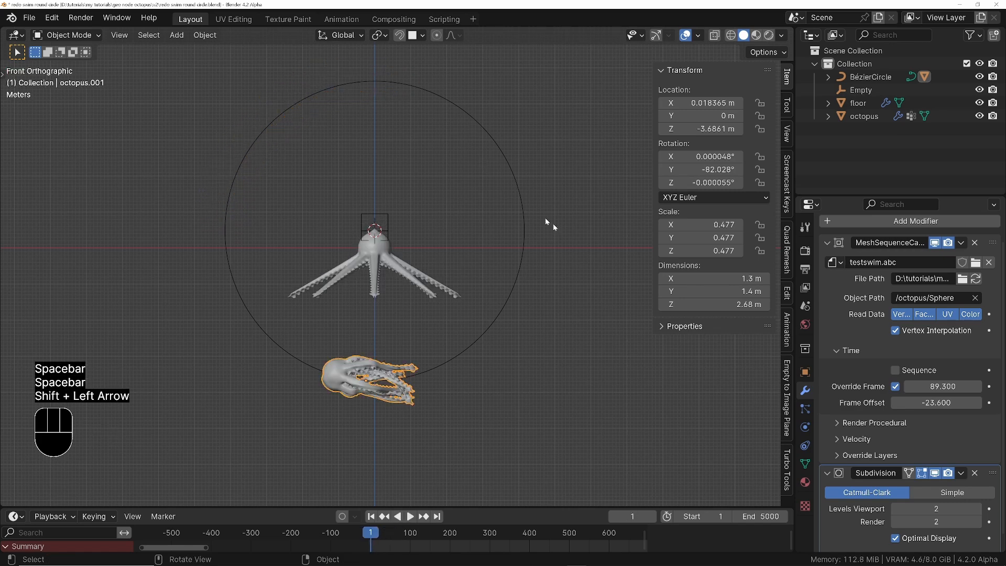
Step: Set Override Frame to 0 and disable it on the octopus's Mesh Sequence Cache modifier
click(947, 386)
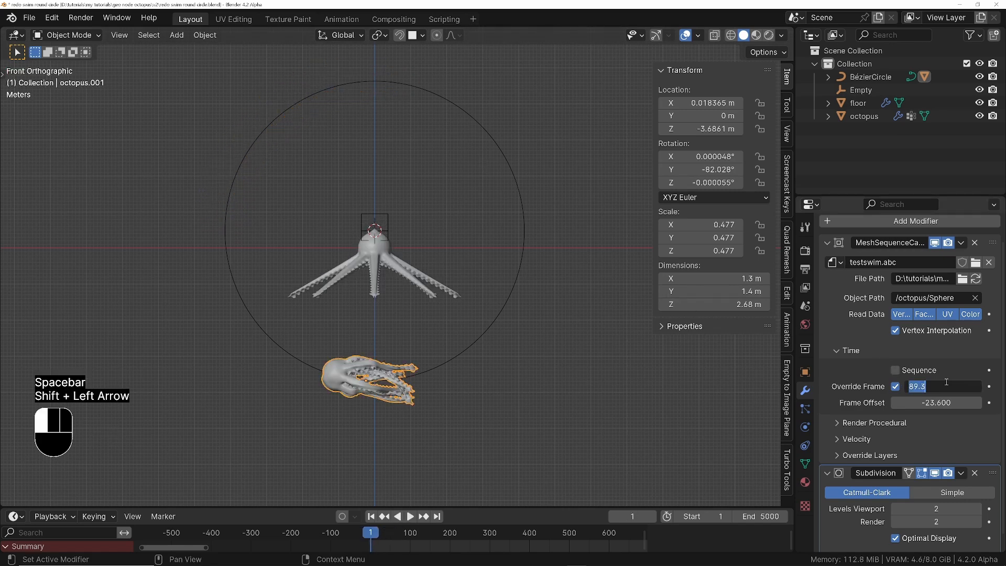
text(0)
key(Return)
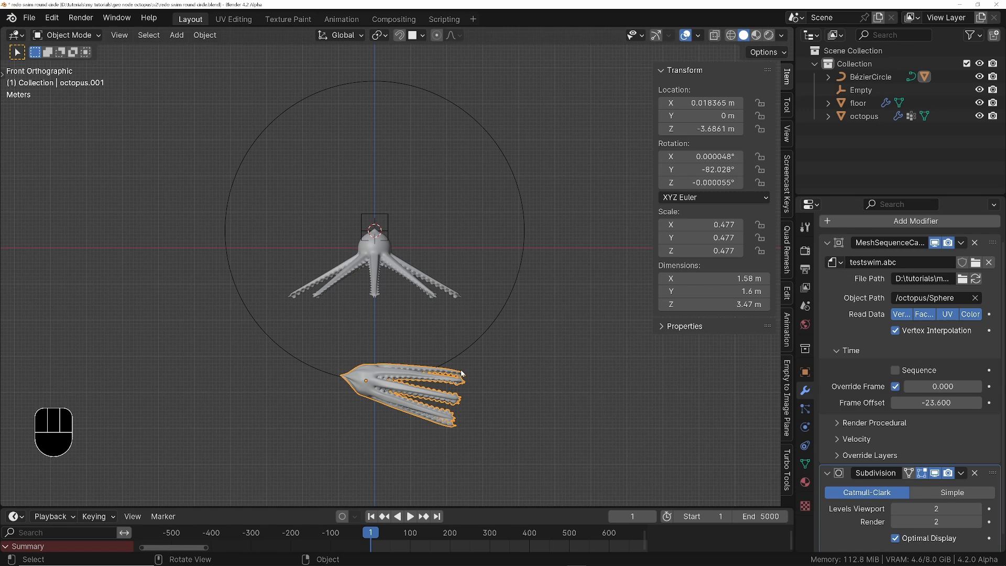
click(896, 387)
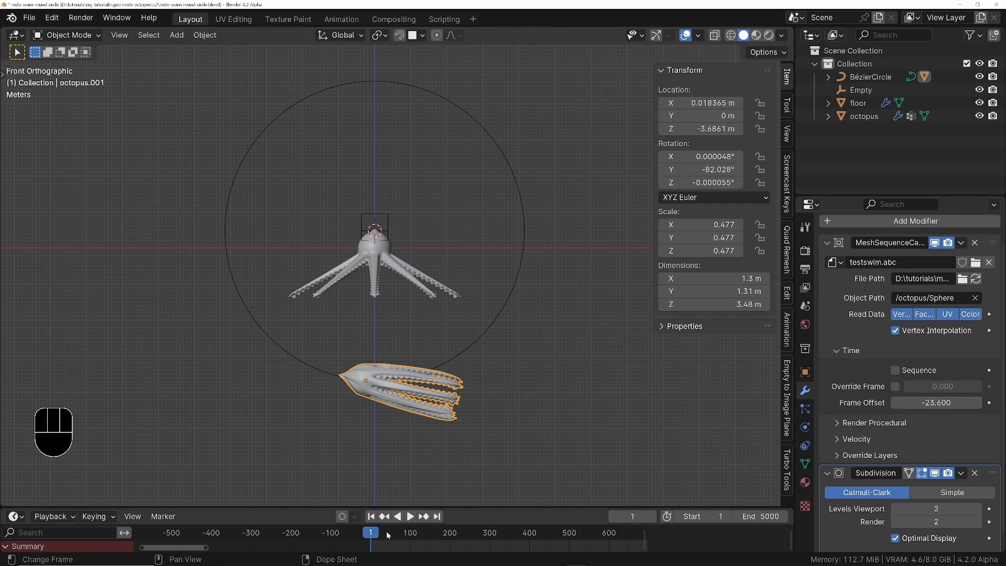
Step: Play and scrub the animation to frame 259 to find where the octopus's cached motion ends
key(space)
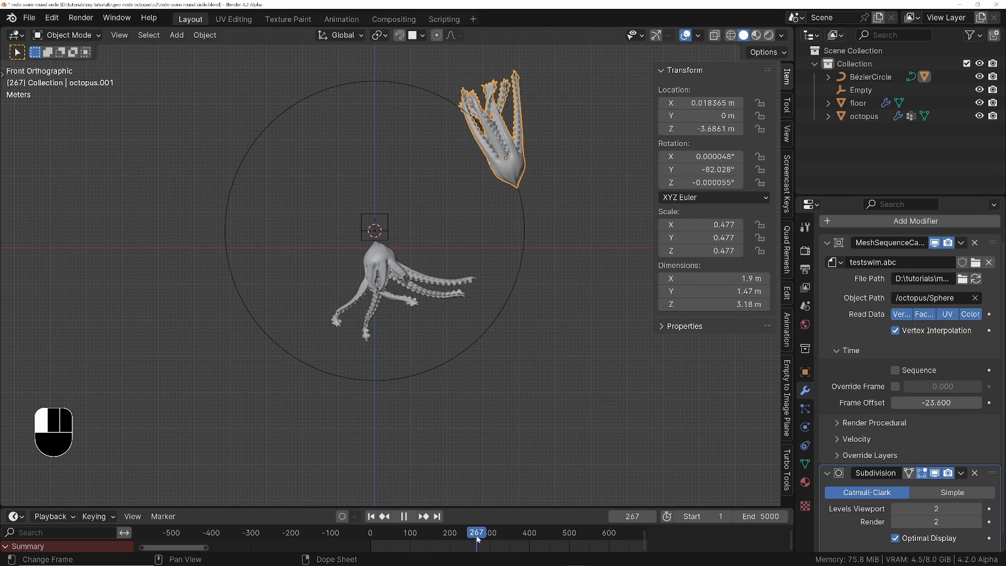
drag(477, 539, 473, 538)
shift+middle_drag(441, 137, 449, 186)
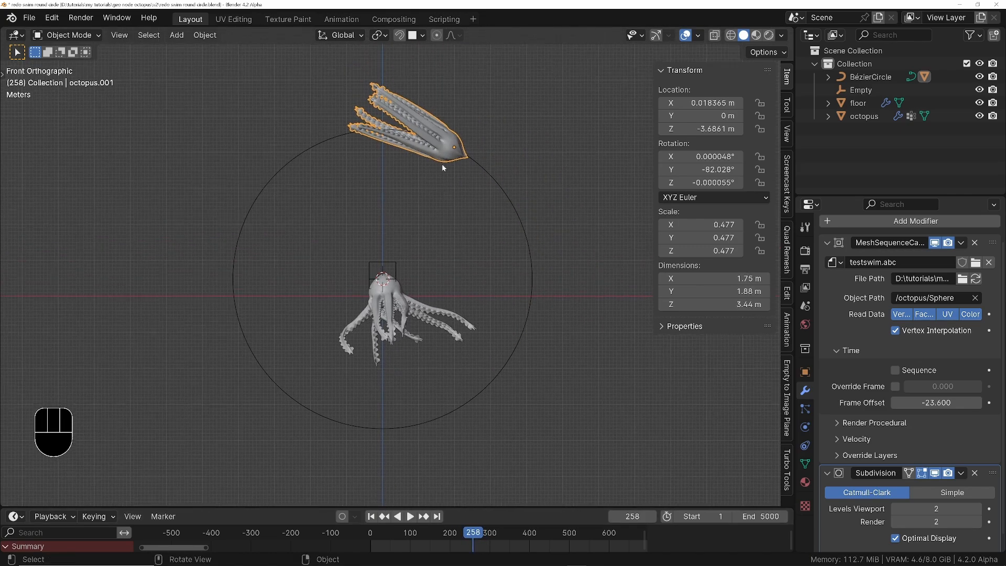
drag(474, 533, 474, 534)
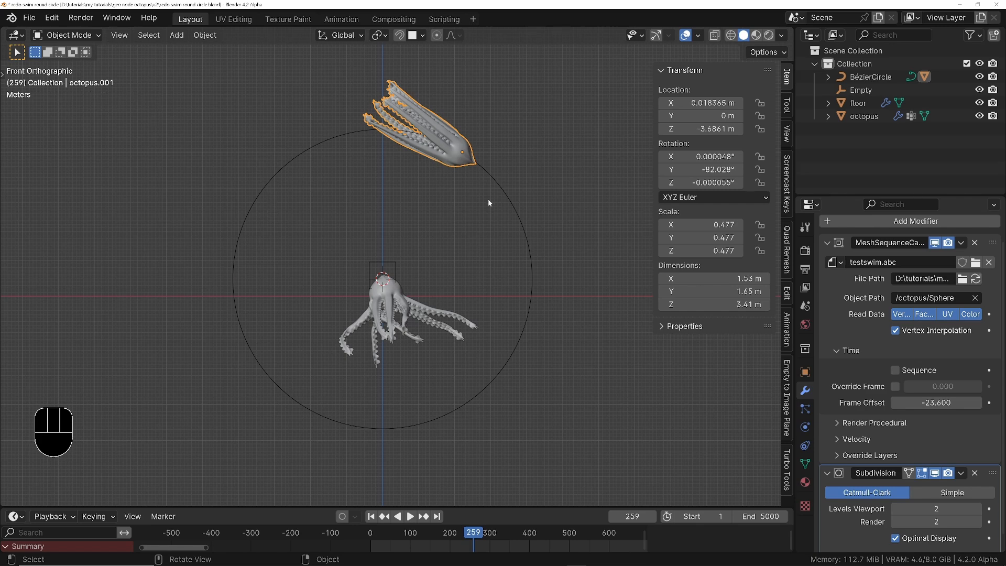
Step: Enable Override Frame on the Mesh Sequence Cache modifier and drive it with the expression #(frame -1) % 259 + 1
click(897, 387)
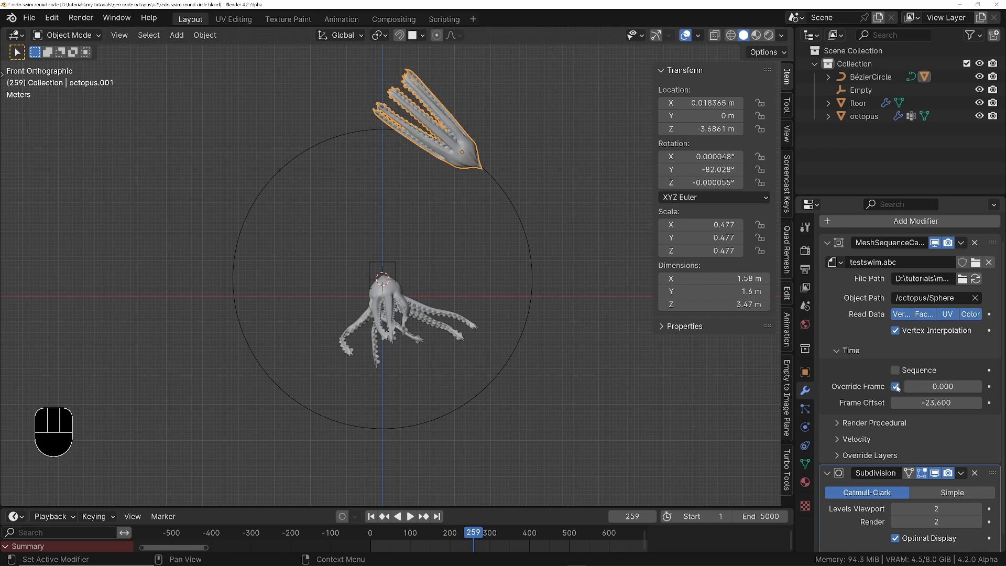
click(930, 387)
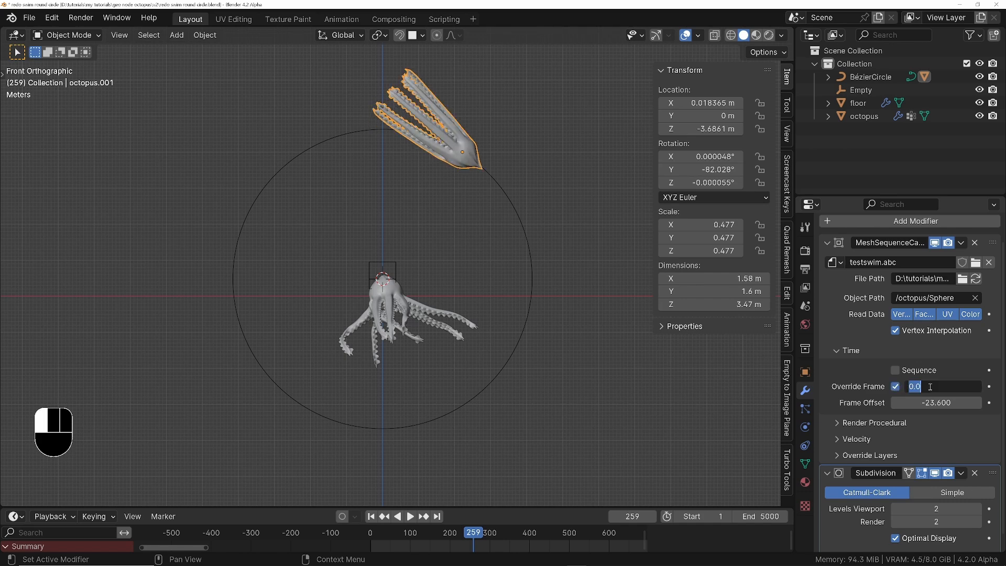
text(#(frame -1) %)
text(259)
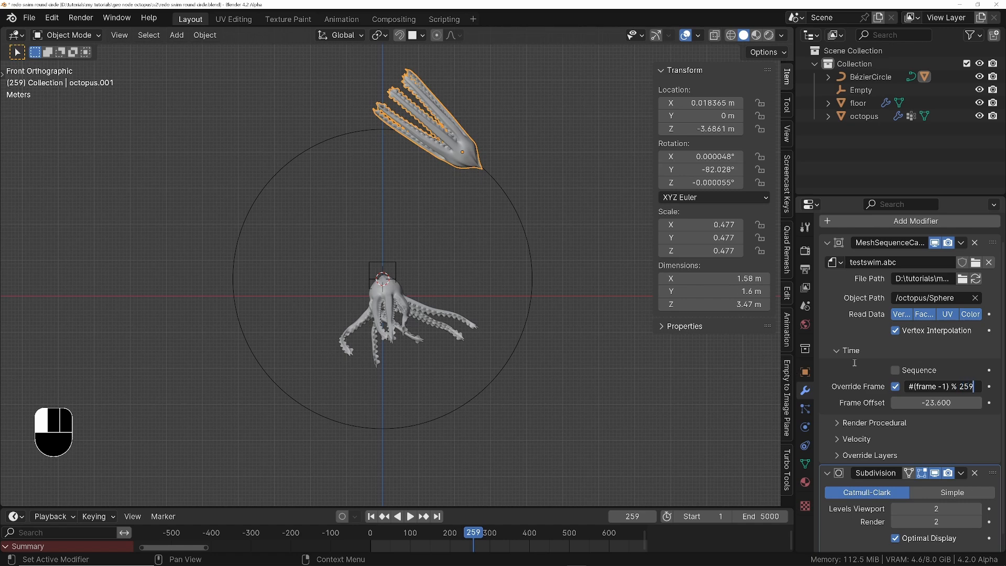
text( + 1)
key(Return)
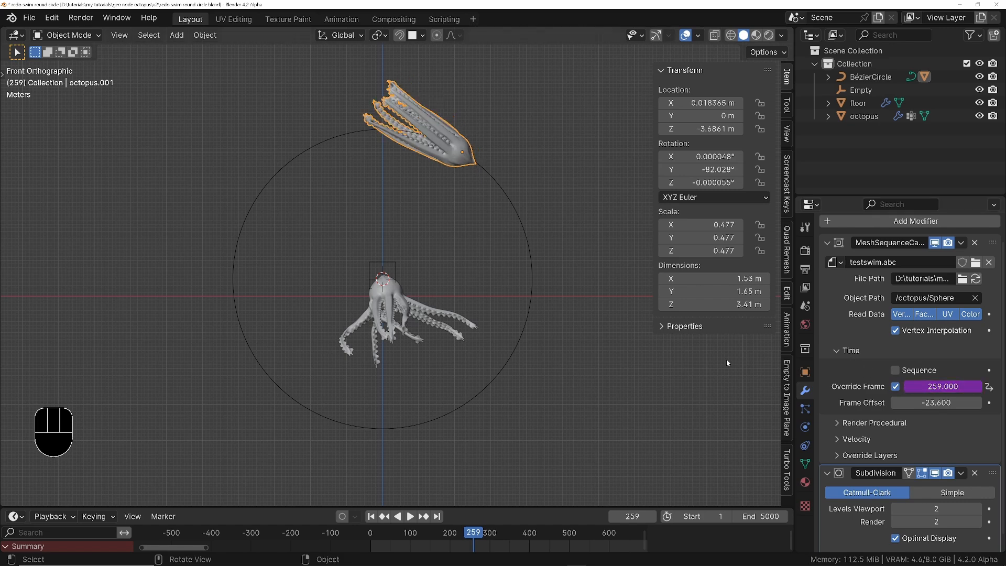
Step: Step back and forth between frames 259 and 260 and play on to check how the octopus's swim cycle loops
key(Right)
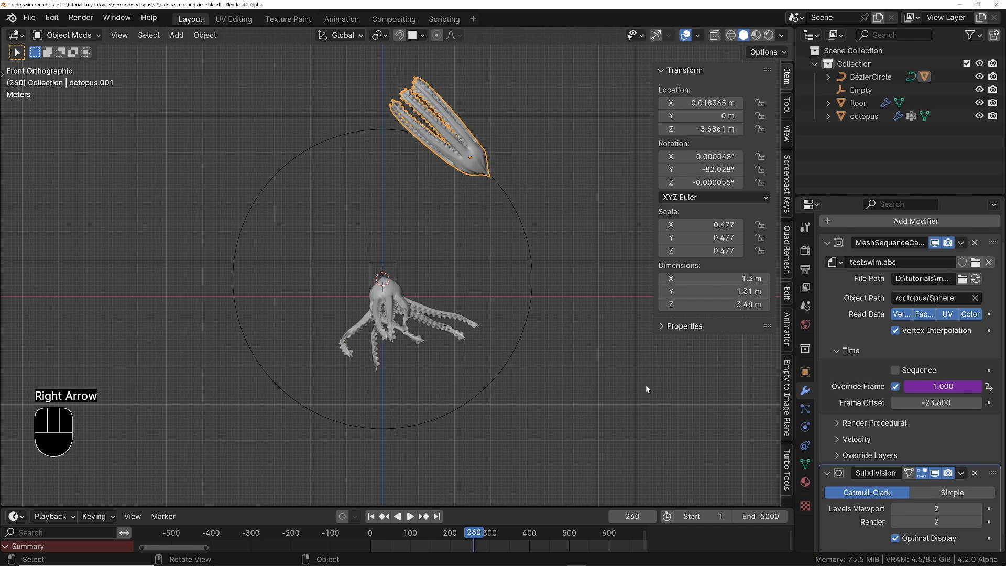
key(Left)
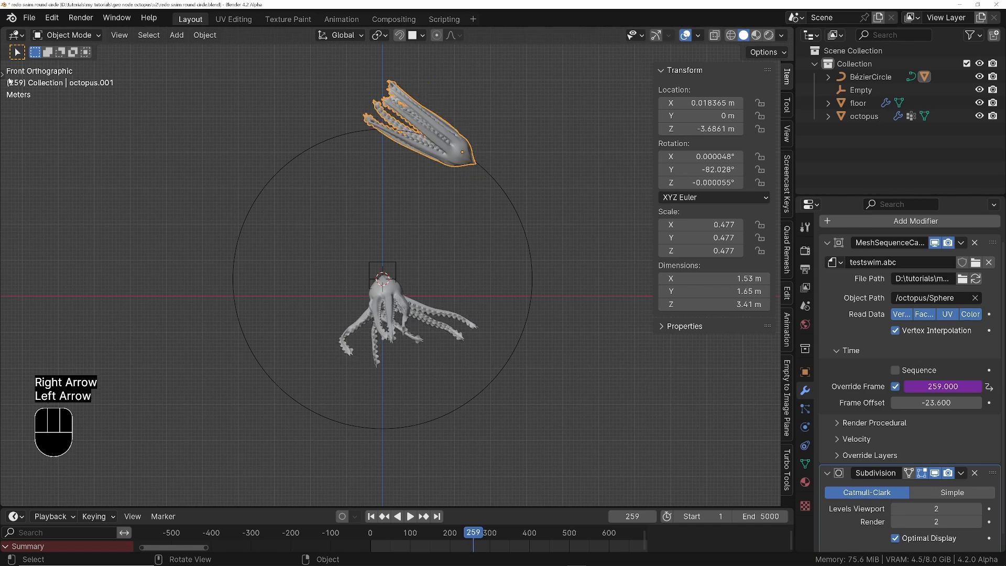
key(Right)
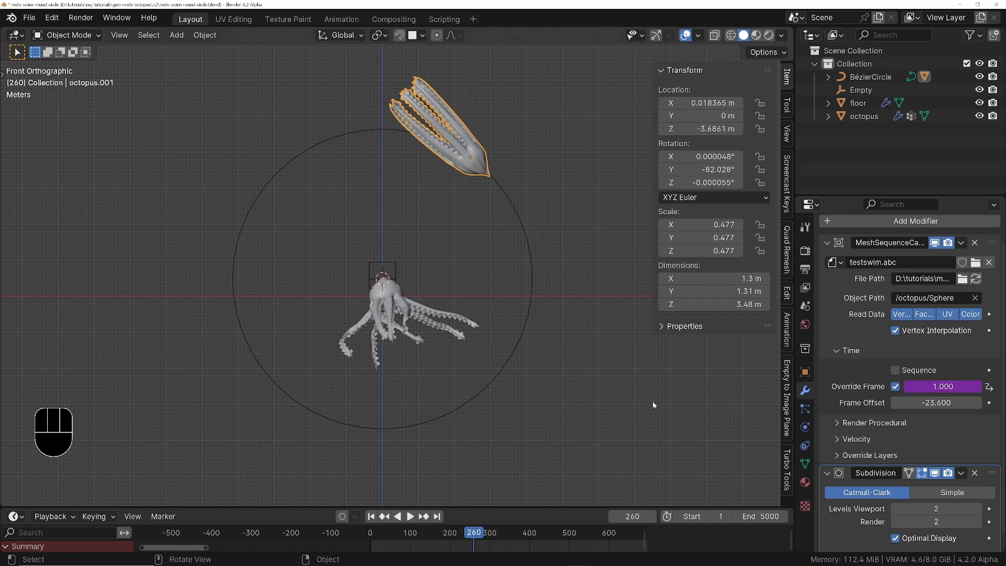
key(Left)
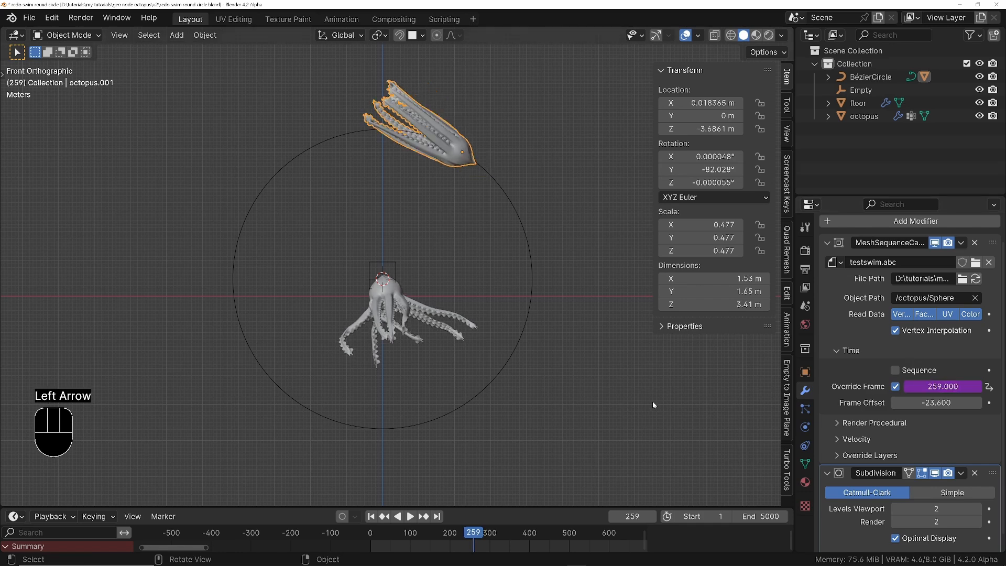
key(Right)
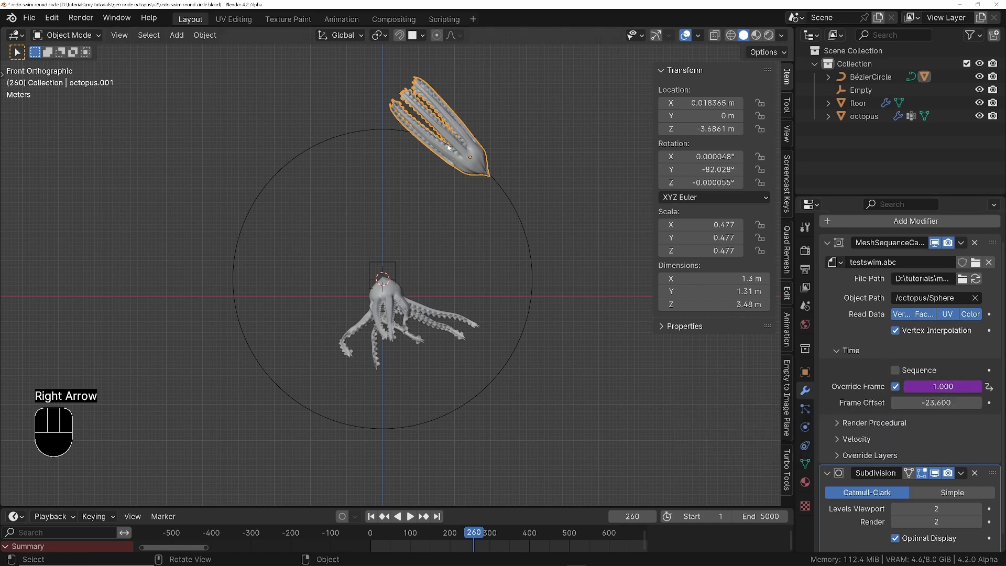
key(space)
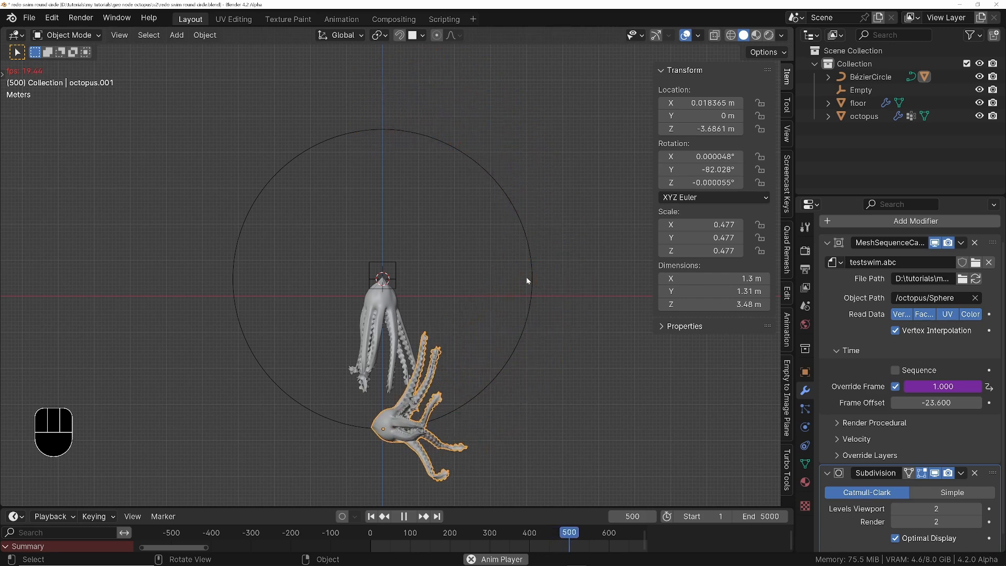
Step: Select the Bézier circle, bring up its Path Animation settings, and stop playback
click(431, 138)
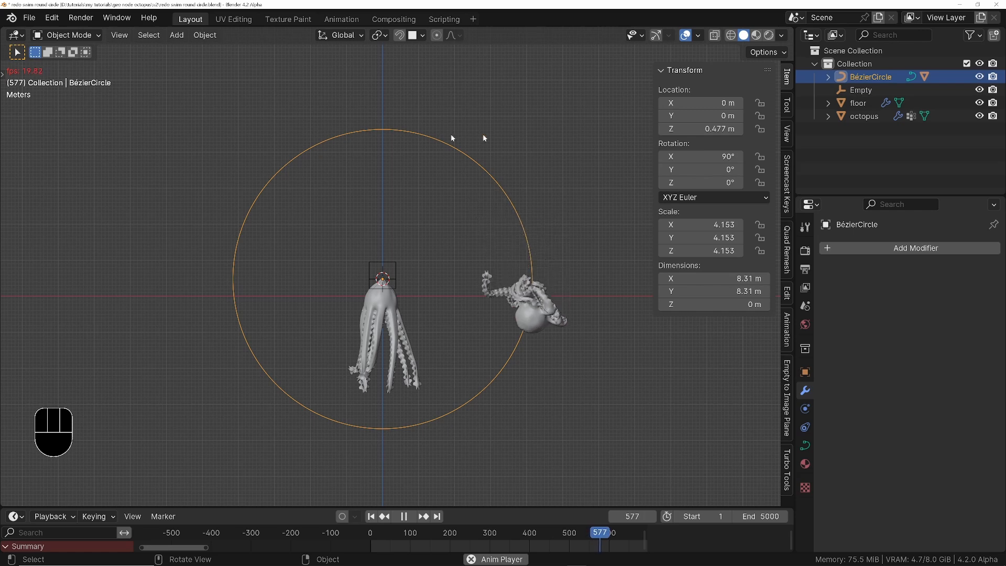
click(805, 445)
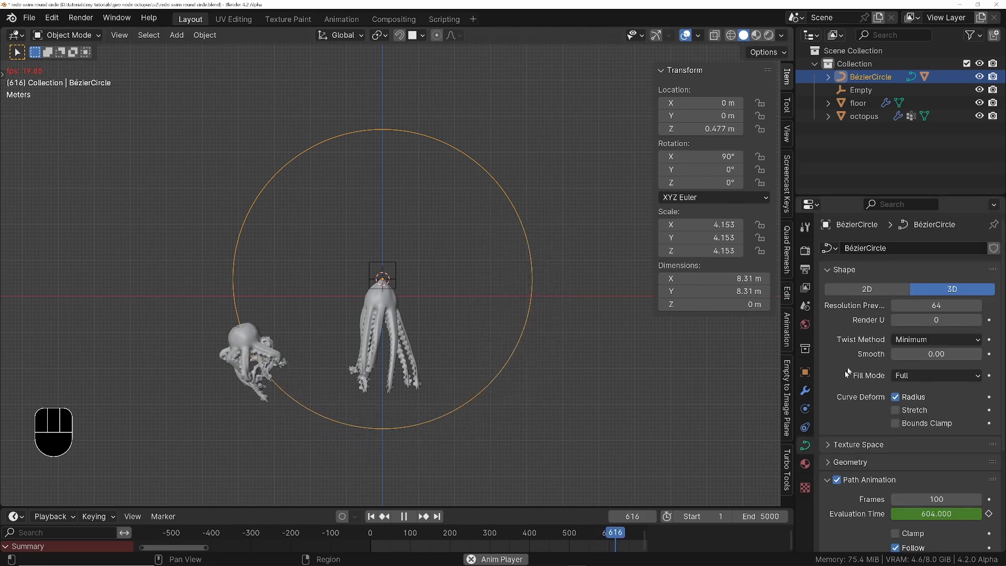
scroll(844, 440, down, 6)
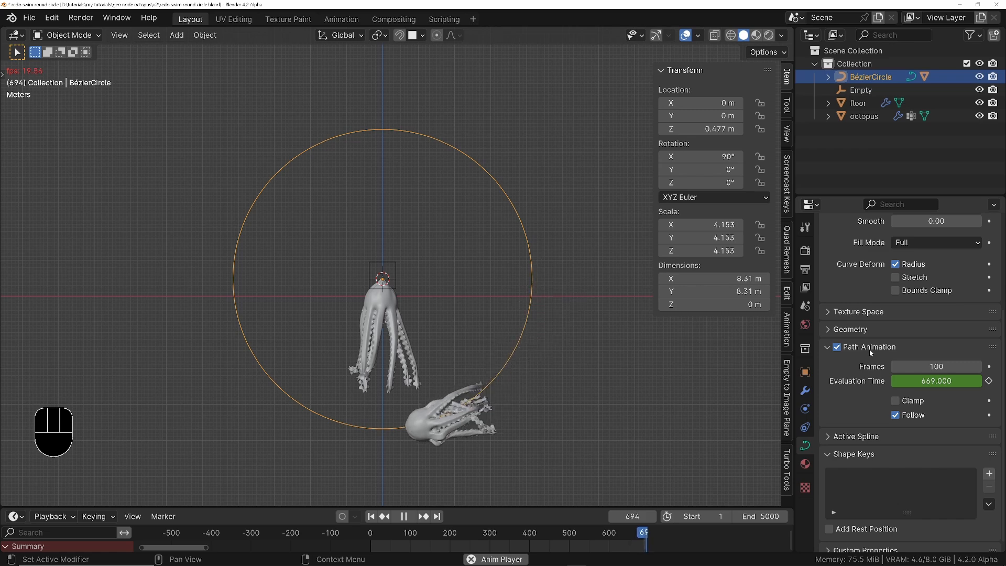
key(space)
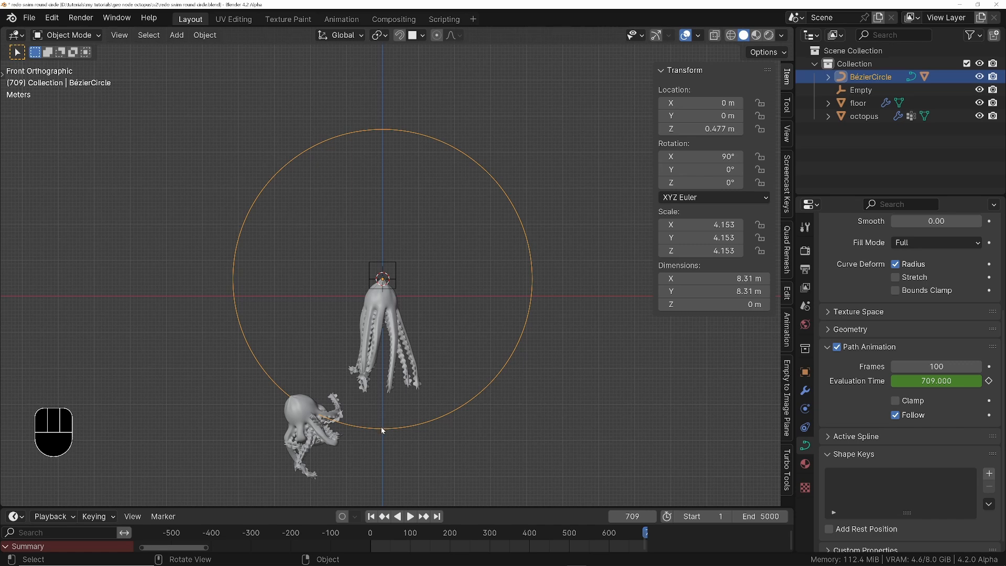
Step: Set the circle's Path Animation Frames to 50, play the animation, and return to the first frame
click(935, 366)
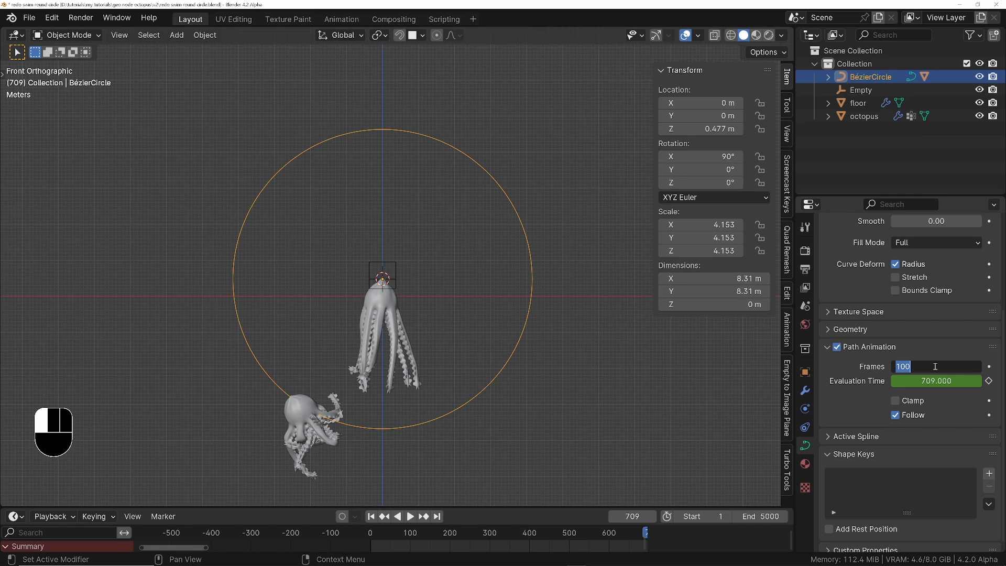
text(50)
key(Return)
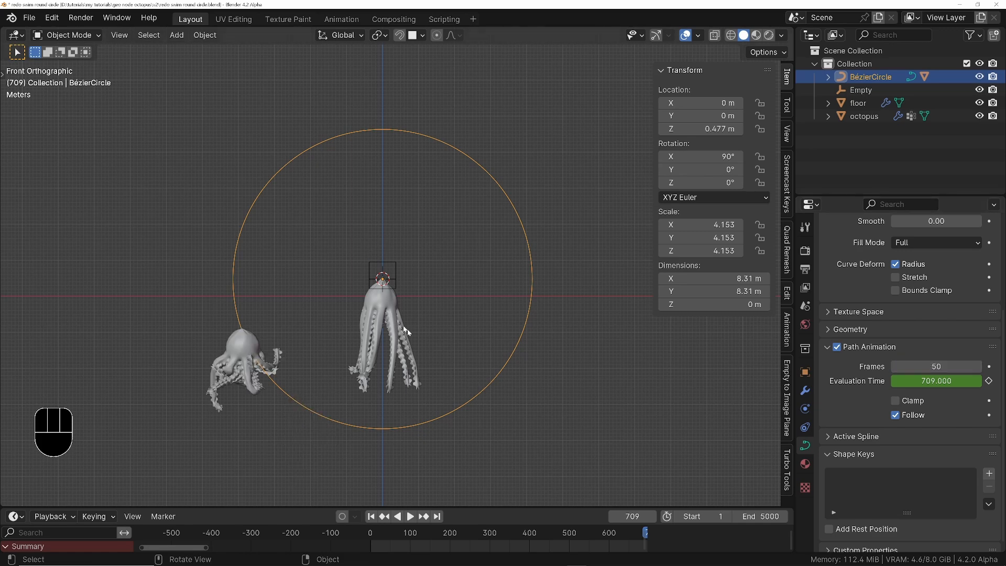
key(space)
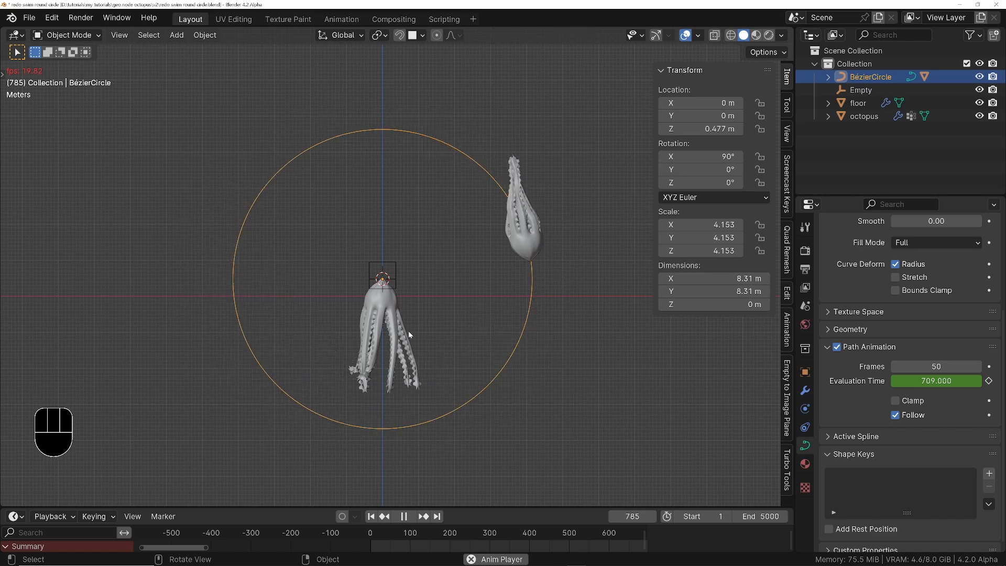
key(space)
key(shift+Left)
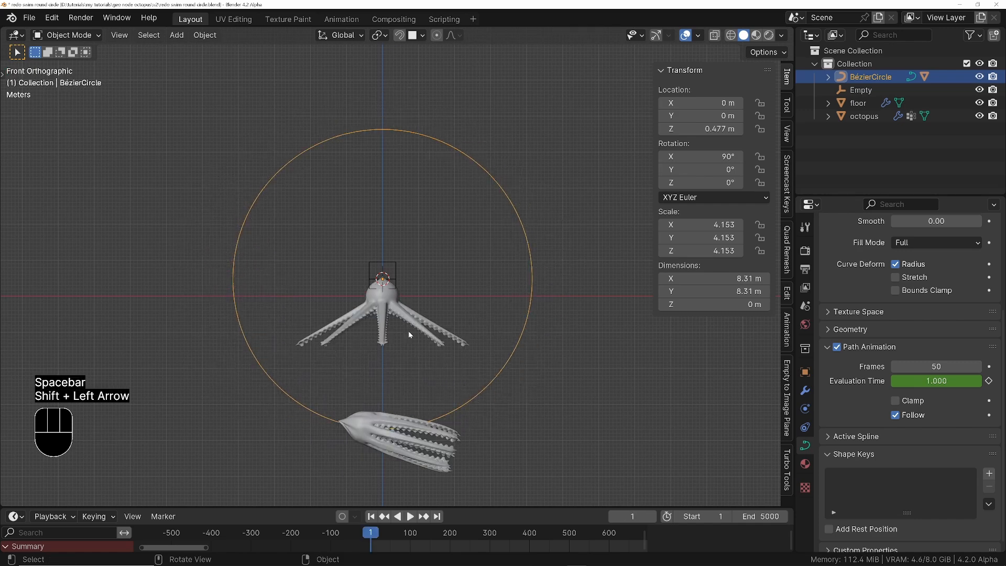
Step: Set the circle's Path Animation Frames to 250 and play the animation to check the octopus's speed
click(942, 367)
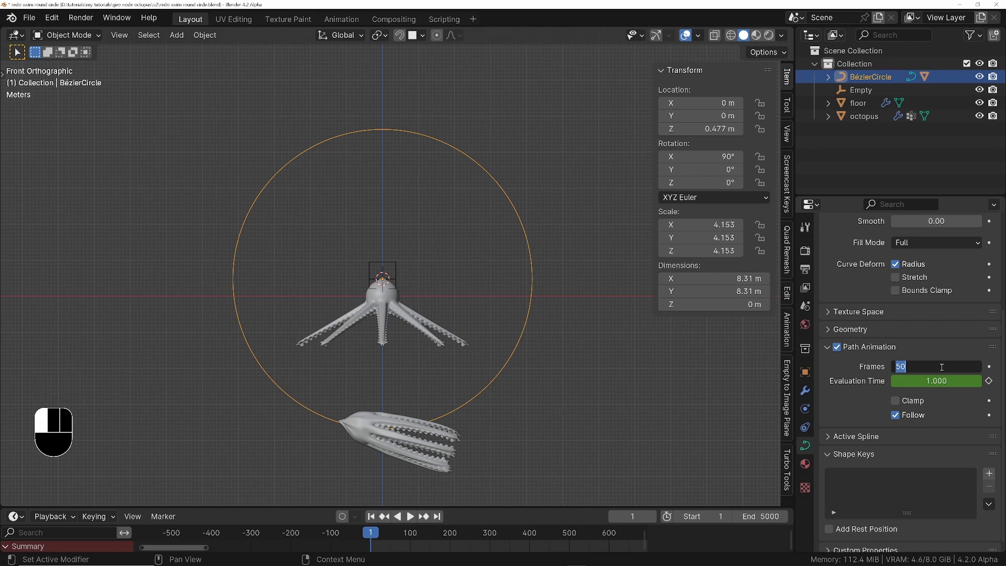
text(250)
key(Return)
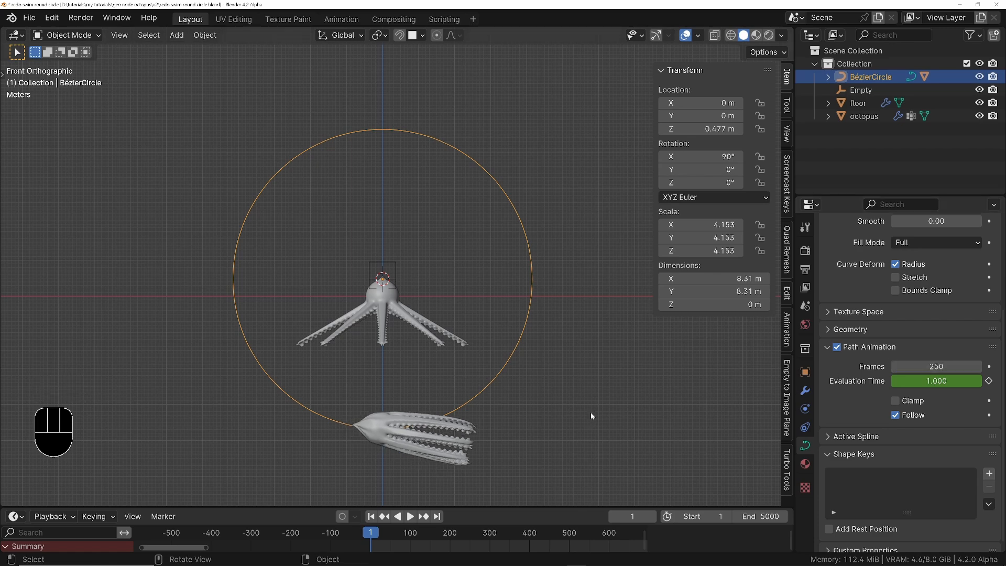
key(space)
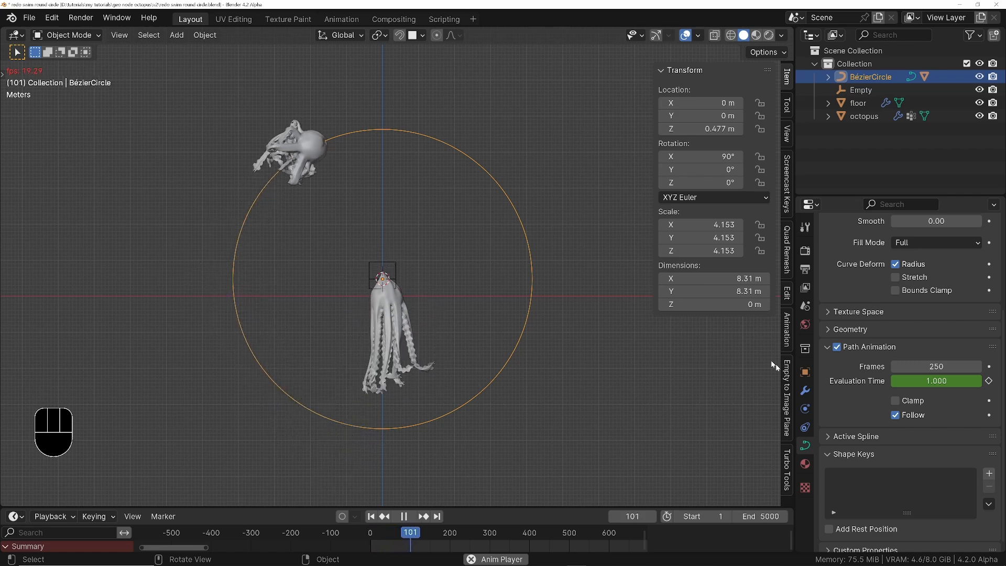
key(space)
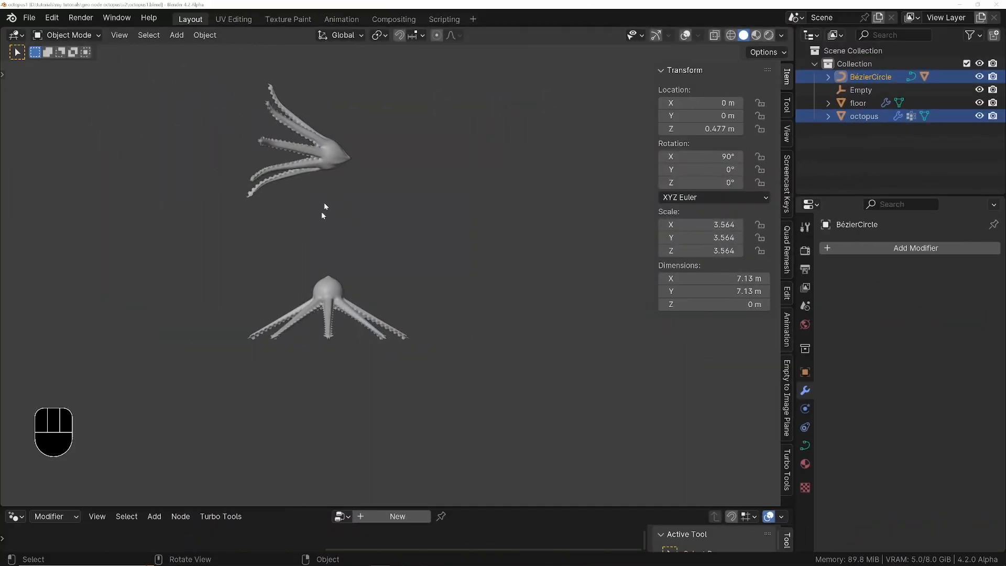
Step: Show the viewport overlays in the octopus1 file and select the octopus on the circle together with the circle
click(686, 35)
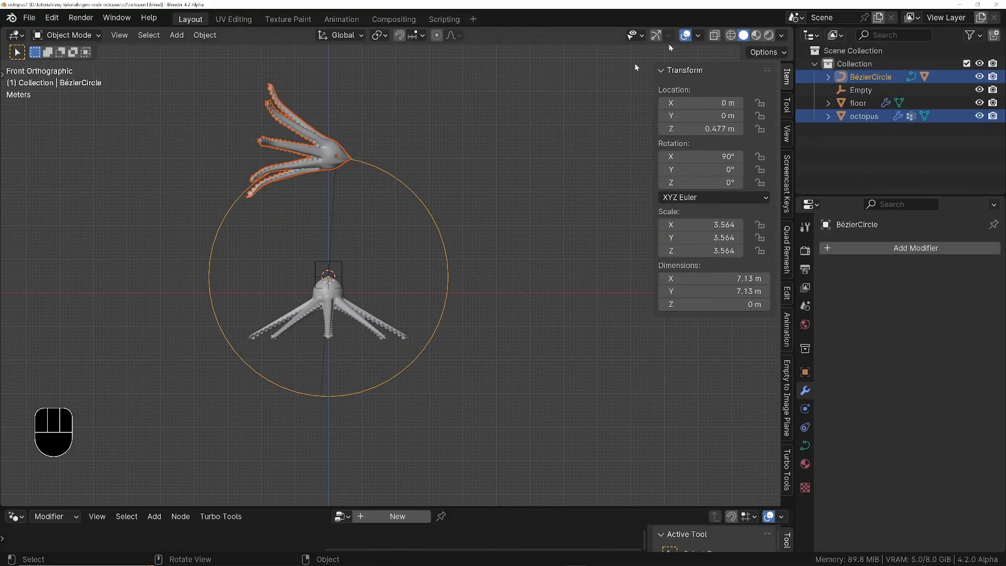
click(407, 108)
drag(407, 107, 310, 178)
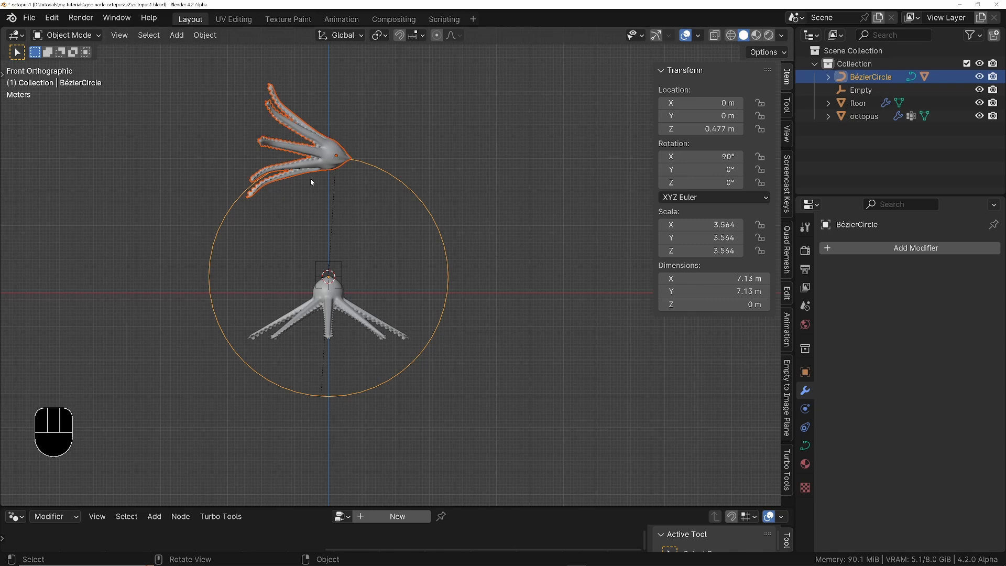
Step: Delete the Bézier circle with its octopus copy, and delete the cloth bake of the original octopus
key(x)
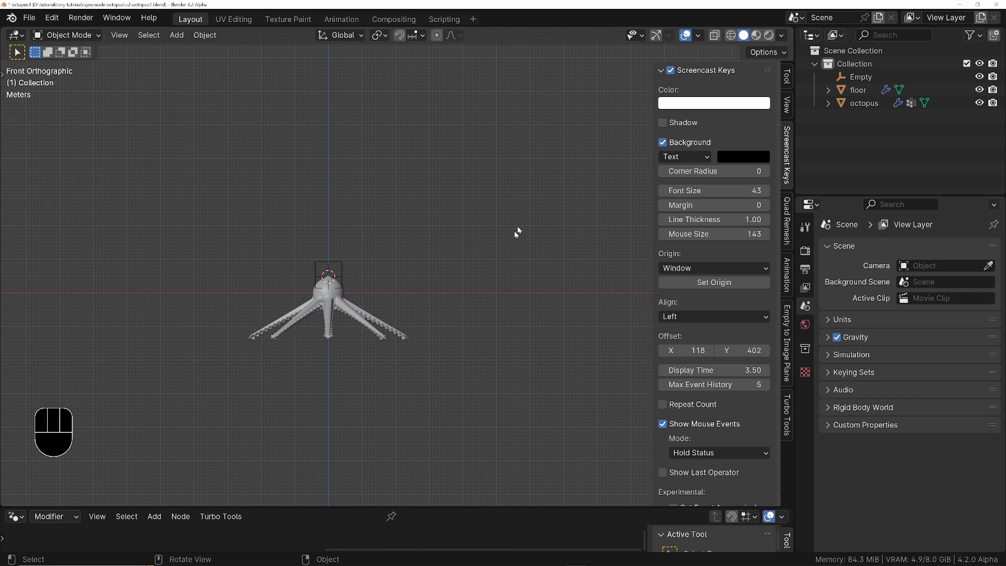
click(339, 264)
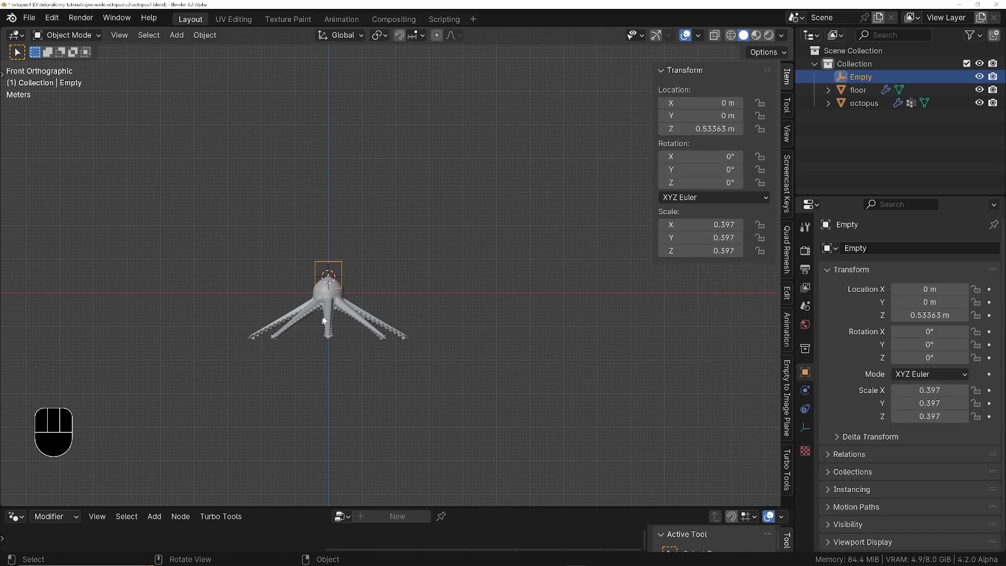
click(324, 322)
click(805, 427)
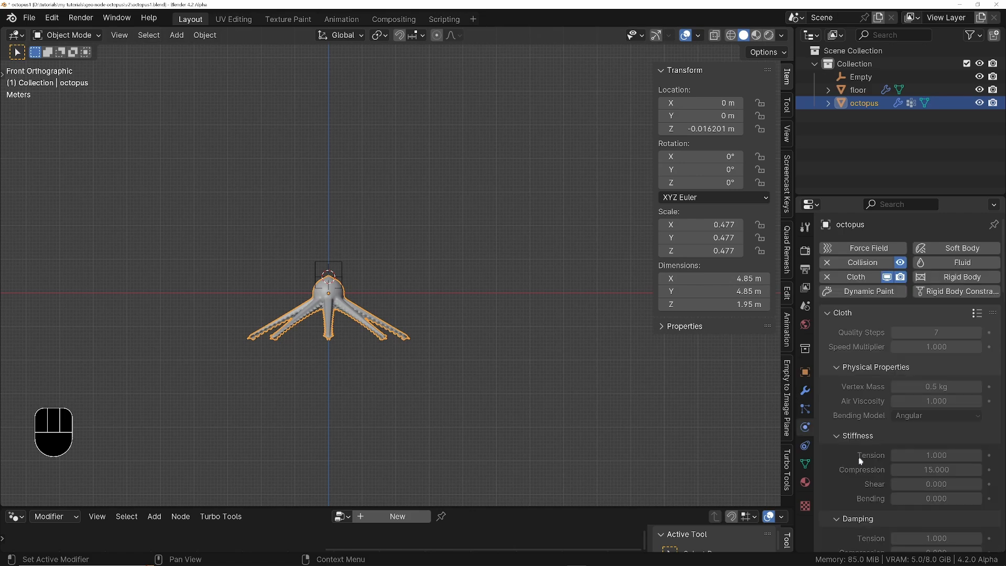
scroll(860, 460, down, 15)
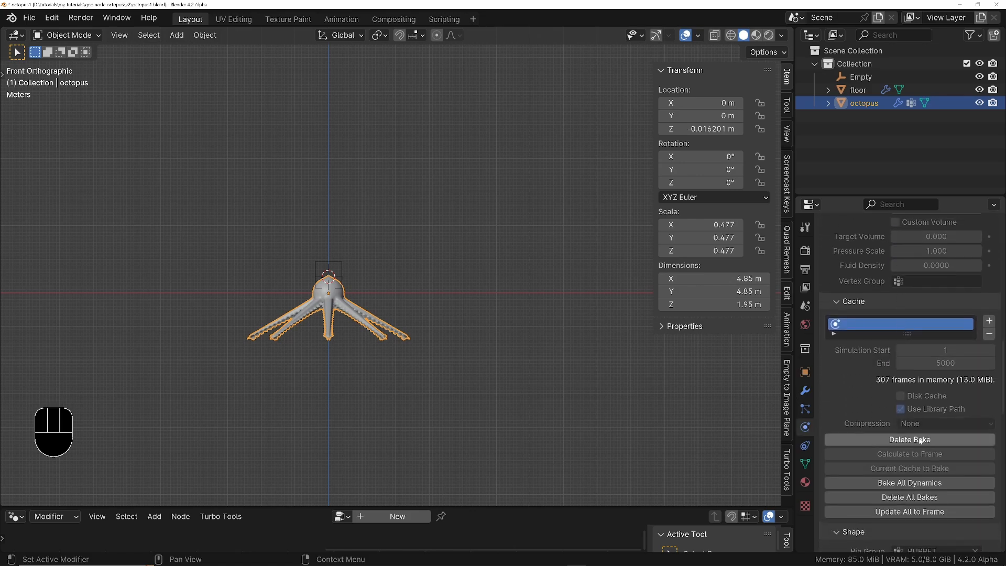
click(921, 440)
Step: Turn off Pressure in the octopus's cloth settings
scroll(847, 287, up, 4)
click(847, 279)
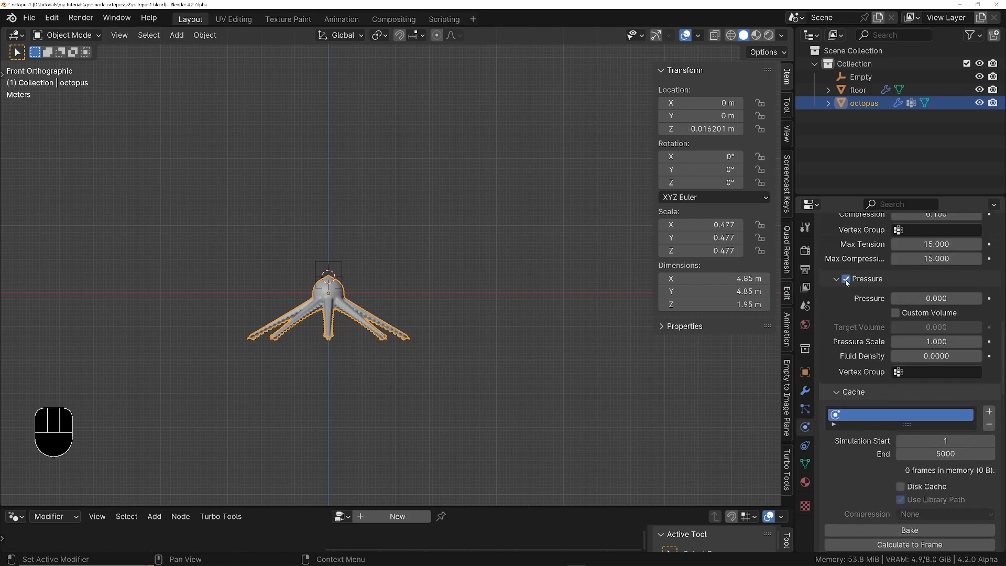
click(846, 279)
Step: Play the simulation while moving the Empty around to test the octopus without pressure, and return to the first frame
click(339, 262)
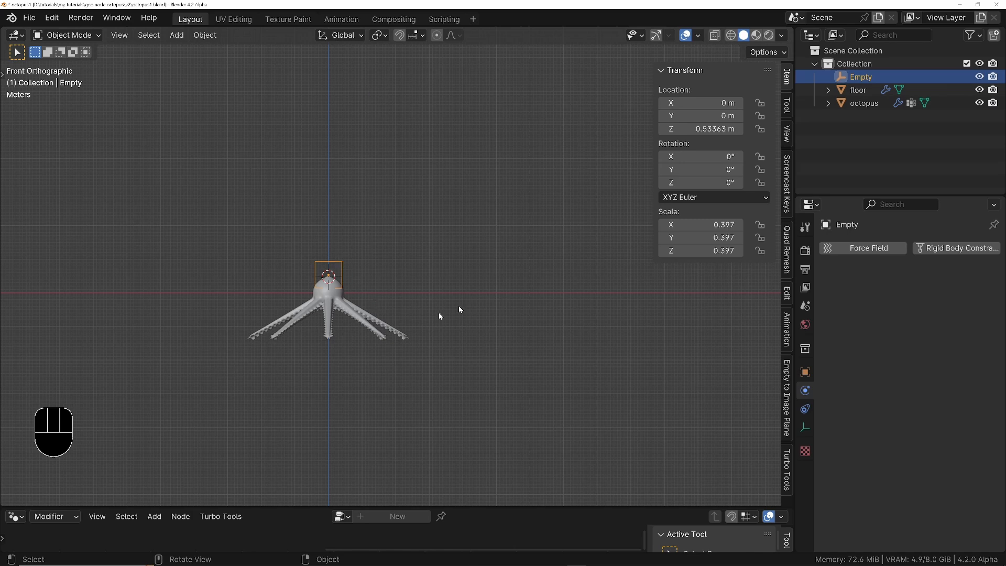
key(space)
key(g)
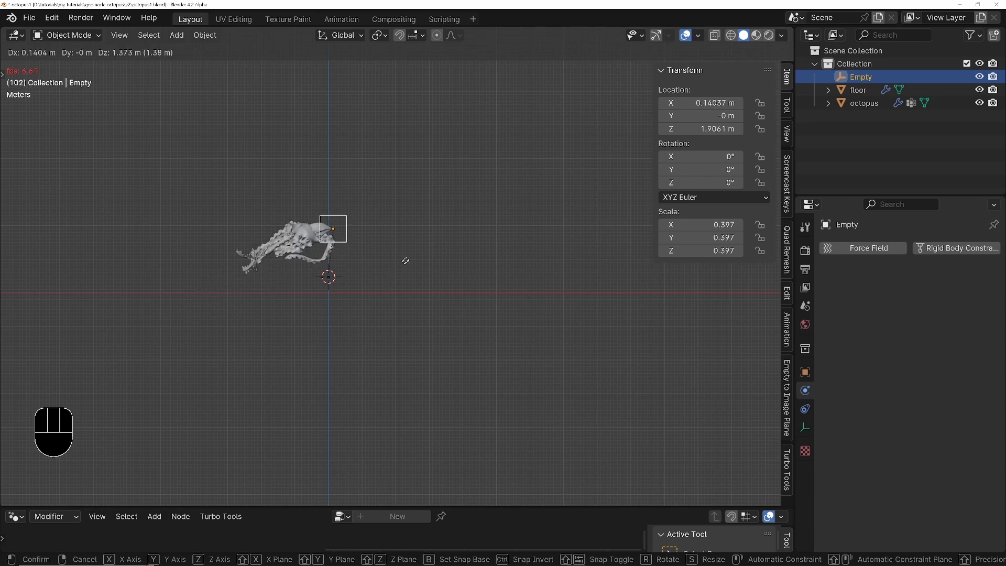
key(space)
key(shift+Left)
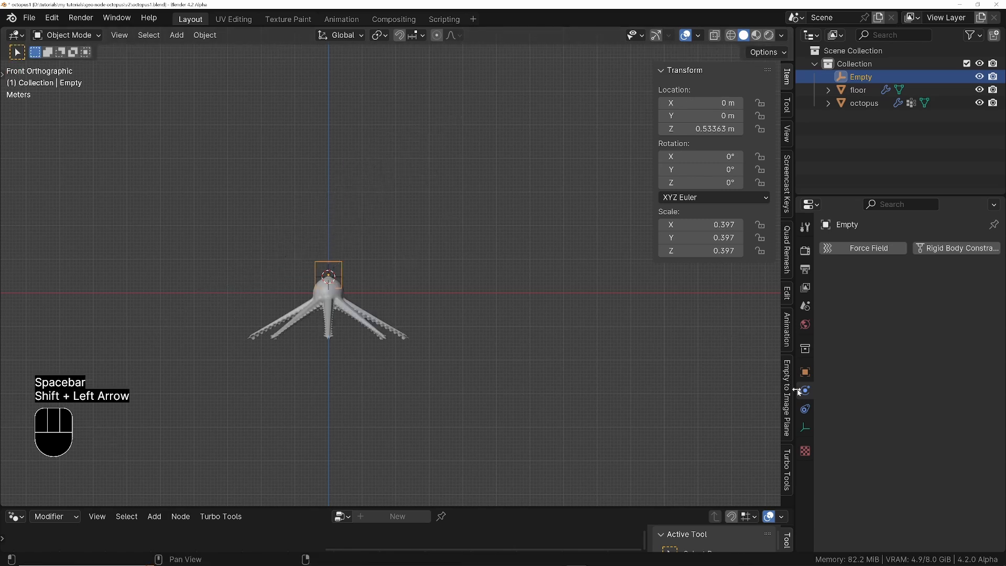
Step: Set the octopus cloth's Air Viscosity to 2
click(340, 305)
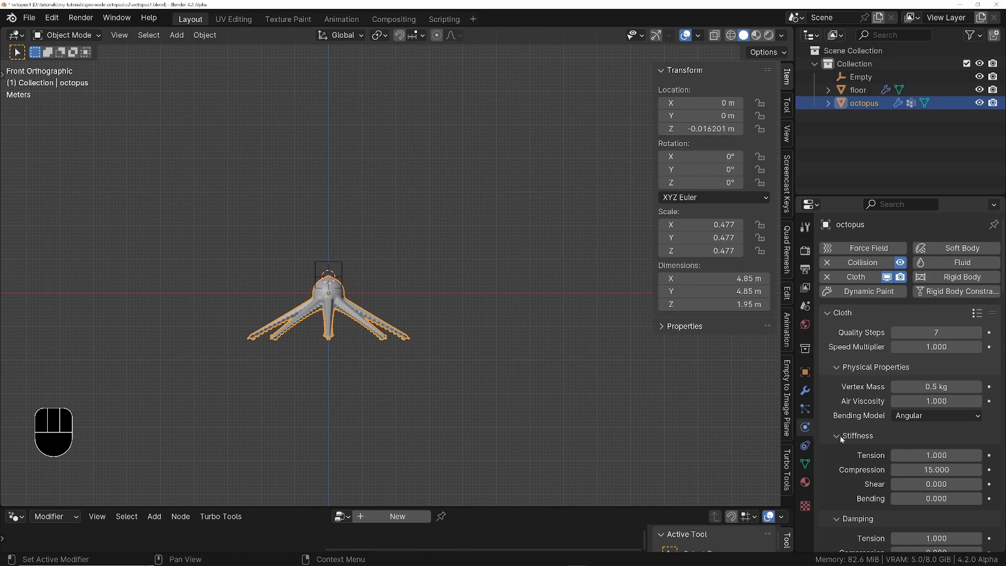
scroll(849, 472, down, 10)
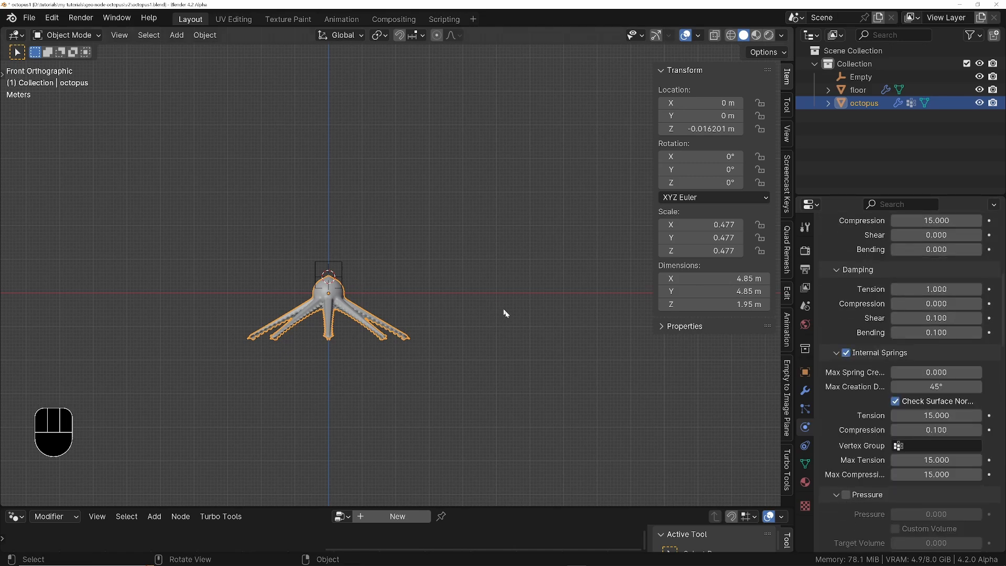
scroll(901, 393, up, 10)
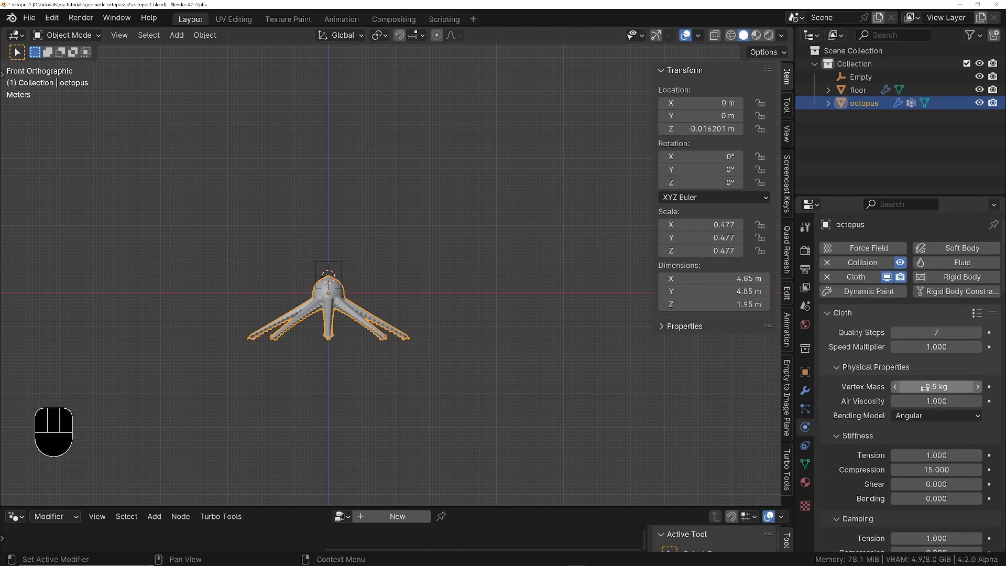
scroll(885, 394, down, 1)
click(919, 374)
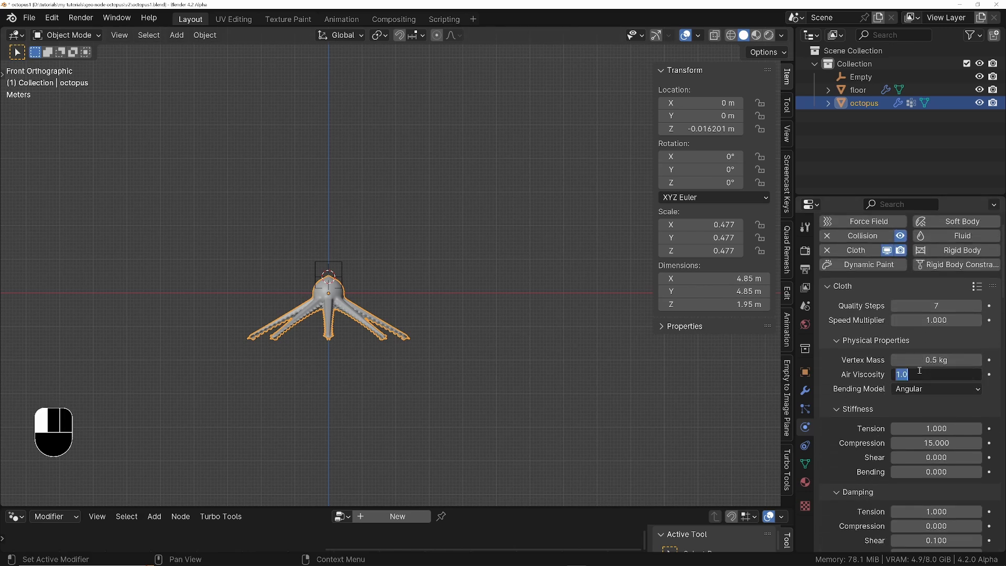
text(2)
key(Return)
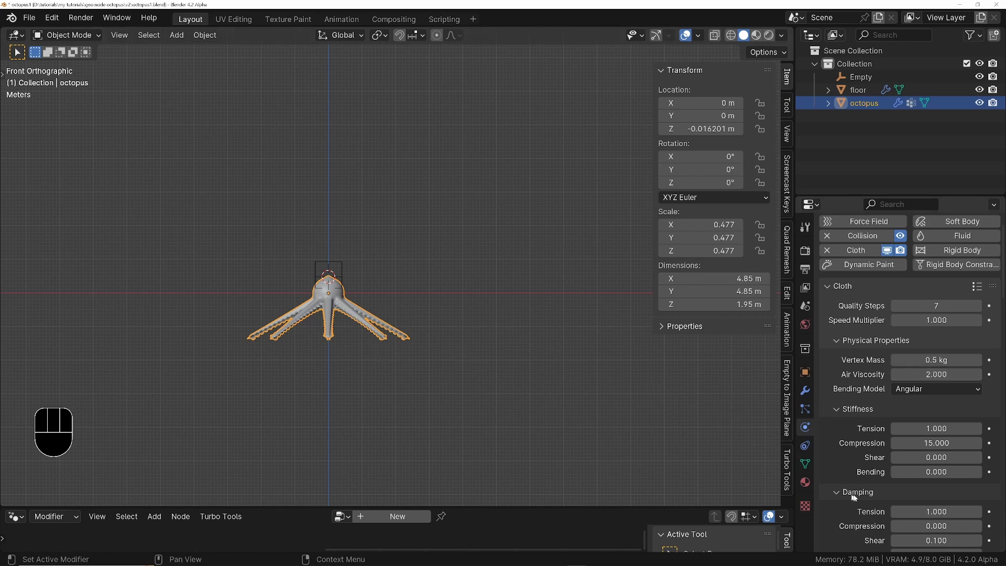
Step: Set the Gravity field weight of the octopus's cloth to 0
scroll(856, 244, down, 10)
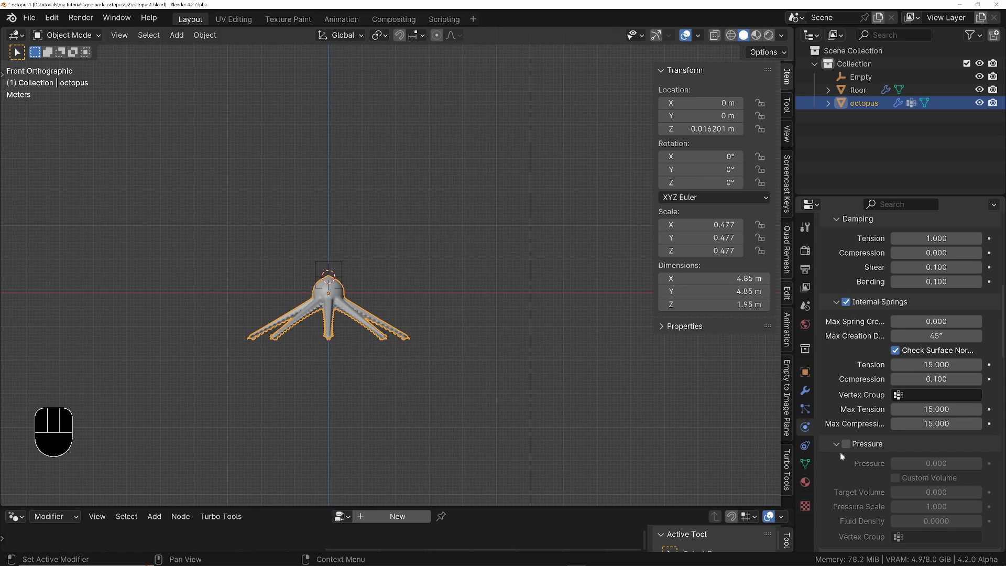
scroll(841, 457, down, 20)
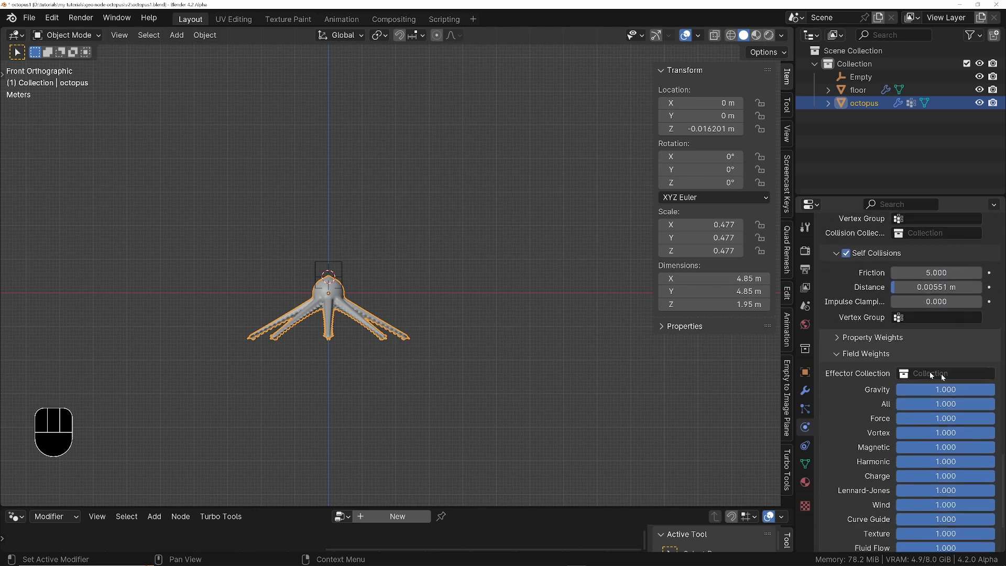
drag(946, 390, 873, 391)
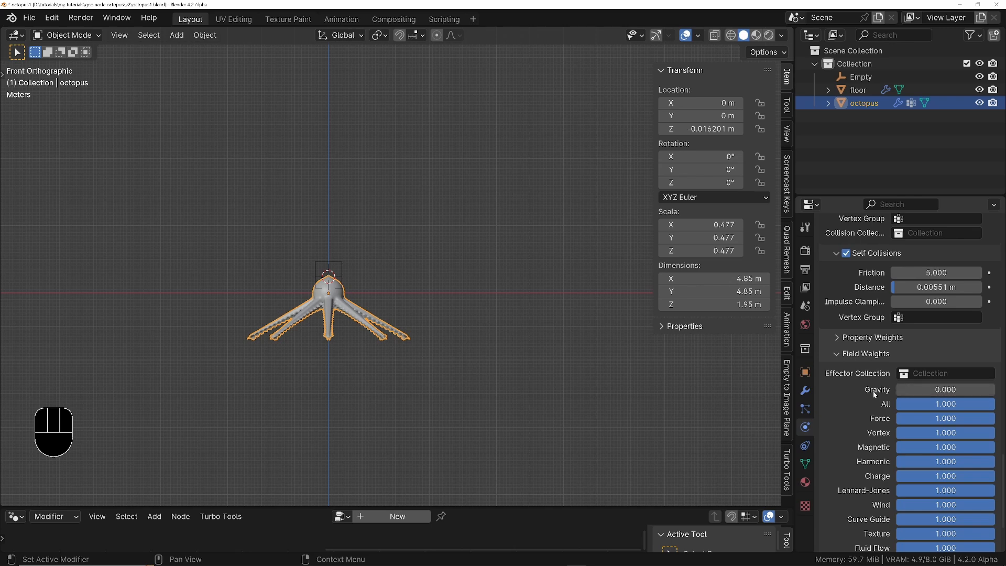
Step: Test the zero-gravity octopus by moving the Empty during playback, cancel the move, and return to the first frame
click(334, 263)
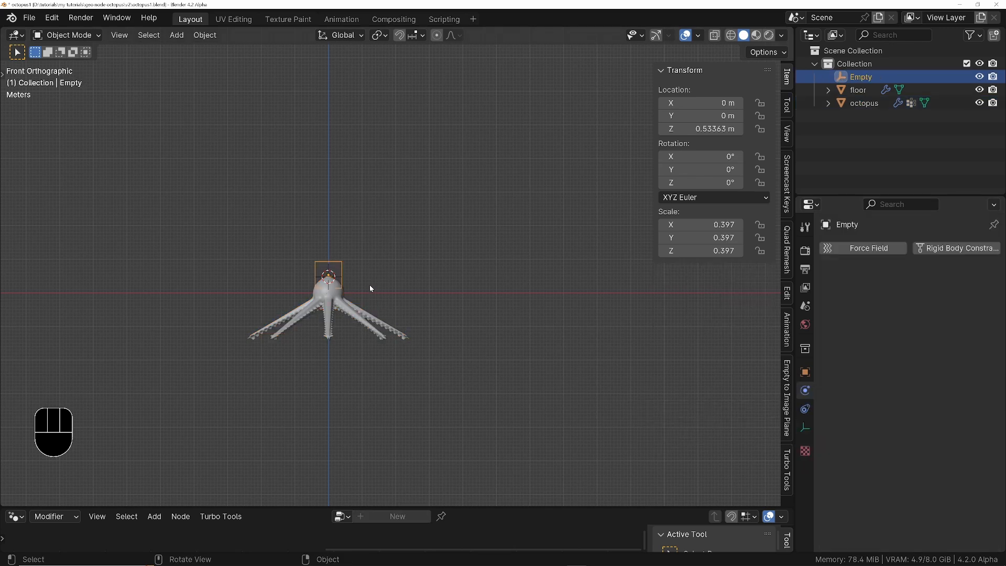
key(space)
key(g)
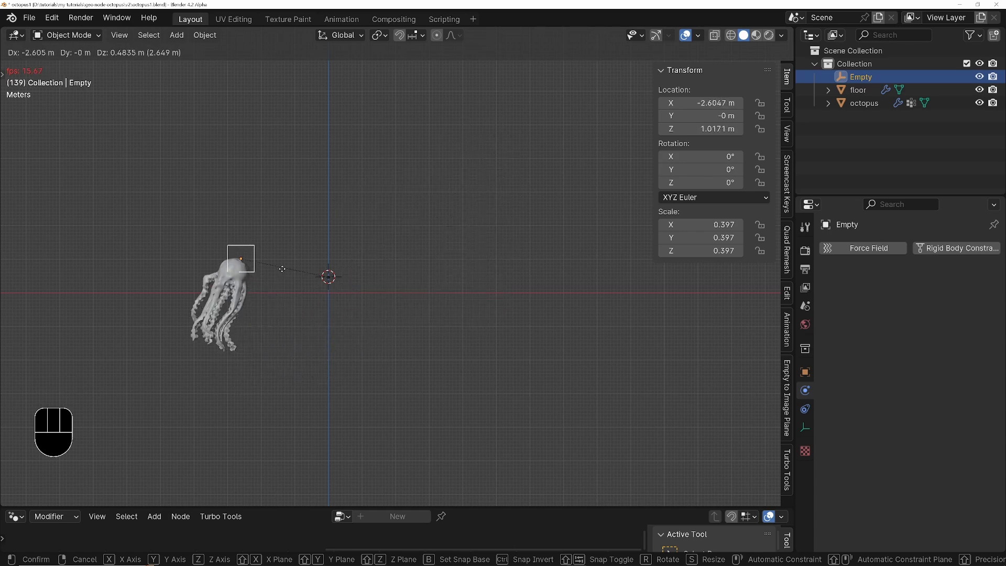
right_click(277, 248)
key(shift+Left)
key(space)
key(shift+Left)
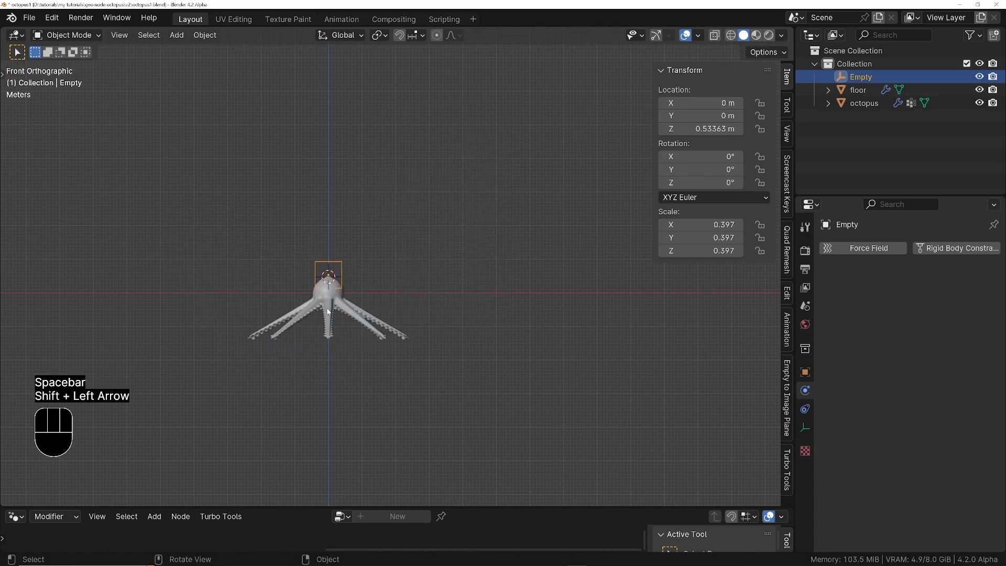
Step: Set the octopus cloth's Air Viscosity to 3
click(327, 309)
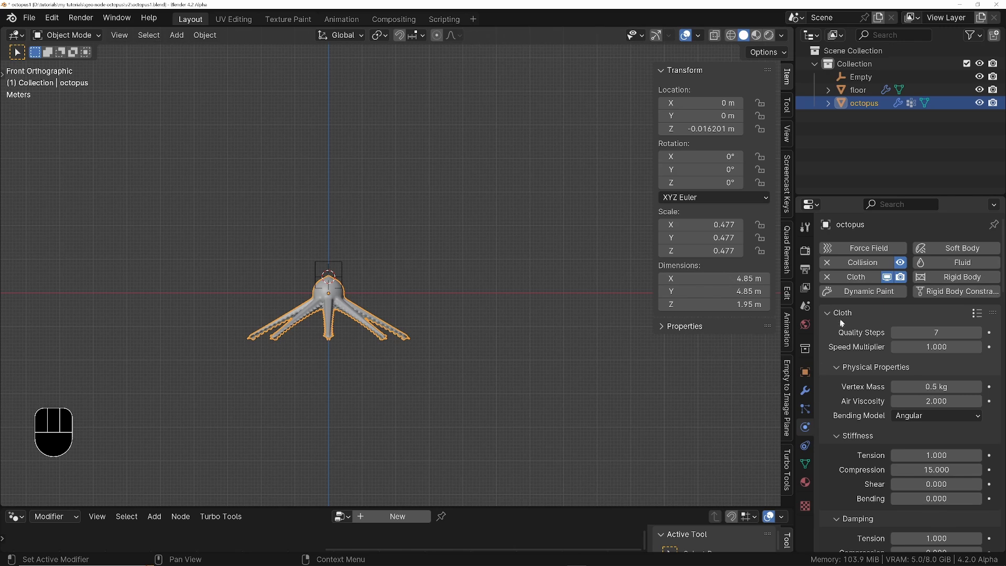
scroll(872, 381, down, 5)
click(918, 334)
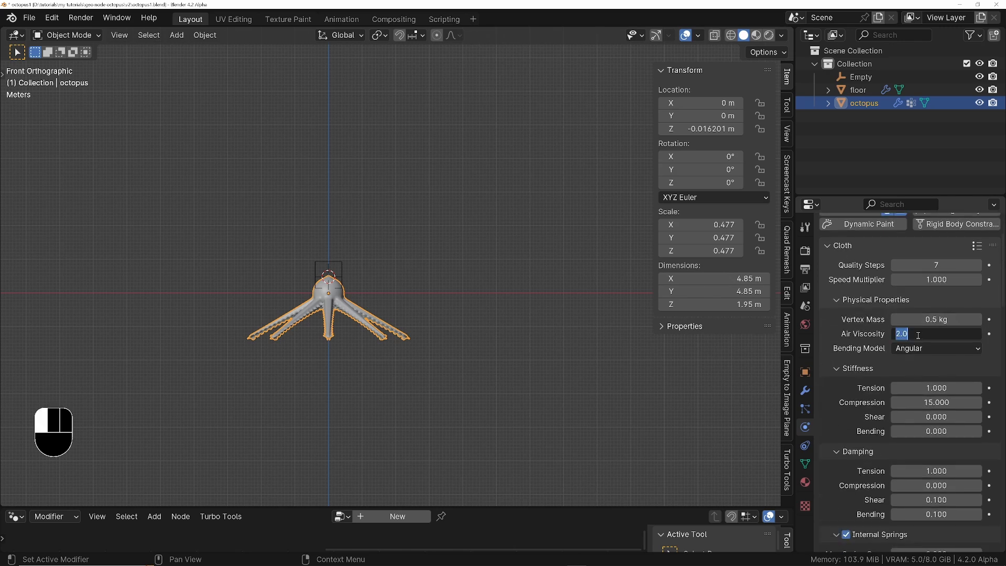
text(3)
key(Return)
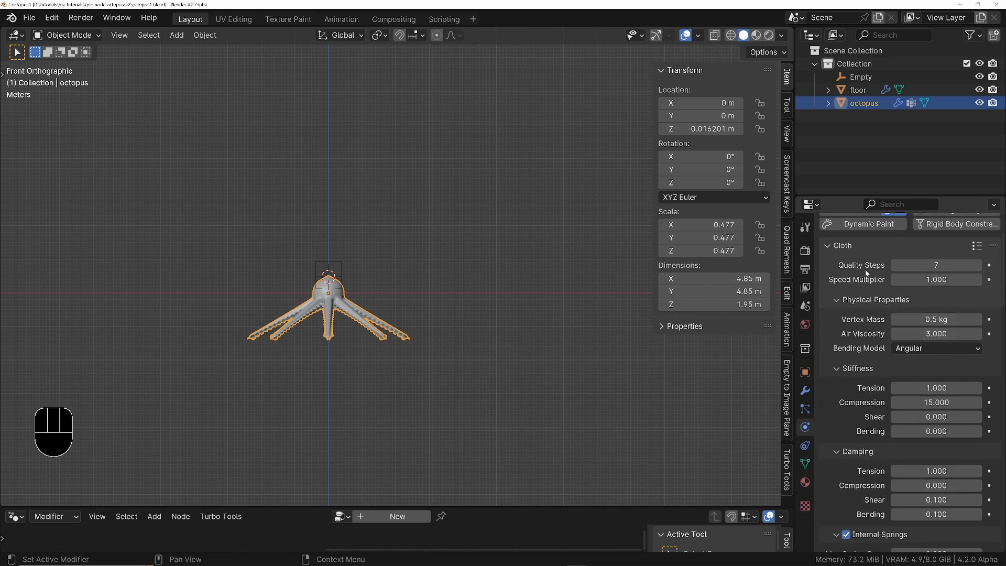
Step: Play the simulation while moving the Empty around to test the octopus with the higher air viscosity, and stop playback
click(329, 273)
key(space)
key(g)
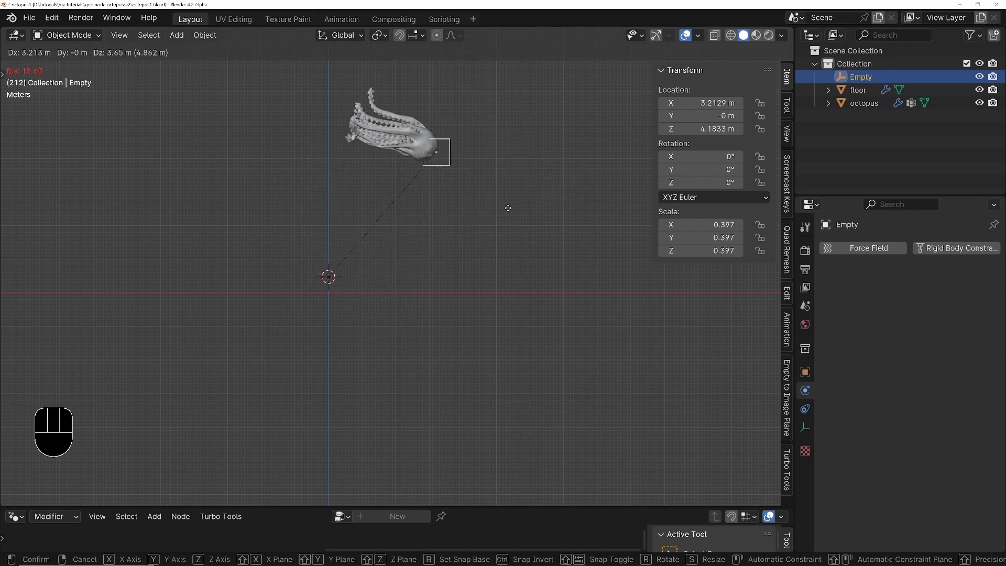
click(337, 279)
key(space)
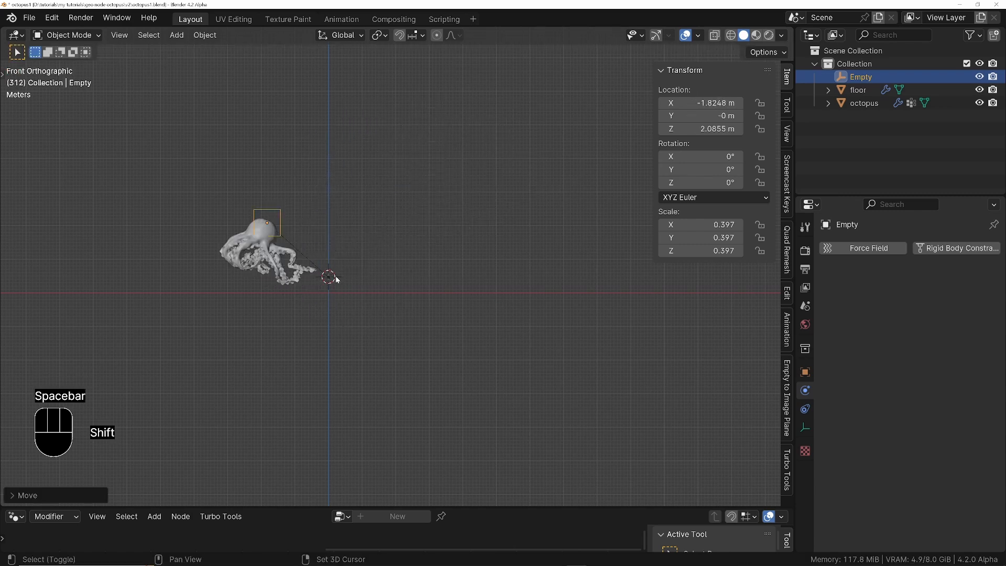
Step: Return to the first frame and snap the Empty to the 3D cursor
key(shift+Left)
key(shift+s)
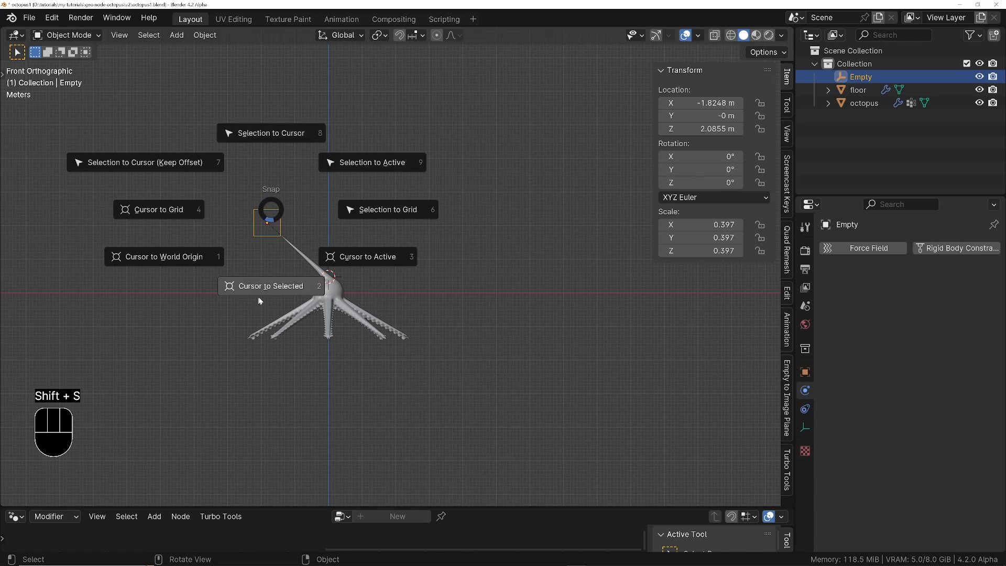
click(268, 138)
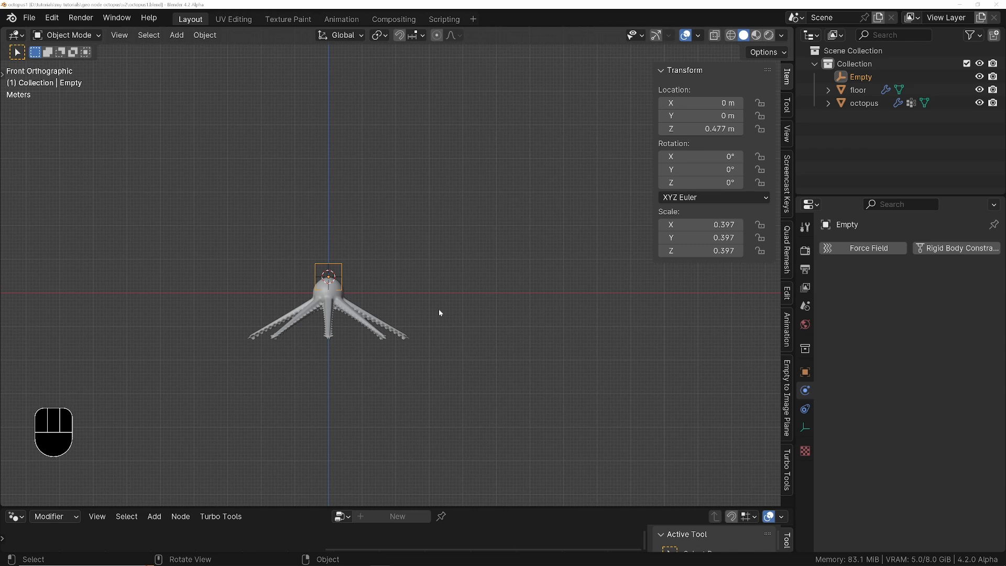
Step: Add a mesh torus at the 3D cursor around the octopus's head
mouse_move(346, 312)
middle_down()
mouse_move(350, 287)
mouse_move(382, 283)
mouse_move(357, 306)
middle_up()
key(shift+a)
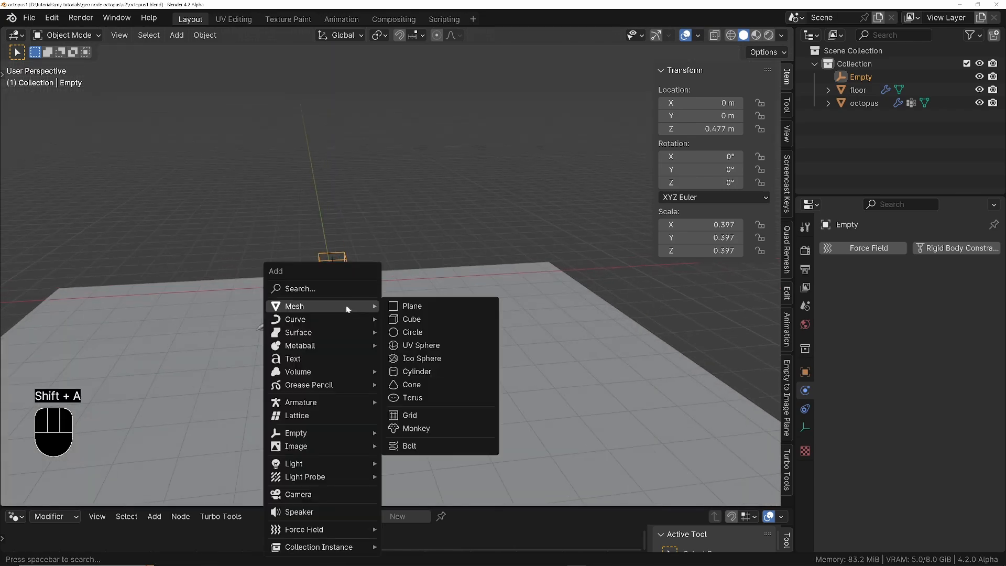
mouse_move(297, 309)
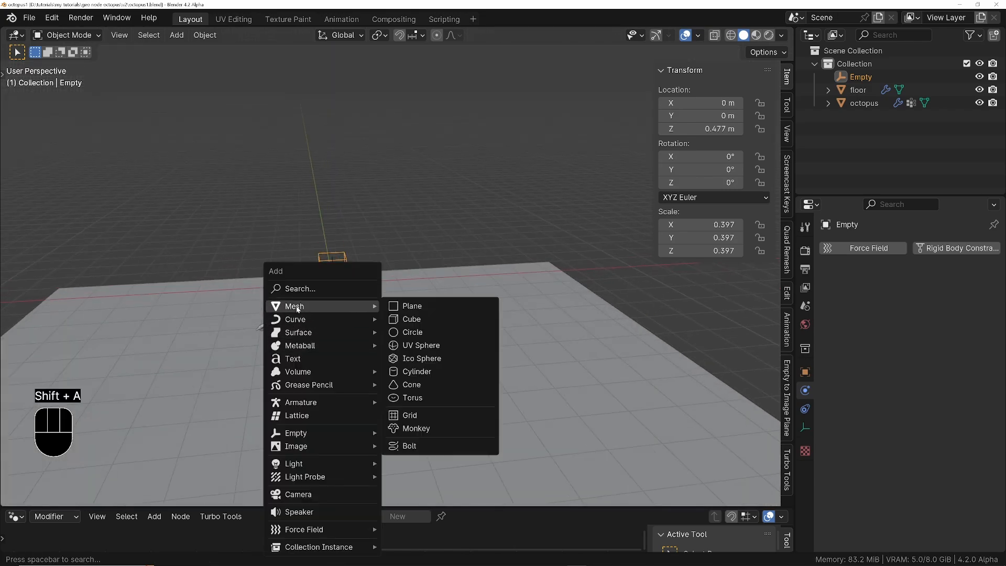
click(418, 401)
Step: Scale the torus up by about 1.45 and apply its scale
middle_drag(411, 400, 464, 285)
key(s)
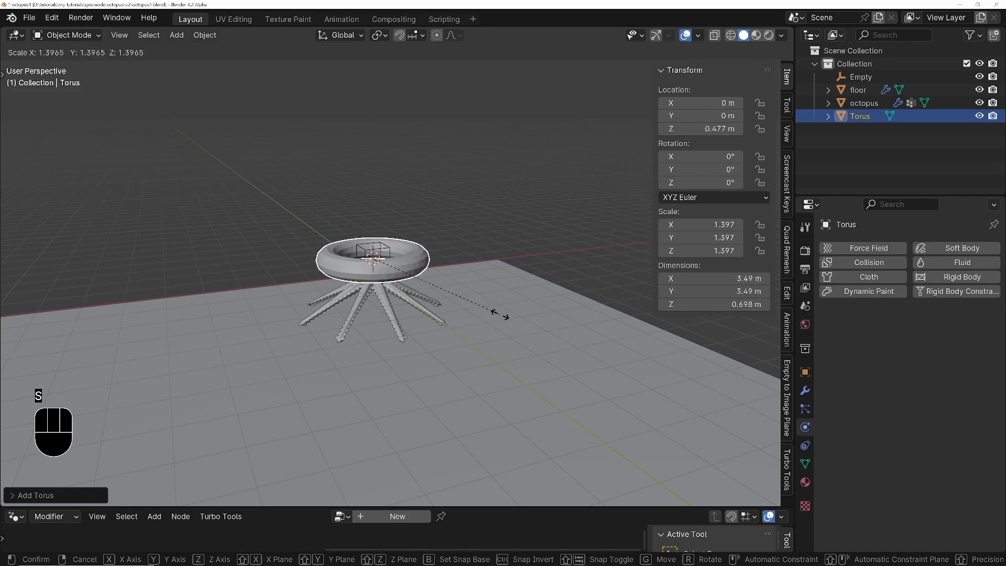
click(502, 318)
key(ctrl+a)
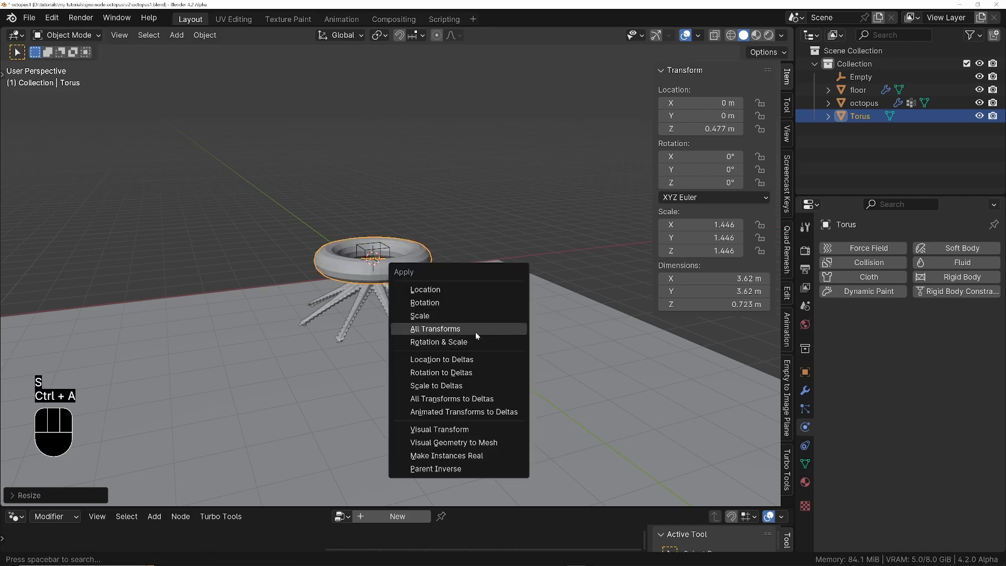
click(457, 317)
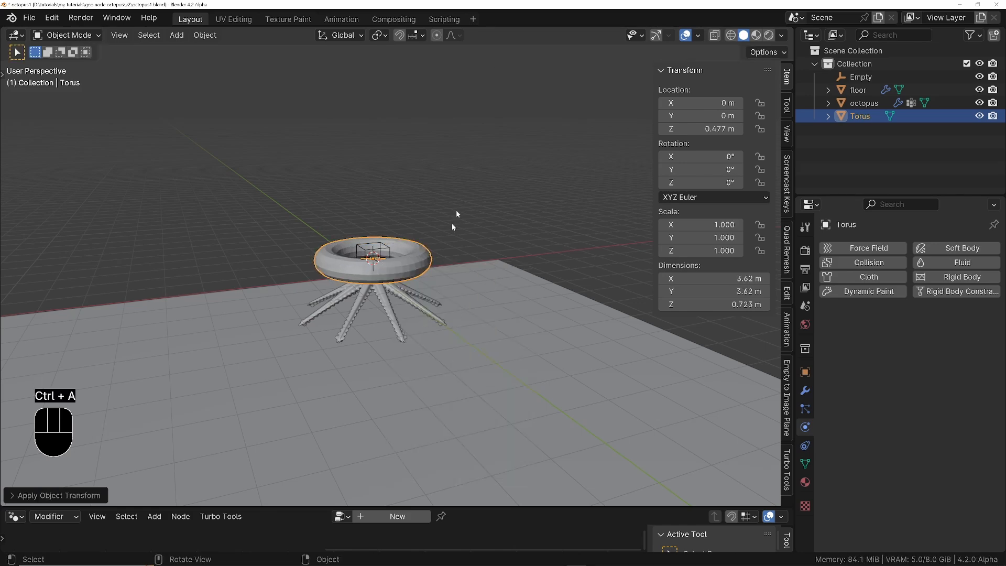
Step: Set snapping to Face and lower the torus about 4.35 m along Z onto the floor below the octopus
click(417, 36)
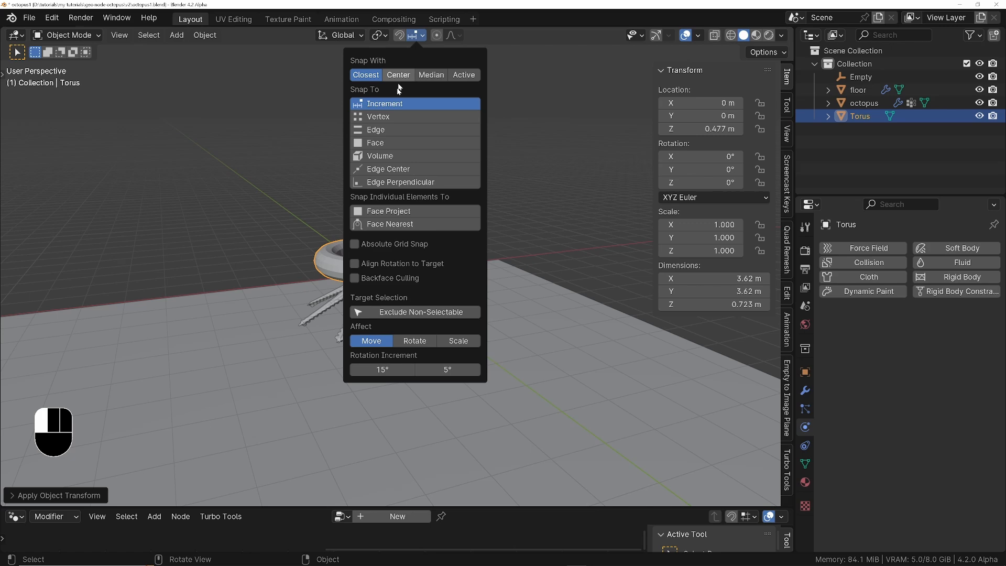
click(388, 141)
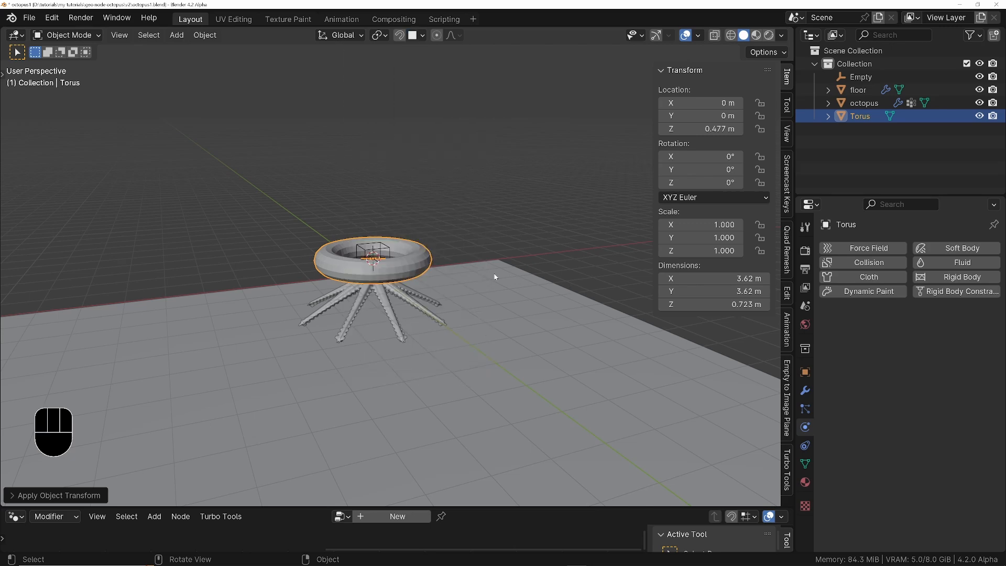
key(g)
key(z)
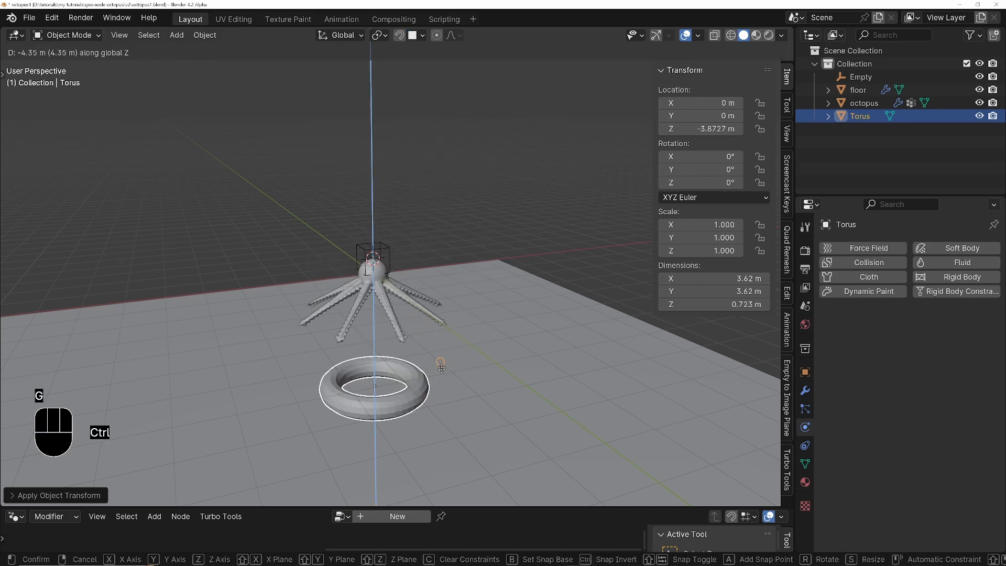
click(448, 395)
middle_drag(449, 396, 472, 417)
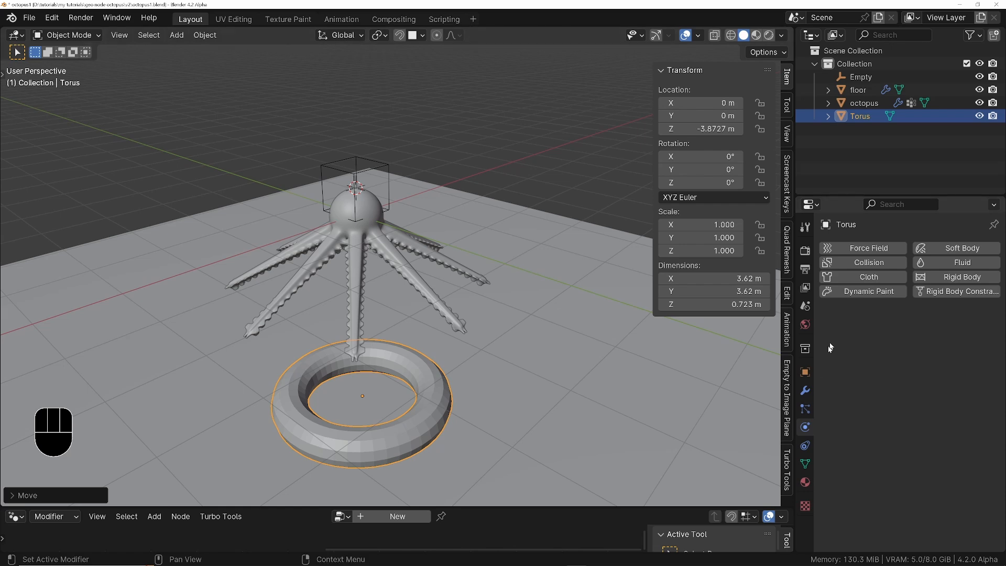
Step: Add Cloth and Collision physics to the torus, and set the collision's Softbody & Cloth outer thickness to 0.001
click(874, 279)
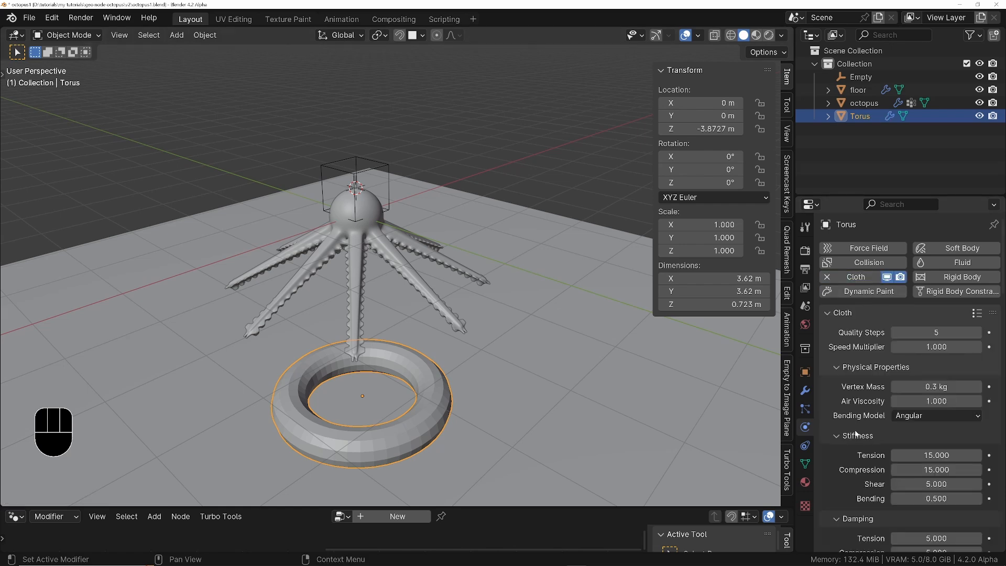
click(866, 263)
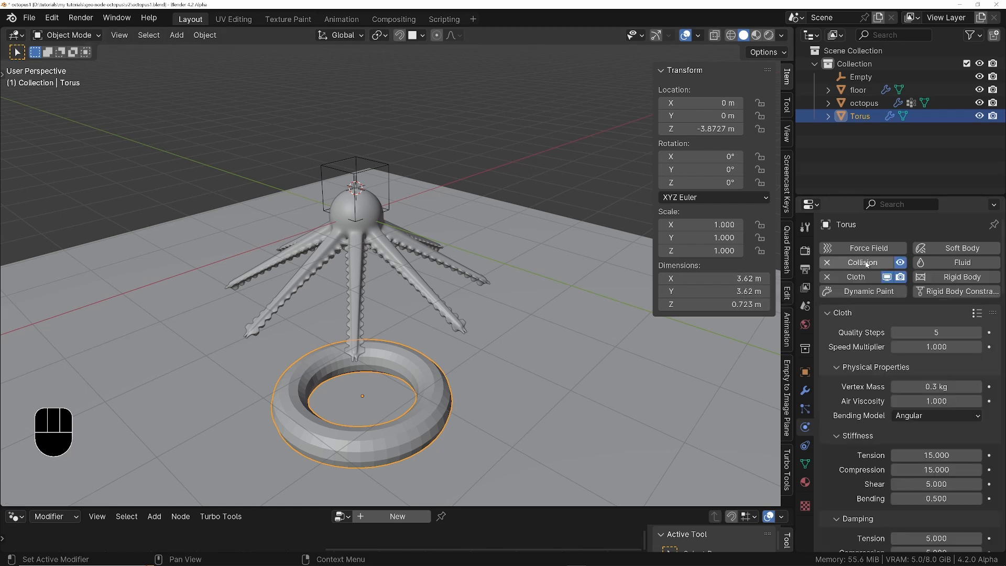
click(824, 312)
click(835, 331)
scroll(878, 388, down, 2)
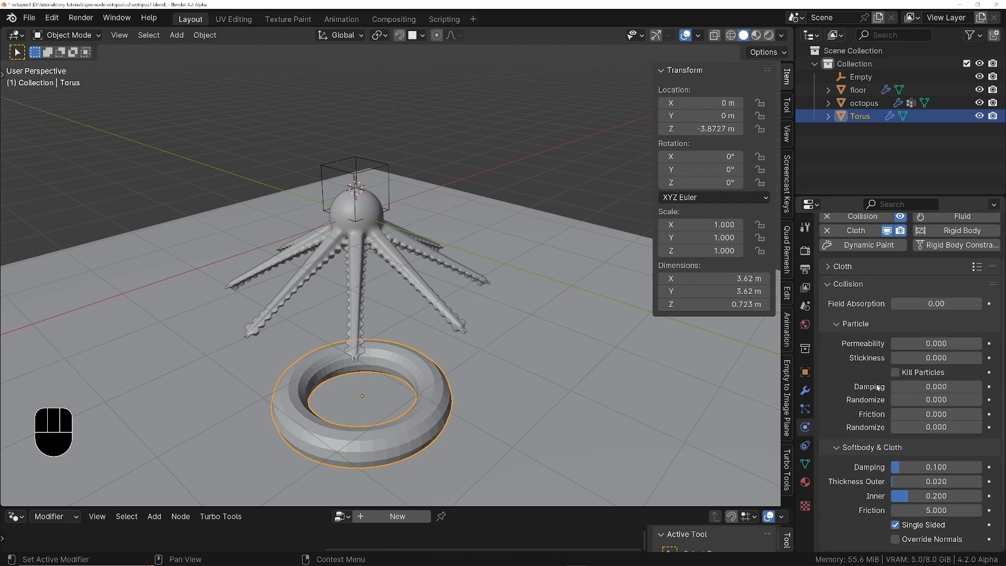
drag(906, 479, 892, 480)
scroll(847, 303, up, 2)
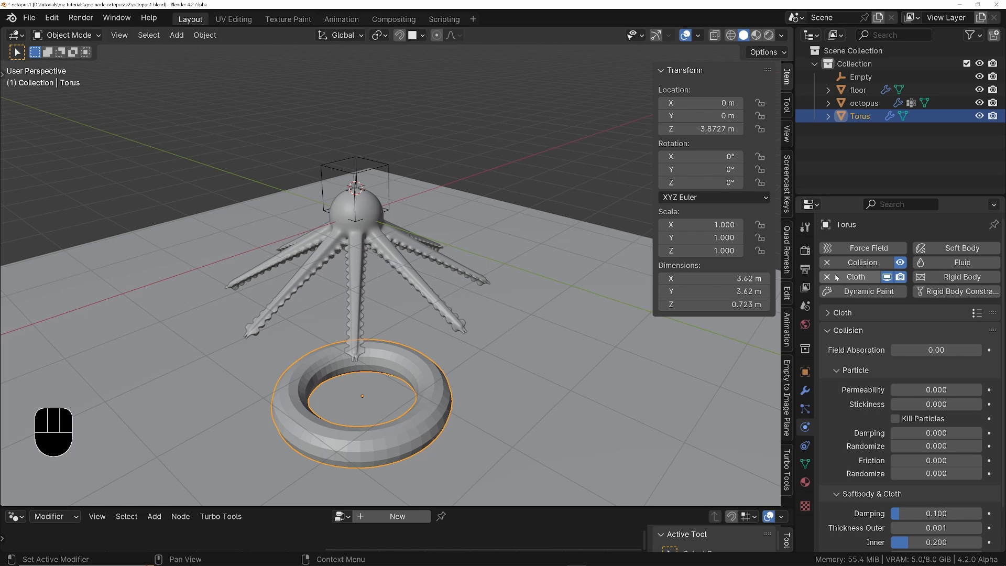
Step: Enable Internal Springs in the torus's cloth settings
ctrl+click(834, 317)
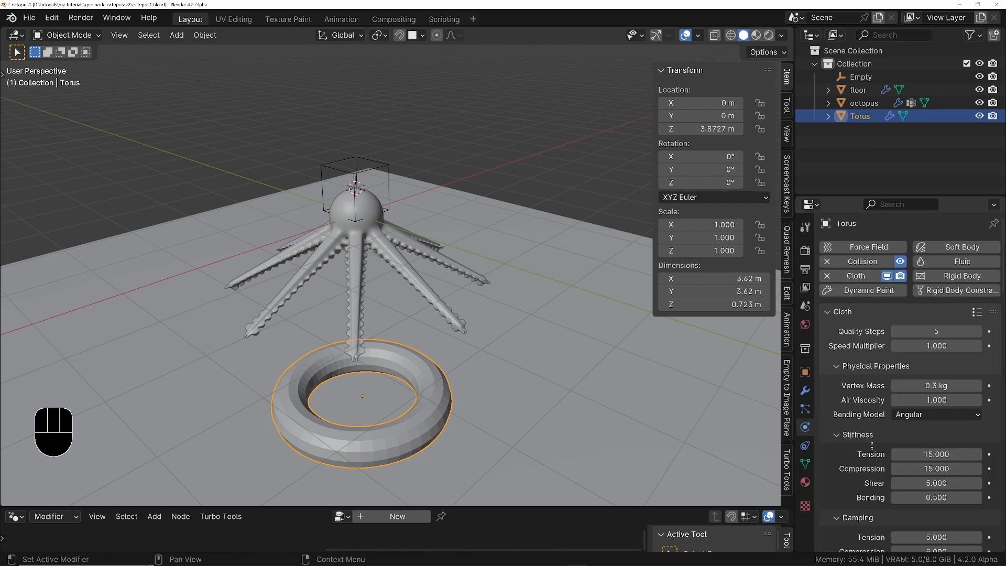
middle_drag(872, 445, 882, 231)
click(845, 384)
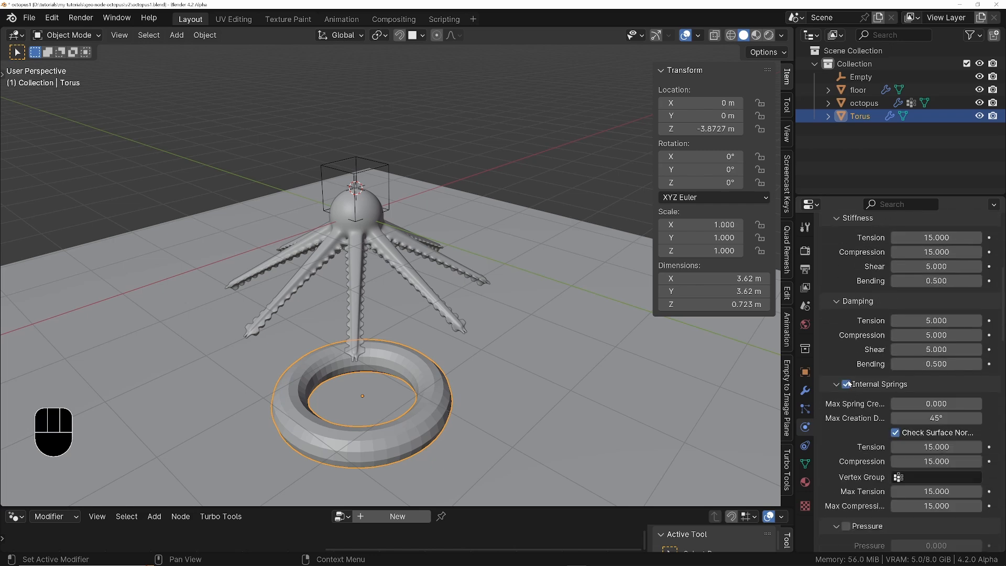
Step: Set the torus cloth's internal springs compression to 0.1
scroll(871, 475, down, 3)
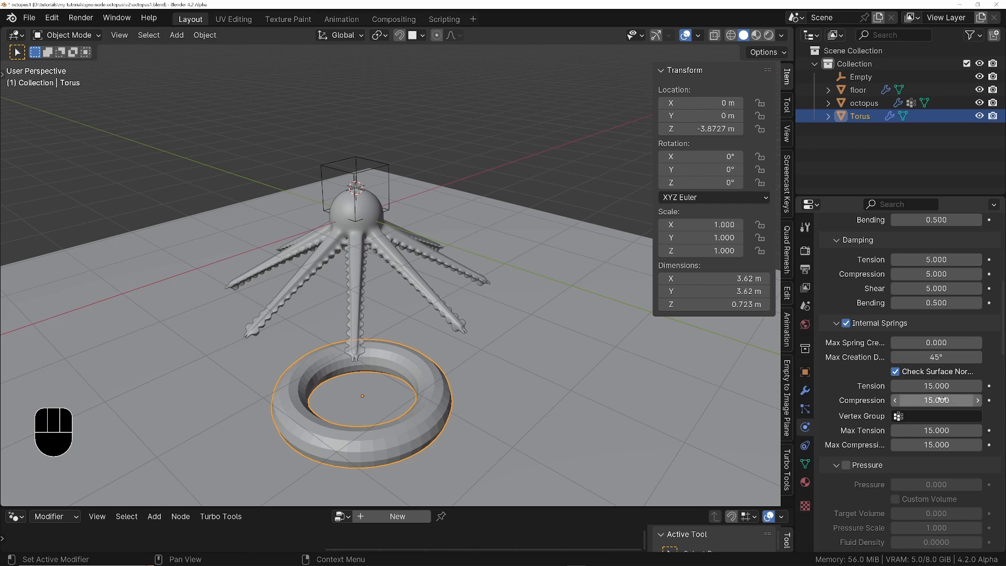
click(935, 400)
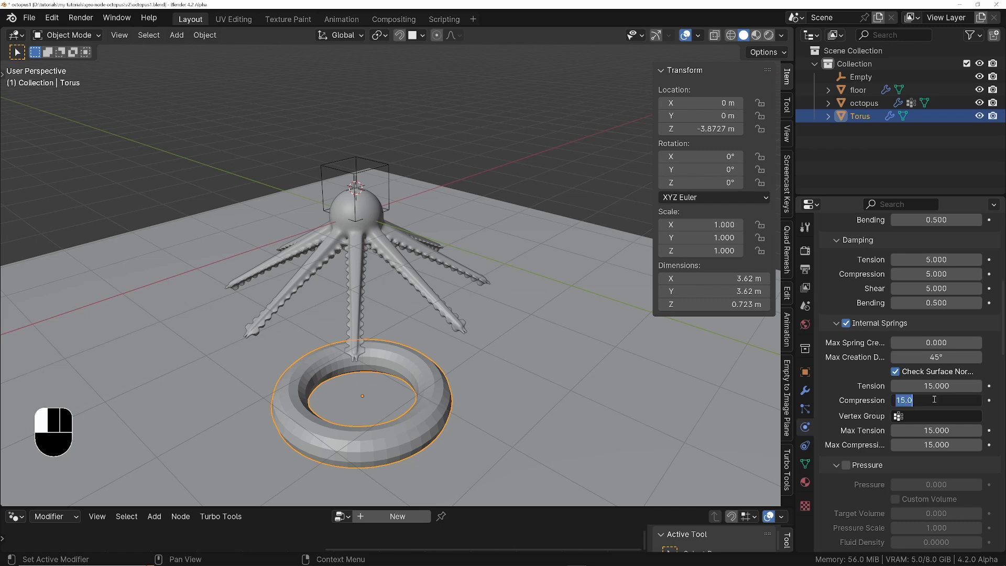
key(Return)
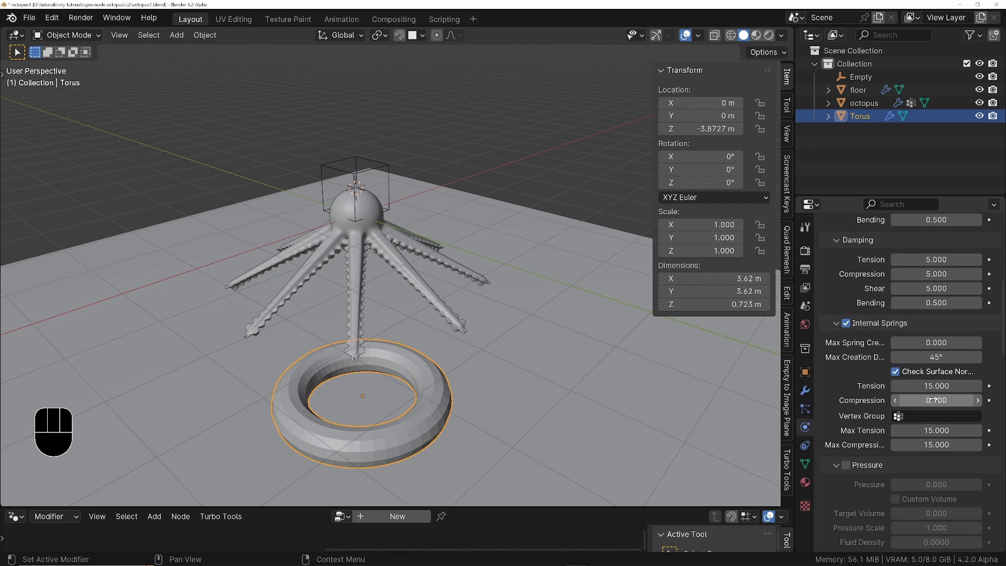
Step: Set the octopus cloth's gravity field weight to 1 and clear the PUPPET vertex group from its pin group
click(373, 249)
middle_drag(372, 248, 619, 260)
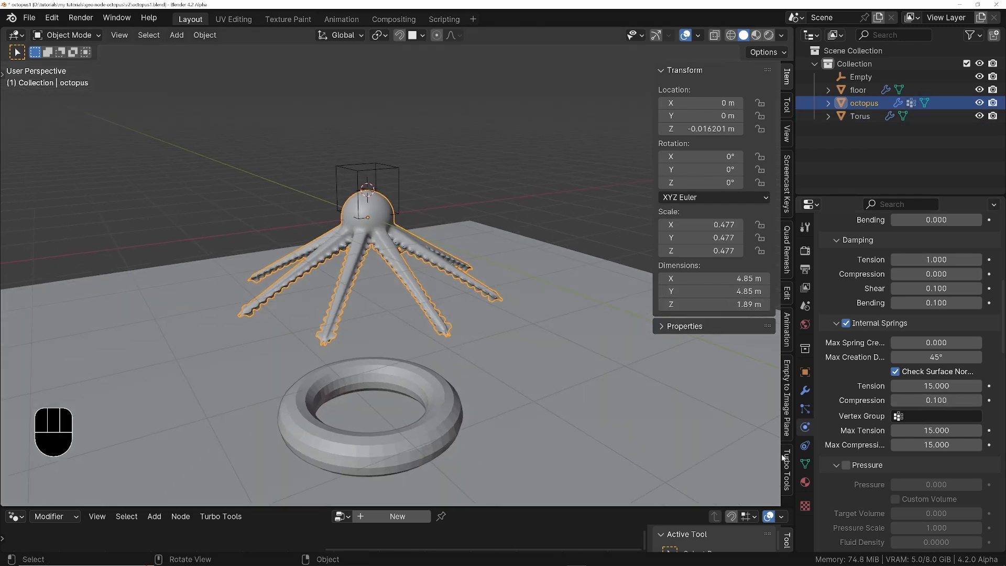
scroll(845, 495, down, 15)
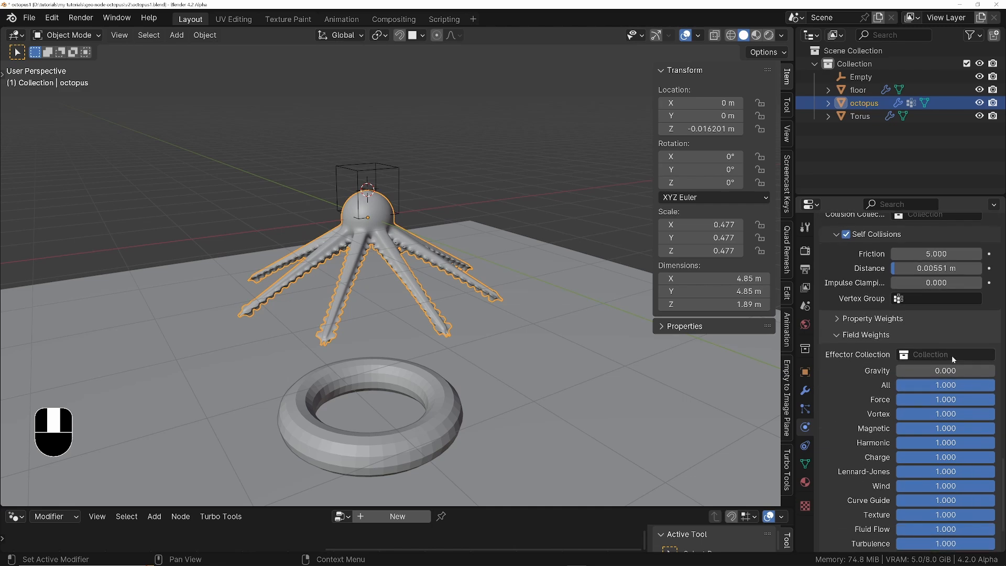
scroll(938, 373, up, 2)
drag(923, 398, 993, 398)
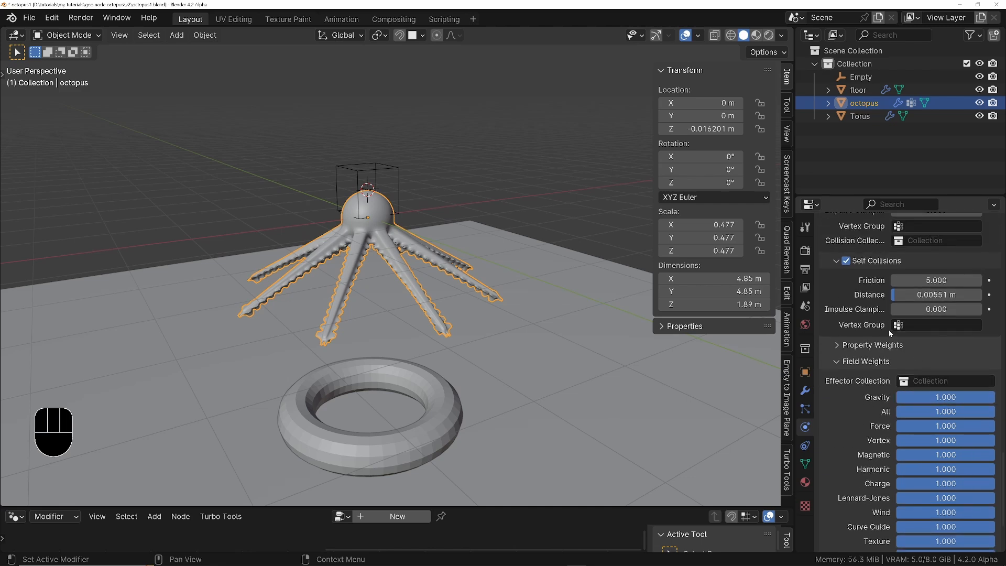
scroll(917, 321, up, 12)
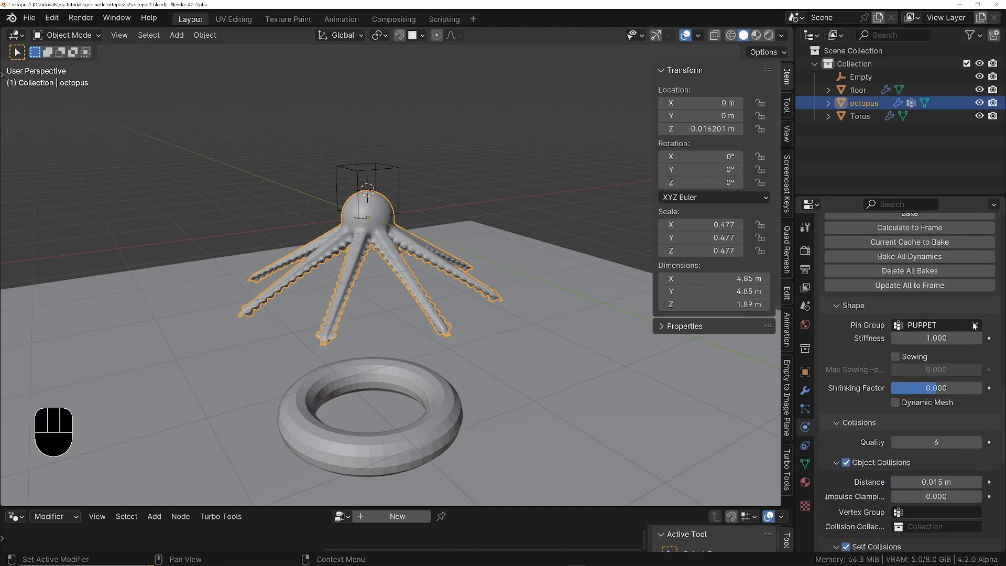
click(975, 325)
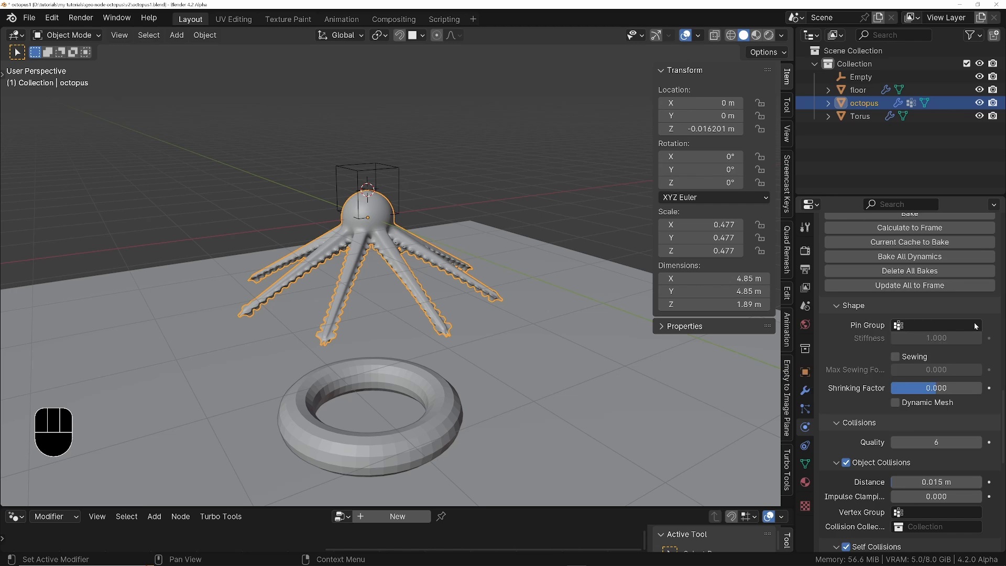
Step: Delete the empty above the octopus and remove the Hook-Empty modifier from the octopus
click(398, 169)
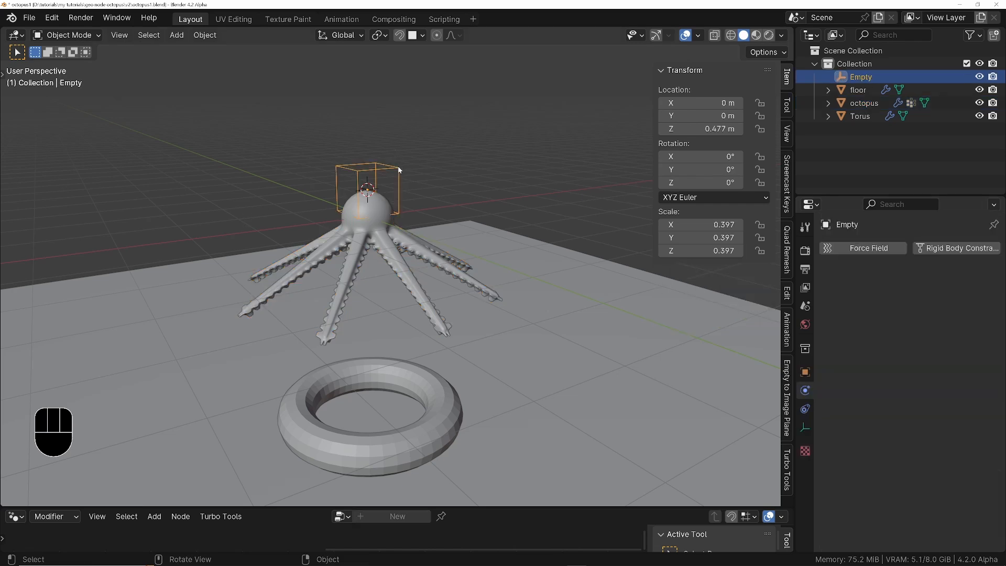
key(x)
click(388, 165)
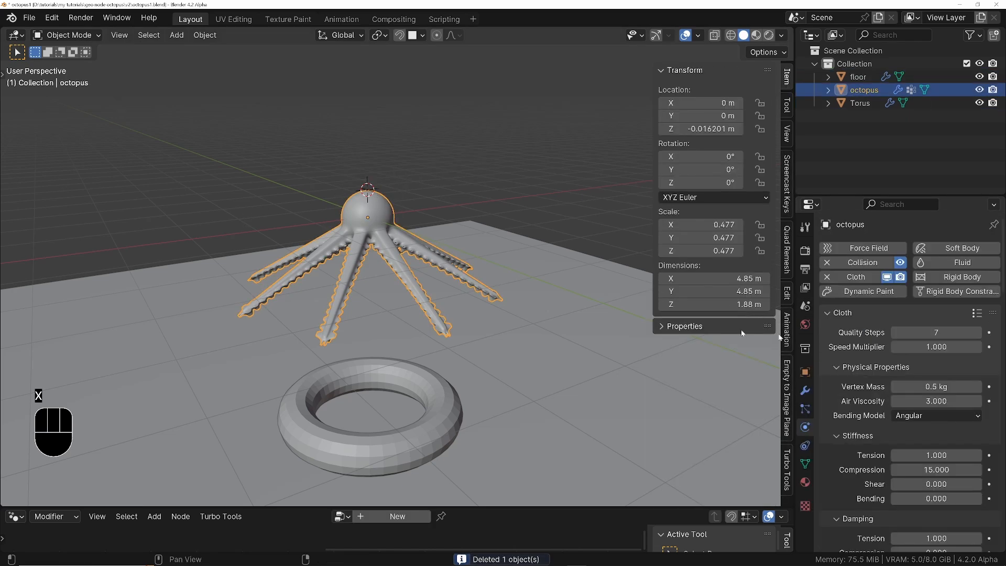
click(806, 390)
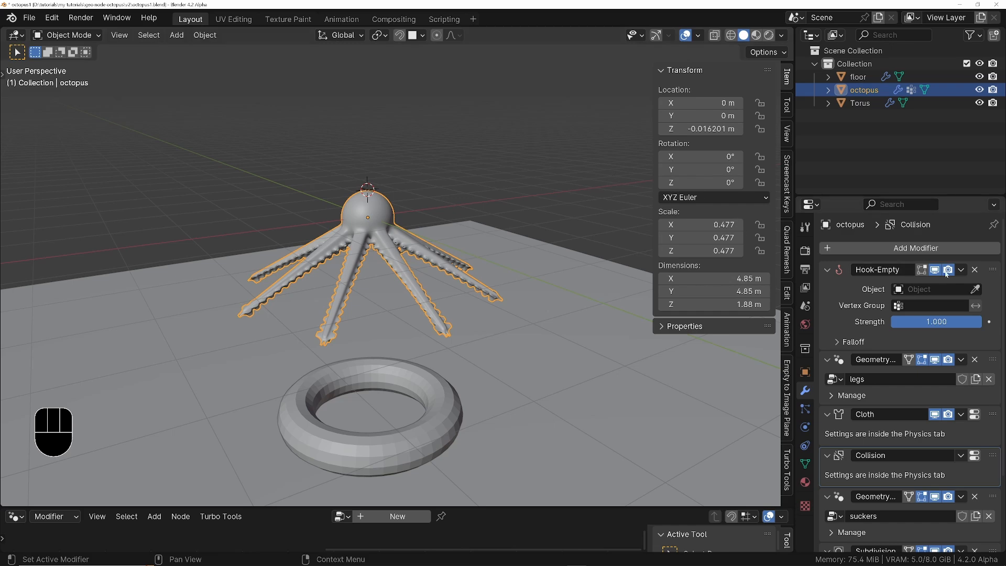
click(975, 270)
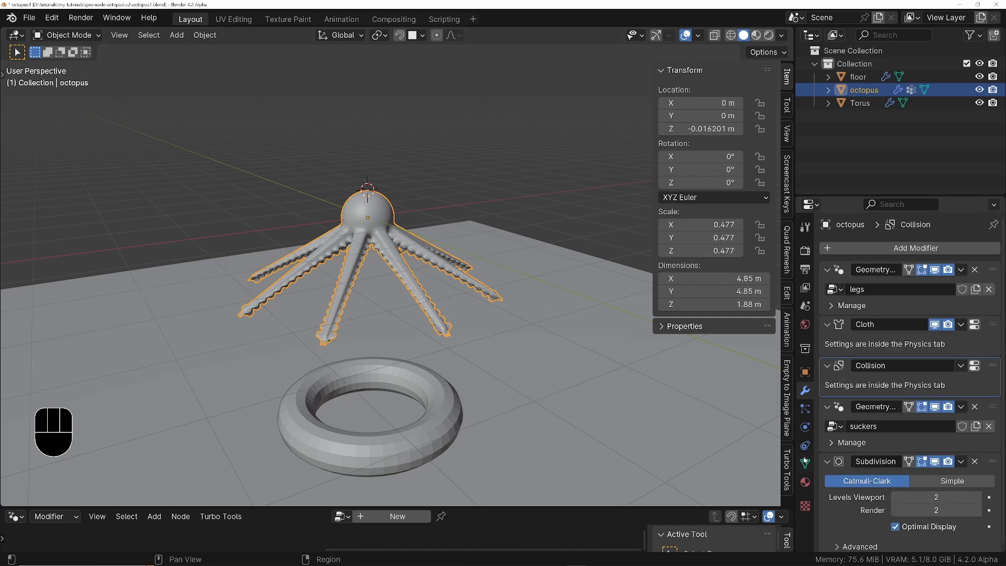
Step: Play the cloth simulation of the octopus dropping onto the torus and stop it after the collision
click(805, 427)
scroll(863, 483, down, 5)
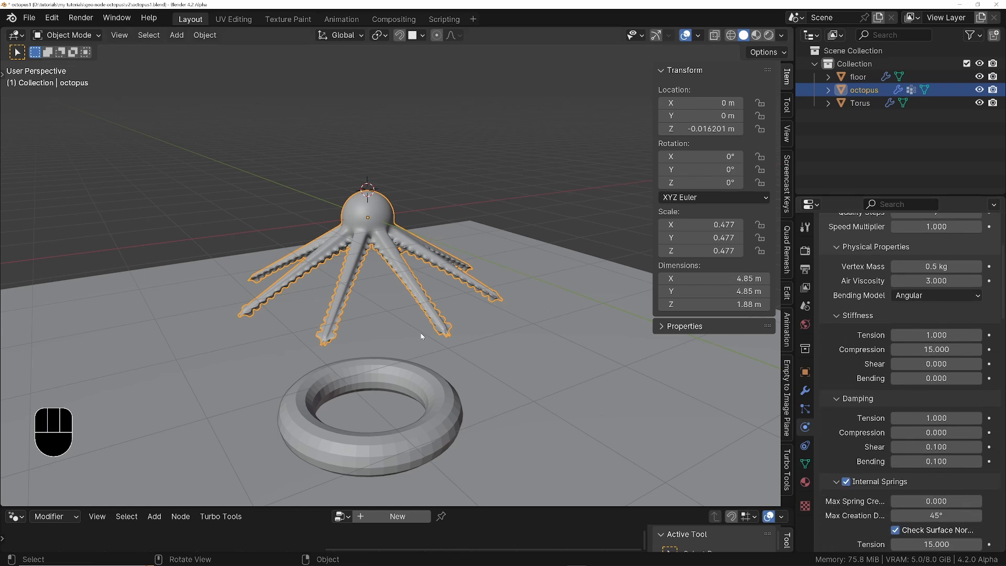
key(space)
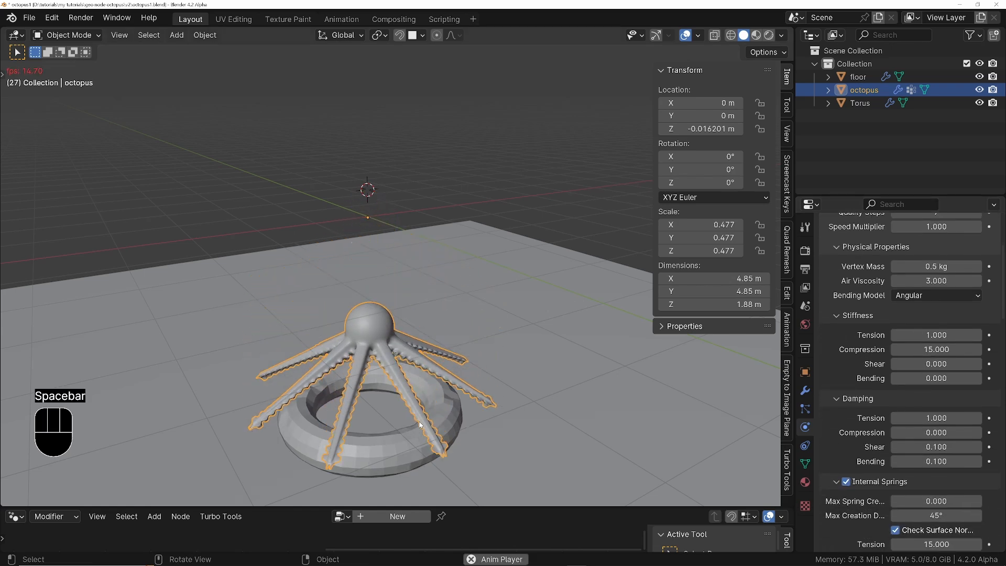
ctrl+middle_drag(420, 424, 425, 360)
key(space)
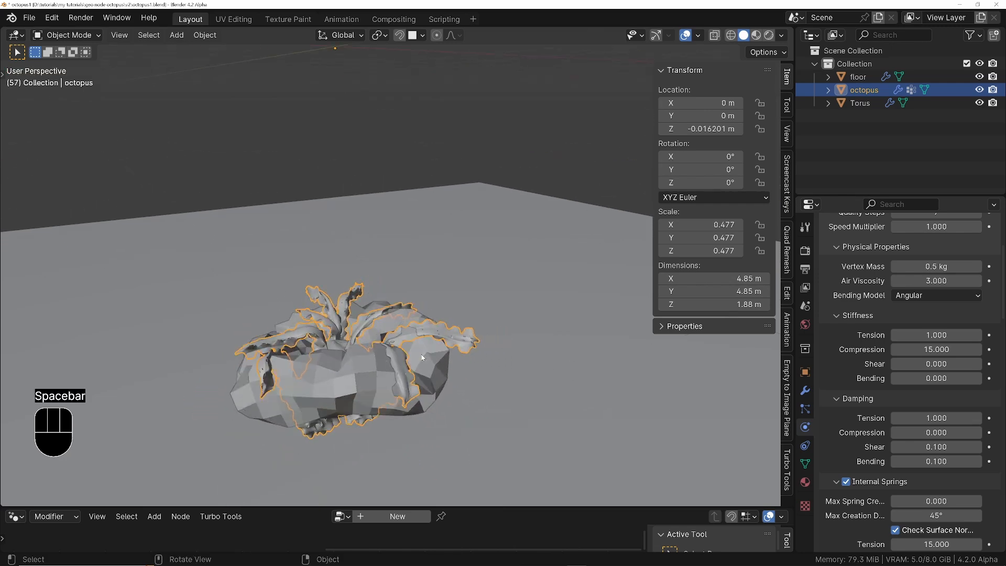
Step: Step the animation back to frame 42 and examine how the octopus legs and suckers meet the torus
key(Left)
key(Left)
key(Left)
key(Left)
key(Left)
key(Left)
key(Left)
key(Left)
key(Left)
key(Left)
key(Left)
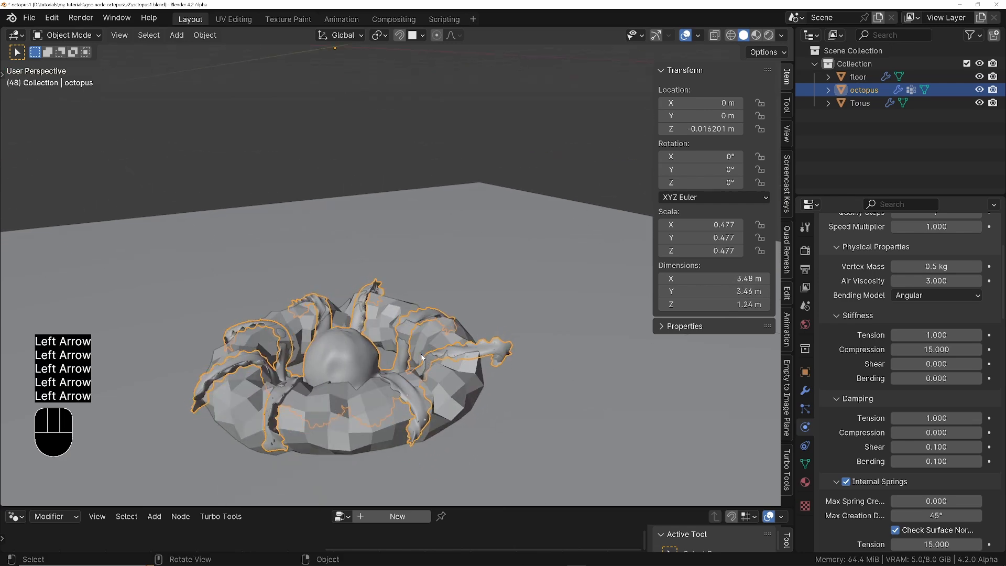
key(Left)
key(Left)
key(Left)
key(Left)
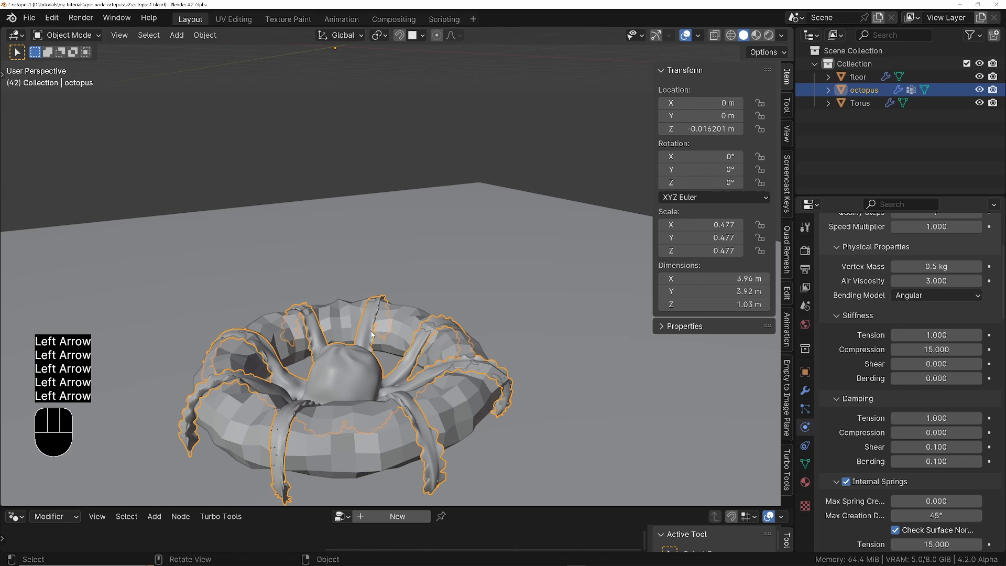
ctrl+middle_drag(370, 333, 248, 192)
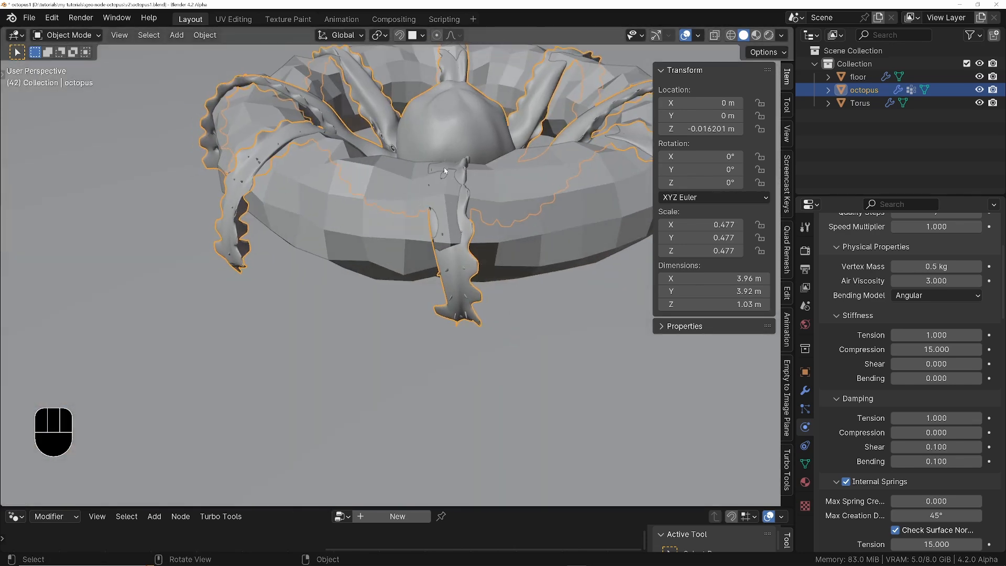
middle_drag(444, 167, 470, 182)
ctrl+middle_drag(390, 152, 367, 262)
shift+middle_drag(367, 262, 451, 296)
middle_drag(419, 246, 465, 284)
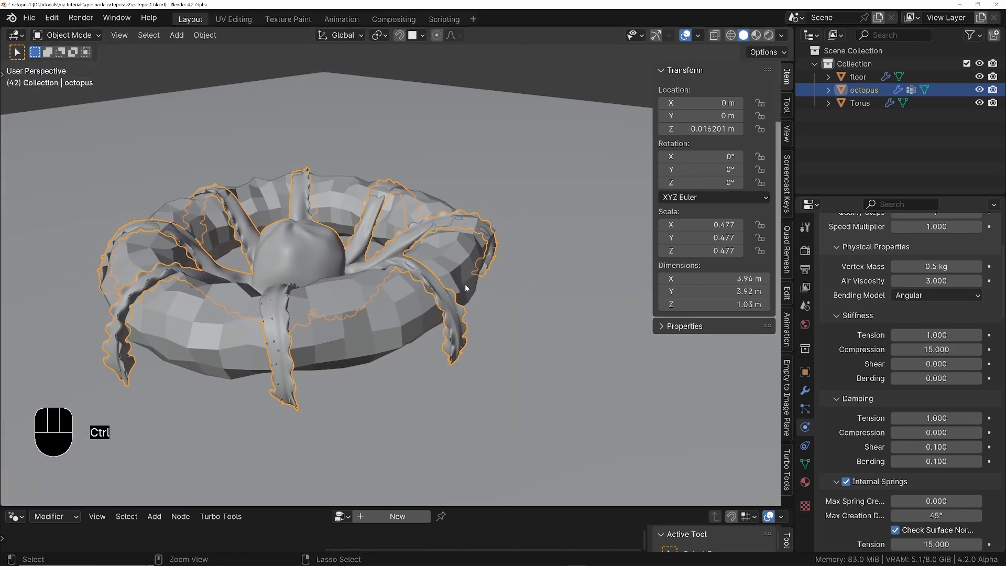
Step: Return to frame 1 and set the octopus cloth's shear and bending stiffness to 1
key(shift+Left)
mouse_move(342, 237)
ctrl+middle_down()
mouse_move(345, 310)
mouse_move(347, 252)
ctrl+middle_up()
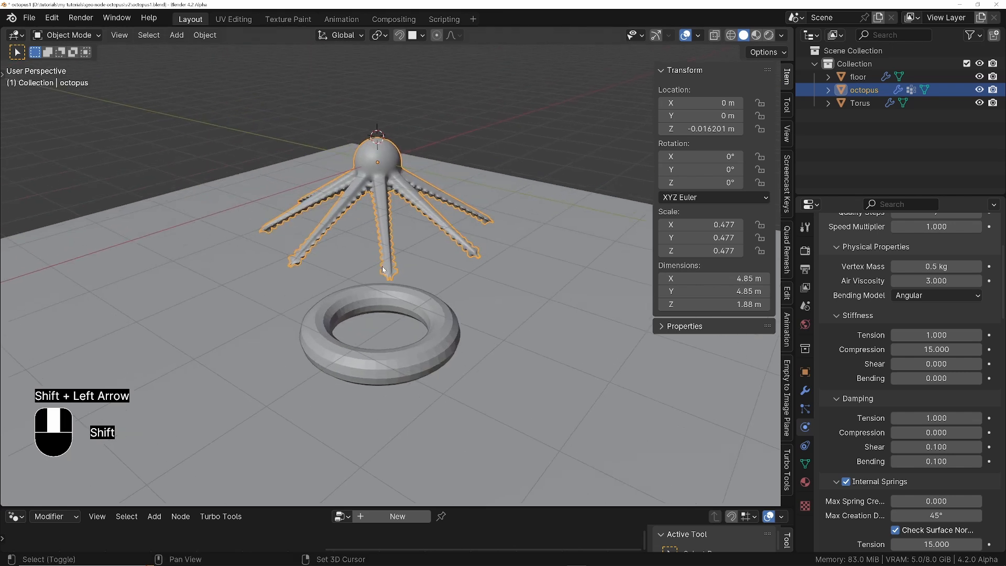
mouse_move(944, 359)
mouse_down()
mouse_move(944, 377)
mouse_move(943, 367)
mouse_up()
text(1)
key(Return)
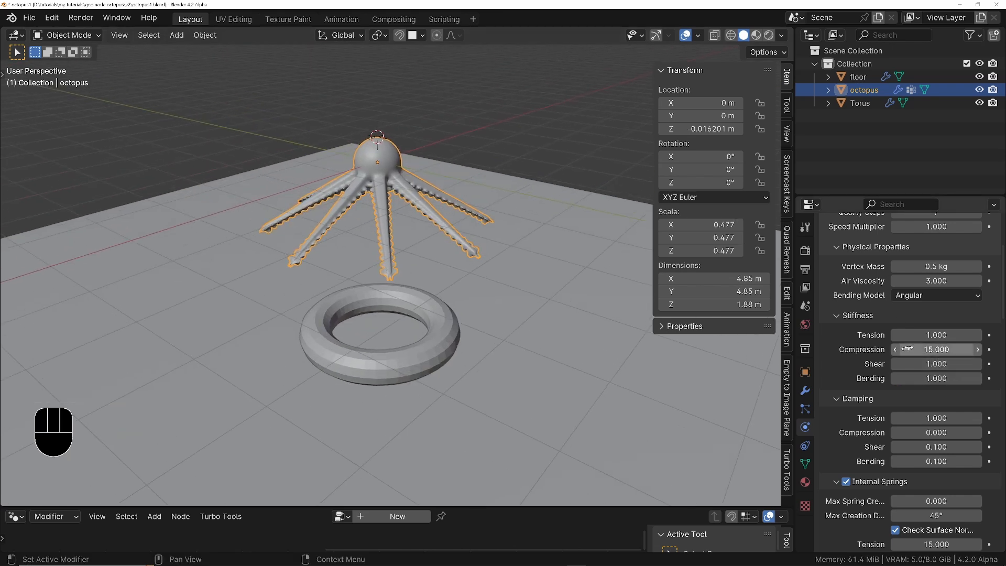
Step: Set the octopus cloth's compression damping and its internal springs compression to 1
scroll(897, 329, down, 5)
click(926, 338)
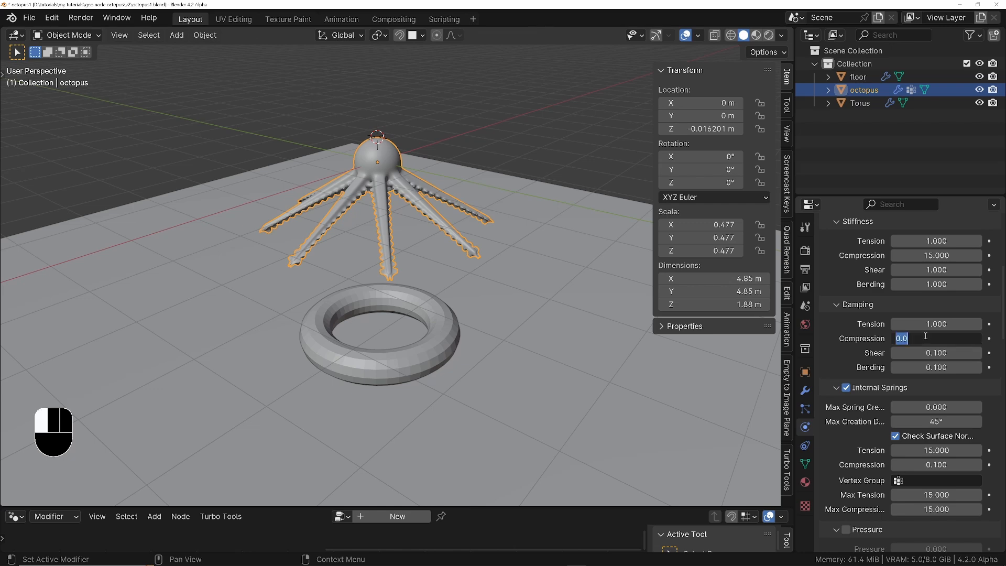
key(Return)
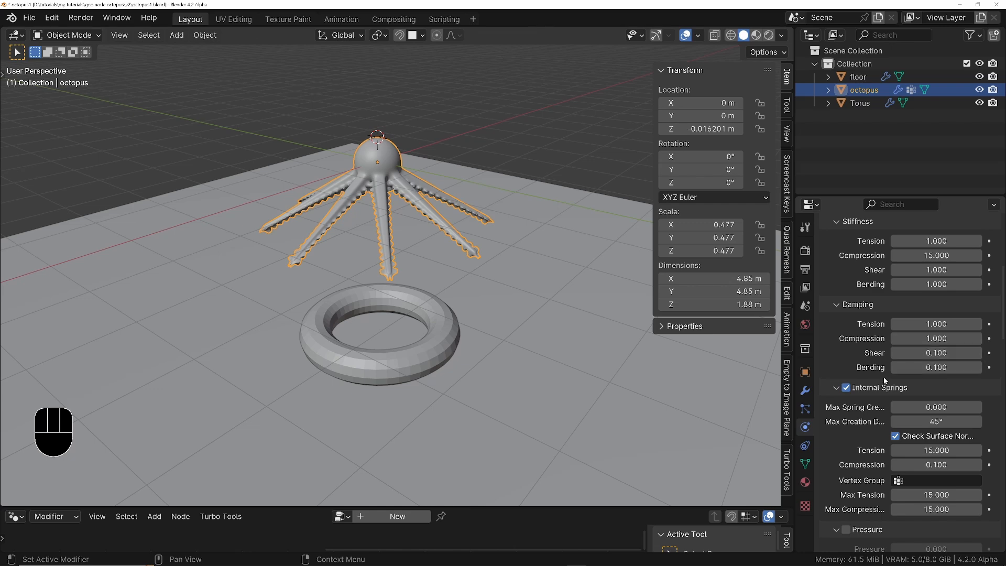
scroll(842, 368, down, 5)
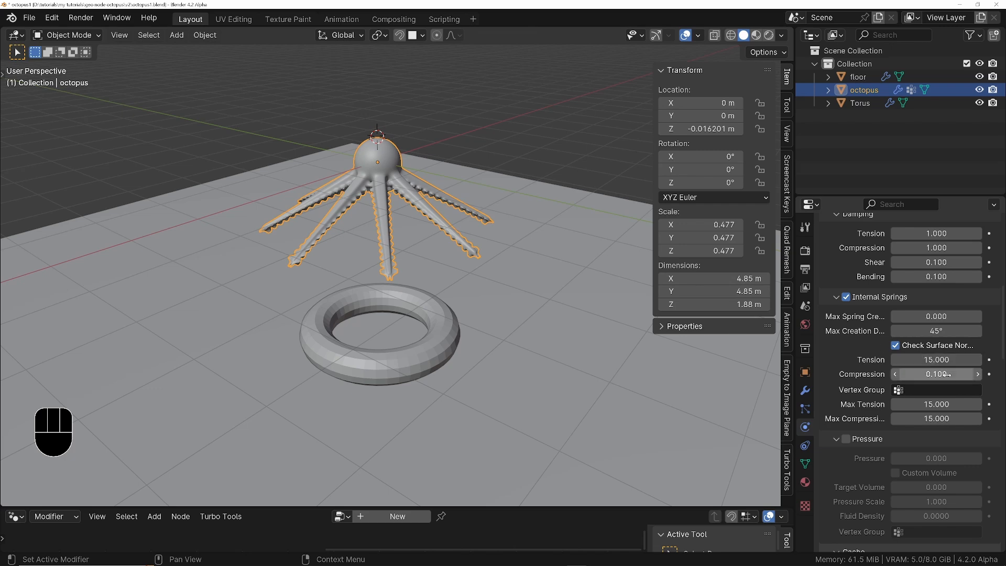
click(927, 374)
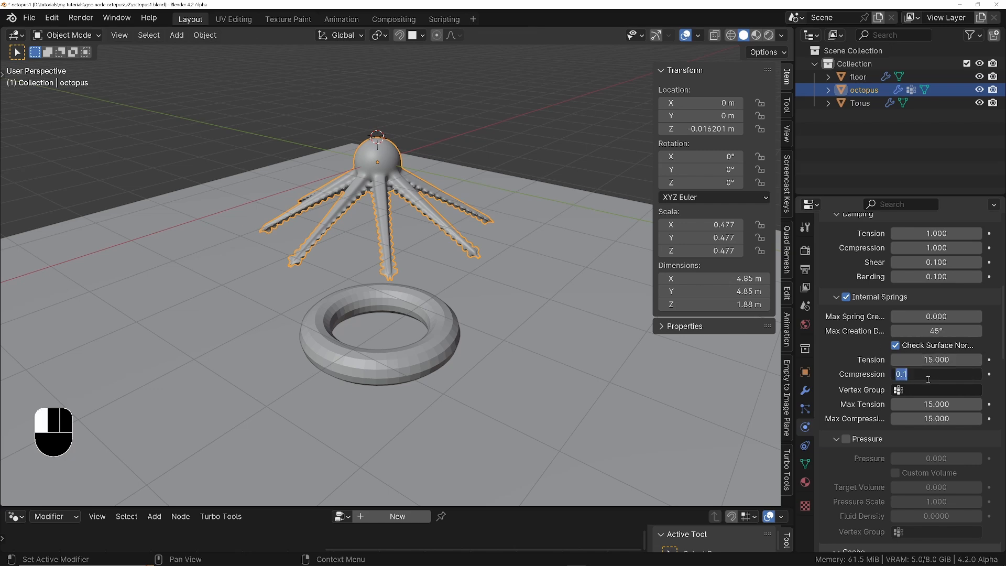
key(Return)
click(945, 377)
text(1)
key(Return)
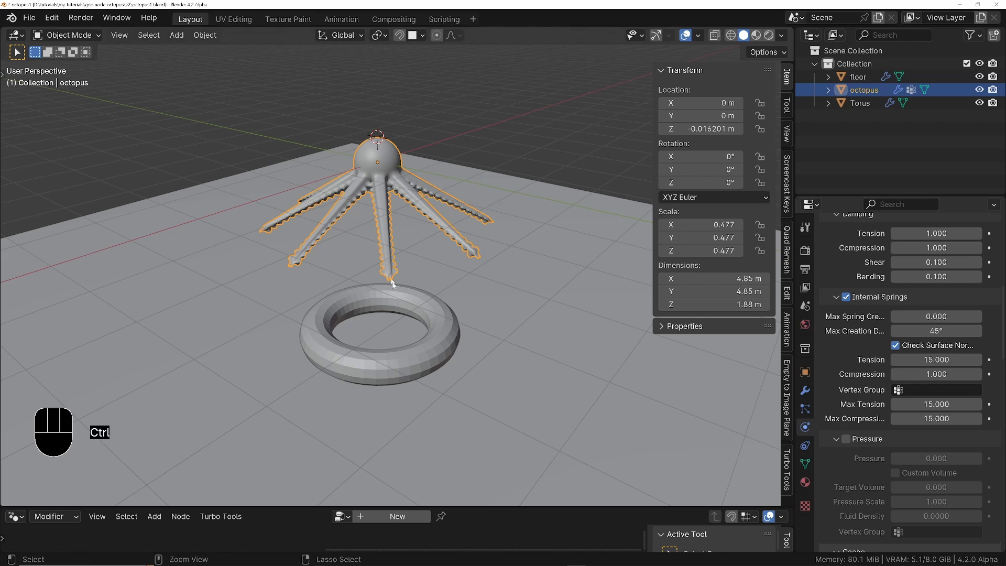
Step: Play the simulation with the stiffer octopus cloth, viewing the collision from above, and stop it
scroll(416, 323, down, 1)
key(space)
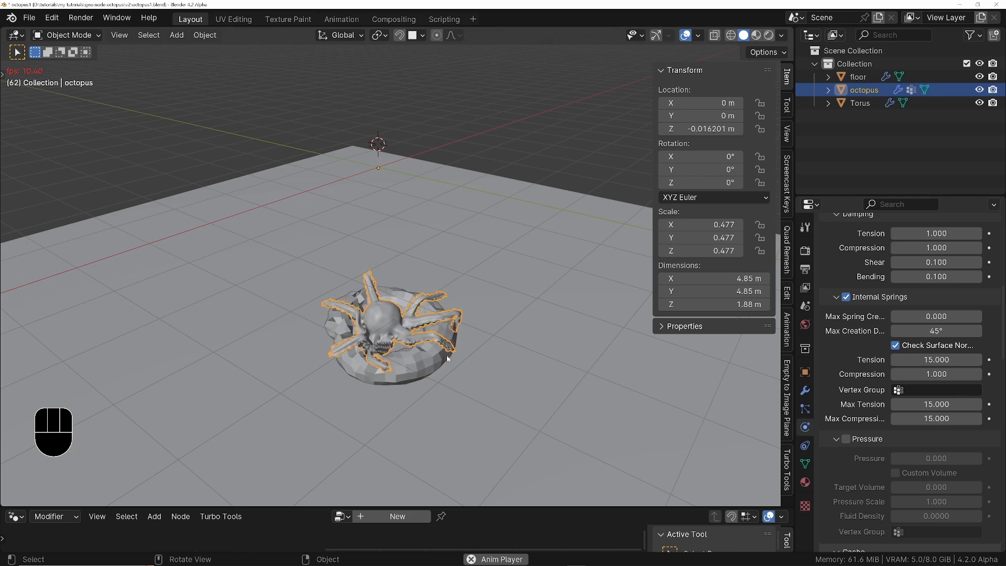
ctrl+middle_drag(443, 330, 393, 368)
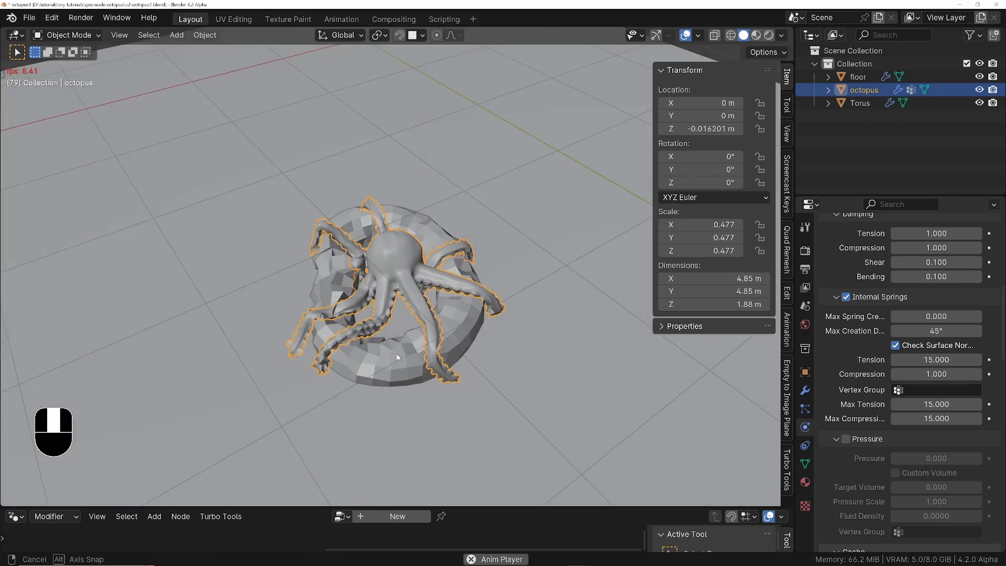
key(space)
Step: Add a level 2 subdivision surface to the torus and shade it smooth
click(394, 369)
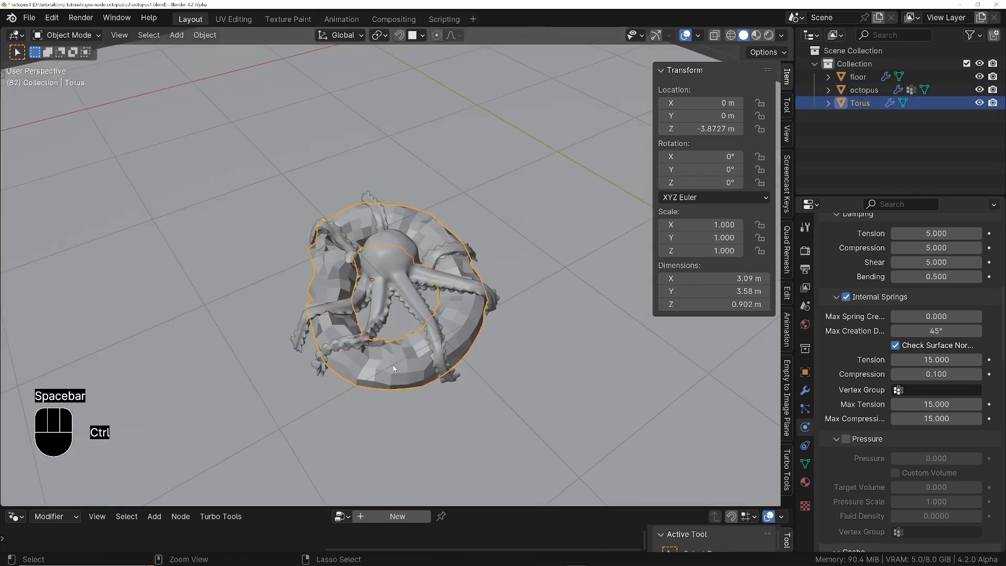
key(ctrl+2)
scroll(414, 353, up, 3)
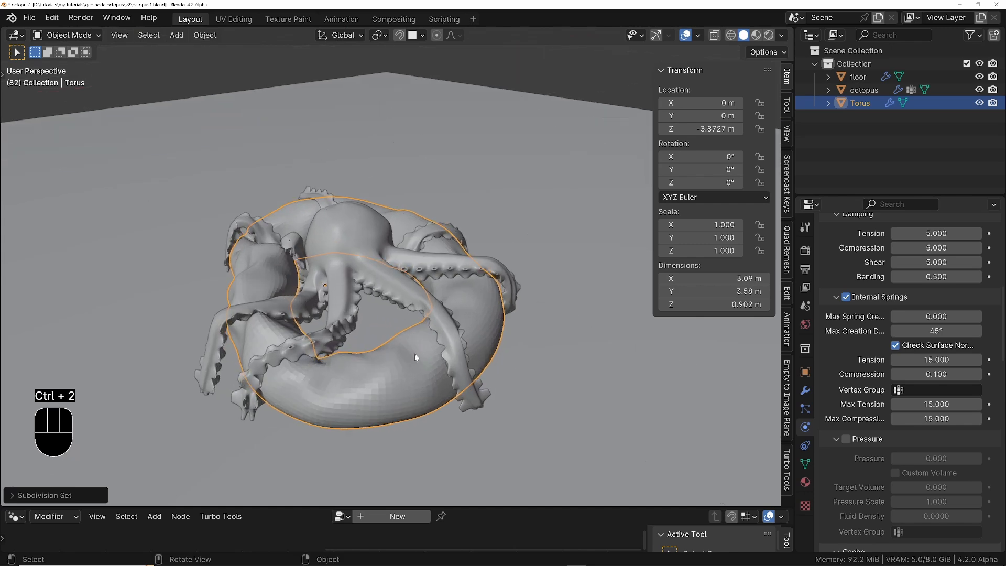
right_click(414, 364)
click(367, 313)
scroll(406, 350, down, 3)
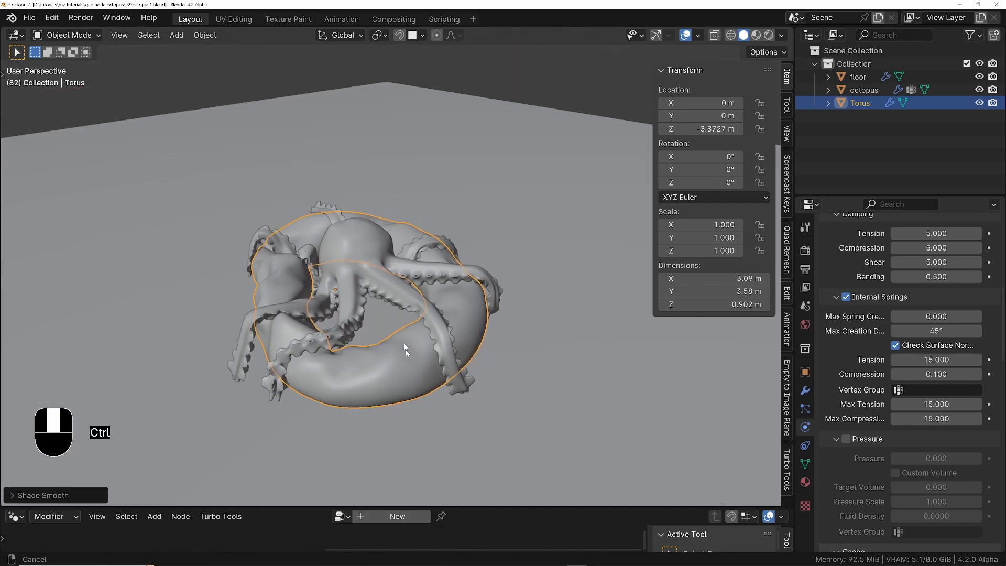
Step: Resume the simulation with viewport overlays hidden, stop it, restore the overlays and select the octopus
key(space)
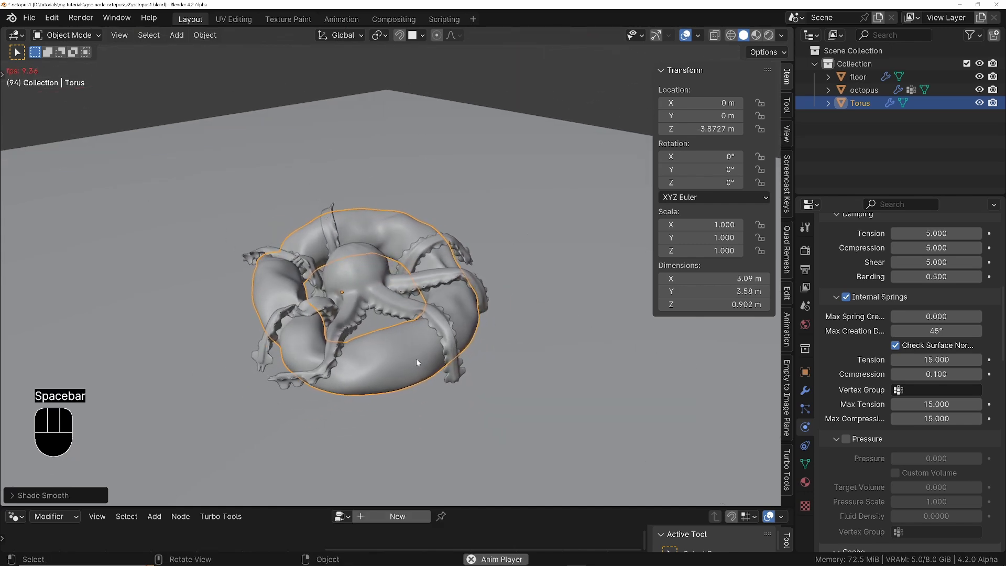
middle_drag(419, 356, 445, 386)
click(685, 35)
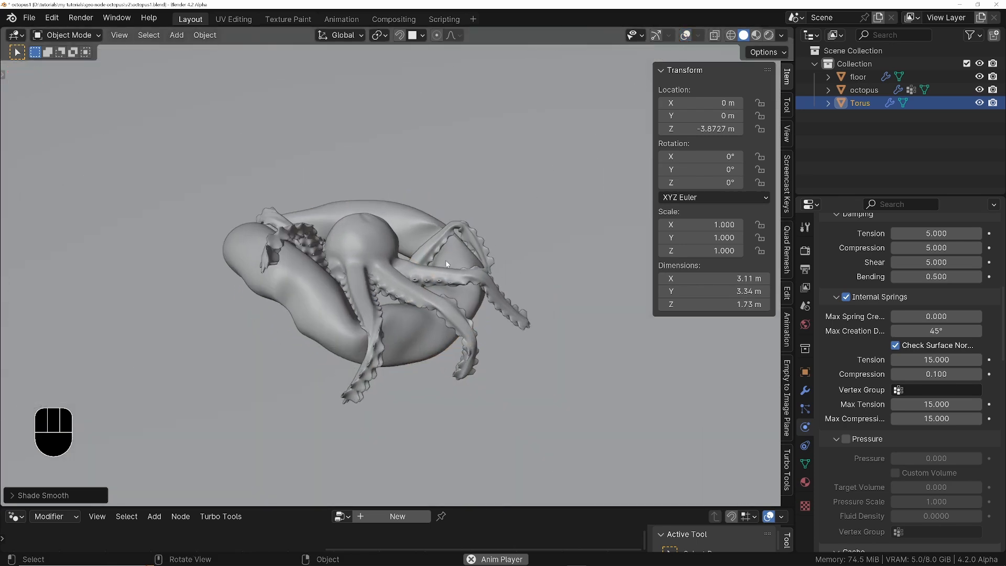
middle_drag(446, 260, 414, 304)
key(space)
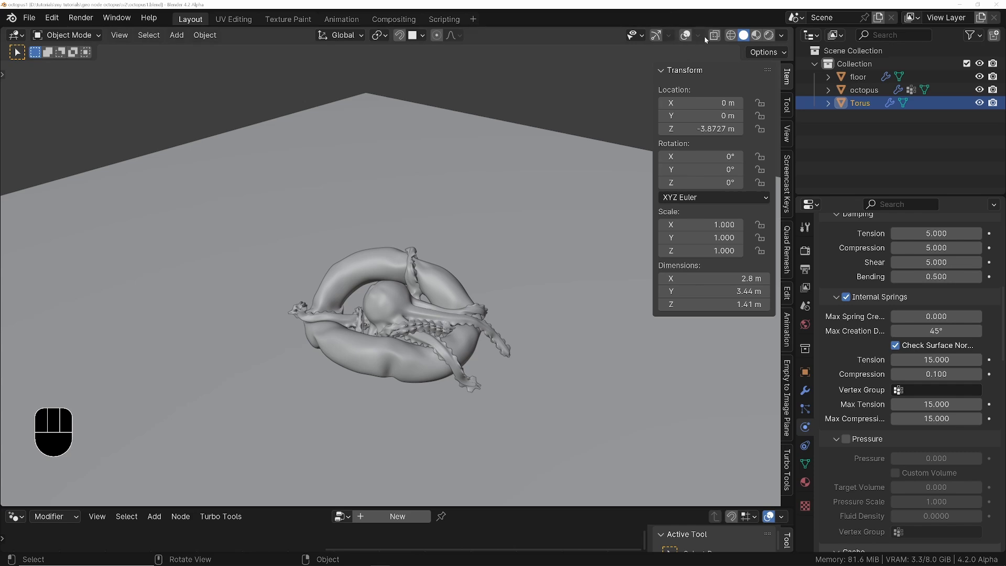
click(687, 35)
click(397, 297)
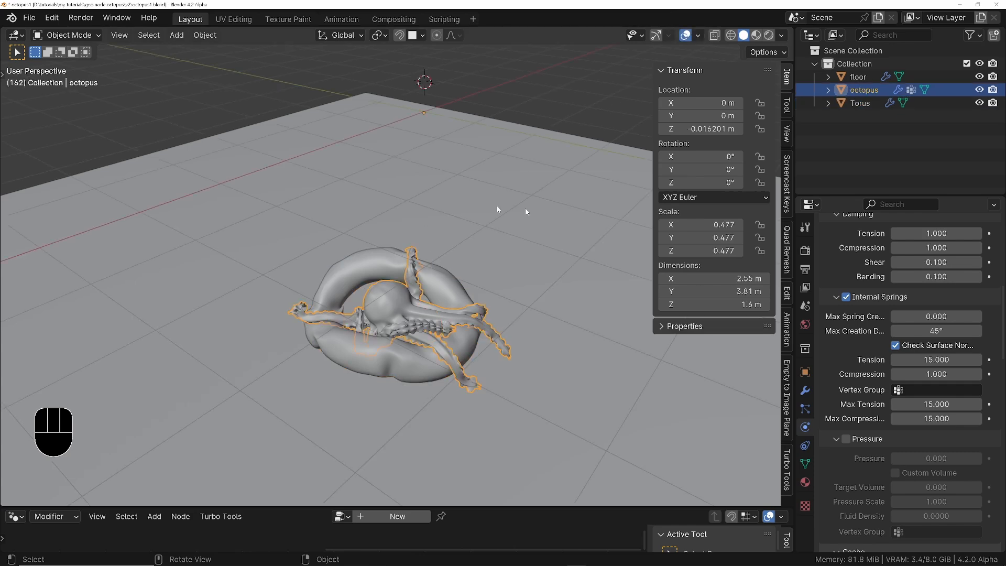
Step: Set the octopus cloth's air viscosity to 1
scroll(906, 367, up, 8)
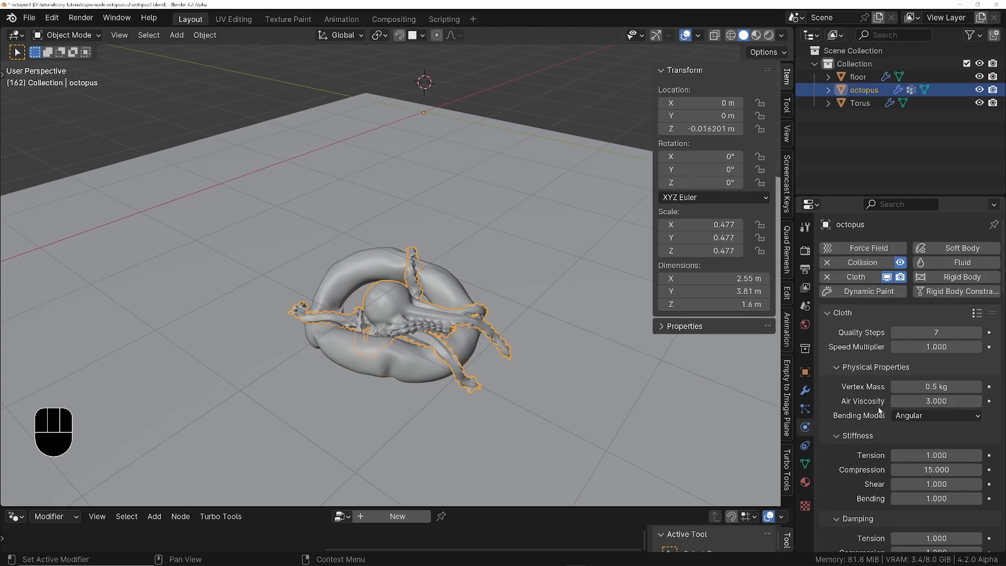
click(936, 403)
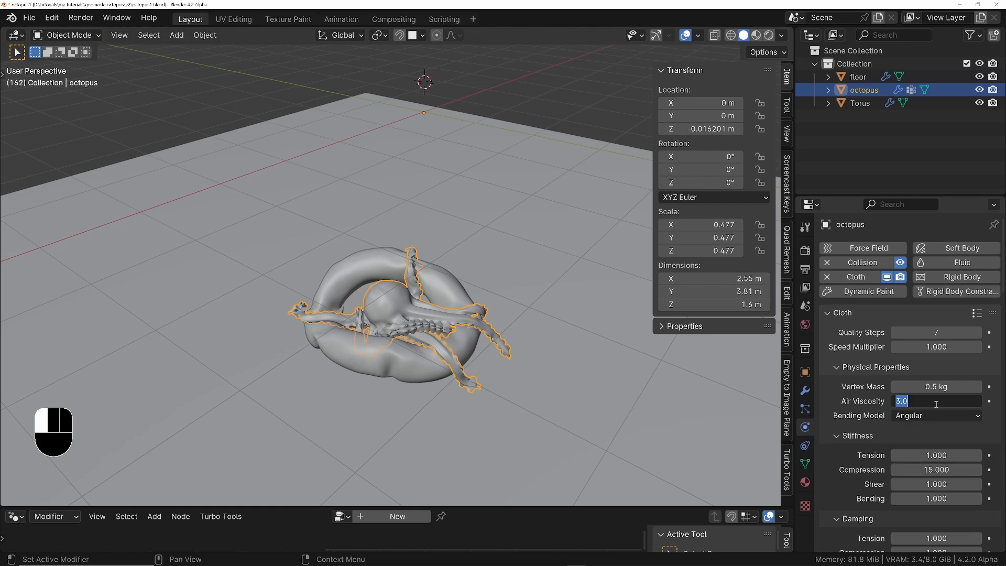
text(1)
key(Return)
Step: Play the simulation from the first frame with the reduced air viscosity, stop it and return to frame 1
key(shift+Left)
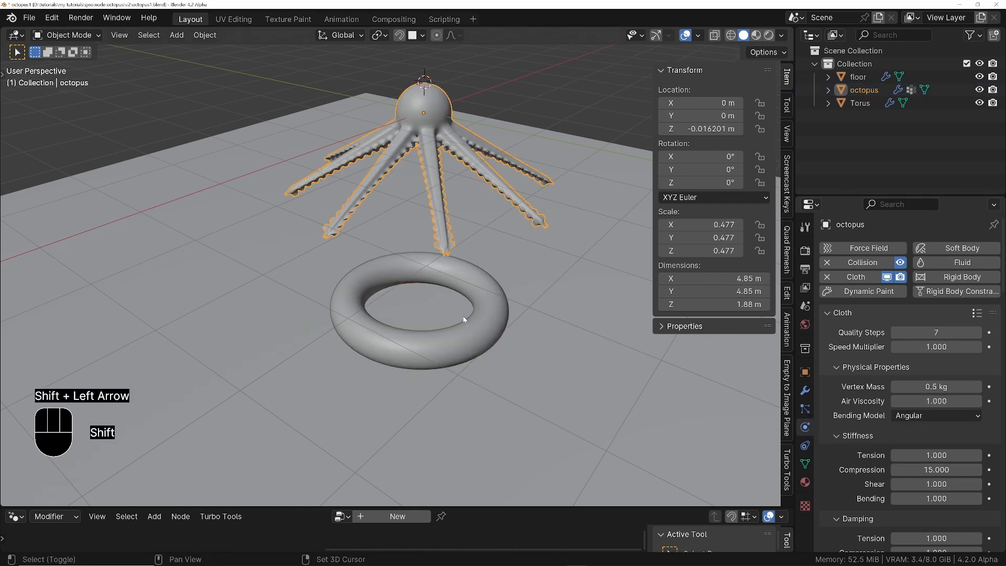
key(space)
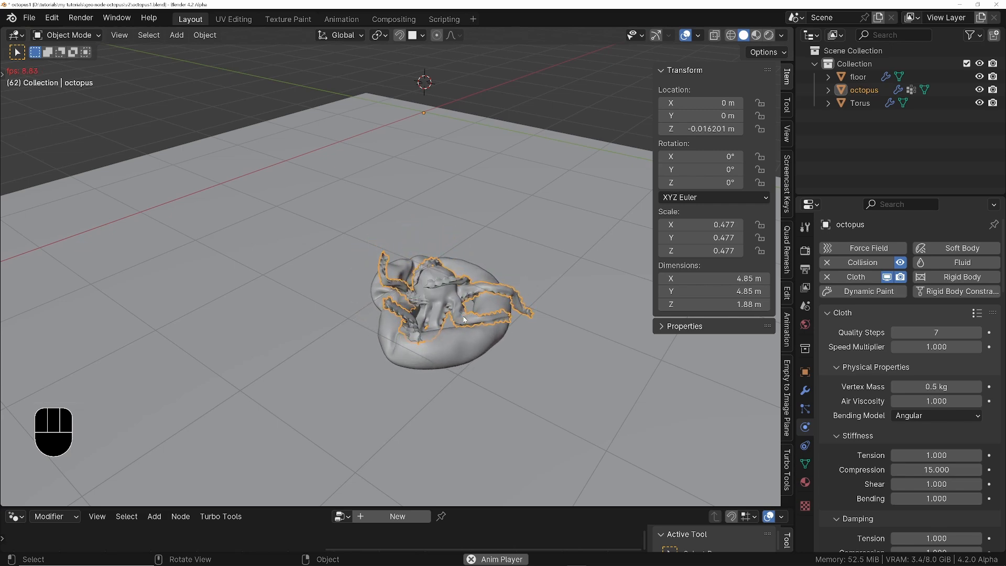
key(space)
key(shift+Left)
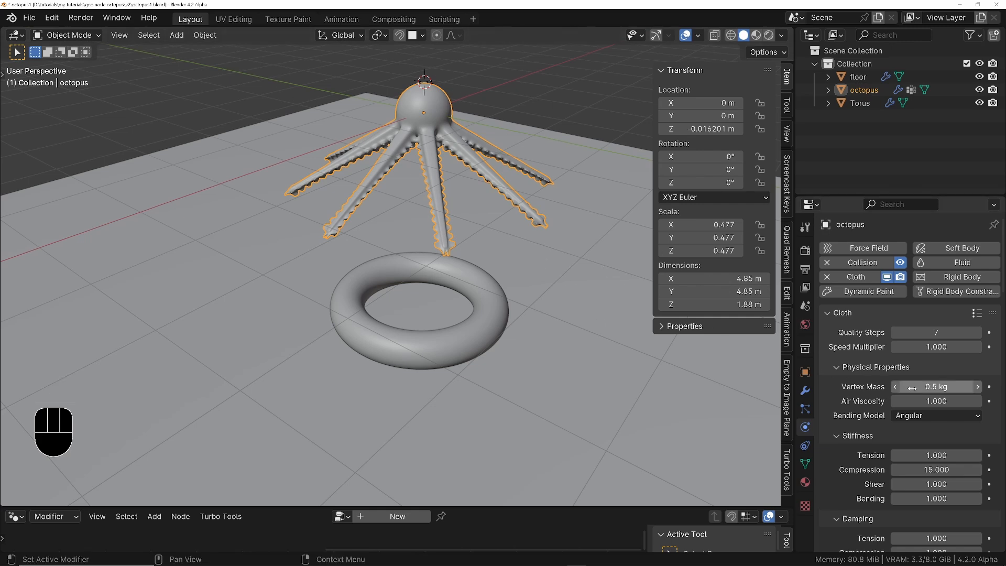
Step: Set the torus cloth's internal springs compression to 12 and its object collision distance to 0.001 m
click(472, 335)
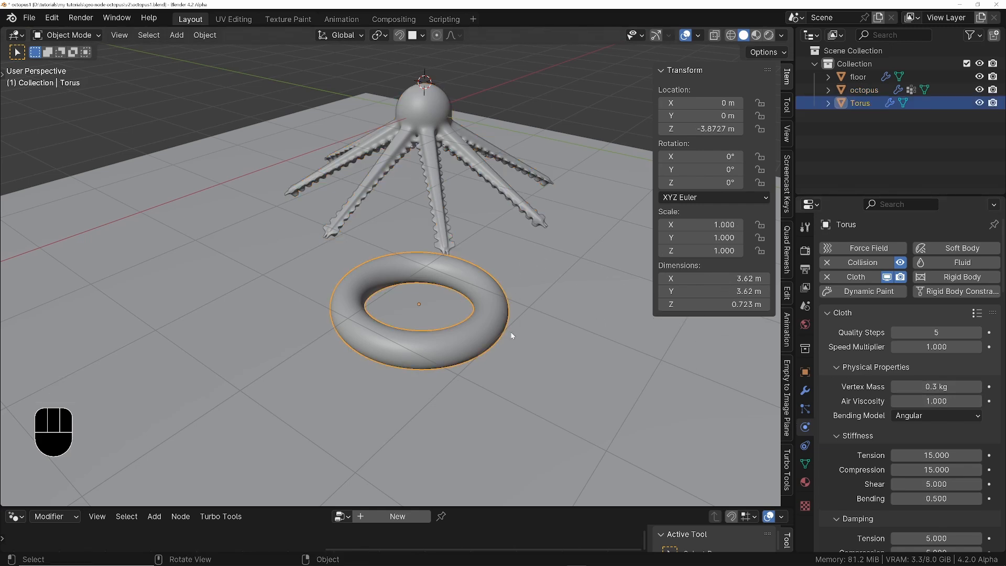
scroll(873, 249, down, 10)
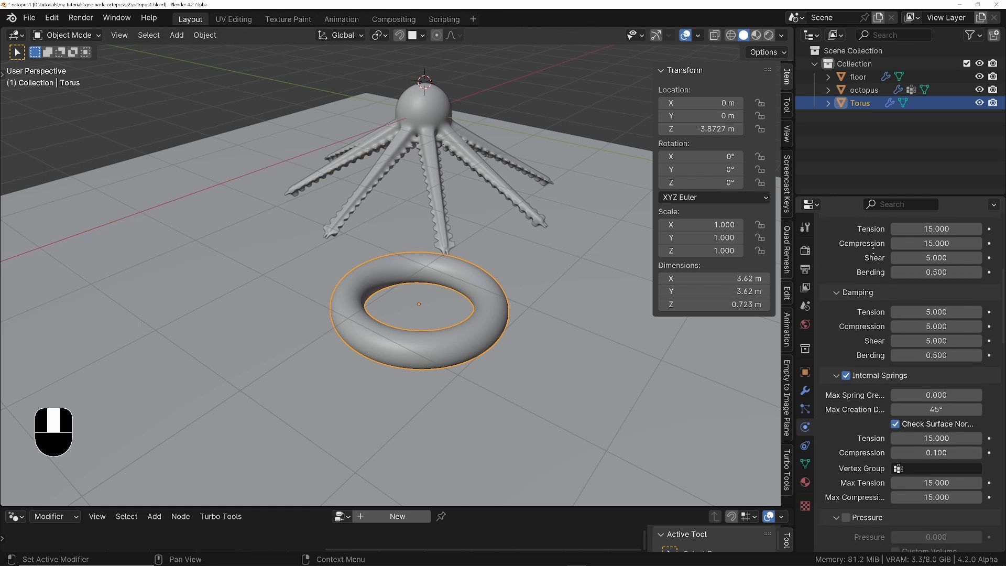
scroll(873, 249, down, 3)
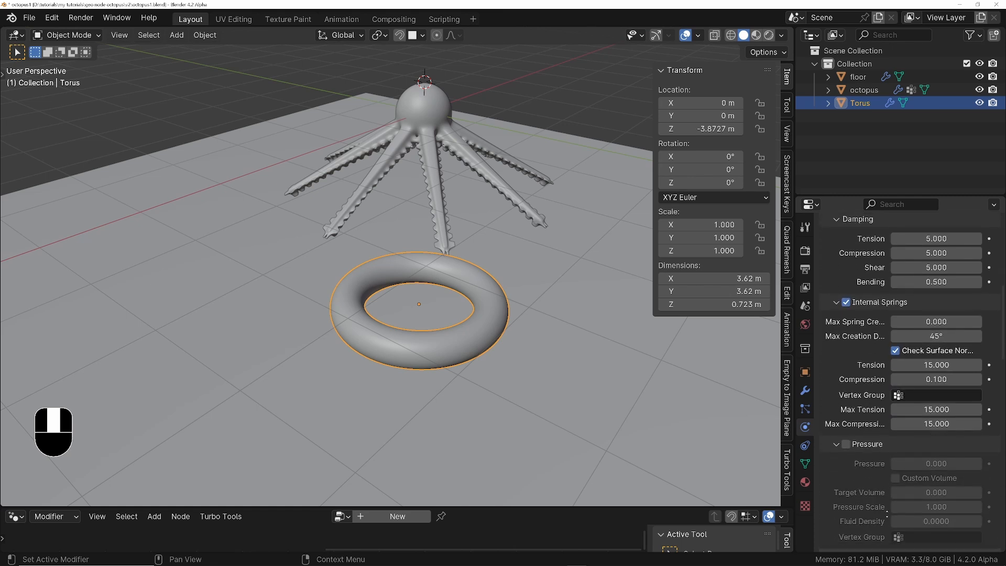
click(927, 376)
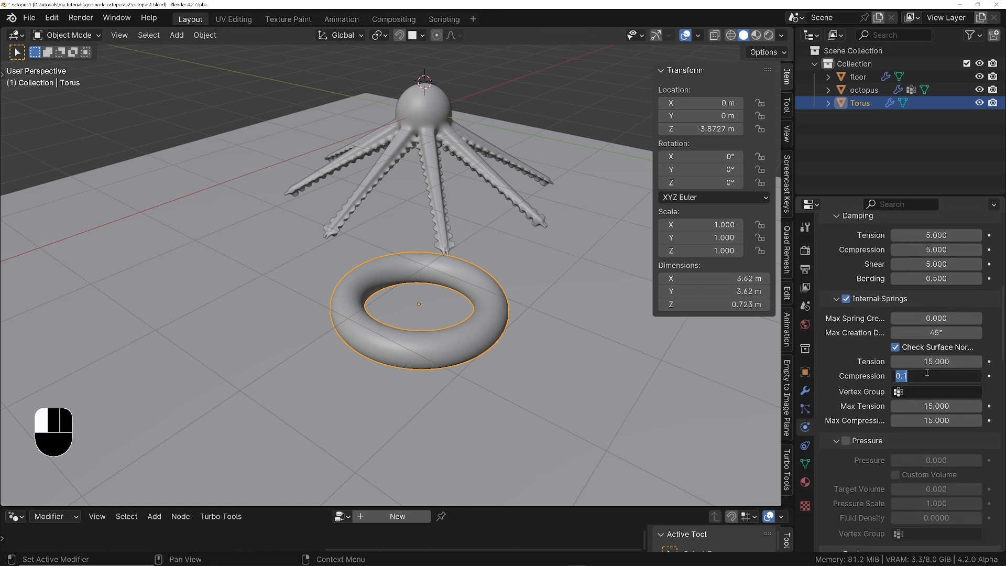
text(12)
key(Return)
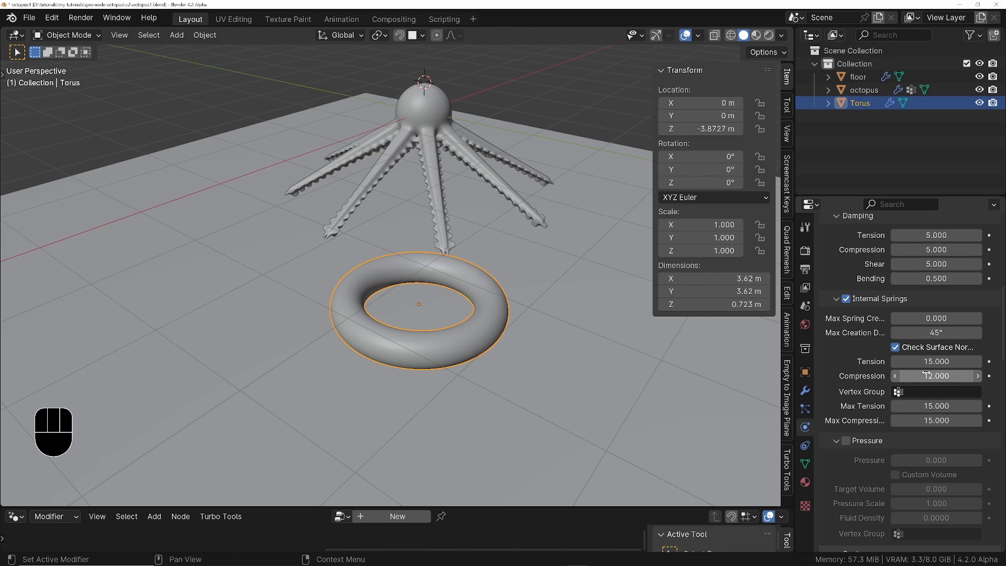
middle_drag(862, 416, 955, 342)
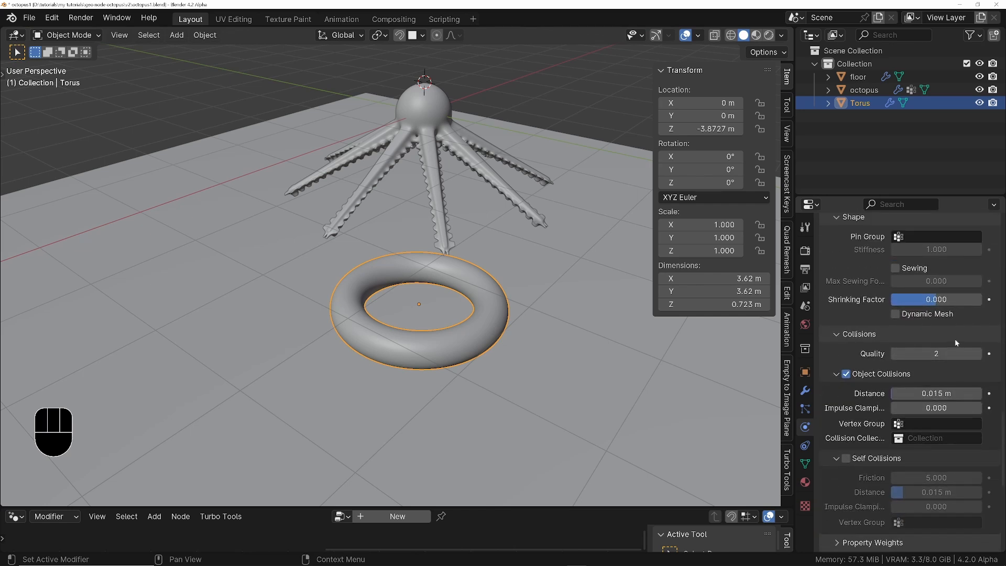
drag(909, 393, 891, 393)
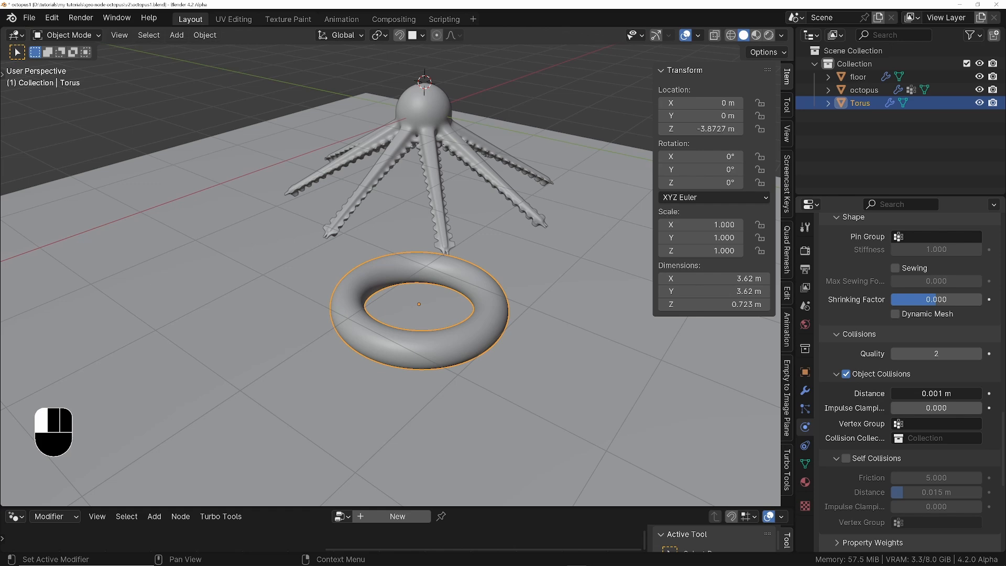
Step: Play the simulation and watch up close how the octopus lands in the stiffer ring
key(space)
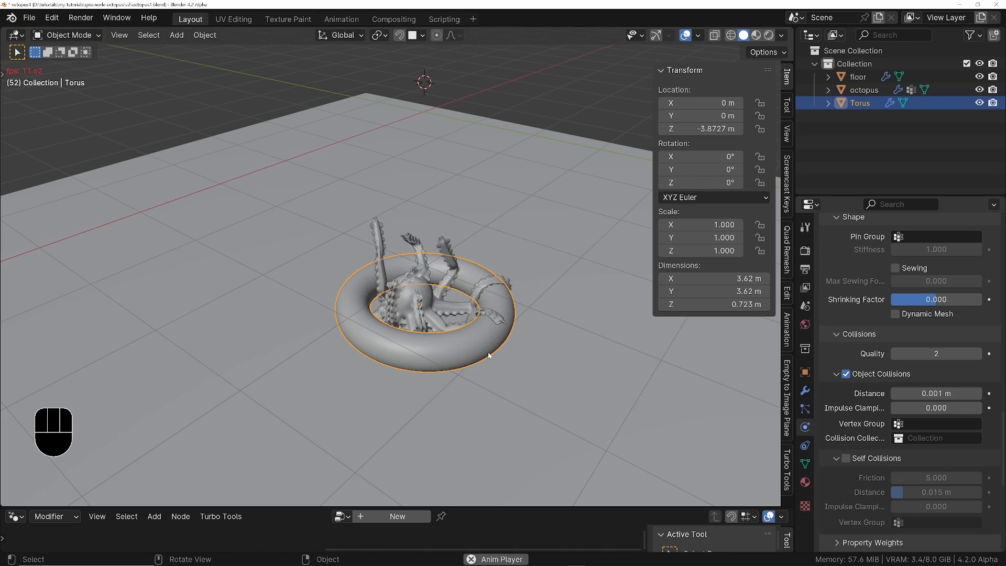
middle_drag(419, 350, 371, 346)
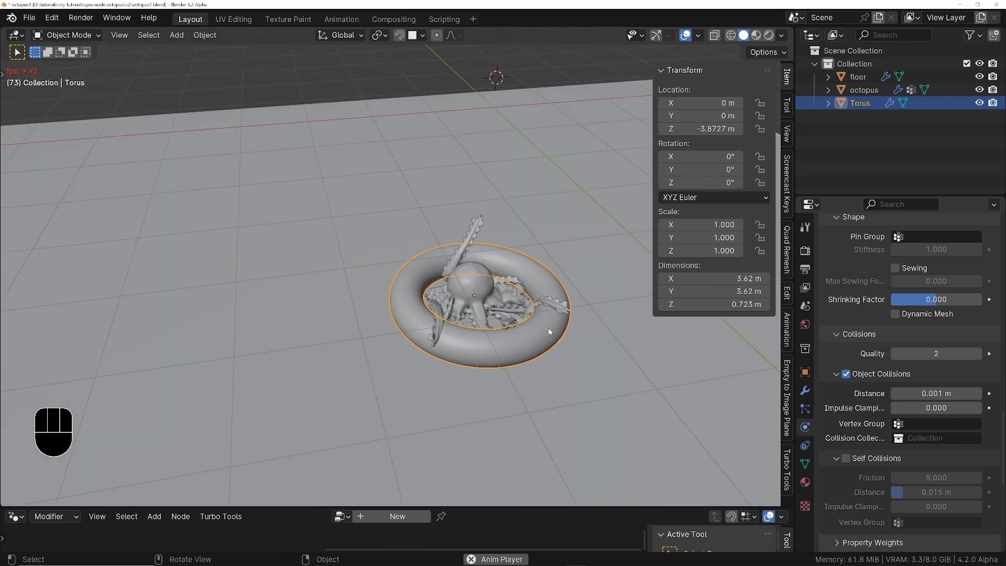
ctrl+middle_drag(548, 330, 552, 261)
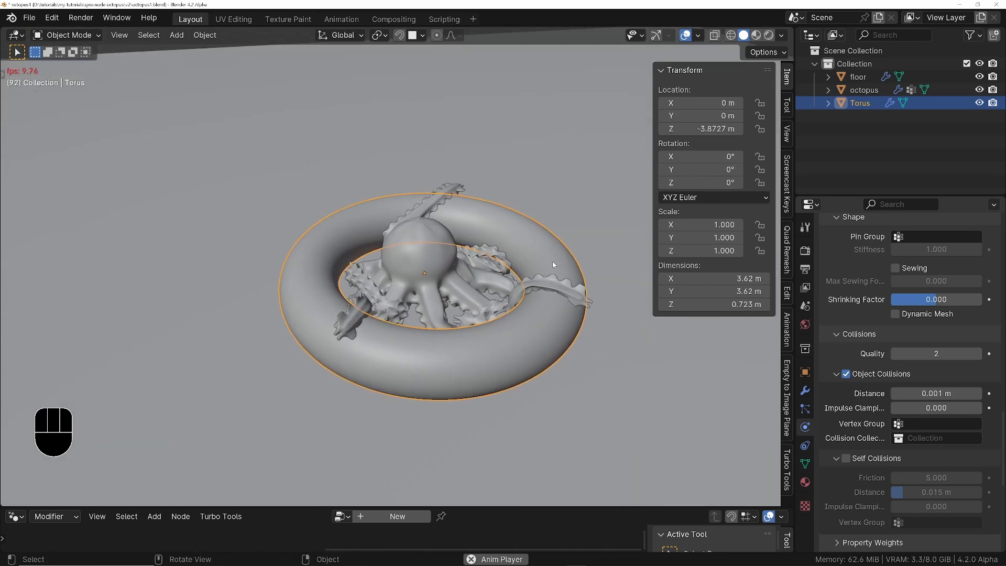
Step: Set the octopus cloth's self-collision distance to 0.0292 m while the simulation runs, and stop the playback
scroll(834, 473, down, 5)
scroll(836, 233, up, 5)
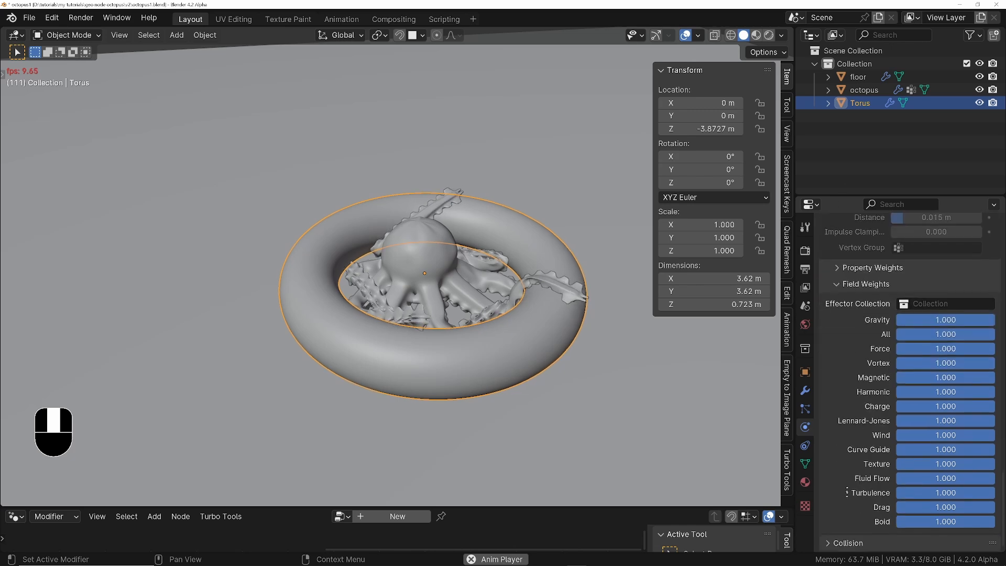
click(864, 90)
drag(920, 459, 941, 459)
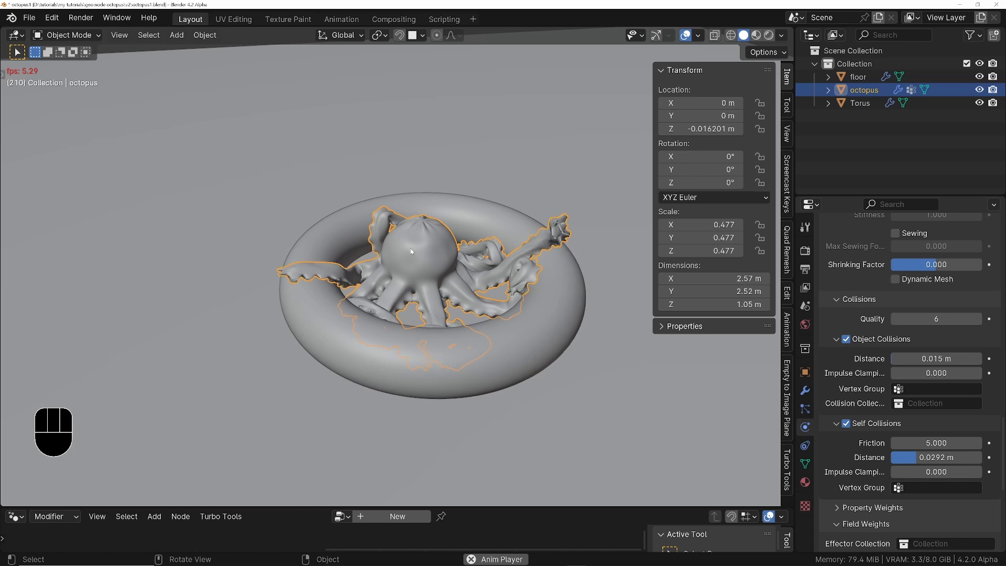
key(space)
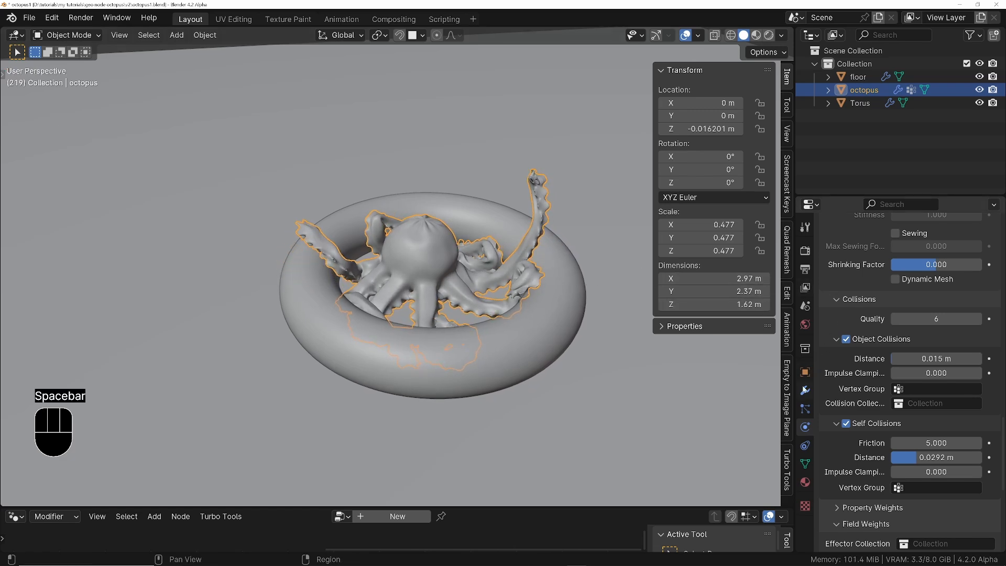
Step: Enable pressure on the octopus cloth and turn the node editor area into an enlarged Graph Editor
scroll(821, 400, up, 15)
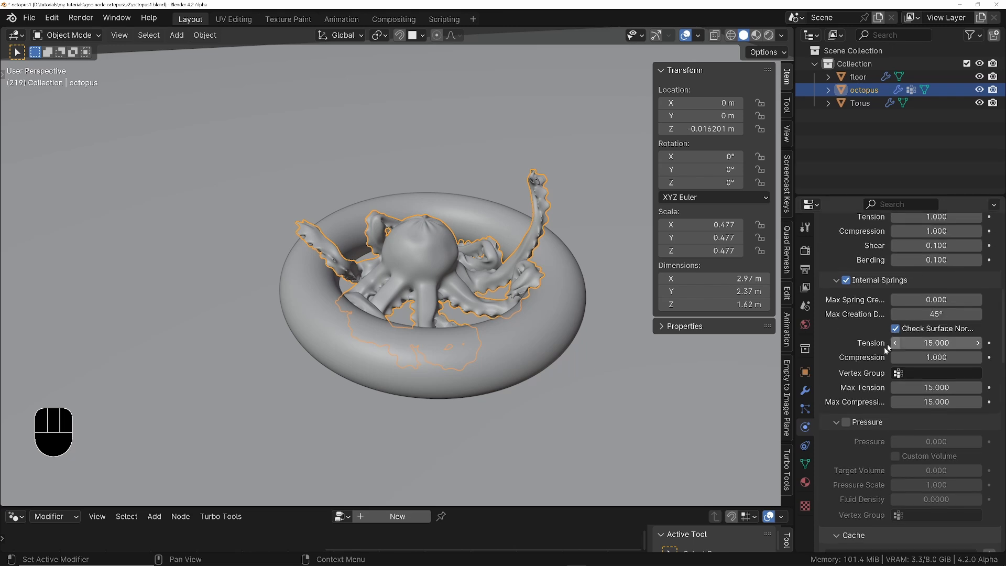
click(845, 423)
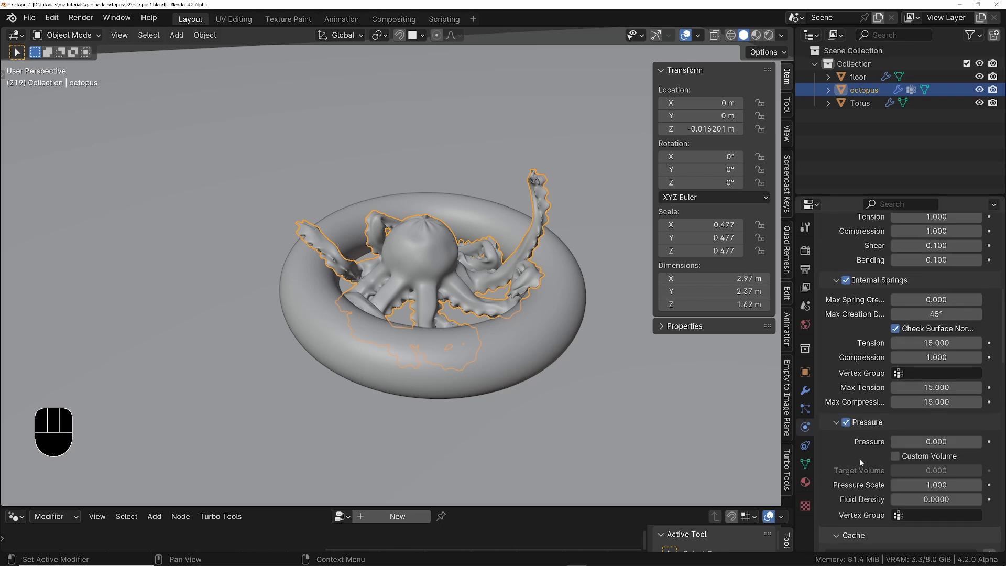
scroll(861, 462, down, 4)
drag(475, 508, 21, 338)
click(16, 349)
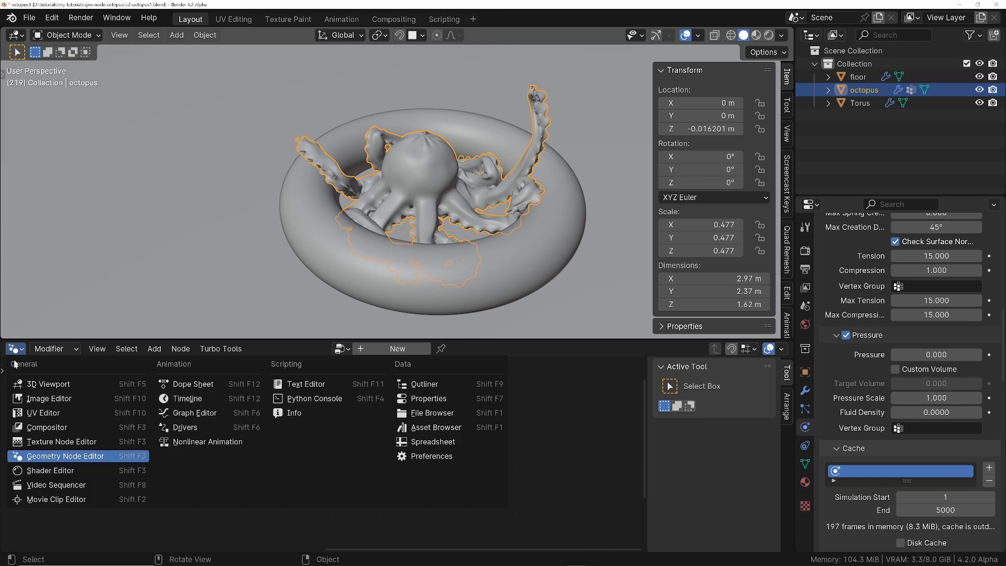
click(191, 414)
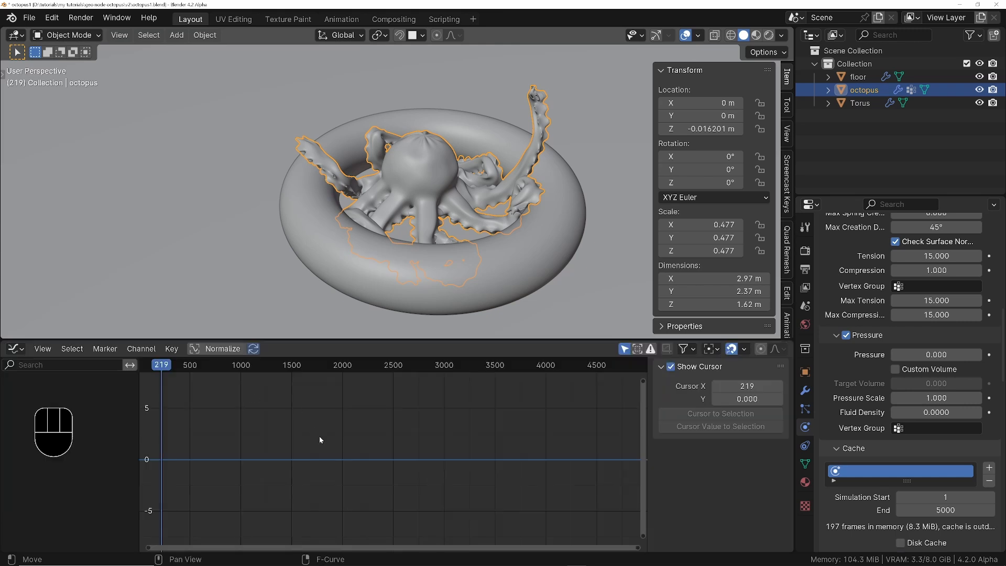
Step: Keyframe the octopus cloth's pressure at 0 on frame 1, with the whole octopus and ring in view
key(shift+Left)
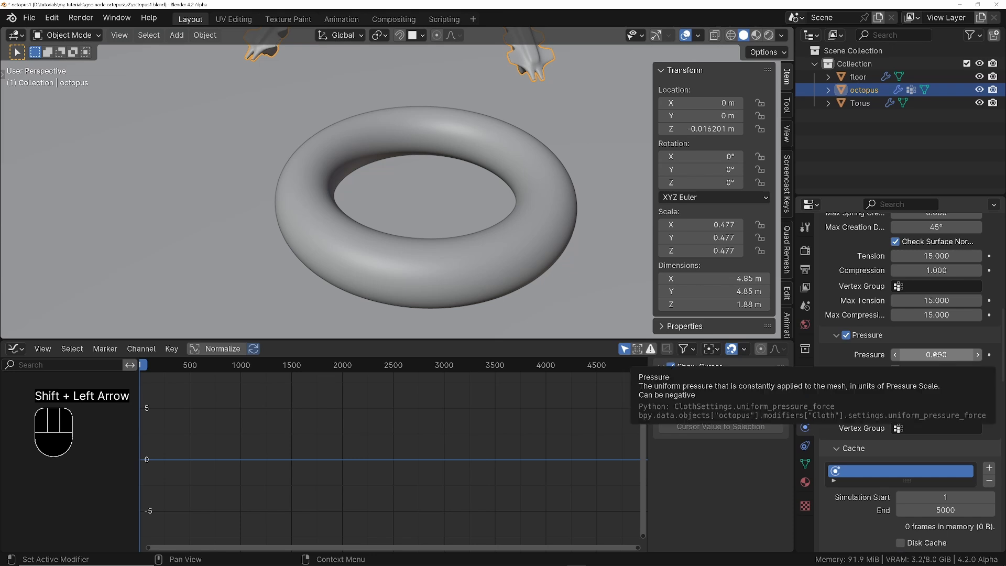
key(i)
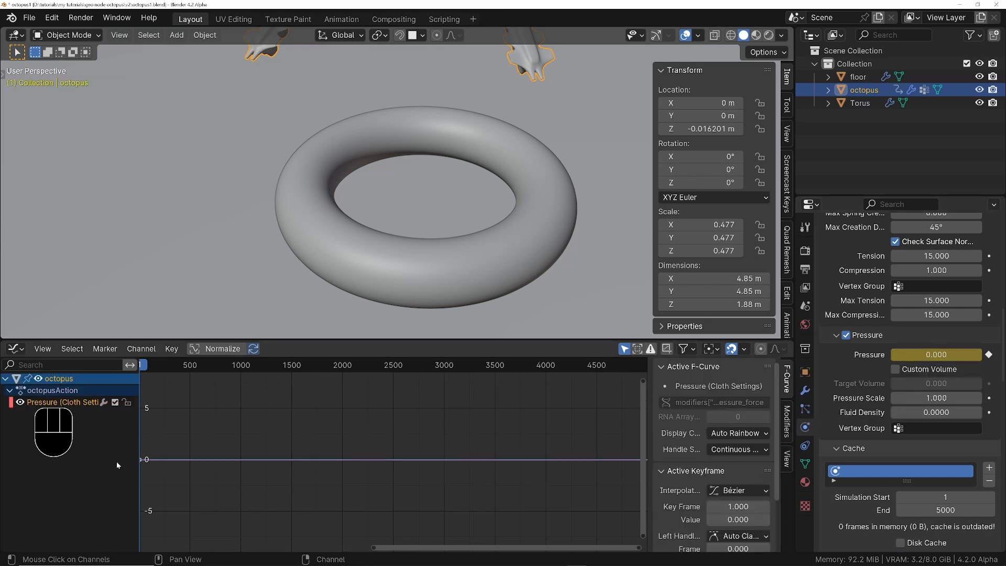
ctrl+middle_drag(364, 131, 403, 172)
shift+middle_drag(402, 173, 423, 228)
middle_drag(423, 228, 457, 231)
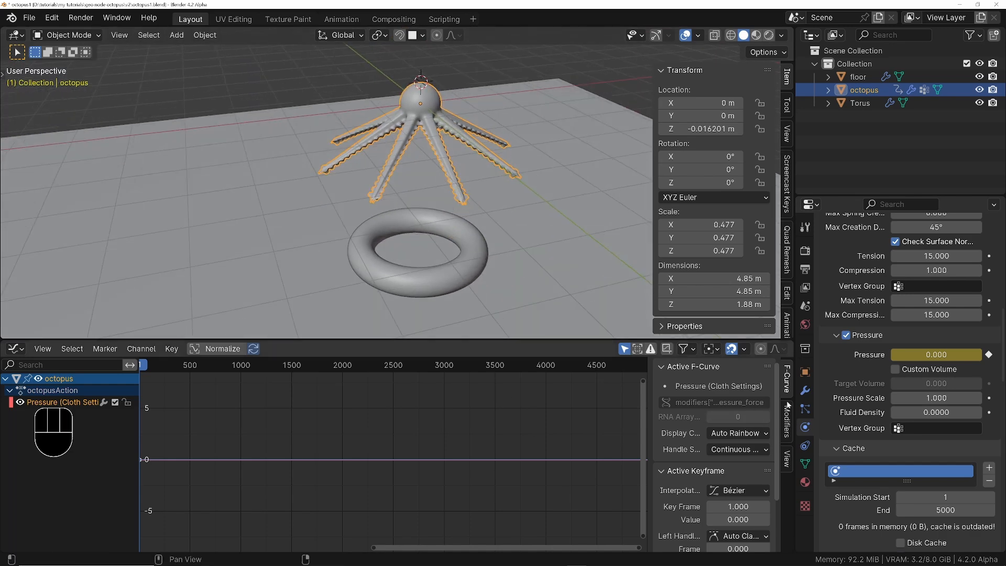
Step: Add a Built-In Function modifier to the pressure curve, widening the Graph Editor's sidebar for its settings
click(787, 425)
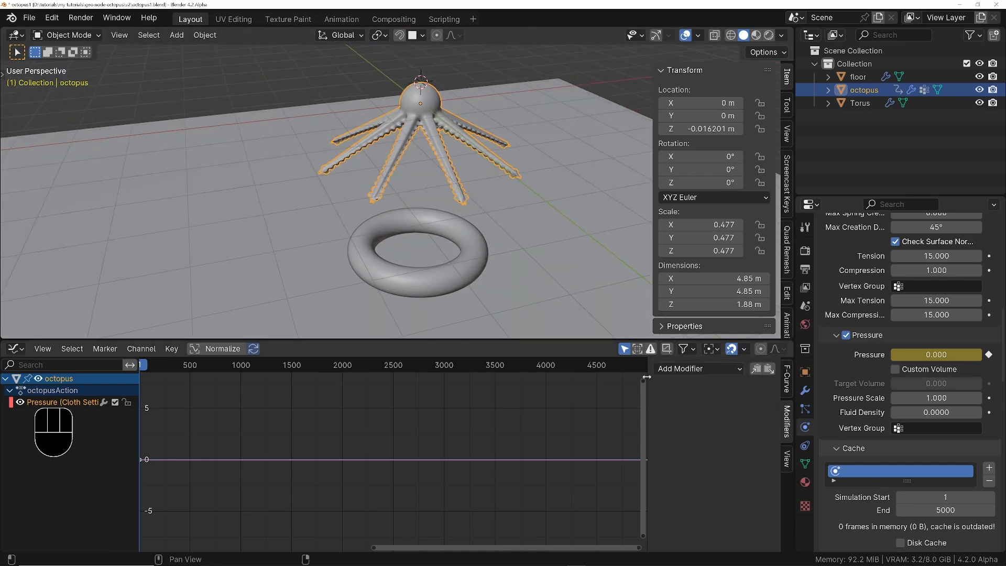
drag(649, 380, 610, 381)
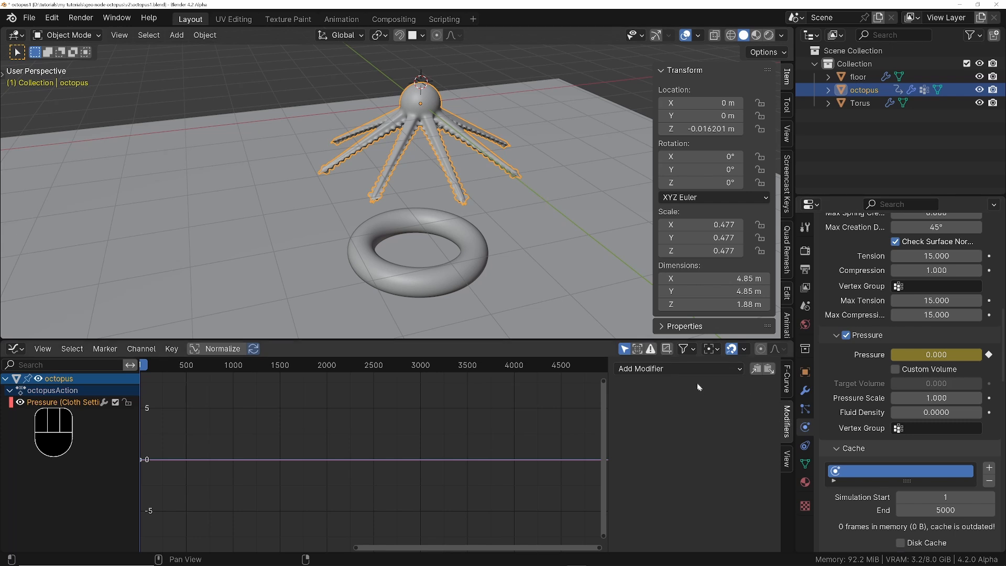
click(686, 369)
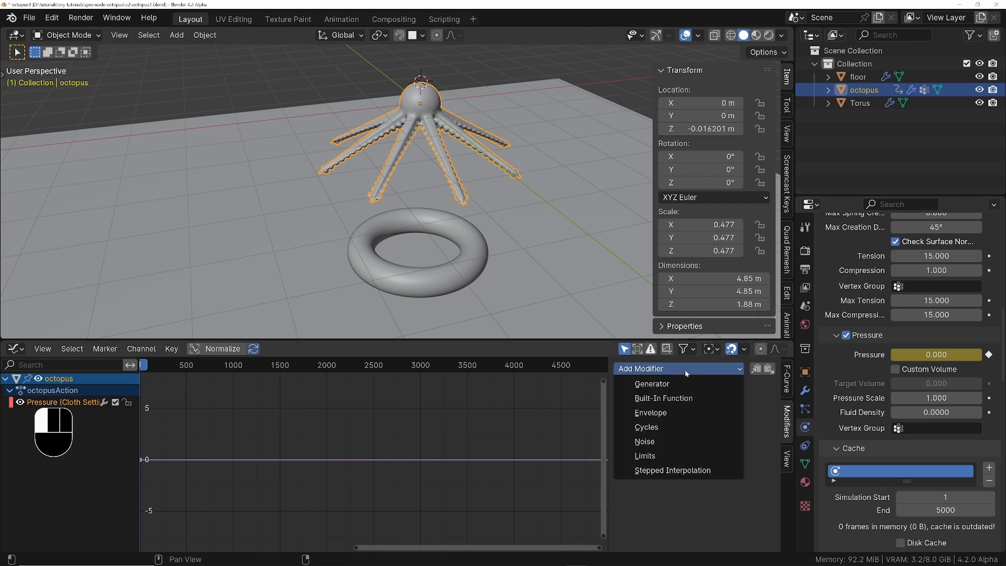
click(668, 399)
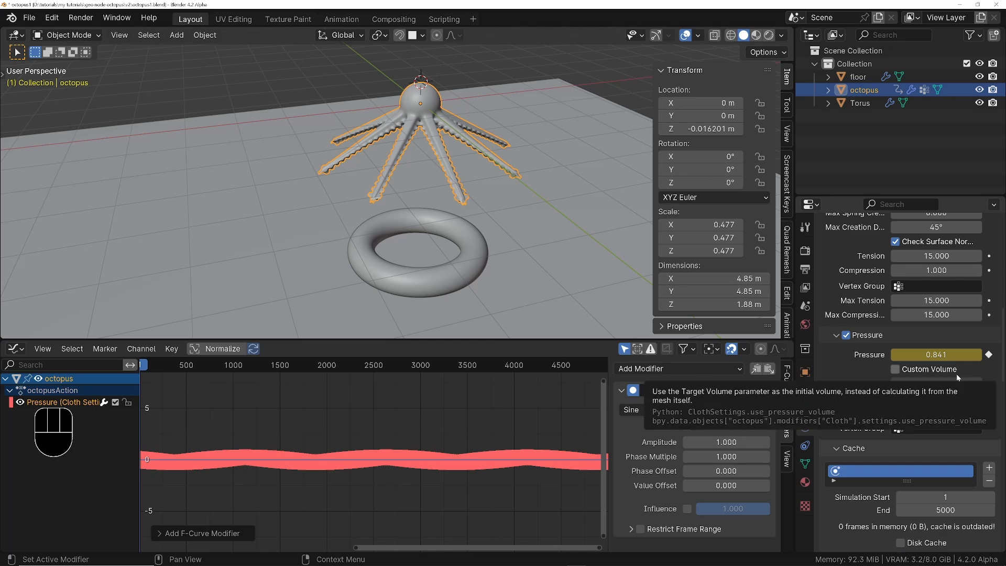
Step: Examine the scene's frame rate and frame range, and inspect the pressure curve's sine wave around frame 1
click(805, 269)
scroll(913, 363, up, 5)
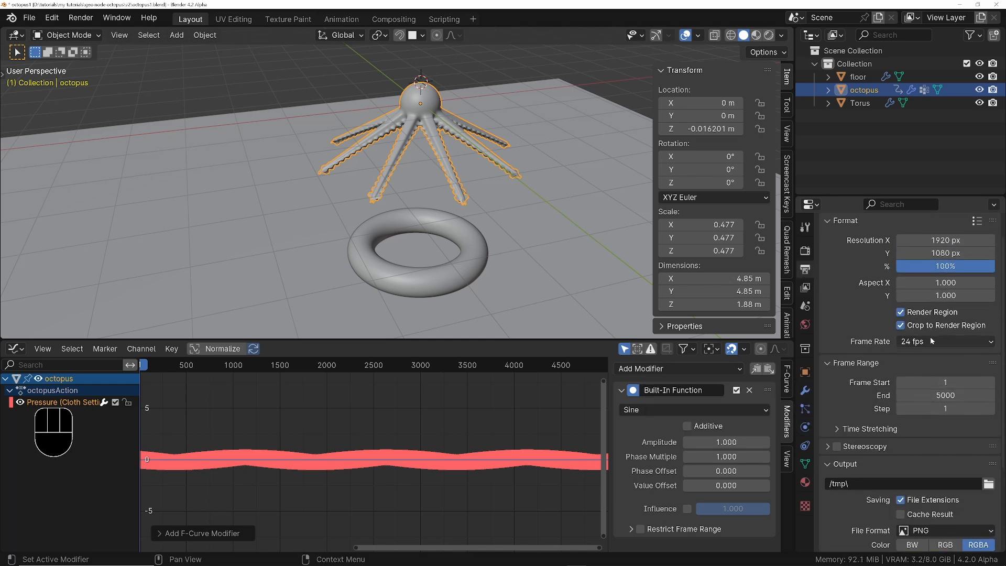
middle_drag(879, 435, 874, 392)
ctrl+middle_drag(196, 446, 287, 445)
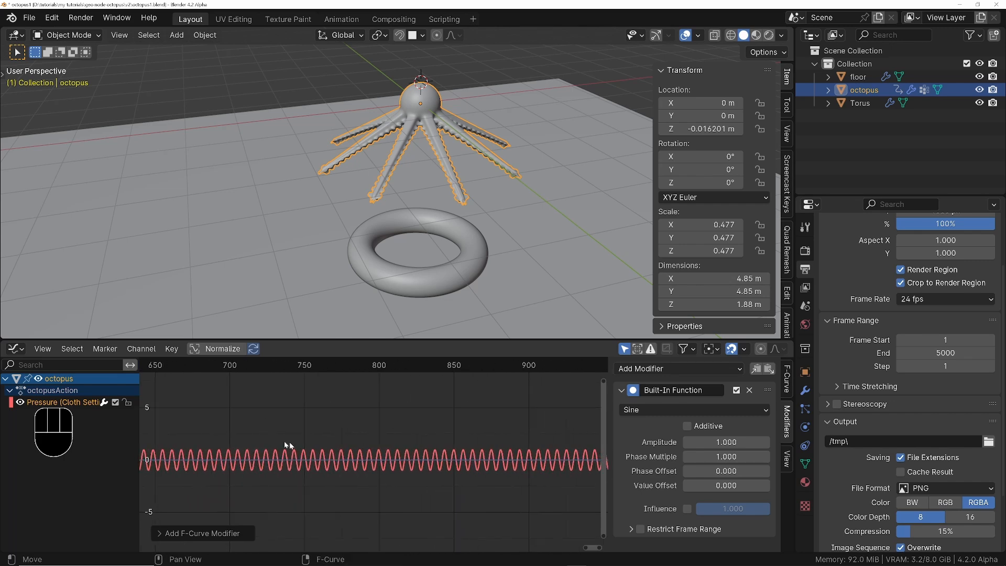
middle_drag(393, 435, 565, 443)
middle_drag(209, 438, 582, 431)
middle_drag(225, 431, 534, 416)
ctrl+middle_drag(344, 441, 306, 429)
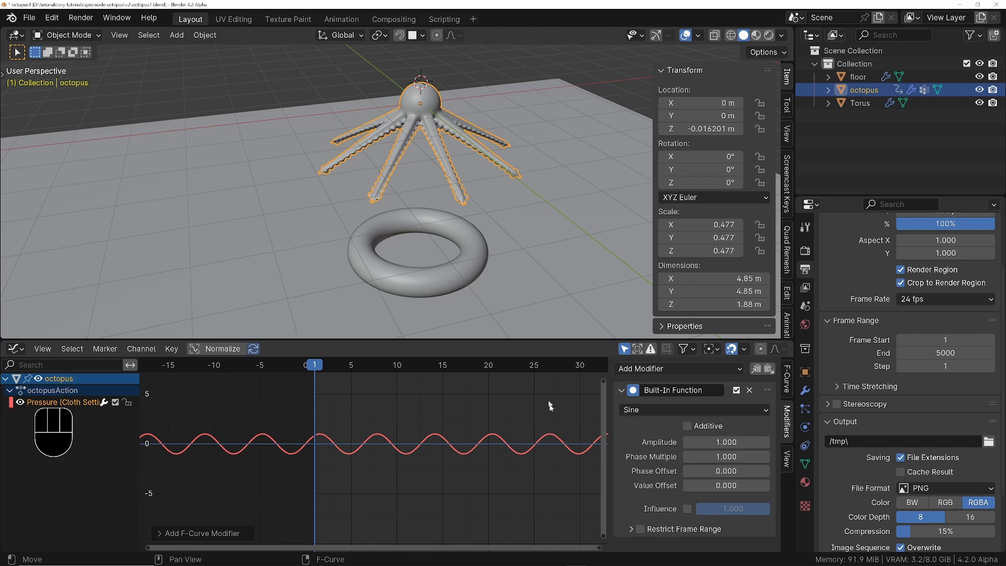
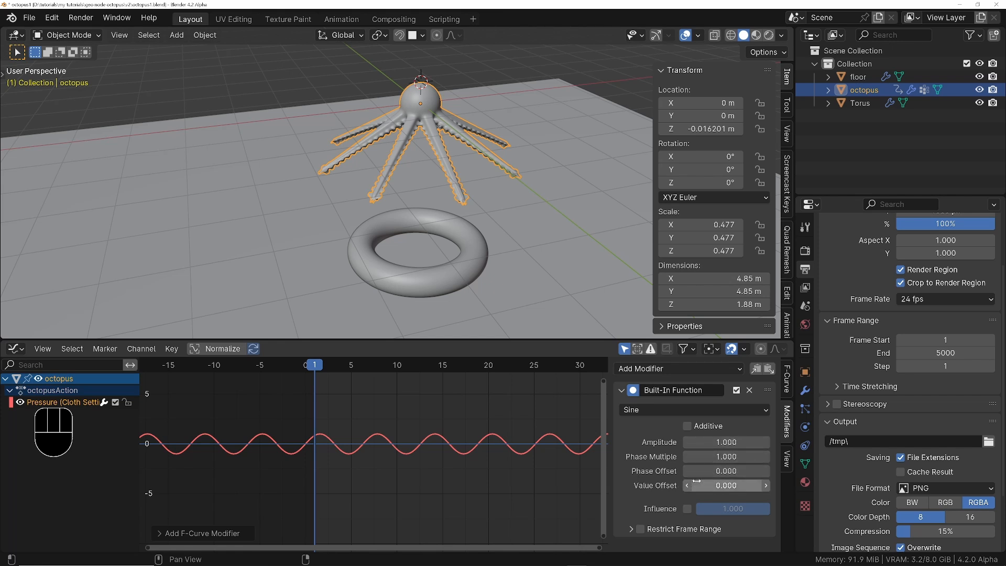
Step: Set the value offset of the pressure curve's sine function to 1.020
shift+drag(714, 486, 760, 486)
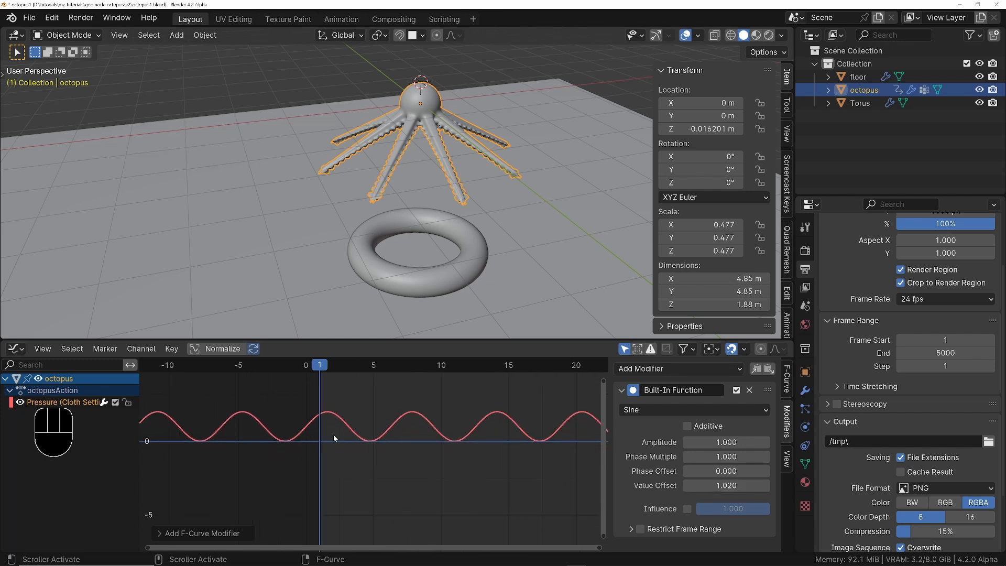
ctrl+middle_drag(352, 414, 295, 443)
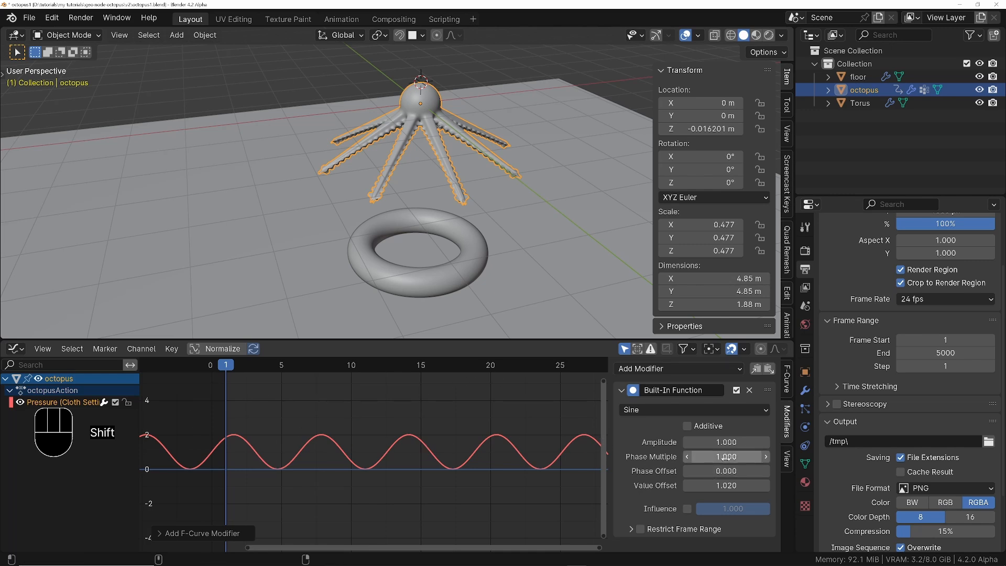
Step: Set the pressure curve's sine function to a phase multiple of 0.280 and a phase offset of -1.860
shift+drag(728, 456, 266, 422)
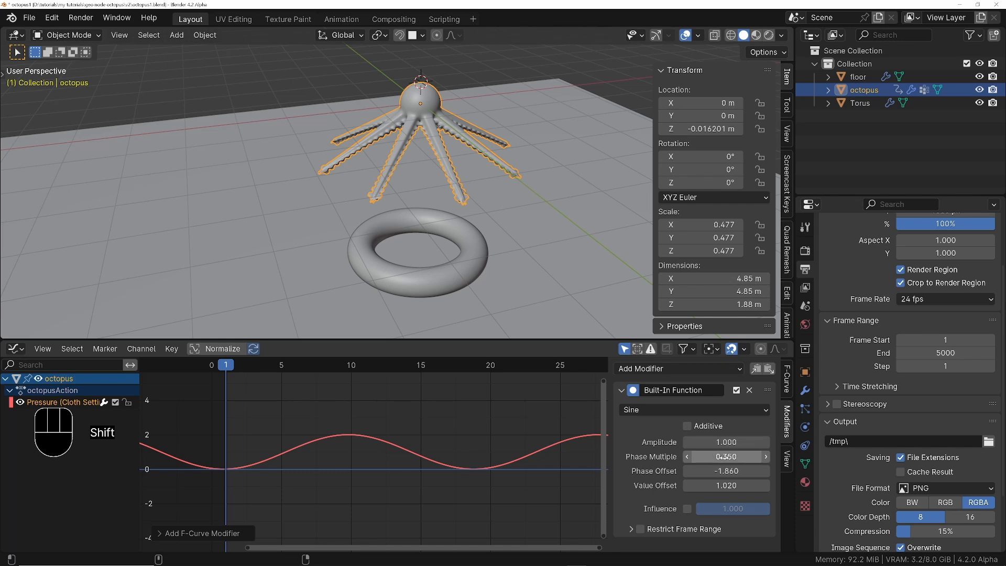
shift+drag(726, 470, 708, 457)
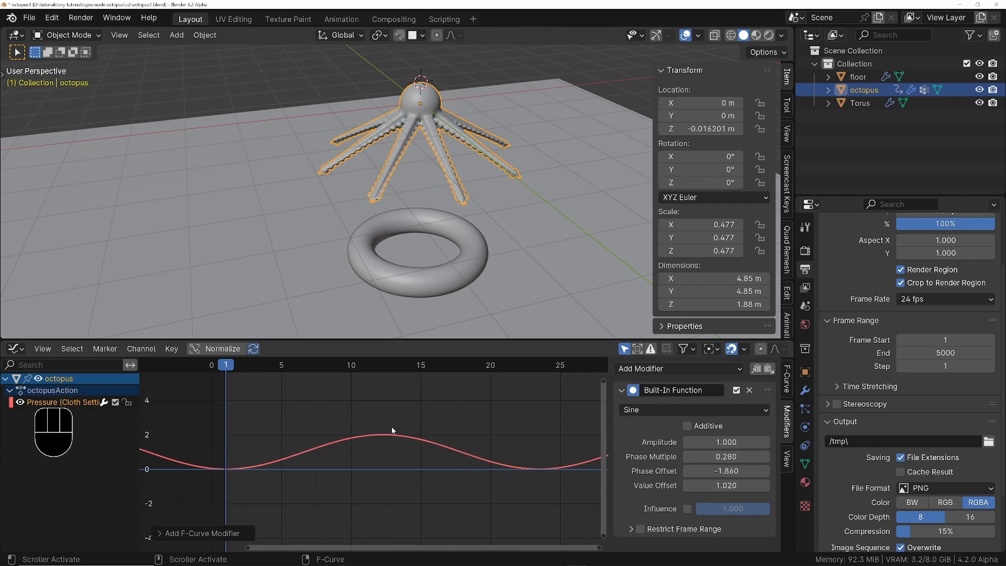
Step: Play the simulation and examine how the octopus pulsates, comparing its animated cloth pressure value with the sine curve over a wider frame range
ctrl+middle_drag(466, 217, 499, 238)
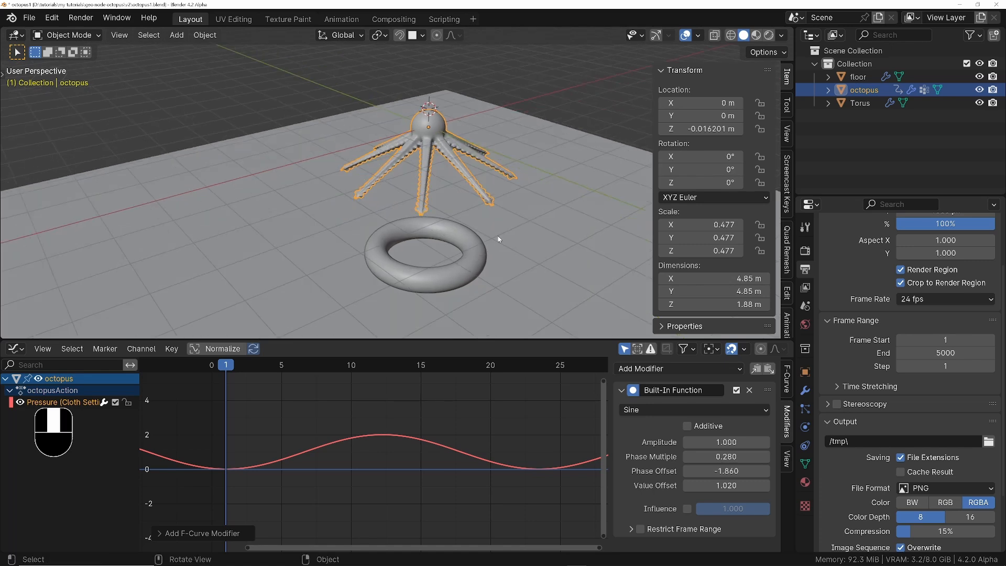
key(space)
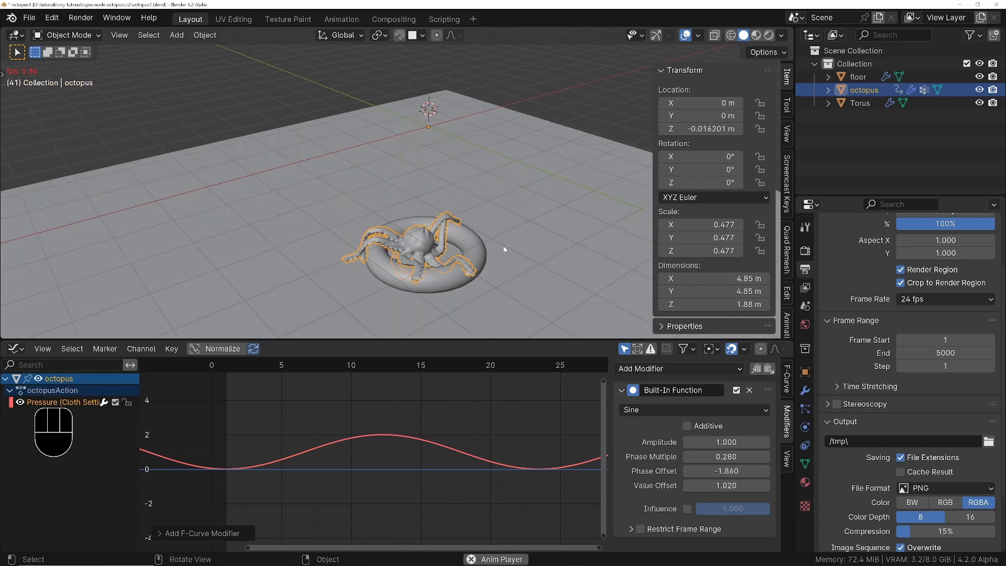
ctrl+middle_drag(443, 249, 420, 234)
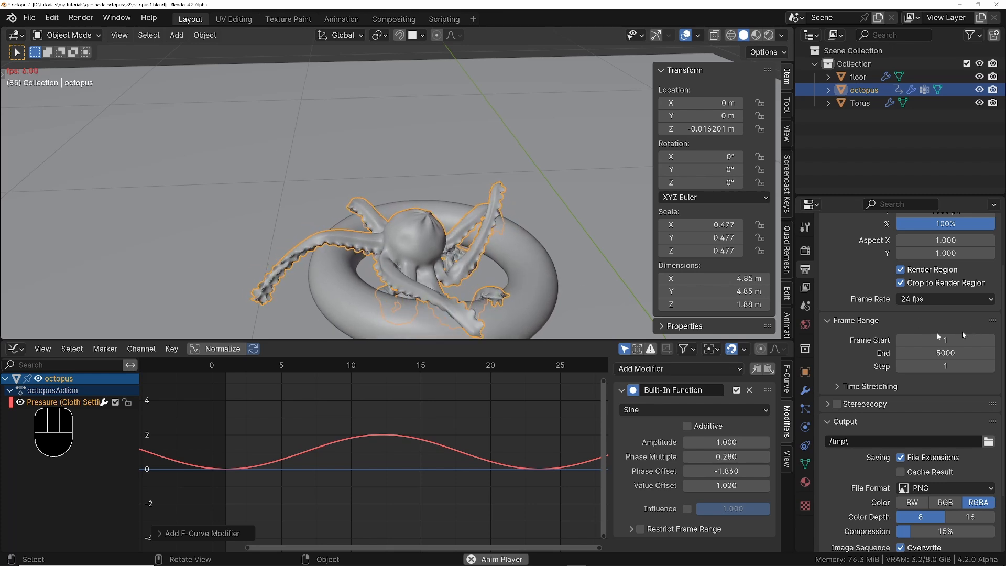
click(805, 444)
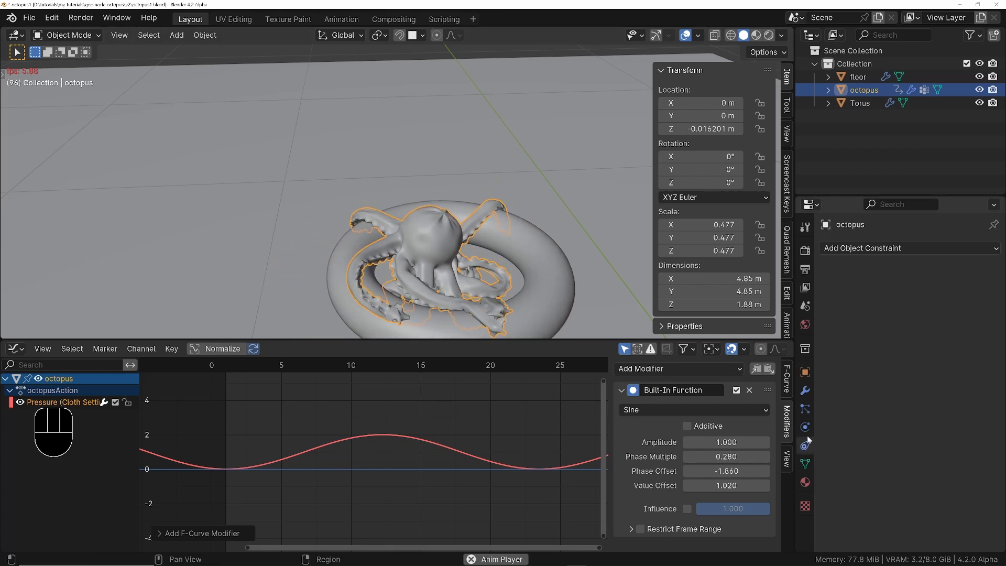
click(807, 431)
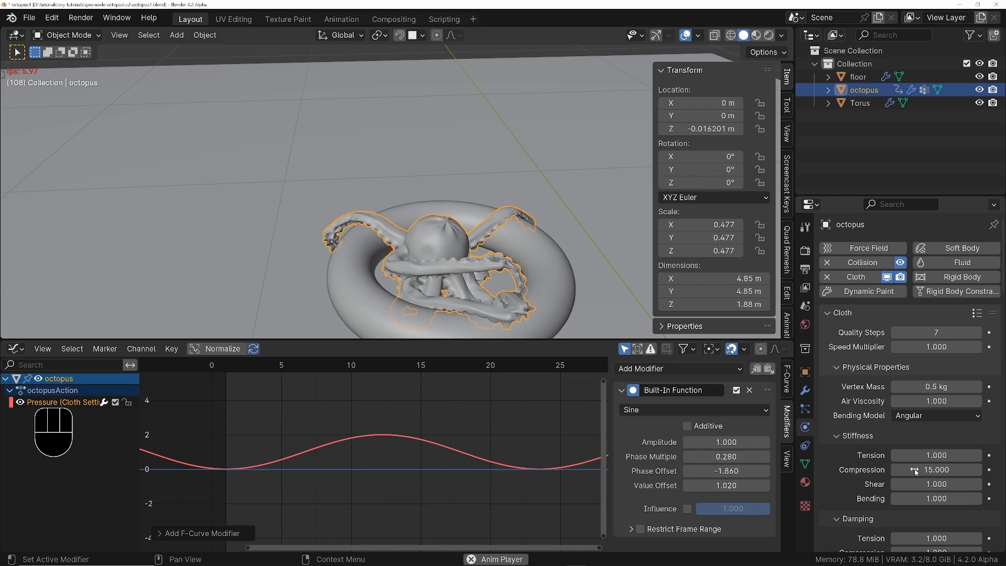
scroll(909, 377, down, 8)
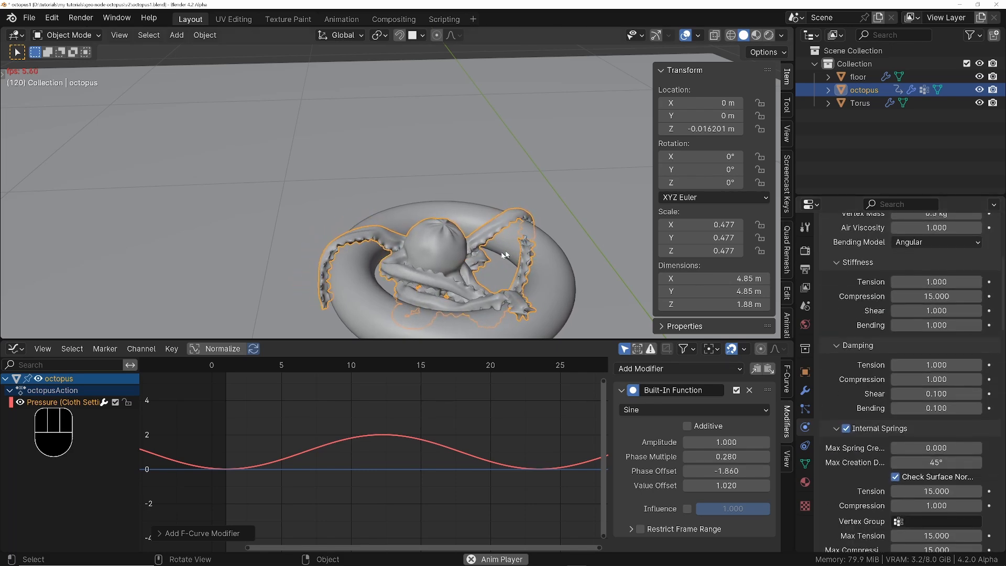
scroll(870, 370, down, 4)
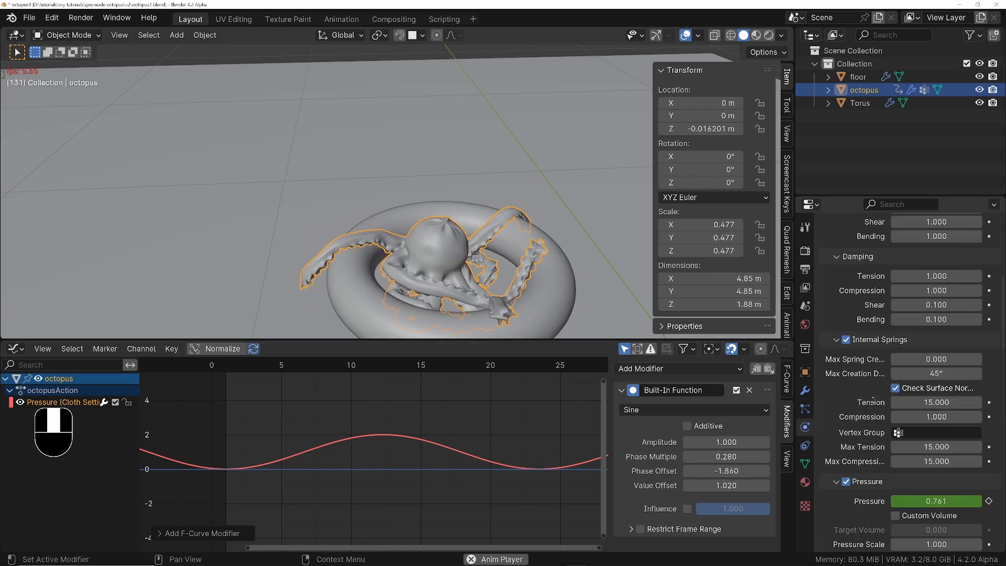
scroll(871, 370, down, 3)
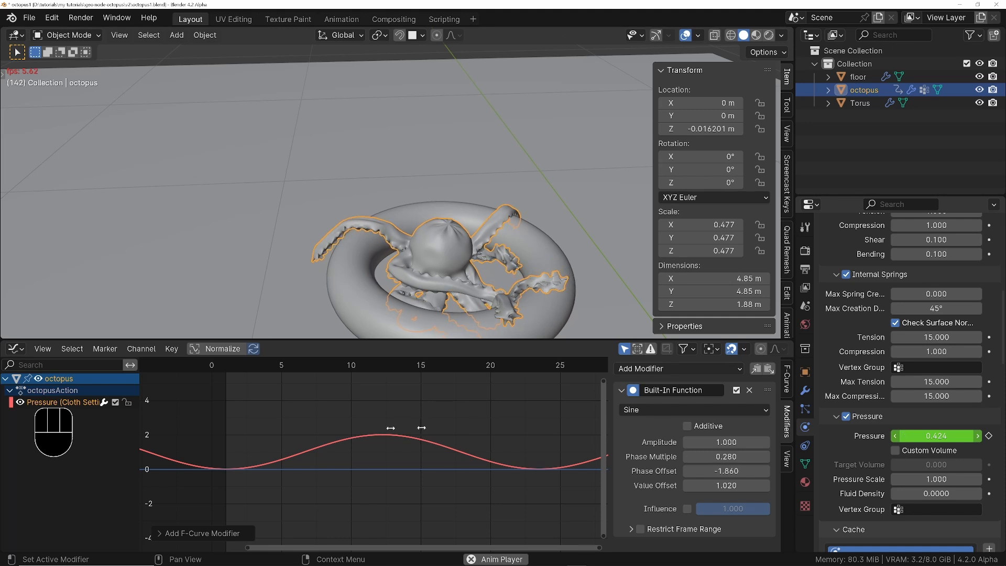
key(space)
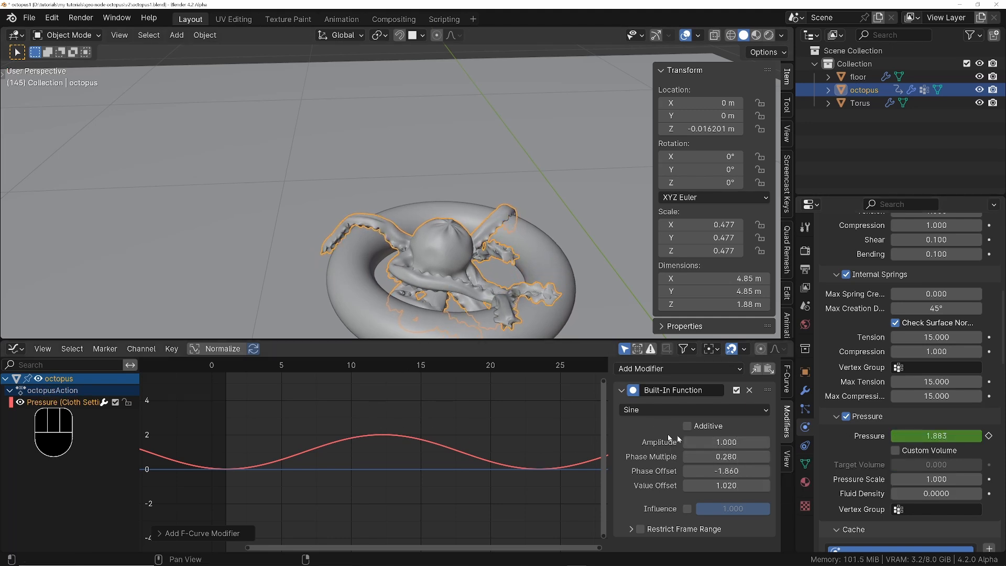
scroll(470, 433, down, 5)
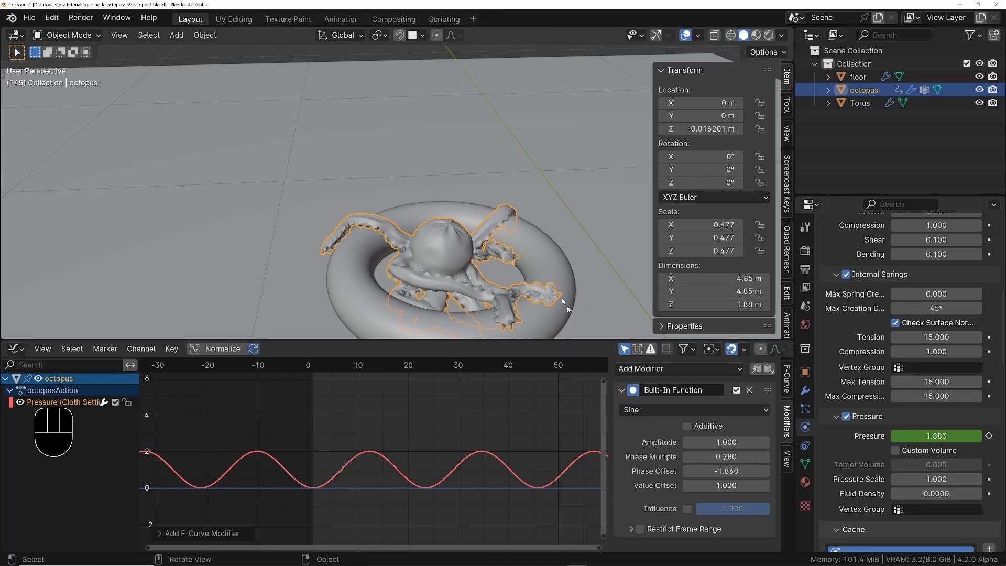
Step: Try pressure scales of 2, 3, 4, 5, 6 and 8 on the octopus during playback, toggling its cloth pressure off and on
key(space)
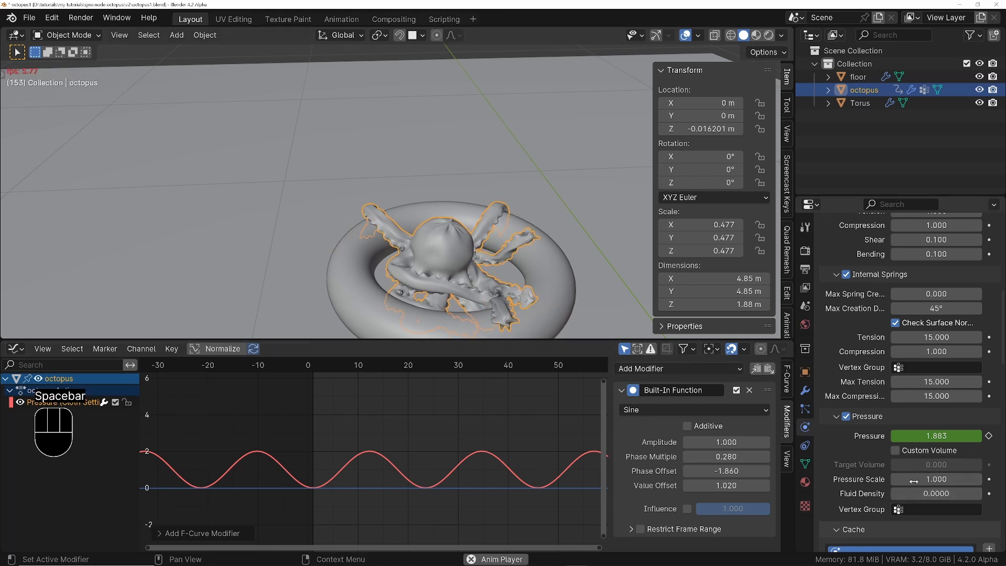
text(2)
key(Return)
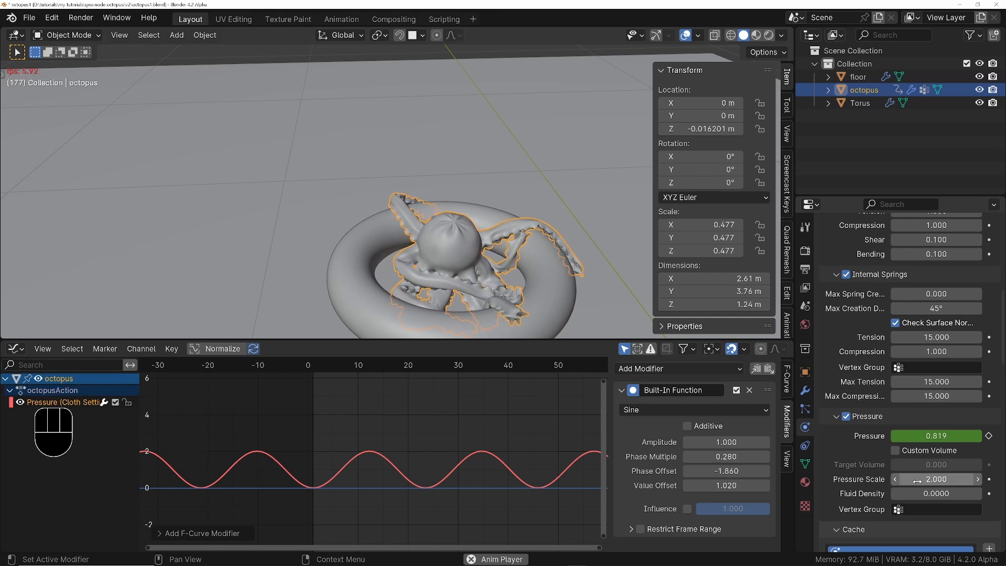
key(Return)
text(3)
key(Return)
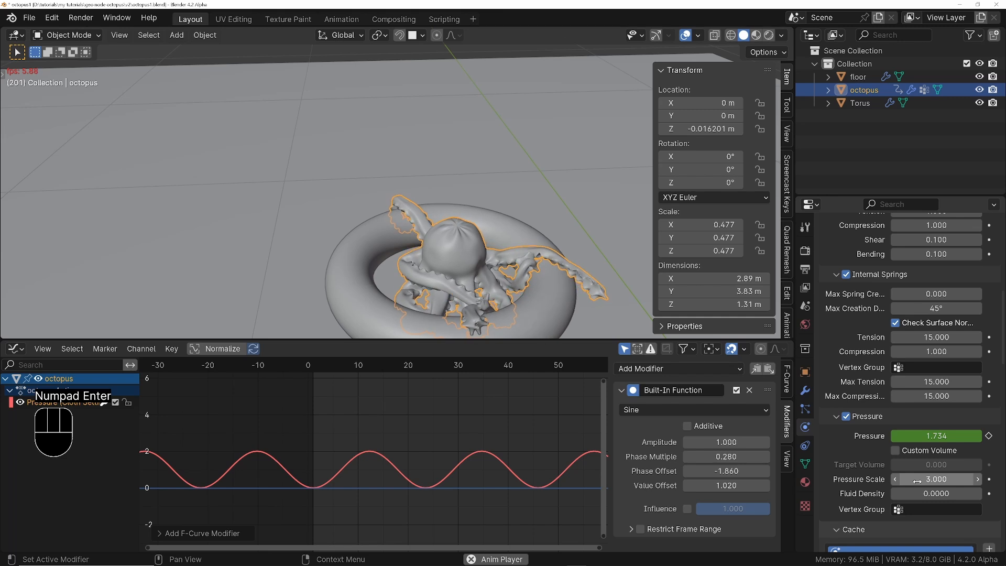
key(Return)
text(4)
key(Return)
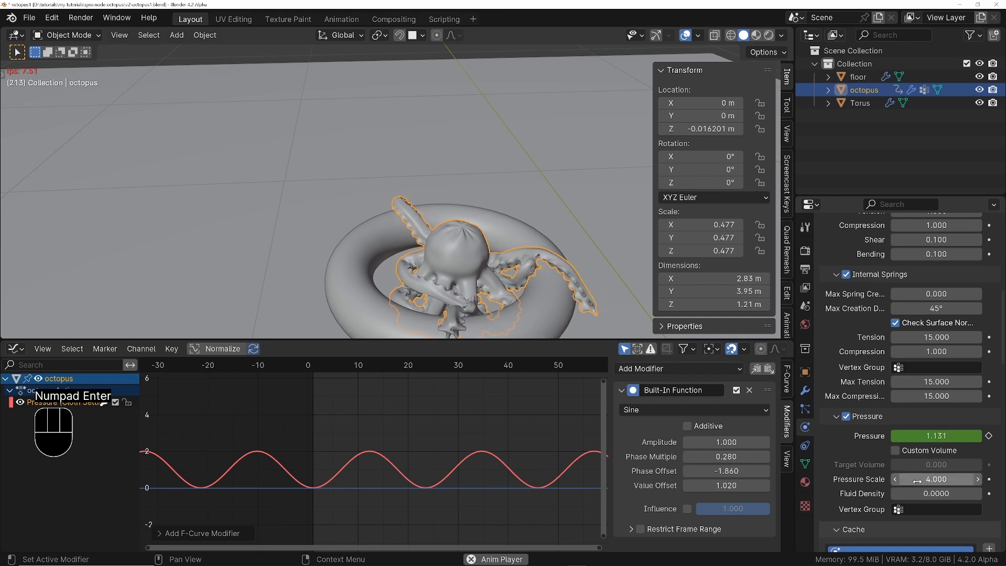
key(Return)
text(5)
key(Return)
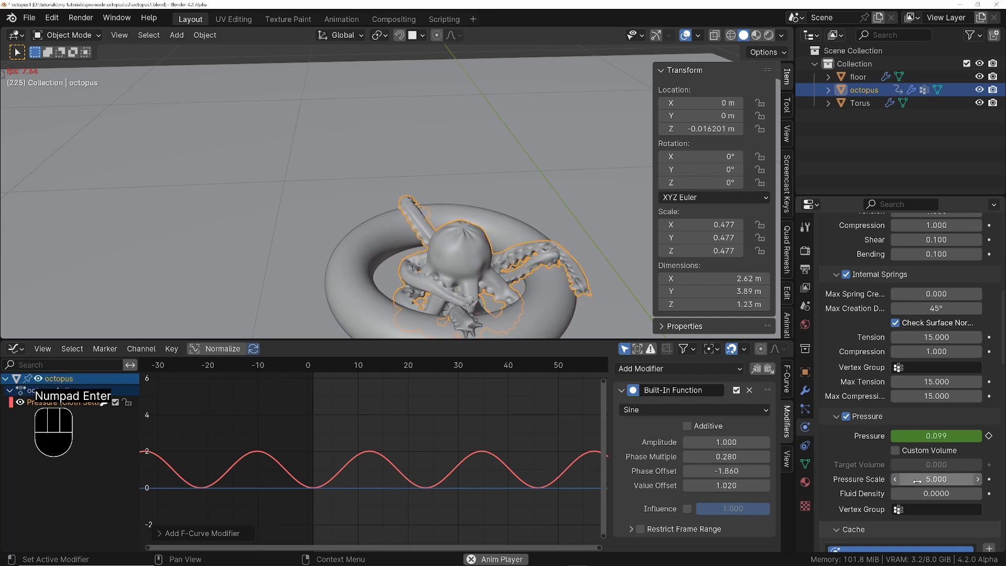
key(Return)
text(6)
key(Return)
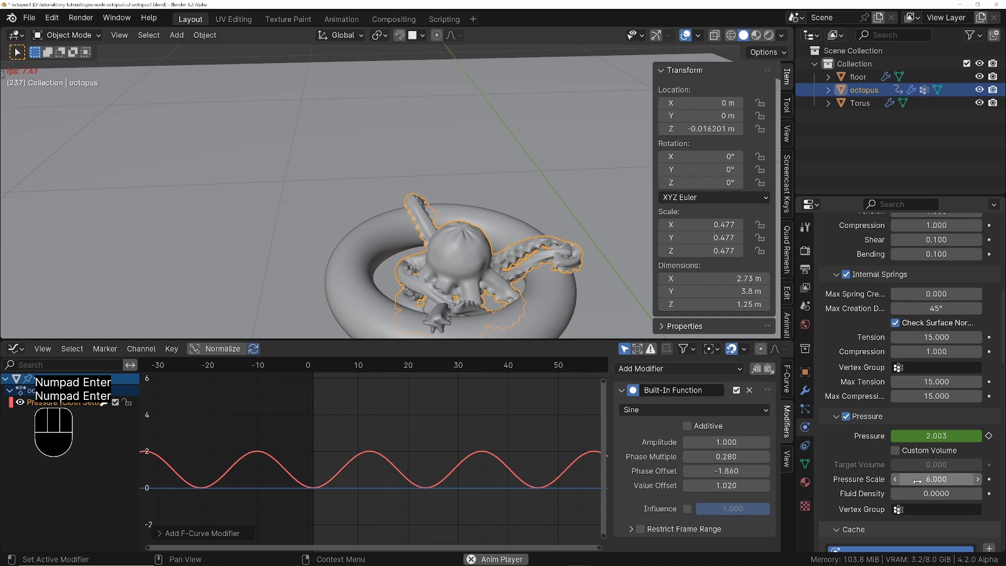
key(Return)
text(8)
key(Return)
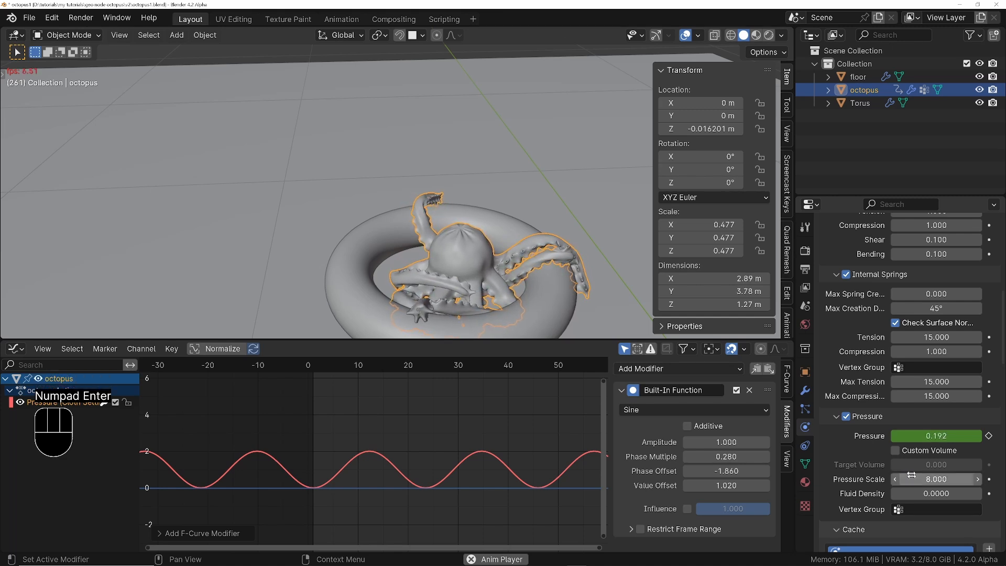
click(845, 417)
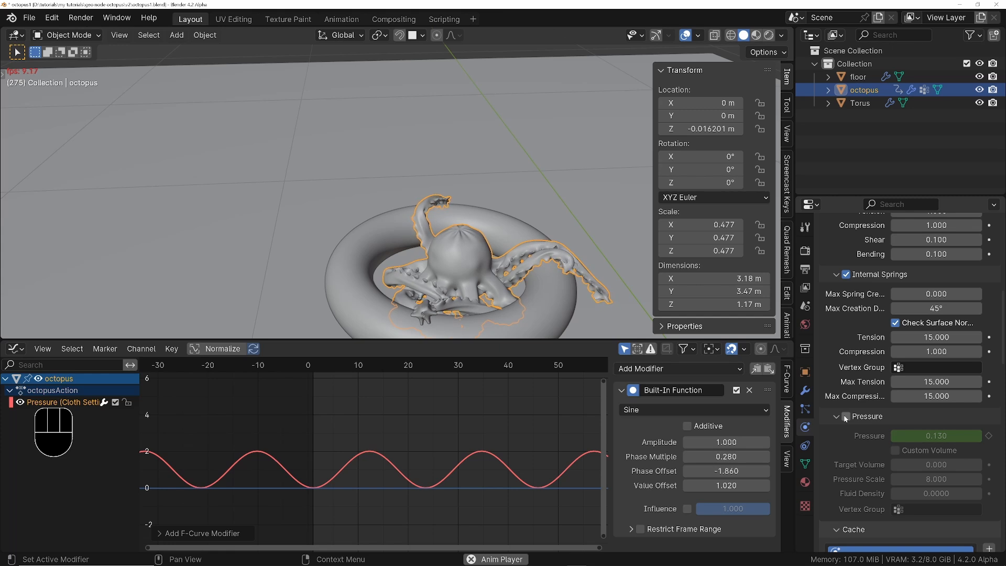
click(845, 417)
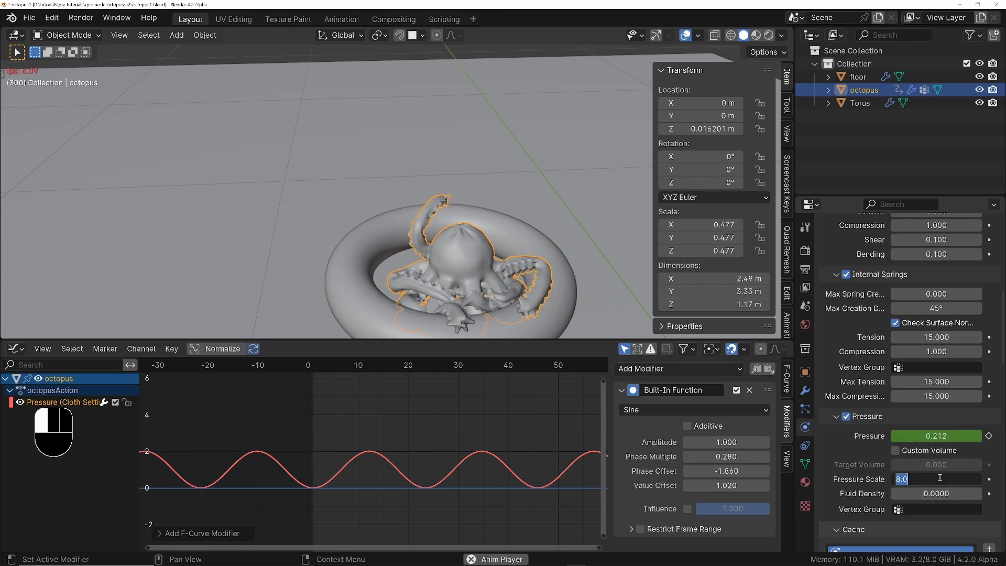
Step: Raise the octopus cloth's pressure scale to 16 and then 20, observing the playing simulation from another angle
text(16)
key(Return)
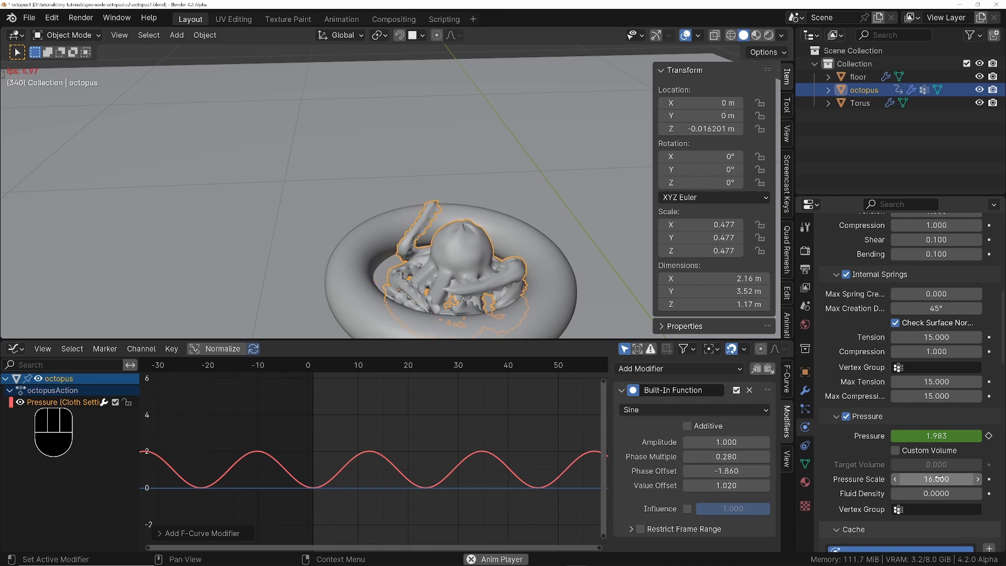
key(KP_Enter)
text(20)
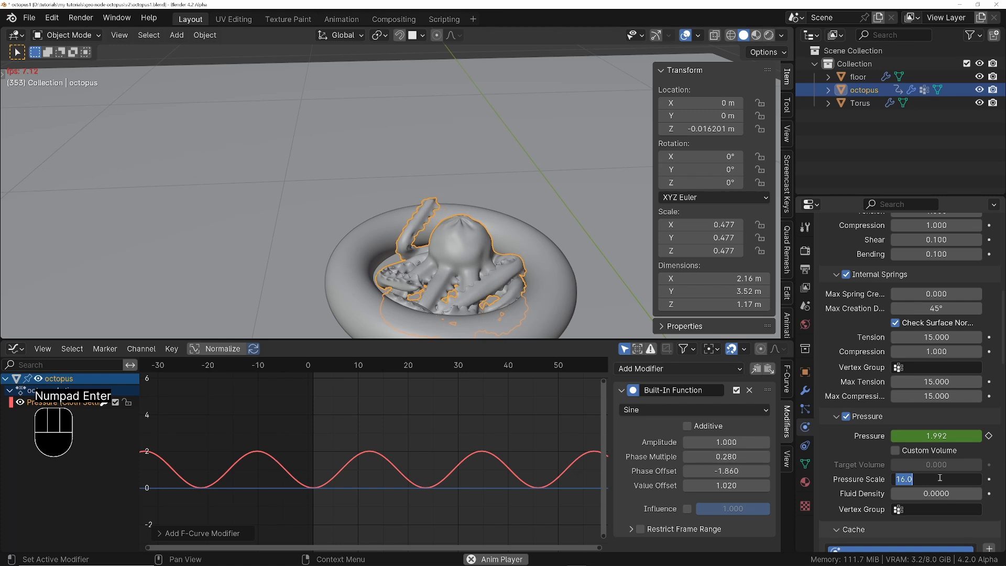
key(KP_Enter)
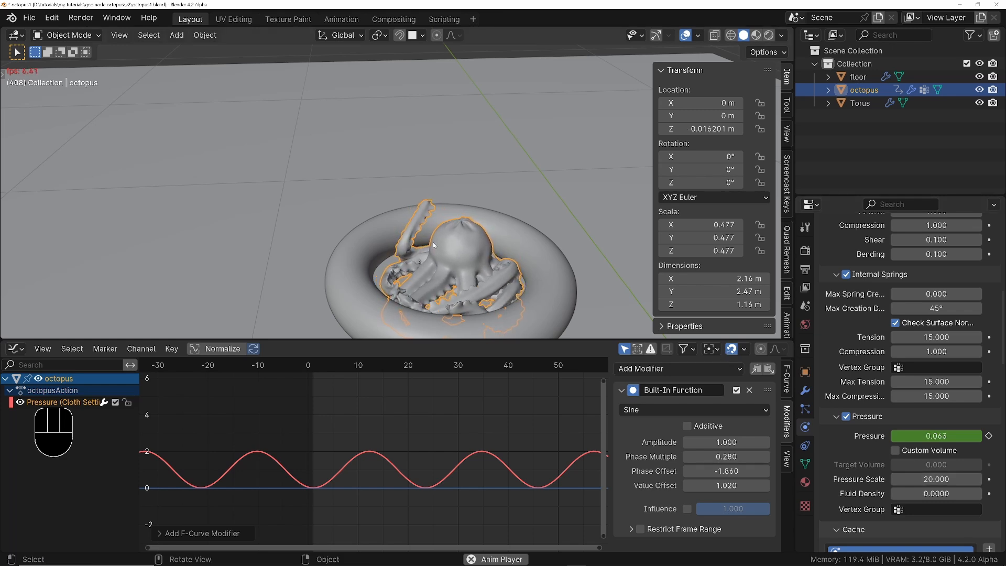
middle_drag(467, 266, 446, 260)
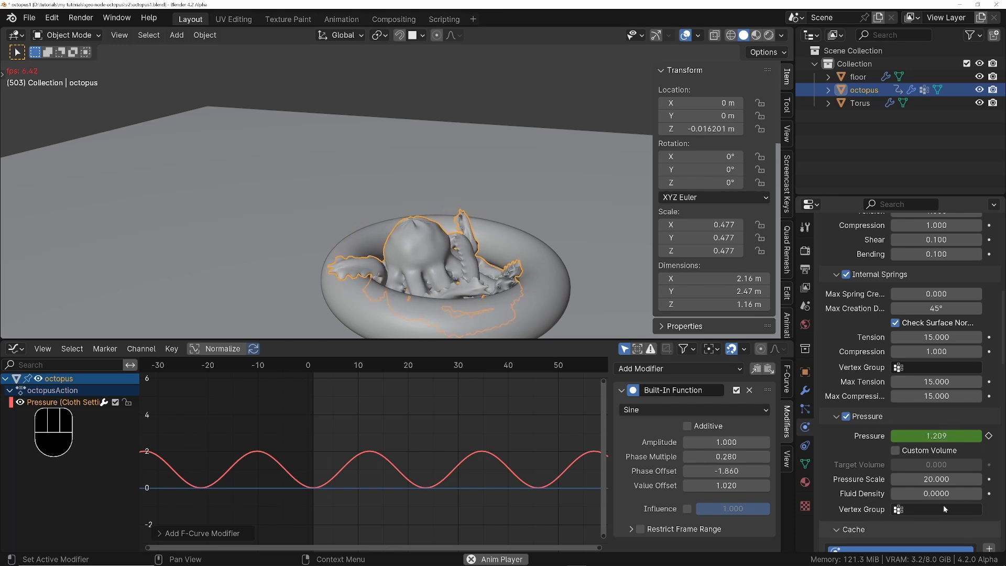
Step: Stop the simulation and, in Edit Mode, grow the selection from the octopus head's top vertex down over the dome
key(space)
key(Tab)
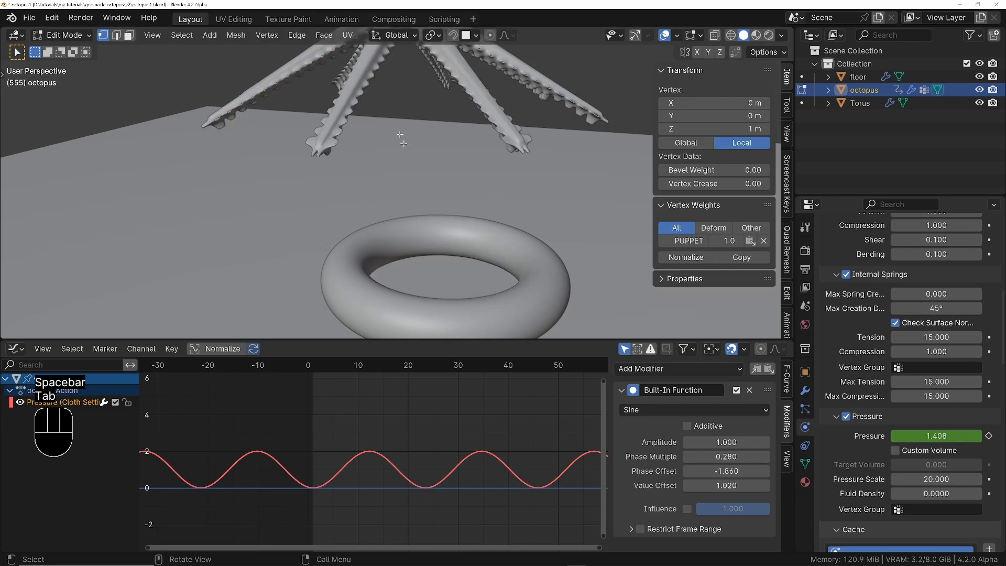
scroll(403, 144, down, 4)
shift+middle_drag(392, 67, 400, 146)
scroll(399, 118, up, 10)
scroll(431, 207, down, 6)
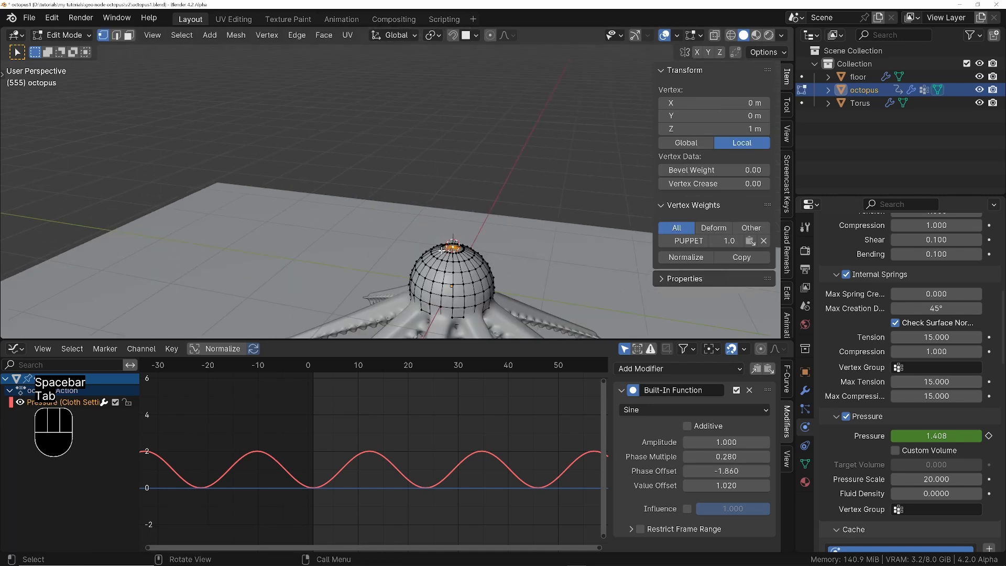
shift+middle_drag(431, 207, 425, 179)
ctrl+middle_drag(442, 216, 350, 159)
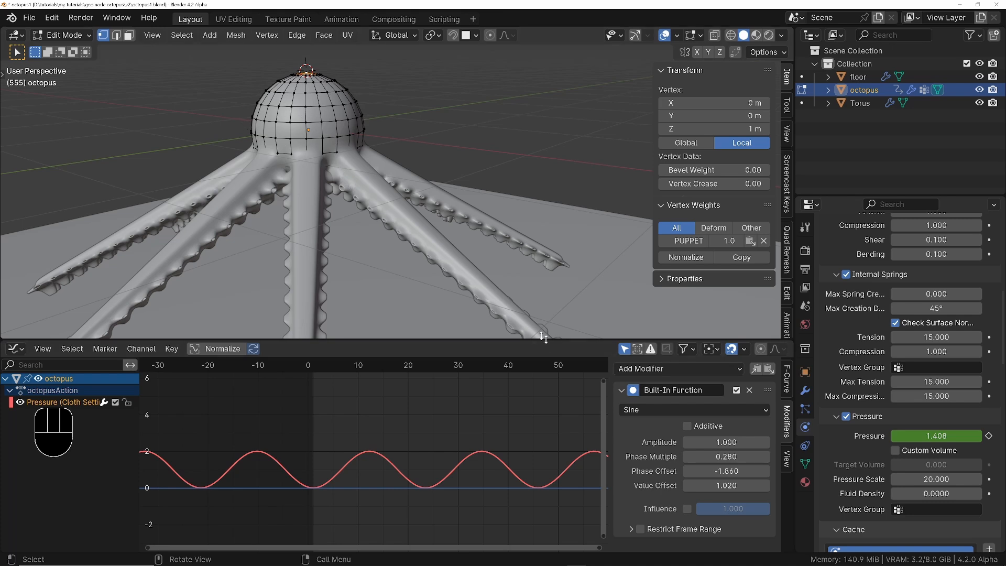
shift+middle_drag(347, 156, 422, 189)
middle_drag(423, 189, 397, 168)
mouse_move(397, 168)
shift+middle_down()
mouse_move(410, 216)
mouse_move(412, 169)
shift+middle_up()
key(ctrl+KP_Add)
key(ctrl+KP_Add)
key(ctrl+KP_Add)
key(ctrl+KP_Add)
key(ctrl+KP_Add)
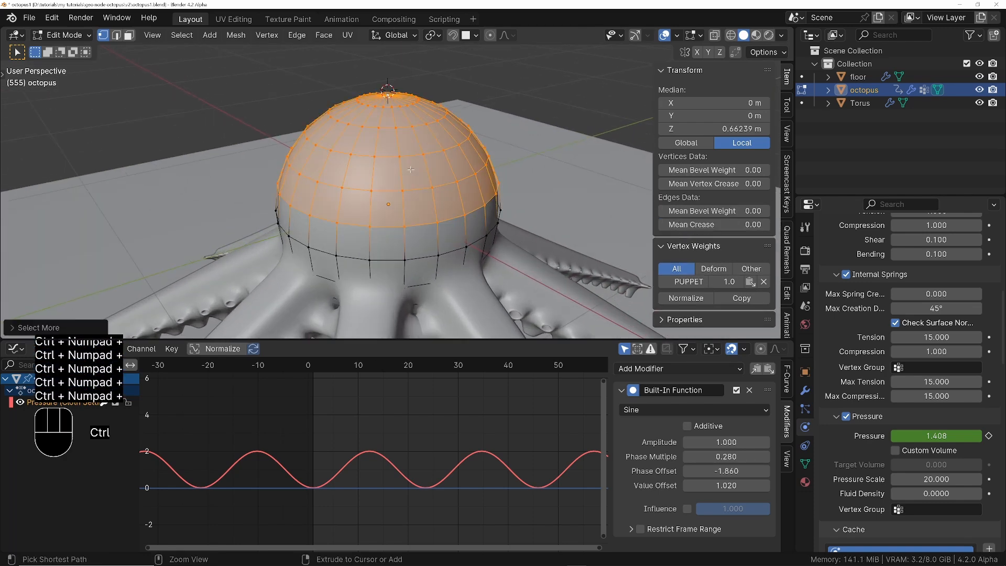
Step: Add the centre vertex and the two surrounding edge loops on the underside of the octopus's head to the selection
middle_drag(252, 103, 388, 252)
scroll(401, 220, up, 4)
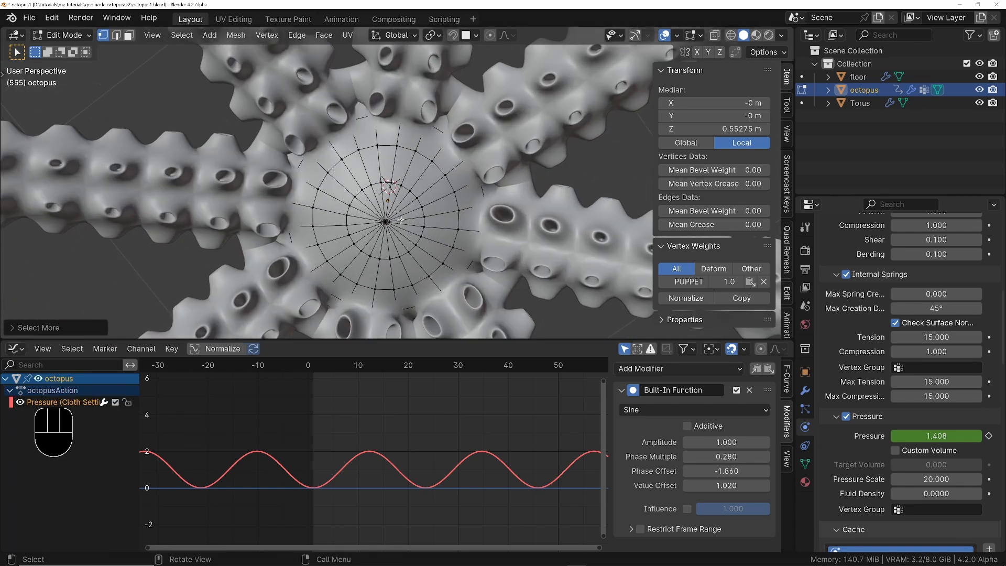
shift+click(386, 223)
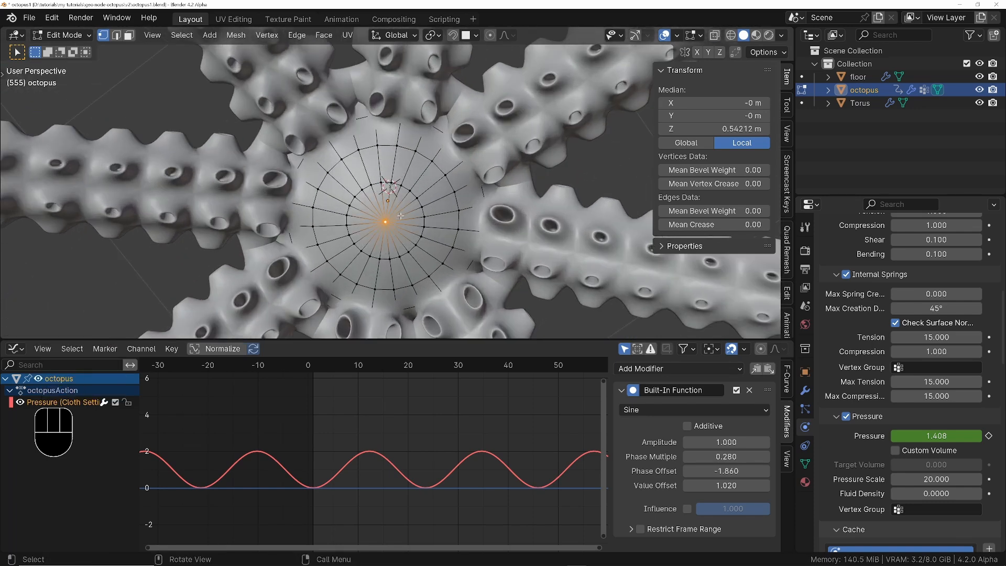
alt+shift+click(421, 204)
alt+shift+click(448, 187)
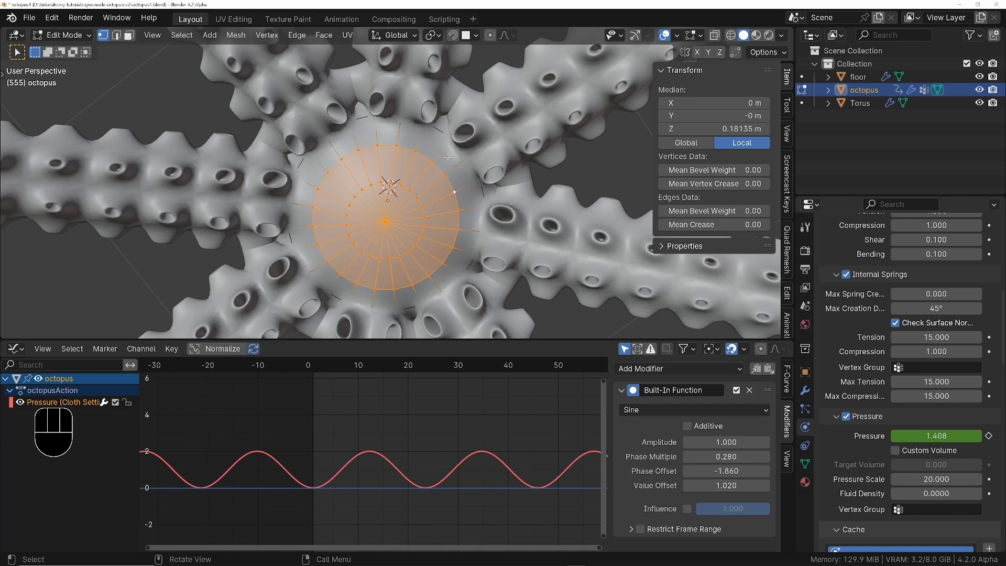
Step: Create a vertex group named breathing on the octopus and assign the selected head vertices to it
middle_drag(448, 187, 461, 272)
ctrl+middle_drag(467, 210, 471, 283)
shift+middle_drag(484, 152, 491, 233)
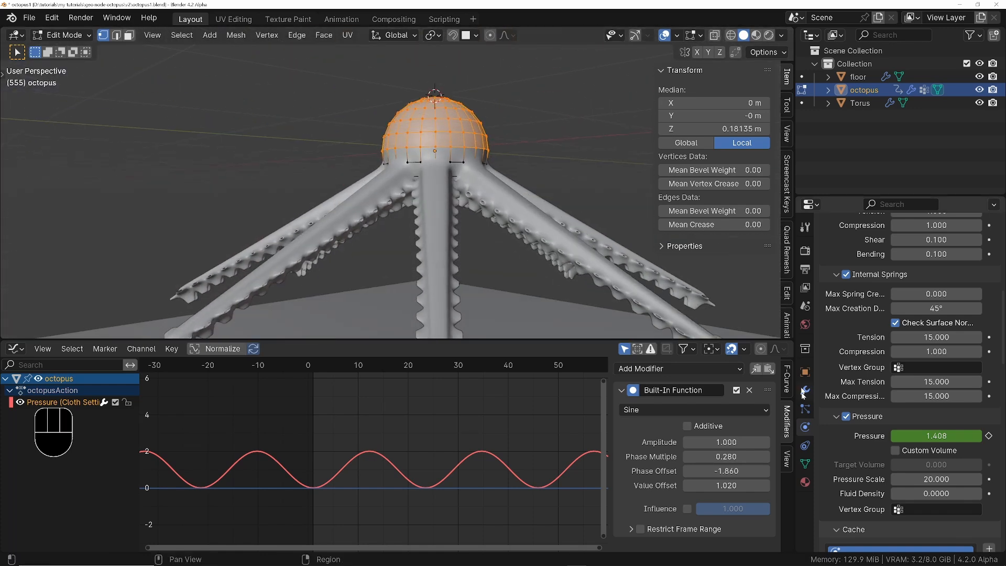
click(802, 463)
scroll(869, 442, up, 5)
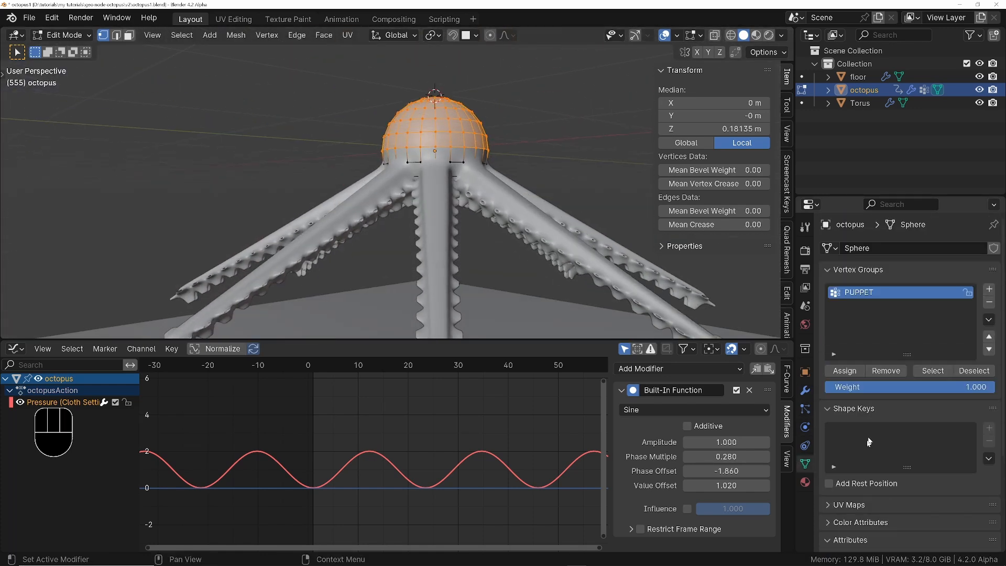
click(988, 289)
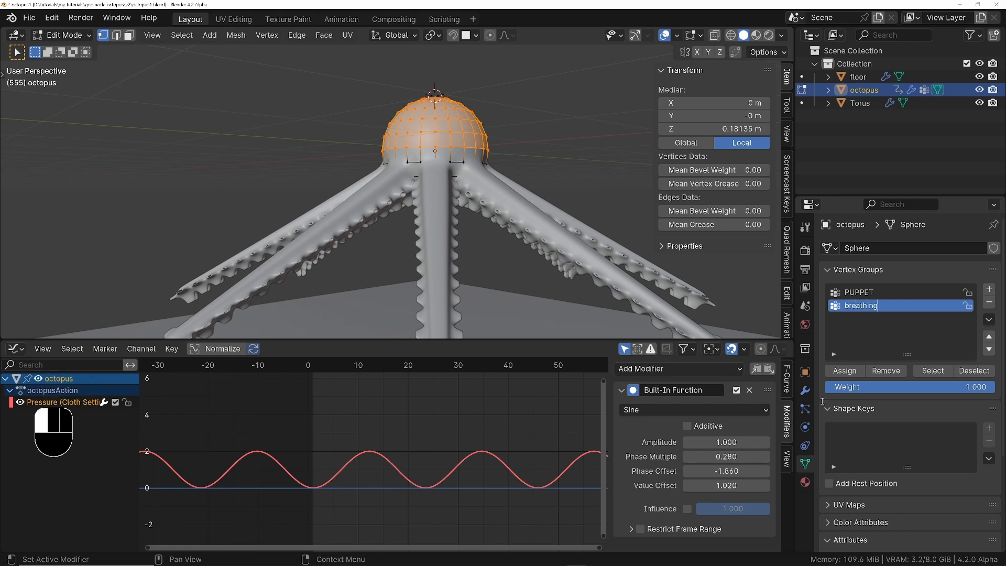
click(844, 370)
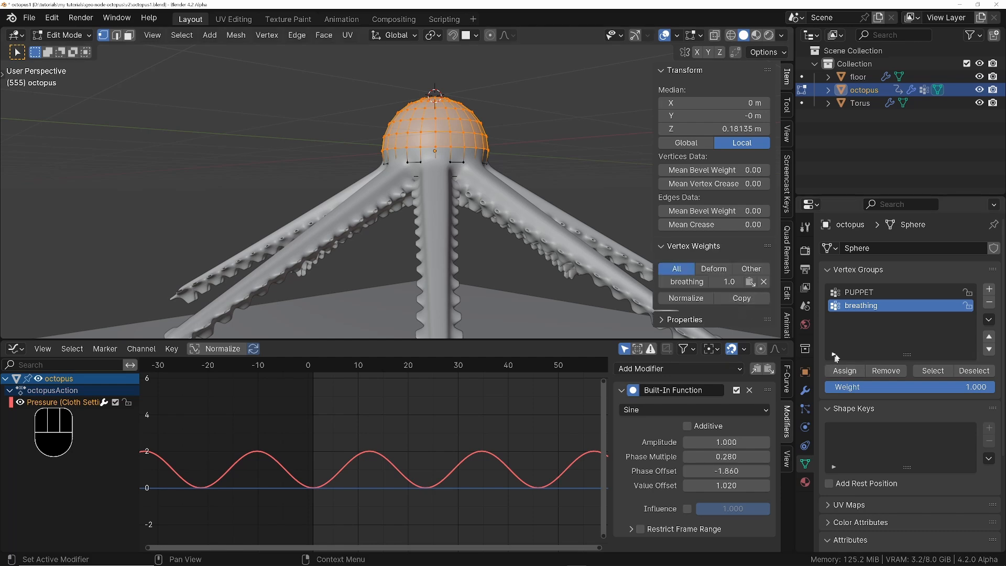
Step: Set the vertex group of the octopus's cloth pressure to breathing
click(806, 432)
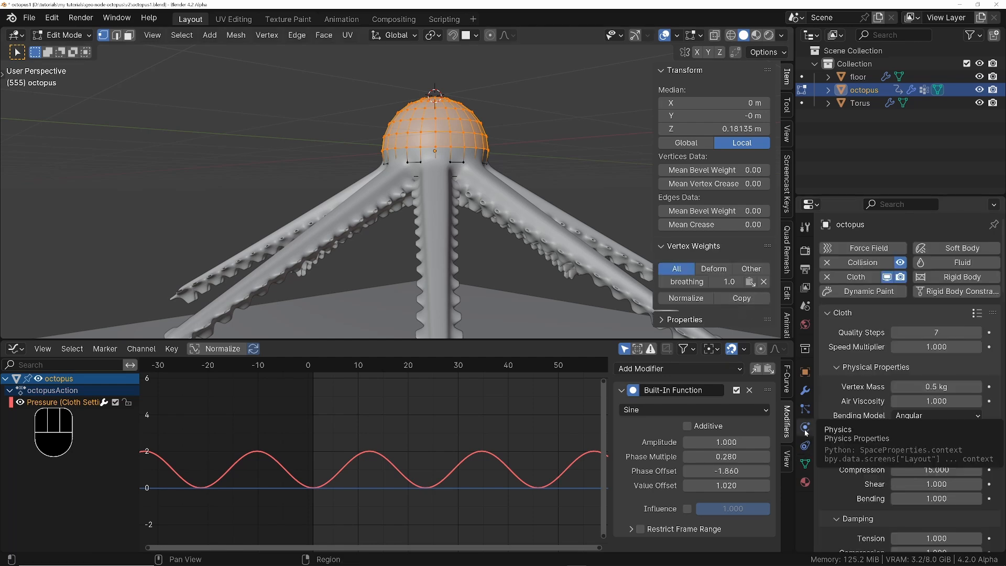
scroll(866, 397, down, 15)
scroll(866, 396, down, 3)
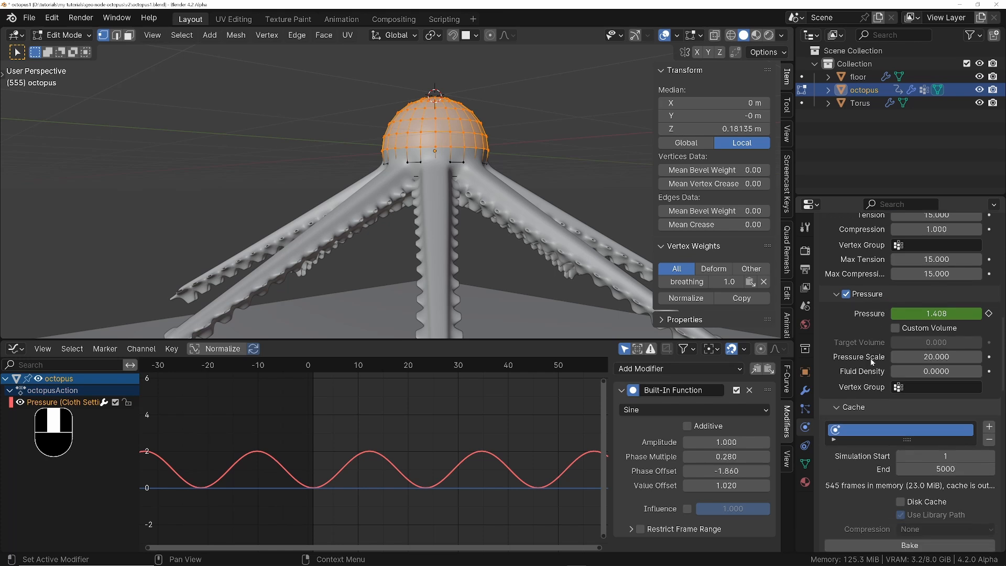
scroll(929, 340, up, 2)
scroll(917, 348, down, 3)
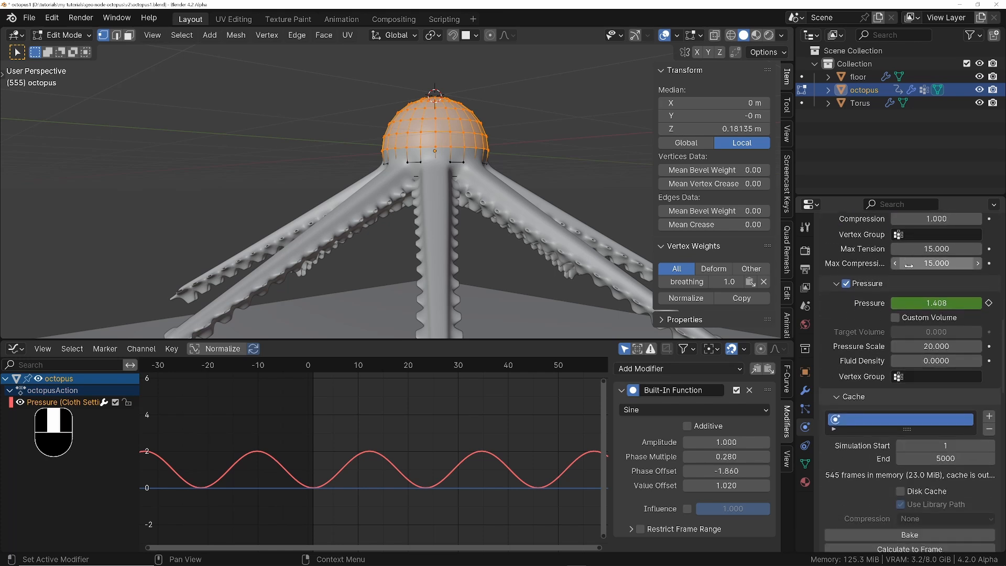
click(918, 377)
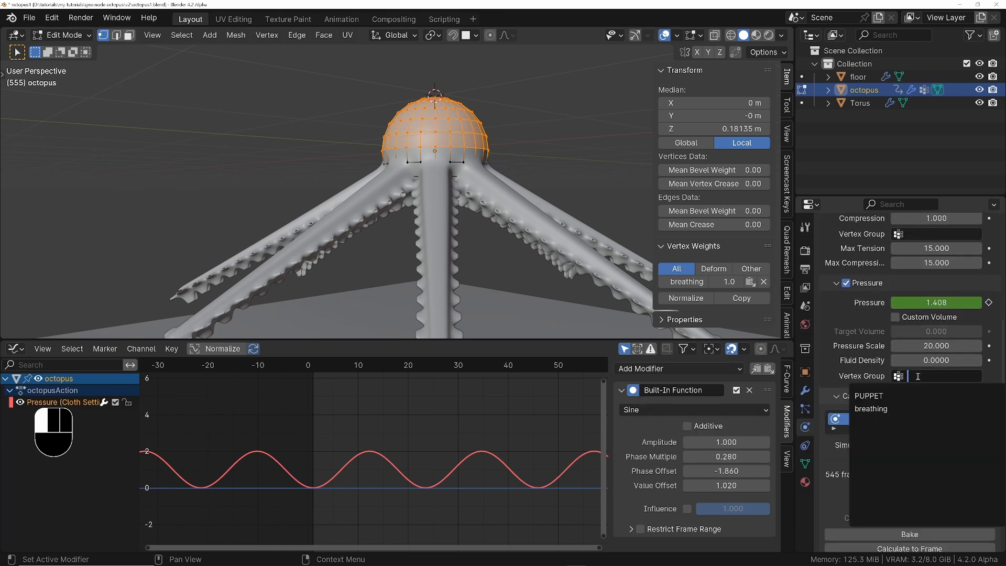
click(880, 408)
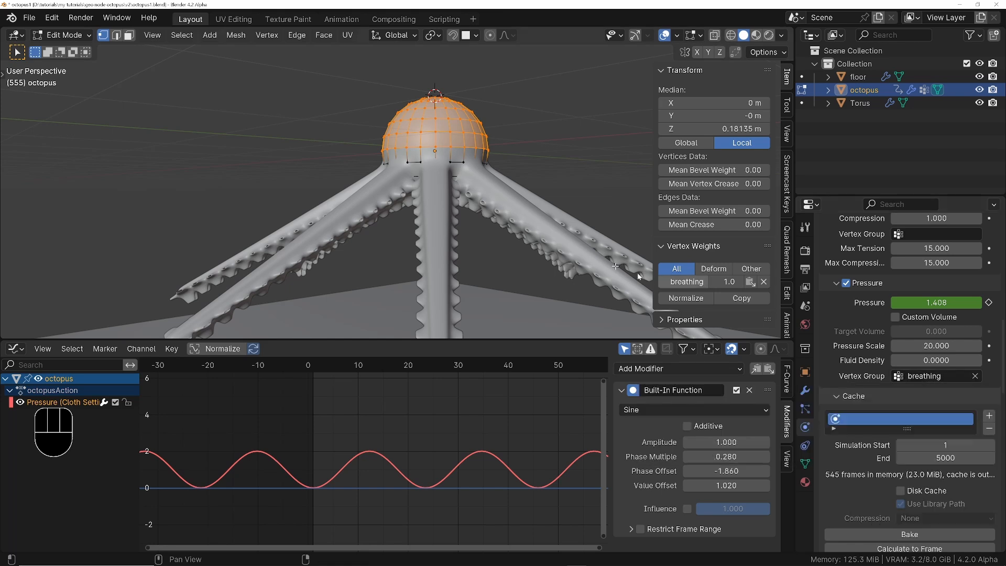
Step: Return the octopus to Object Mode, go back to frame 1 and turn off its cloth pressure
key(Tab)
click(413, 129)
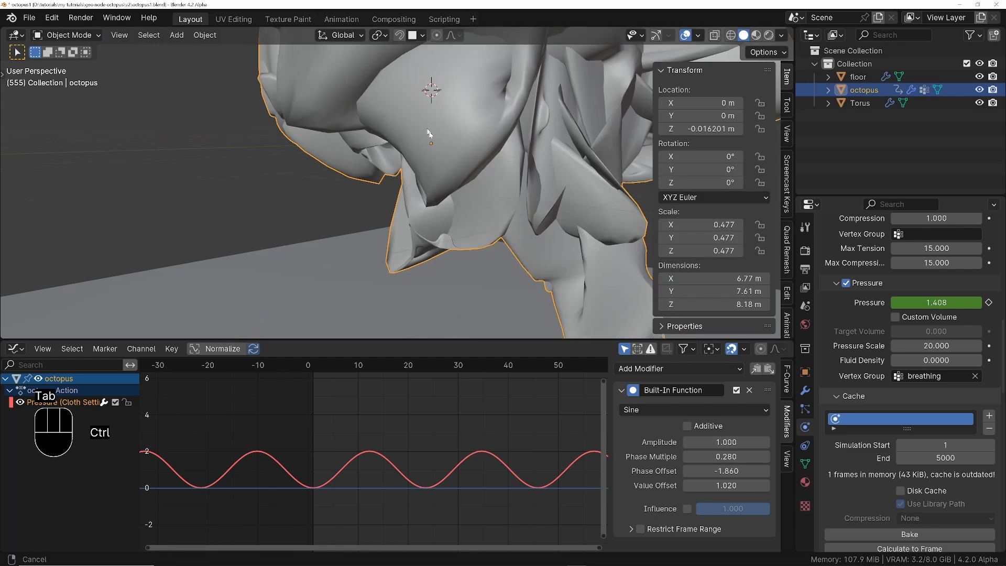
ctrl+middle_drag(430, 135, 435, 164)
shift+middle_drag(434, 165, 439, 202)
key(shift+Left)
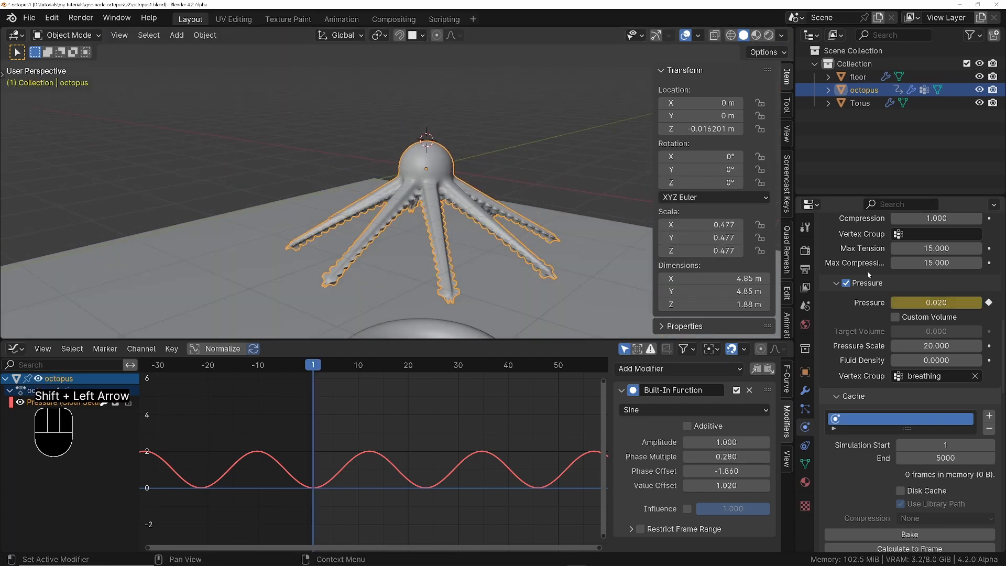
click(847, 284)
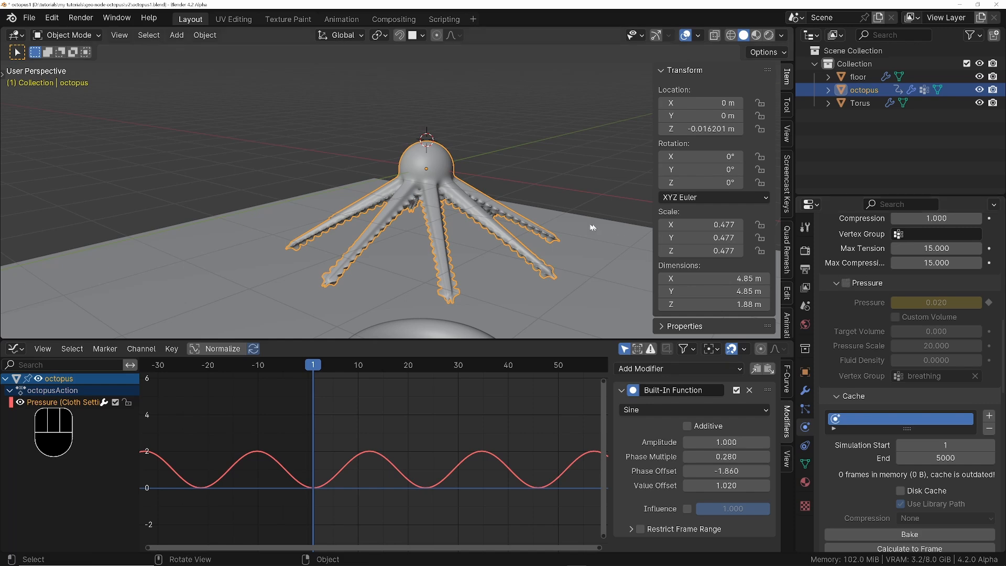
Step: Play the simulation with a self-collision distance of 0.00354 m and adjust the distance to 0.0267 m during playback
scroll(841, 472, down, 15)
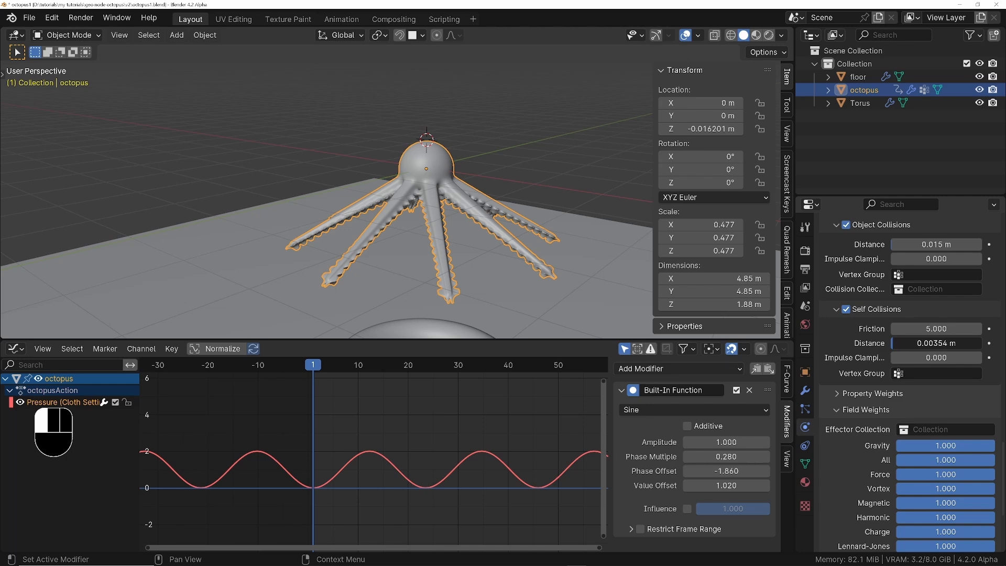
key(space)
ctrl+middle_drag(443, 223, 442, 192)
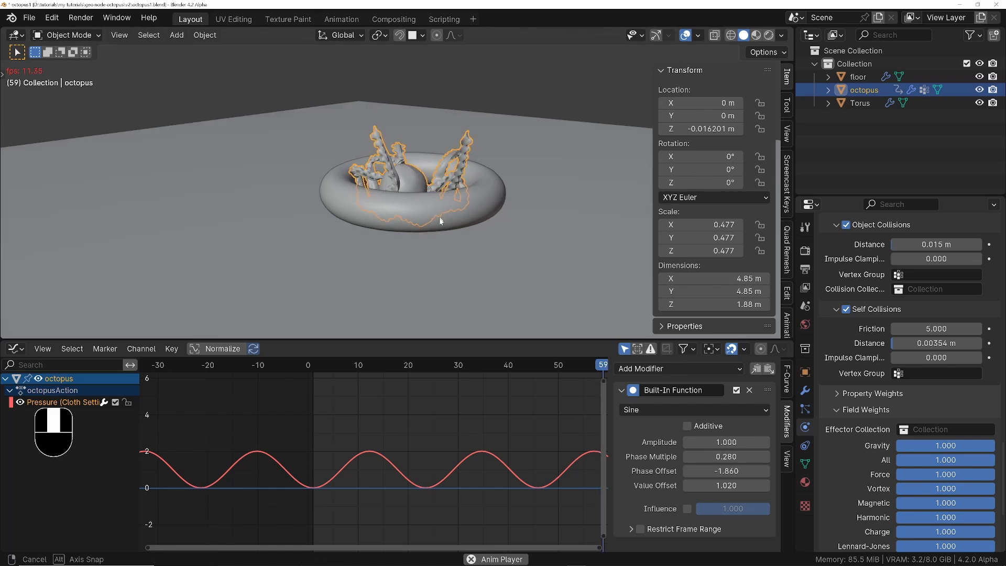
middle_drag(445, 207, 453, 245)
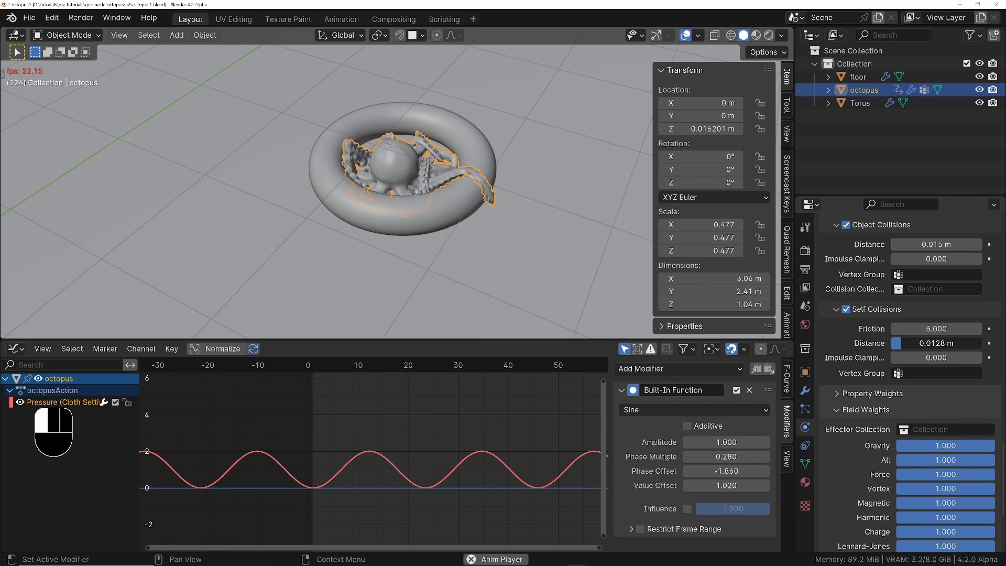
drag(936, 343, 949, 343)
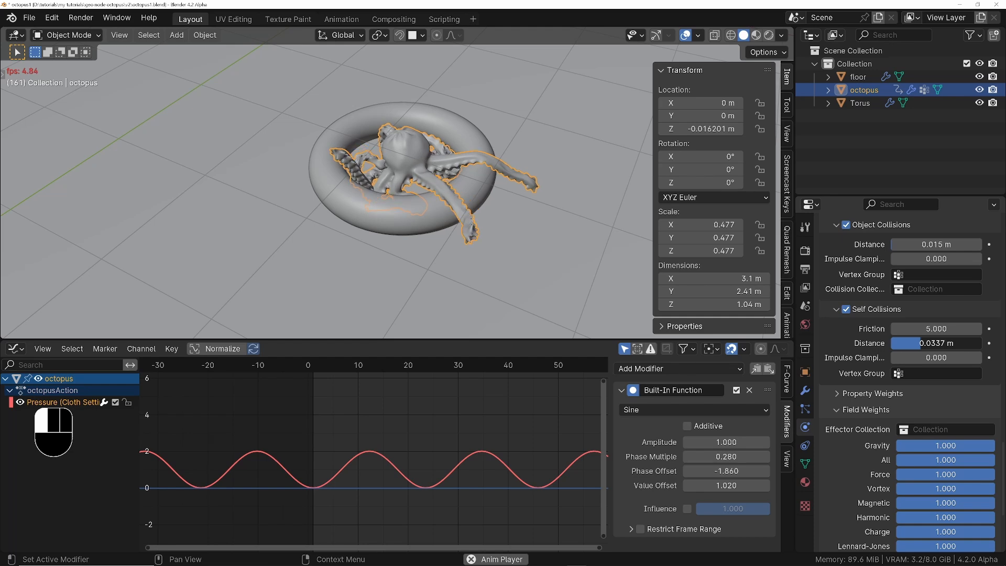
drag(949, 343, 914, 344)
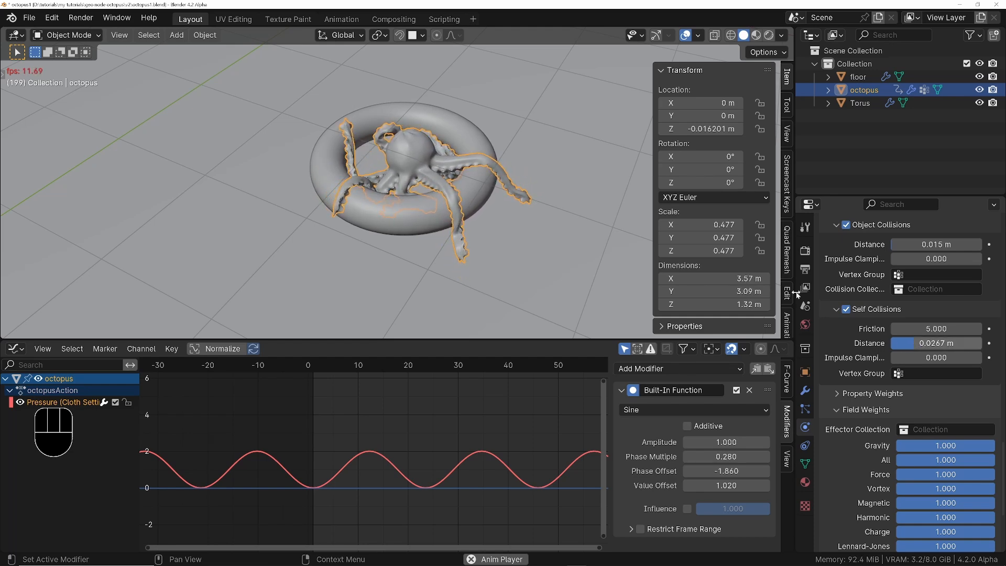
Step: Turn the octopus's cloth pressure back on during playback and watch its head pulsate from another angle
scroll(845, 462, up, 8)
scroll(845, 462, up, 10)
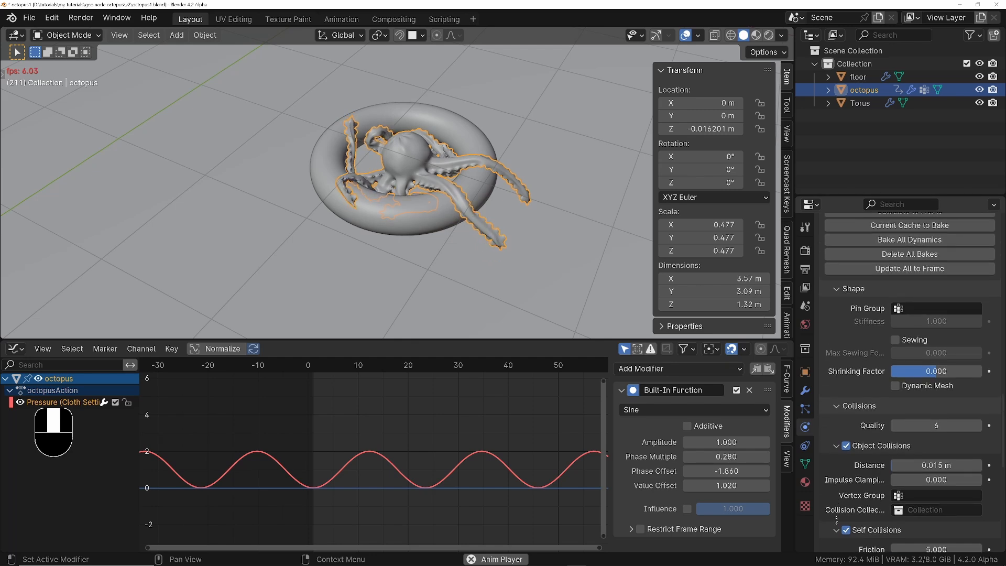
scroll(837, 461, up, 6)
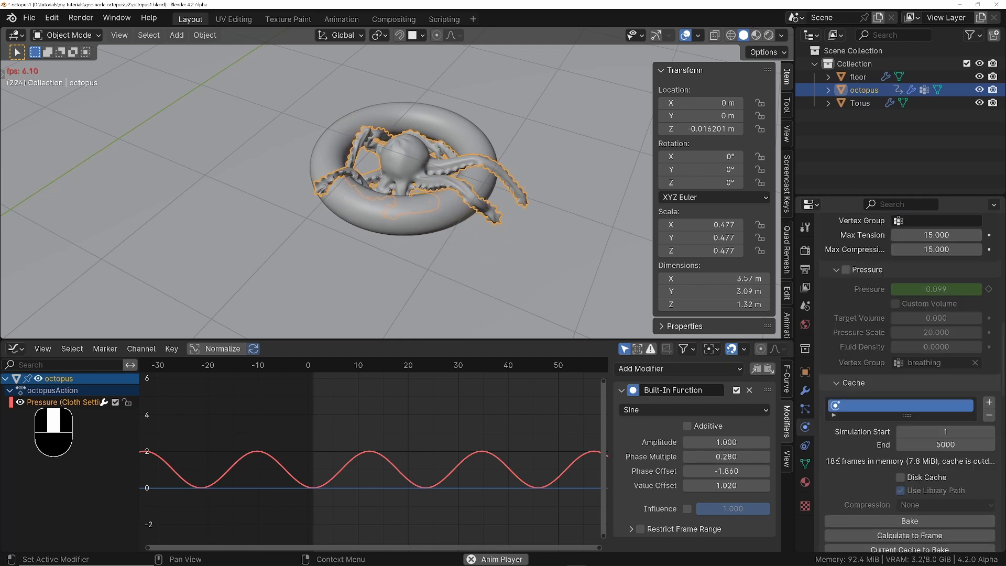
scroll(869, 253, up, 1)
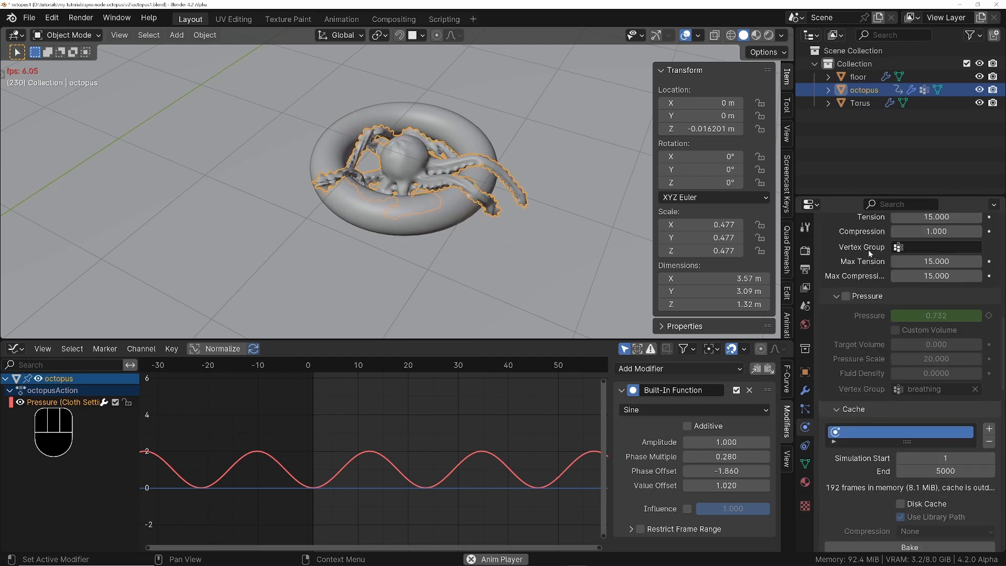
click(846, 296)
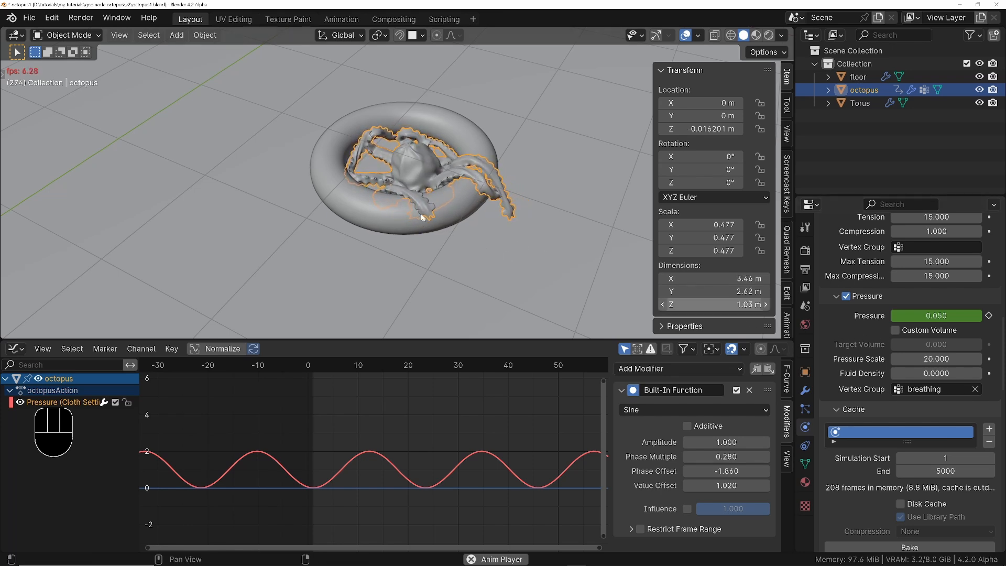
middle_drag(374, 145, 350, 186)
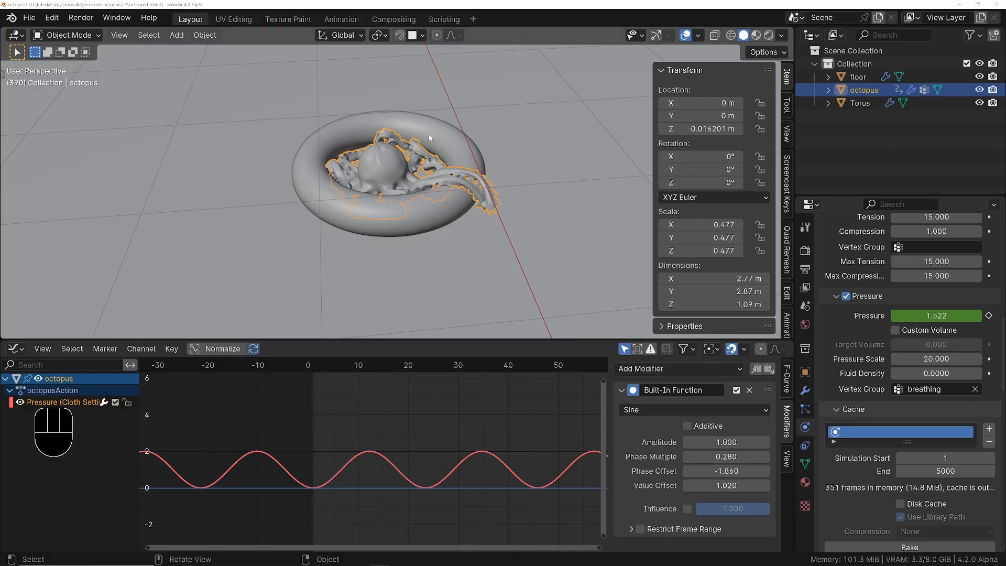
middle_drag(430, 137, 395, 166)
Step: Delete the torus and return to the first frame
click(422, 141)
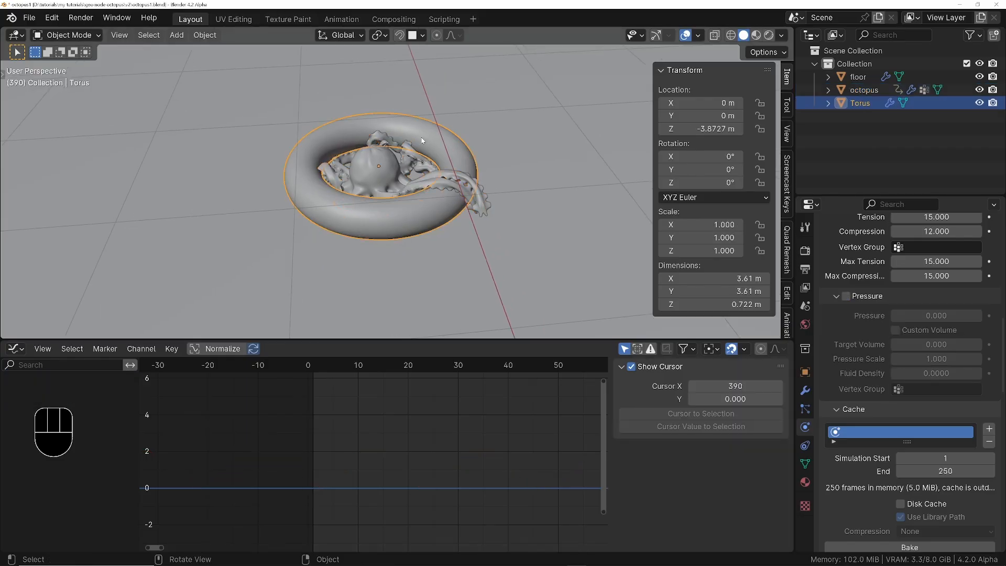
key(x)
click(418, 141)
ctrl+middle_drag(401, 104, 418, 186)
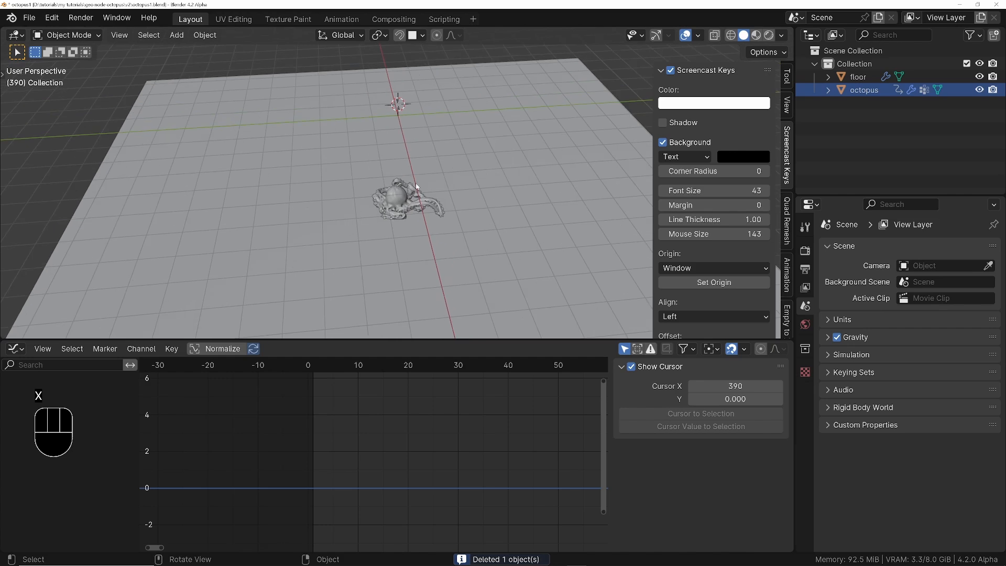
key(shift+Left)
Step: Turn off cloth pressure on the octopus and briefly play its fall towards the floor
click(409, 126)
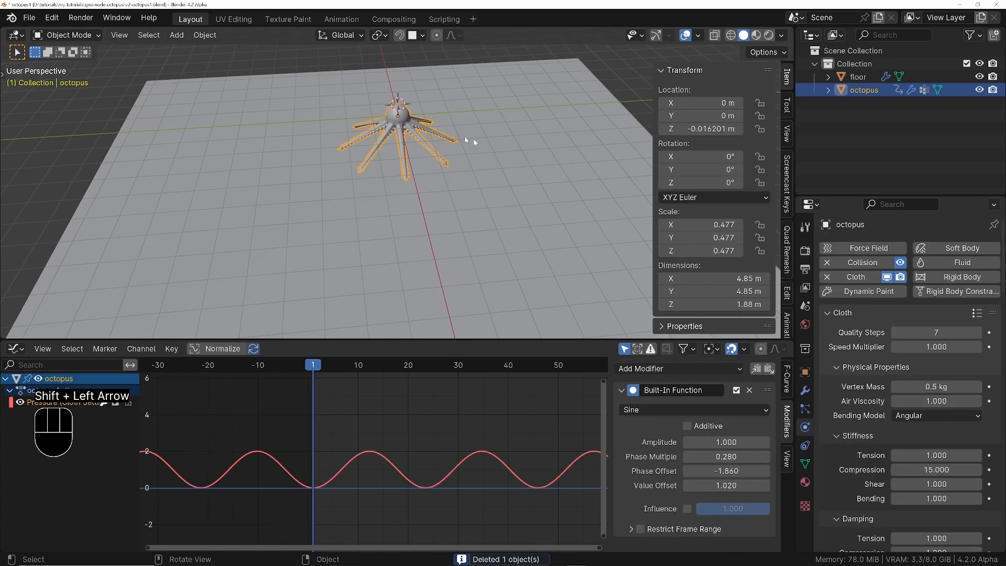
scroll(858, 488, down, 15)
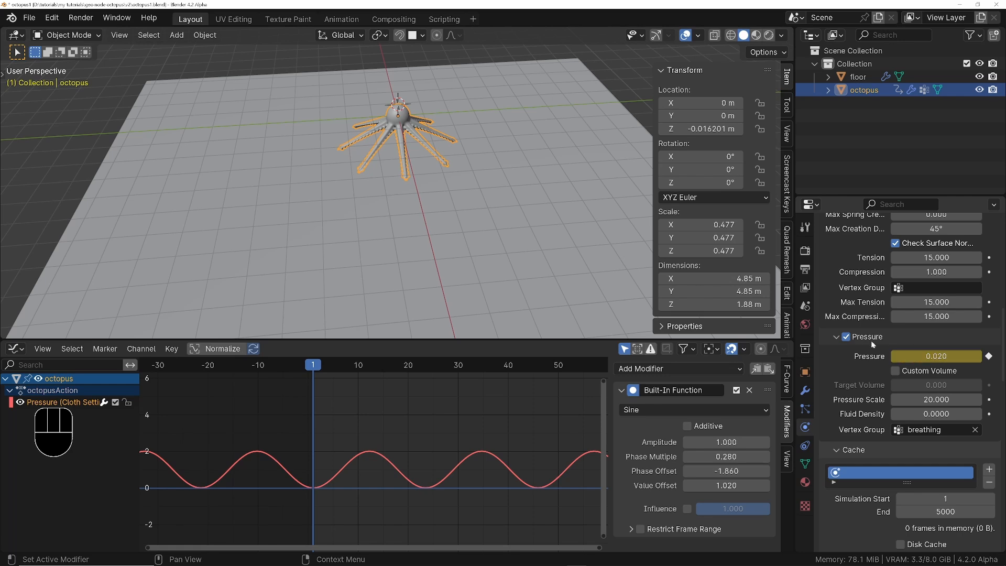
click(847, 337)
mouse_move(419, 163)
middle_down()
mouse_move(433, 153)
mouse_move(417, 203)
mouse_move(445, 180)
mouse_move(425, 179)
middle_up()
scroll(447, 165, up, 5)
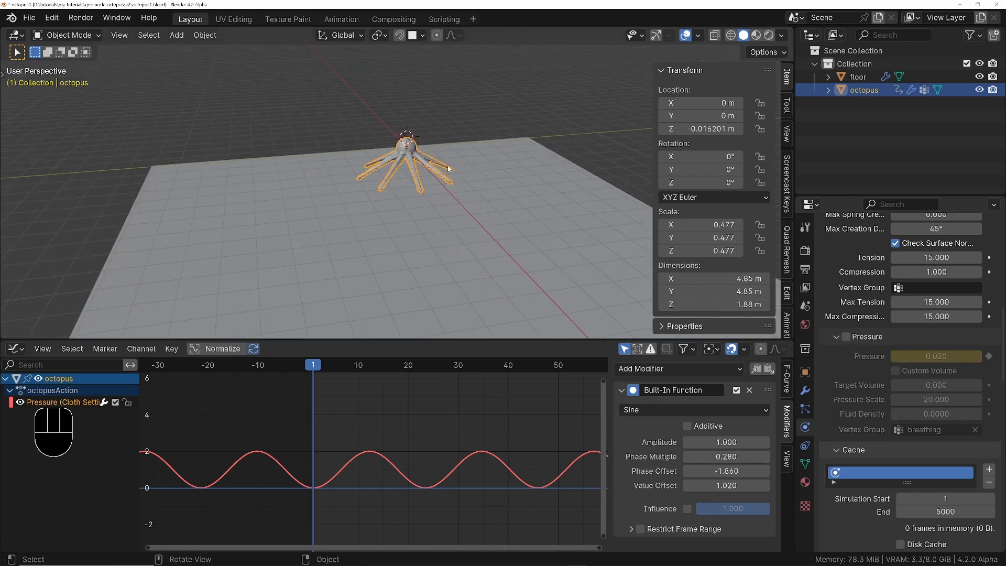
key(space)
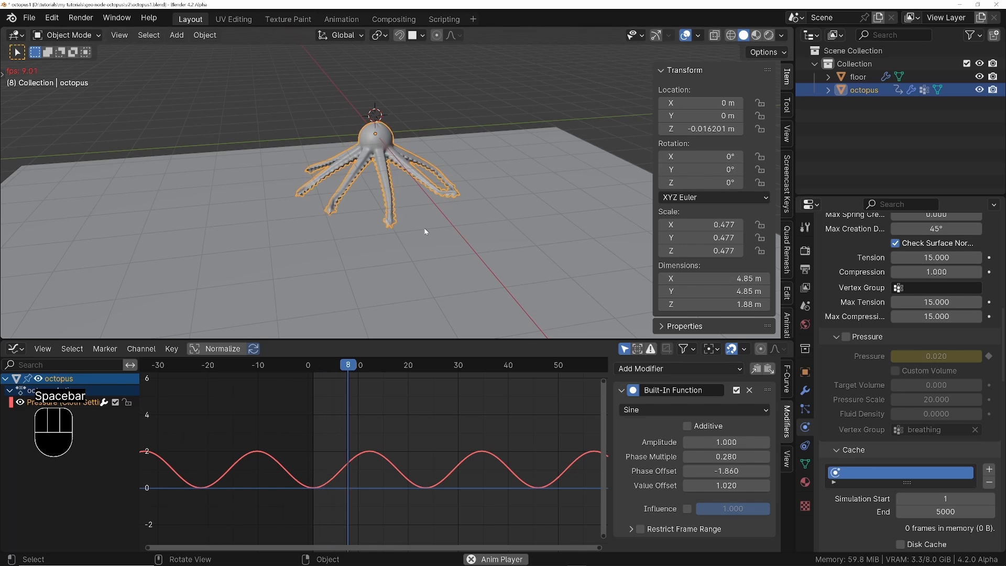
key(space)
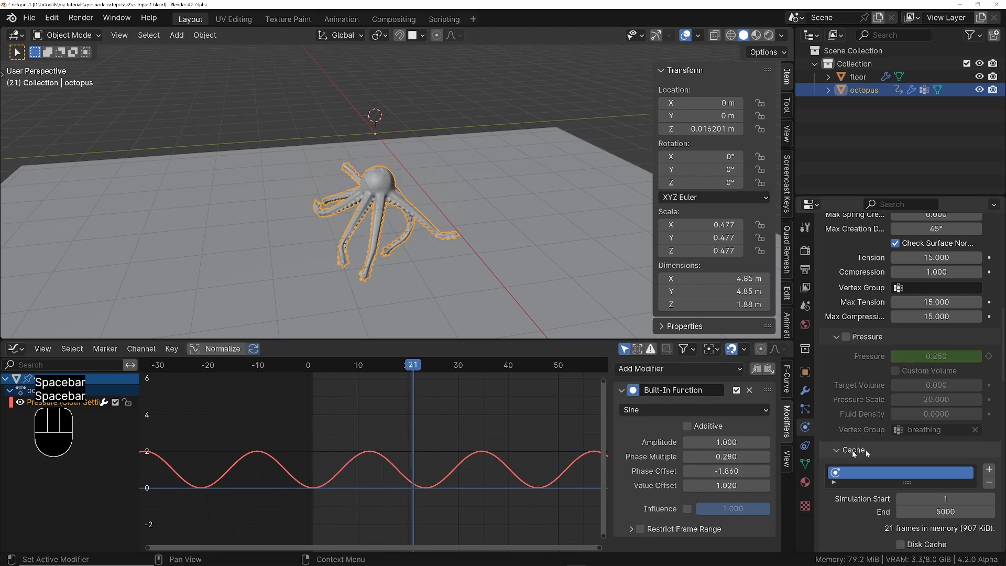
Step: Set the octopus's self-collision distance to 0.001 m and replay the simulation from the first frame
scroll(866, 449, down, 10)
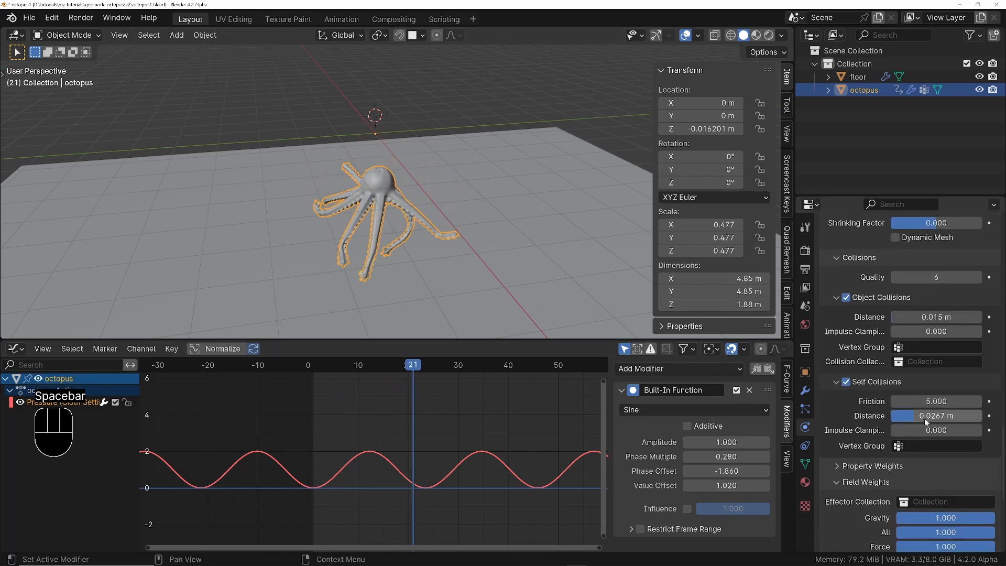
drag(918, 419, 893, 419)
key(space)
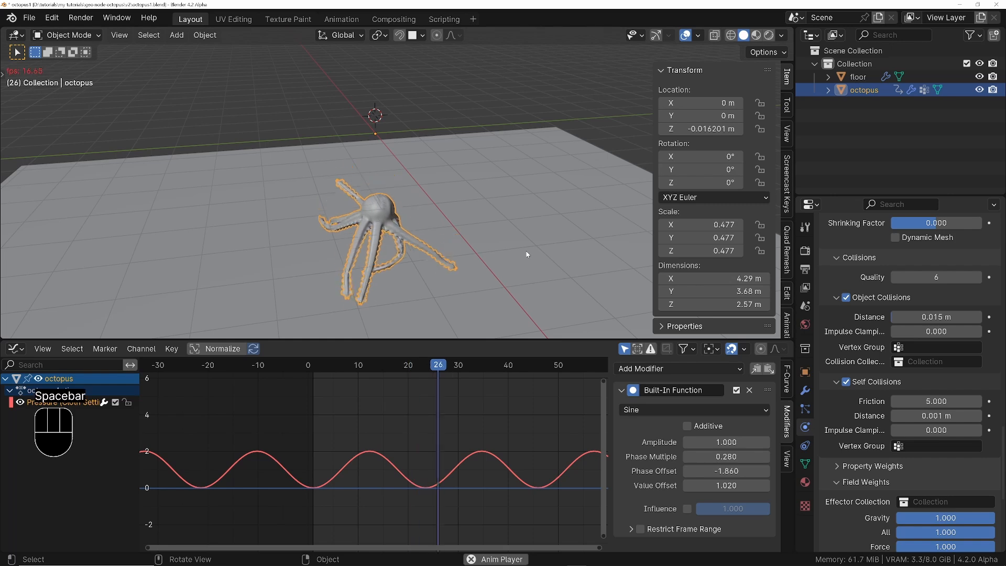
key(space)
key(shift+Left)
key(space)
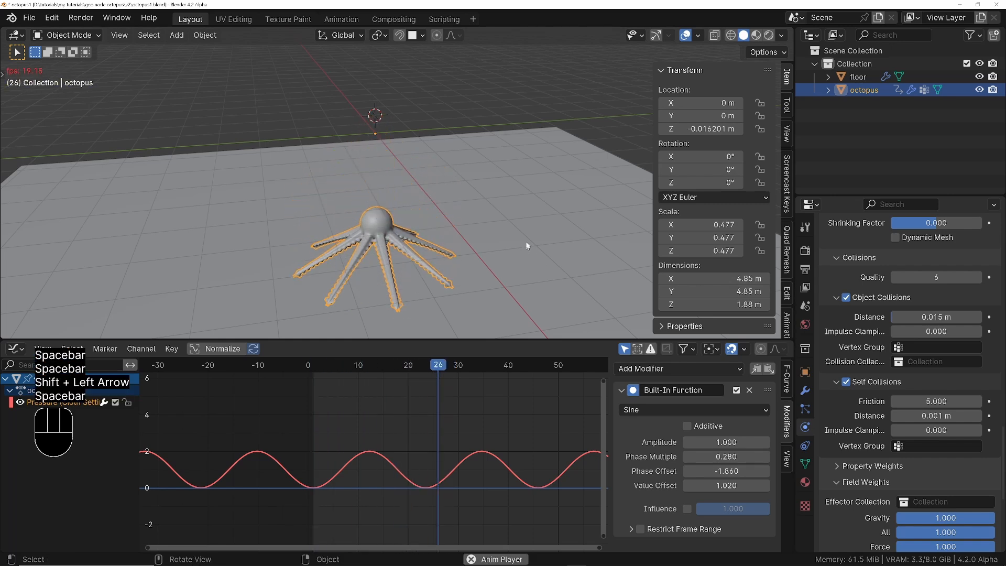
key(space)
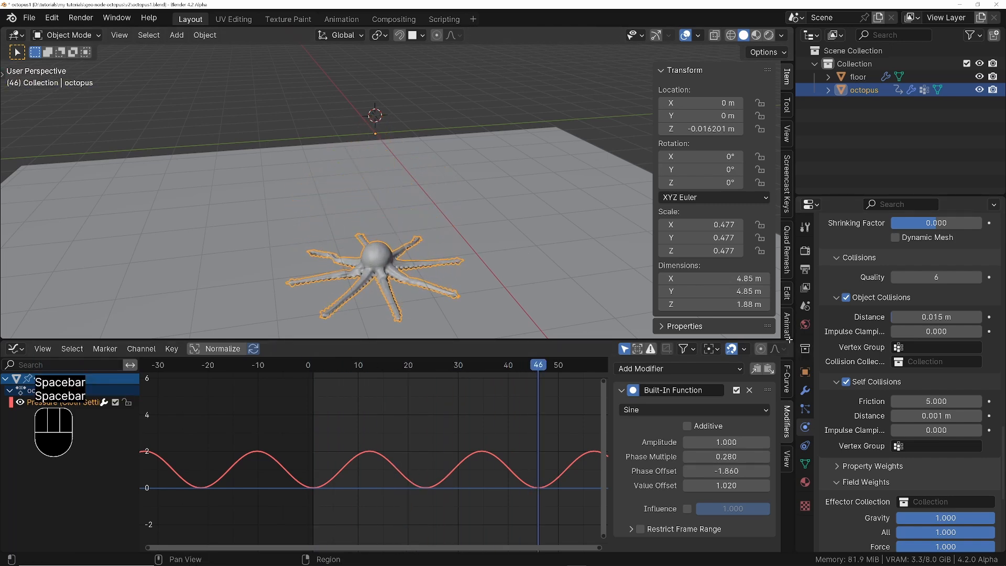
Step: Expand the 3D viewport over the graph editor, play the simulation in a closer view and return to the first frame
drag(789, 336, 723, 380)
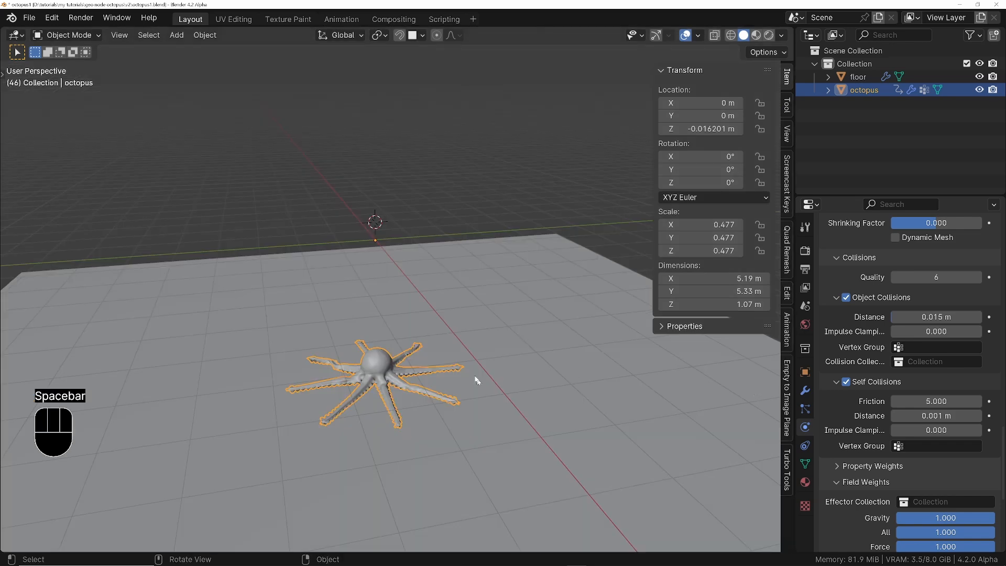
ctrl+middle_drag(389, 406, 381, 387)
shift+middle_drag(381, 387, 378, 321)
key(space)
key(shift+Left)
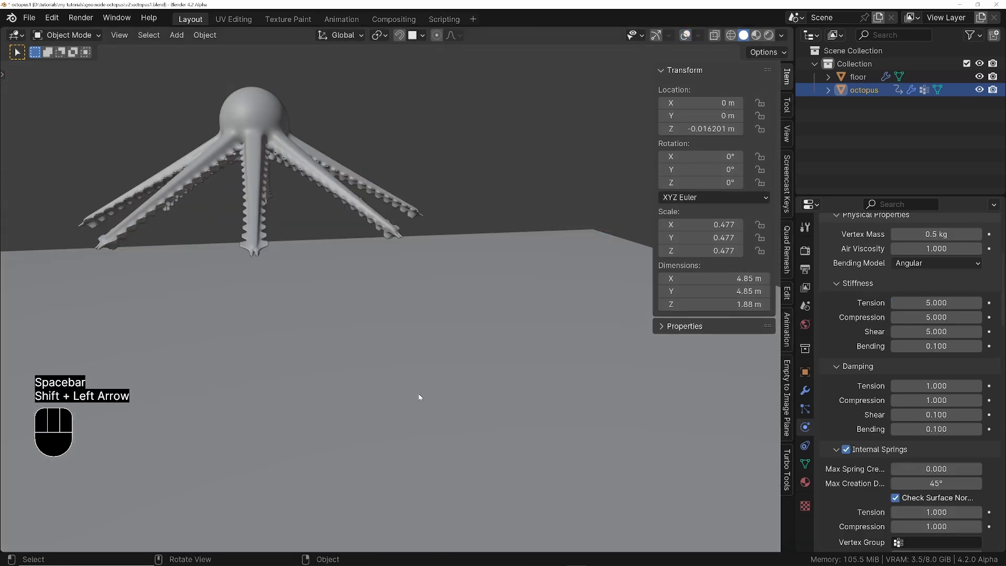
Step: Play the simulation and watch the octopus land on the floor in a closer view
scroll(878, 455, down, 20)
key(space)
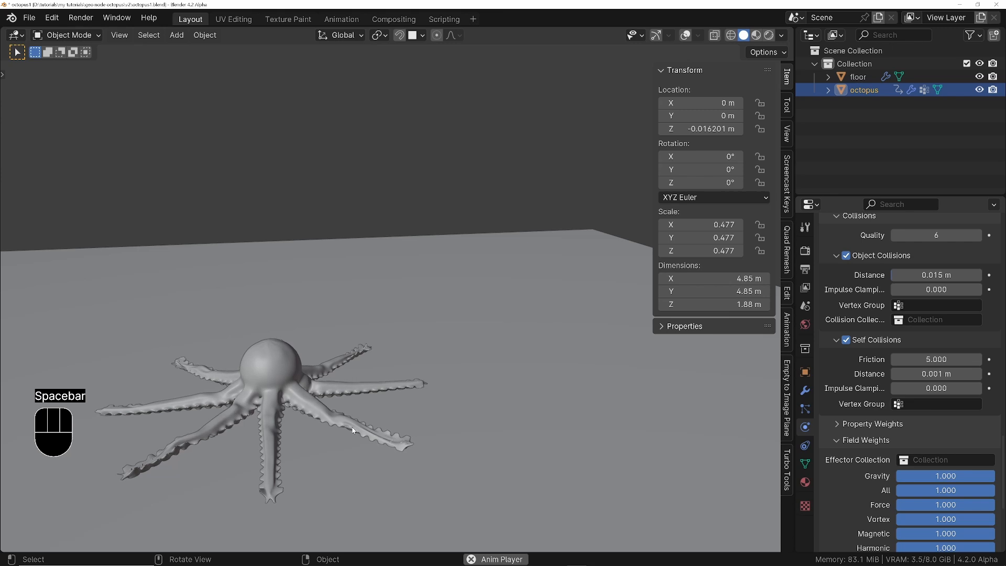
middle_drag(571, 401, 336, 397)
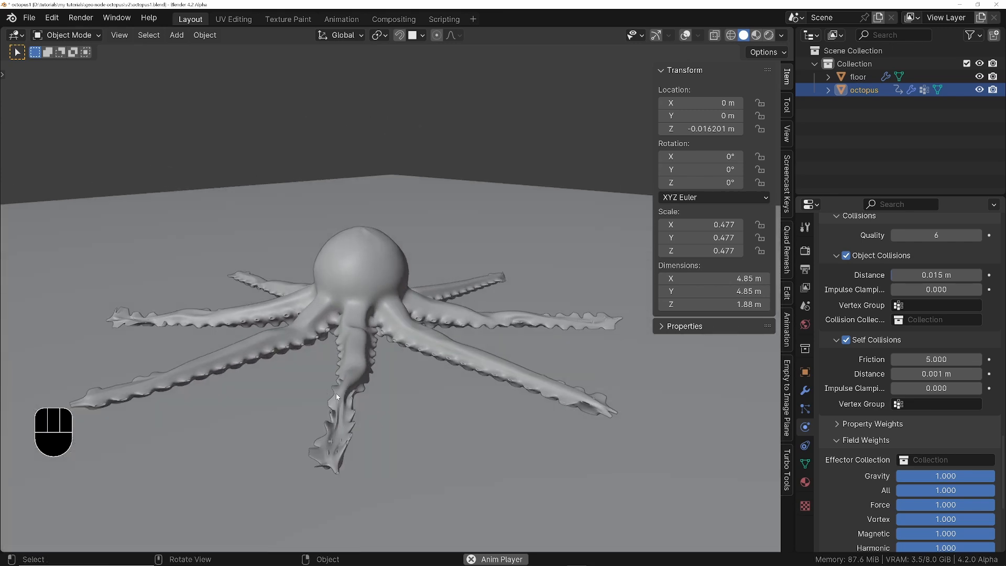
Step: Set both the tension and compression of the octopus cloth's internal springs to 15
scroll(893, 254, up, 10)
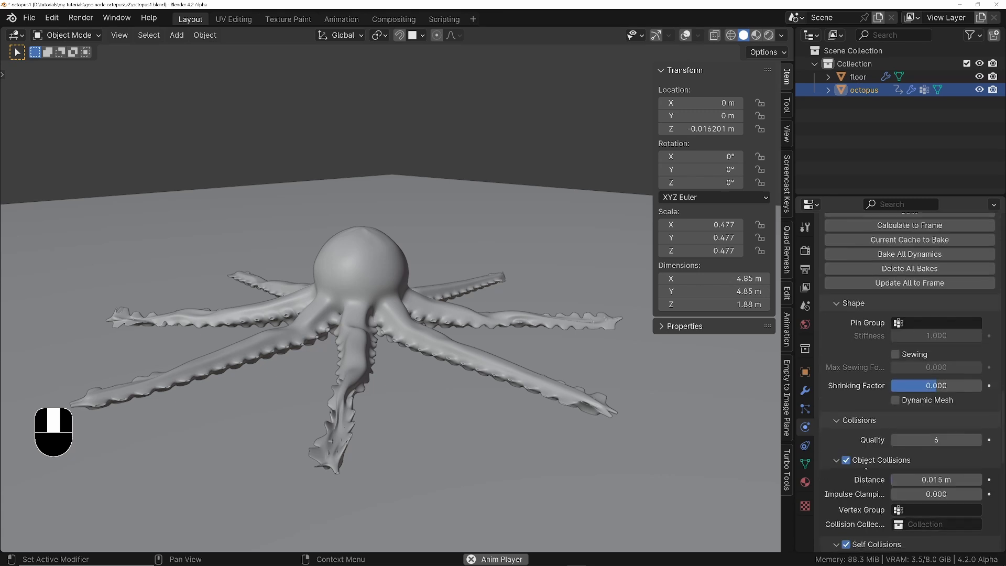
scroll(893, 255, up, 15)
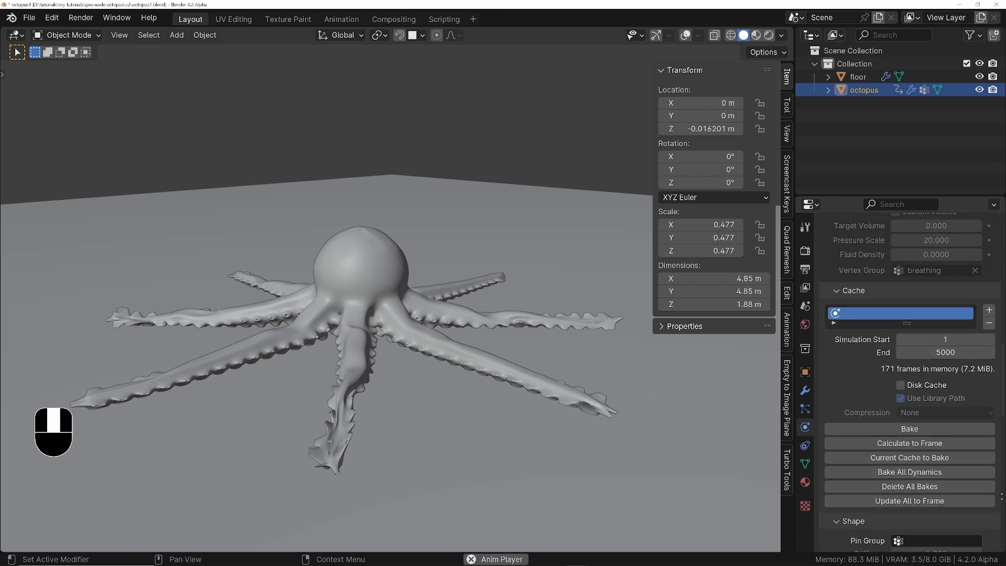
middle_drag(1000, 253, 998, 256)
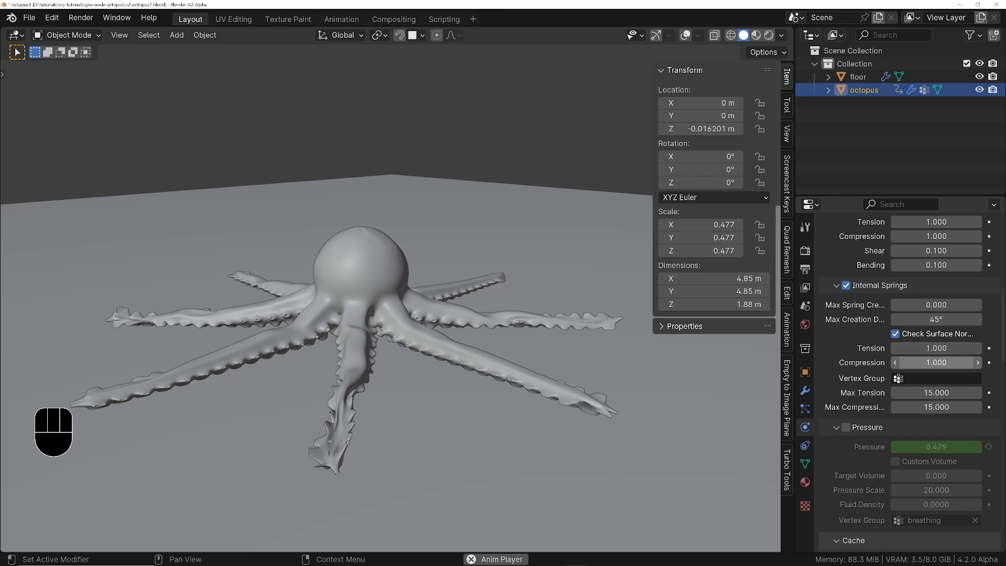
key(Return)
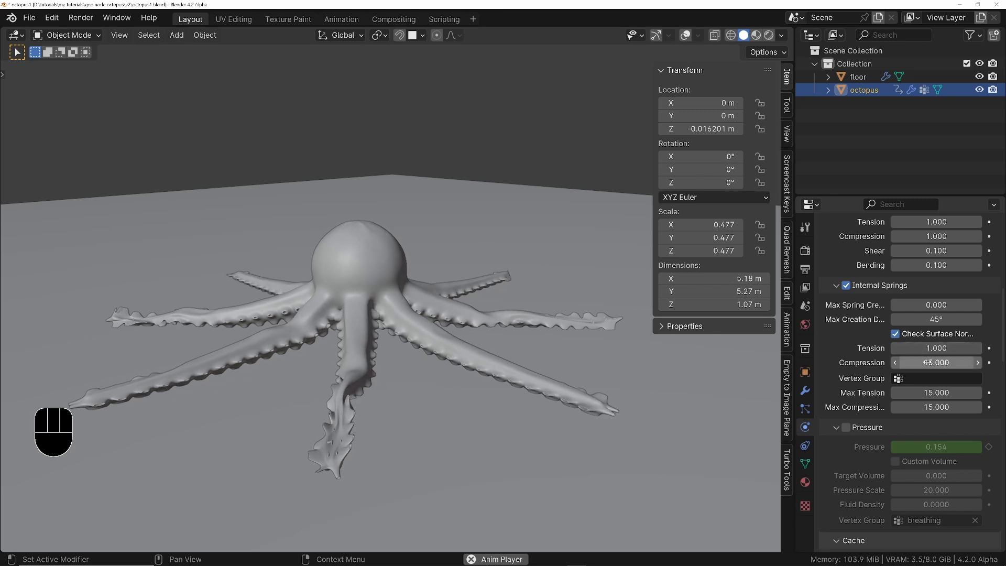
click(942, 349)
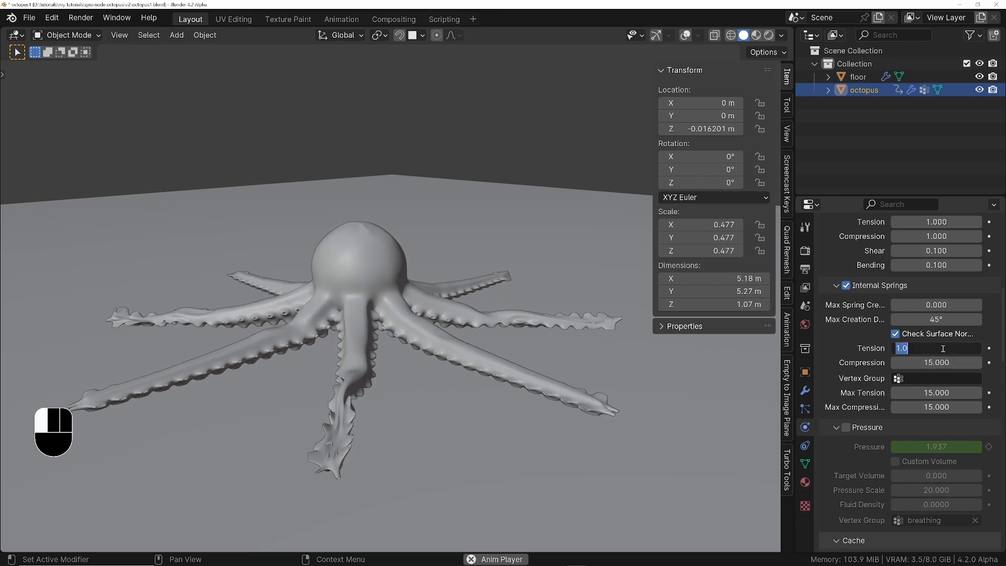
text(15)
key(Return)
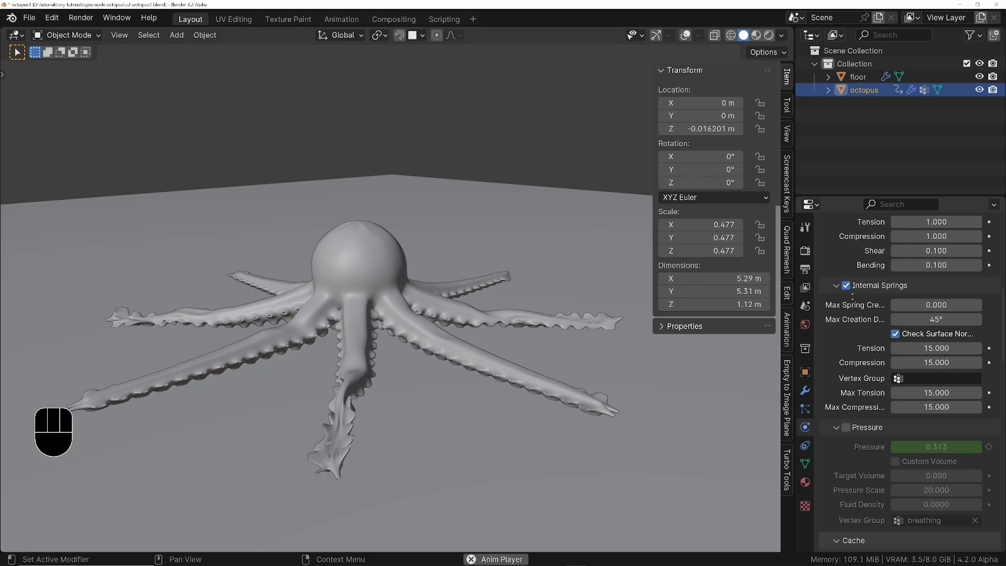
Step: Set the cloth's tension, compression, shear and bending stiffness all to 15
scroll(924, 285, up, 6)
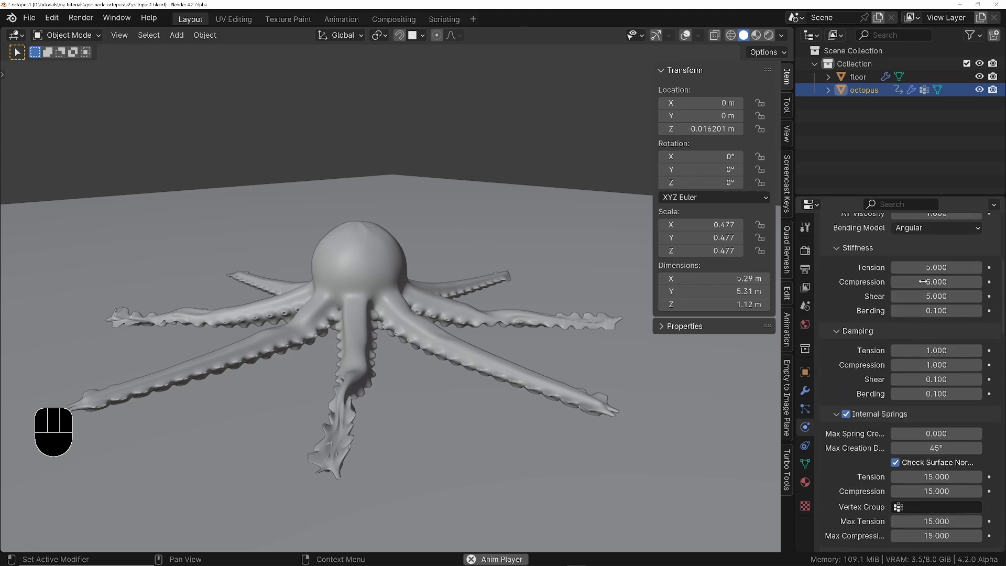
drag(923, 267, 923, 311)
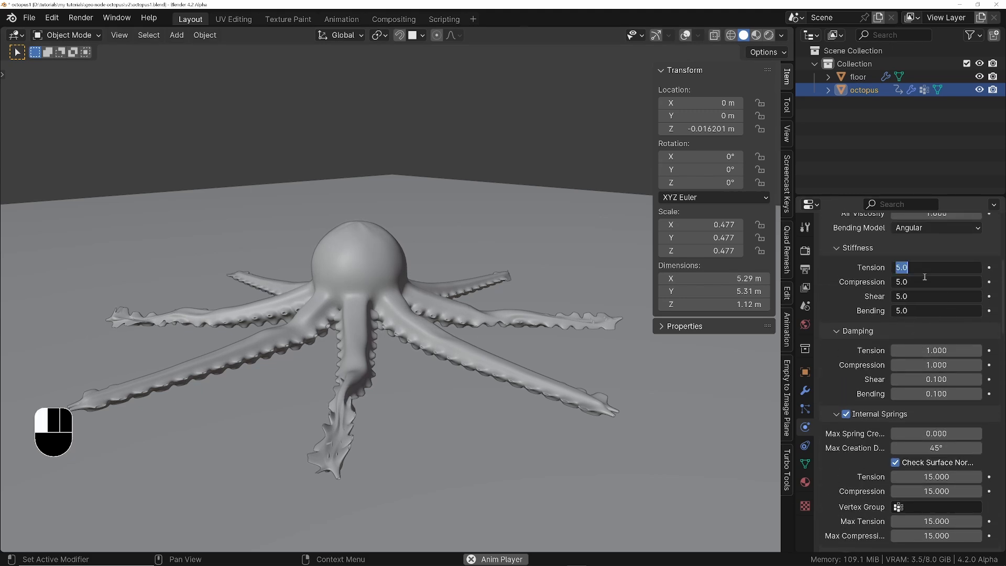
key(Return)
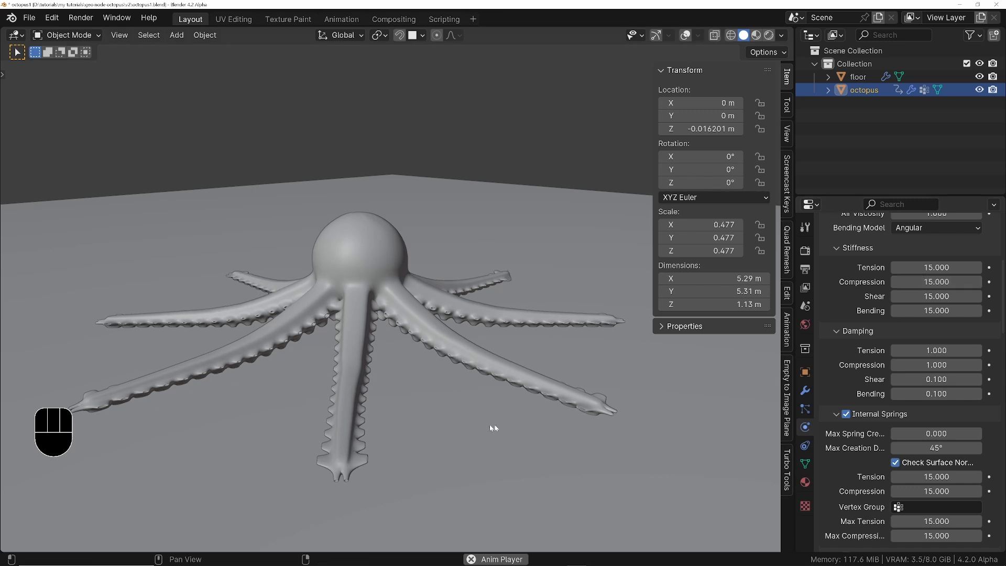
Step: Set the cloth's bending and shear stiffness to 1 and check the octopus in the running simulation
click(910, 310)
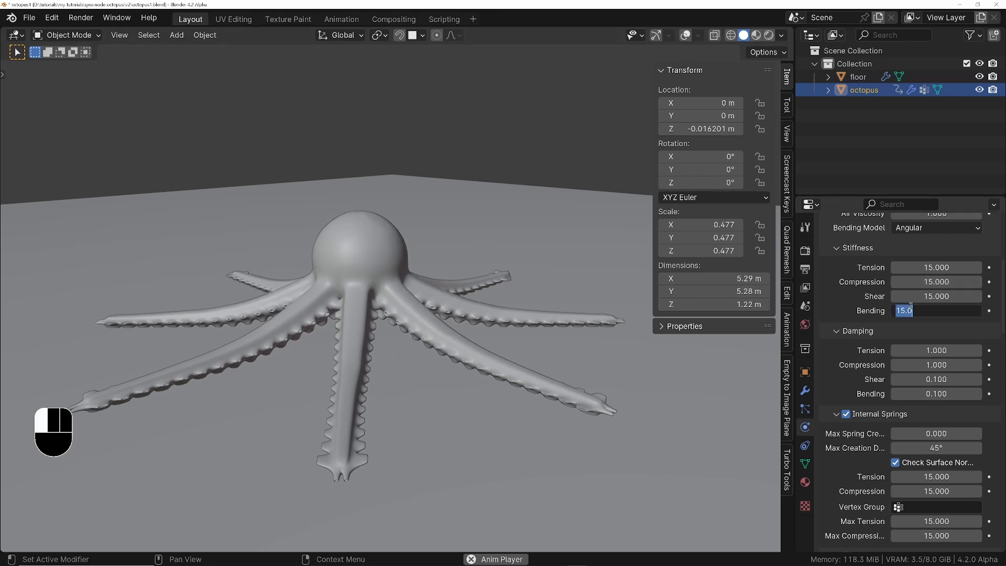
text(1)
key(Return)
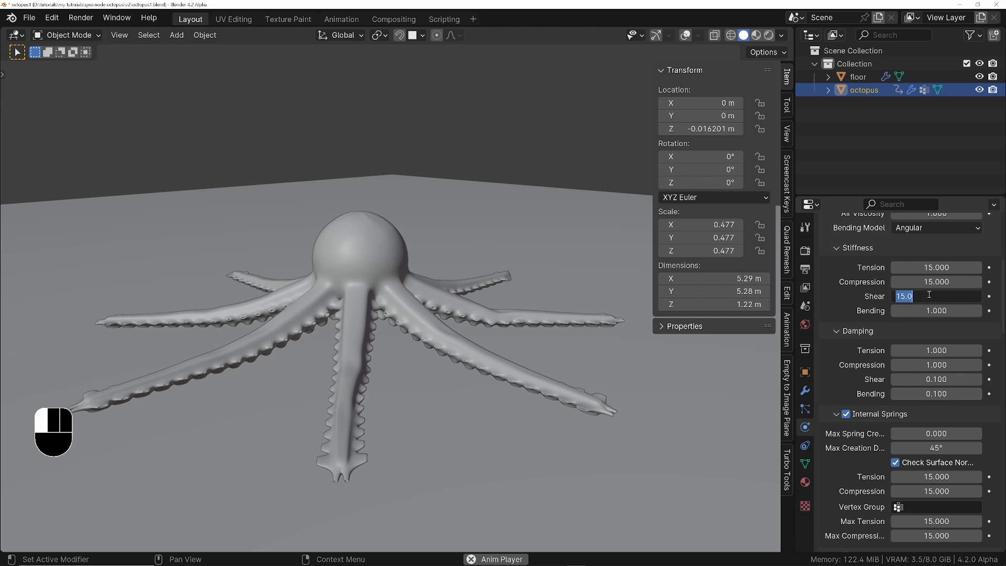
text(1)
key(Return)
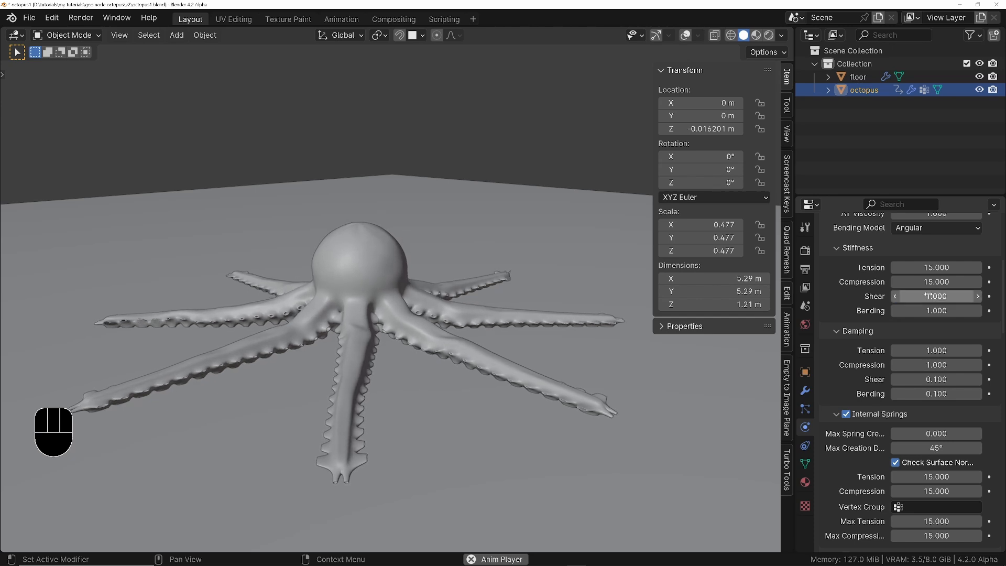
middle_drag(498, 360, 472, 367)
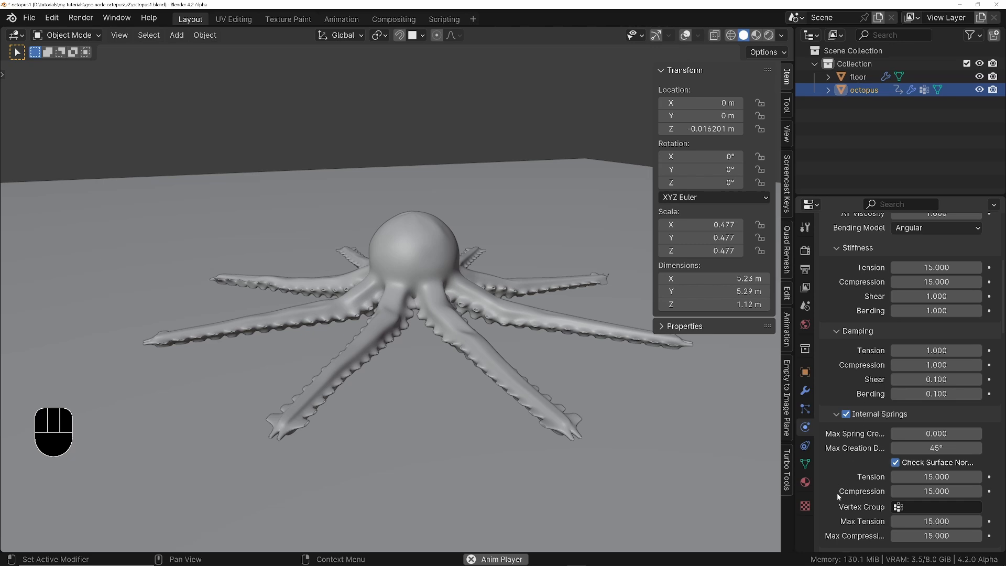
Step: Set the octopus's self-collision distance to about 0.0236 m, trying 0.0281 m first while the simulation plays
scroll(837, 493, down, 15)
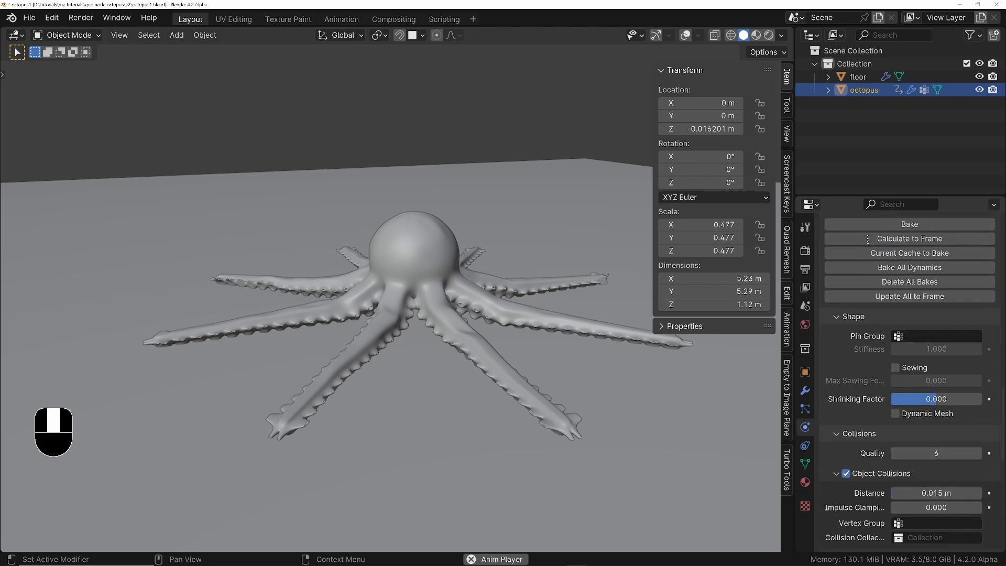
scroll(914, 344, down, 10)
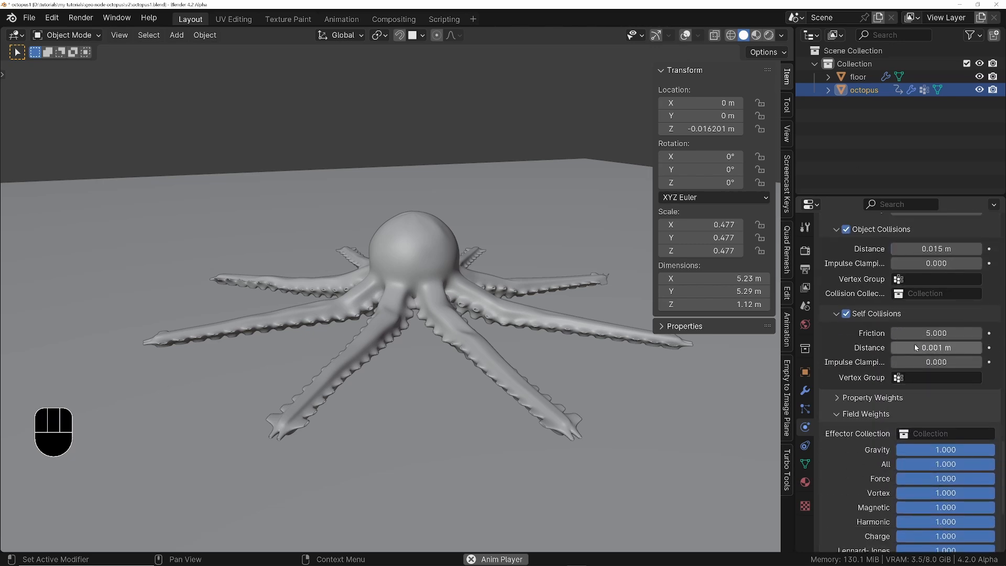
drag(914, 344, 938, 344)
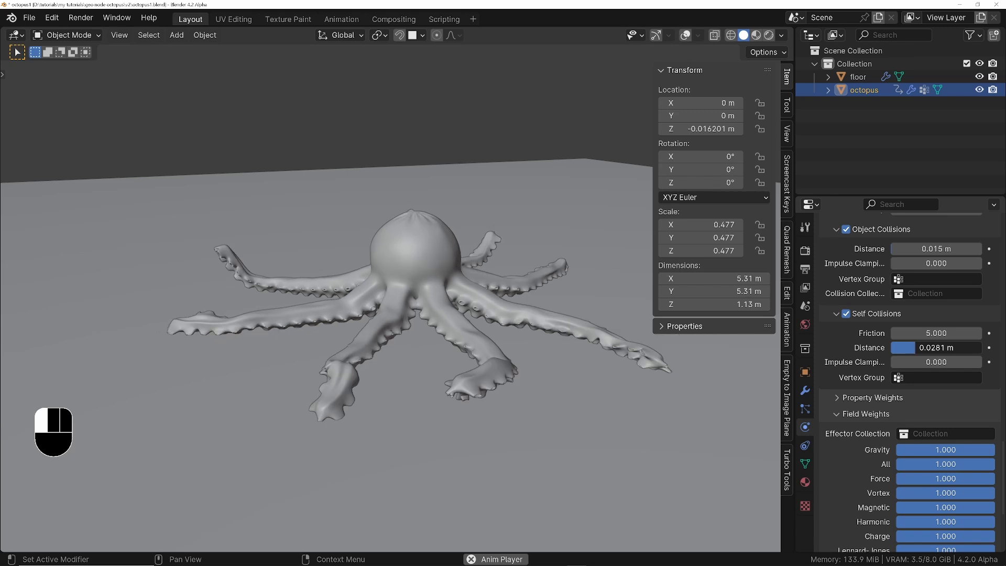
middle_drag(418, 289, 464, 310)
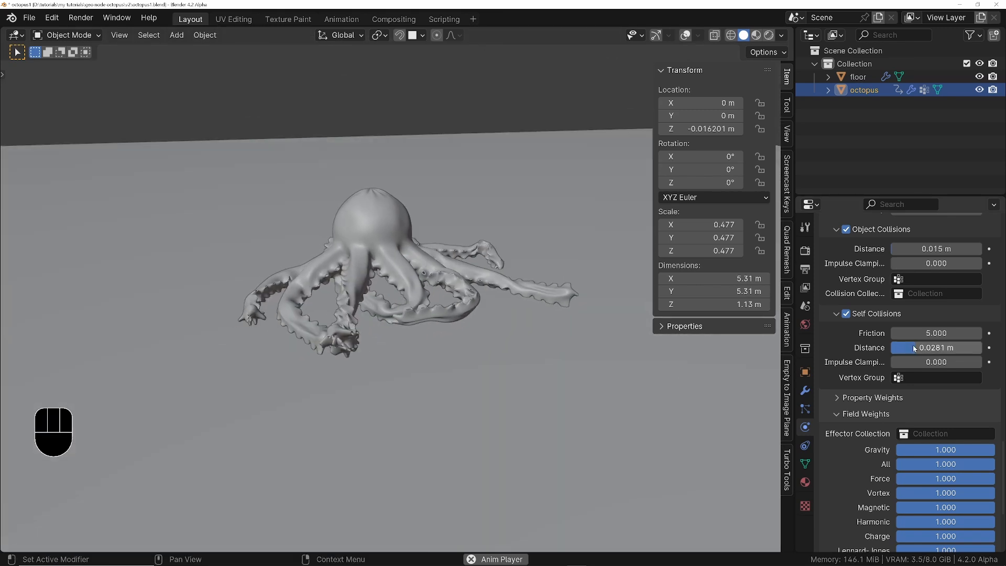
drag(914, 348, 907, 347)
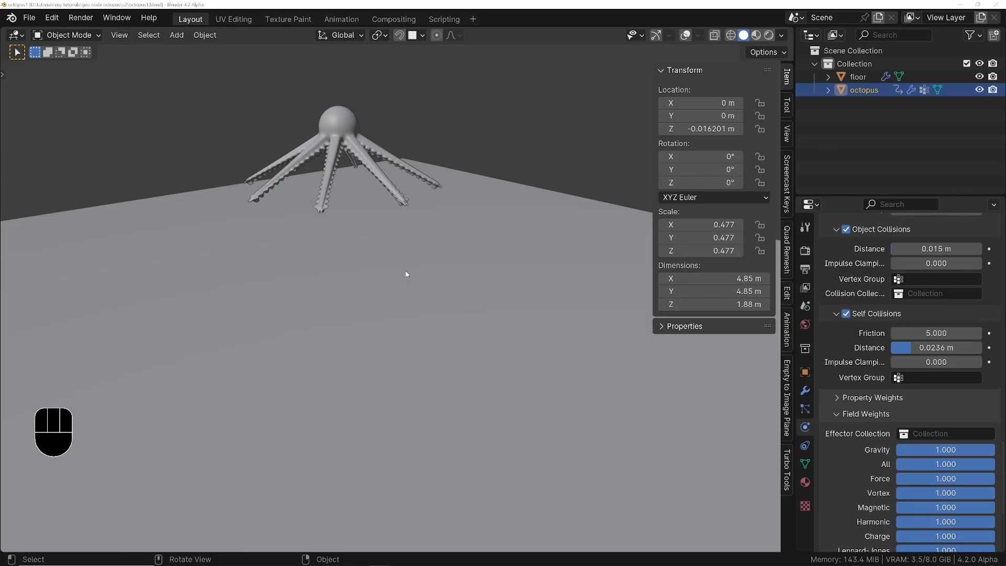
Step: Turn on viewport overlays, scale the floor to about 14.5 m square in top view and apply its scale
click(406, 274)
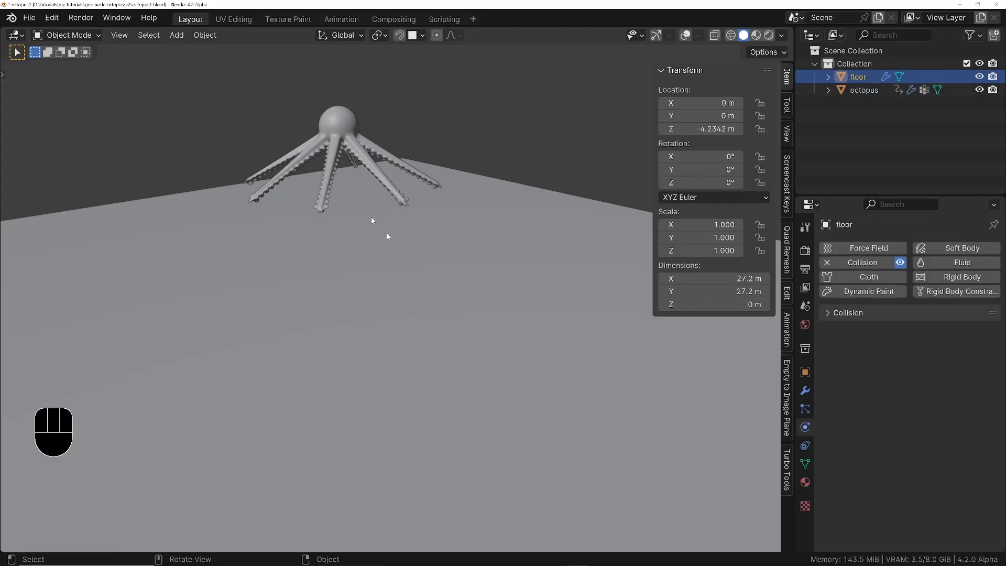
middle_drag(371, 219, 373, 245)
ctrl+middle_drag(374, 247, 398, 328)
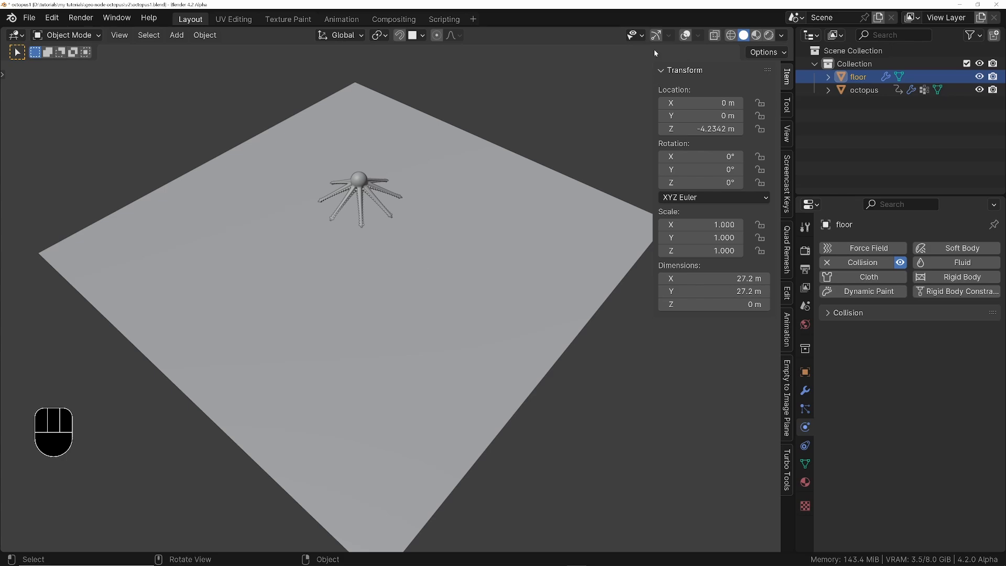
click(684, 35)
middle_drag(464, 247, 496, 414)
key(KP_7)
key(s)
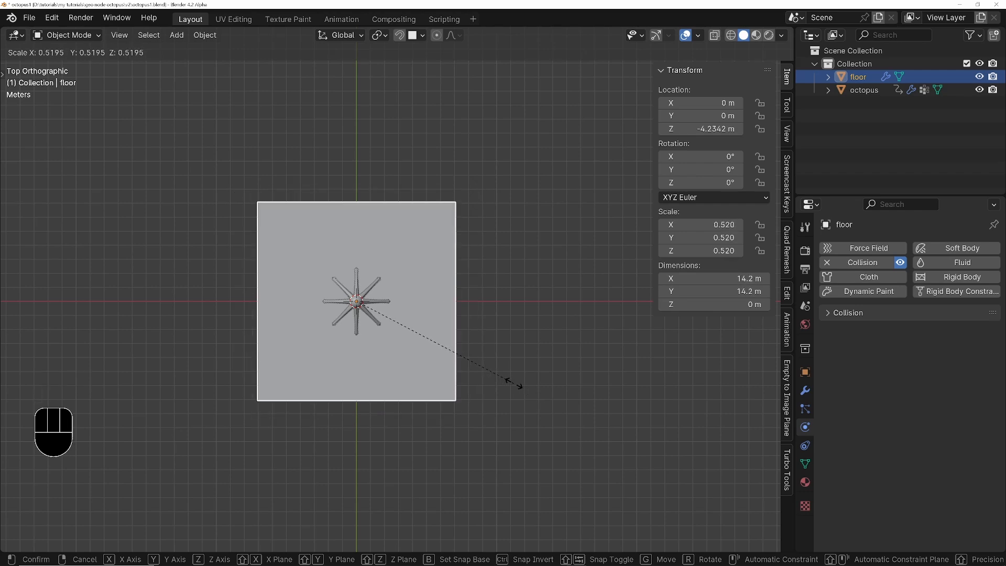
click(523, 387)
middle_drag(469, 344, 435, 208)
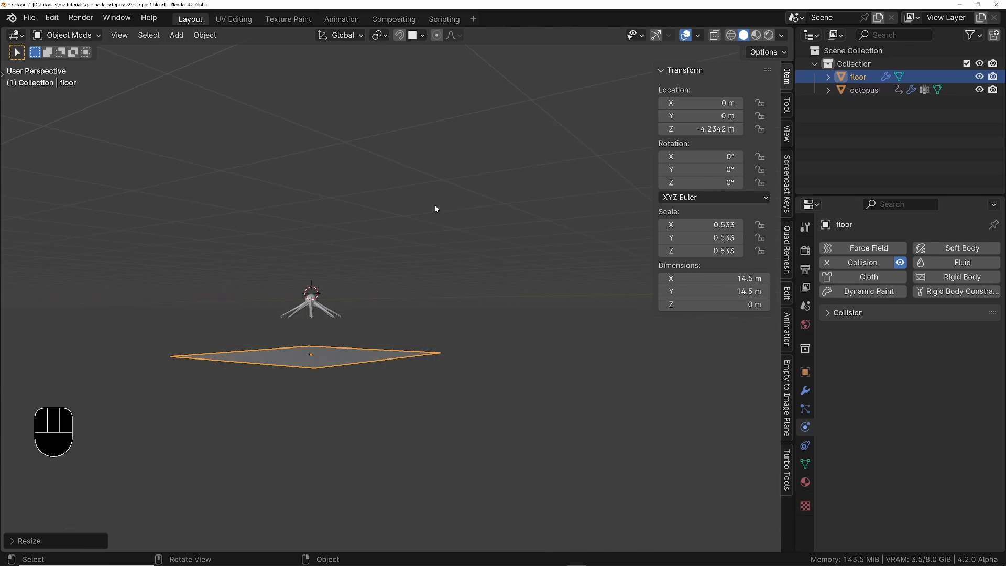
key(ctrl+a)
click(435, 206)
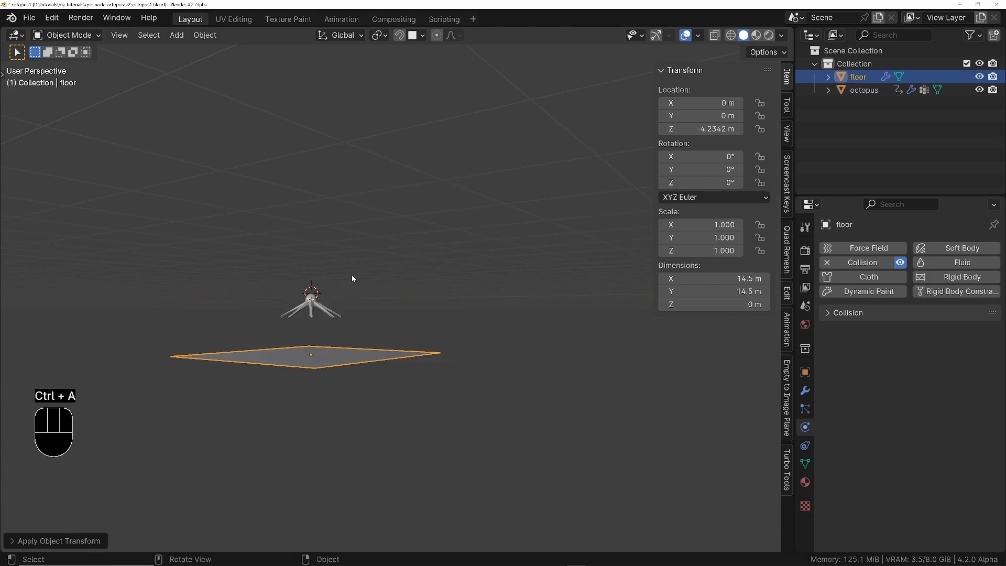
Step: Enter Edit Mode on the floor and inset its face to leave a narrow border around the edge
middle_drag(352, 279, 375, 359)
key(Tab)
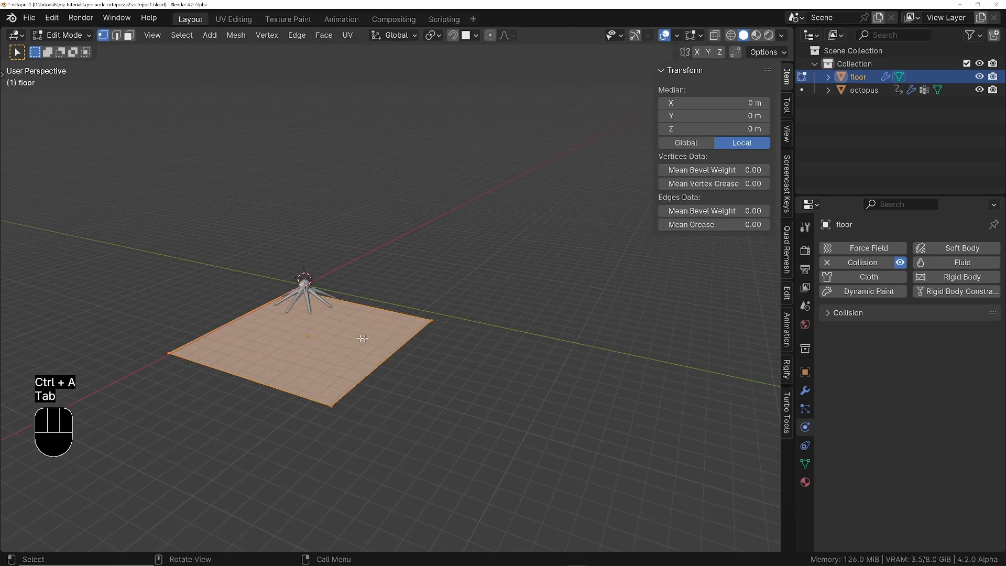
middle_drag(305, 333, 372, 222)
click(131, 38)
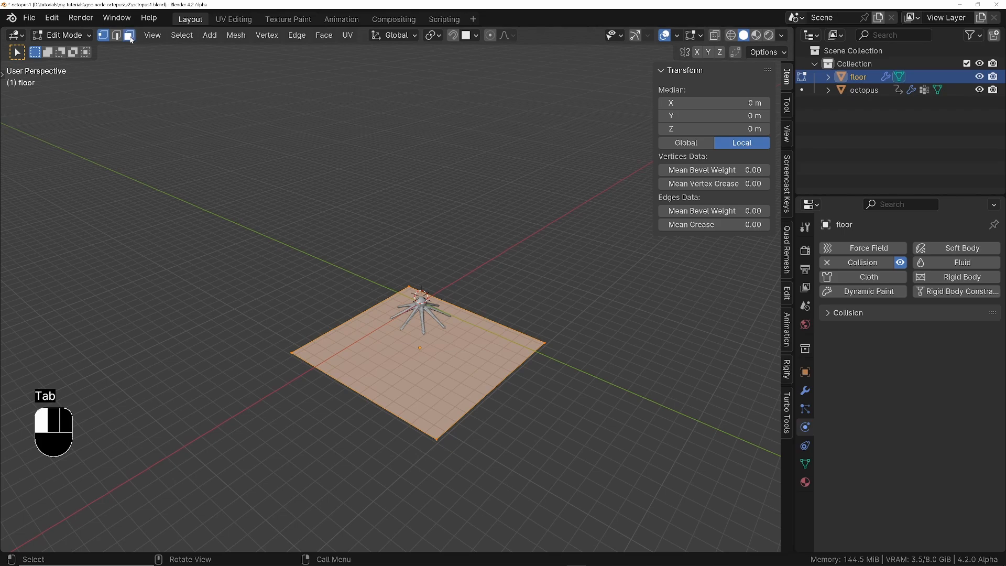
scroll(418, 334, up, 3)
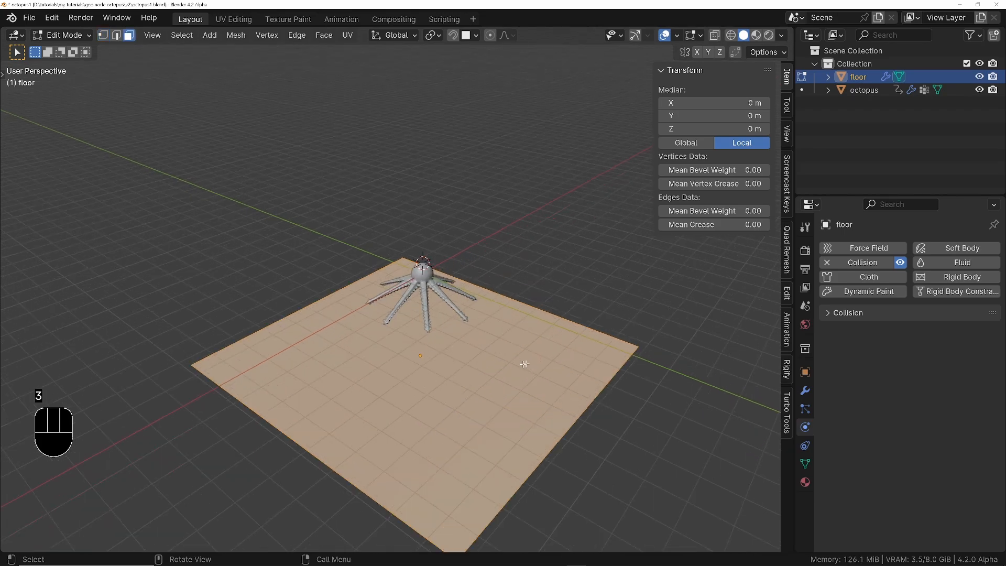
key(alt+a)
key(i)
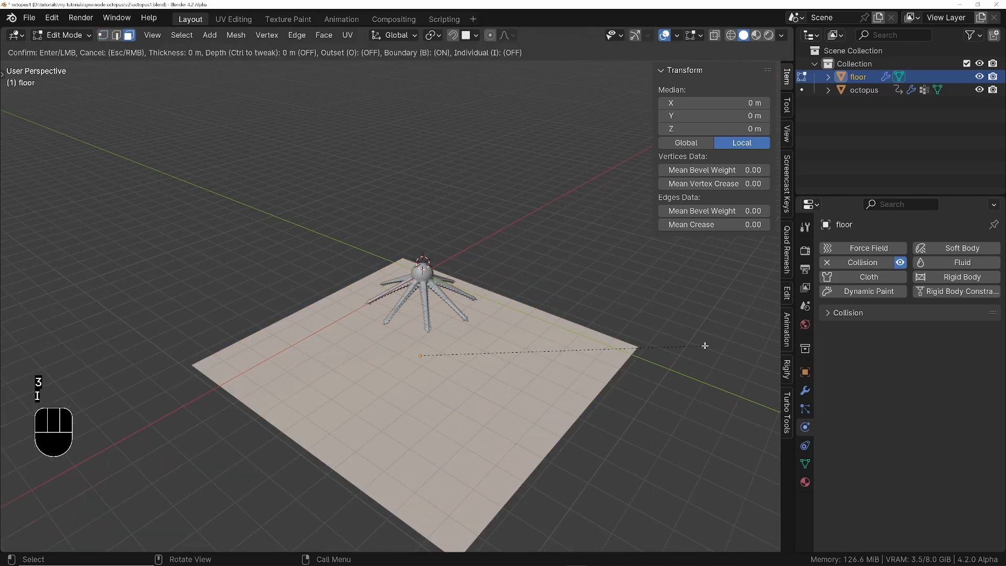
click(694, 346)
middle_drag(678, 344, 620, 371)
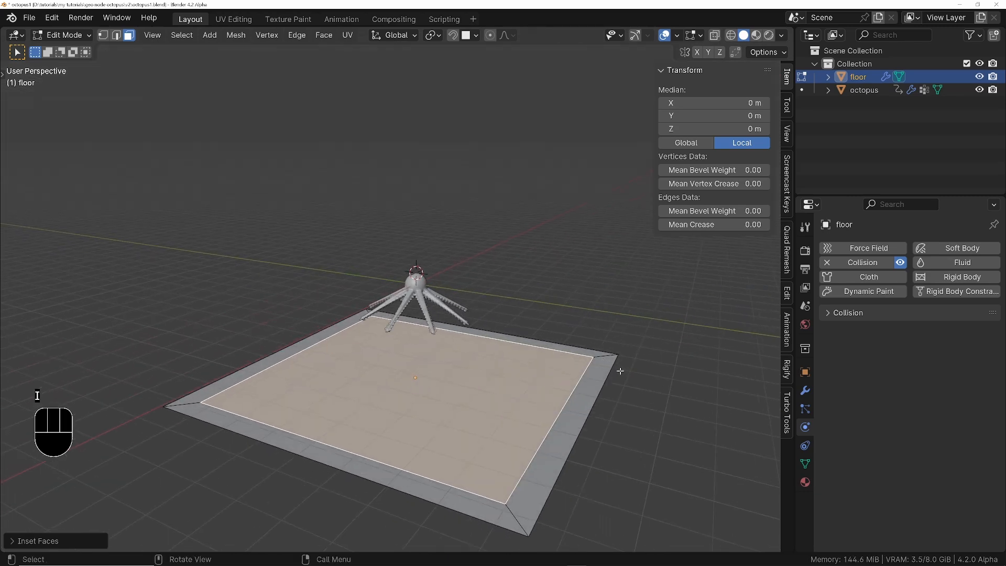
Step: Extrude the floor's border face loop upward about 0.9 m and raise it further along Z to form walls
alt+click(516, 517)
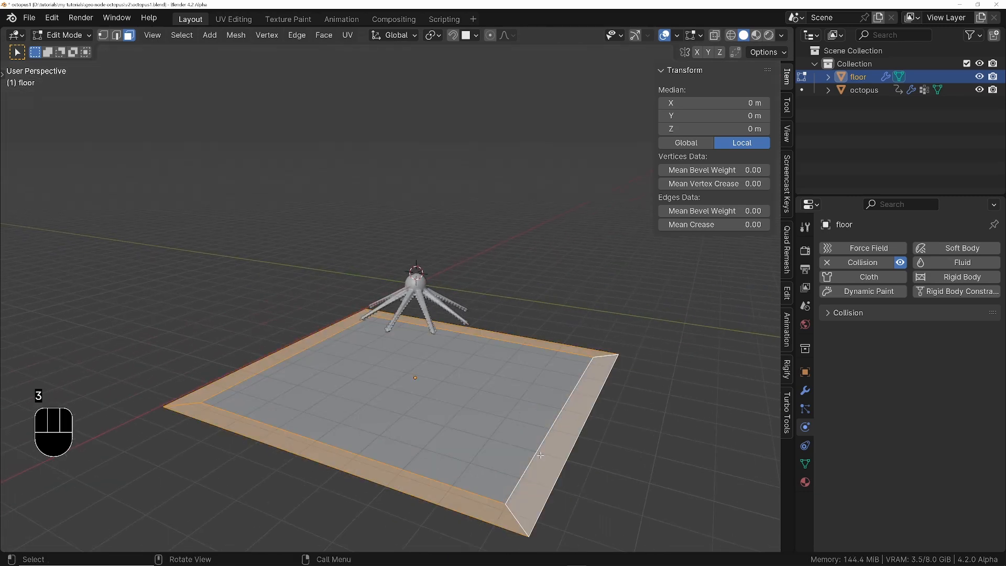
key(e)
click(558, 377)
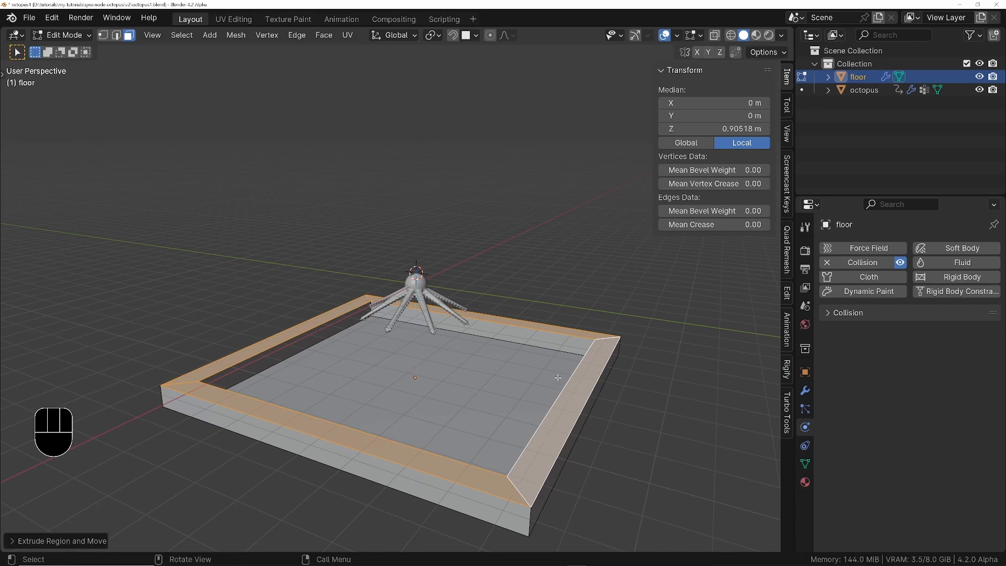
middle_drag(558, 377, 425, 385)
key(g)
key(z)
click(621, 338)
Step: Move the walls' outer bottom edge loop down along Z by about 0.78 m and fill it with a face
key(2)
scroll(461, 311, up, 3)
alt+click(453, 299)
ctrl+middle_drag(426, 385, 439, 420)
shift+middle_drag(439, 420, 487, 272)
scroll(533, 258, up, 1)
middle_drag(435, 140, 445, 235)
key(g)
key(z)
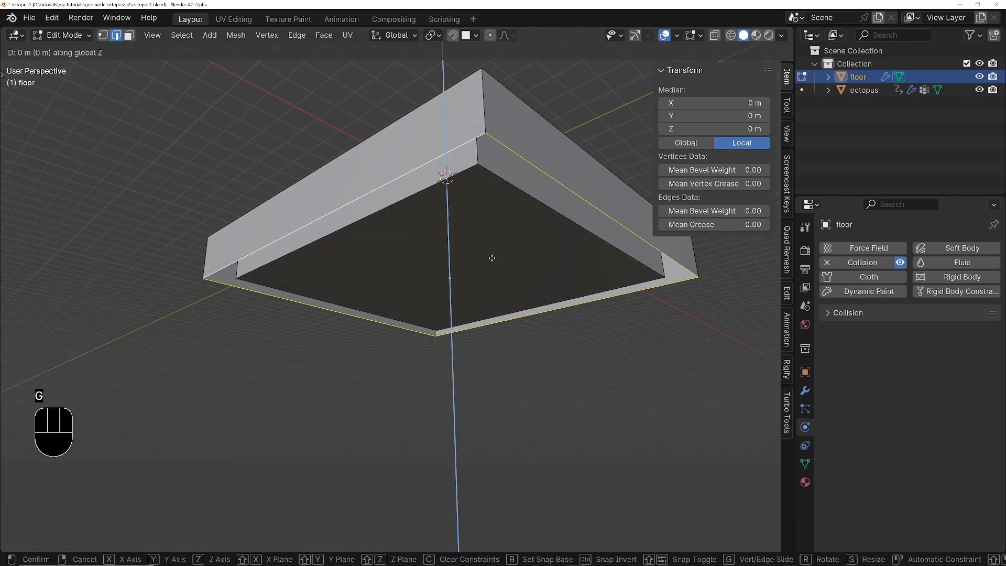
click(500, 286)
middle_drag(500, 286, 547, 398)
key(f)
shift+middle_drag(400, 337, 494, 280)
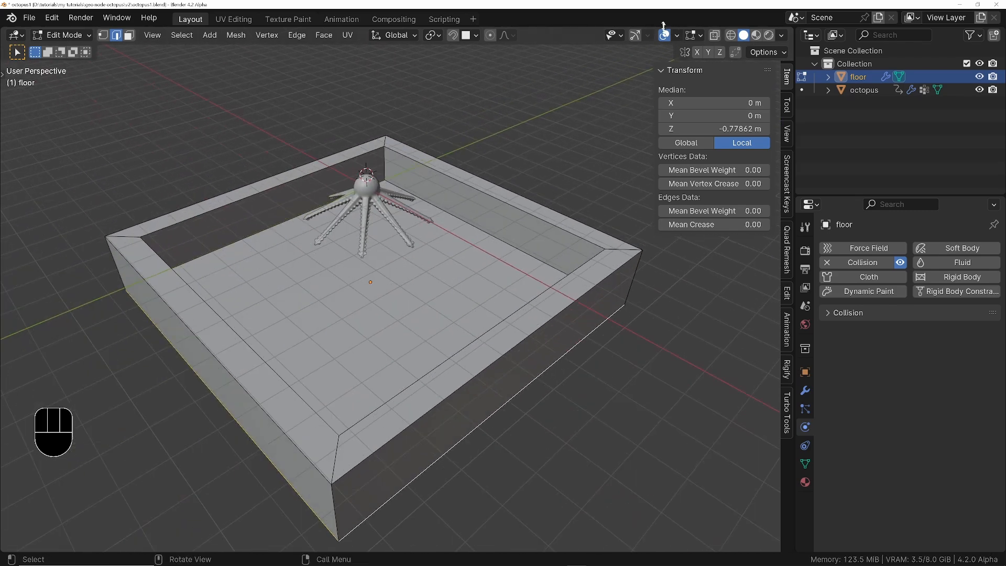
Step: Inspect the floor box's normals with the Face Orientation overlay, turning it off again when done
click(677, 35)
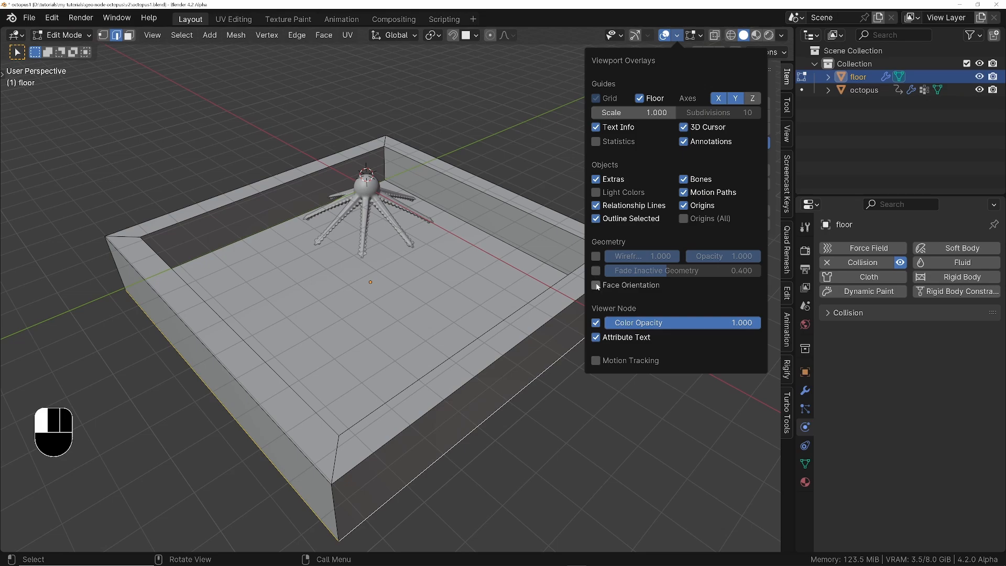
click(596, 285)
middle_drag(597, 287, 449, 392)
click(677, 36)
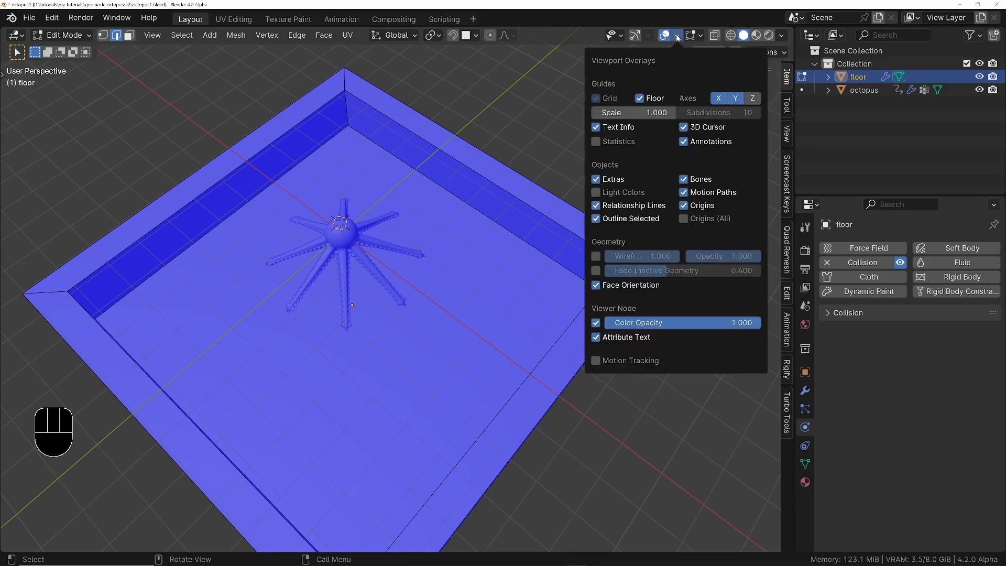
click(596, 286)
middle_drag(512, 294, 414, 233)
middle_drag(359, 219, 375, 259)
Step: Return to Object Mode and add a mesh cylinder at the 3D cursor
key(shift+a)
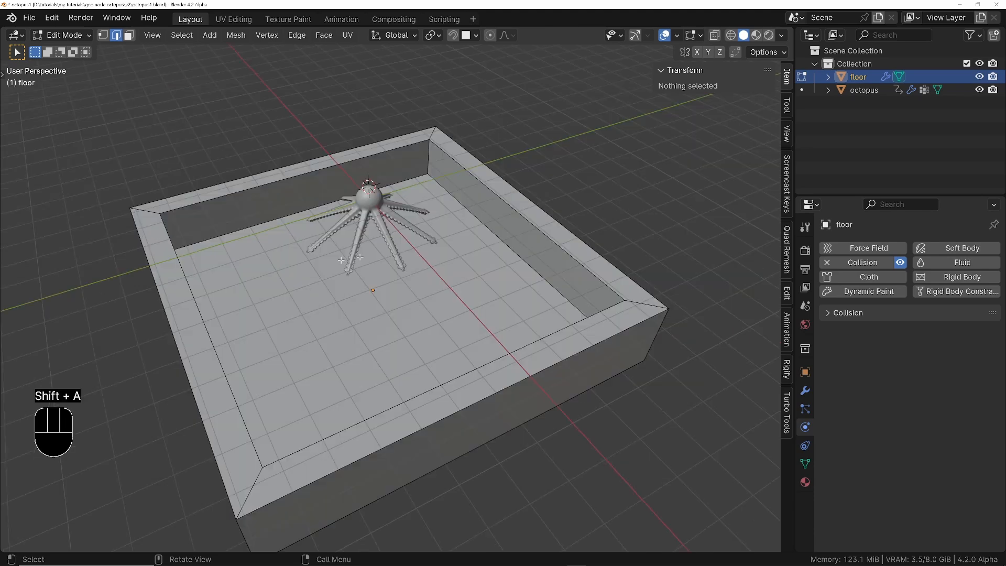
key(Tab)
key(shift+a)
mouse_move(378, 246)
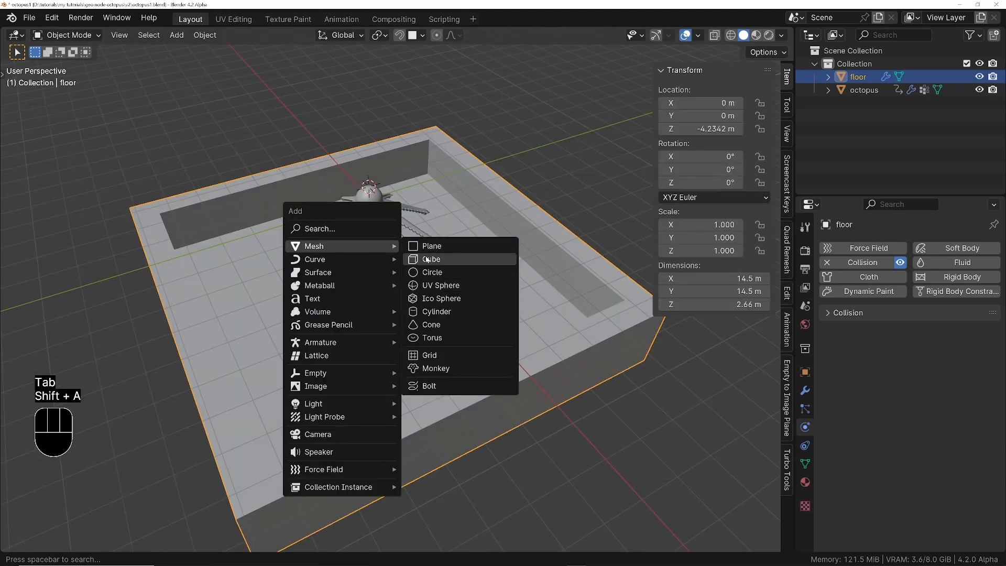
click(437, 312)
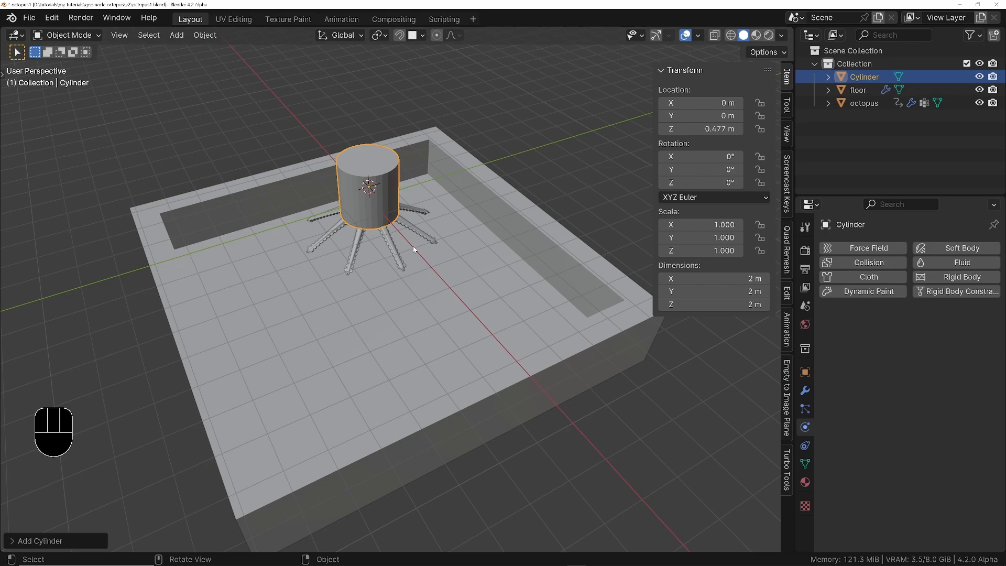
Step: Add a monkey mesh and move it down beside the octopus, just above the floor box
key(shift+a)
mouse_move(415, 247)
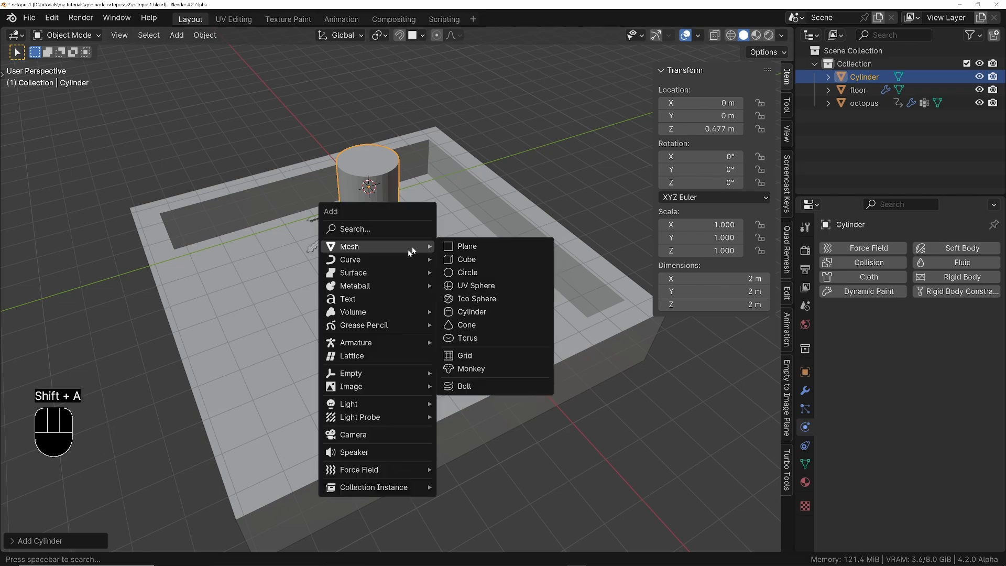
click(471, 369)
middle_drag(471, 374, 409, 293)
key(g)
click(398, 310)
Step: In right view, tilt the monkey to about -34° on X, scale it to about 1.71 and lower it into the box near the wall
key(KP_1)
key(KP_3)
key(r)
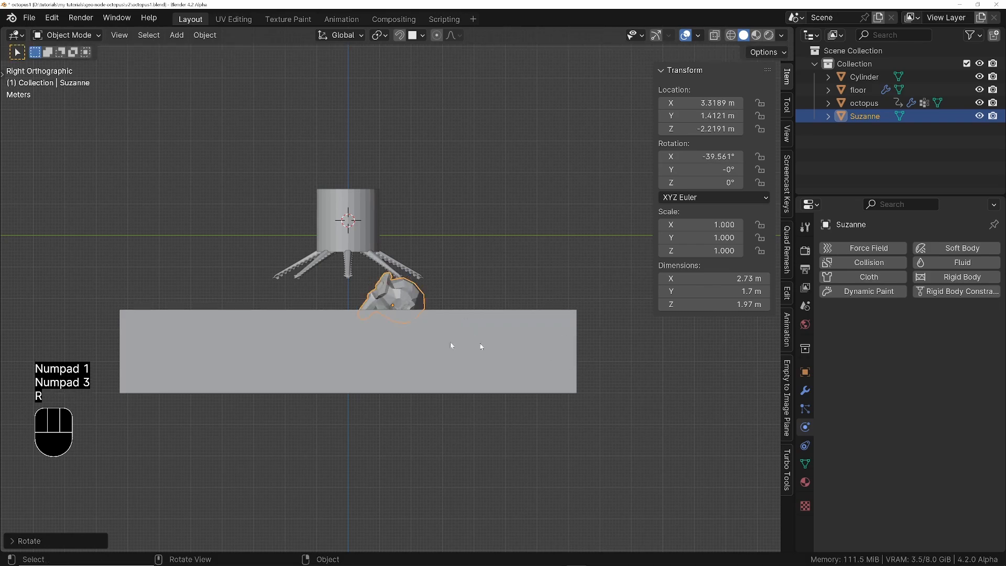
key(z)
key(g)
key(s)
click(660, 446)
key(g)
click(641, 419)
key(r)
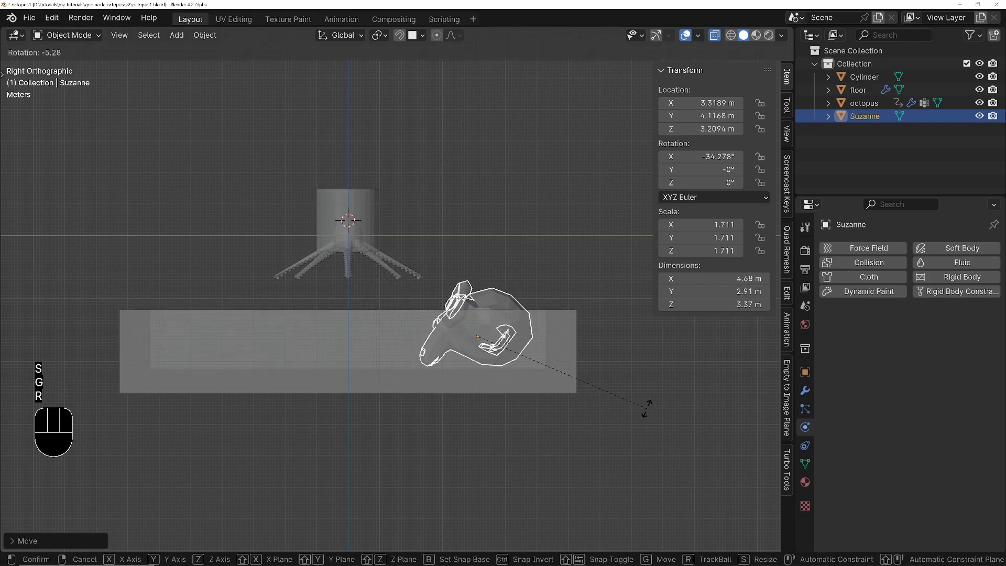
key(g)
click(629, 403)
Step: Lower the cylinder into the floor box to about Z -3.22 m
click(371, 198)
key(g)
click(405, 300)
middle_drag(404, 296, 434, 346)
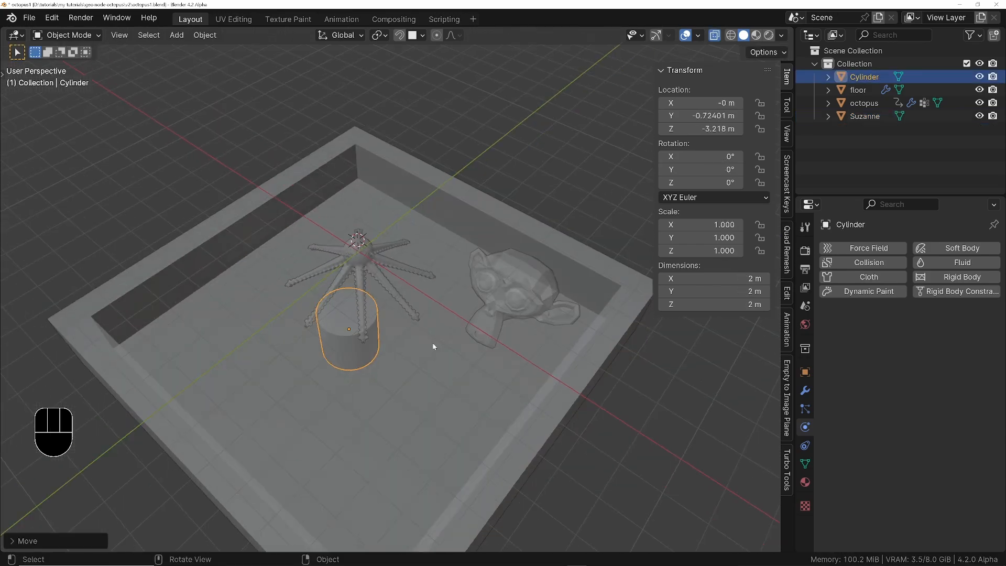
Step: In top view, move the cylinder to about X -2.27 m beneath the octopus's arms and duplicate it to the opposite side
key(KP_7)
key(alt+z)
ctrl+middle_drag(411, 227, 414, 308)
shift+middle_drag(414, 307, 428, 228)
key(g)
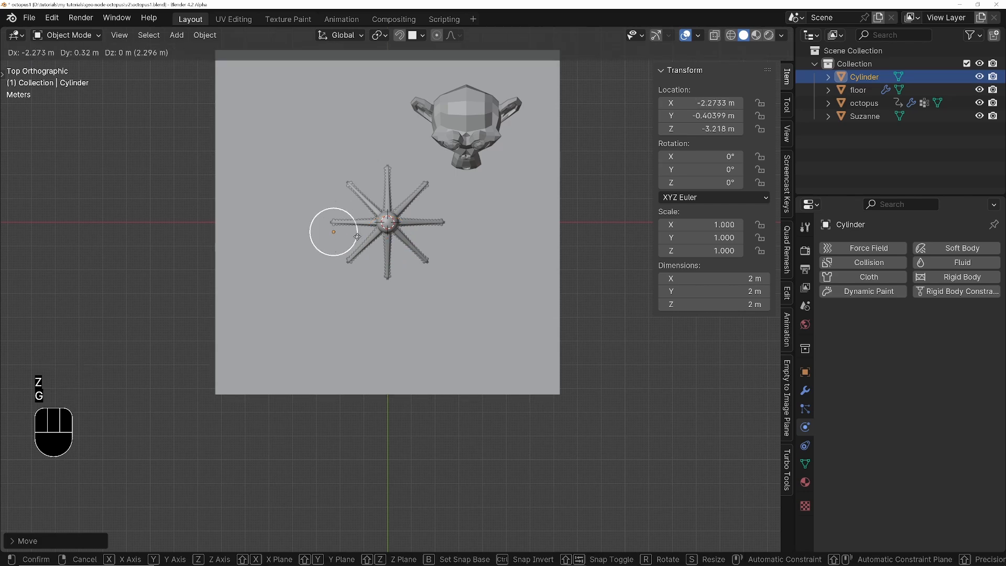
click(359, 240)
key(shift+d)
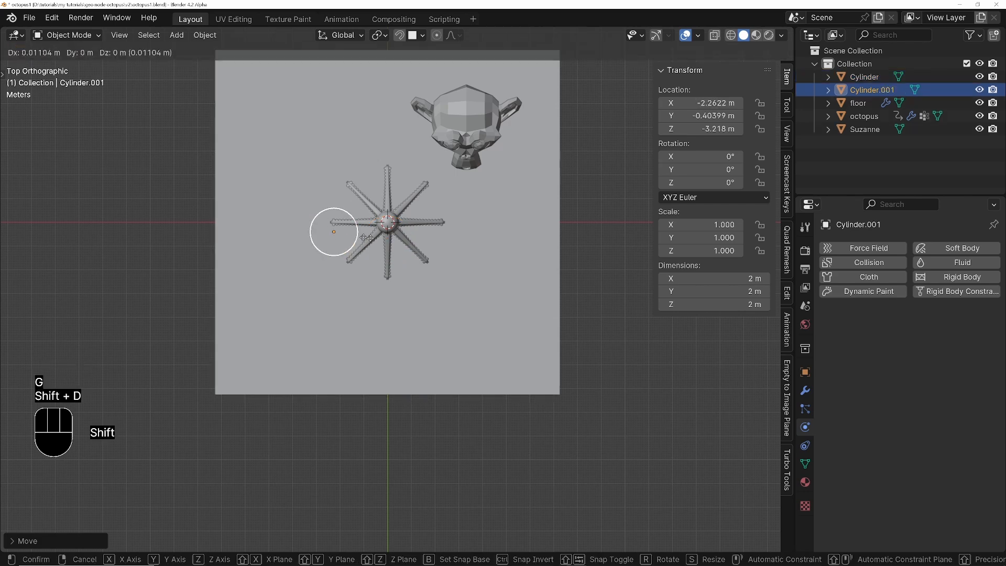
click(470, 236)
Step: In top view, move the monkey behind the octopus and rotate it about 18° around Z
click(471, 136)
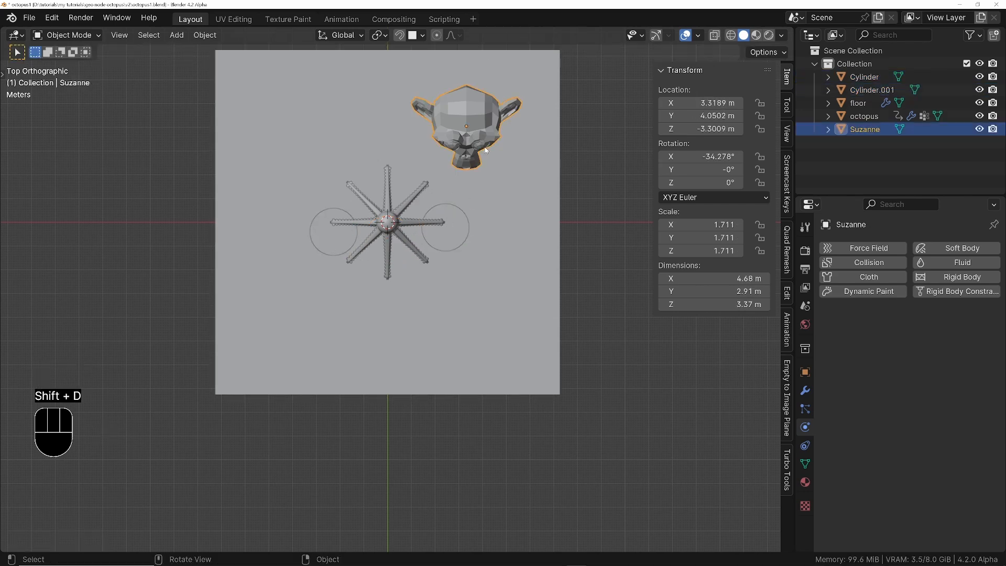
key(g)
click(373, 139)
key(r)
click(459, 152)
key(g)
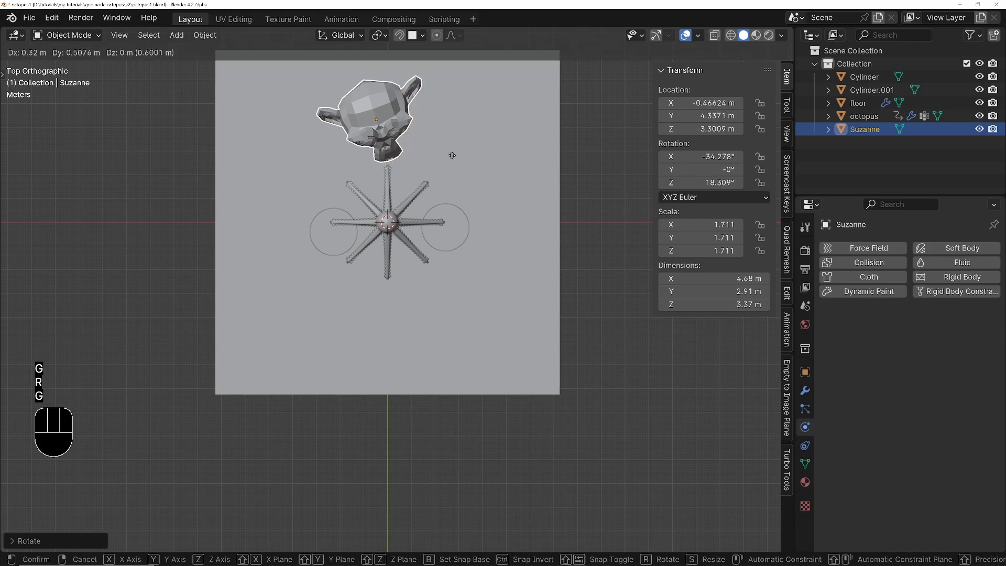
click(449, 163)
Step: Select both cylinders, the monkey and the floor box and scale them down together to about 0.70
middle_drag(384, 288, 425, 259)
click(406, 267)
shift+click(303, 288)
shift+click(299, 234)
shift+click(471, 320)
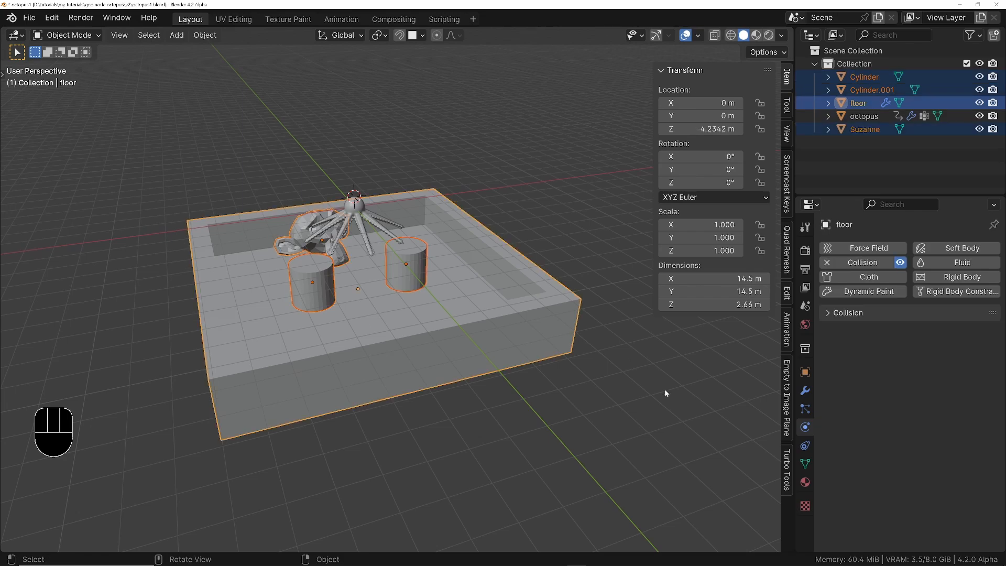
key(s)
click(567, 358)
Step: Scale the monkey up to about 1.54 and reposition it on the box floor in right view, at about Y 2.99 m, Z -3.11 m
middle_drag(566, 358, 409, 218)
scroll(413, 267, up, 5)
click(343, 220)
key(s)
click(414, 253)
key(KP_1)
key(alt+z)
key(KP_3)
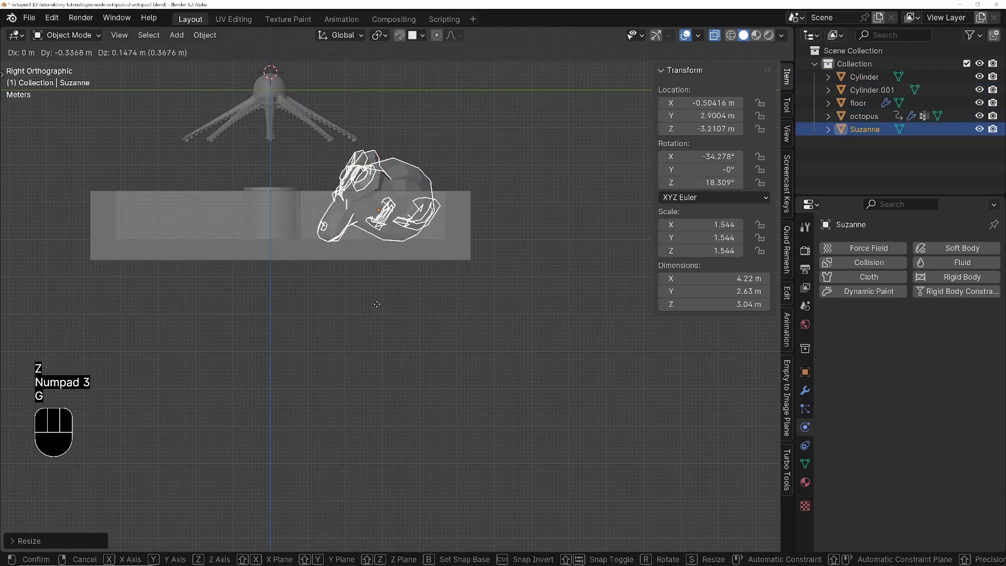
click(274, 215)
Step: Reposition the cylinders under the octopus's arms, one at about X 1.79 m and the other at about X -1.69 m, Y -0.62 m
middle_drag(274, 215, 431, 211)
key(z)
shift+click(328, 262)
key(KP_7)
key(g)
click(452, 272)
key(g)
click(469, 254)
click(317, 278)
key(g)
click(334, 285)
Step: Enter Edit Mode on both cylinders in local view and select all their end caps with Select Similar by Area
shift+click(471, 281)
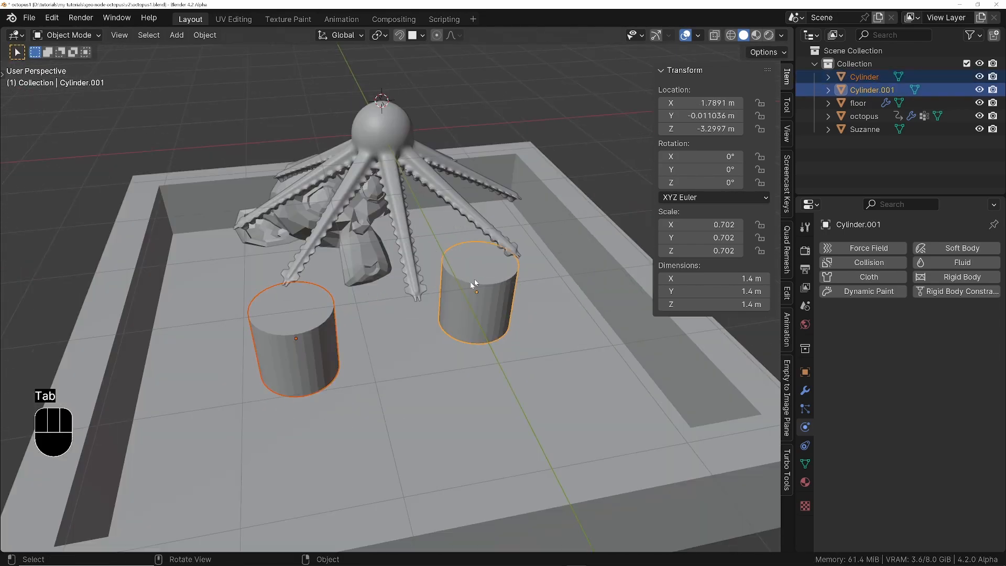
middle_drag(350, 328, 368, 313)
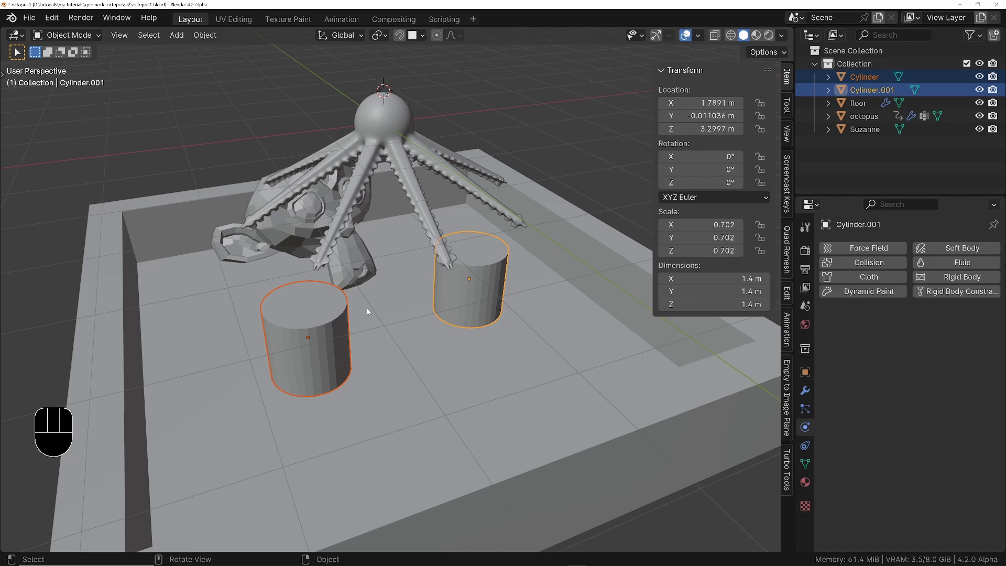
key(Tab)
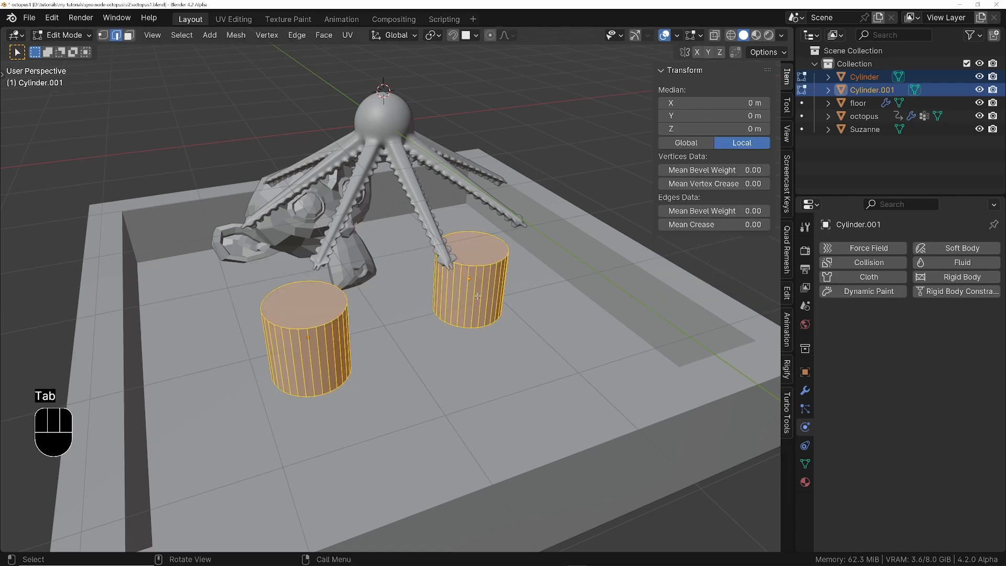
key(3)
click(325, 306)
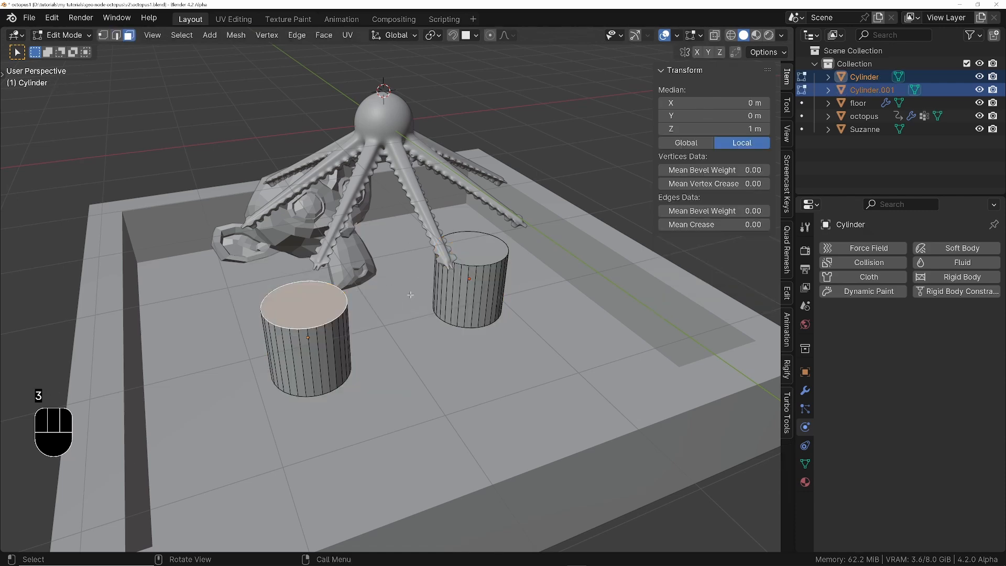
key(KP_Divide)
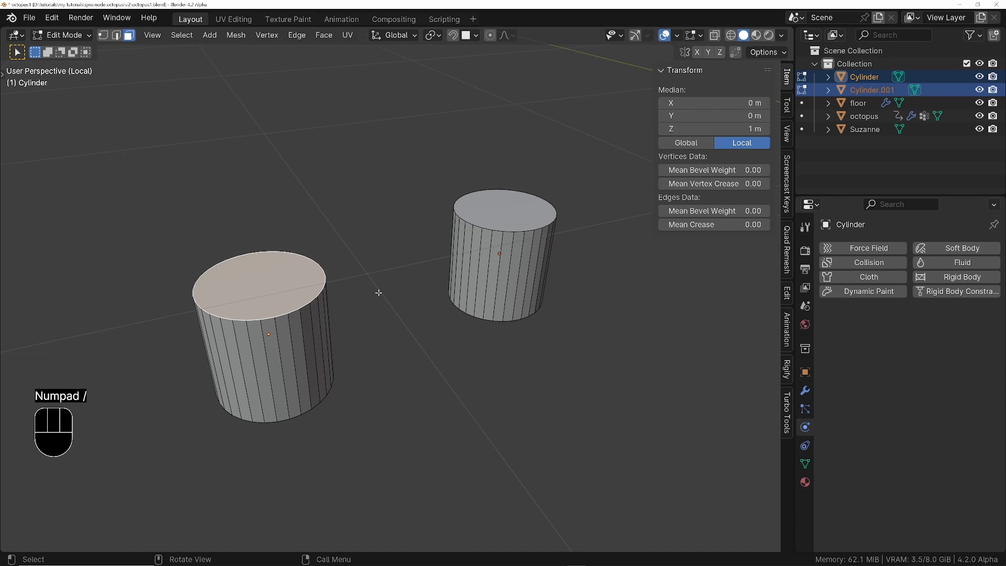
key(shift+g)
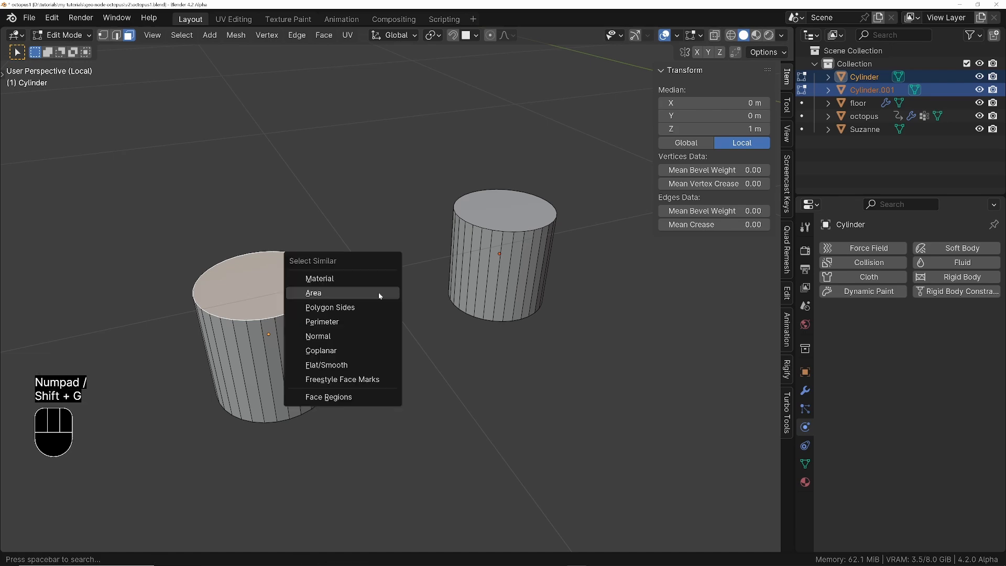
click(321, 297)
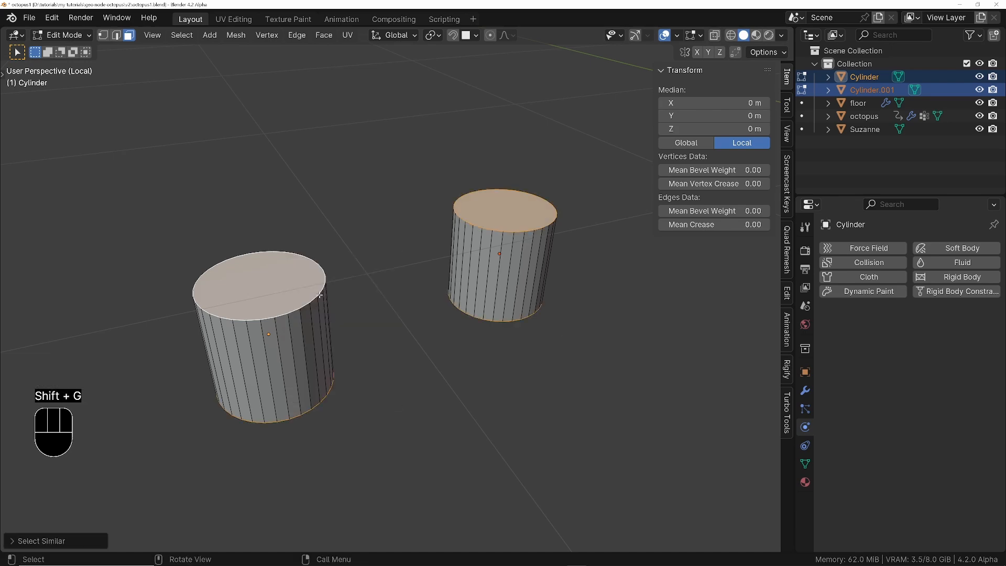
Step: Bevel the cylinders' cap edges about 0.144 m with 4 segments and return to Object Mode
middle_drag(288, 362, 388, 332)
key(ctrl+b)
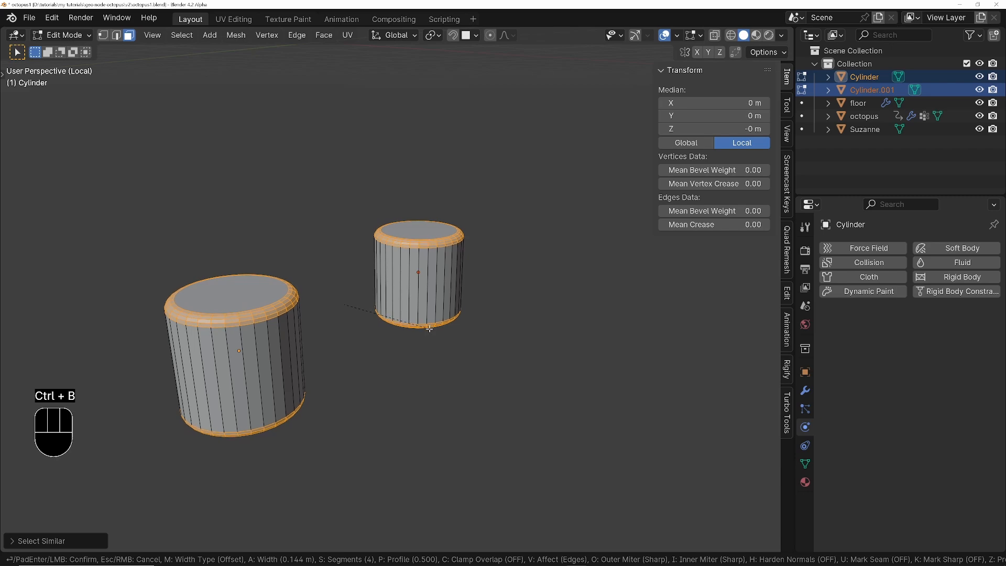
click(429, 328)
middle_drag(430, 328, 412, 354)
key(Tab)
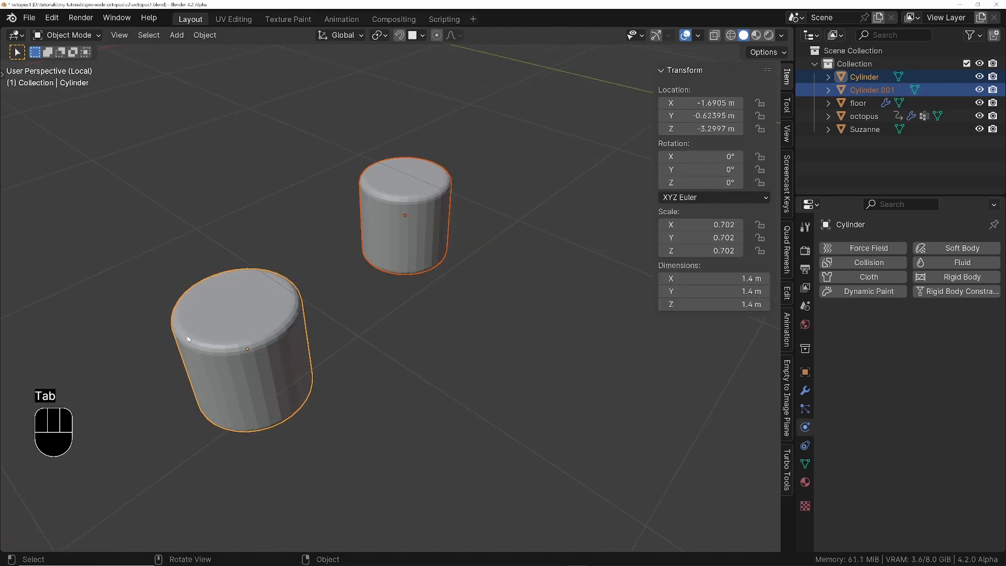
Step: Shade the cylinders smooth, leave local view and shade the monkey smooth as well
right_click(186, 335)
click(160, 299)
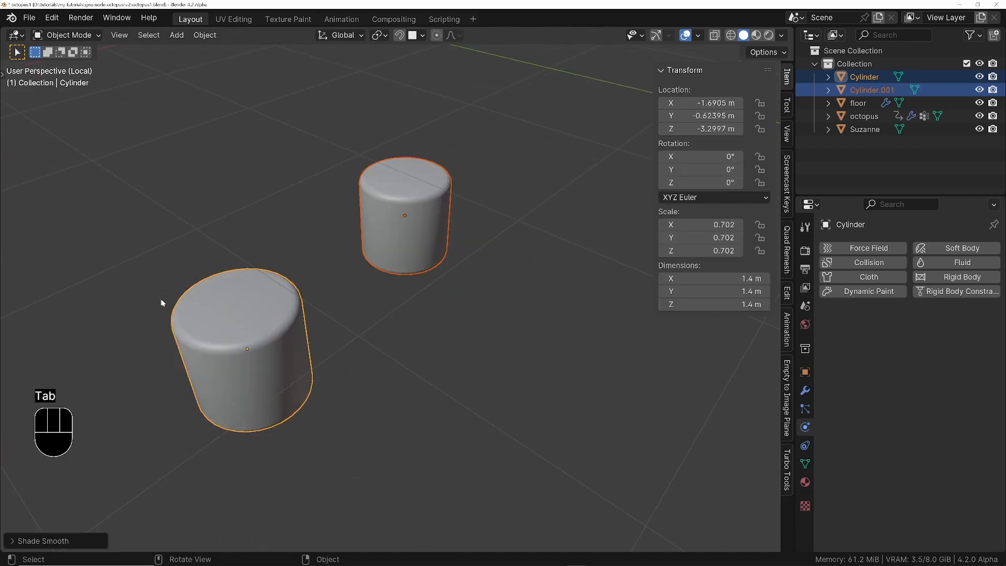
middle_drag(162, 300, 292, 330)
key(KP_Divide)
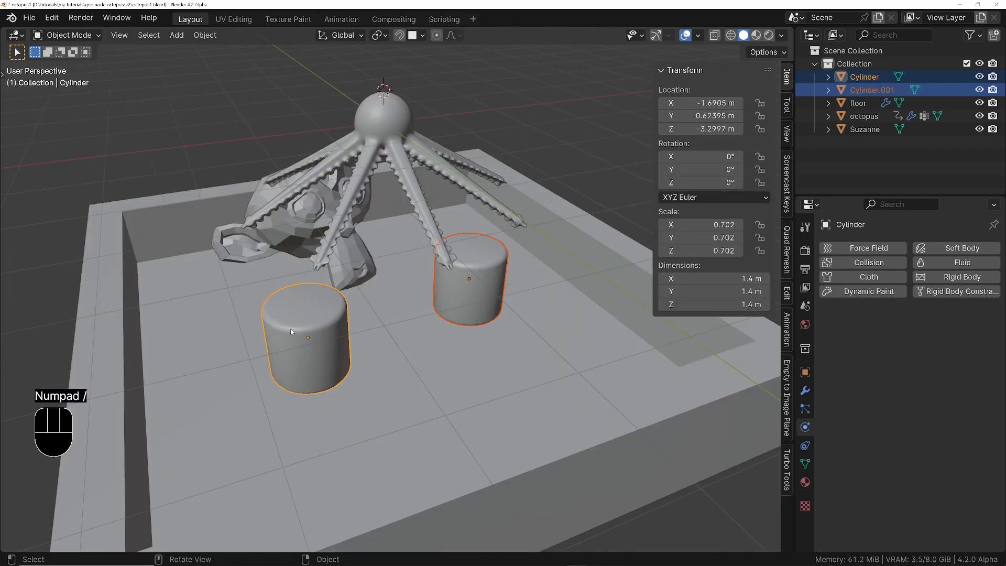
click(299, 235)
shift+middle_drag(299, 236, 316, 256)
right_click(309, 244)
click(309, 244)
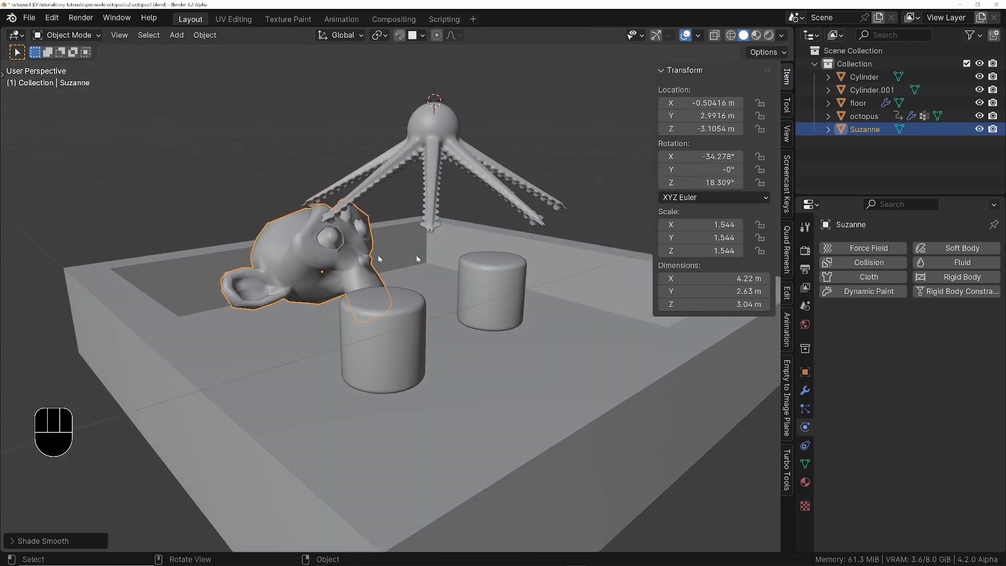
Step: Add a Subdivision Surface modifier to the monkey with 2 viewport levels
click(805, 393)
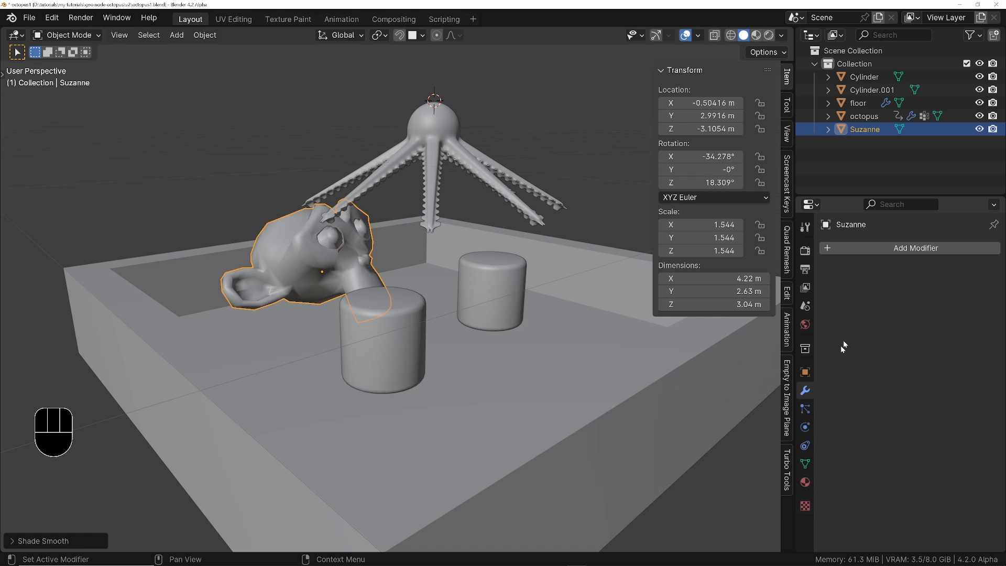
click(878, 249)
mouse_move(880, 254)
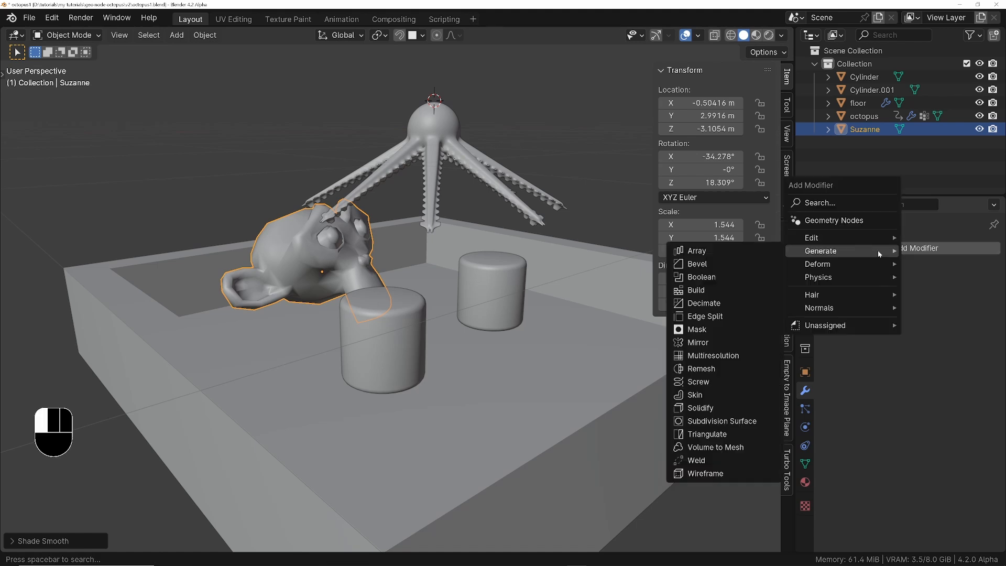
click(714, 421)
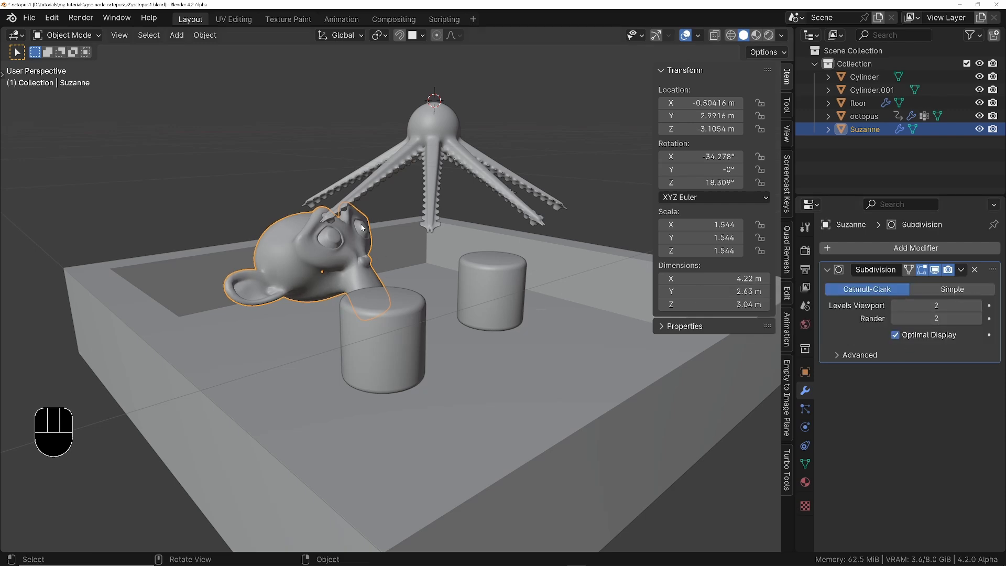
middle_drag(438, 304, 397, 339)
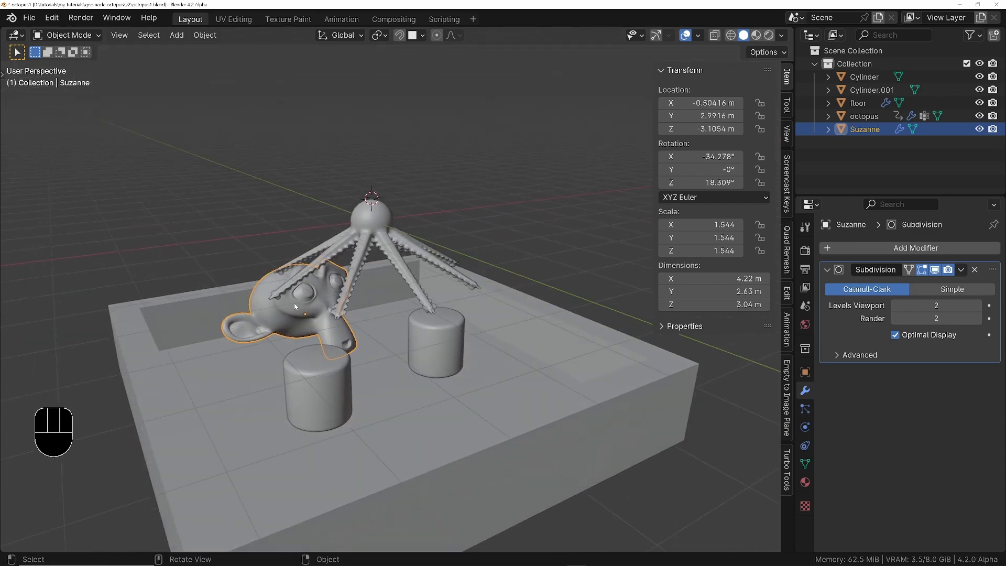
Step: Add Collision physics to the monkey head and set its softbody and cloth Thickness Outer to 0.001
click(805, 427)
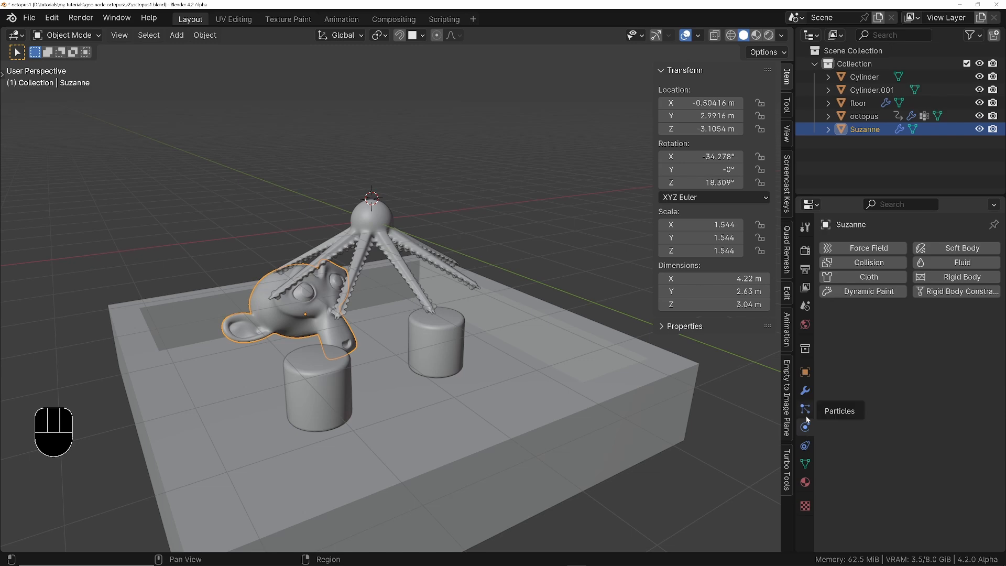
click(851, 267)
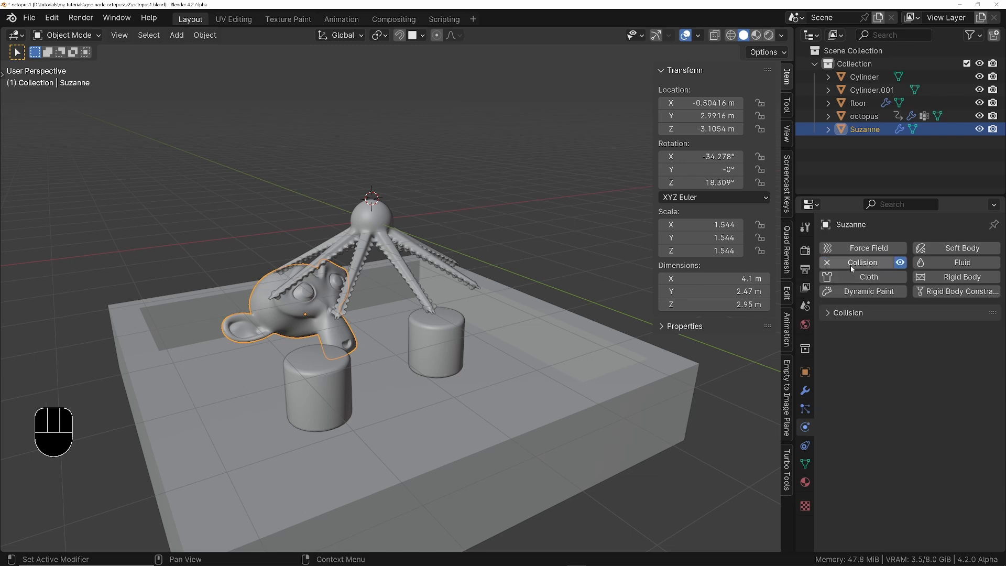
scroll(844, 448, down, 1)
scroll(845, 449, down, 1)
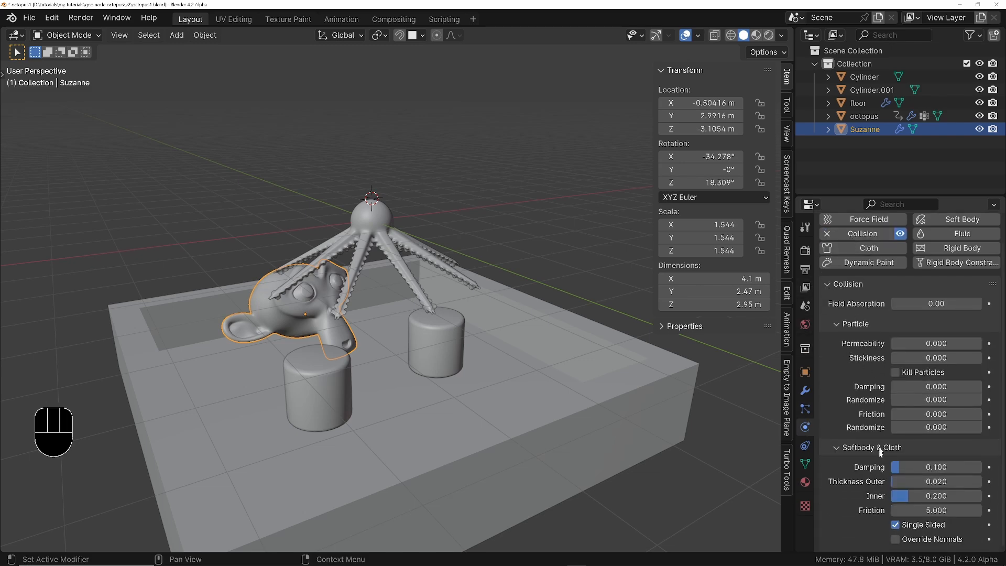
click(909, 481)
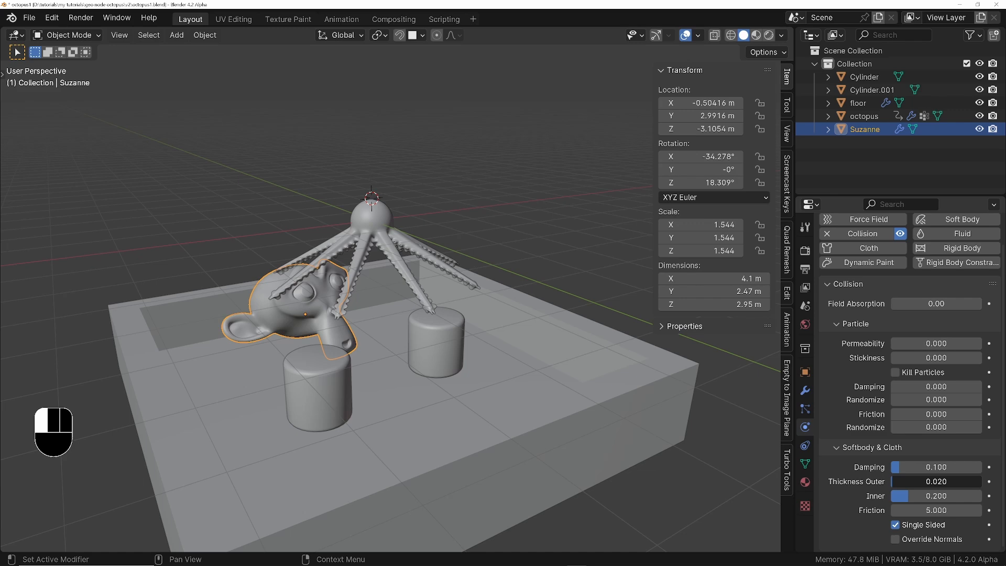
Step: Add Collision physics to both cylinders, with Thickness Outer 0.011 on Cylinder and 0.031 on Cylinder.001
click(321, 385)
click(855, 264)
drag(922, 510, 945, 511)
click(441, 359)
click(859, 264)
Step: Play the simulation to check how the octopus falls onto the obstacles, stop it and return to the first frame
scroll(338, 320, down, 2)
middle_drag(338, 321, 365, 322)
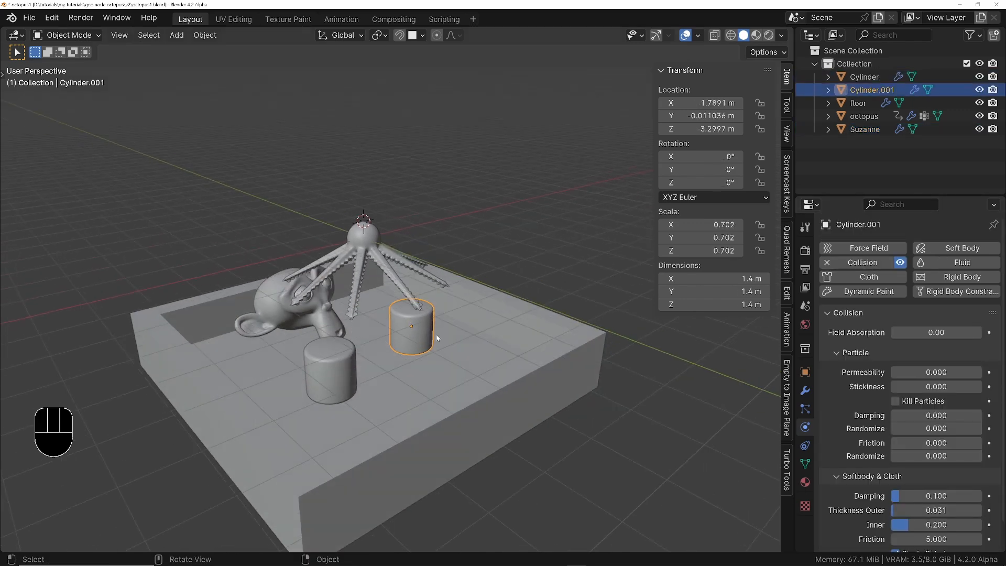
key(space)
middle_drag(437, 338, 292, 314)
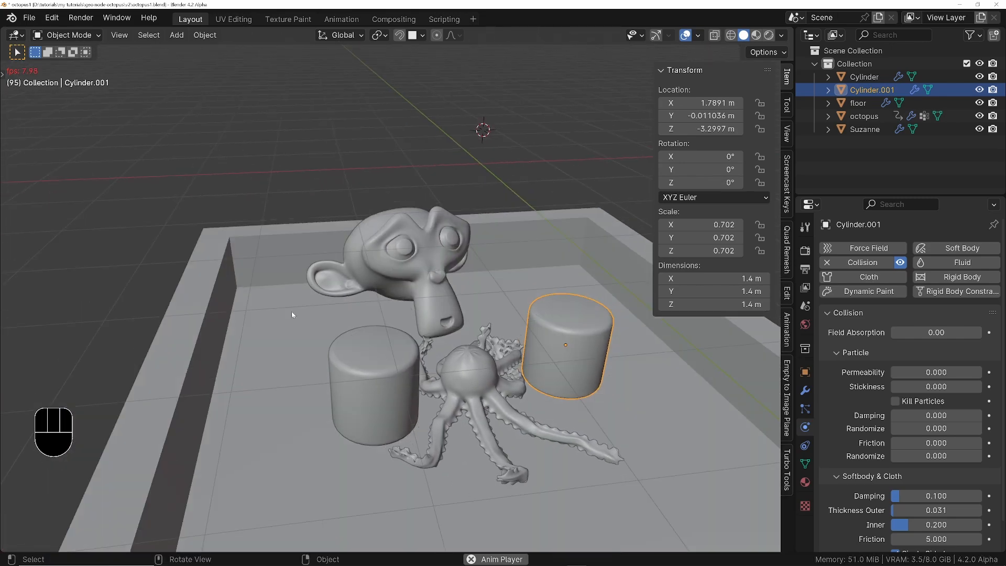
key(space)
key(shift+Left)
middle_drag(292, 314, 367, 336)
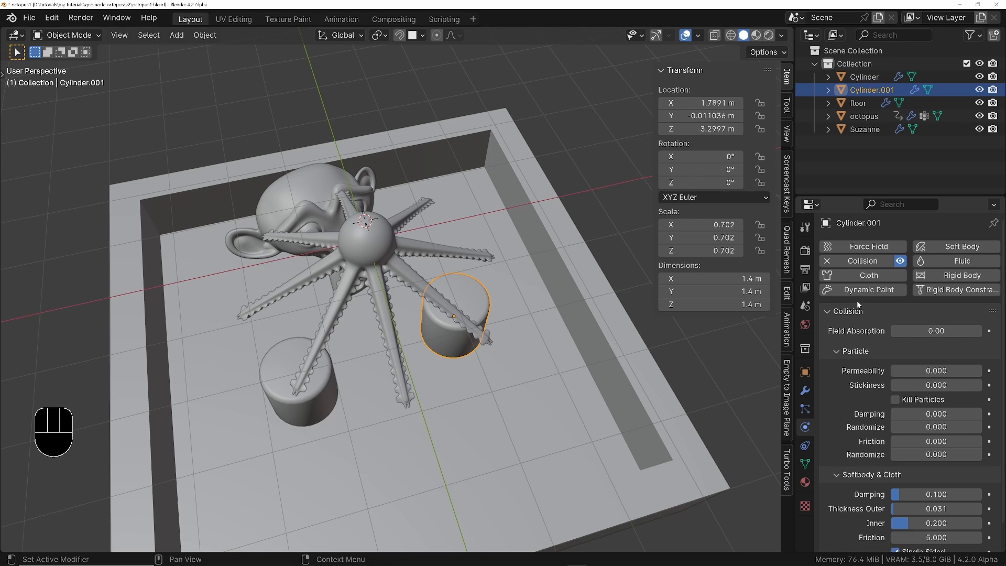
Step: Turn off Single Sided in the collision settings of both cylinders, the monkey head and the floor box
scroll(889, 429, down, 1)
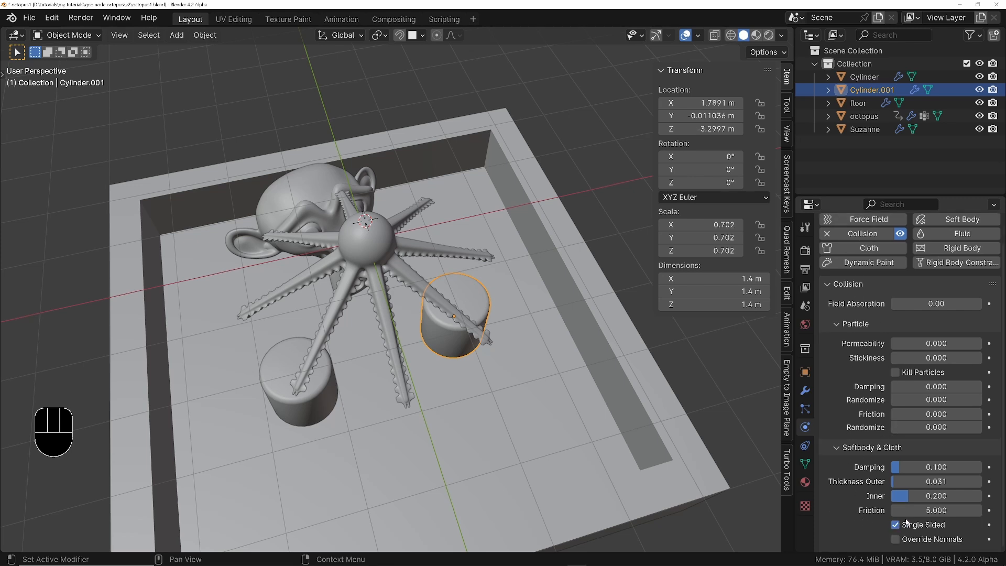
click(309, 406)
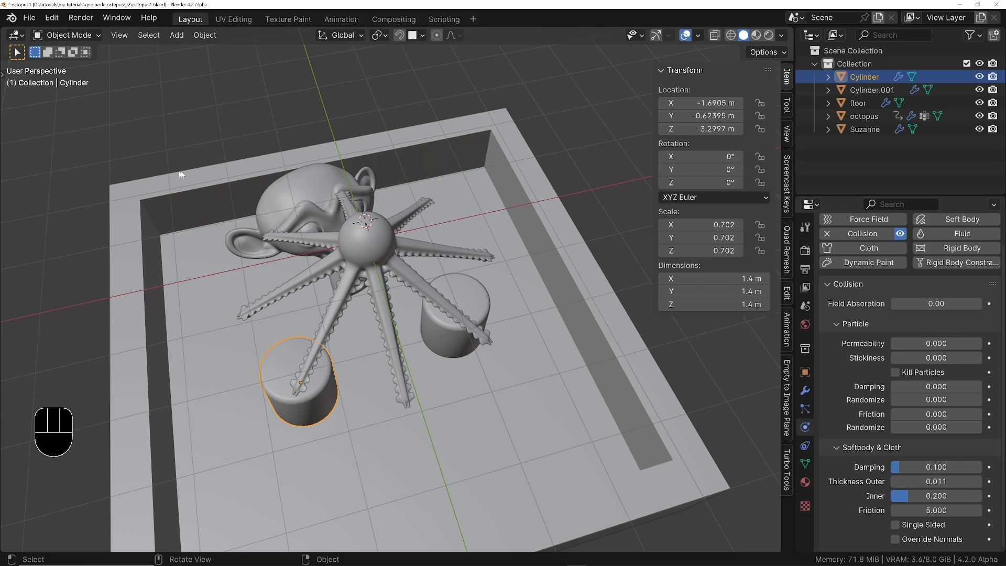
click(299, 208)
middle_drag(407, 445, 446, 246)
click(490, 302)
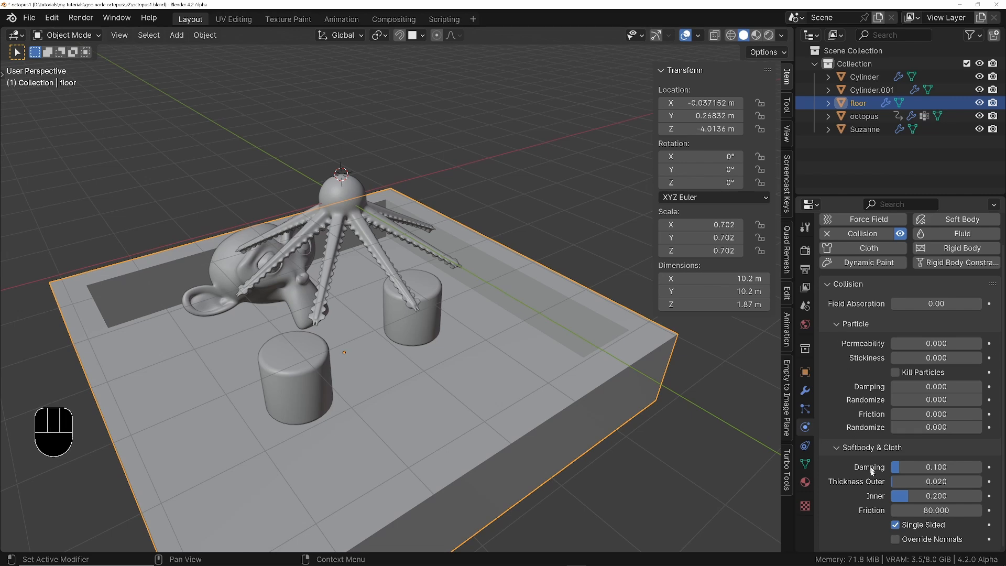
shift+middle_drag(503, 385, 491, 368)
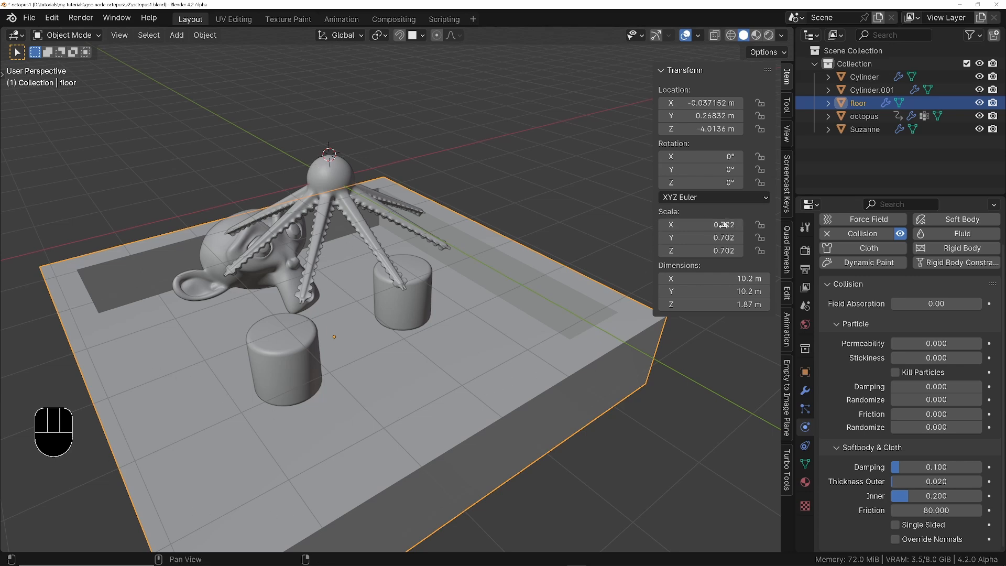
Step: Apply the scale of both cylinders, the monkey head and the floor box
click(310, 345)
shift+click(374, 315)
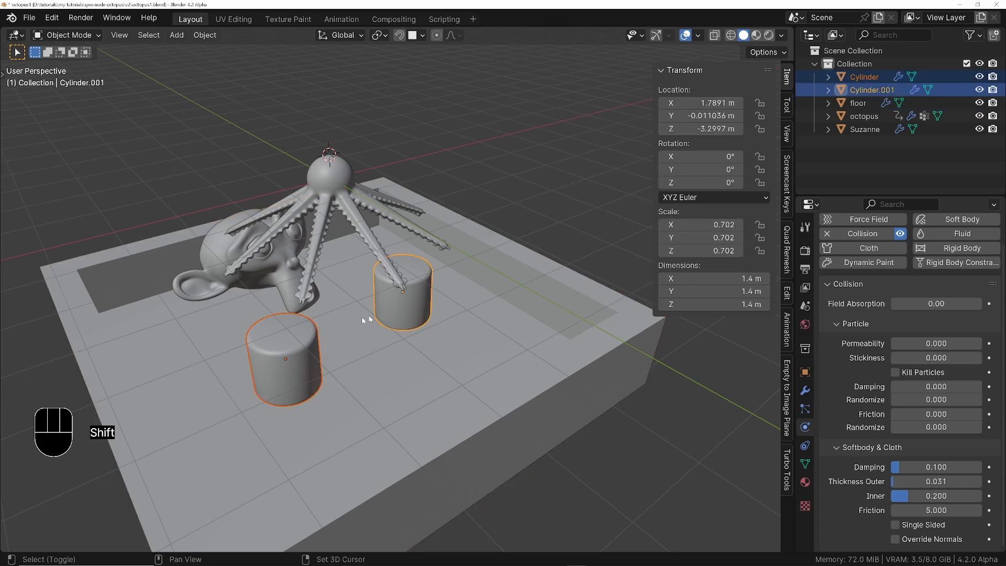
shift+click(272, 281)
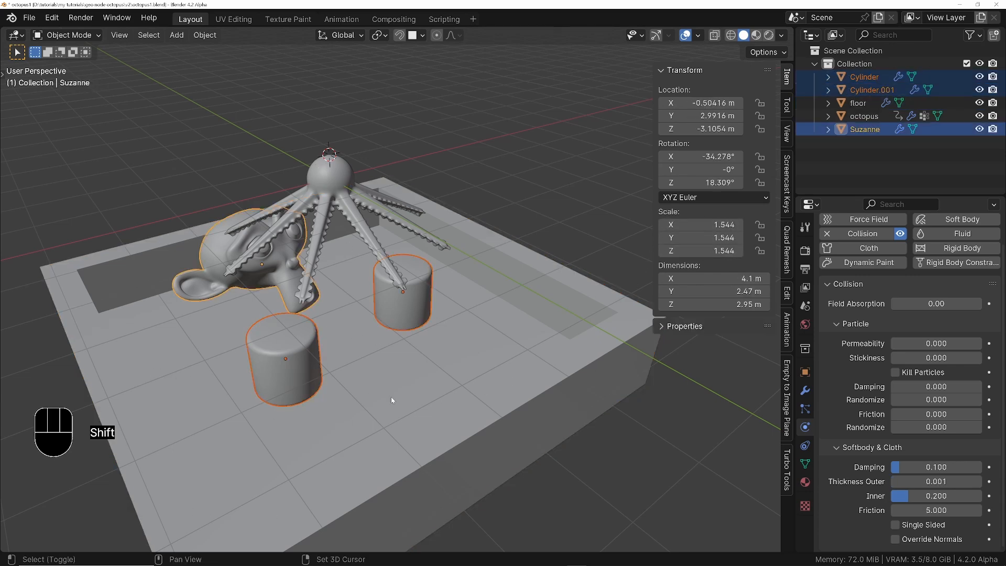
key(ctrl+a)
click(497, 323)
click(458, 374)
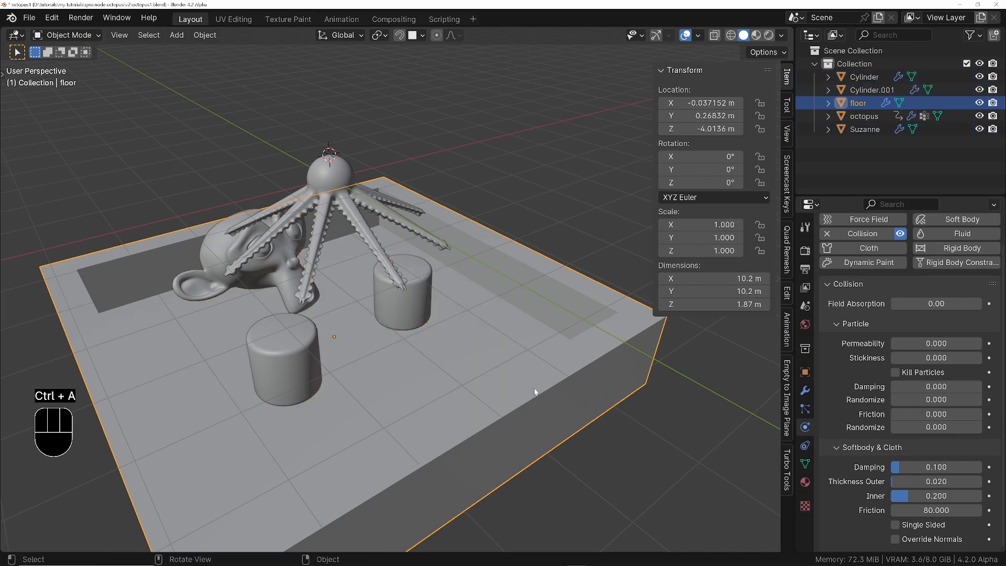
Step: Enter Edit Mode on the floor box, select all of its edges and bevel them with several segments
middle_drag(458, 374, 467, 314)
key(Tab)
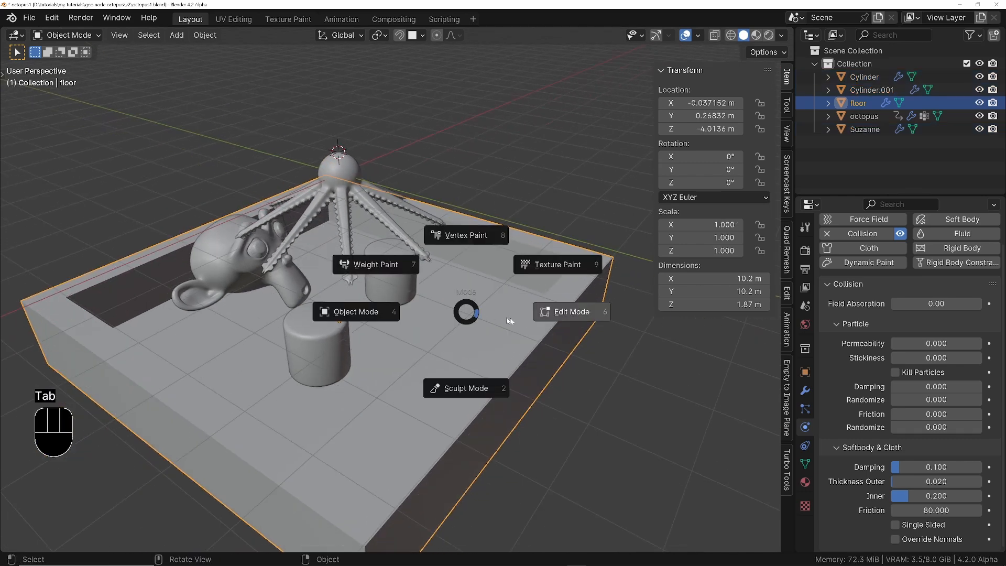
click(550, 312)
middle_drag(550, 312, 525, 295)
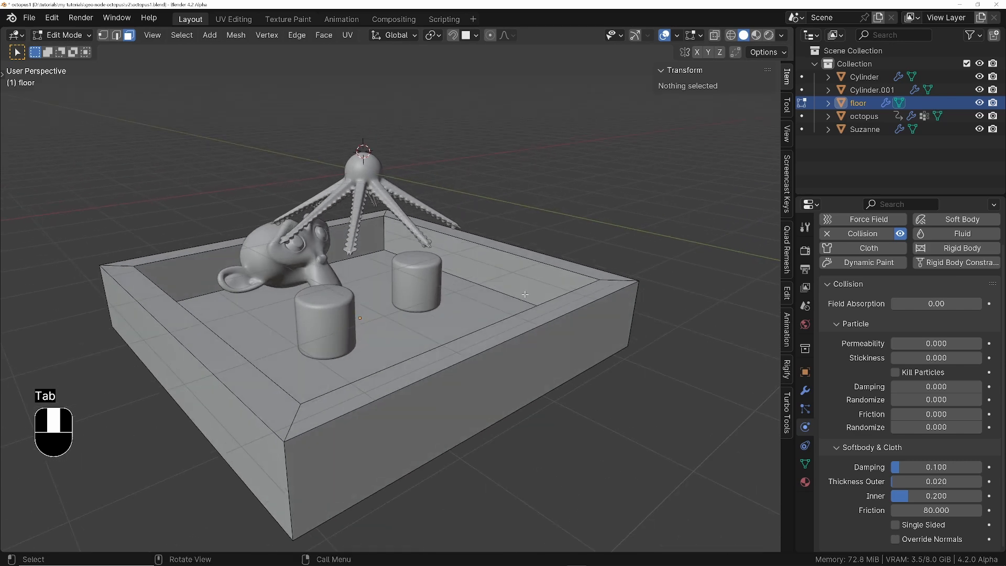
middle_drag(490, 398, 486, 377)
key(2)
key(a)
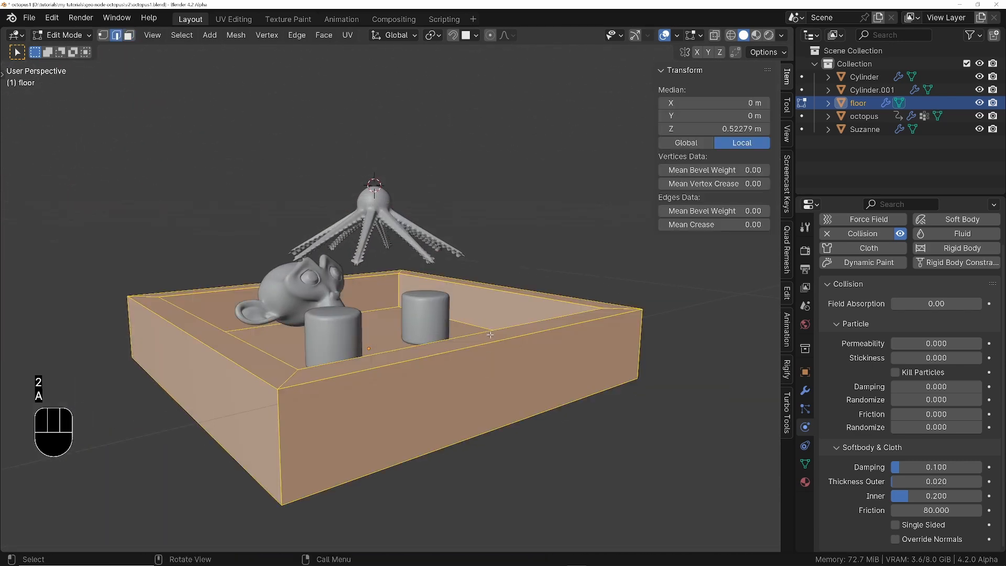
middle_drag(490, 335, 432, 378)
key(ctrl+b)
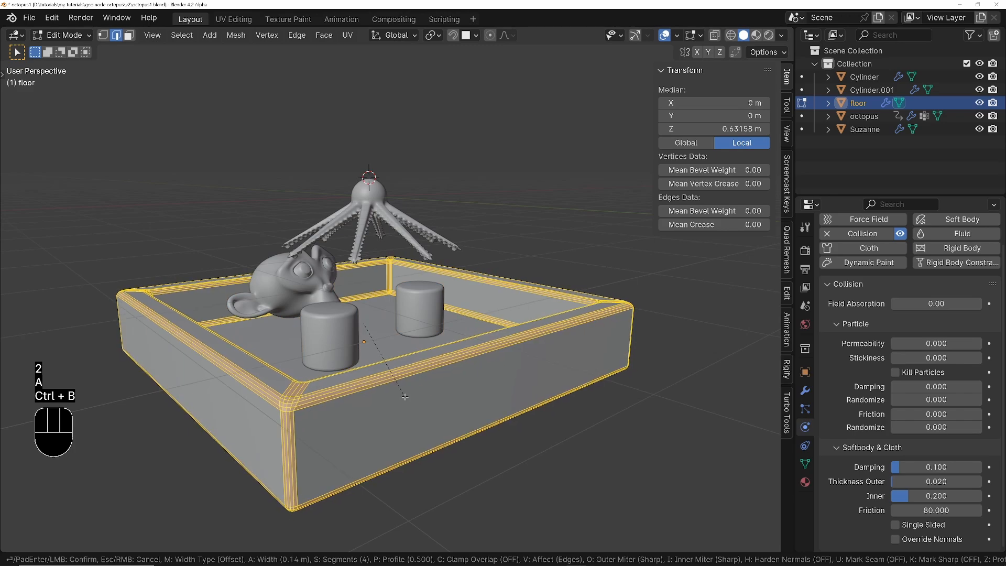
scroll(405, 397, up, 1)
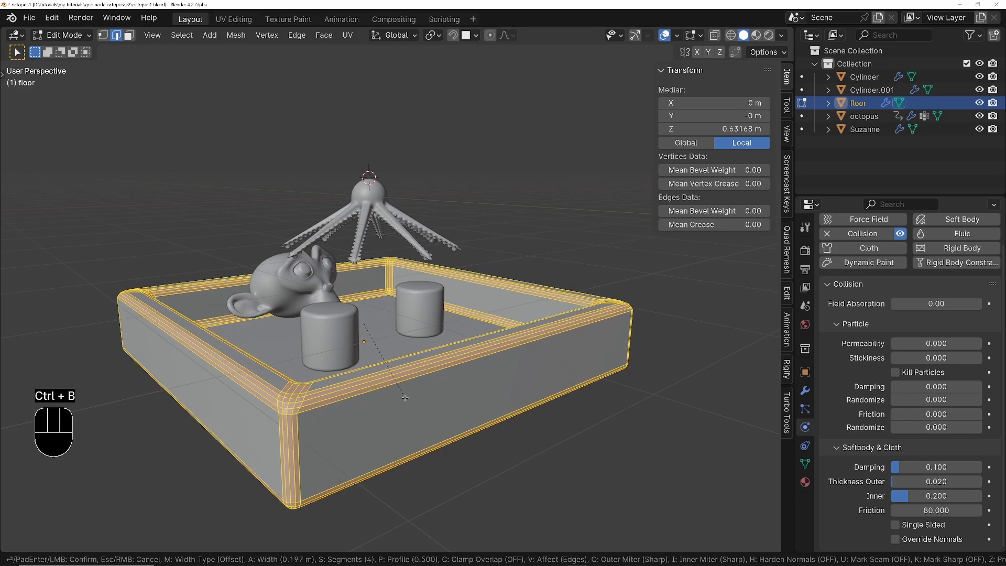
click(405, 398)
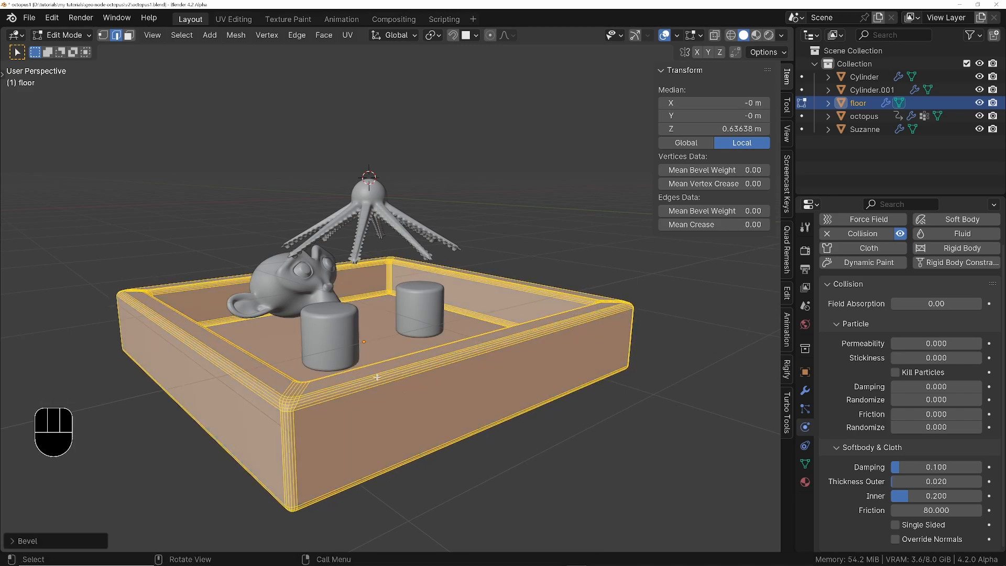
middle_drag(379, 374, 438, 366)
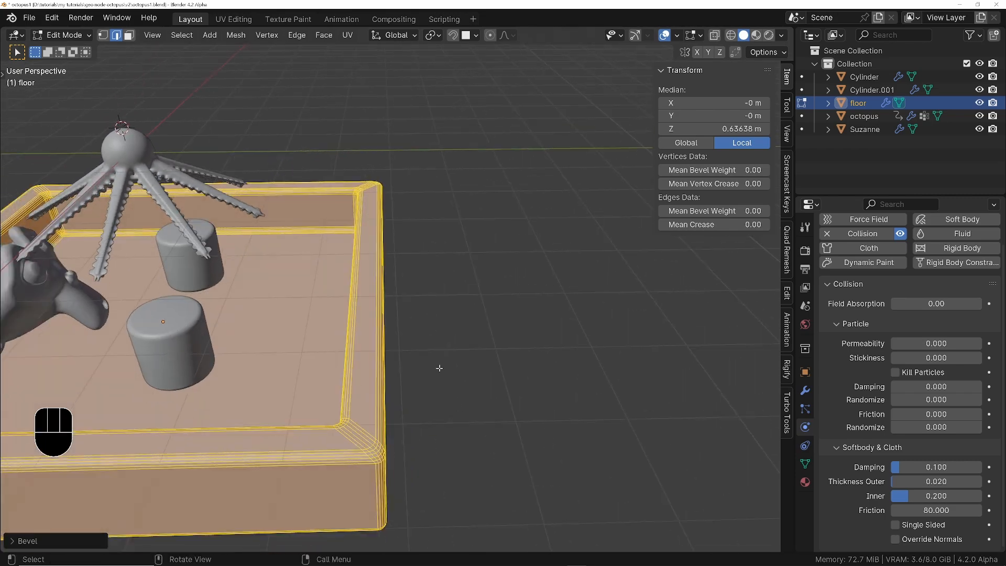
Step: Return to Object Mode and shade the floor box smooth
key(Tab)
scroll(304, 303, down, 4)
shift+middle_drag(299, 304, 577, 294)
right_click(502, 313)
click(495, 313)
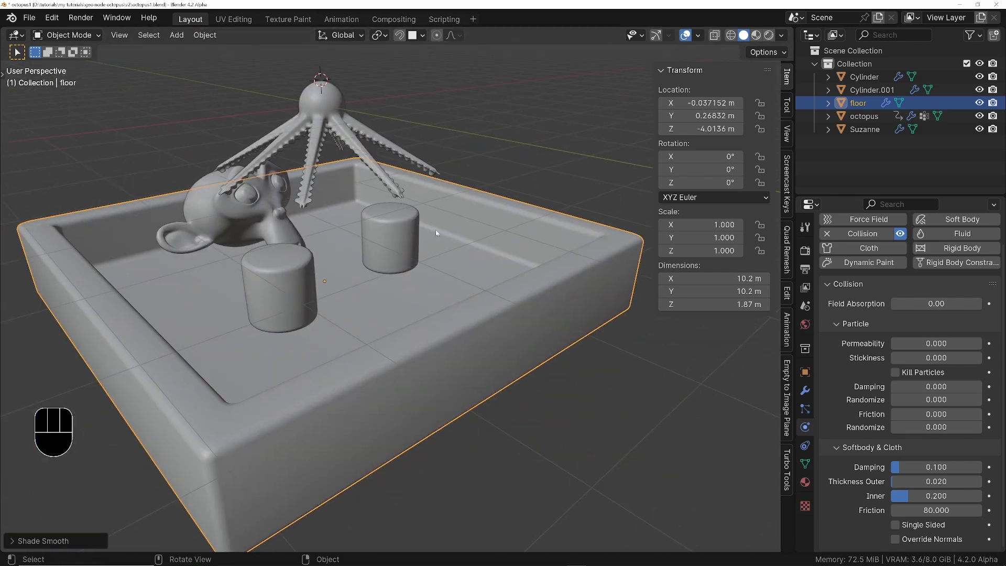
Step: Add a Weighted Normal modifier to the floor box and set its Weighting Mode to Face Area & Angle
click(803, 390)
click(835, 244)
mouse_move(835, 252)
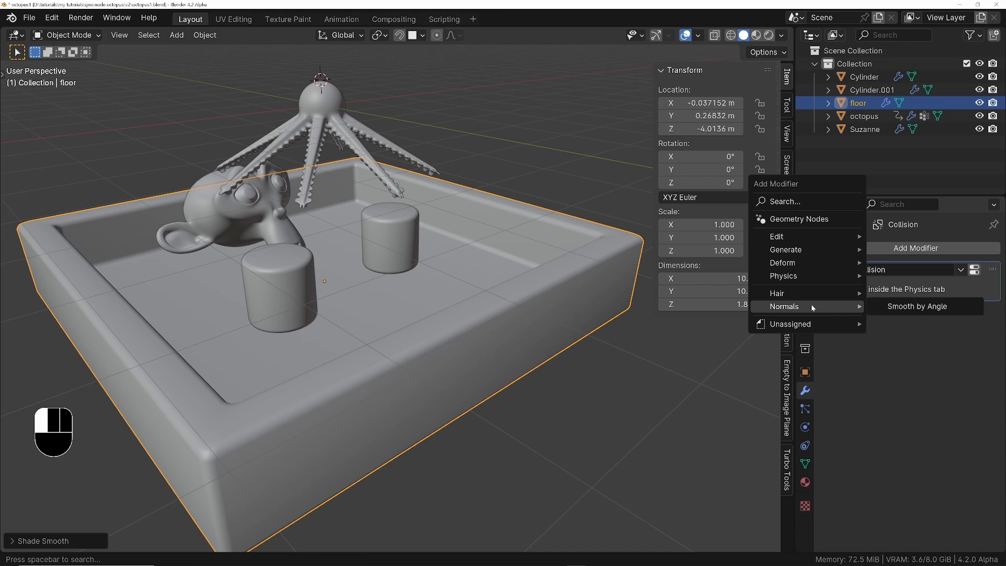
mouse_move(803, 239)
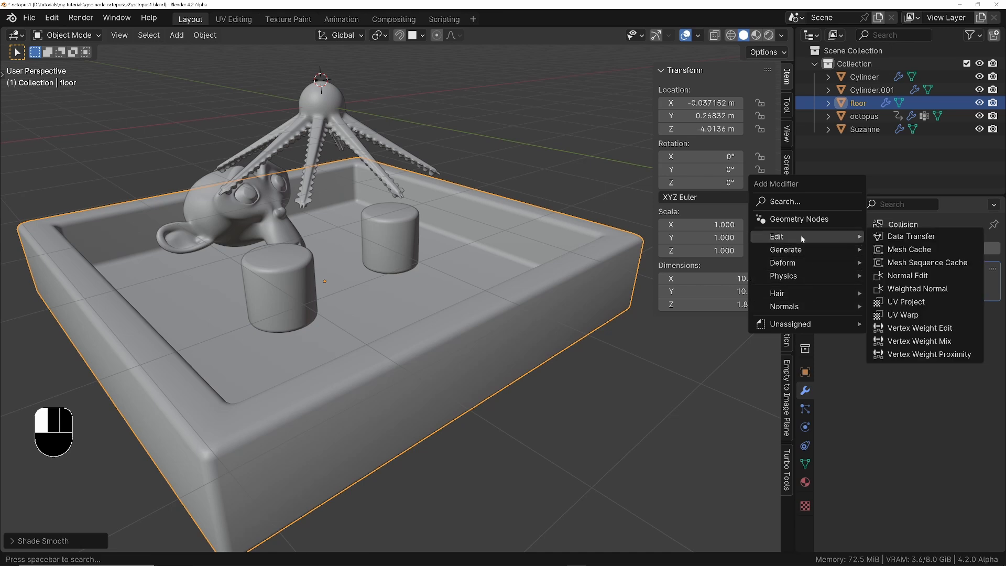
text(w)
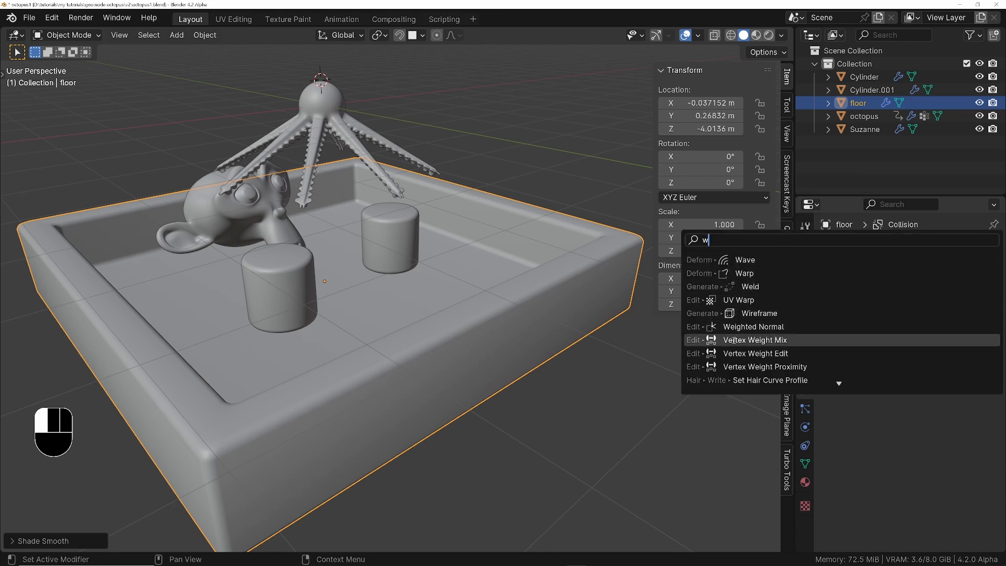
click(759, 325)
middle_drag(403, 361, 431, 360)
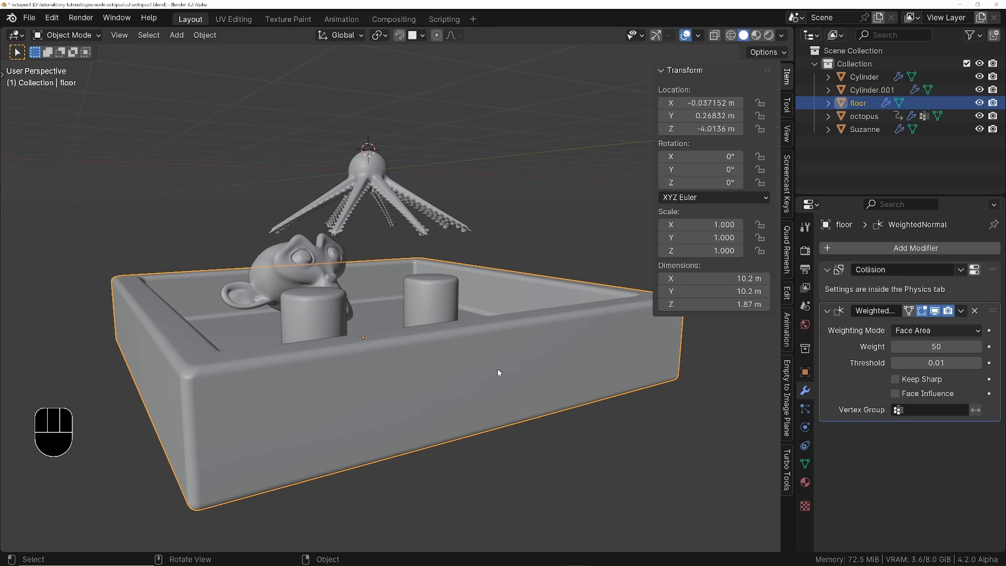
middle_drag(419, 353, 430, 377)
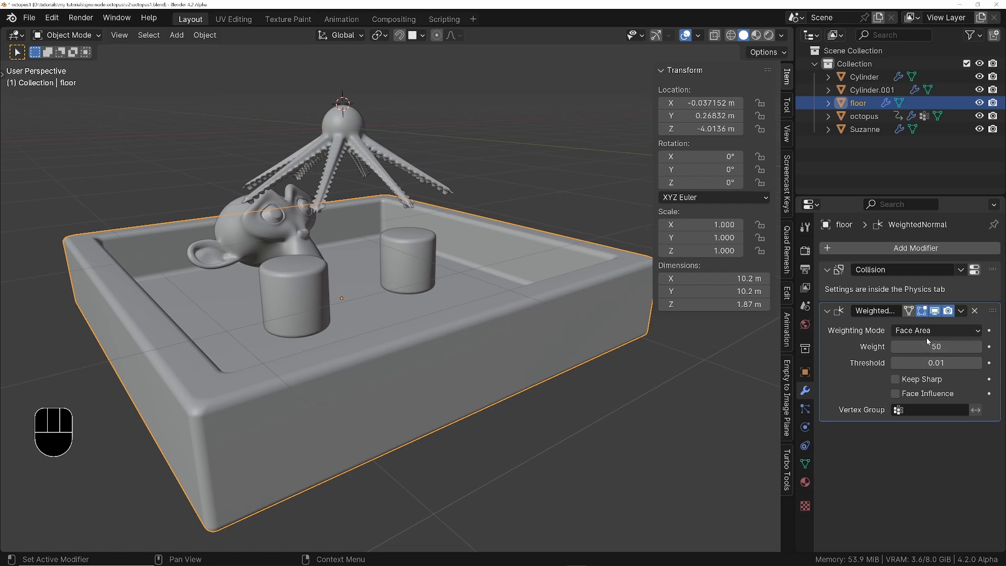
drag(926, 337, 928, 374)
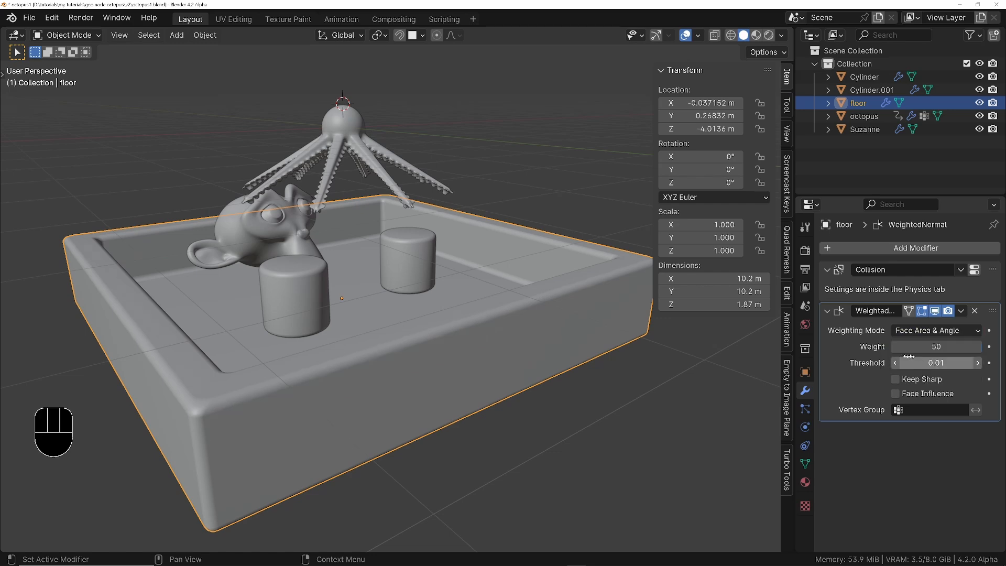
middle_drag(441, 335, 341, 341)
Step: Go to the first frame and, in top view, move the octopus to about X -0.41 m, Y -0.82 m
key(shift+Left)
key(KP_7)
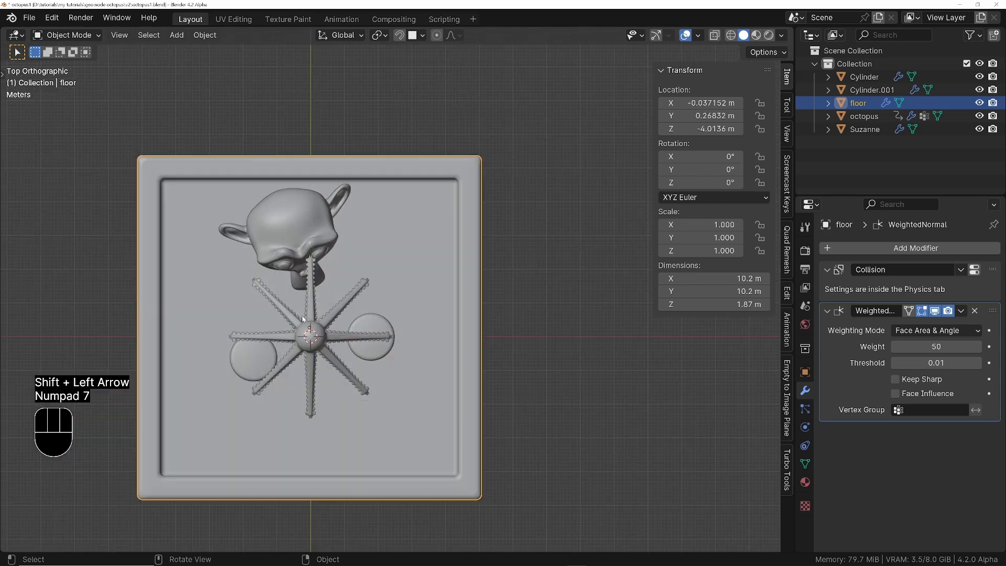
click(322, 342)
key(g)
key(g)
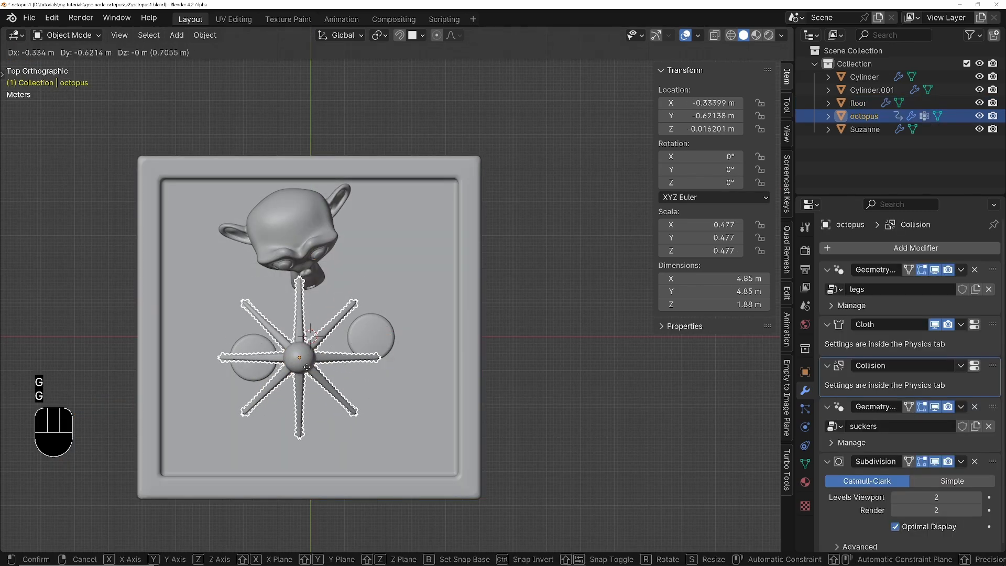
click(308, 373)
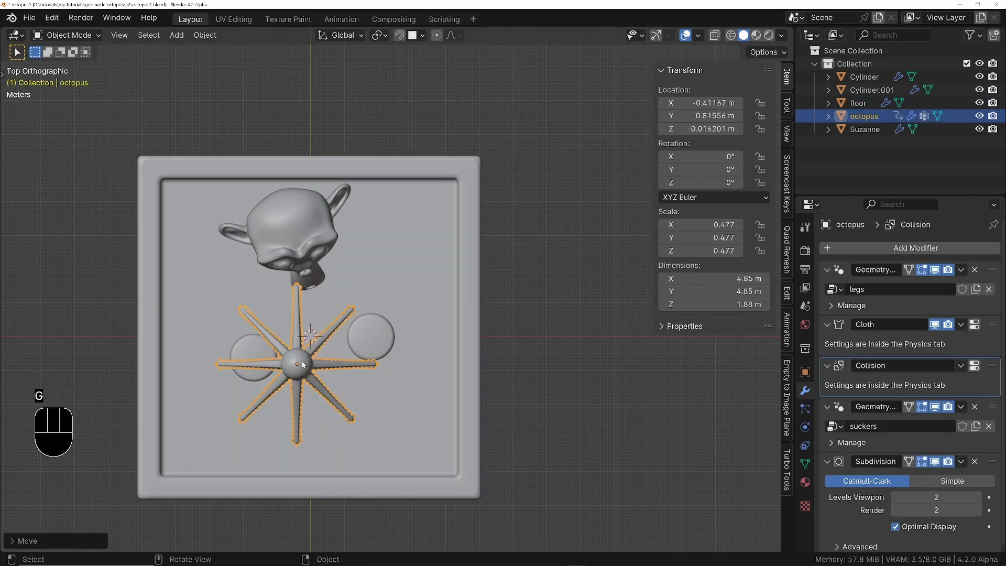
Step: Move the octopus and both cylinders together so that Cylinder.001 sits at about X 1.09 m, Y 0.11 m
shift+click(253, 347)
shift+click(373, 344)
key(g)
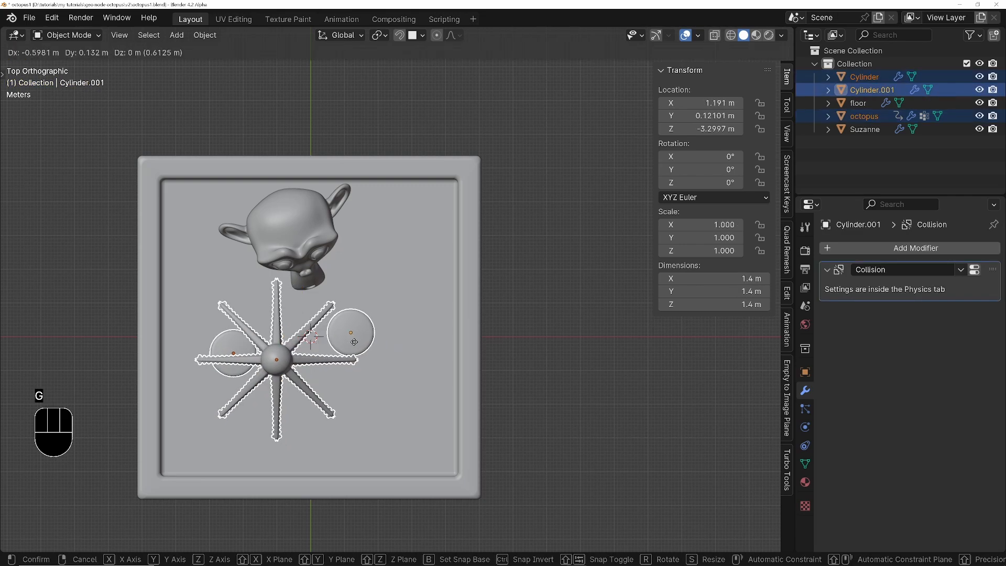
click(352, 343)
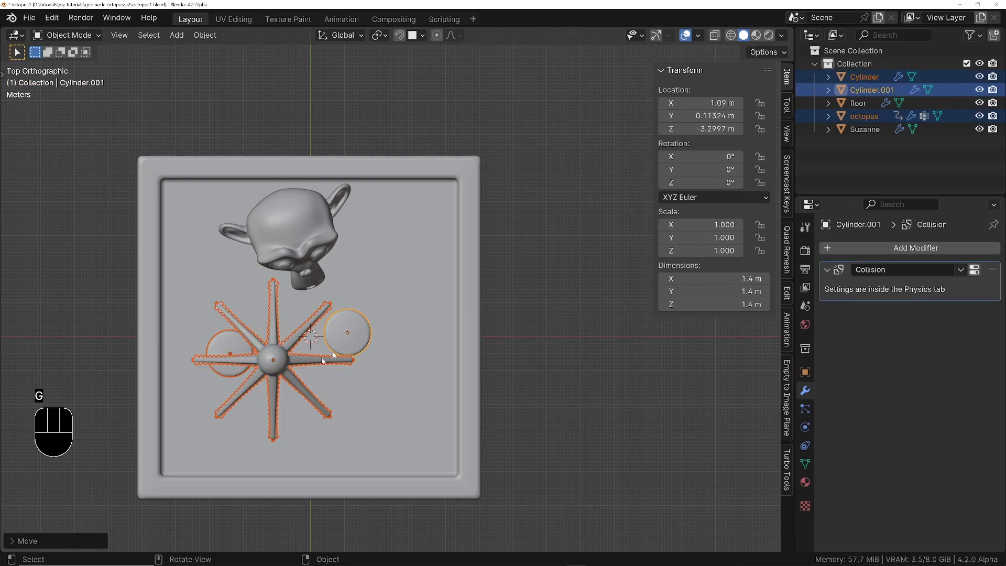
Step: Move only the octopus to about X -0.78 m, Y -0.80 m, between the two cylinders
click(285, 362)
key(g)
click(293, 365)
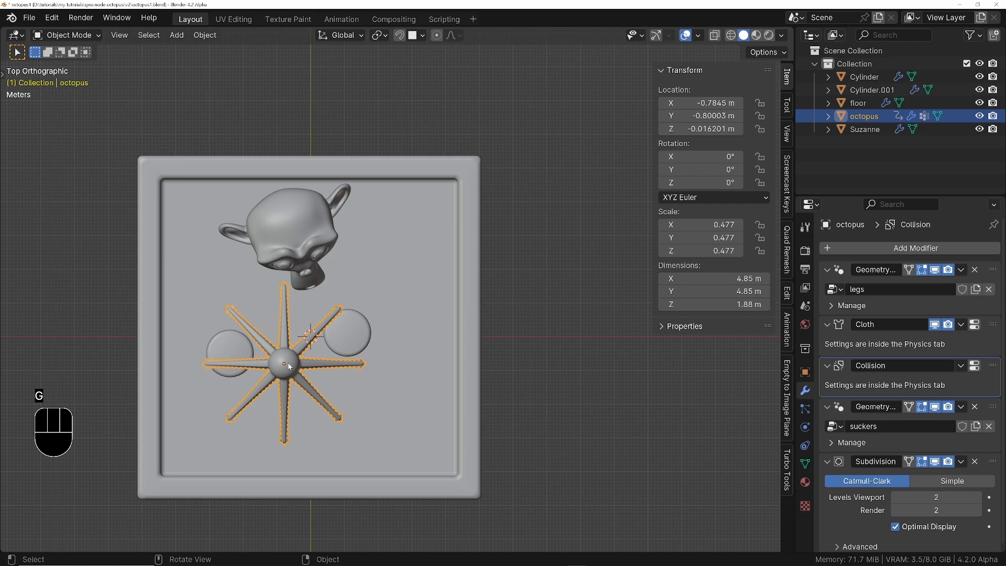
Step: Duplicate the octopus and place the copy at about X 2.47 m, Y -0.26 m
key(shift+d)
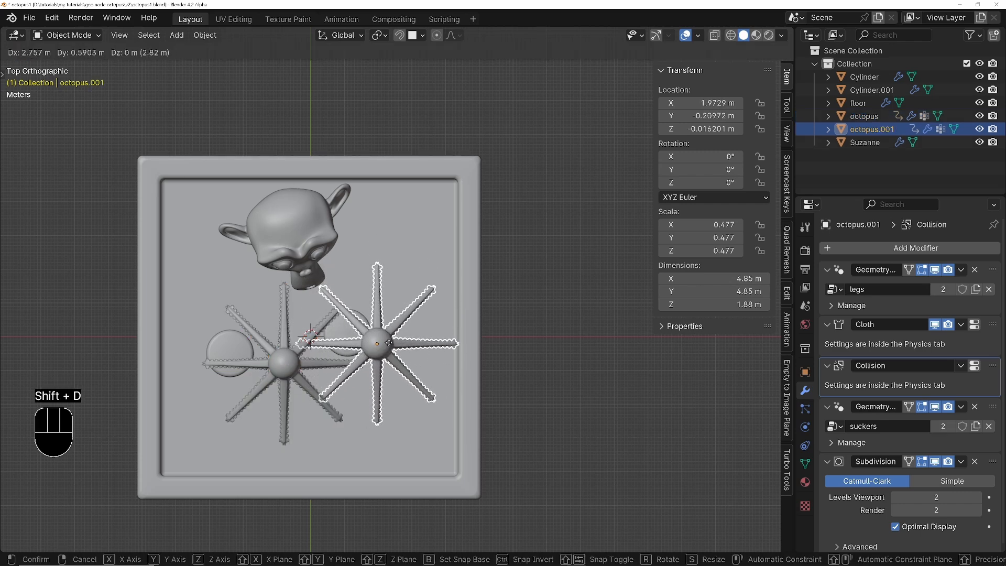
click(397, 346)
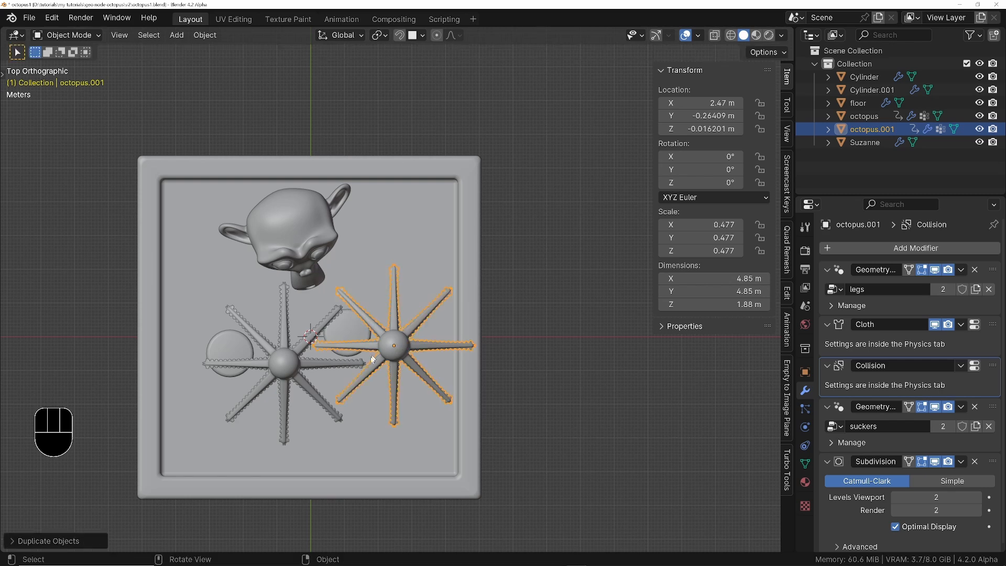
Step: Scale the floor box by about 1.203 in X and Y only, and apply its scale
click(466, 223)
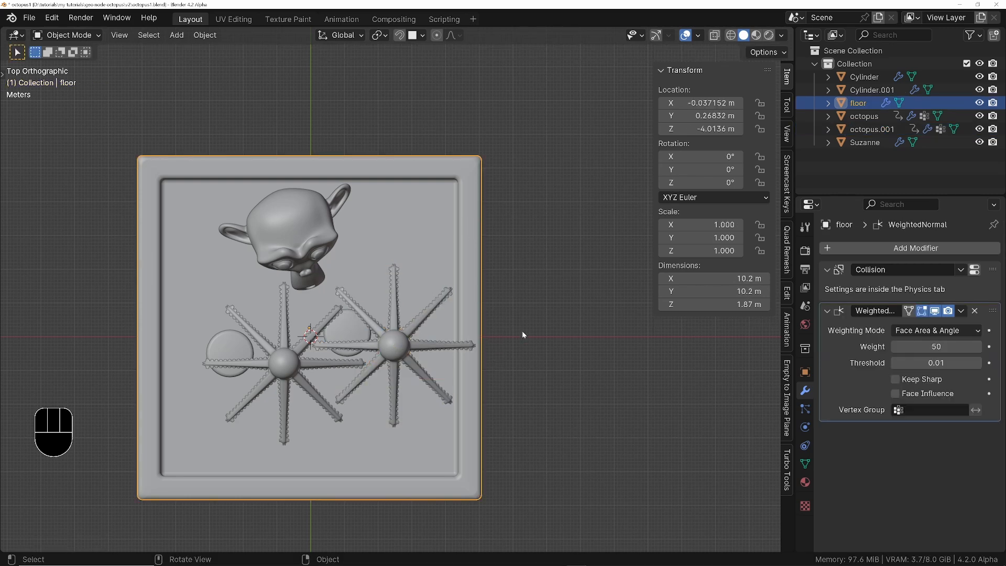
key(s)
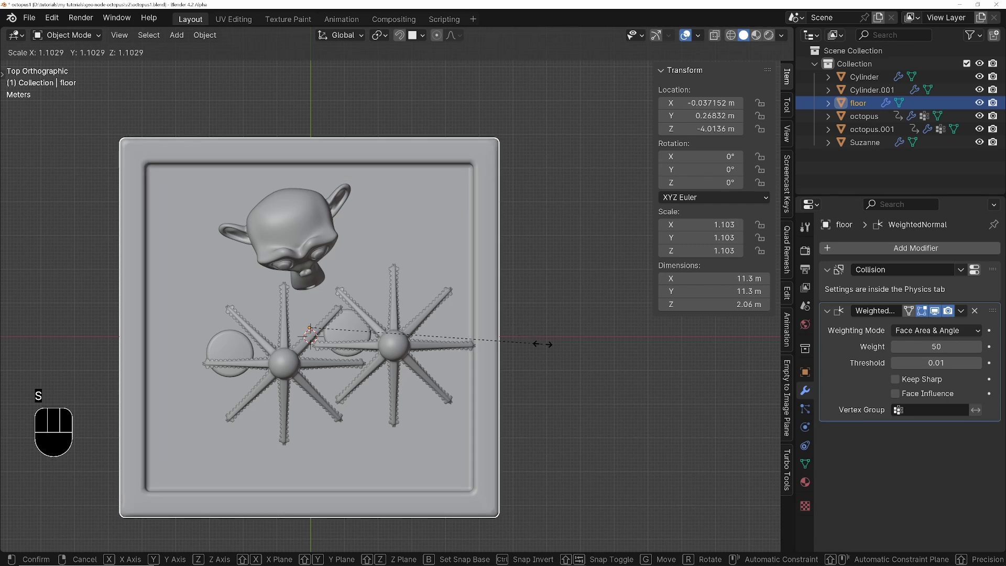
key(shift+z)
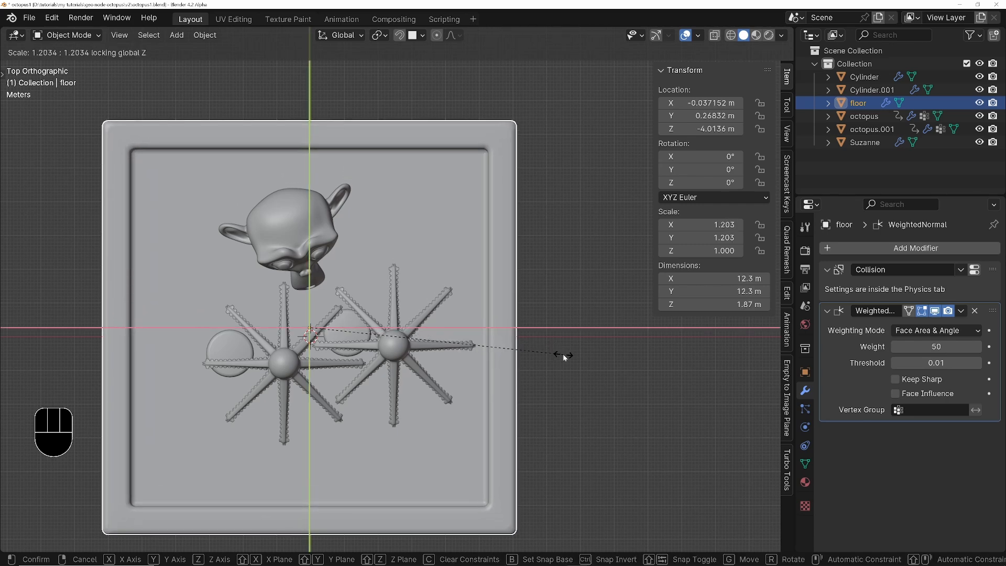
click(563, 352)
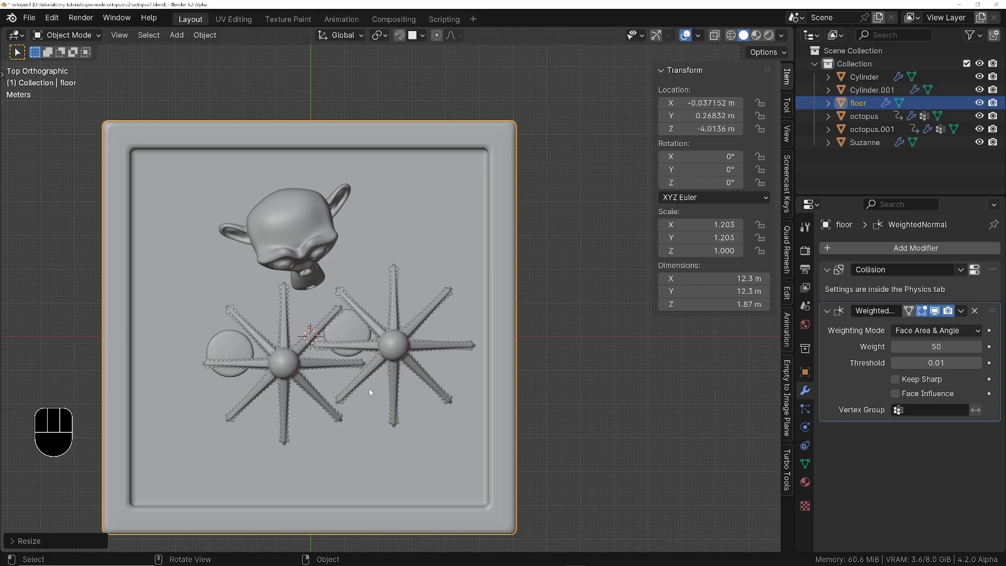
key(ctrl+a)
click(466, 325)
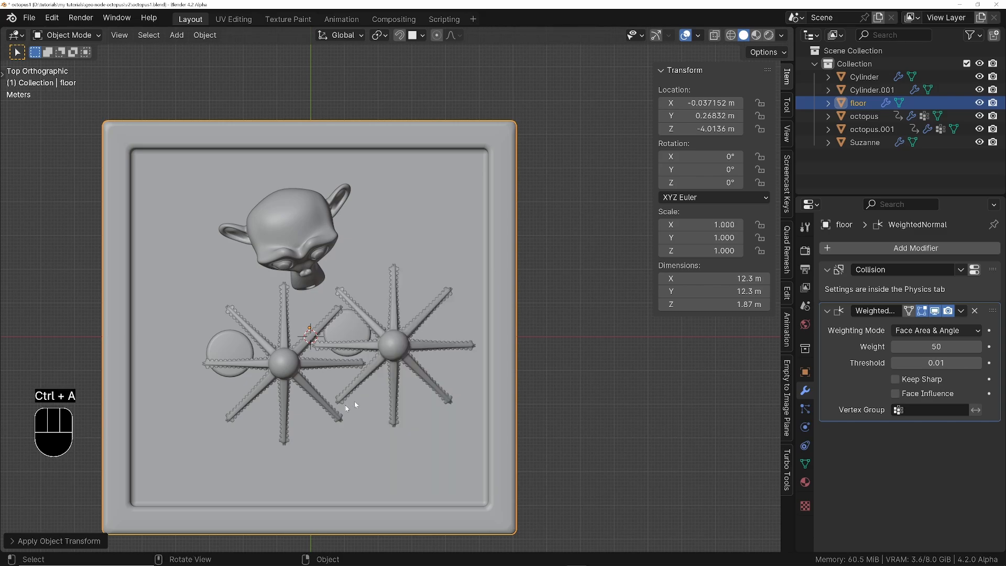
Step: Play the cloth simulation and watch both octopuses fall into the enlarged box in a close perspective view
middle_drag(354, 400, 410, 367)
scroll(405, 348, down, 1)
click(460, 327)
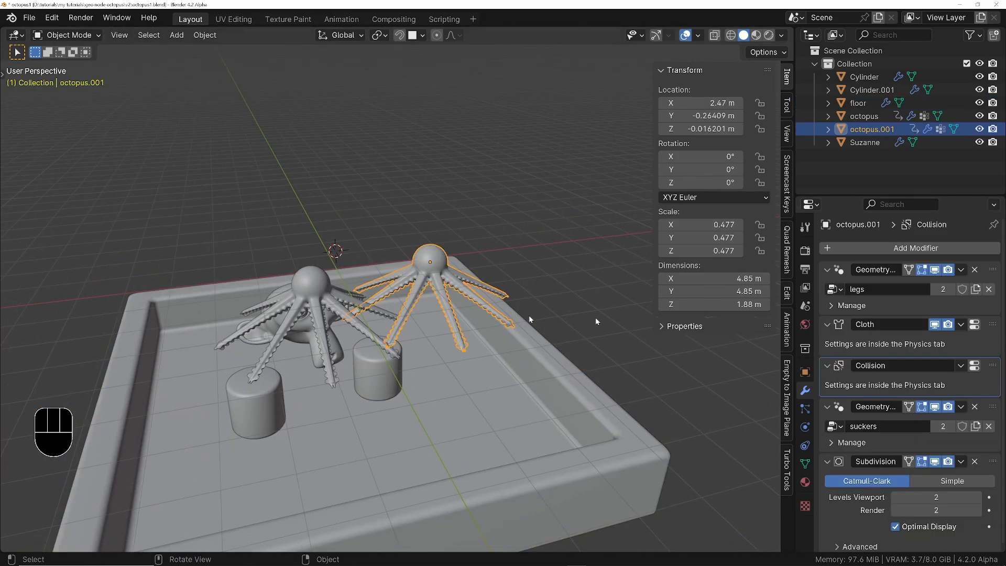
click(392, 321)
key(space)
mouse_move(392, 322)
middle_down()
mouse_move(388, 410)
mouse_move(385, 314)
middle_up()
ctrl+middle_drag(370, 406, 404, 385)
shift+middle_drag(404, 385, 416, 334)
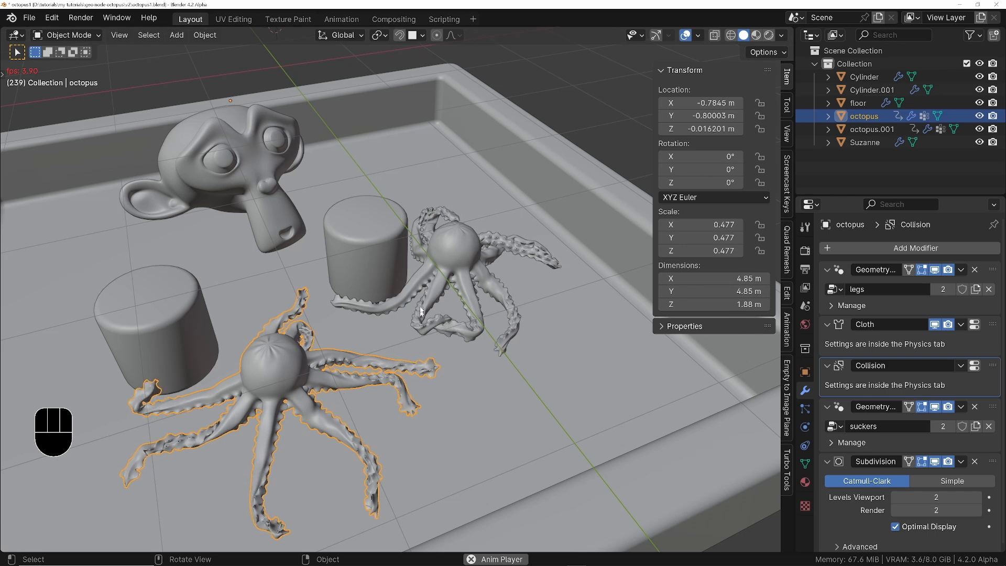
Step: Raise the duplicated octopus's cloth self-collision distance to about 0.0289 m
click(370, 306)
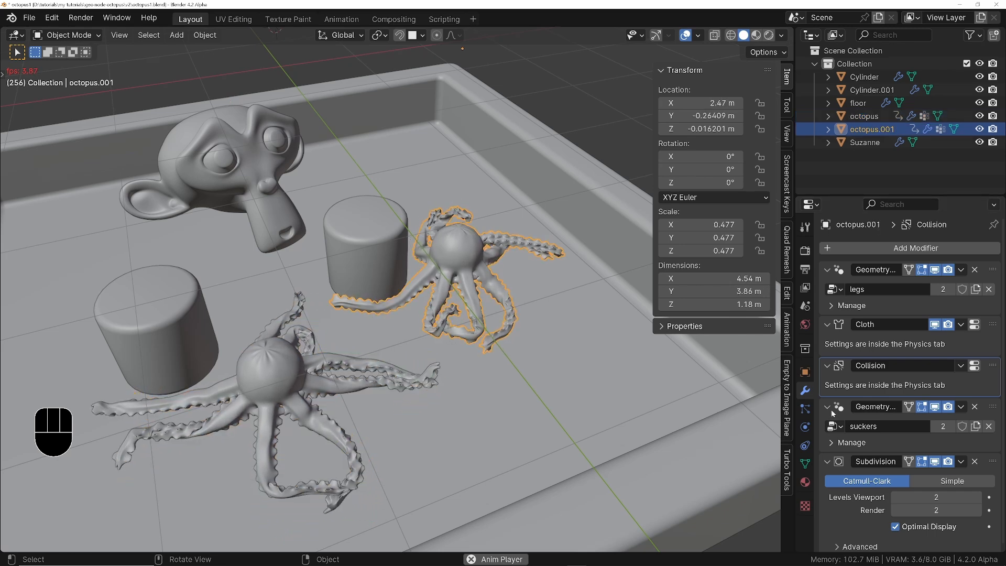
click(805, 426)
scroll(861, 358, down, 15)
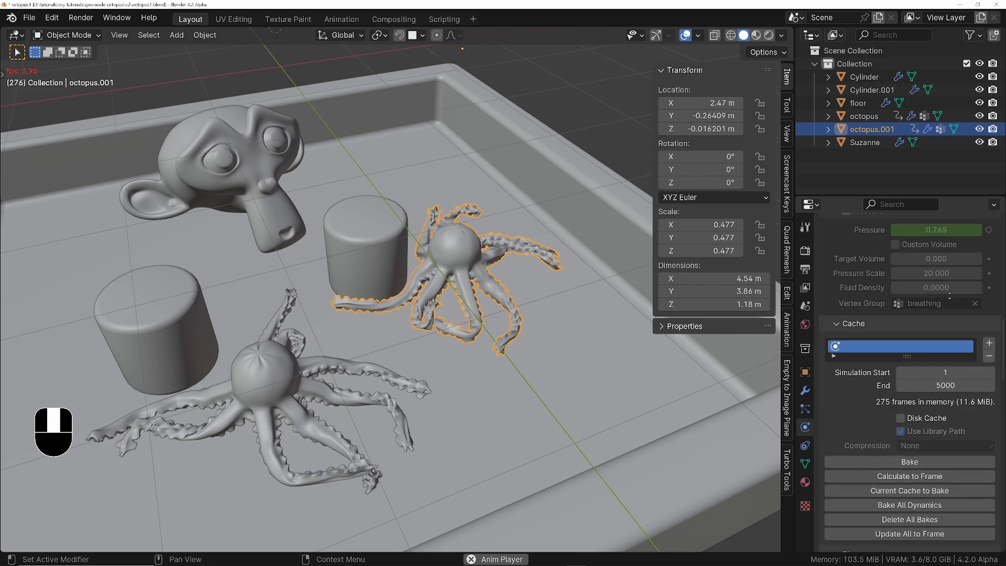
scroll(938, 346, down, 3)
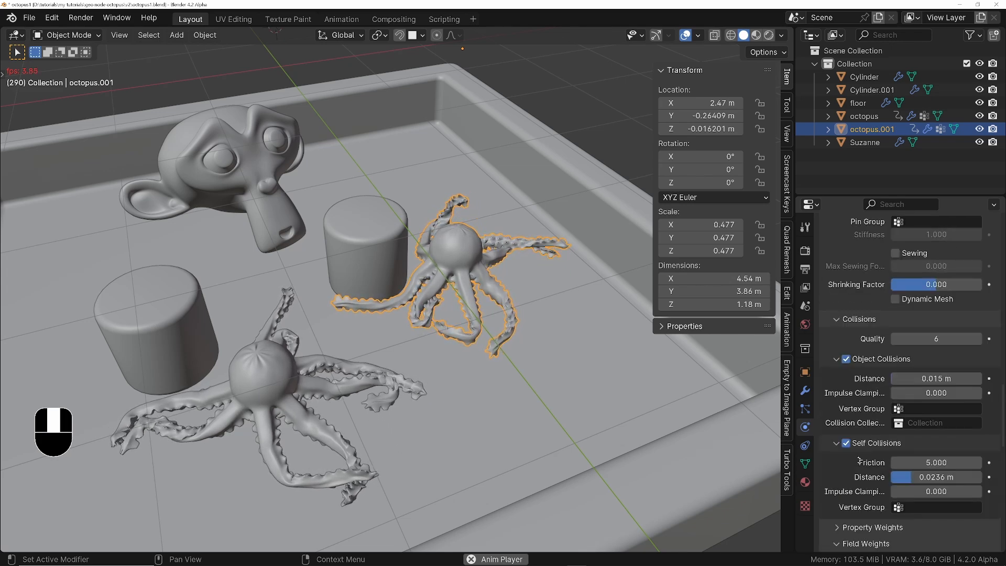
drag(902, 468, 912, 463)
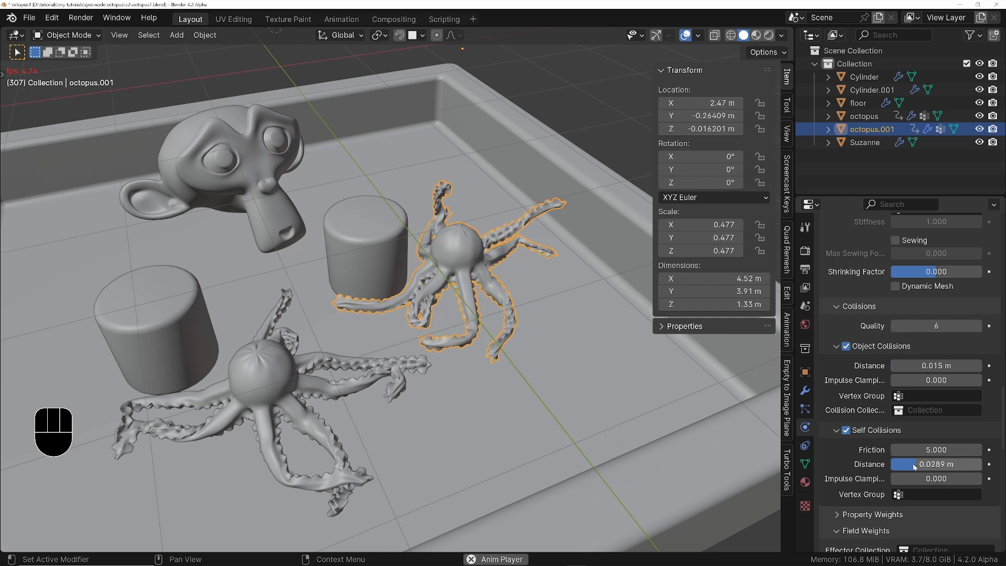
Step: Watch the two octopuses interact from a lower angle, stop playback and return to the first frame
middle_drag(503, 441, 511, 342)
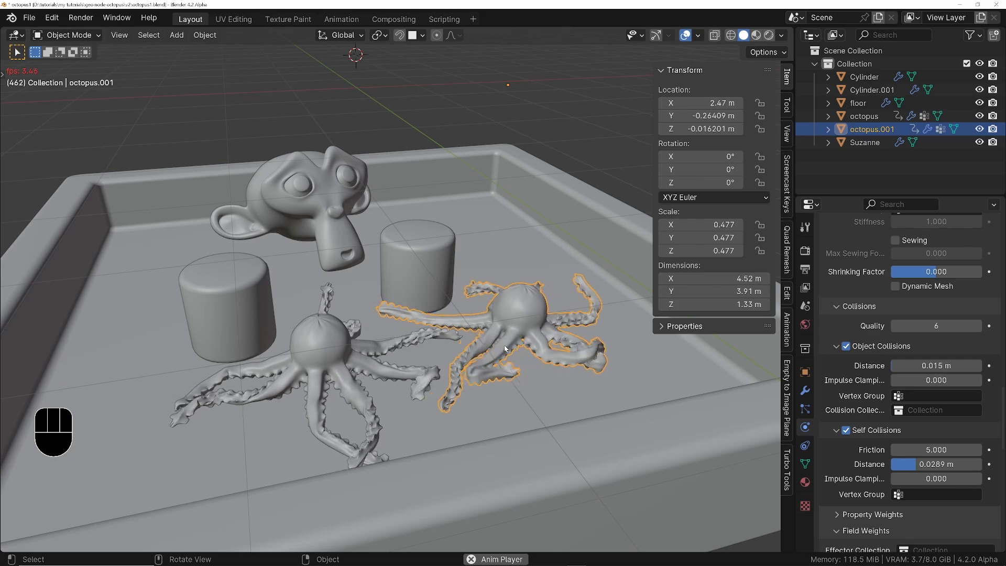
key(space)
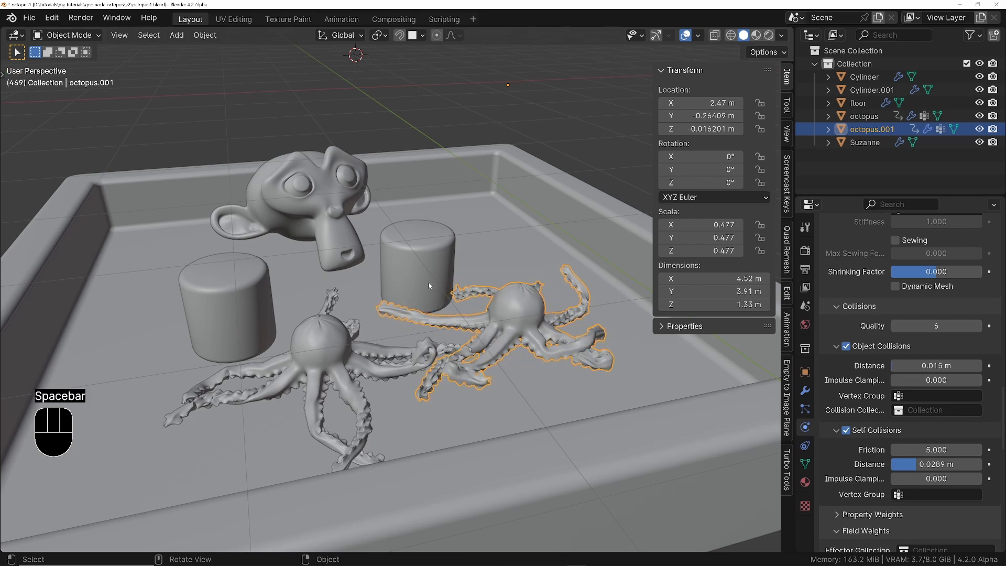
mouse_move(429, 285)
middle_down()
mouse_move(438, 361)
mouse_move(442, 296)
middle_up()
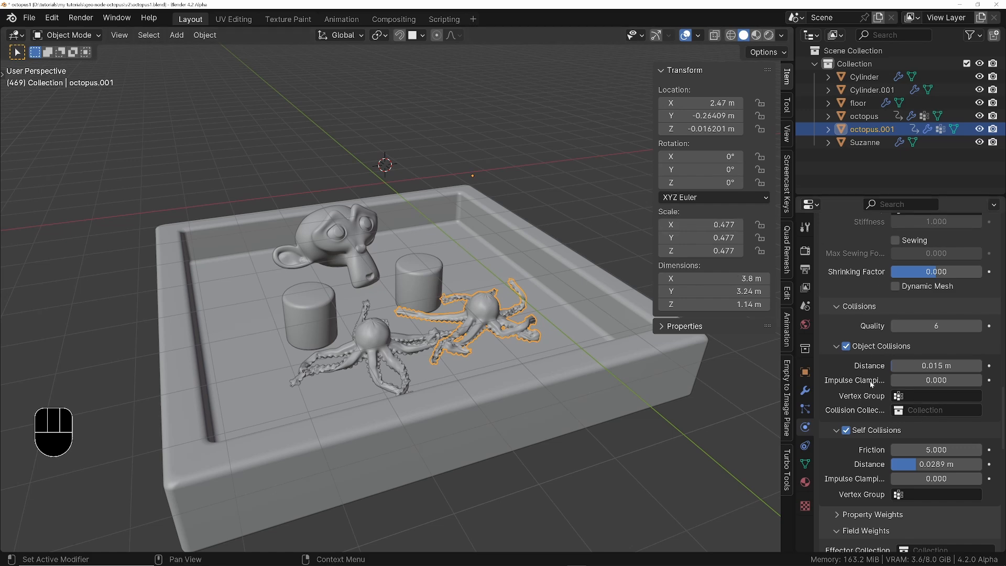
key(shift+Left)
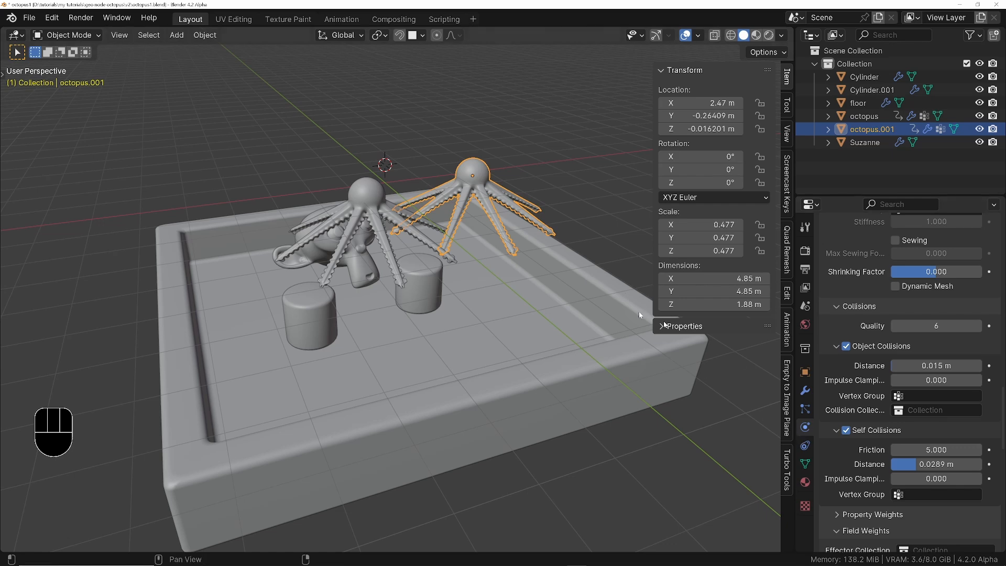
Step: Set the scene frame range's end frame to 2000
scroll(886, 279, down, 20)
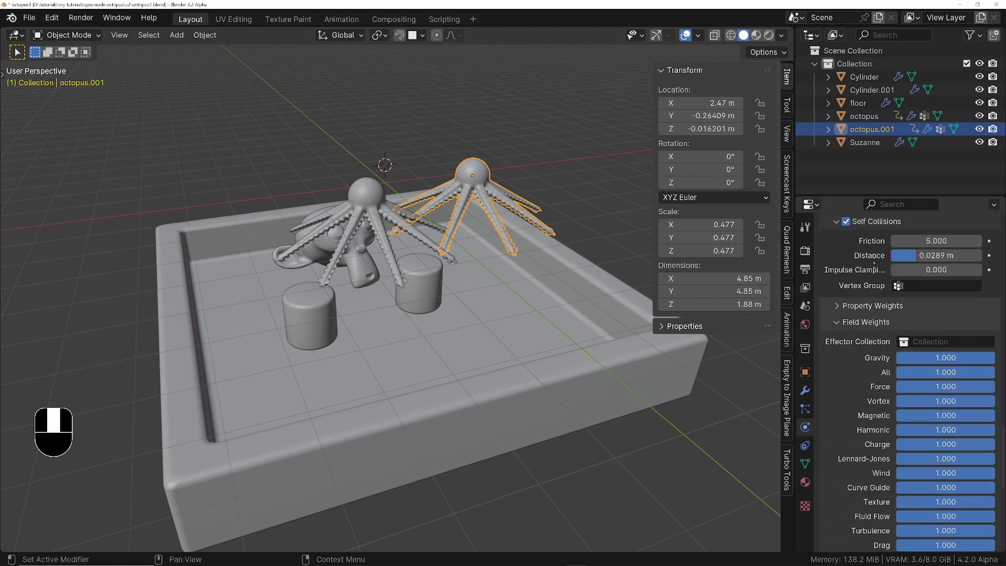
scroll(886, 279, up, 20)
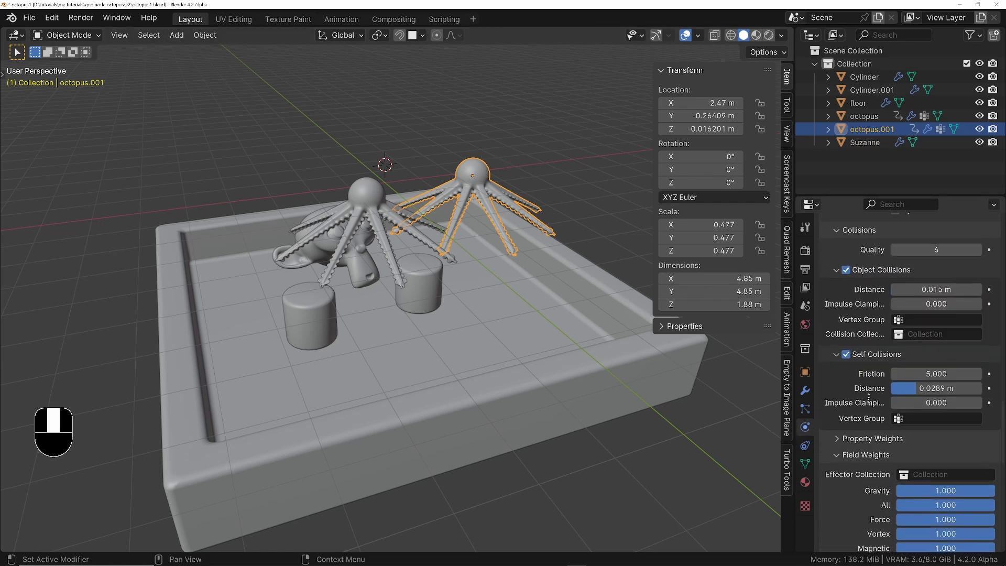
scroll(885, 363, up, 4)
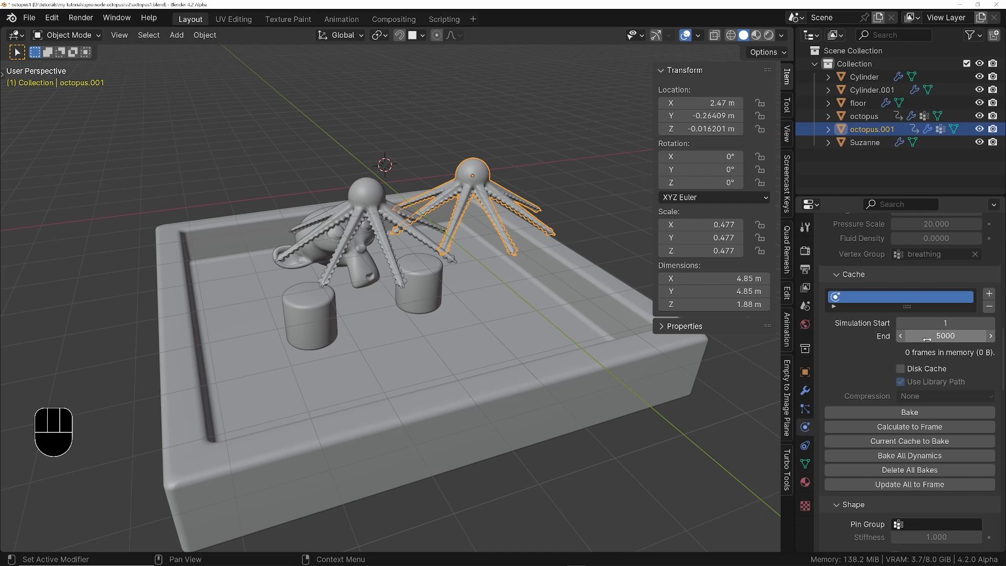
click(806, 269)
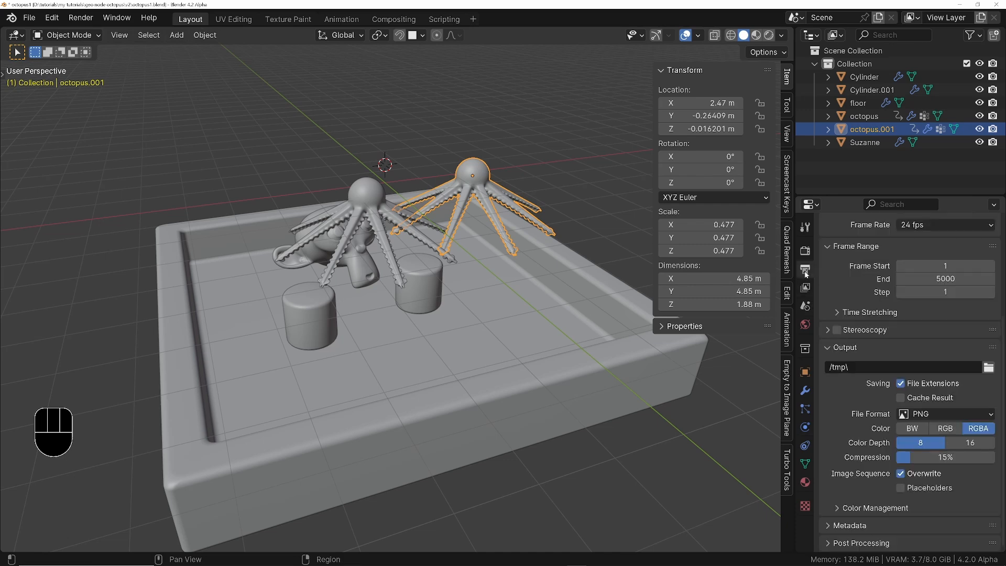
click(929, 276)
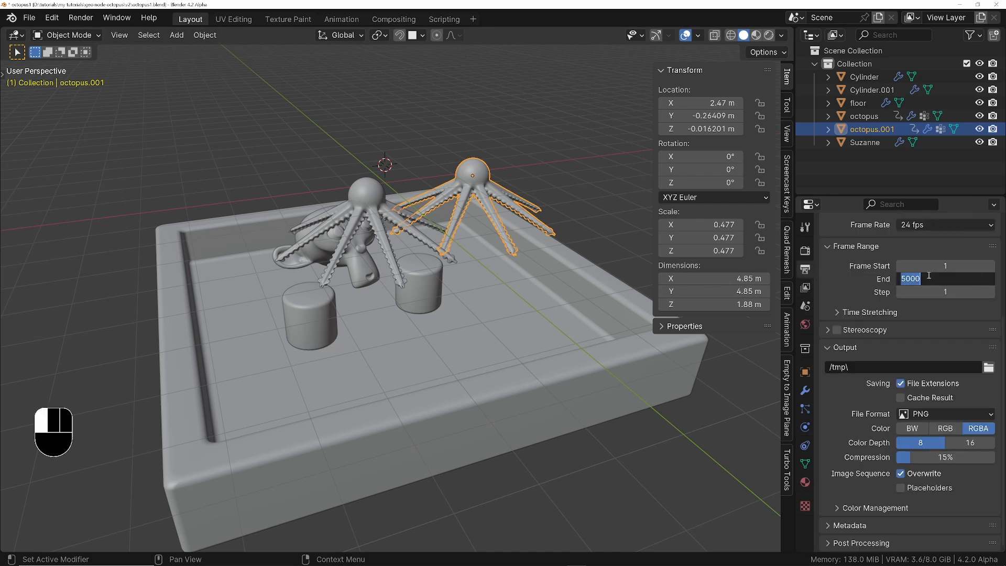
text(200)
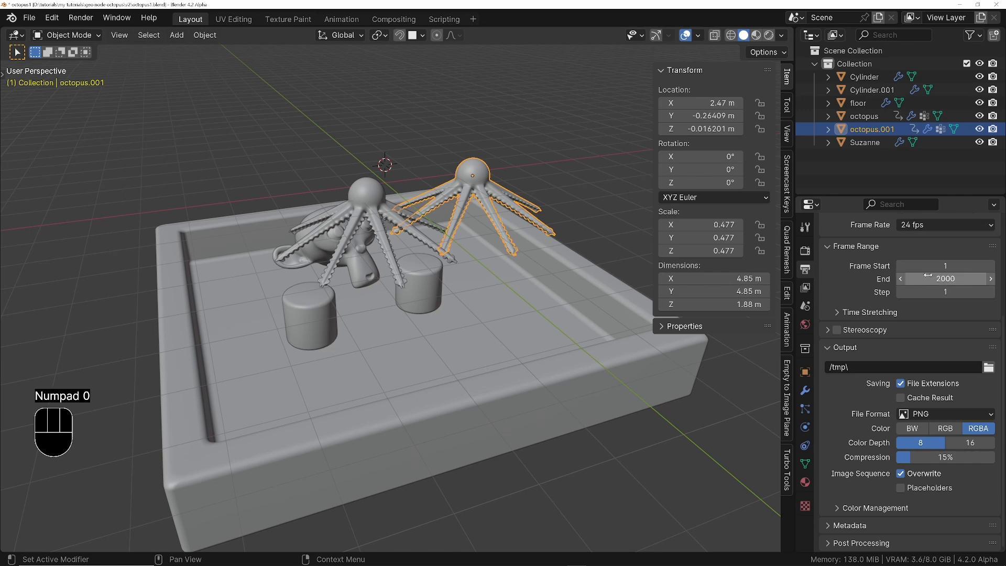
key(Return)
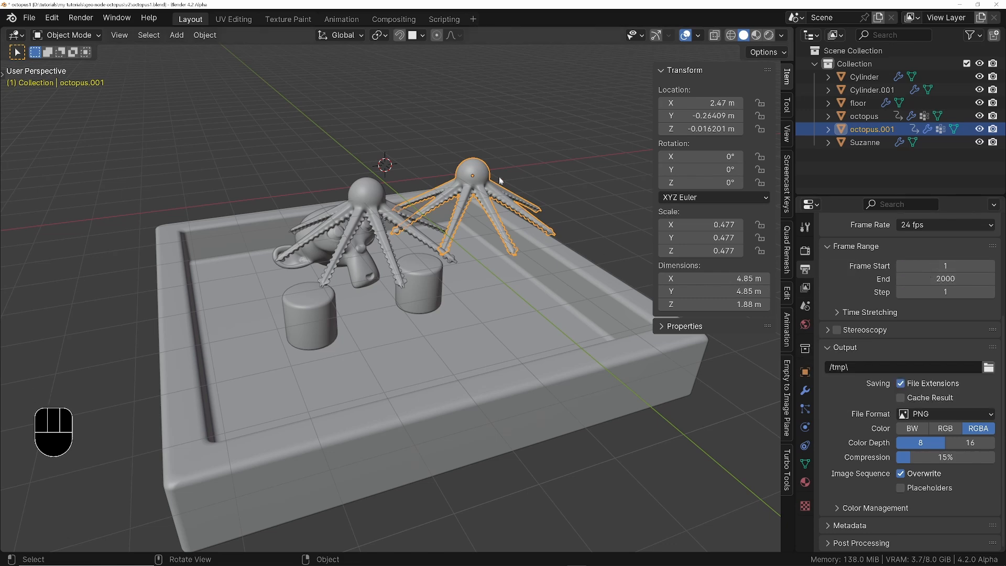
Step: Set the cloth cache end frame of the duplicated octopus to 2000
click(805, 427)
scroll(862, 435, down, 10)
scroll(910, 382, down, 1)
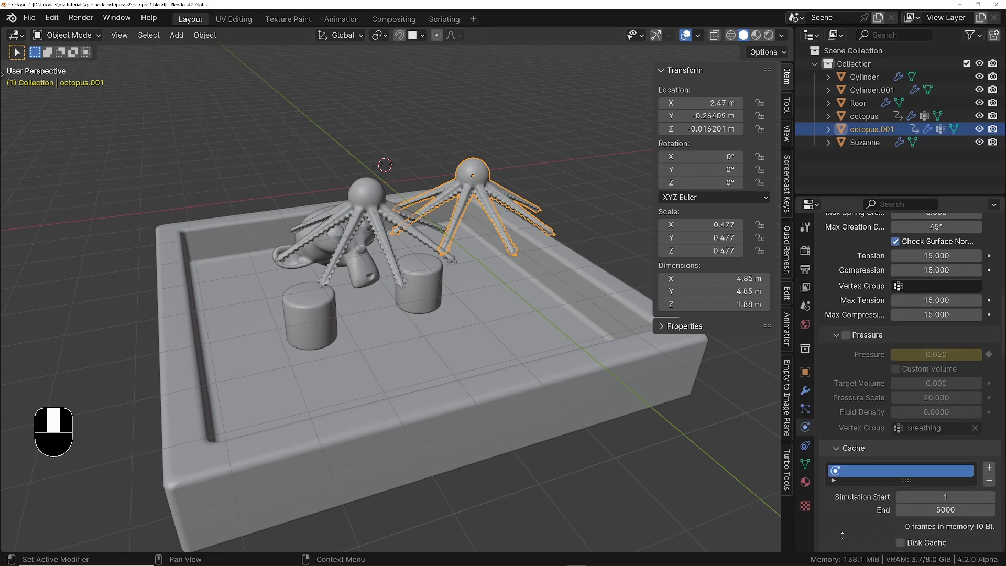
scroll(842, 535, up, 1)
scroll(842, 535, down, 8)
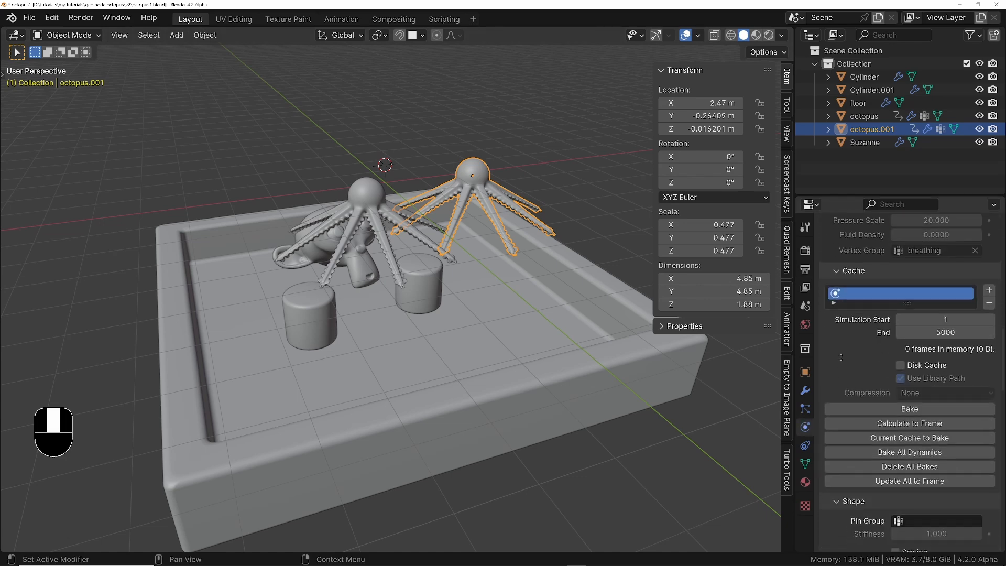
click(933, 333)
text(2000)
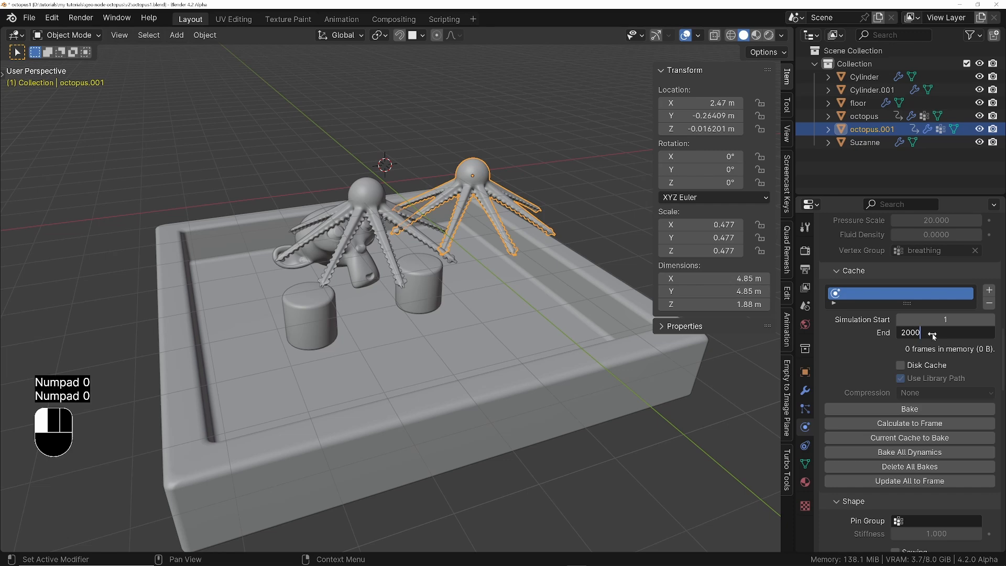
key(Return)
Step: Set the original octopus's cloth cache end frame to 2000 and bake all dynamics
click(355, 193)
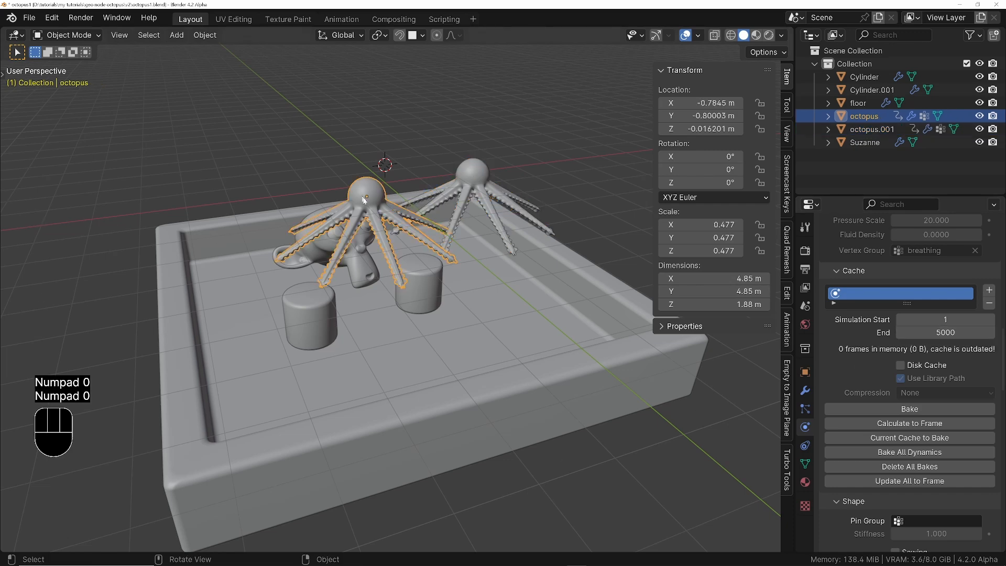
click(946, 334)
text(2)
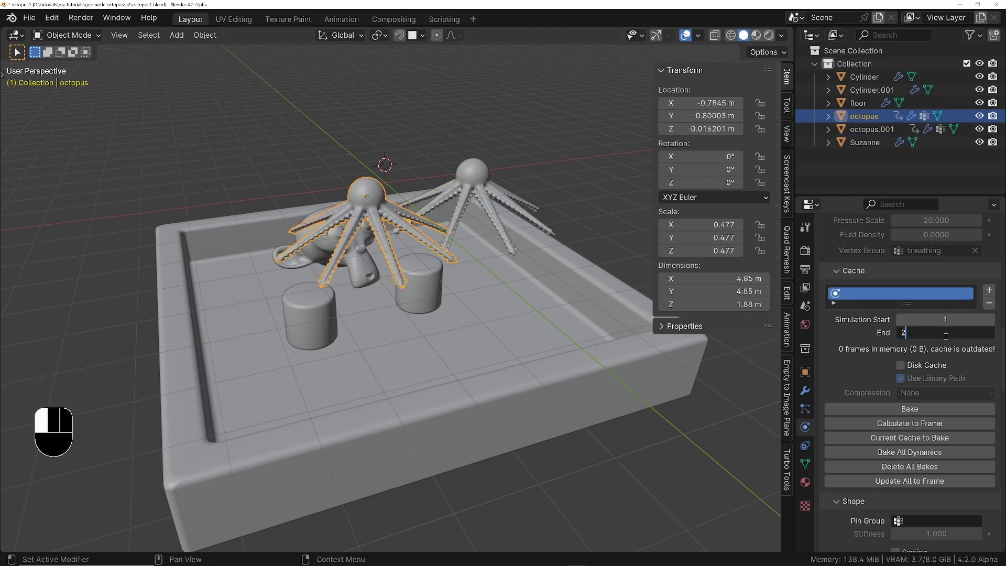
text(000)
key(Return)
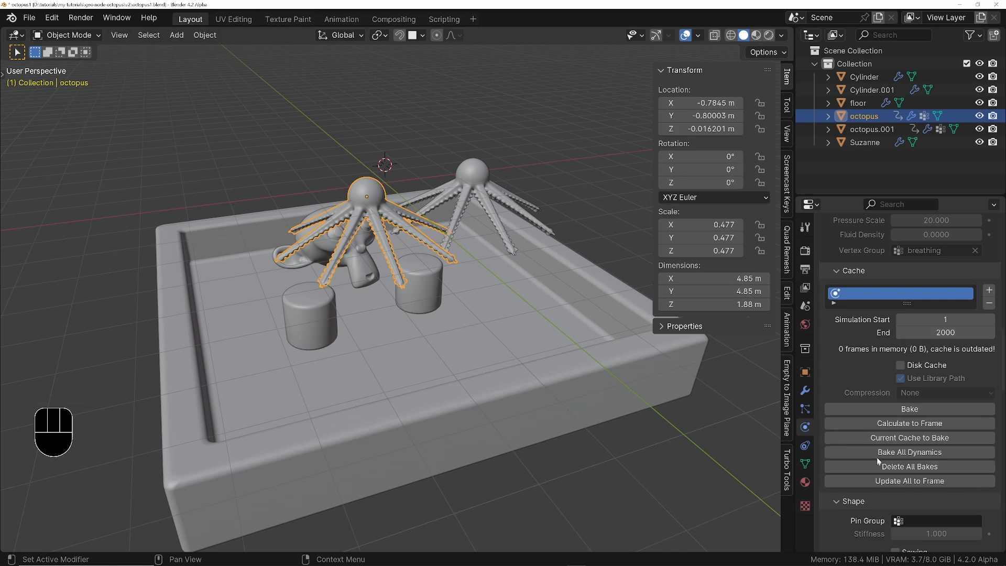
click(909, 452)
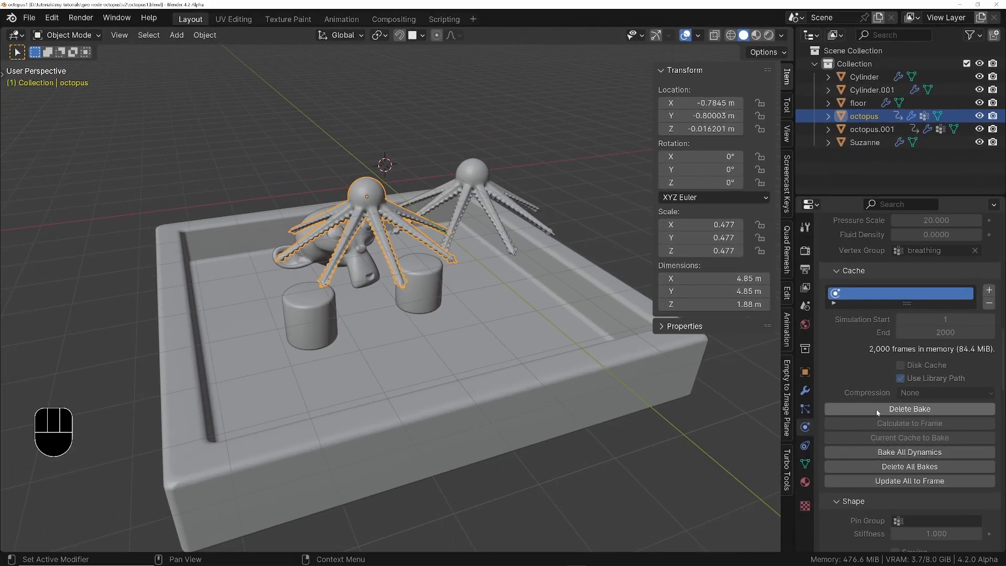
Step: Hide the viewport overlays and play back the baked simulation while viewing the whole box from higher up
click(457, 175)
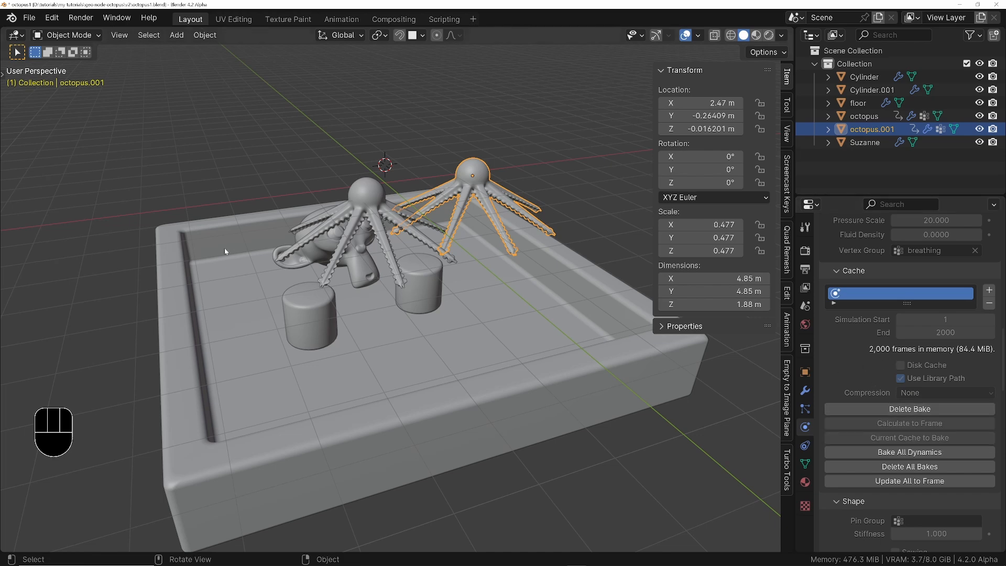
key(shift+alt+z)
key(space)
middle_drag(225, 251, 494, 285)
key(space)
Step: Move the playhead to frame 1022 and set the playback range's start frame to 1022
drag(367, 553, 397, 496)
double_click(696, 480)
text(1022)
key(Return)
scroll(367, 314, down, 1)
Step: Preview the baked animation past frame 1528 and set the playback range's end frame to 1953
key(space)
key(space)
drag(561, 496, 525, 496)
double_click(633, 481)
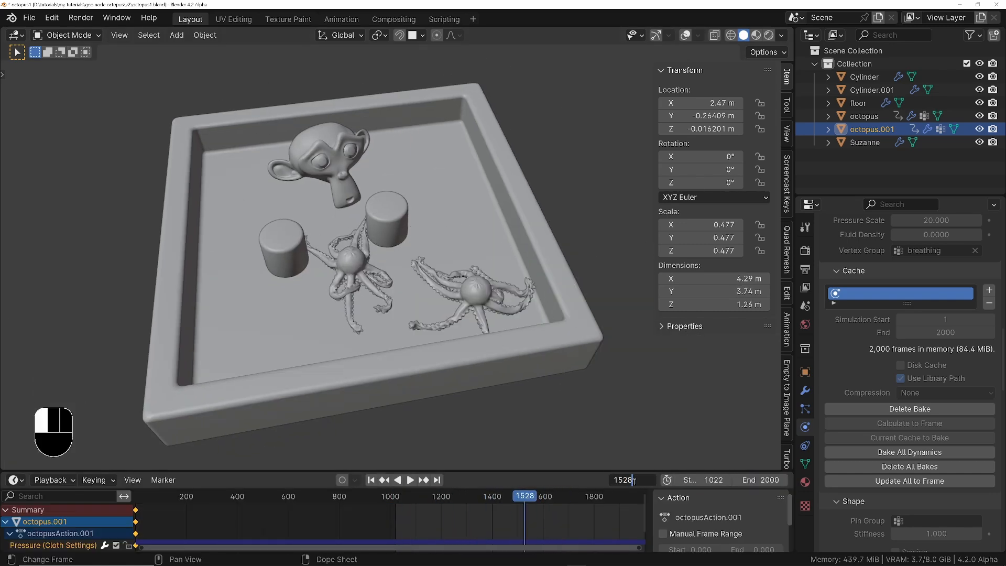
key(Return)
key(space)
key(space)
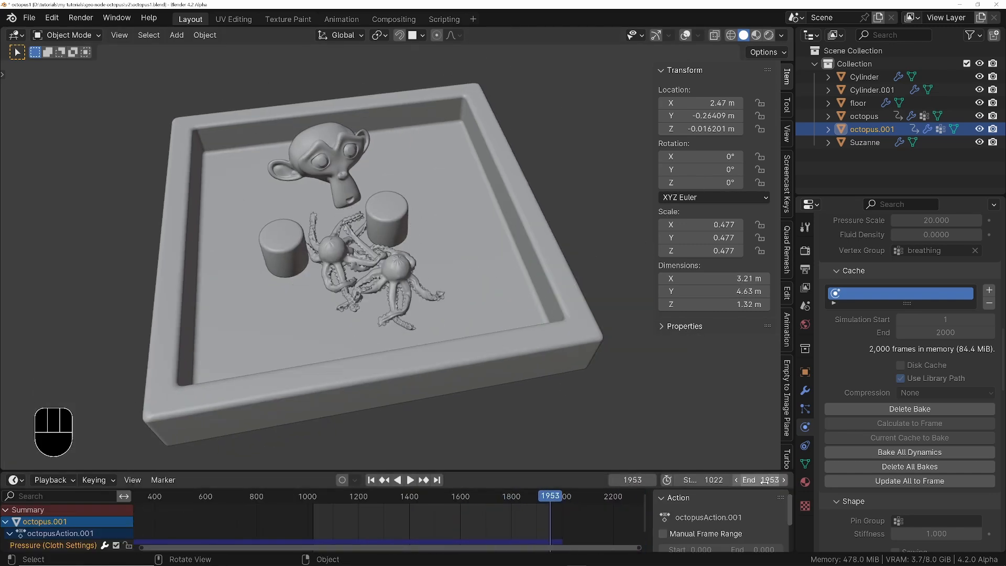
Step: Replay the shortened range, move the playhead to frame 1502 and set the start frame to 1502
click(315, 497)
key(space)
key(space)
drag(463, 498, 435, 497)
double_click(701, 480)
text(1502)
key(Return)
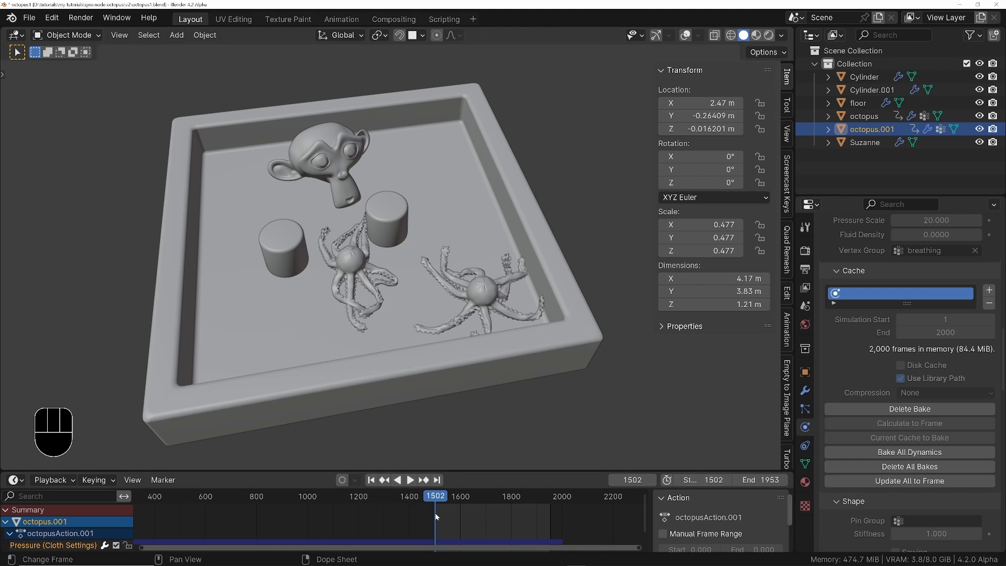
Step: Play the shortened range from frame 1502 and pause it at frame 1698 with both octopuses on the box floor
ctrl+scroll(429, 517, down, 3)
key(space)
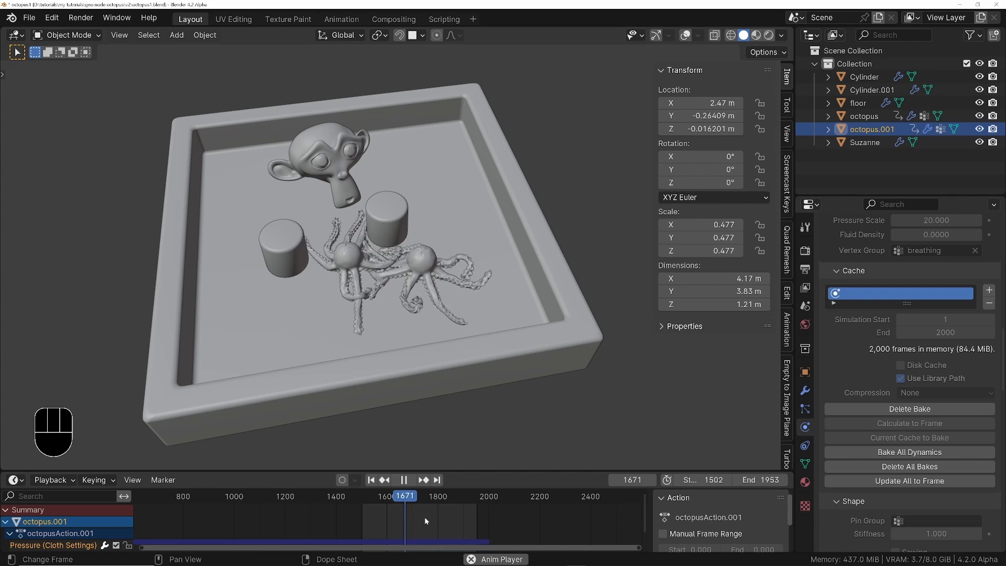
key(space)
middle_drag(377, 325, 419, 278)
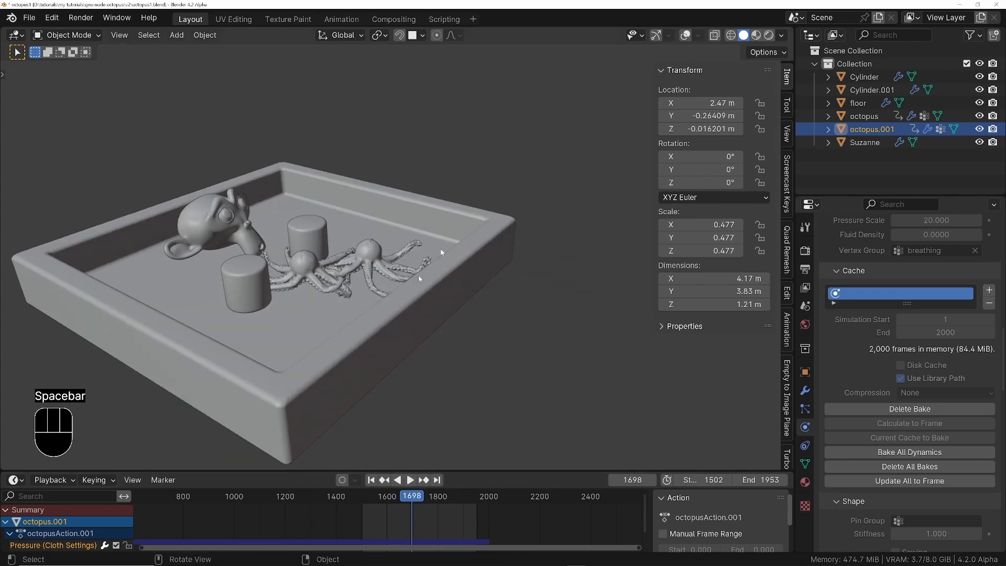
Step: Turn the viewport overlays back on and enlarge the 3D viewport over the timeline area
click(685, 35)
middle_drag(369, 286, 516, 315)
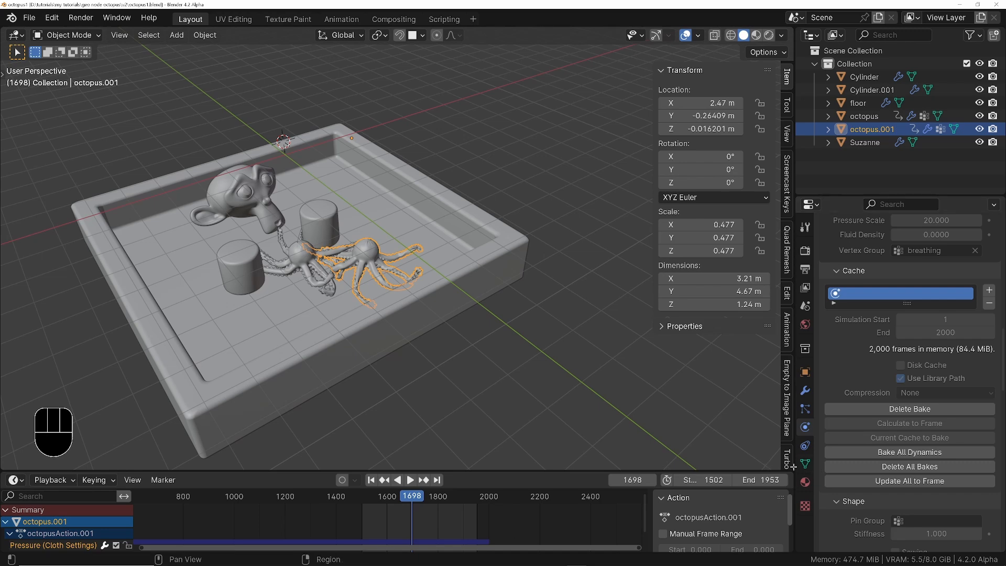
mouse_move(409, 304)
middle_down()
mouse_move(426, 285)
mouse_move(417, 297)
middle_up()
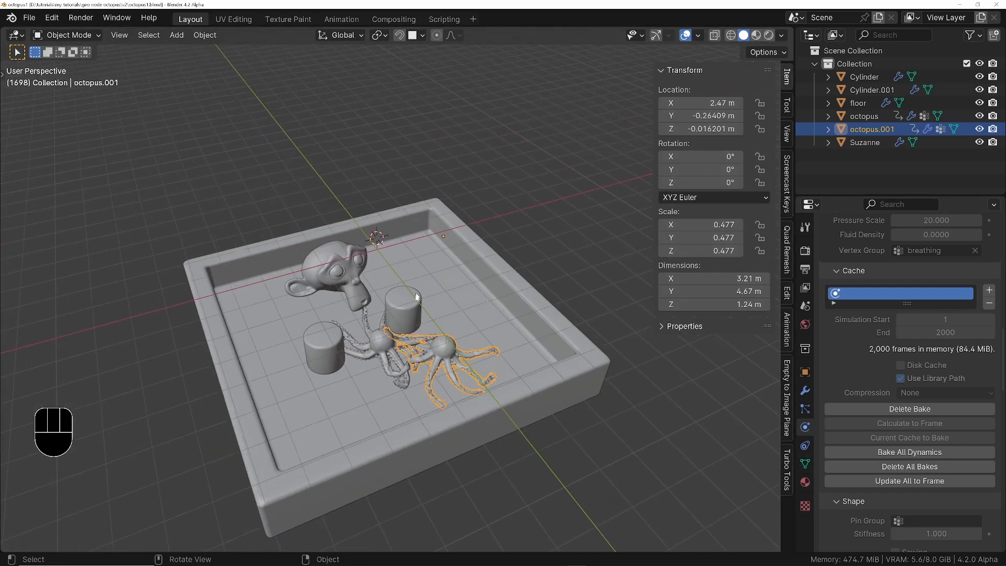
Step: Add a mesh plane at the 3D cursor
key(shift+a)
mouse_move(394, 328)
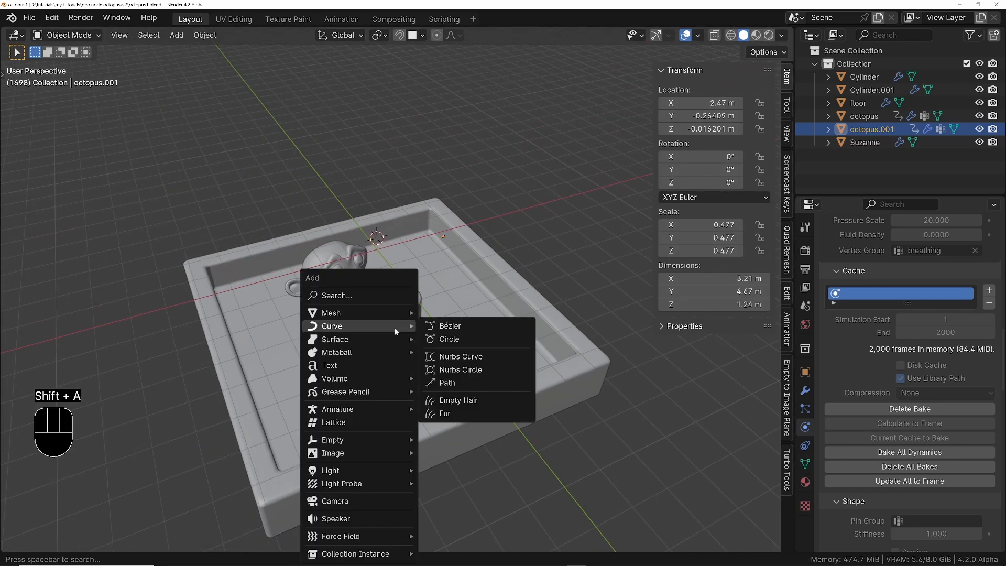
mouse_move(351, 315)
click(440, 312)
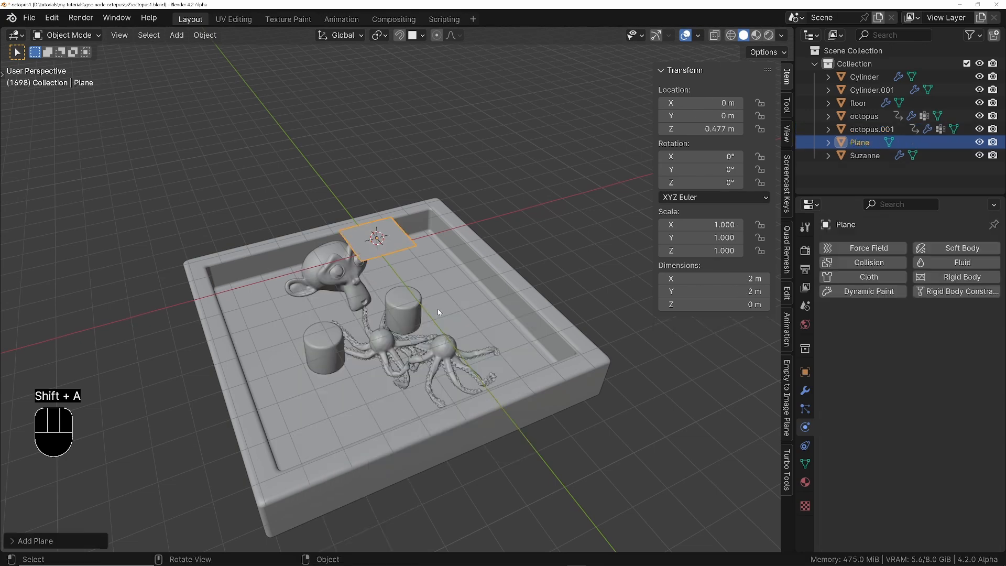
Step: In a wireframe top view, scale the plane to about 5.431 so it spans the box's inner area
key(KP_7)
key(z)
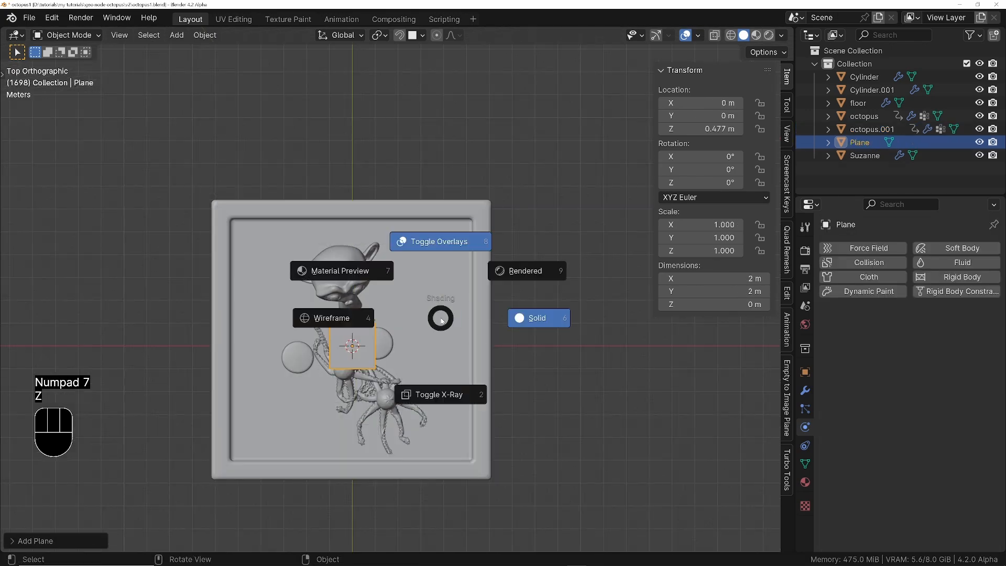
click(345, 330)
key(s)
click(378, 323)
scroll(386, 329, up, 2)
shift+middle_drag(388, 330, 421, 273)
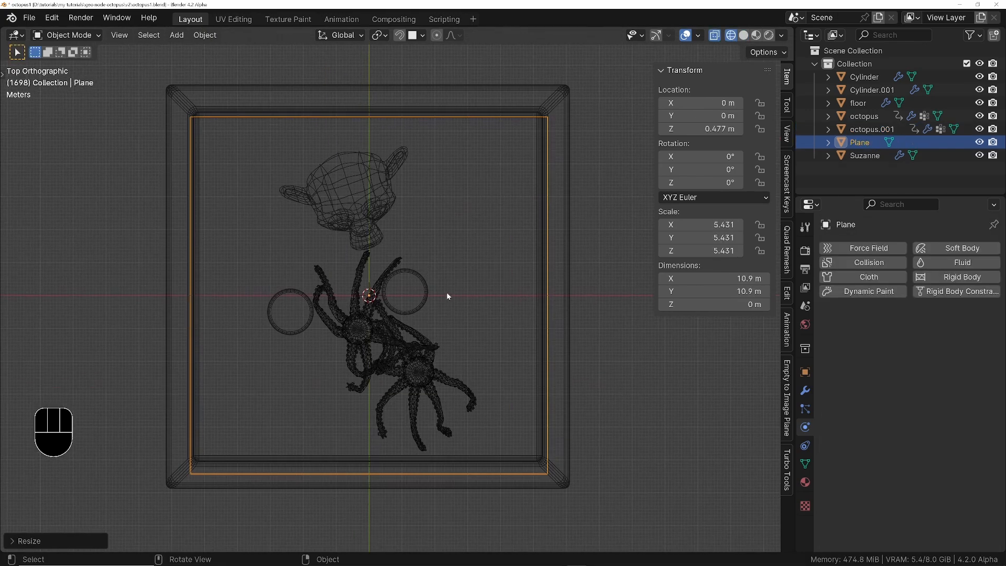
Step: Move the plane along Y to about 0.295 m to centre it in the box, and return to solid shading
key(g)
key(y)
click(441, 284)
scroll(239, 202, up, 4)
scroll(139, 150, down, 3)
key(z)
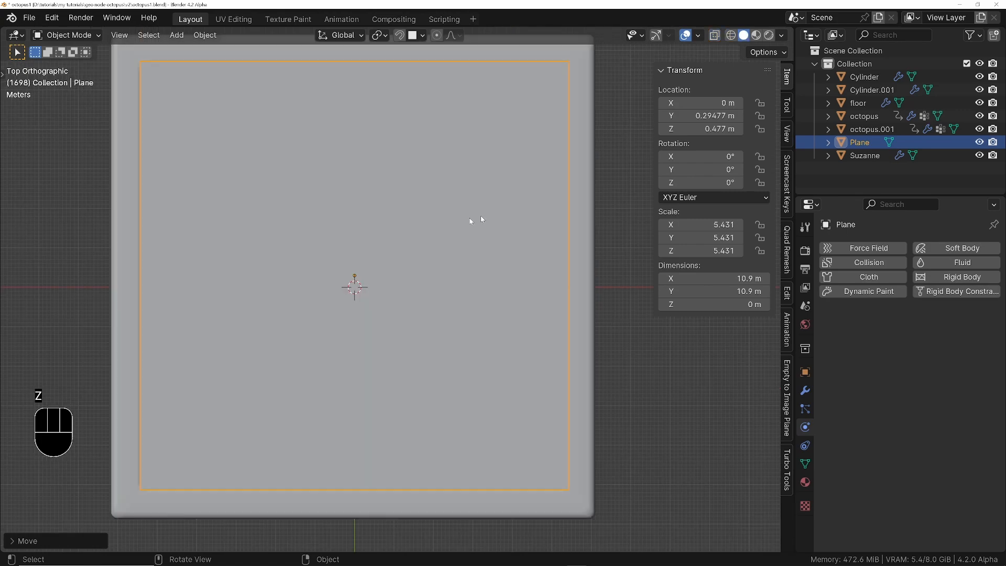
Step: Lower the plane along Z to about -3.461 m so it lies inside the box and cuts through the octopuses
middle_drag(338, 308, 398, 166)
key(g)
key(z)
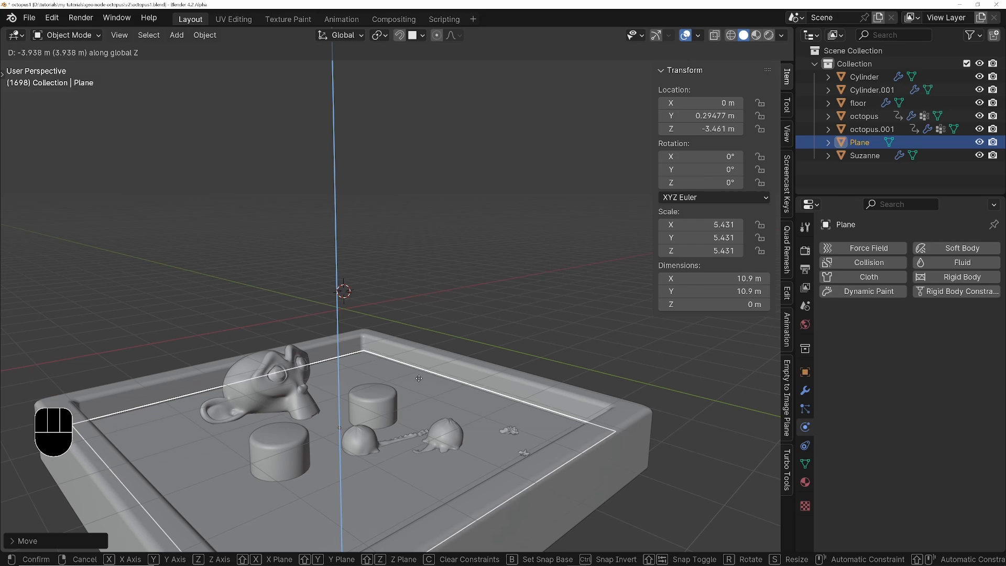
click(451, 384)
middle_drag(452, 385, 401, 467)
shift+middle_drag(401, 455, 435, 372)
middle_drag(435, 372, 533, 307)
mouse_move(470, 363)
ctrl+middle_down()
mouse_move(488, 344)
mouse_move(457, 355)
ctrl+middle_up()
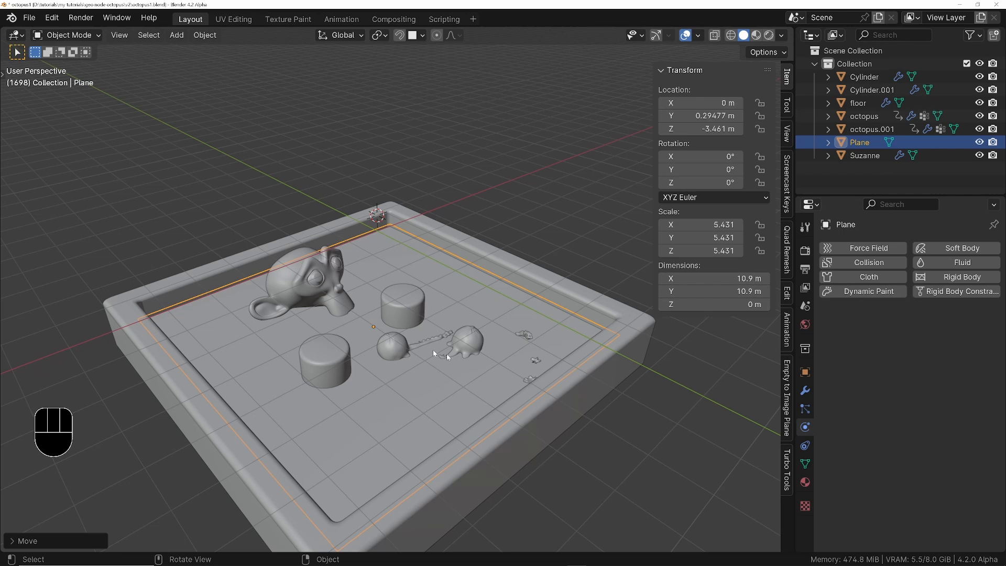
Step: Apply the plane's scale
middle_drag(433, 350, 331, 291)
key(Tab)
key(Tab)
key(ctrl+a)
click(332, 291)
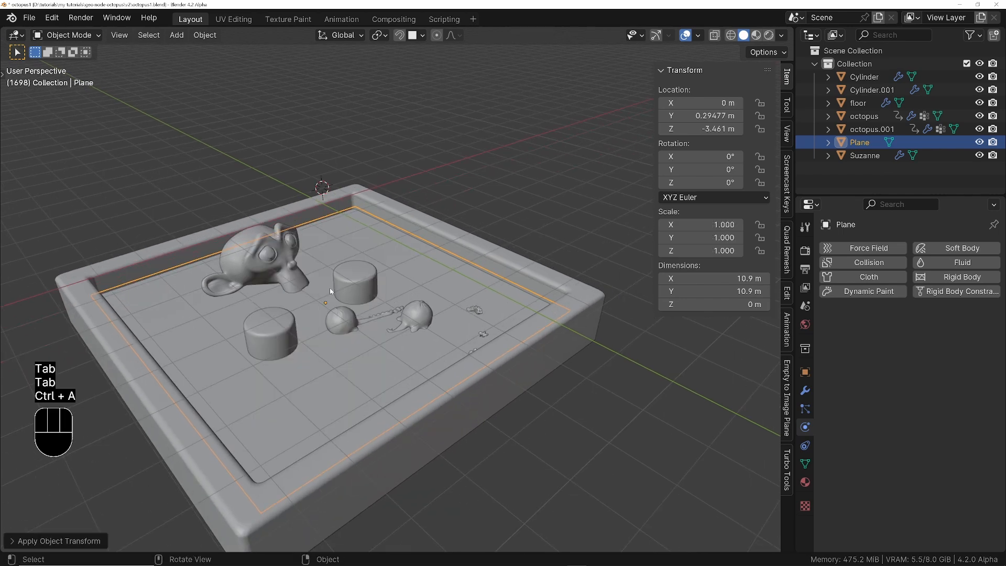
Step: Subdivide the whole plane in Edit Mode, repeat the subdivision six times for a dense grid, and return to Object Mode
key(Tab)
click(373, 288)
middle_drag(373, 294, 417, 289)
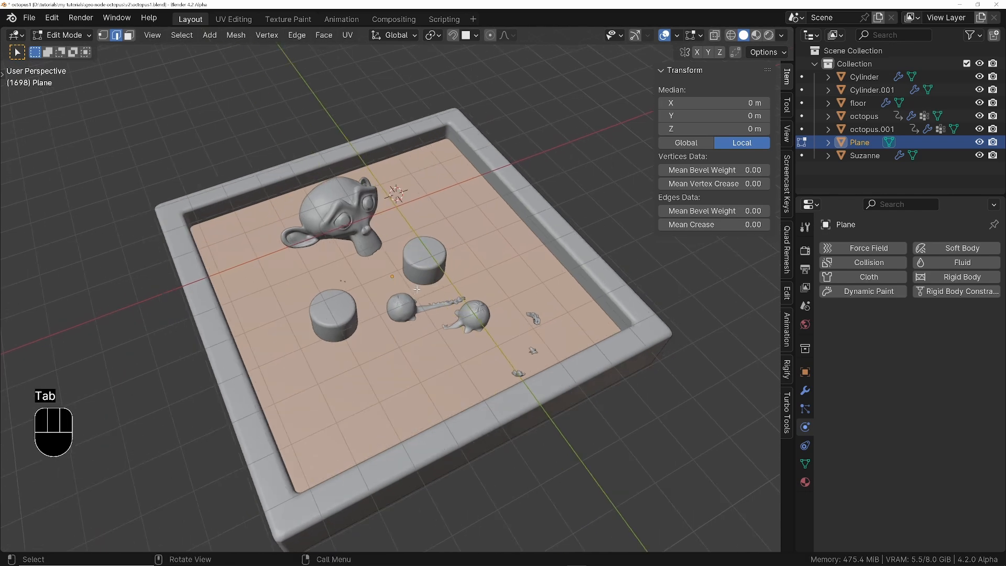
right_click(515, 170)
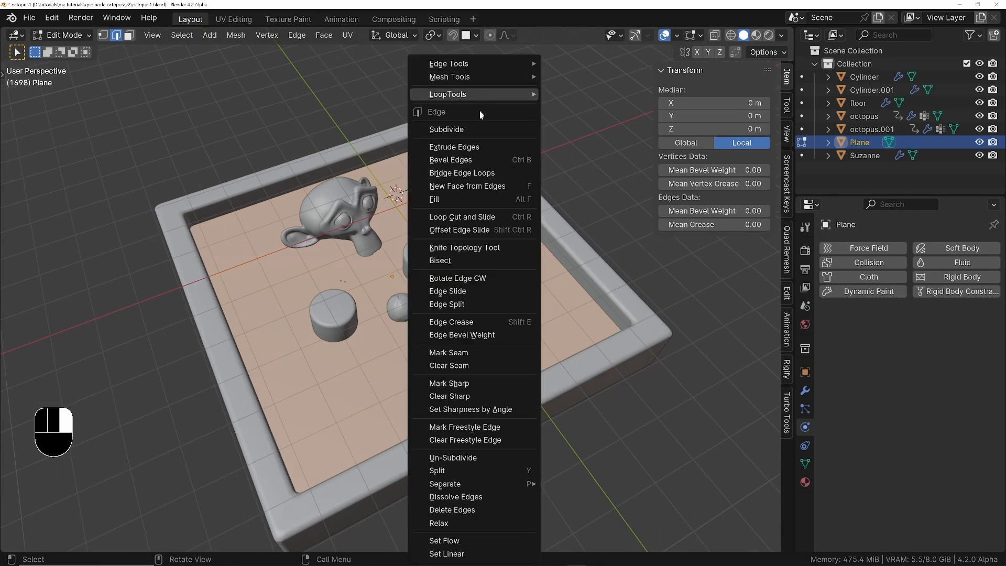
click(480, 130)
middle_drag(475, 299, 462, 252)
key(shift+r)
key(shift+r)
key(shift+r)
key(shift+r)
key(shift+r)
scroll(465, 308, up, 4)
key(shift+r)
scroll(464, 308, down, 3)
key(Tab)
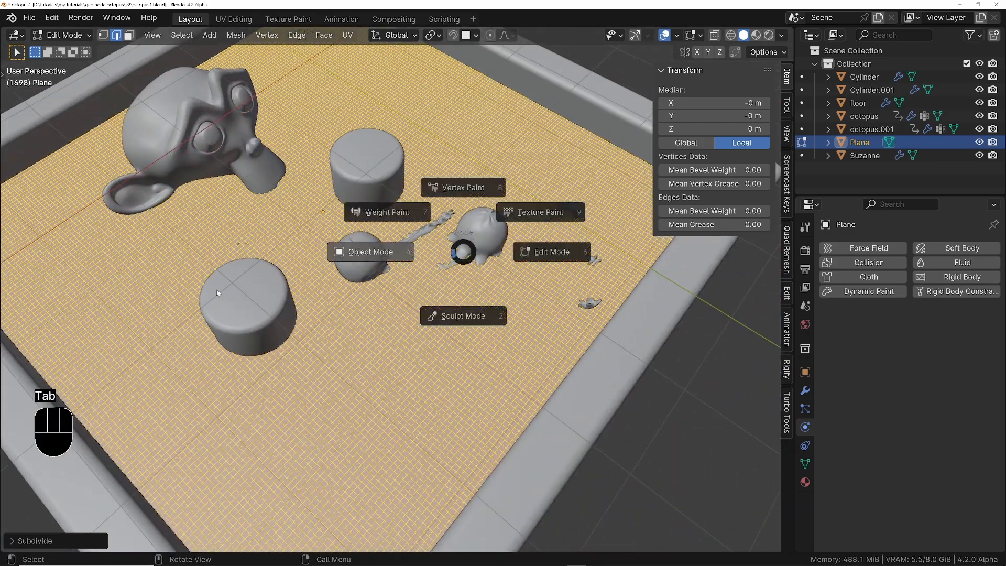
click(395, 252)
Step: Add Dynamic Paint physics to the plane and make it a canvas
middle_drag(439, 299, 393, 266)
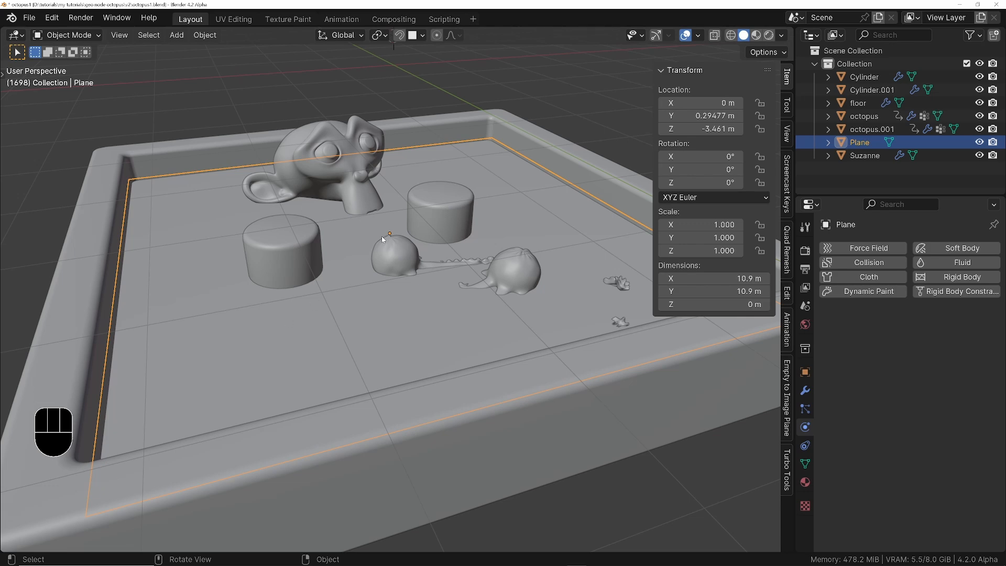
middle_drag(382, 238, 443, 271)
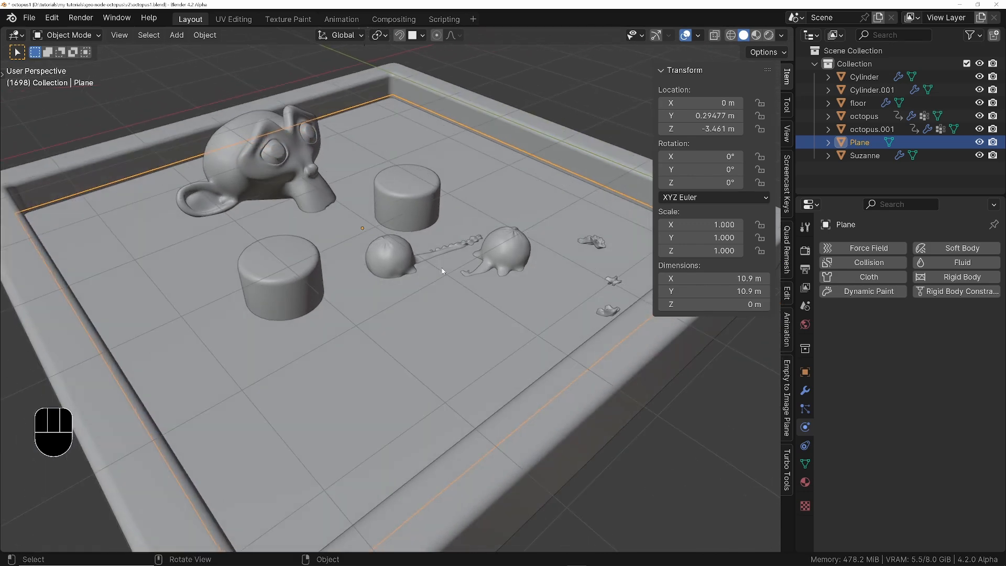
middle_drag(402, 213, 465, 201)
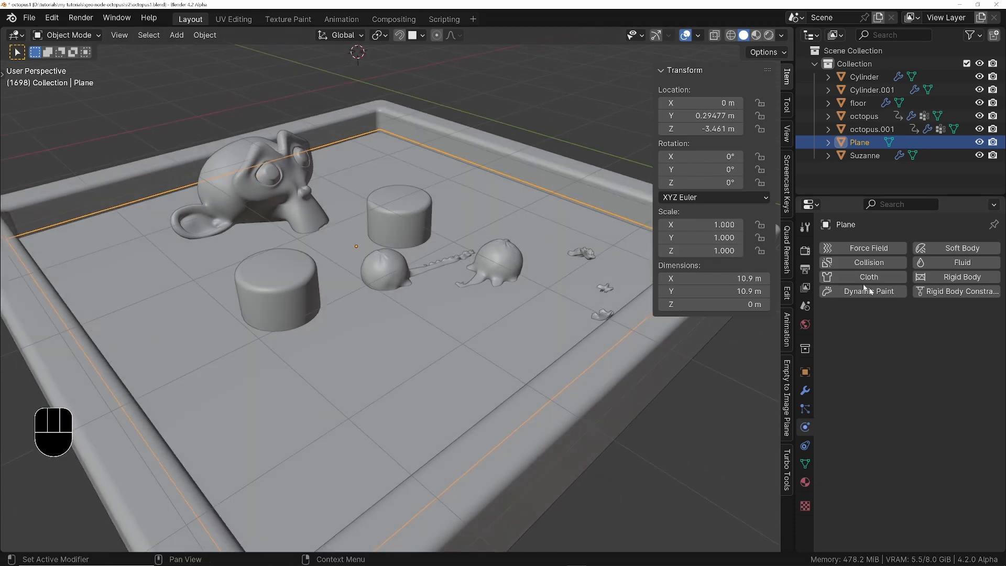
click(843, 293)
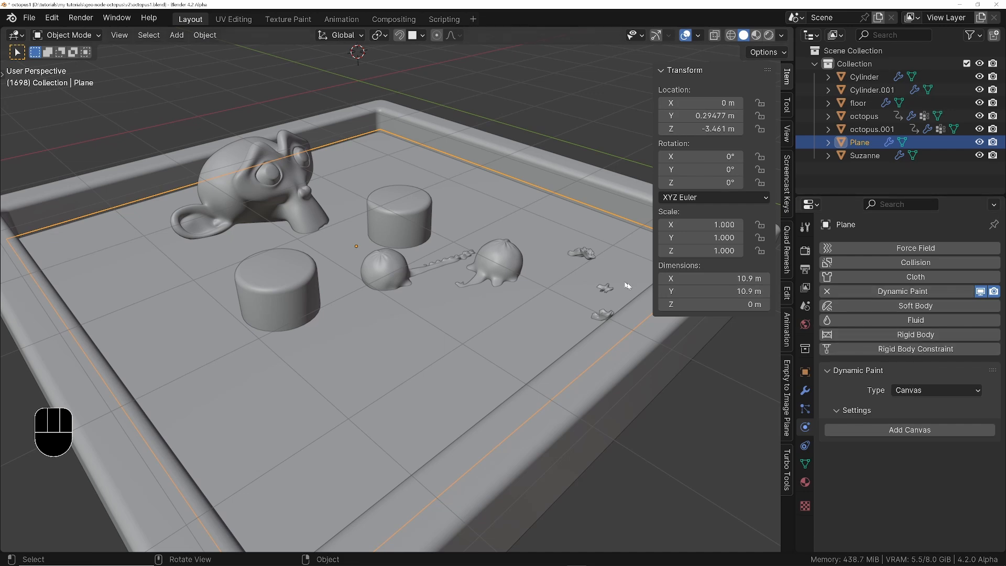
click(915, 429)
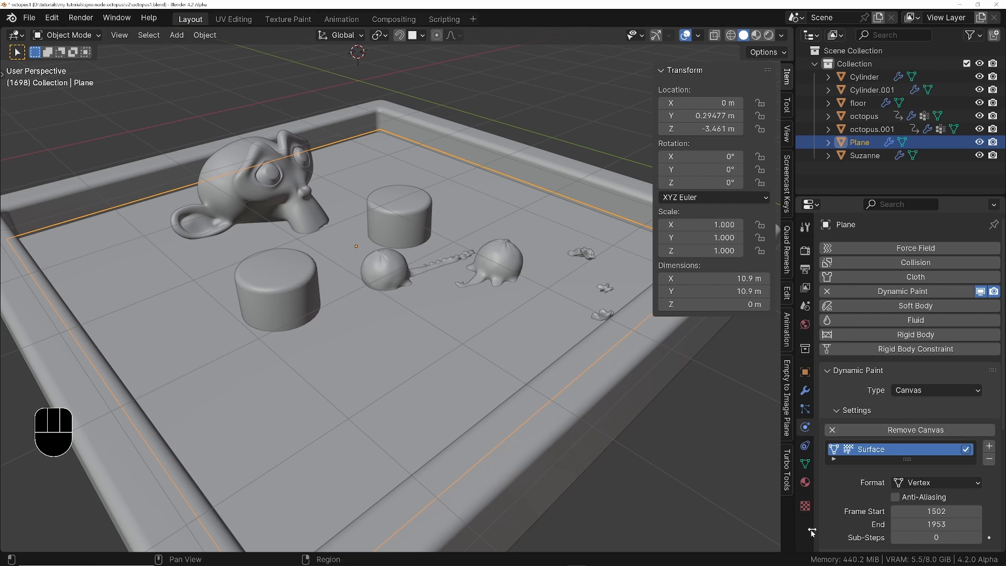
Step: Set the canvas's surface type to Waves
scroll(852, 256, down, 8)
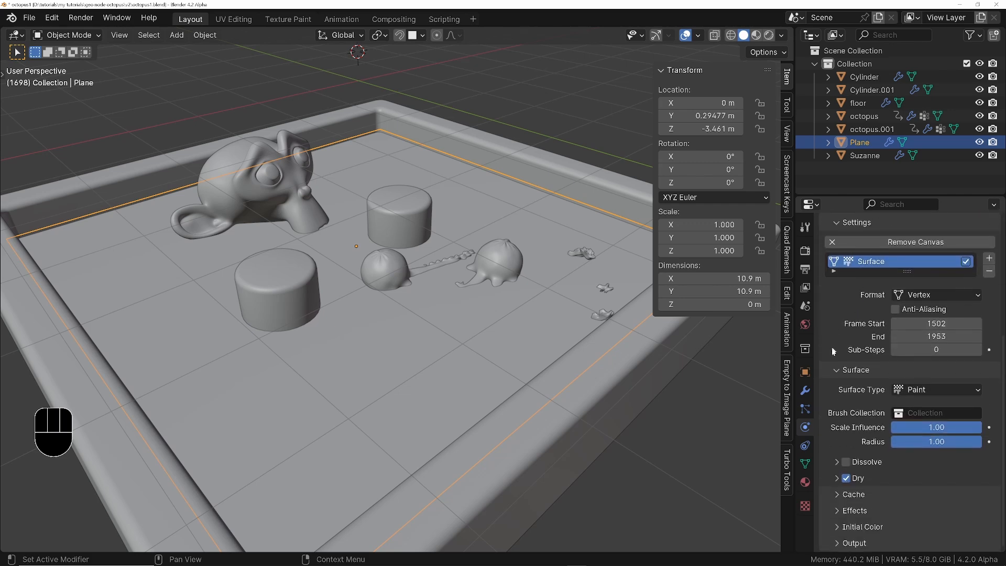
click(923, 391)
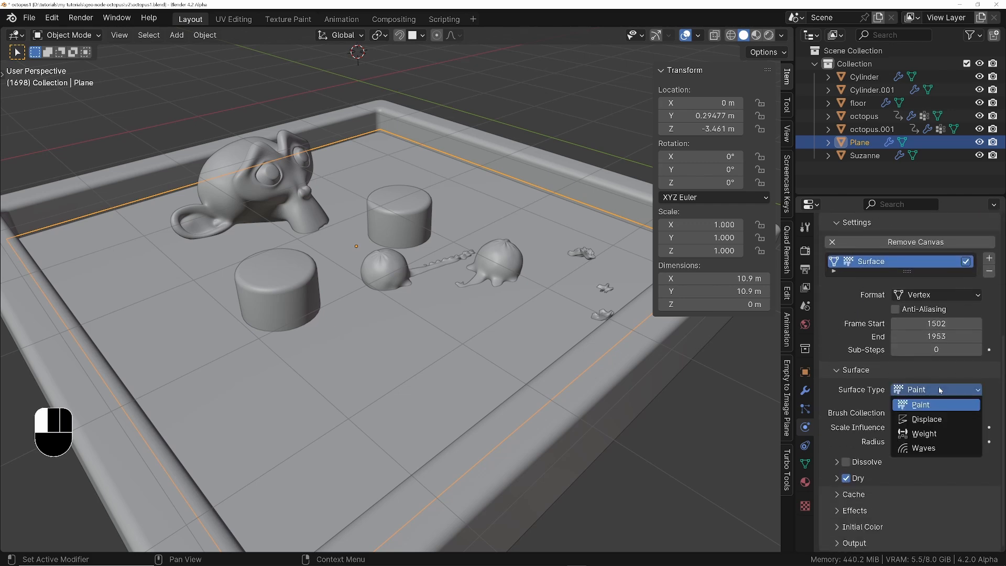
click(923, 449)
scroll(924, 450, up, 3)
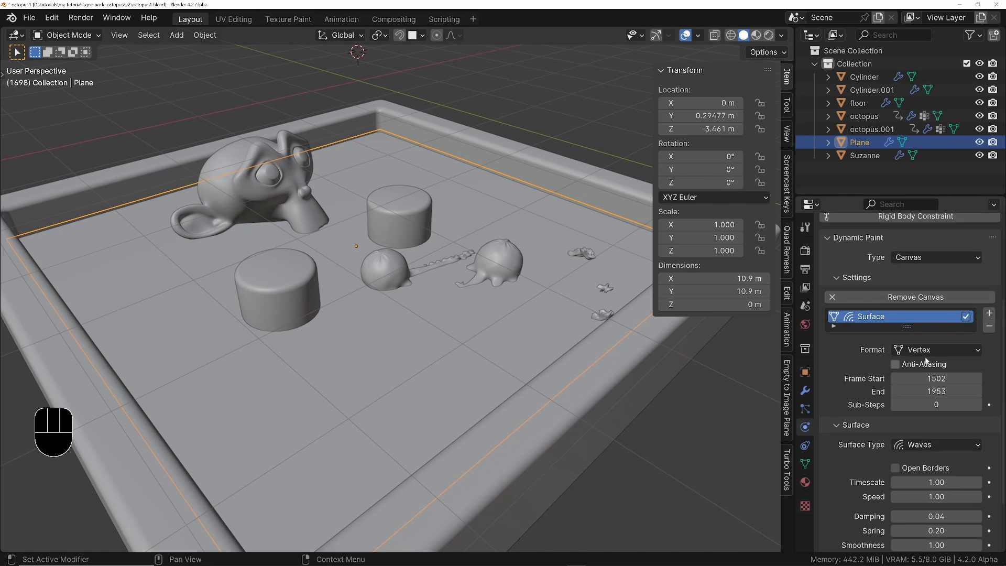
scroll(891, 370, down, 4)
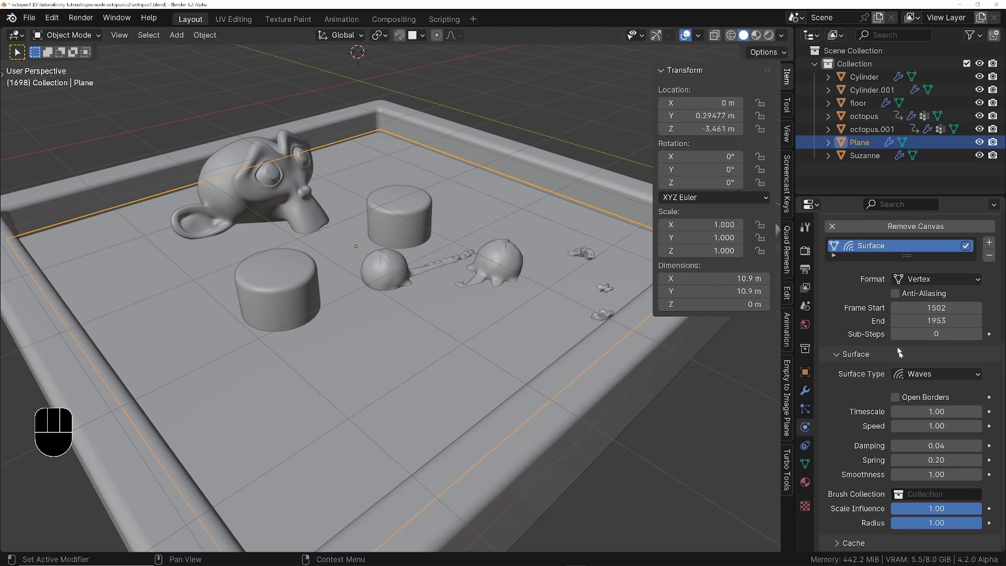
Step: Set the wave speed of the plane's canvas to 0.5
middle_drag(838, 434, 837, 432)
click(930, 427)
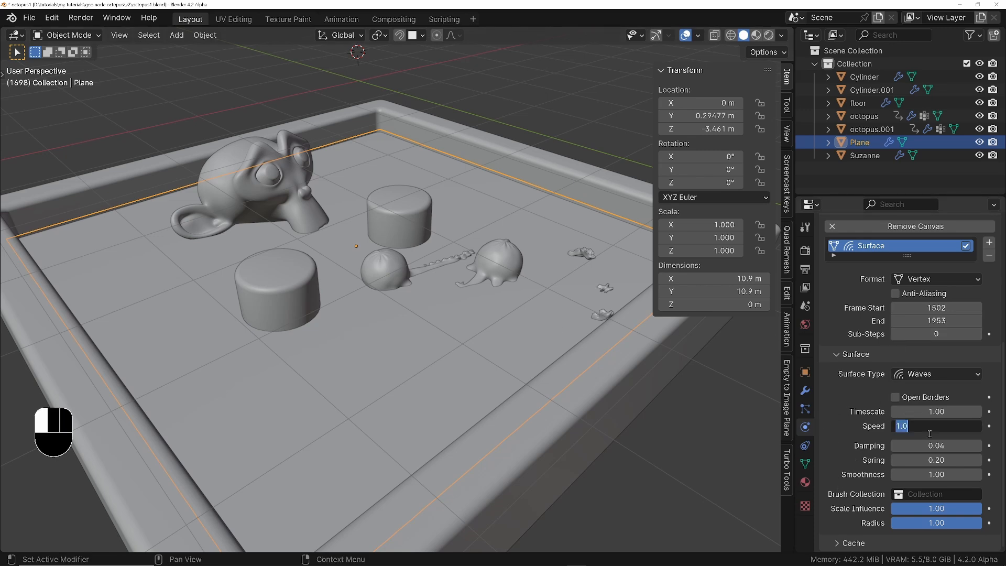
text(0.5)
key(Return)
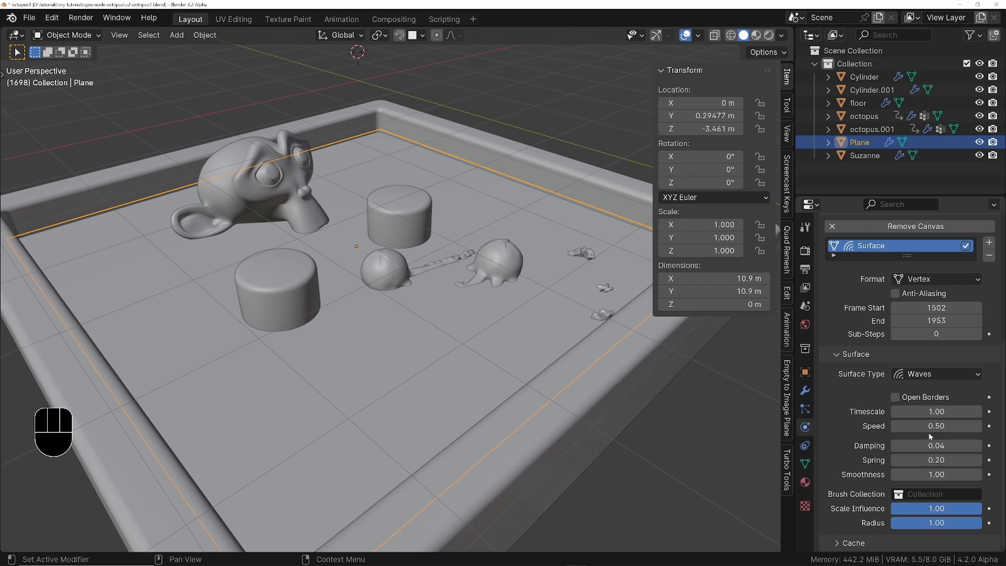
middle_drag(852, 459, 875, 461)
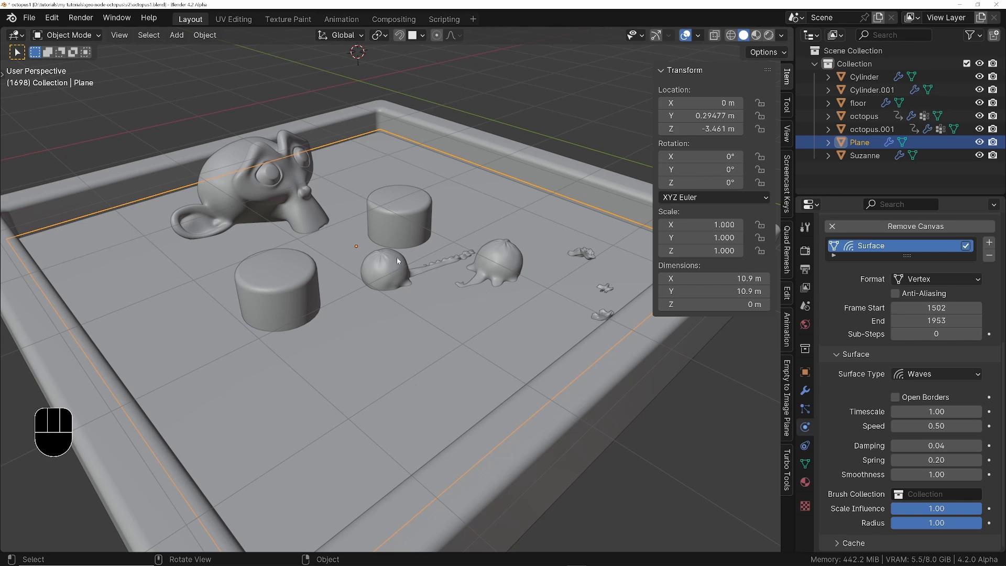
Step: Select octopus.001 and collapse its Cloth and Collision physics settings
click(503, 262)
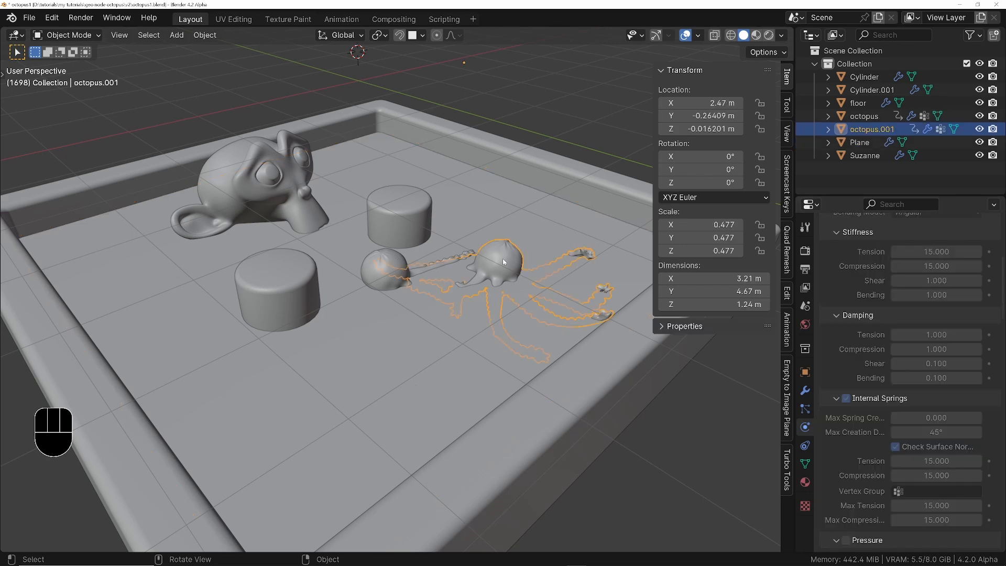
middle_drag(845, 406, 853, 275)
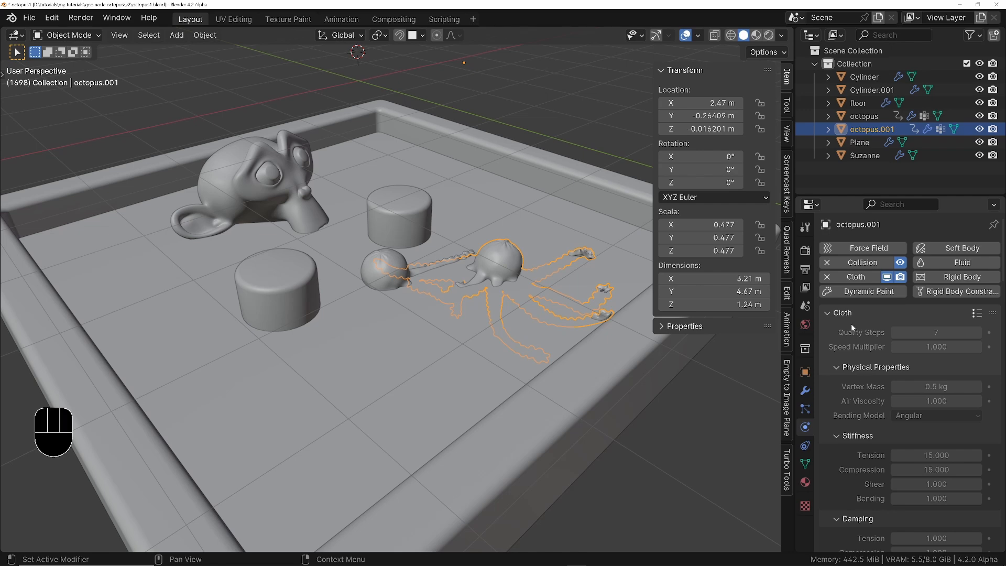
click(828, 317)
click(830, 348)
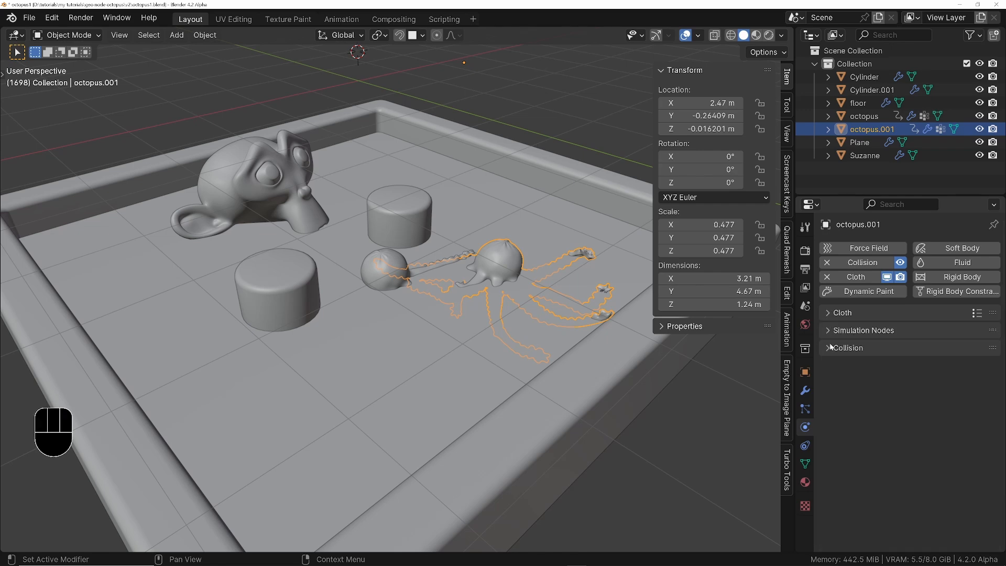
middle_drag(850, 338, 852, 323)
Step: Add Dynamic Paint physics to octopus.001, set its type to Brush and add the brush
click(884, 295)
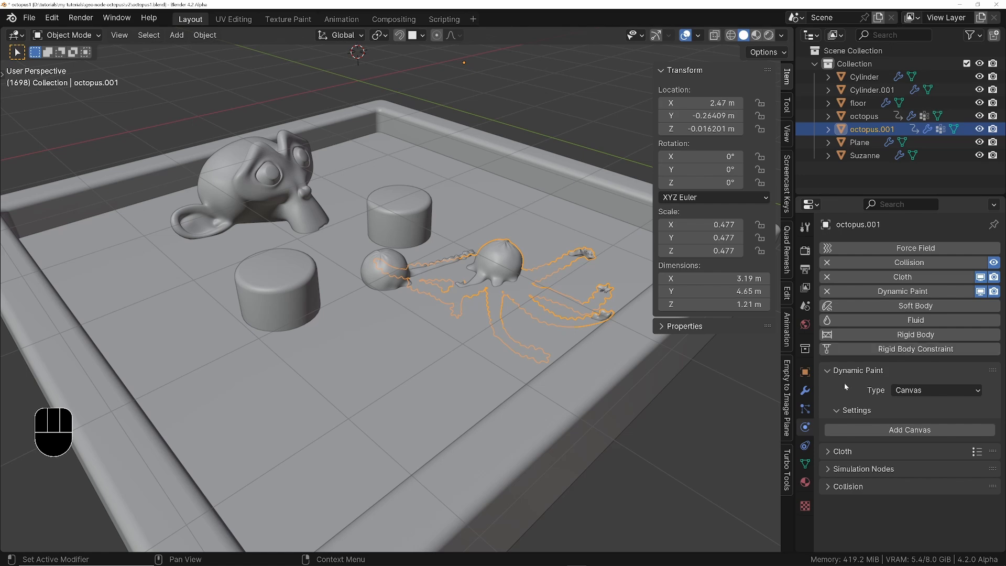
click(929, 390)
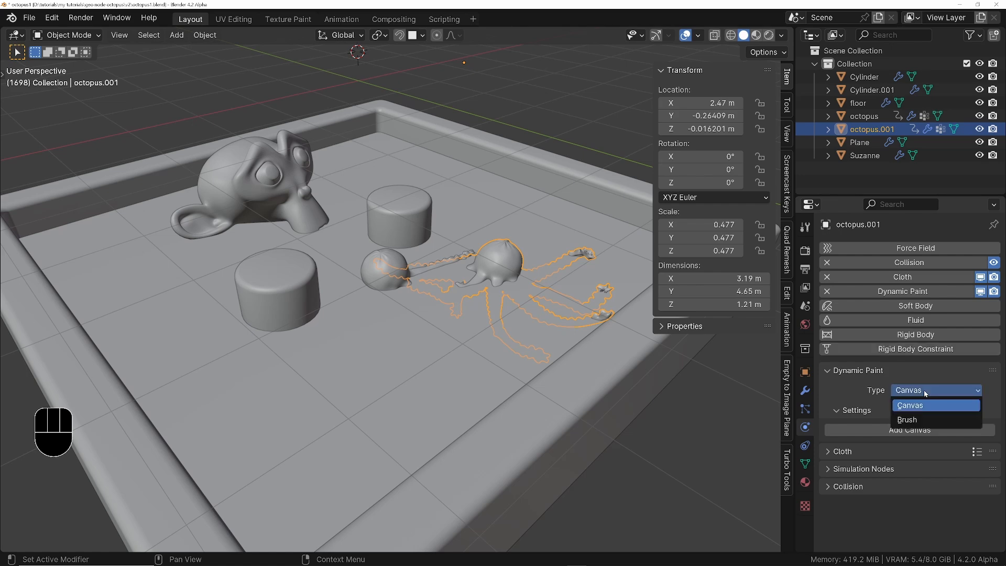
click(924, 420)
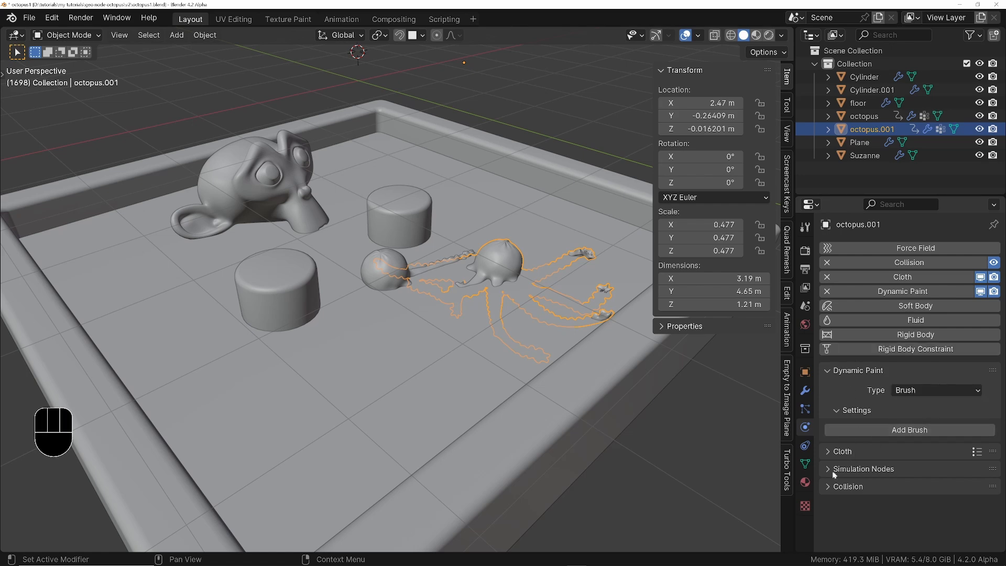
click(931, 430)
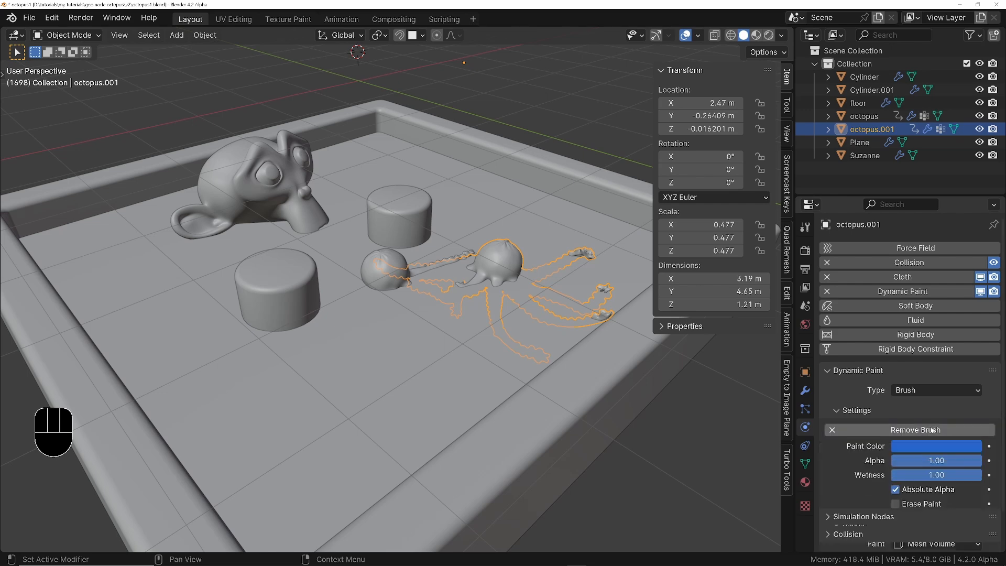
scroll(899, 381, down, 4)
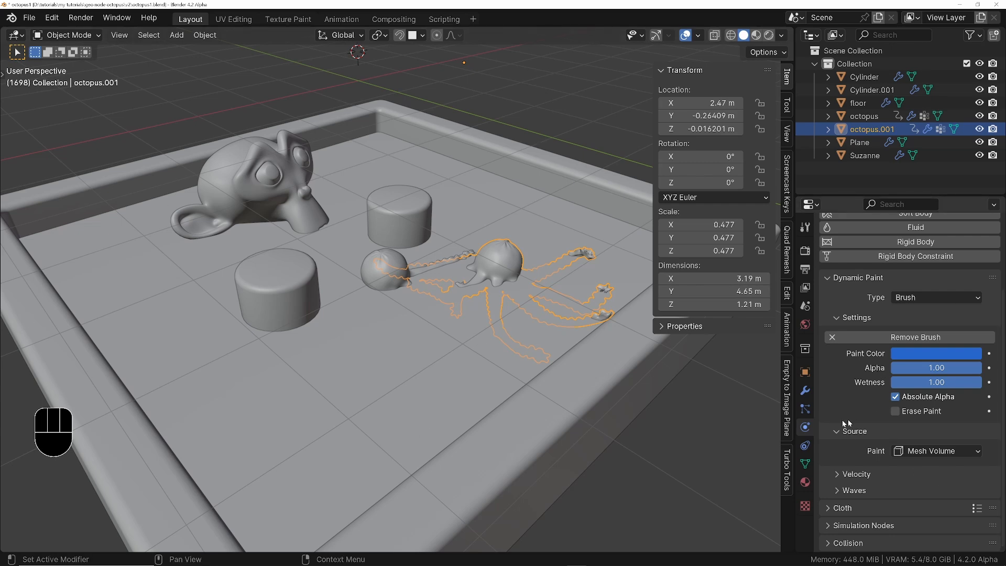
Step: Expand the Waves settings of octopus.001's brush and set the wave factor to 2
click(839, 491)
scroll(849, 471, down, 2)
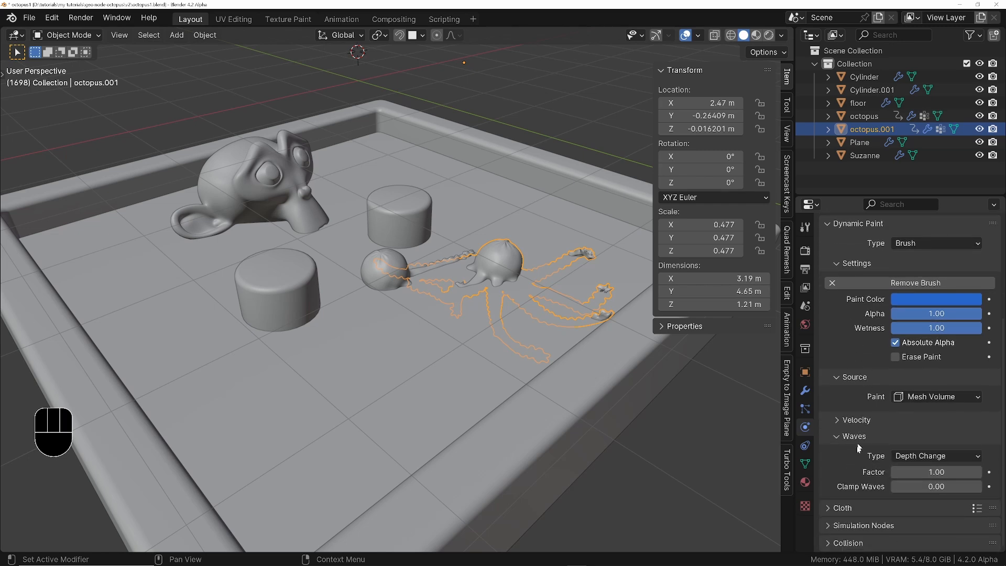
click(929, 475)
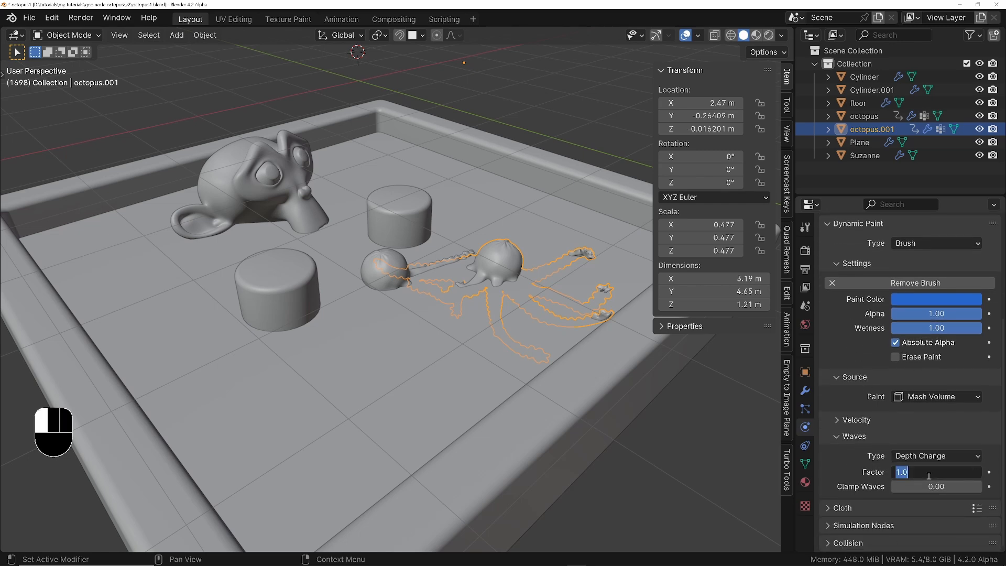
text(2)
key(Return)
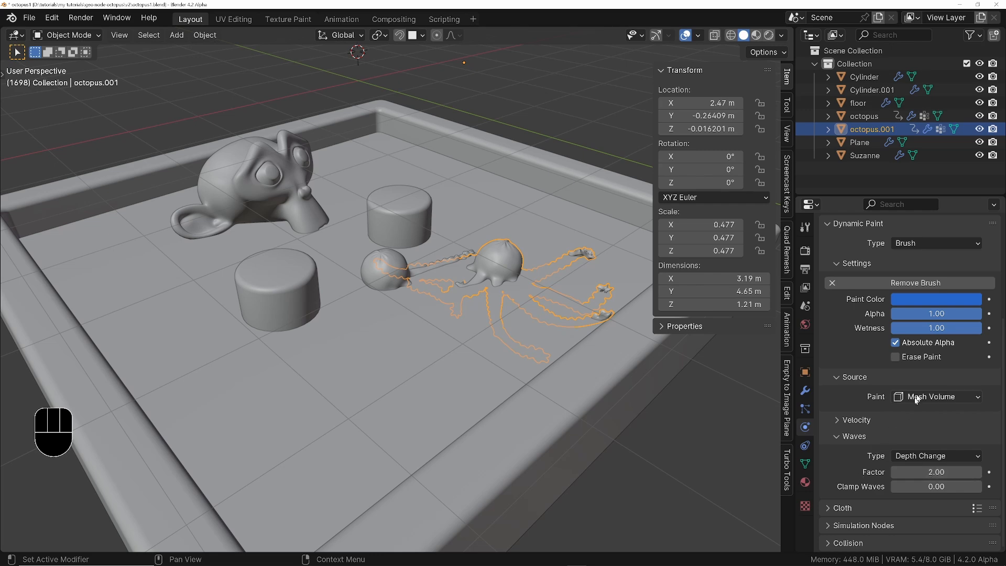
Step: Add Dynamic Paint physics to the octopus object, add a Brush and edit its wave factor
click(368, 287)
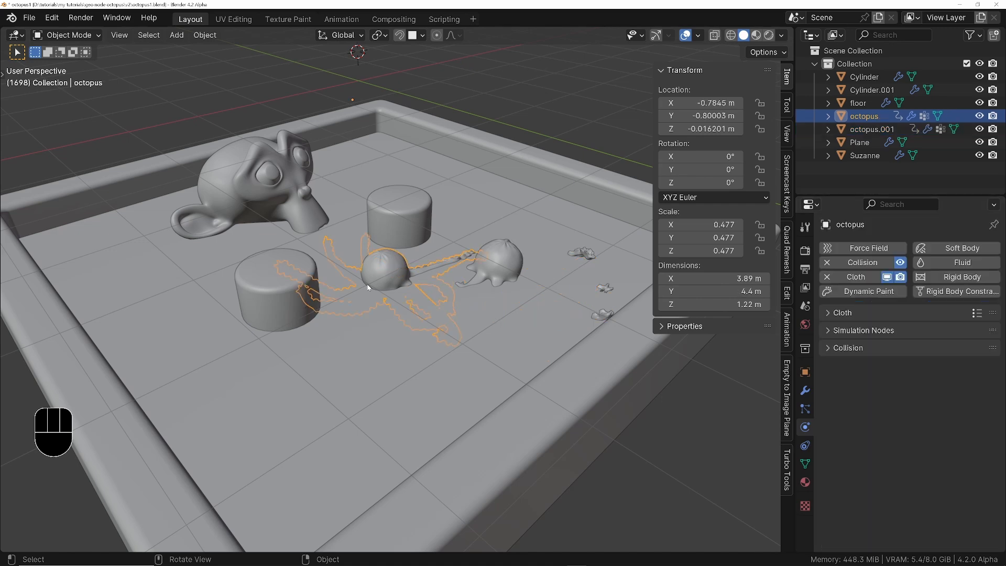
click(852, 293)
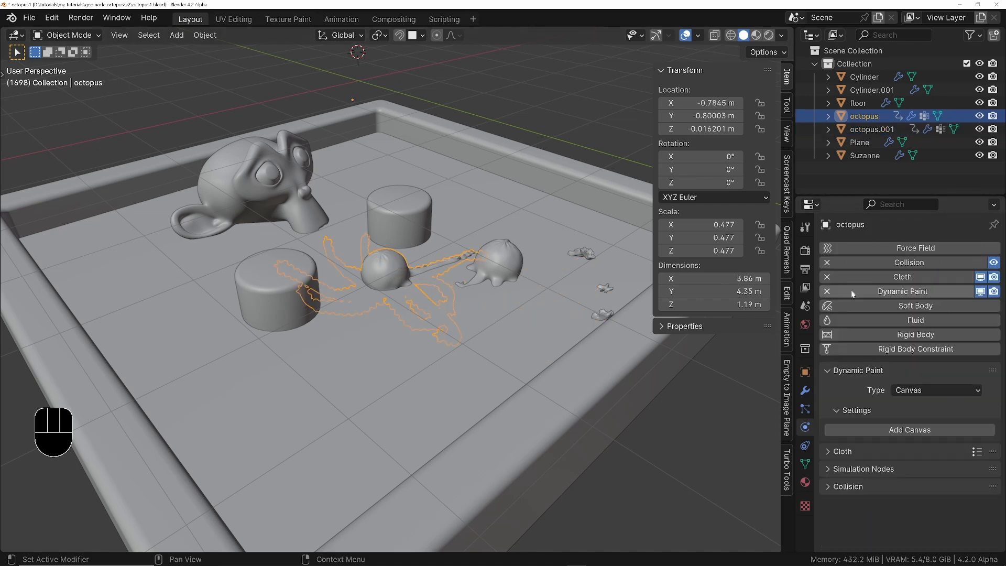
click(915, 390)
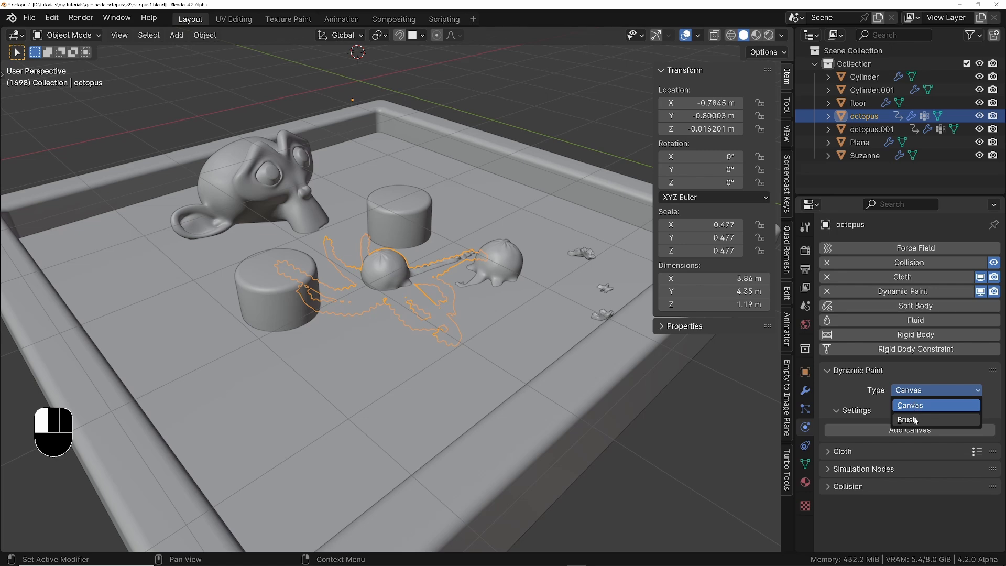
click(915, 421)
click(916, 431)
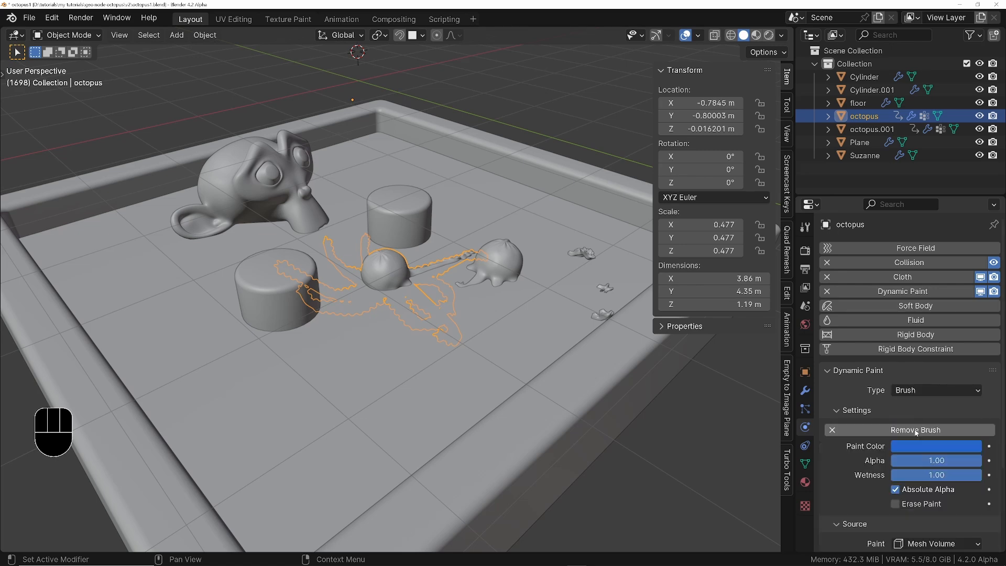
scroll(916, 433, down, 6)
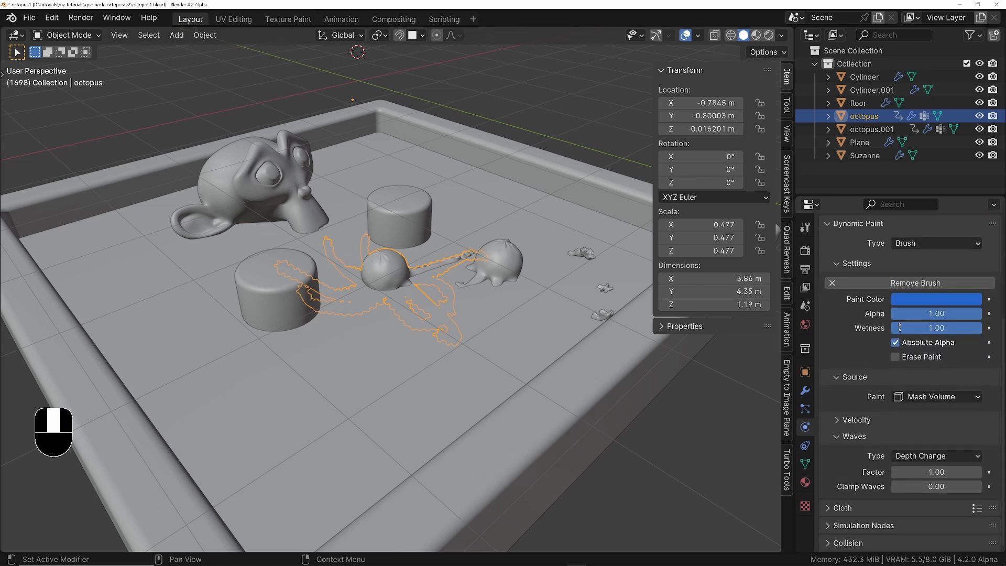
click(921, 466)
key(Return)
Step: Move the Dynamic Paint modifier to directly above the suckers Geometry Nodes modifier on both octopus and octopus.001
click(805, 390)
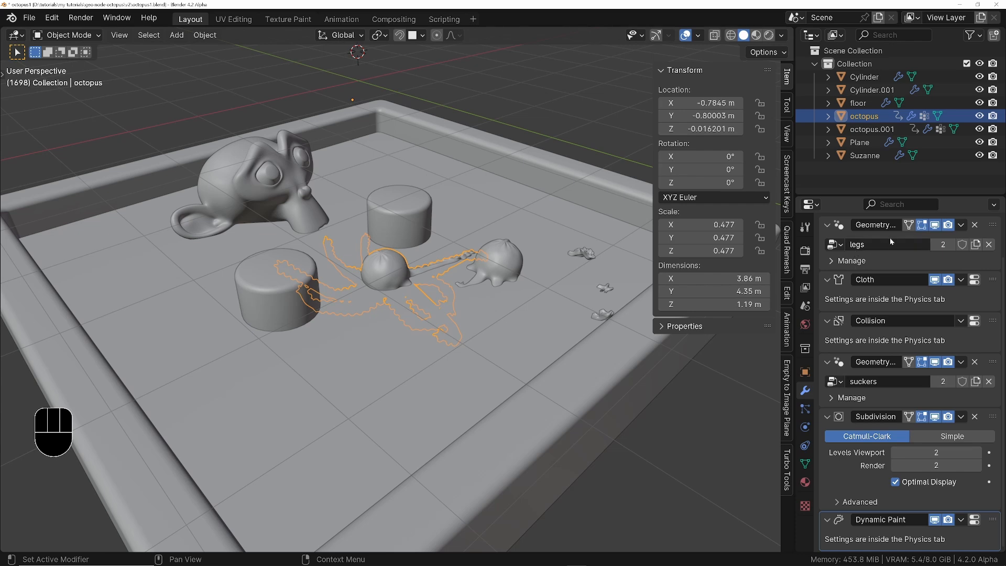
scroll(891, 242, up, 2)
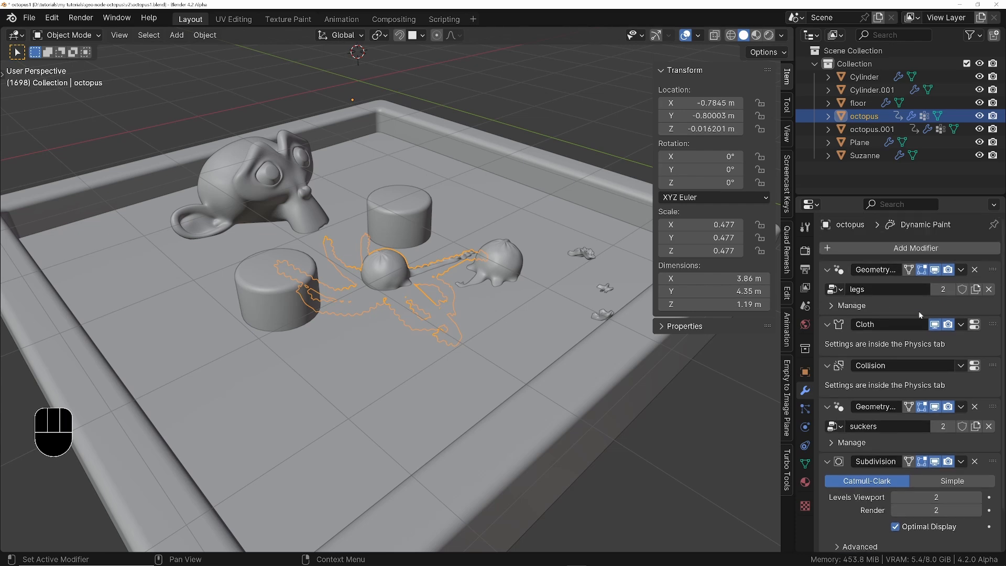
scroll(919, 312, down, 2)
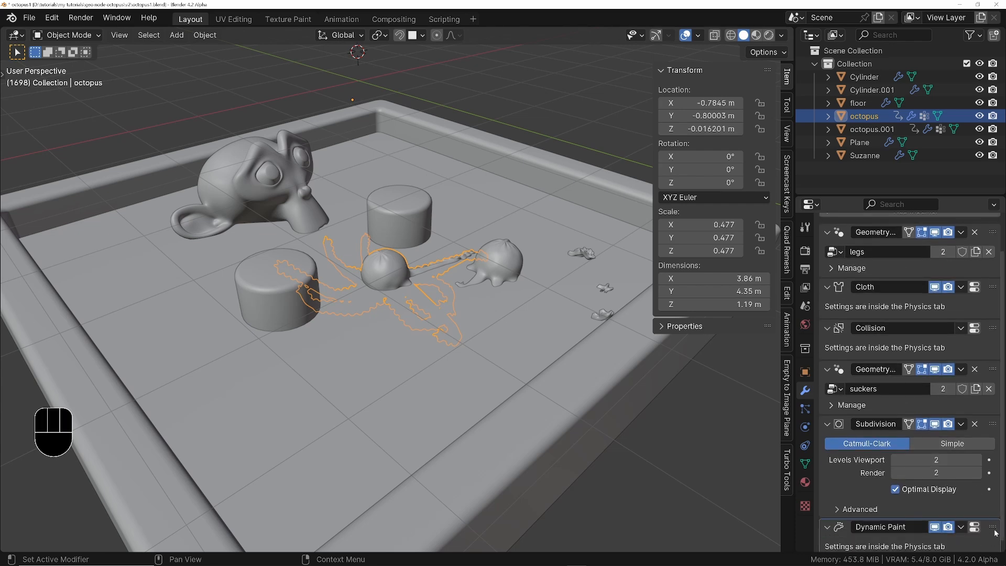
drag(993, 528, 967, 365)
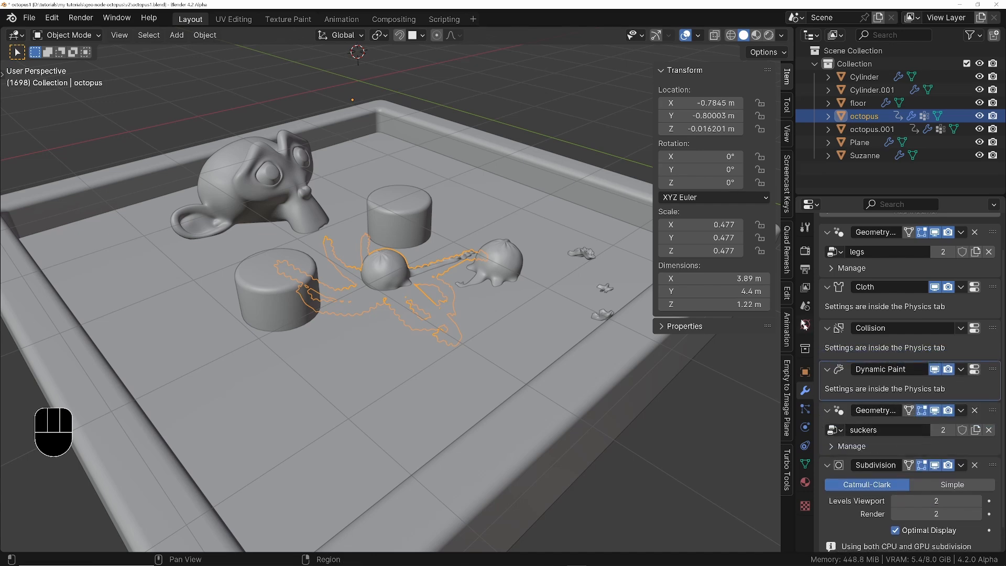
click(542, 254)
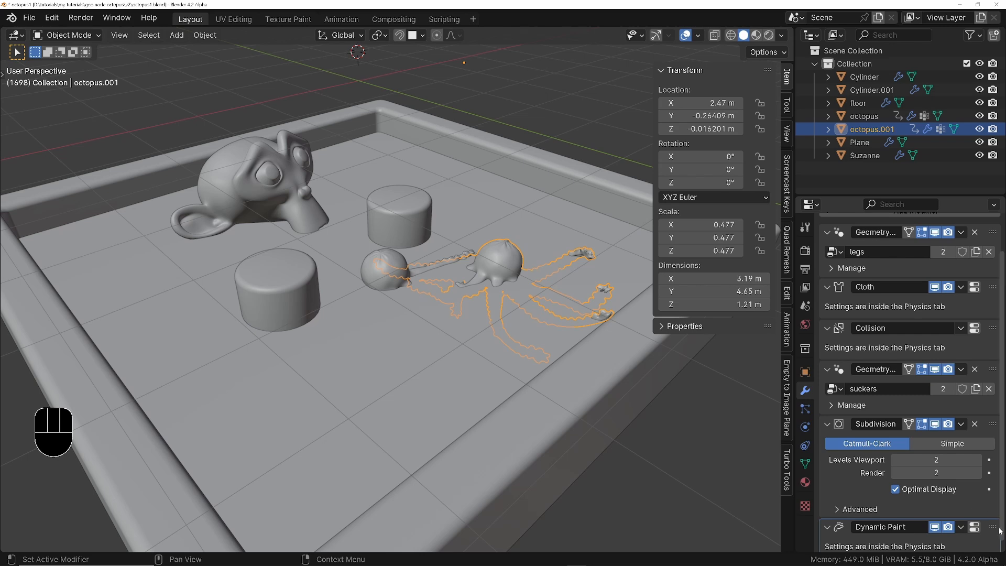
drag(994, 527, 990, 370)
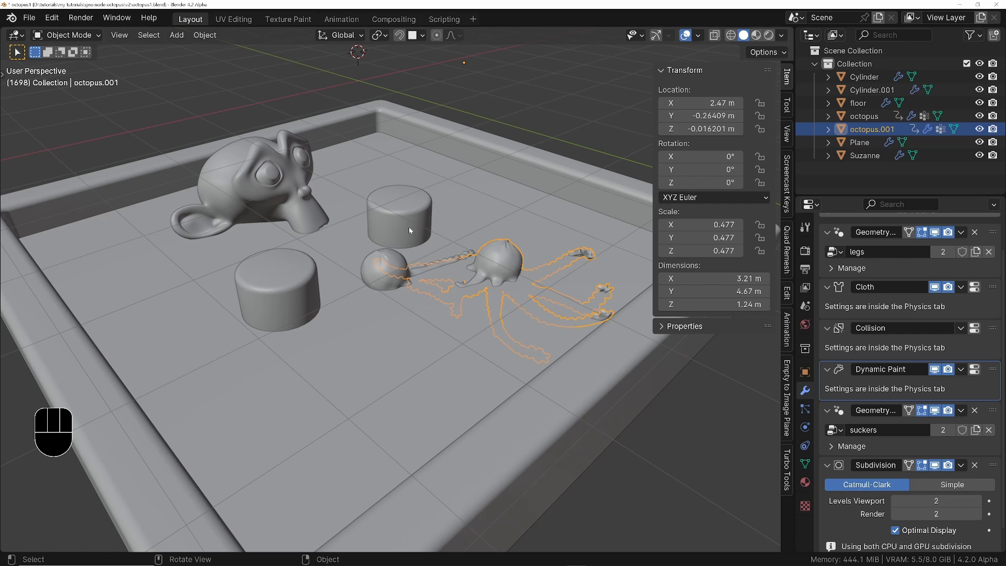
Step: Switch the viewport shading to Wireframe and turn off X-Ray
key(z)
click(317, 228)
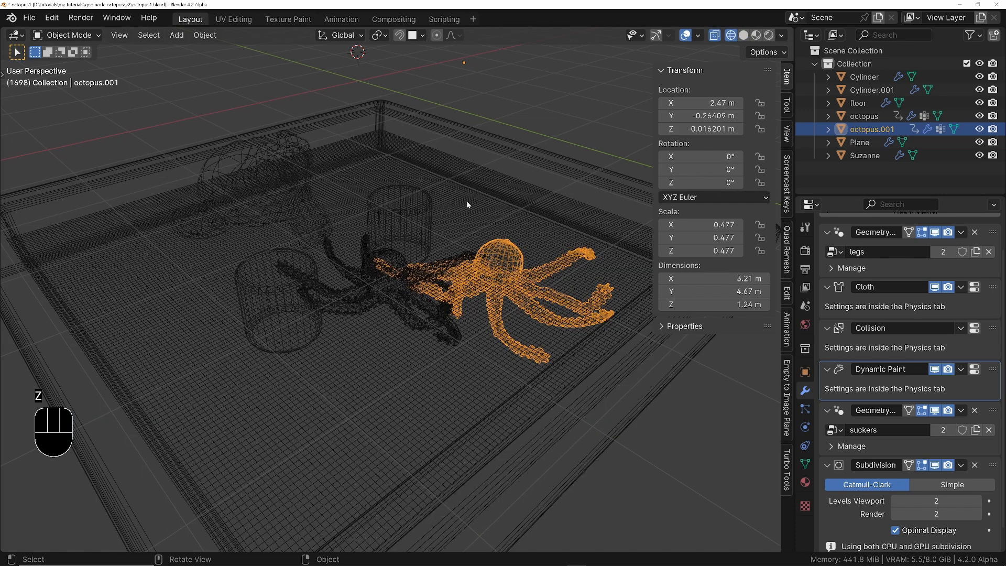
key(z)
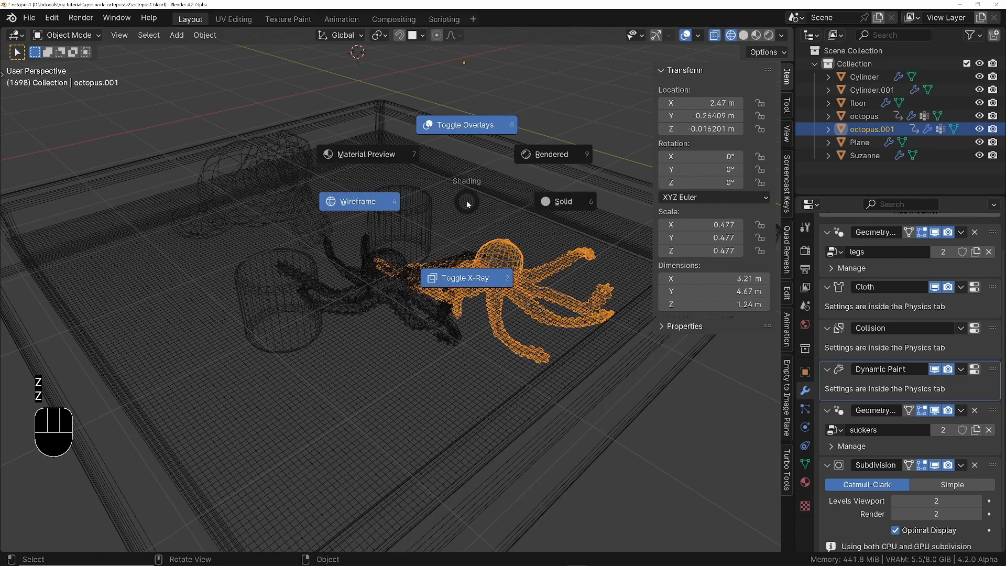
click(467, 283)
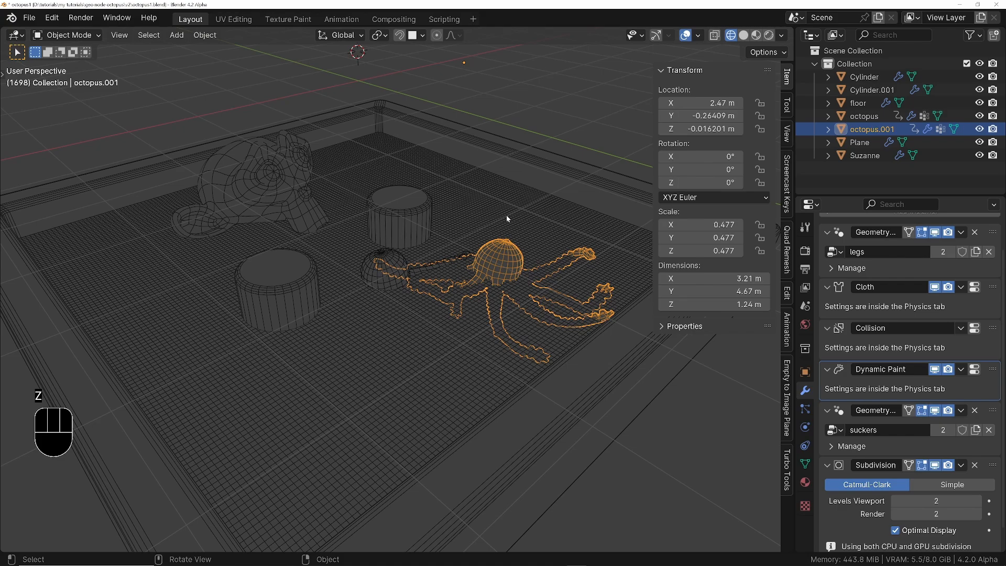
Step: Play the animation from the start and examine how the octopuses deform the plane's wireframe mesh
middle_drag(506, 215, 507, 262)
middle_drag(507, 262, 449, 300)
key(shift+Left)
scroll(361, 313, up, 8)
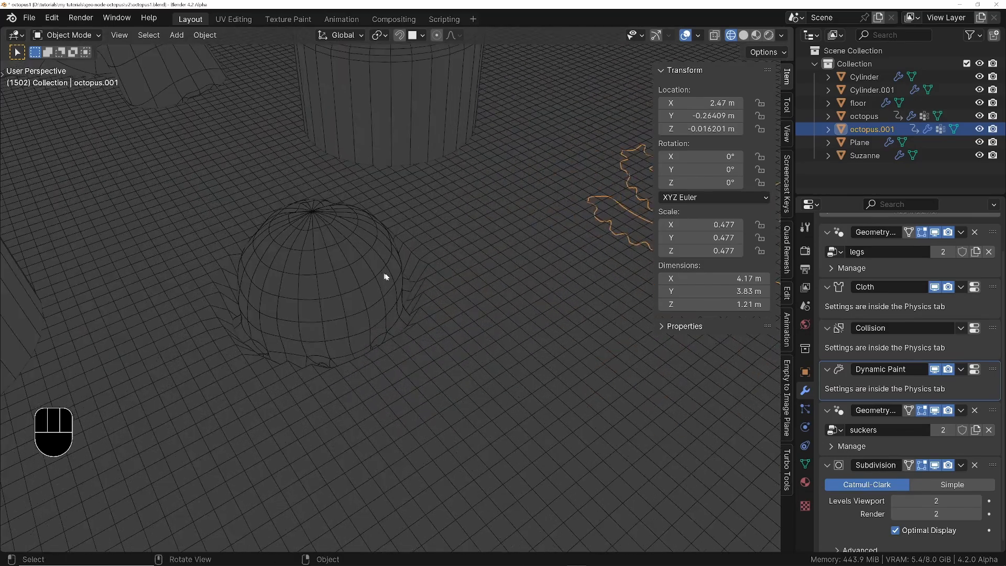
scroll(411, 283, down, 10)
key(space)
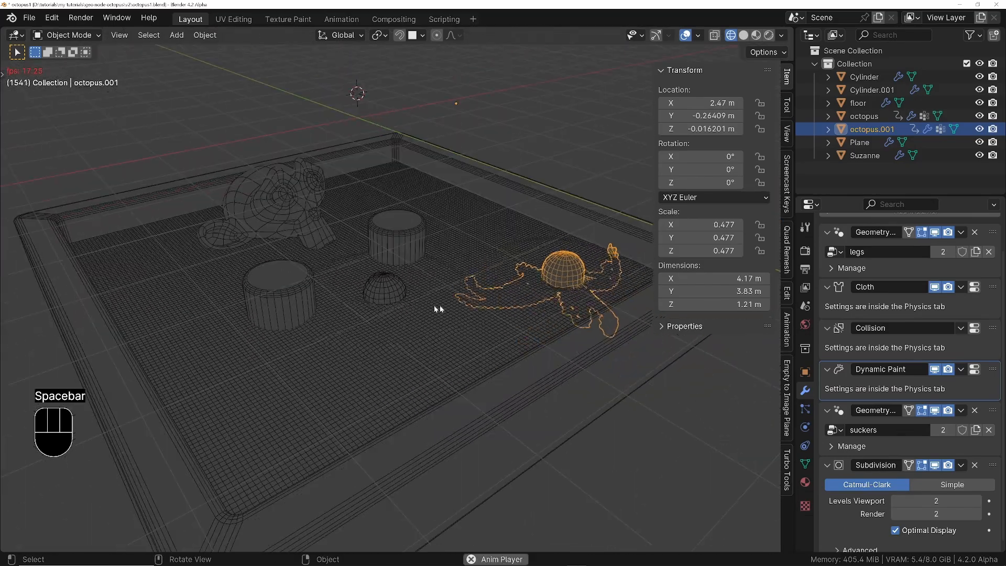
scroll(465, 273, up, 3)
middle_drag(479, 262, 312, 267)
key(space)
key(space)
ctrl+middle_drag(388, 256, 419, 252)
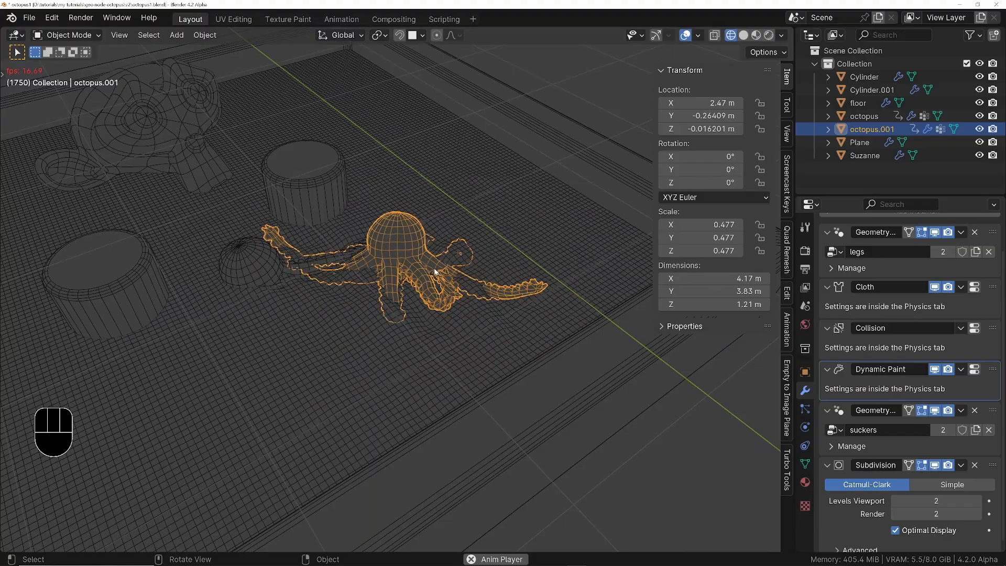
key(space)
middle_drag(435, 285, 359, 359)
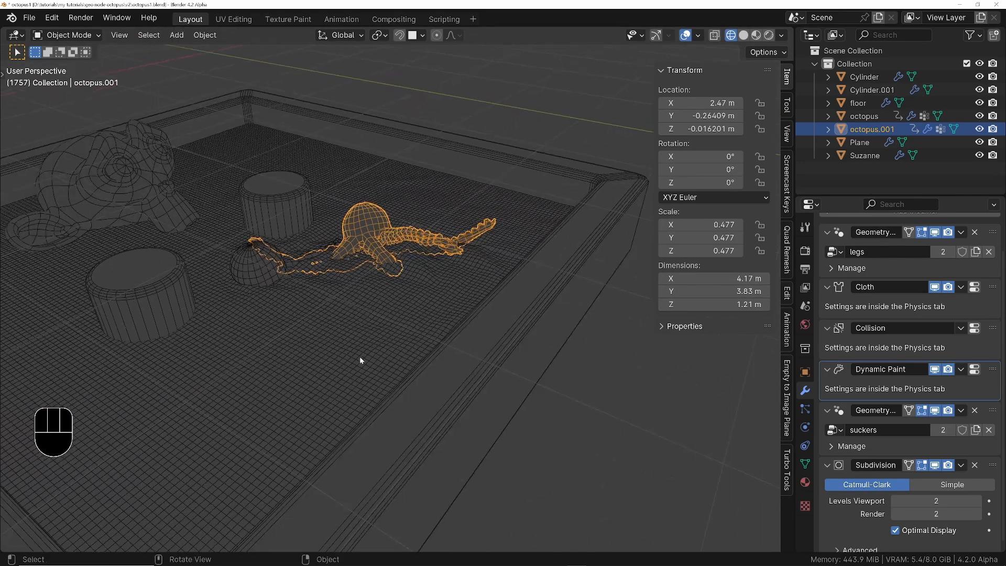
Step: Subdivide the water plane's whole mesh once in Edit Mode and return to Object Mode
click(360, 360)
key(Tab)
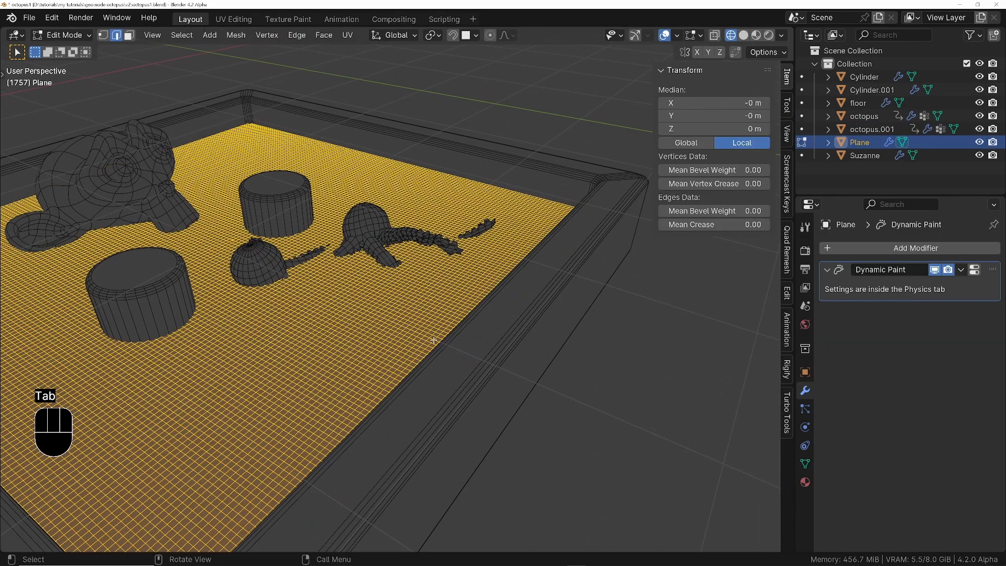
right_click(433, 340)
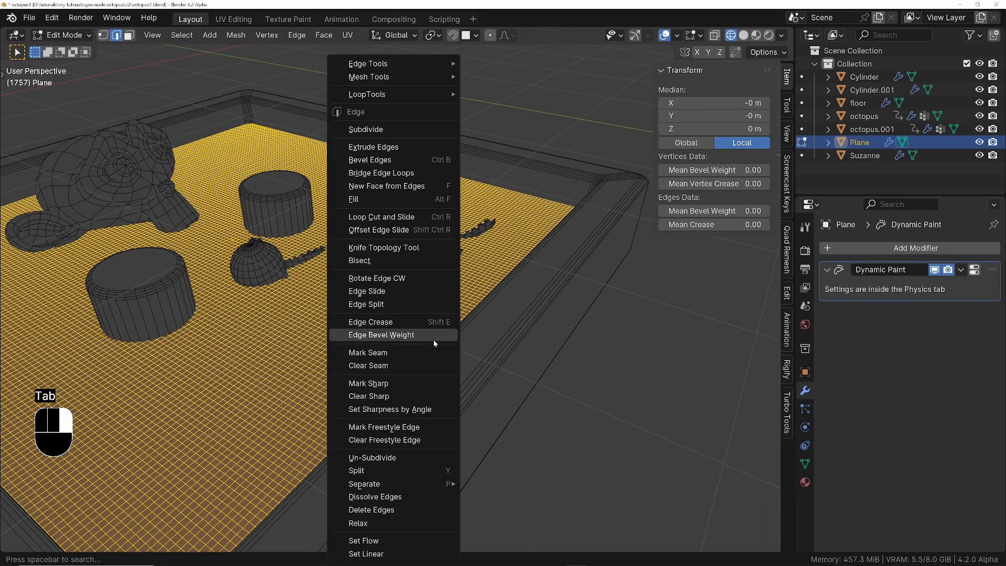
click(391, 133)
key(Tab)
Step: Replay the animation from the start and examine the waves on the denser plane from several angles
key(shift+Left)
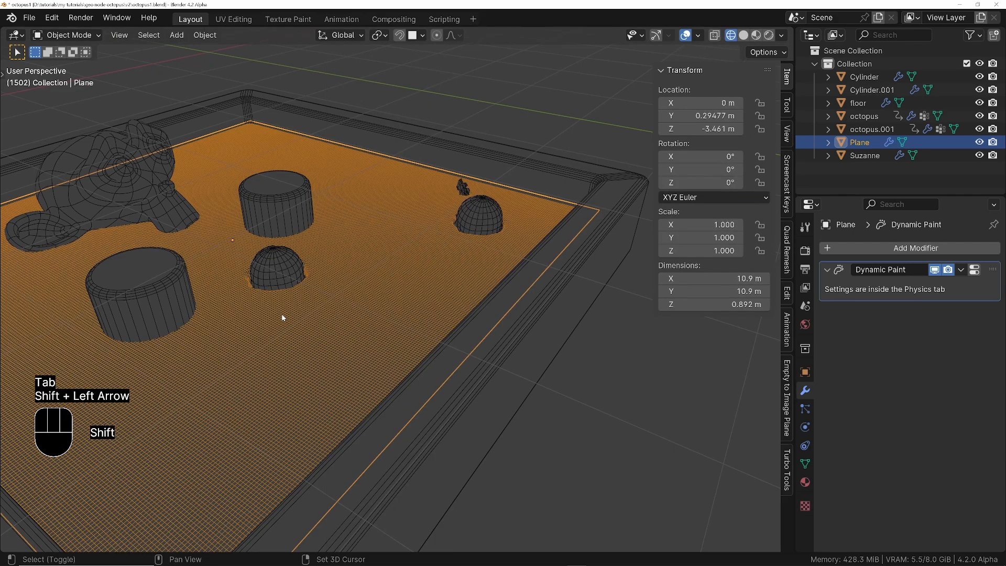
key(space)
ctrl+middle_drag(347, 229, 374, 173)
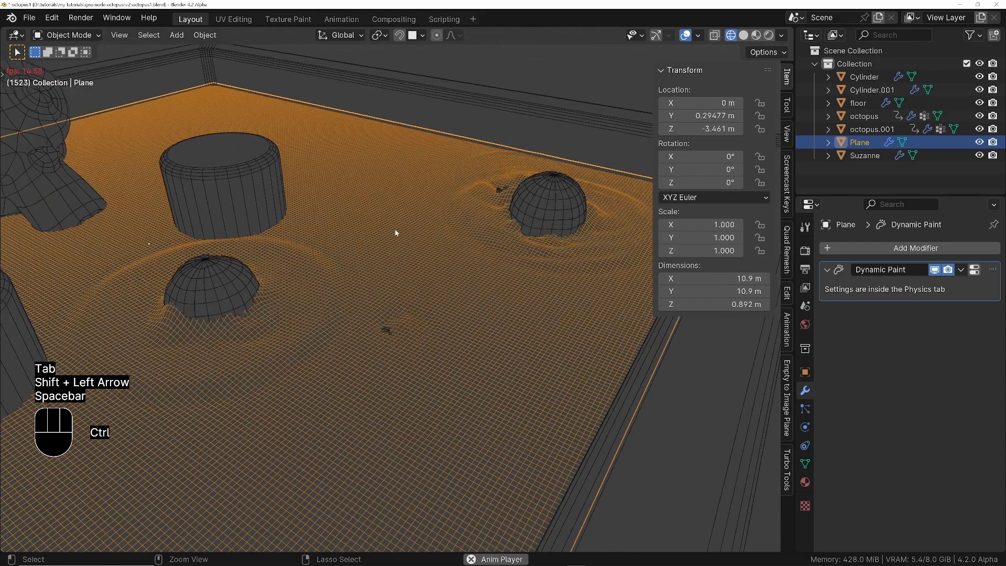
middle_drag(431, 314, 360, 293)
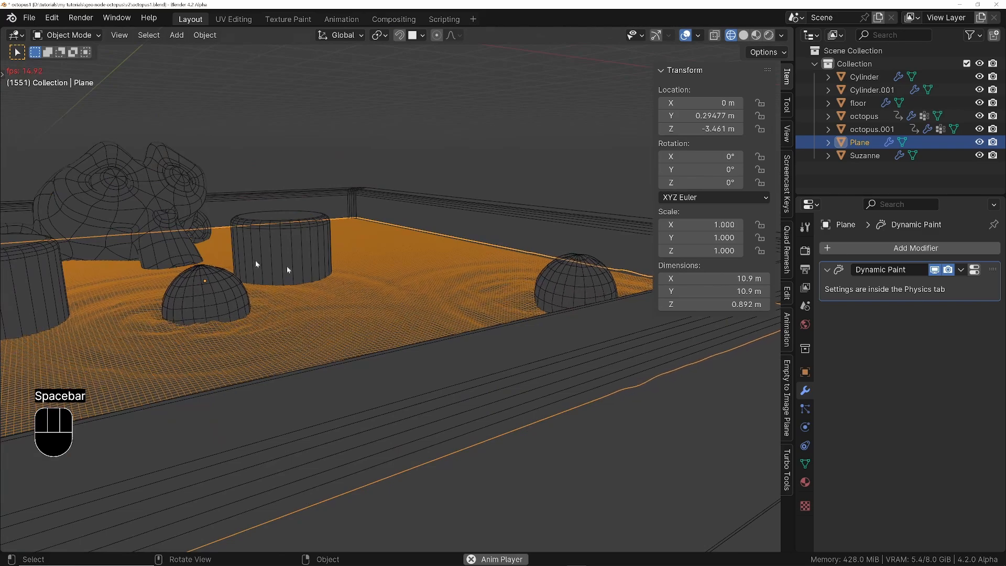
middle_drag(298, 283, 347, 311)
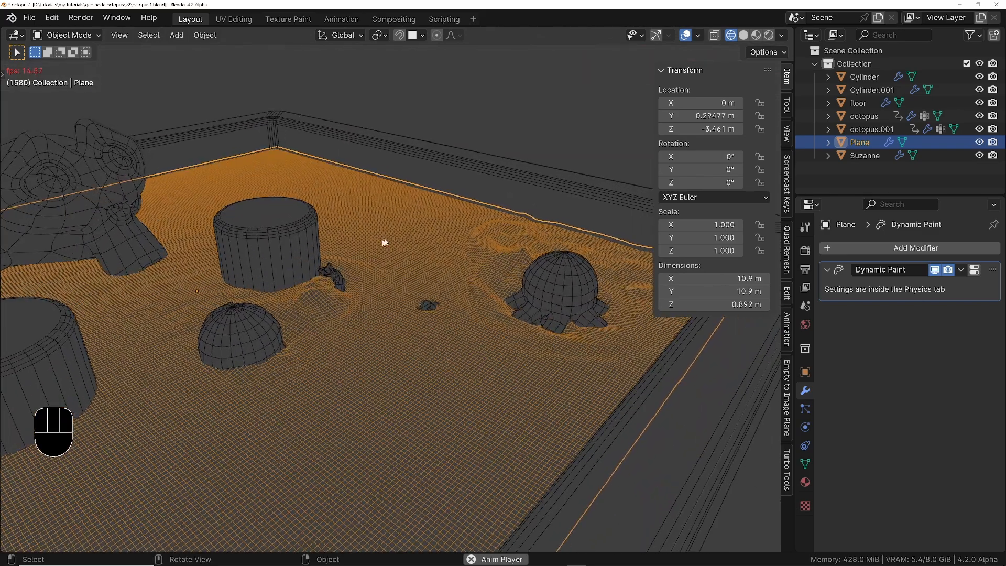
mouse_move(442, 317)
middle_down()
mouse_move(442, 298)
mouse_move(433, 313)
middle_up()
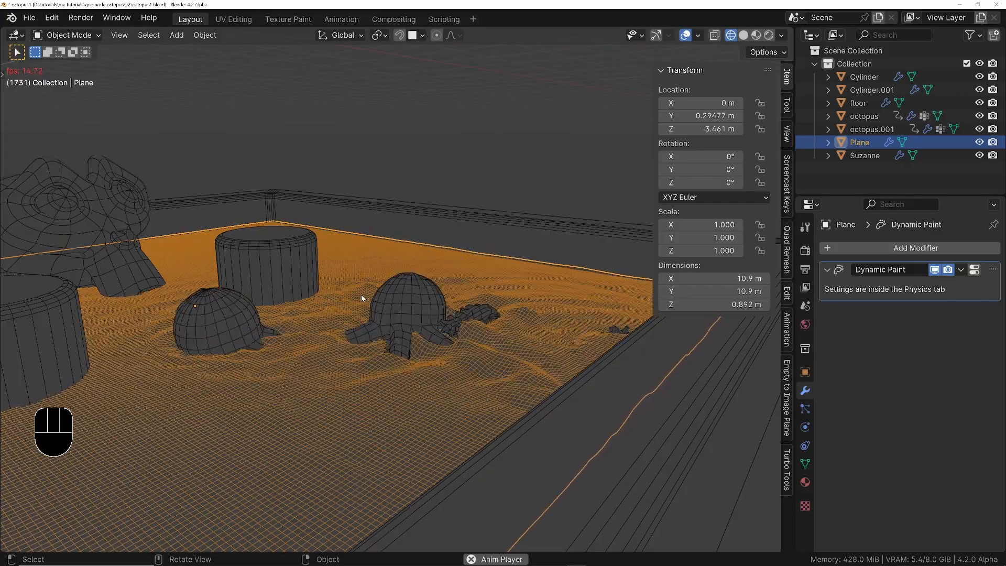
middle_drag(331, 296, 463, 324)
middle_drag(392, 367, 342, 386)
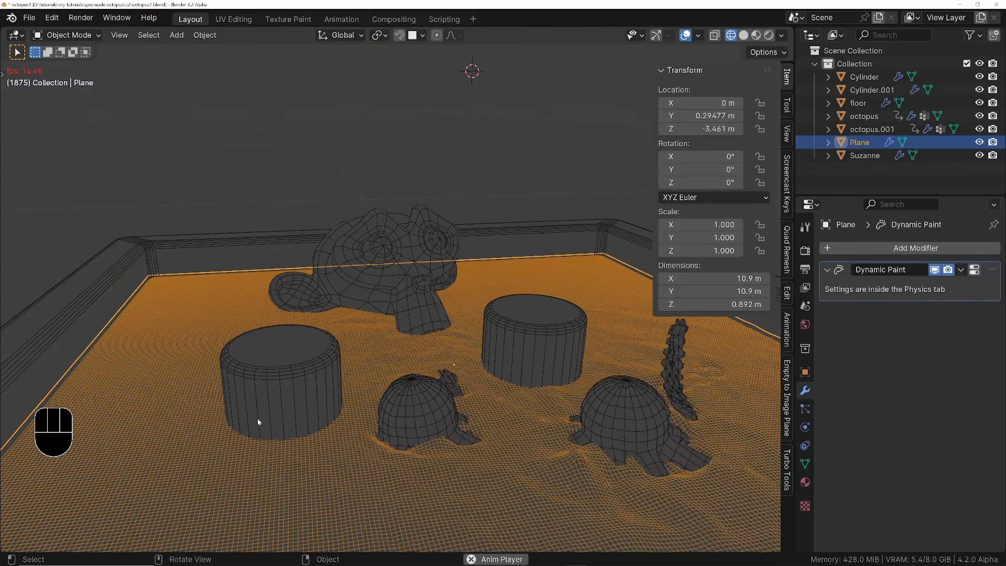
shift+middle_drag(530, 344, 461, 309)
Step: Add Dynamic Paint physics to Cylinder.001, set its type to Brush and add the brush
click(436, 296)
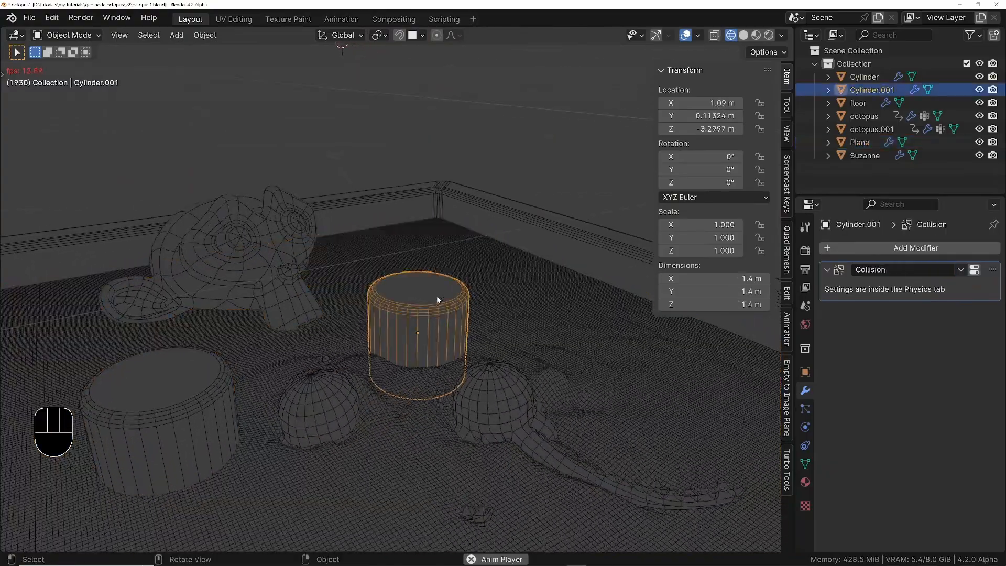
click(804, 427)
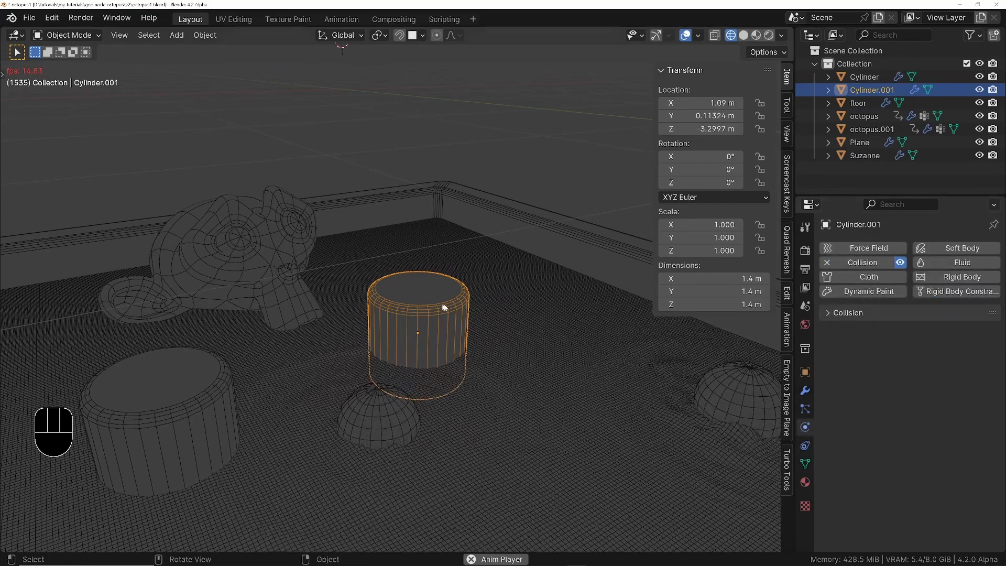
click(834, 291)
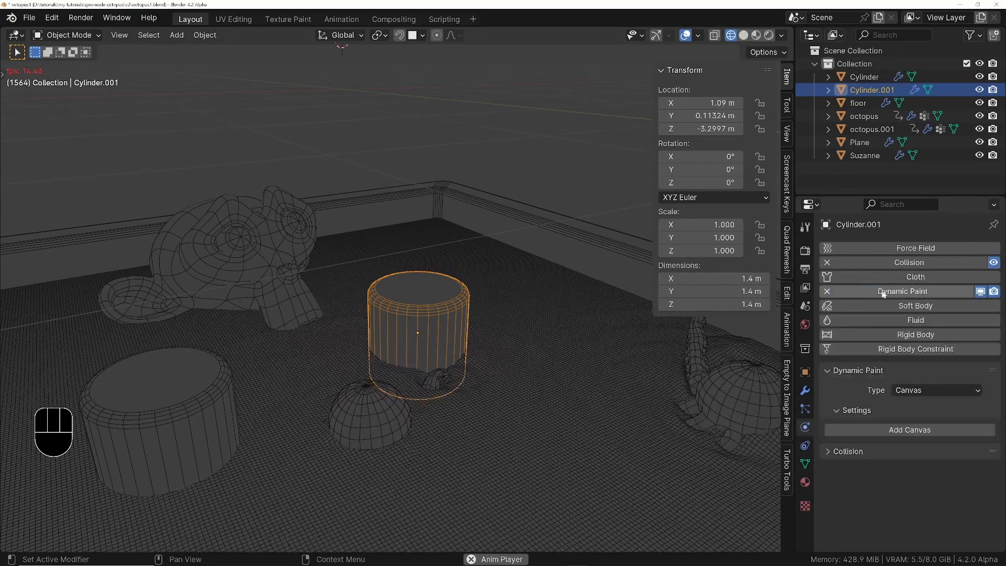
click(929, 394)
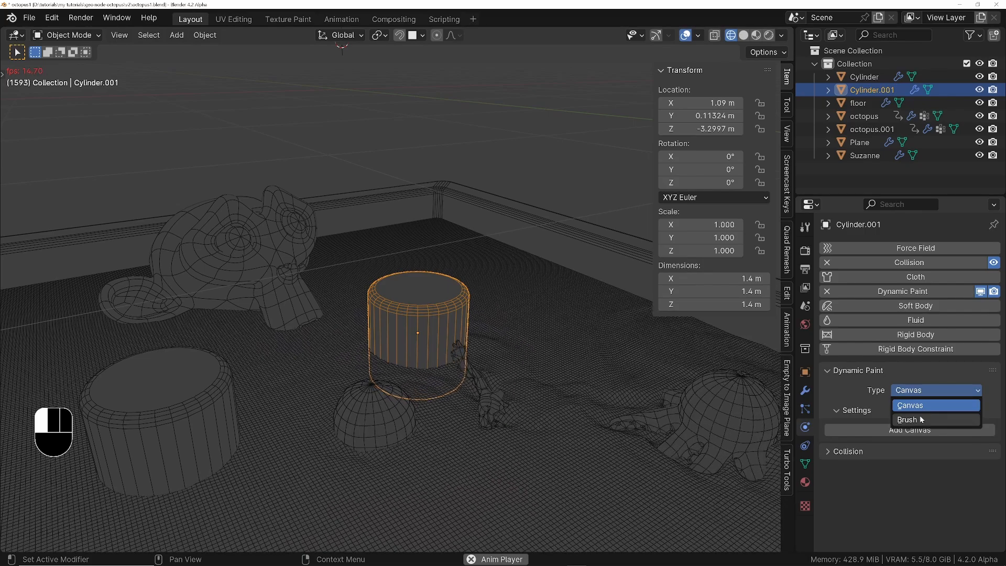
click(975, 417)
click(910, 429)
Step: Set the wave type of Cylinder.001's brush to Reflect Only
scroll(856, 259, down, 5)
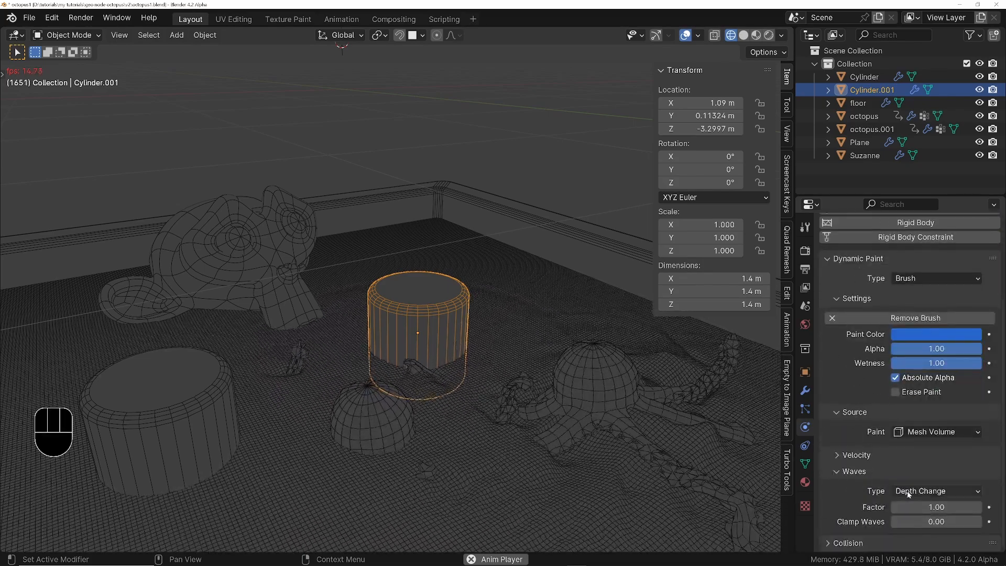
click(953, 493)
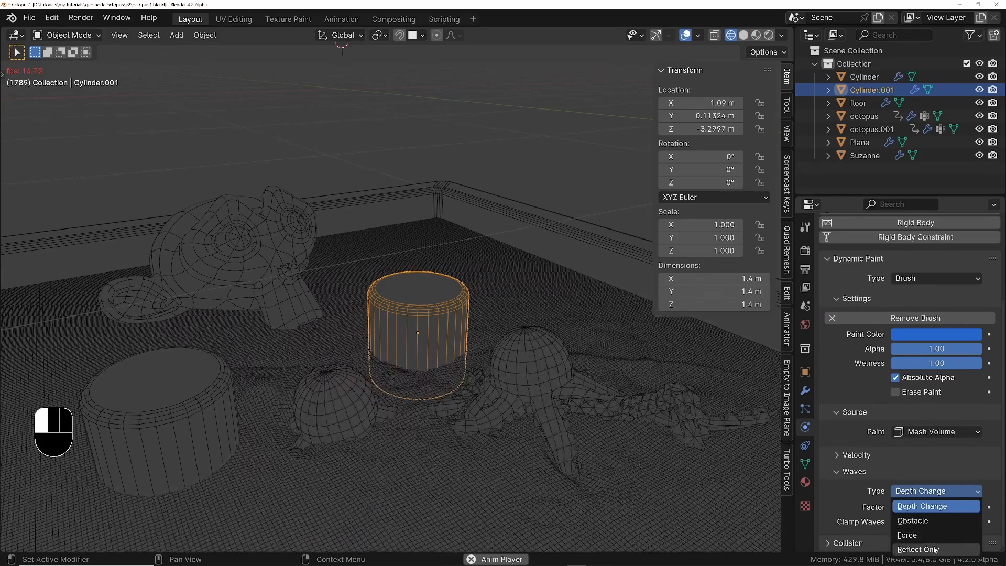
click(935, 549)
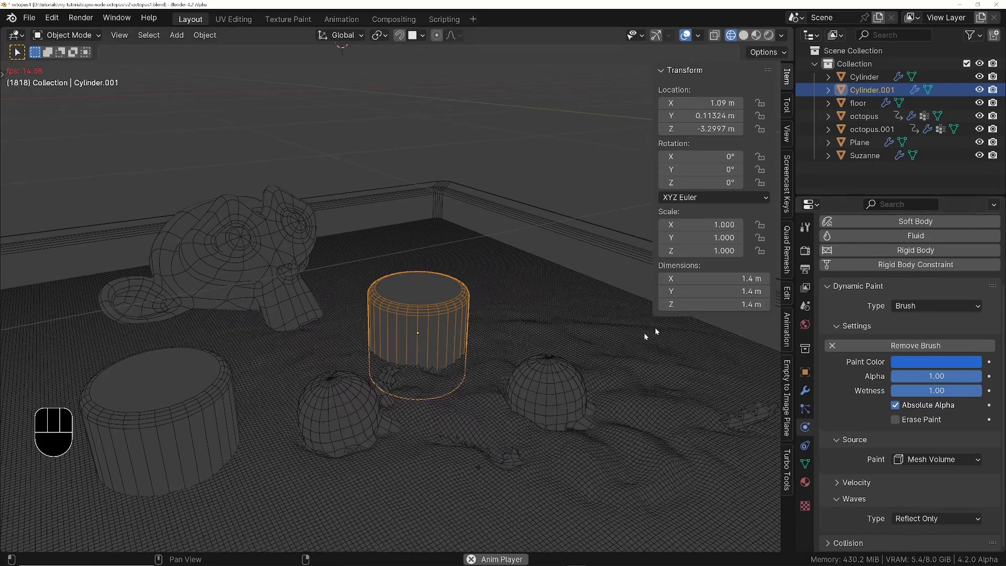
Step: Select the other cylinder, named Cylinder, with its physics settings shown
click(160, 383)
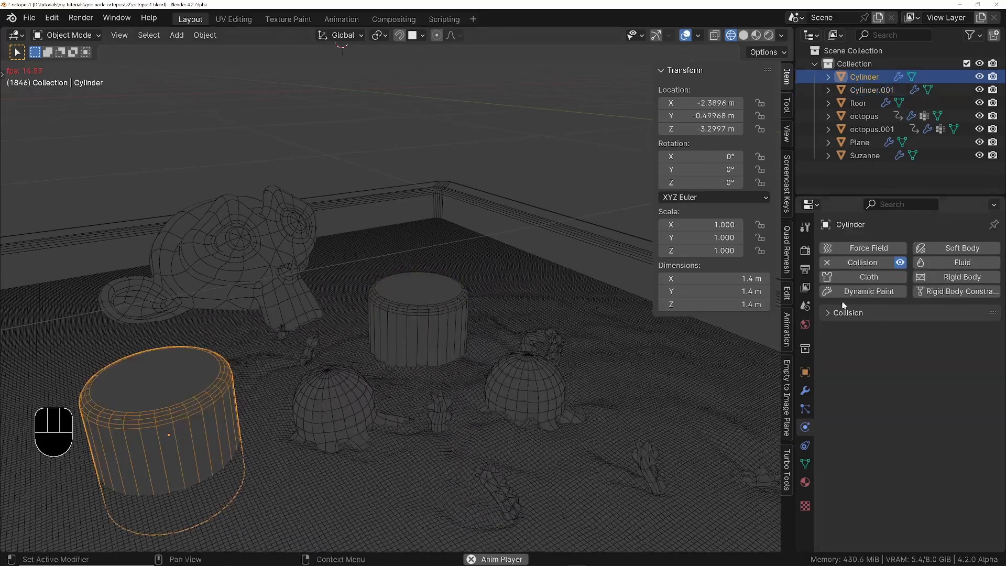
Step: Add Dynamic Paint to the front cylinder as a brush with its wave type set to Reflect Only, and stop the animation playback
click(855, 293)
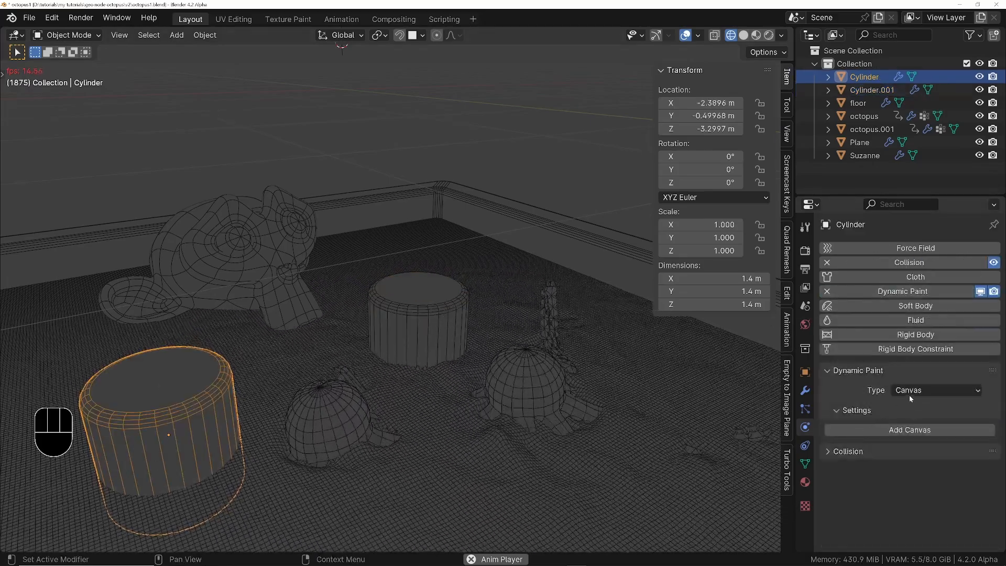
click(910, 393)
click(899, 420)
click(856, 430)
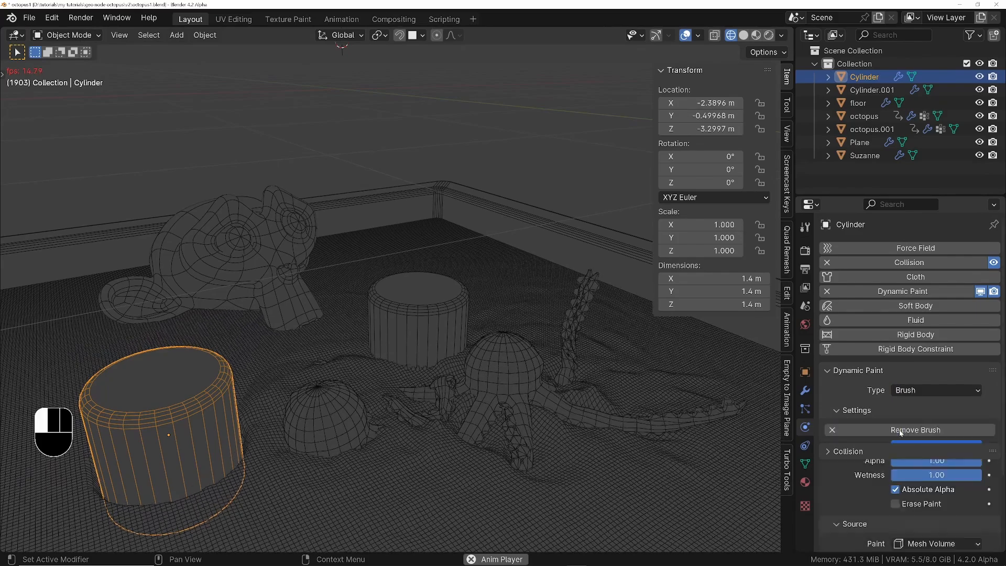
scroll(855, 430, down, 5)
click(922, 491)
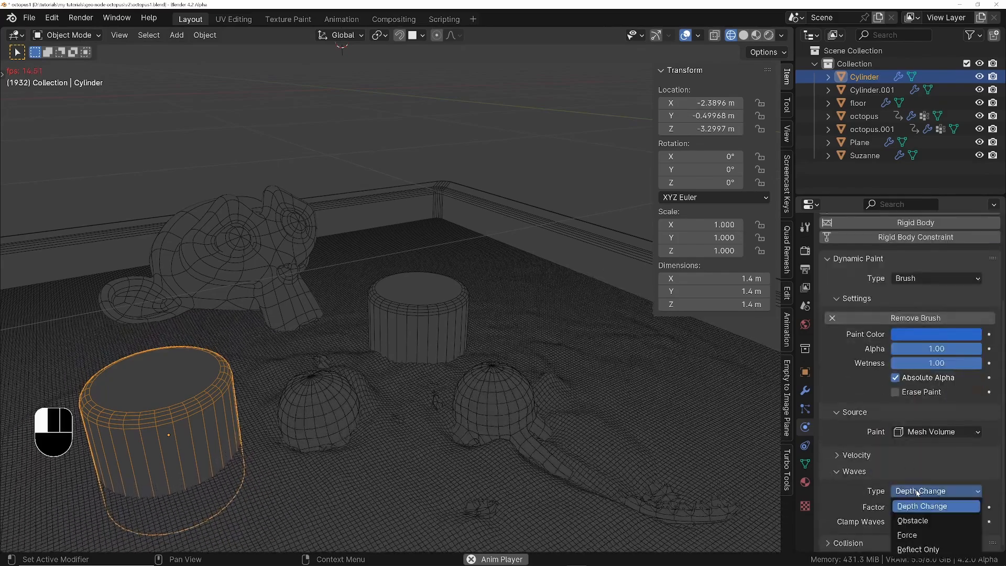
click(921, 549)
key(Escape)
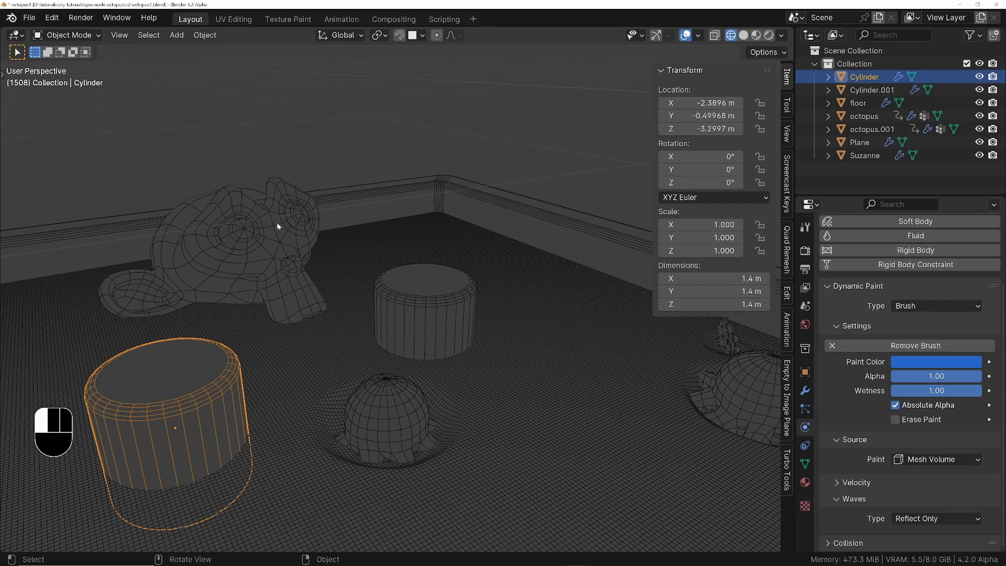
Step: Give the Suzanne monkey head a Dynamic Paint brush with the wave type set to Reflect Only
click(277, 222)
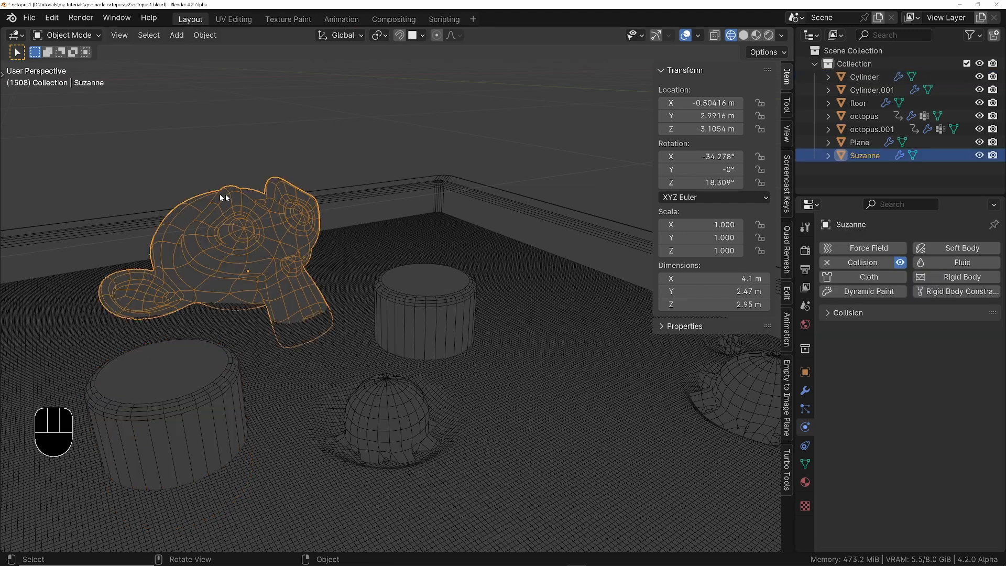
click(876, 292)
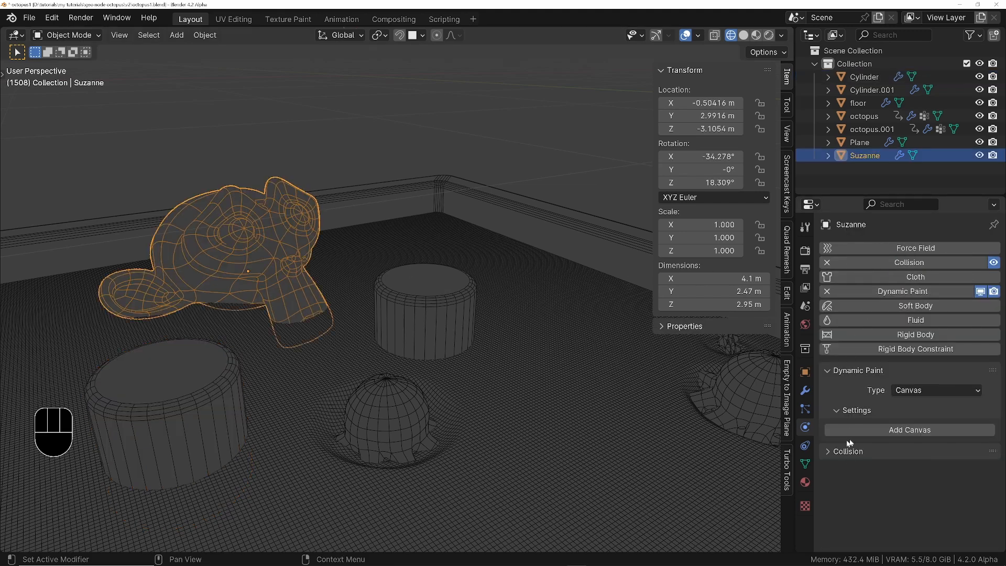
click(915, 392)
click(912, 404)
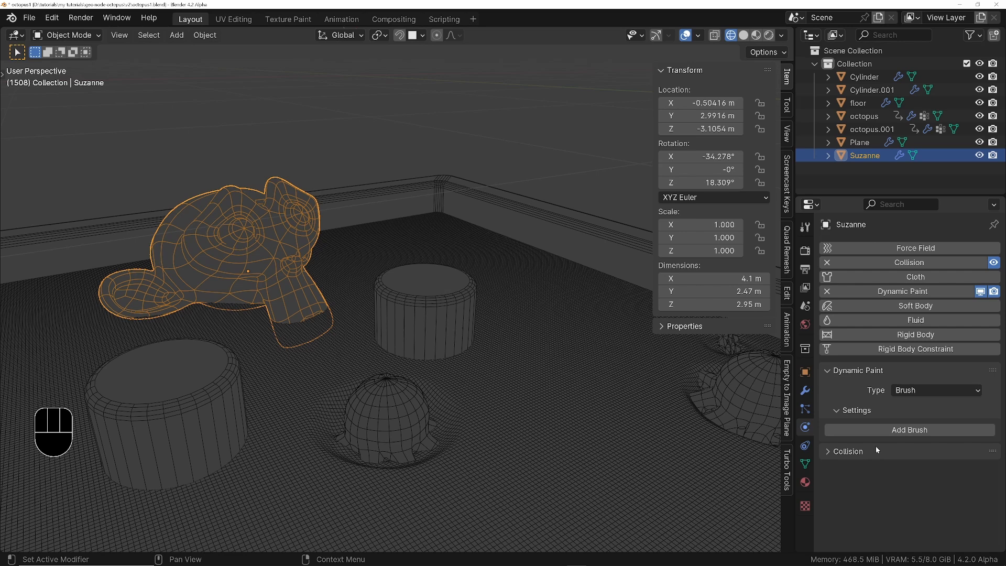
click(903, 430)
middle_drag(867, 497, 888, 382)
click(925, 491)
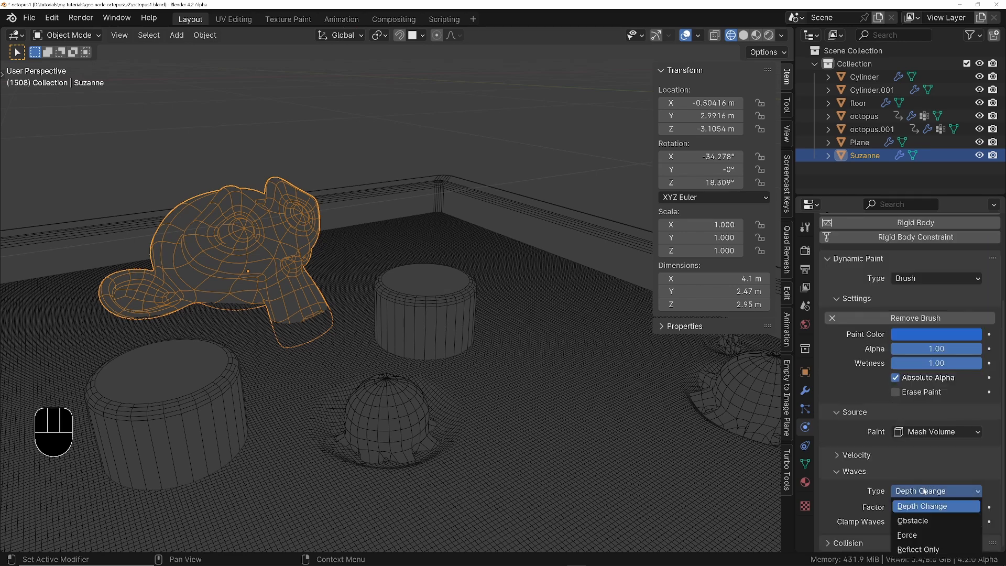
click(924, 546)
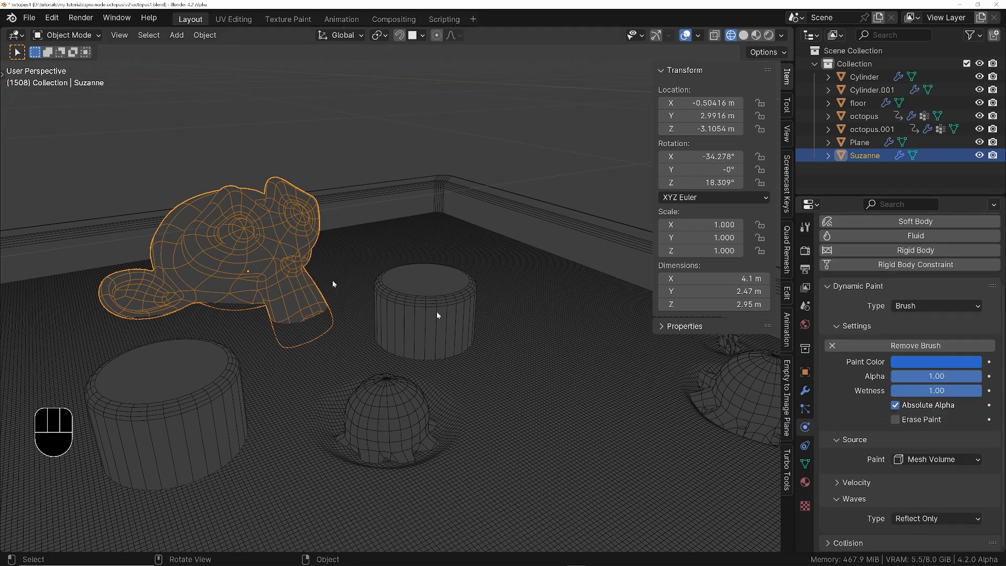
Step: Reorder Suzanne's modifiers so Dynamic Paint comes first and Collision second, both above Subdivision
click(806, 390)
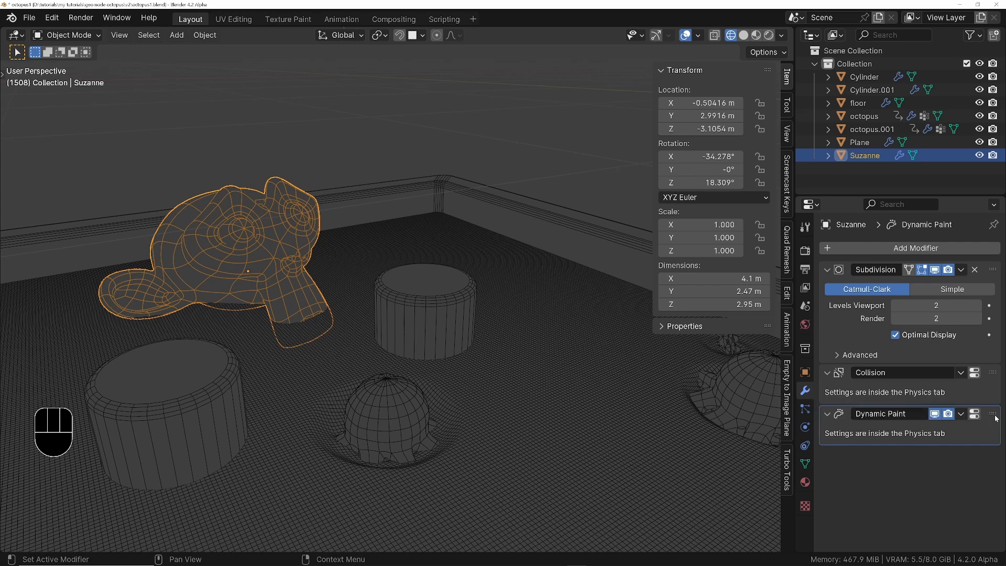
mouse_move(995, 418)
mouse_down()
mouse_move(988, 296)
mouse_move(982, 277)
mouse_move(976, 299)
mouse_move(973, 269)
mouse_up()
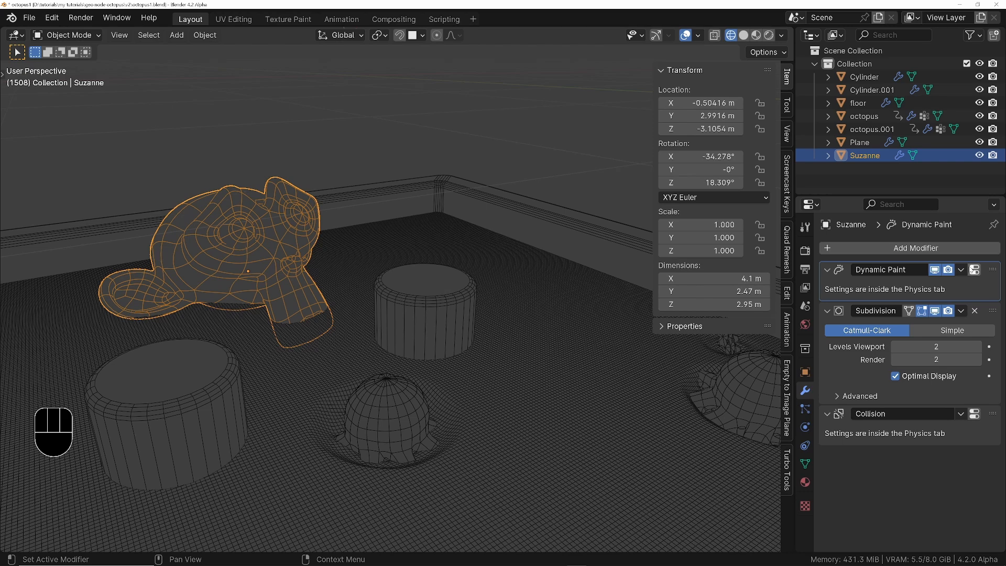
drag(997, 417, 991, 308)
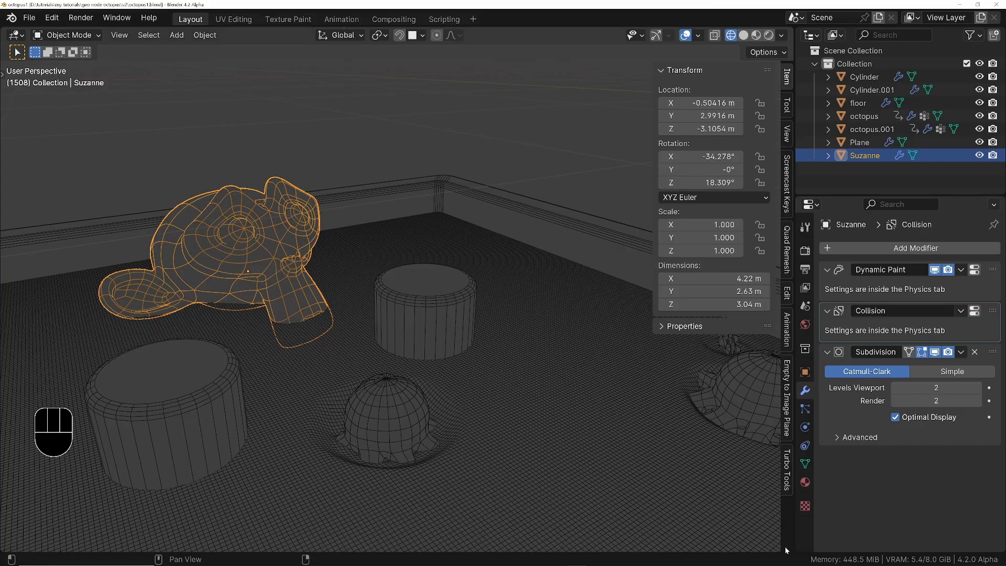
Step: Split the 3D viewport horizontally and turn the new lower area into a Shader Editor
drag(786, 550, 785, 380)
click(17, 388)
click(50, 510)
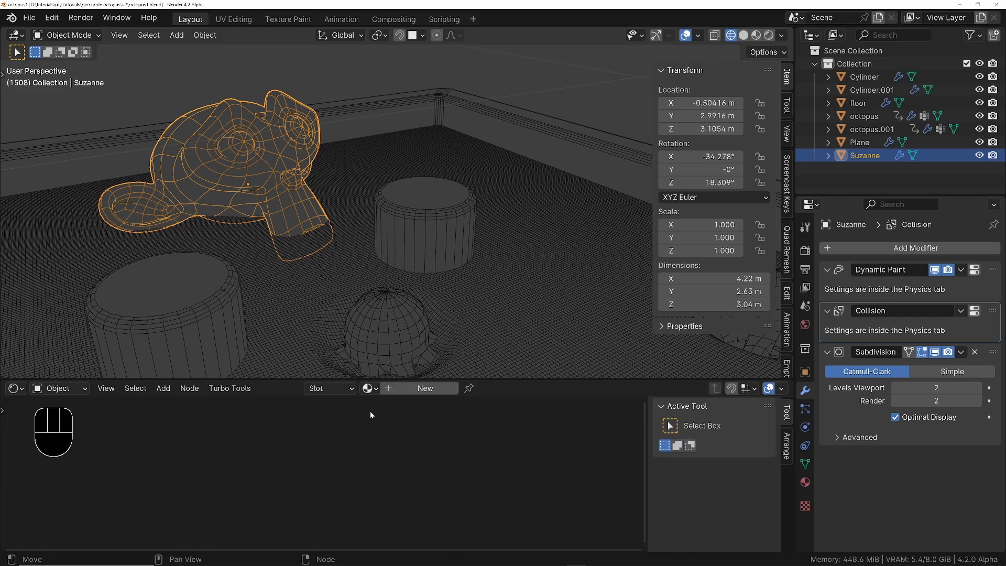
Step: Hide the viewport overlays and change the render engine to EEVEE
ctrl+middle_drag(472, 226, 454, 258)
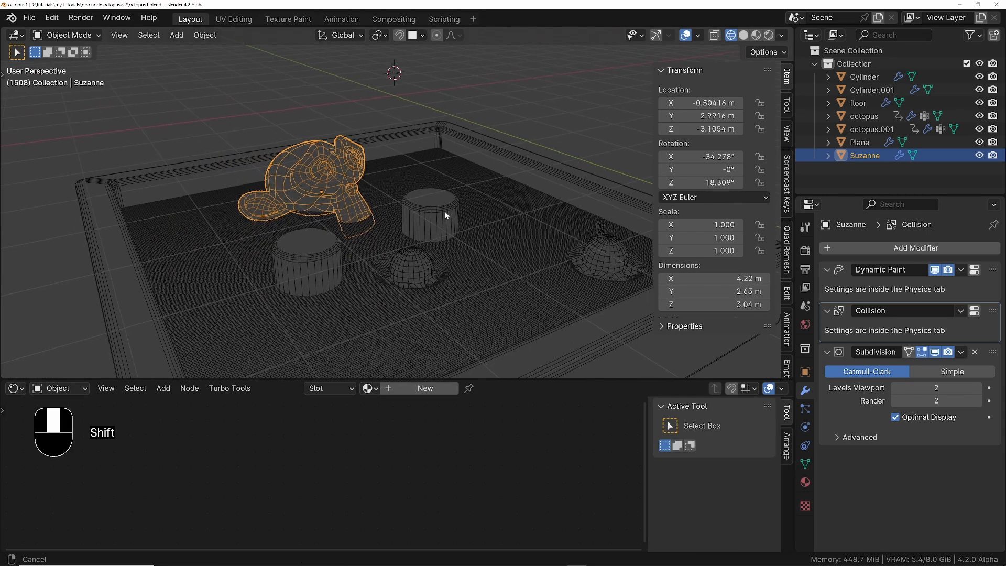
shift+middle_drag(445, 213, 435, 207)
click(687, 36)
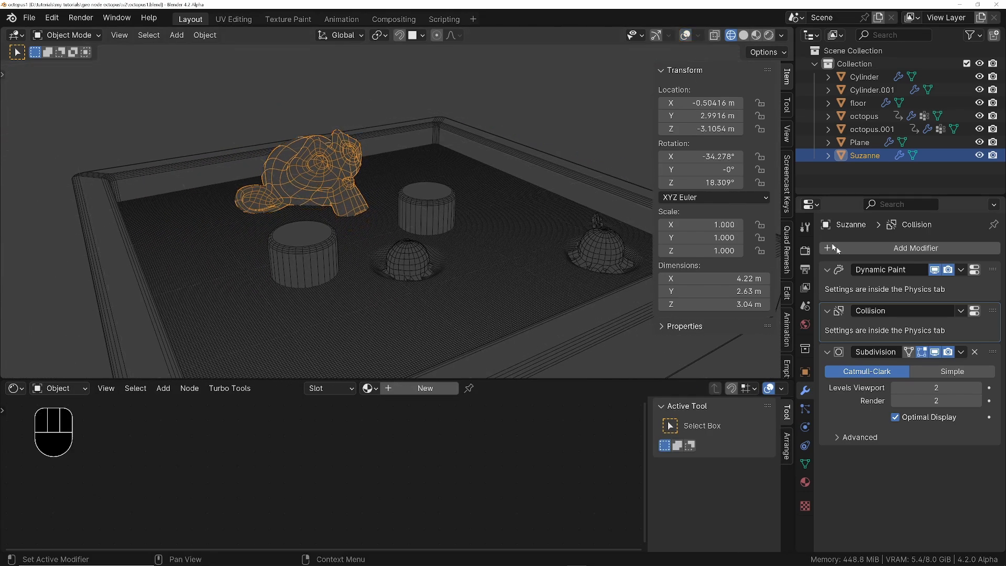
click(808, 252)
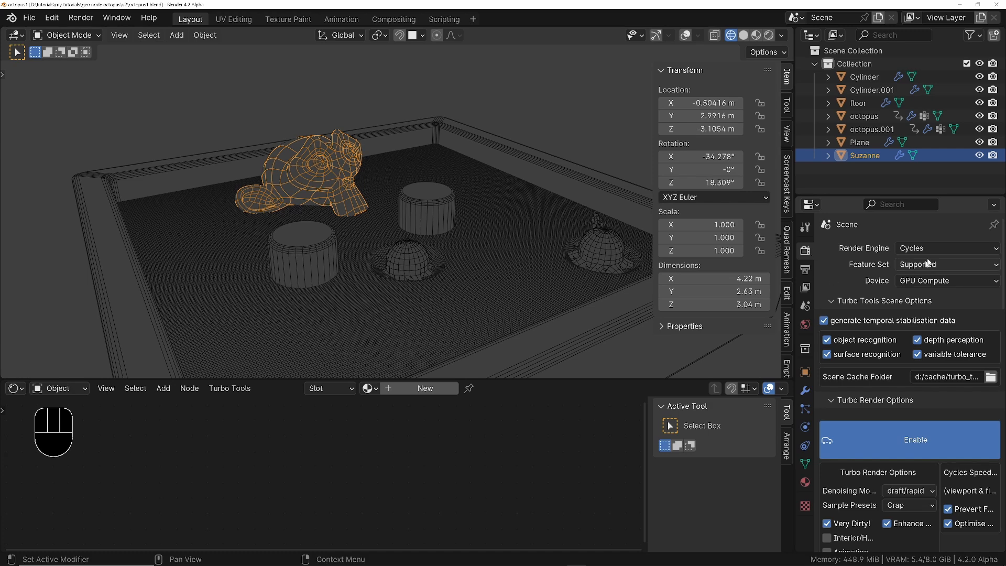
click(935, 245)
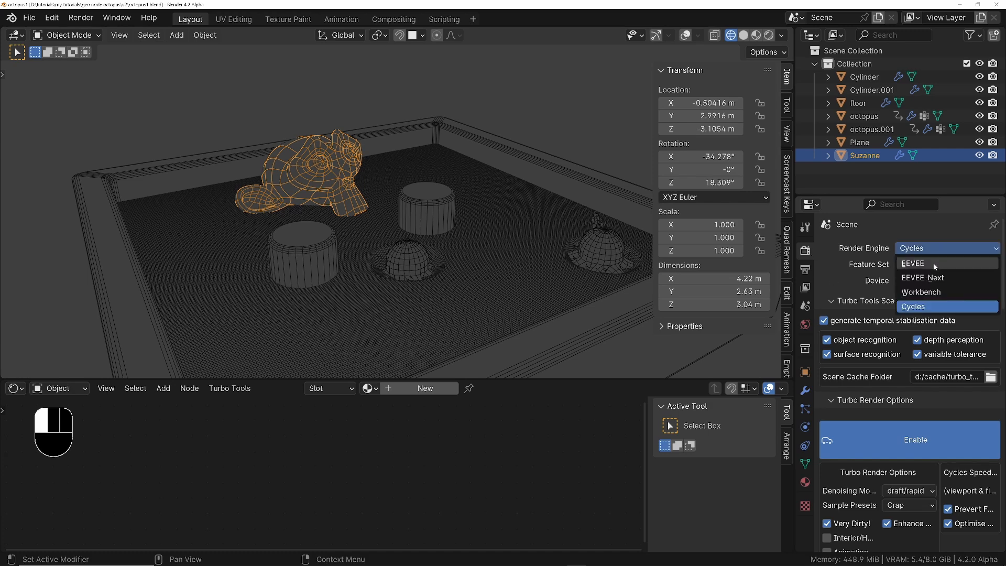
click(915, 265)
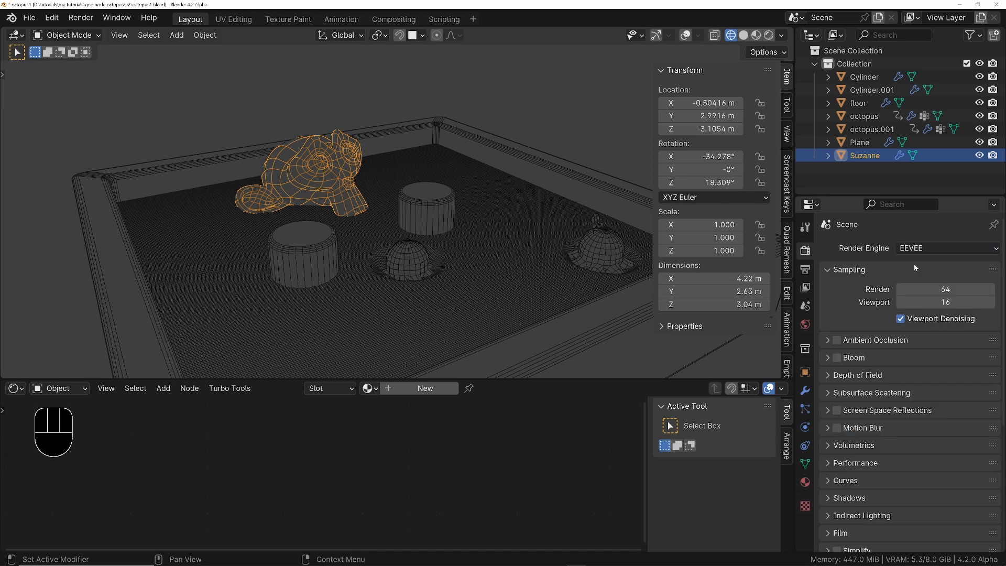
Step: Display the scene in Material Preview without the sidebar, with the environment's world opacity at 1.000 and blur at 0.00
click(756, 35)
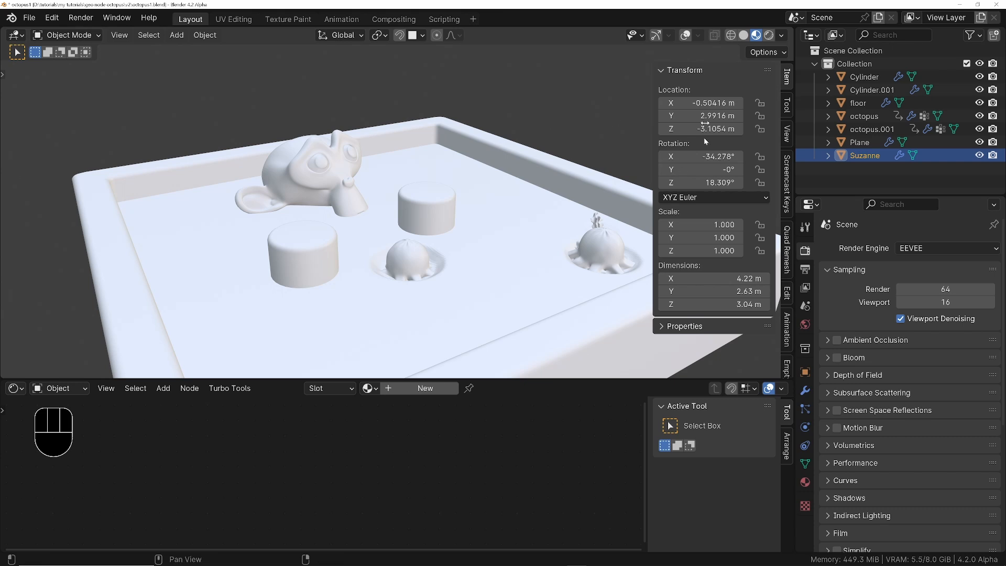
key(n)
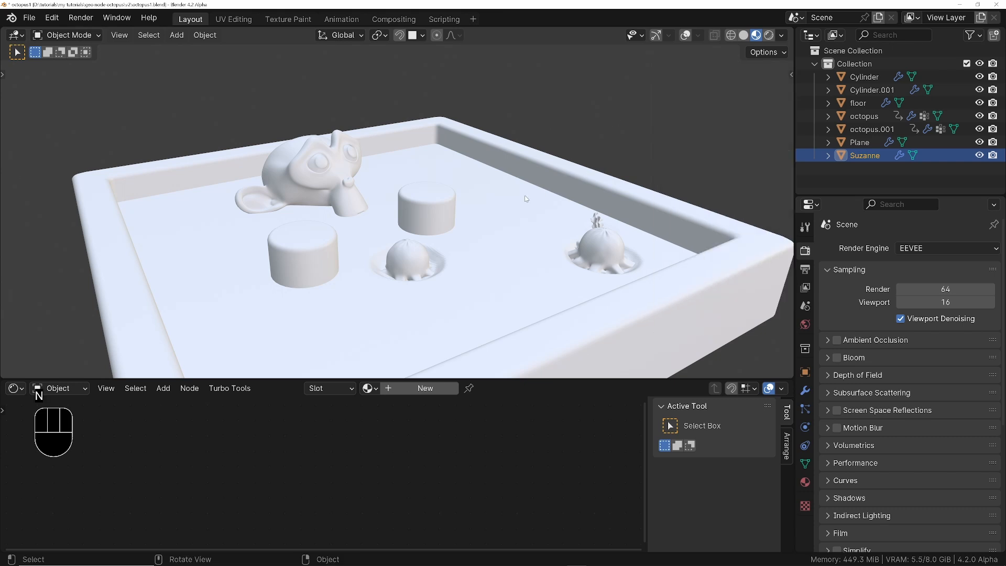
click(782, 35)
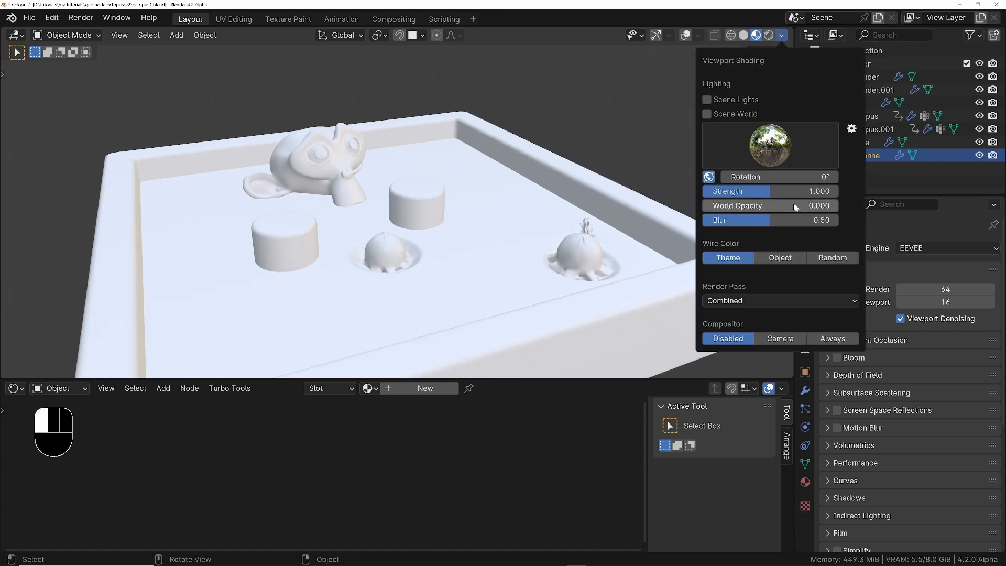
drag(726, 210, 839, 211)
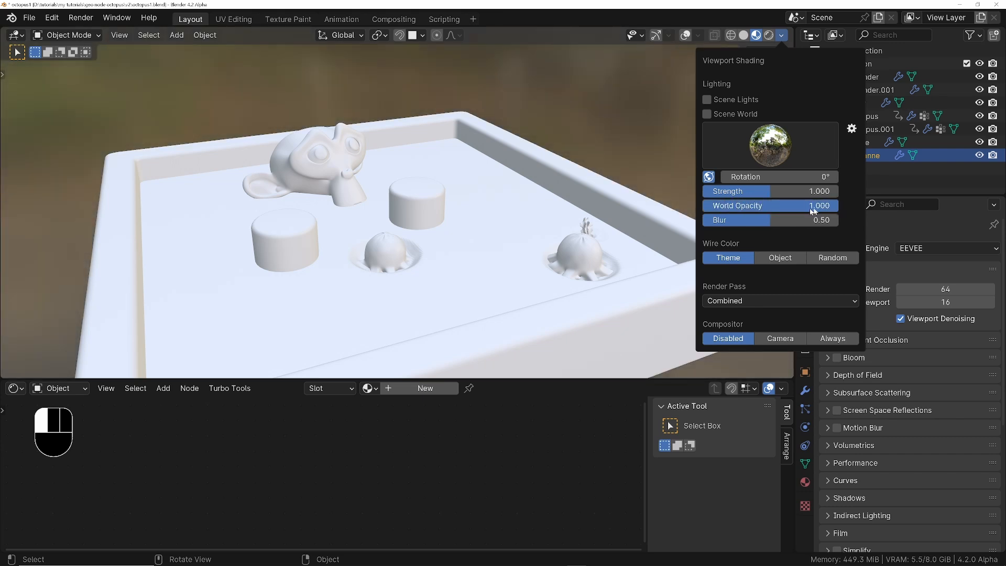
drag(765, 222, 698, 222)
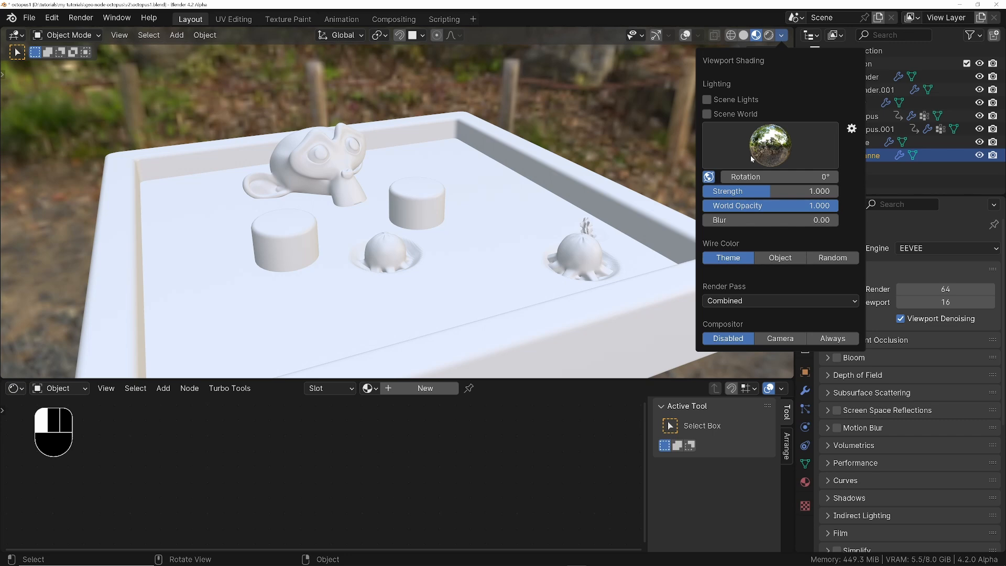
middle_drag(518, 283, 511, 270)
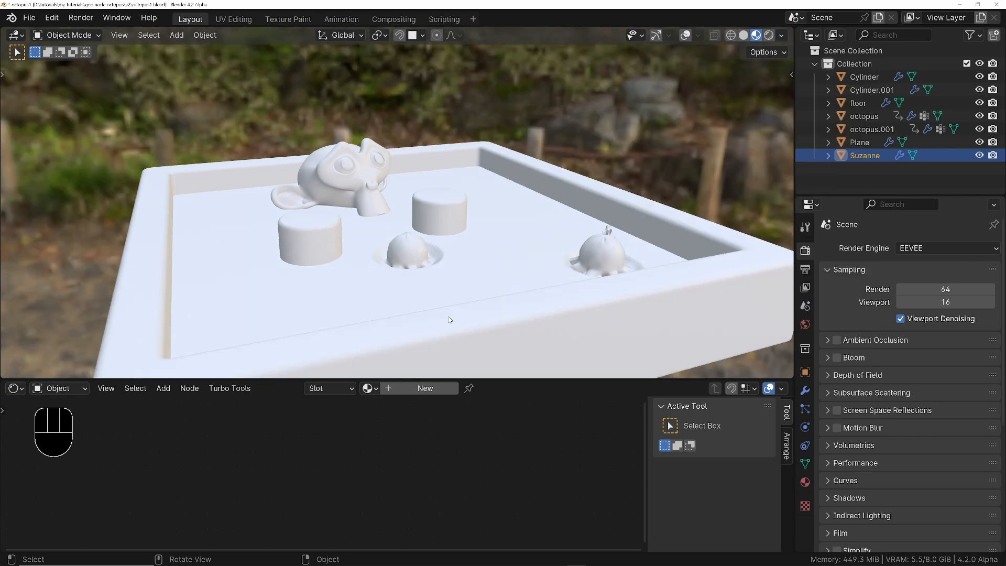
Step: Select the floor object and show the viewport overlays again with the Floor grid guide turned off
click(609, 304)
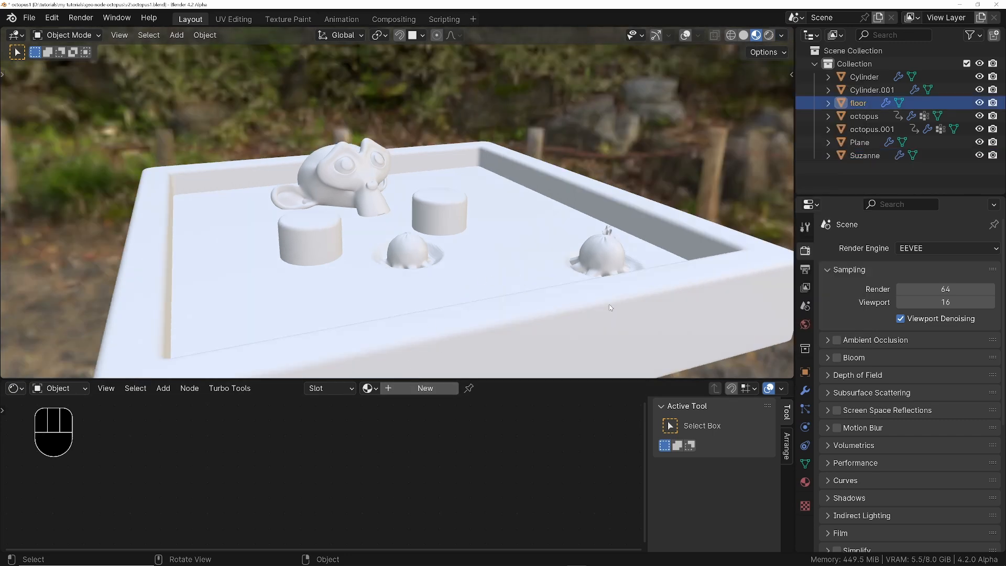
click(685, 36)
middle_drag(562, 148, 575, 163)
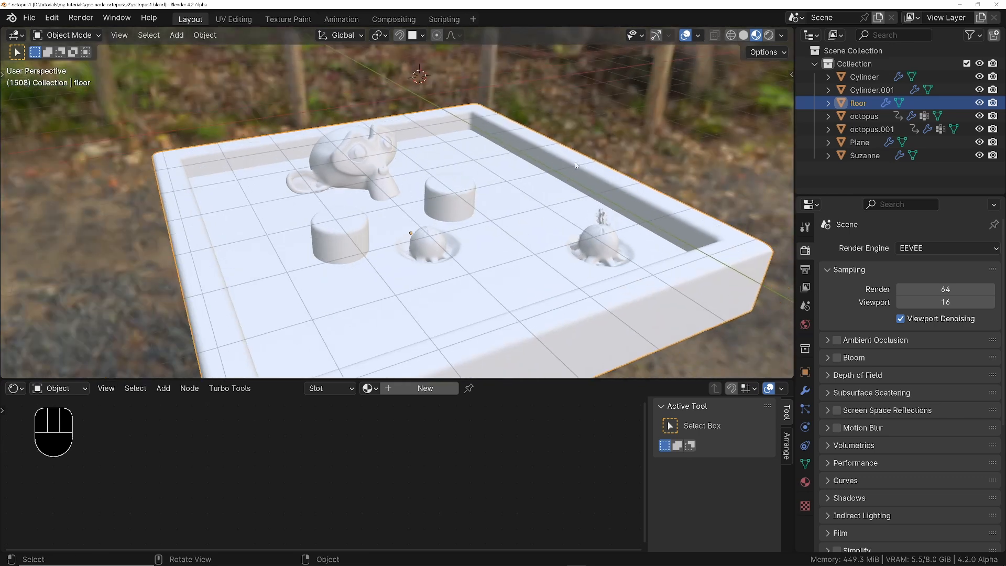
click(700, 36)
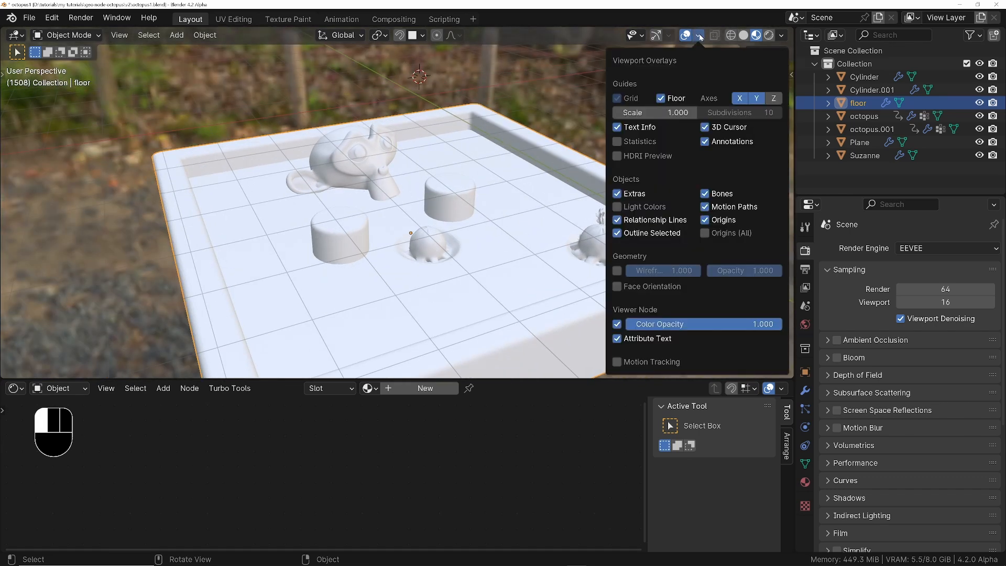
click(660, 98)
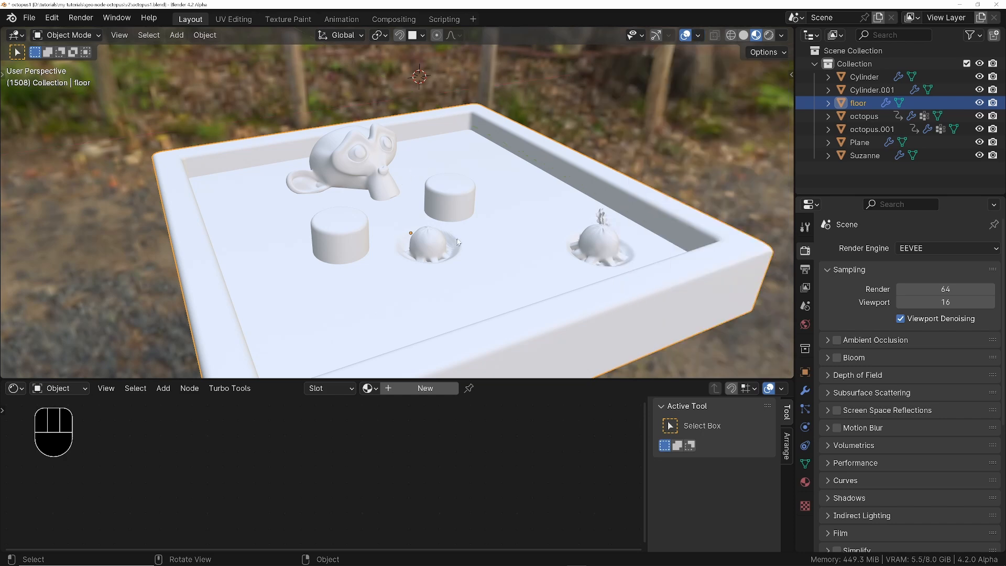
Step: Create a new material for the floor, shift its Principled BSDF node away from the output, and open the Principled Texture Setup file browser
middle_drag(458, 242, 503, 240)
shift+middle_drag(682, 250, 639, 249)
click(420, 388)
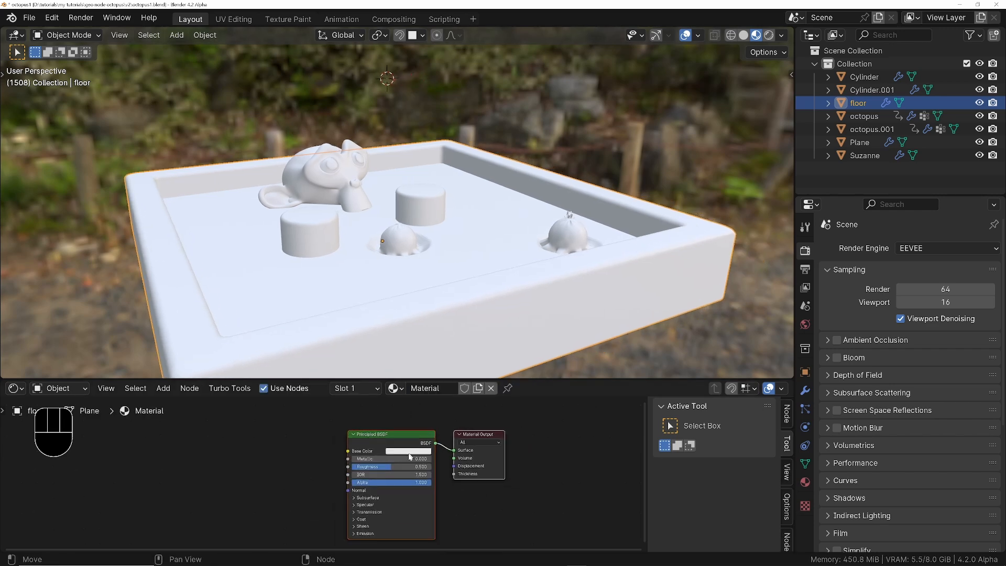
key(n)
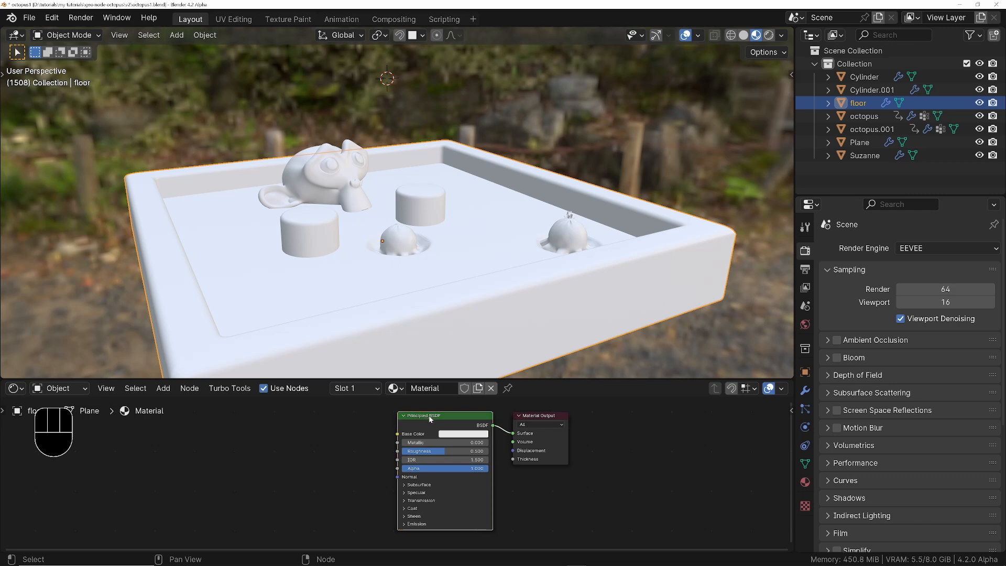
drag(426, 417, 408, 422)
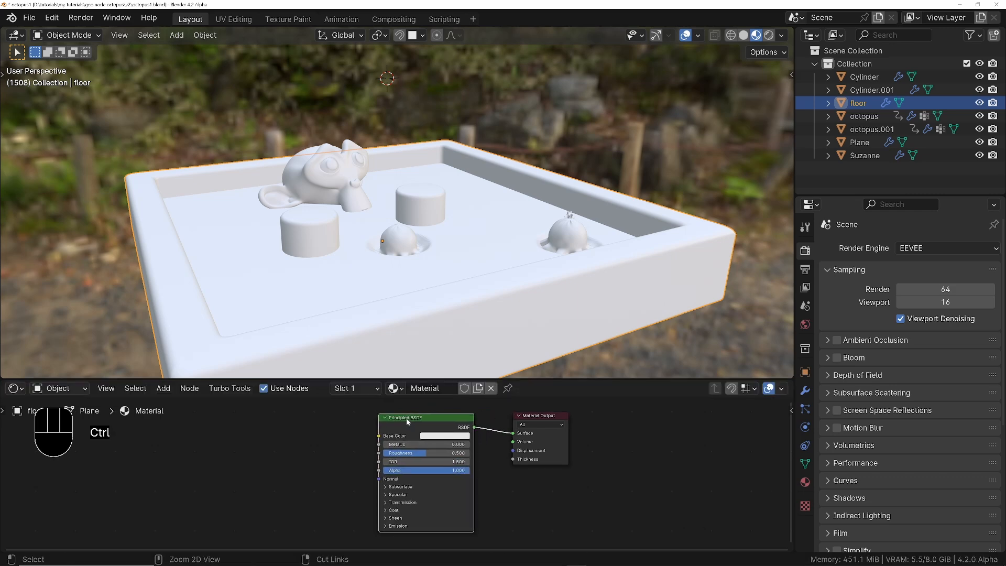
key(ctrl+shift+t)
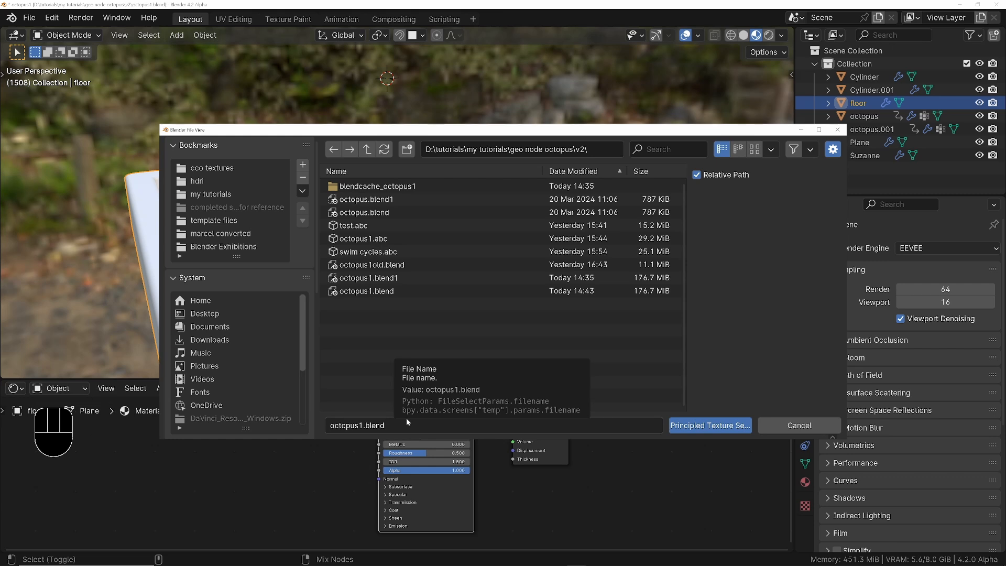
Step: Search the add-on preferences for "node" to check whether Node Wrangler is enabled, and close the preferences
click(53, 21)
click(107, 197)
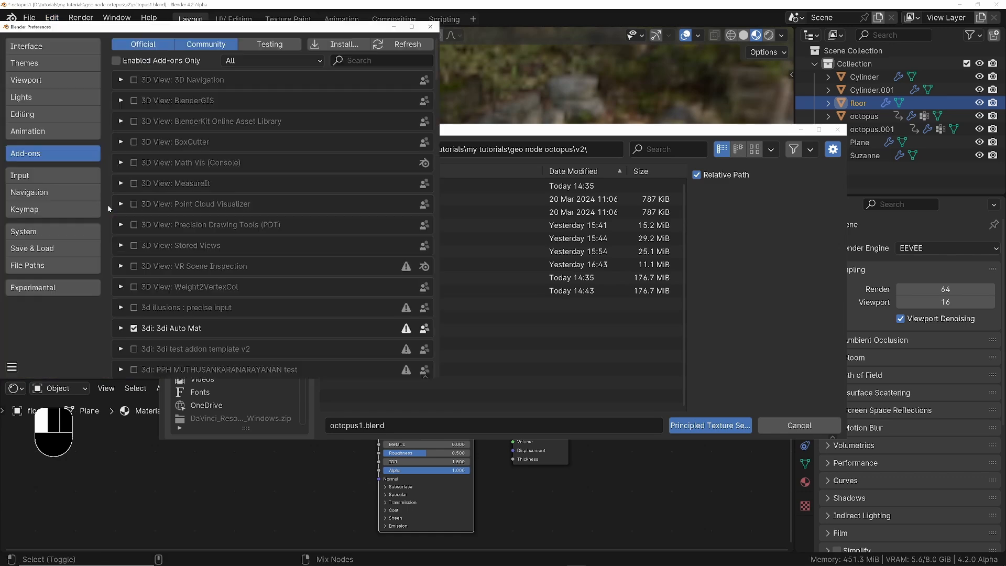
click(358, 61)
text(node)
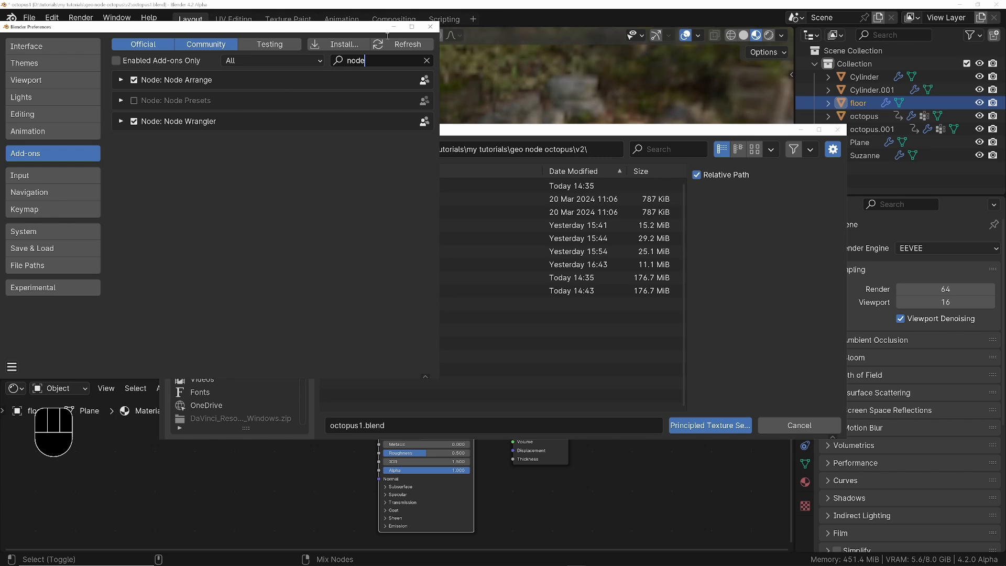
click(431, 26)
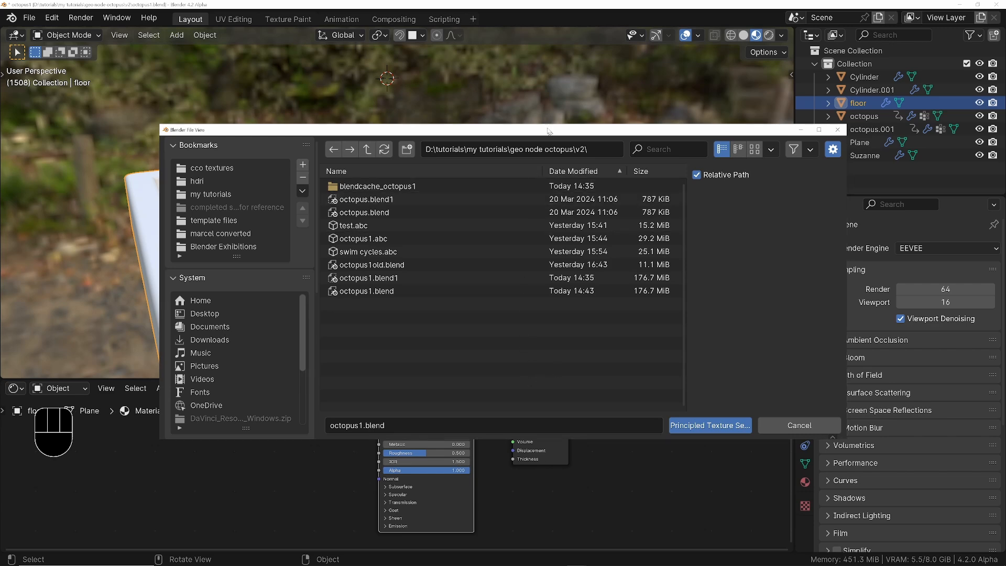
Step: Browse from the cco textures bookmark to the marble folder's black Marble006_4K-JPG cc0textures.com set and show its images as thumbnails
drag(549, 130, 515, 81)
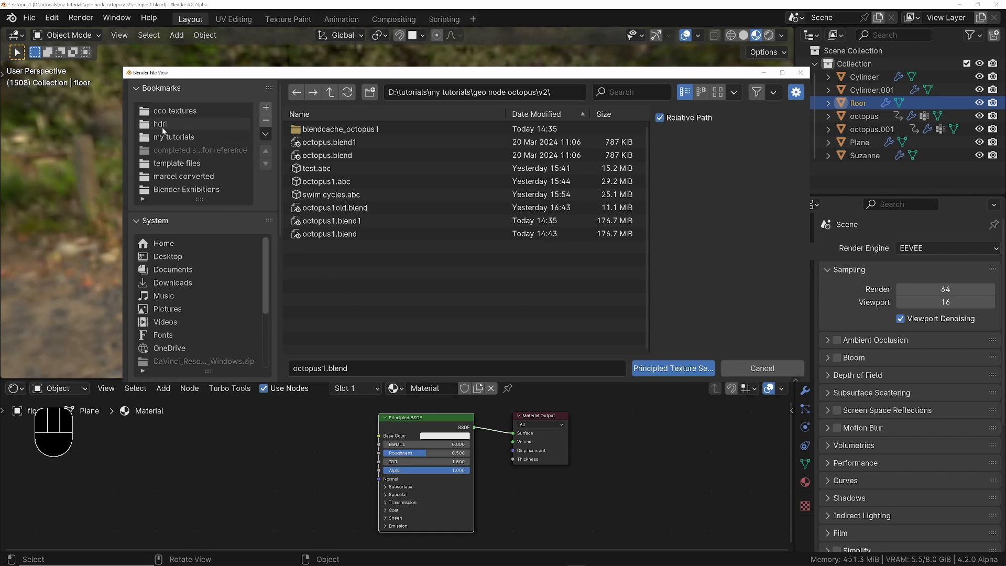
click(171, 111)
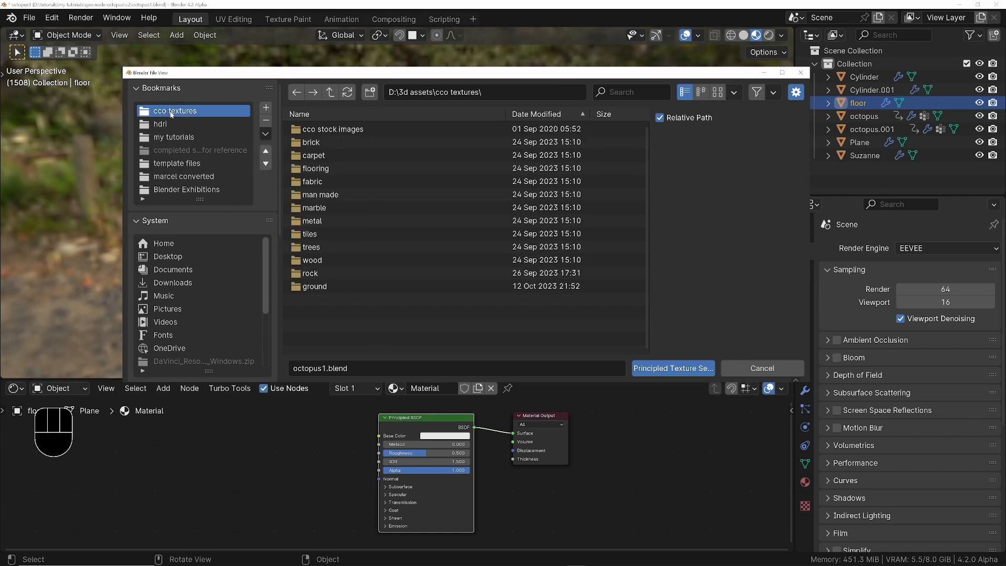
click(318, 208)
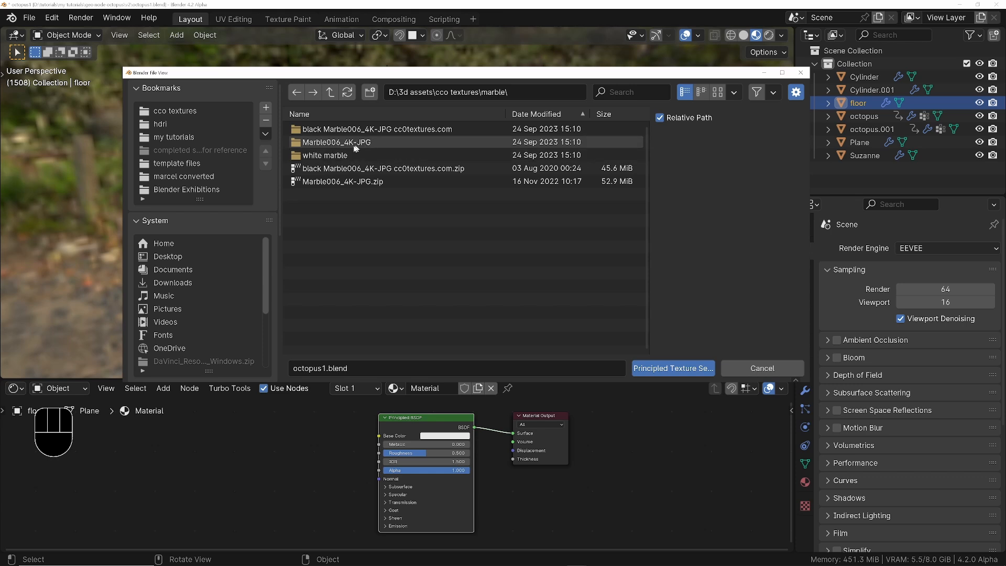
double_click(375, 129)
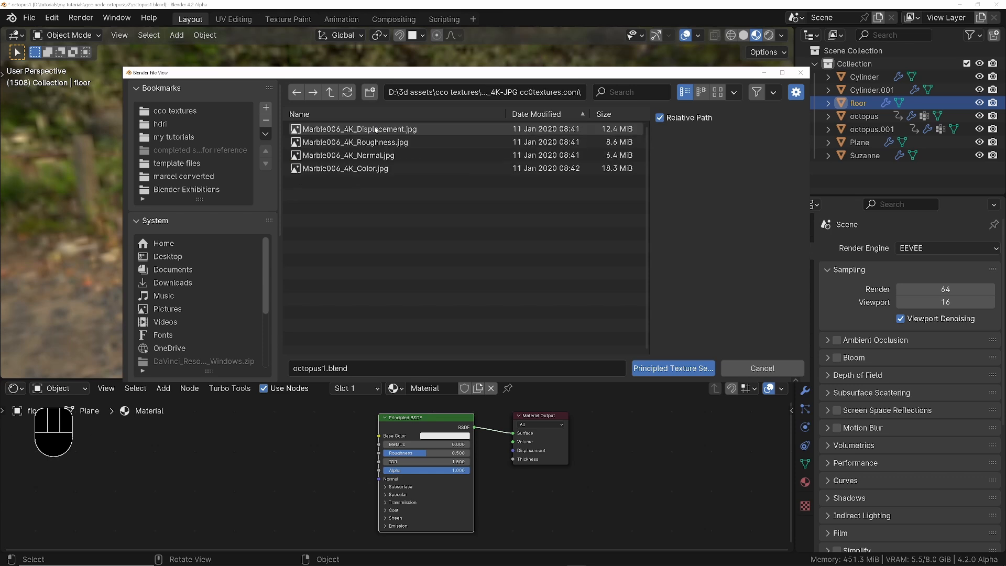
click(701, 92)
click(717, 92)
scroll(346, 193, down, 2)
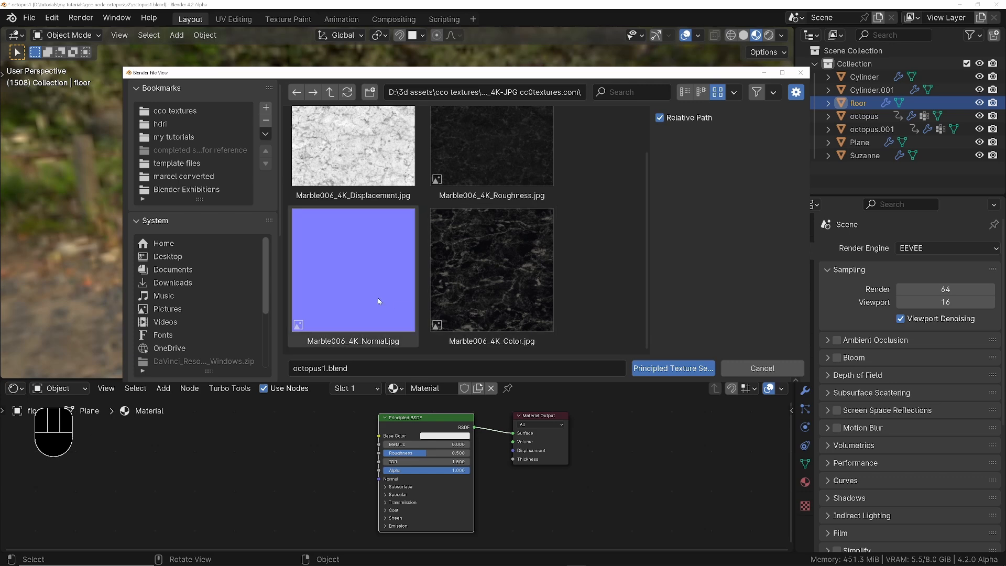
Step: Load the Marble006_4K Roughness, Color and Normal images into the floor material through Principled Texture Setup
click(459, 155)
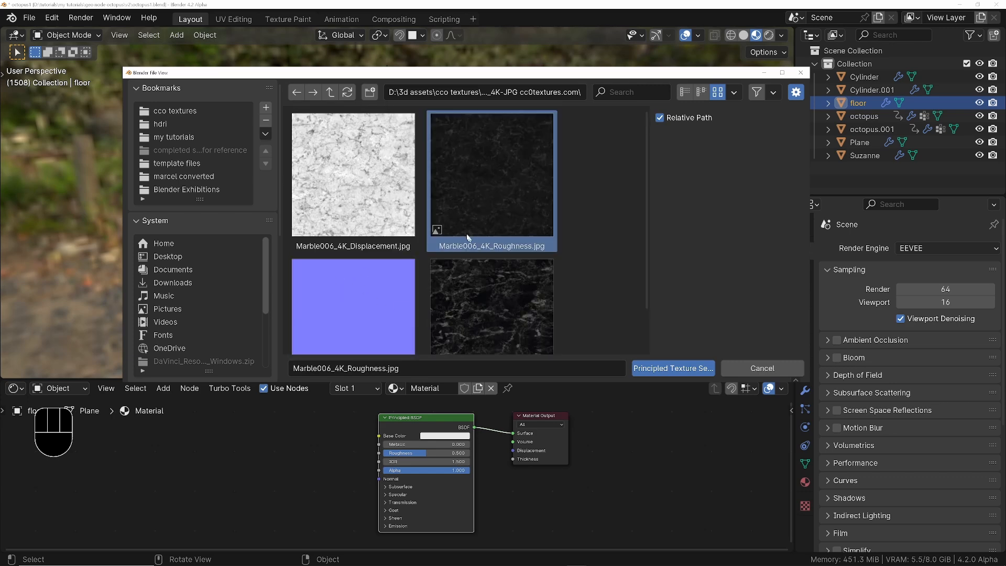
scroll(471, 168, down, 2)
click(493, 285)
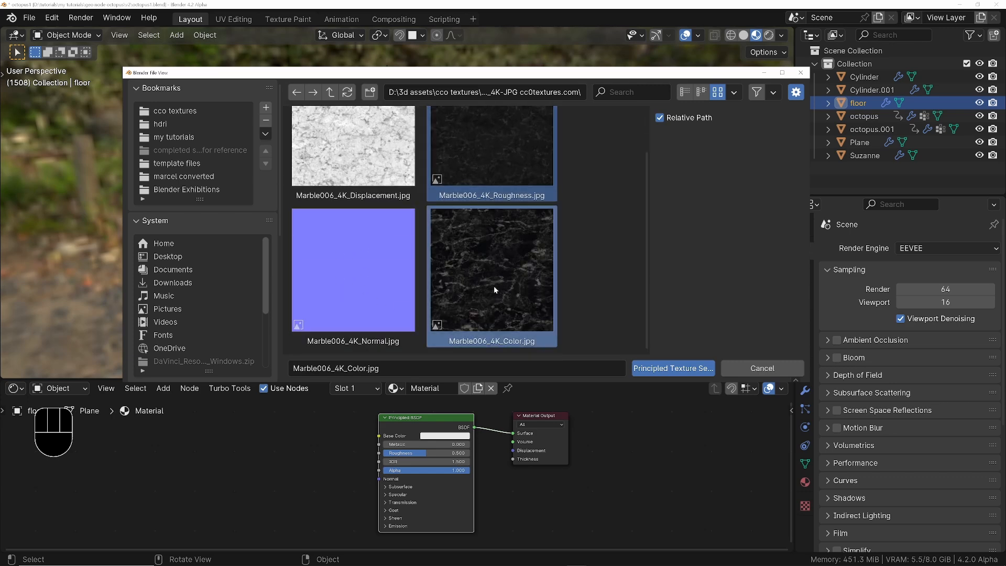
ctrl+click(351, 274)
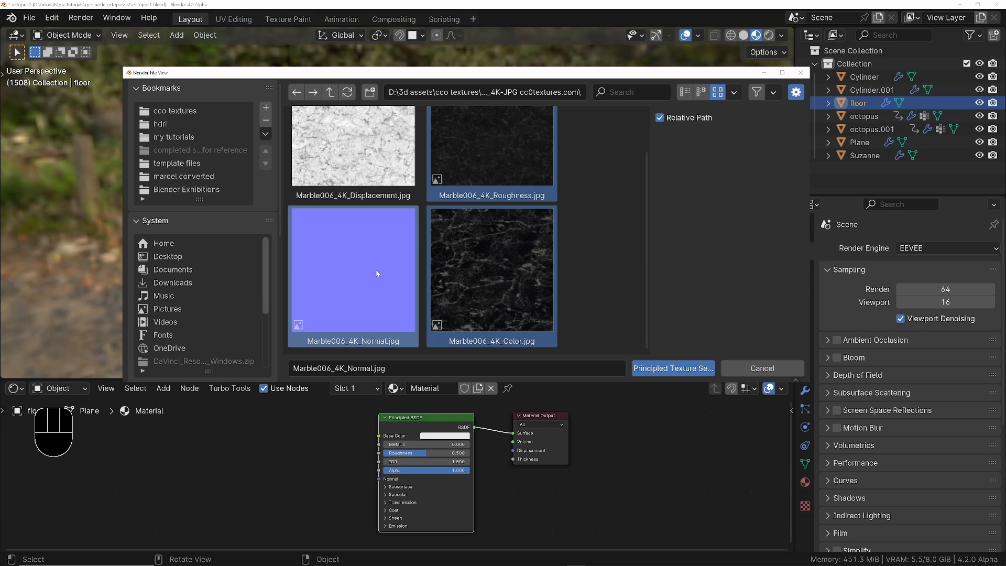
scroll(374, 216, up, 2)
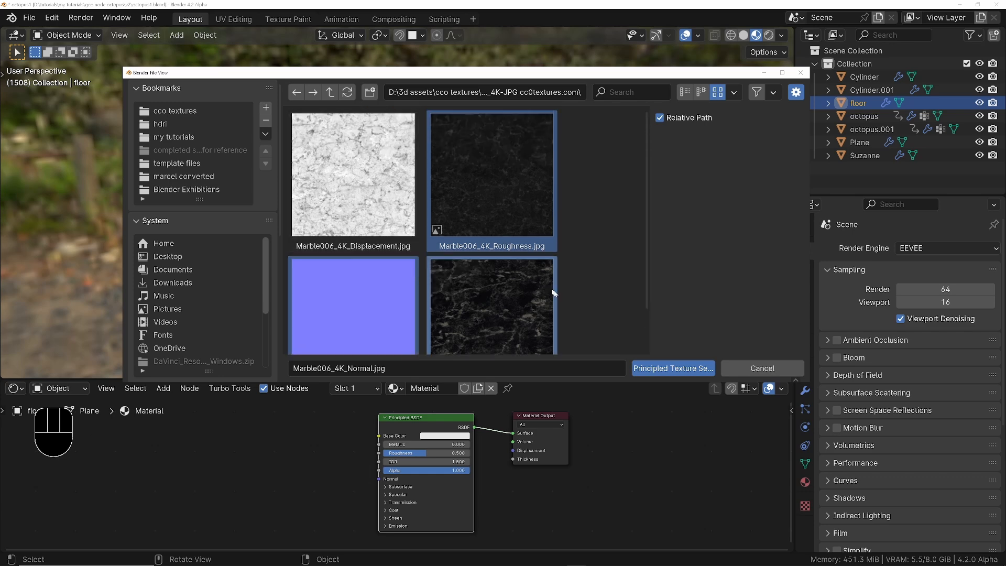
click(690, 370)
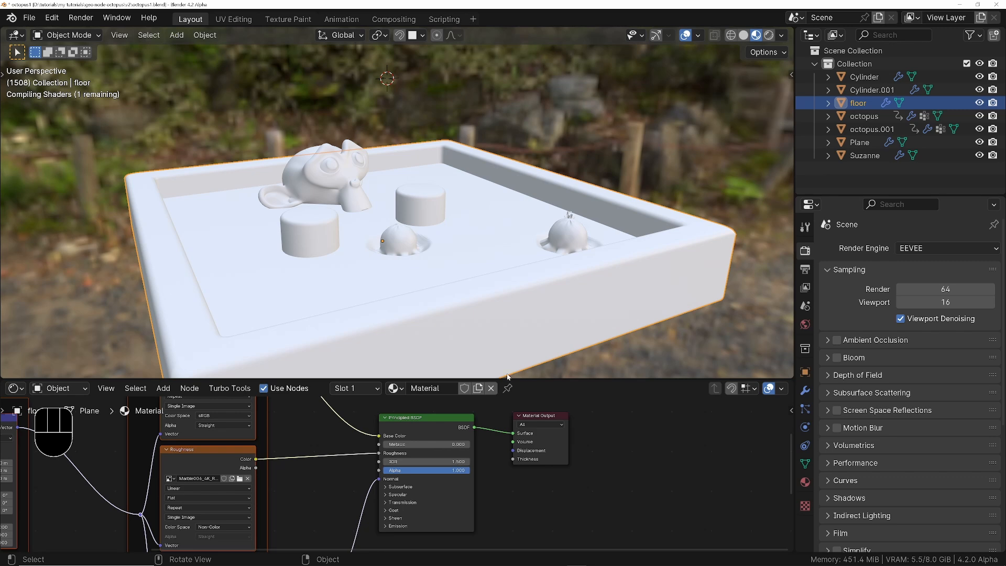
Step: Set the Color Space of the floor material's Normal image texture to Non-Color
scroll(388, 479, down, 6)
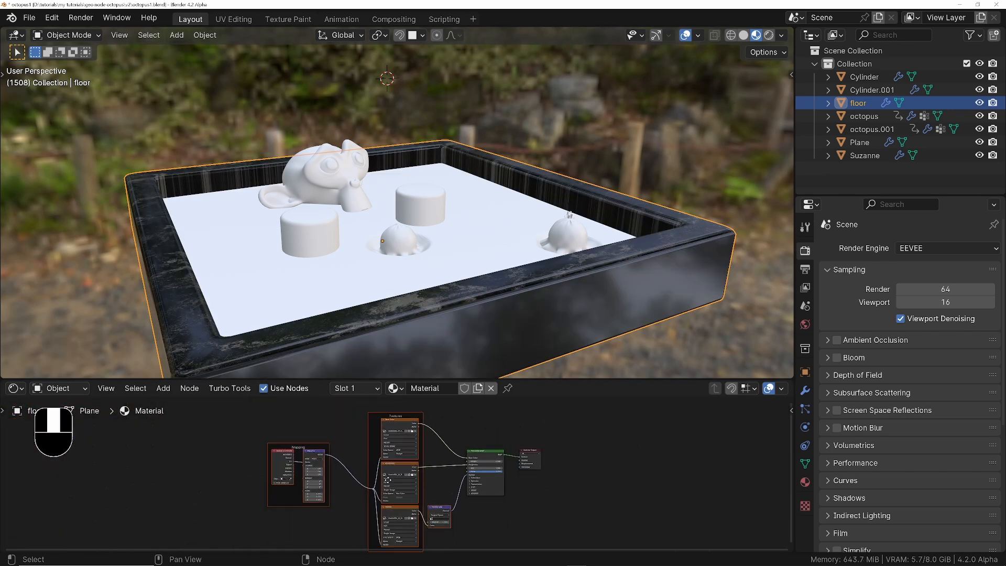
key(ctrl+space)
scroll(539, 341, up, 5)
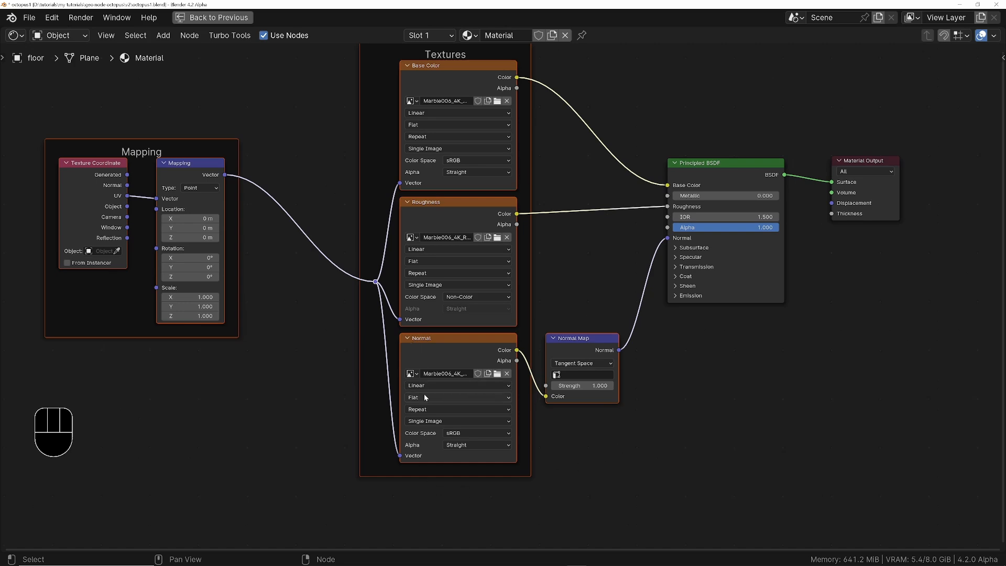
scroll(426, 399, up, 2)
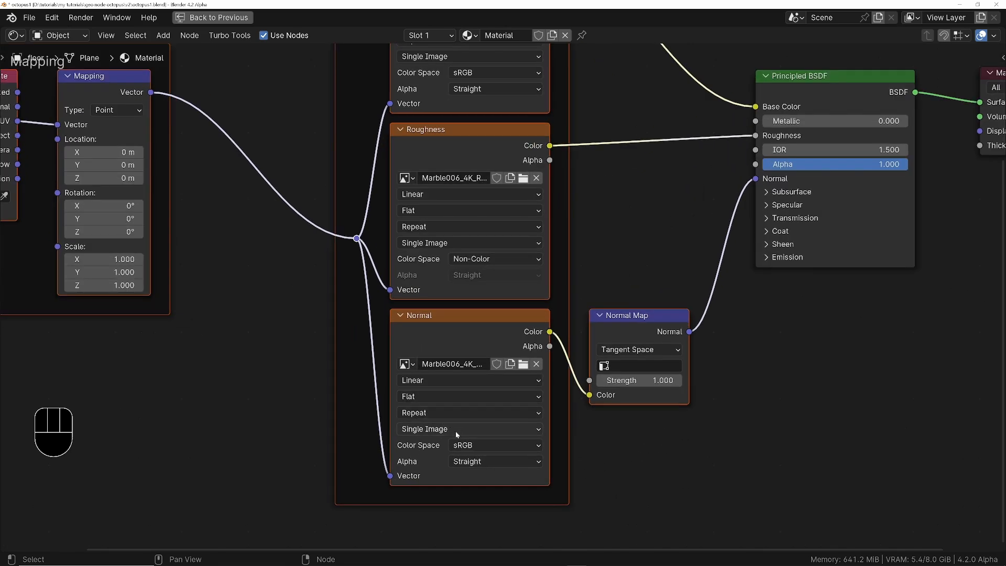
click(493, 445)
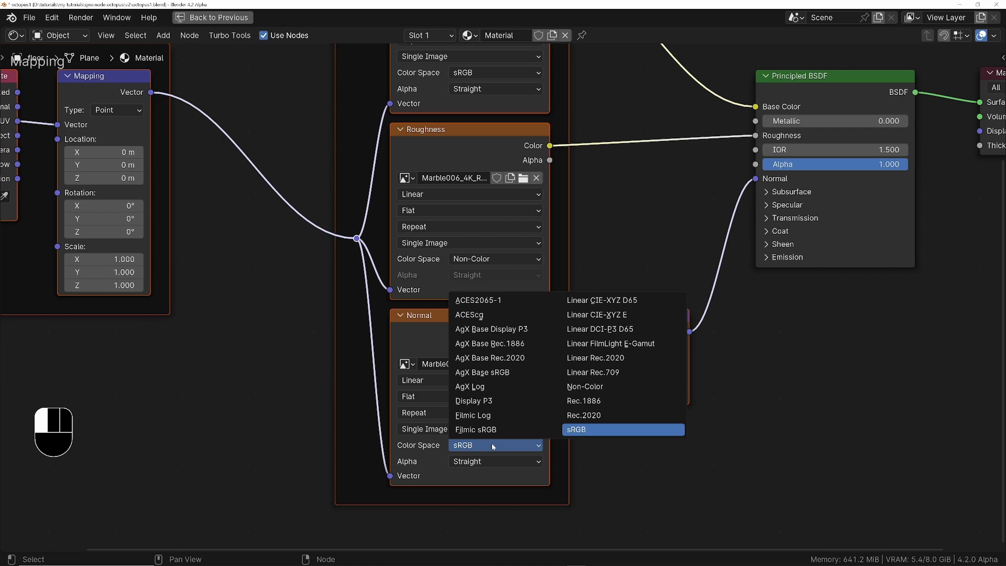
click(585, 386)
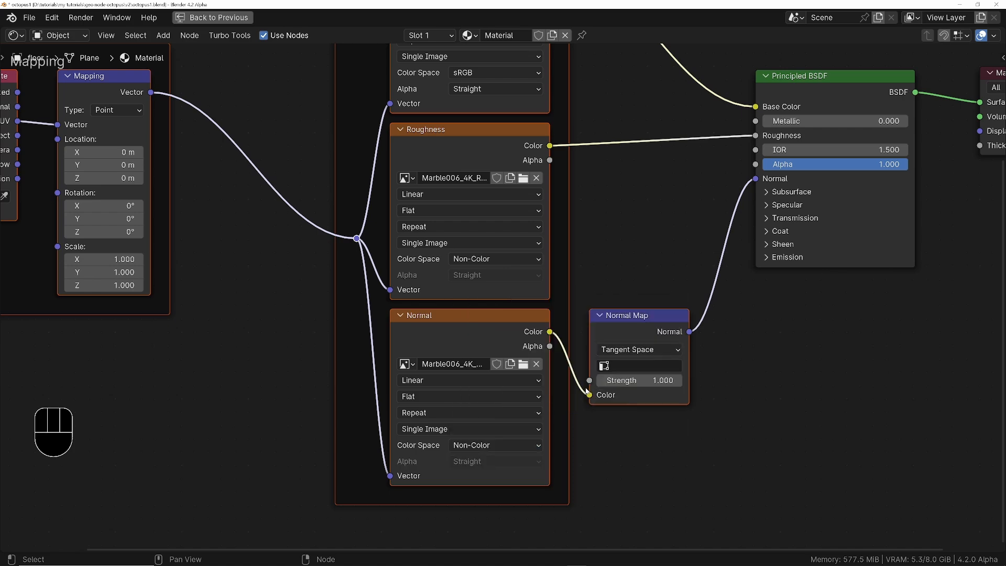
key(ctrl+space)
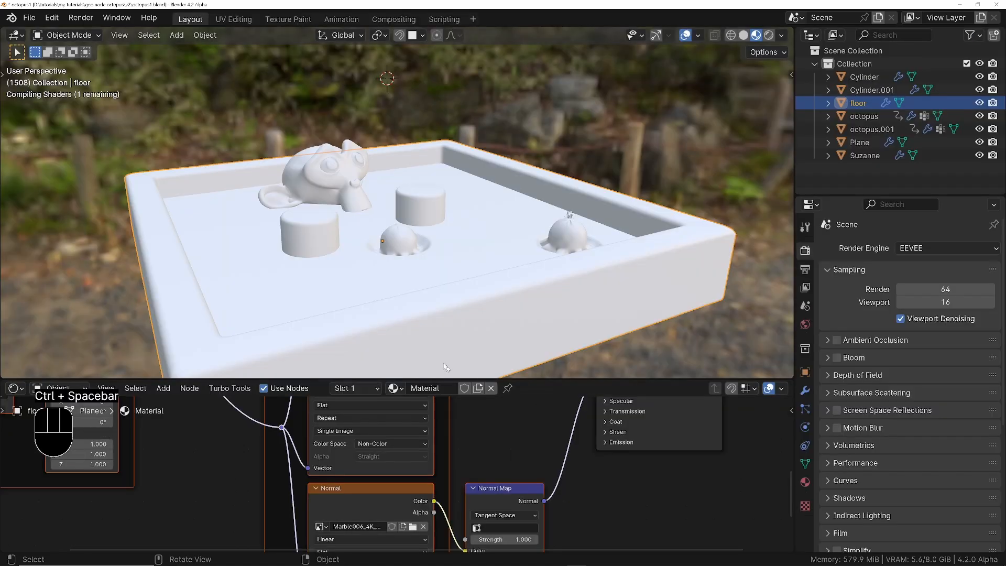
Step: Enlarge the node editor area and switch the Base Color image texture's projection to Box
middle_drag(437, 267, 453, 232)
middle_drag(513, 252, 540, 348)
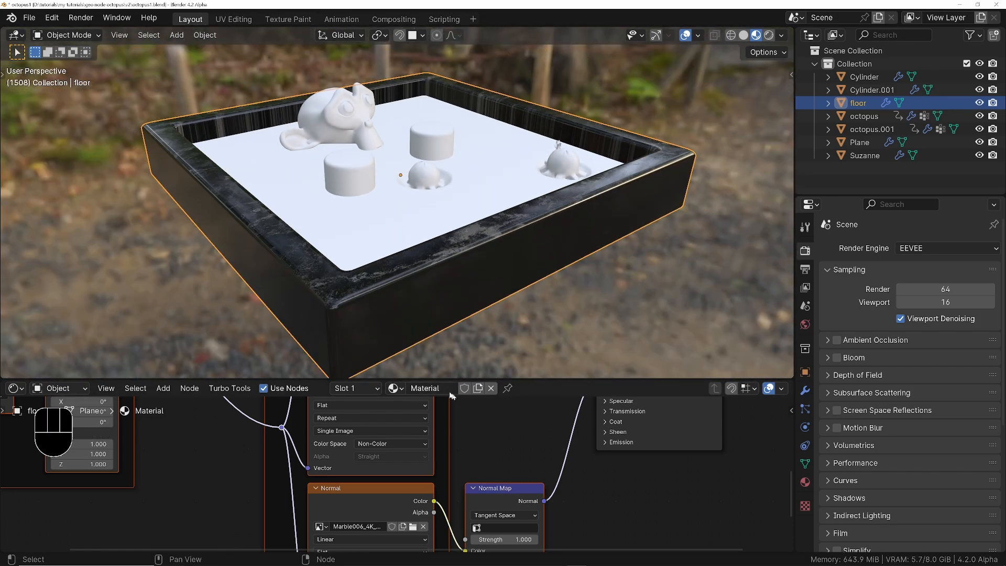
middle_drag(443, 249, 503, 152)
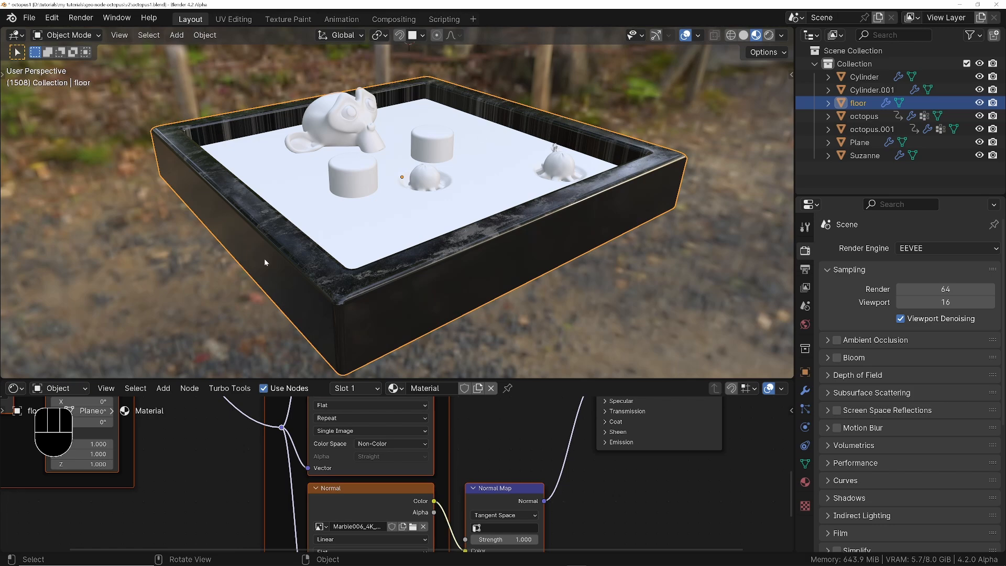
drag(459, 379, 461, 267)
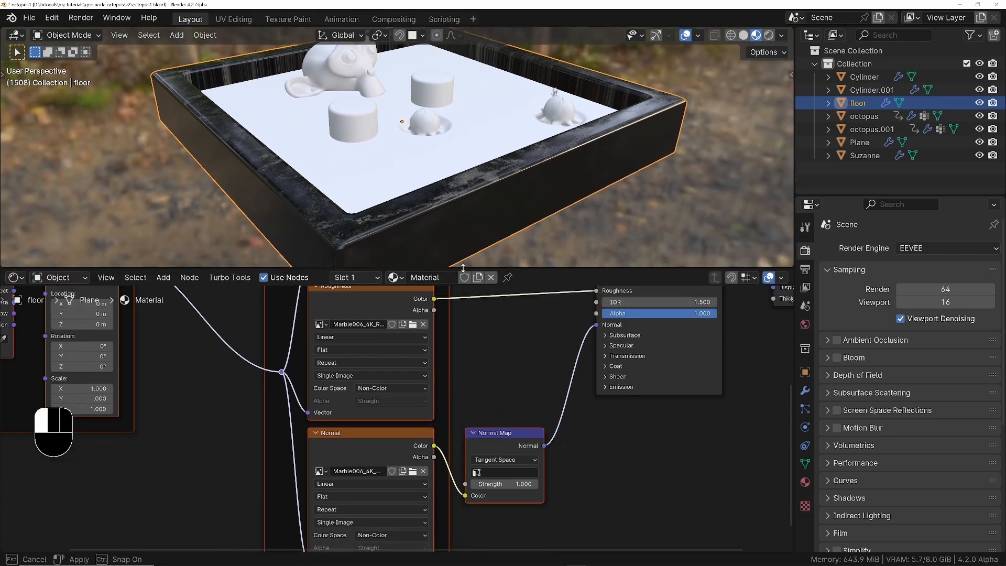
scroll(464, 399, down, 2)
scroll(463, 399, up, 4)
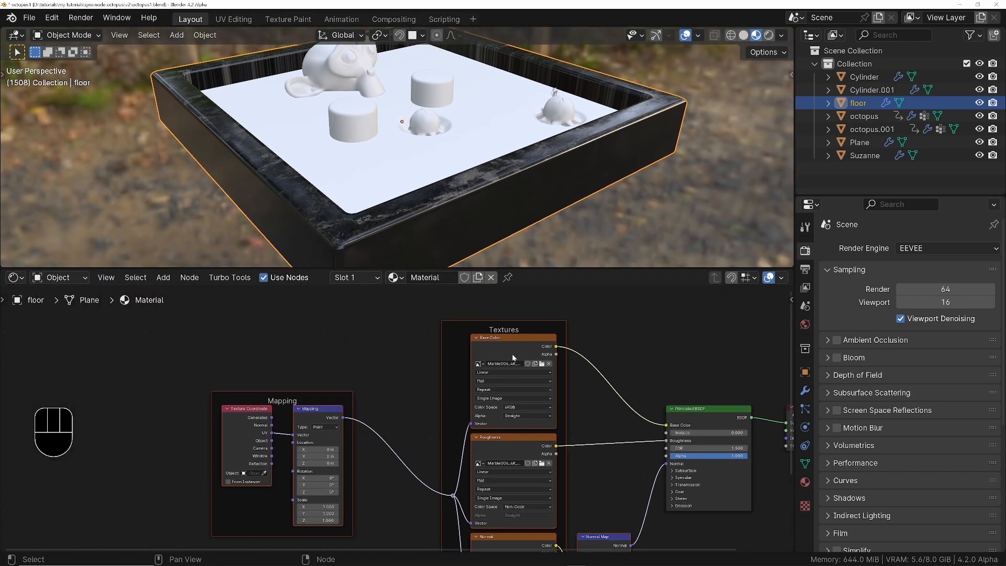
scroll(461, 390, up, 1)
click(513, 388)
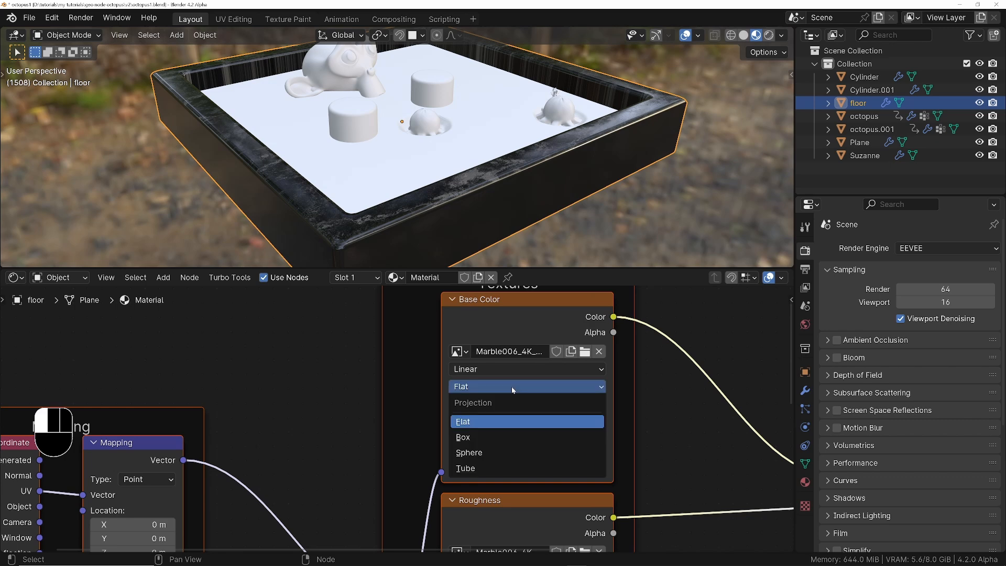
click(463, 437)
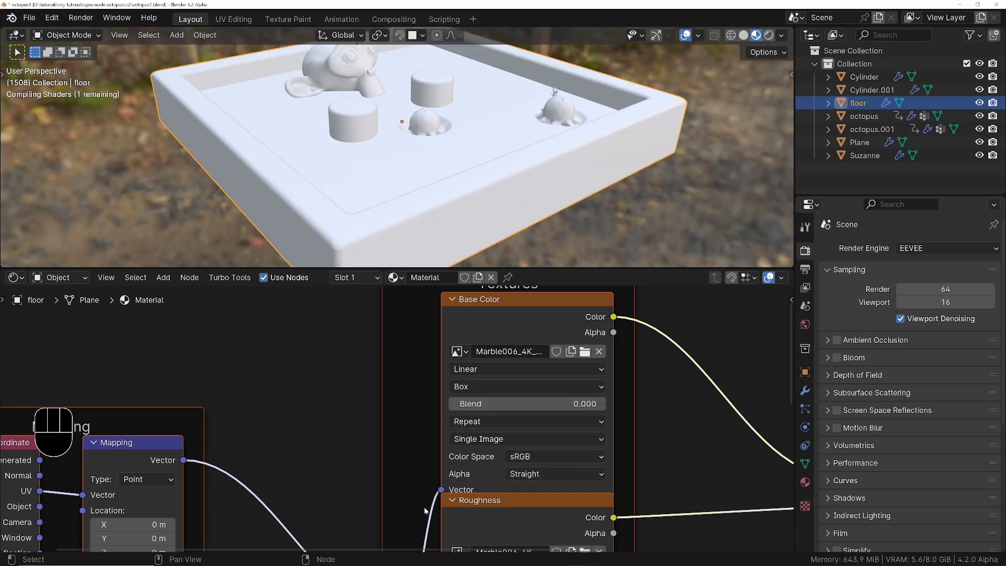
Step: Switch the projection of the Roughness and Normal image textures to Box
middle_drag(420, 477, 422, 443)
click(476, 444)
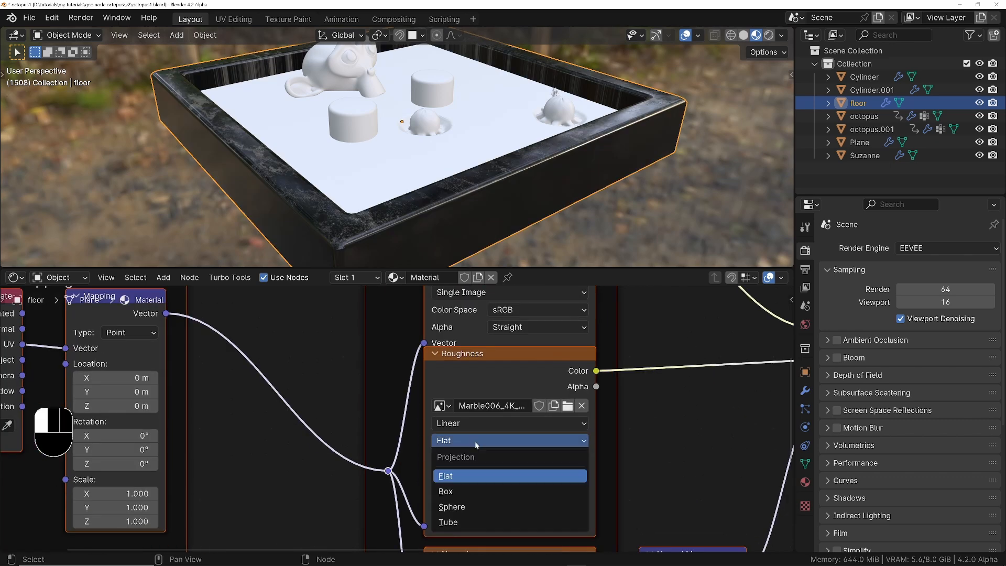
click(445, 491)
middle_drag(402, 524, 410, 377)
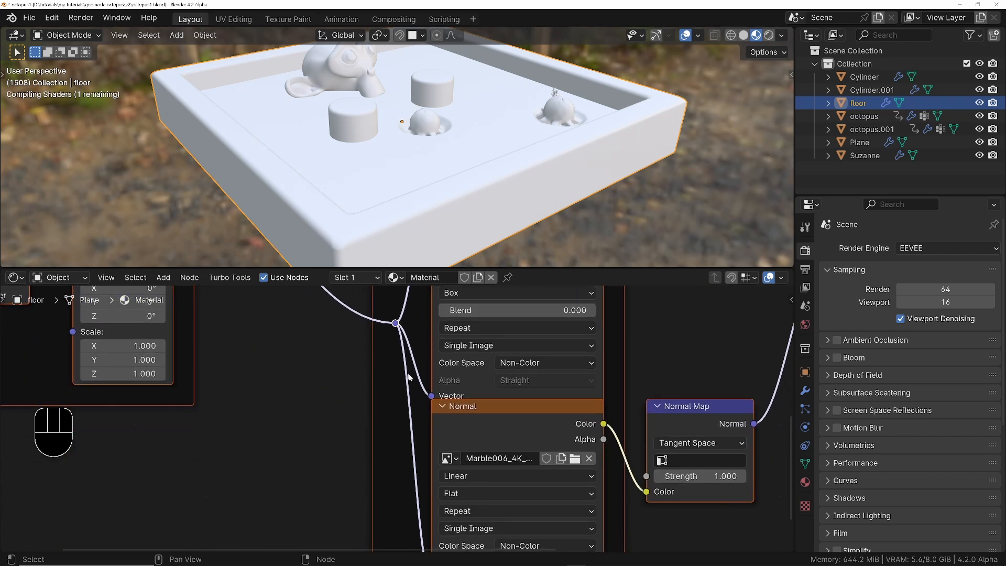
middle_drag(484, 492, 480, 441)
click(478, 434)
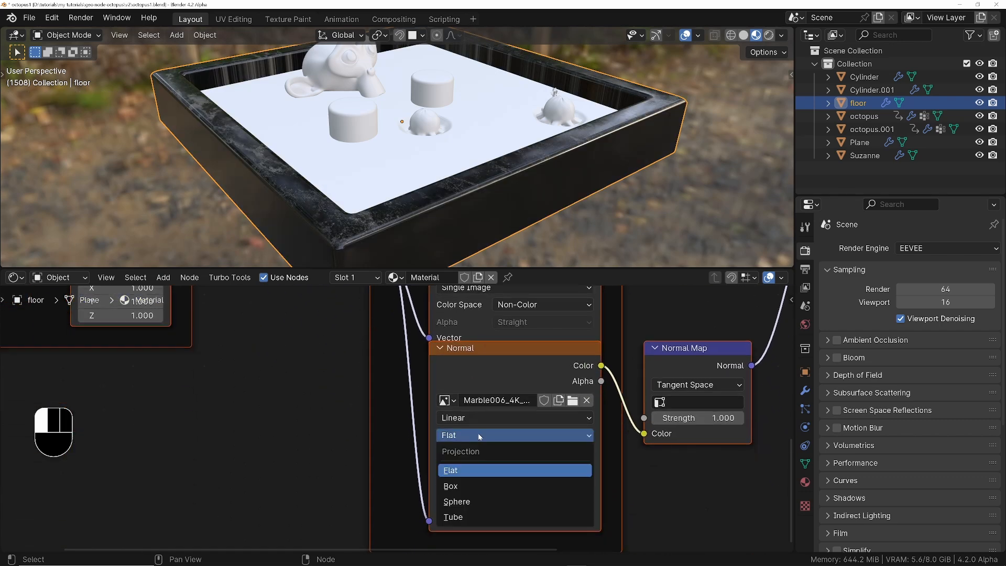
click(473, 487)
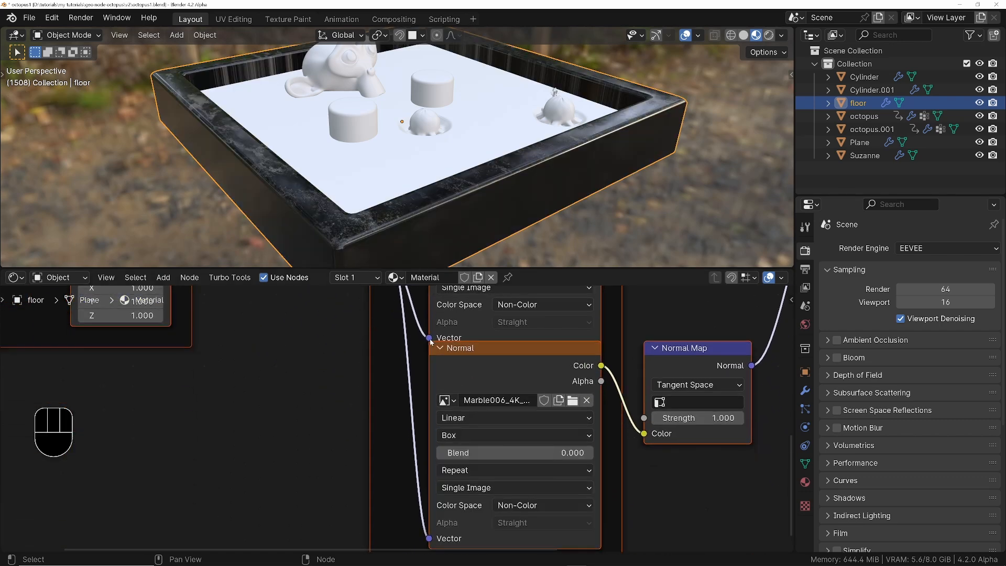
Step: Try the Texture Coordinate node's Object output as the Mapping vector, and connect the Generated output instead
middle_drag(397, 325, 444, 458)
scroll(443, 458, down, 4)
middle_drag(300, 425, 345, 460)
scroll(345, 459, down, 1)
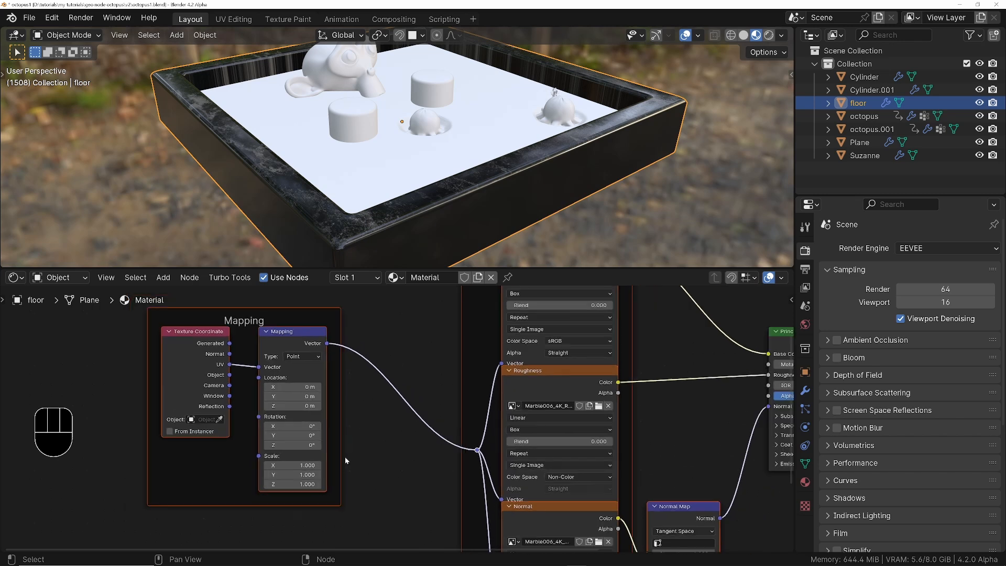
middle_drag(249, 377, 374, 445)
scroll(333, 406, up, 4)
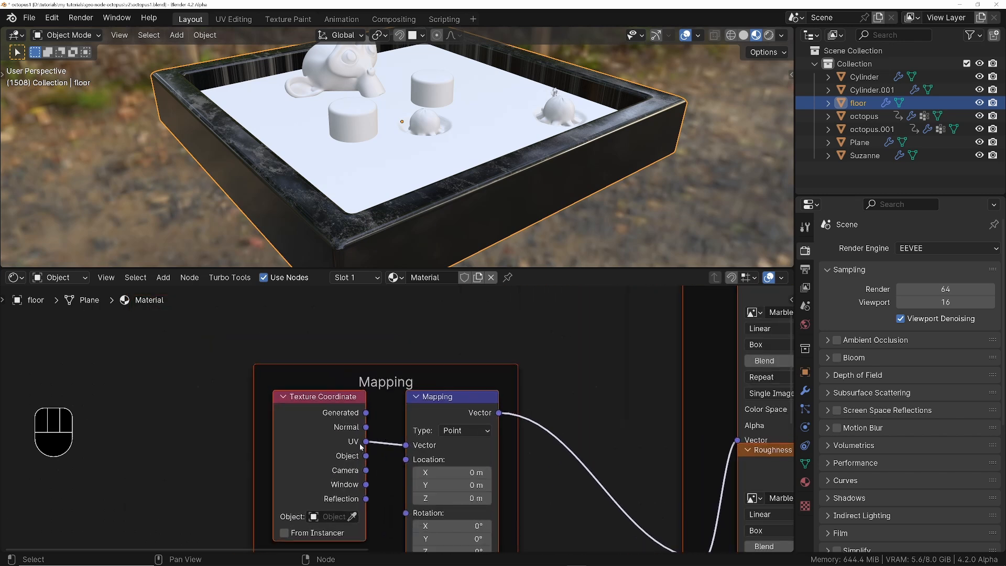
scroll(377, 430, up, 2)
drag(368, 367, 331, 326)
drag(326, 424, 377, 414)
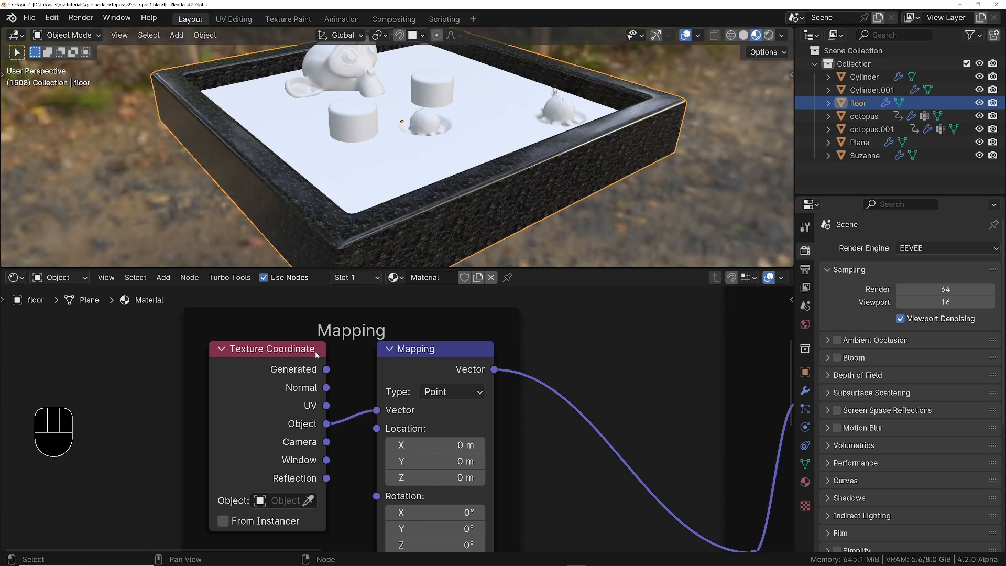
drag(326, 370, 376, 410)
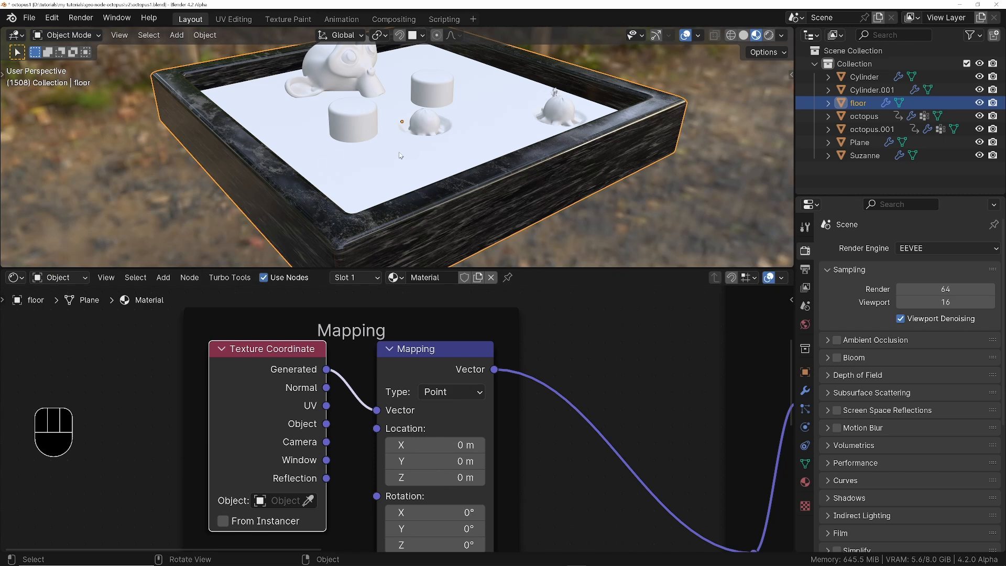
Step: Move the Base Color texture node up so it no longer overlaps the Roughness texture node
middle_drag(566, 429, 251, 437)
scroll(299, 440, down, 7)
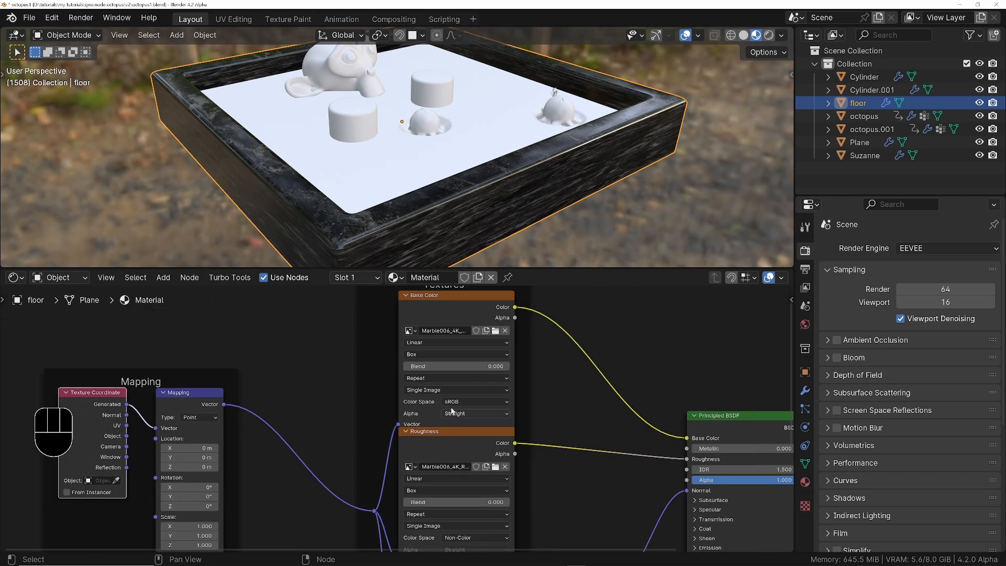
middle_drag(466, 388, 479, 414)
scroll(479, 415, down, 1)
scroll(422, 229, up, 10)
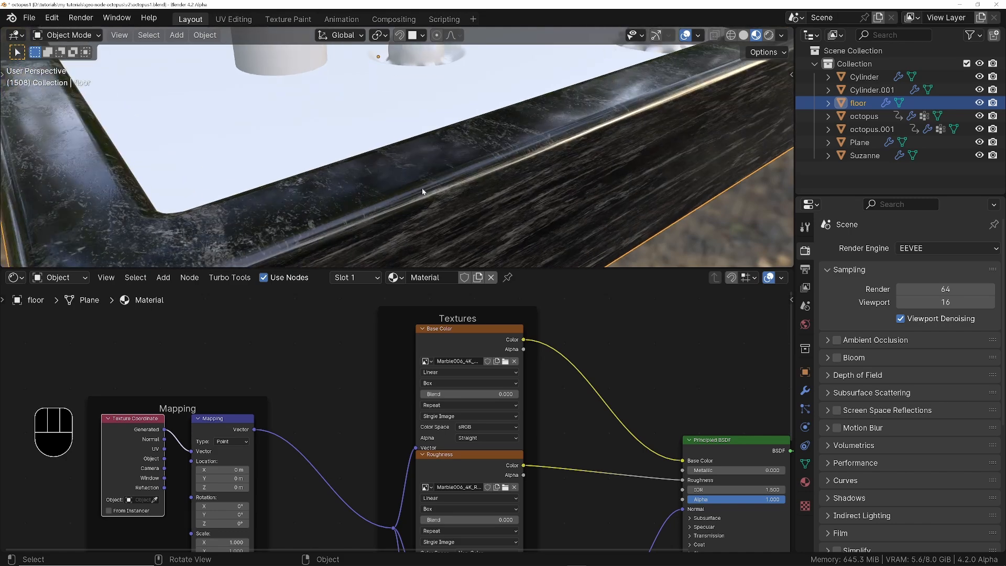
scroll(454, 205, up, 3)
middle_drag(455, 205, 454, 175)
middle_drag(367, 335, 364, 465)
drag(475, 460, 468, 388)
Step: Raise the Blend value of the Base Color texture's box projection to soften the seams along the floor's edges
scroll(470, 390, down, 4)
middle_drag(467, 419, 539, 377)
scroll(482, 314, up, 4)
drag(507, 399, 572, 397)
Step: Raise the Normal texture's box projection Blend and set the Roughness texture's Blend to 0.650
middle_drag(524, 516, 517, 294)
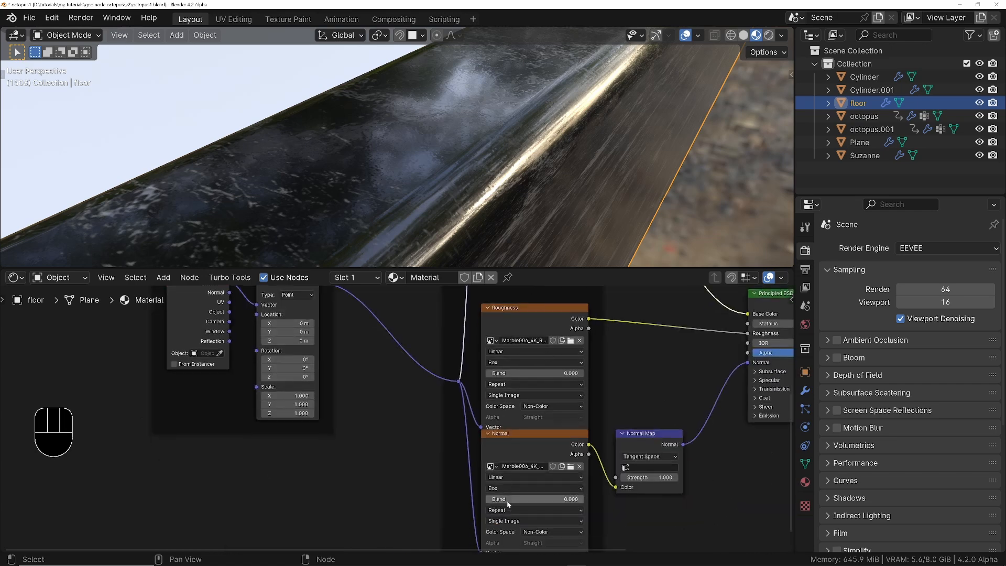
drag(507, 501, 550, 499)
middle_drag(543, 499, 545, 458)
scroll(542, 419, down, 5)
middle_drag(539, 406, 552, 470)
scroll(553, 451, up, 3)
middle_drag(553, 432, 555, 464)
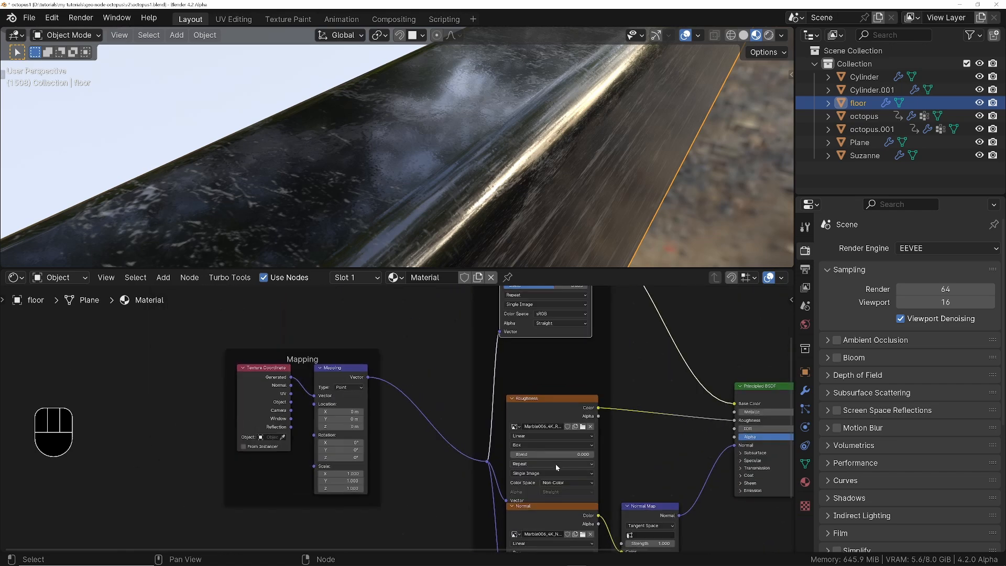
drag(517, 455, 572, 454)
ctrl+middle_drag(550, 115, 514, 172)
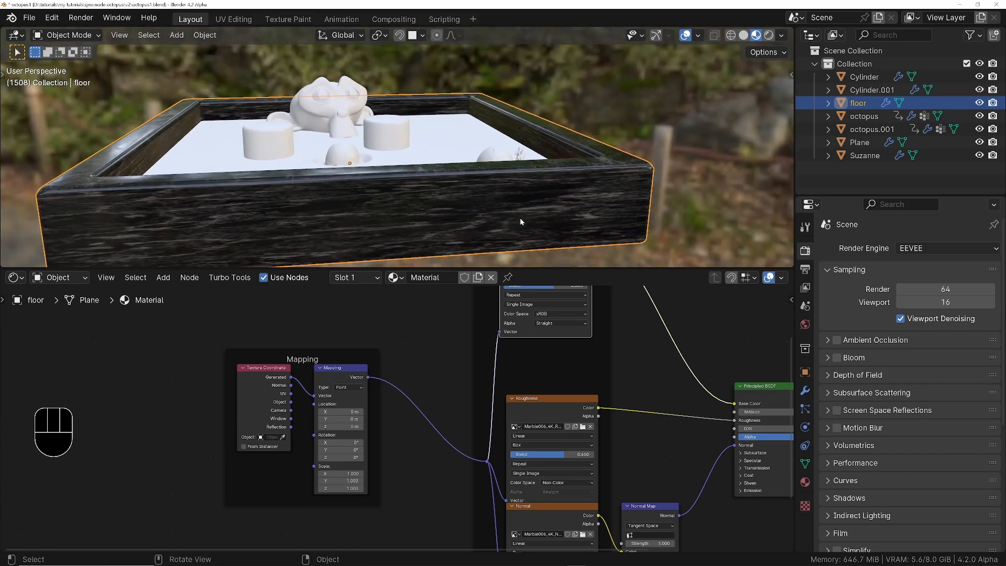
Step: Reduce the Z scale of the floor material's Mapping node to 0.220 to correct the stretched marble on the side walls
middle_drag(519, 133, 593, 60)
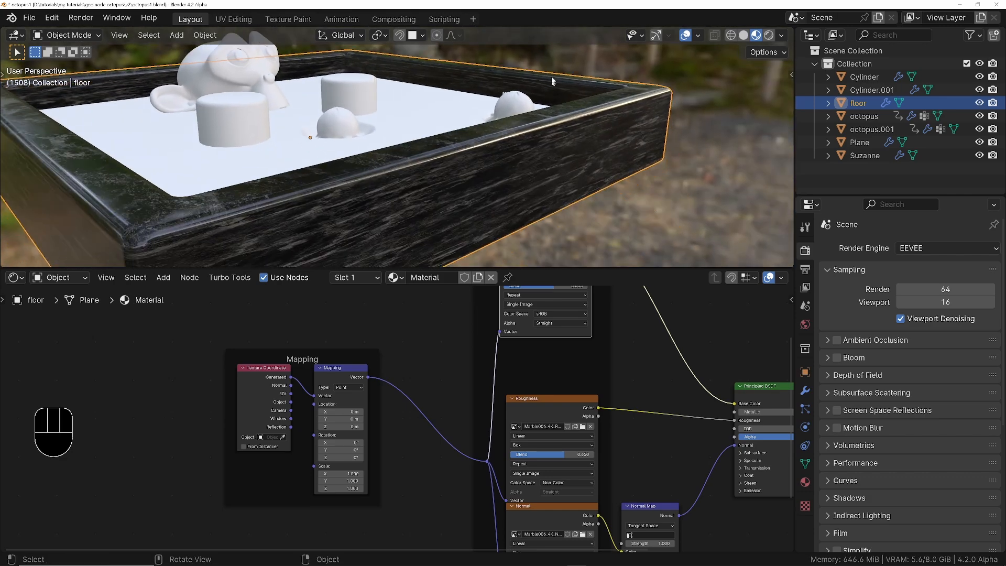
middle_drag(501, 144, 476, 263)
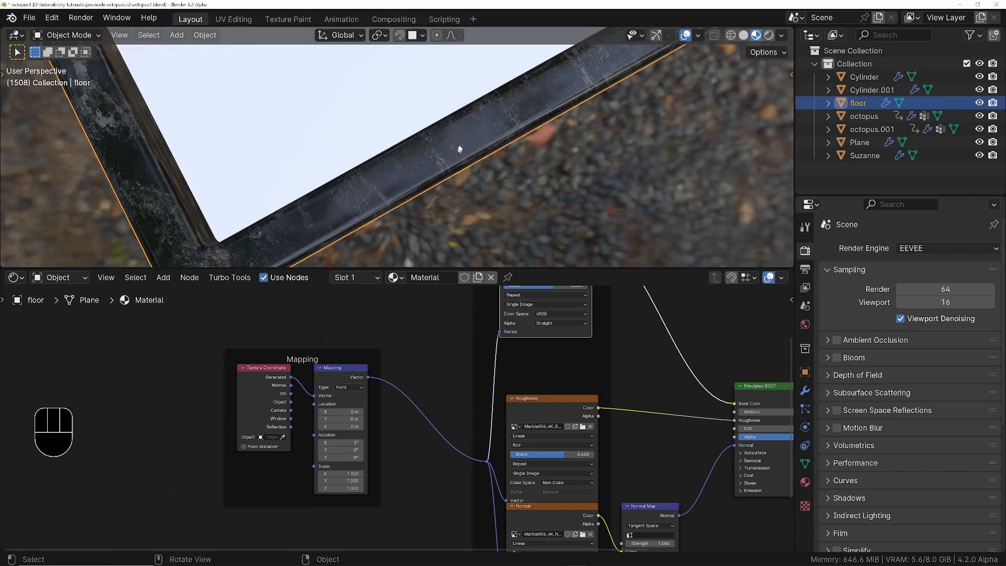
middle_drag(458, 149, 474, 61)
middle_drag(299, 495, 315, 494)
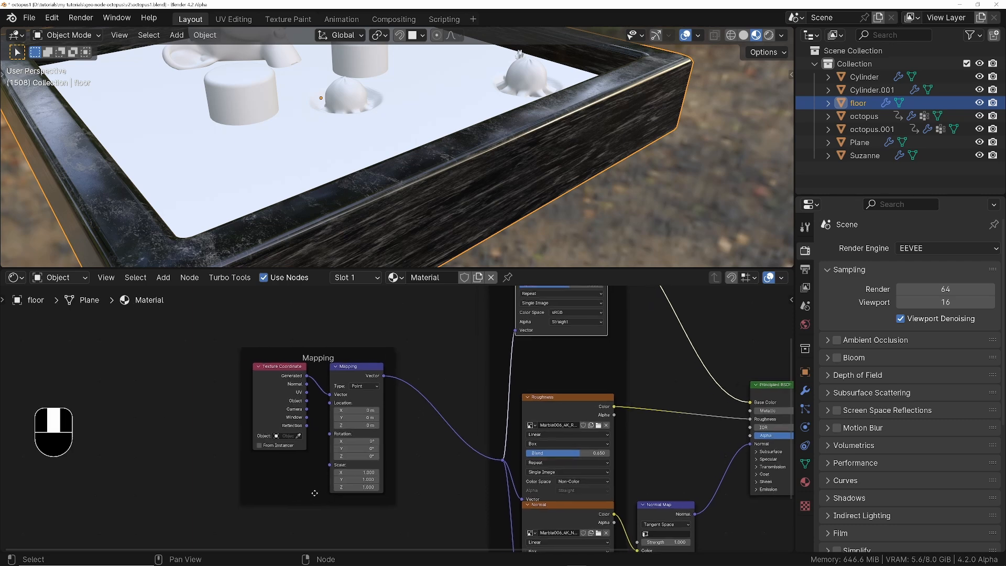
scroll(317, 473, up, 2)
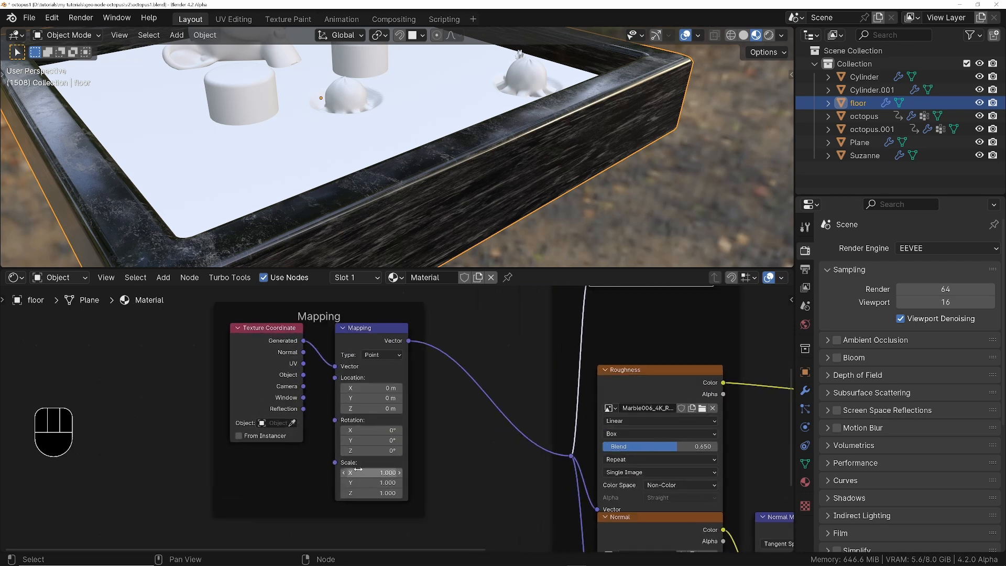
shift+drag(373, 493, 285, 493)
middle_drag(502, 208, 414, 147)
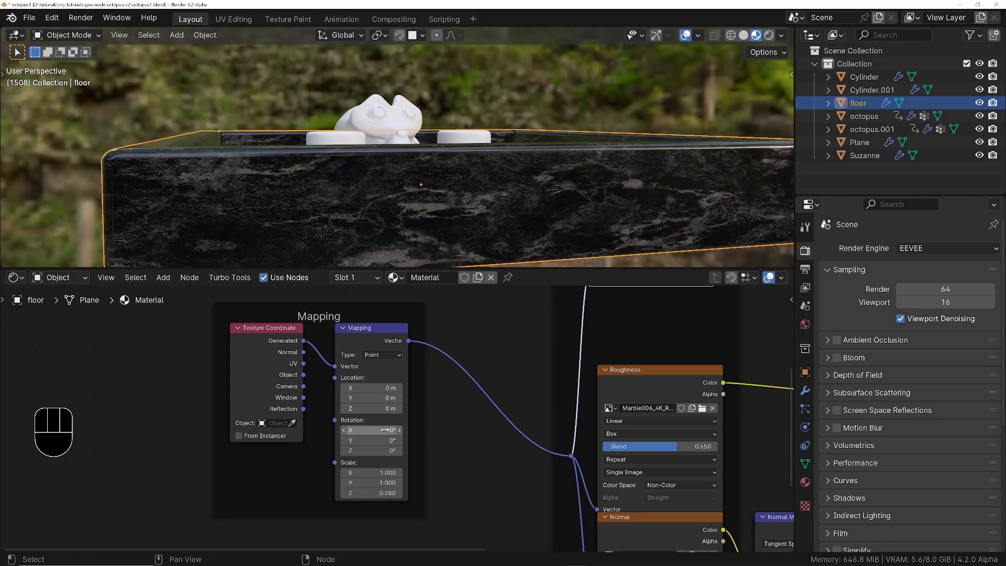
shift+drag(379, 493, 366, 493)
Step: Raise the Mapping node's X scale to 1.660
middle_drag(414, 201, 631, 131)
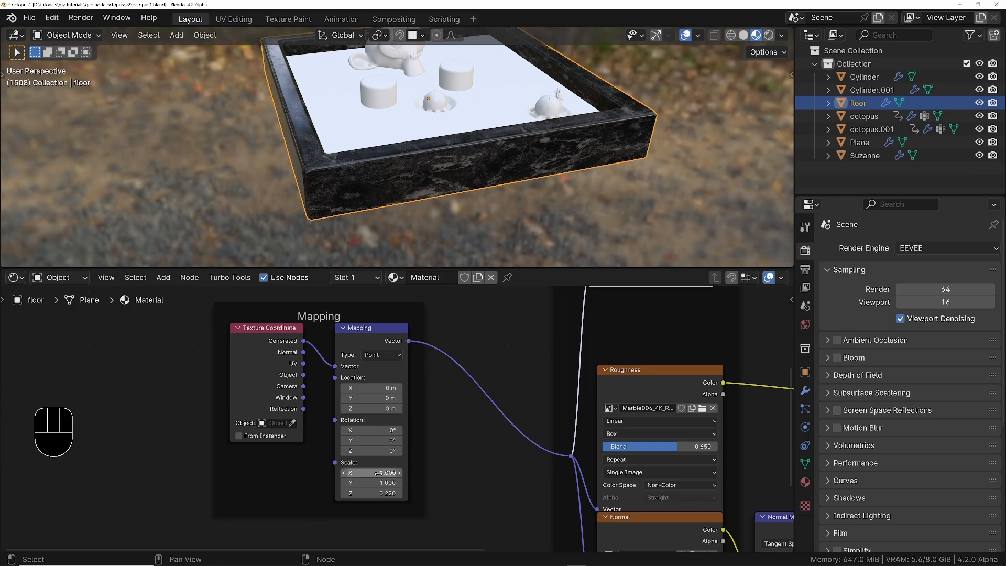
shift+drag(377, 473, 442, 473)
middle_drag(474, 236, 500, 164)
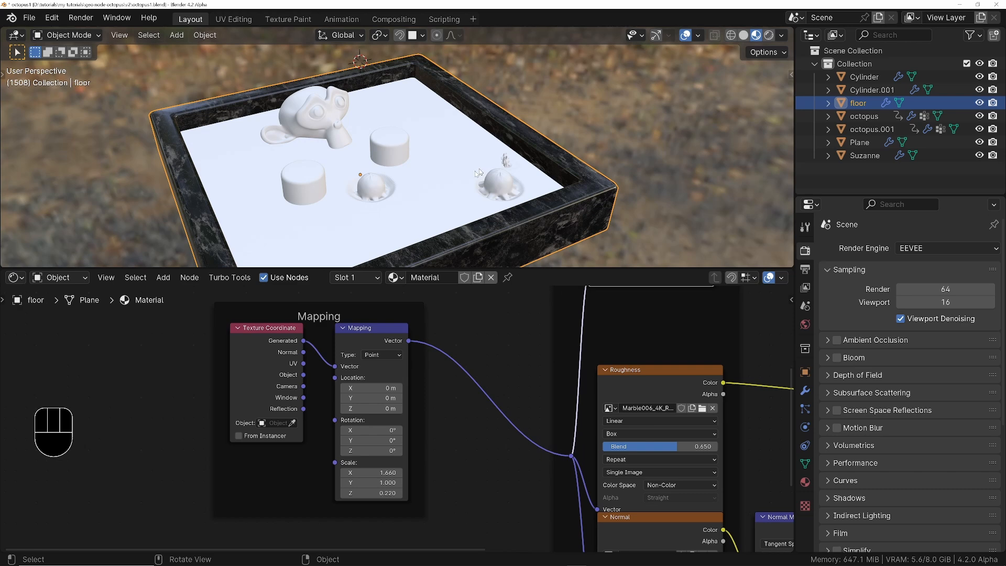
shift+middle_drag(416, 158, 456, 128)
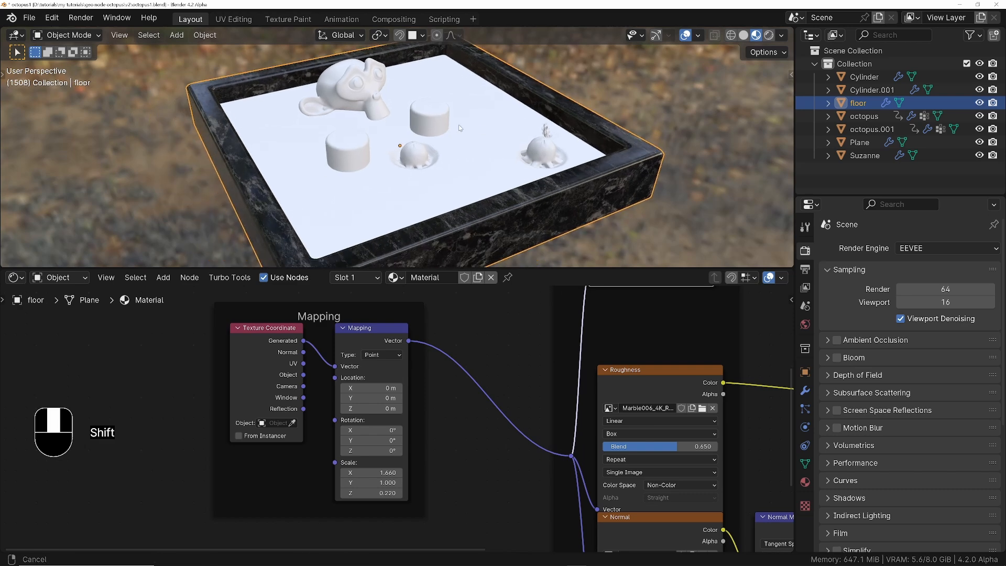
Step: Create a new material on the Plane water surface and name it water
click(488, 140)
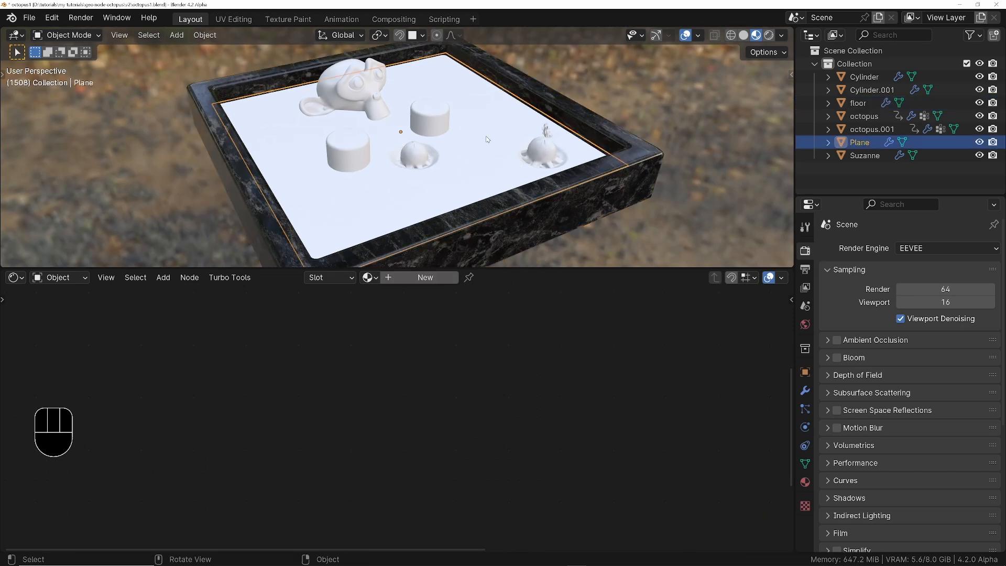
click(414, 279)
click(433, 277)
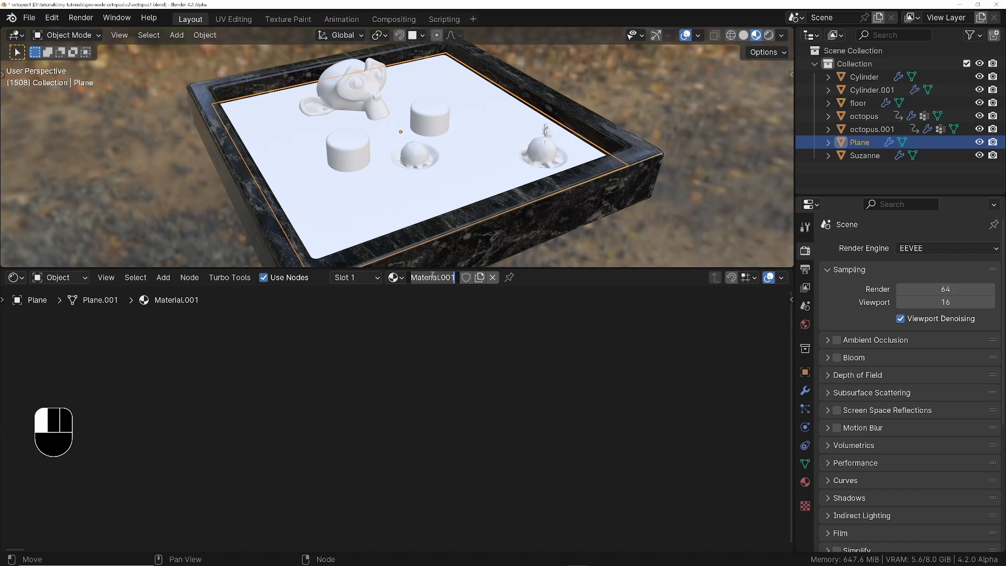
text(water)
key(Return)
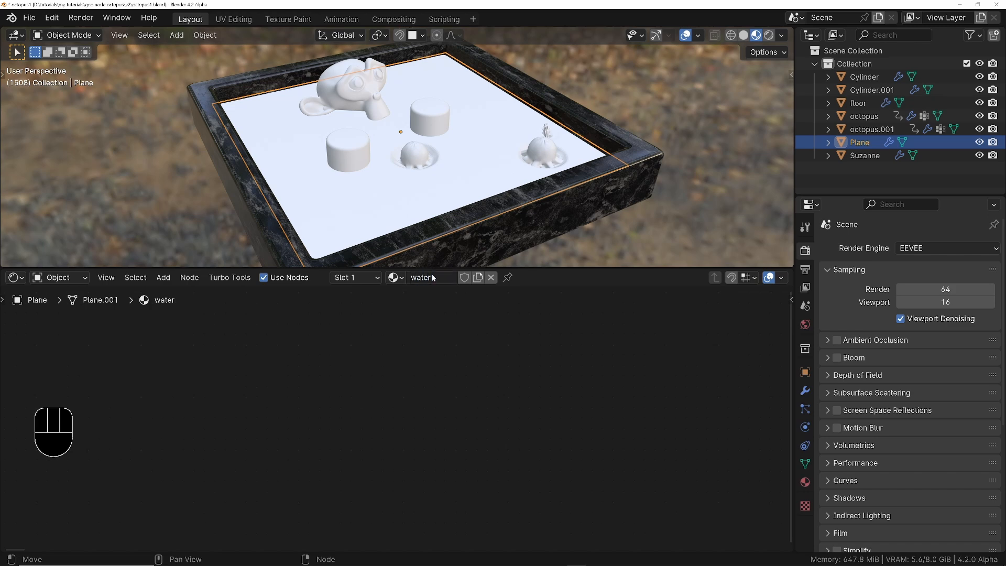
Step: Rename the floor object's material as marble
click(515, 220)
click(433, 277)
text(m)
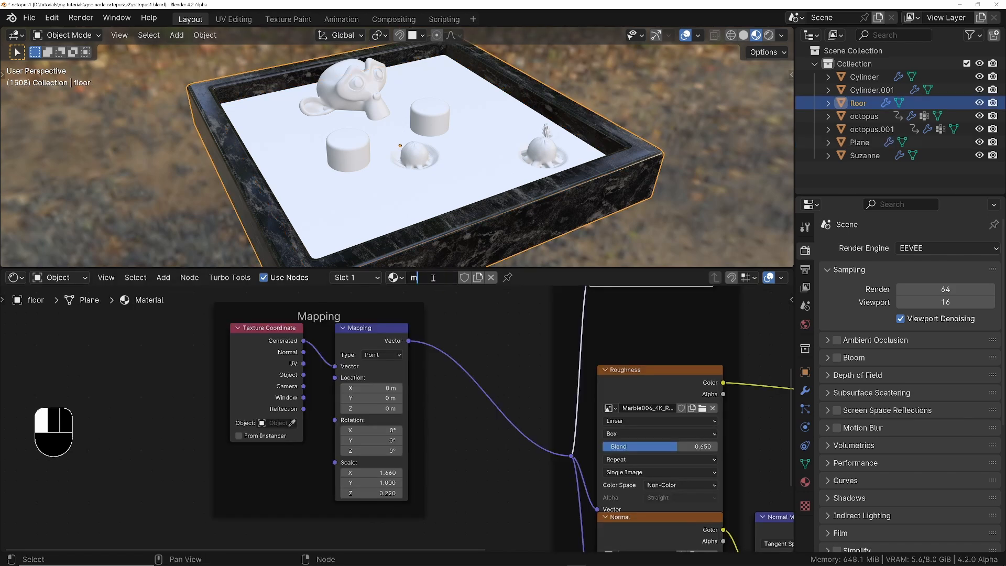
text(arbhl)
key(BackSpace)
key(BackSpace)
text(le)
key(Return)
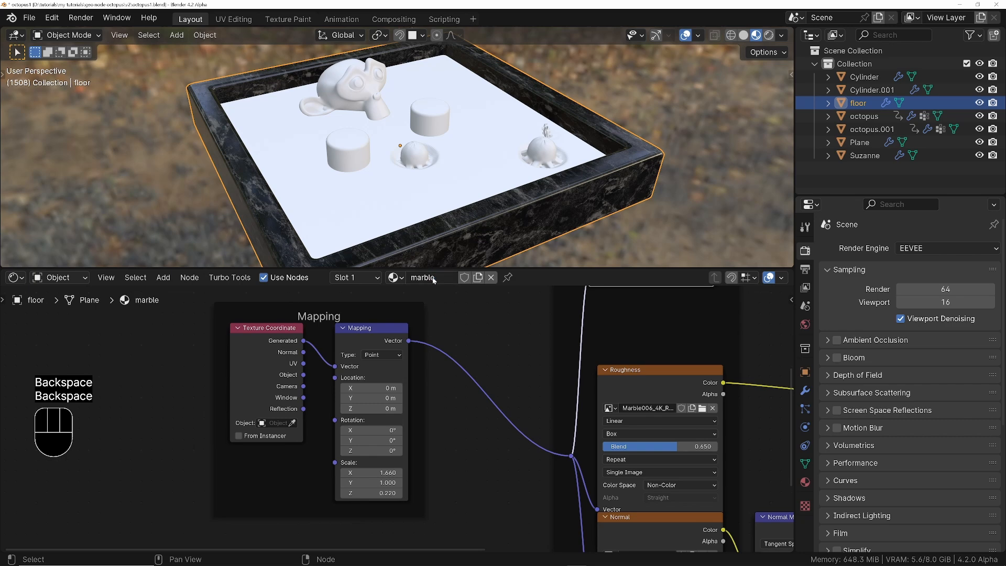
Step: Set the Transmission weight of the water material's Principled BSDF to 1.000
click(473, 182)
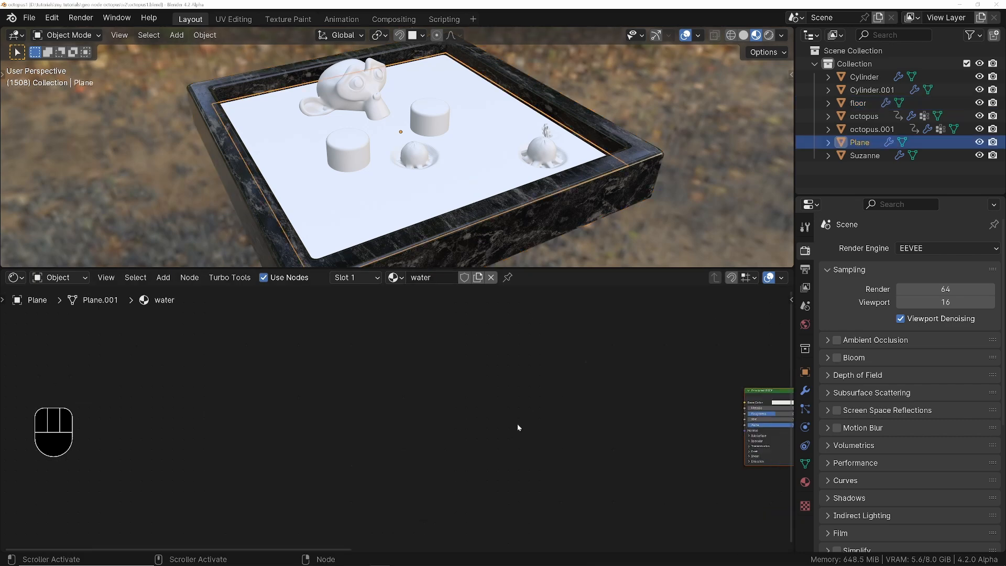
key(Home)
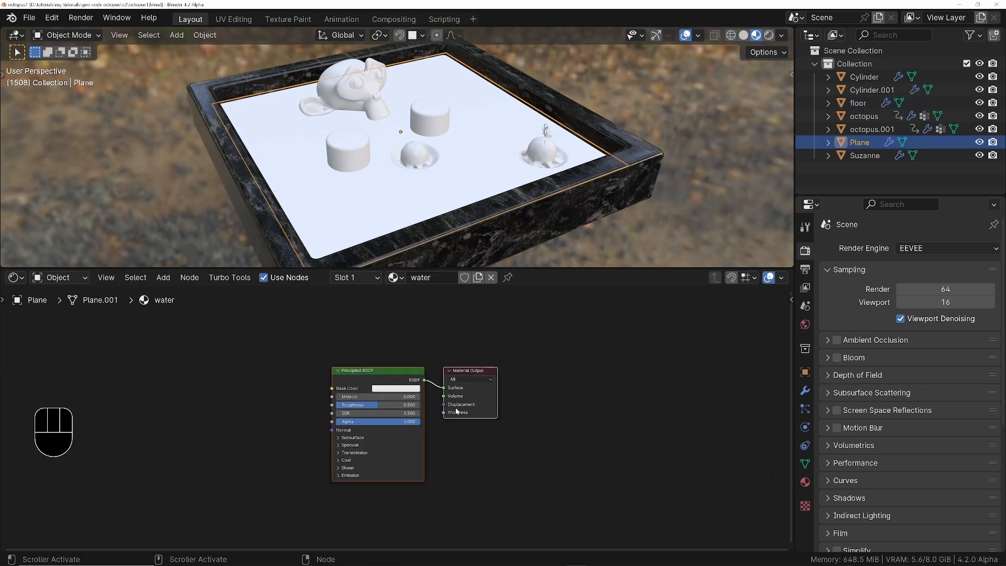
middle_drag(344, 419, 396, 418)
scroll(352, 428, up, 5)
middle_drag(326, 501, 349, 469)
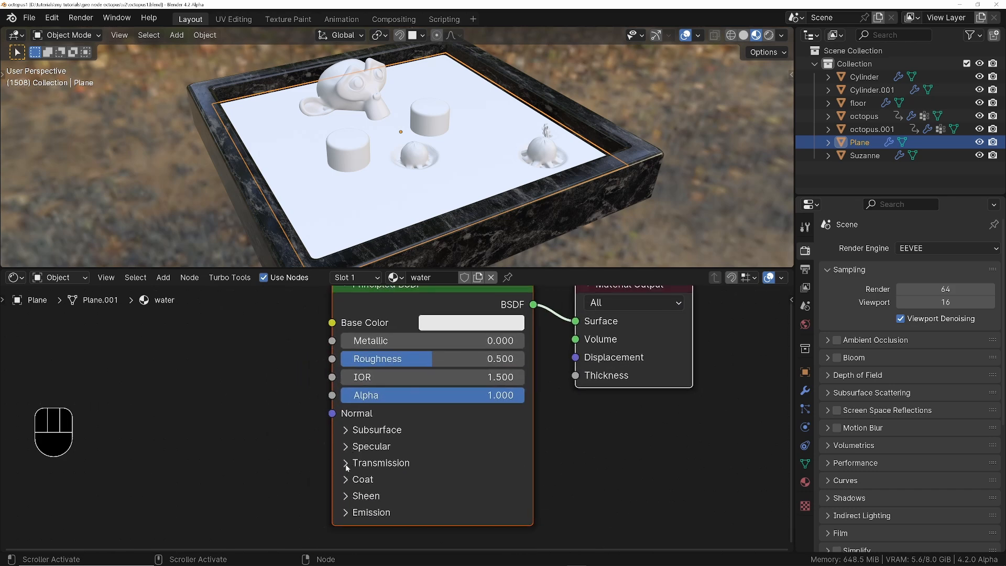
click(347, 466)
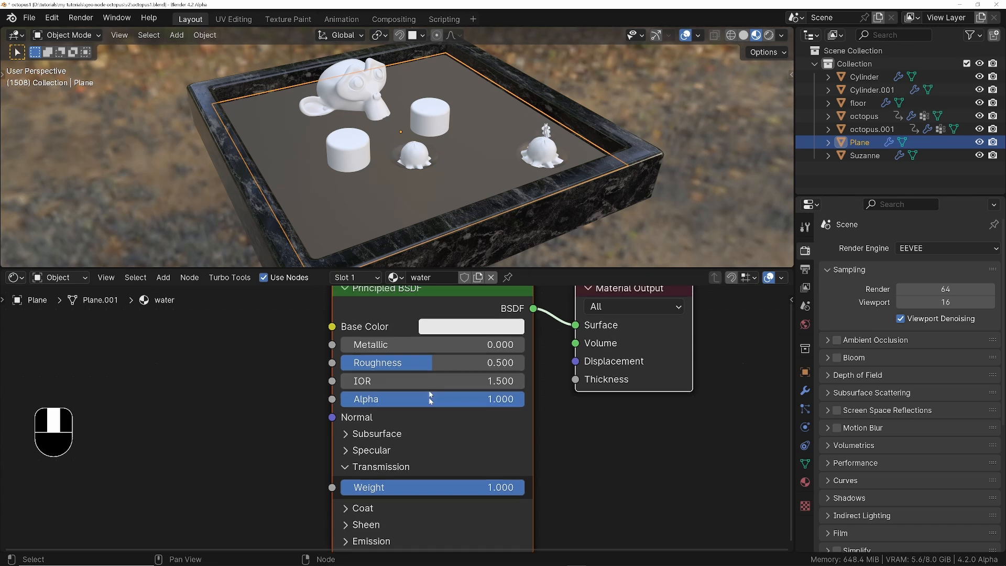
Step: Show the water material's settings in the node editor, widen them to be readable, and enable Raytrace Refraction
middle_drag(429, 397, 399, 455)
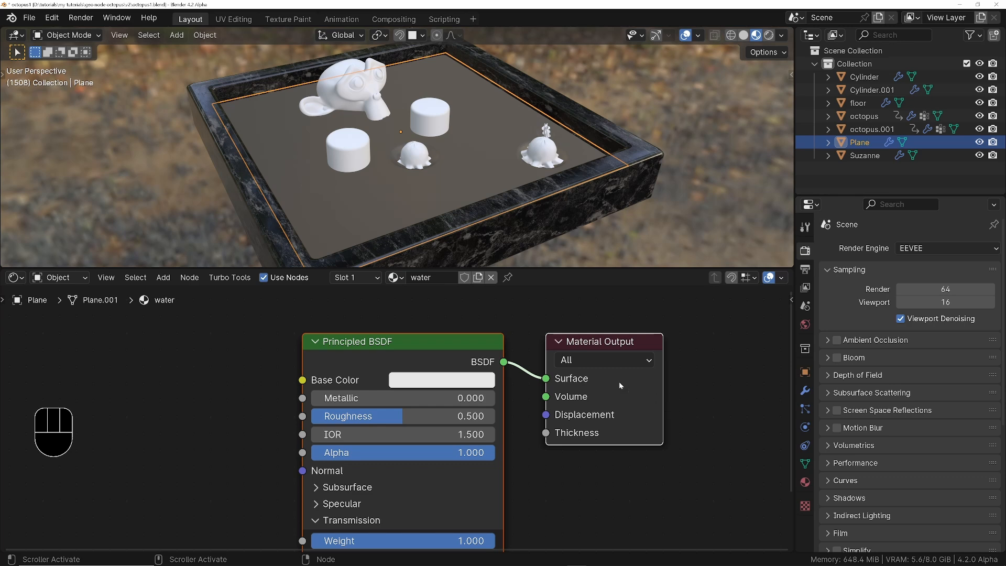
key(n)
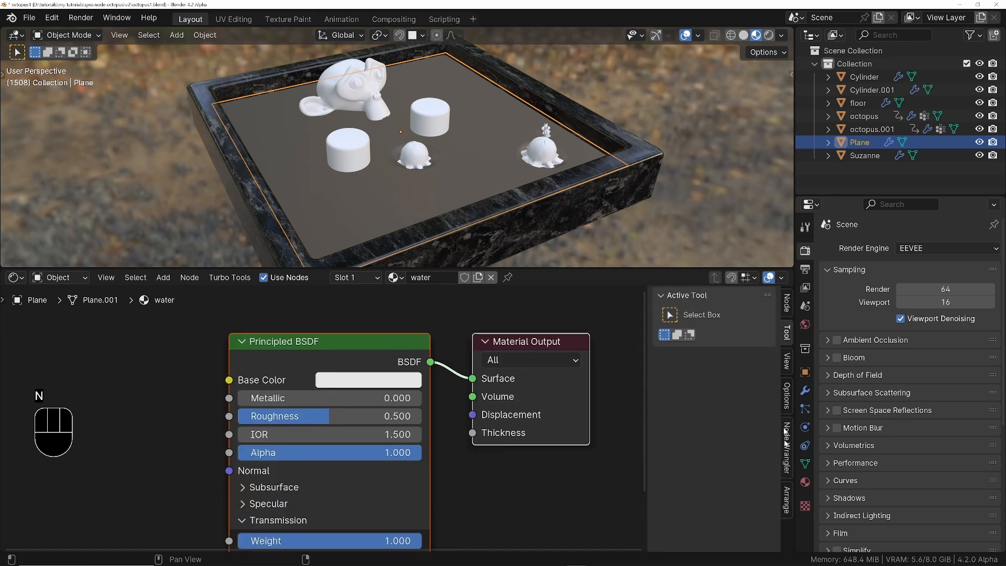
click(787, 398)
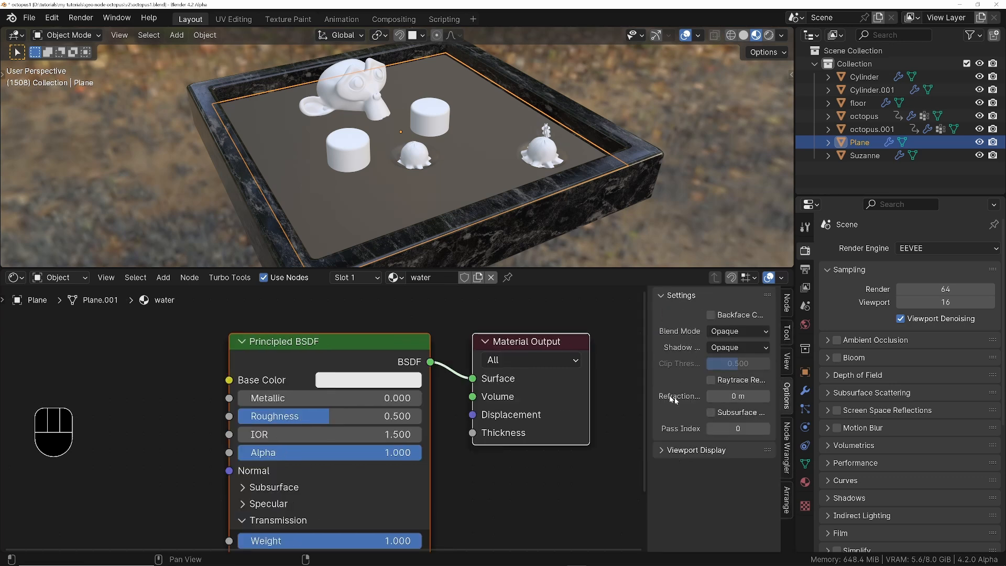
drag(648, 324, 545, 366)
click(651, 383)
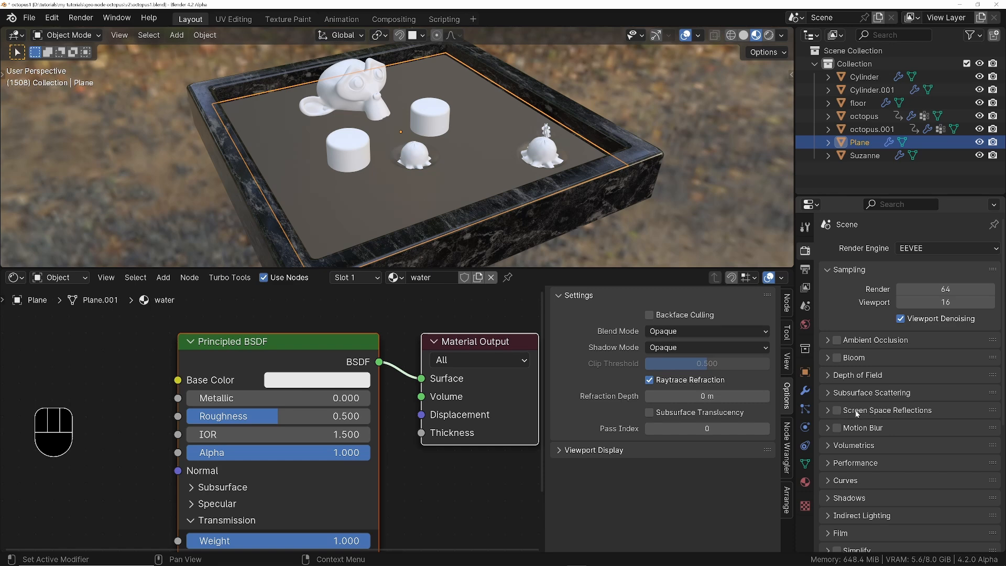
Step: Enable Screen Space Reflections with Refraction in the EEVEE render settings
scroll(852, 338, down, 3)
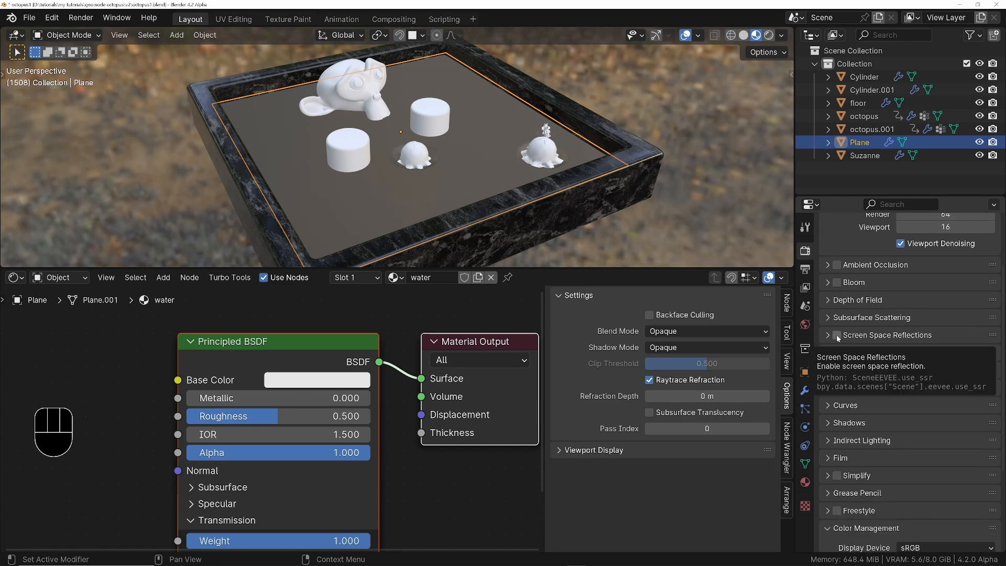
click(837, 335)
click(828, 336)
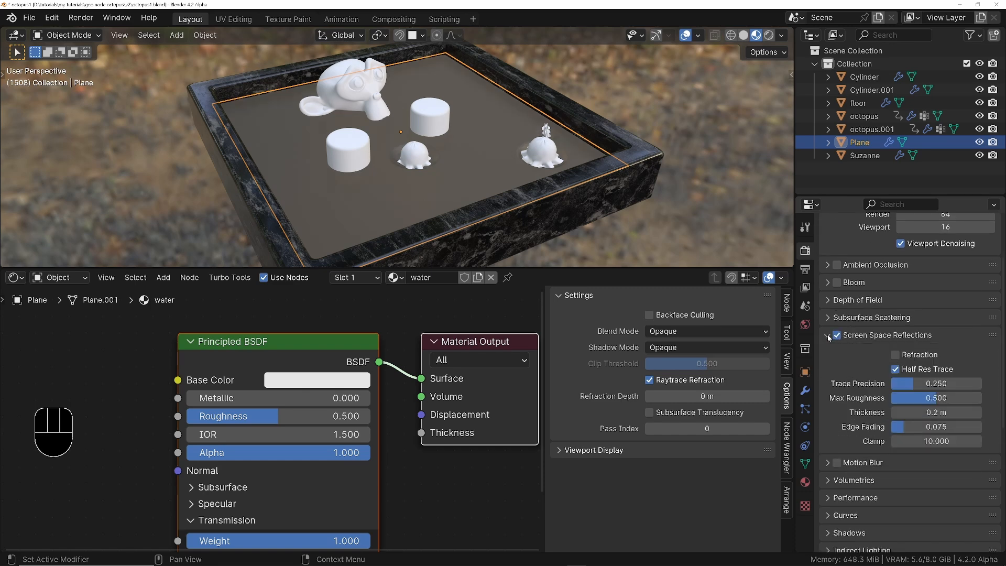
click(896, 355)
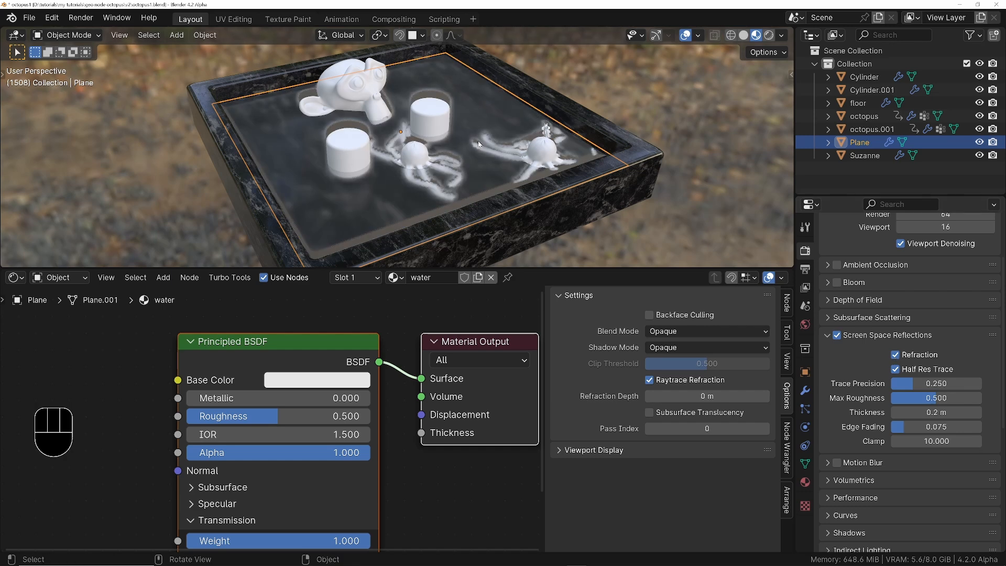
Step: Set the water shader's Roughness to 0 and its IOR to 1.33
drag(273, 416, 246, 416)
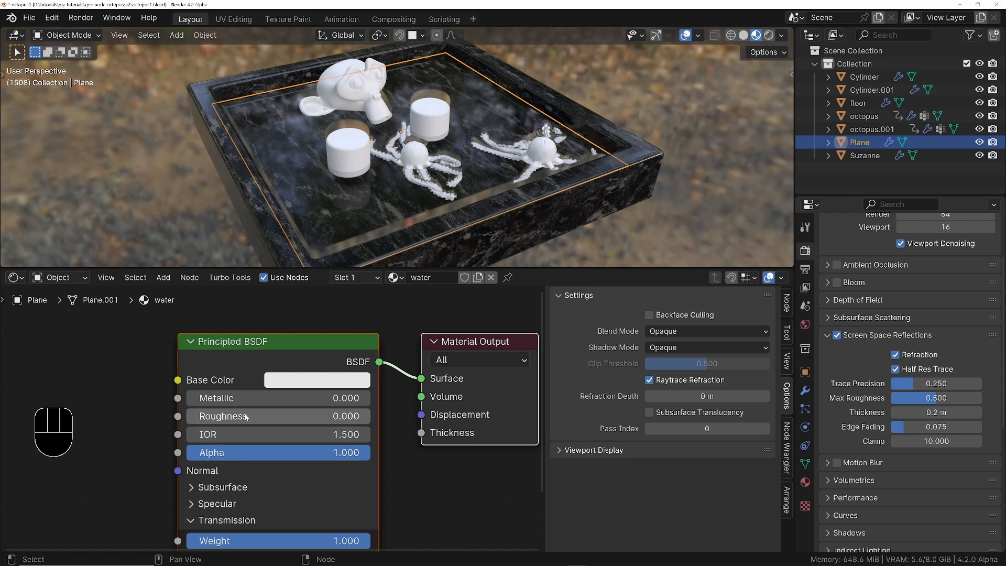
scroll(293, 386, down, 2)
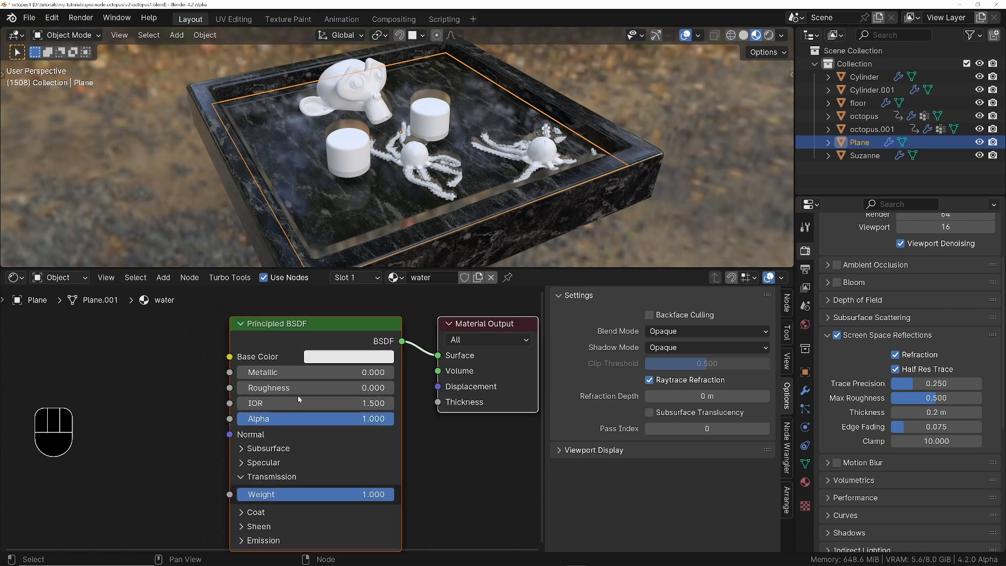
click(303, 405)
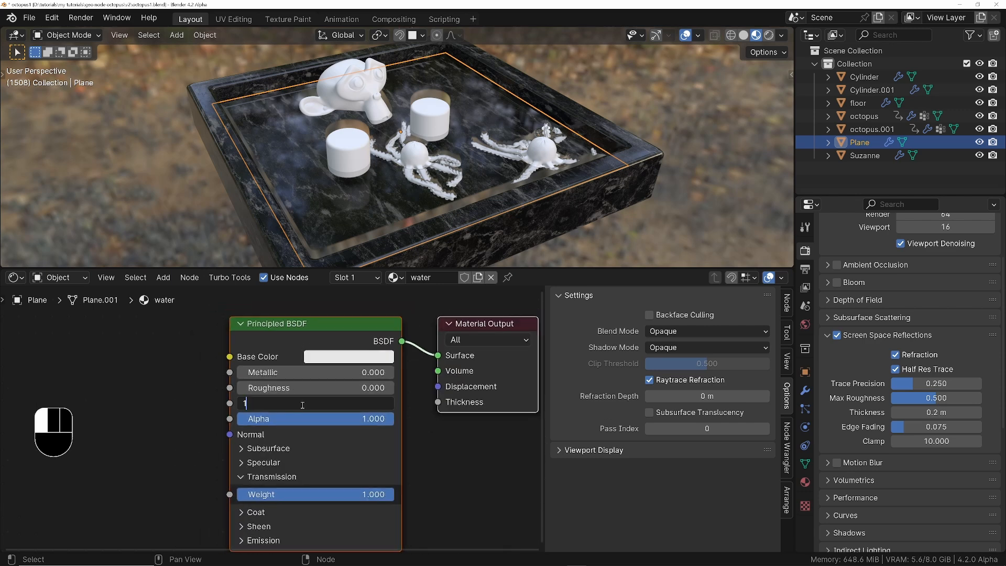
text(1.33)
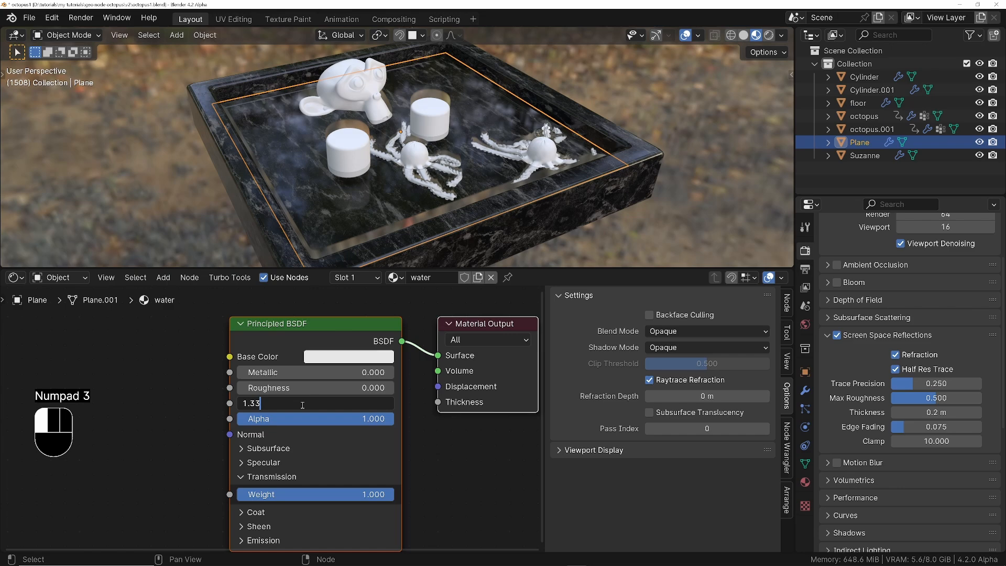
key(Return)
Step: Try a Refraction Depth of 0.06 m on the water material, and set it to 0.001 m instead
ctrl+middle_drag(464, 124, 585, 168)
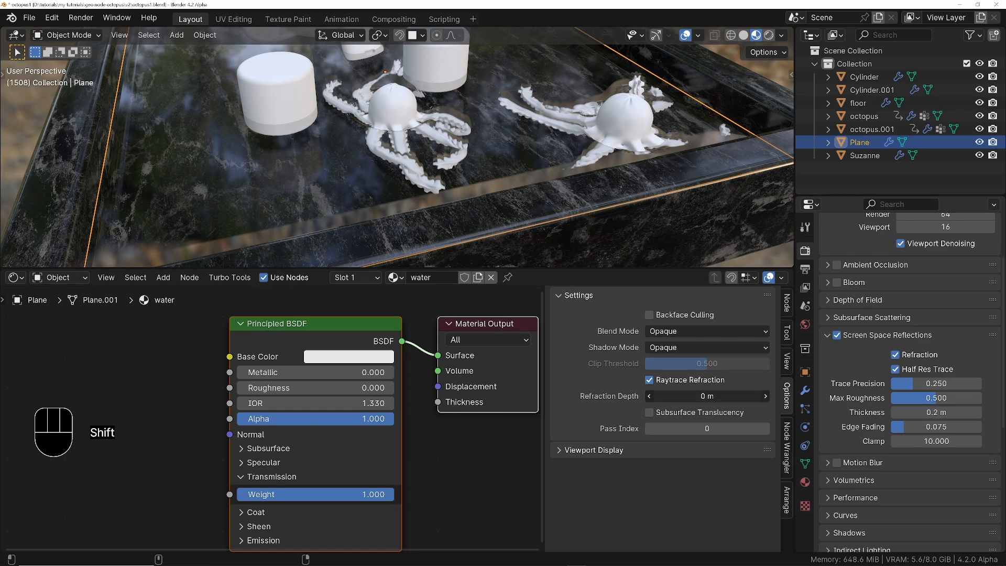
mouse_move(675, 396)
shift+mouse_down()
mouse_move(697, 396)
mouse_move(681, 396)
shift+mouse_up()
click(680, 396)
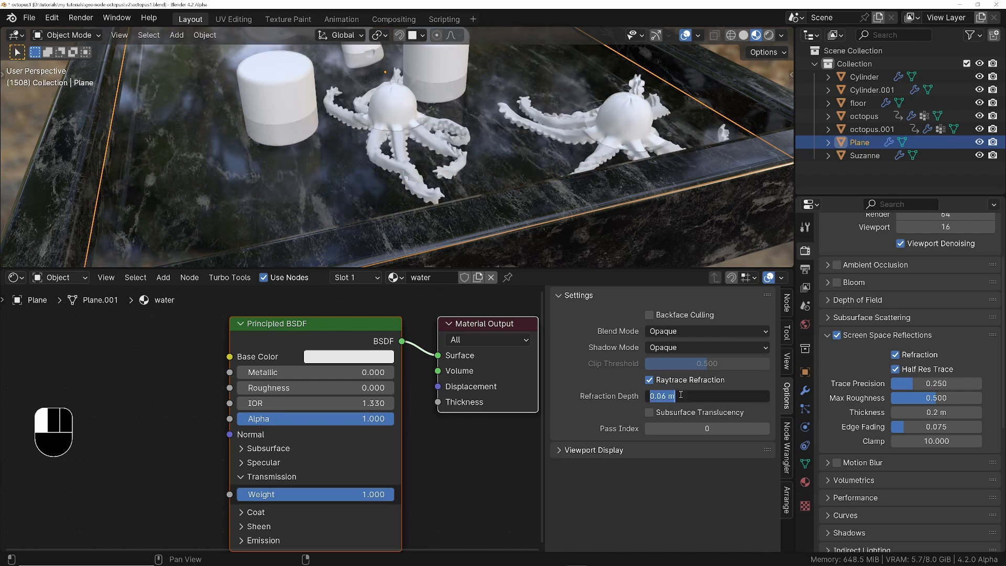
key(BackSpace)
text(.001)
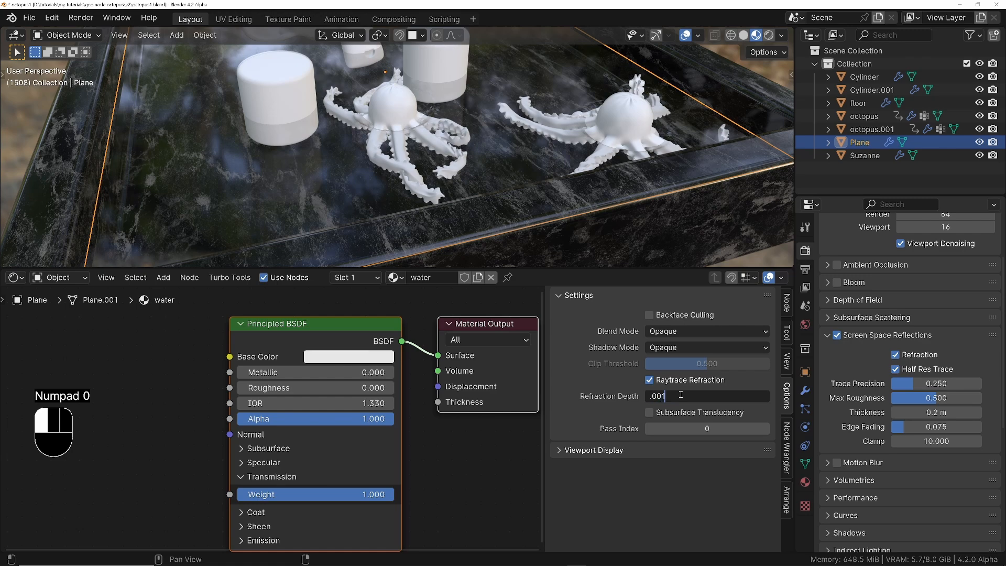
key(Return)
Step: Inspect the water's refraction around the octopuses and pool edges, and lower the Screen Space Reflections Edge Fading to 0.000
scroll(472, 210, down, 3)
middle_drag(456, 207, 407, 142)
shift+middle_drag(325, 220, 276, 179)
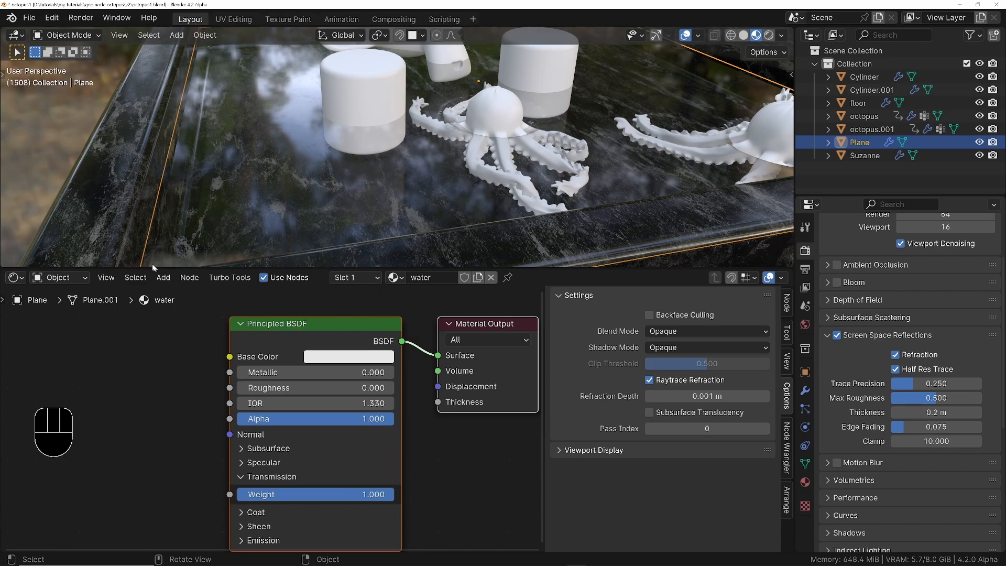
shift+middle_drag(603, 159, 763, 171)
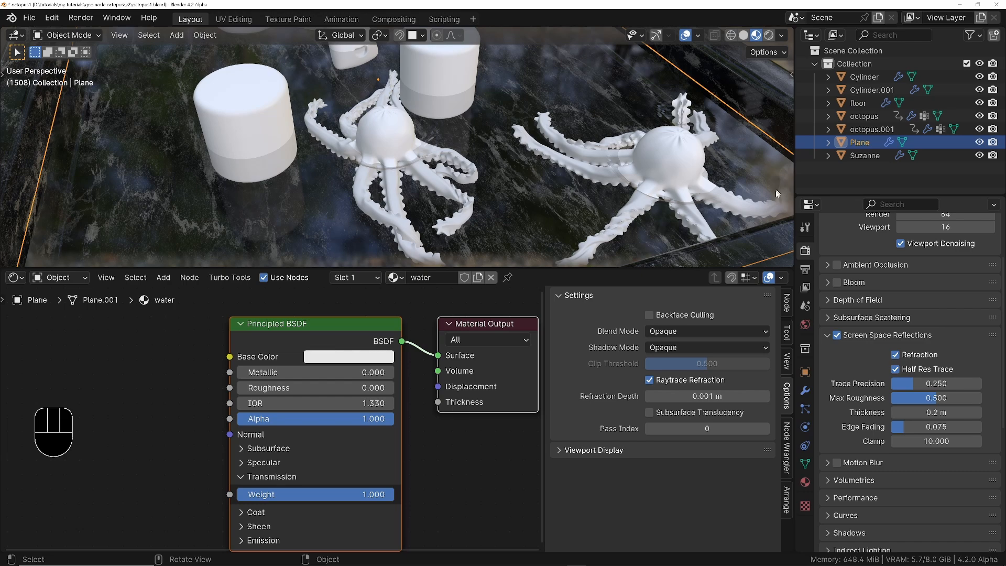
shift+middle_drag(757, 210, 602, 212)
ctrl+middle_drag(335, 160, 252, 200)
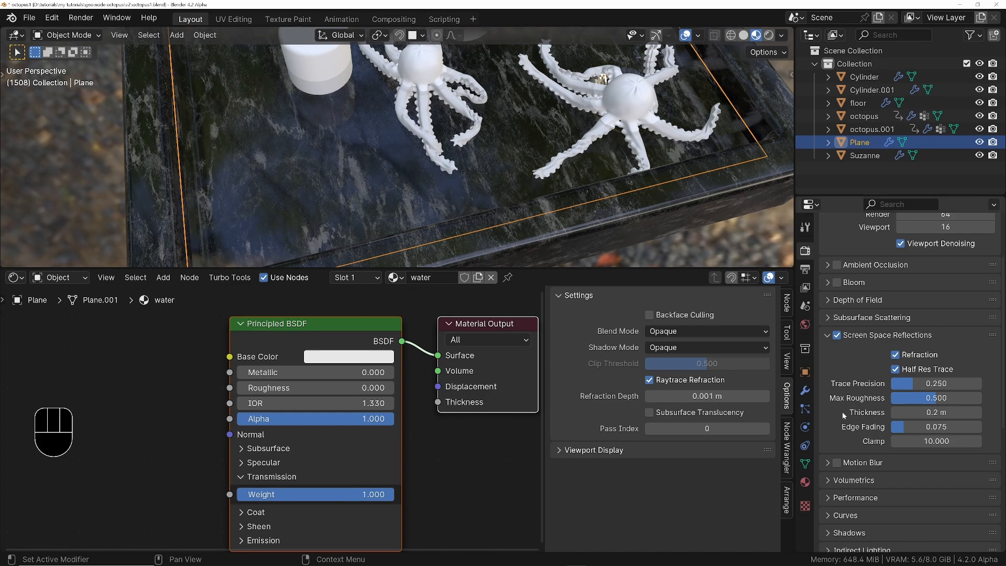
drag(937, 430, 907, 430)
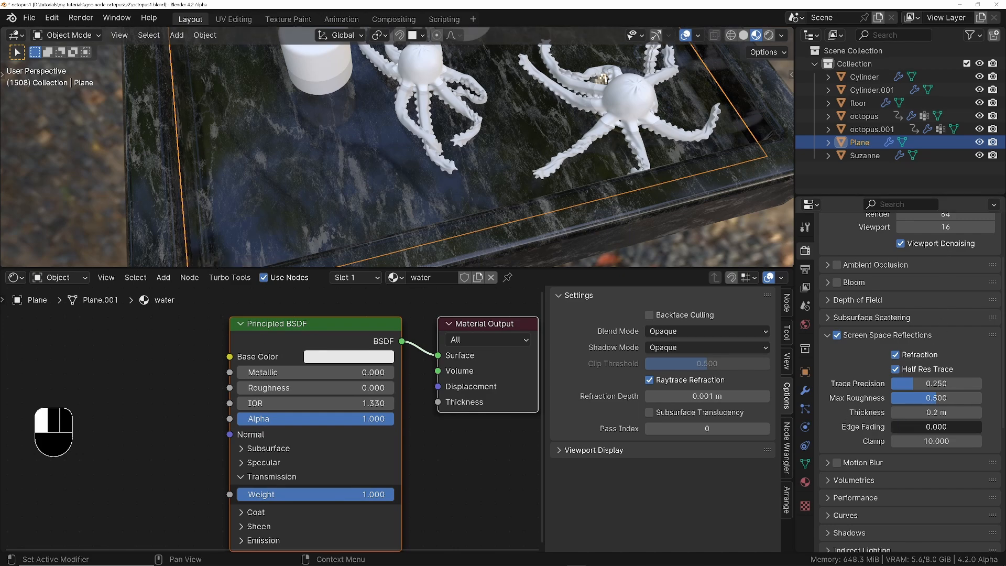
Step: Play the animation from its first frame and inspect the water around the octopuses and cylinders
ctrl+middle_drag(507, 125, 483, 134)
key(shift+Left)
key(space)
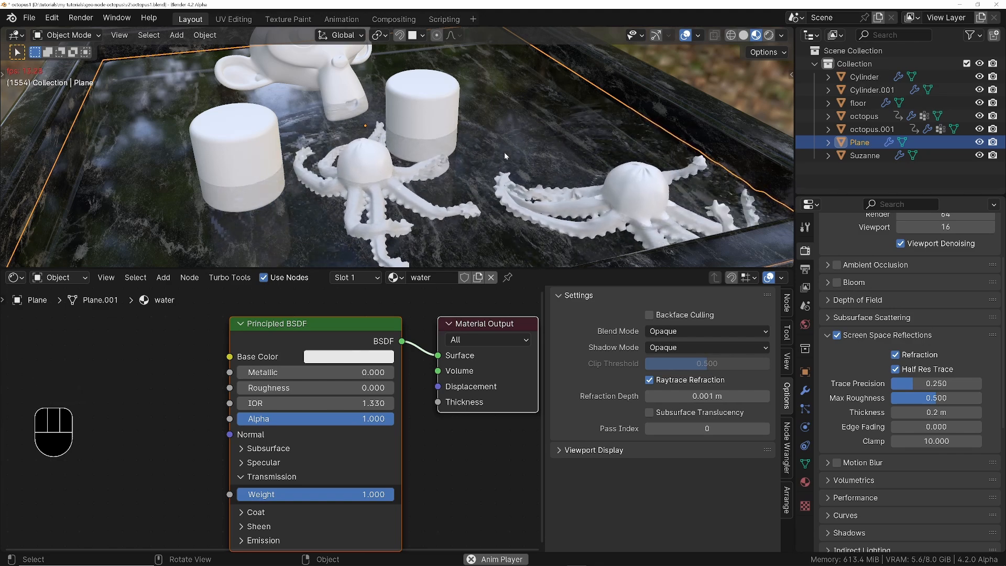
middle_drag(526, 157, 681, 225)
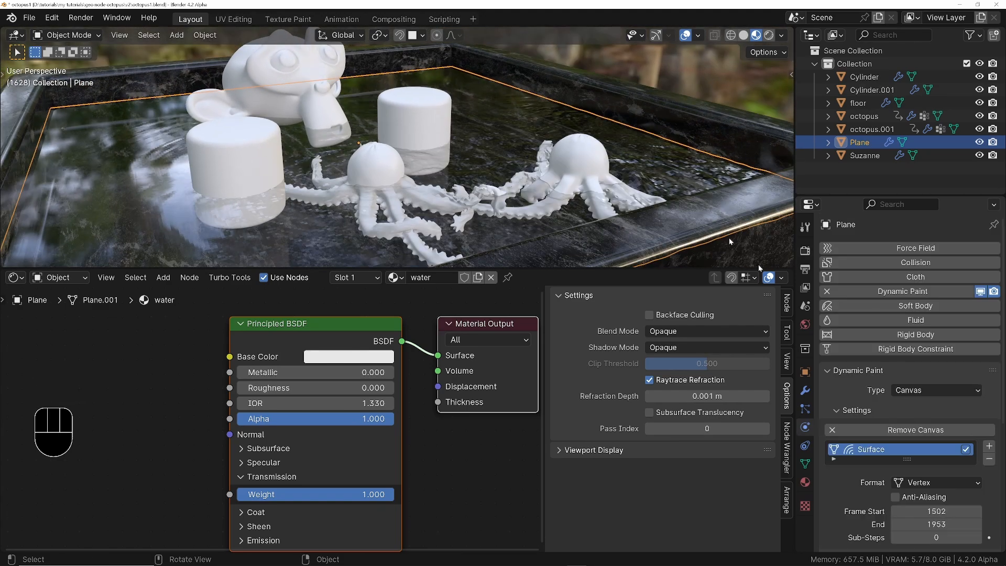
Step: Bake the cache of the water plane's Dynamic Paint wave surface and play the animation to check it
scroll(891, 492, down, 8)
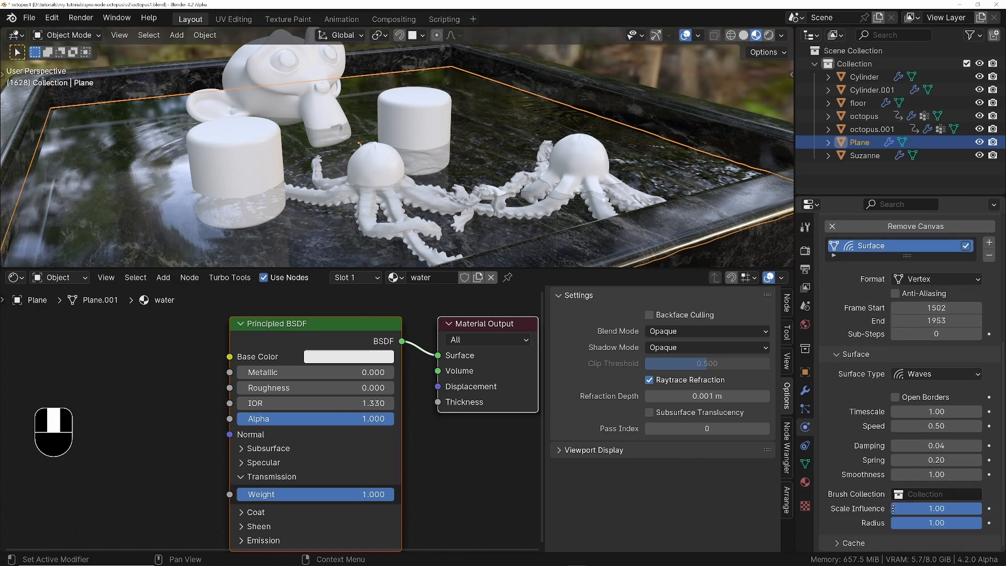
click(853, 543)
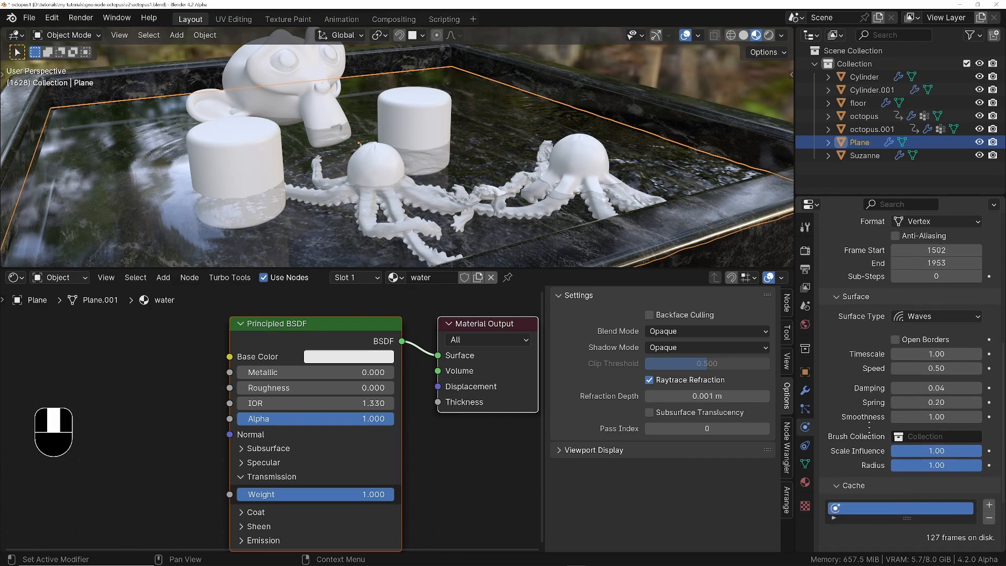
scroll(894, 250, down, 6)
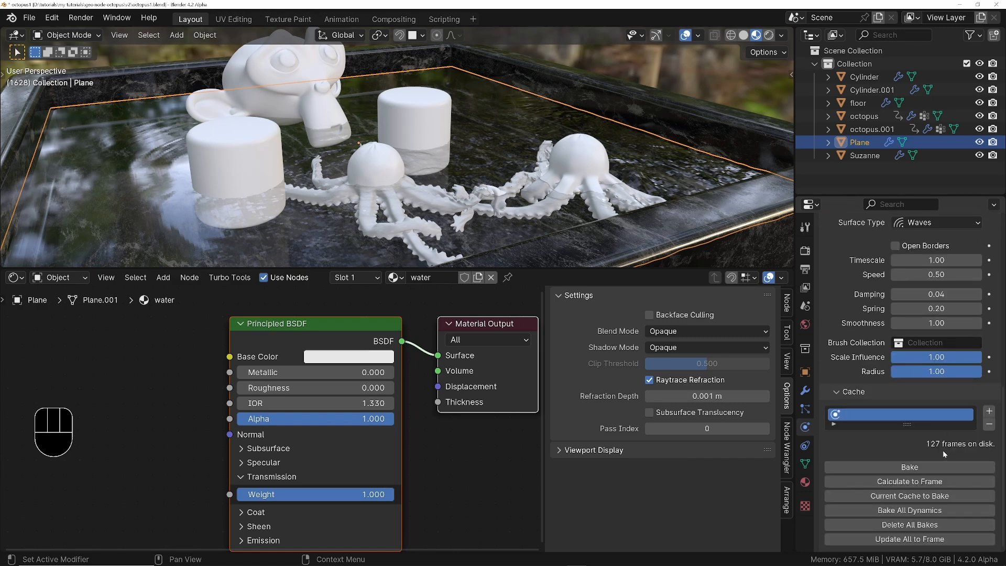
click(916, 467)
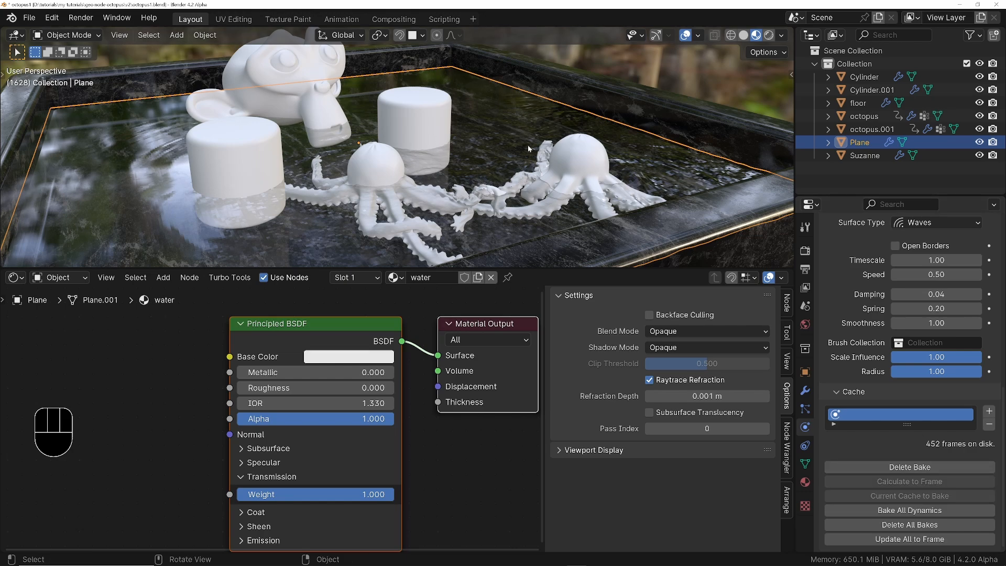
key(space)
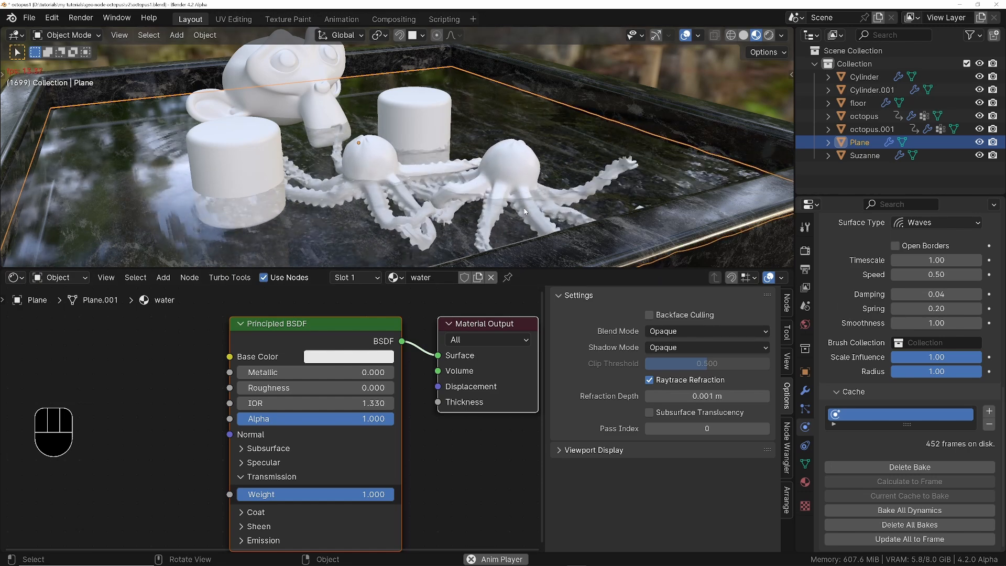
key(space)
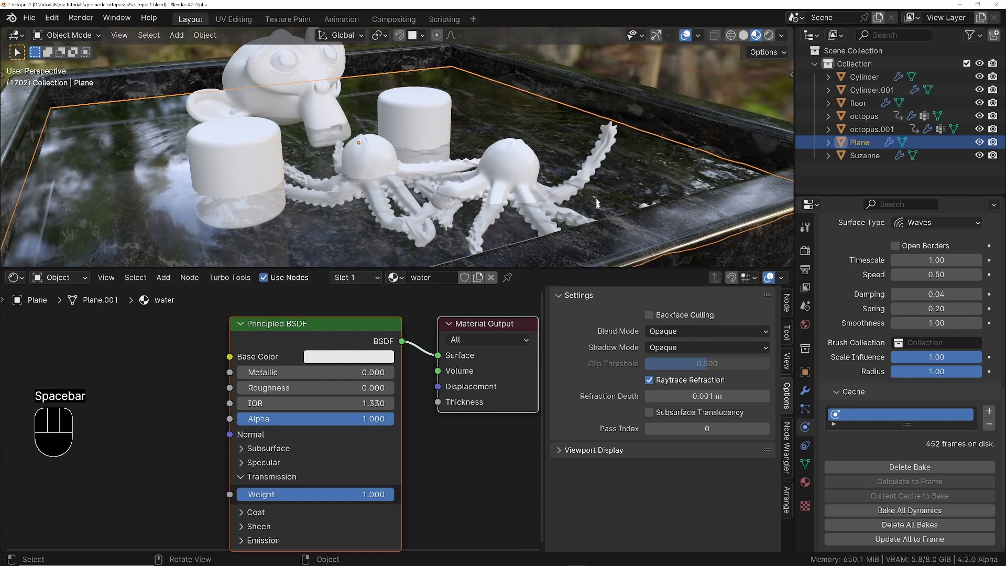
Step: Apply Shade Smooth to the water plane and preview the ripples in the animation
right_click(339, 231)
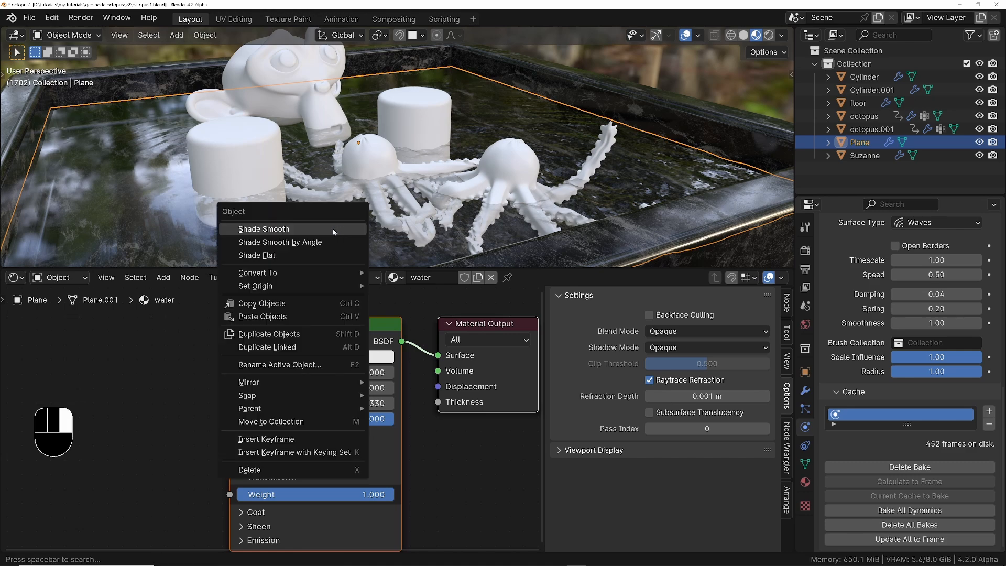
click(332, 228)
key(space)
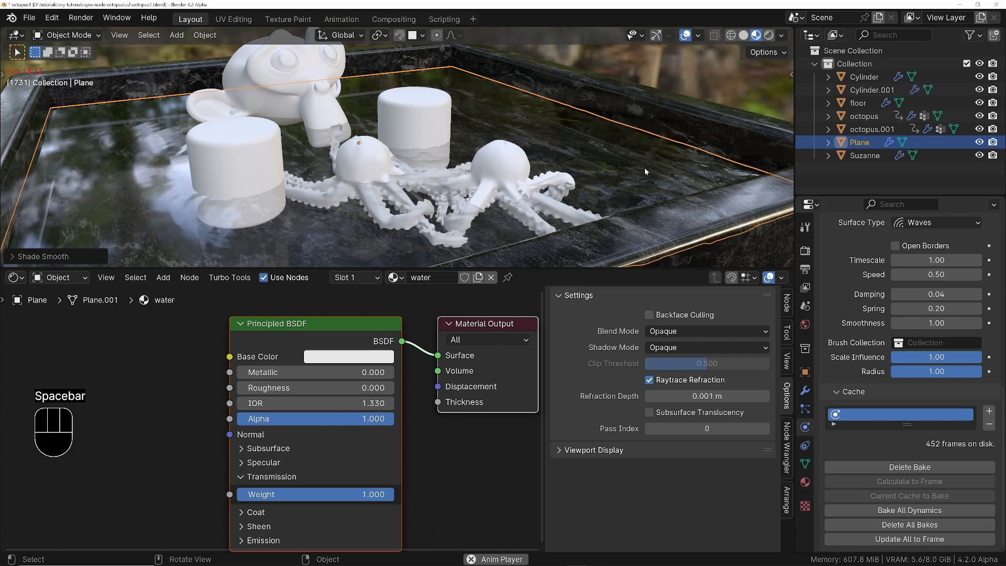
key(space)
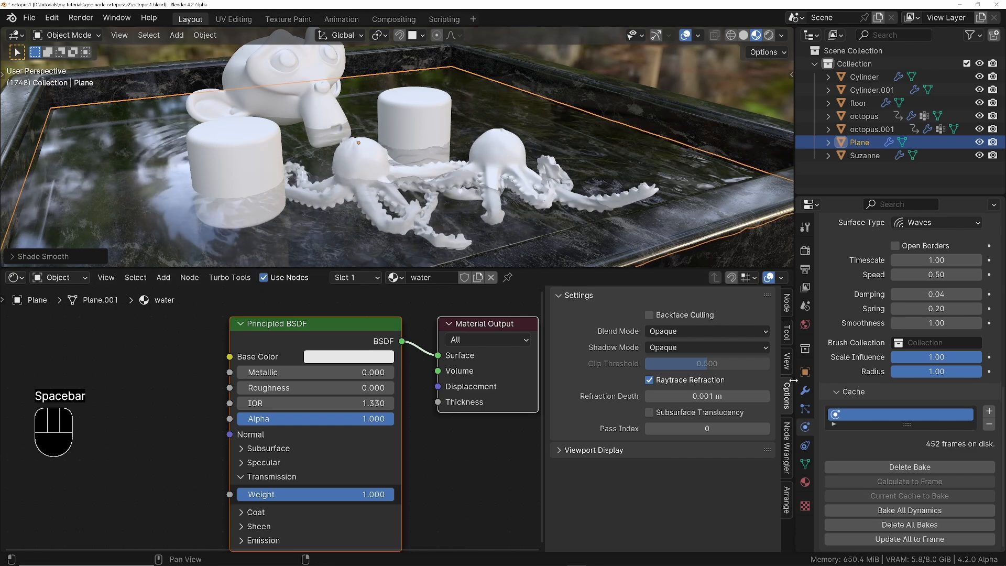
Step: Add a Subdivision Surface modifier after Dynamic Paint on the water plane and preview the animation
click(806, 390)
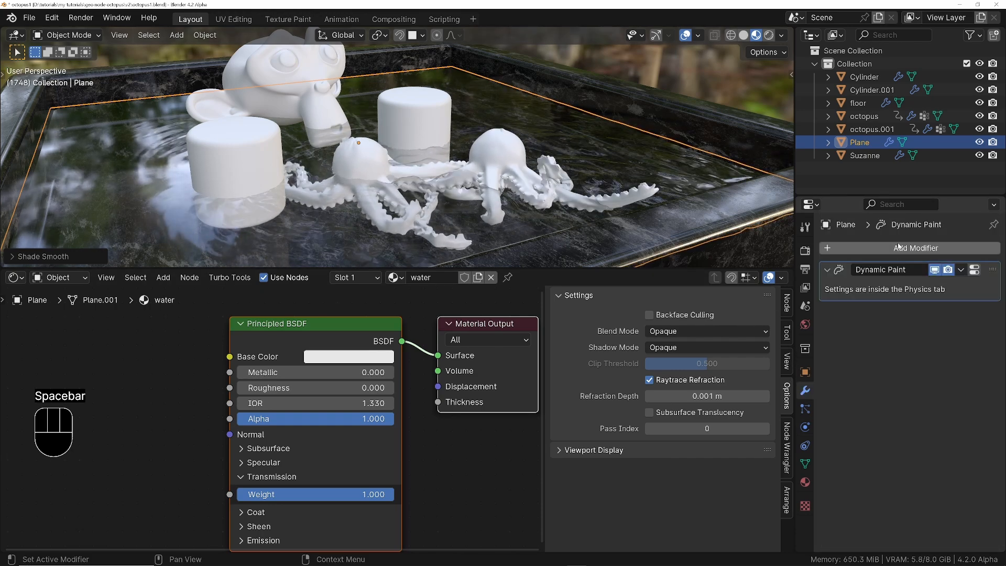
click(899, 248)
mouse_move(895, 244)
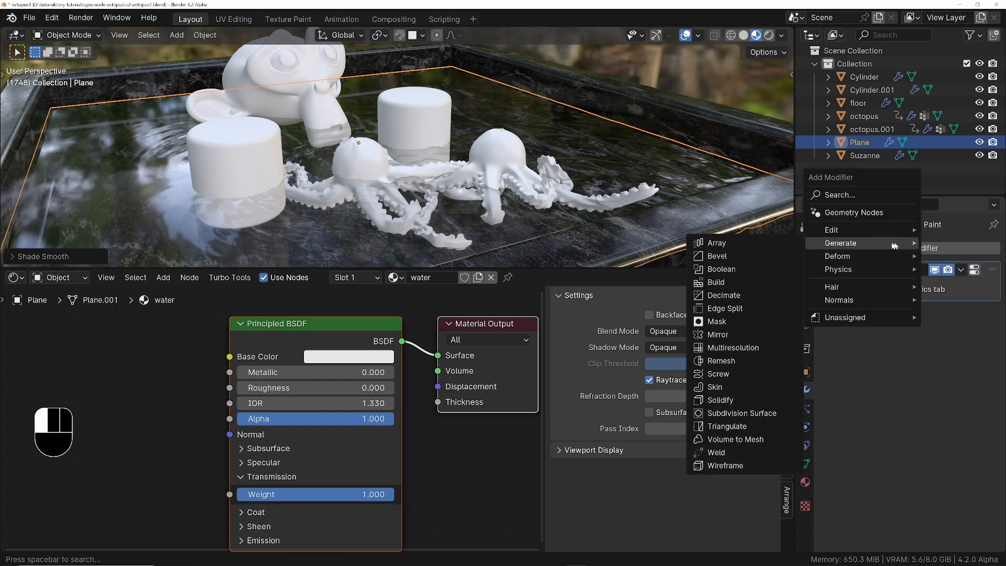
click(742, 413)
key(space)
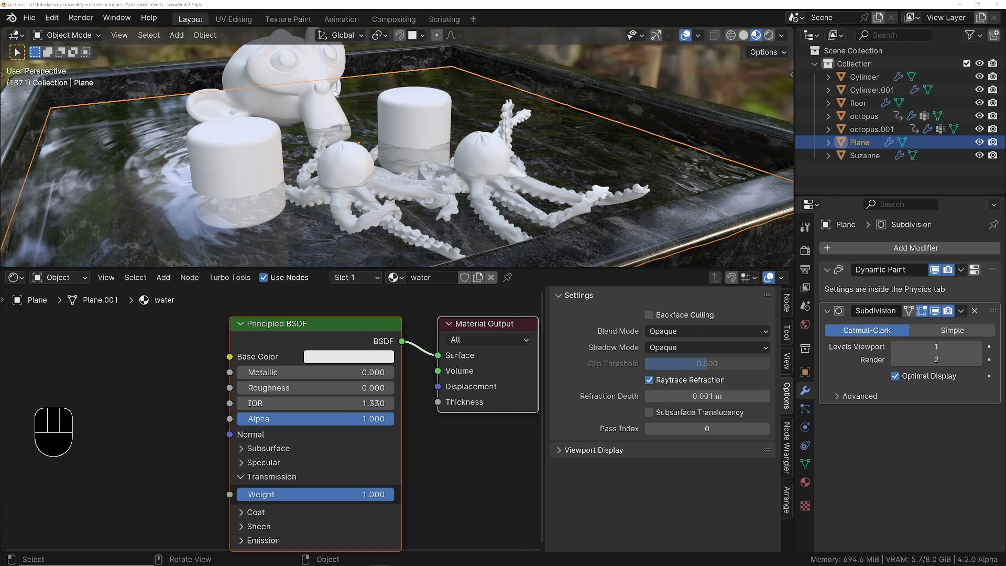
Step: Give Cylinder.001 a new material with a saturated red Base Color and a lowered Roughness
shift+middle_drag(337, 94, 357, 123)
middle_drag(357, 124, 375, 152)
click(434, 109)
ctrl+middle_drag(434, 109, 425, 253)
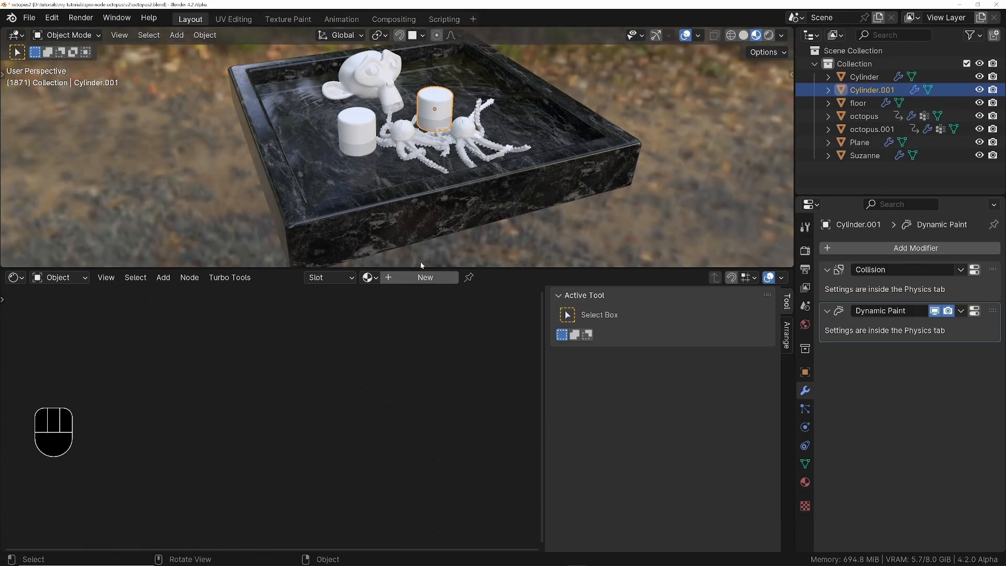
click(425, 277)
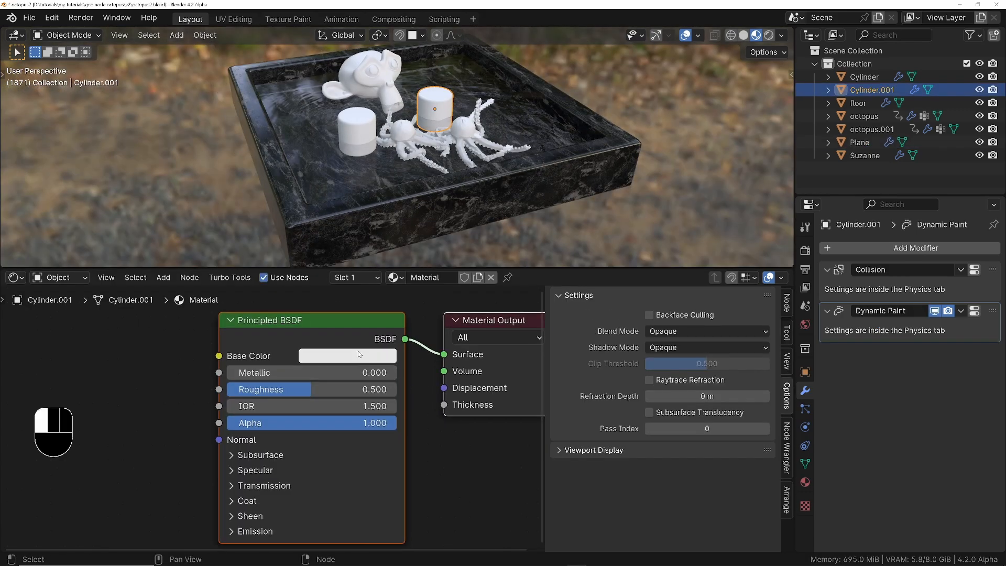
click(359, 355)
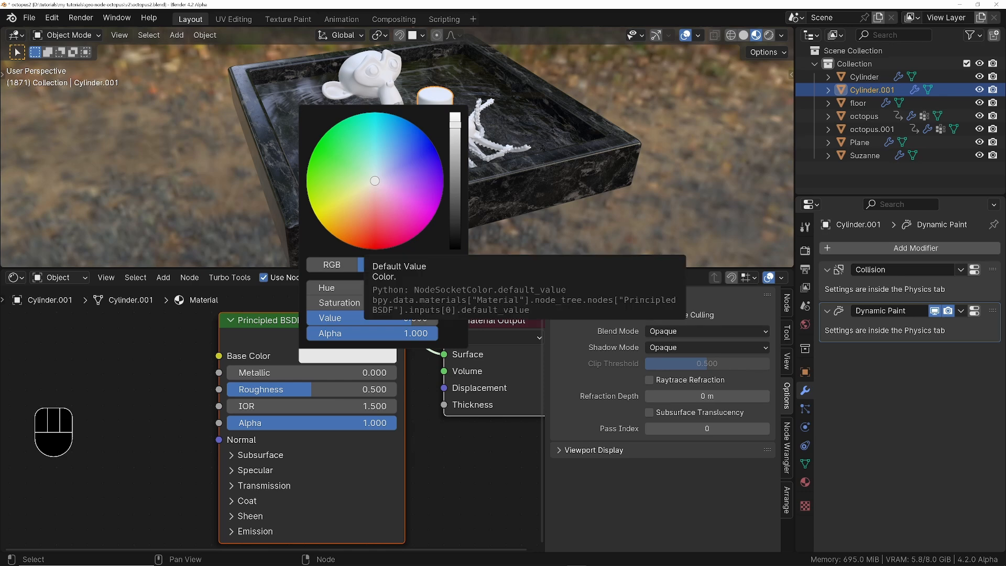
click(369, 249)
drag(258, 388, 236, 389)
Step: Give the other cylinder a new material with a blue Base Color and a Roughness of 0
click(346, 138)
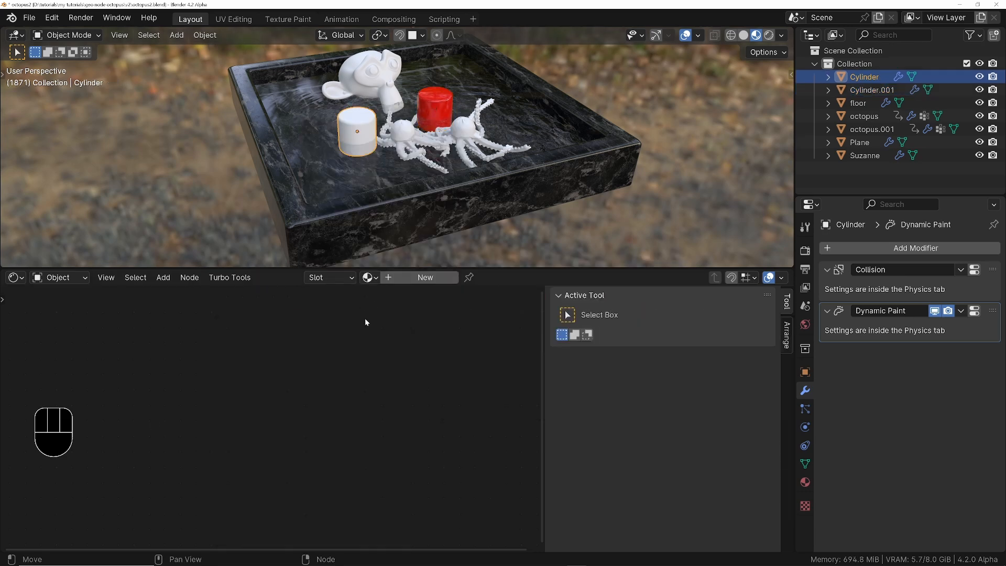
click(427, 282)
click(338, 356)
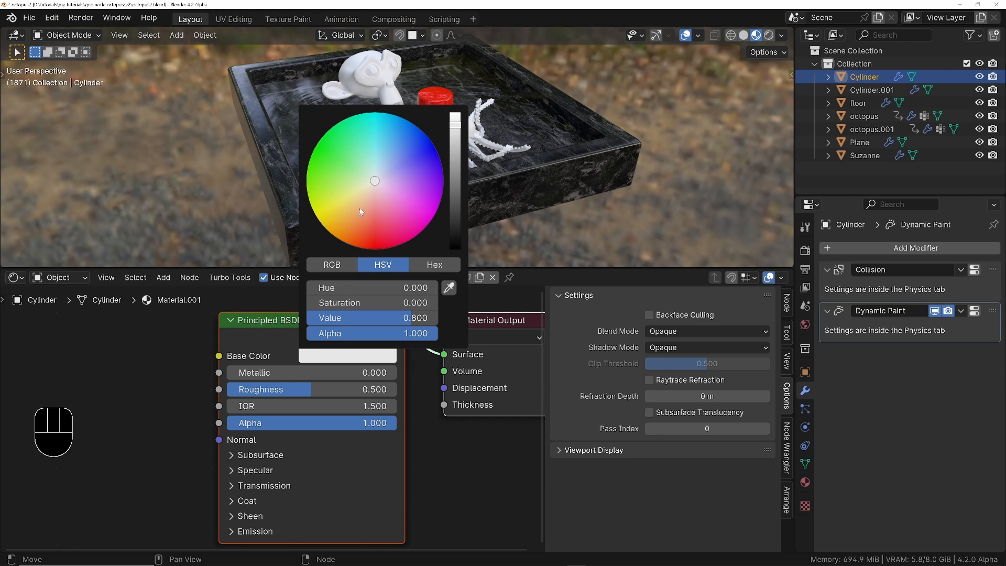
drag(361, 212, 432, 135)
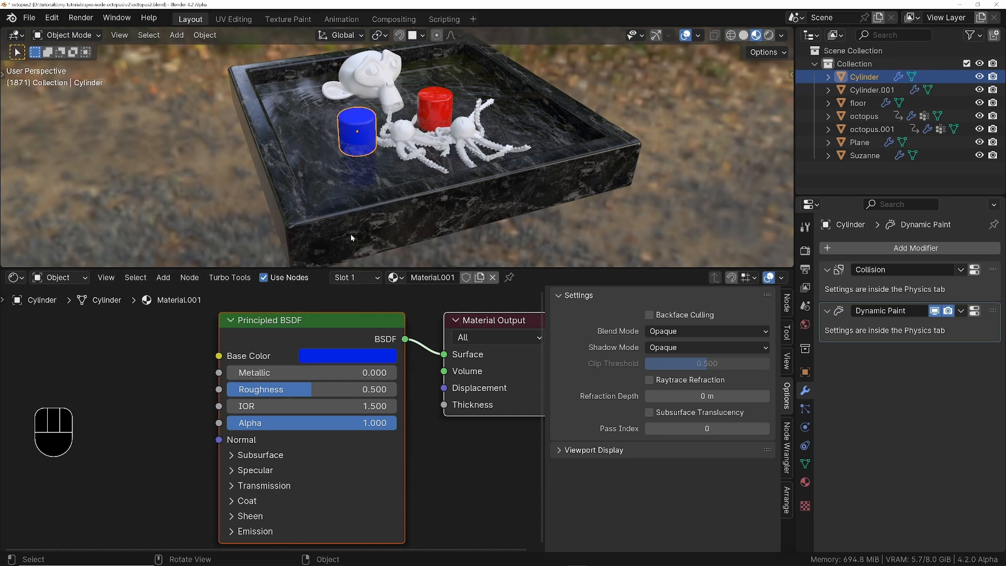
drag(314, 390, 246, 389)
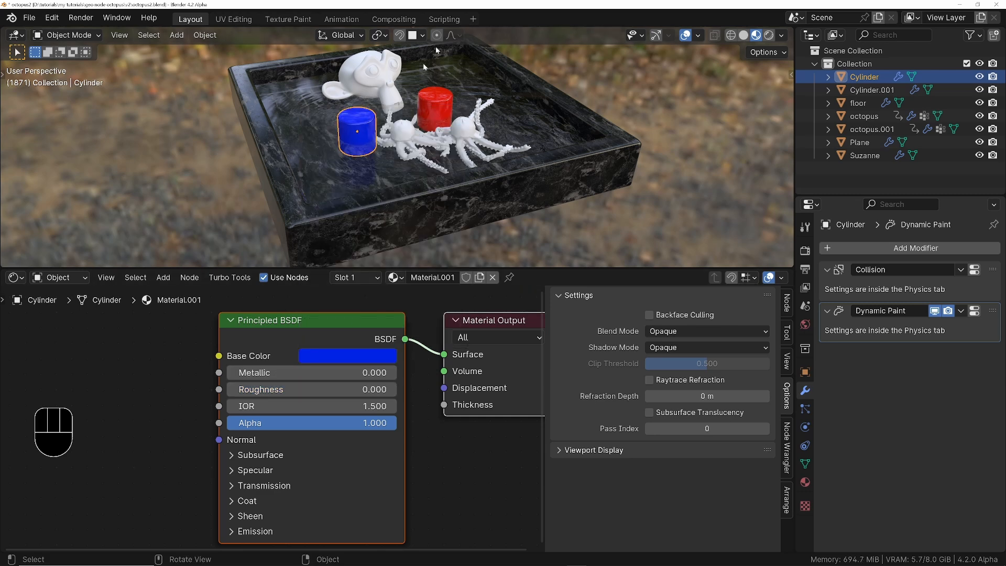
Step: Give the Suzanne monkey head a new material with a yellow Base Color and a Roughness of 0
click(405, 87)
shift+middle_drag(405, 87, 466, 123)
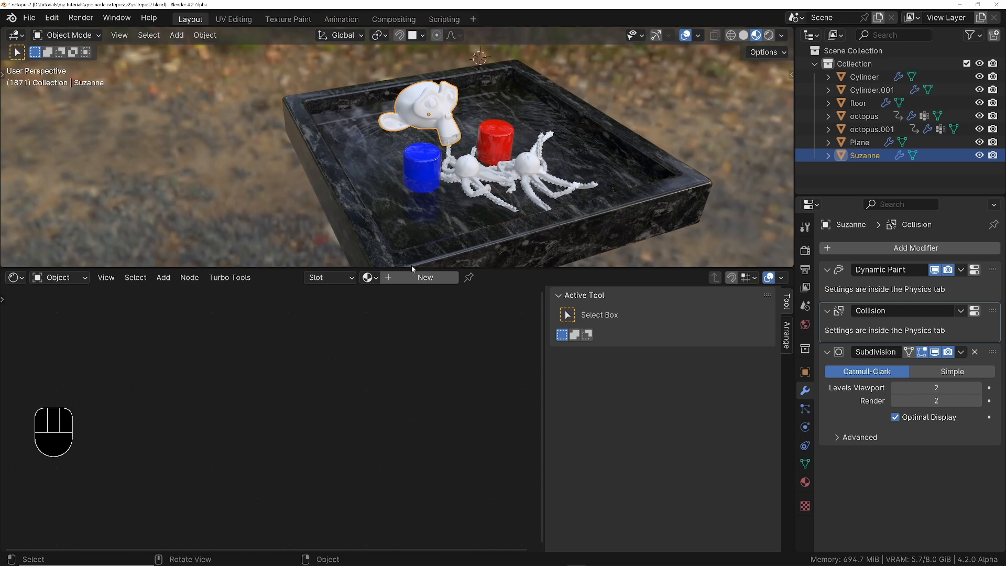
click(417, 278)
click(351, 359)
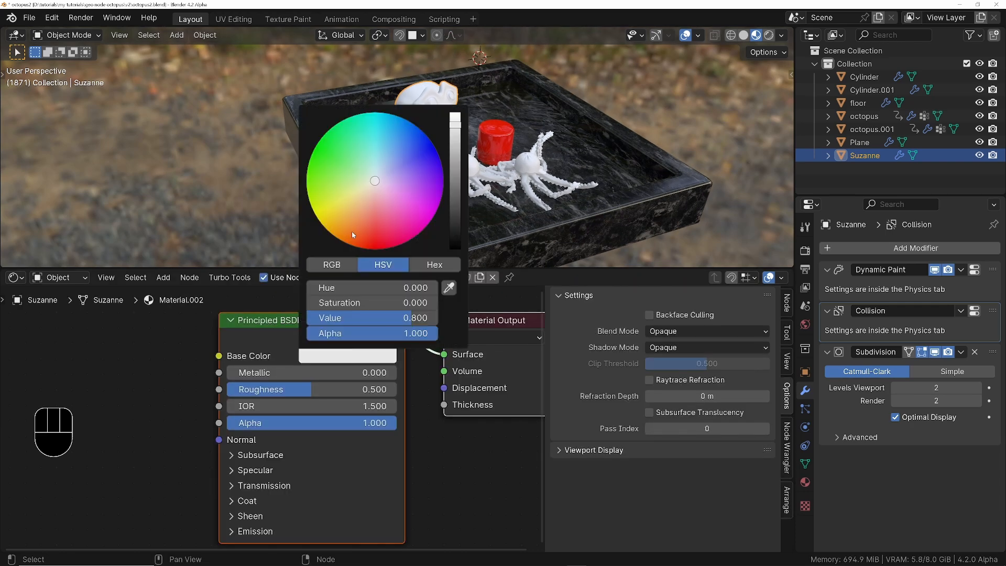
mouse_move(351, 231)
mouse_down()
mouse_move(339, 204)
mouse_move(317, 219)
mouse_up()
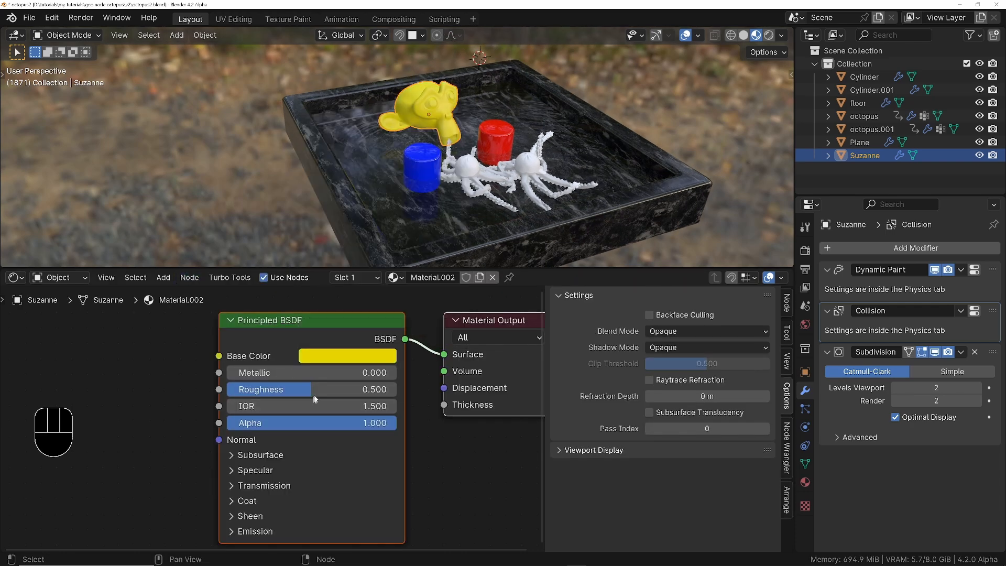
drag(292, 390, 229, 390)
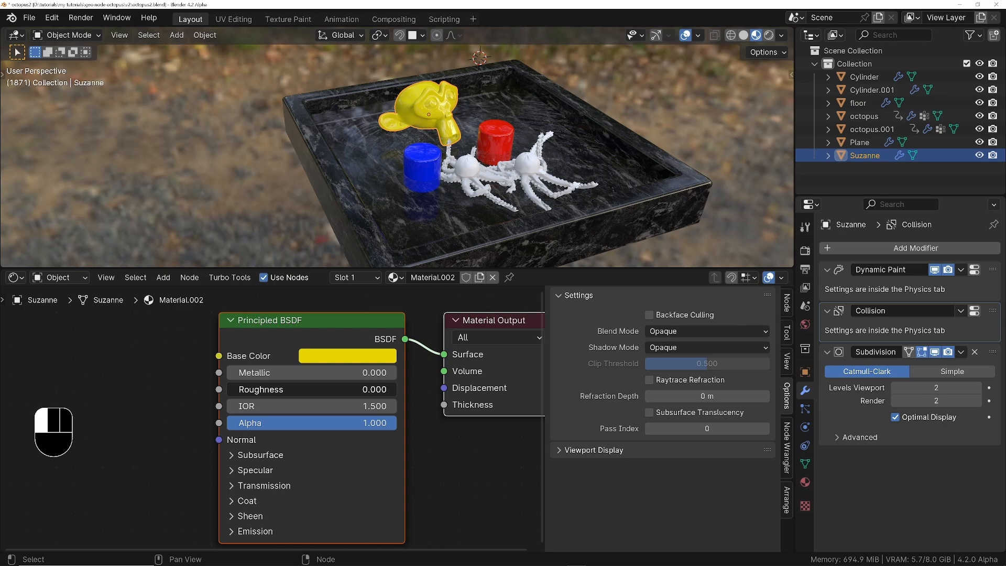
Step: Create a new material for octopus.001 and set its Subsurface Weight to 1.000
middle_drag(592, 181, 555, 130)
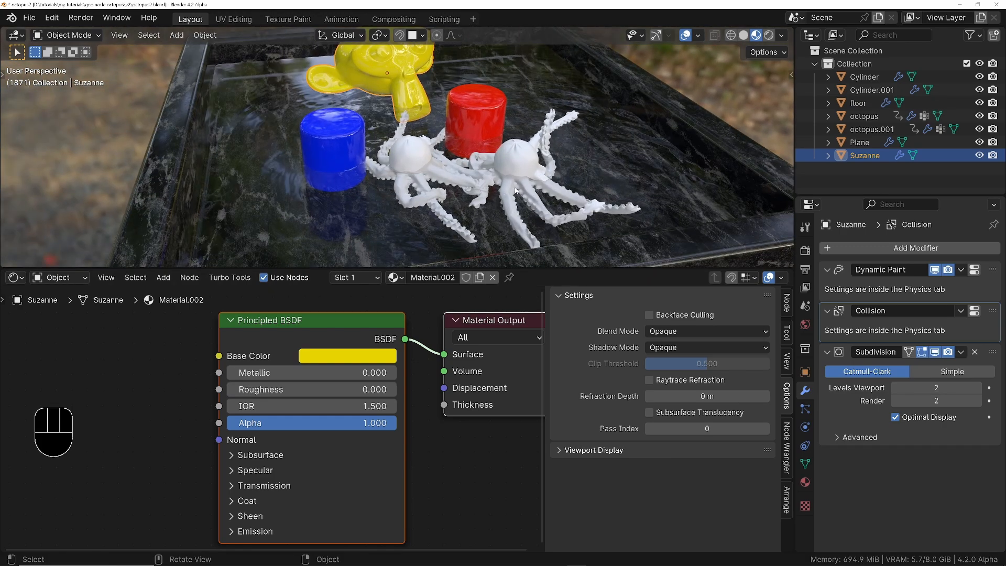
click(524, 167)
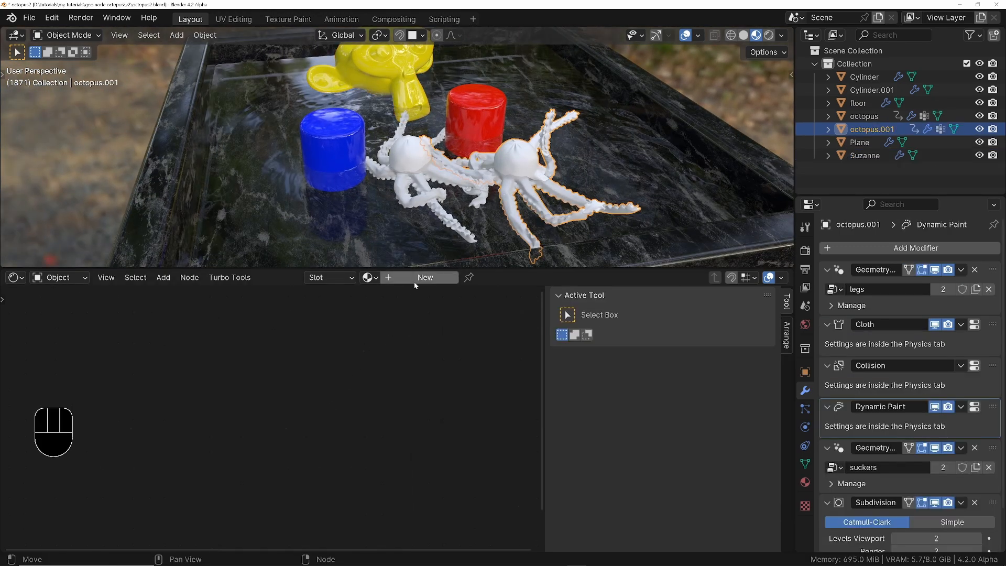
click(415, 285)
key(n)
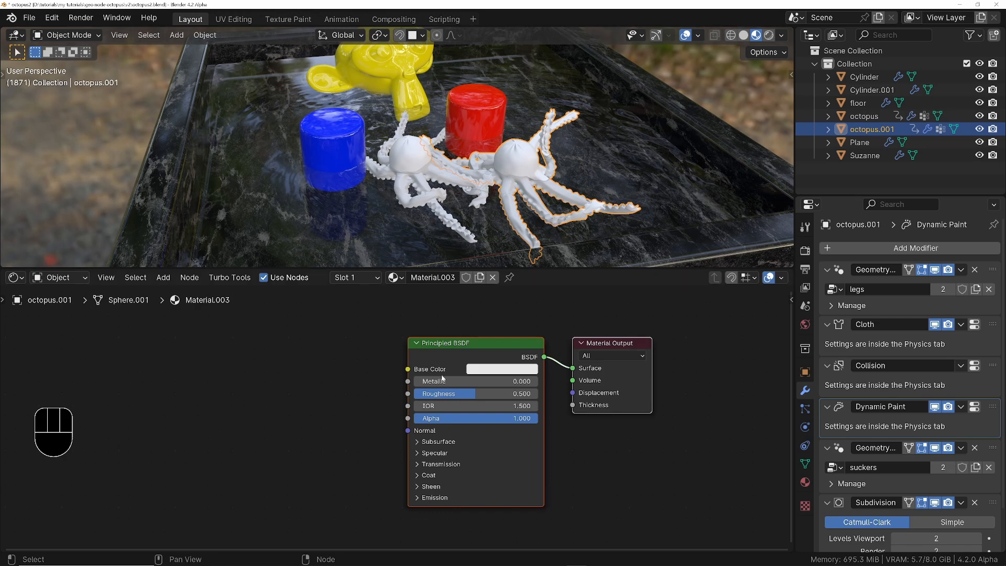
click(418, 445)
middle_drag(453, 449, 450, 414)
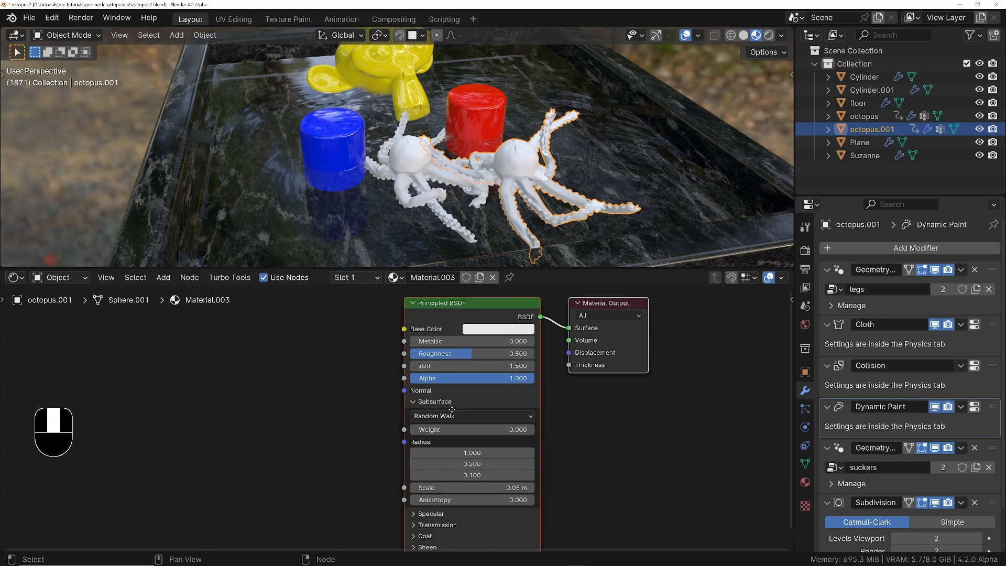
drag(428, 431, 540, 432)
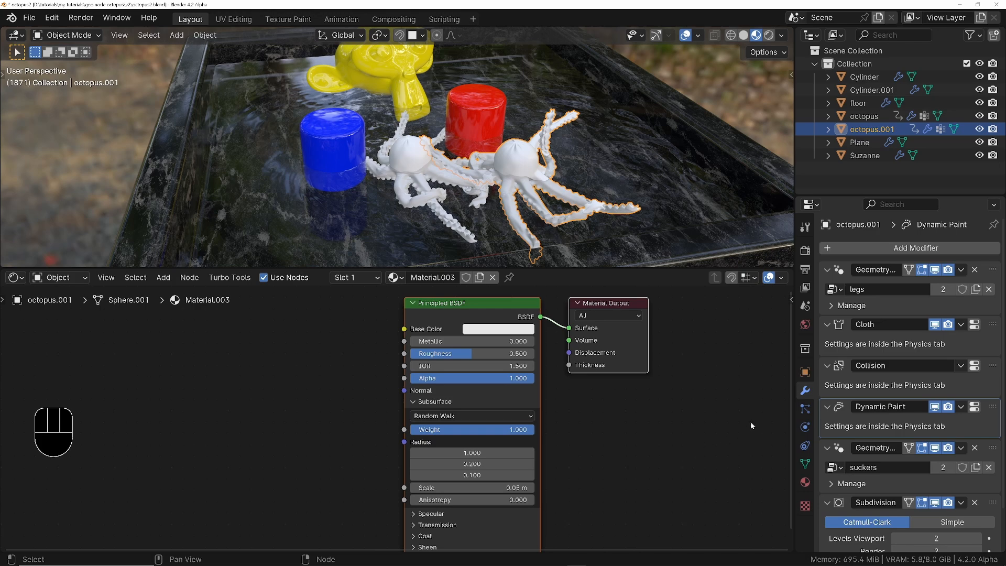
Step: Enable Subsurface Translucency on the octopus.001 material and set its Subsurface Scale to 6.65 m
click(805, 482)
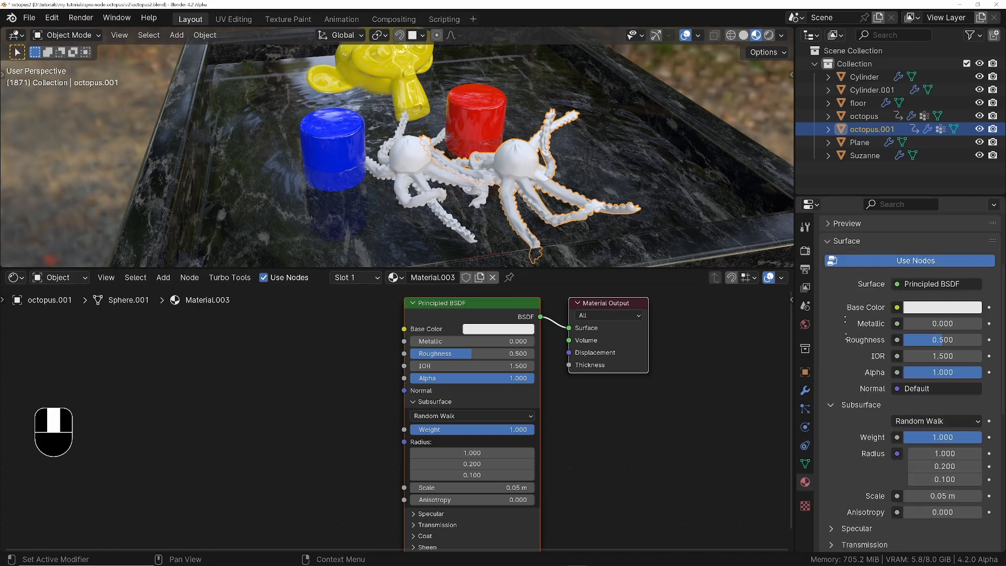
scroll(845, 328, down, 12)
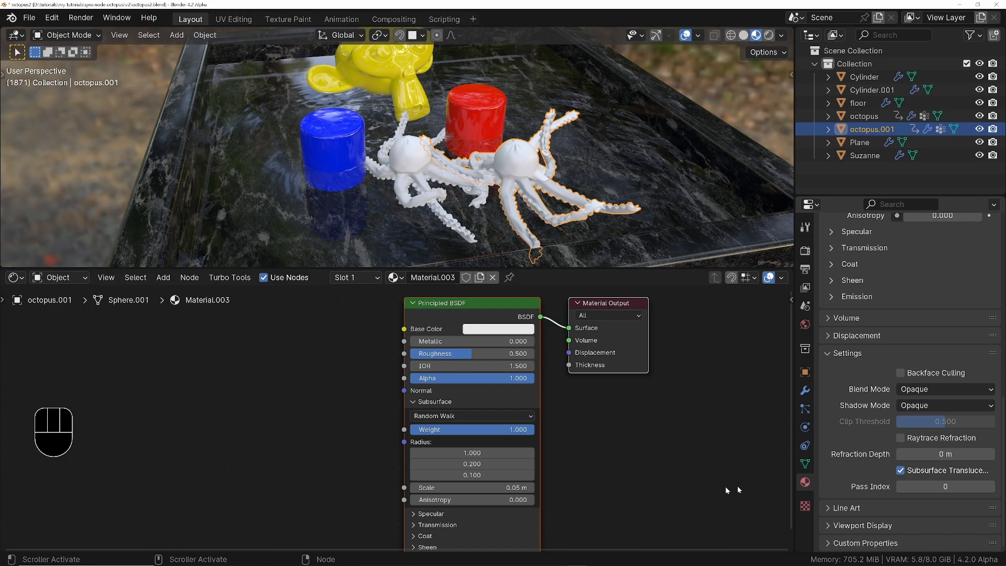
drag(466, 487, 531, 487)
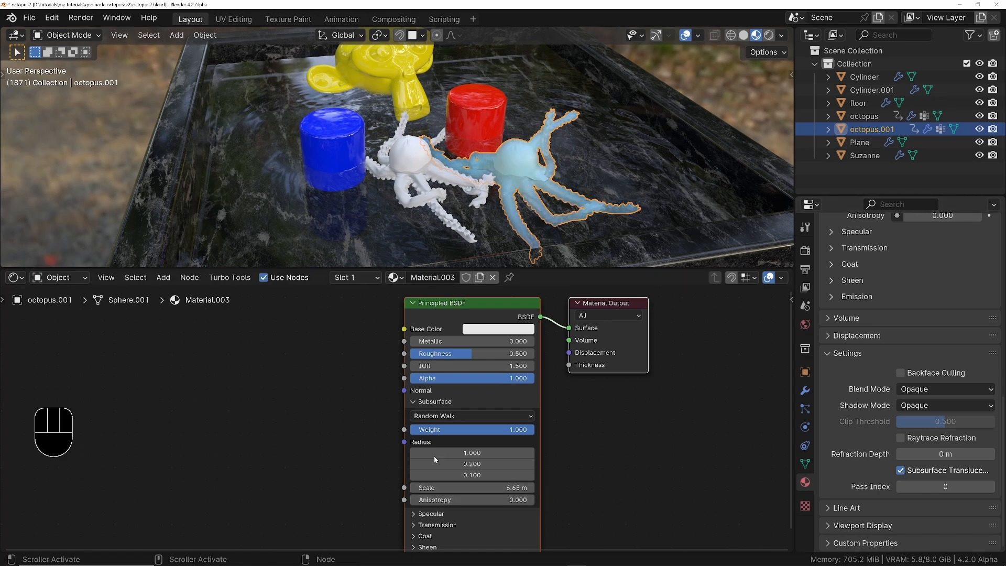
middle_drag(485, 369, 533, 398)
middle_drag(555, 134, 529, 162)
mouse_move(530, 162)
ctrl+middle_down()
mouse_move(524, 126)
mouse_move(519, 147)
ctrl+middle_up()
key(ctrl+z)
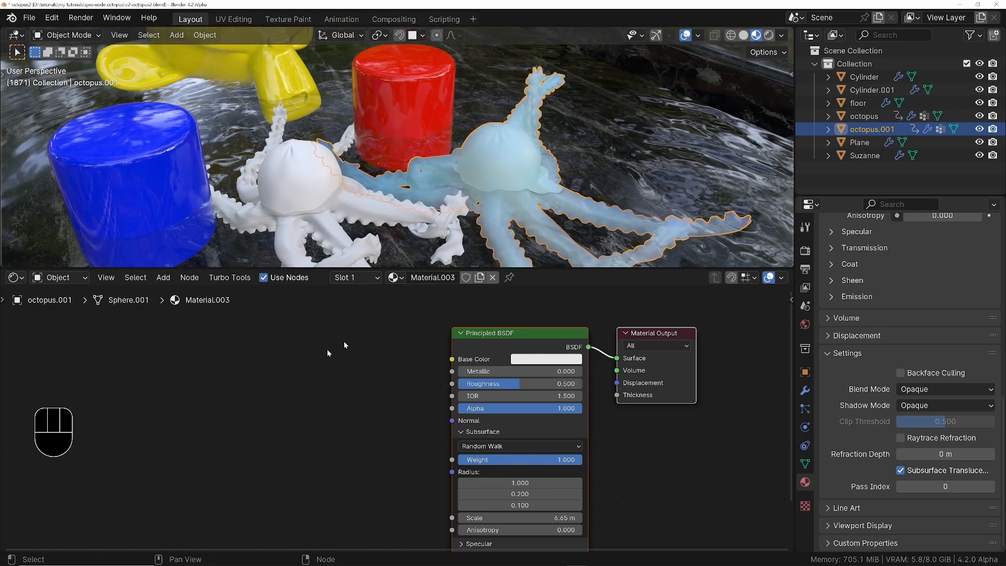
Step: Add a Mix node in Color mode to the octopus.001 material and connect its Result to the Principled BSDF's Base Color
key(shift+a)
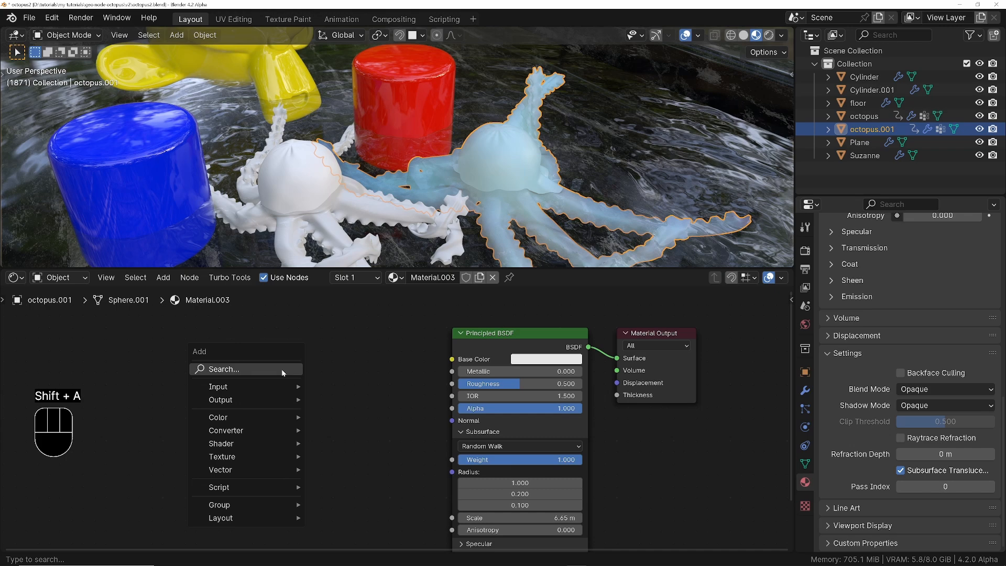
text(mix)
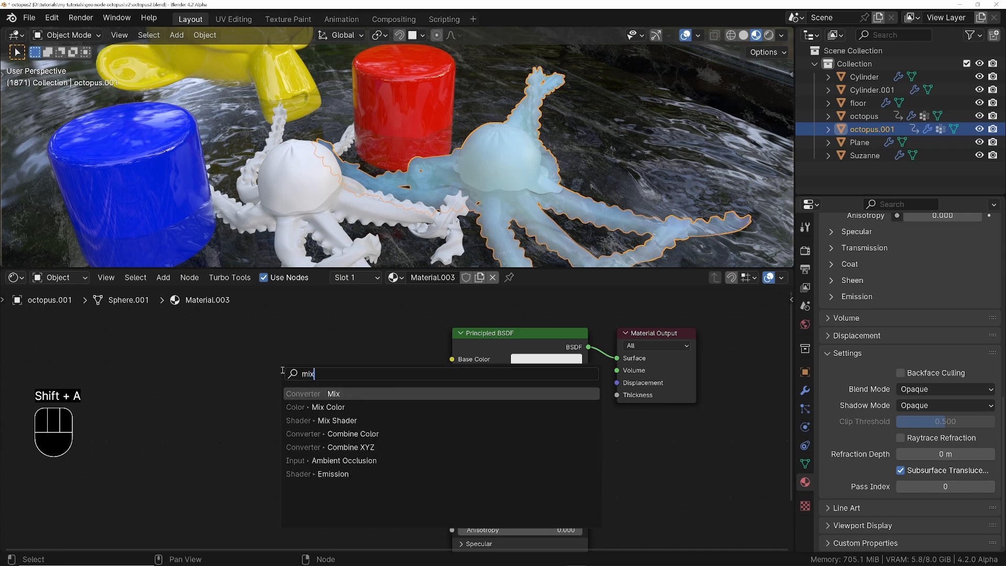
key(Return)
click(315, 346)
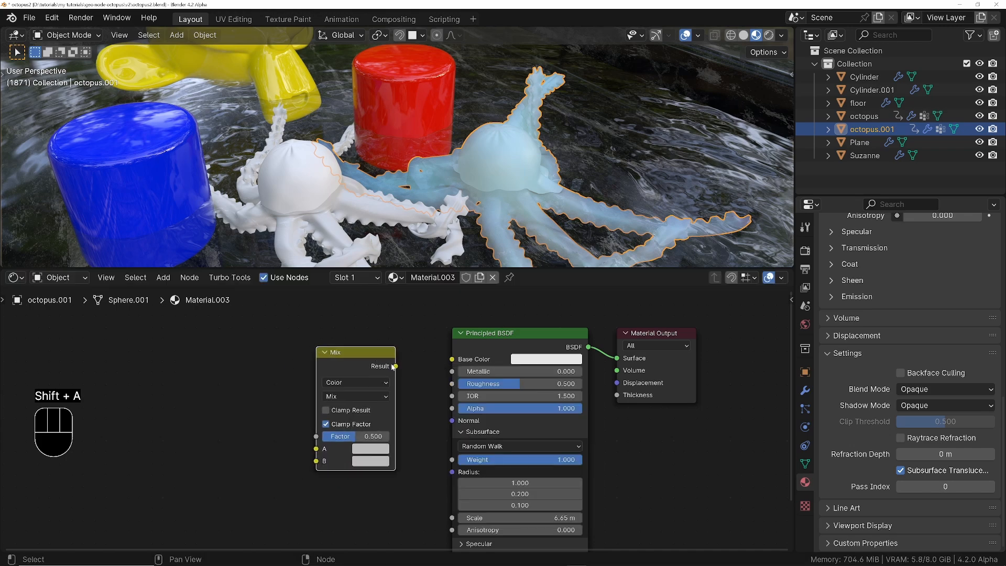
drag(394, 367, 452, 359)
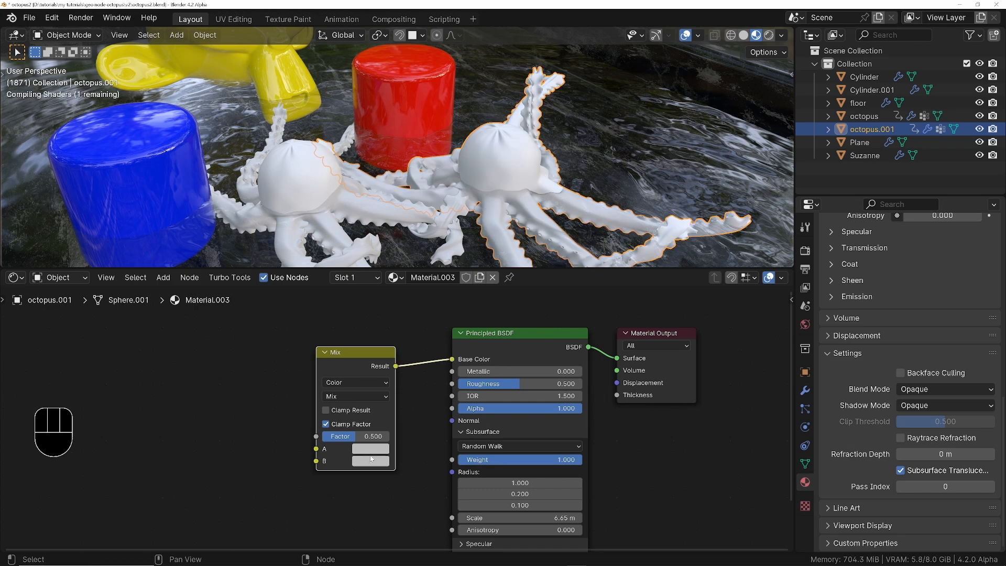
Step: Set the Mix node's B color to red with Saturation 1.000 and its Factor to 1.000
click(373, 449)
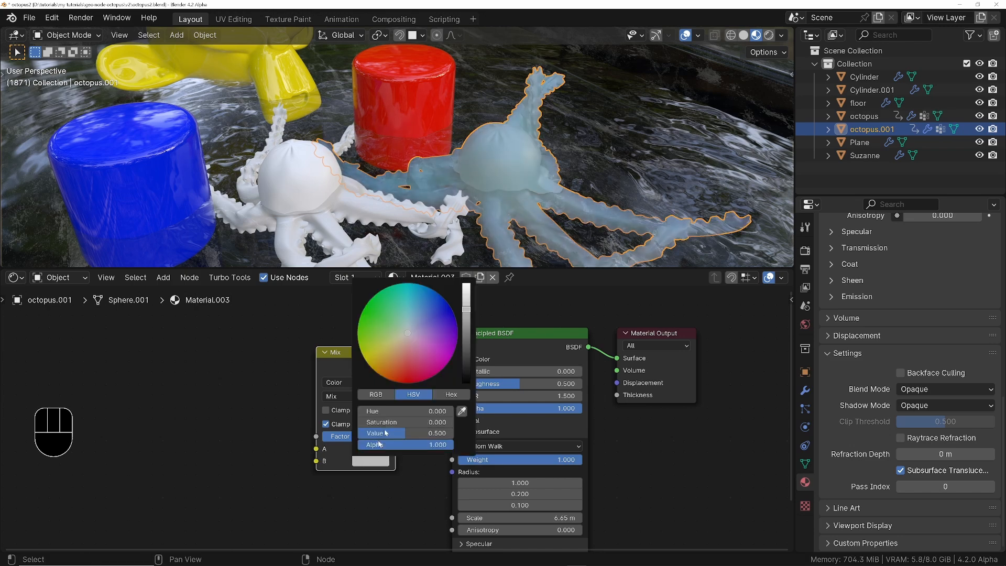
drag(399, 361, 406, 384)
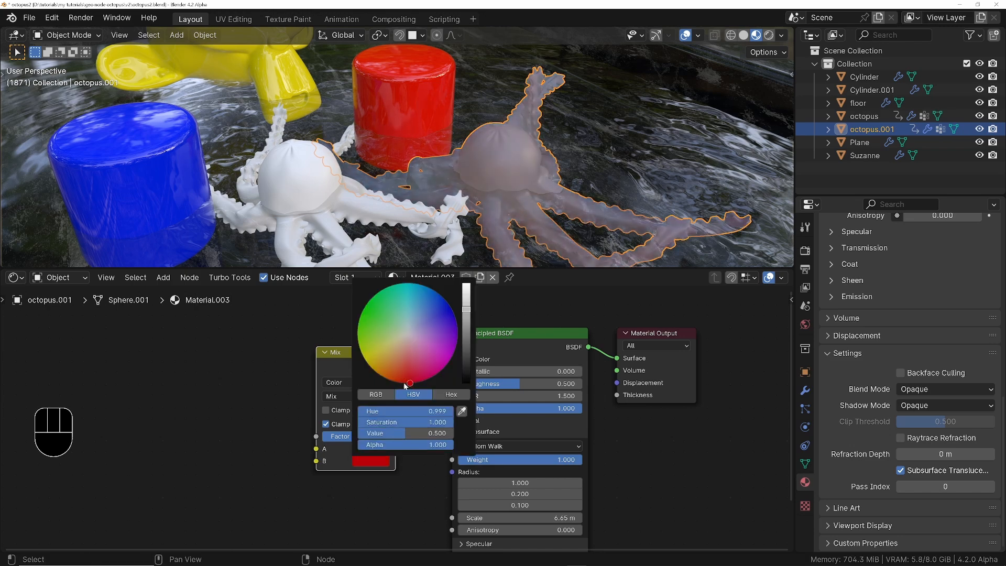
drag(367, 436, 366, 460)
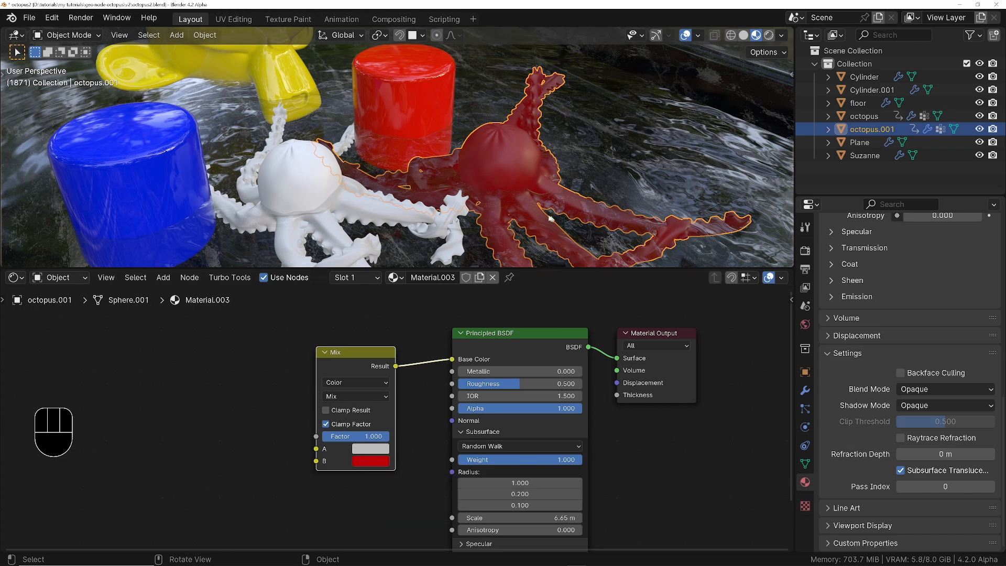
Step: Add a Noise Texture node with its Fac output driving the Mix node's Factor, and turn off the viewport overlays
middle_drag(241, 488, 255, 488)
click(197, 471)
key(shift+a)
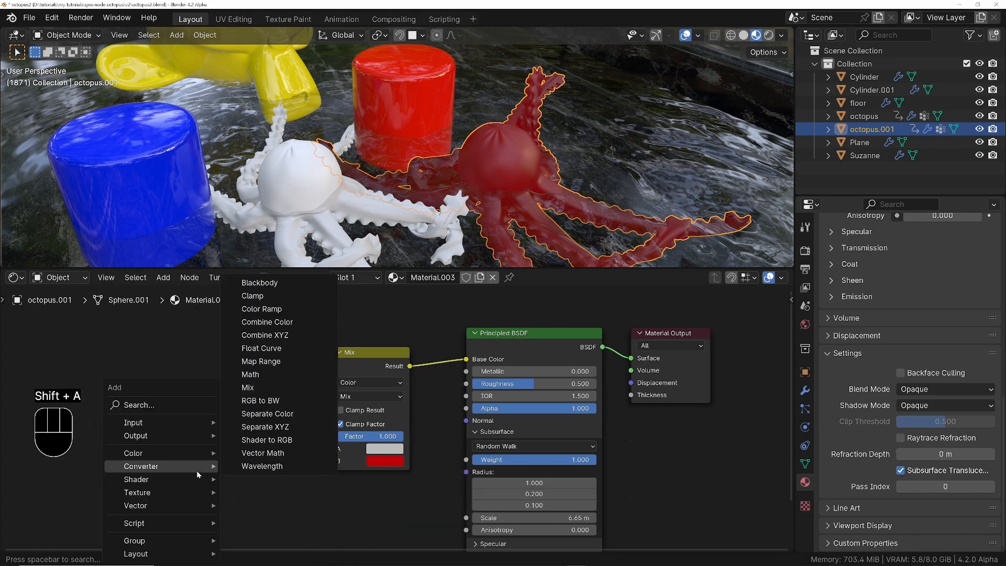
text(noise)
key(Return)
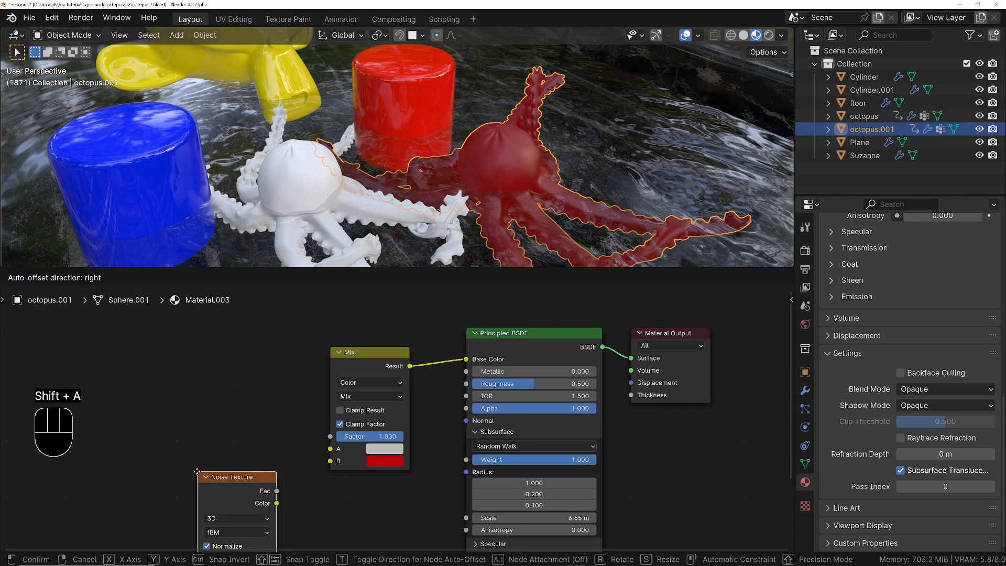
click(224, 361)
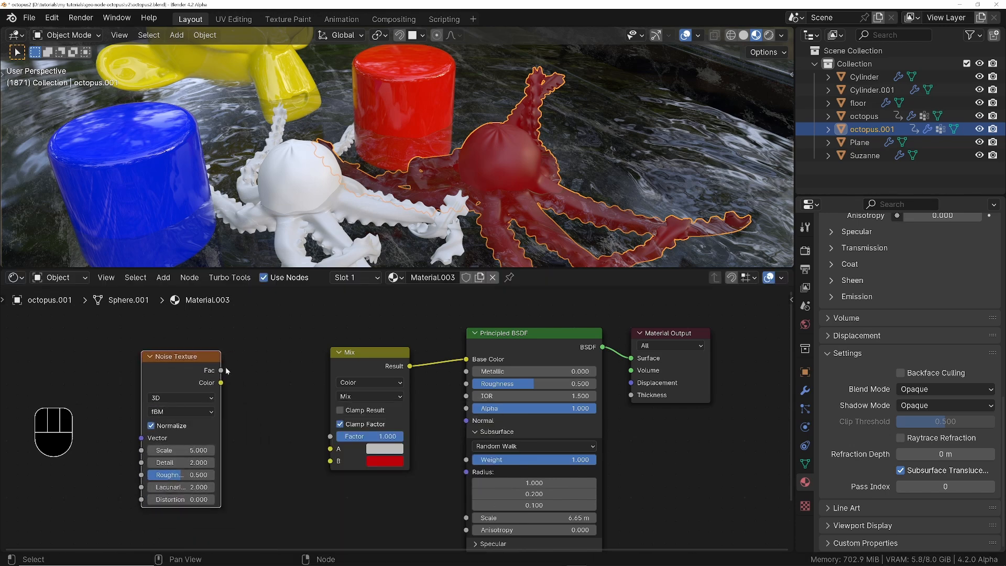
drag(221, 371, 329, 435)
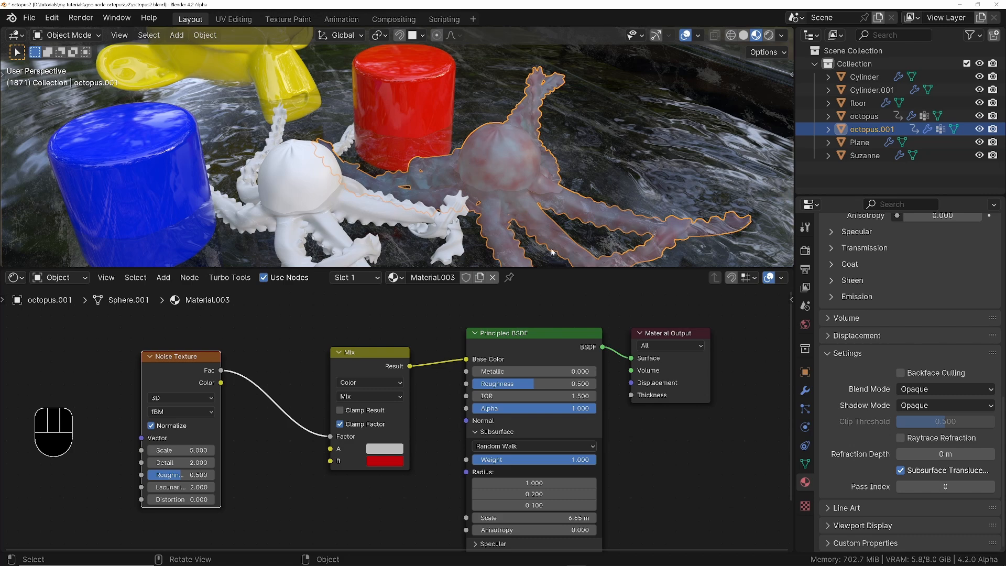
click(684, 38)
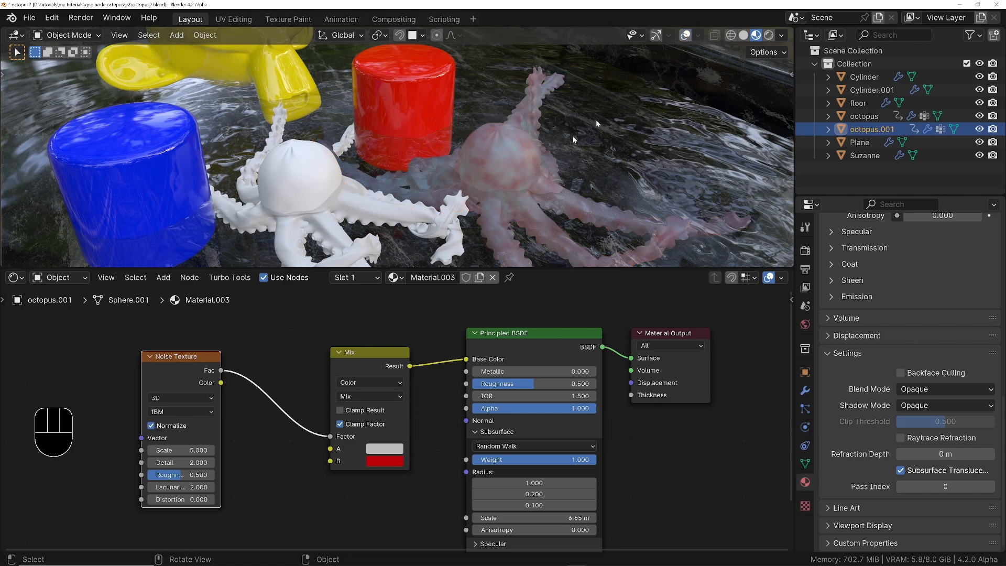
middle_drag(597, 122, 499, 119)
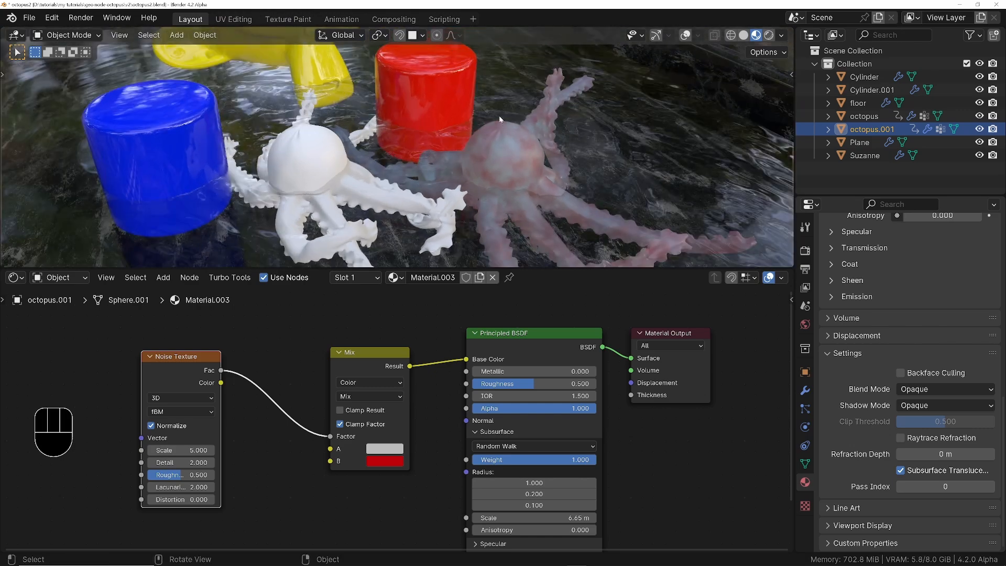
Step: Insert a Color Ramp between the Noise Texture and Mix nodes and bring its stops close together, with the white stop at 0.554
drag(187, 360, 119, 369)
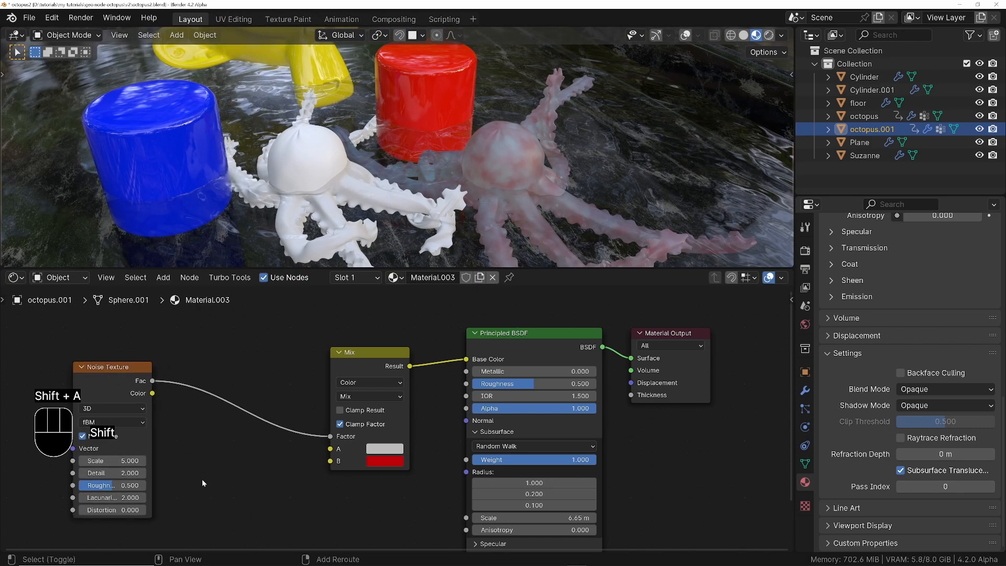
key(shift+a)
mouse_move(202, 479)
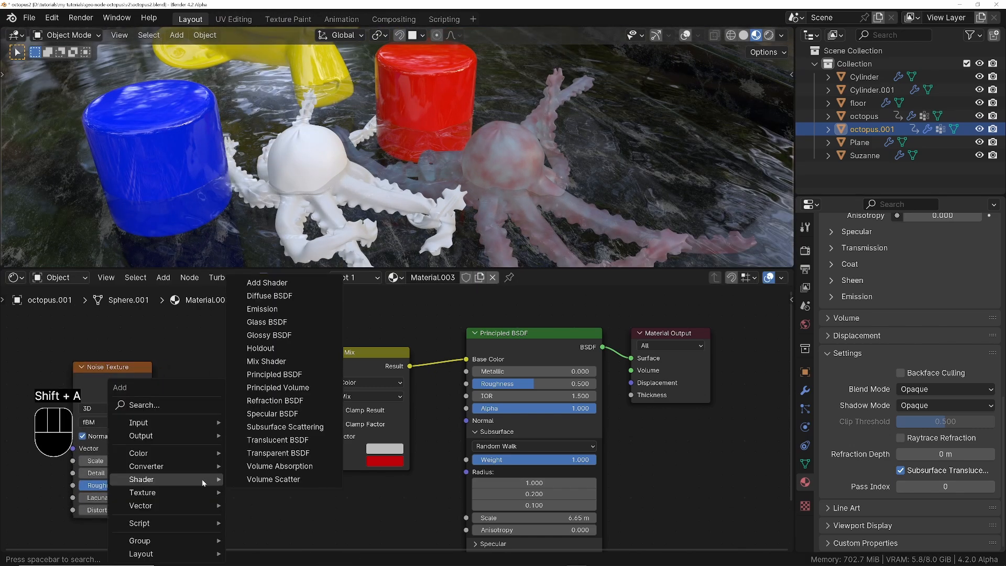
text(ramp)
key(Return)
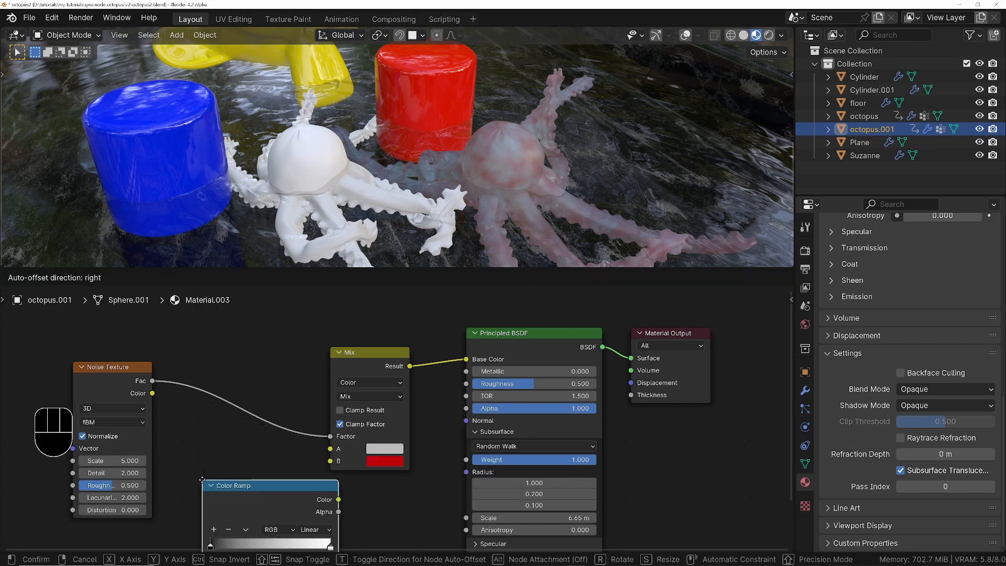
click(199, 382)
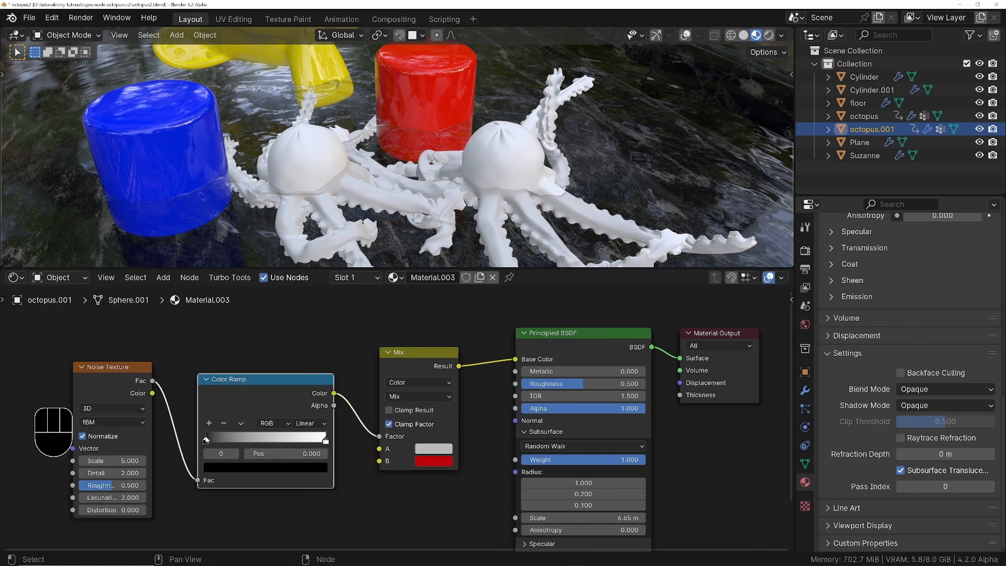
drag(205, 438, 272, 436)
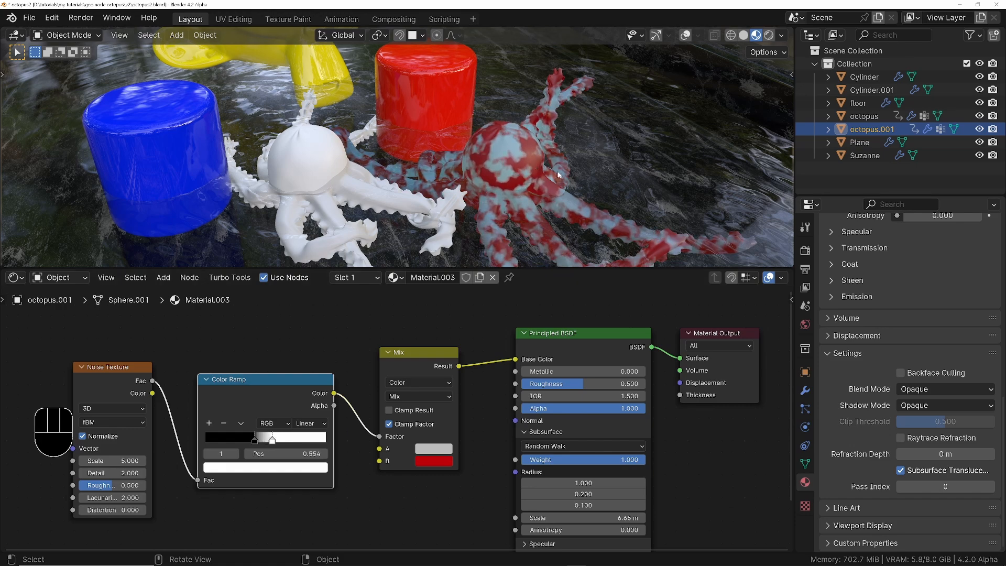
Step: Play the animation to check how the noise pattern behaves on the moving octopus
key(space)
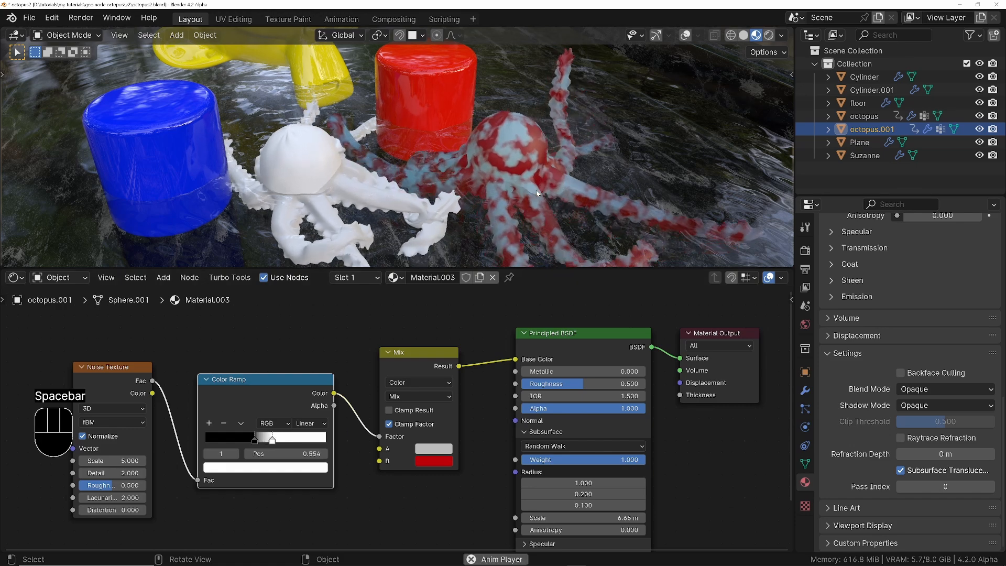
key(space)
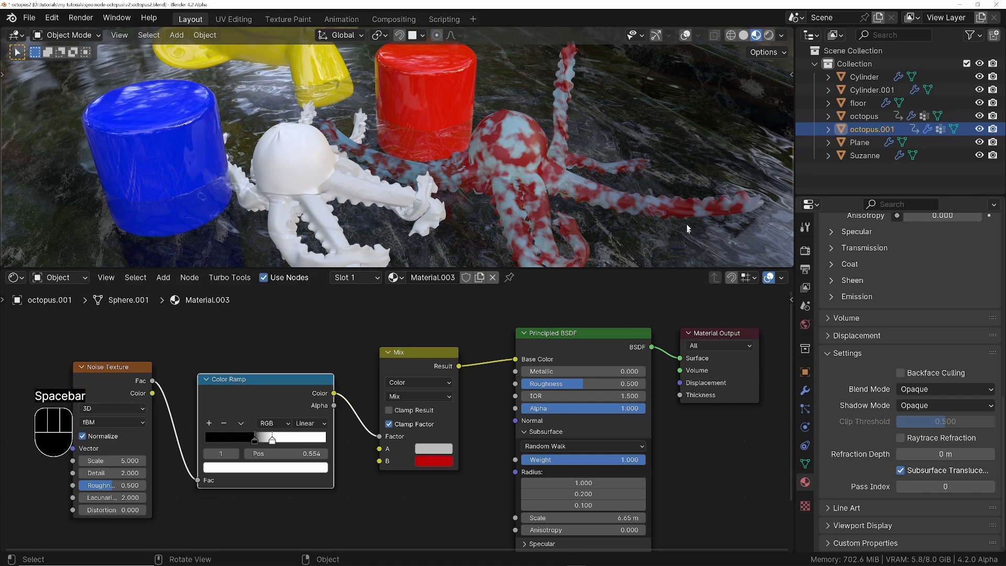
middle_drag(148, 418, 187, 419)
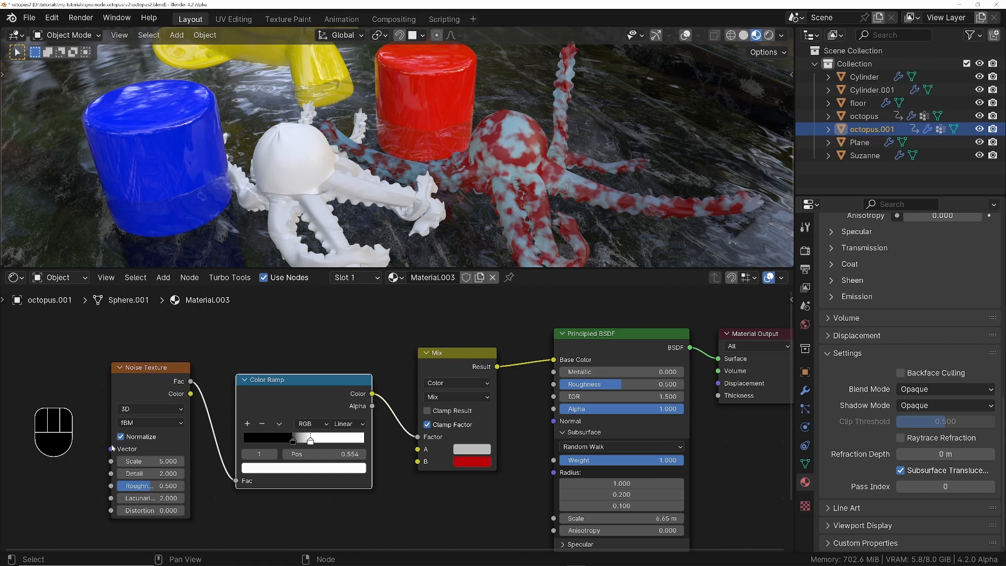
key(space)
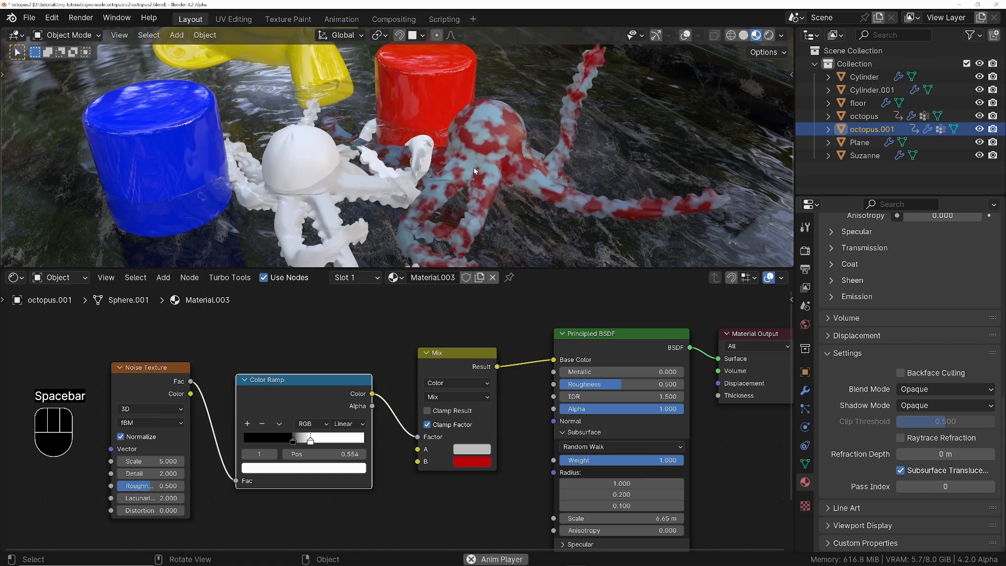
Step: Retune the octopus material with the Color Ramp's white stop at 0.662, brighter Mix colors A and B, and a Subsurface Scale of 4.95 m
mouse_move(311, 441)
mouse_down()
mouse_move(341, 442)
mouse_move(325, 443)
mouse_up()
middle_drag(326, 443, 319, 408)
click(465, 413)
mouse_move(560, 262)
mouse_down()
mouse_move(561, 239)
mouse_move(562, 251)
mouse_up()
click(465, 426)
drag(269, 408, 279, 409)
drag(322, 408, 320, 408)
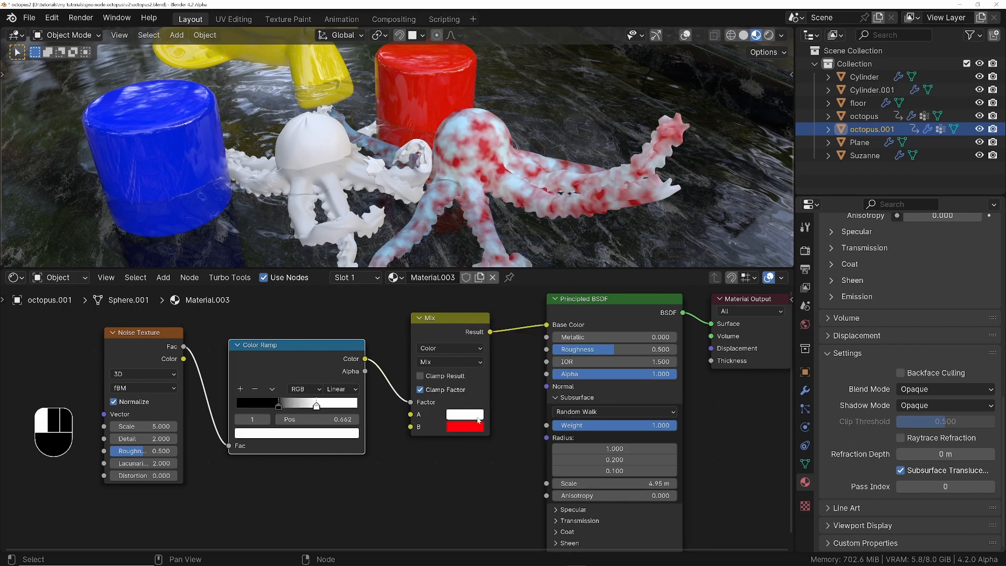
Step: Darken the Mix node's A color to light grey and its B color to a deeper red
click(478, 417)
drag(561, 240, 560, 271)
click(469, 426)
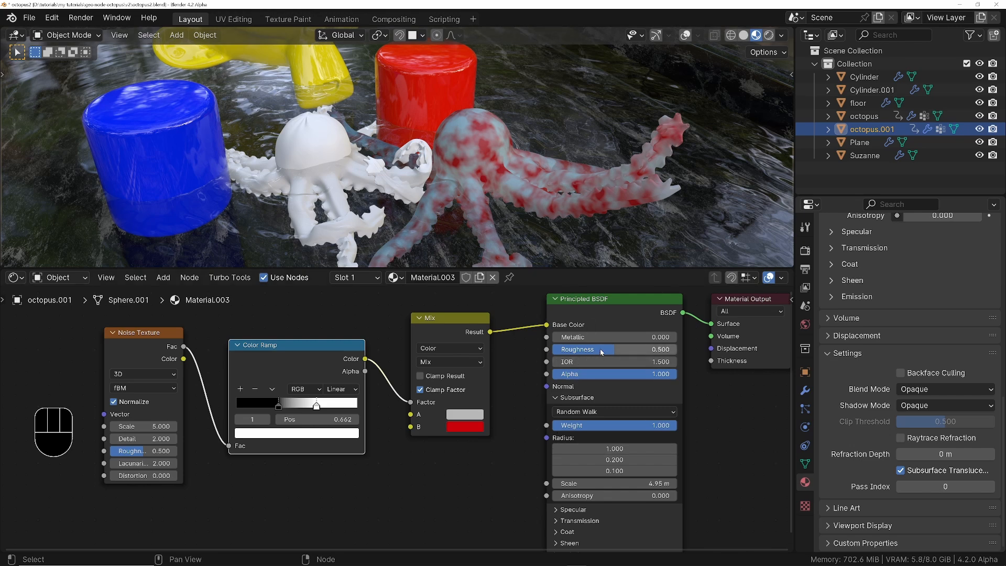
Step: Give the octopus material a clear Coat with a Weight of 1.000 and an IOR of 1.290
drag(602, 352, 566, 352)
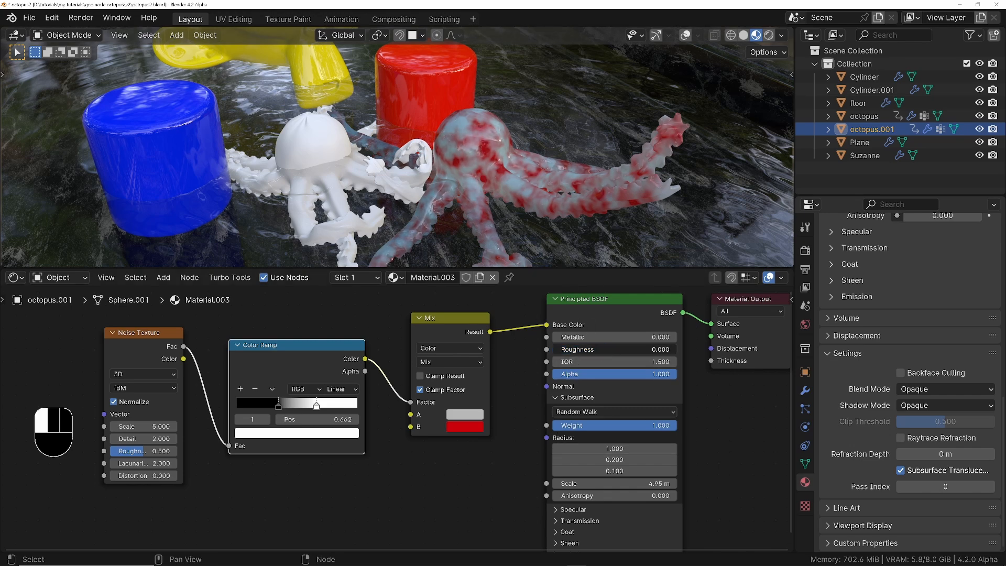
middle_drag(560, 542, 564, 467)
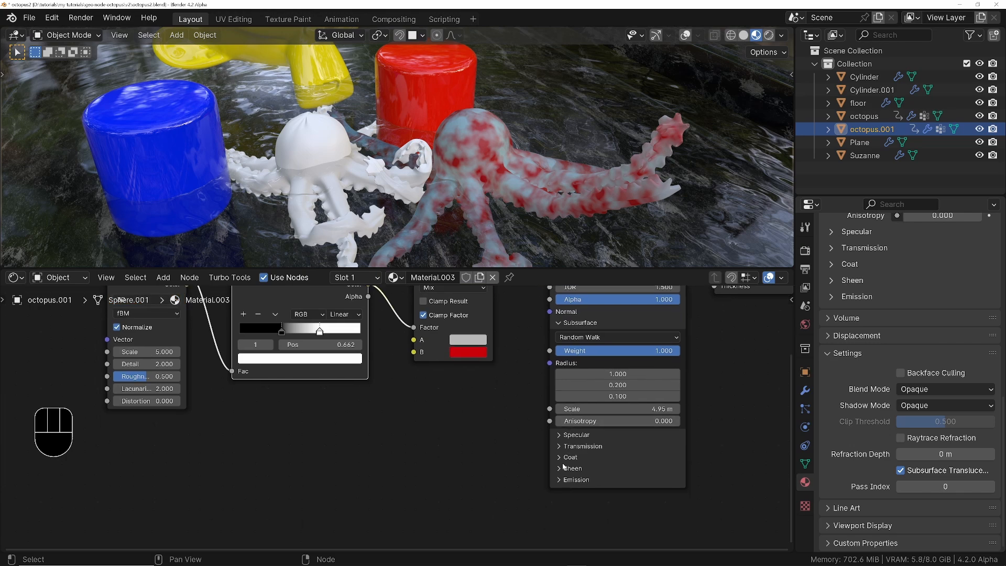
click(566, 458)
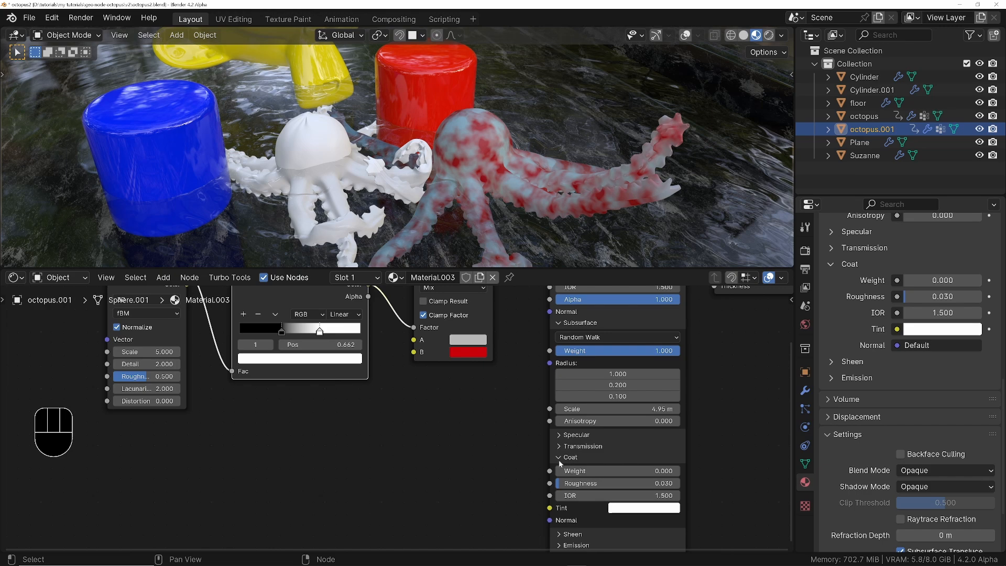
drag(582, 473, 650, 474)
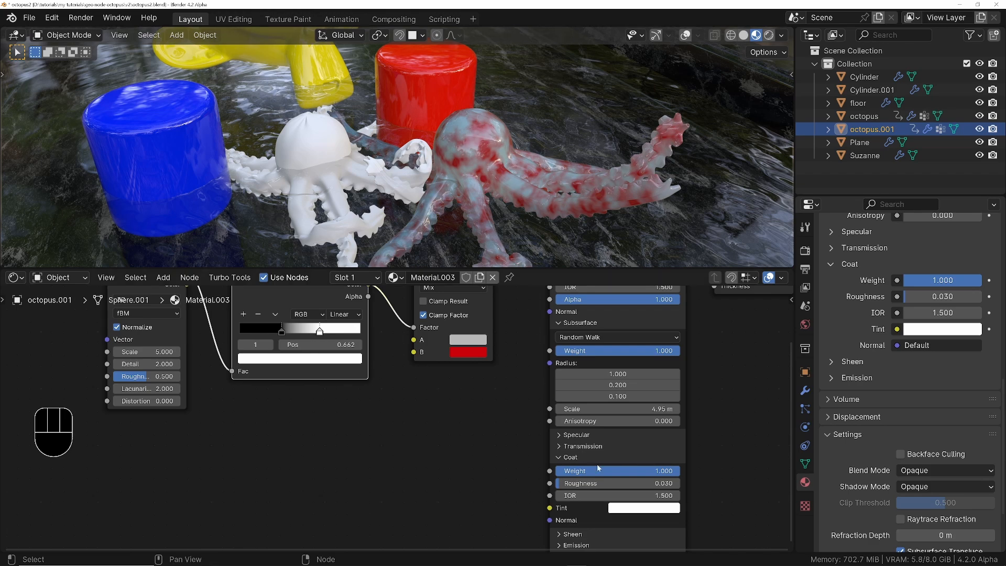
click(600, 492)
text(1.1)
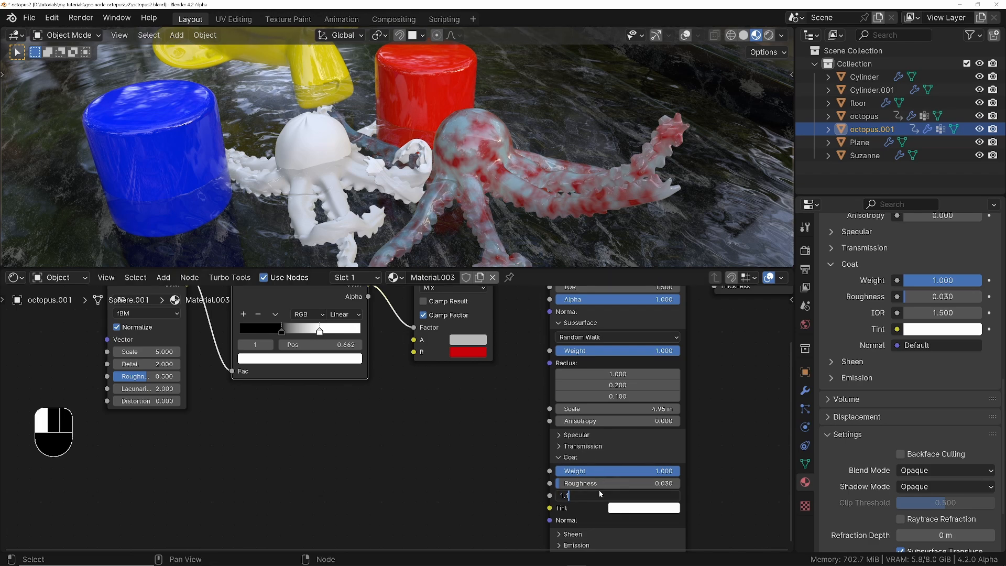
key(Return)
shift+drag(592, 495, 648, 495)
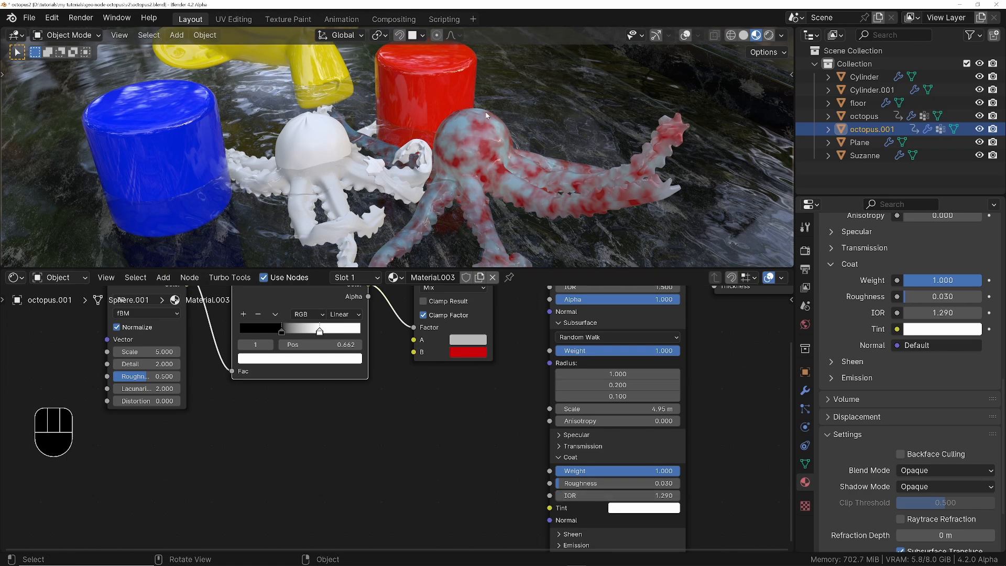
Step: Link the octopus.001 material to the other, still untextured octopus
middle_drag(500, 103, 414, 156)
scroll(462, 198, up, 3)
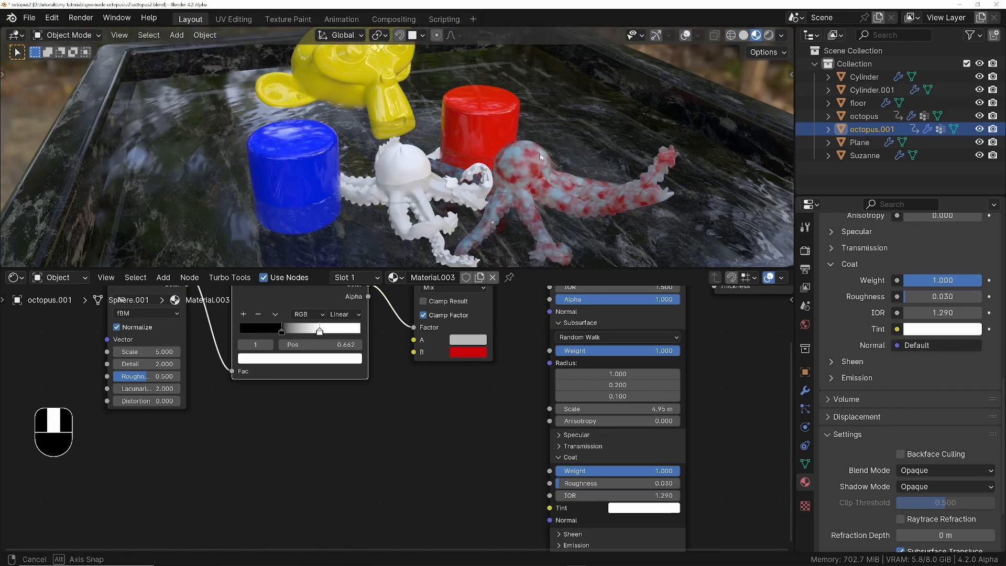
click(411, 161)
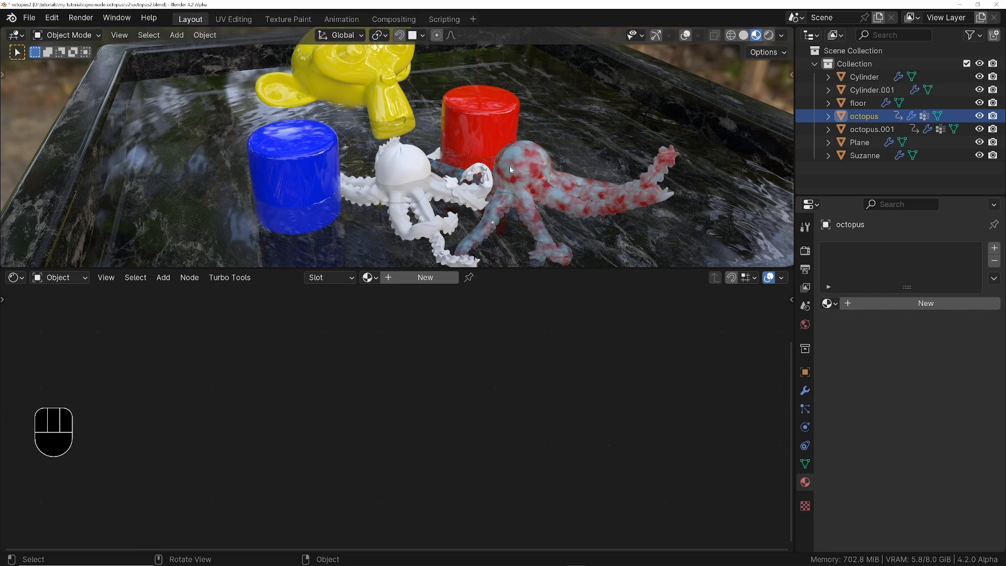
shift+click(521, 152)
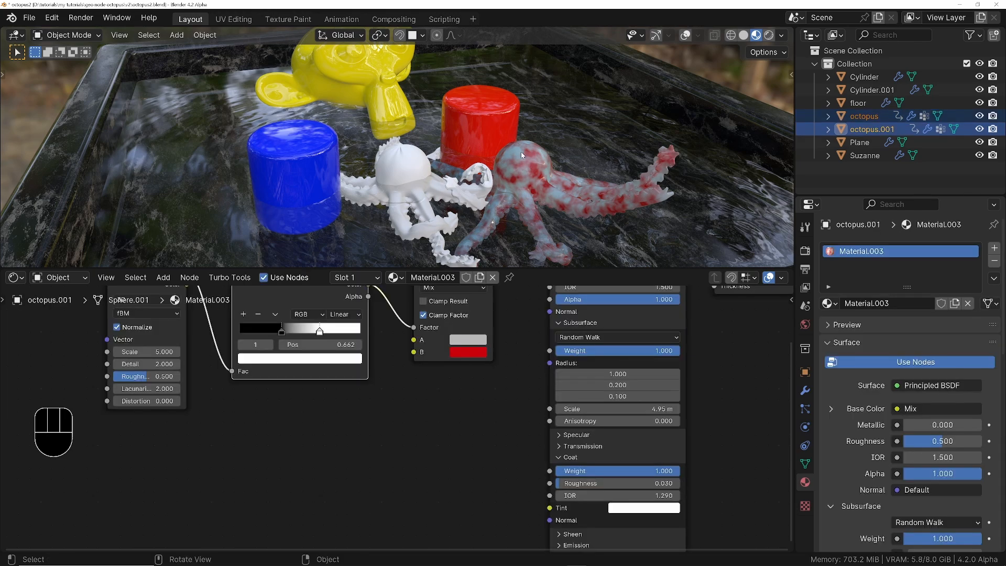
key(ctrl+l)
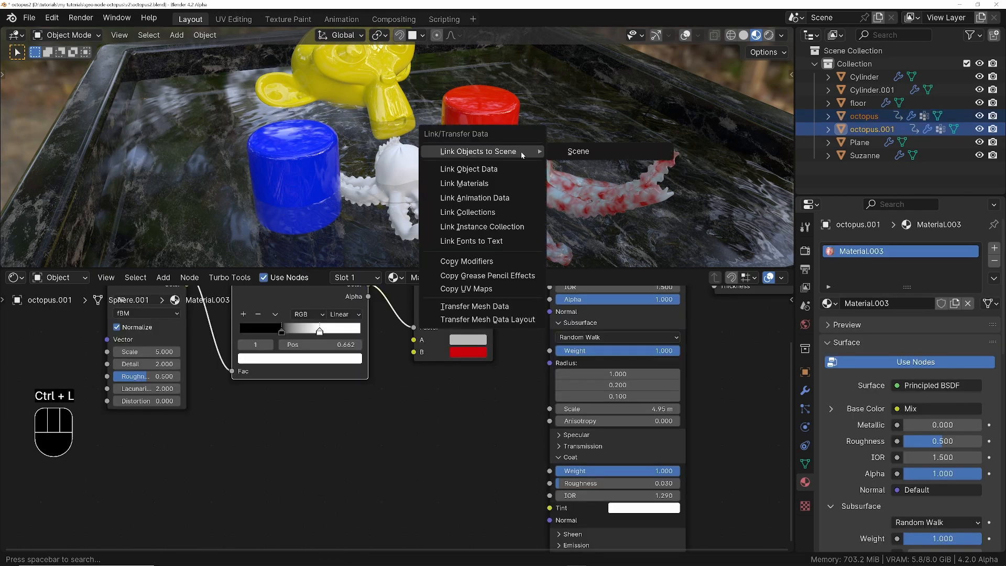
key(m)
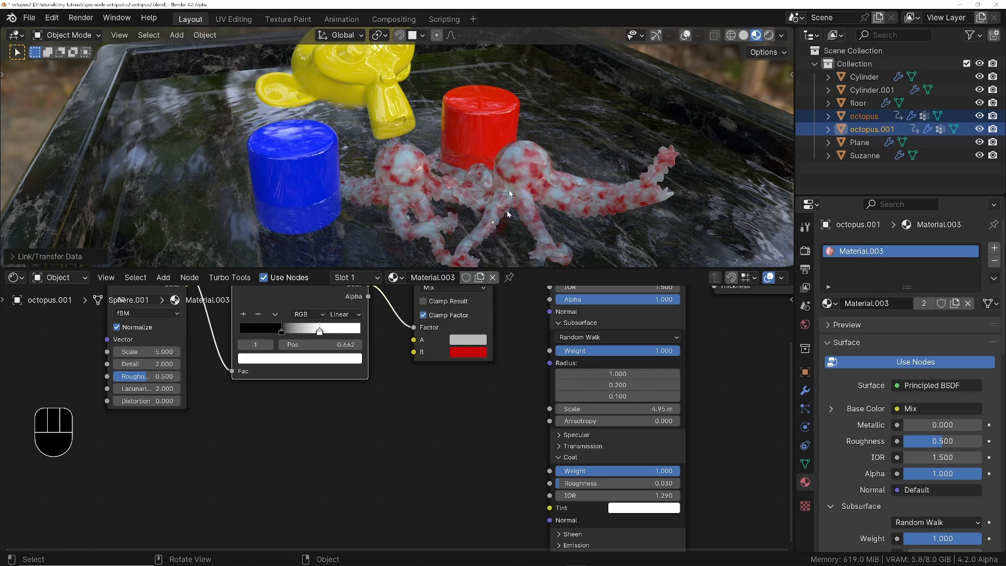
Step: Add a camera to the scene, with the 3D viewport enlarged and its overlays shown
key(Home)
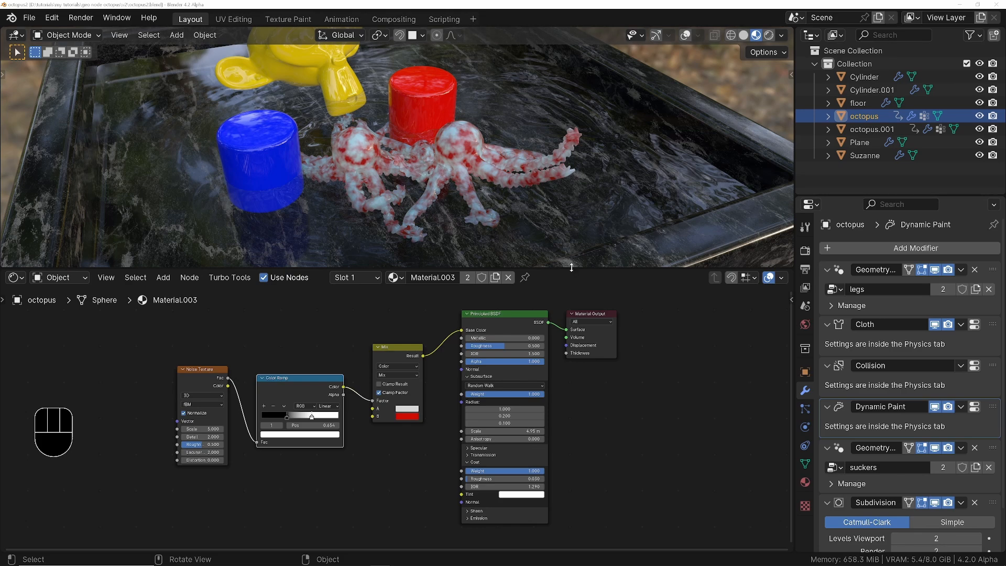
drag(571, 267, 572, 419)
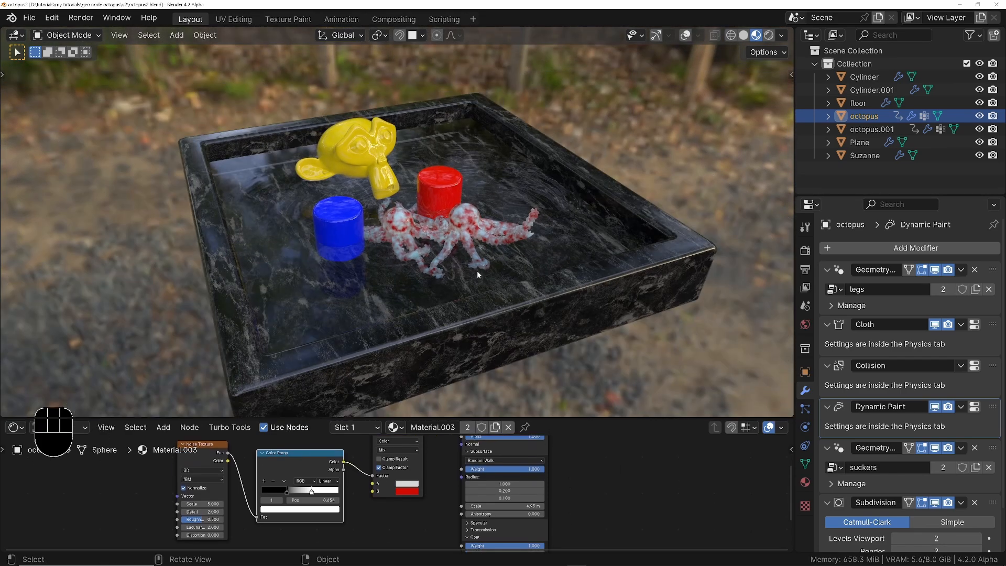
key(shift+a)
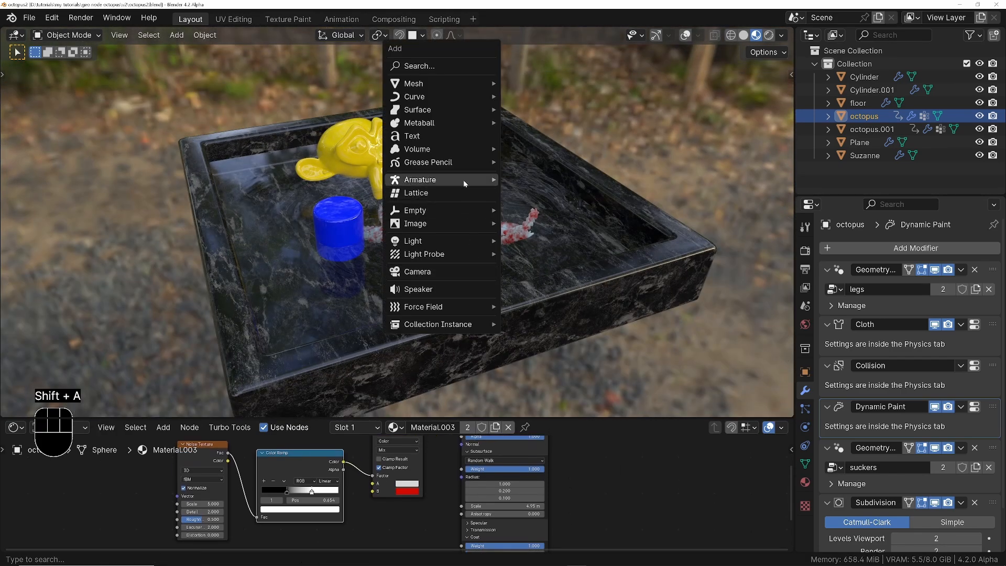
mouse_move(468, 180)
click(685, 36)
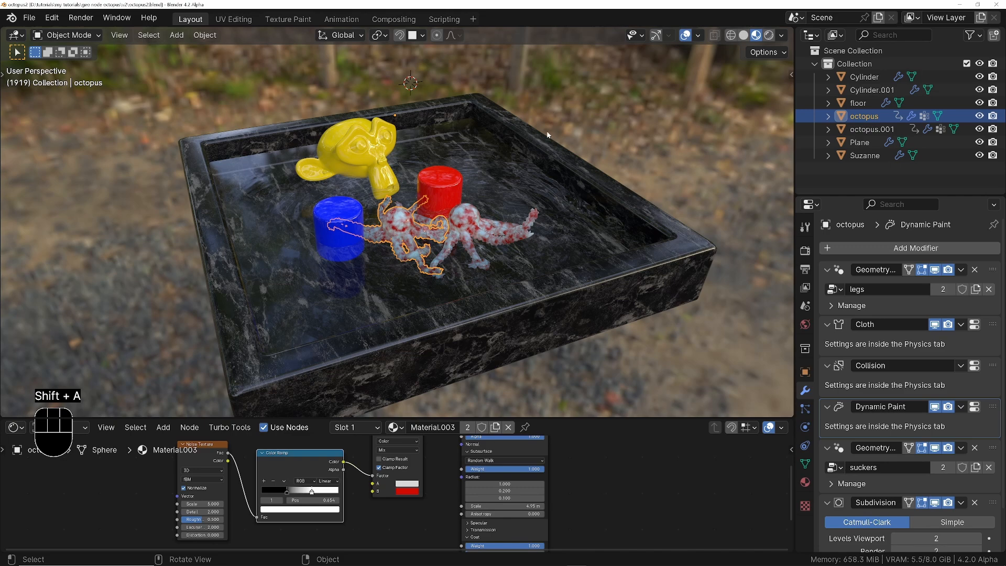
key(shift+a)
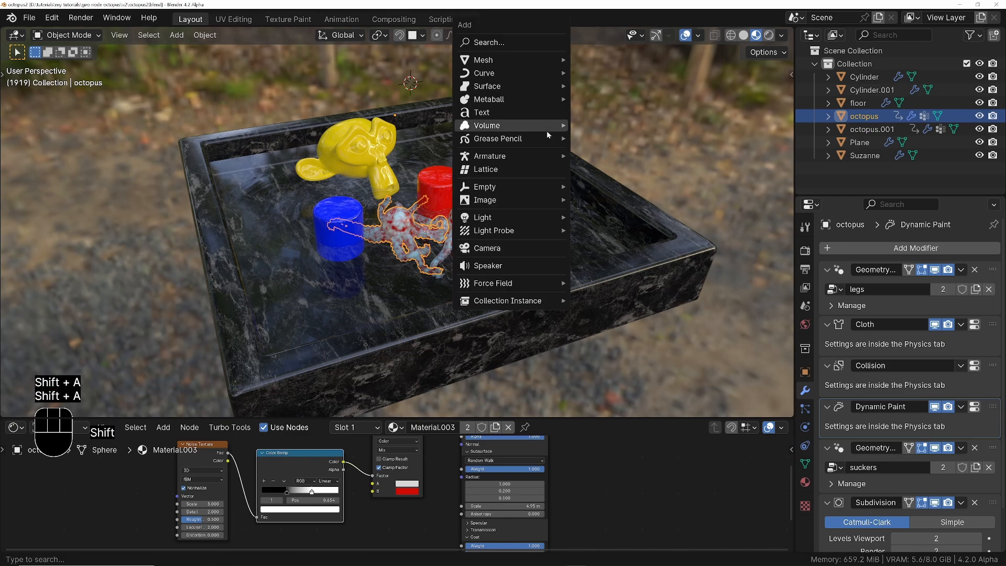
click(498, 252)
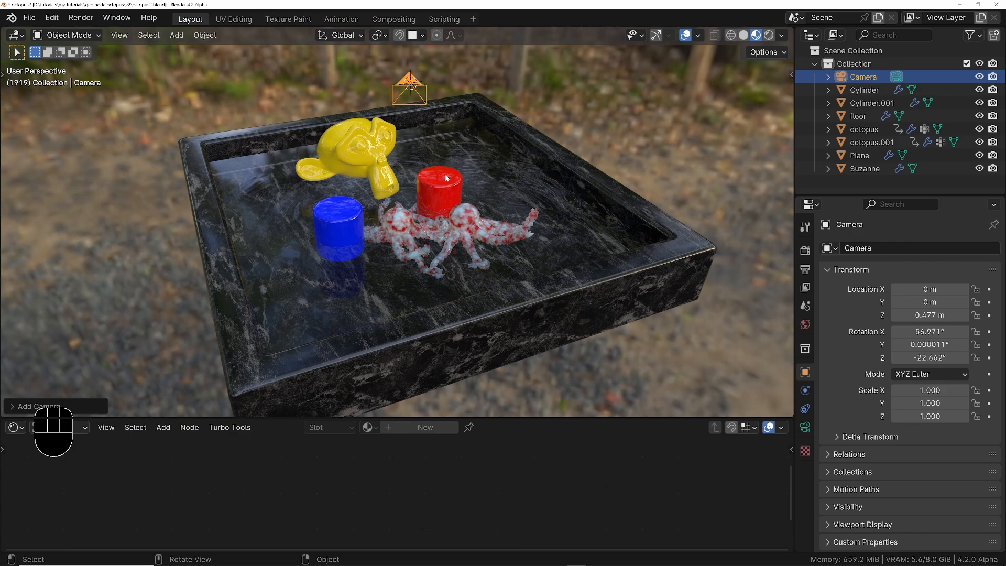
Step: Align the active camera to the current view and set its focal length to 36 mm
key(F3)
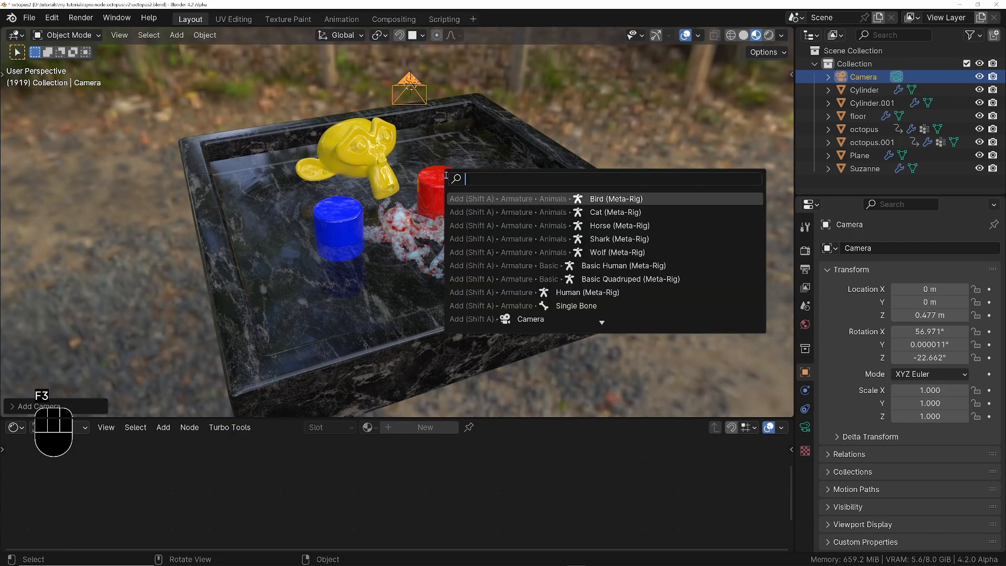
text(align cam)
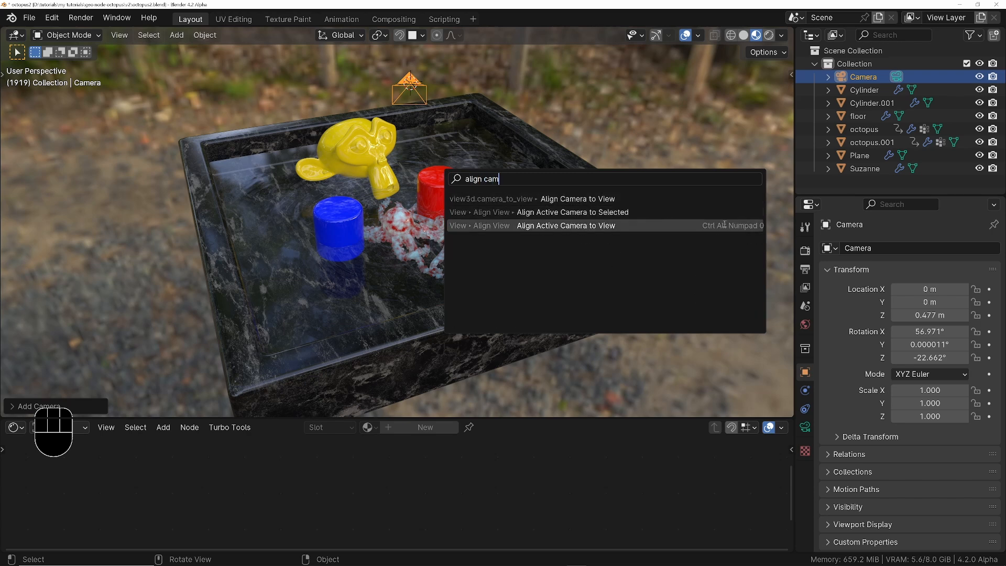
click(526, 226)
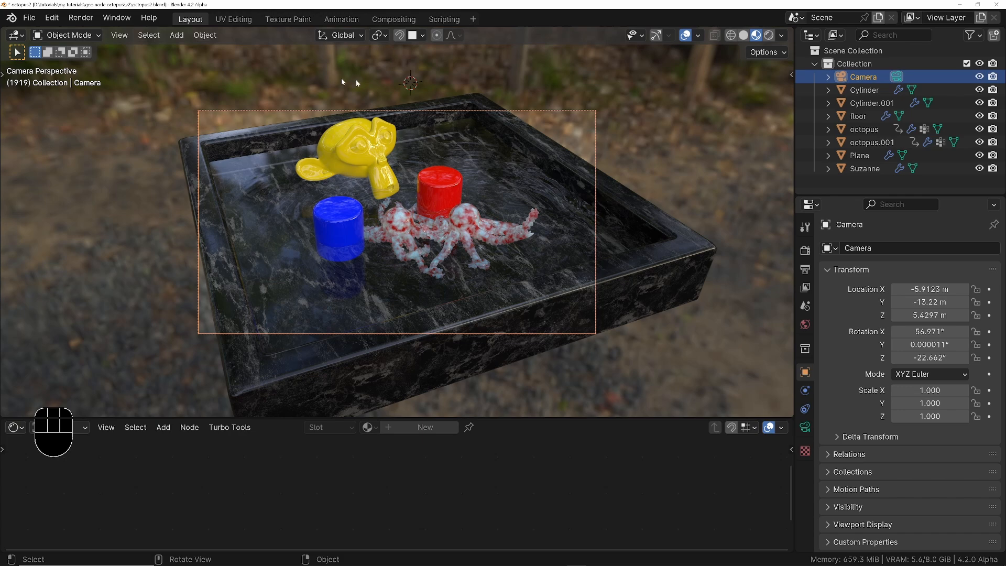
click(806, 427)
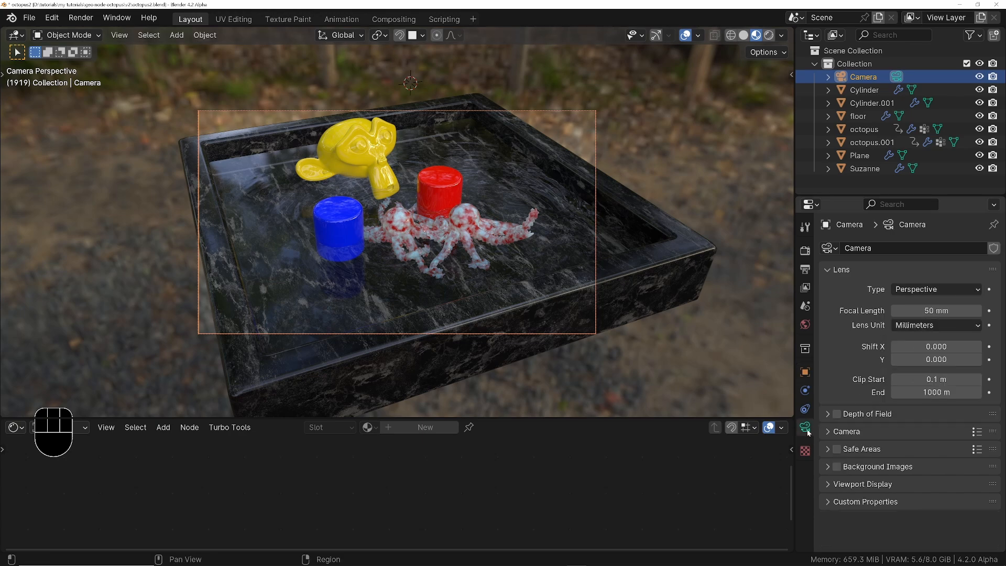
drag(923, 310, 885, 310)
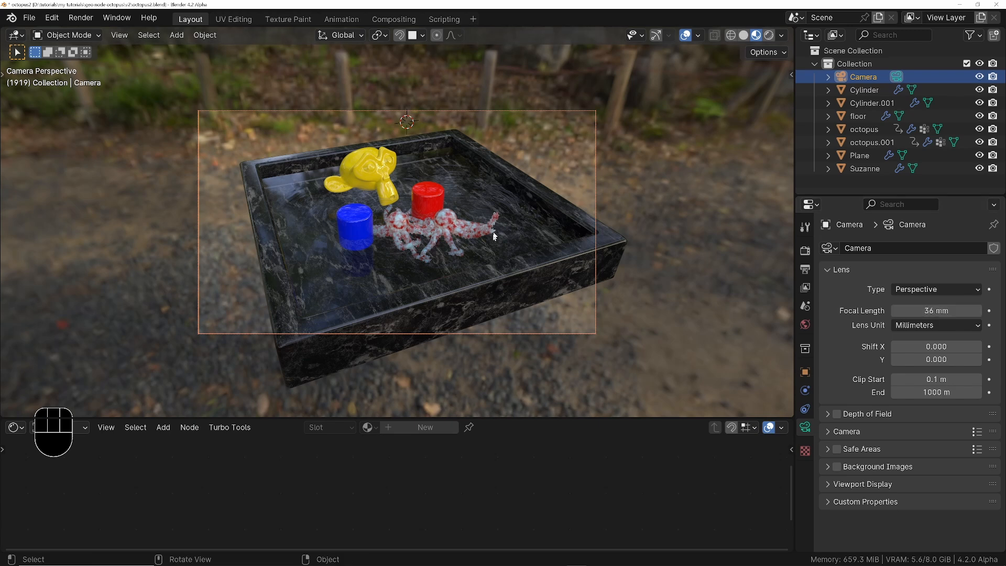
Step: Lock the camera to the view and reframe the shot closer on the octopuses, cylinders and monkey head
key(n)
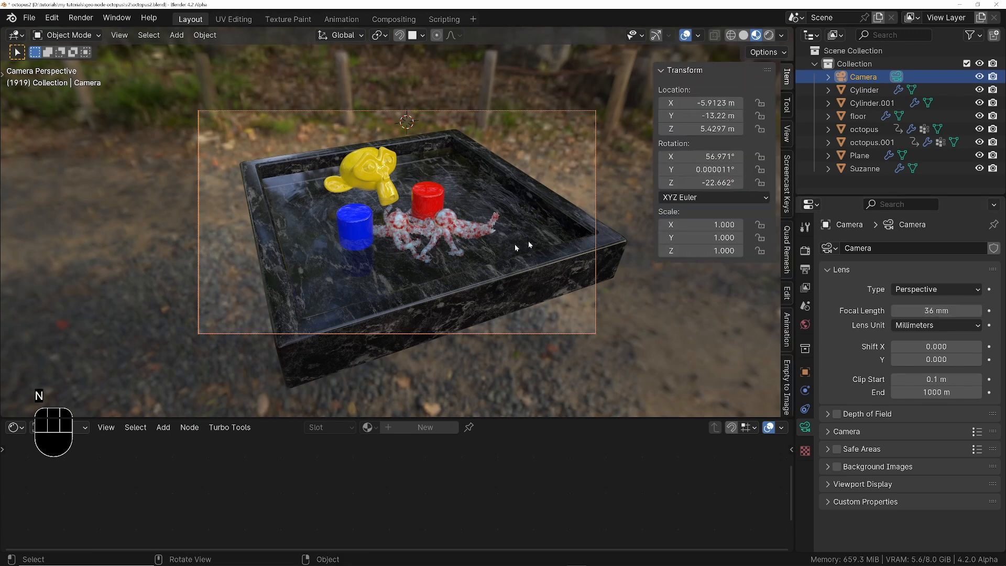
click(787, 136)
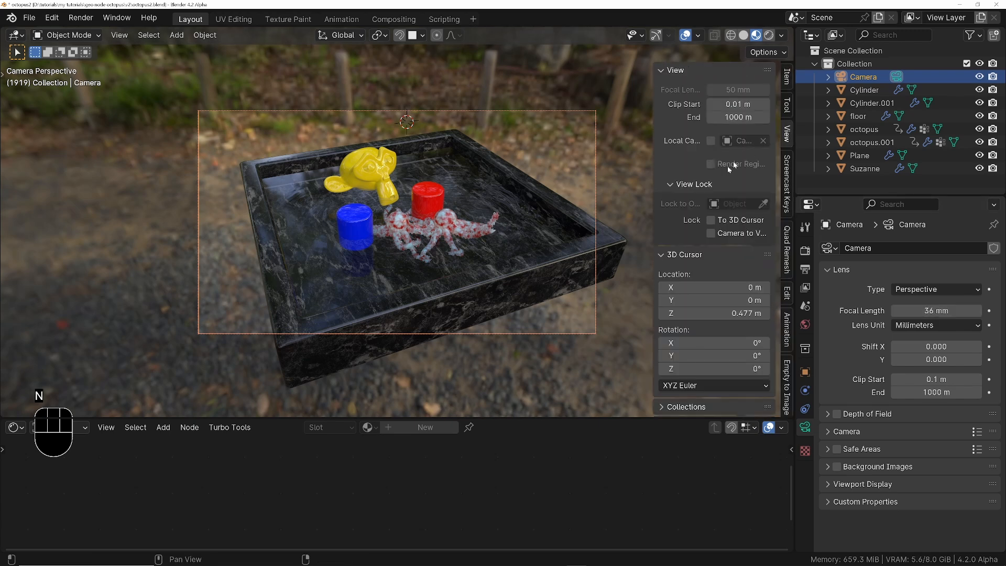
click(711, 233)
key(n)
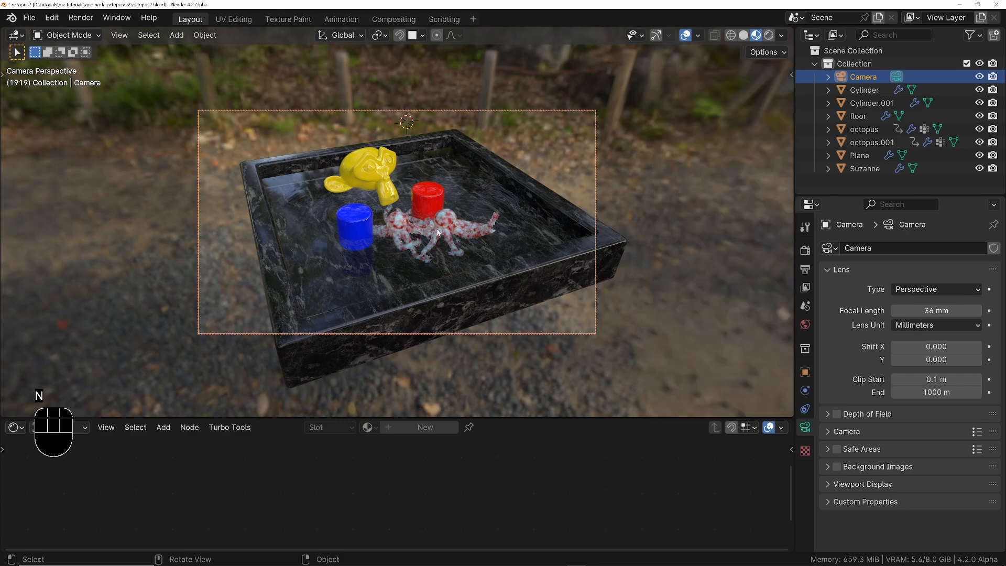
mouse_move(438, 232)
middle_down()
mouse_move(464, 232)
mouse_move(404, 227)
mouse_move(461, 222)
mouse_move(432, 233)
mouse_move(451, 226)
middle_up()
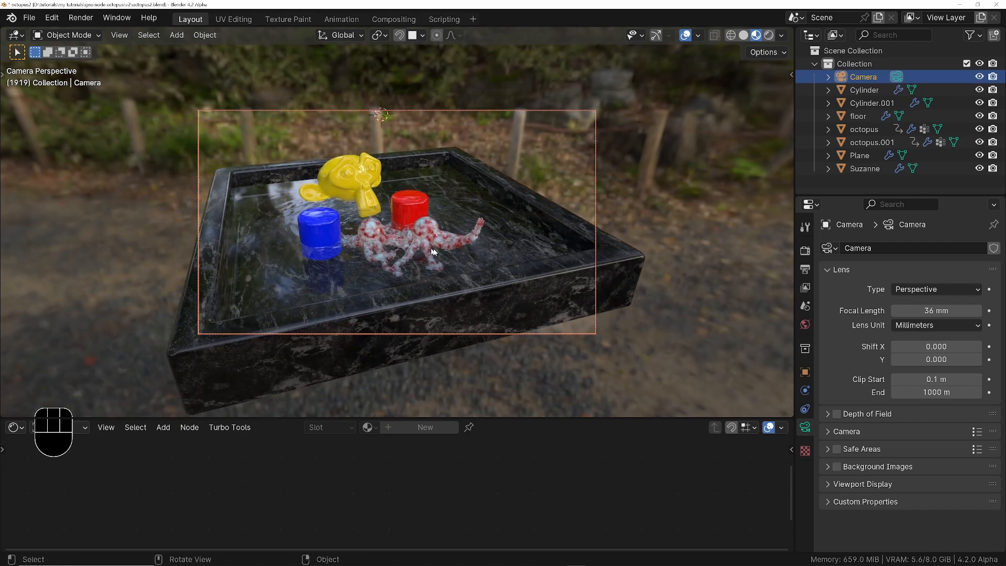
key(Home)
shift+middle_drag(474, 251, 446, 218)
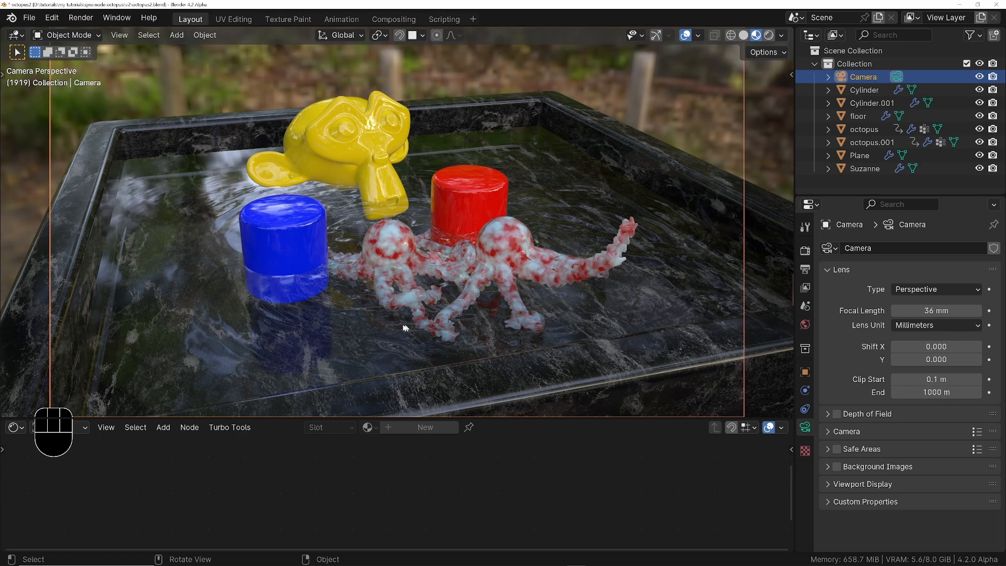
Step: Enable Ambient Occlusion in the render settings with a Distance of 24.7 m
click(806, 252)
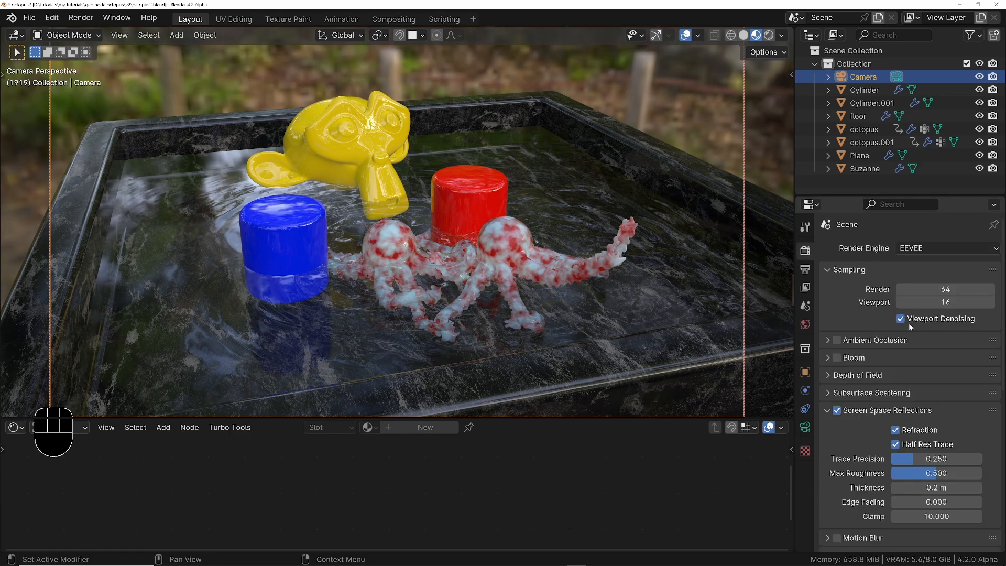
click(837, 341)
click(827, 340)
mouse_move(923, 360)
mouse_down()
mouse_move(996, 360)
mouse_move(949, 359)
mouse_move(983, 360)
mouse_up()
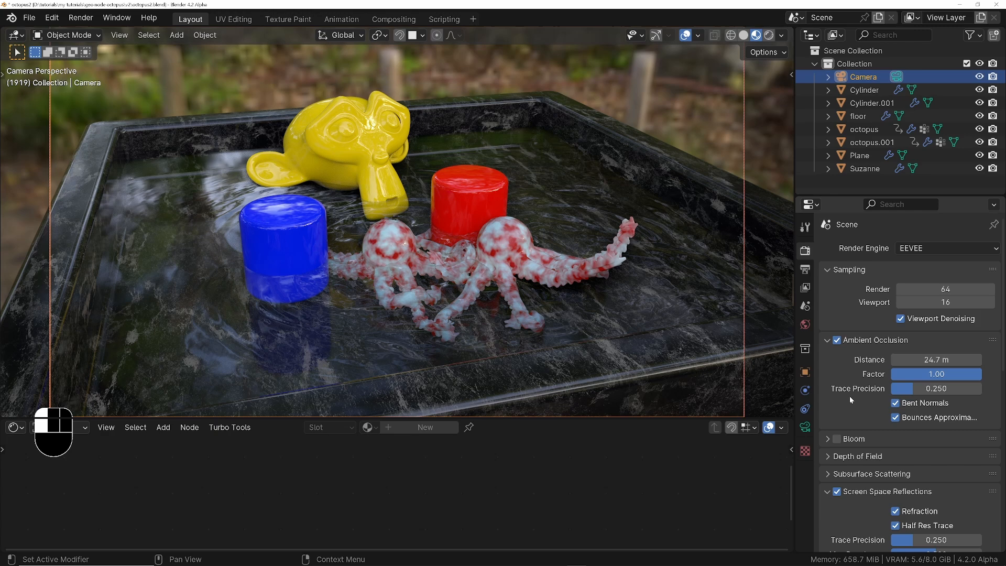
Step: Try Ambient Occlusion Factor values of 100 and 5
double_click(943, 378)
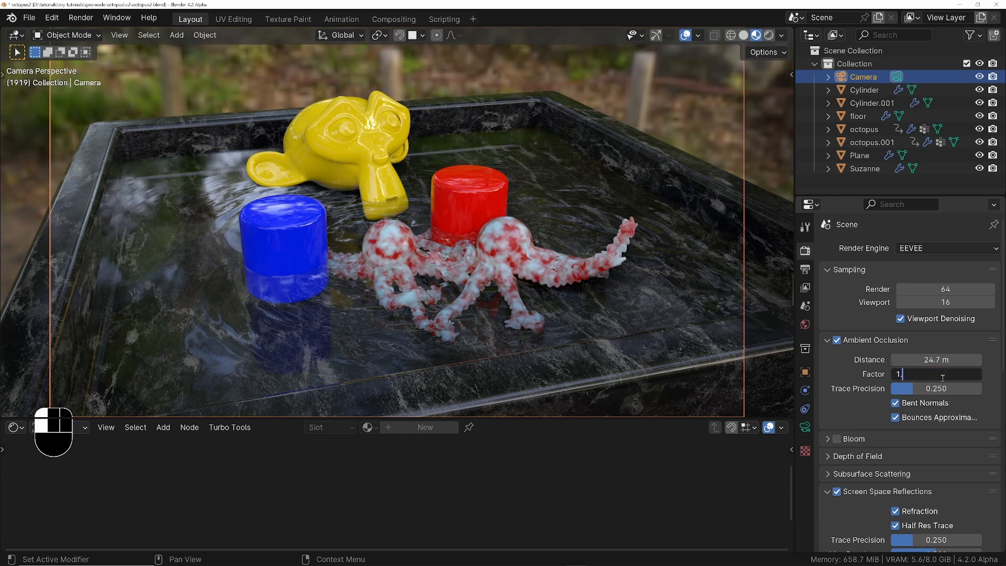
key(BackSpace)
key(BackSpace)
text(100)
key(Return)
double_click(943, 378)
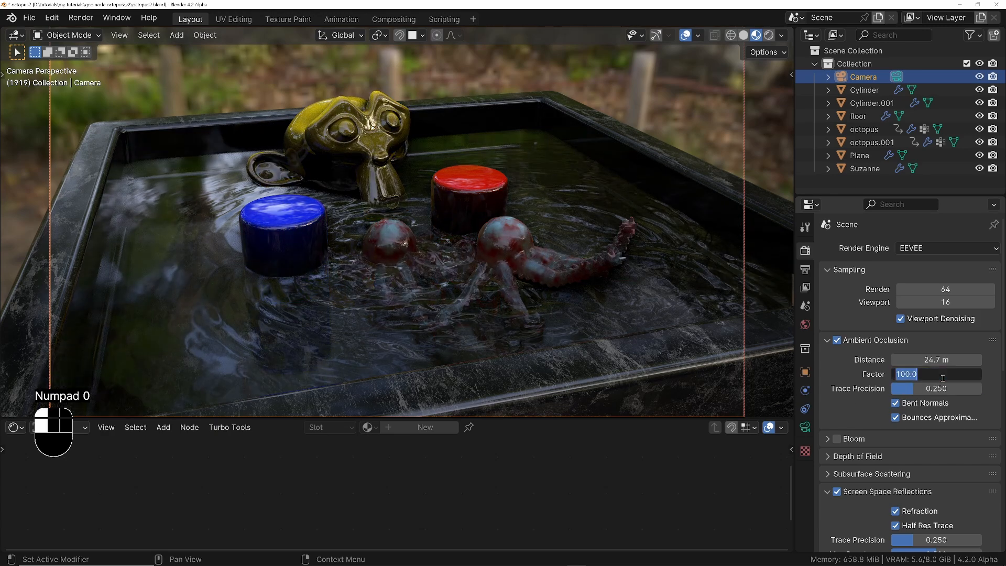
text(5)
key(Return)
Step: Set the Ambient Occlusion Factor to 2.00
double_click(943, 381)
text(2)
key(KP_Enter)
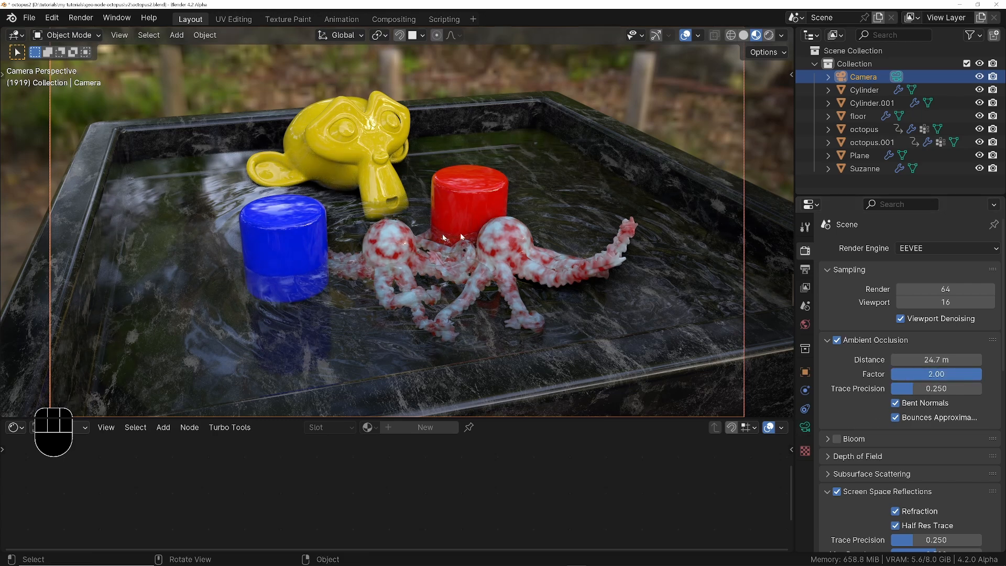
Step: Set the camera's Passepartout to 1.000 and rotate the viewport's environment lighting around the scene
click(805, 427)
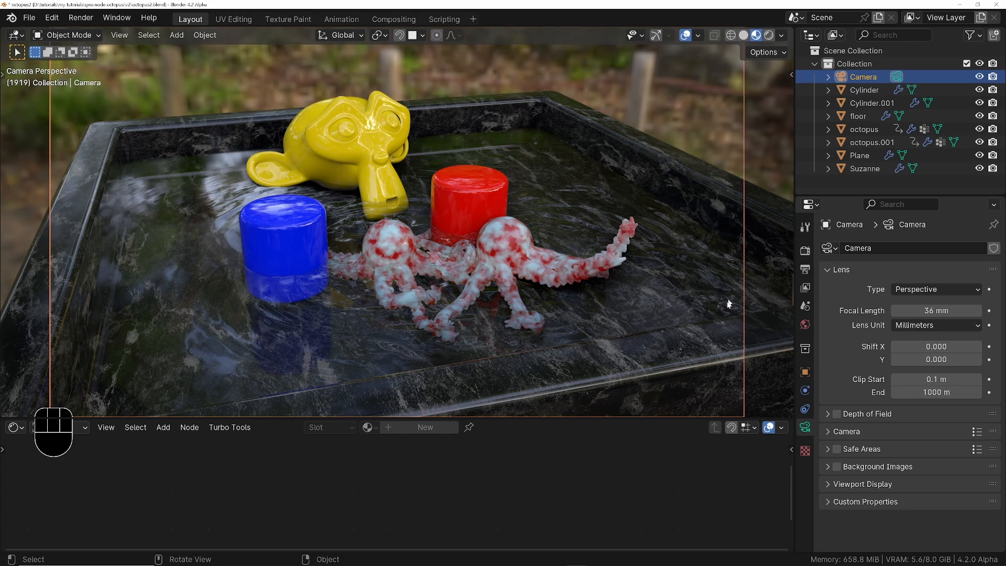
click(834, 483)
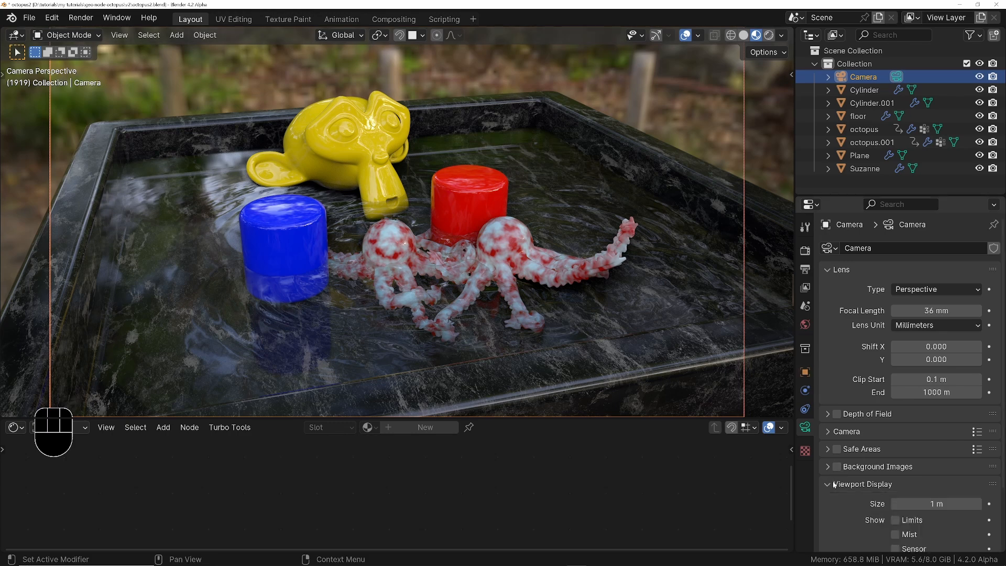
scroll(890, 497, down, 3)
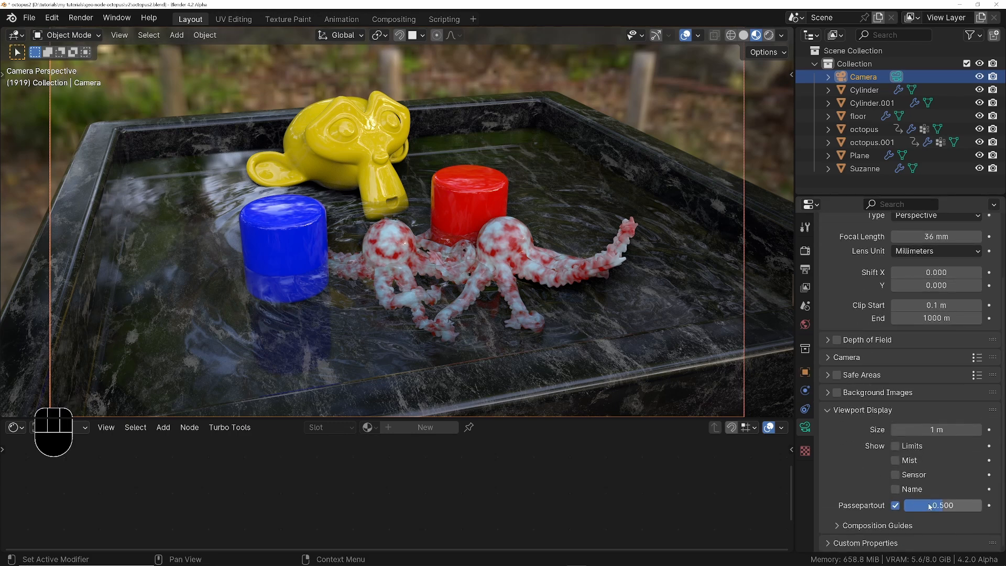
drag(930, 505, 982, 506)
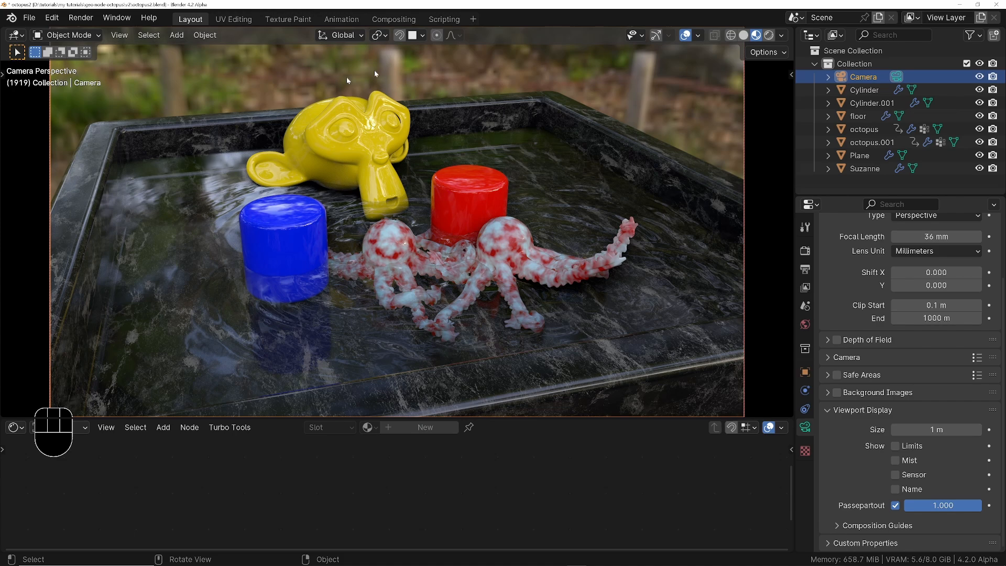
click(783, 36)
mouse_move(770, 176)
mouse_down()
mouse_move(800, 177)
mouse_move(681, 177)
mouse_move(755, 177)
mouse_move(700, 176)
mouse_up()
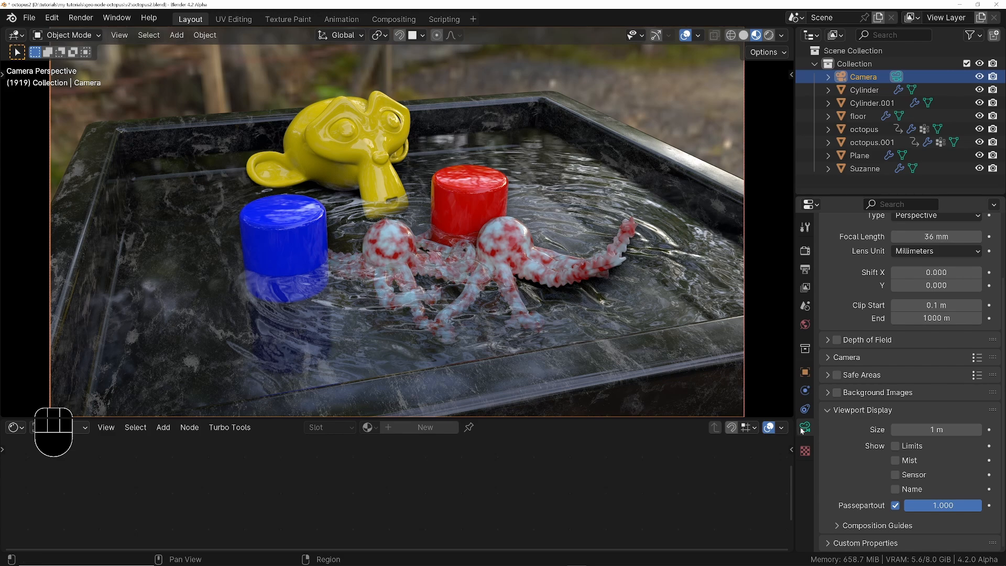
Step: Enable the camera's Depth of Field and sample a 12 m Focus Distance from the octopus nearest the blue cylinder
scroll(865, 352, up, 2)
click(833, 369)
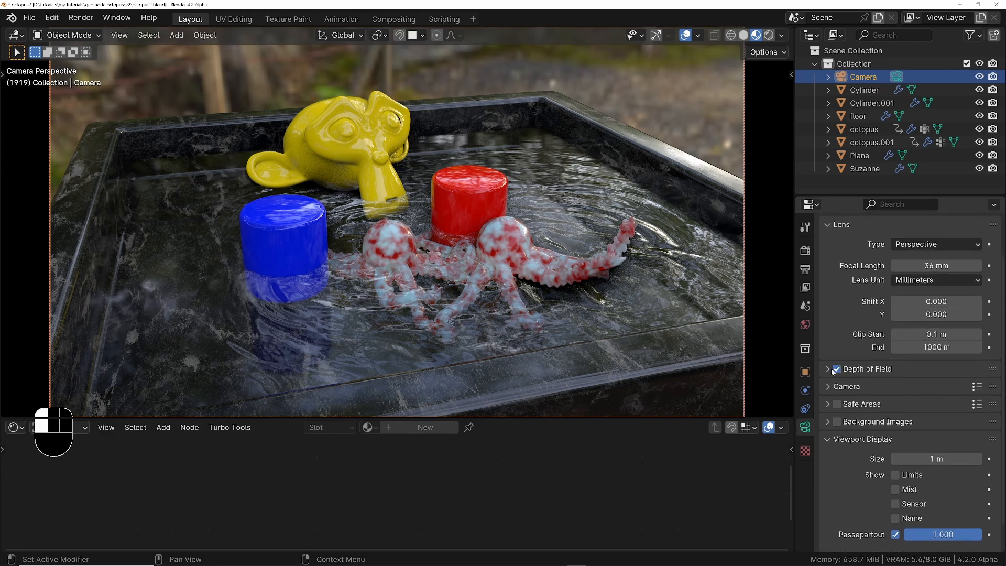
click(829, 369)
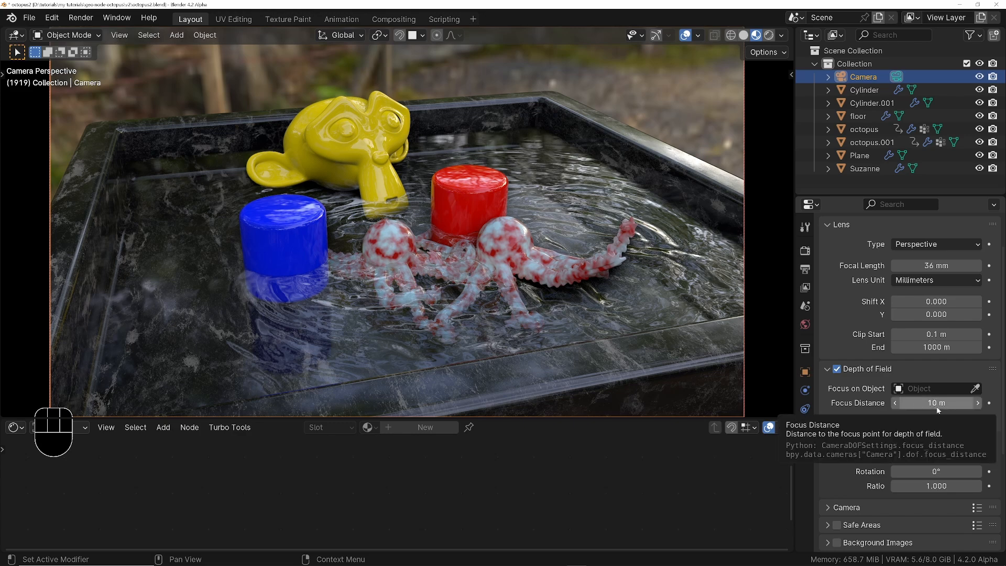
key(e)
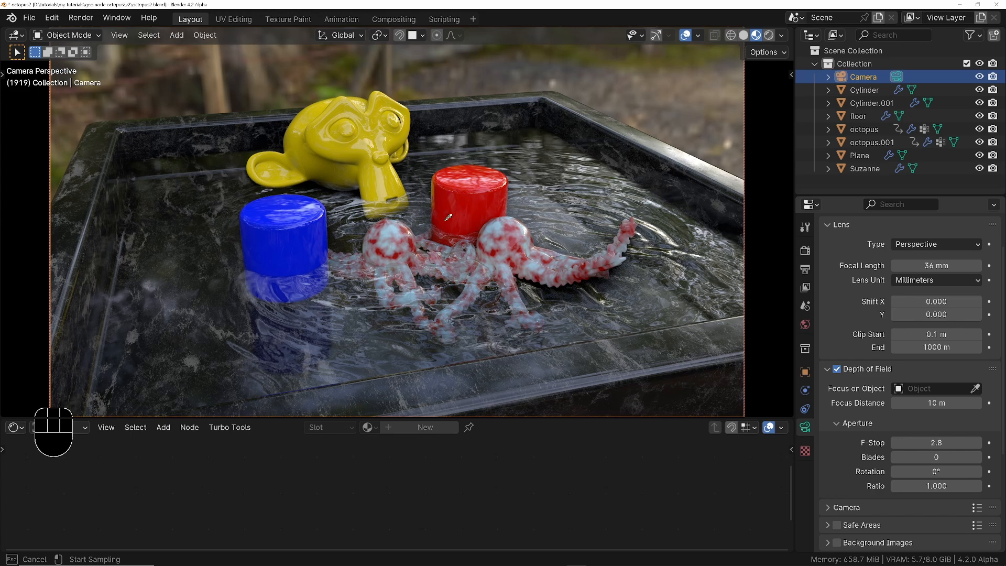
click(412, 230)
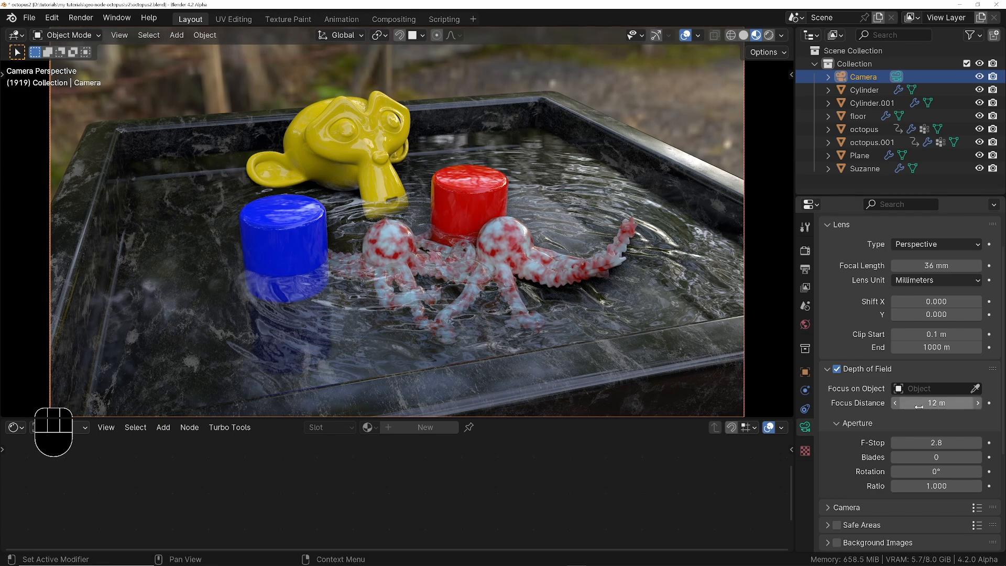
Step: Try depth of field F-Stop values of 0.5, 0.1 and 0.2 on the camera
click(938, 443)
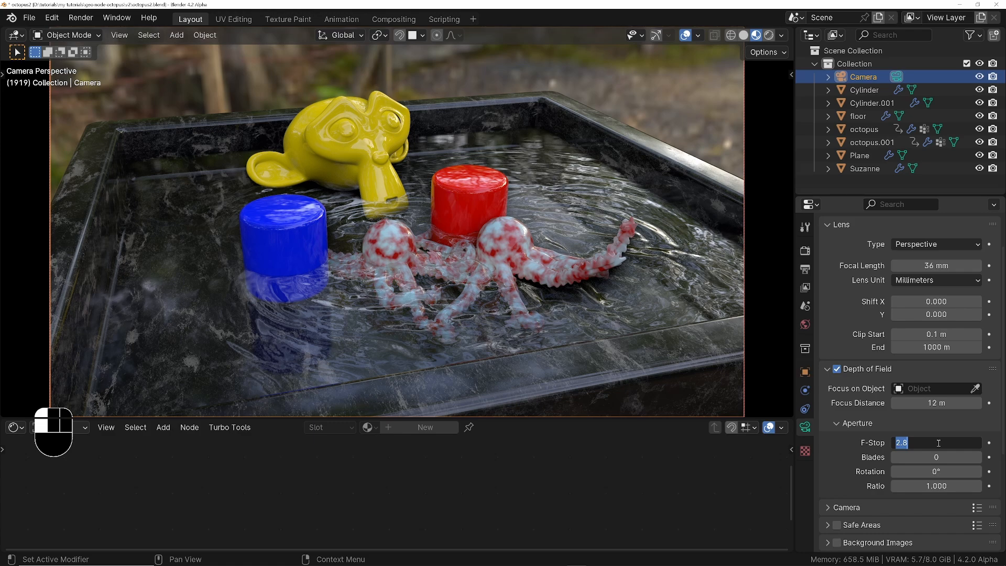
text(0.5)
key(Return)
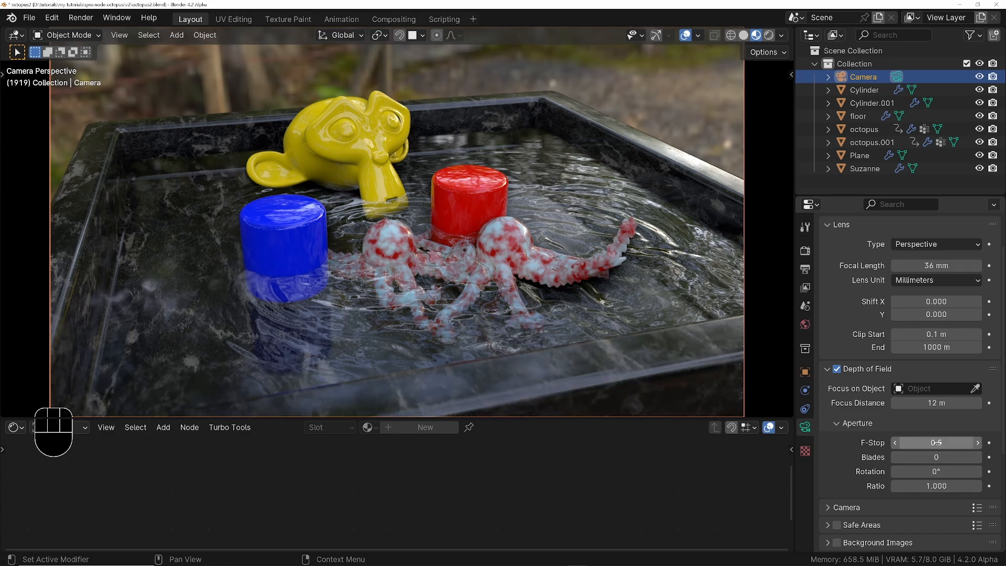
key(KP_Enter)
text(0.1)
key(KP_Enter)
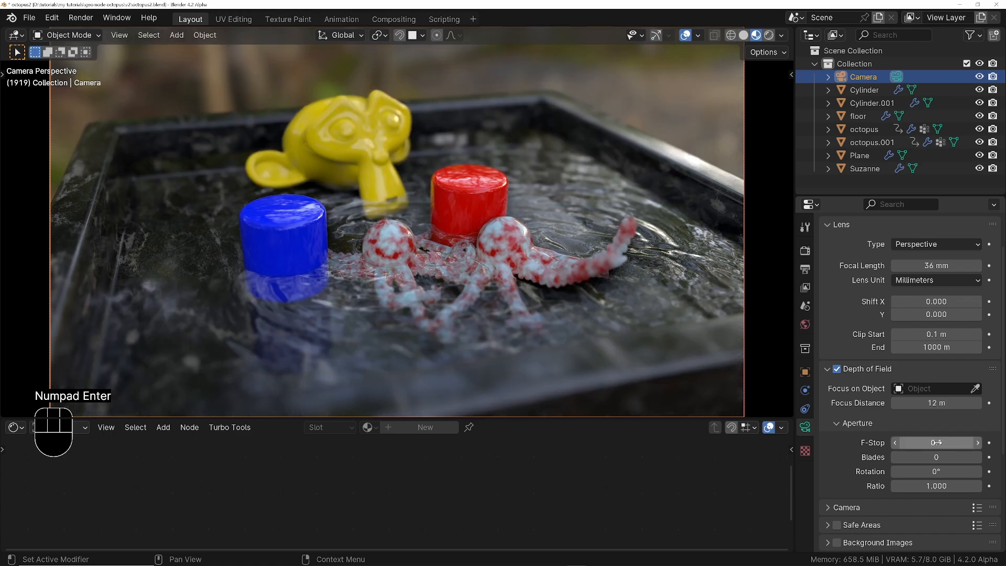
key(KP_Enter)
text(0.2)
key(KP_Enter)
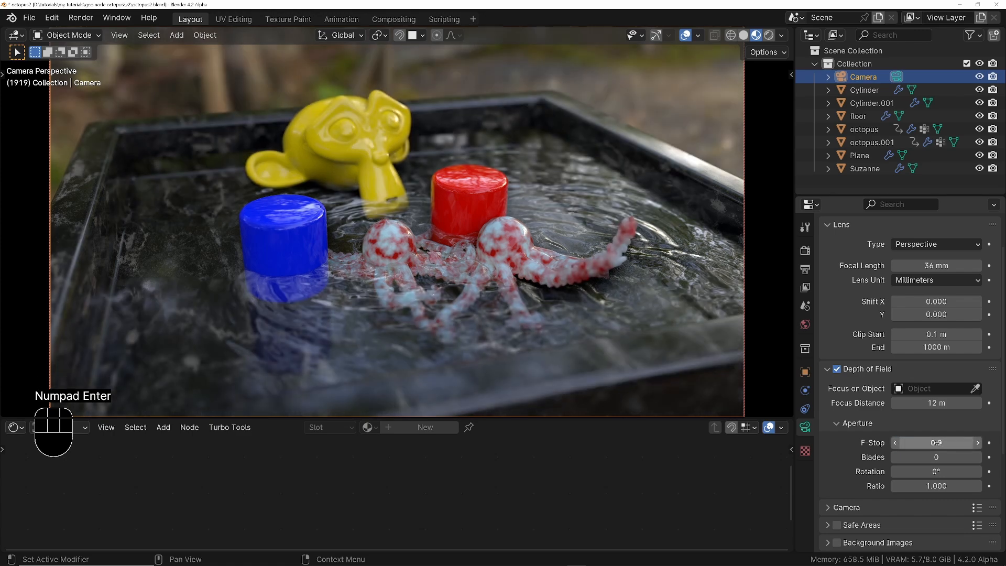
Step: Set the camera's depth of field F-Stop to 0.3
key(KP_Enter)
text(.4)
key(KP_Enter)
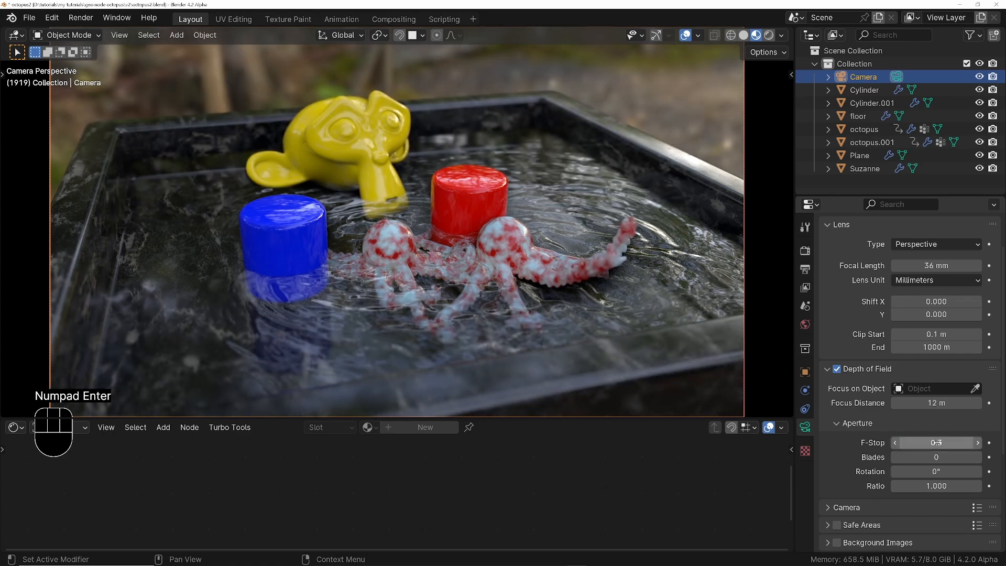
Step: Set the camera's depth of field F-Stop to 0.4
key(KP_Enter)
text(.4)
key(KP_Enter)
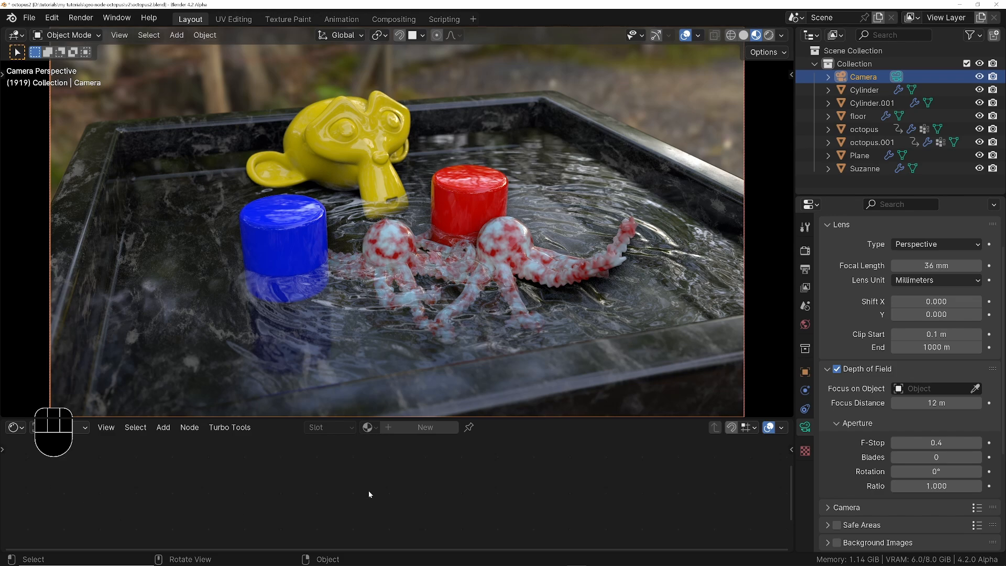
Step: Change the Shader Editor area to a Graph Editor, enlarge it, and bring the frames around 1919 into view
click(13, 428)
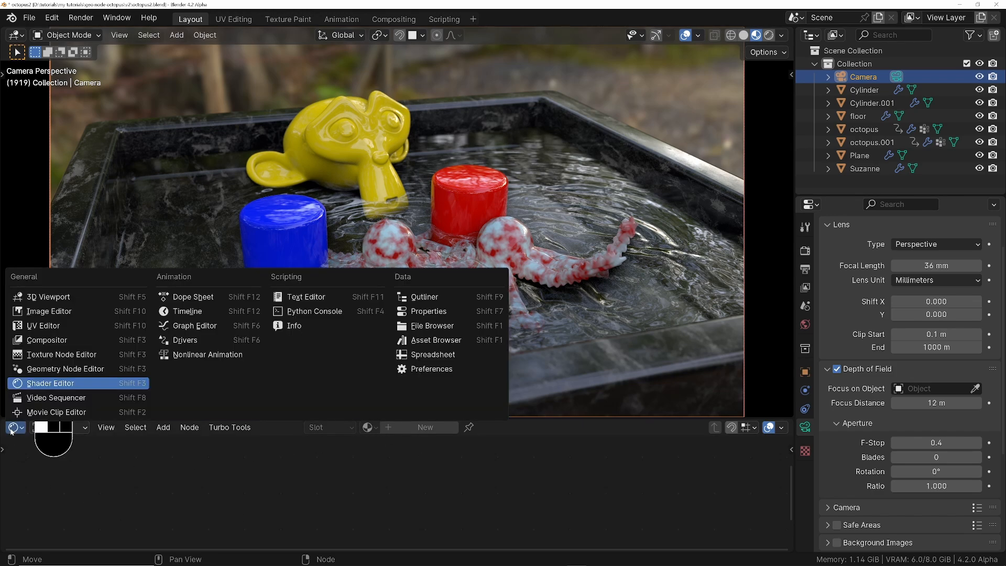
click(195, 326)
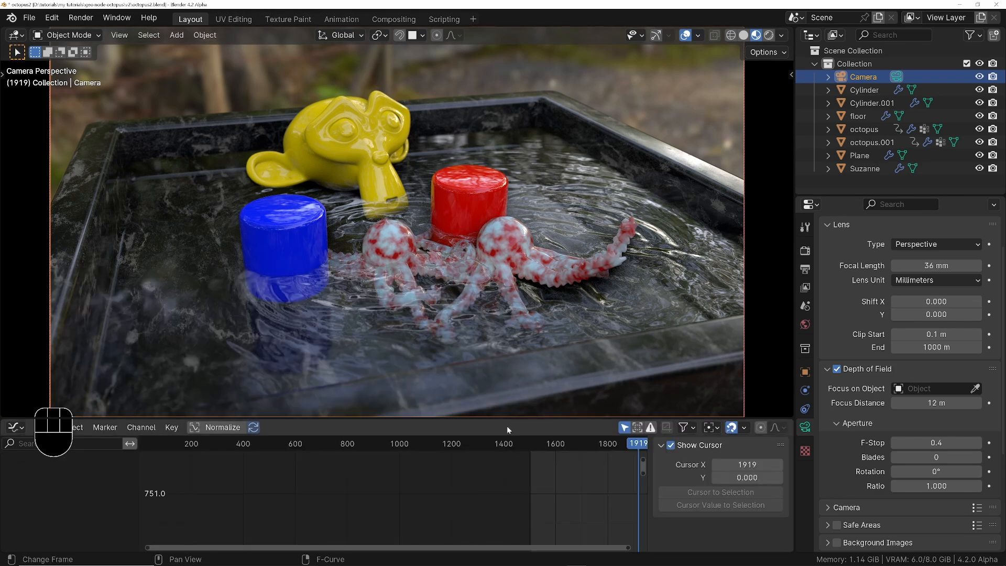
drag(507, 418, 503, 331)
key(Home)
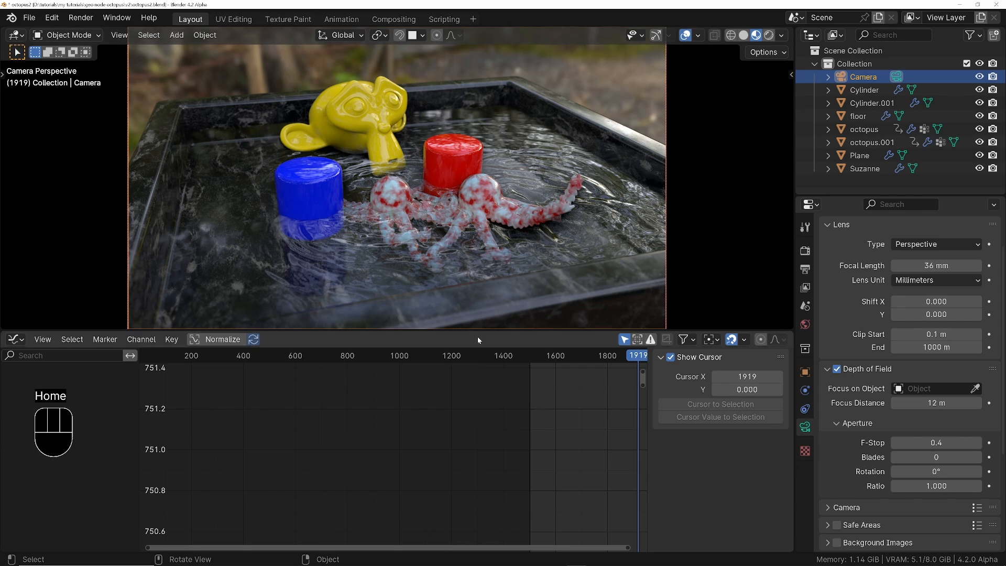
middle_drag(523, 416, 291, 417)
ctrl+middle_drag(358, 386, 411, 393)
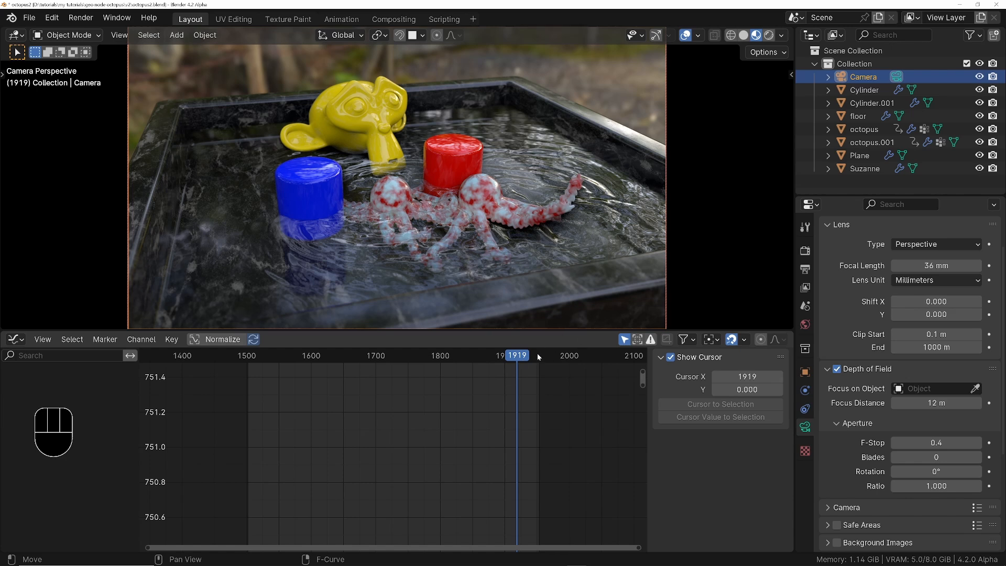
Step: Insert a Rotation keyframe on the camera at the start frame 1502 and expand its Object Transforms channels
key(shift+Left)
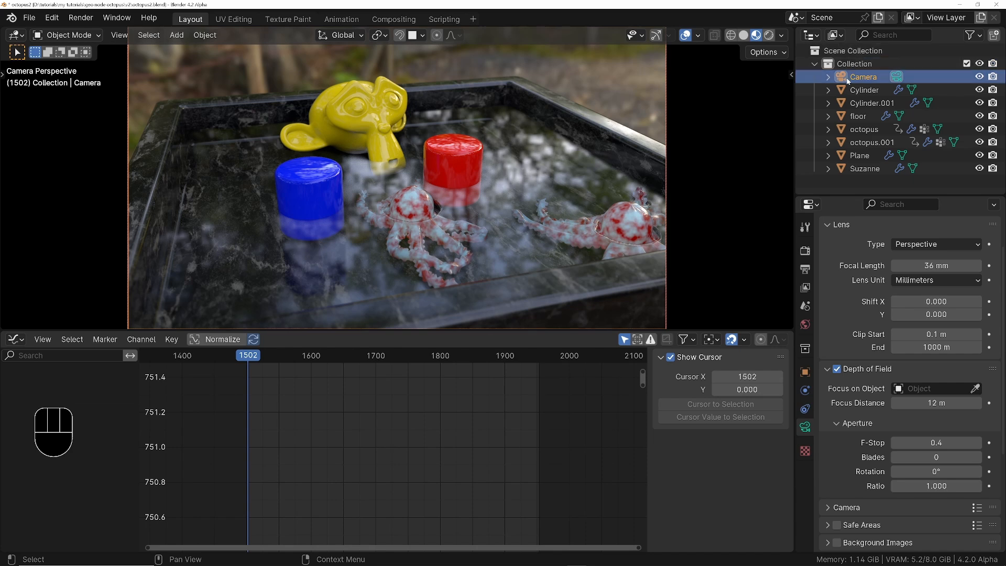
key(i)
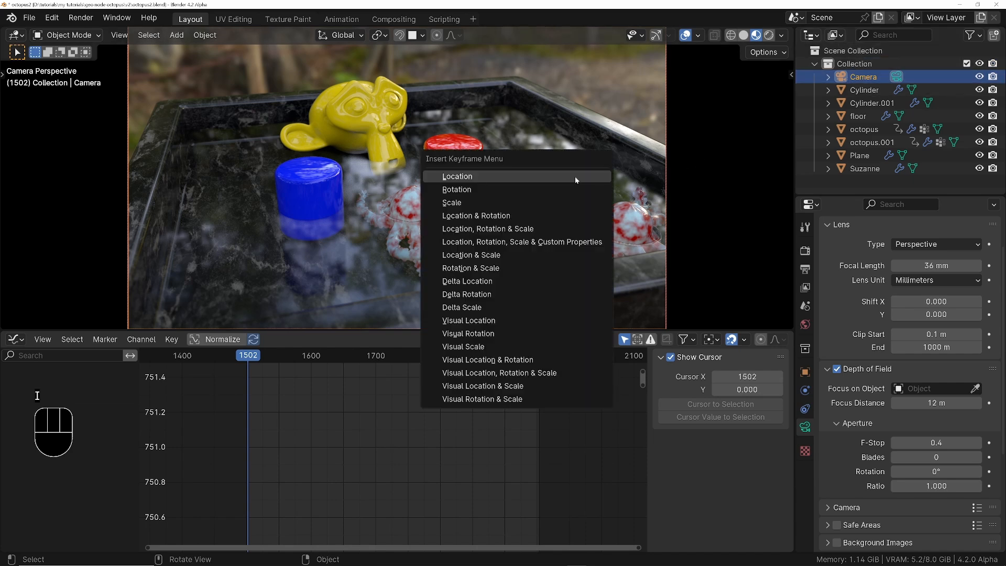
click(453, 193)
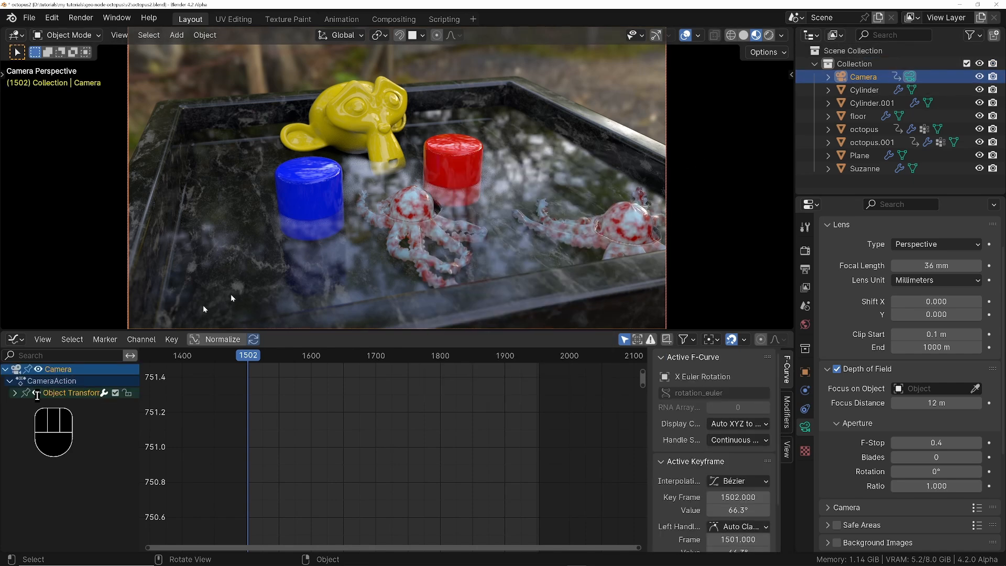
click(15, 393)
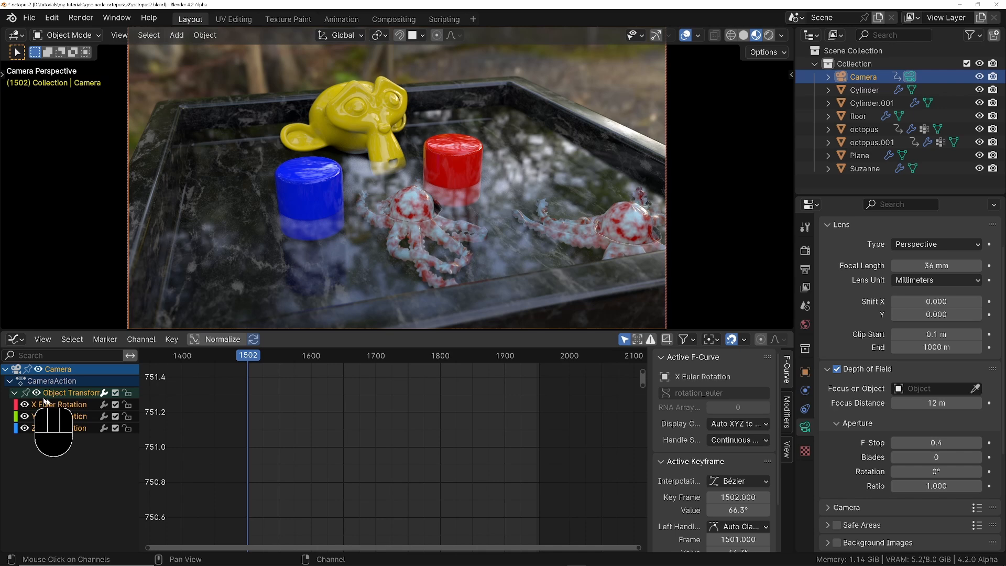
Step: Frame the camera's rotation keyframes around frame 1502 in the Graph Editor and adjust the editor's height
drag(100, 332, 90, 447)
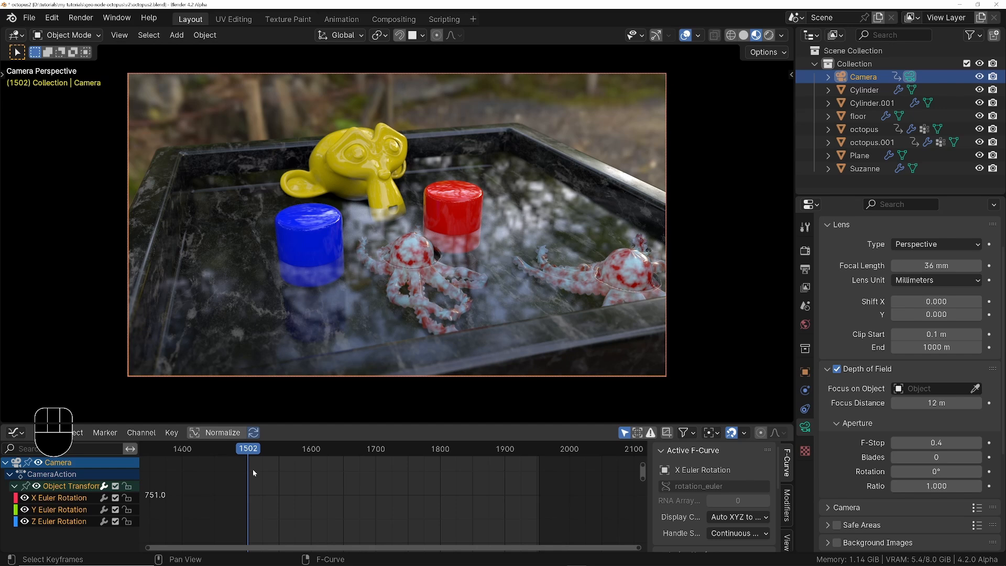
ctrl+middle_drag(253, 469, 338, 485)
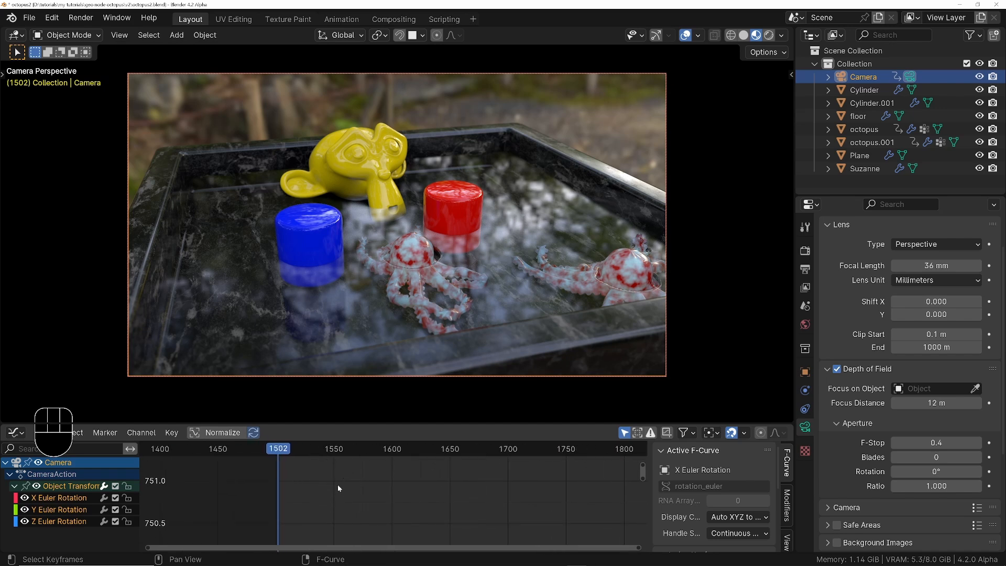
key(Home)
ctrl+middle_drag(513, 499, 483, 503)
ctrl+middle_drag(539, 483, 513, 484)
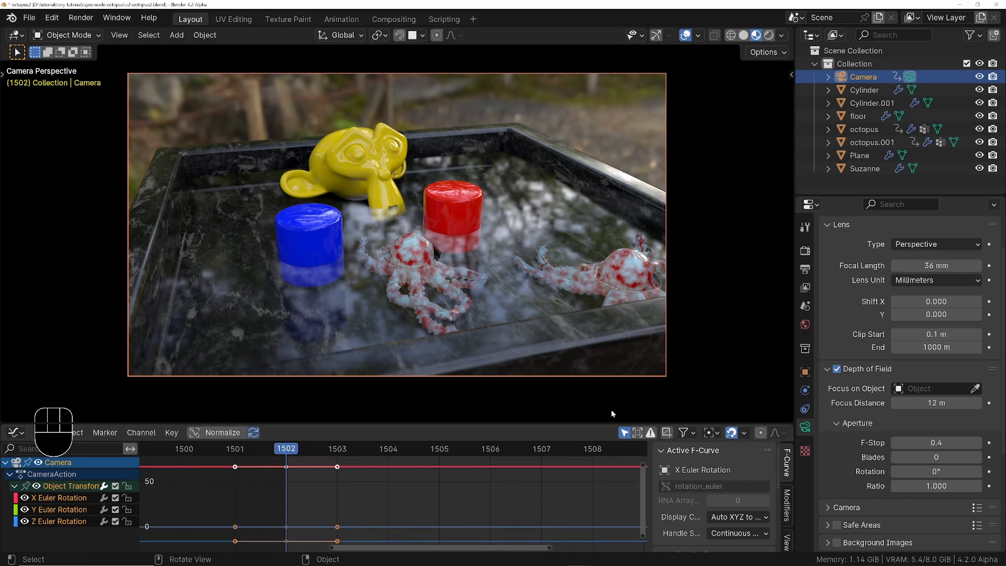
drag(606, 422, 610, 338)
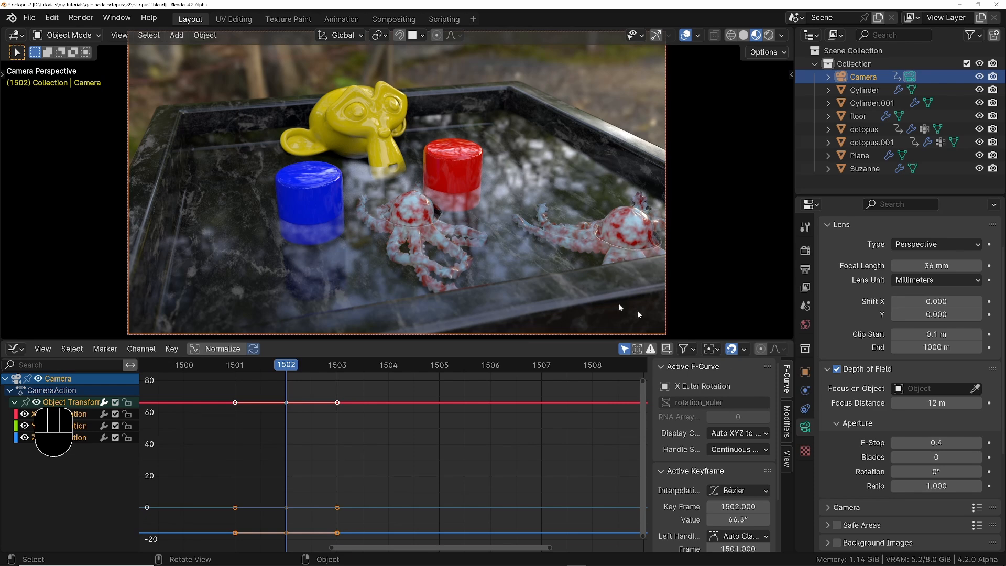
Step: Select the camera's X, Y and Z Euler Rotation channels and add a Noise modifier to all three curves
click(83, 417)
drag(186, 338, 156, 286)
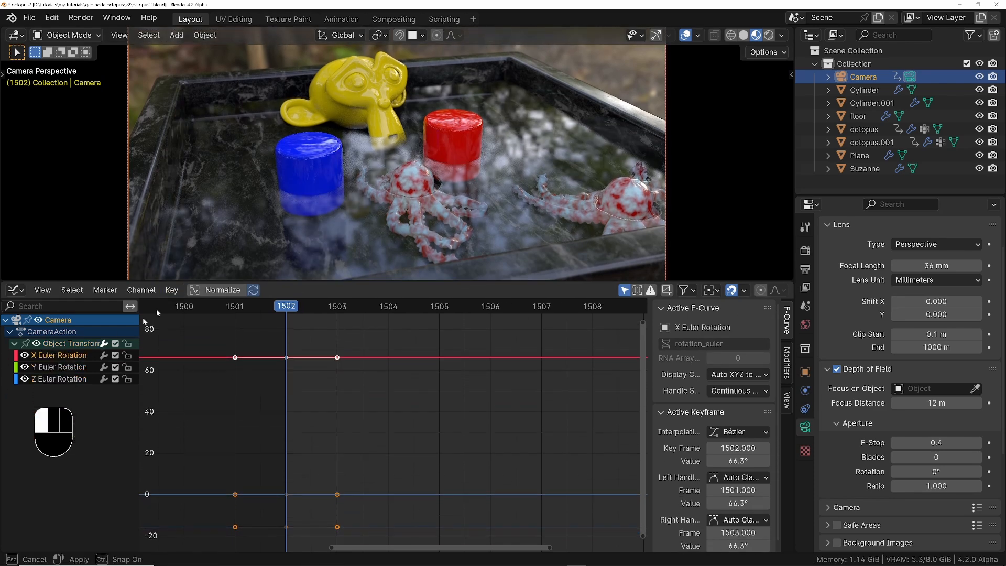
shift+click(56, 378)
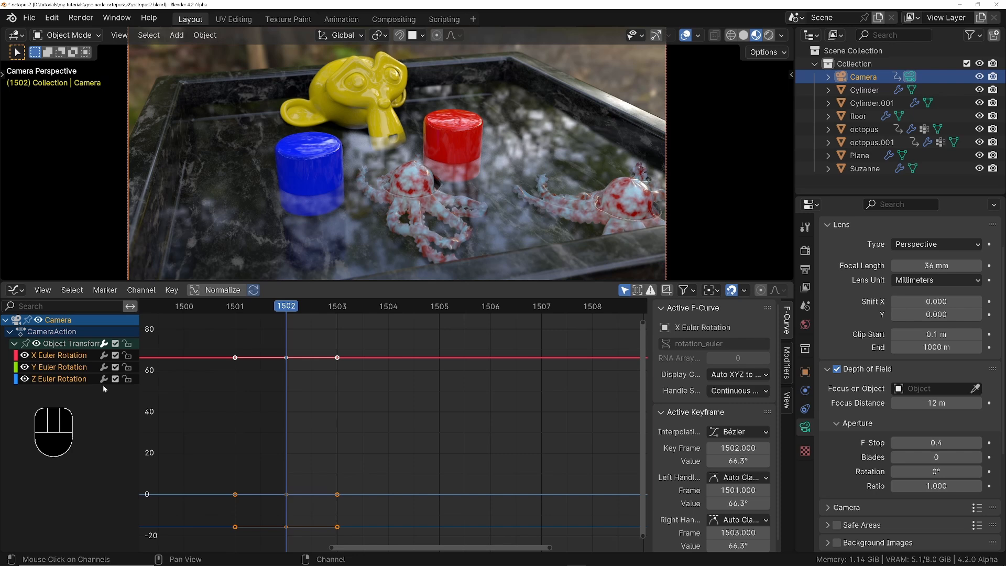
click(64, 369)
click(64, 376)
click(64, 361)
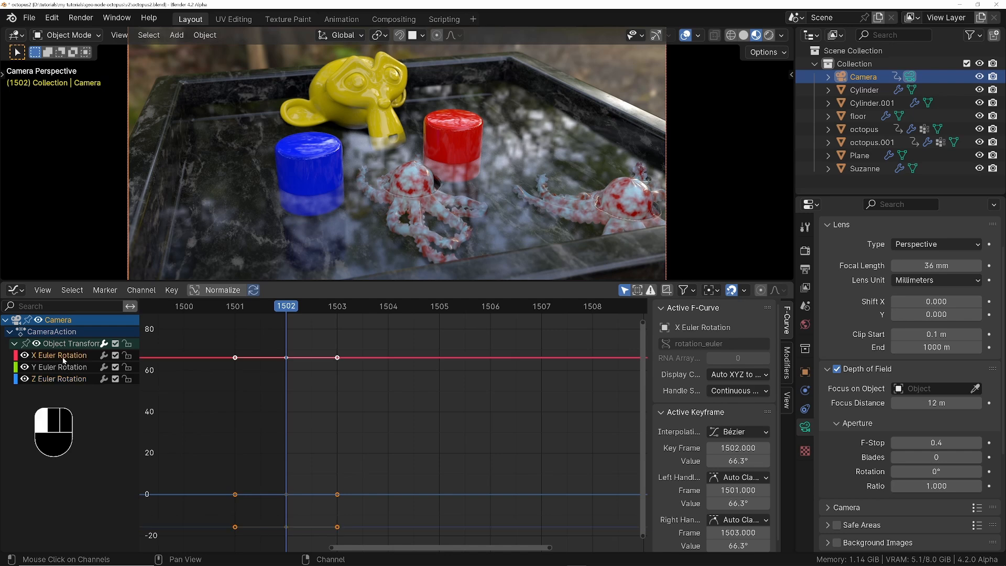
shift+click(69, 380)
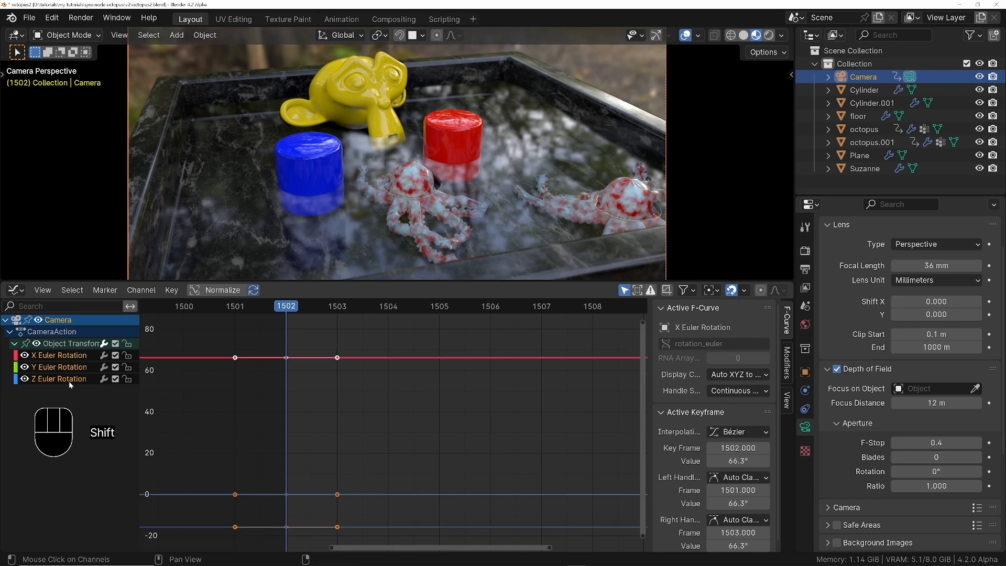
click(788, 370)
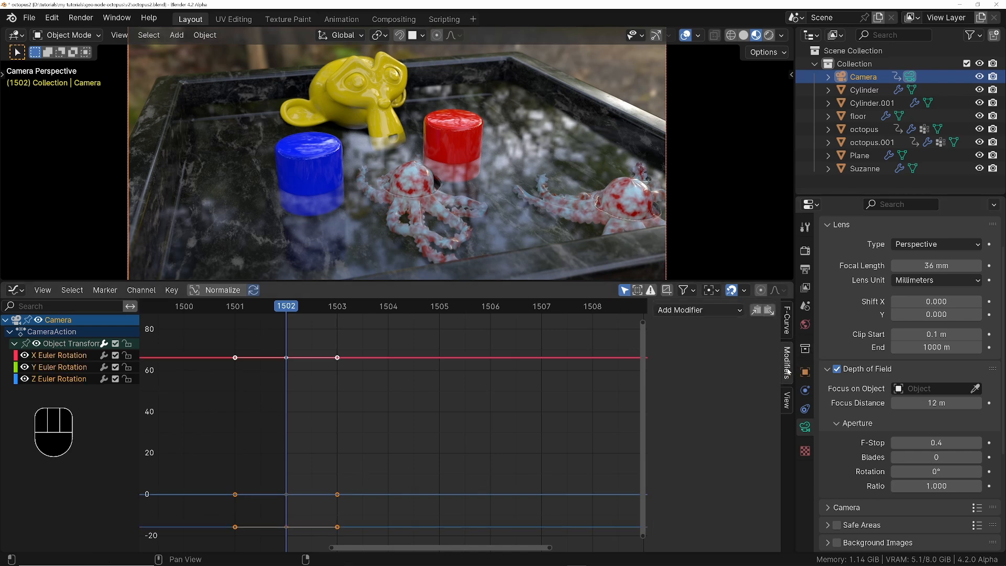
click(724, 311)
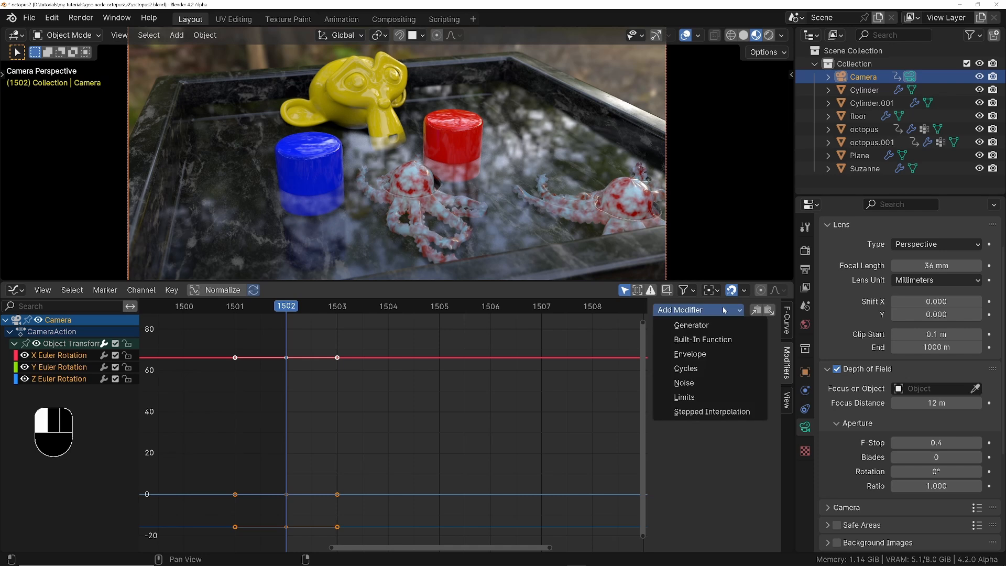
click(691, 383)
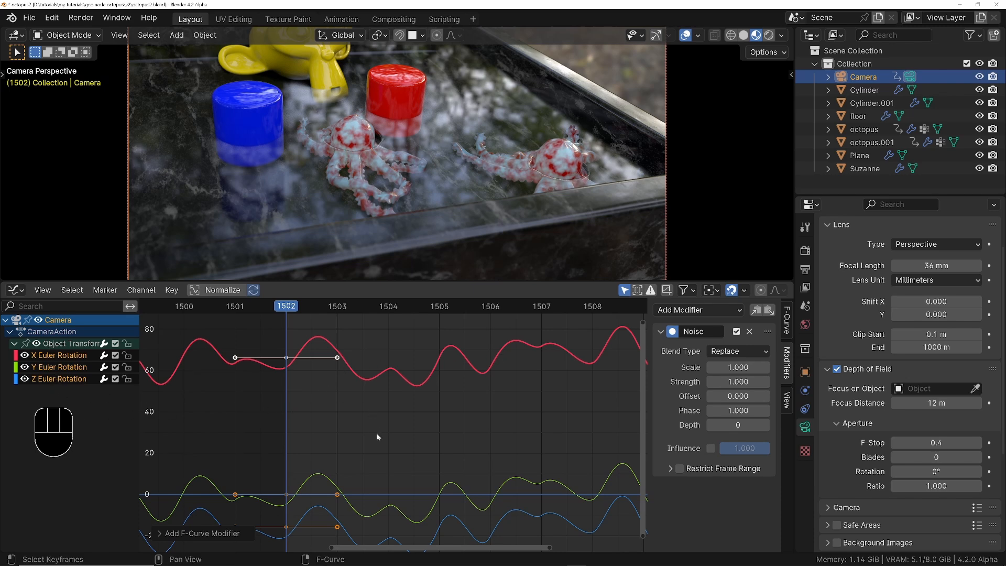
Step: Play the animation briefly to check the camera shake, and return to the start frame 1502
key(space)
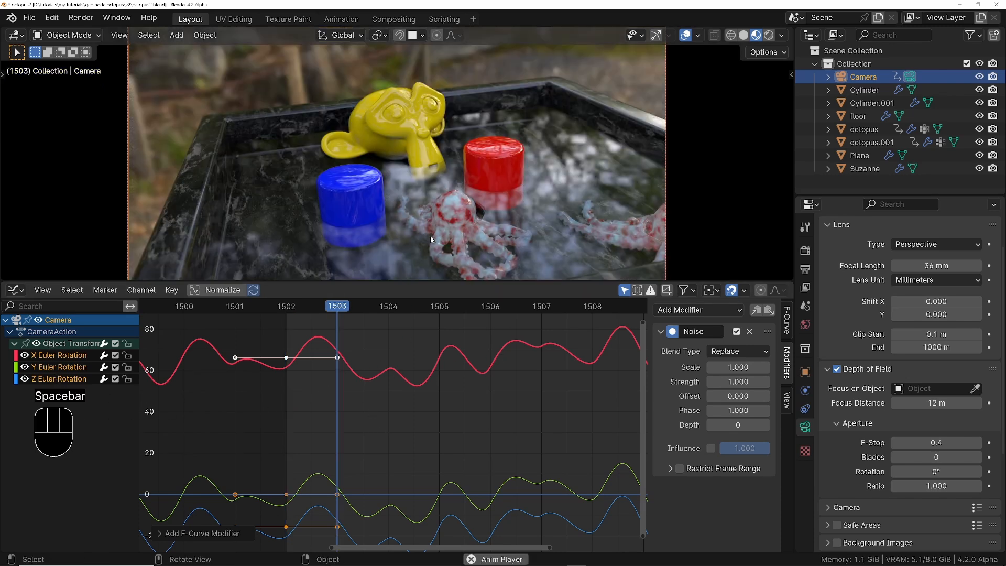
key(space)
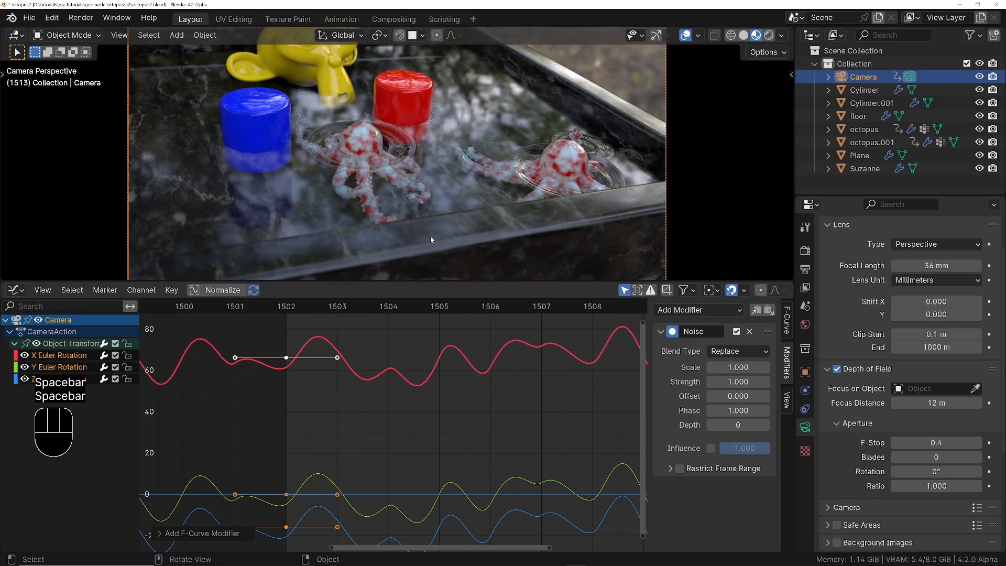
key(shift+Left)
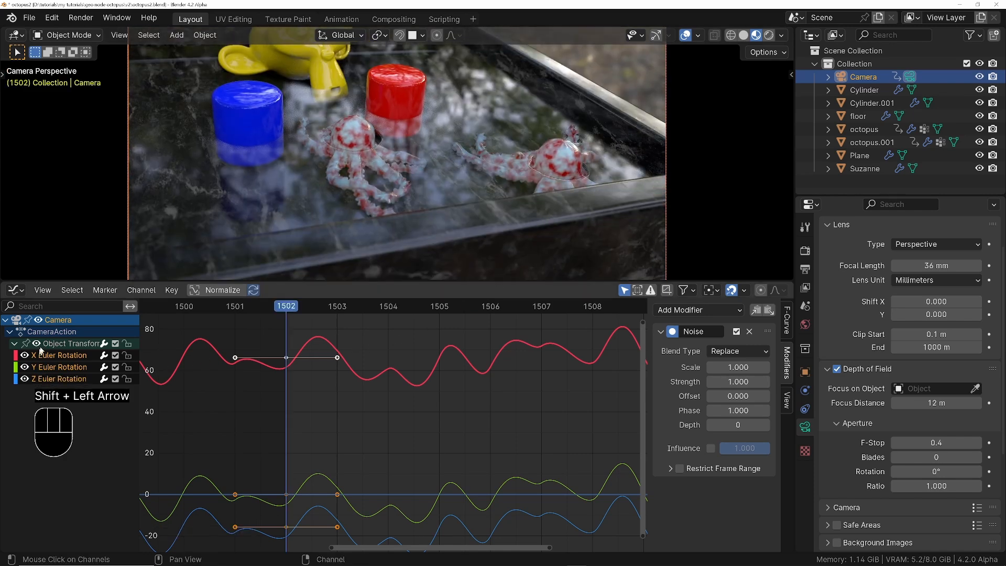
Step: Raise the Noise modifier's Scale to 52.3 on all three camera rotation curves
mouse_move(738, 367)
mouse_down()
mouse_move(681, 367)
mouse_move(738, 367)
mouse_up()
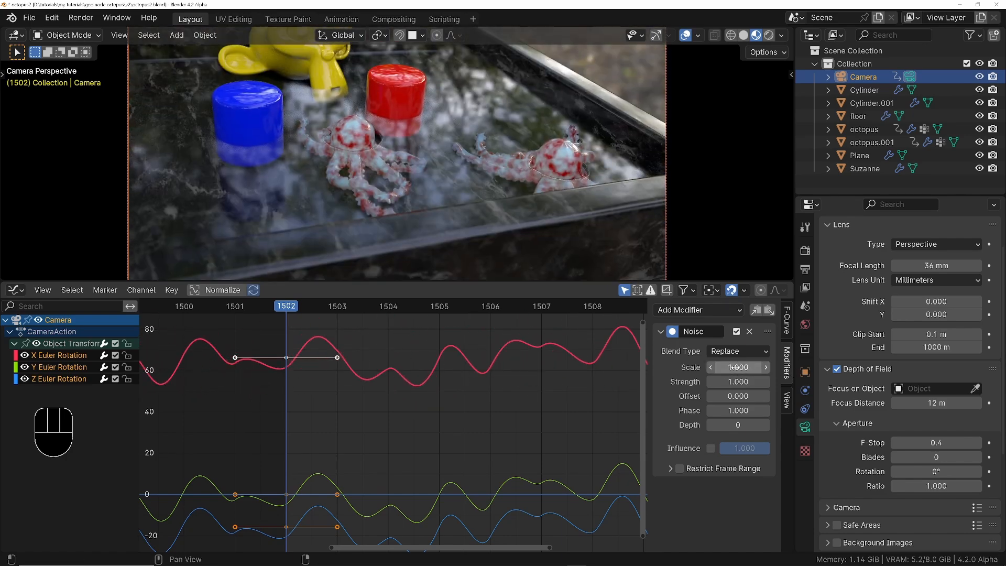
alt+drag(735, 367, 787, 367)
ctrl+middle_drag(606, 428, 505, 414)
shift+middle_drag(505, 406, 289, 404)
ctrl+middle_drag(289, 404, 389, 401)
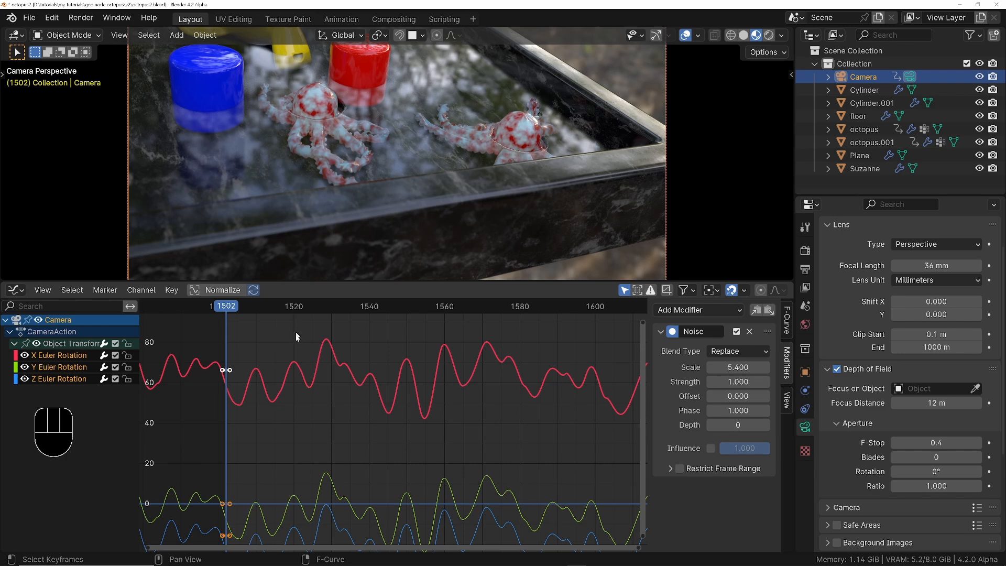
ctrl+middle_drag(448, 370, 448, 370)
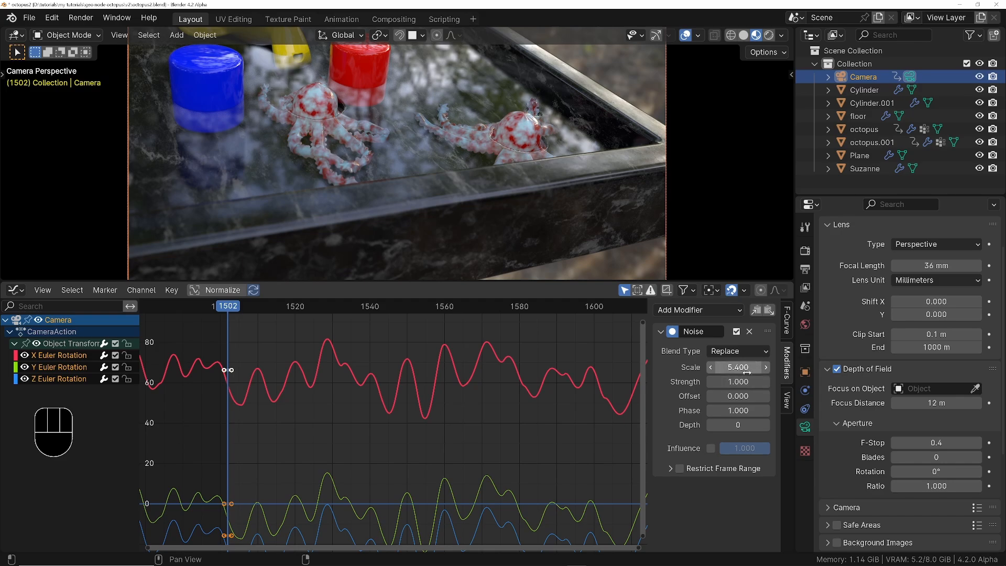
drag(739, 368, 940, 368)
alt+drag(738, 367, 900, 368)
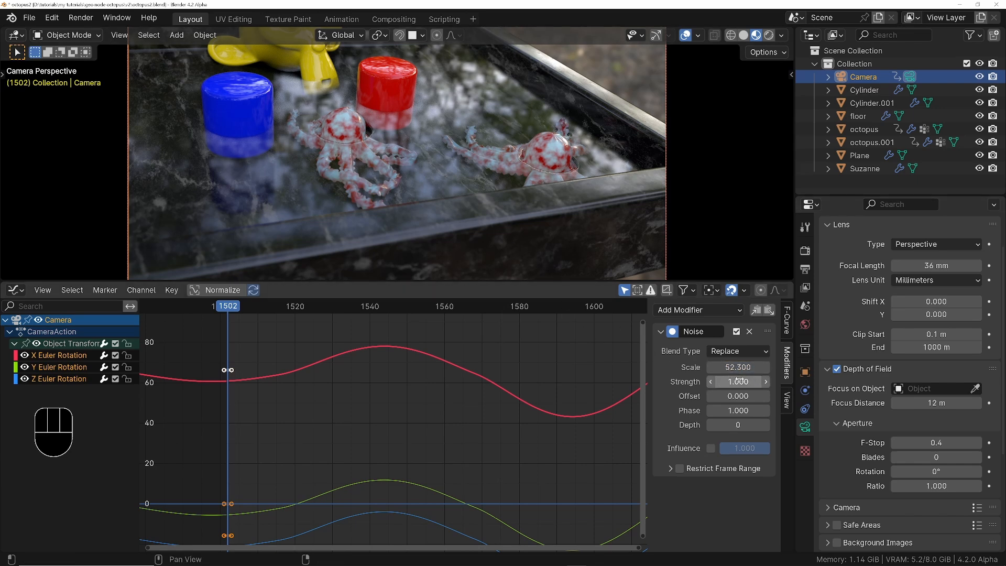
Step: Try Noise Strength values of 0.2 and 0.01 on all three camera rotation curves
alt+drag(737, 381, 697, 382)
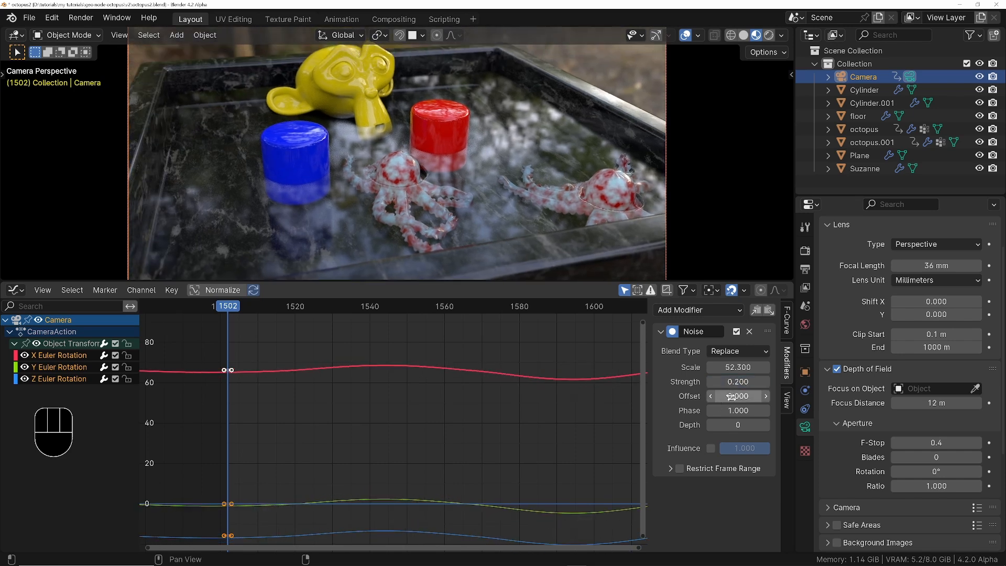
alt+click(734, 382)
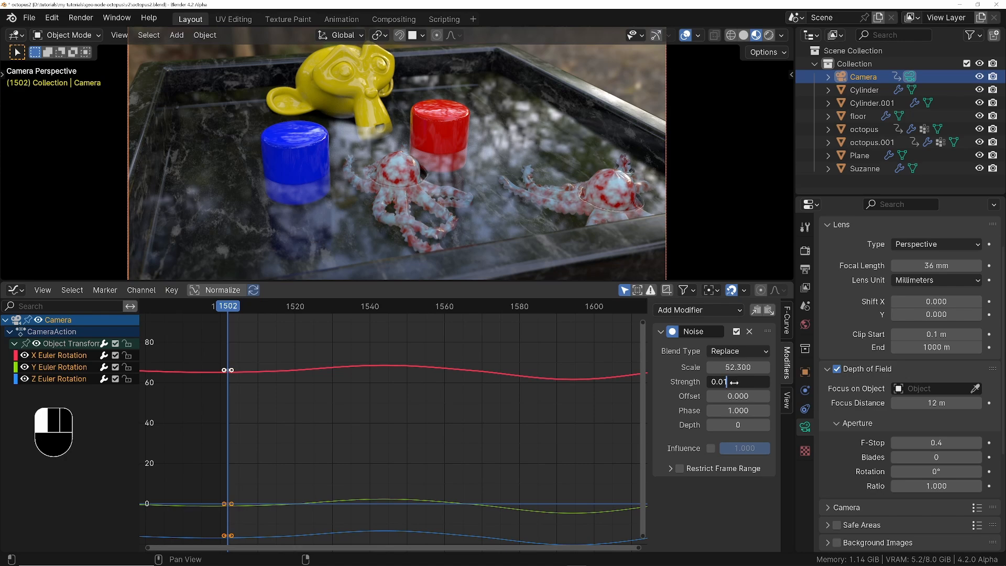
key(Return)
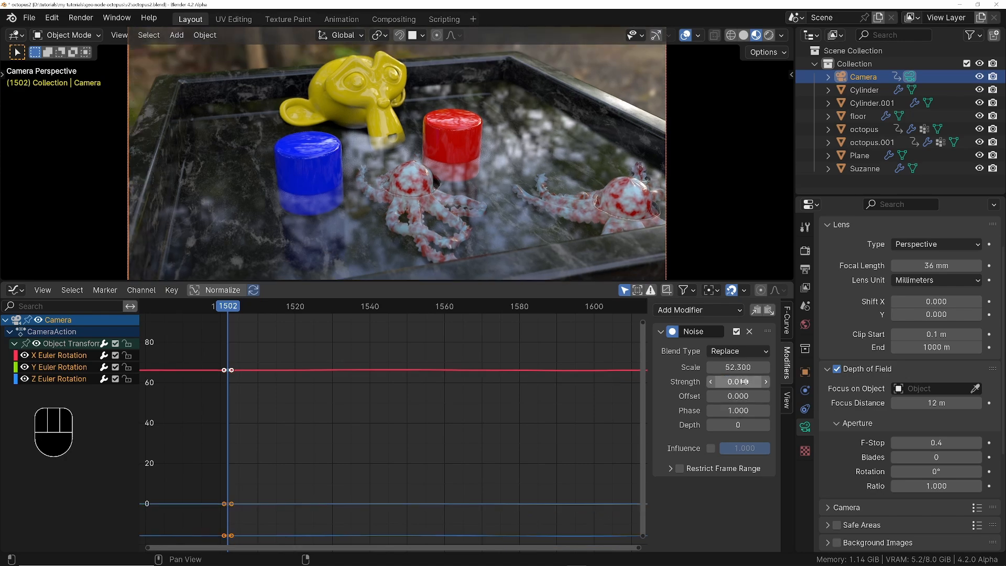
Step: Switch the viewport to wireframe shading and play the animation to check the reduced camera shake
click(732, 35)
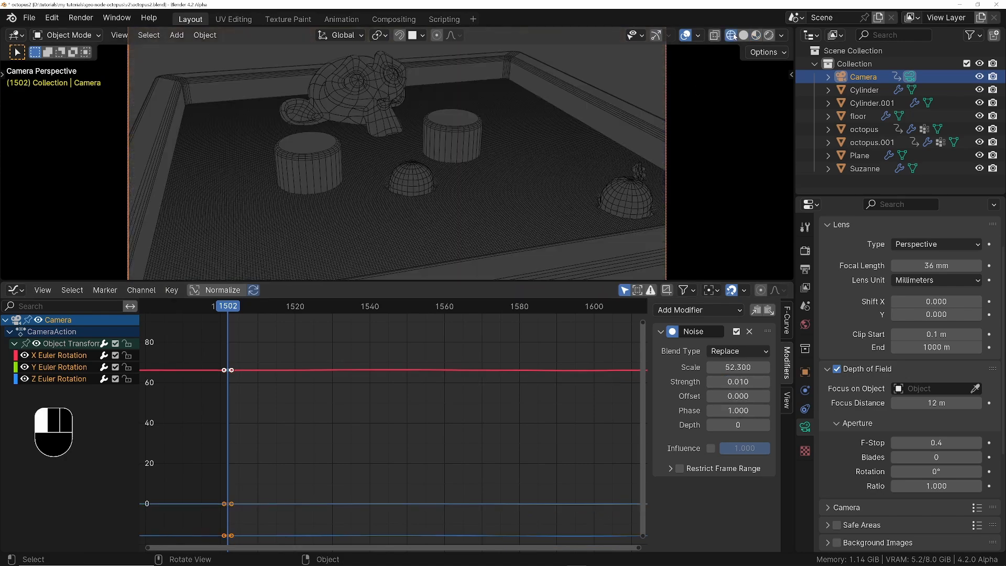
key(space)
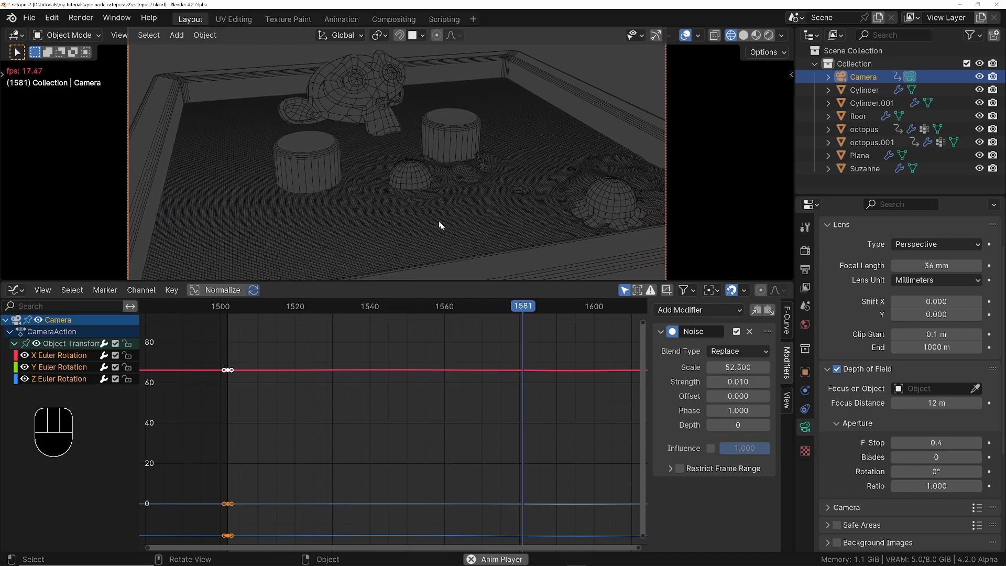
key(space)
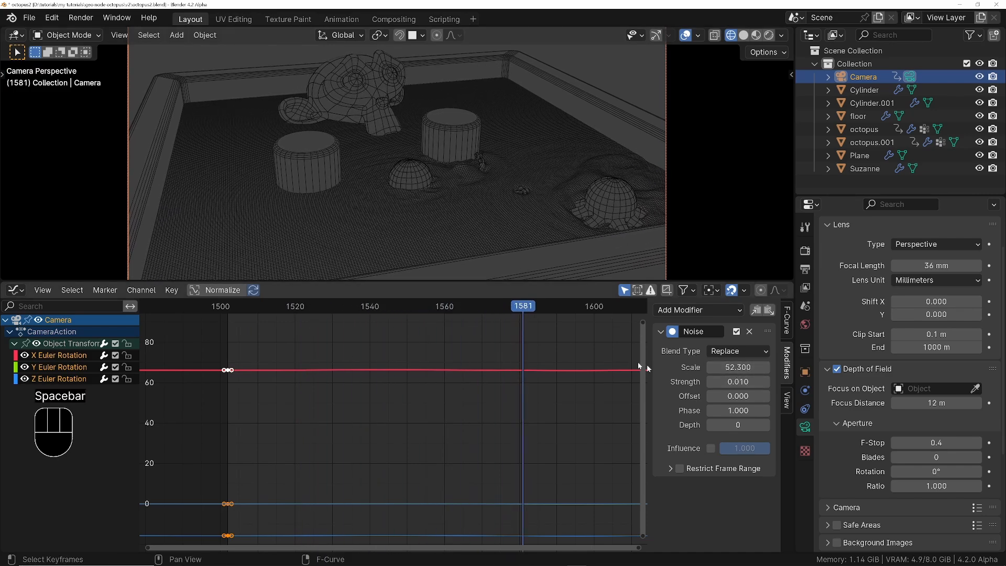
Step: Set the Noise Strength to -0.09 on all three camera rotation curves and play back the camera motion
alt+drag(734, 384, 686, 383)
key(space)
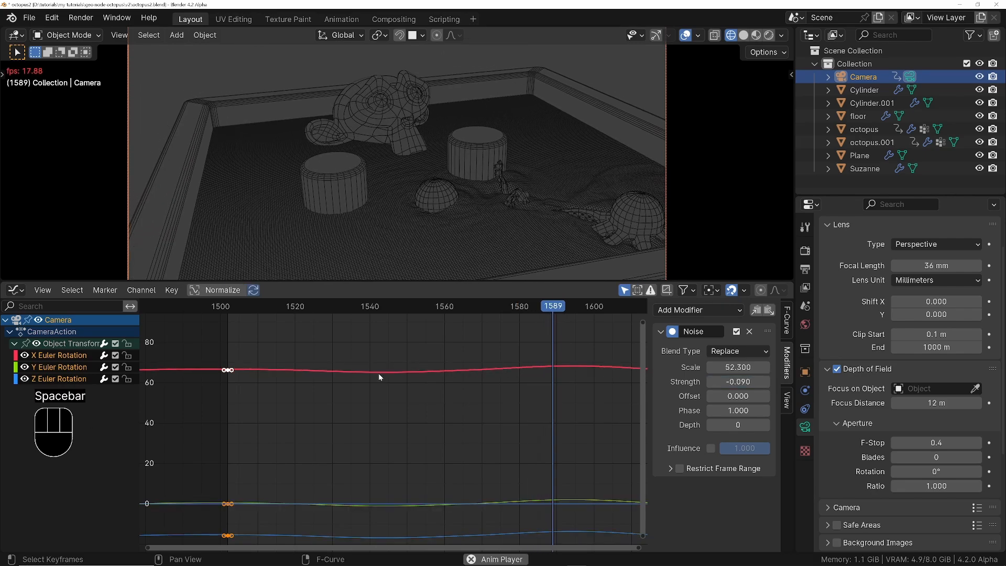
key(space)
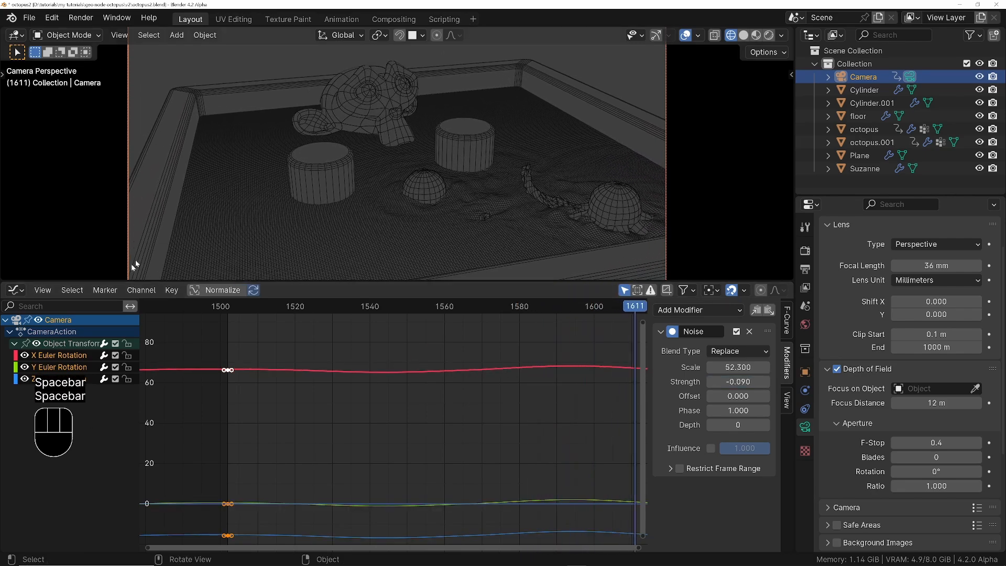
Step: Raise the Noise modifier's Offset beyond 24.3 on the camera's Y Euler Rotation curve
click(69, 358)
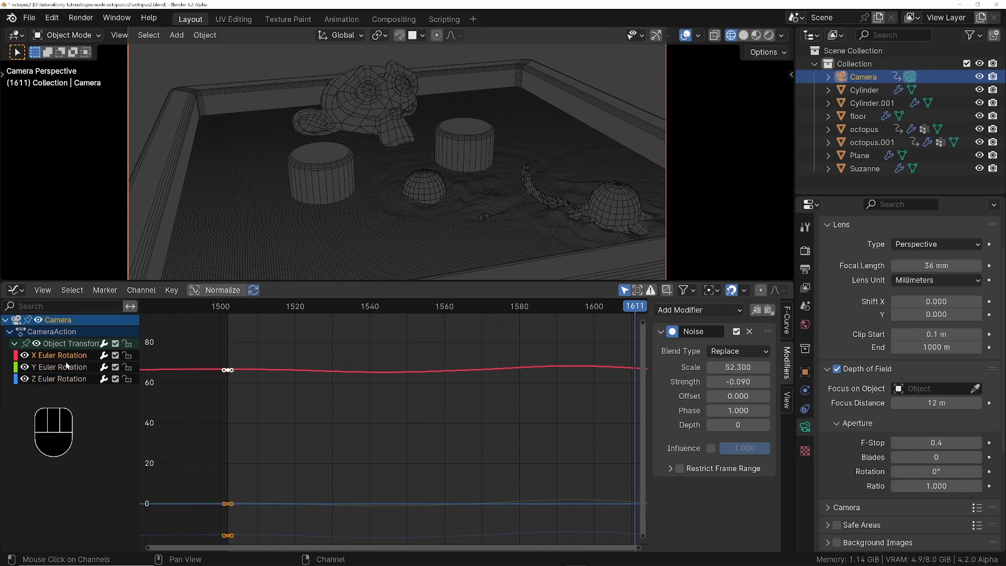
click(68, 367)
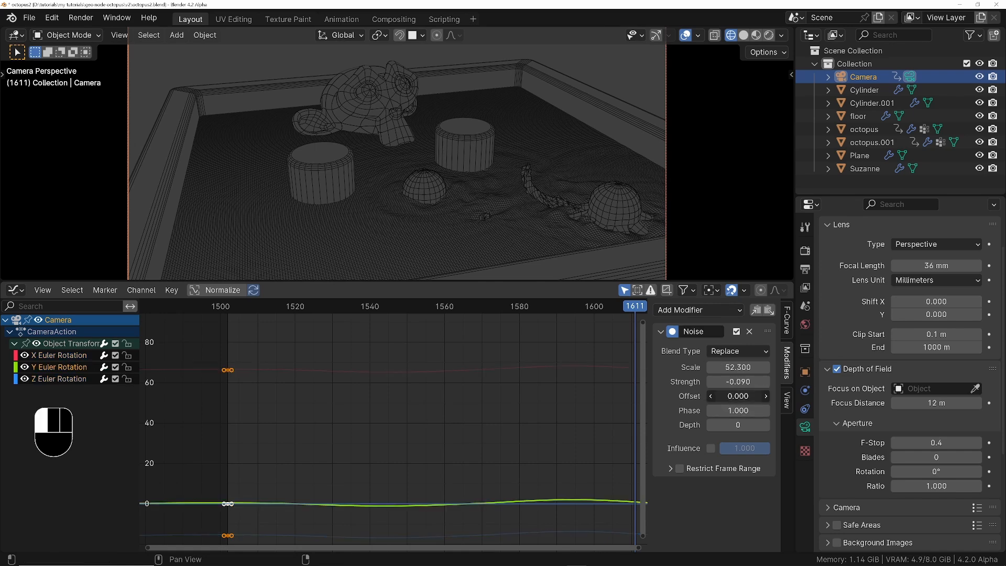
drag(737, 396, 786, 396)
ctrl+middle_drag(403, 428, 329, 434)
shift+middle_drag(510, 466, 459, 461)
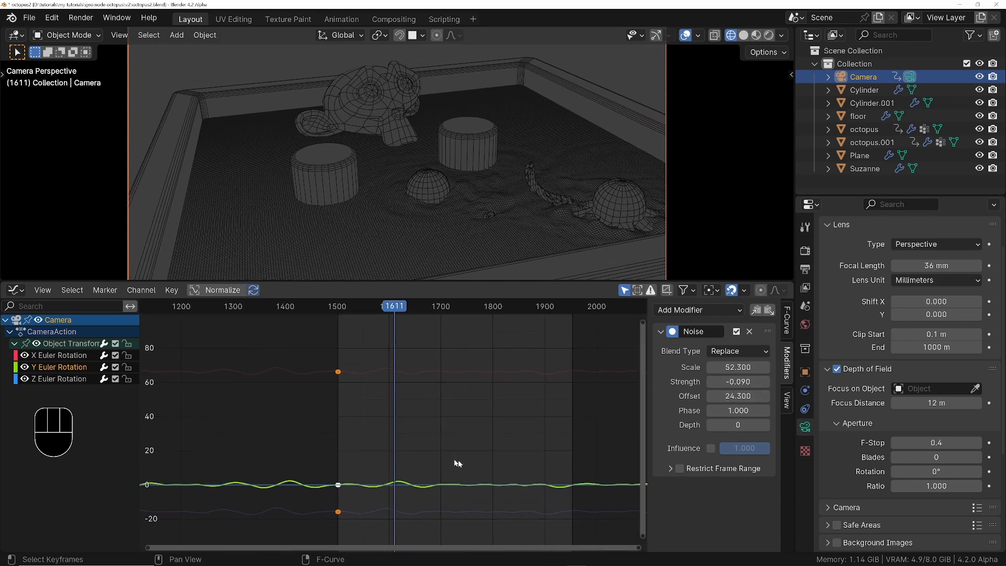
drag(737, 398, 886, 397)
Step: Set the Noise Offset of the camera's Z Euler Rotation curve to -130.6 and play back the camera motion
click(73, 379)
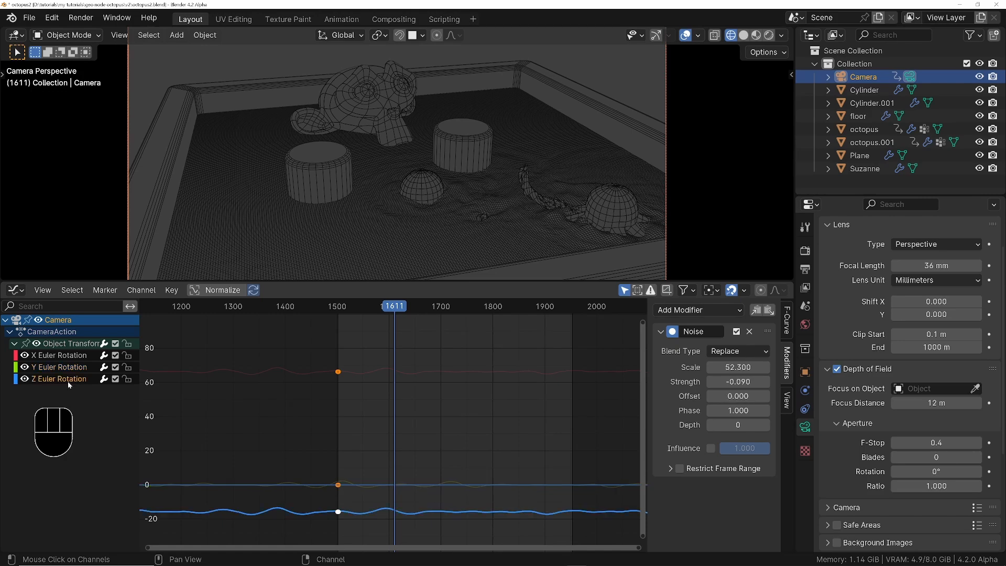
drag(738, 397, 377, 358)
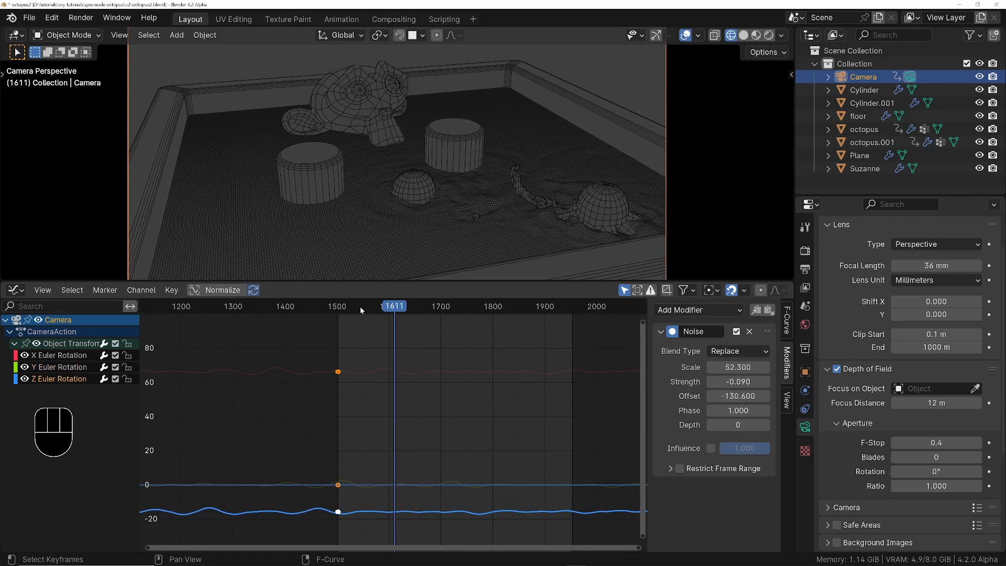
drag(360, 309, 347, 310)
key(space)
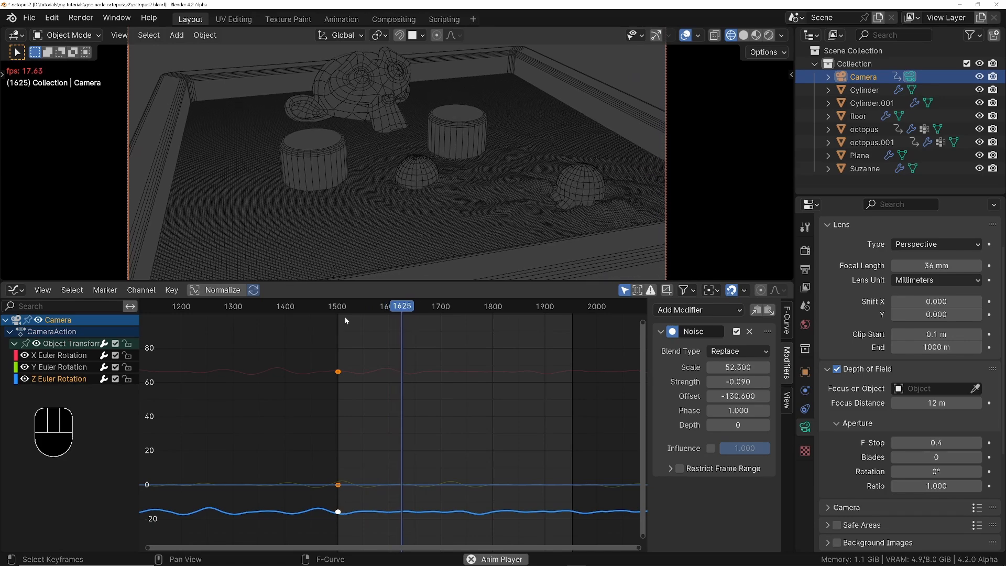
key(space)
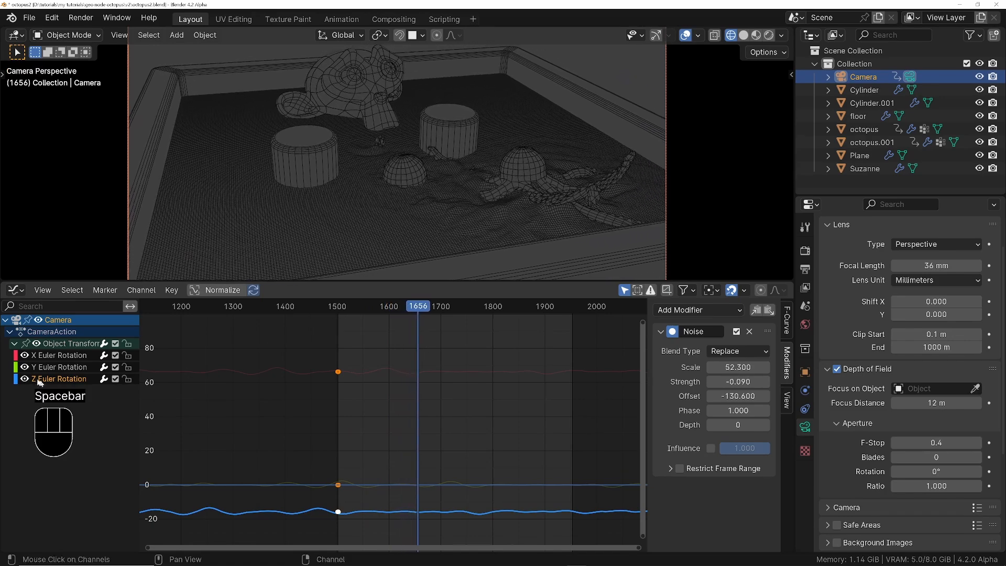
Step: Lower the Noise Scale to 34.3 on all three camera rotation curves and play back the shake
click(82, 354)
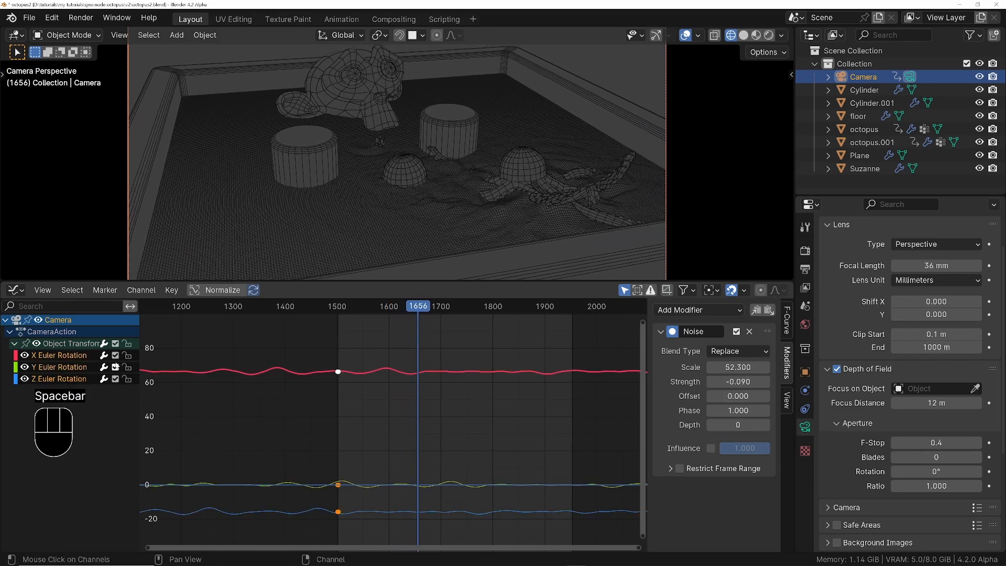
alt+click(710, 367)
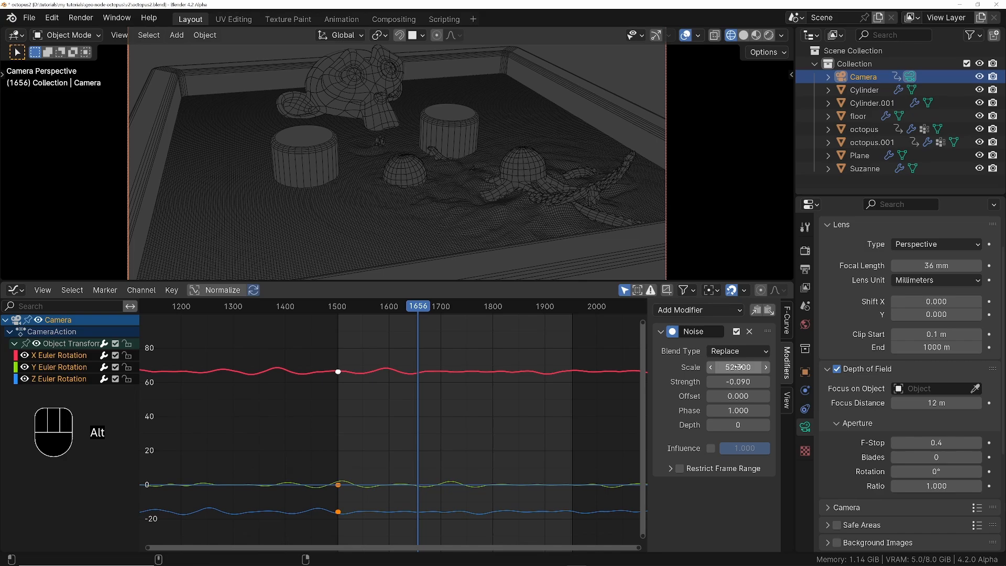
alt+drag(738, 366, 697, 367)
key(space)
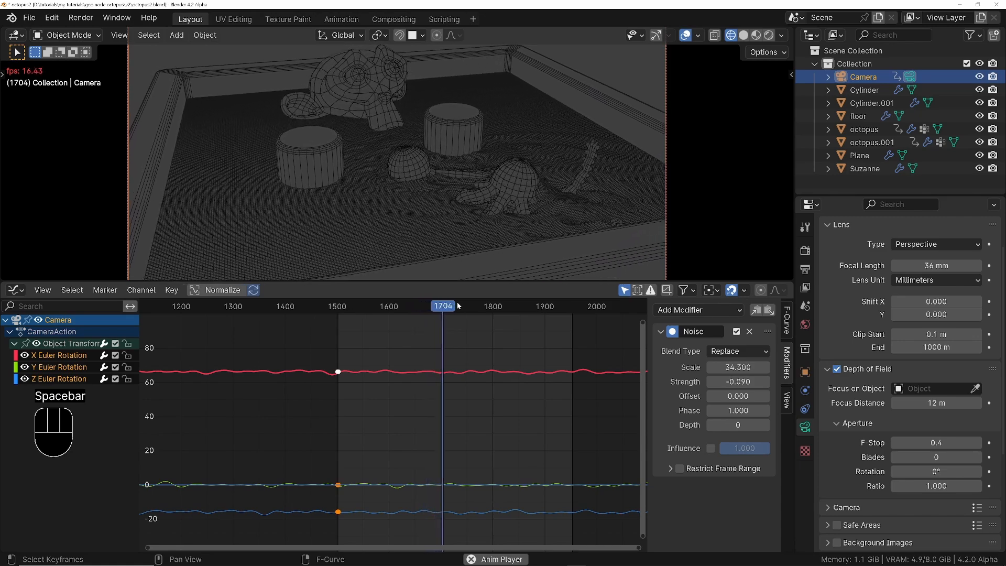
key(space)
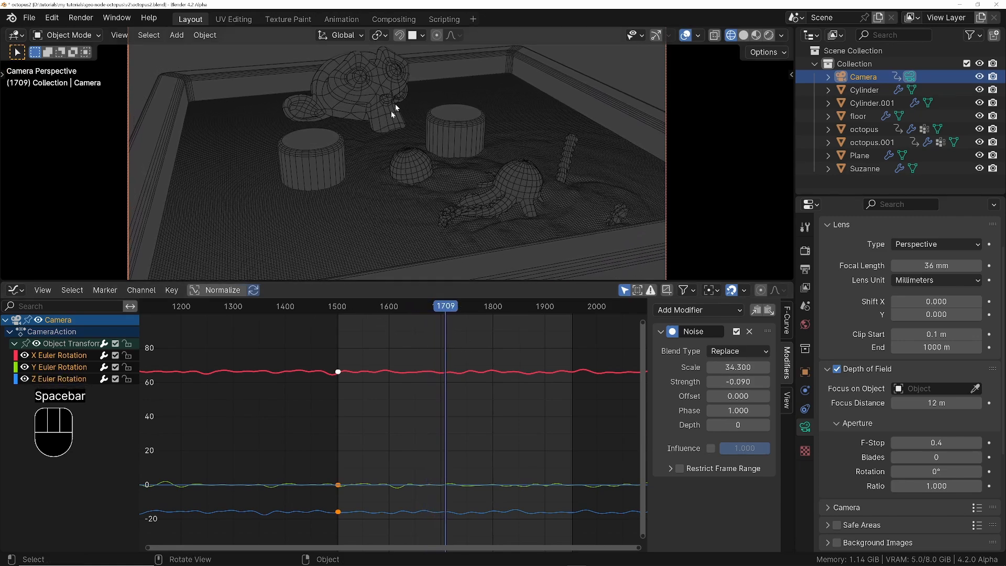
Step: Set the Noise Strength to 0.03 on all three camera rotation curves and play the animation to check it
alt+click(735, 382)
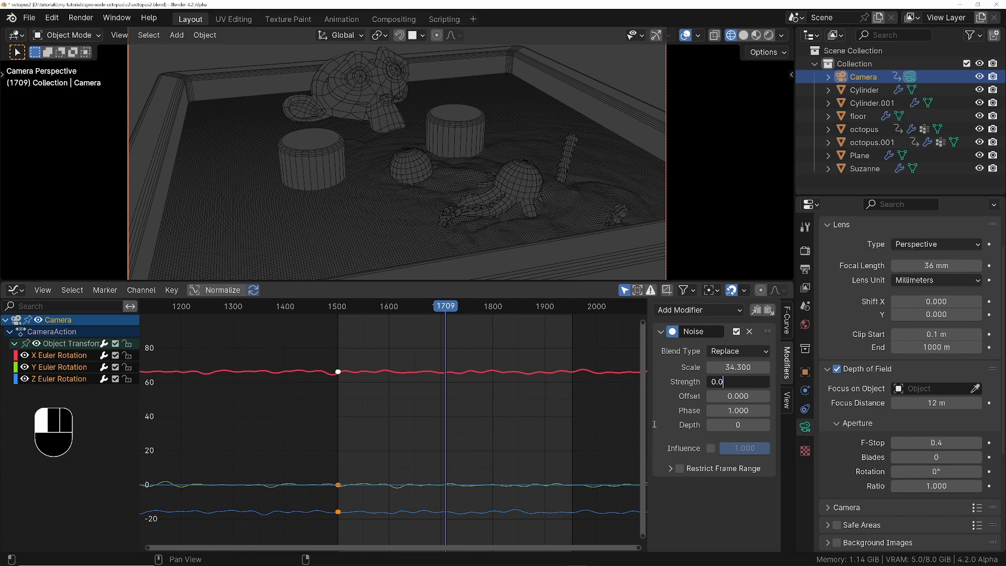
text(0.03)
key(Return)
key(space)
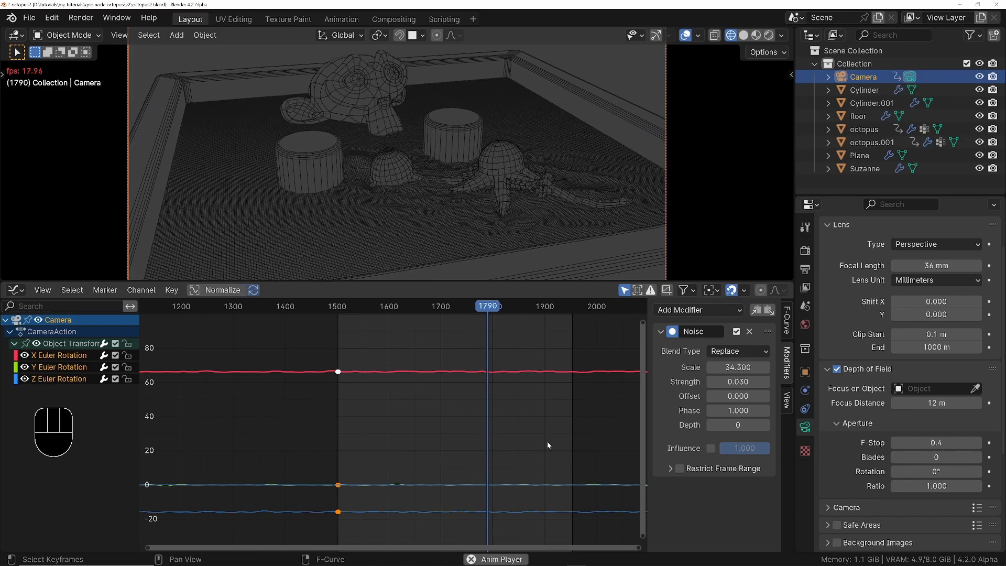
key(space)
Step: Fine-tune the Noise separately on each camera rotation curve during playback, giving the Z curve Scale 54.96 and Strength 0.02
click(59, 368)
shift+drag(726, 382, 750, 369)
key(space)
key(space)
key(space)
click(72, 357)
mouse_move(729, 382)
shift+mouse_down()
mouse_move(749, 368)
mouse_move(741, 382)
shift+mouse_up()
click(59, 379)
mouse_move(737, 369)
shift+mouse_down()
mouse_move(713, 369)
mouse_move(733, 380)
shift+mouse_up()
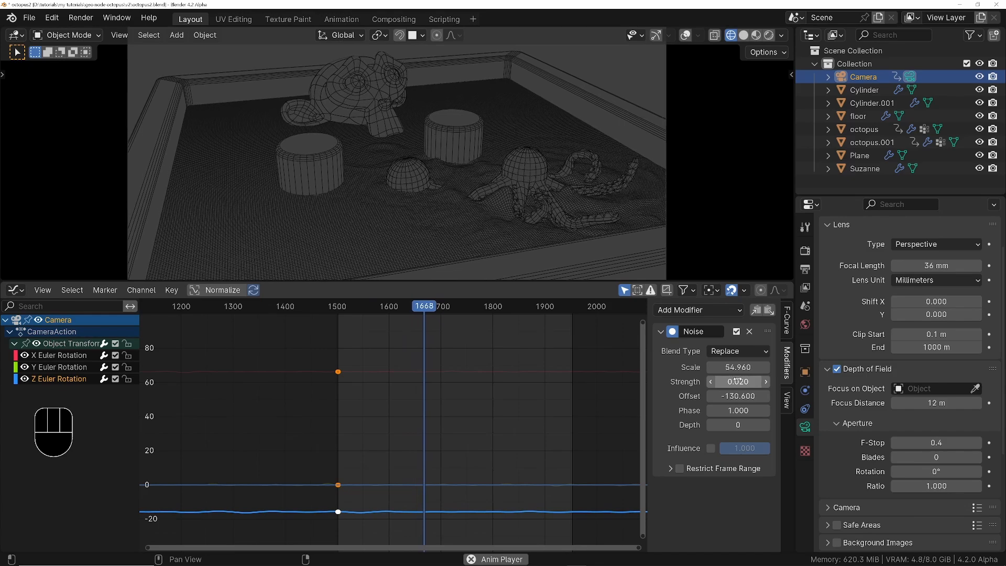
key(space)
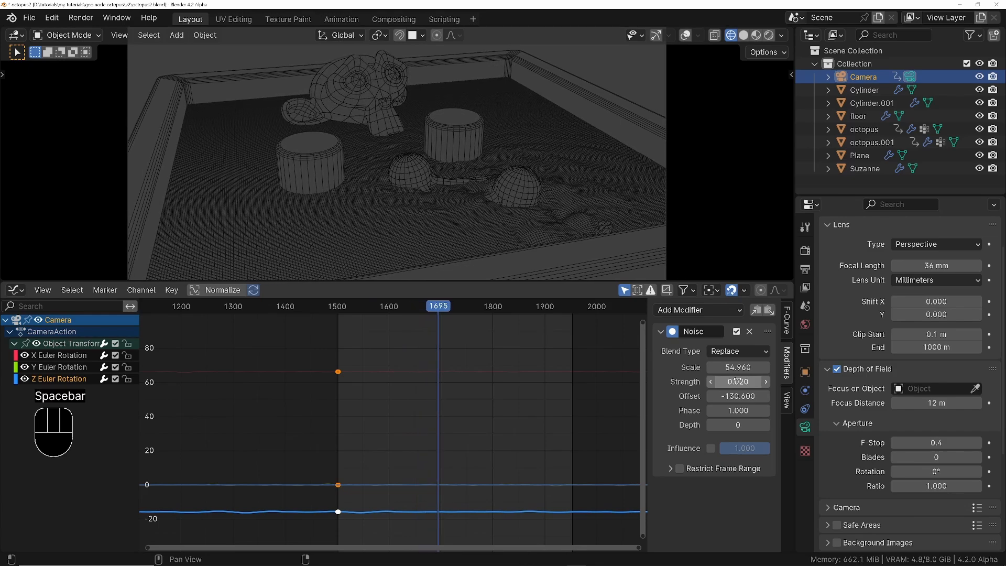
Step: Replace the Graph Editor with the Compositor and show the viewport in Material Preview with its compositor set to Always
click(756, 36)
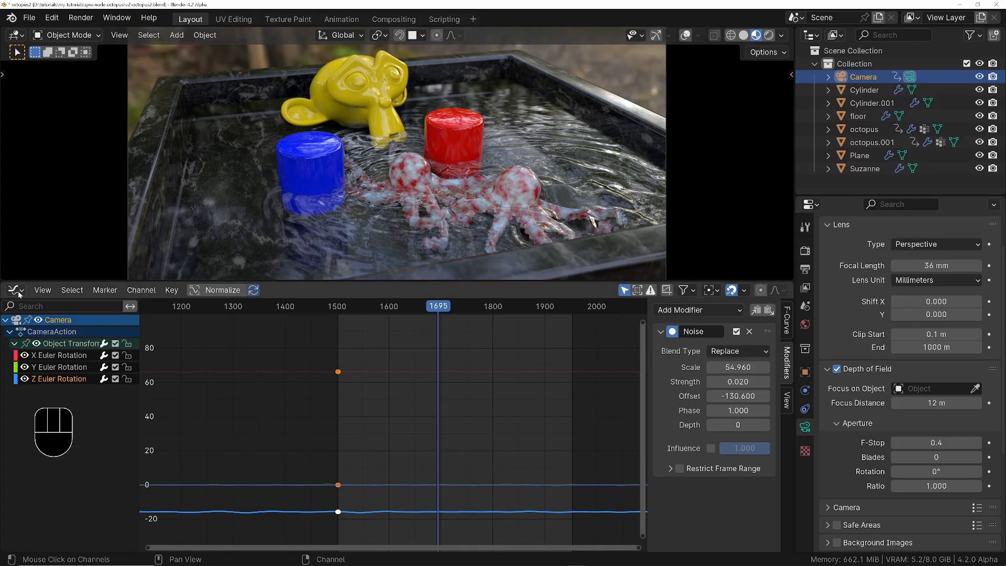
click(18, 291)
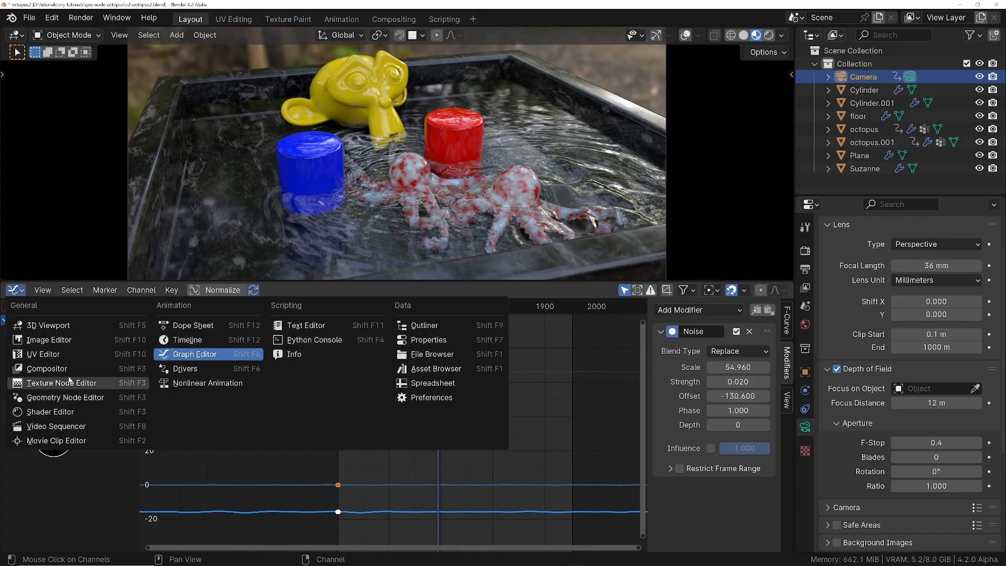
click(48, 368)
scroll(423, 438, up, 5)
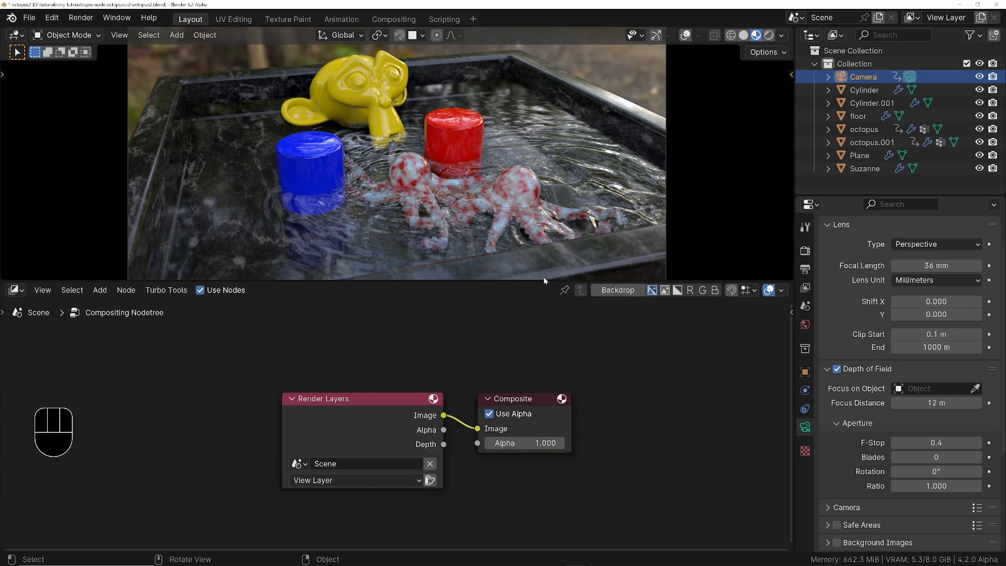
click(782, 35)
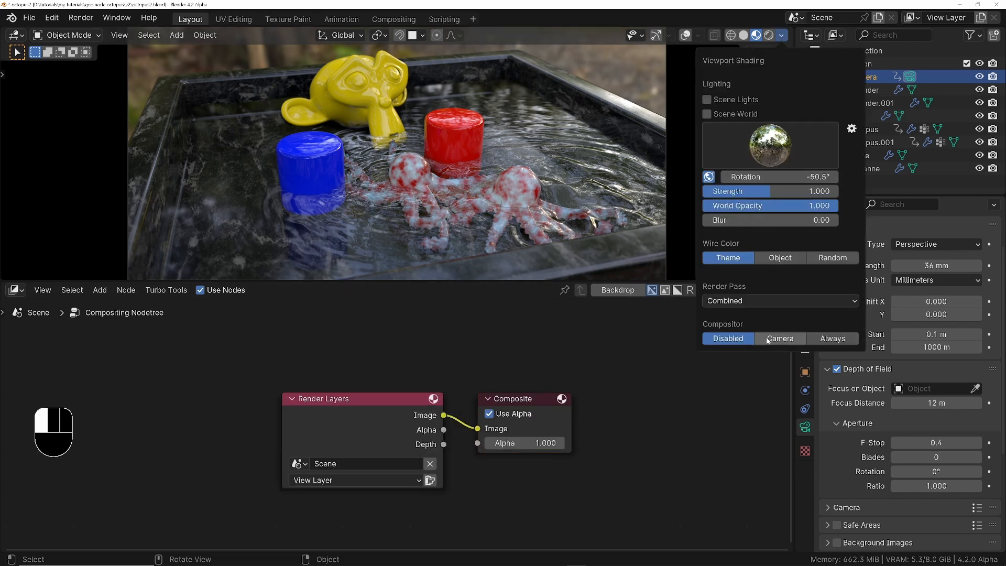
click(829, 341)
Step: Move the Composite node well away from the Render Layers node and enlarge the 3D viewport above the node editor
middle_drag(592, 397, 487, 376)
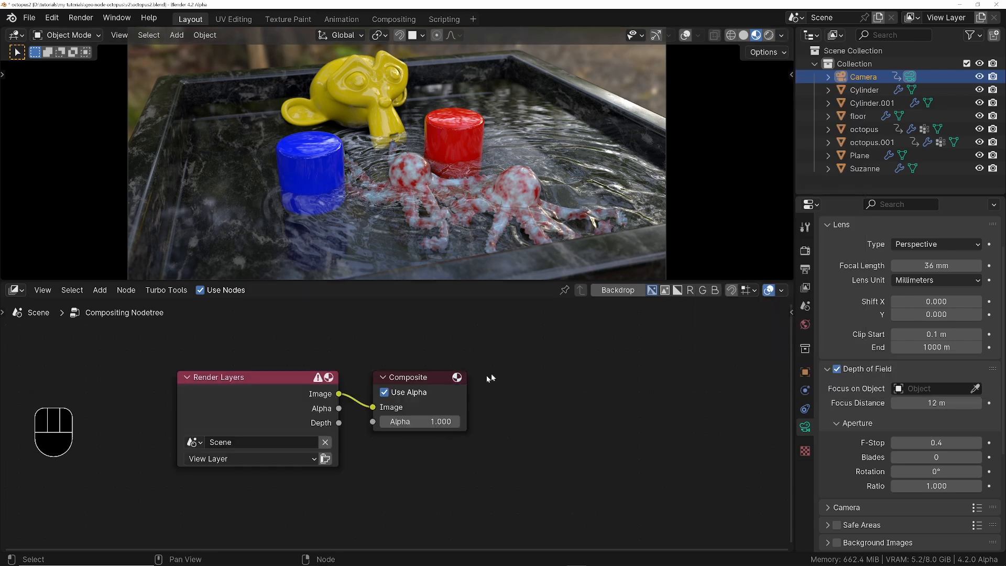
drag(417, 386, 639, 378)
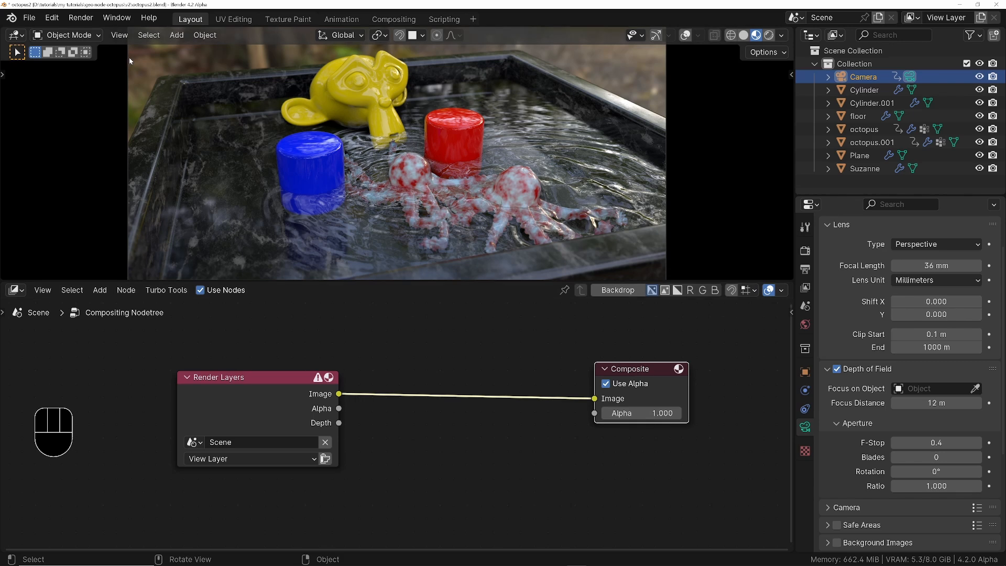
drag(428, 281, 445, 347)
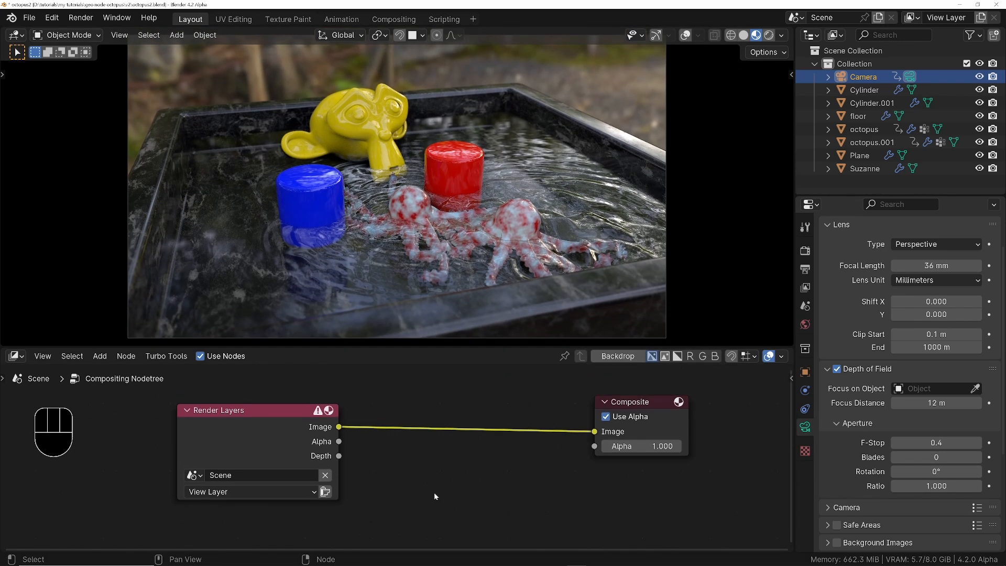
Step: Add an RGB Curves node and insert it on the link between Render Layers and Composite
key(shift+a)
mouse_move(434, 496)
text(rgx)
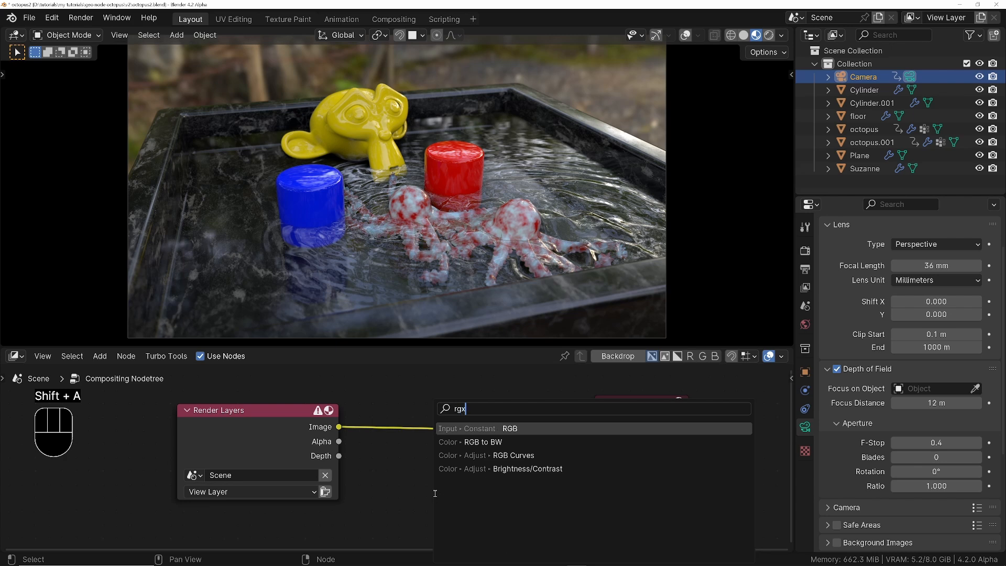
key(Down)
key(Down)
key(Return)
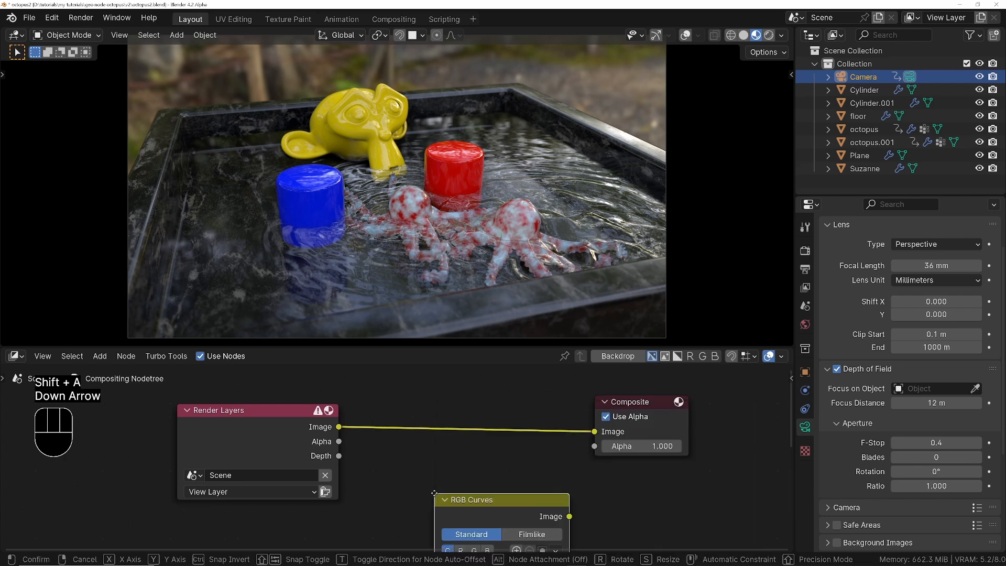
click(353, 365)
scroll(411, 408, down, 8)
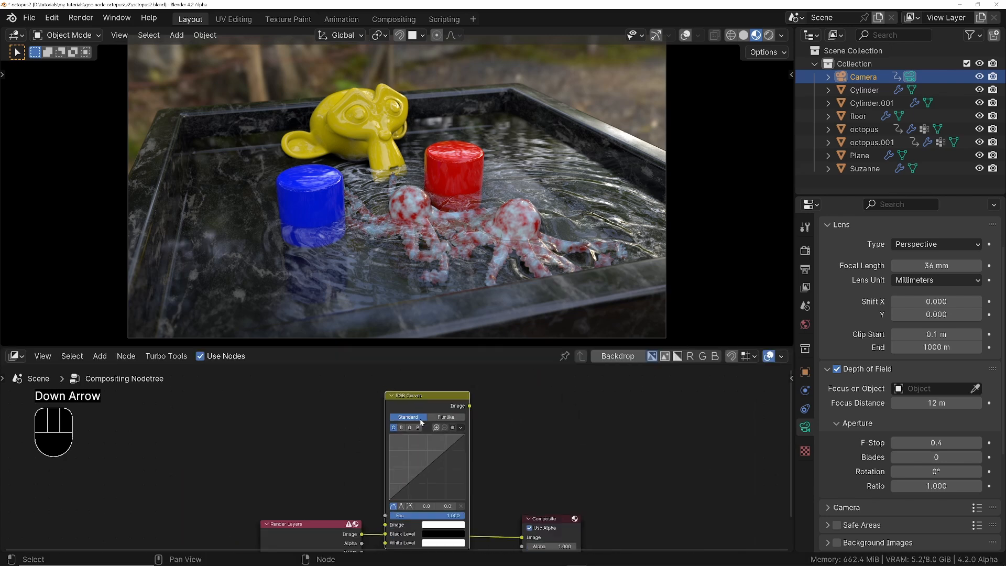
key(g)
click(433, 455)
middle_drag(437, 479, 411, 439)
scroll(436, 417, up, 2)
scroll(414, 426, up, 2)
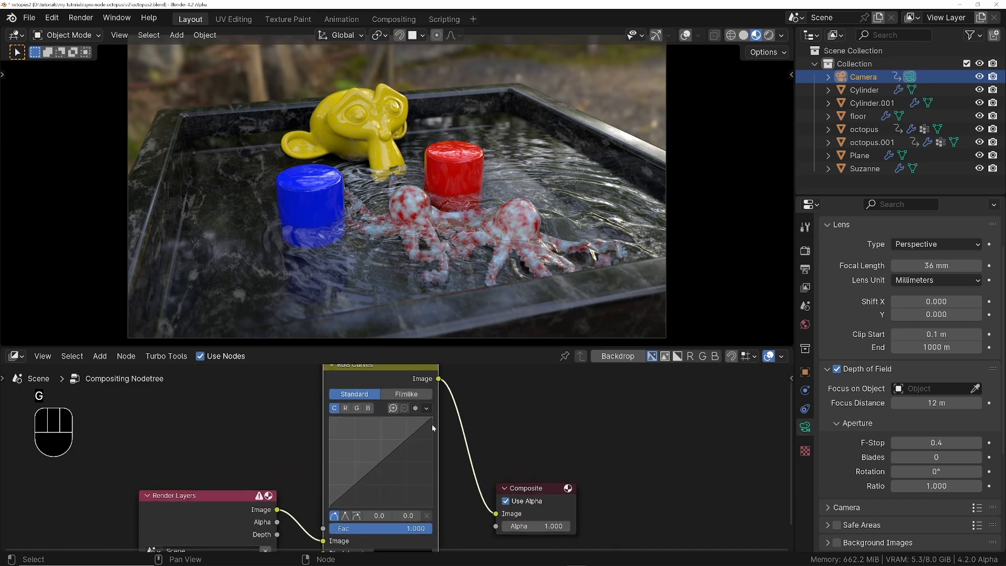
Step: Shape the RGB Curves into a contrast S-curve with darkened shadows and an upper point at about 0.7, 0.8
mouse_move(433, 418)
mouse_down()
mouse_move(371, 419)
mouse_move(434, 493)
mouse_move(433, 417)
mouse_up()
mouse_move(331, 508)
mouse_down()
mouse_move(330, 468)
mouse_move(334, 500)
mouse_move(351, 510)
mouse_move(330, 509)
mouse_up()
mouse_move(381, 464)
mouse_down()
mouse_move(382, 479)
mouse_move(382, 444)
mouse_up()
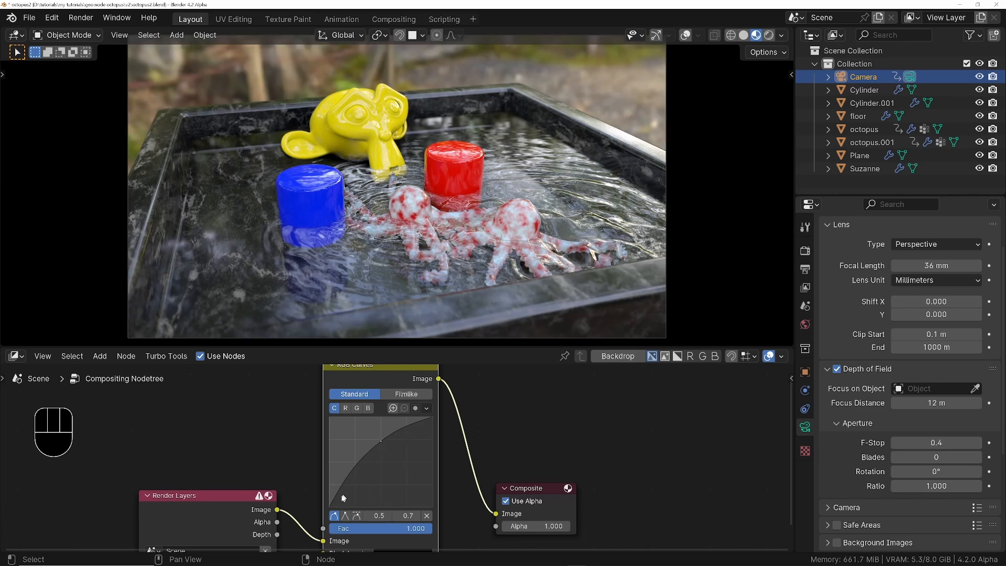
drag(372, 449, 355, 492)
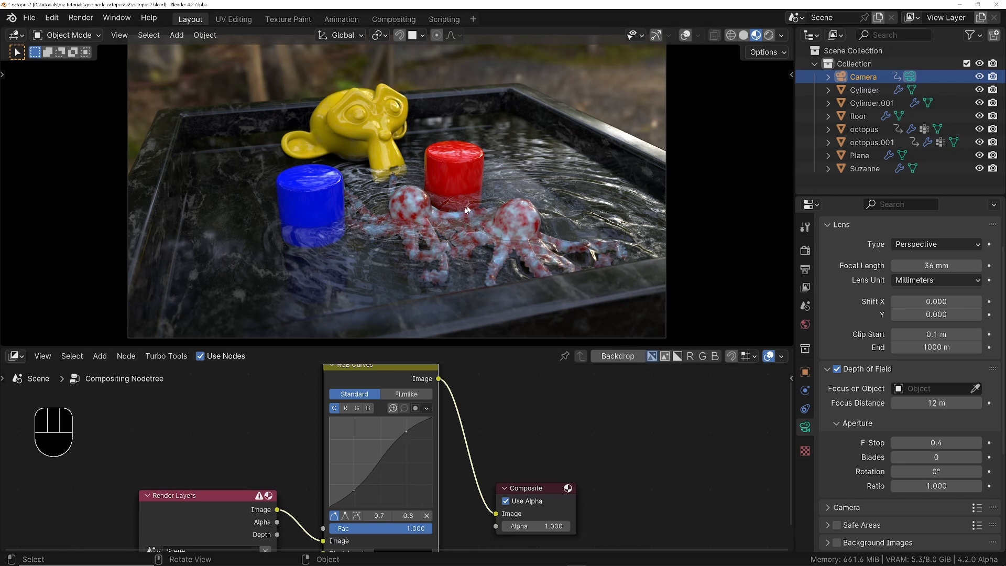
Step: Duplicate the RGB Curves node onto the link before Composite and reshape the copy with one raised midpoint at about 0.5, 0.7
middle_drag(403, 422, 239, 438)
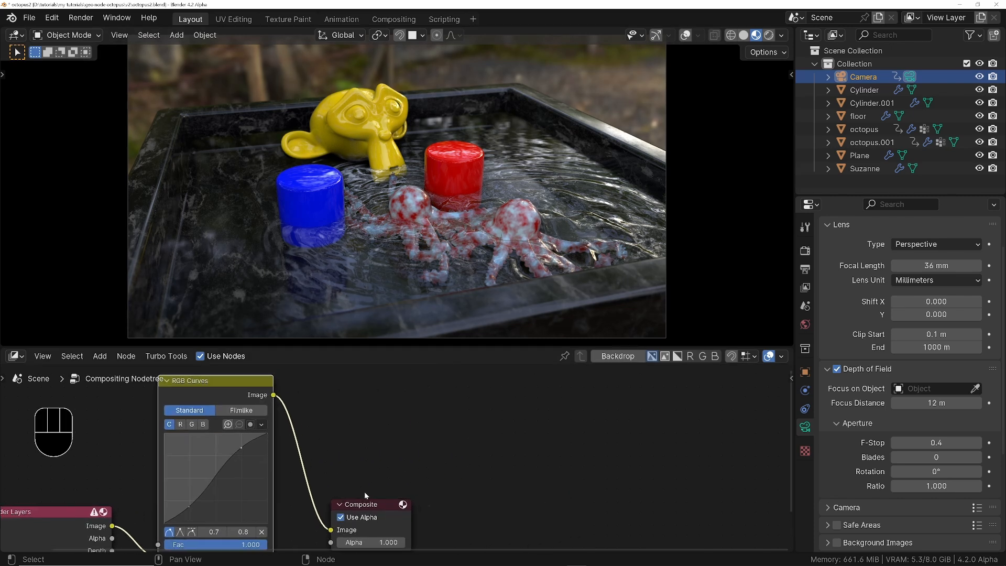
key(g)
click(561, 485)
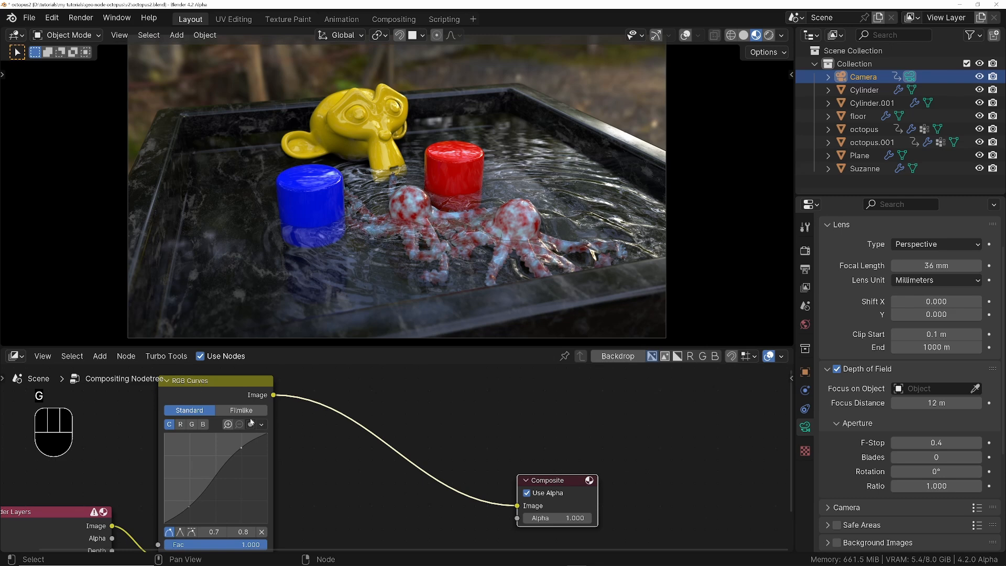
click(227, 401)
key(shift+d)
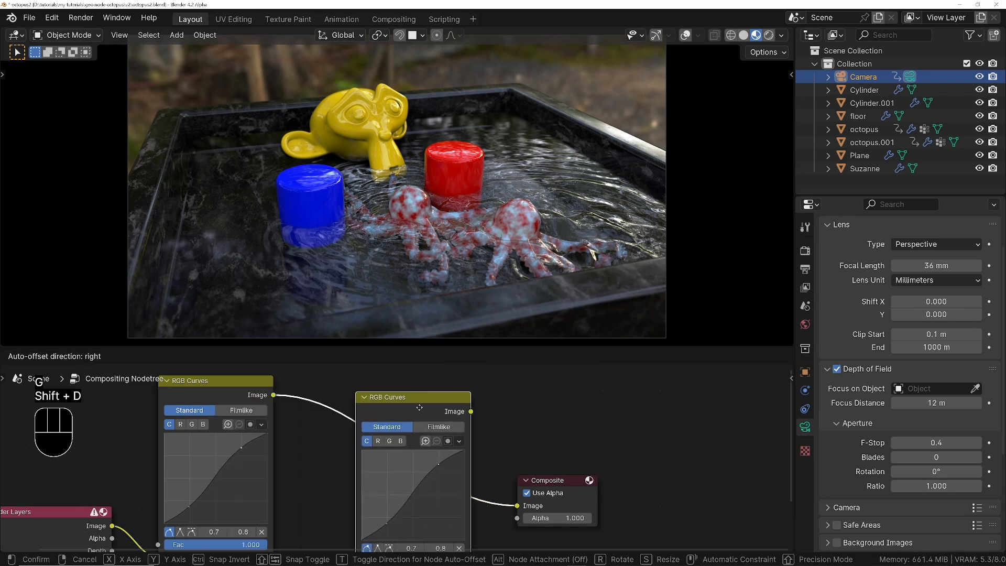
click(418, 399)
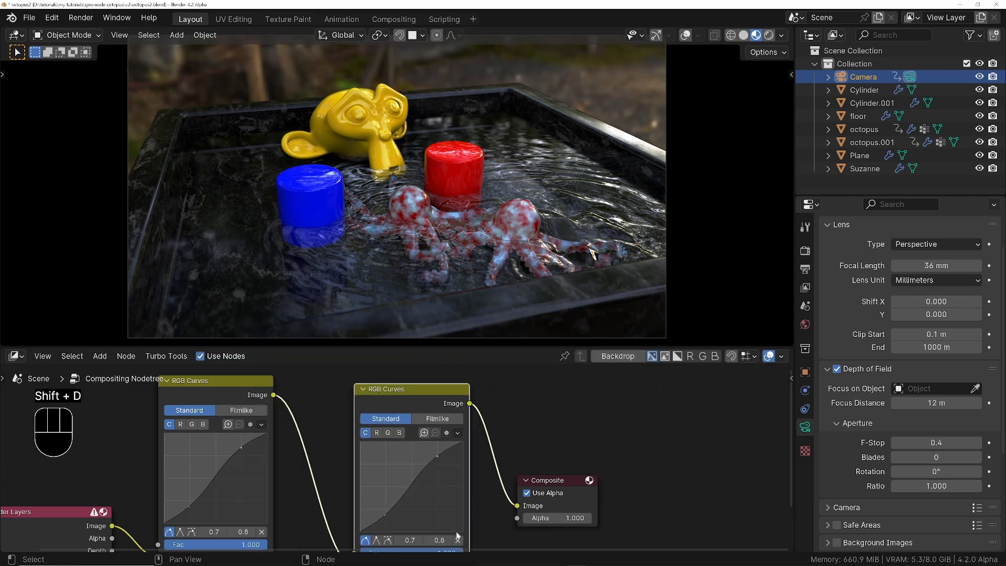
drag(437, 456, 412, 483)
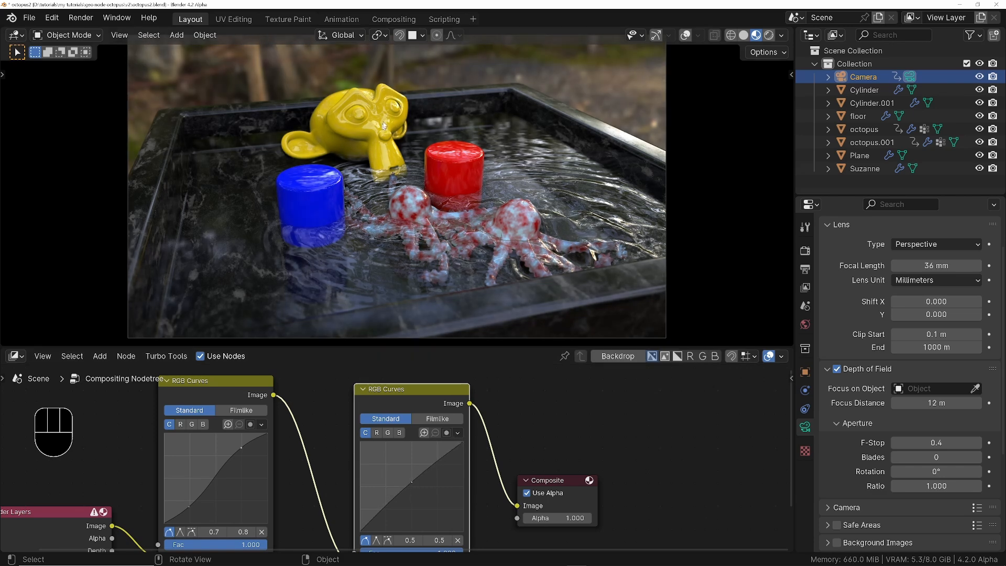
mouse_move(412, 482)
mouse_down()
mouse_move(392, 490)
mouse_move(426, 454)
mouse_move(412, 463)
mouse_up()
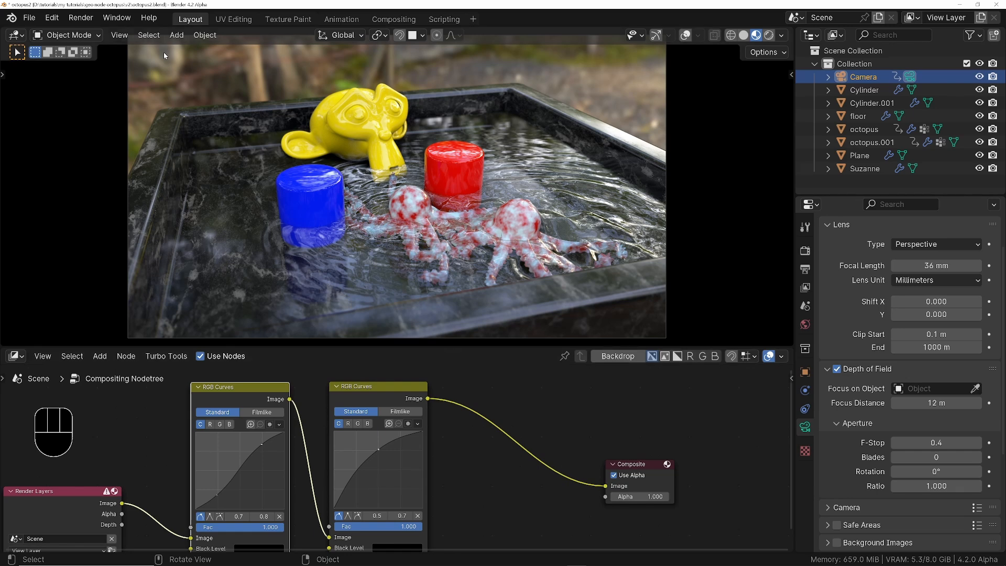
Step: Set the render output path to //render/tutorial version.mp4
click(80, 17)
click(810, 270)
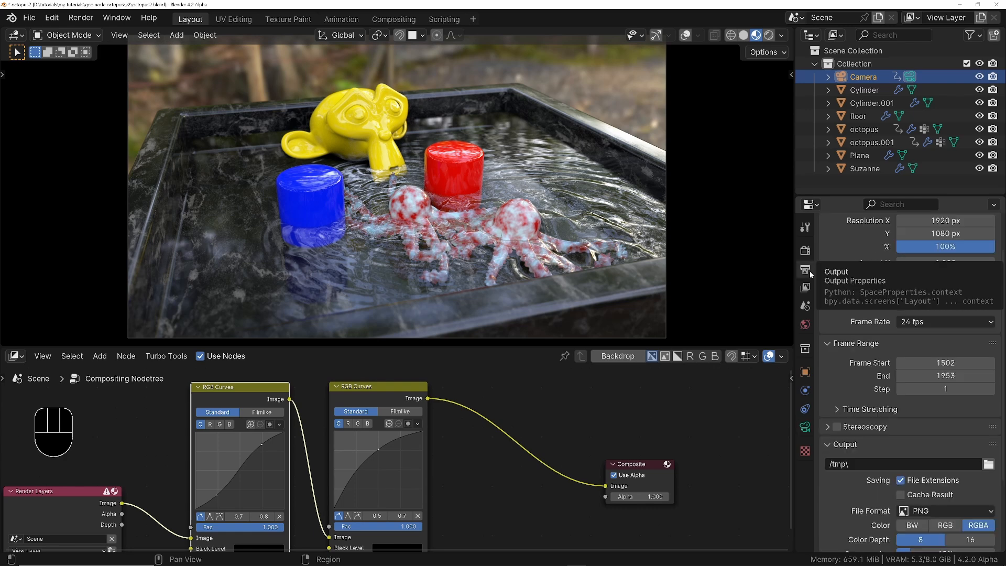
click(866, 467)
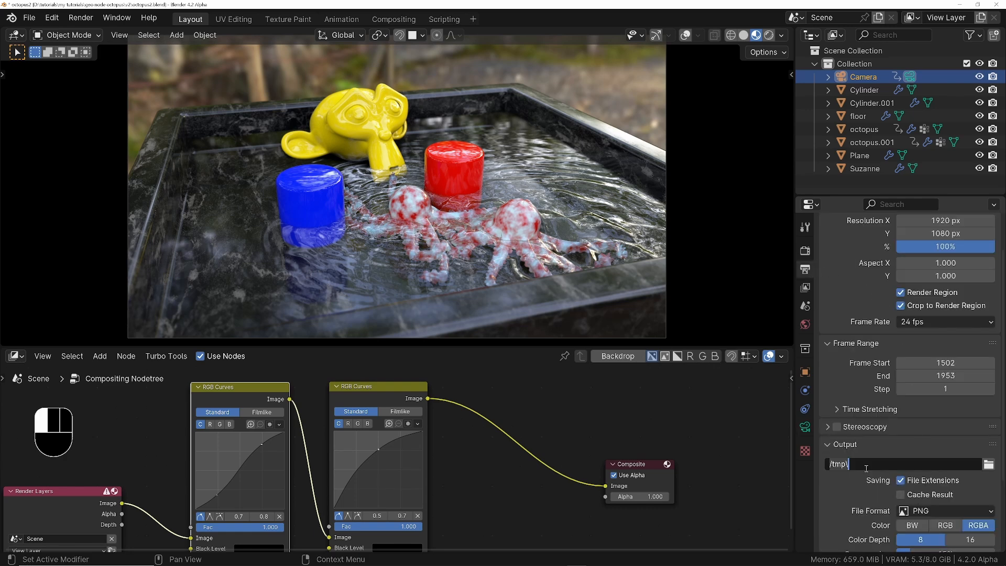
text(//render/tutorial version)
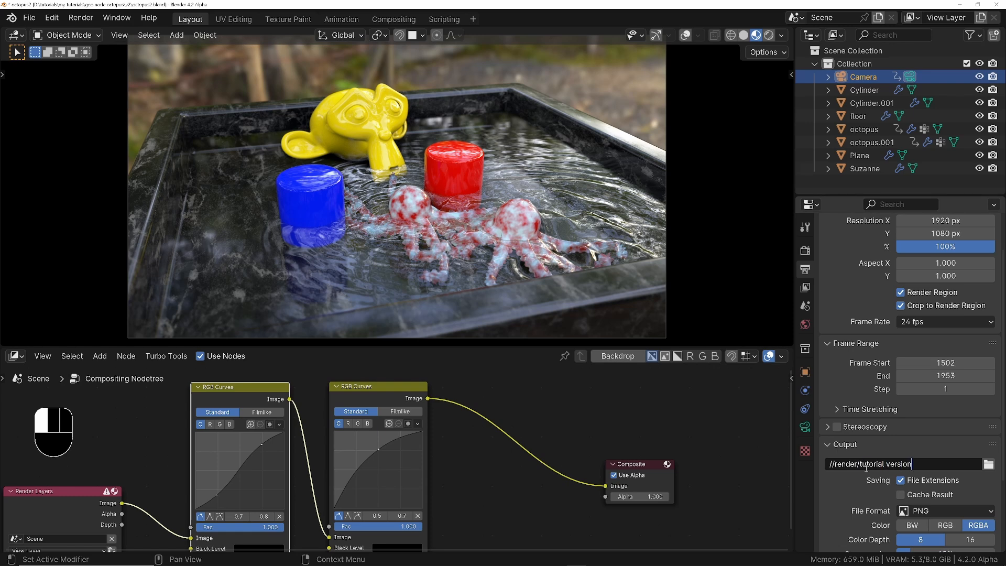
text(.mp4)
key(Return)
Step: Set the output file format to FFmpeg Video and the encoding container to MPEG-4
scroll(891, 446, down, 5)
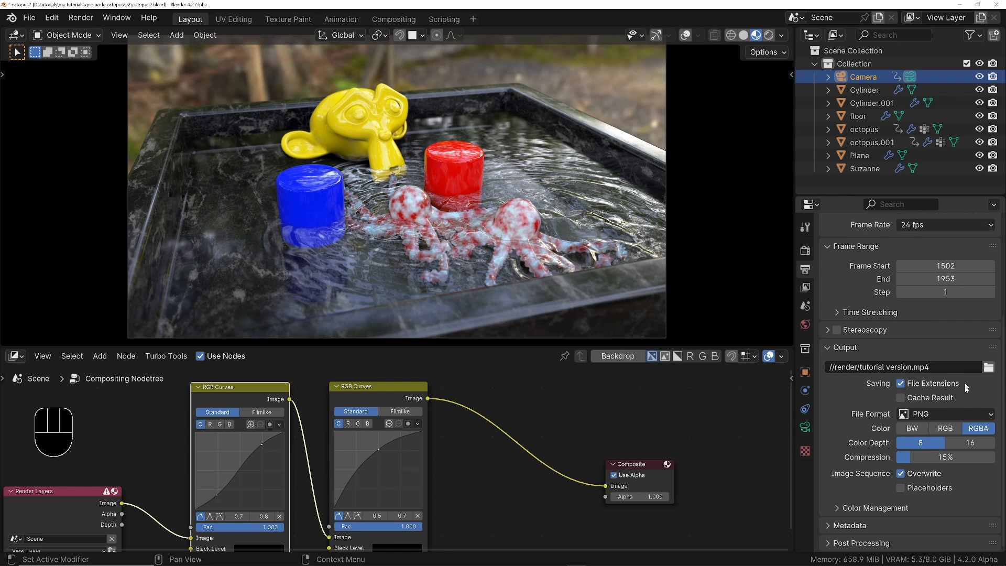
click(959, 413)
click(933, 449)
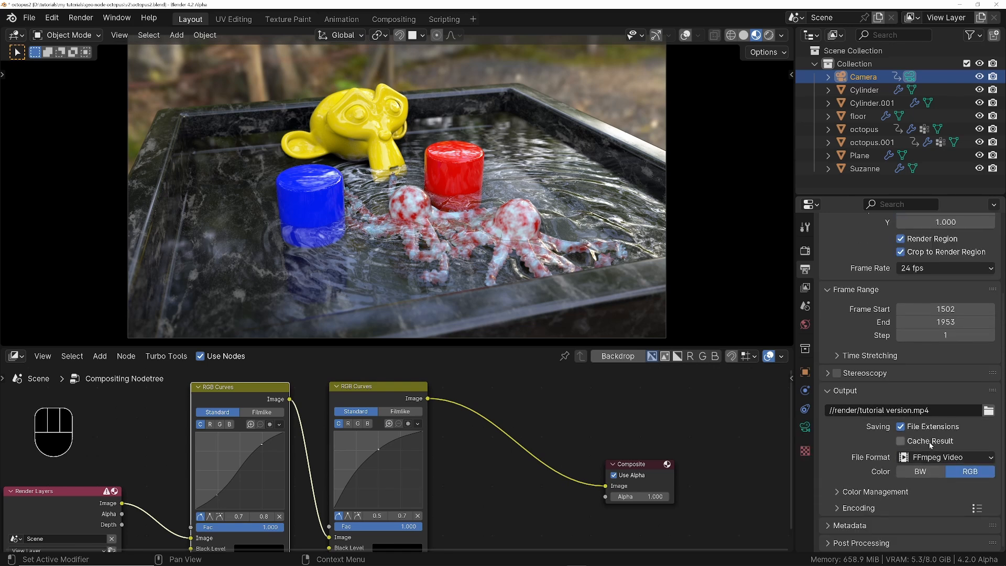
click(841, 508)
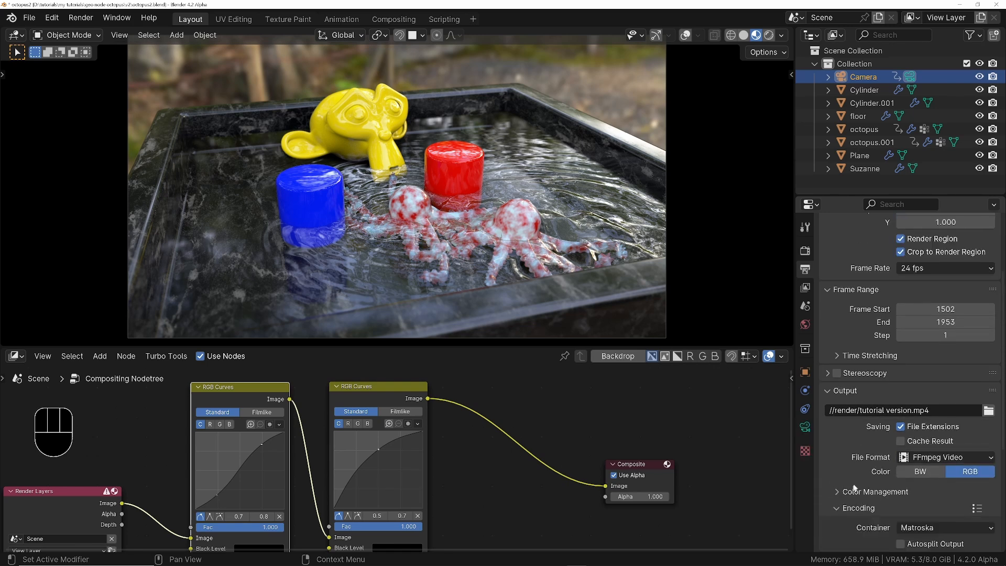
scroll(853, 488, down, 5)
click(909, 396)
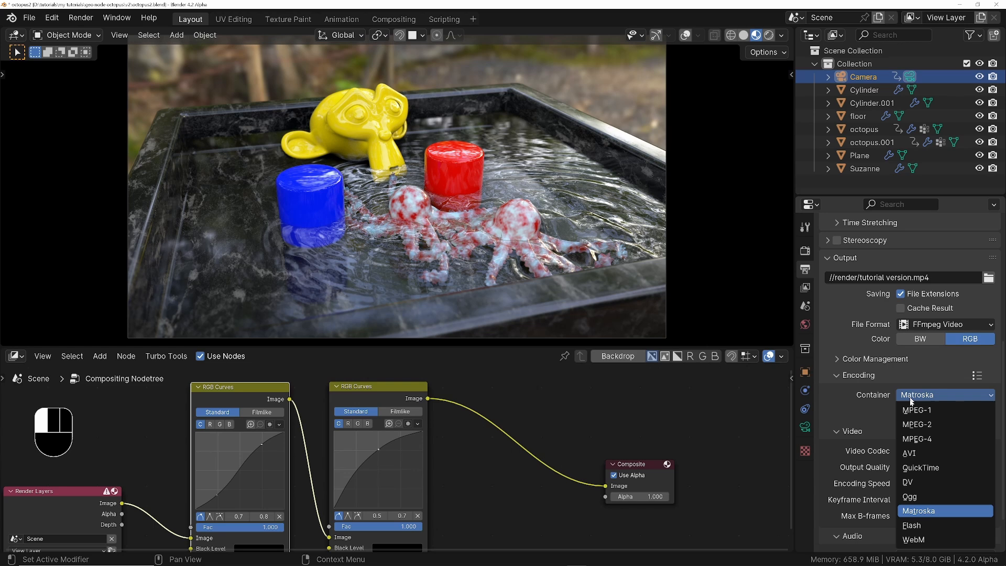
click(911, 439)
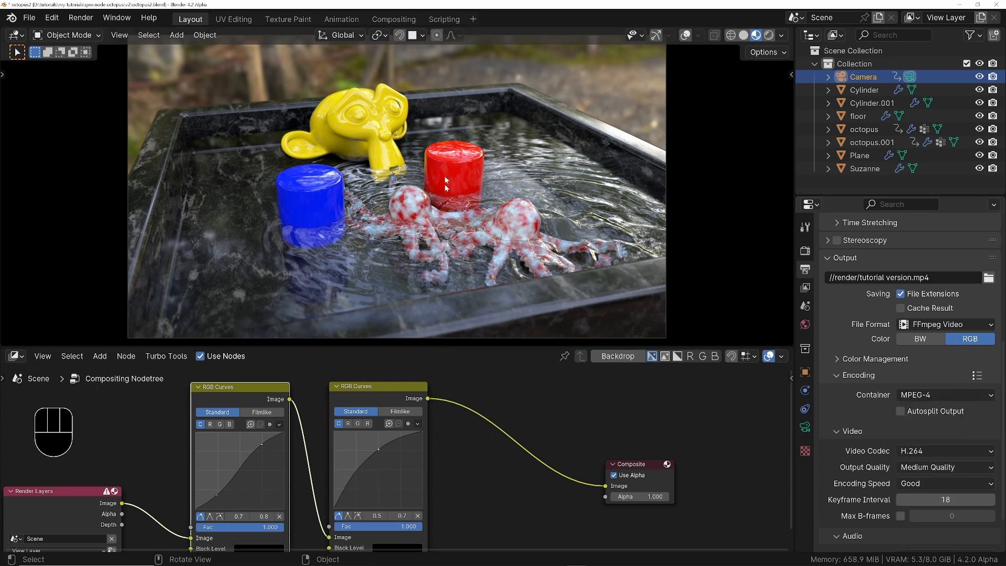
Step: Add a Lens Distortion node on the link between the second RGB Curves node and Composite
key(shift+a)
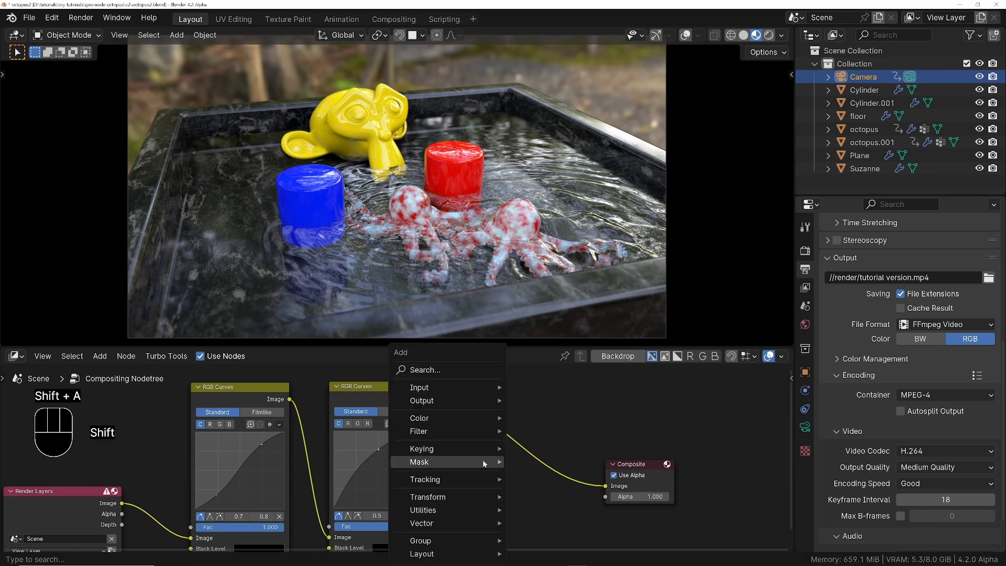
text(lens)
key(Return)
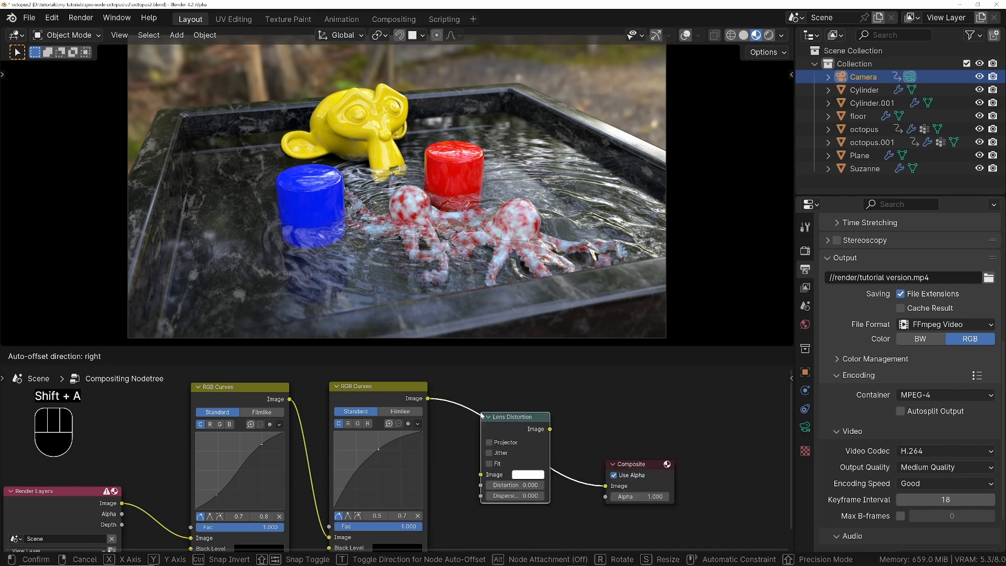
click(455, 402)
Step: Try Dispersion values of 0.5 and 0.02 on the Lens Distortion node and settle on 0.03
click(522, 495)
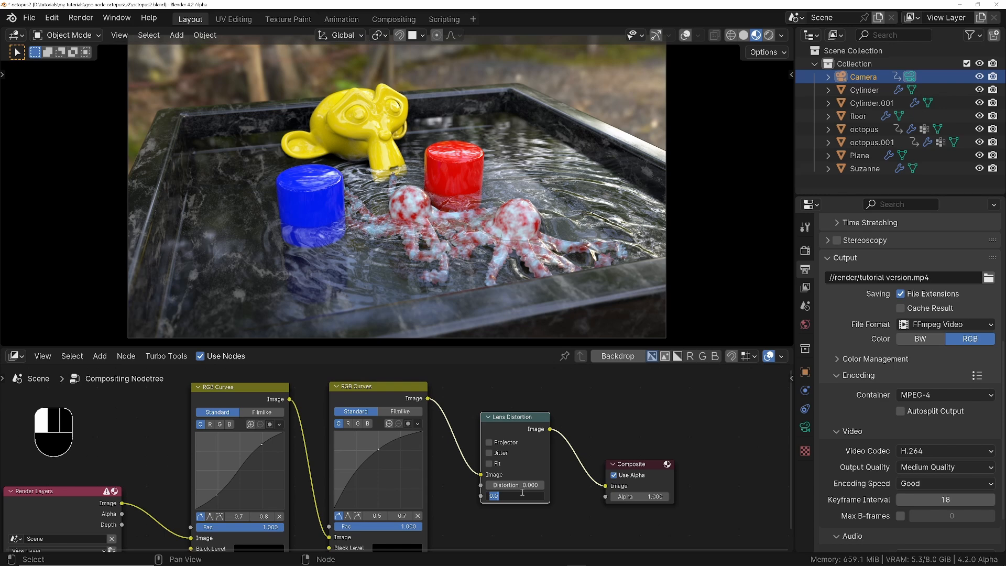
text(0.5)
key(Return)
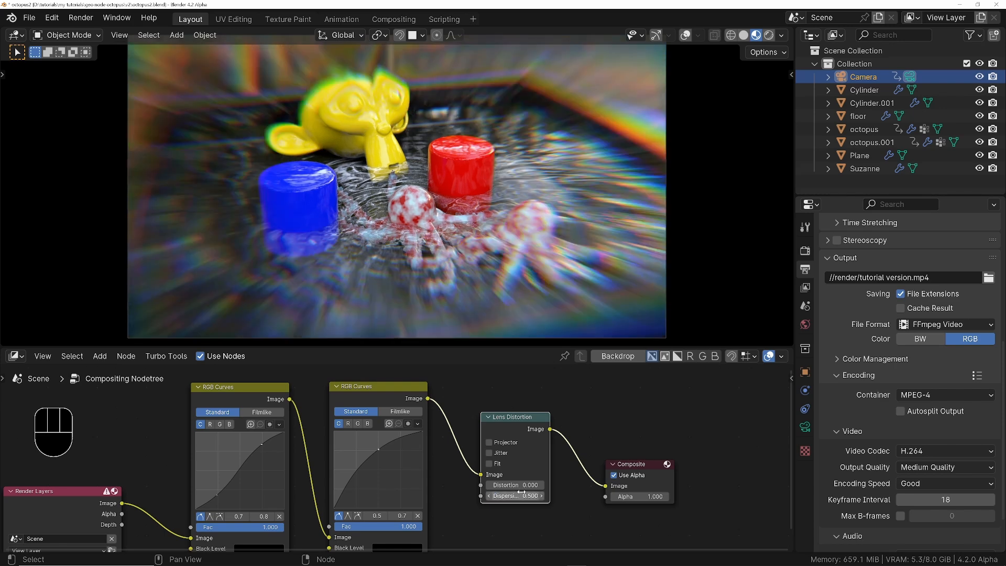
key(KP_Enter)
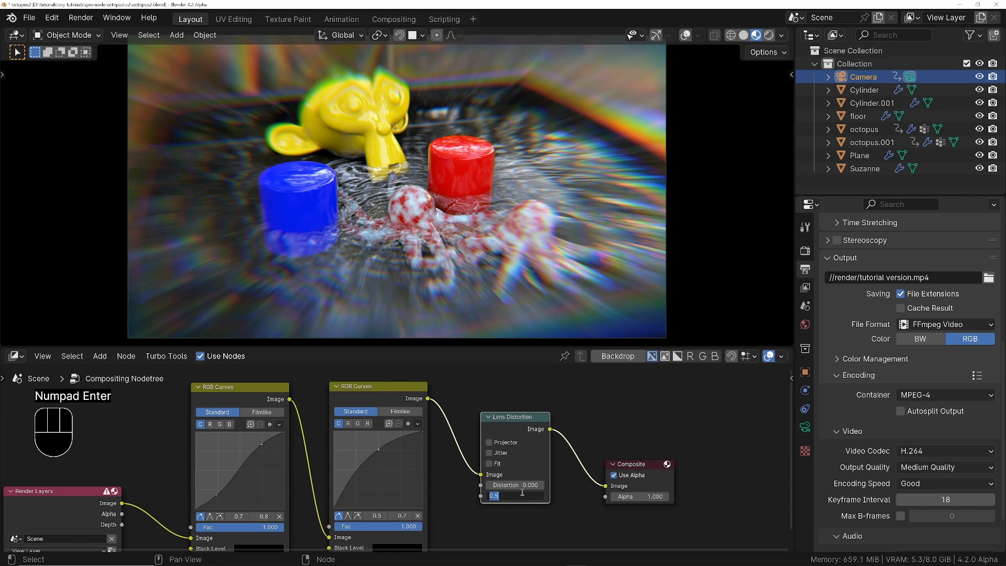
text(0.02)
key(KP_Enter)
key(KP_Enter)
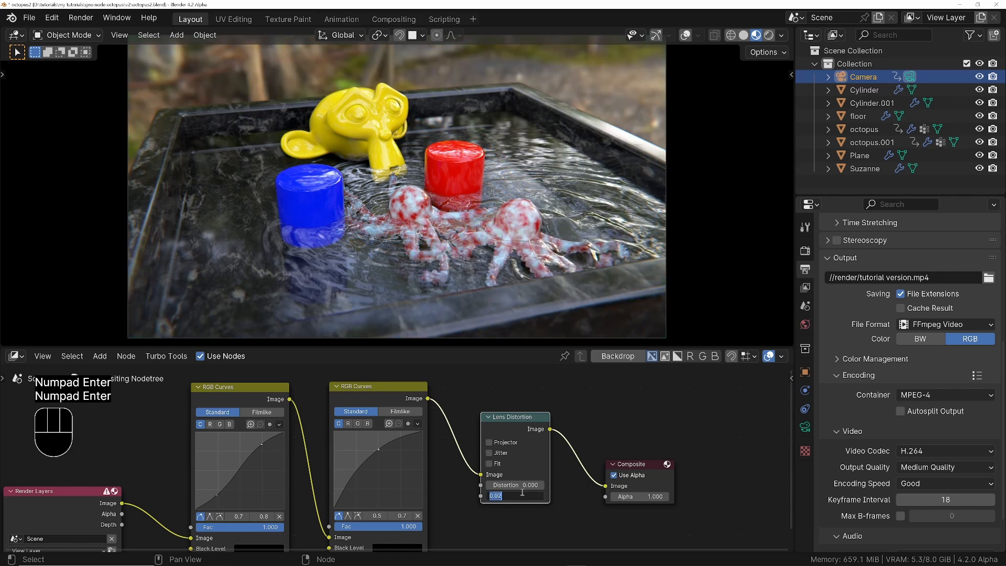
text(0.03)
key(KP_Enter)
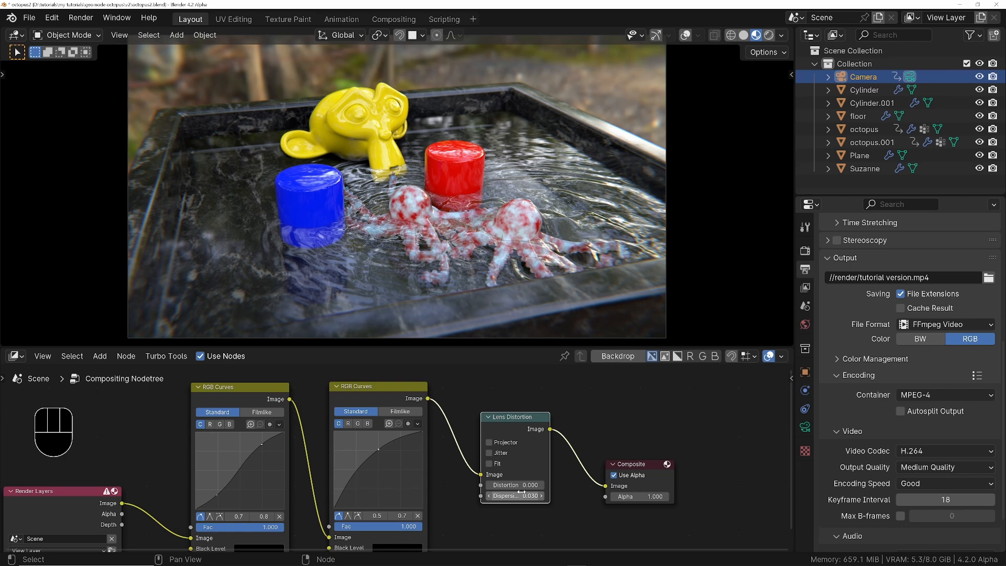
Step: Lower the midpoint of the second RGB Curves node's curve to about 0.5, 0.6
drag(379, 454, 379, 461)
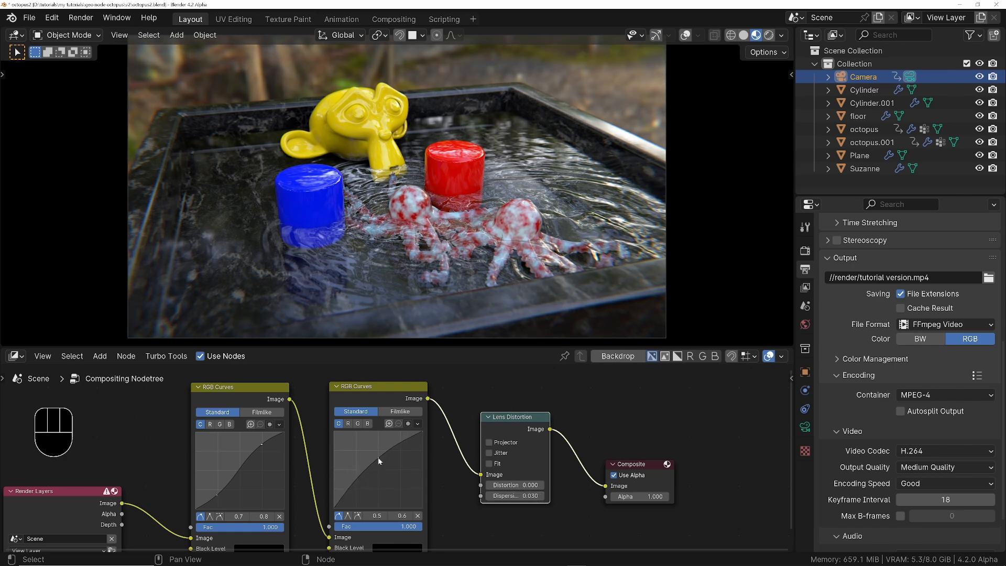
click(379, 460)
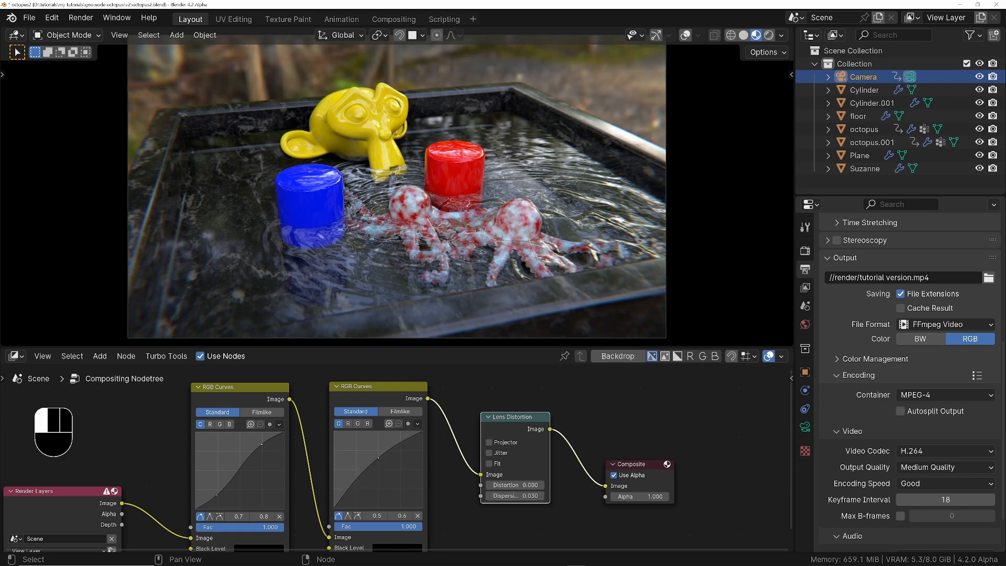
Step: Show the octopus object's material in the Shader Editor and set its Principled BSDF Subsurface Scale to 10 m
click(408, 203)
click(14, 356)
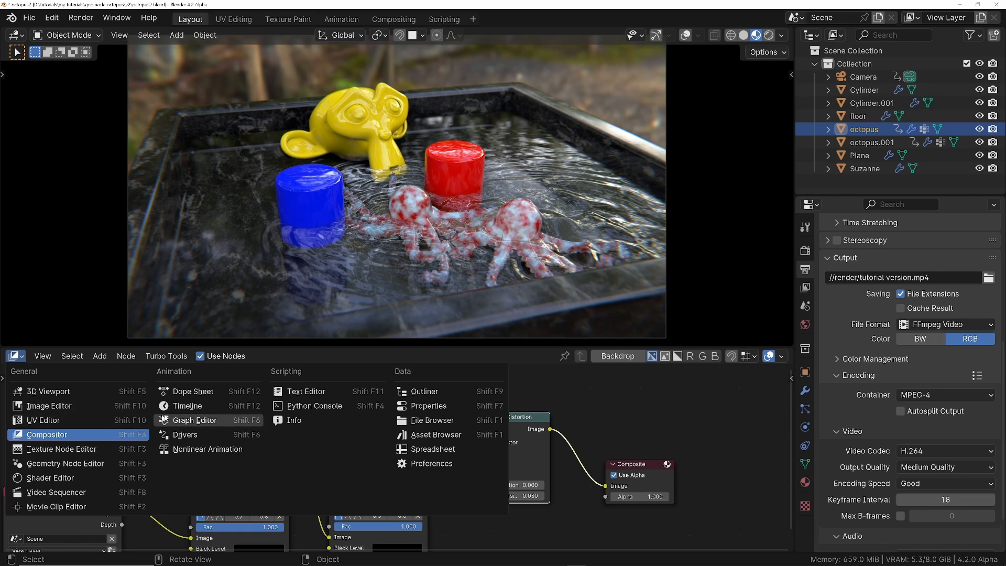
click(51, 477)
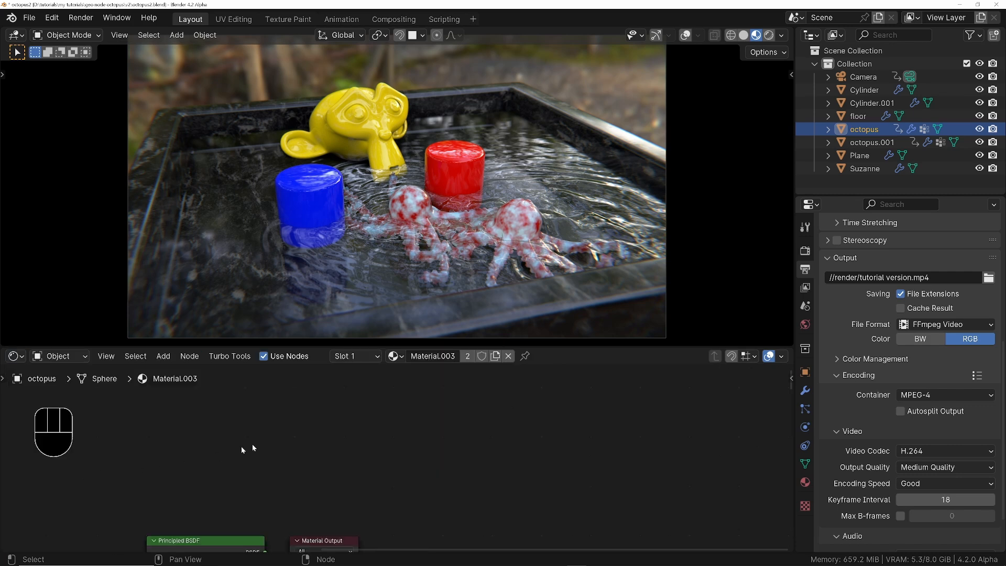
middle_drag(281, 470, 570, 264)
middle_drag(487, 485, 468, 449)
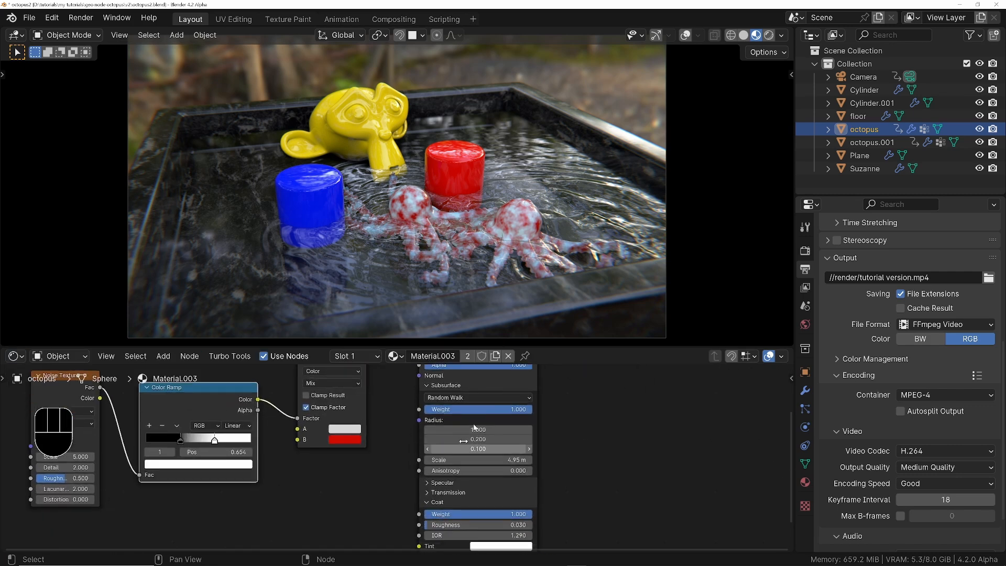
middle_drag(448, 505, 450, 475)
scroll(453, 513, up, 3)
middle_drag(489, 409, 487, 463)
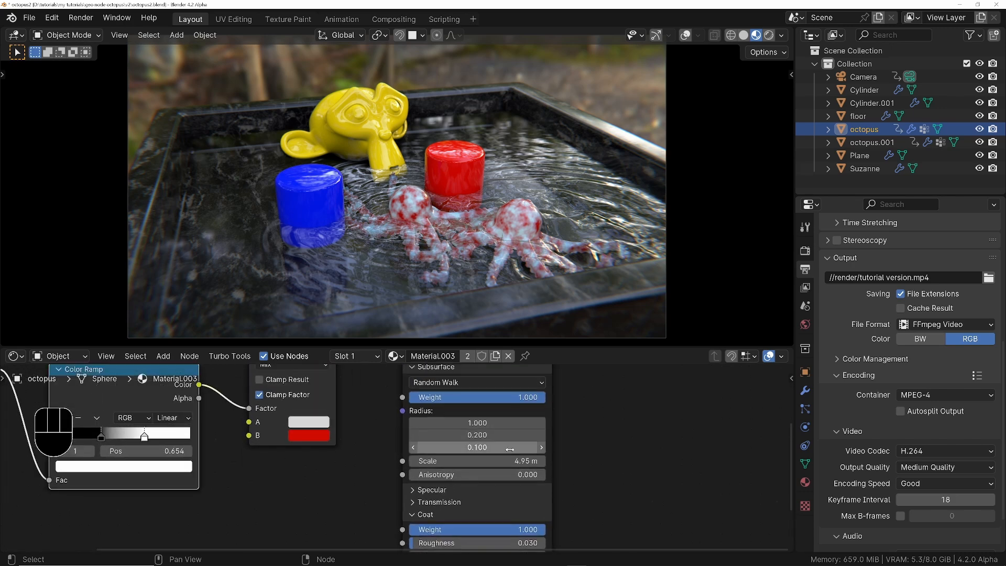
click(487, 461)
text(10)
key(Return)
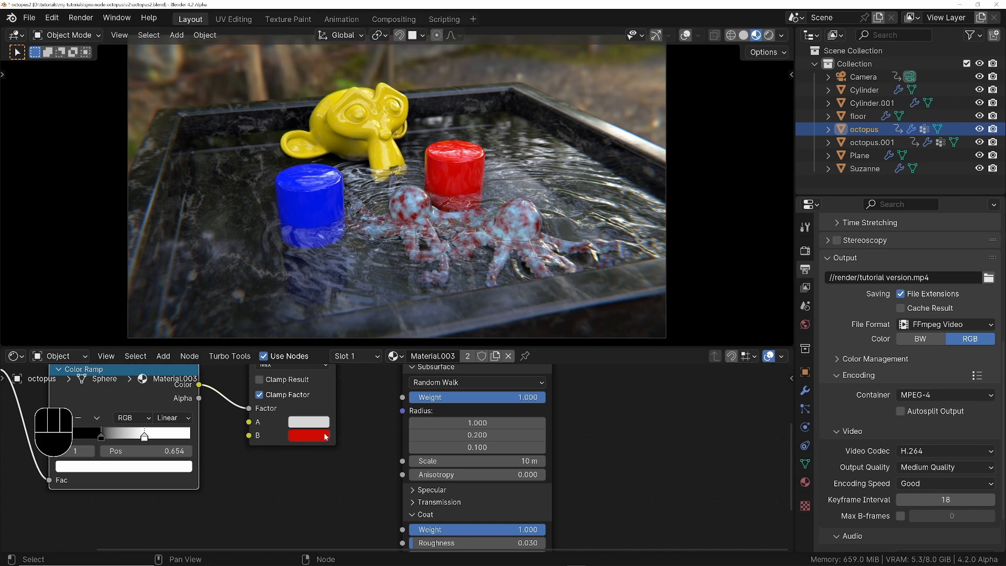
Step: Rename the material shared by the two octopuses to "red octopus"
middle_drag(352, 441, 422, 472)
middle_drag(282, 525, 287, 548)
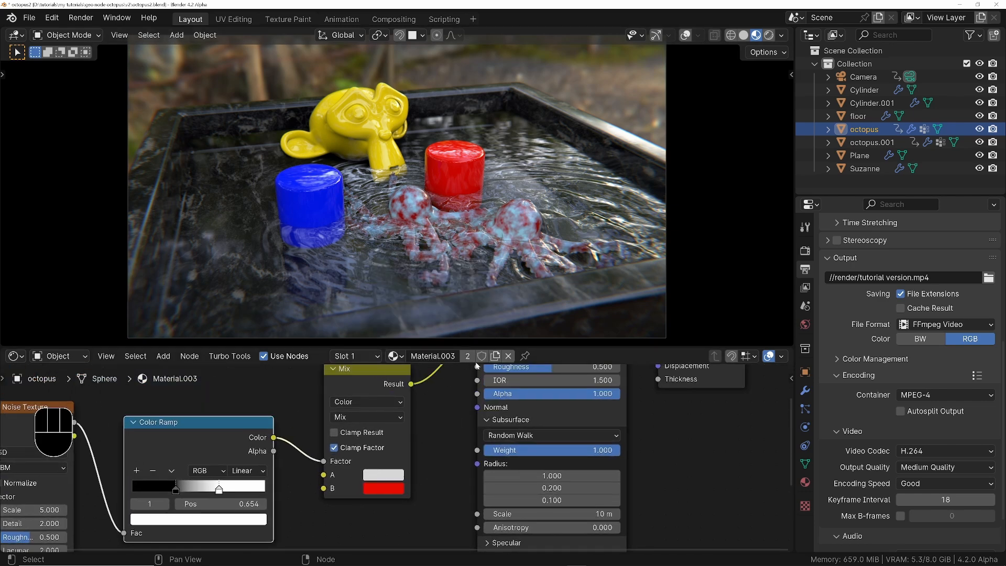
scroll(460, 375, down, 2)
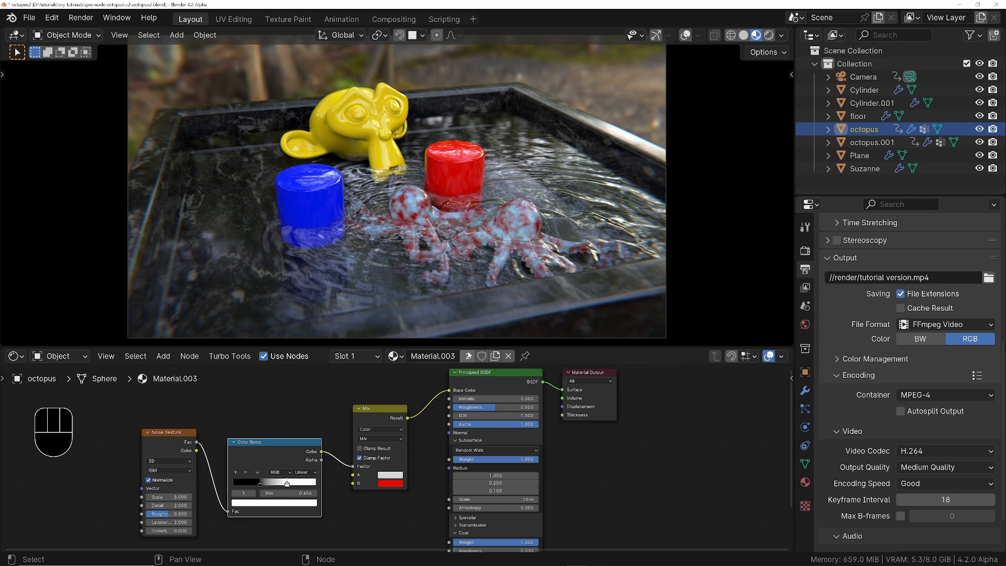
click(452, 360)
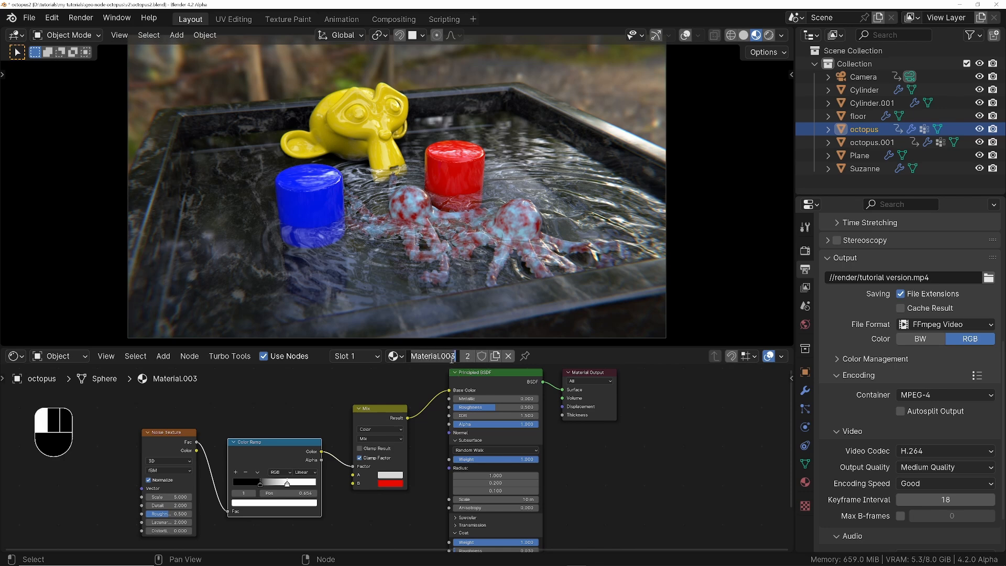
text(red c)
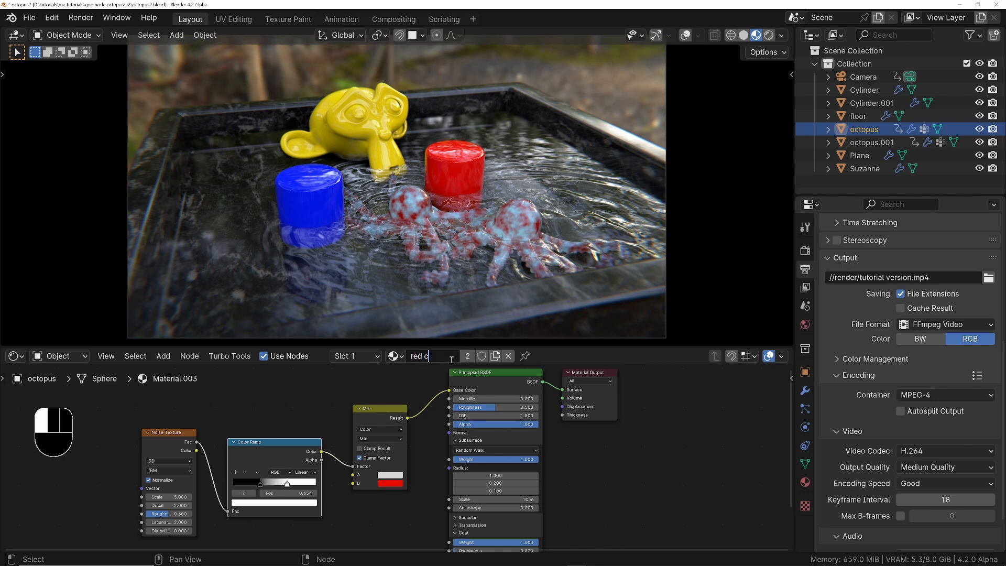
key(BackSpace)
text(octopus)
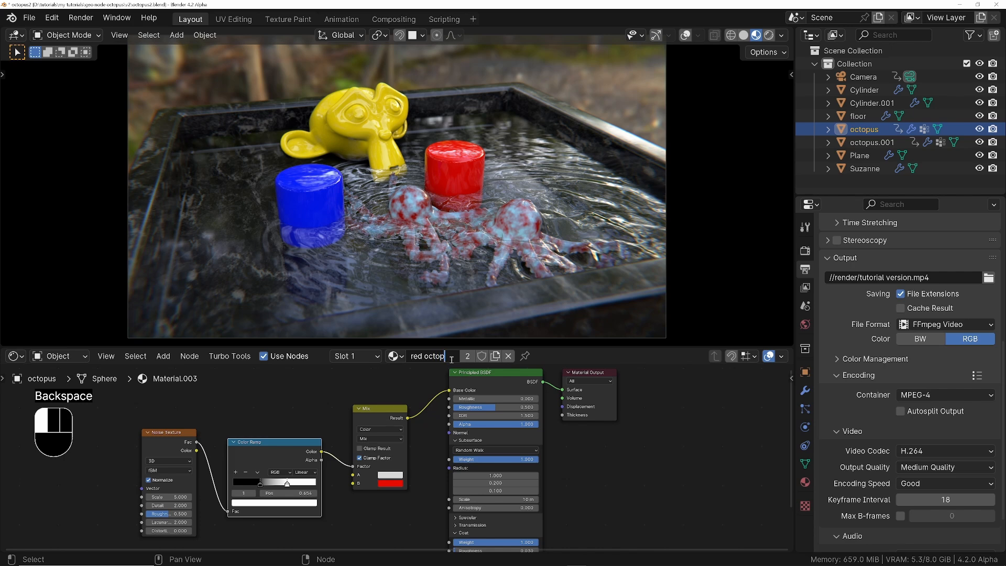
click(466, 361)
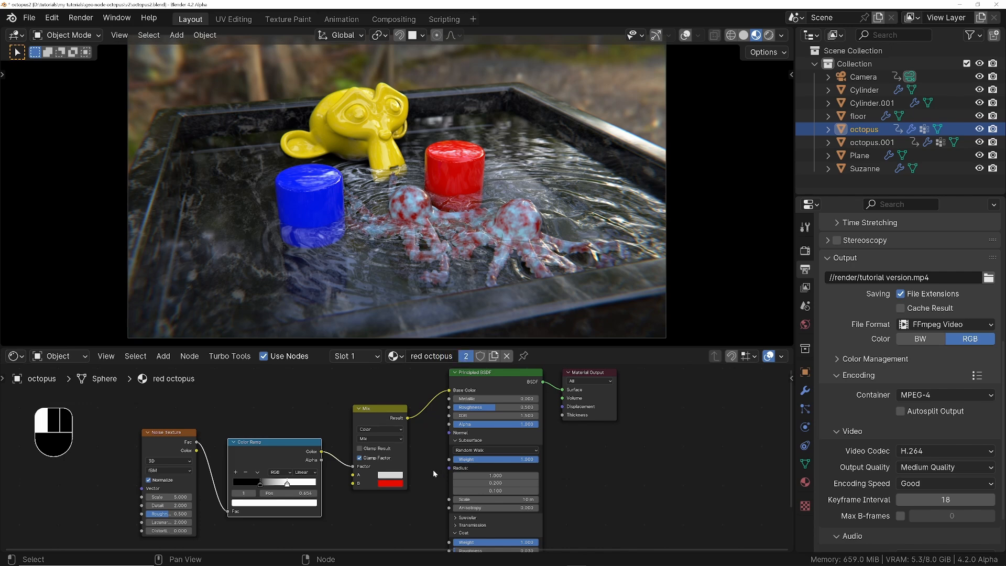
Step: Make the octopus object's material a single-user copy and change its Mix node's B colour to dark green, value about 0.32
double_click(463, 357)
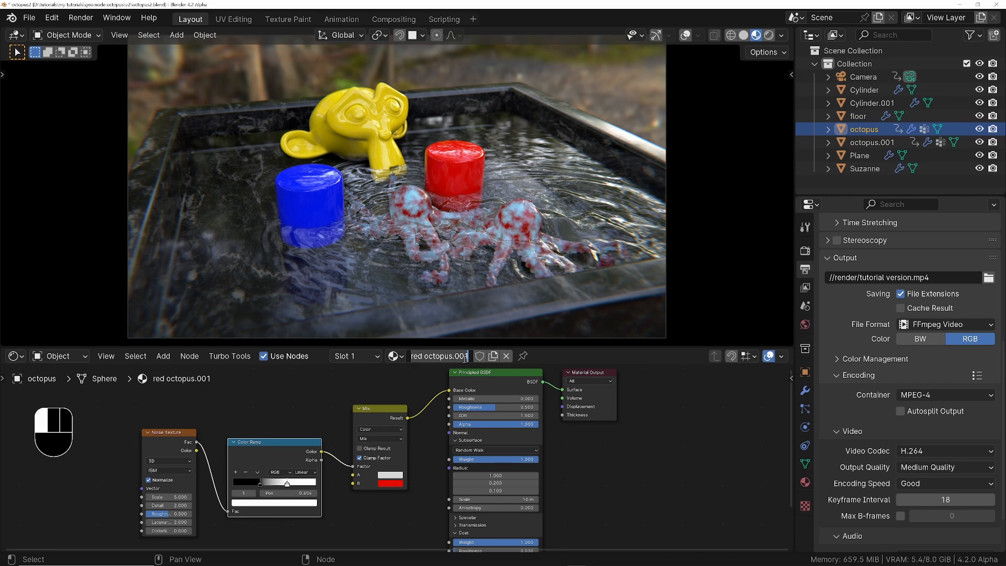
click(378, 403)
click(390, 483)
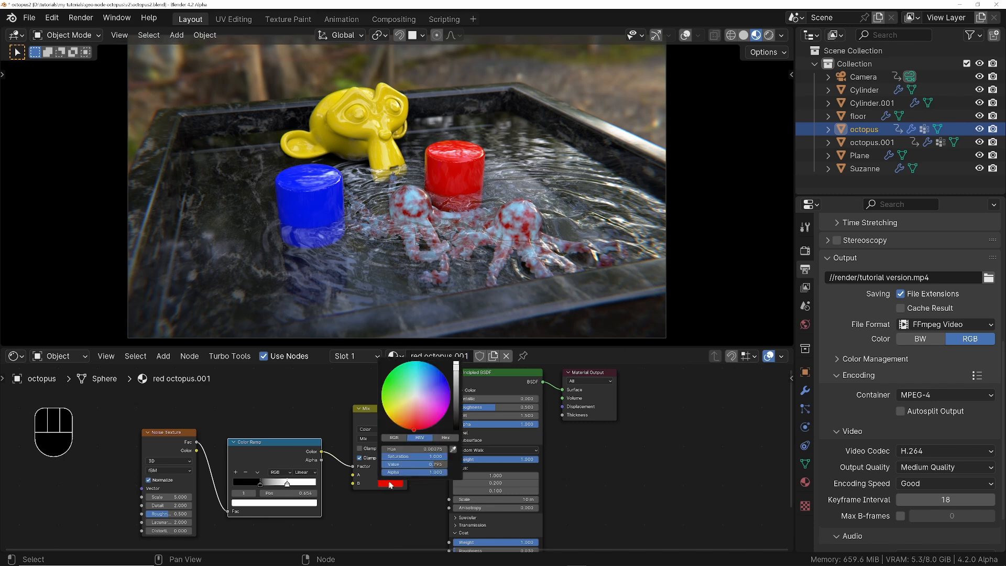
mouse_move(424, 412)
mouse_down()
mouse_move(401, 401)
mouse_move(387, 416)
mouse_move(439, 422)
mouse_move(450, 403)
mouse_move(443, 373)
mouse_move(391, 371)
mouse_move(383, 394)
mouse_move(394, 370)
mouse_move(412, 369)
mouse_move(389, 373)
mouse_up()
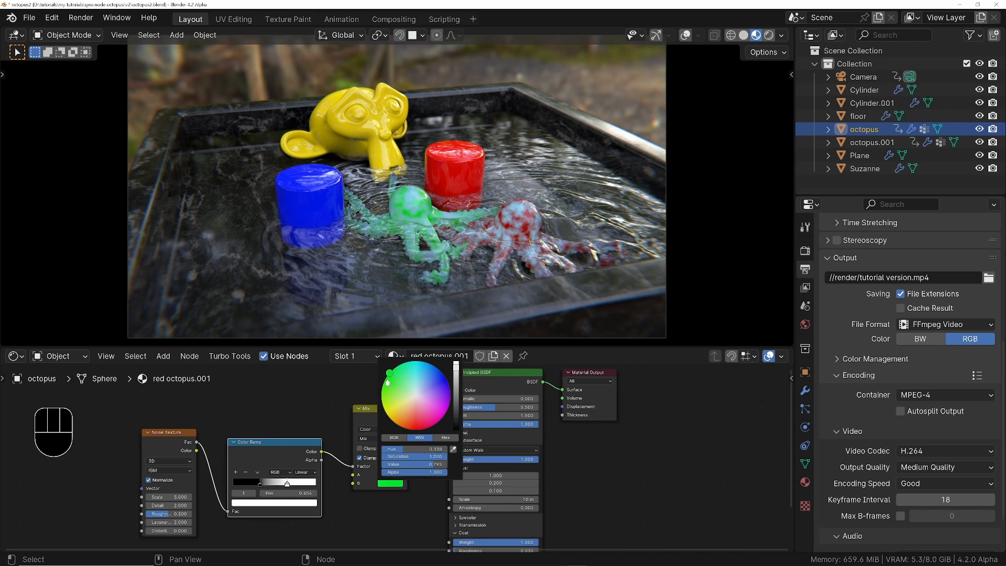
click(391, 483)
drag(458, 371, 456, 390)
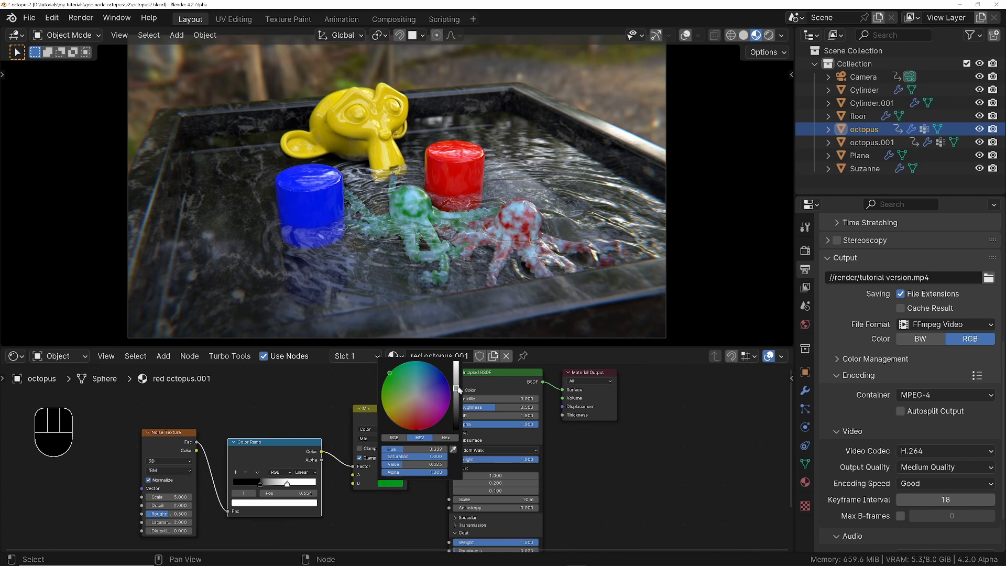
Step: Spread the Color Ramp stops on both octopus materials, with the green one's black stop at 0.134 and the red one's white stop at about 0.708
mouse_move(289, 482)
mouse_down()
mouse_move(303, 482)
mouse_move(239, 485)
mouse_move(293, 483)
mouse_up()
click(530, 220)
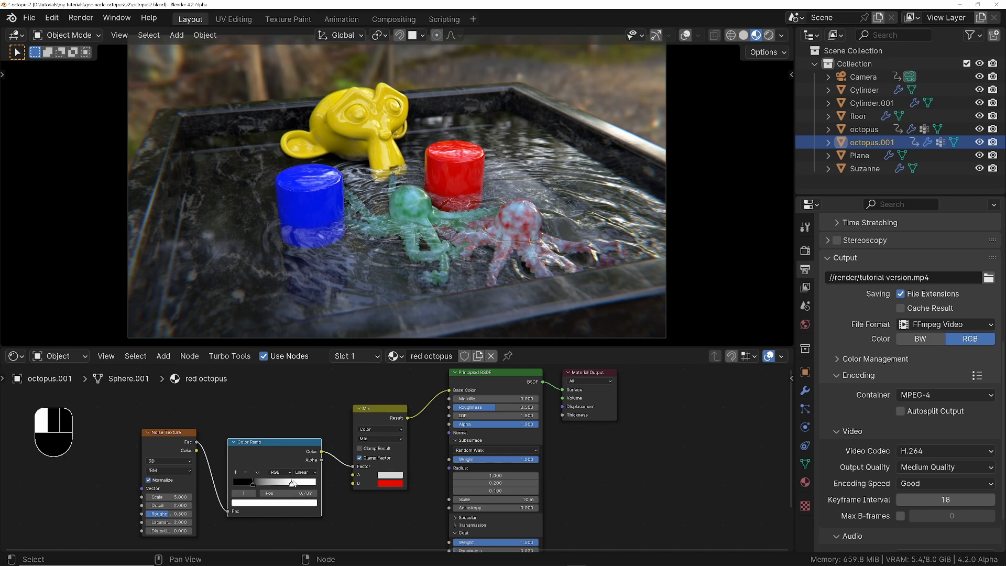
Step: Rename the octopus object's material to "green octopus" and darken the green B colour of its Mix node
click(428, 206)
text(grteen)
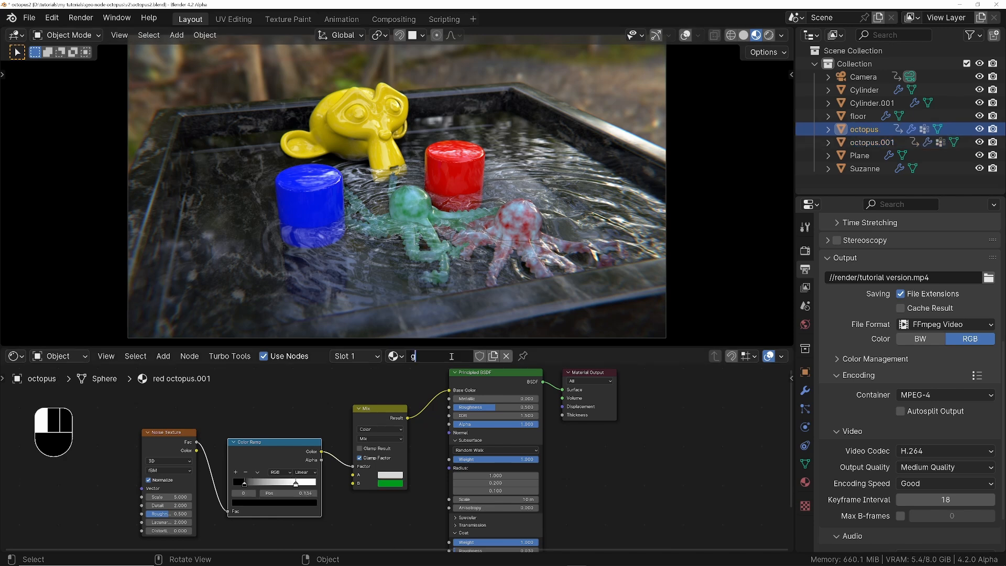
key(BackSpace)
key(BackSpace)
key(BackSpace)
key(BackSpace)
text(een op)
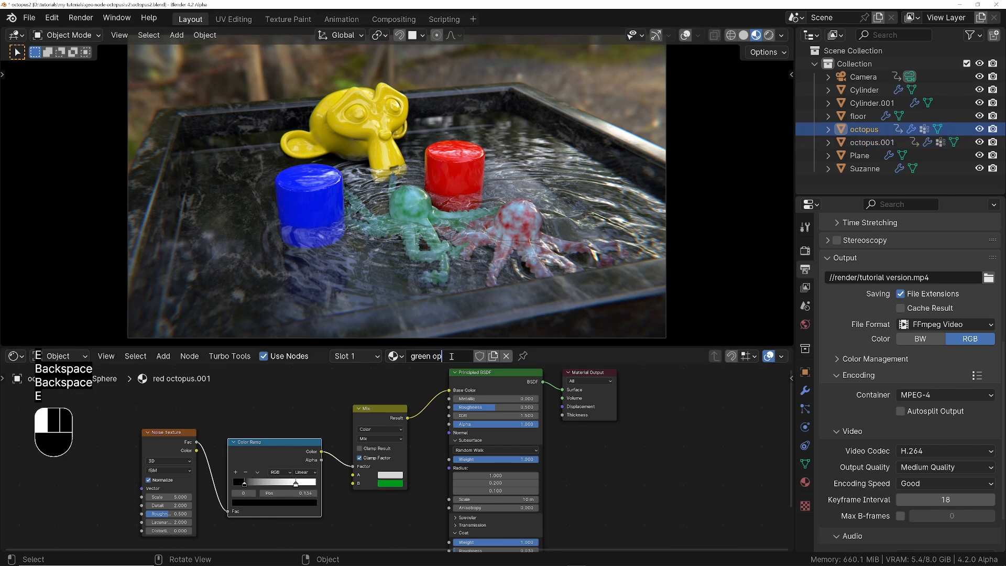
key(BackSpace)
text(ctopus)
key(Return)
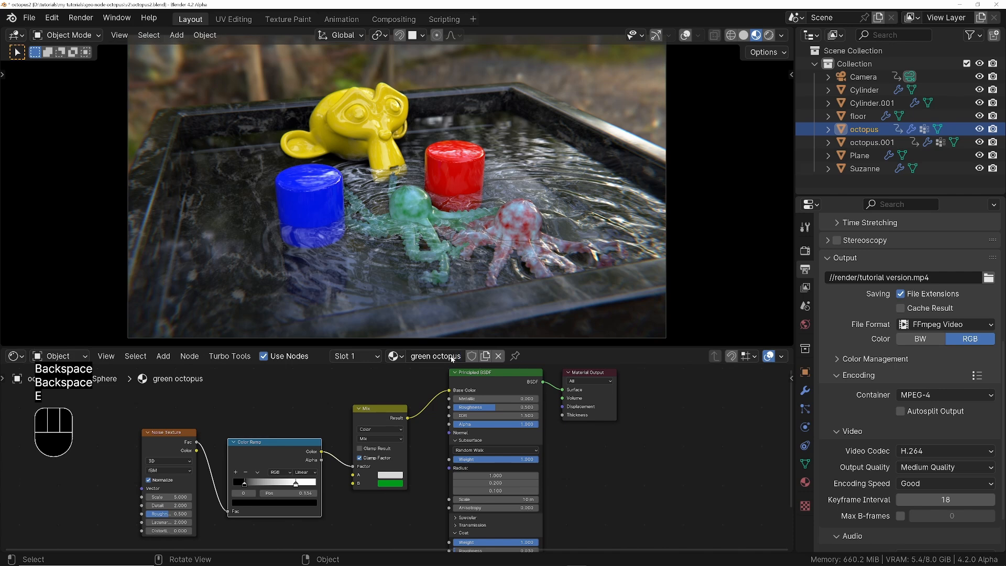
click(390, 483)
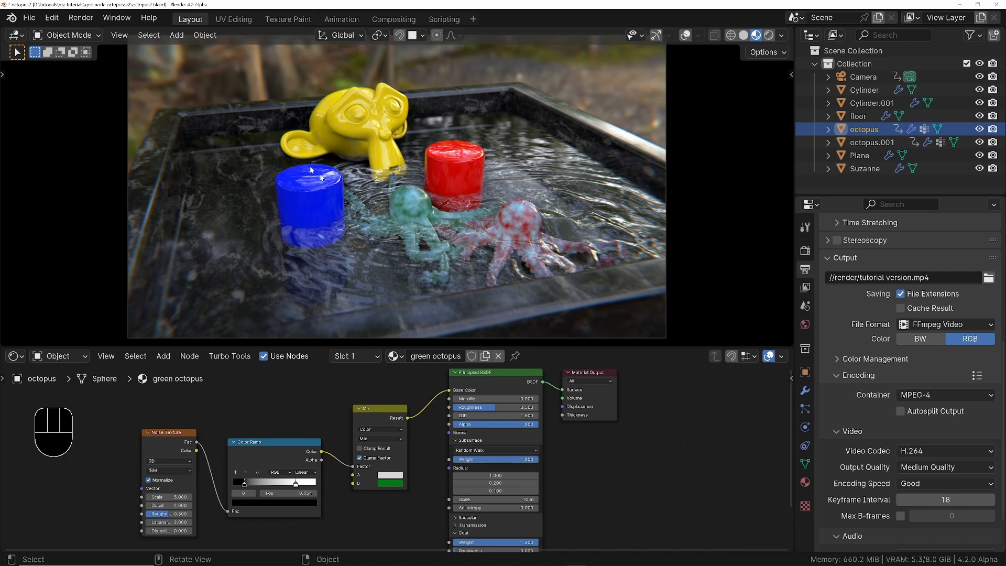
Step: Render the animation from the viewport to the video file and return to Blender from the render folder
click(118, 38)
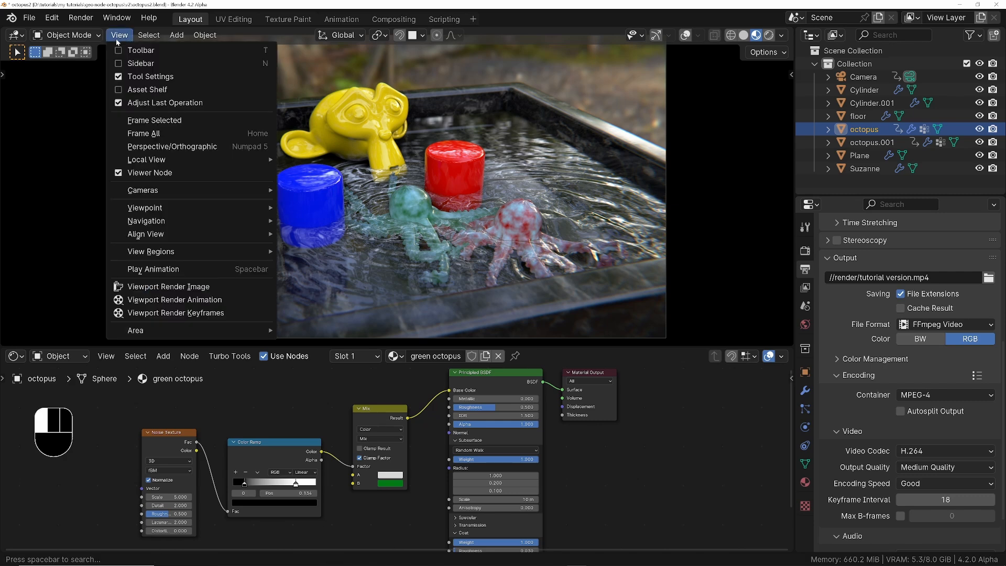
click(175, 302)
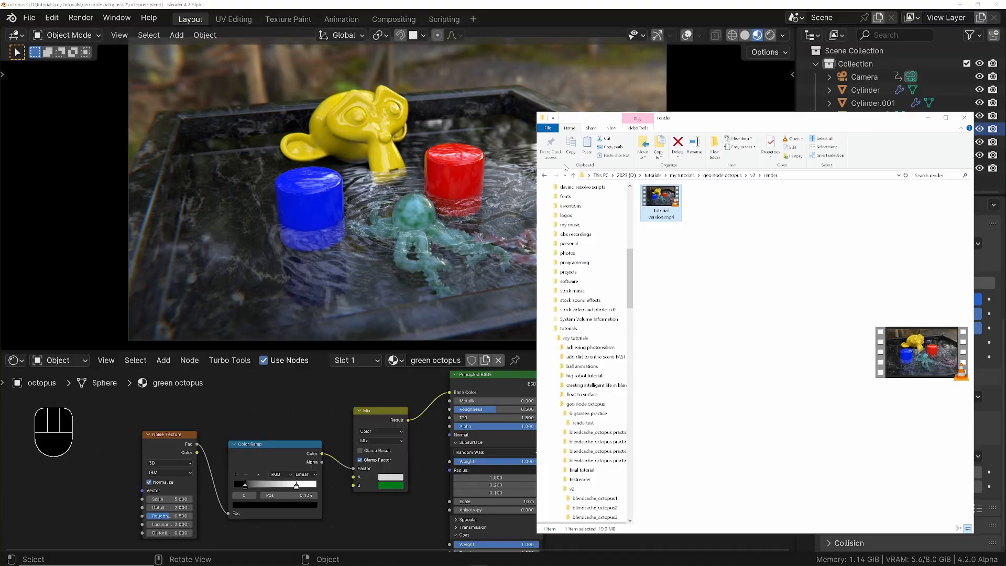
click(676, 10)
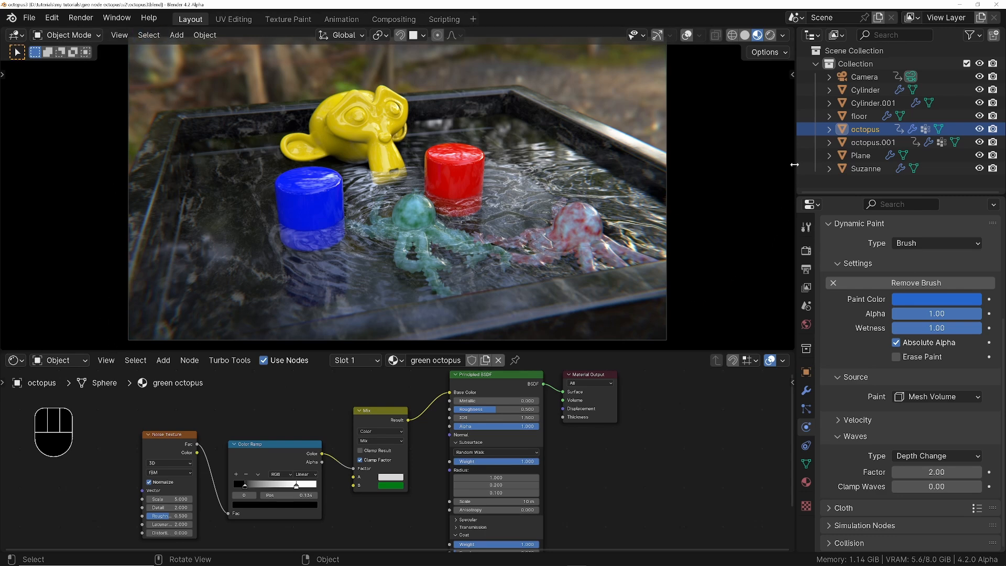
Step: Widen the properties area, fit the camera view to the 3D viewport, and give the Shader Editor more height
drag(795, 164, 538, 225)
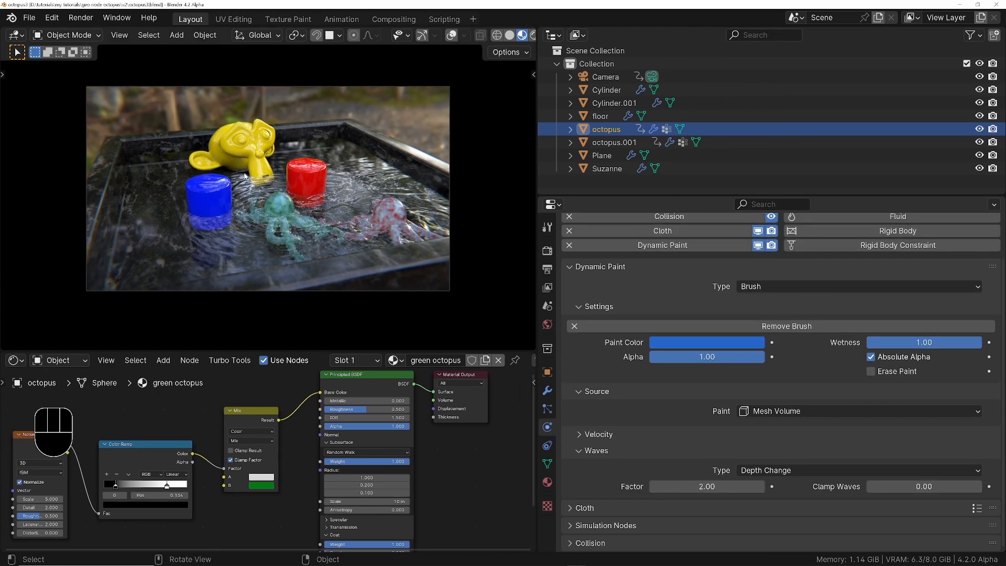
key(Home)
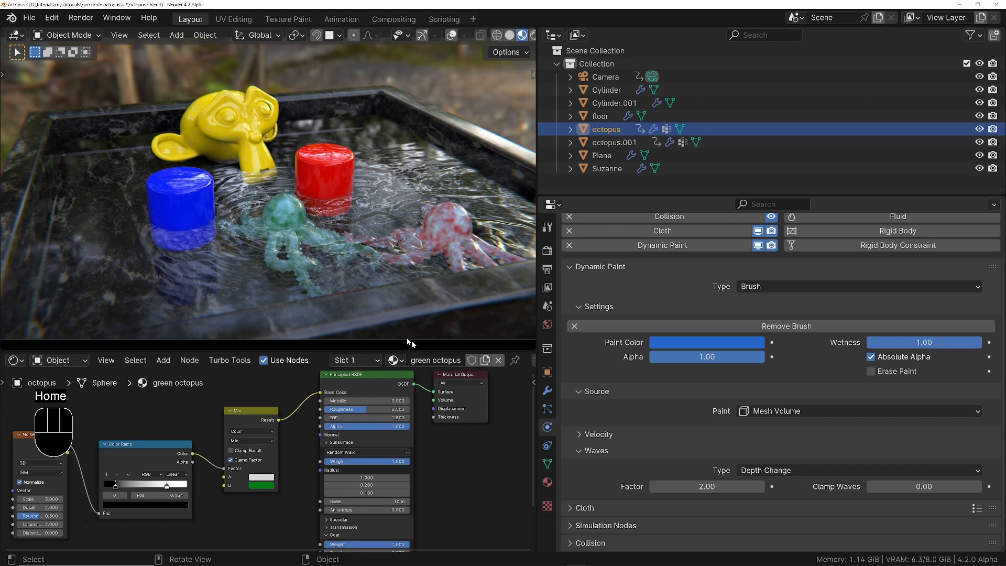
drag(431, 349, 433, 328)
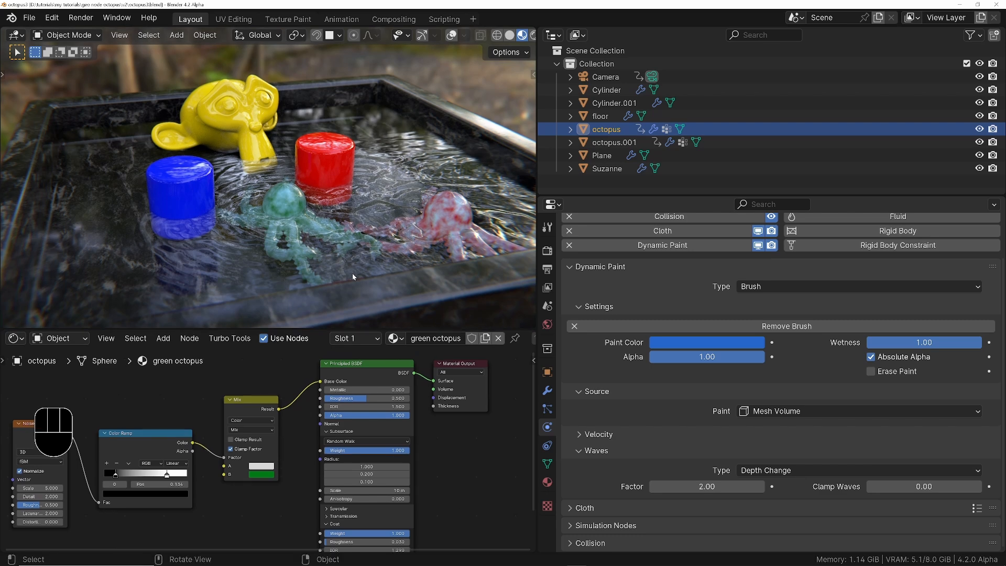
Step: Set the EEVEE Ambient Occlusion distance to 5 m in the render settings
click(547, 269)
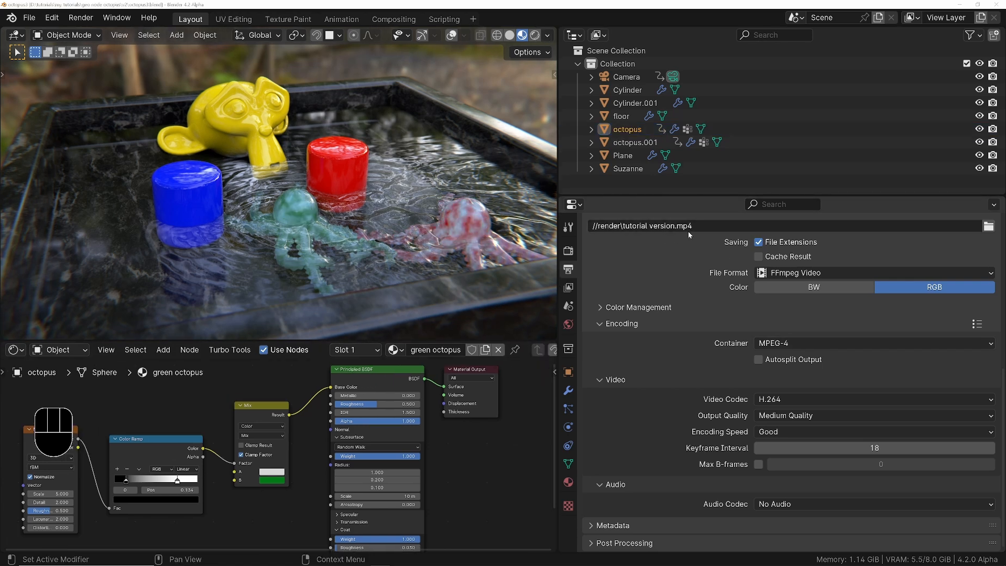
click(568, 250)
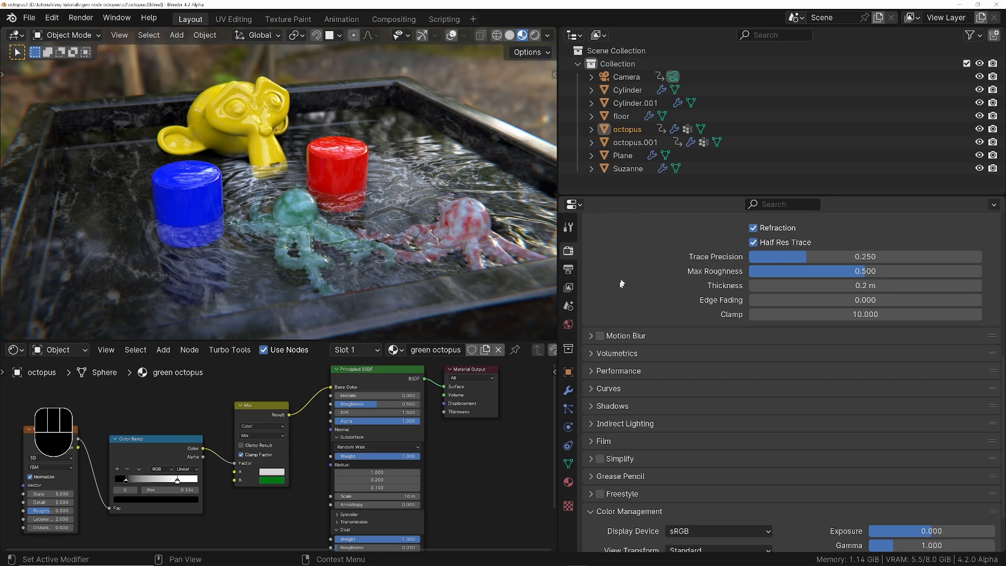
scroll(621, 283, up, 10)
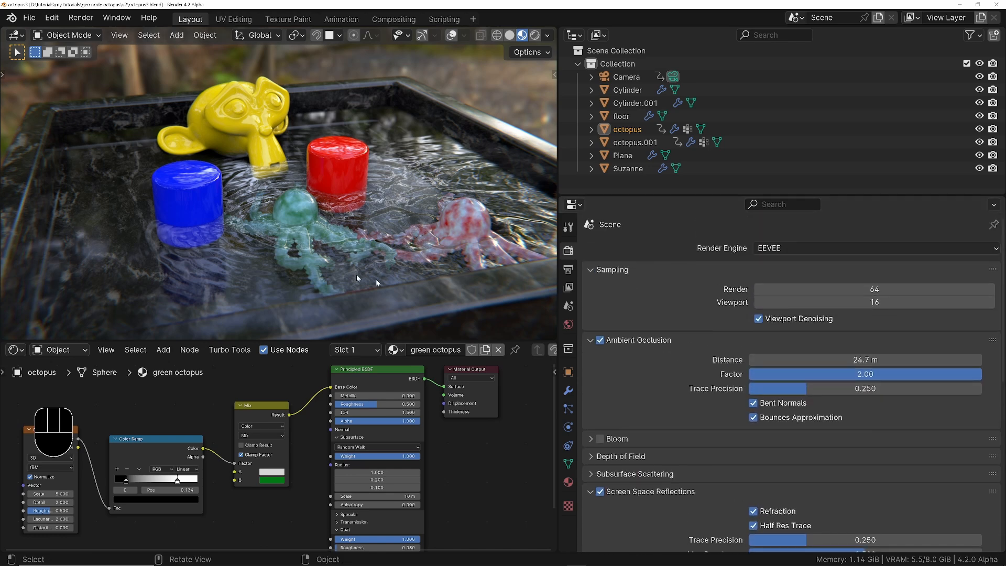
click(872, 360)
text(5)
key(Return)
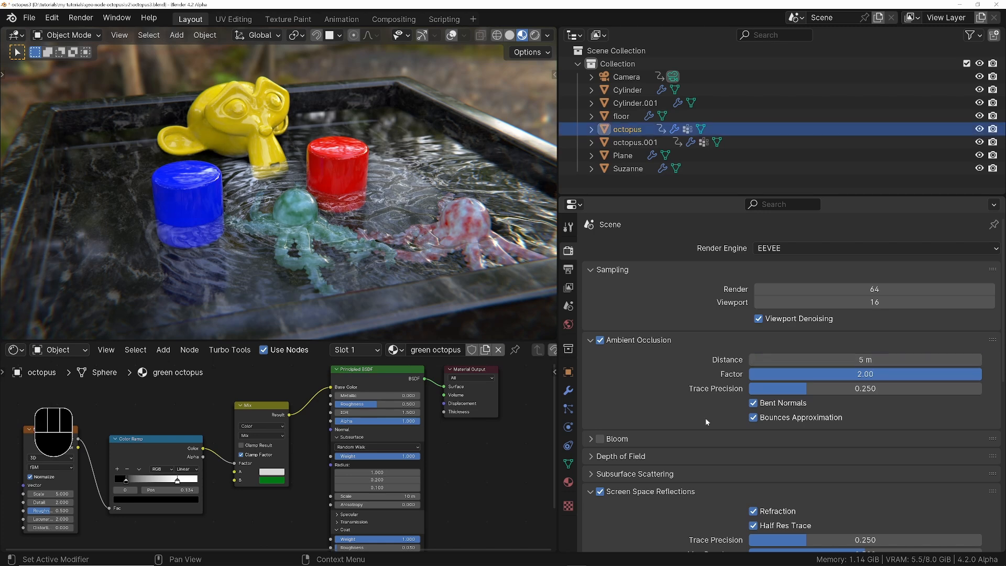
Step: Set the Screen Space Reflections Trace Precision to 1.000 and disable Half Res Trace
scroll(690, 412, down, 5)
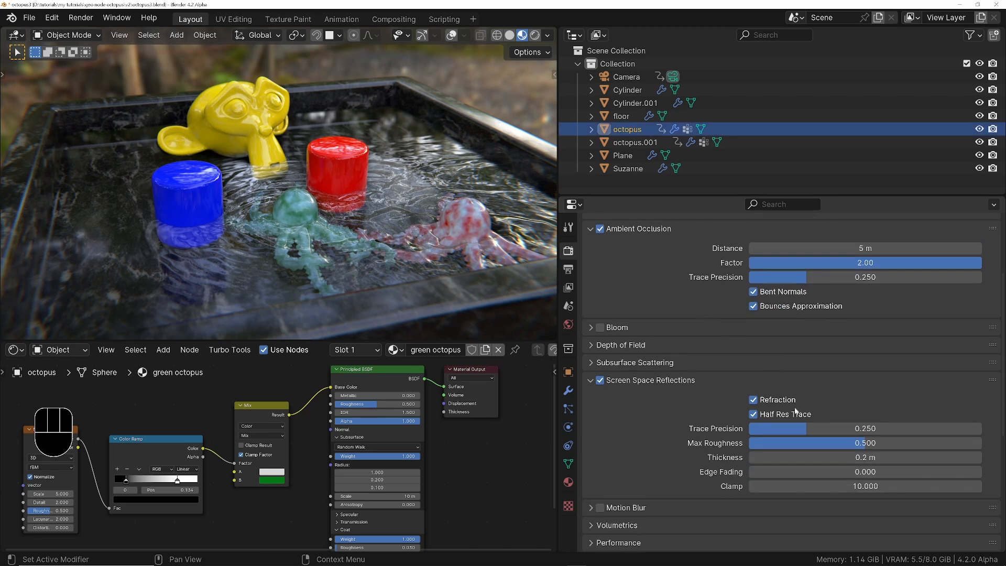
drag(804, 429, 815, 387)
scroll(720, 336, down, 4)
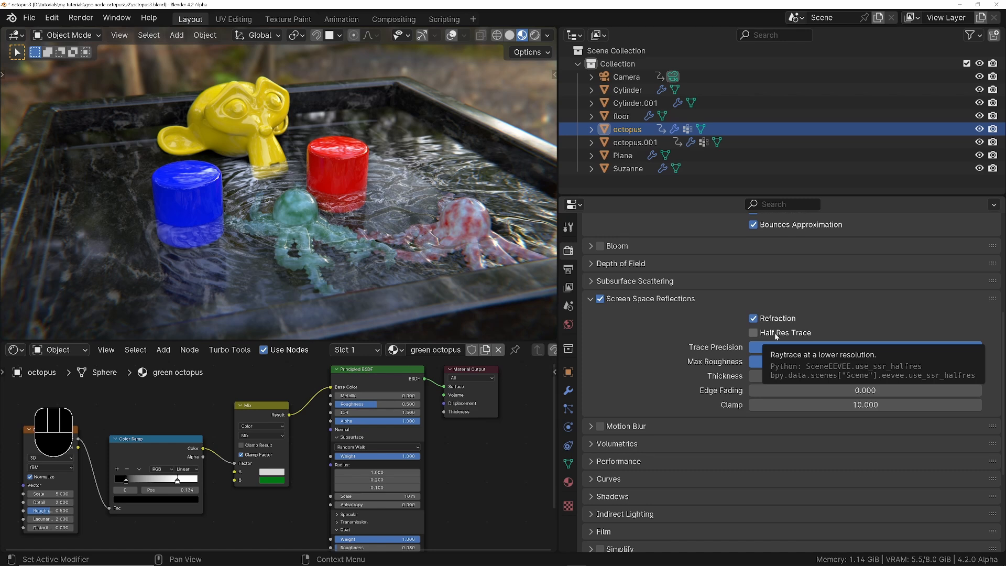
Step: Set the viewport sampling to 8 and disable Viewport Denoising
scroll(746, 294, up, 9)
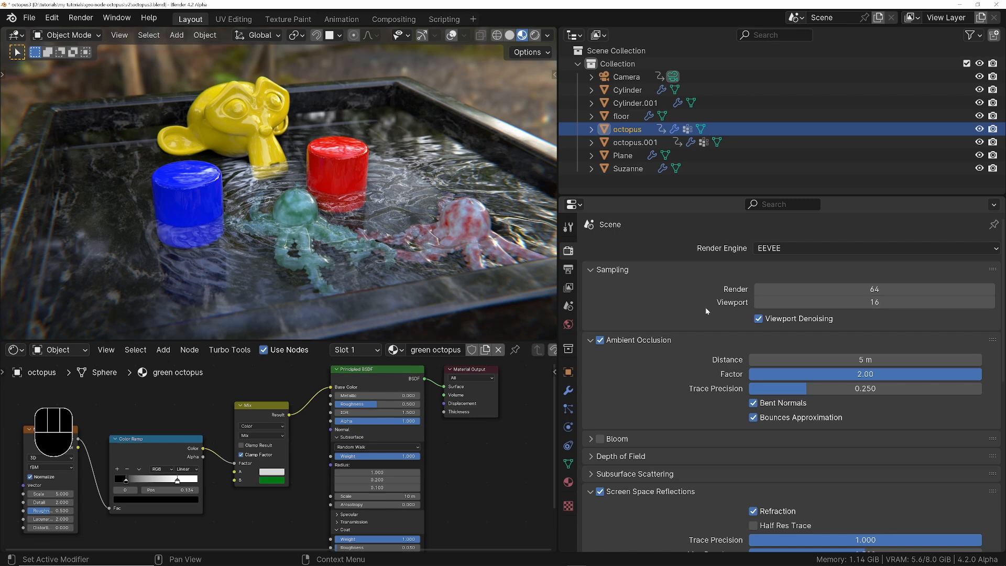
click(890, 301)
text(8)
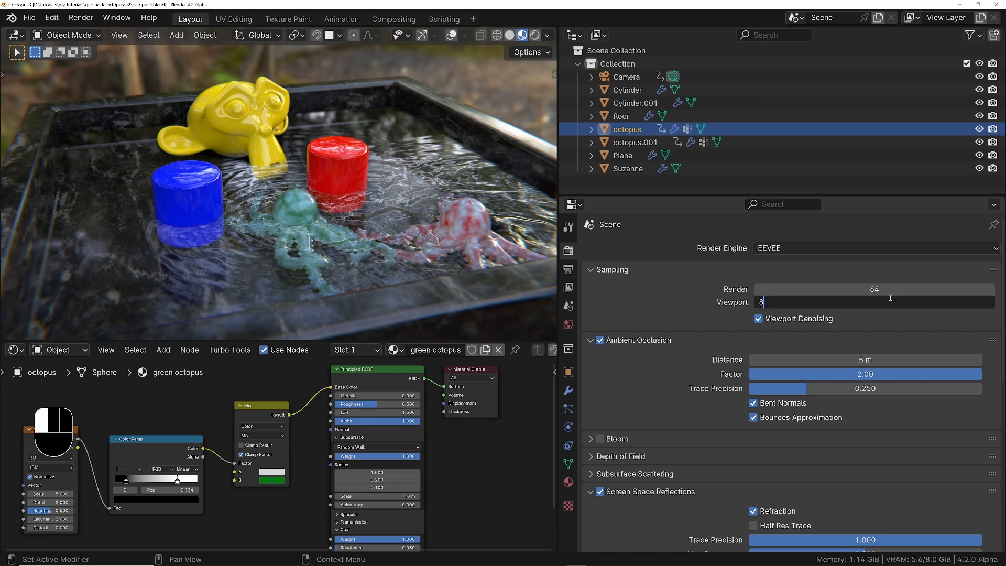
key(Return)
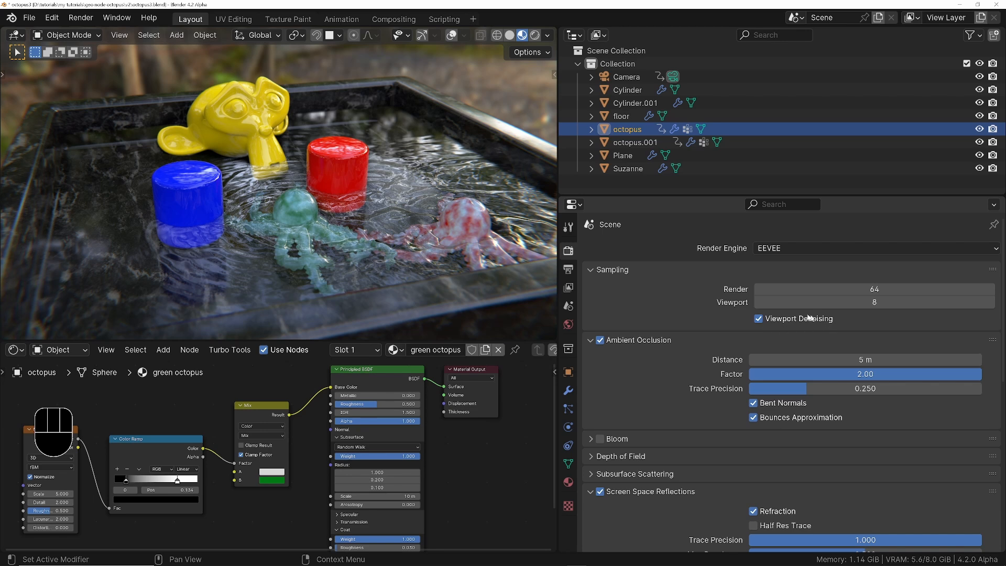
click(758, 320)
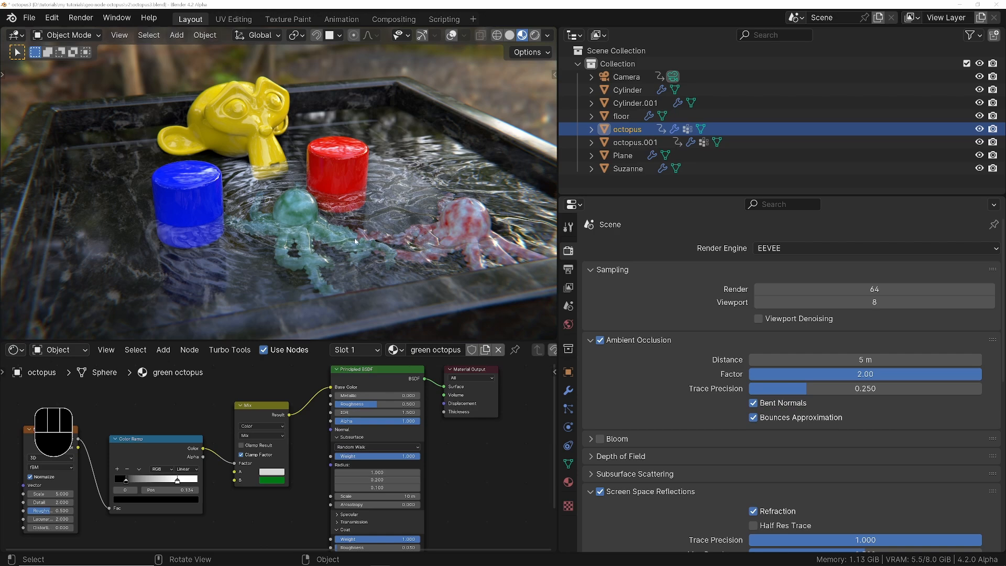
Step: Play the animation briefly in wireframe shading and show the viewport overlays temporarily to check the current frame number
key(shift+z)
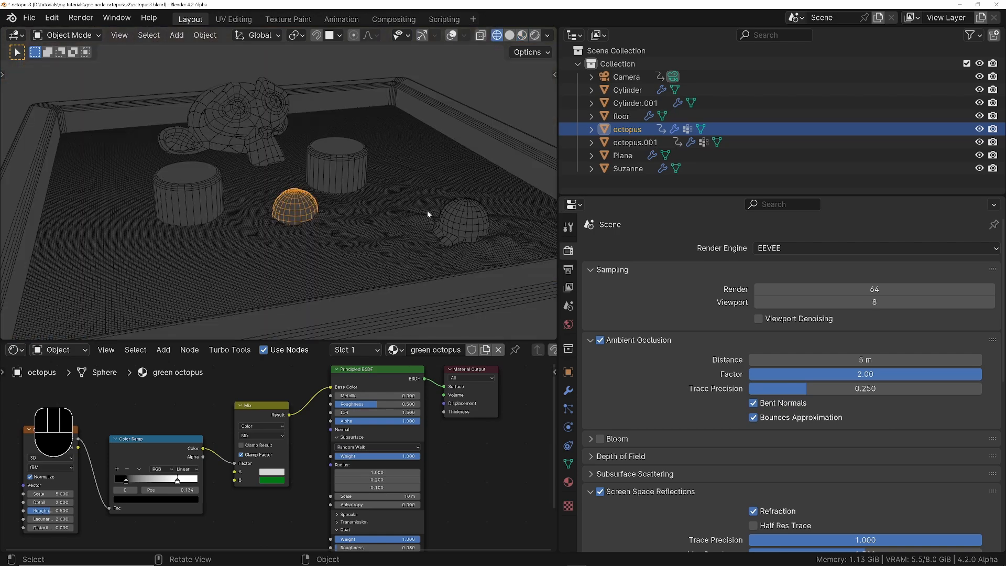
key(space)
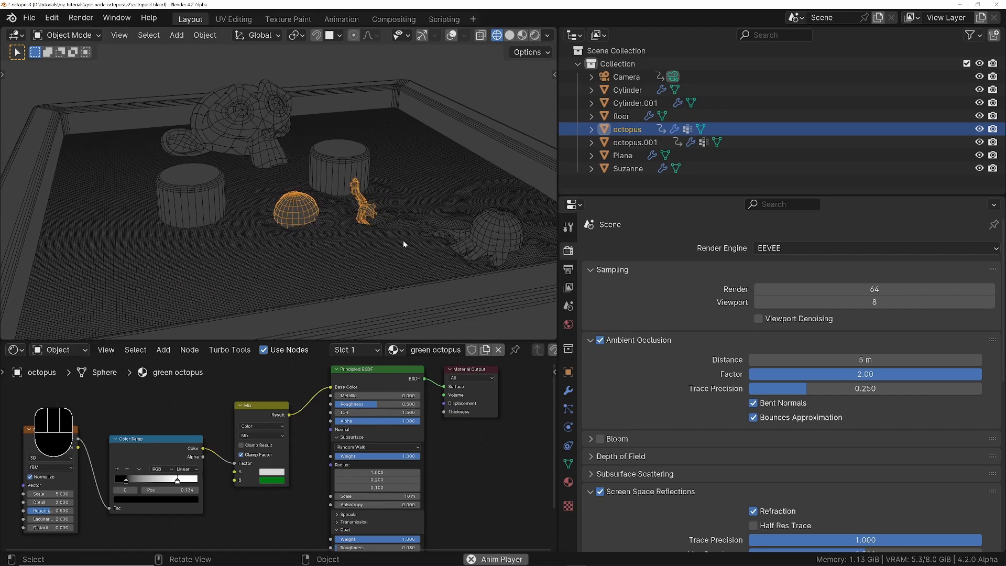
key(space)
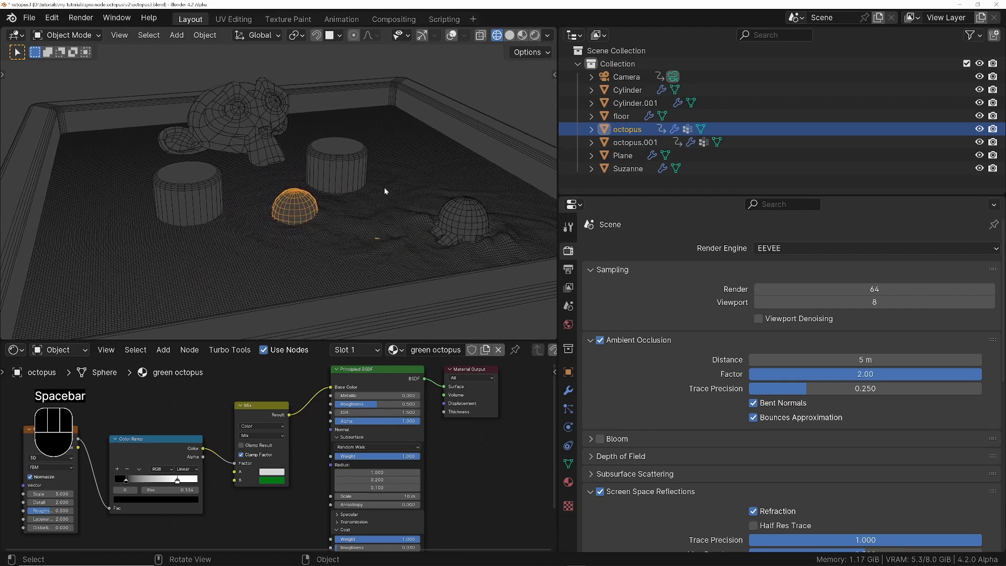
click(454, 35)
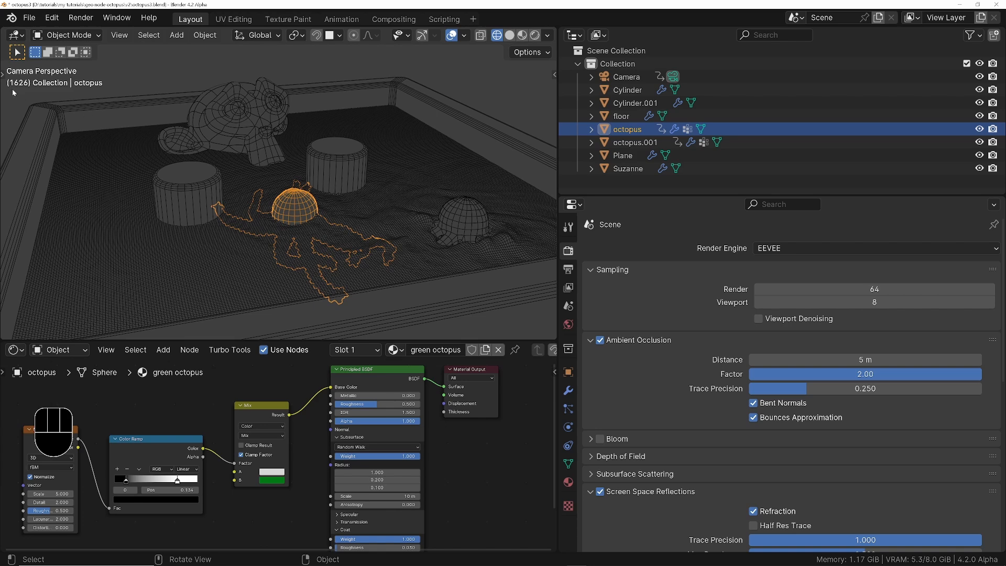
click(451, 36)
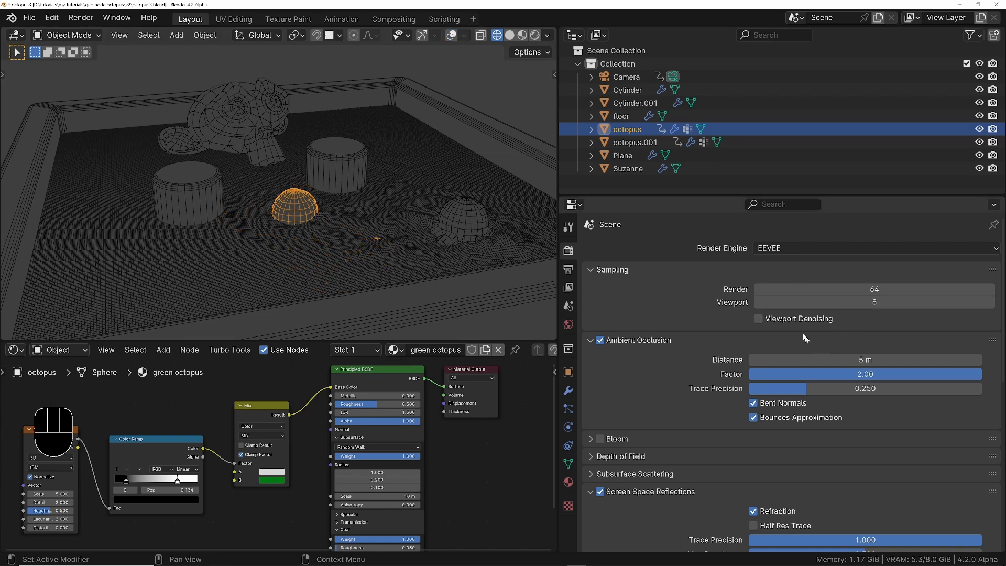
Step: Set the output Frame Start to 1626 and return the viewport to Material Preview shading
click(569, 271)
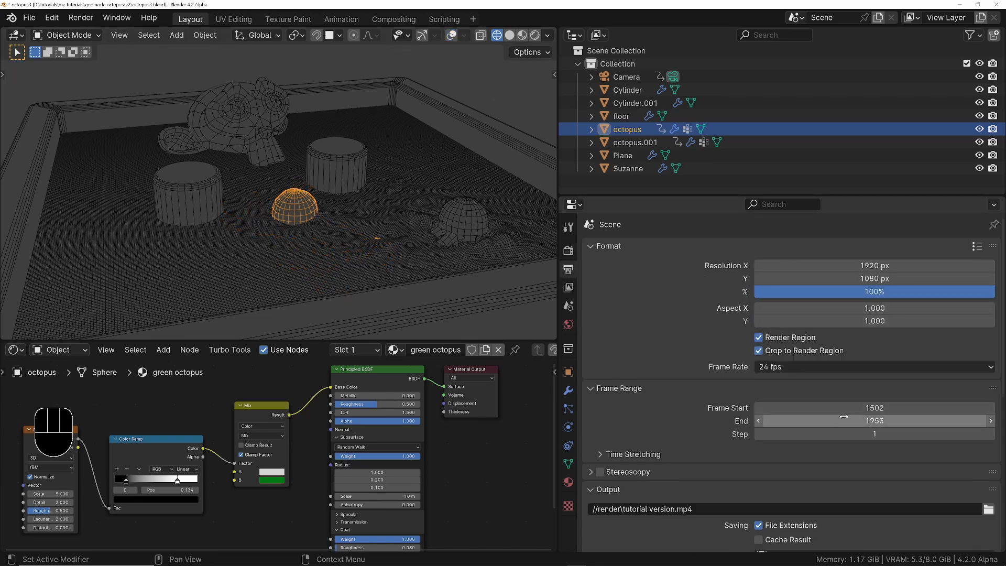
double_click(887, 408)
text(1626)
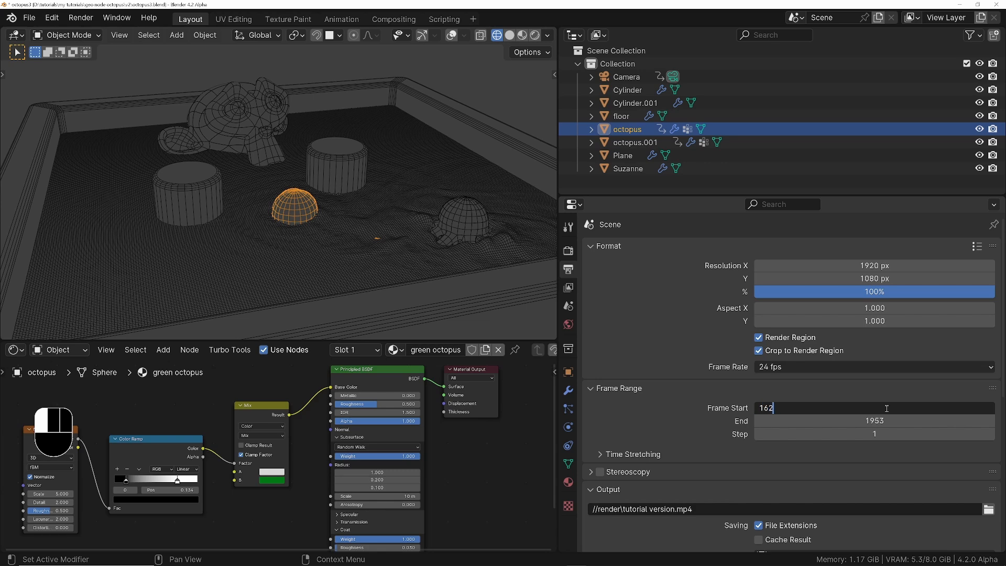
key(Return)
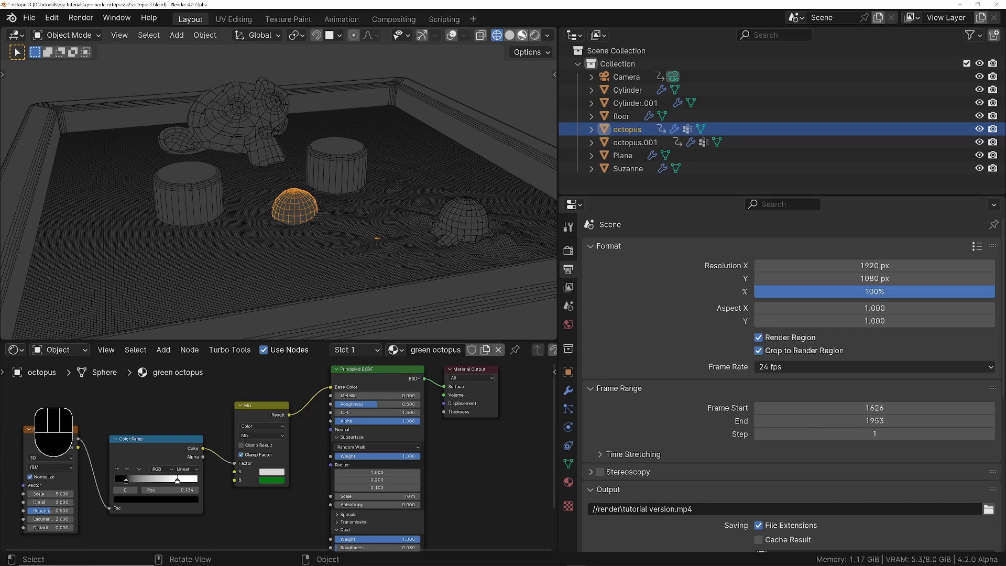
click(522, 36)
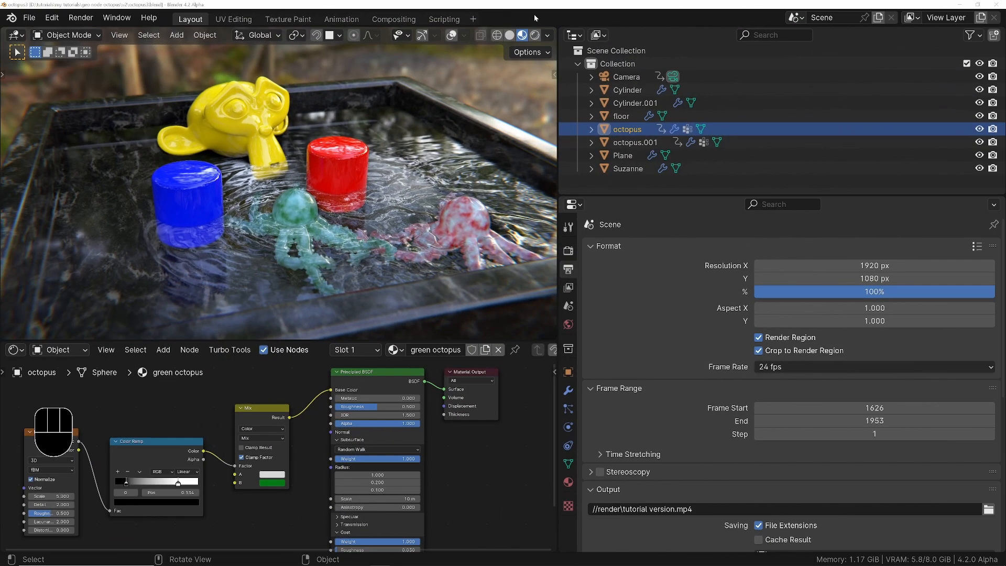
Step: Blur the viewport shading's world background slightly and start a viewport render of the animation from the new start frame
click(549, 36)
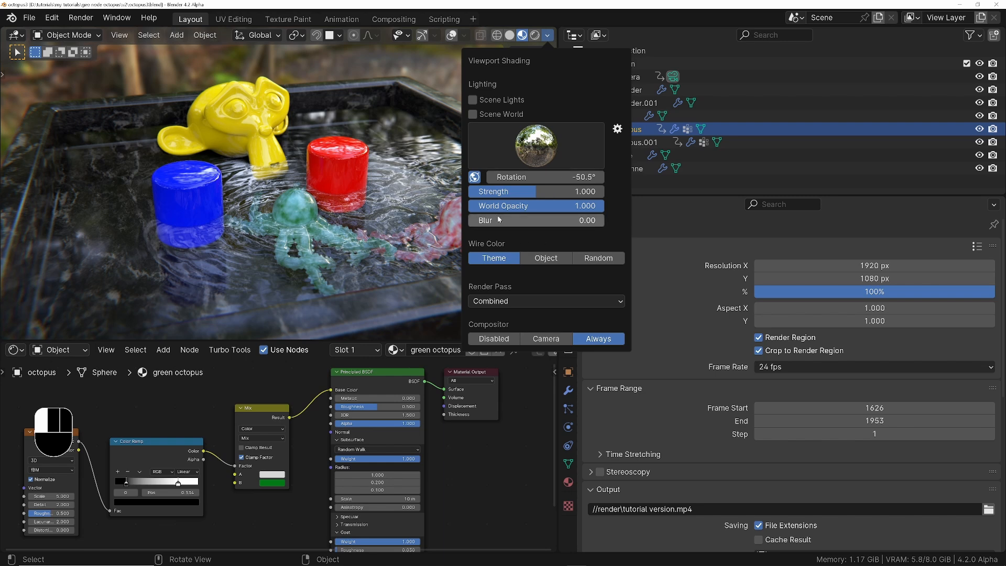
mouse_move(506, 224)
mouse_down()
mouse_move(556, 223)
mouse_move(518, 223)
mouse_move(537, 223)
mouse_up()
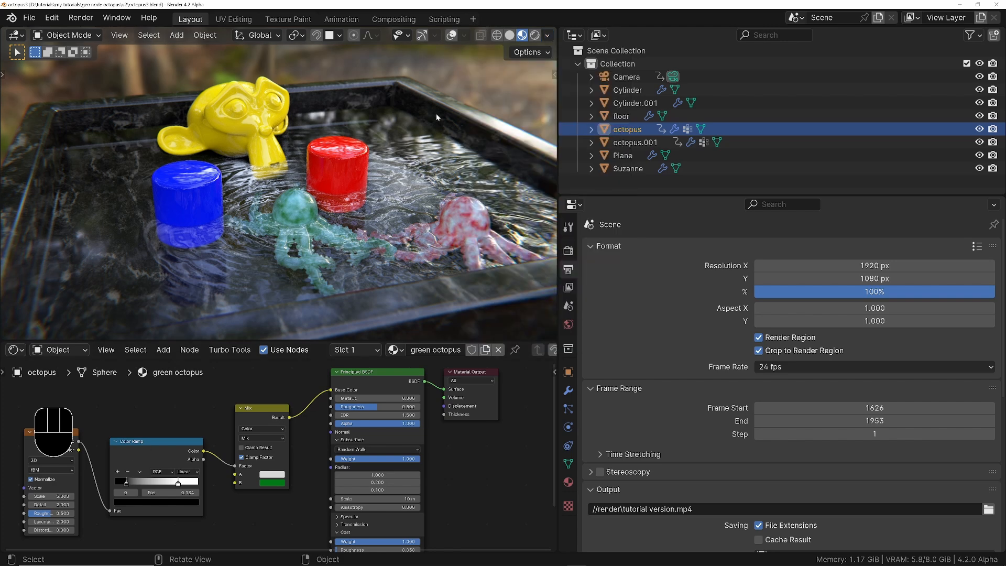
click(120, 35)
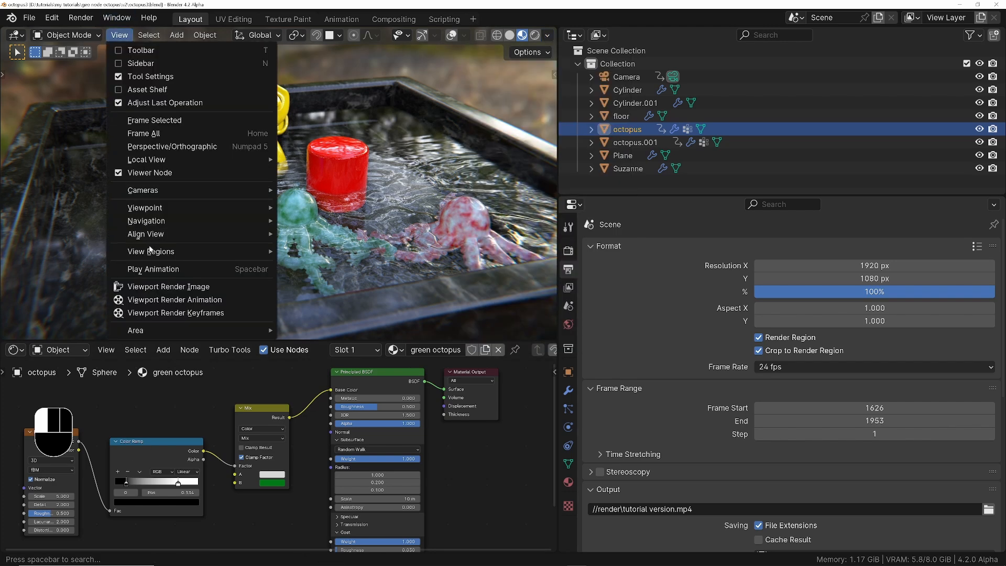
click(186, 302)
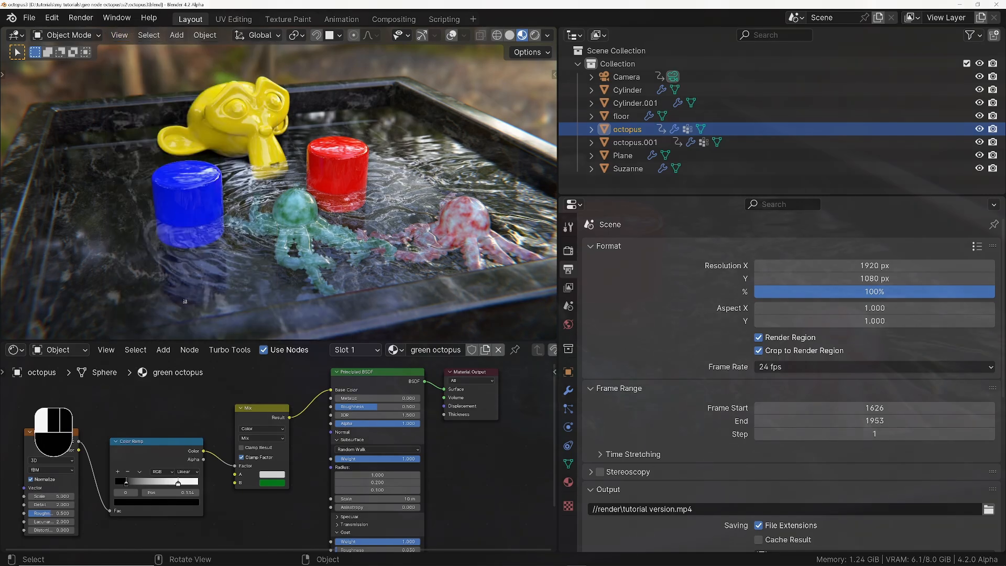